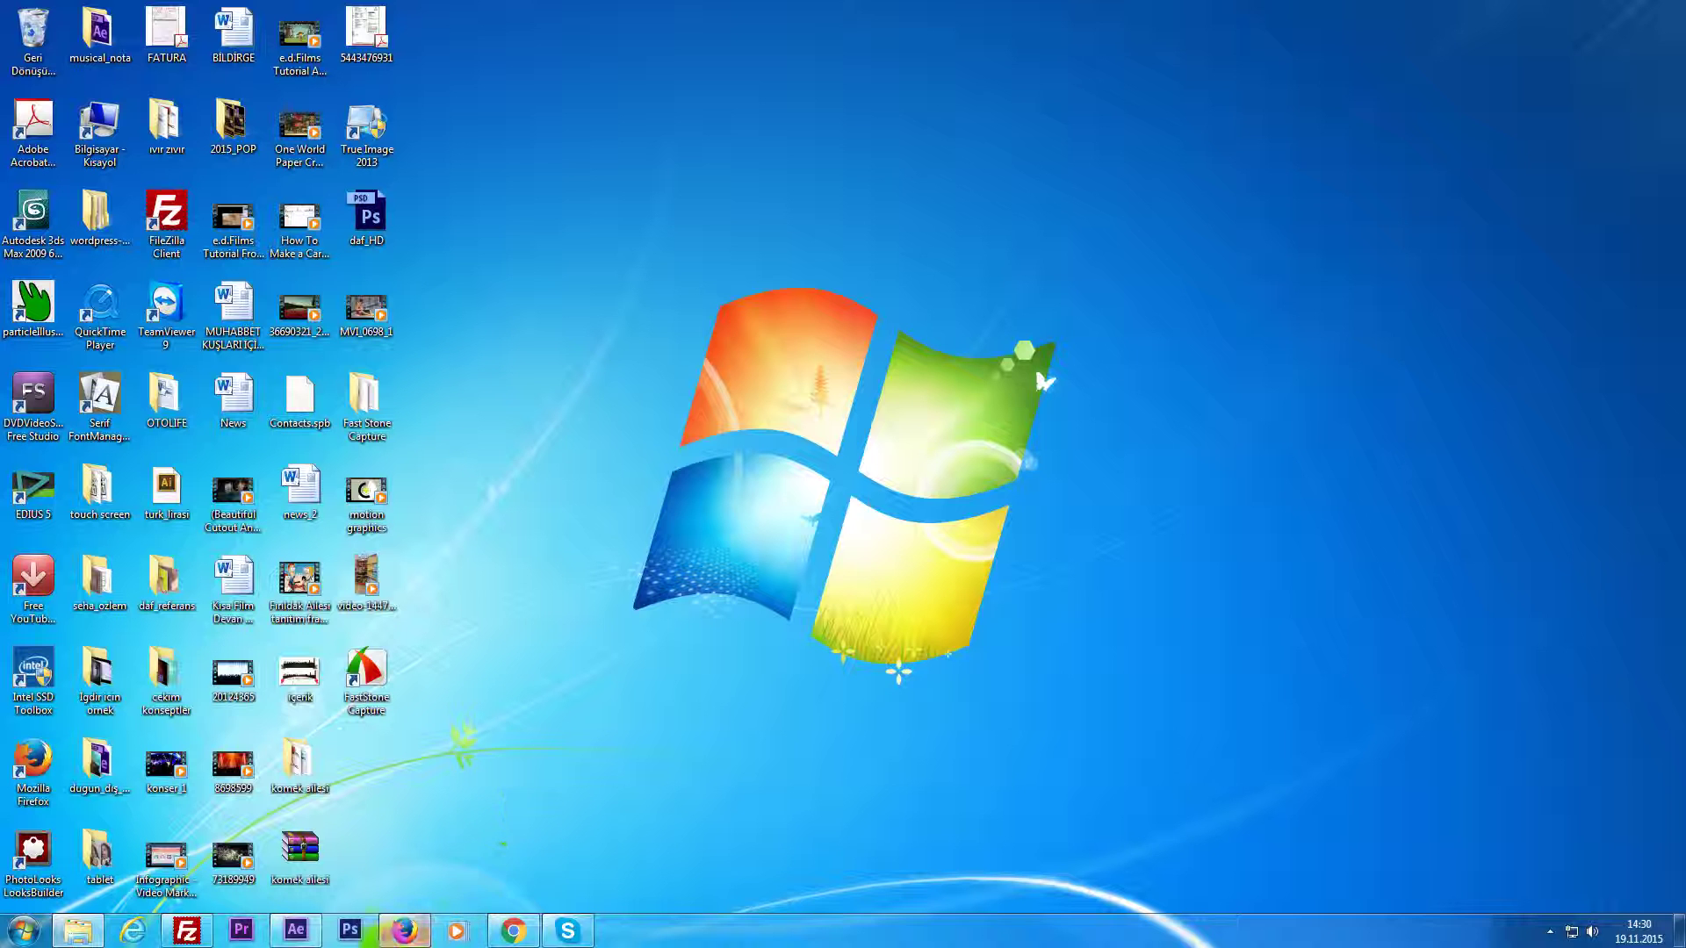
Restore the After Effects window showing the empty ikinci ders_solid.aep project.
left_click(400, 944)
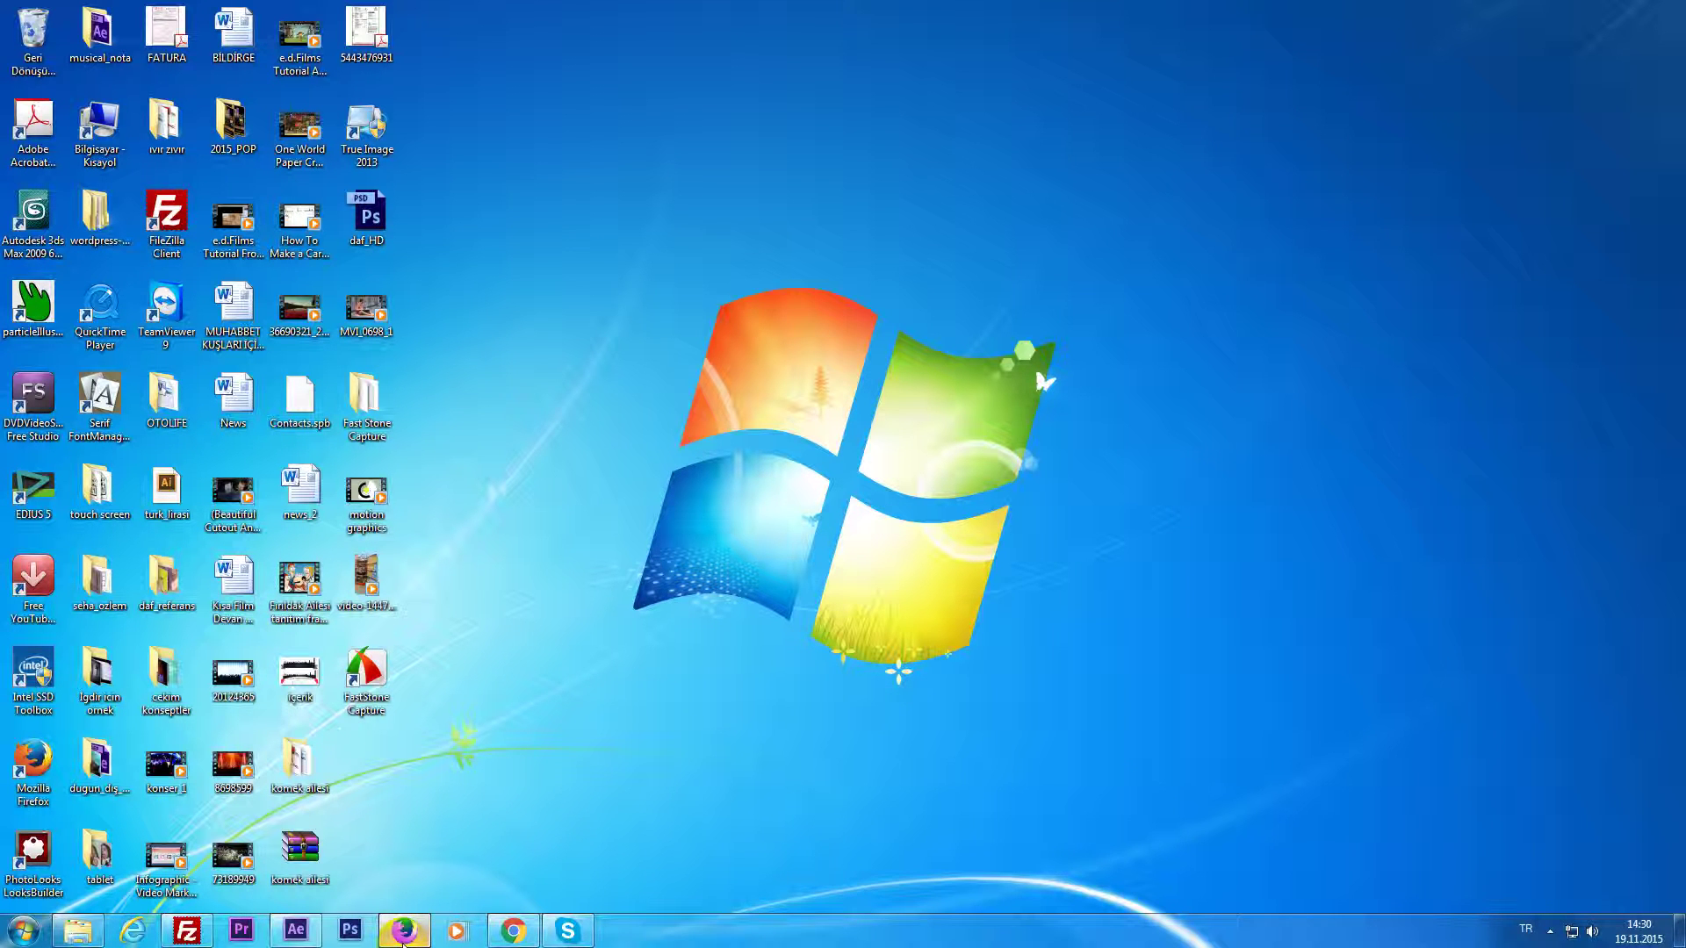
left_click(296, 930)
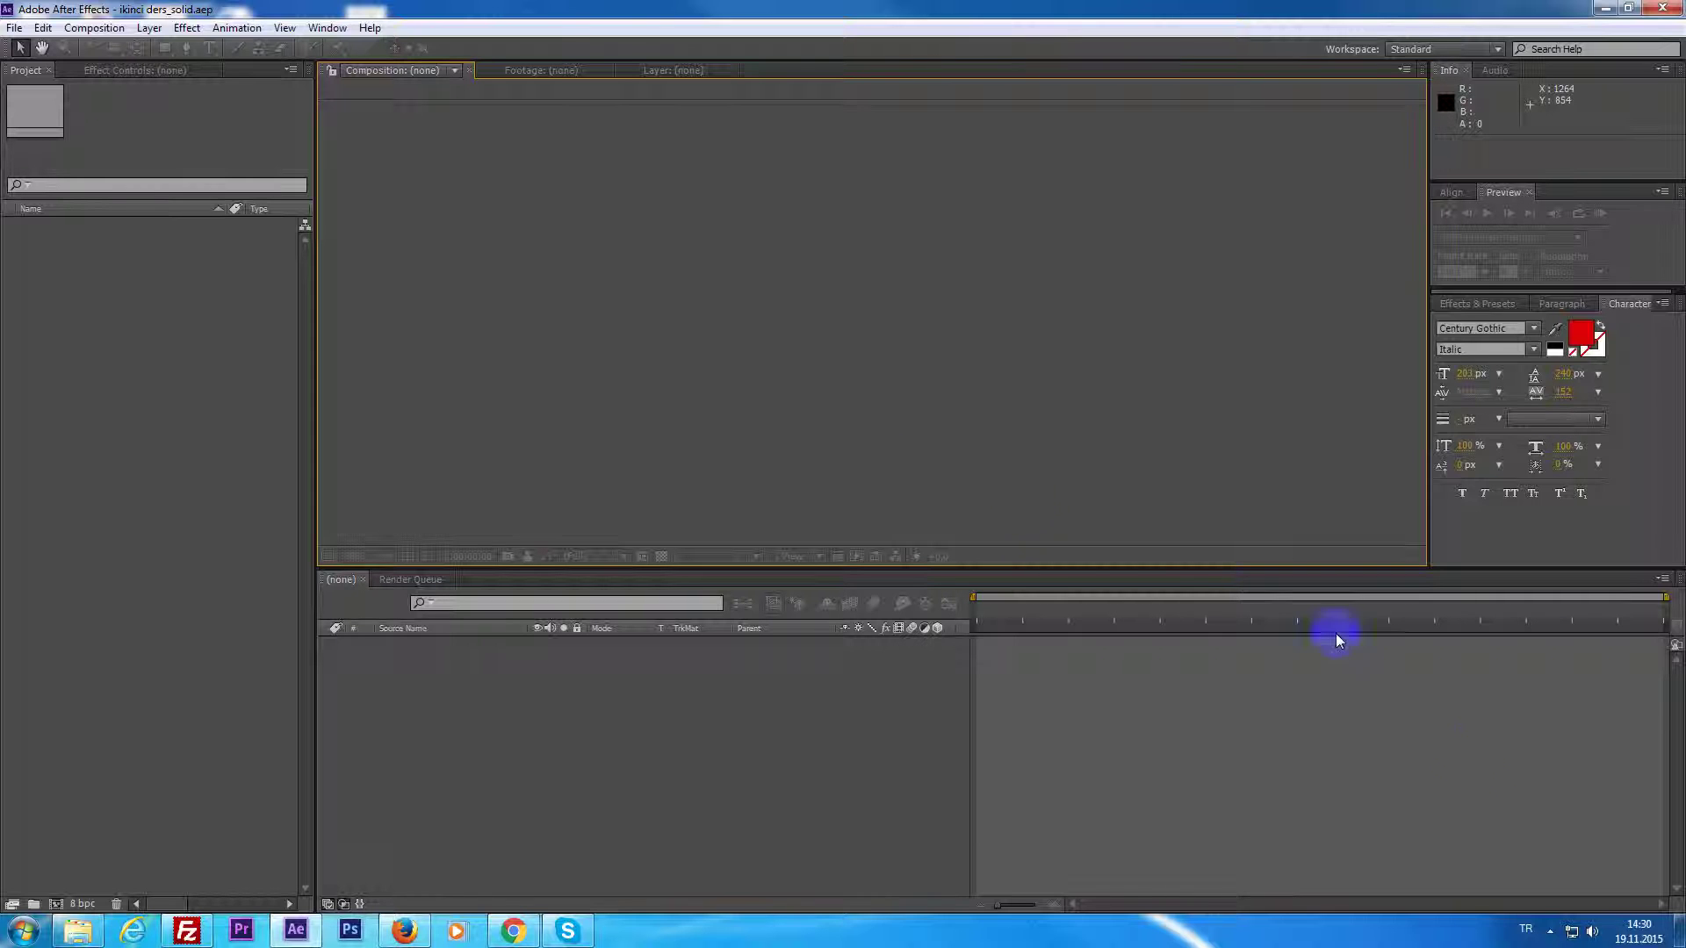
Toggle the volume mixer, cancel a Ctrl+N new composition, and bring up the Composition menu.
left_click(1592, 932)
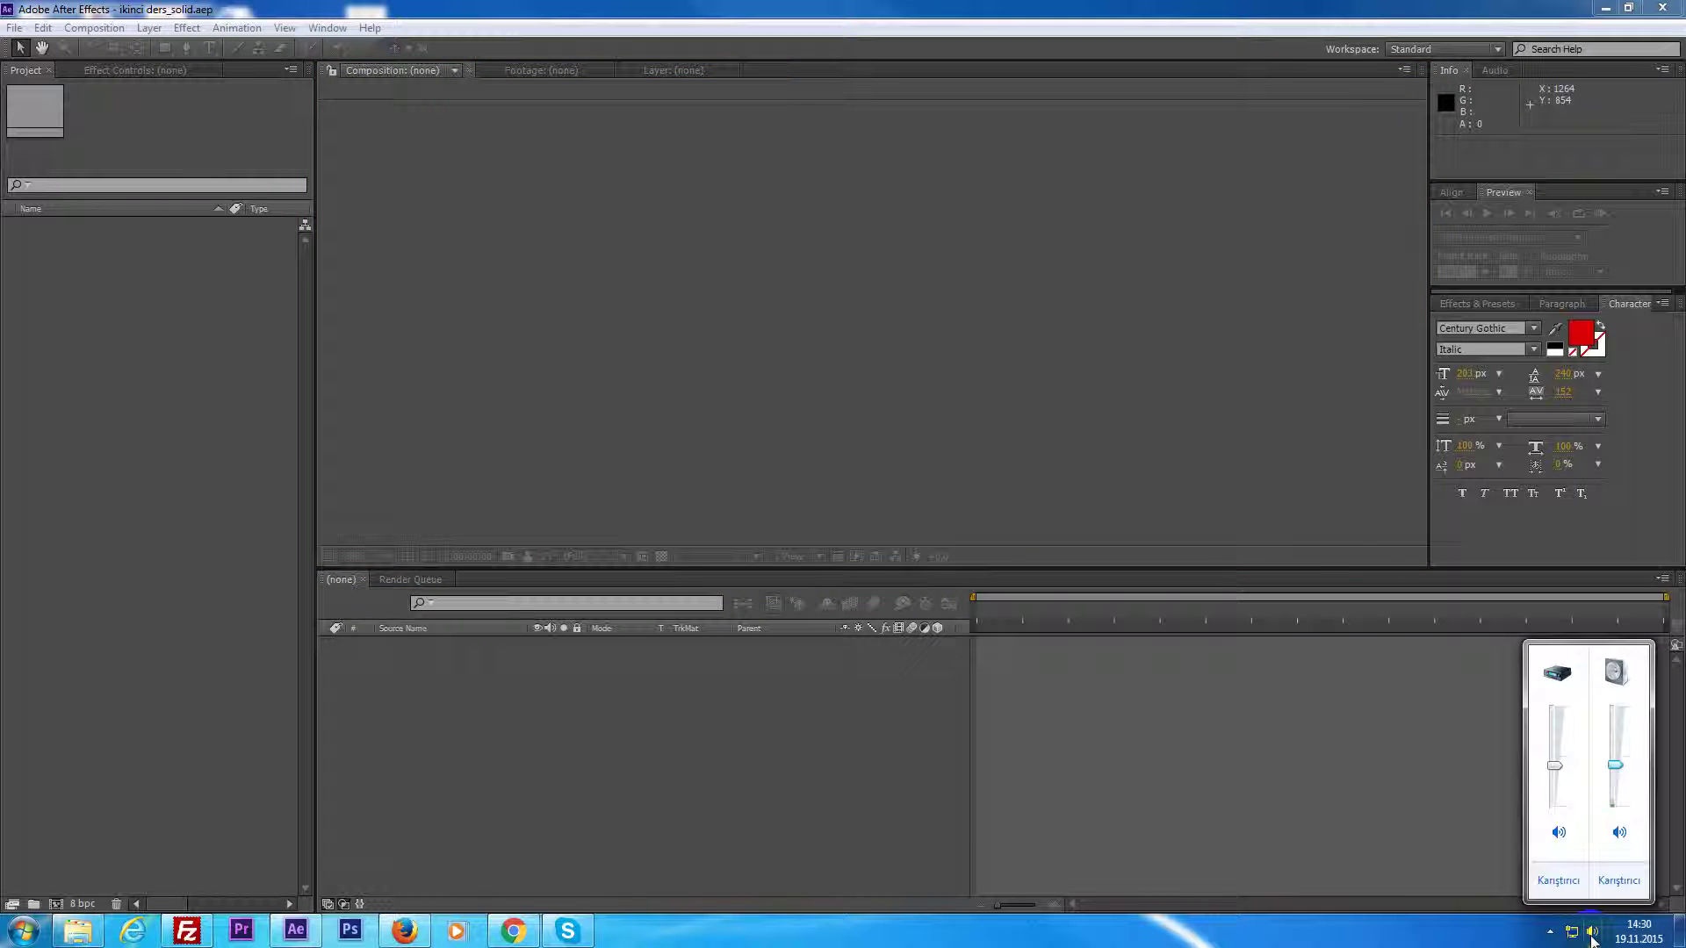
left_click(1297, 769)
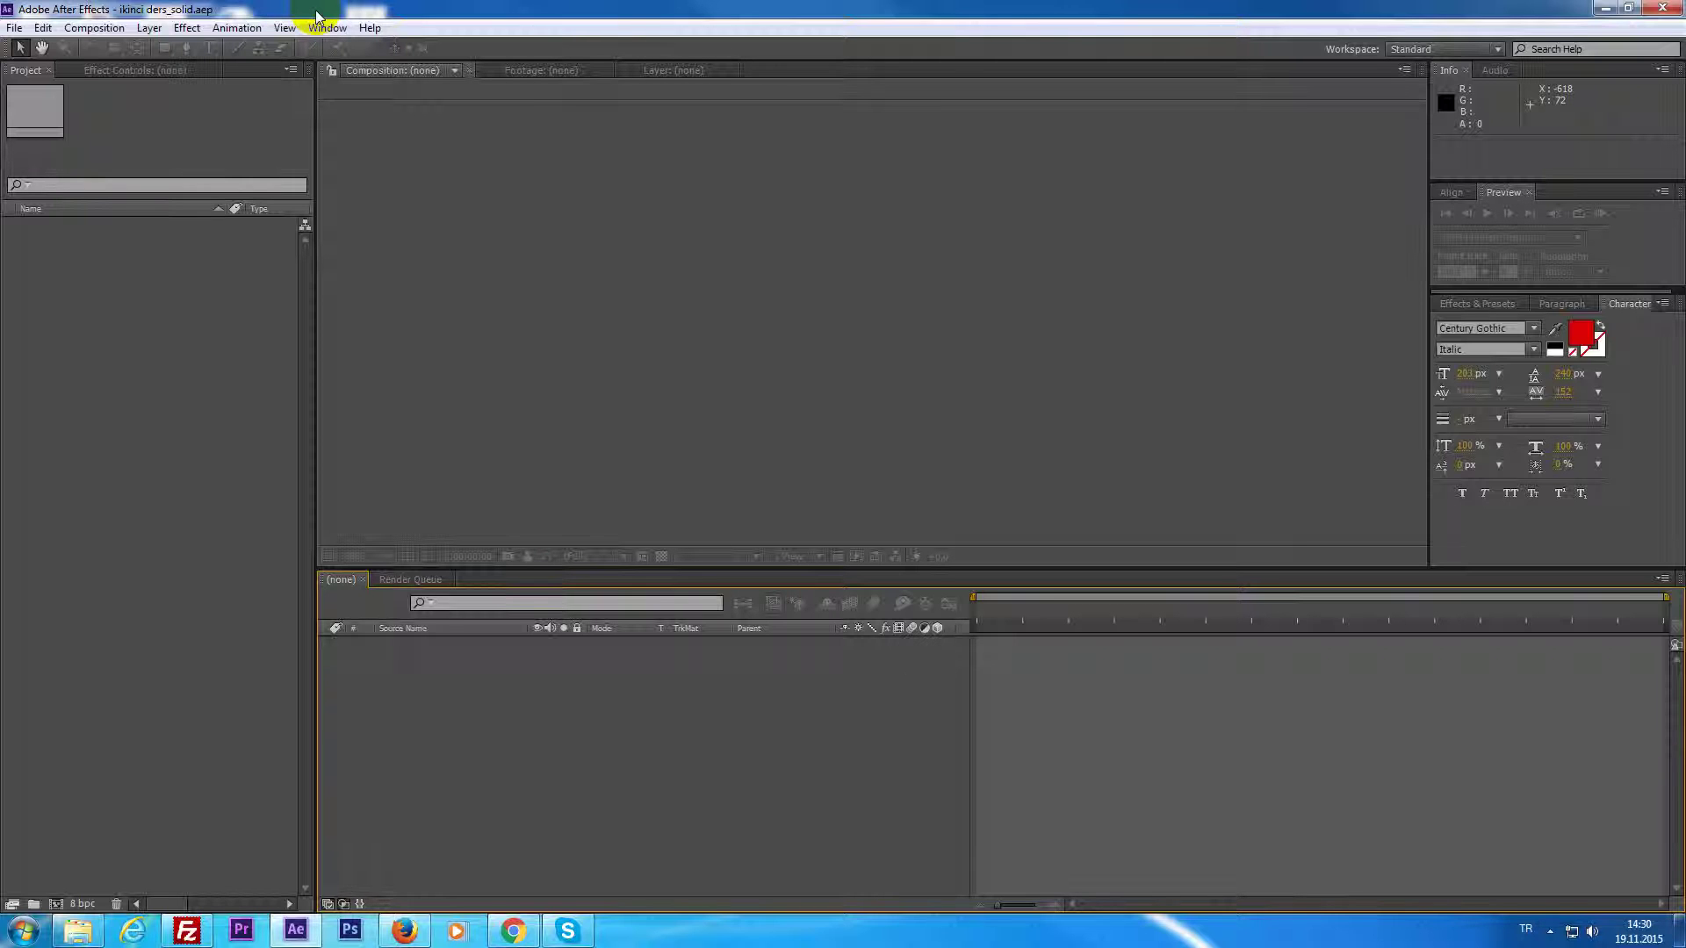
key("ctrl+n")
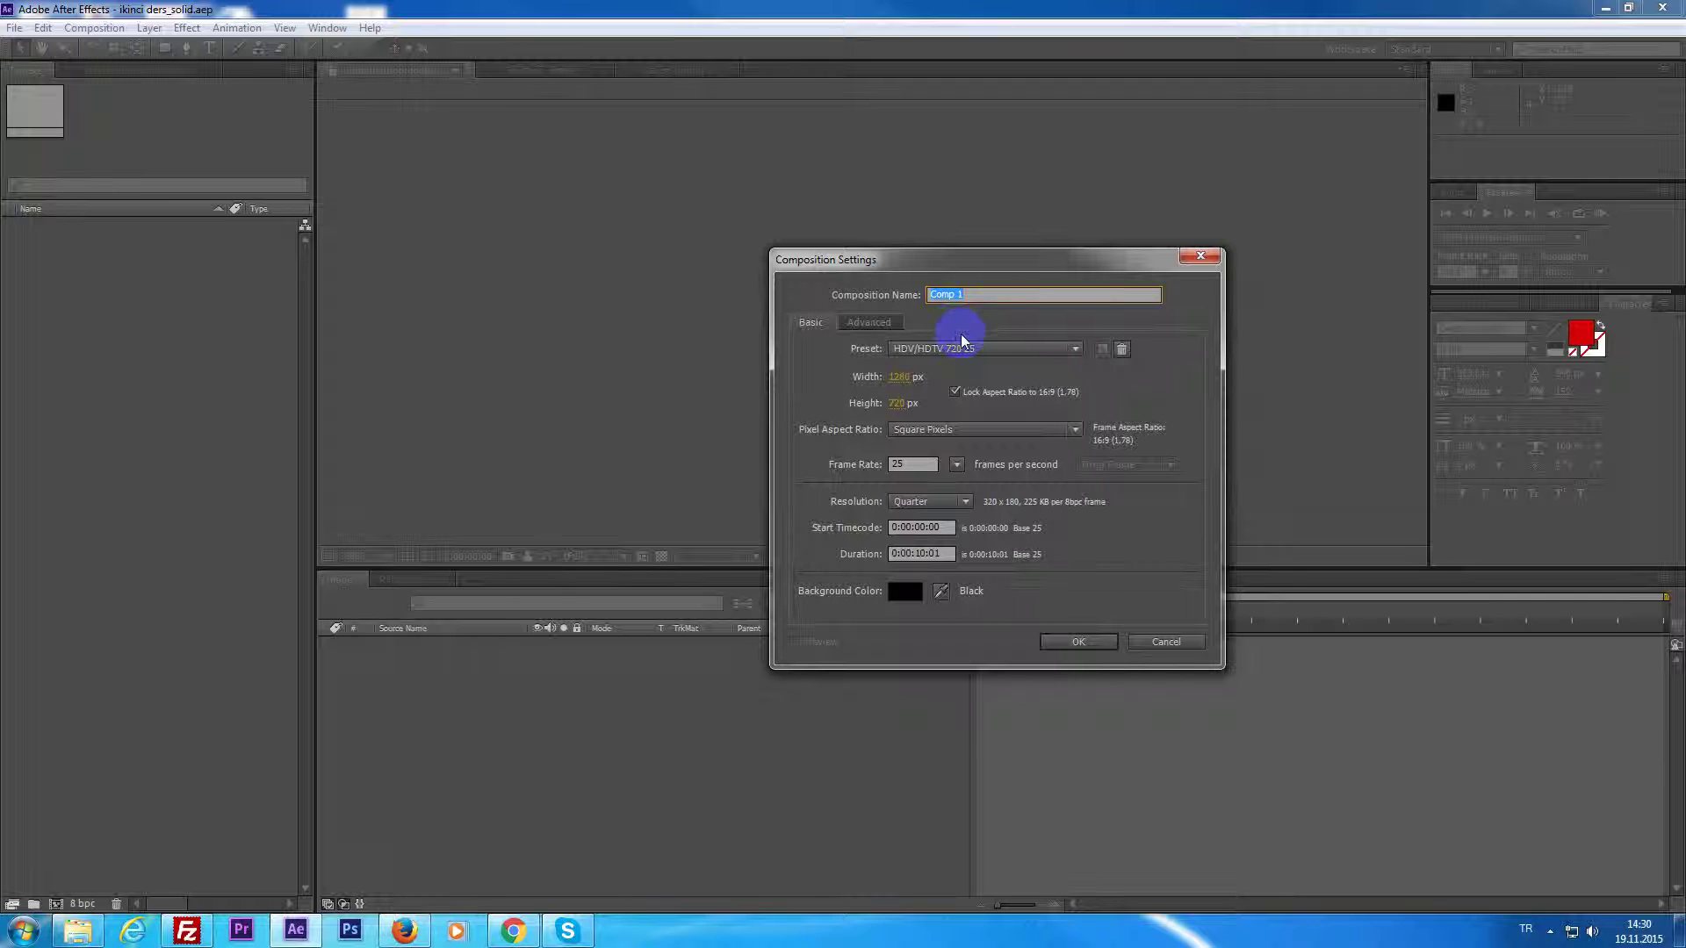
left_click(1161, 643)
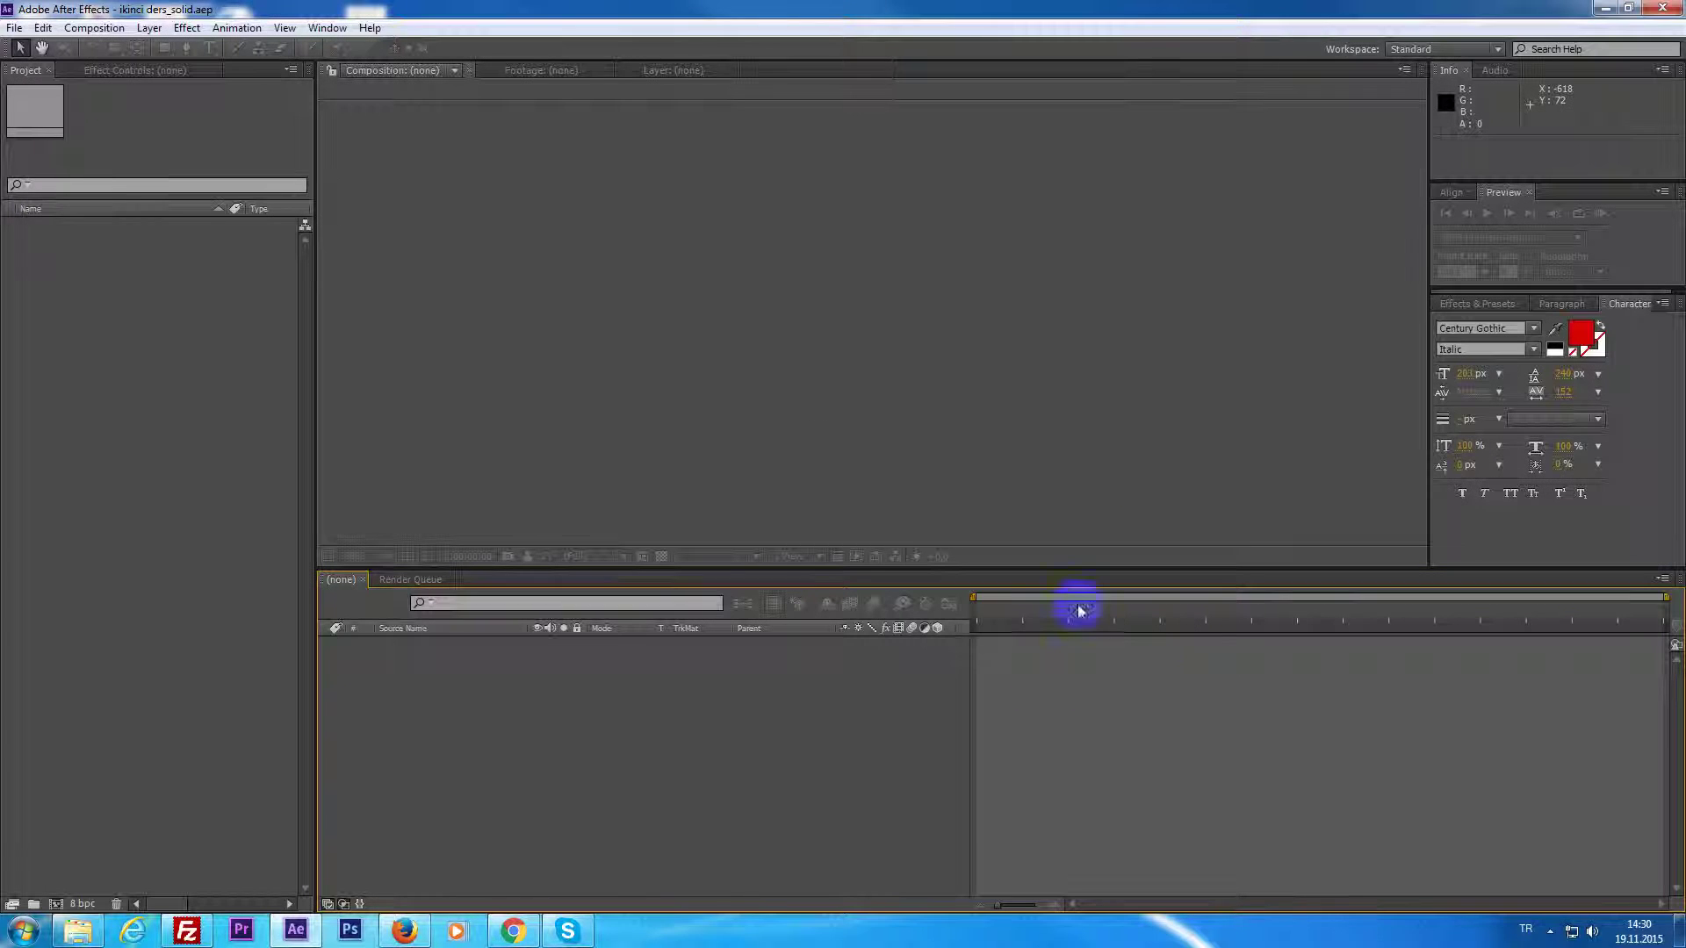
left_click(92, 29)
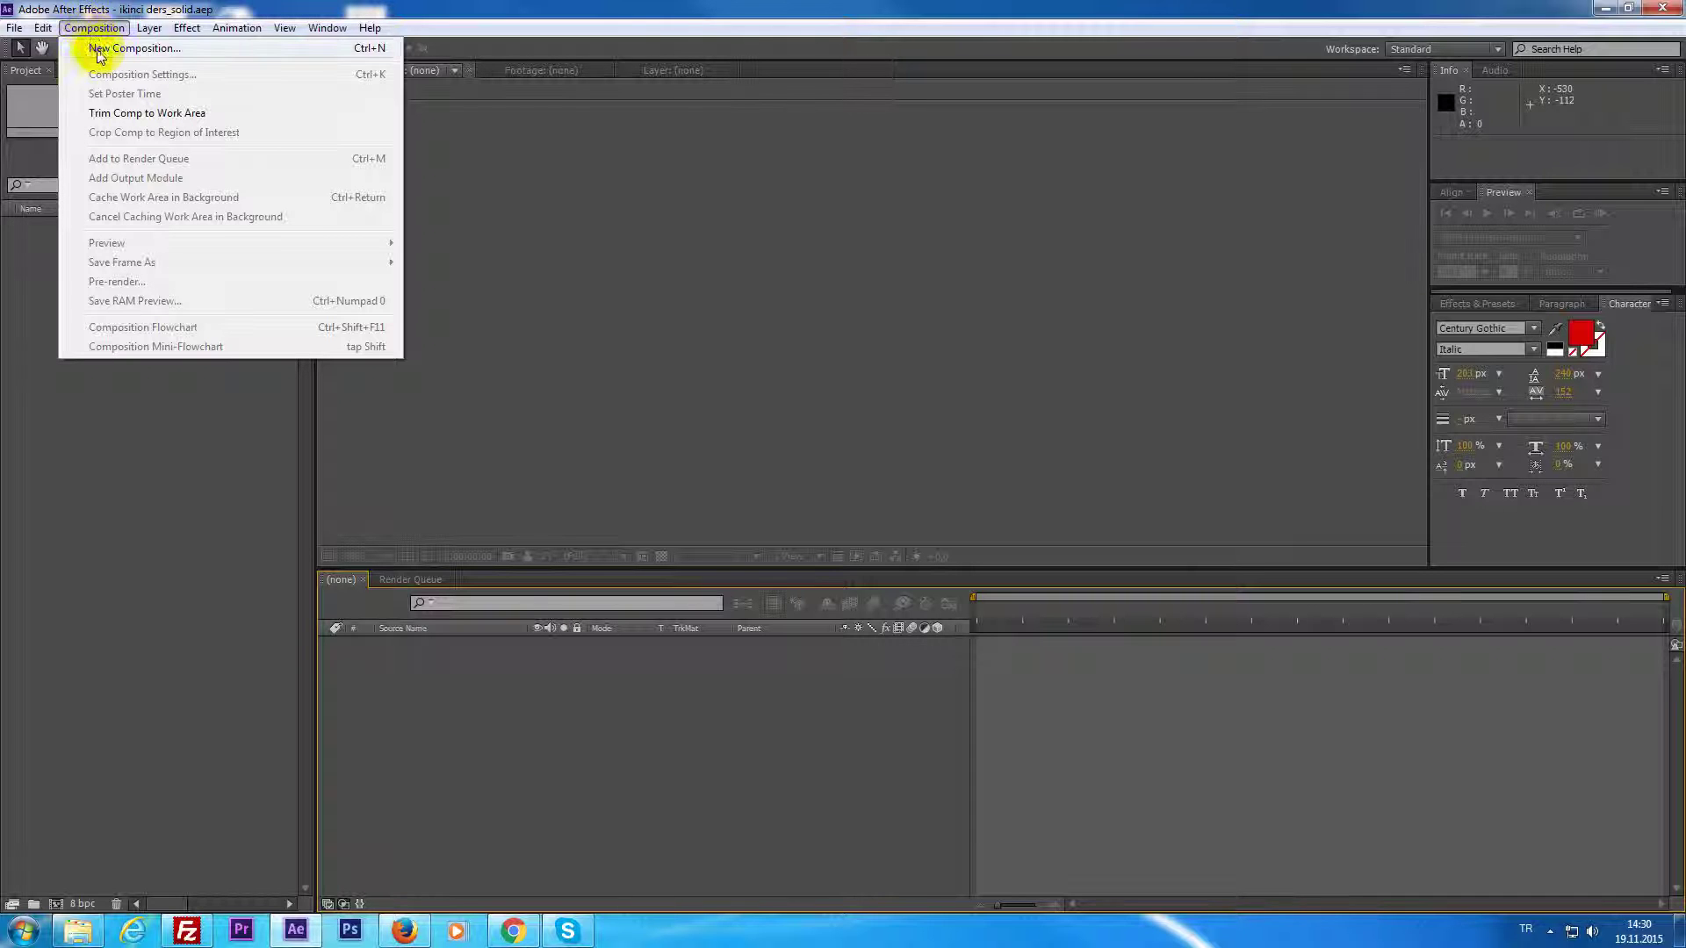
Start a new composition named solid_dersi using the HDV/HDTV 720 25 preset.
left_click(95, 48)
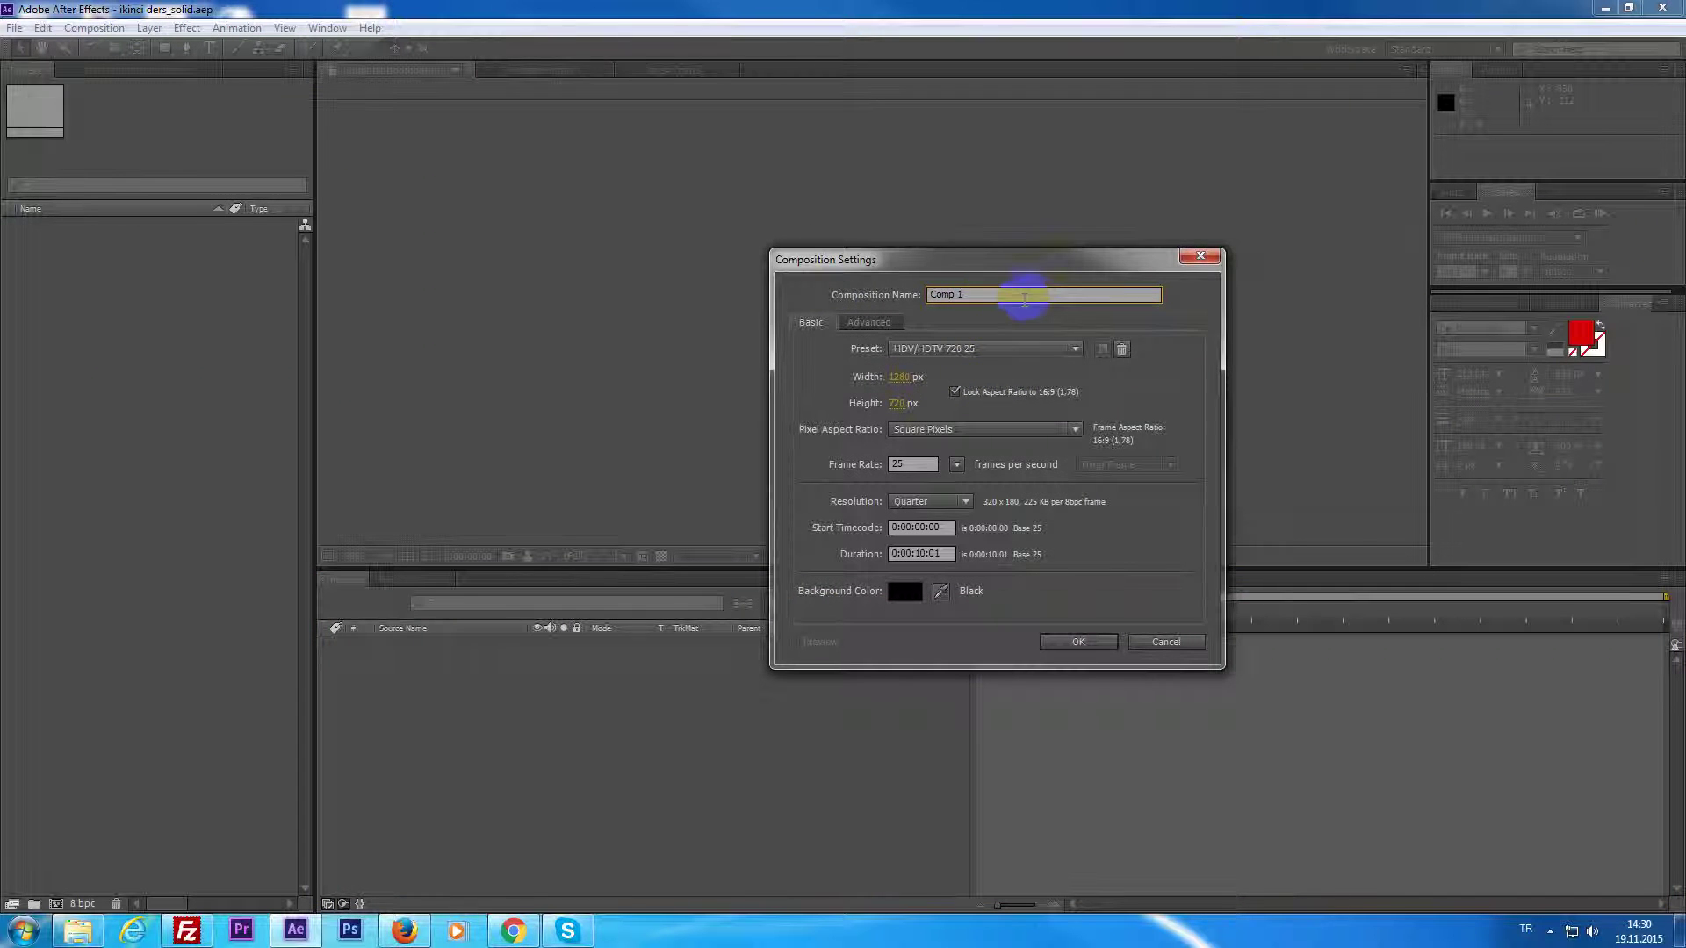
left_click_drag(984, 296, 825, 294)
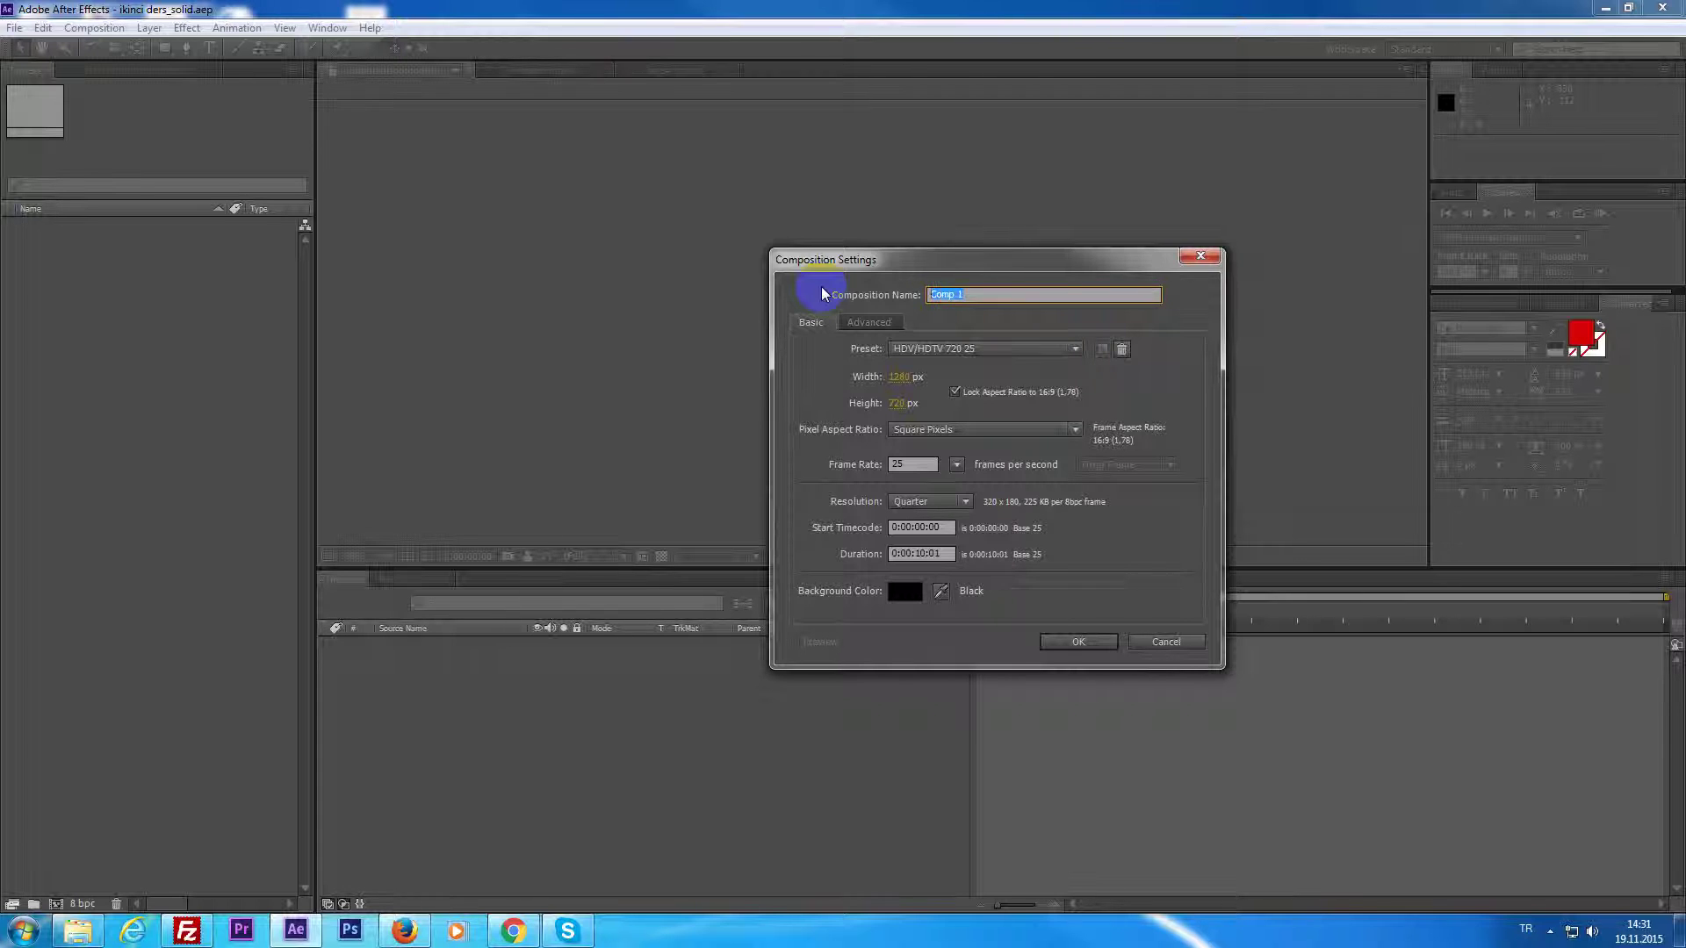
type("solid_dersi")
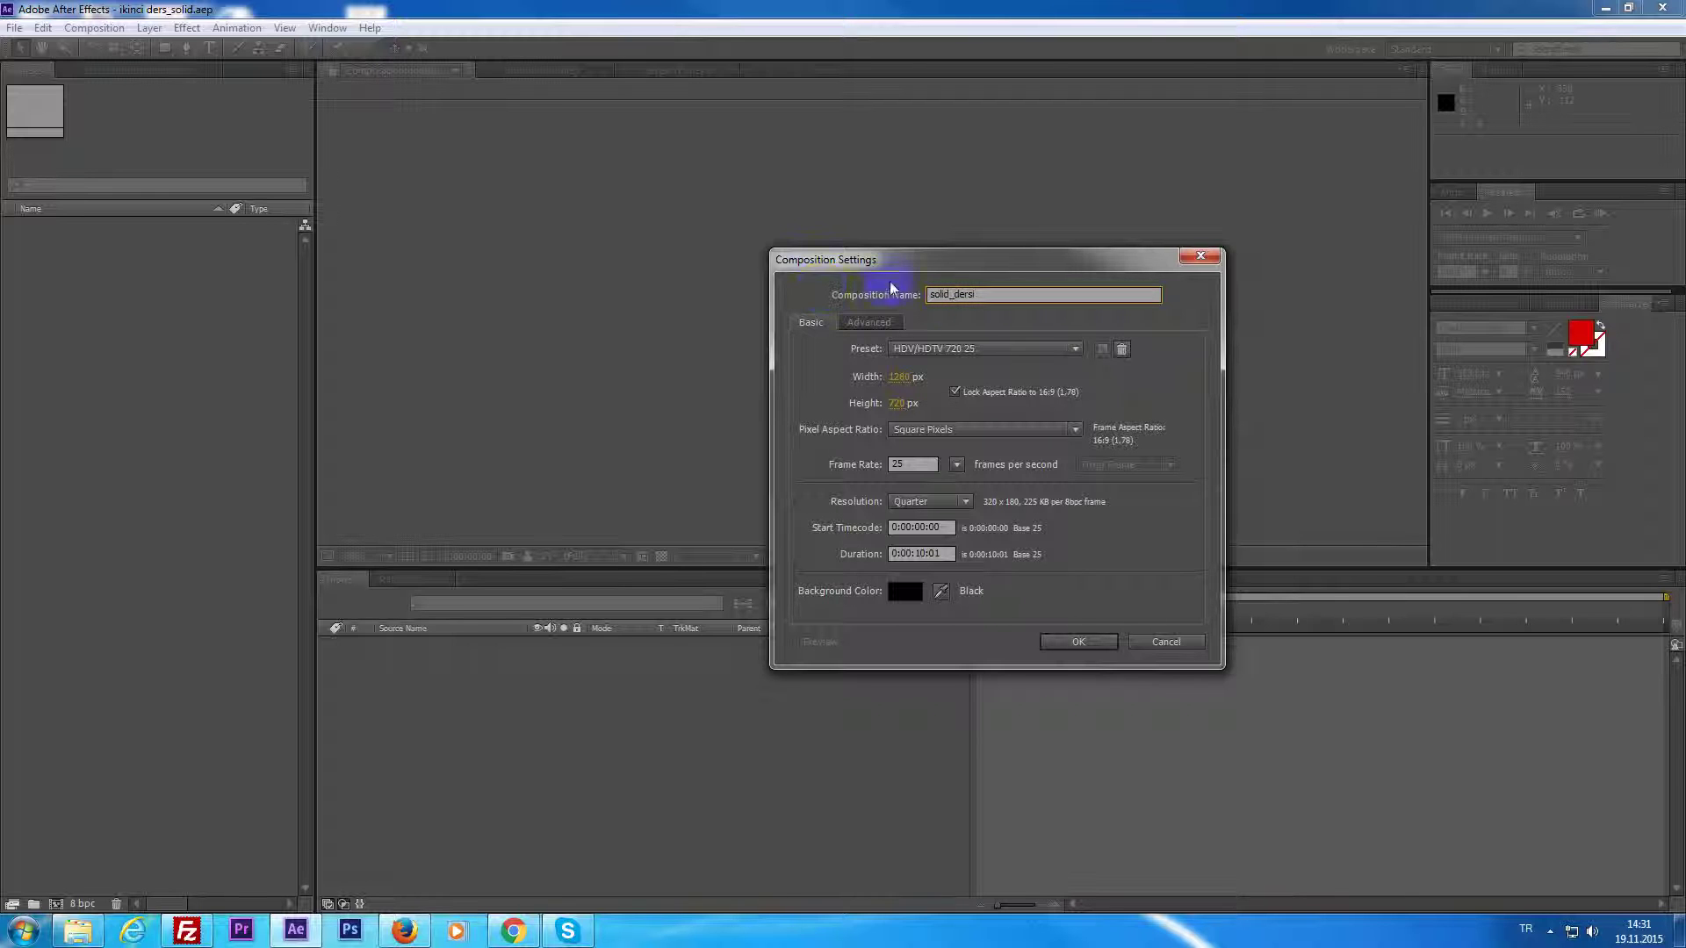
left_click(1005, 349)
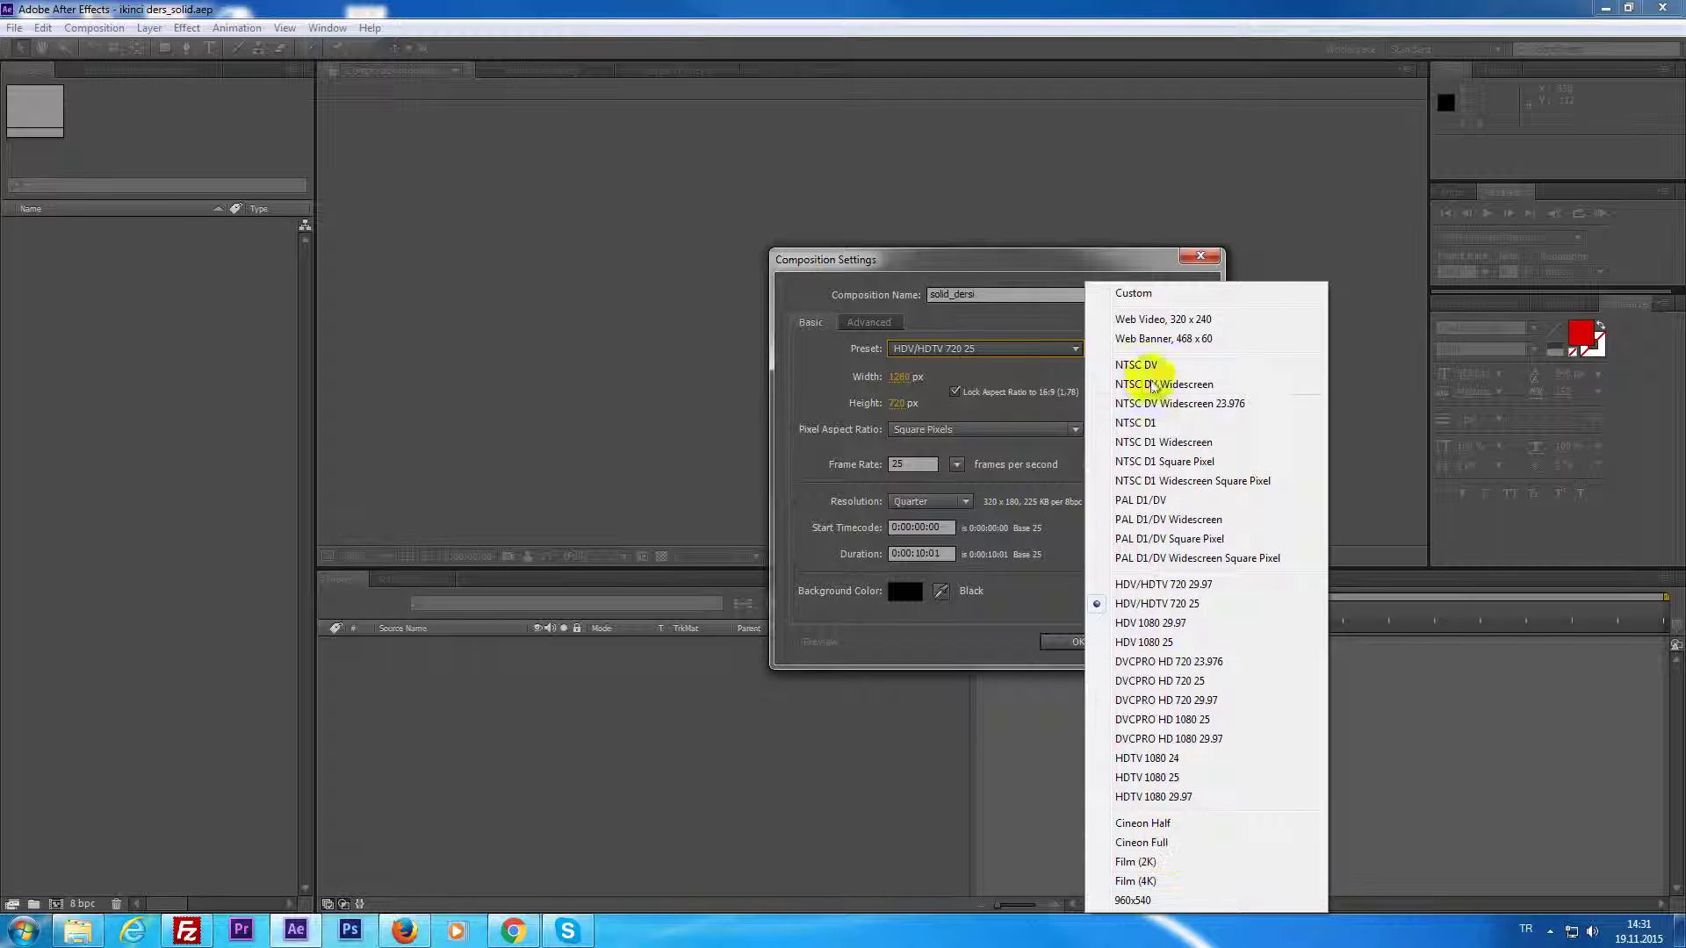
left_click(1011, 353)
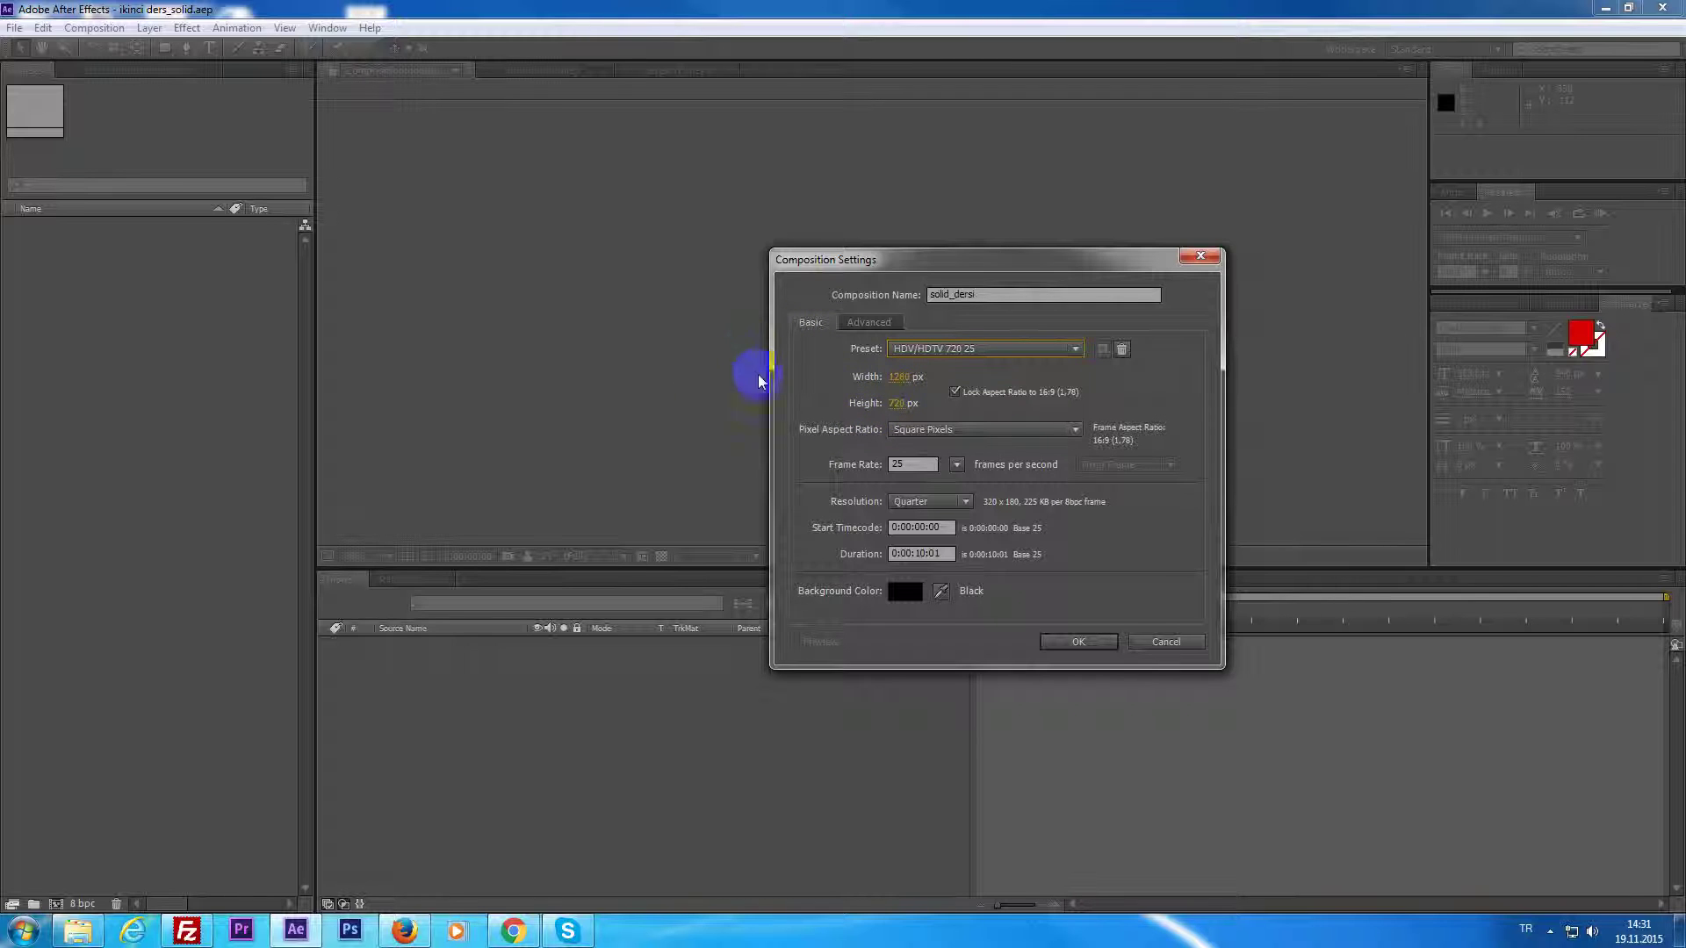
Keep 25 fps, 0:00:10:01 duration and a black background, and create the comp.
left_click(915, 466)
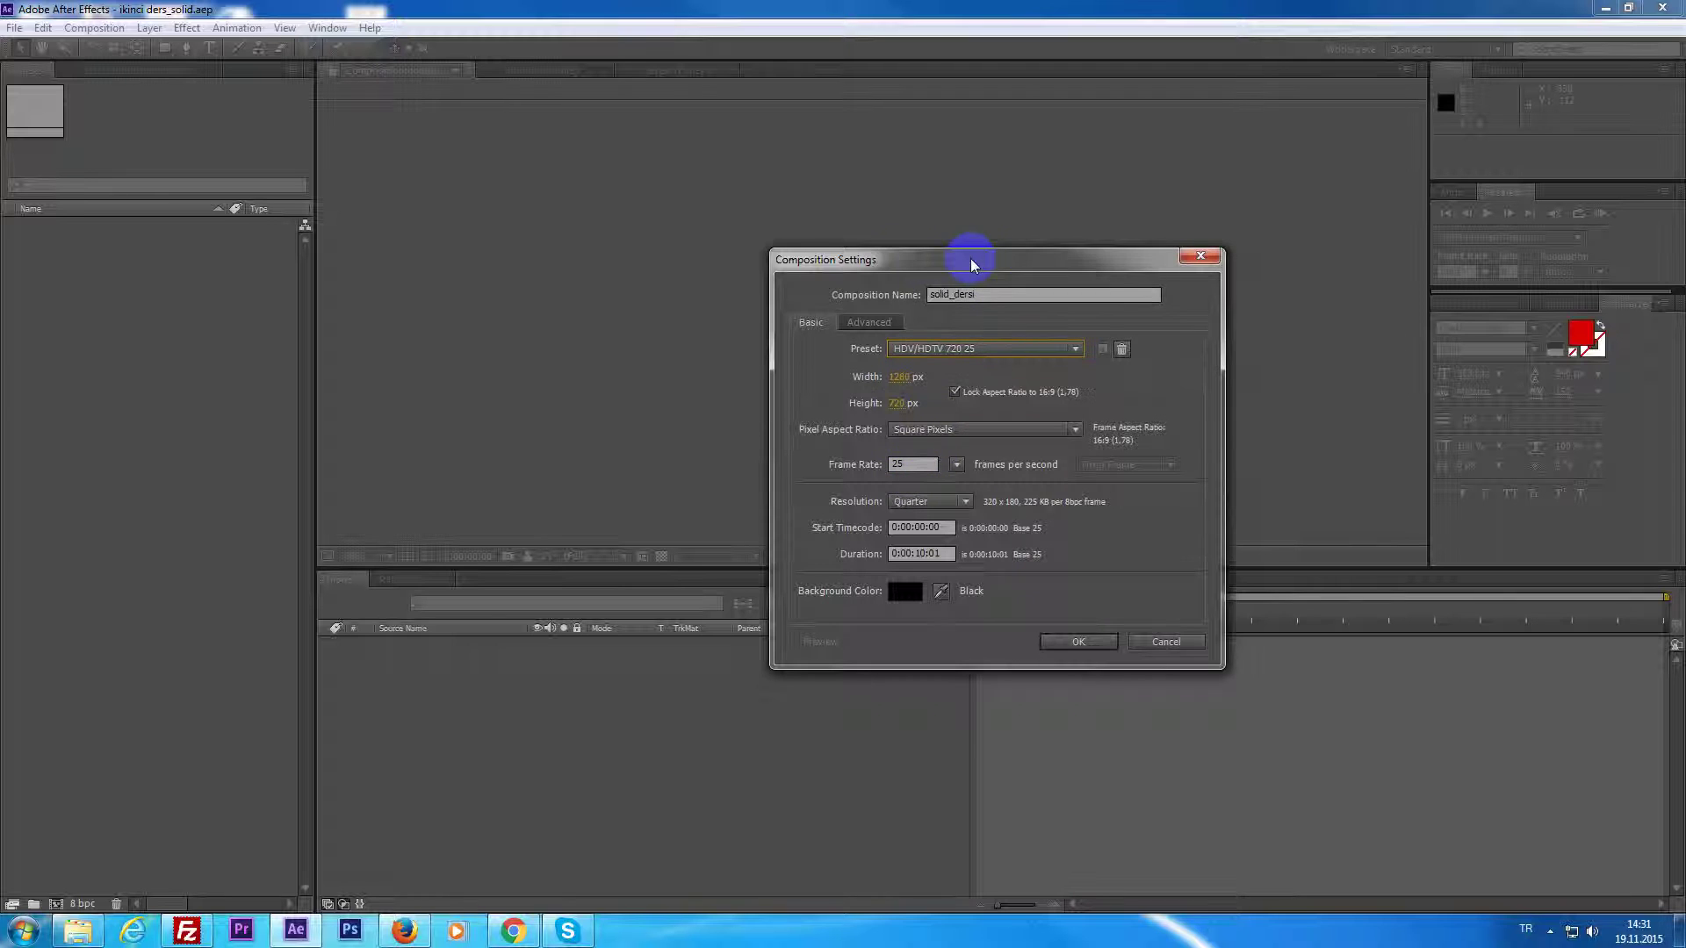
left_click_drag(967, 259, 883, 264)
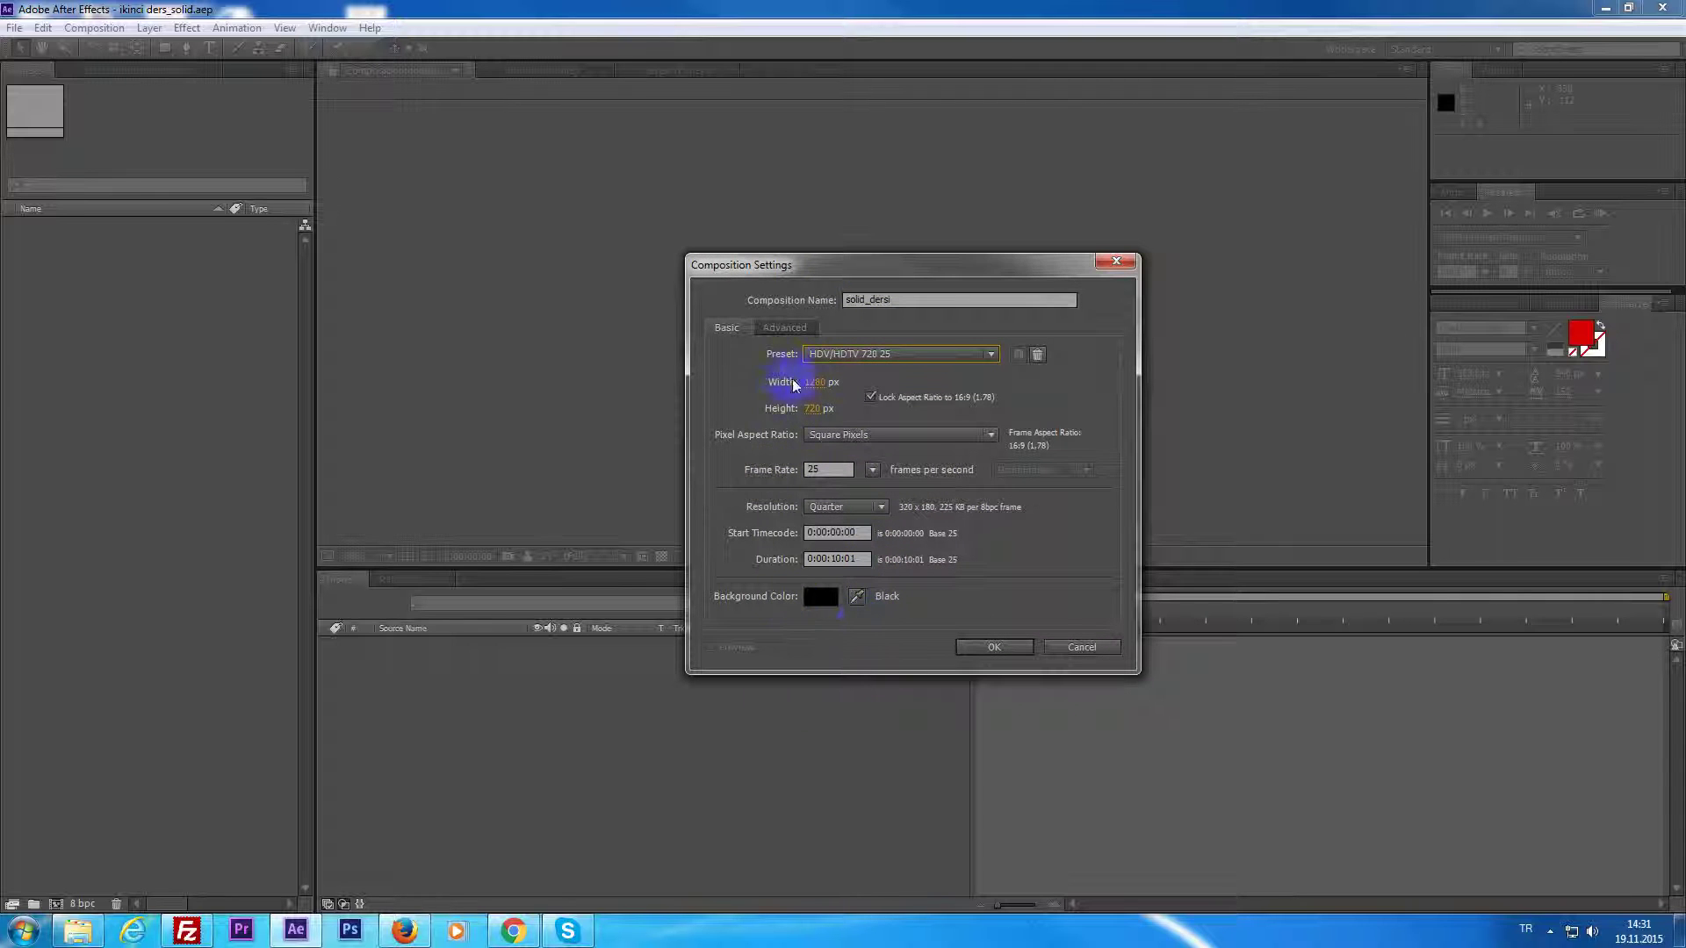
left_click(827, 470)
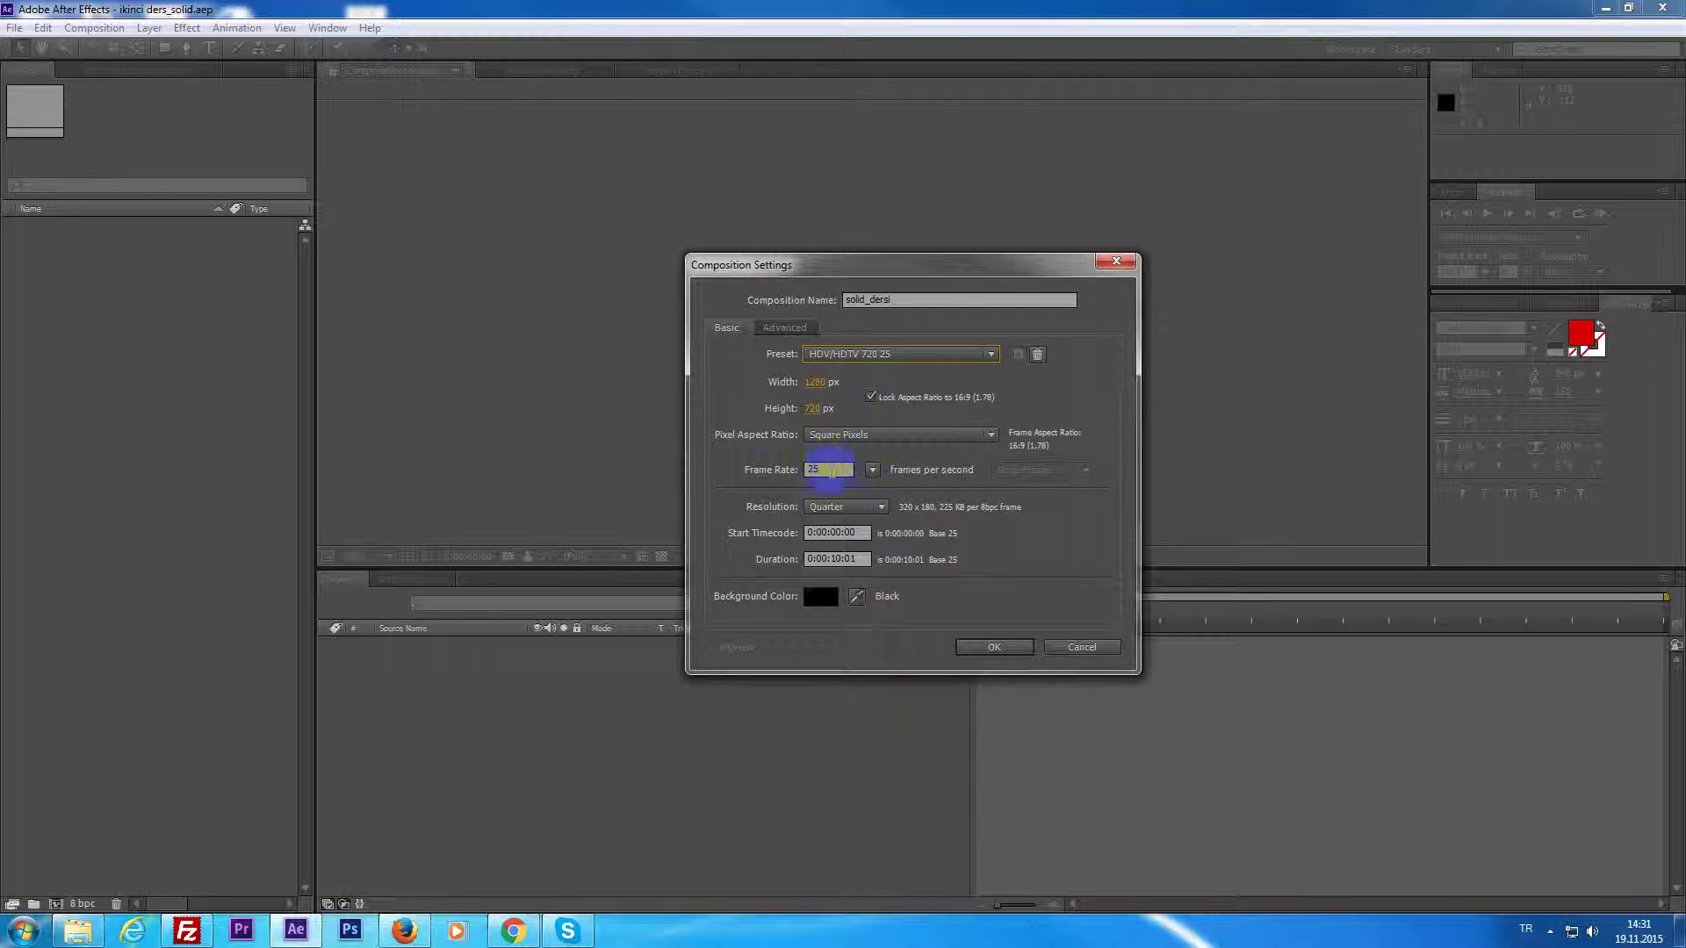
left_click(809, 538)
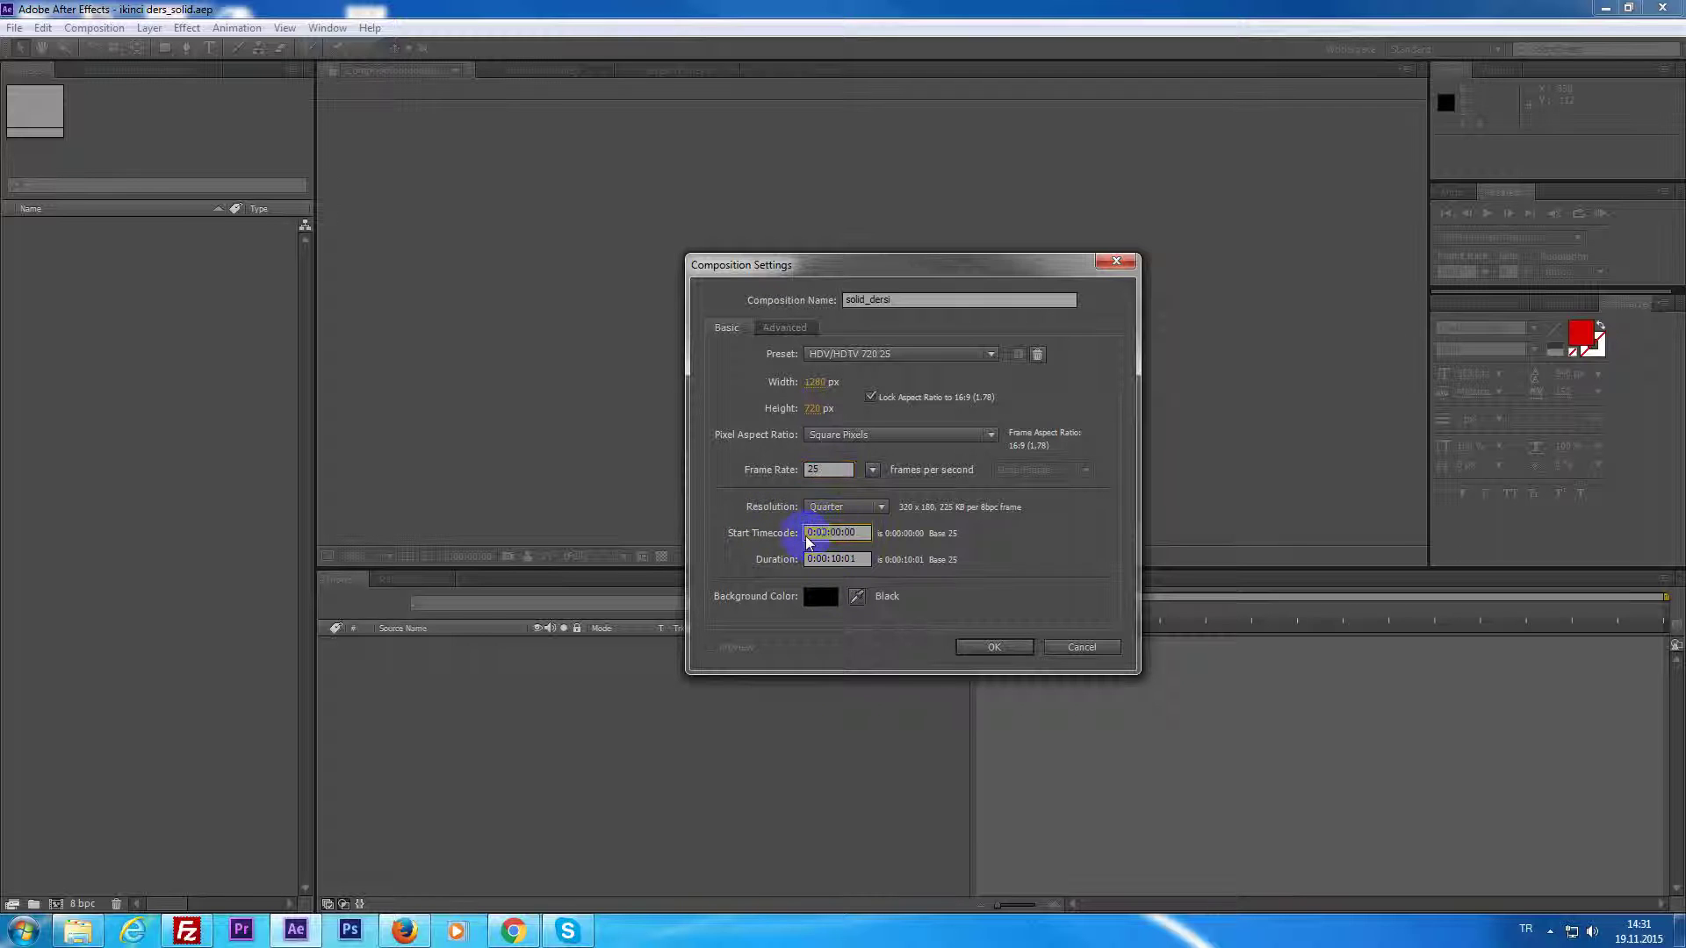
left_click(806, 559)
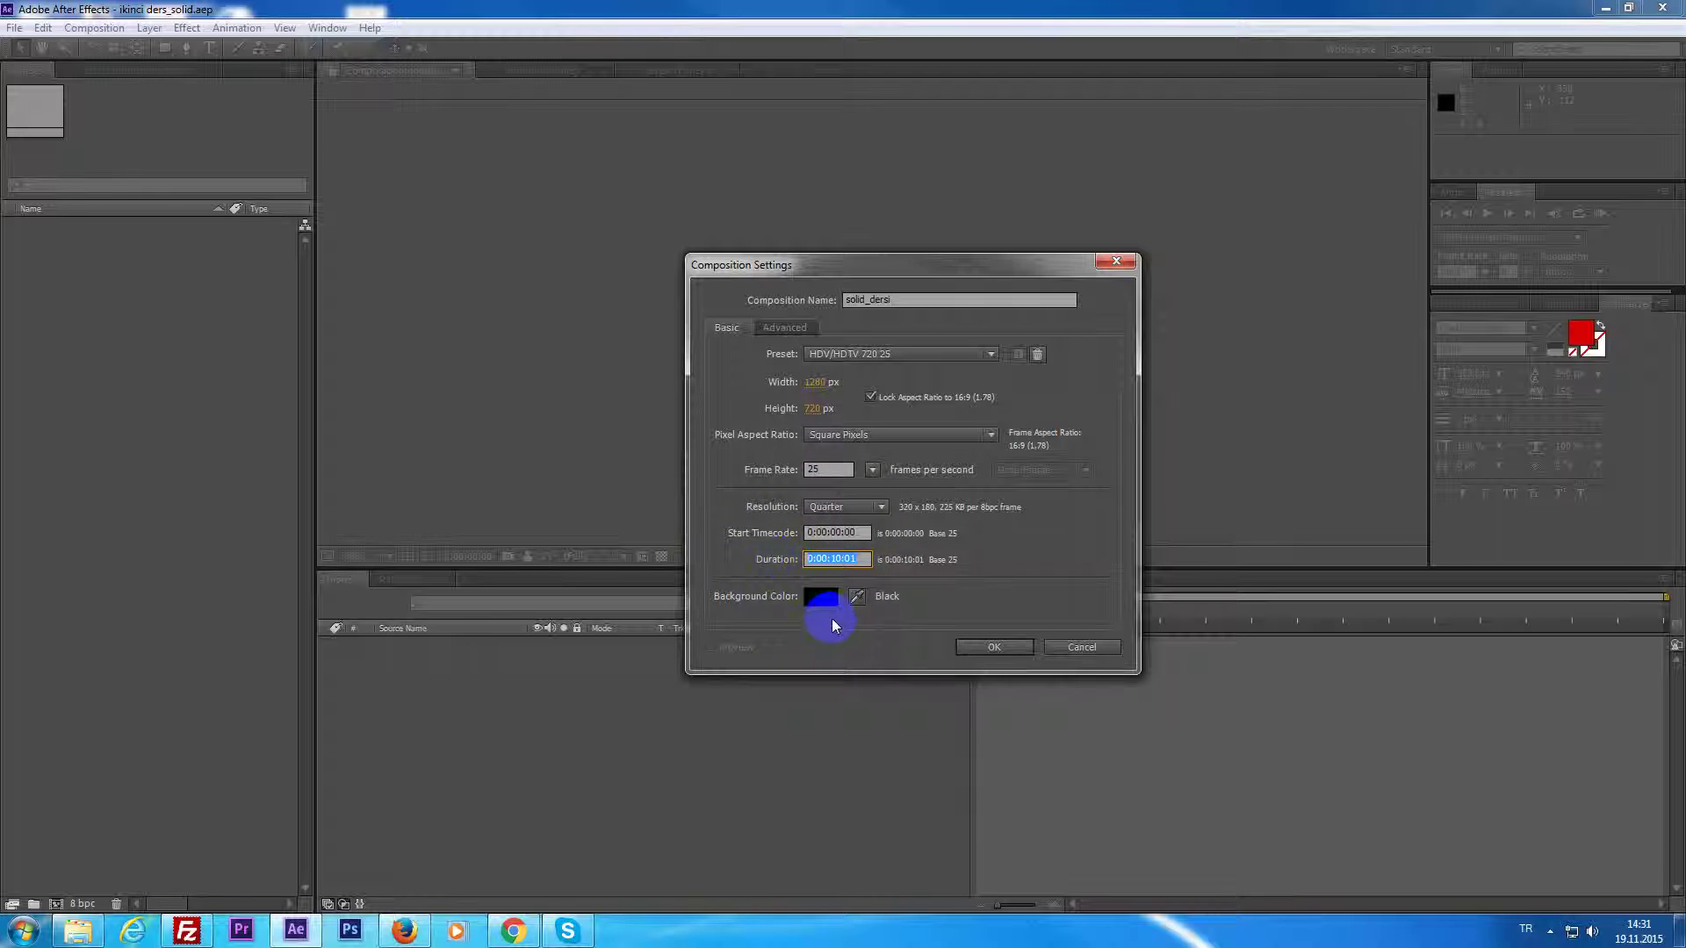
left_click(825, 599)
left_click(827, 610)
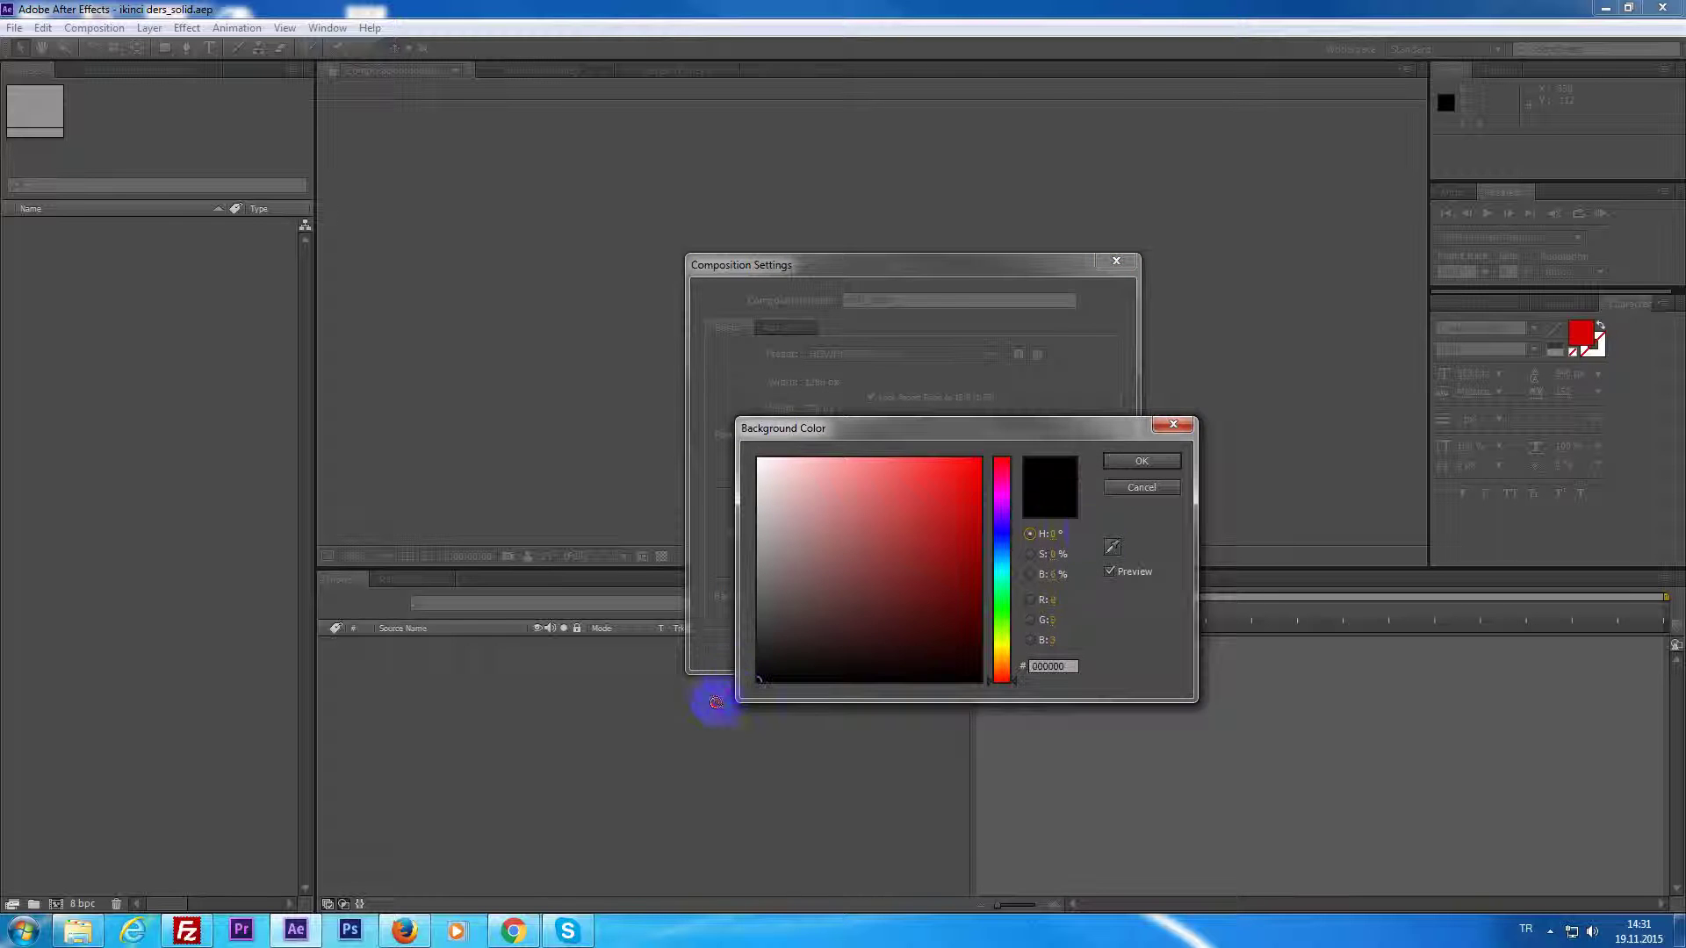
left_click(1143, 464)
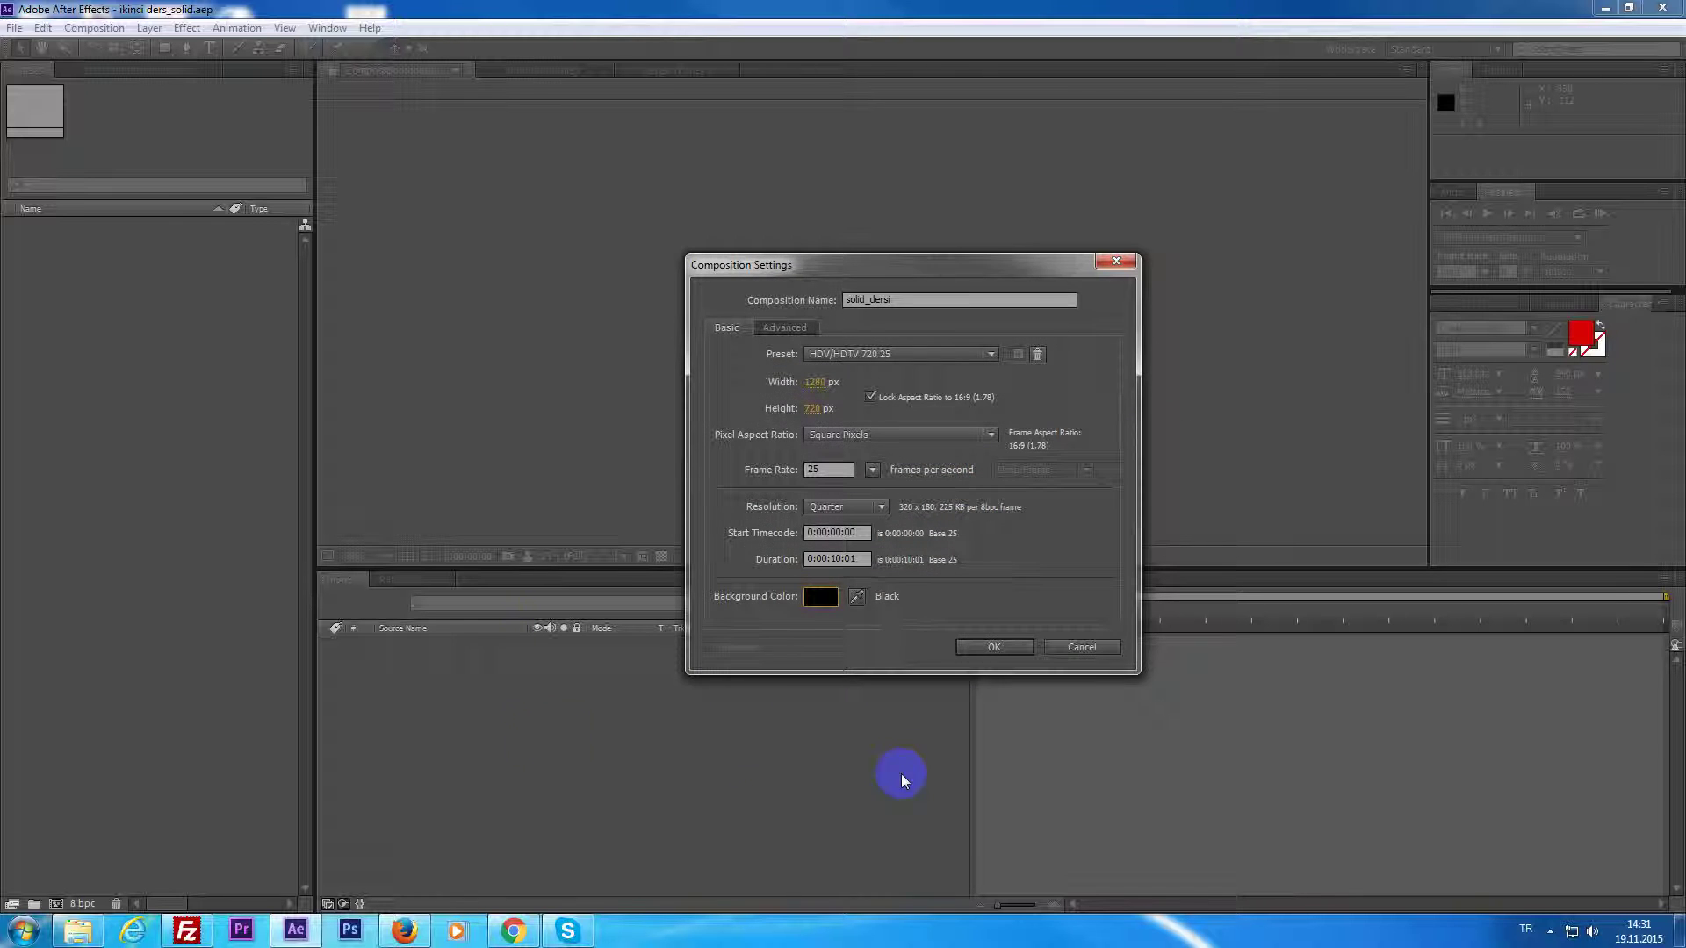
left_click(972, 653)
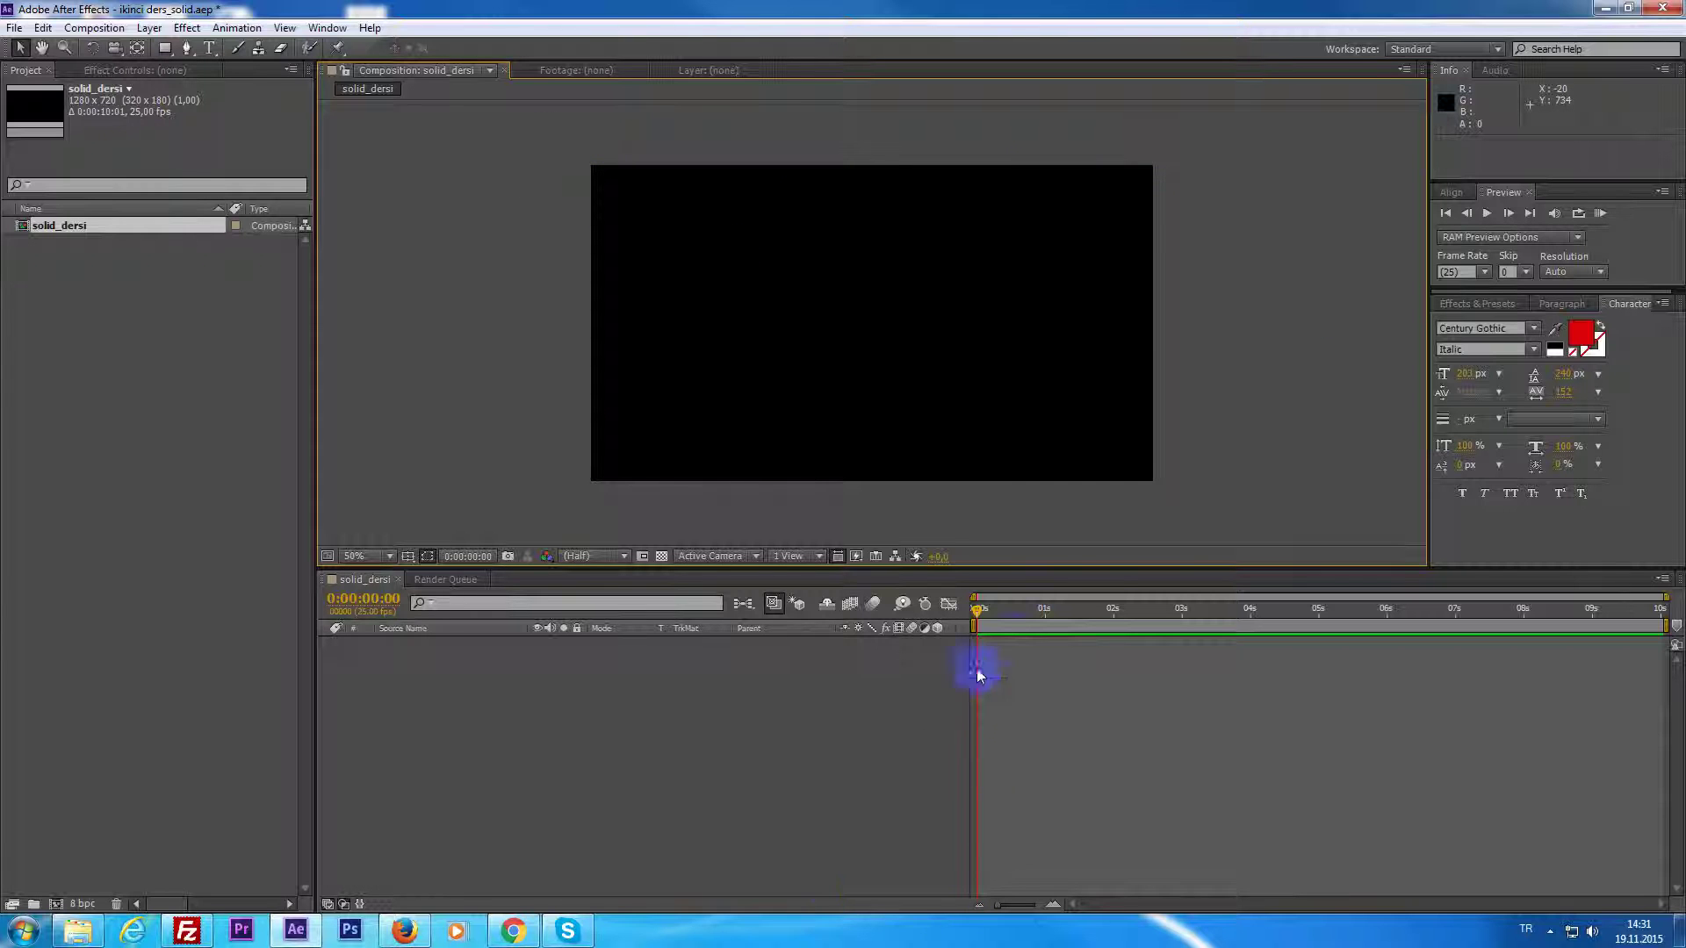
left_click(915, 644)
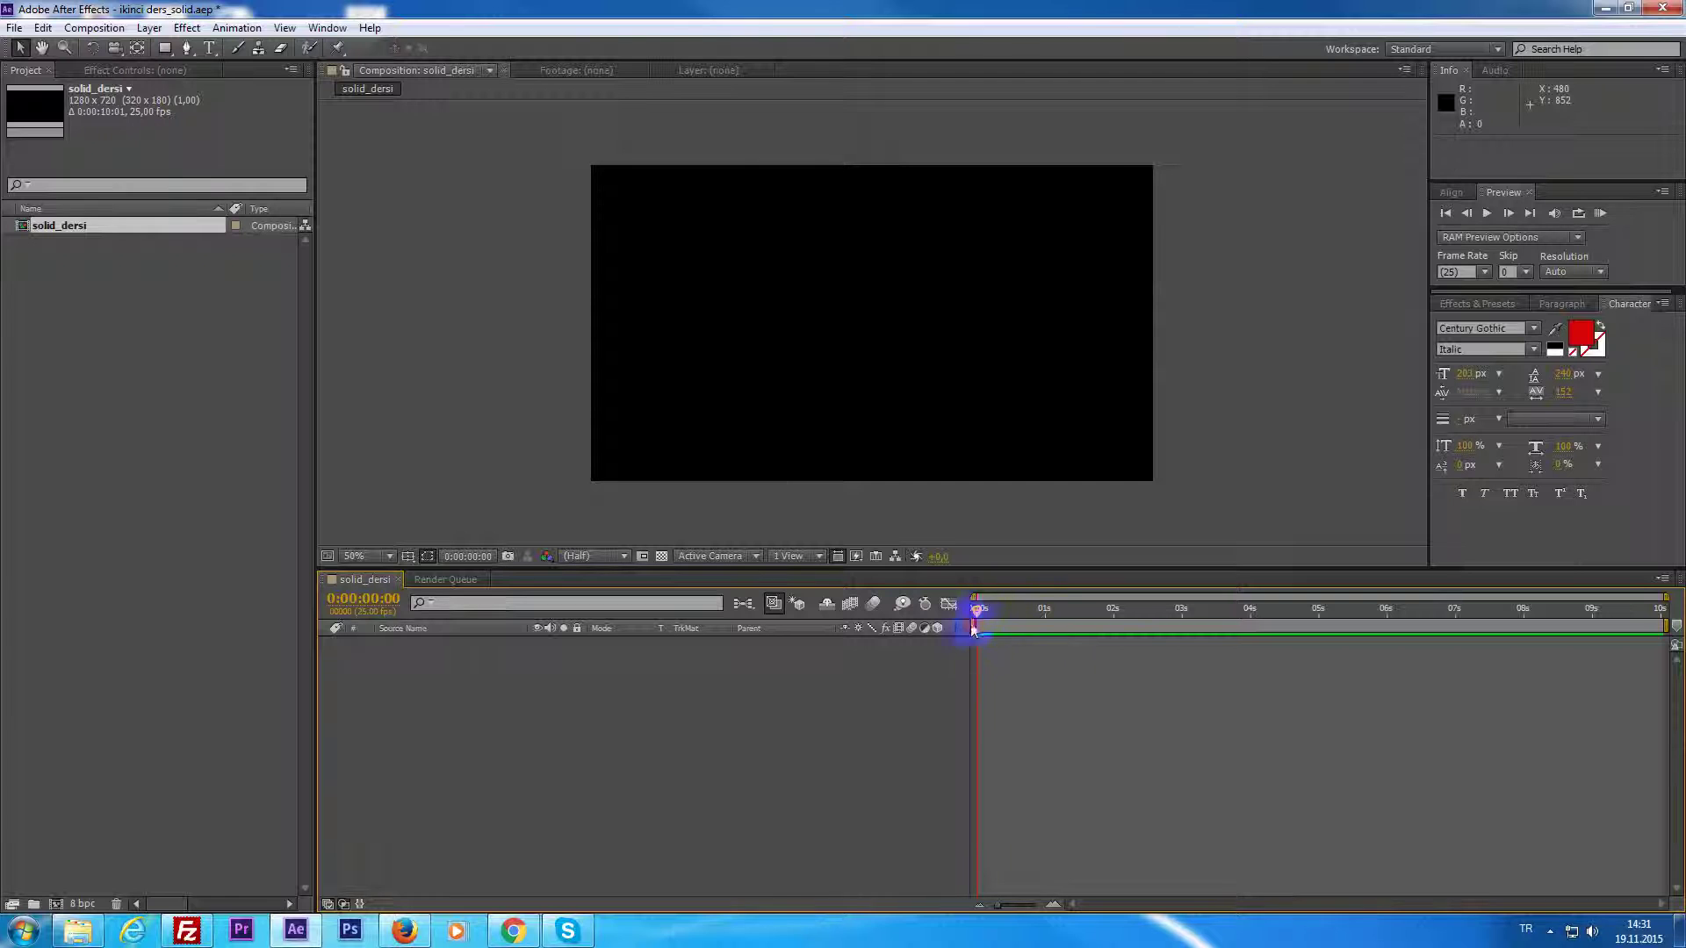
left_click_drag(976, 609, 1113, 724)
left_click_drag(1036, 612, 883, 645)
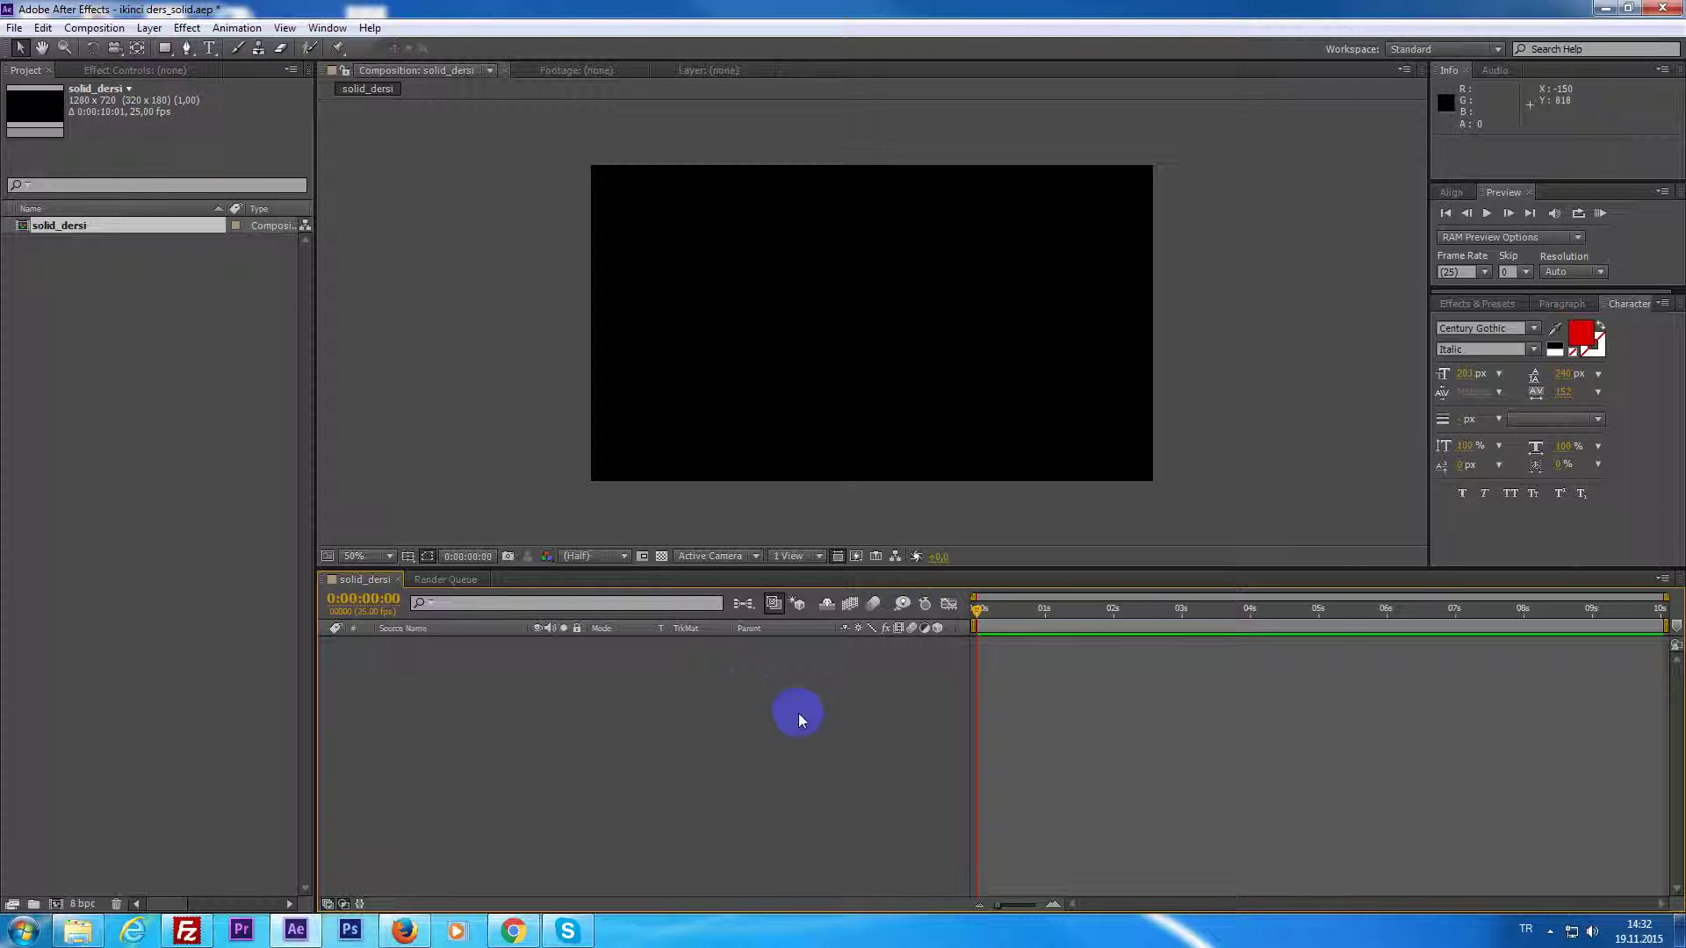
right_click(1083, 733)
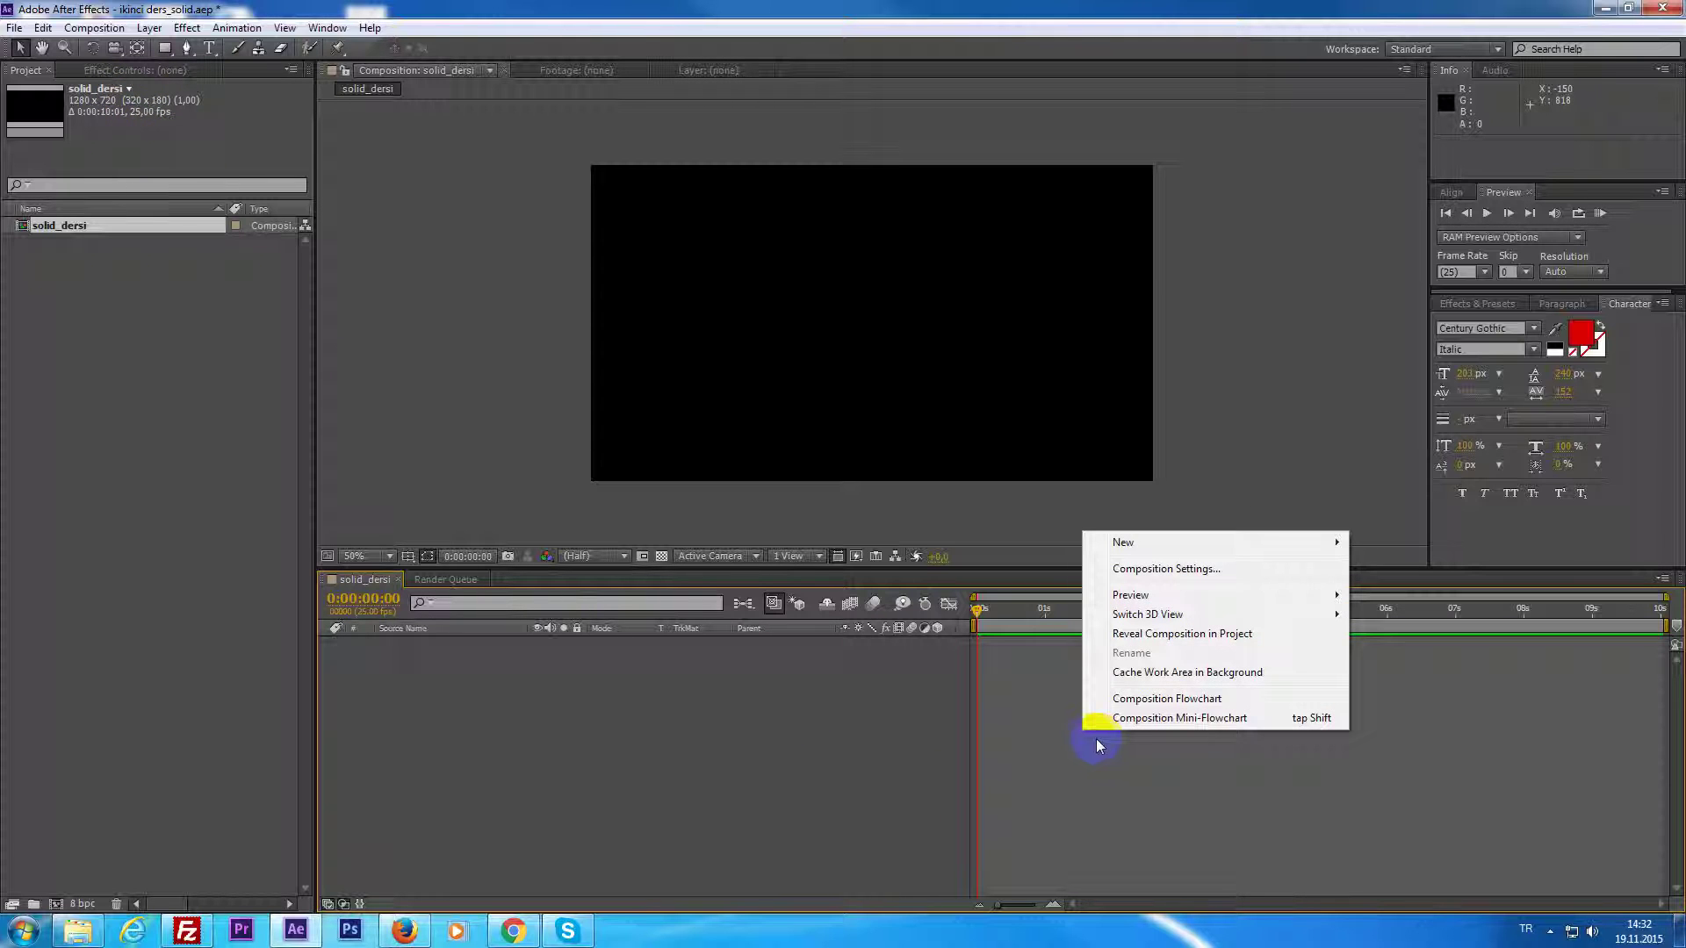
mouse_move(1176, 546)
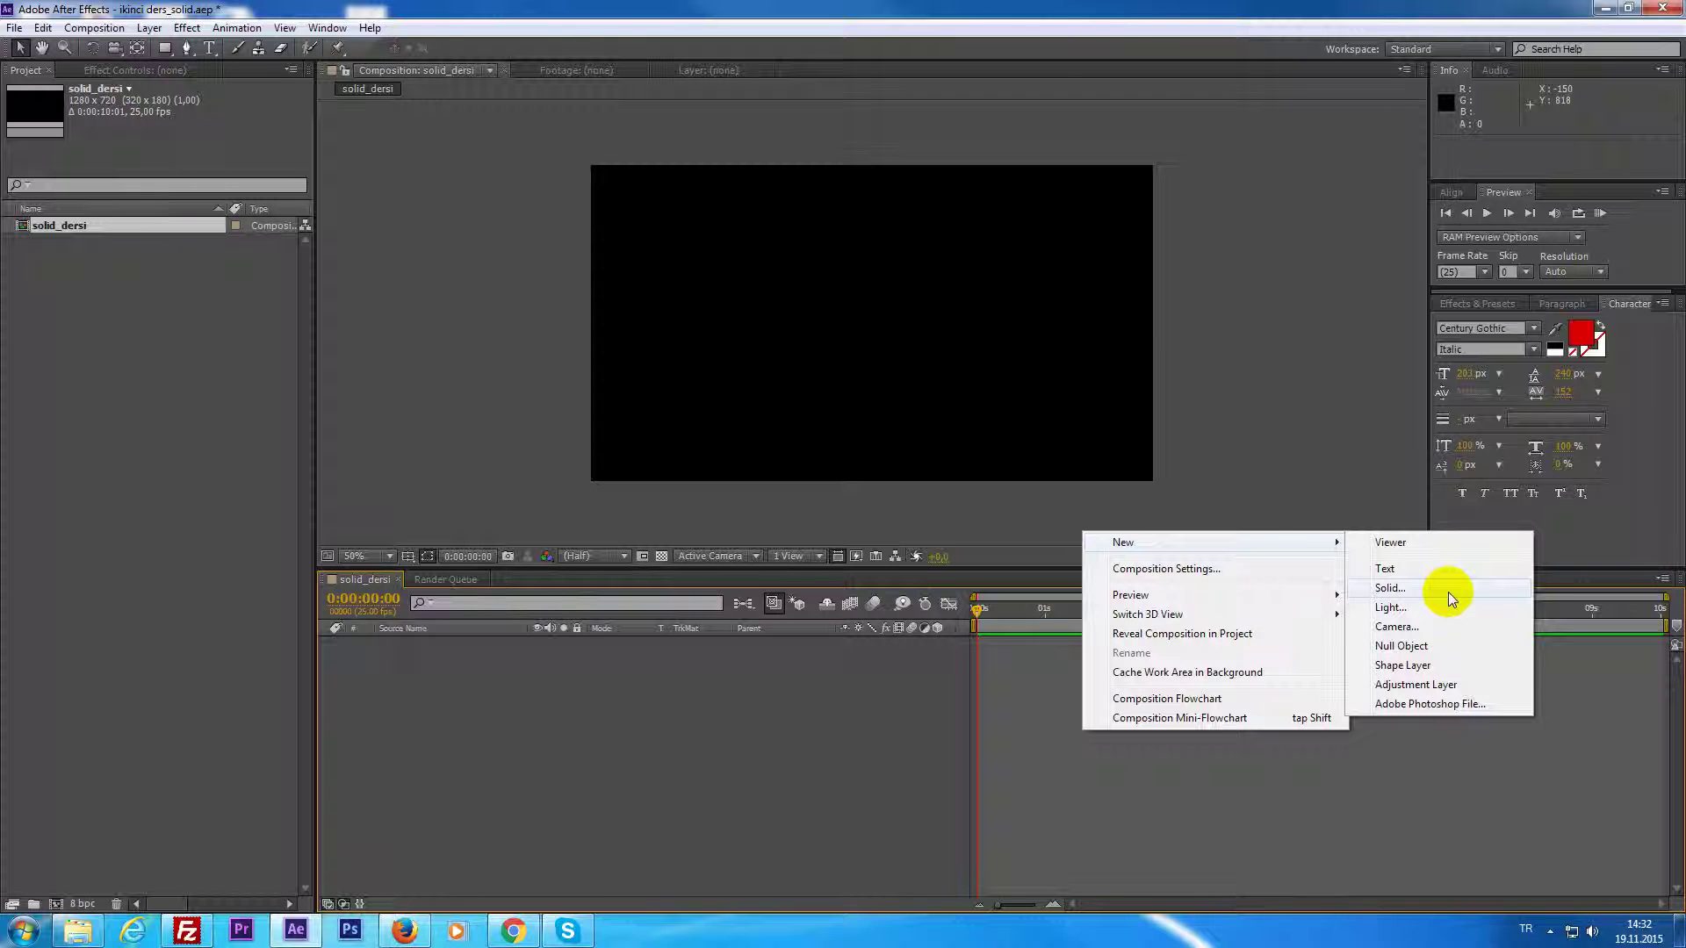
left_click(471, 353)
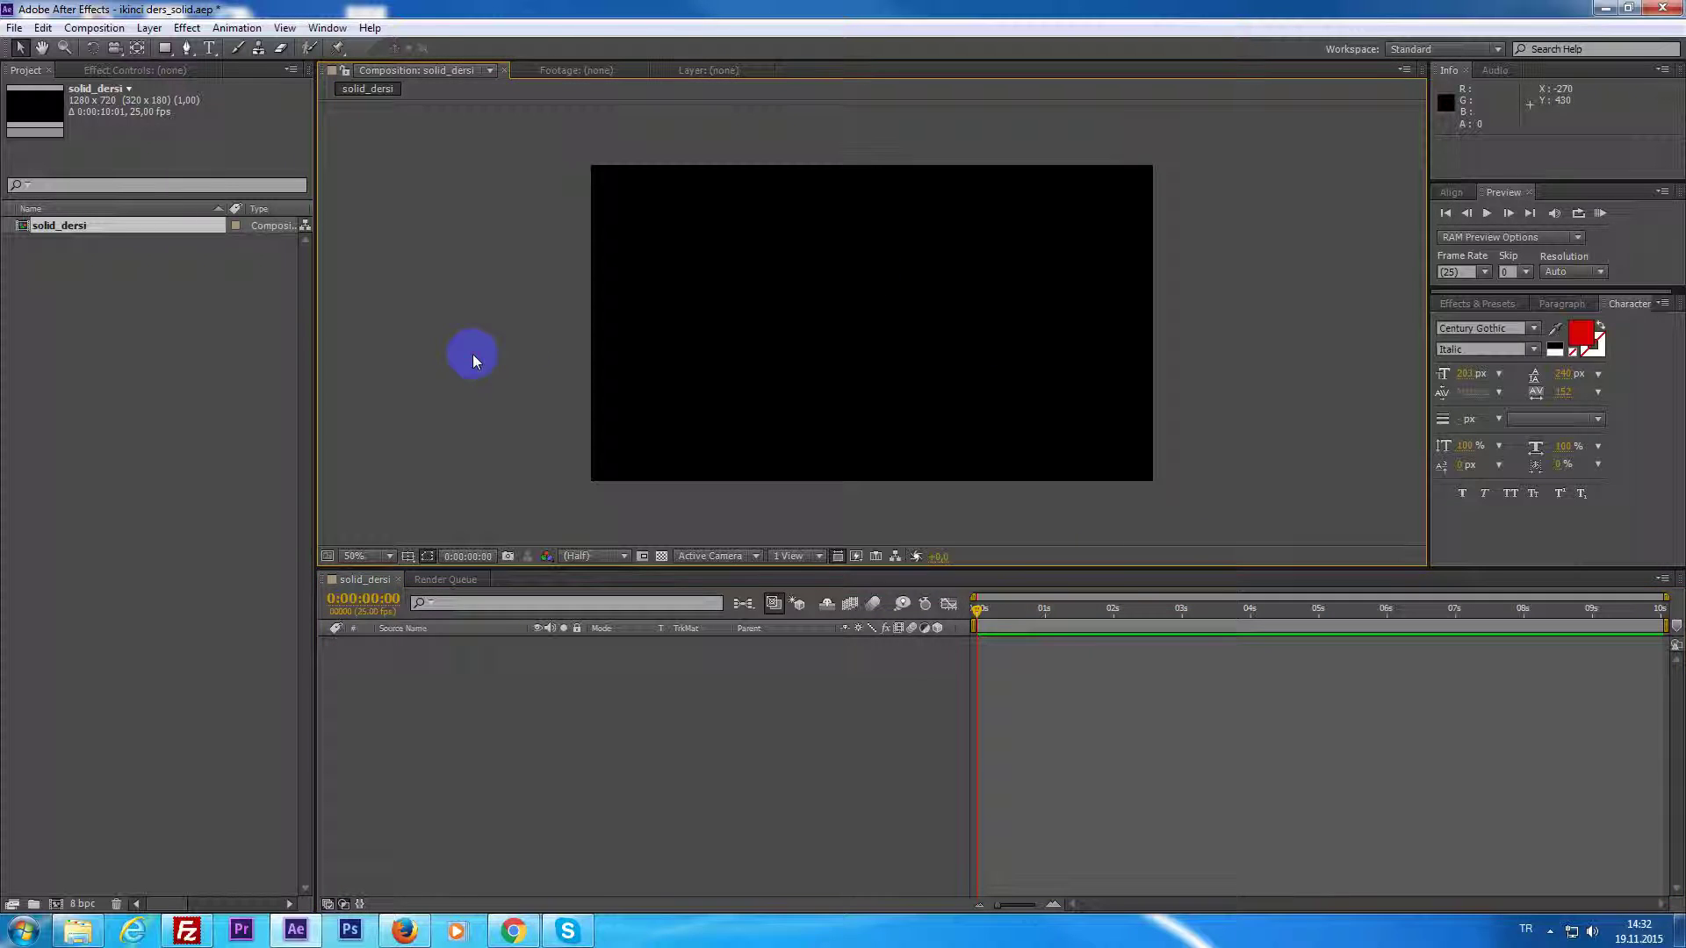
left_click(147, 27)
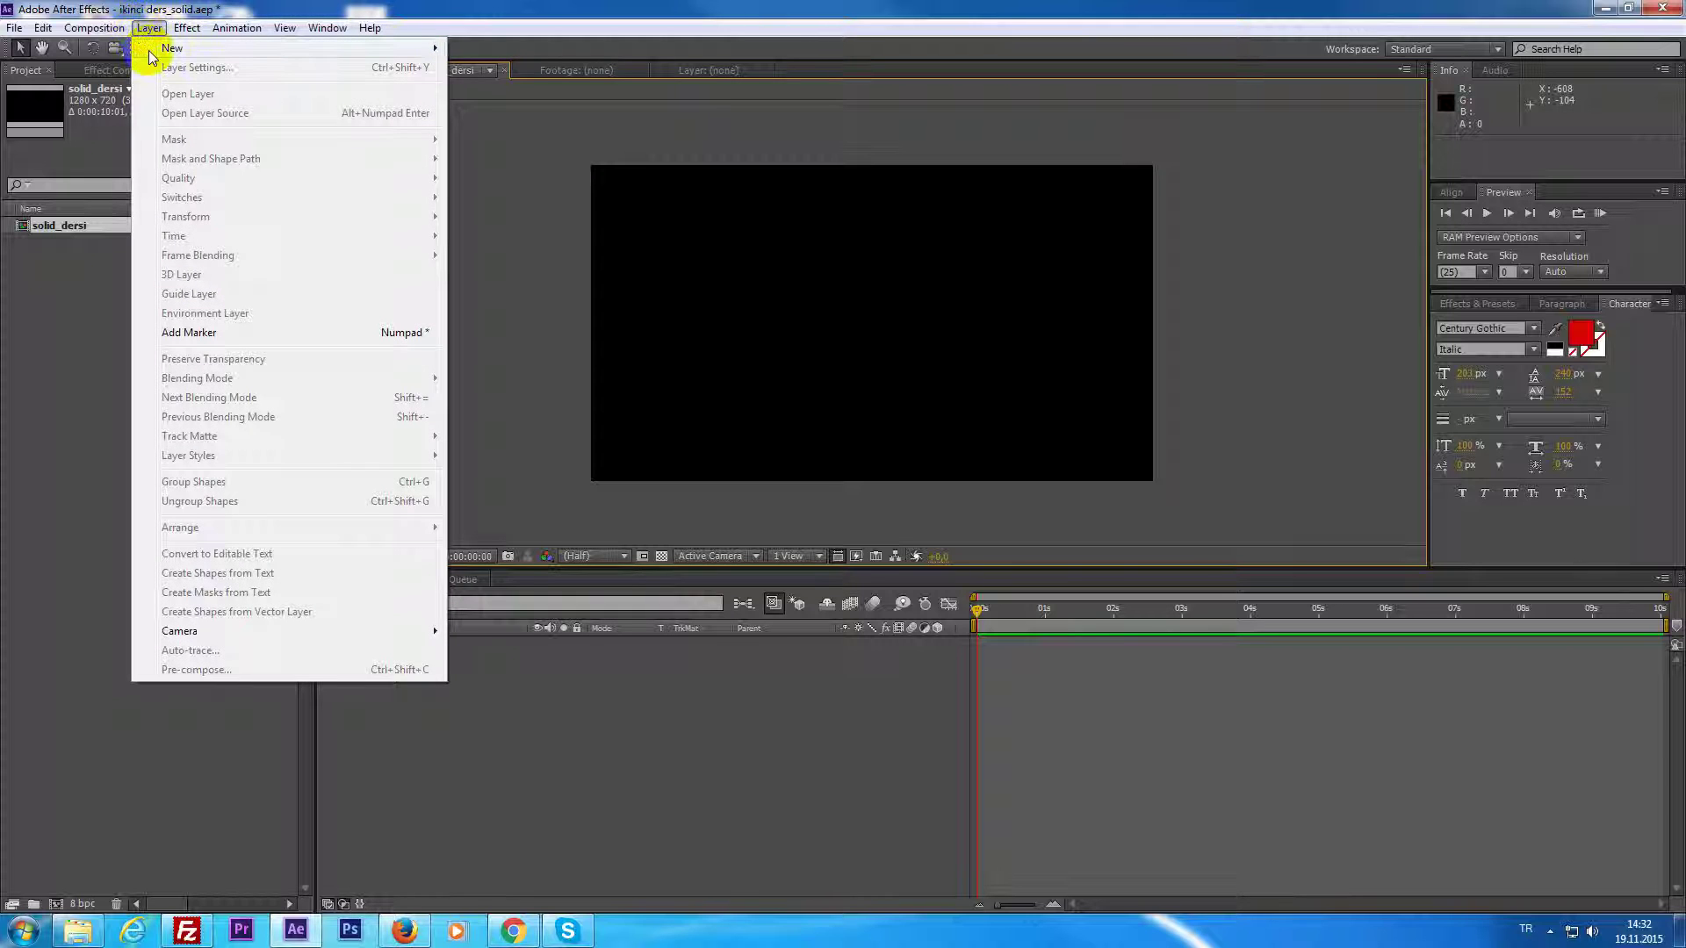
mouse_move(151, 57)
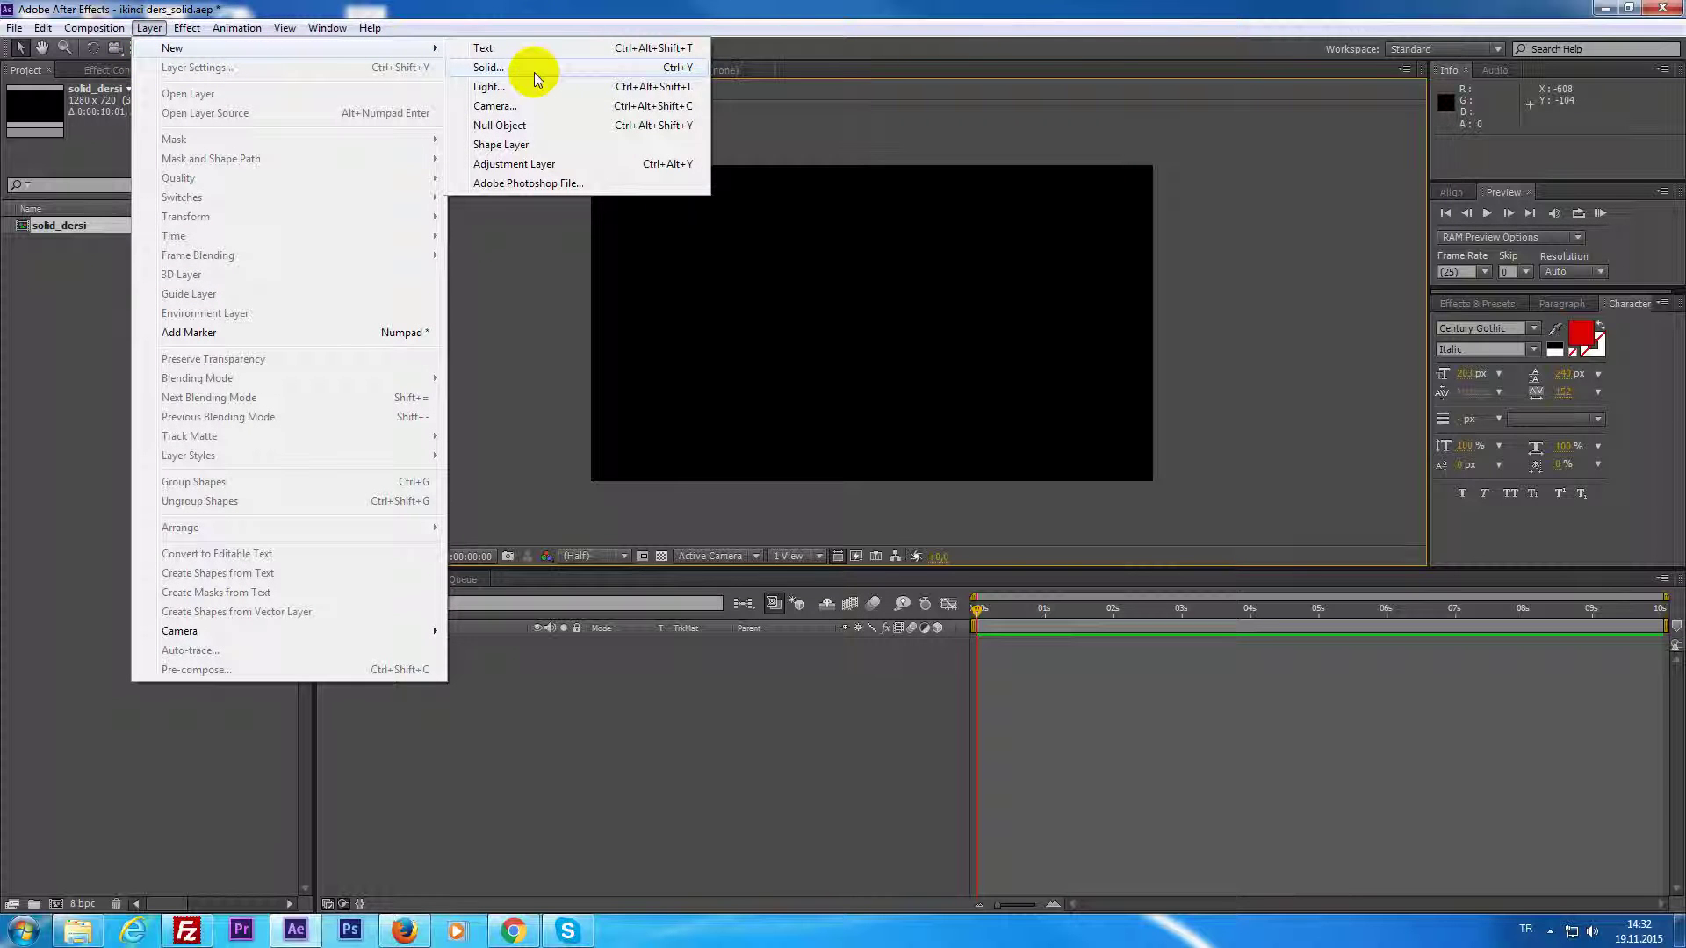
left_click(1089, 672)
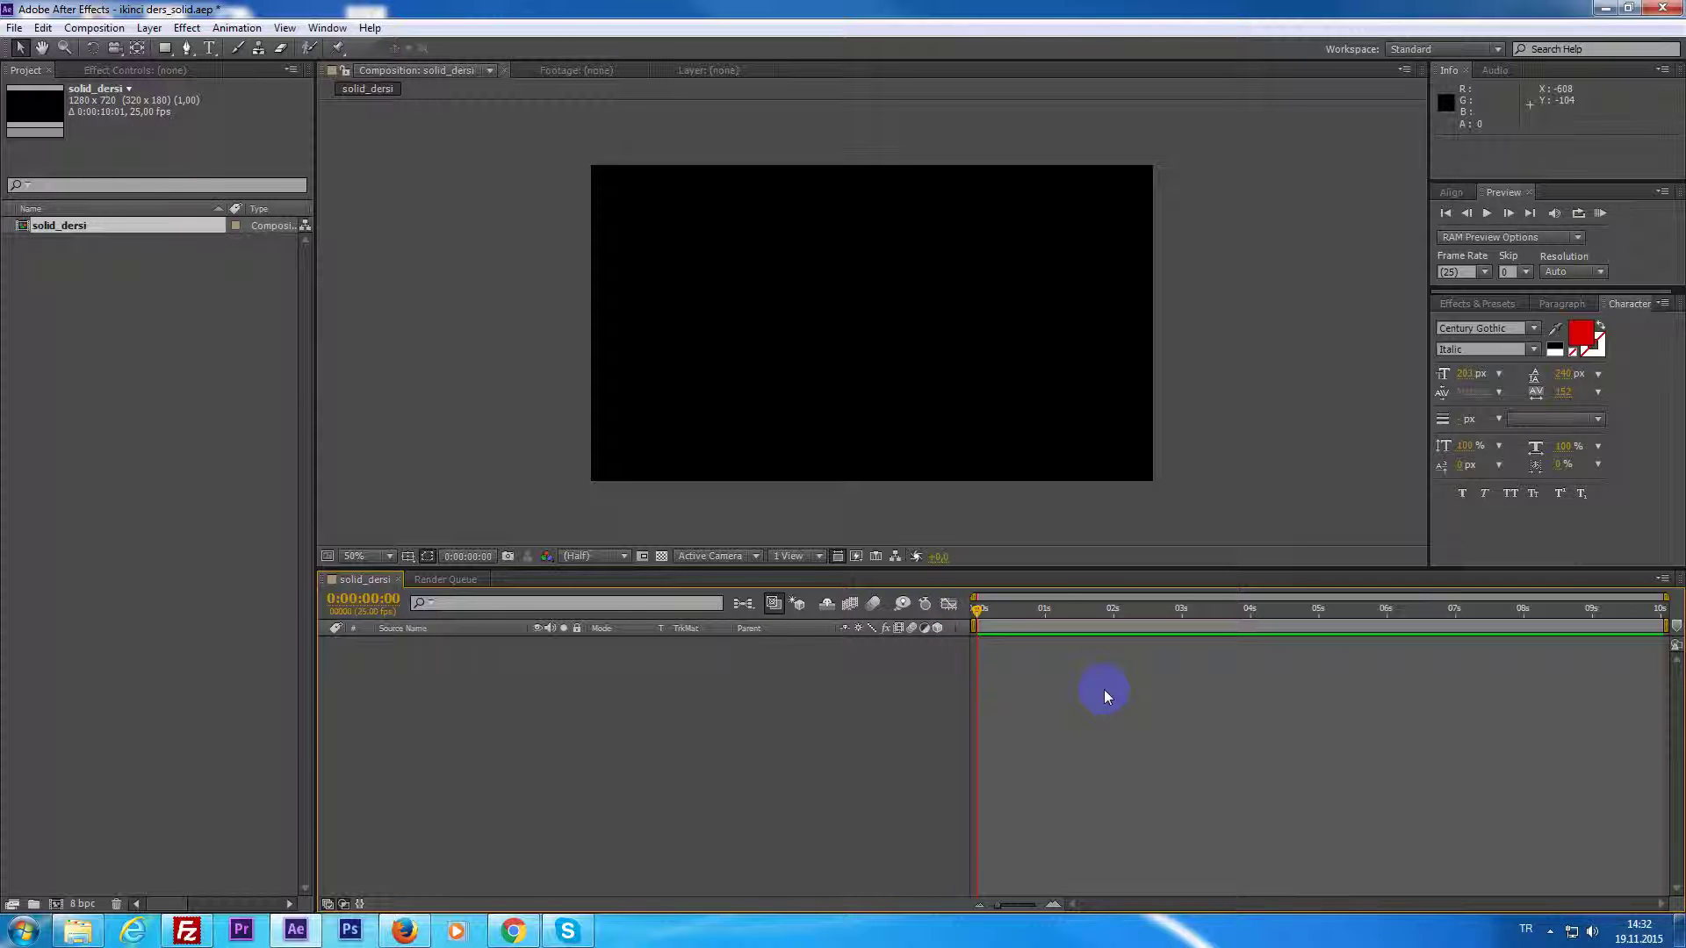
Set up a new solid with Ctrl+Y and try black as its colour.
key("ctrl+y")
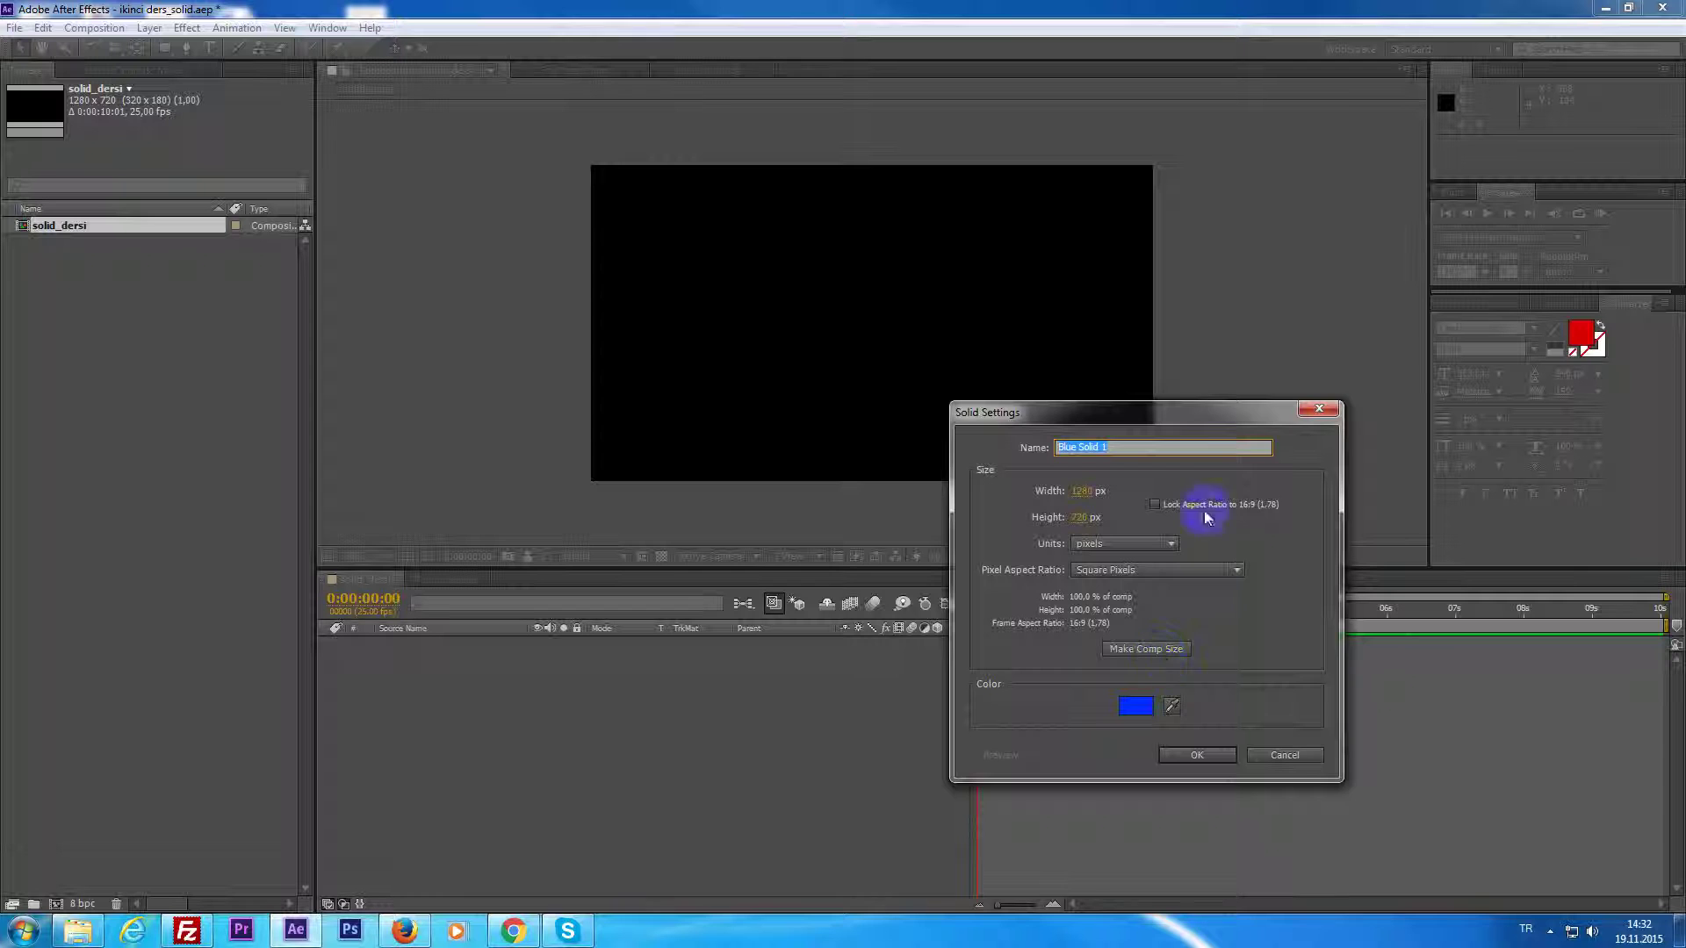
mouse_move(1194, 422)
left_mouse_down()
mouse_move(999, 188)
mouse_move(1189, 274)
left_mouse_up()
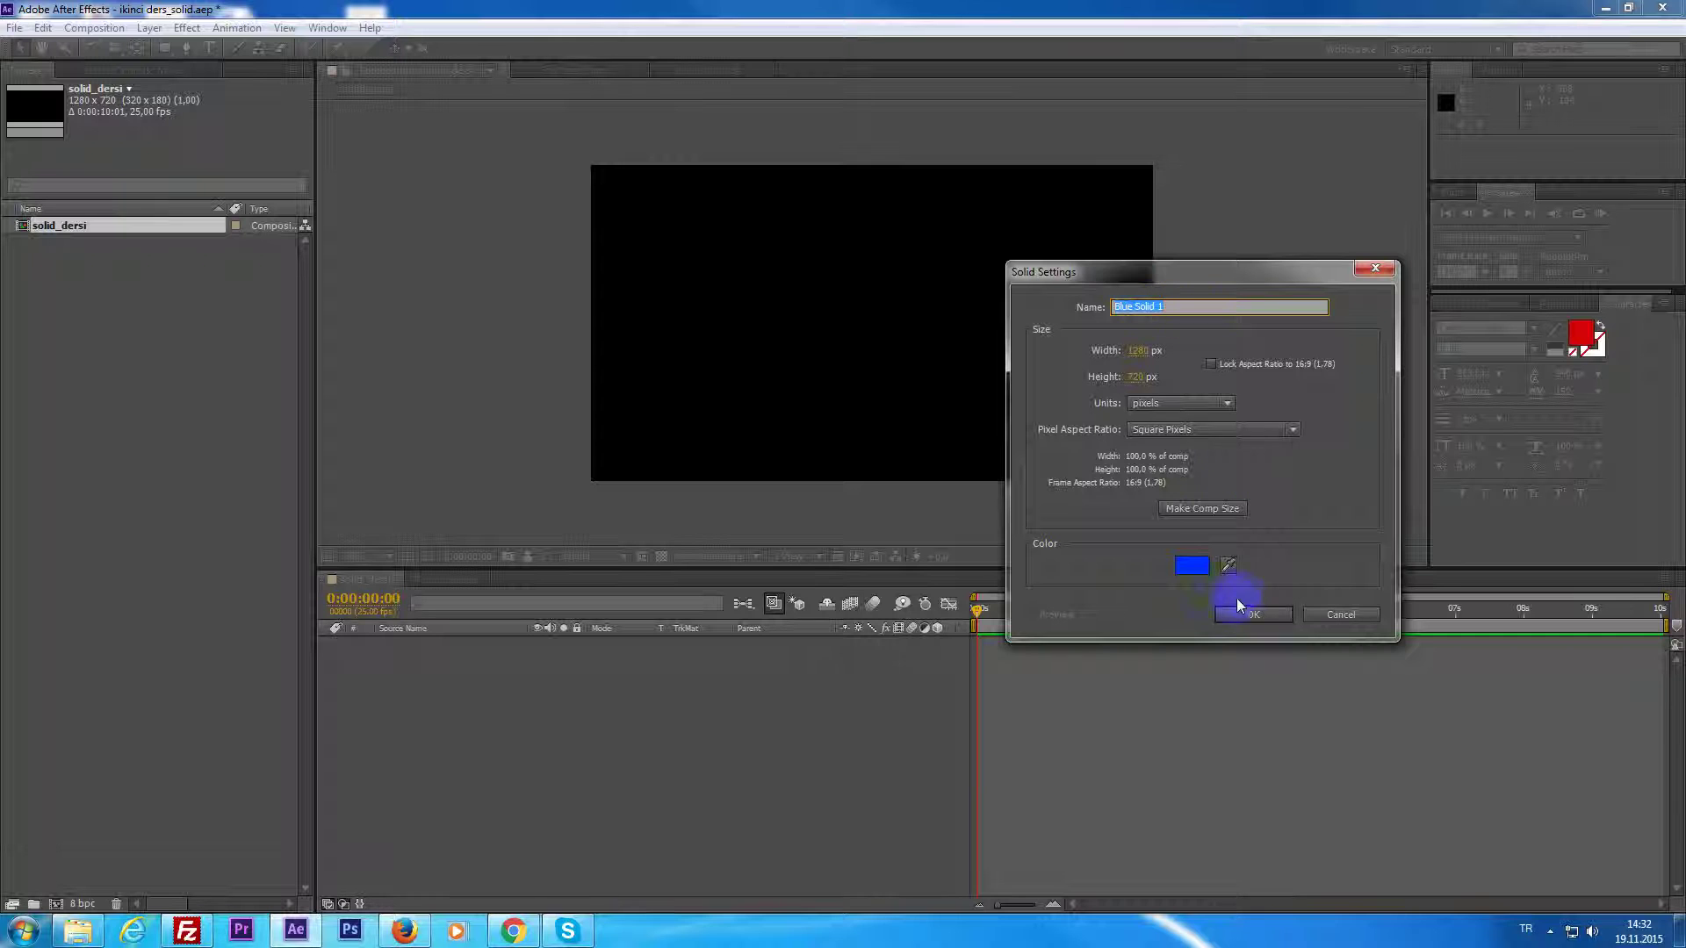
left_click_drag(1131, 271, 985, 323)
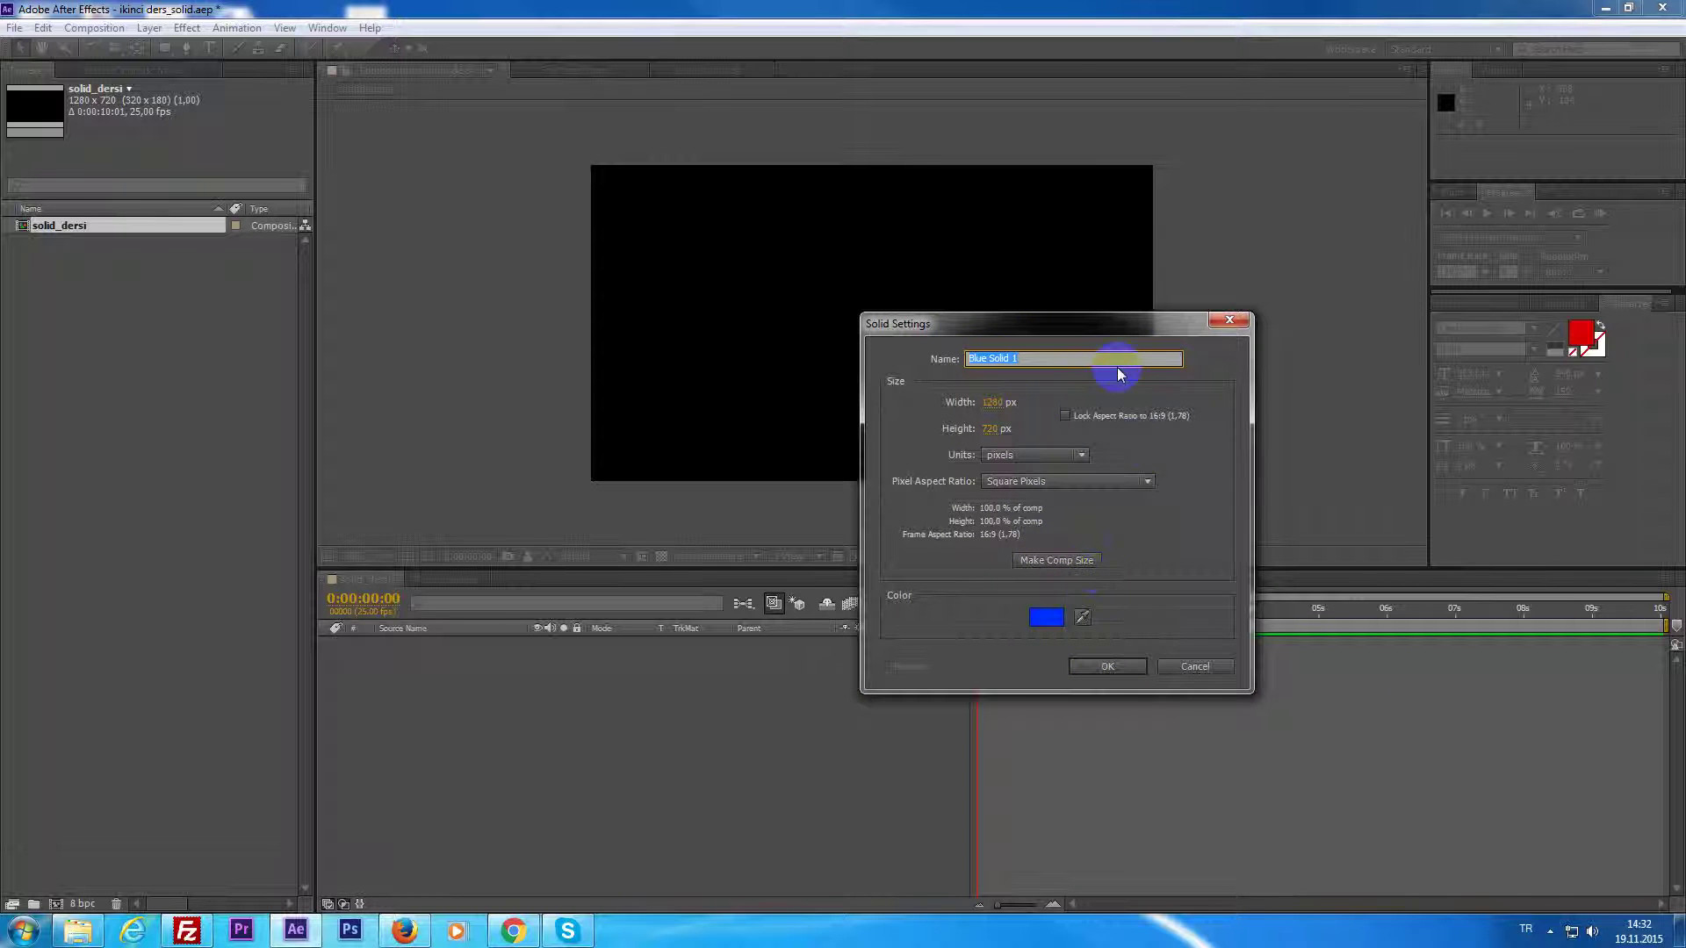
left_click(1045, 617)
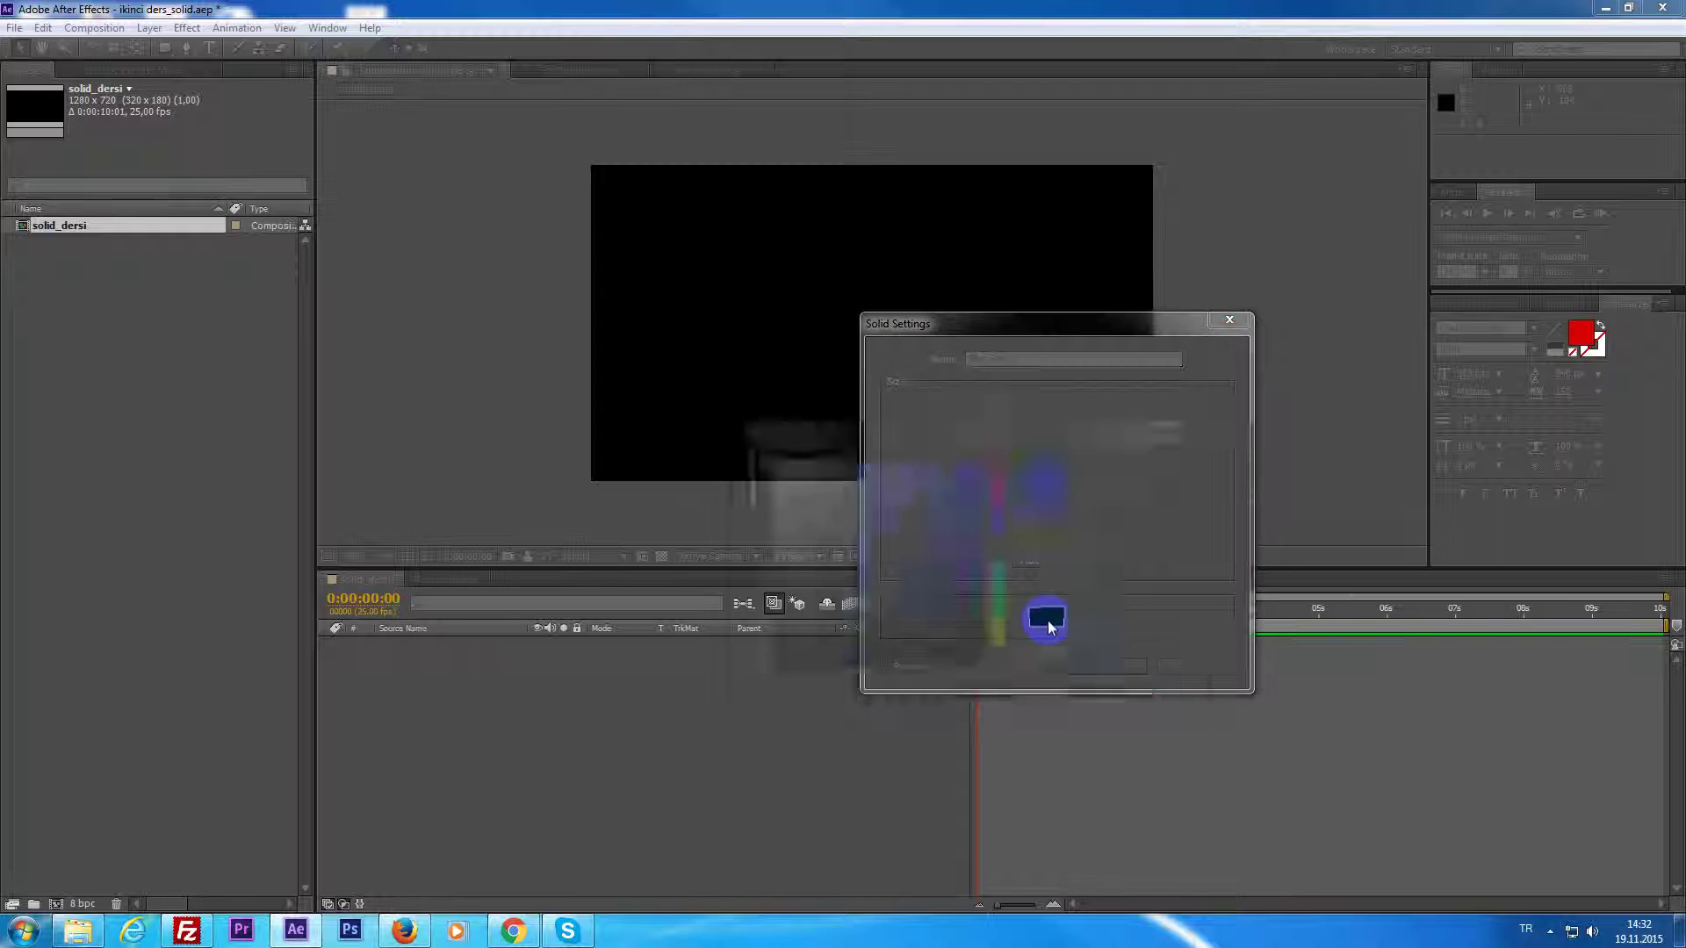
left_click_drag(768, 633, 700, 723)
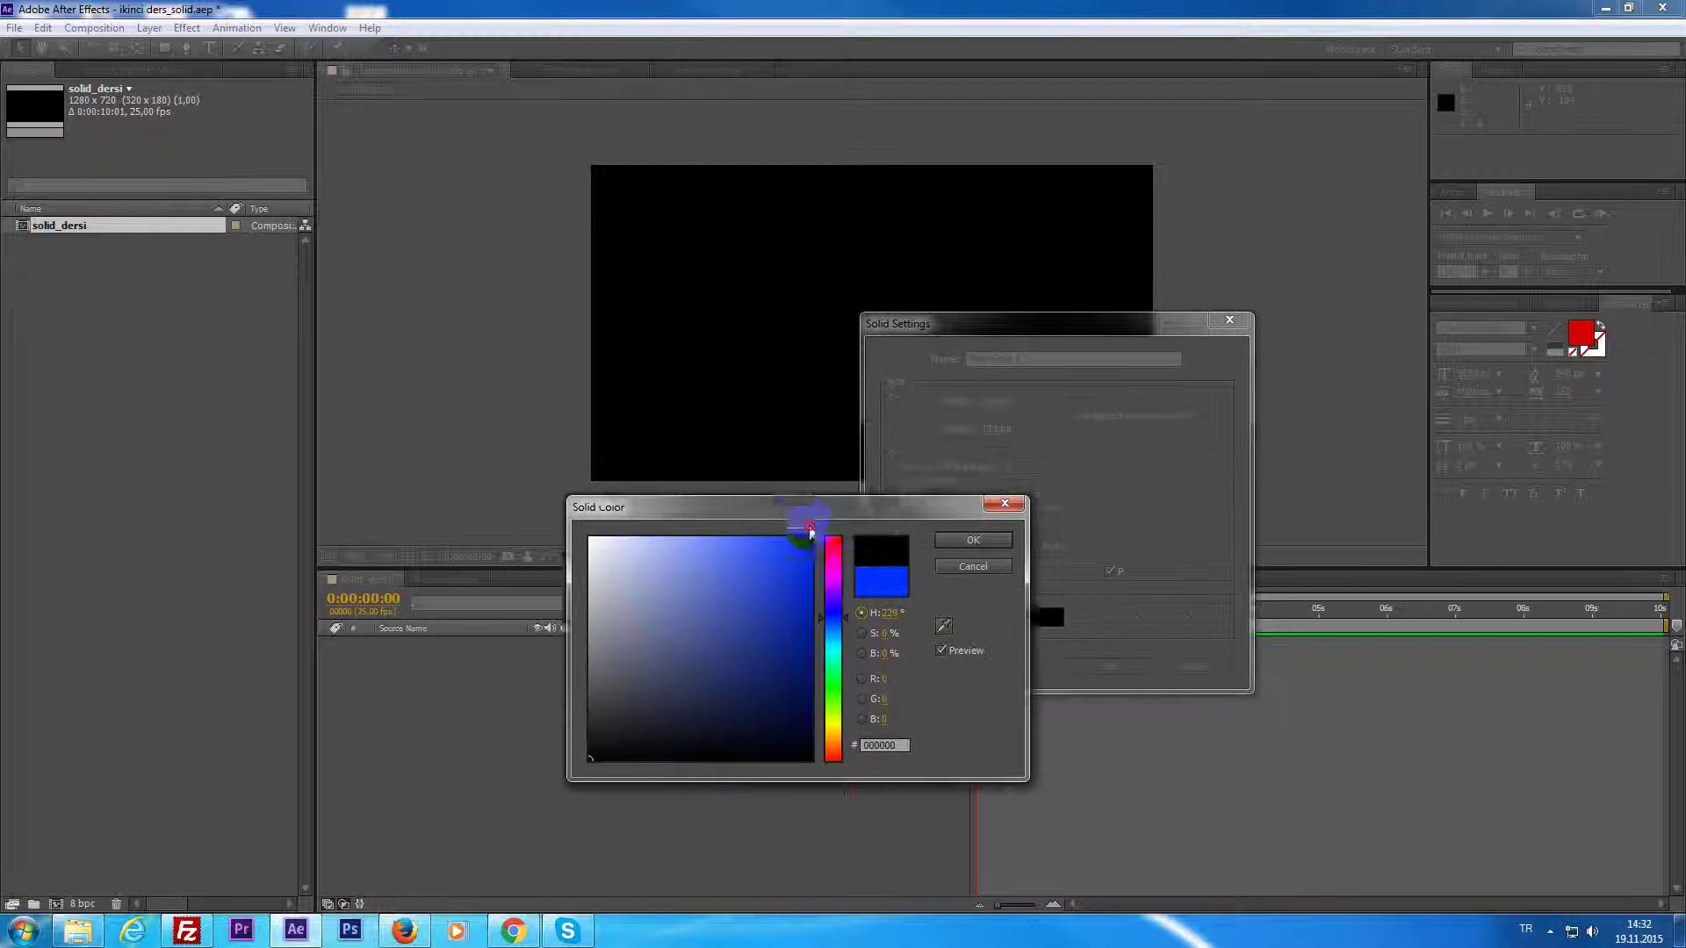
left_click_drag(1001, 429, 806, 527)
left_click(947, 558)
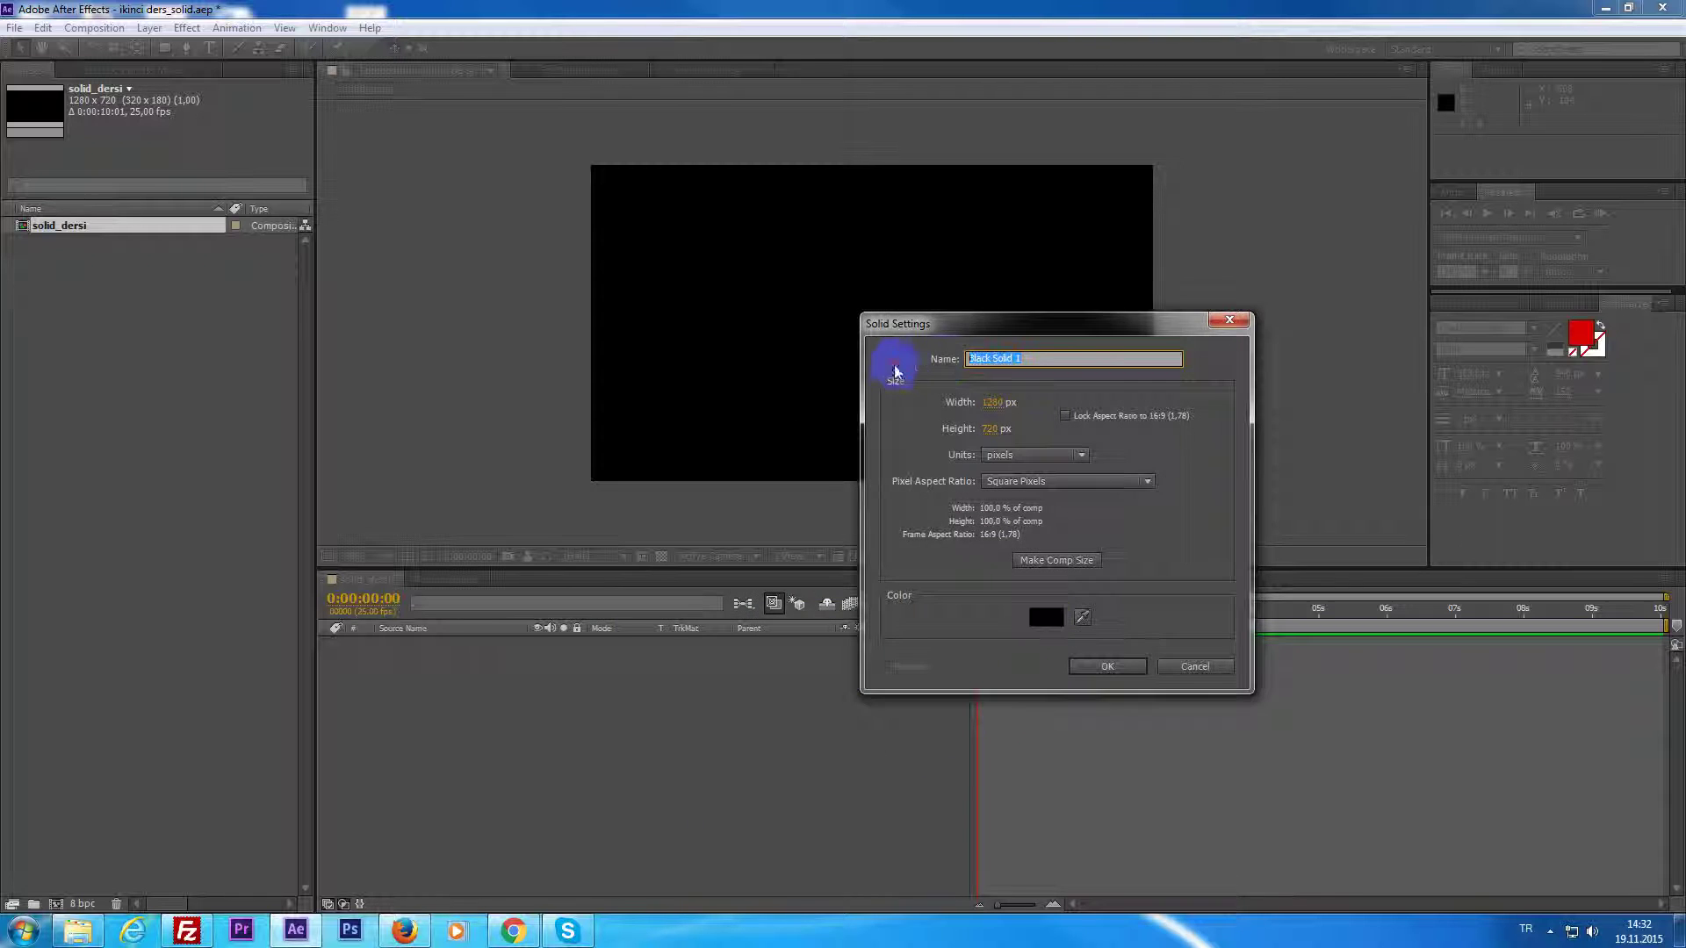
Change the solid colour to pure red FF0000.
left_click(1046, 618)
left_click(784, 557)
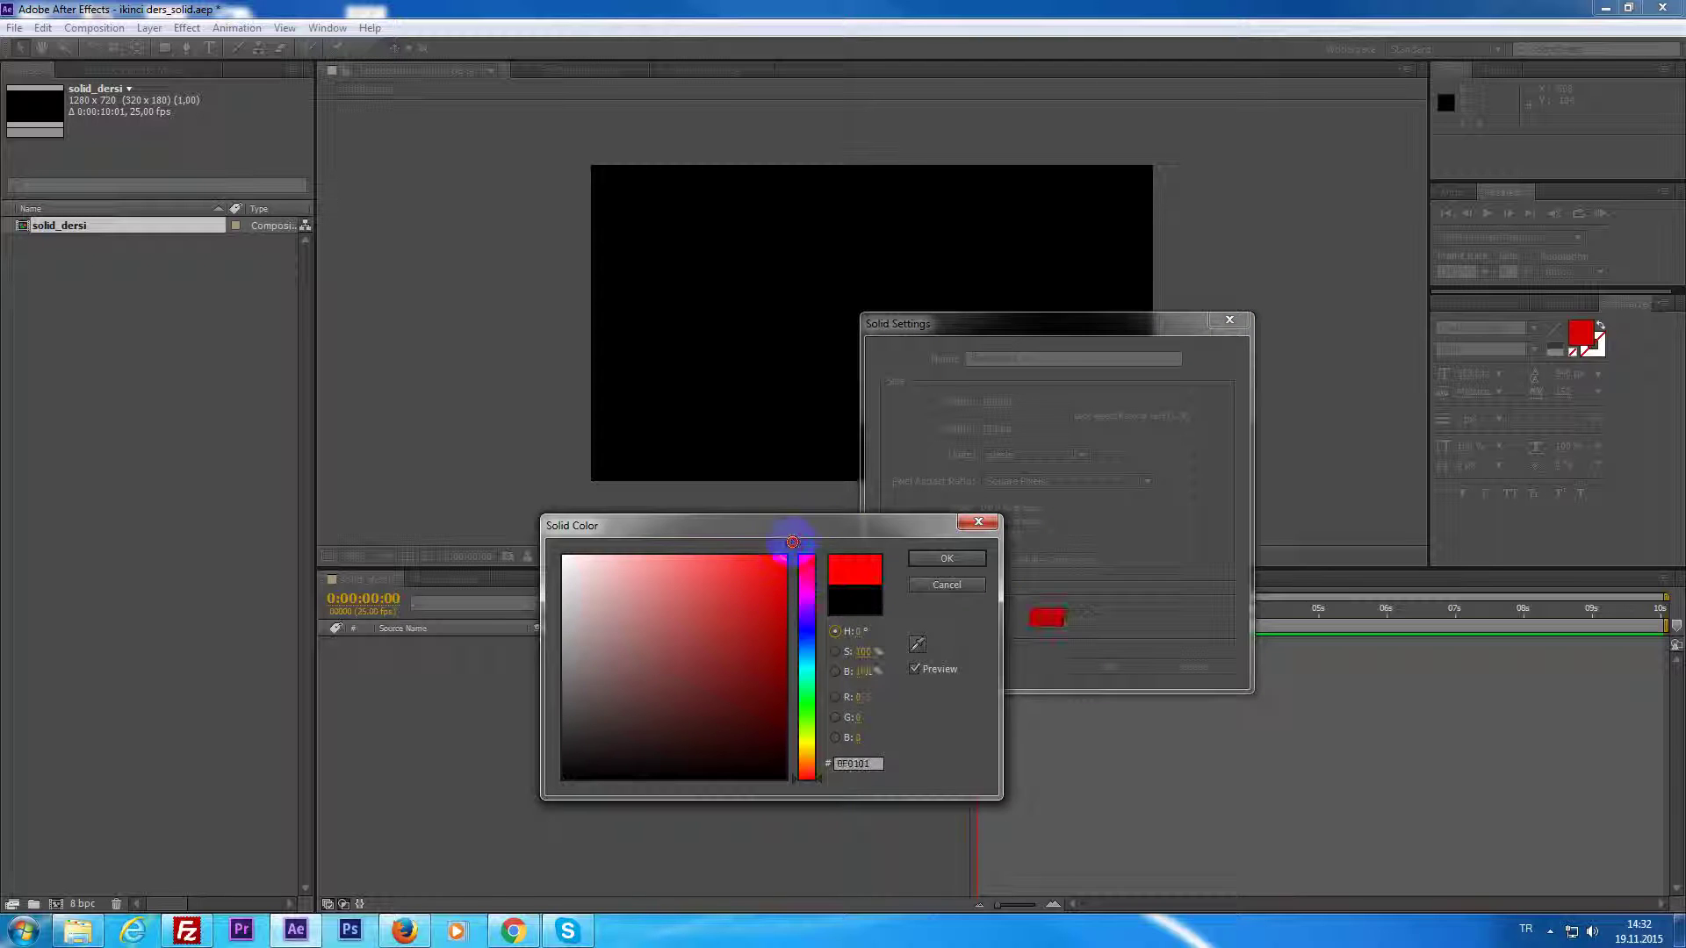
left_click(926, 564)
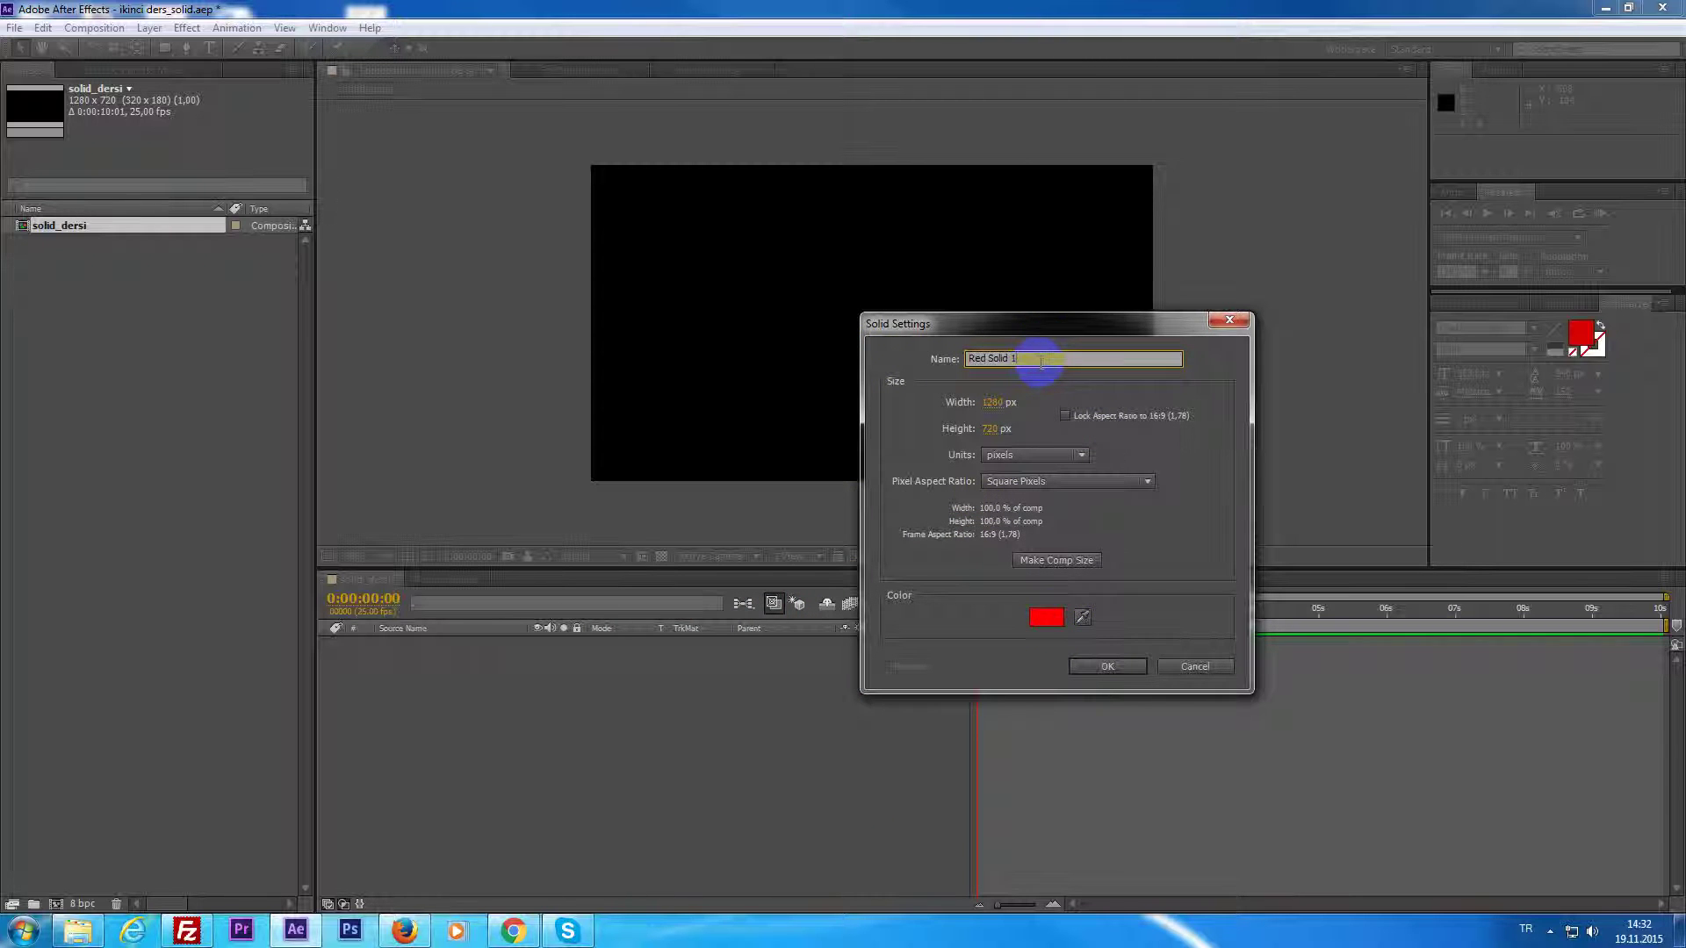
left_click_drag(998, 325, 1177, 384)
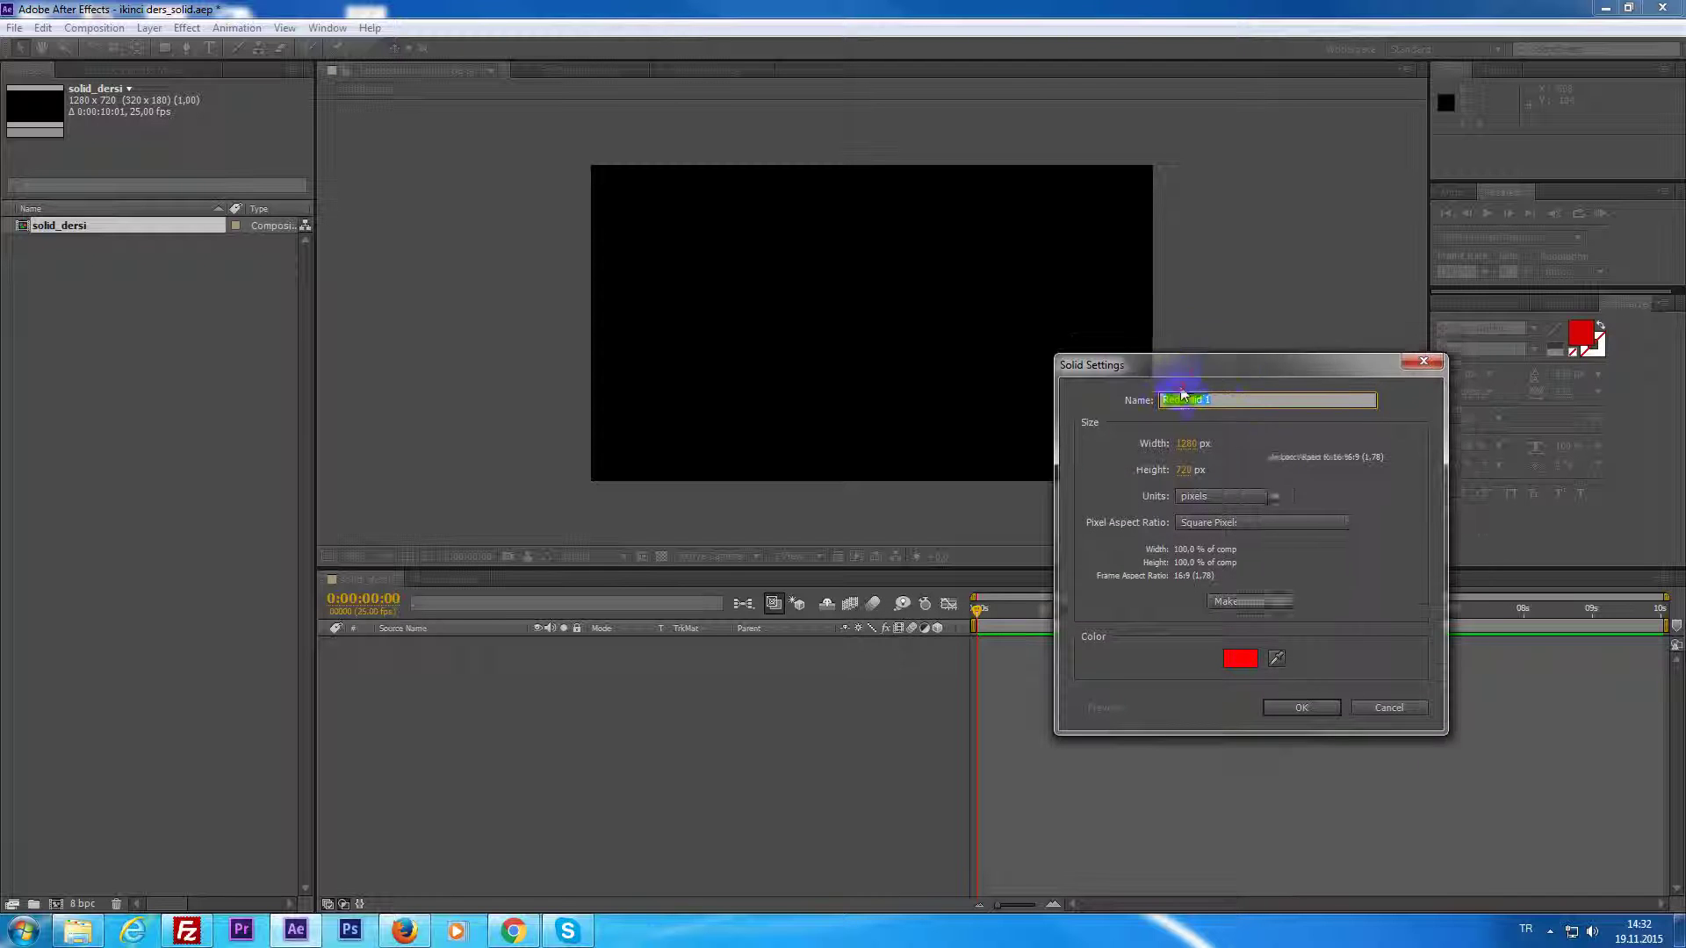
left_click(1226, 676)
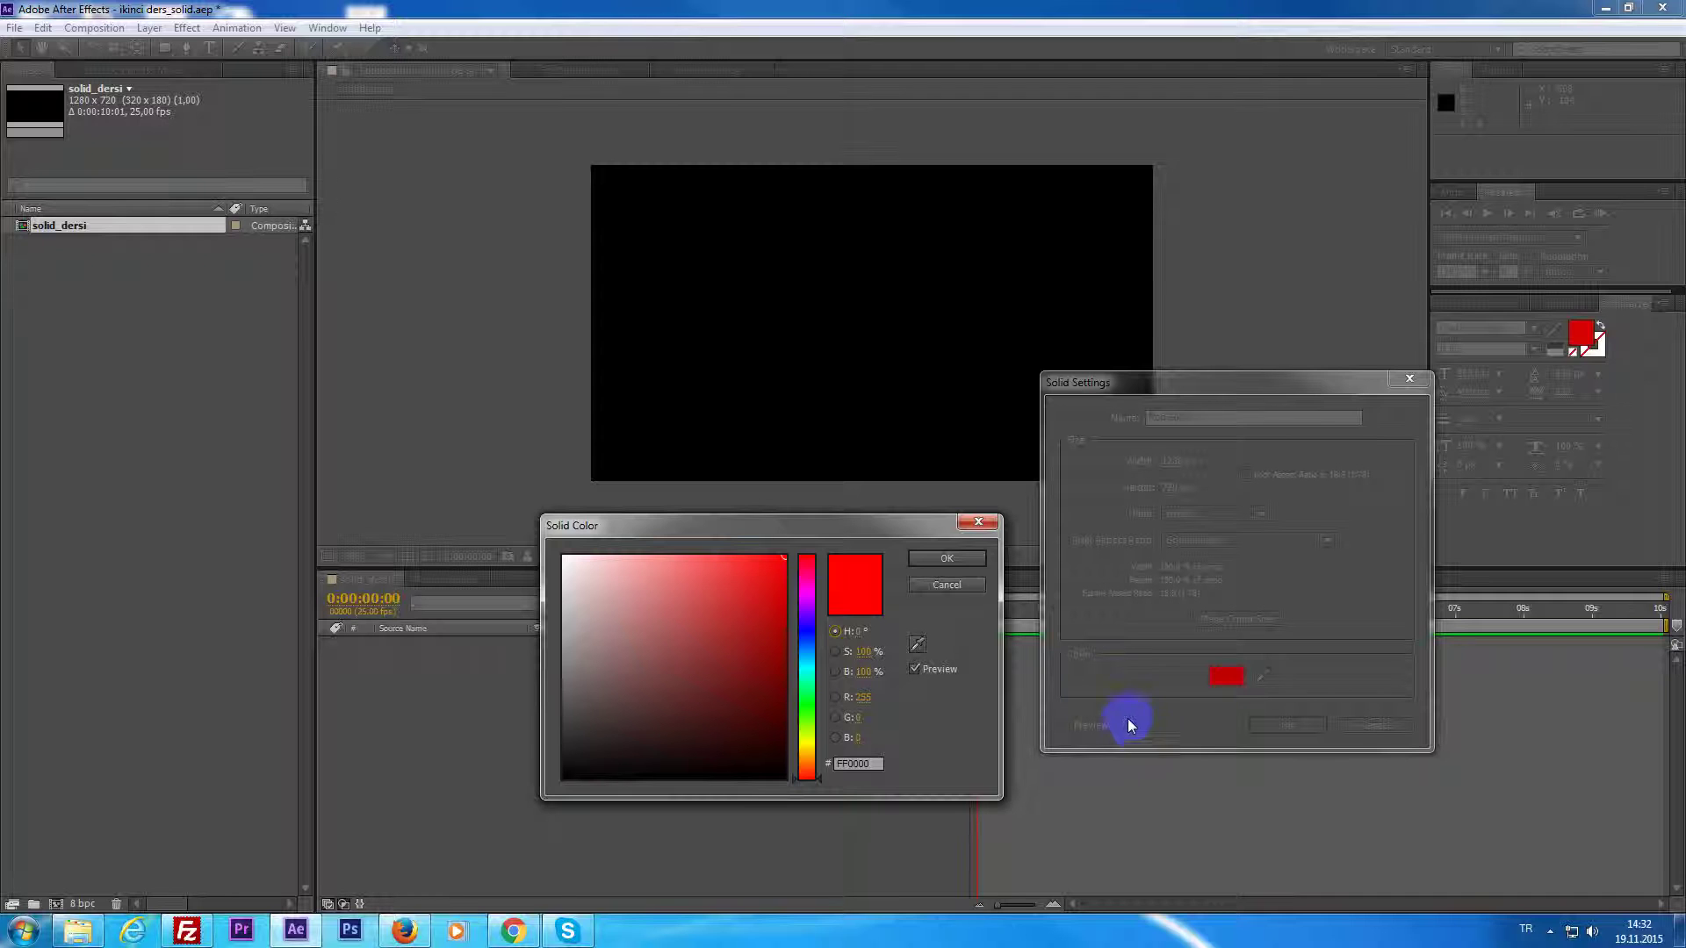
left_click(945, 560)
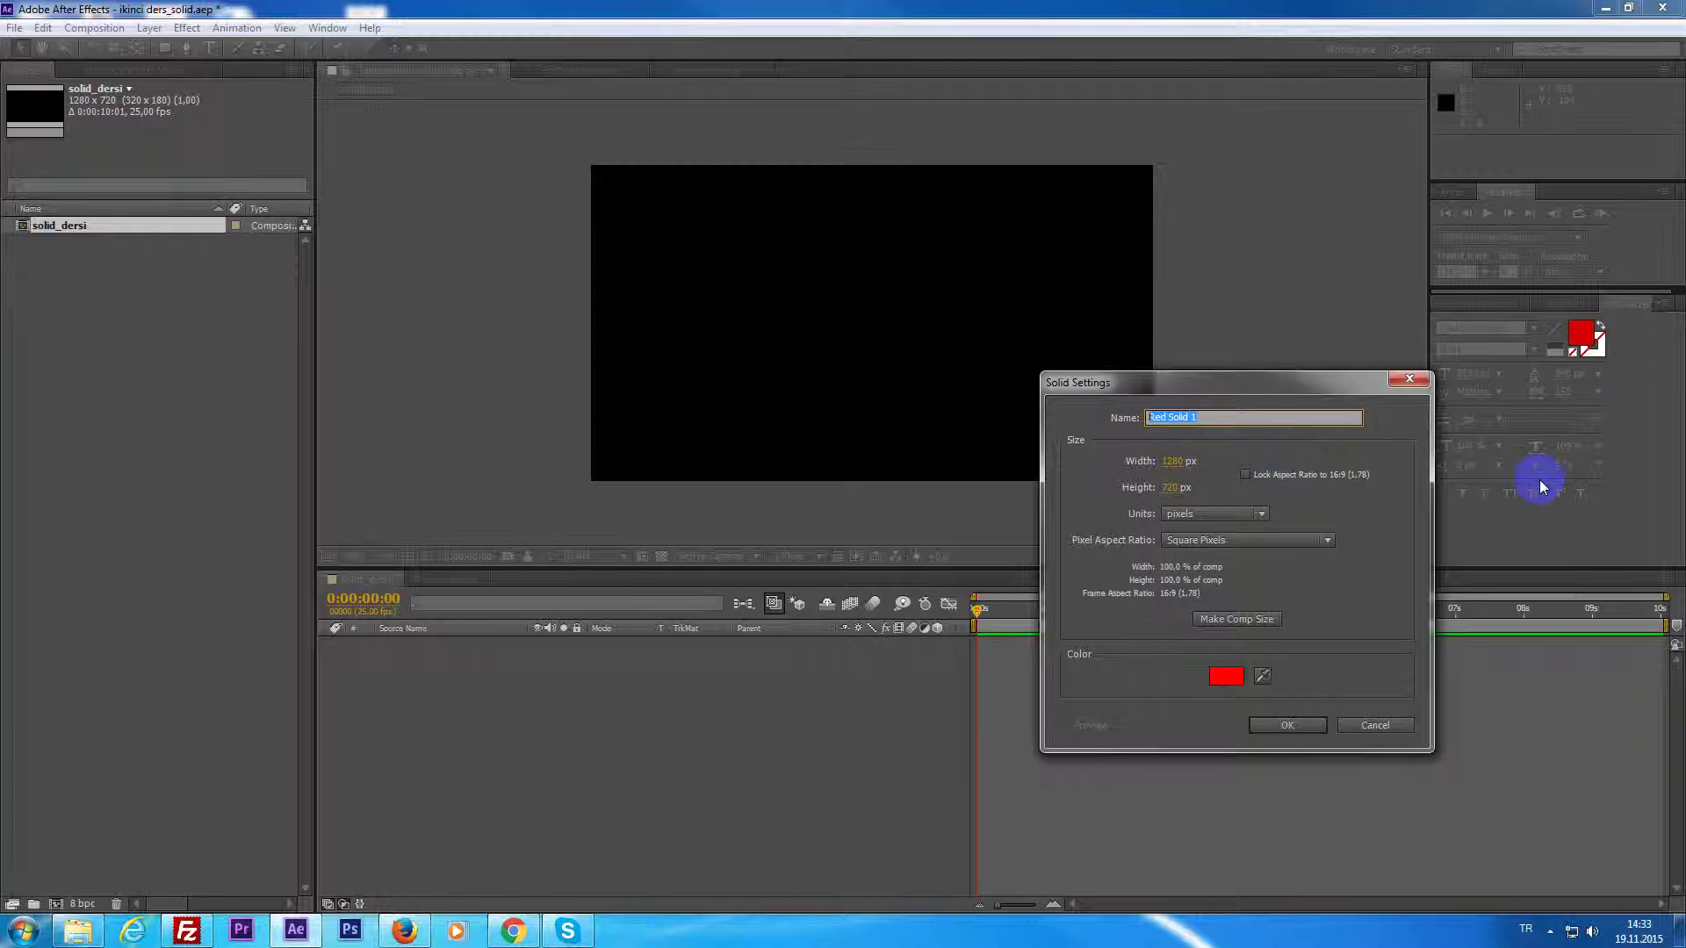
Name the solid deneme_1 and size it 1026 × 1149 px.
type("deneme_1")
left_click_drag(1210, 383, 1086, 392)
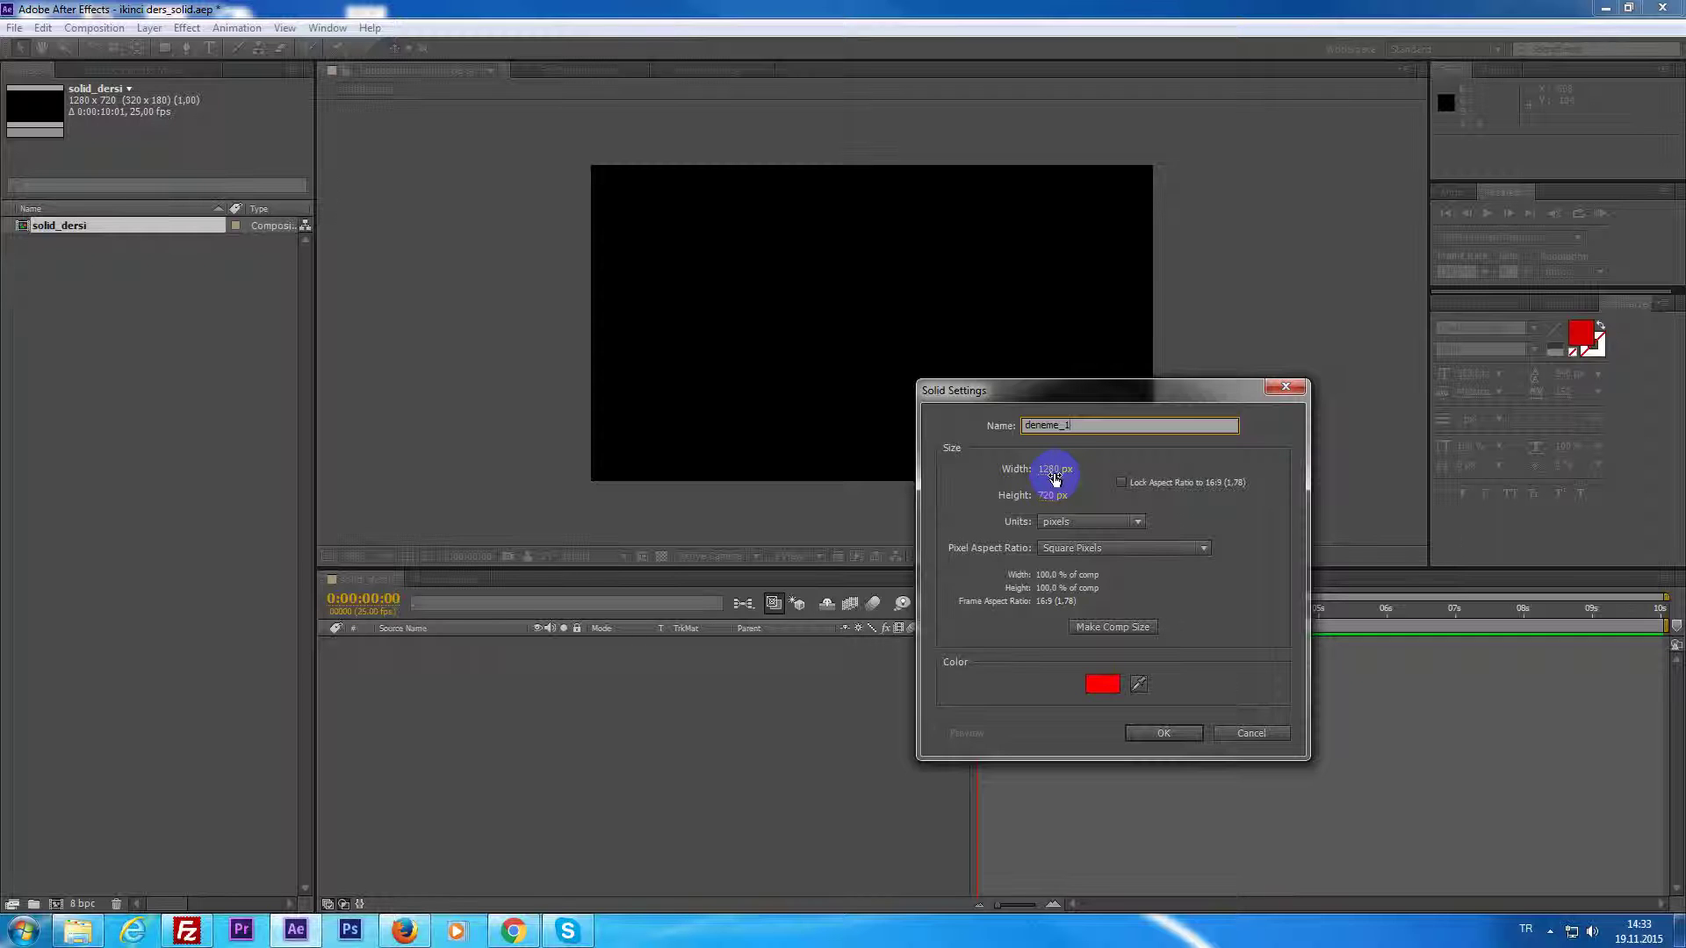
left_click_drag(1056, 475, 838, 478)
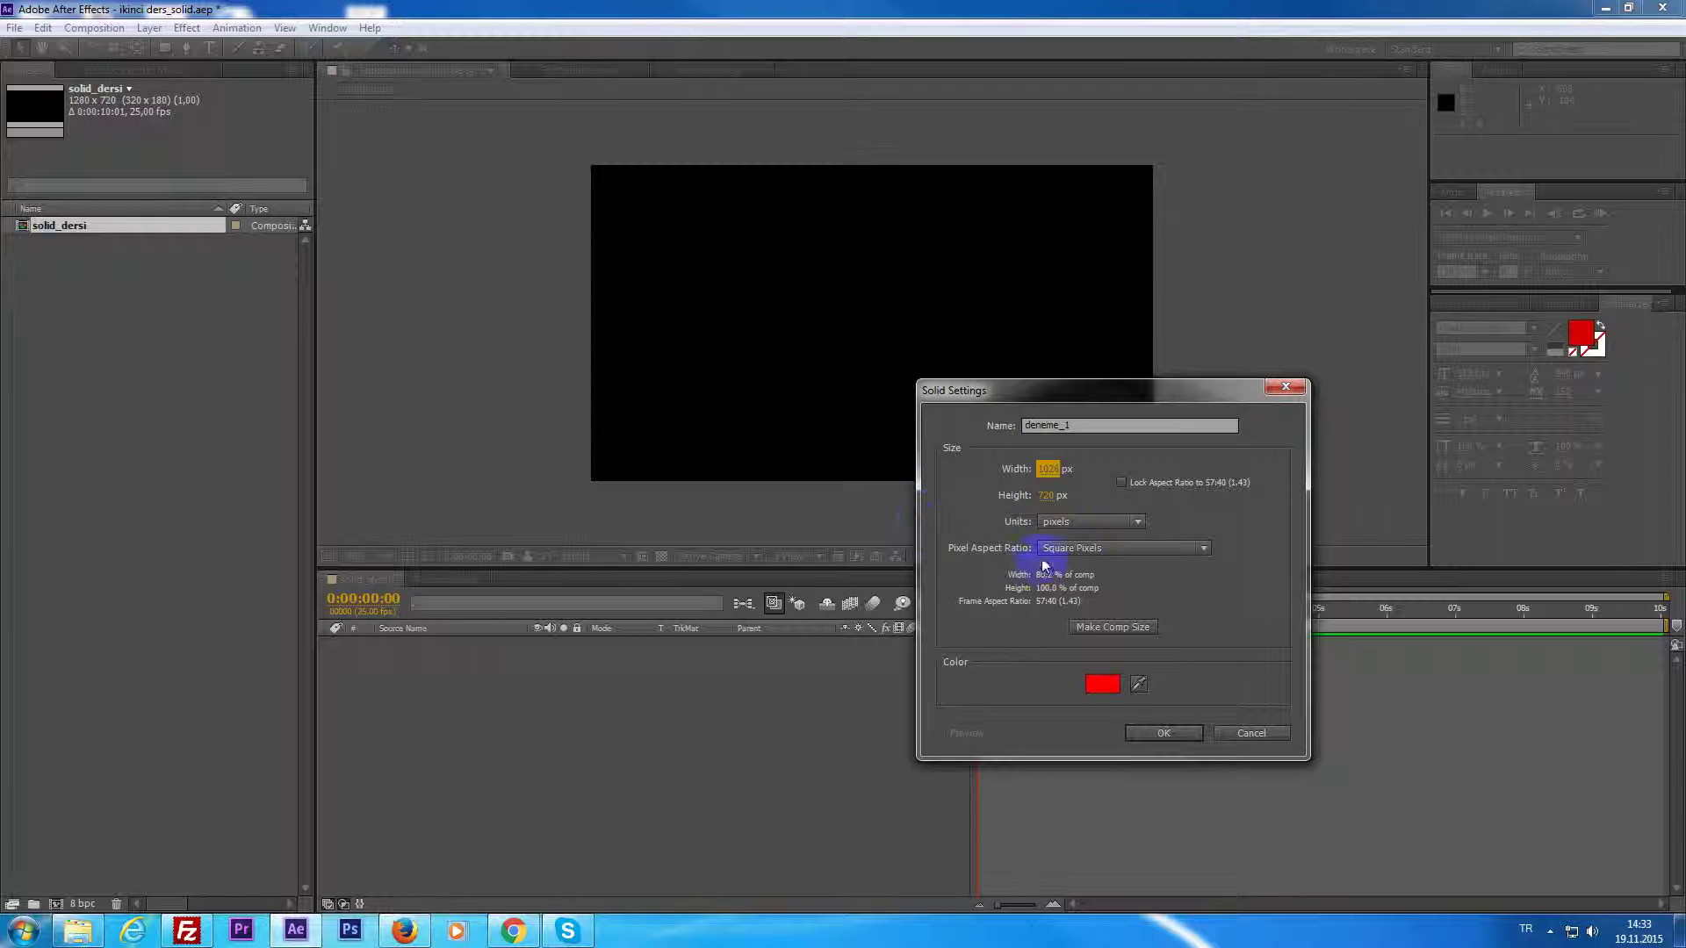
left_click_drag(1045, 501, 1483, 539)
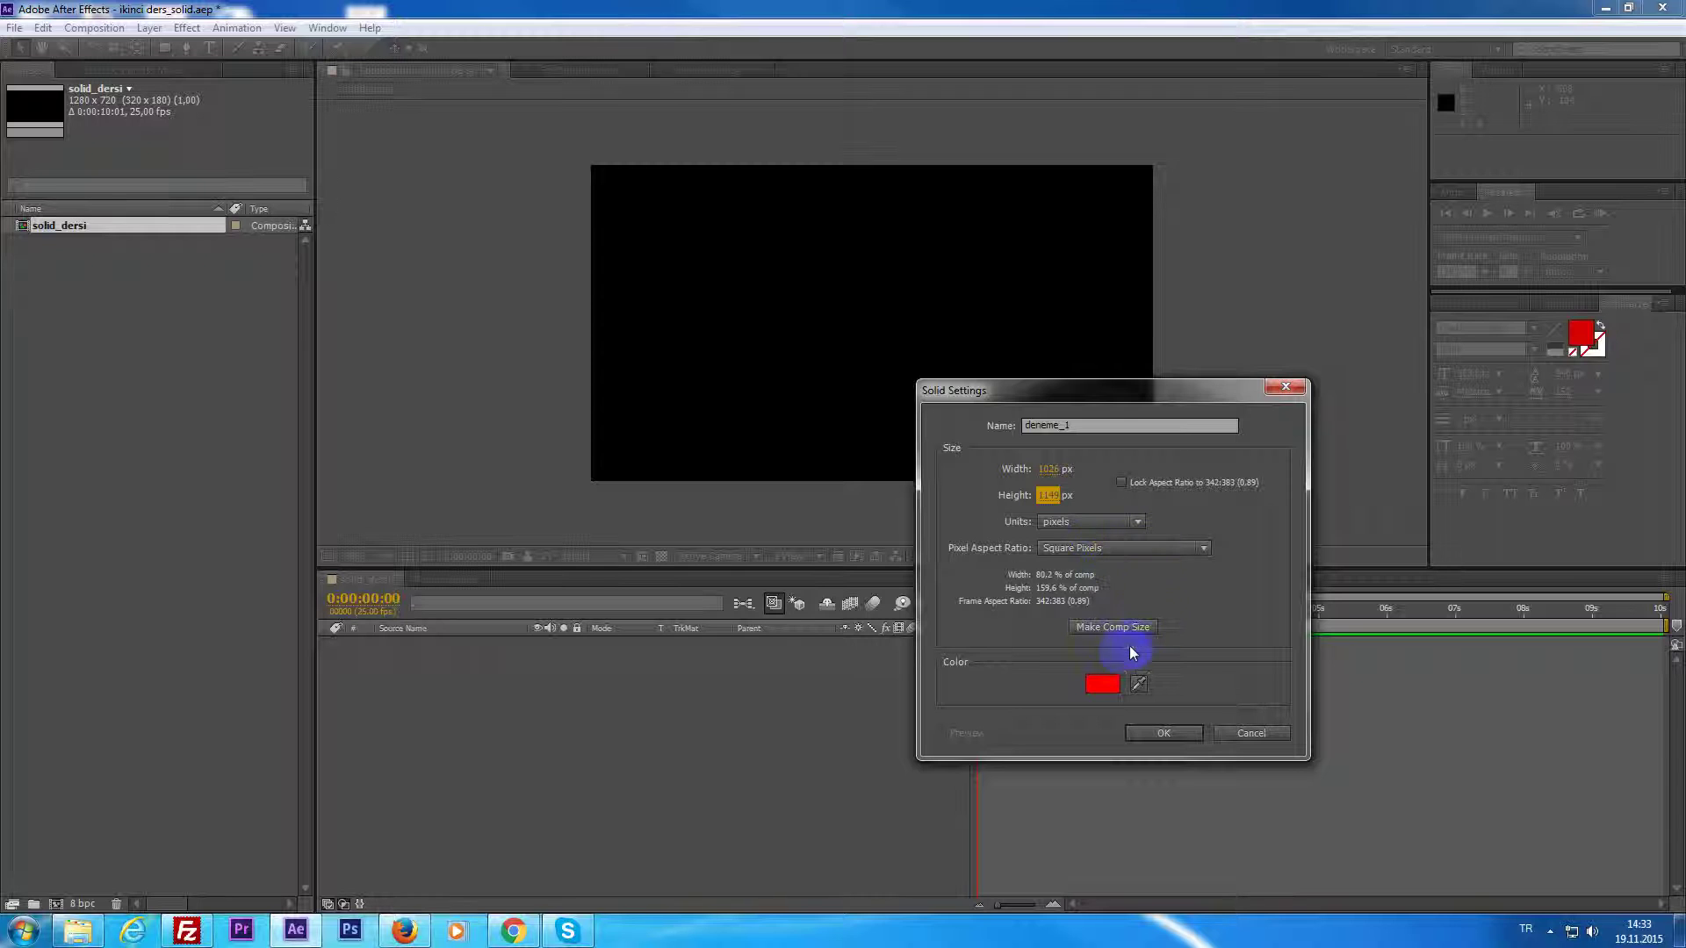
Try the eyedropper, then set the solid colour back to pure red.
left_click(1105, 688)
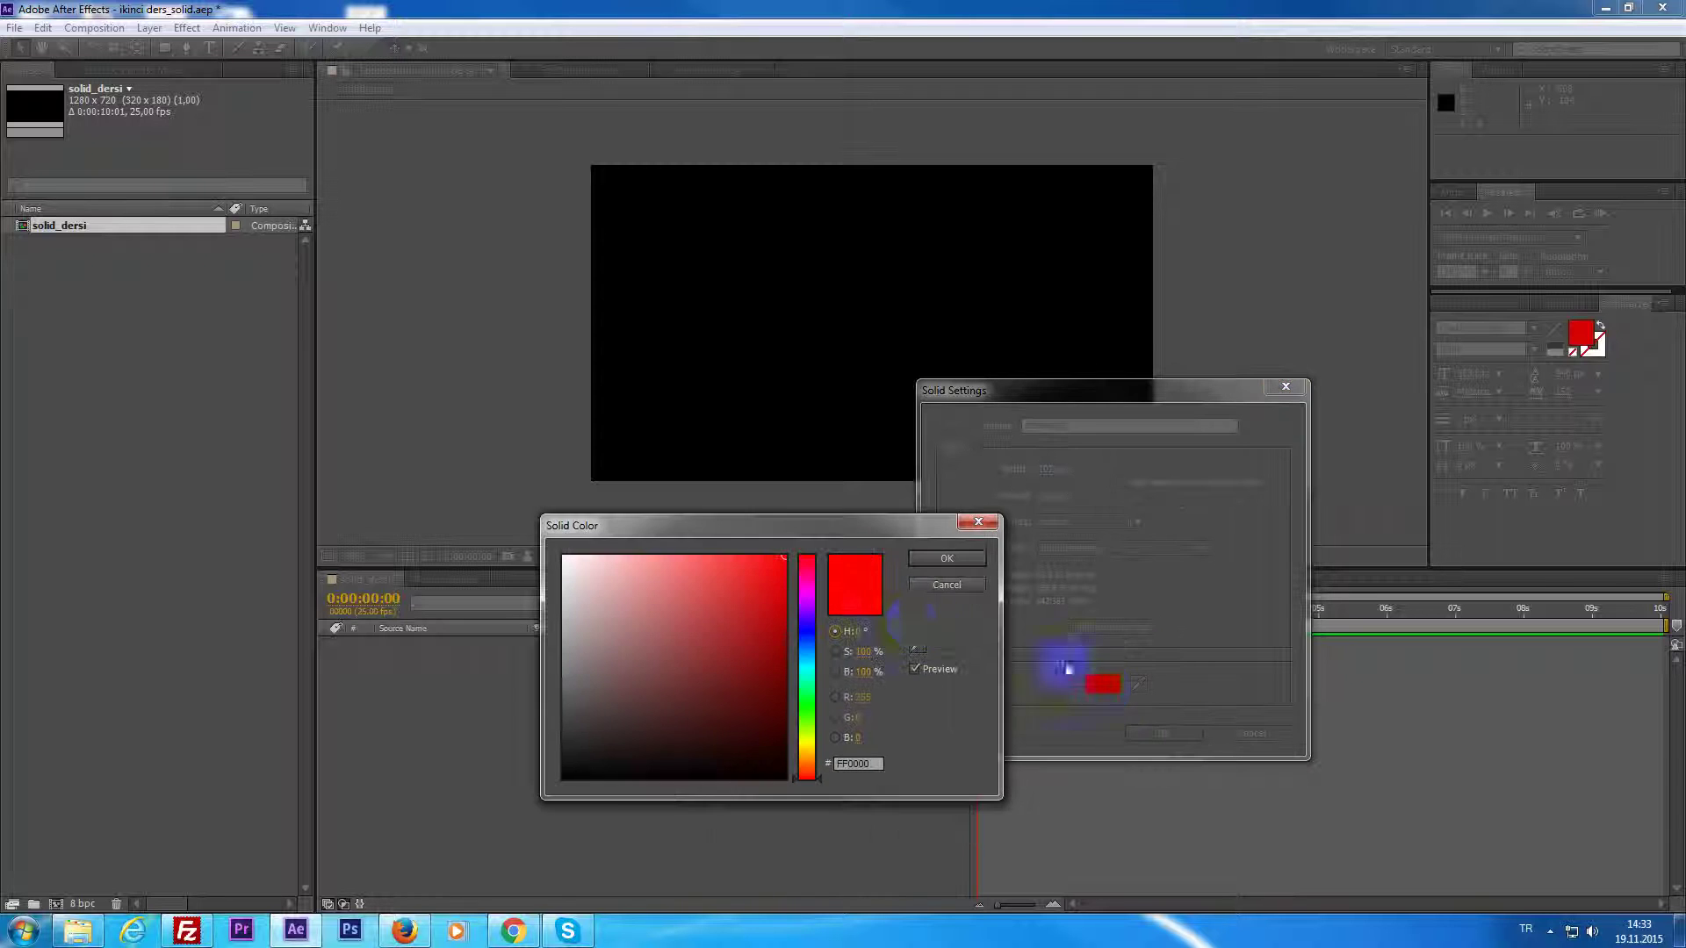
left_click(950, 558)
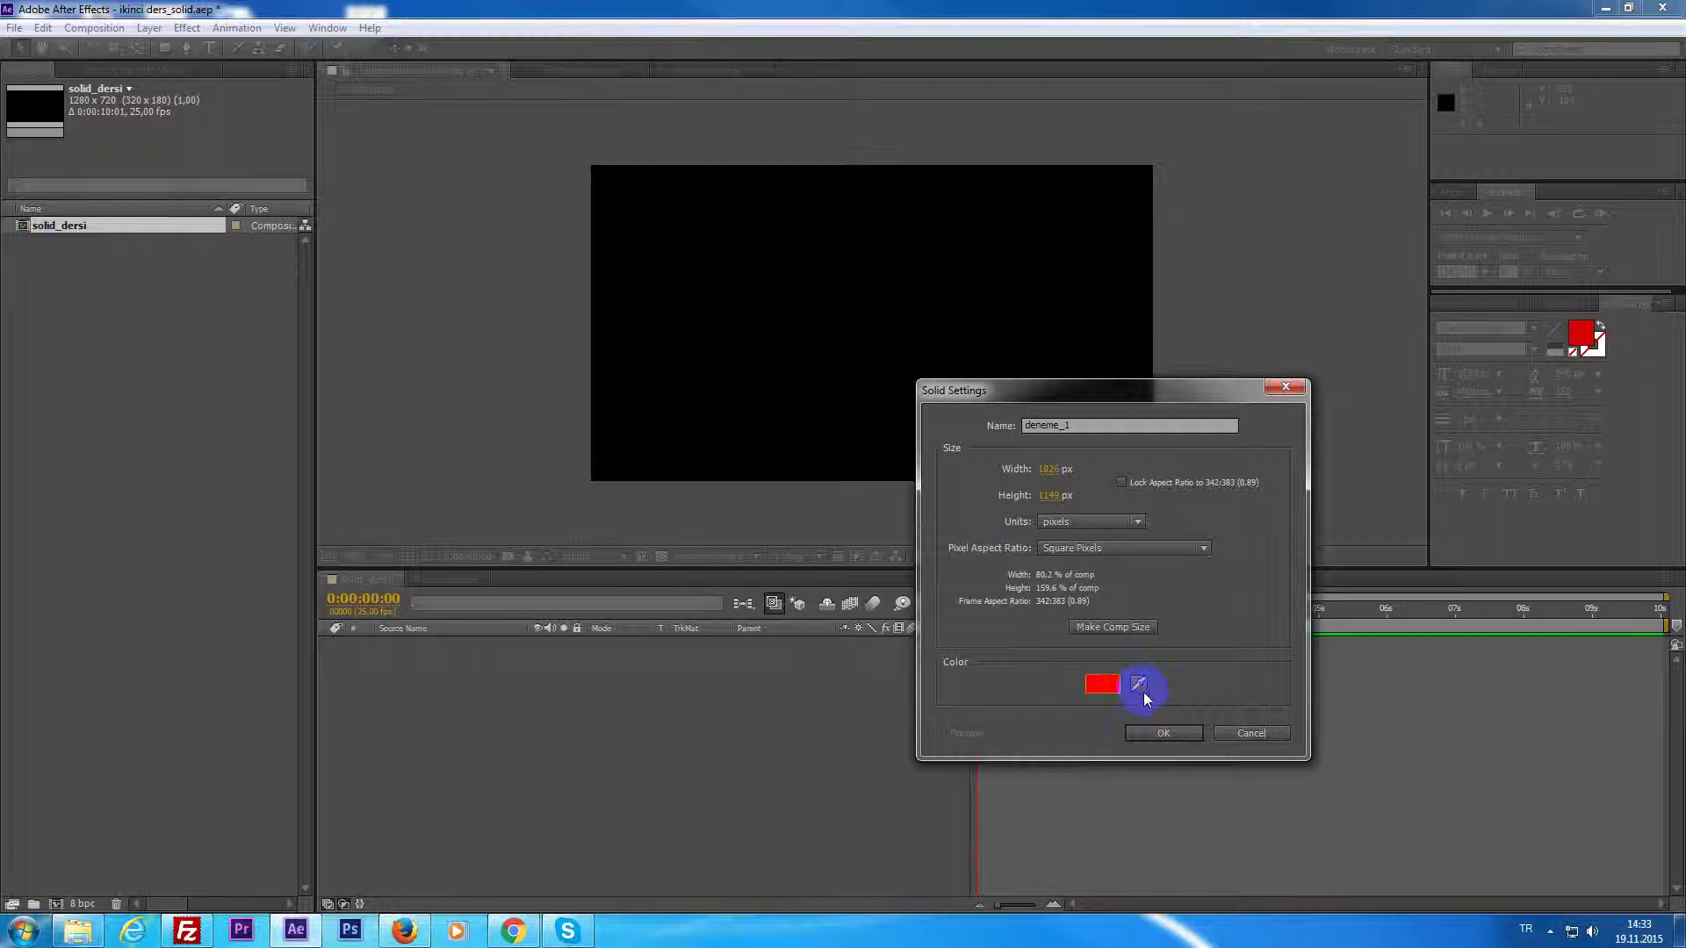
left_click(1142, 682)
left_click(1141, 682)
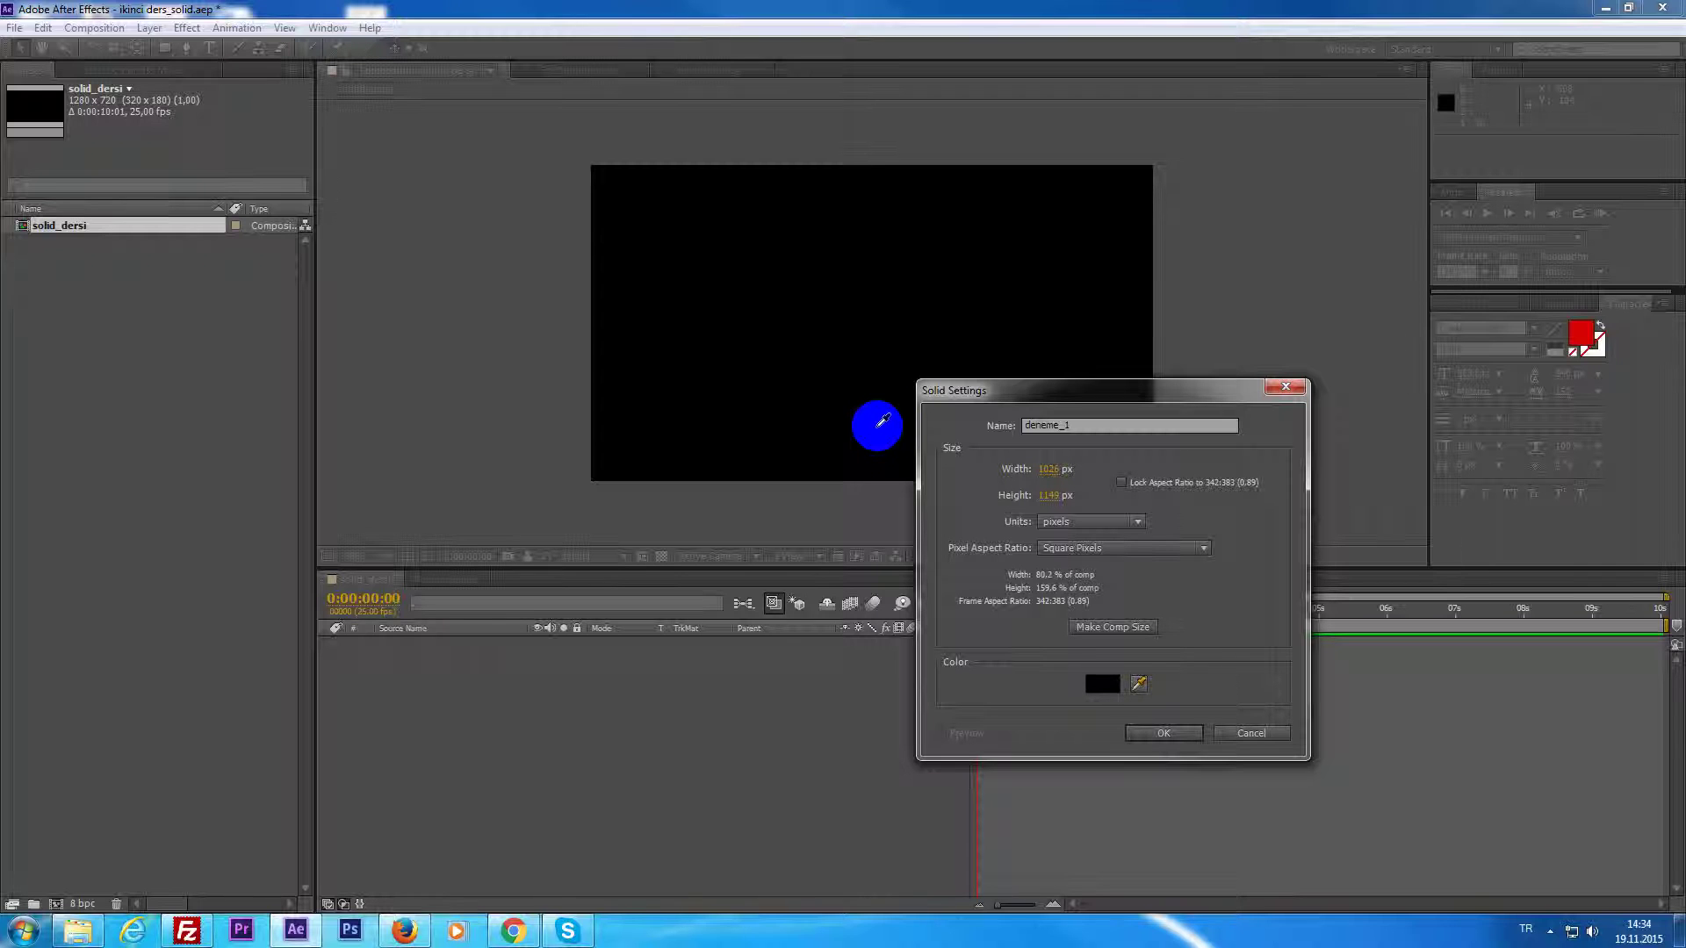
left_click(1144, 683)
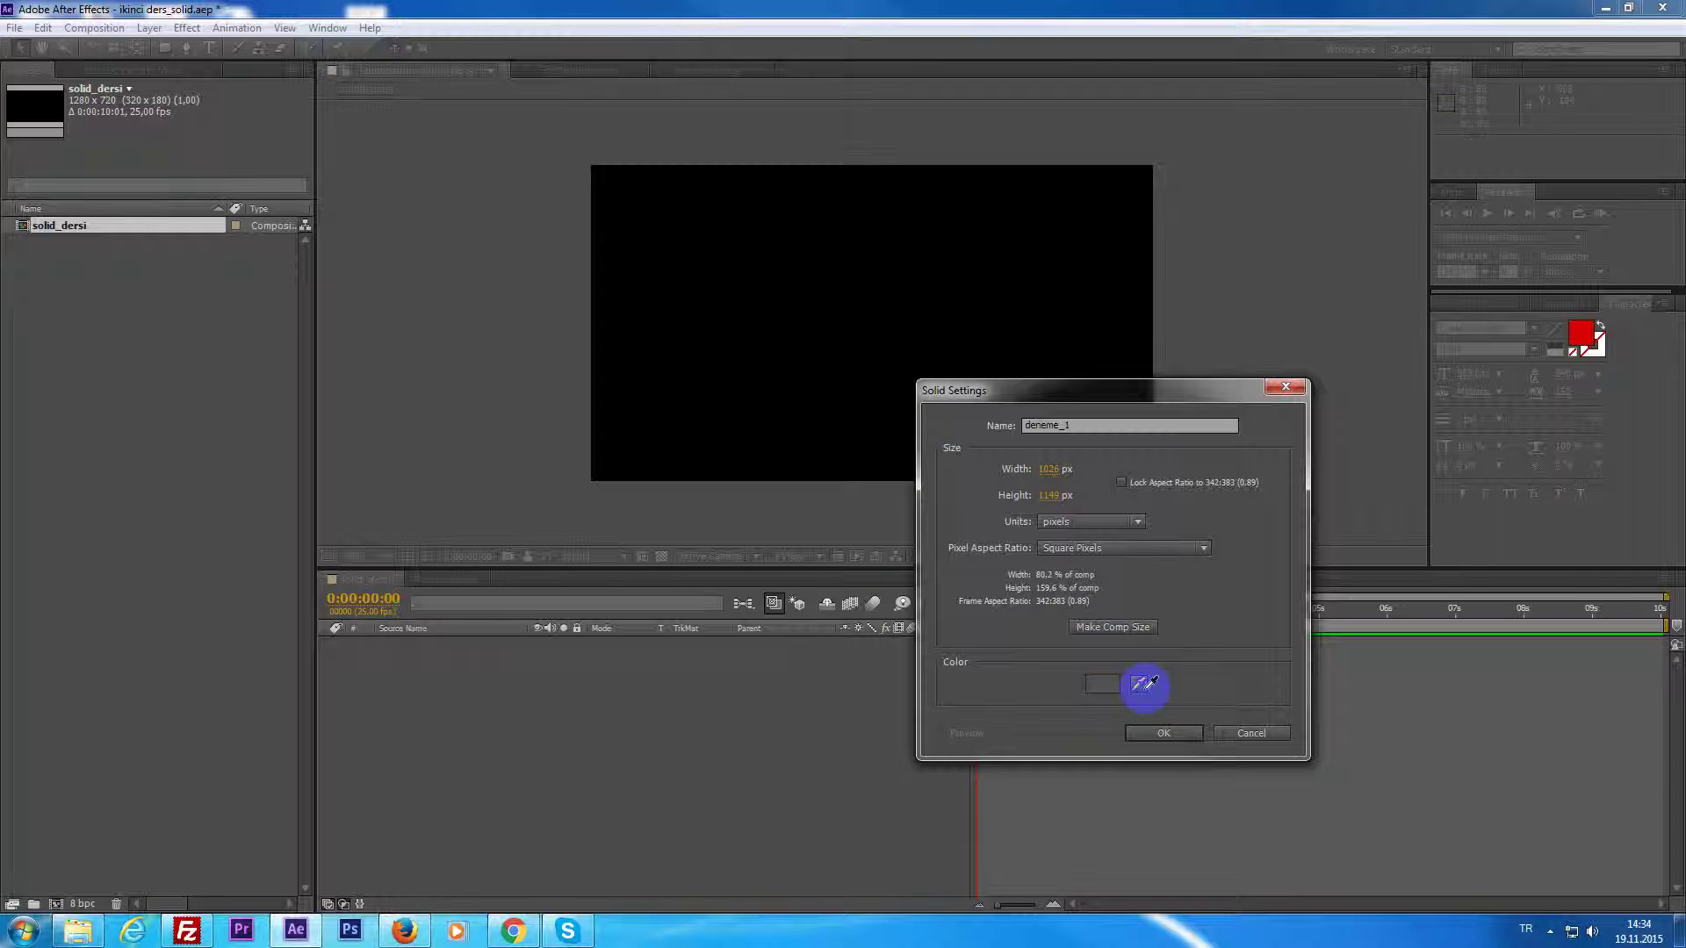
left_click(1196, 684)
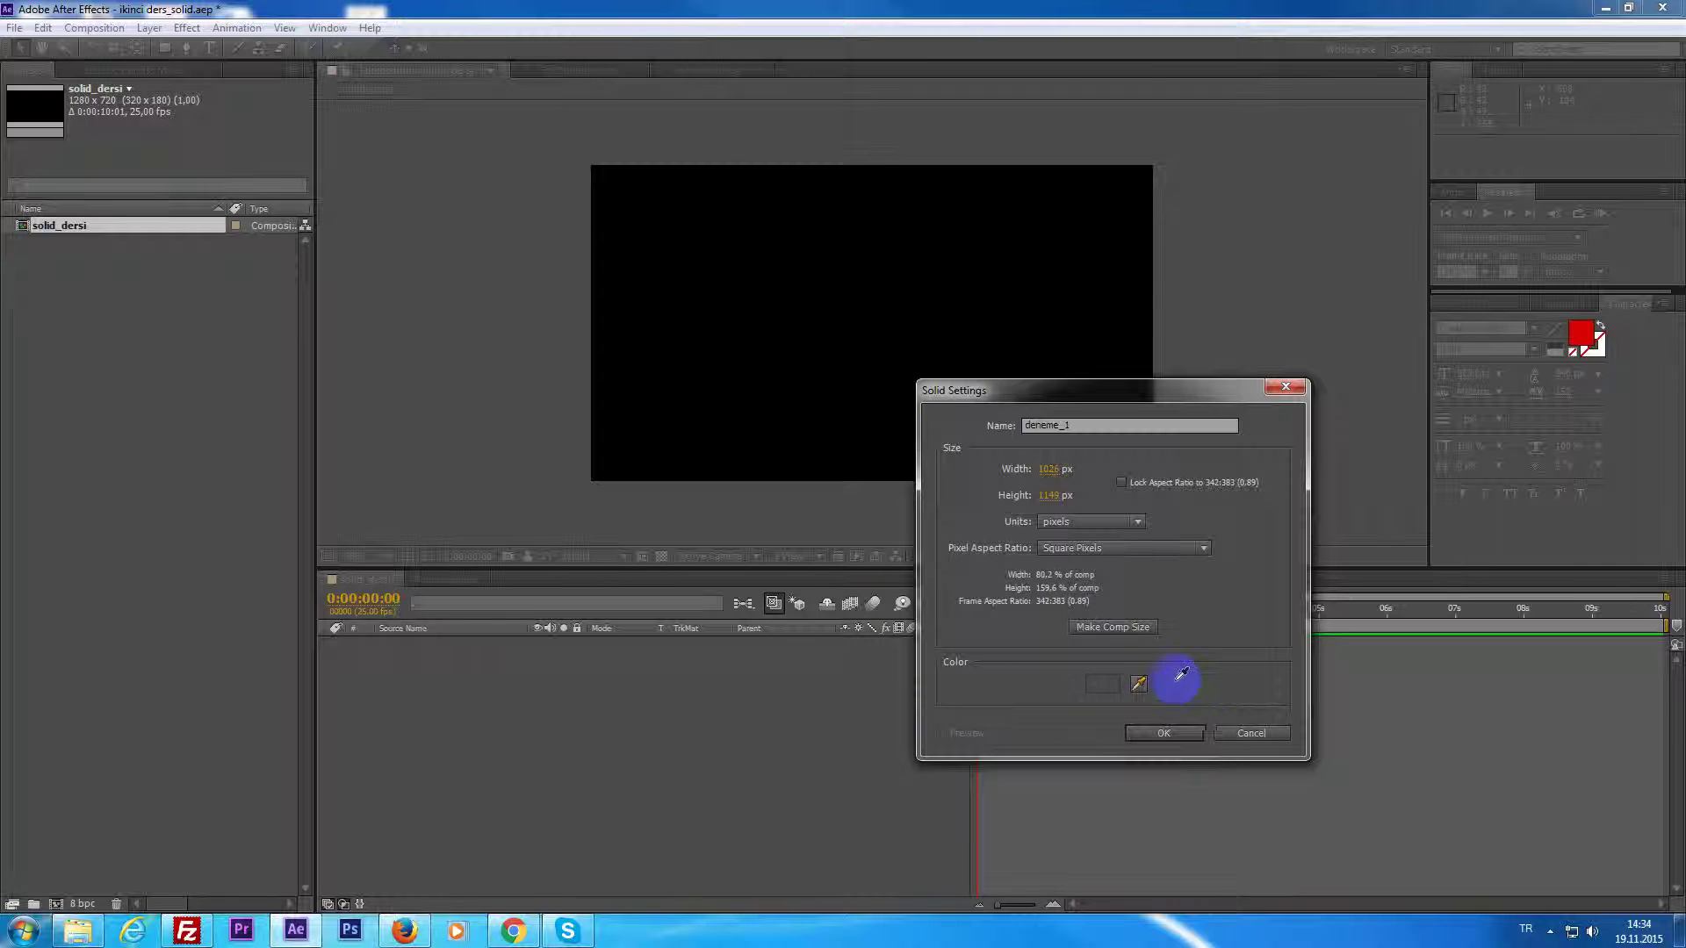
left_click(1110, 681)
left_click_drag(750, 591, 788, 555)
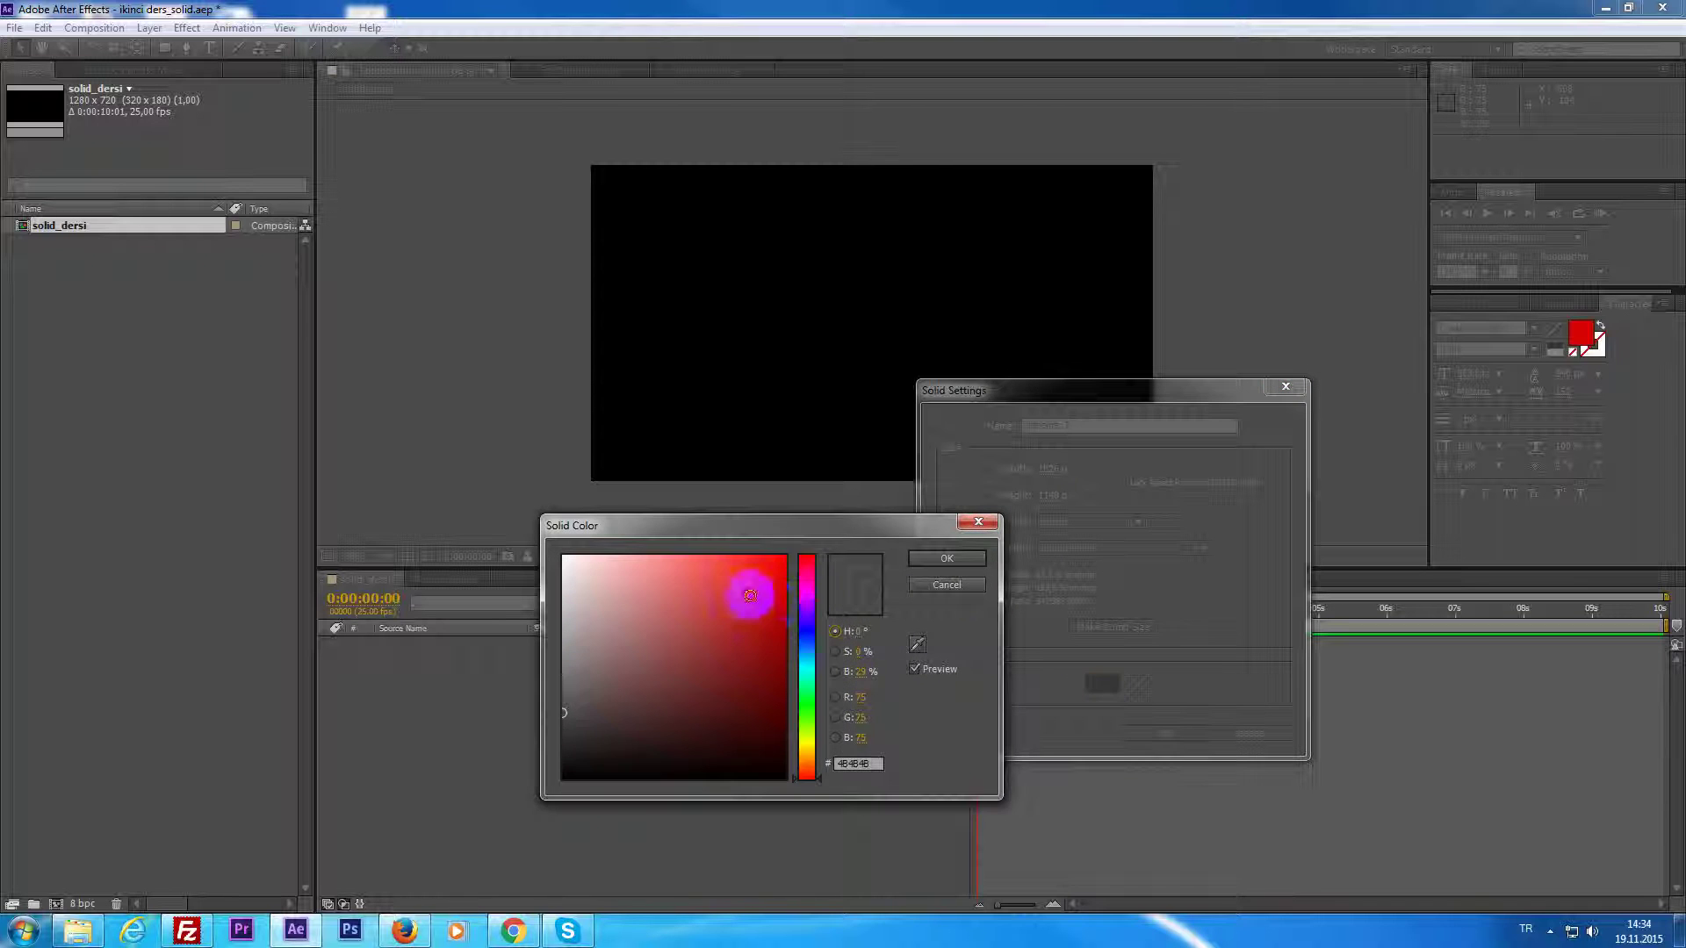
left_click(963, 588)
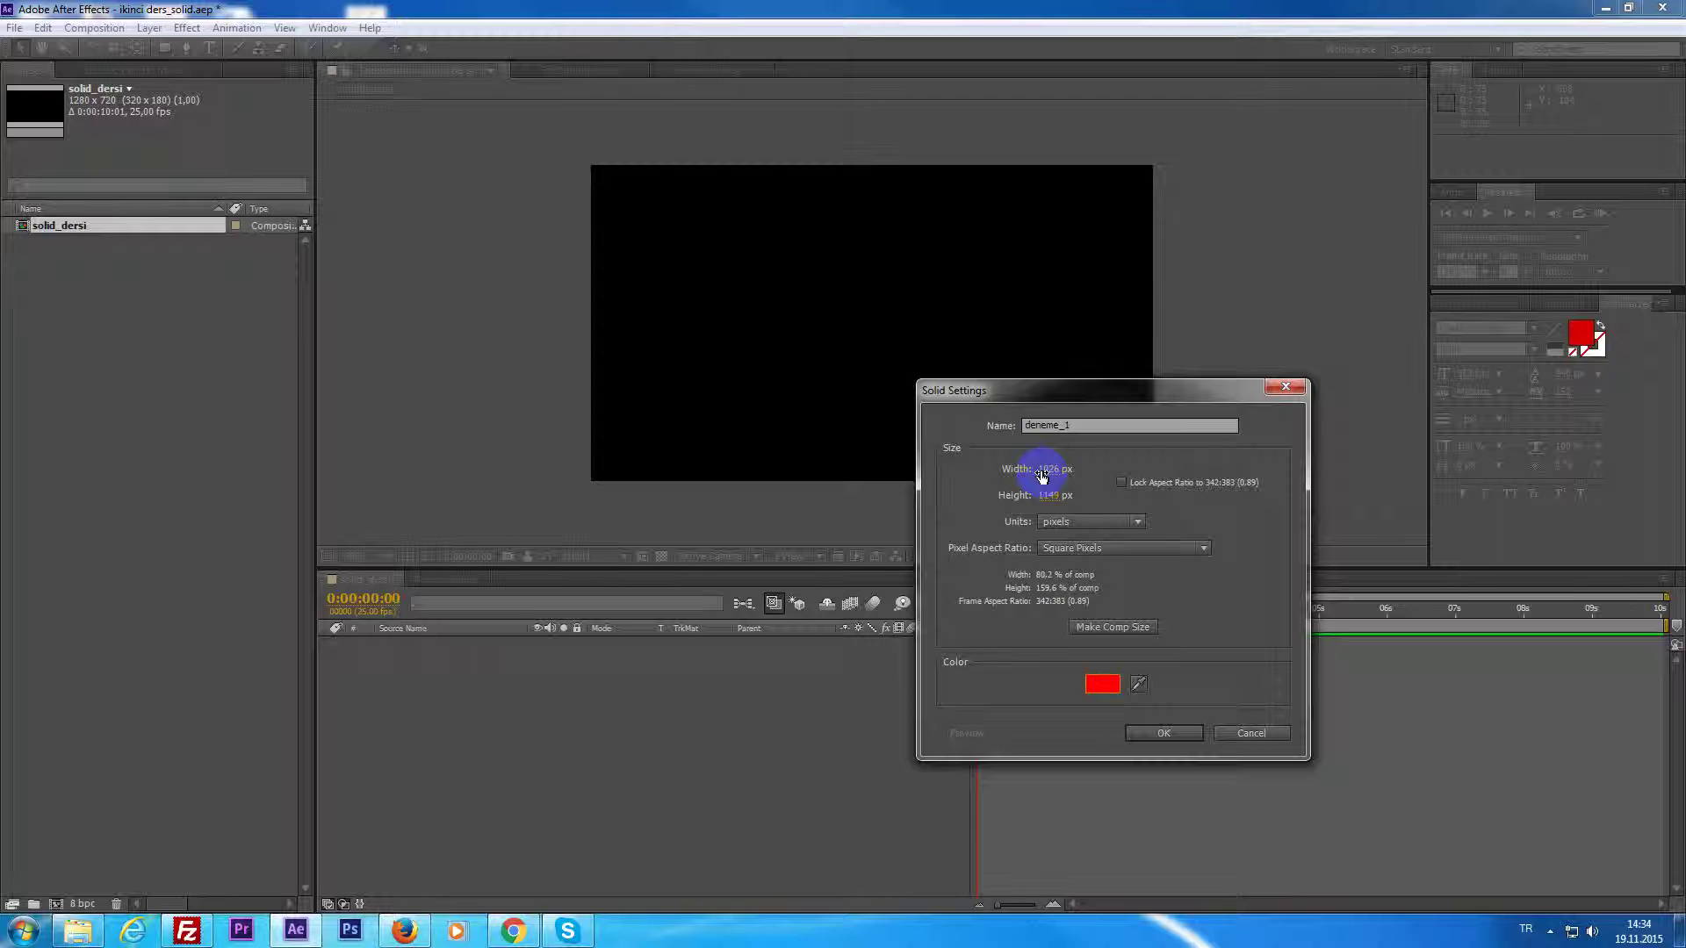
Enter 1280 for the solid's width and 720 for its height.
left_click(1045, 430)
left_click_drag(1084, 404, 1074, 361)
left_click(1049, 435)
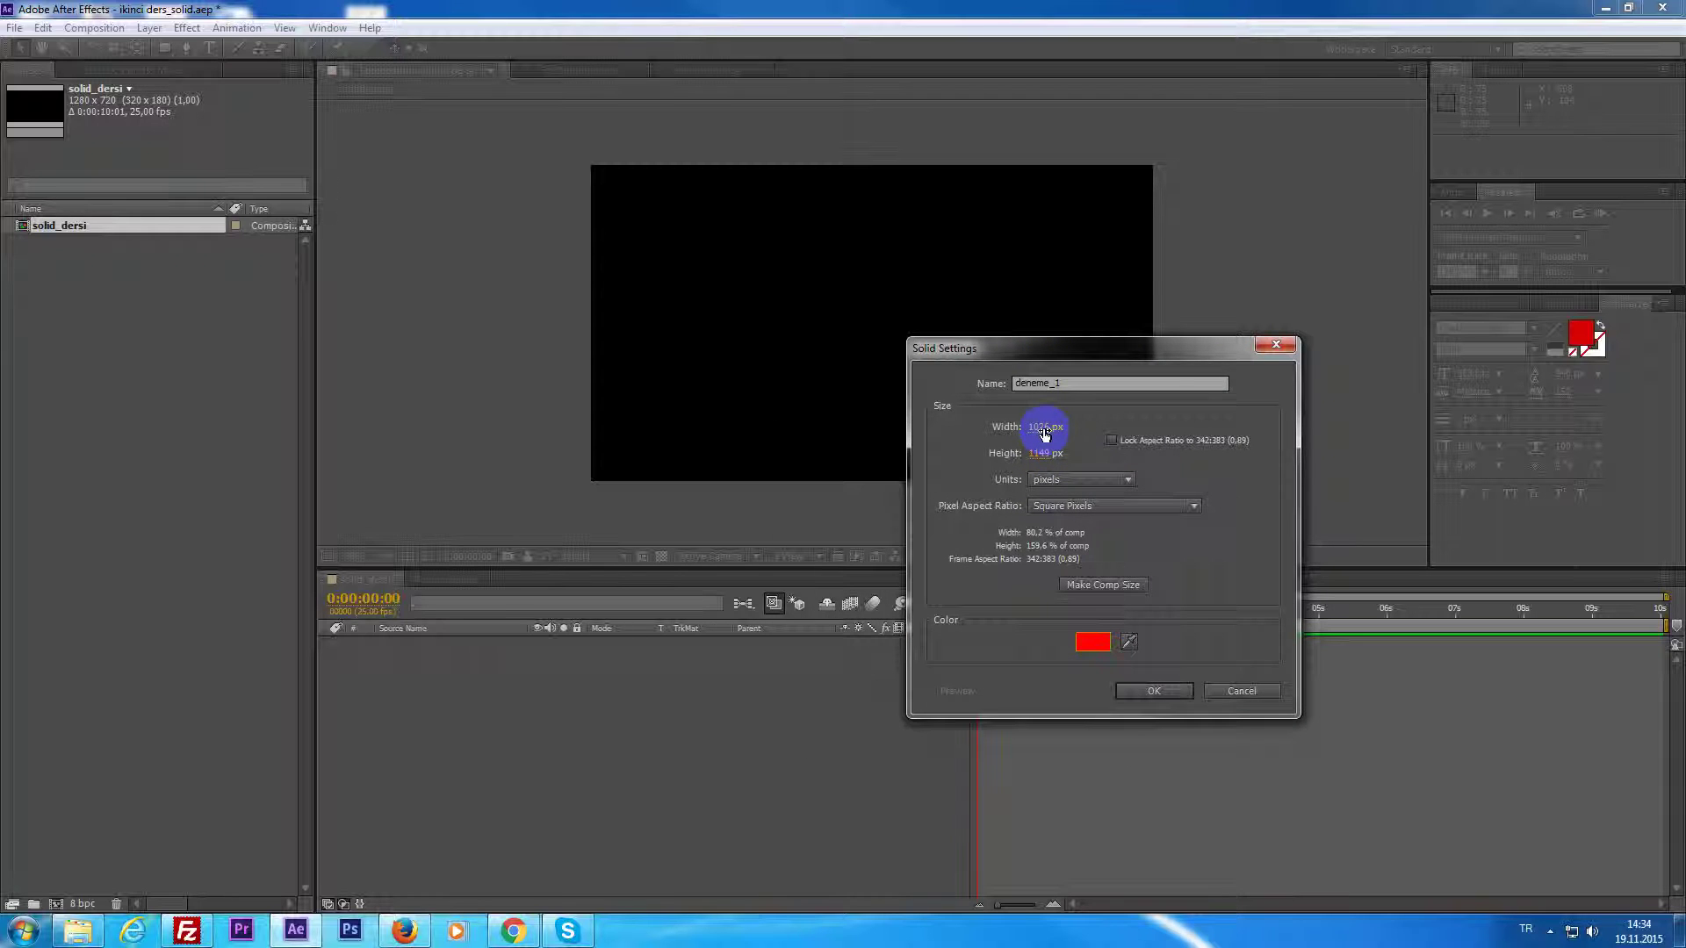
left_click(1044, 434)
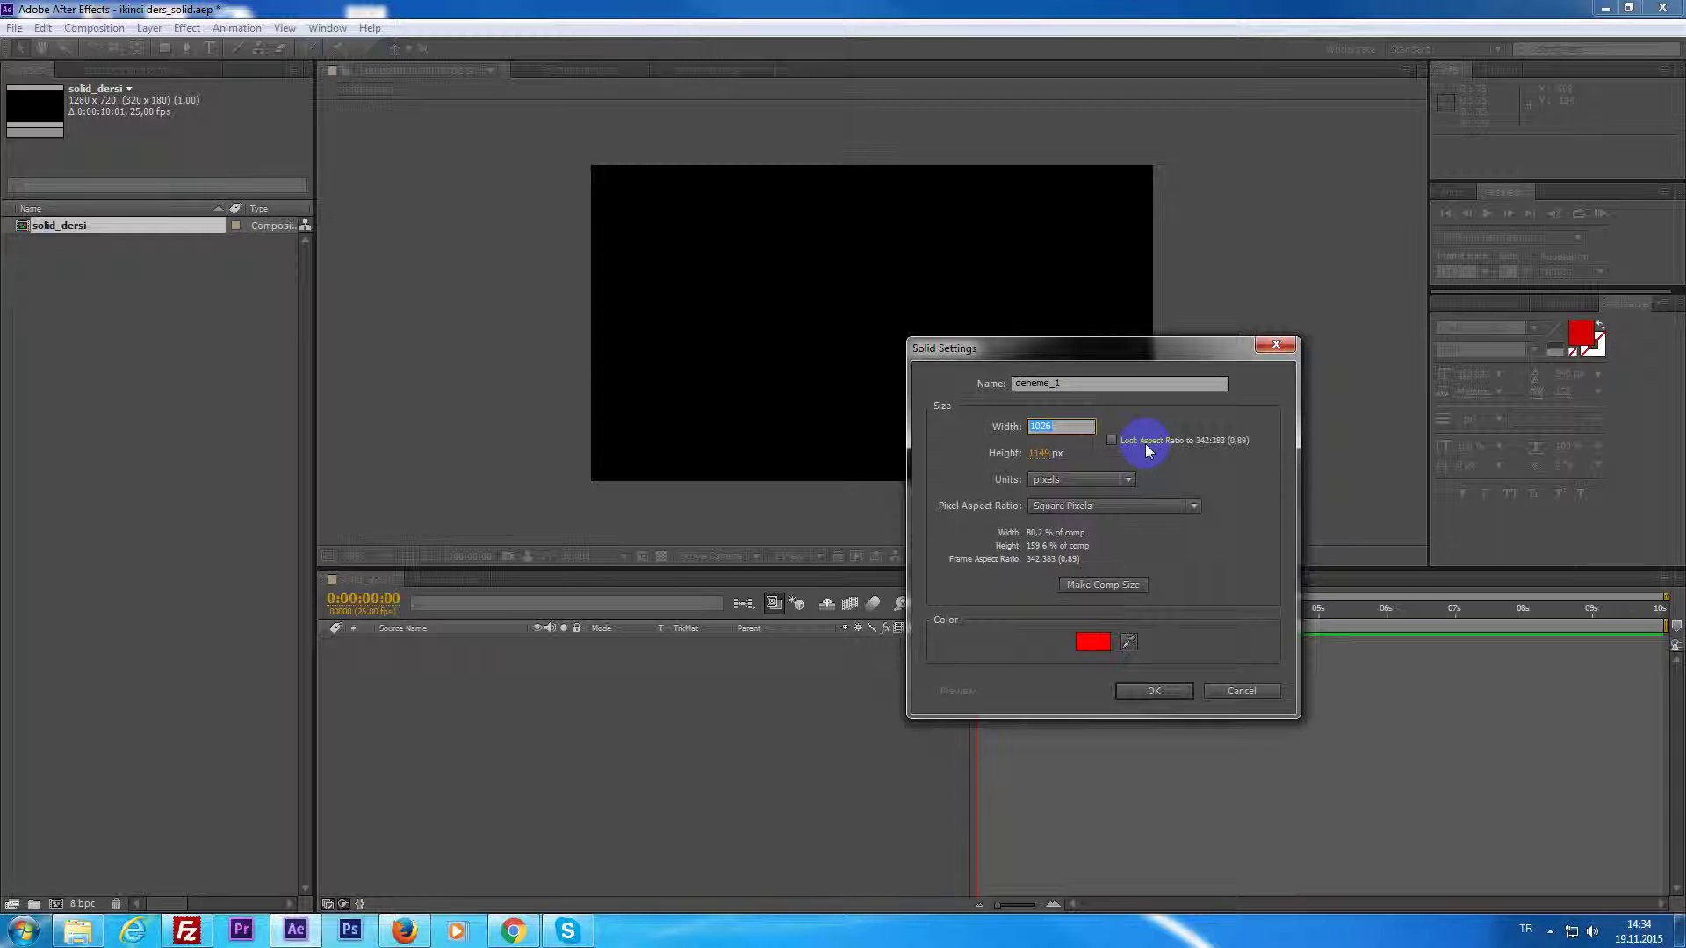
type("180")
key("BackSpace")
key("BackSpace")
type("28")
type("0")
key("Tab")
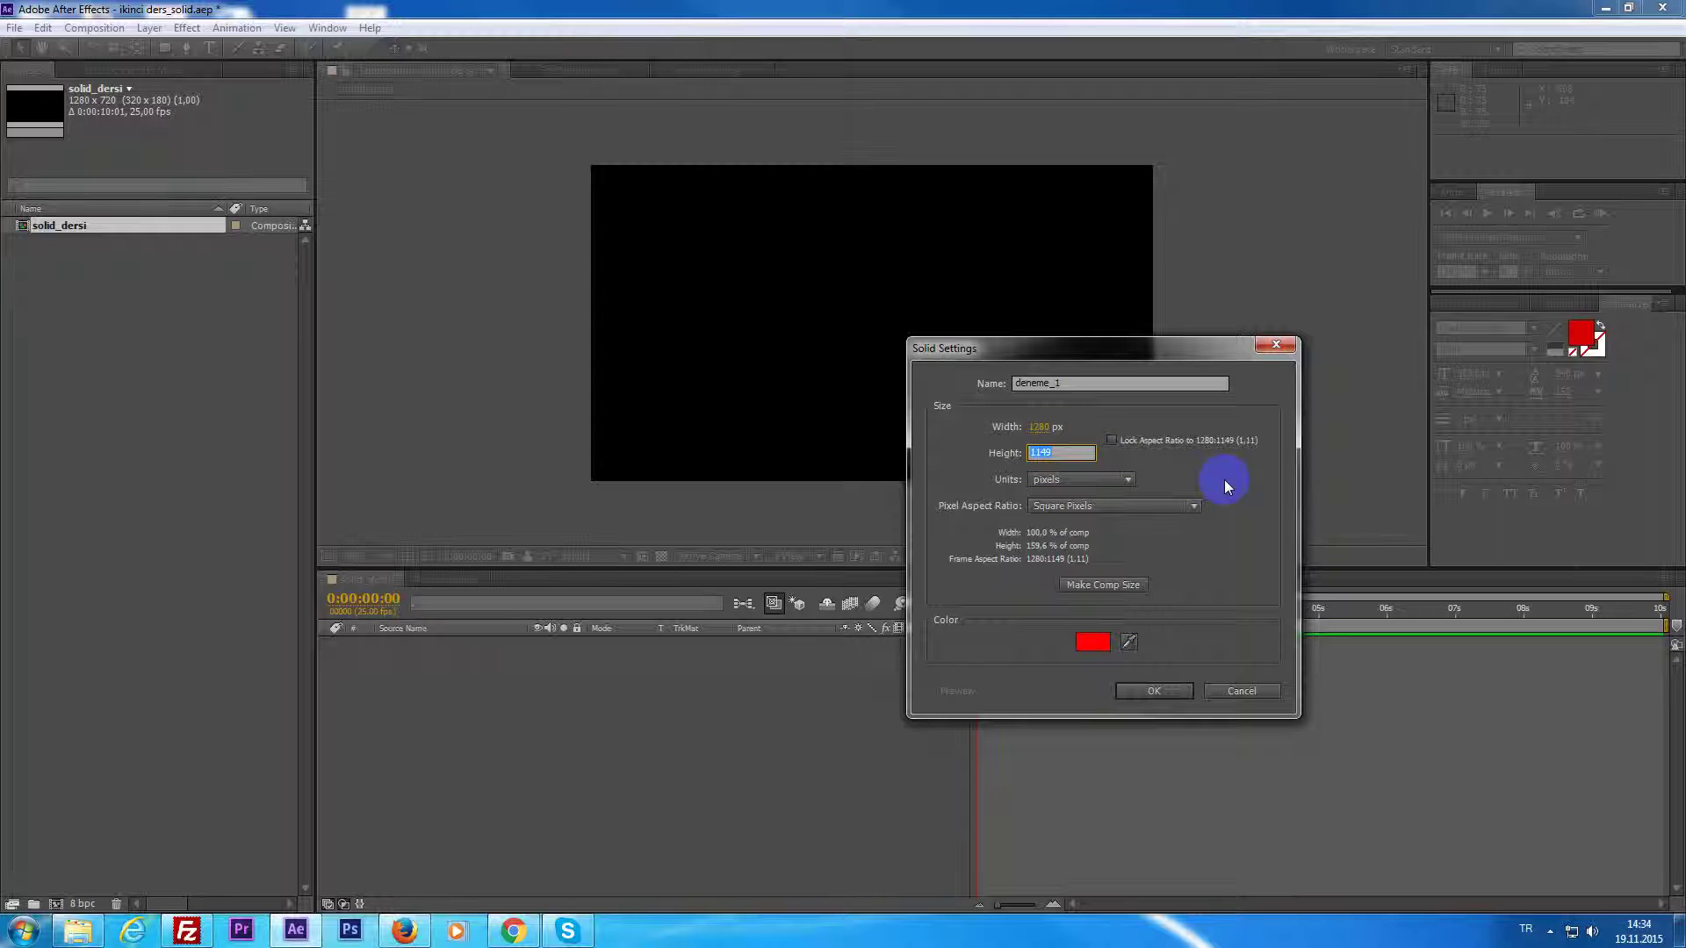
type("720")
key("Return")
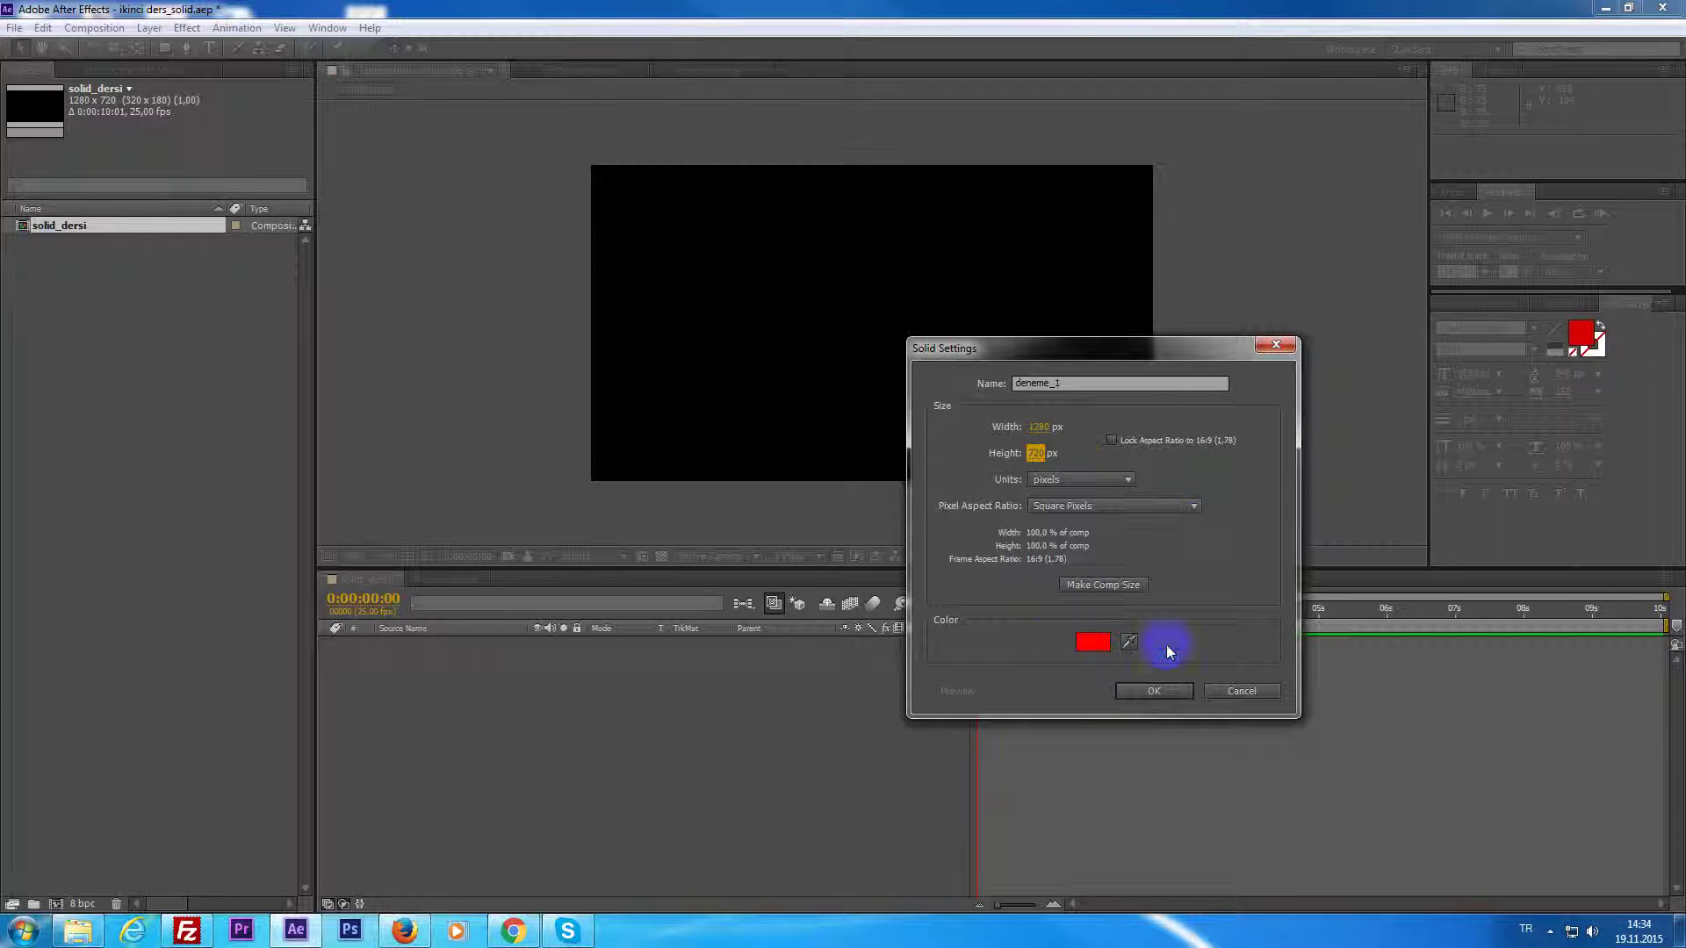
Scrub the size upward, then reset the solid to comp size 1280 × 720, 16:9.
left_click_drag(1036, 428, 1340, 461)
left_click_drag(1037, 453, 1387, 472)
left_click_drag(1039, 455, 1177, 462)
left_click(1039, 458)
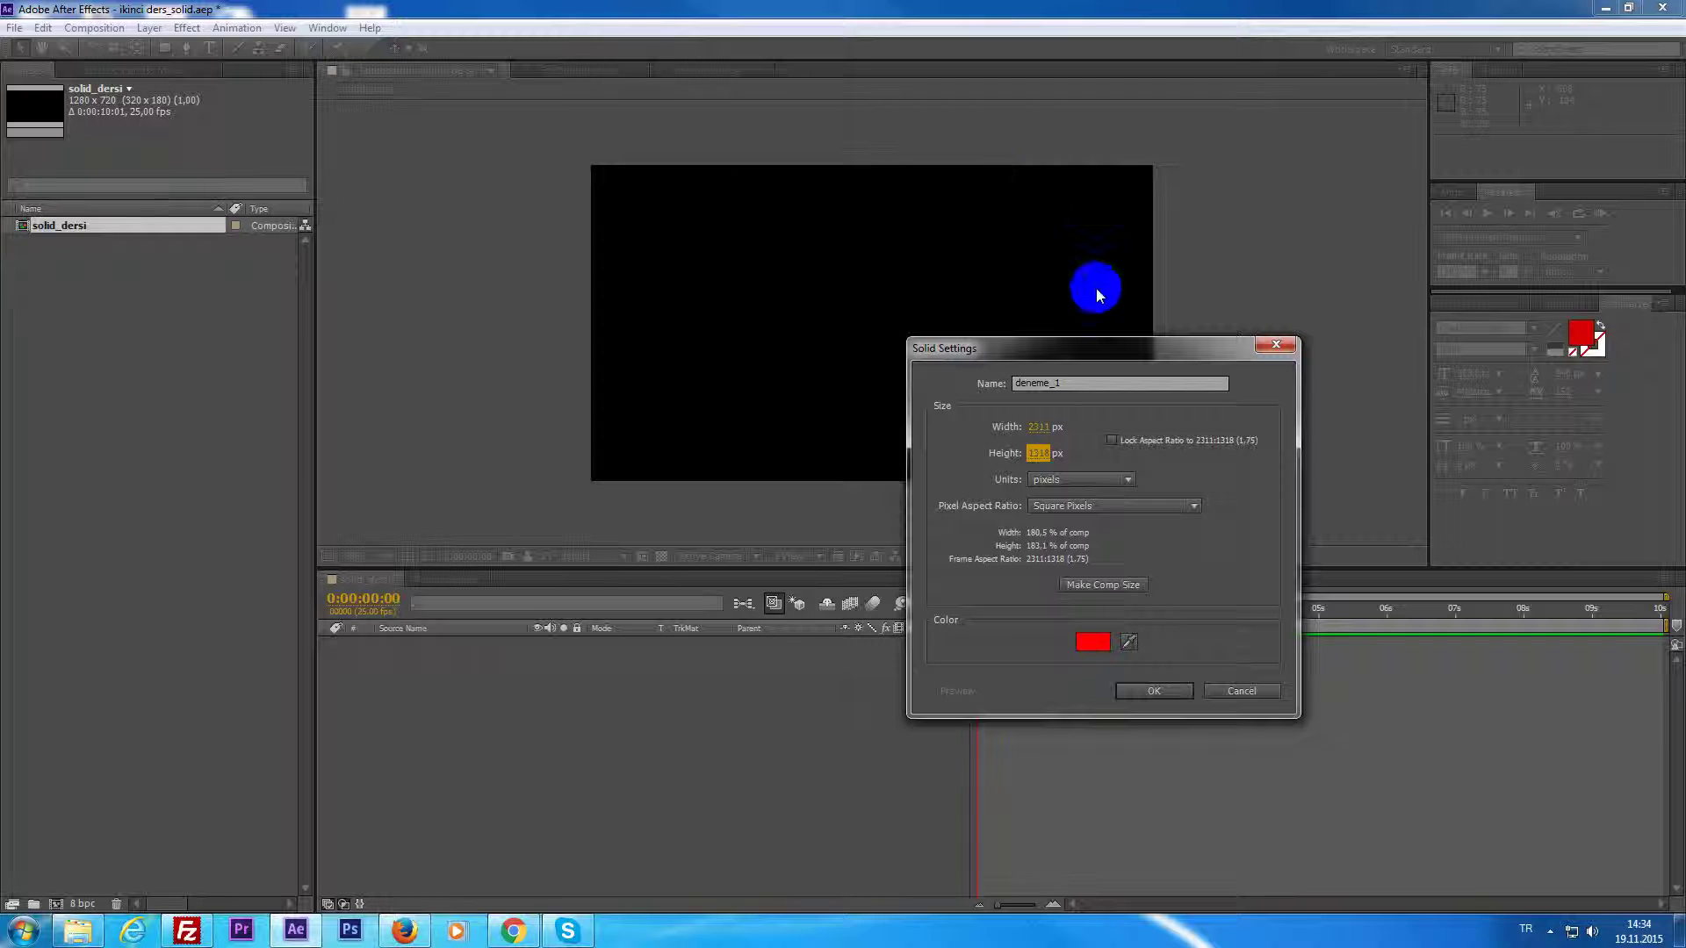
left_click(1098, 585)
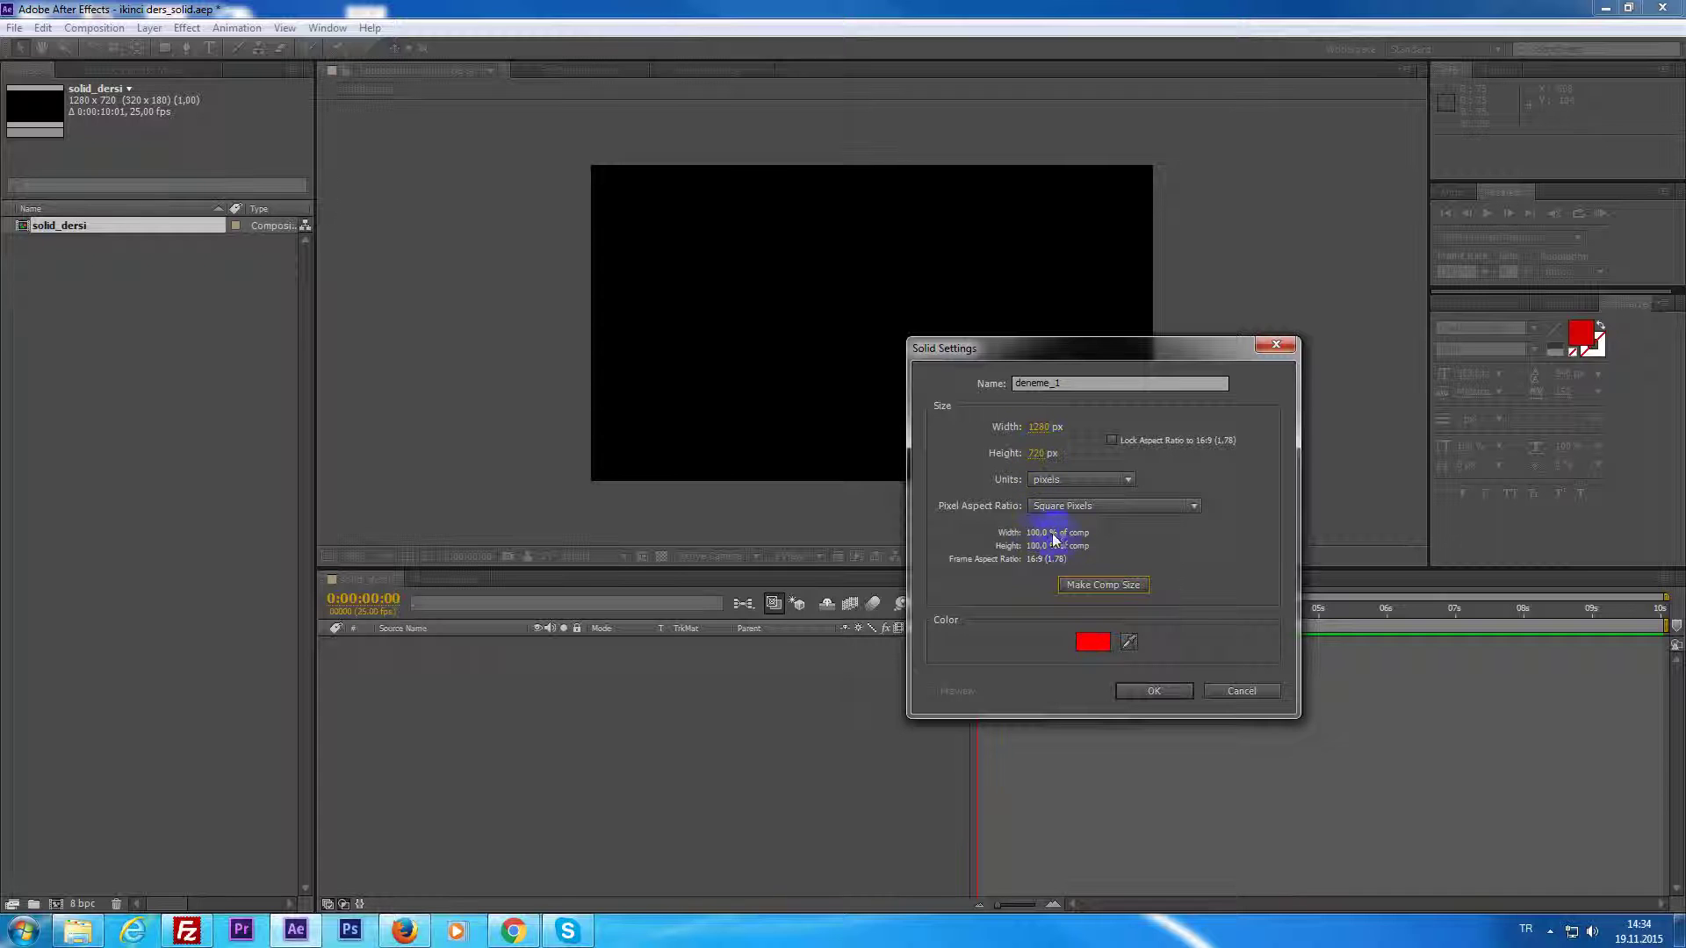
Add the red deneme_1 solid layer to solid_dersi and undo a trial move in the viewer.
left_click(1152, 694)
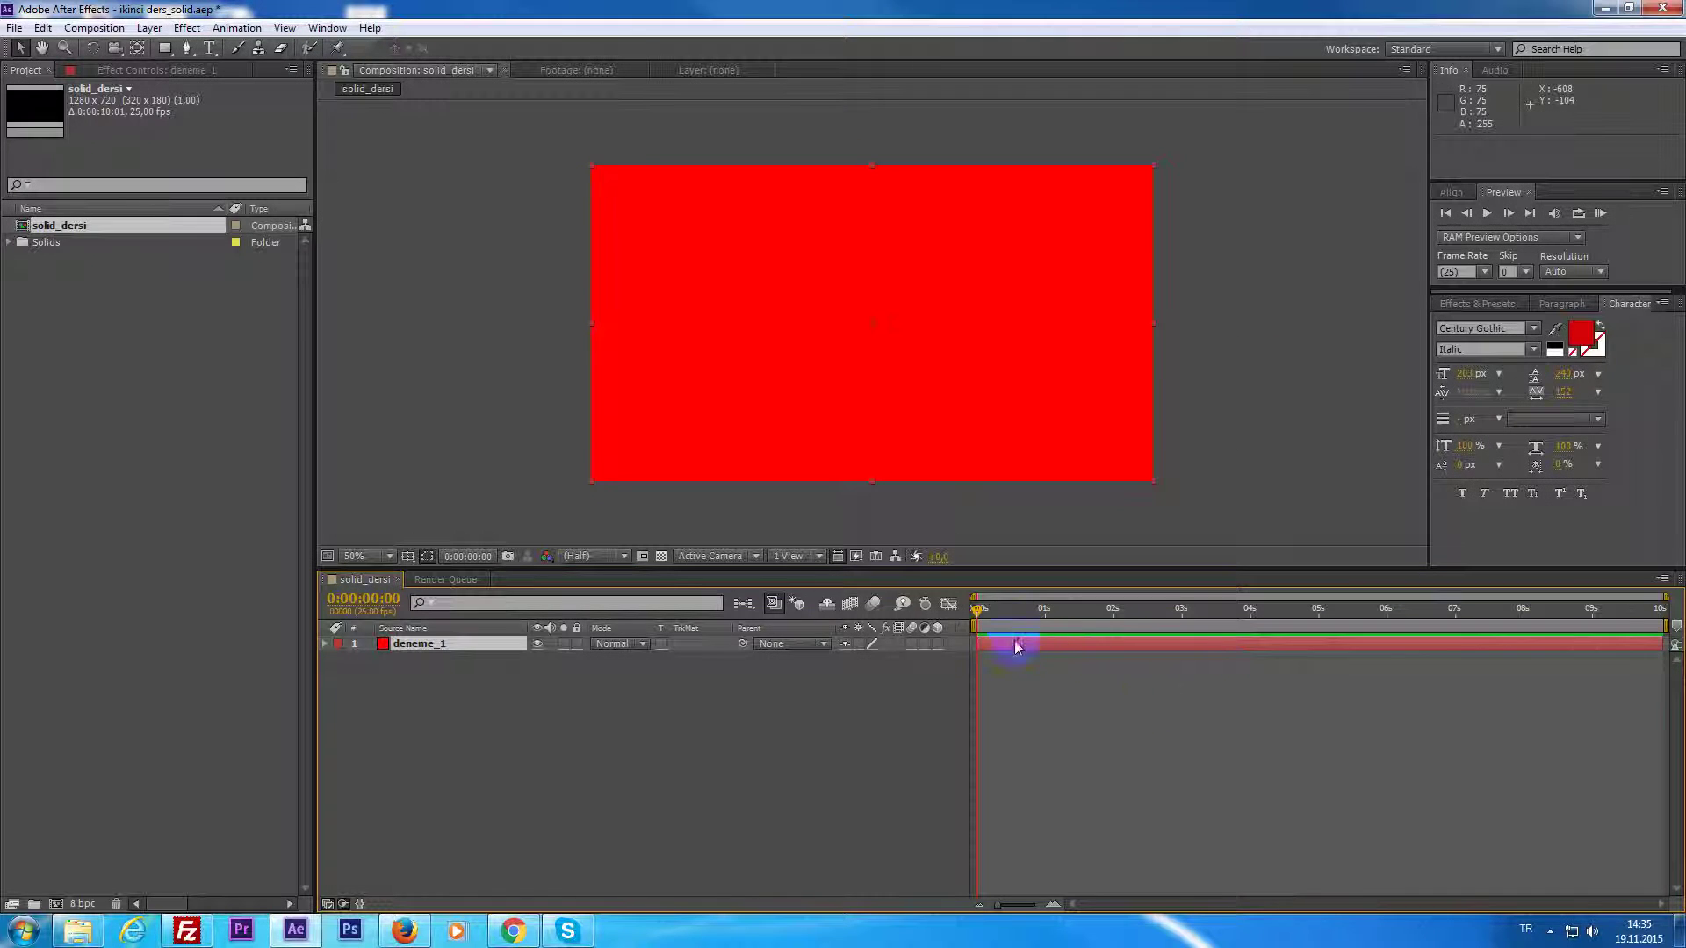
left_click_drag(979, 644, 1434, 669)
mouse_move(823, 407)
left_mouse_down()
mouse_move(879, 443)
mouse_move(941, 404)
left_mouse_up()
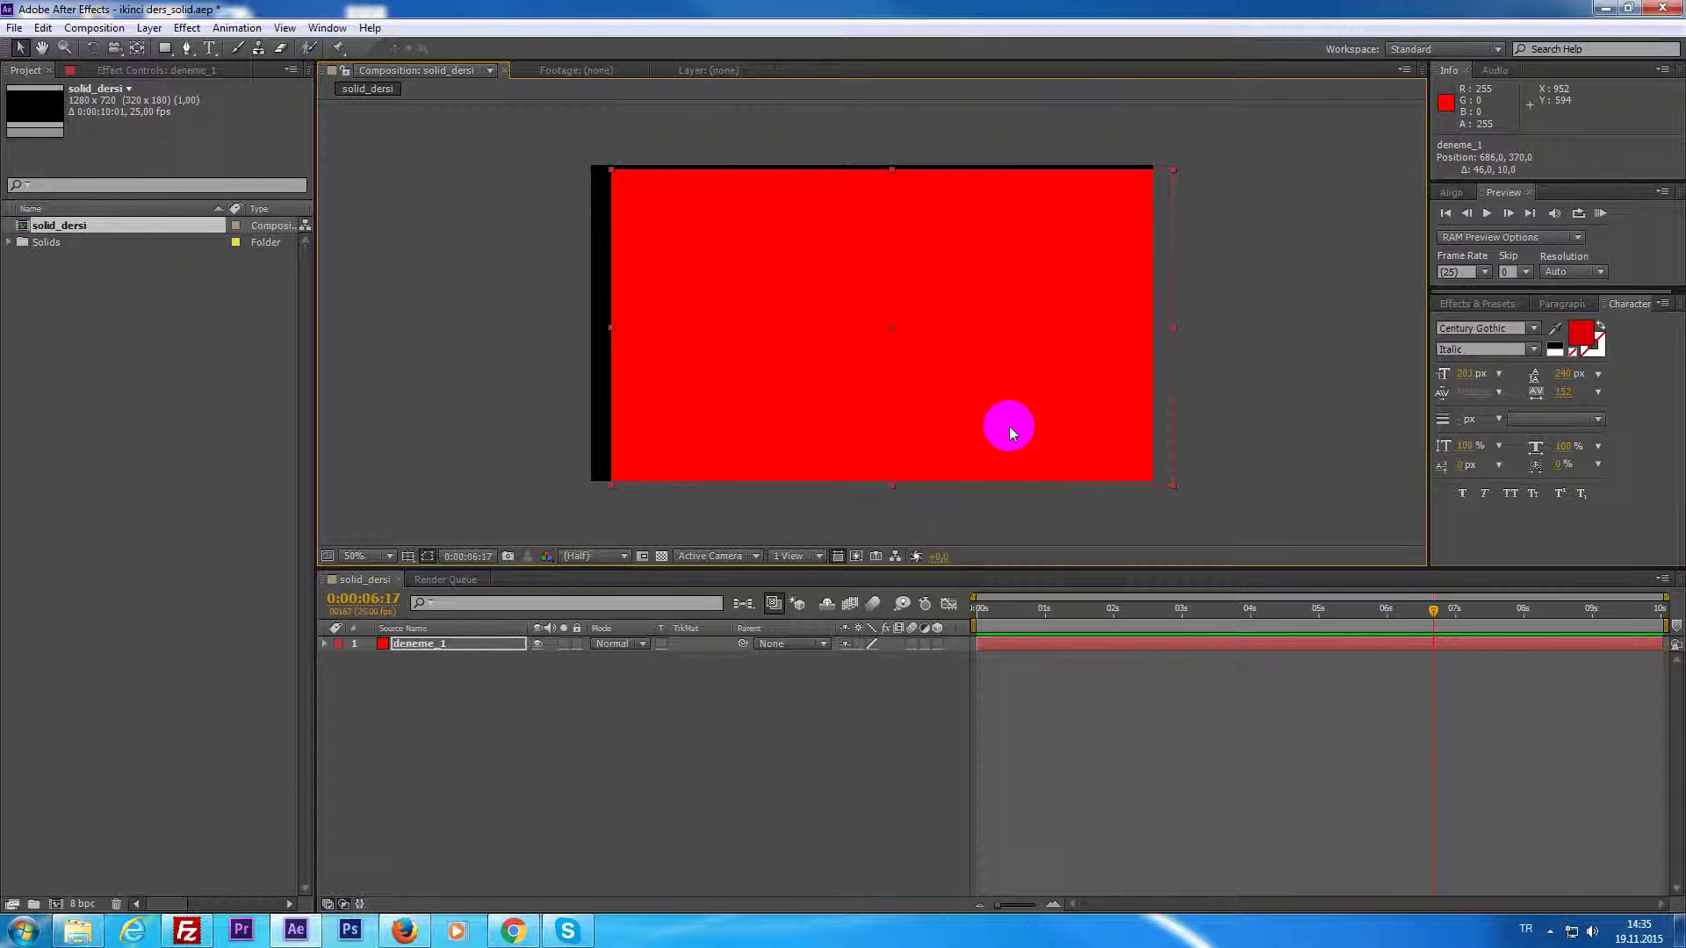
key("ctrl+z")
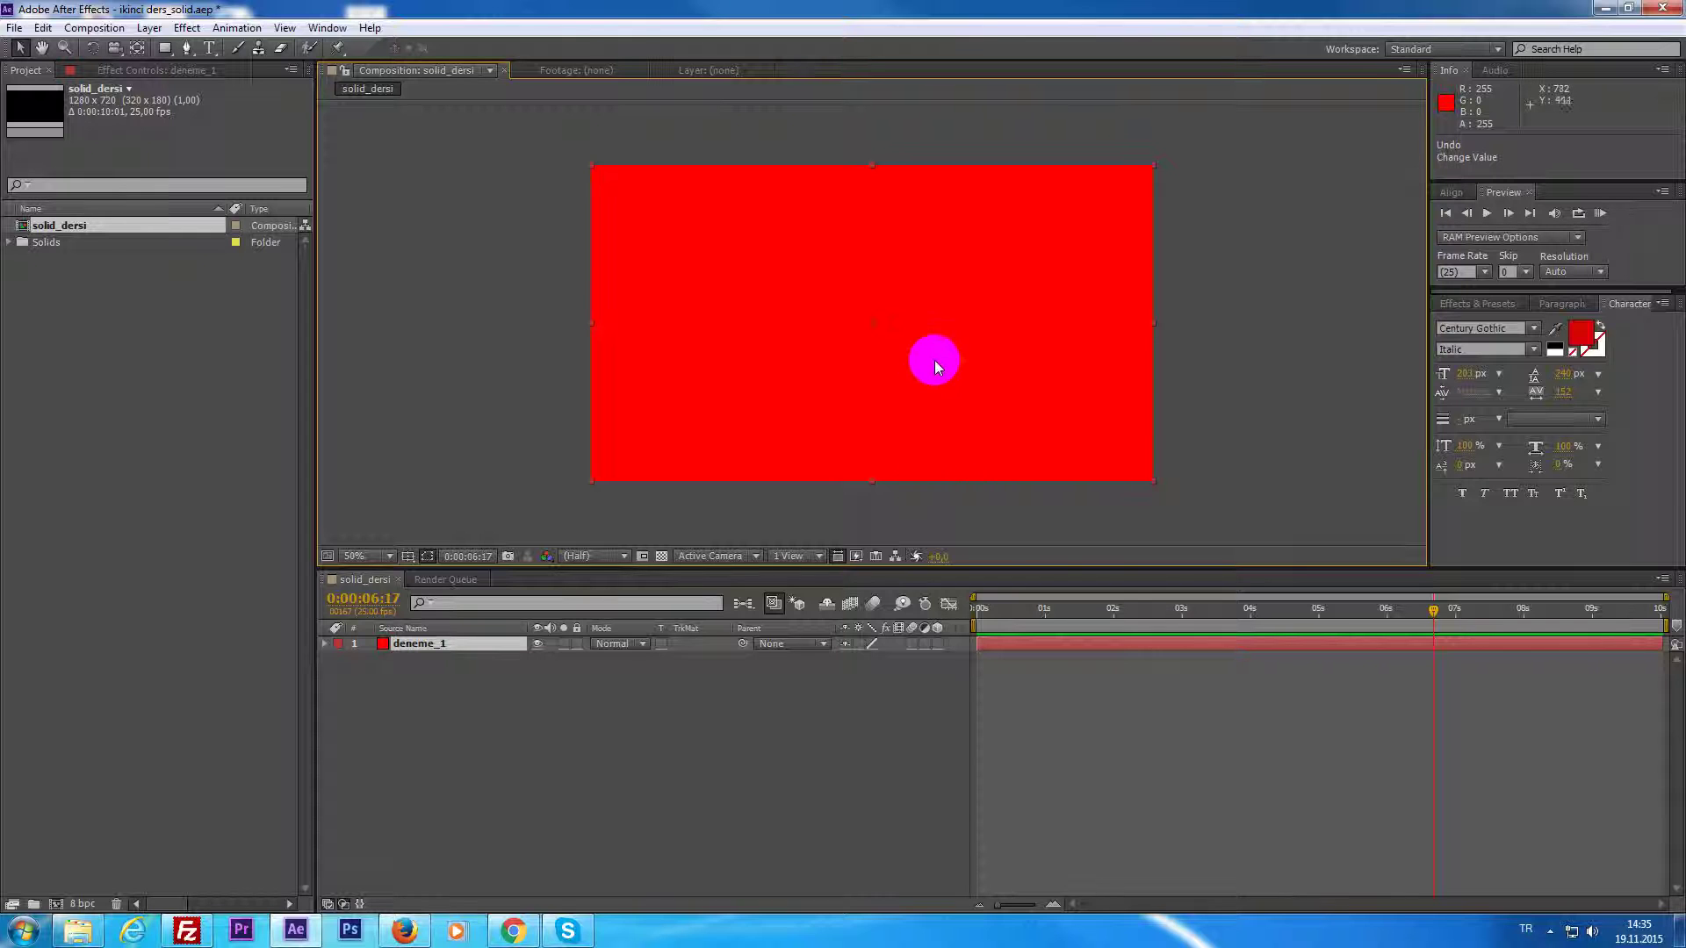
Browse the layer and composition context menus, then bring up the Layer menu.
right_click(1020, 646)
left_click(1018, 716)
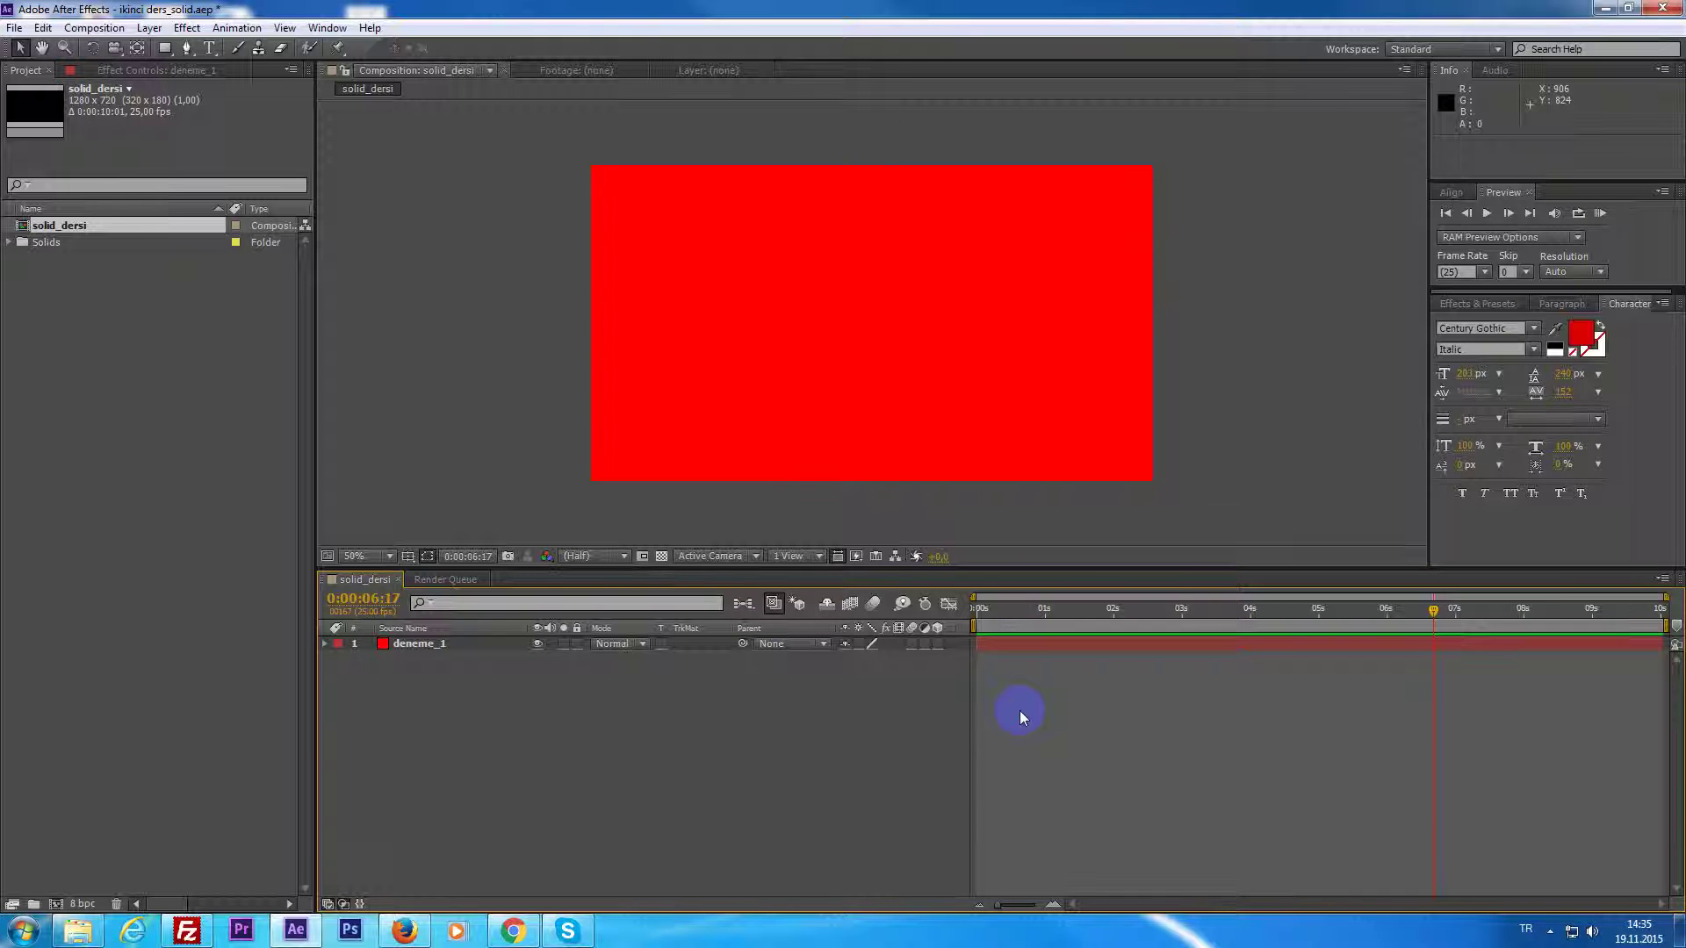
right_click(1292, 393)
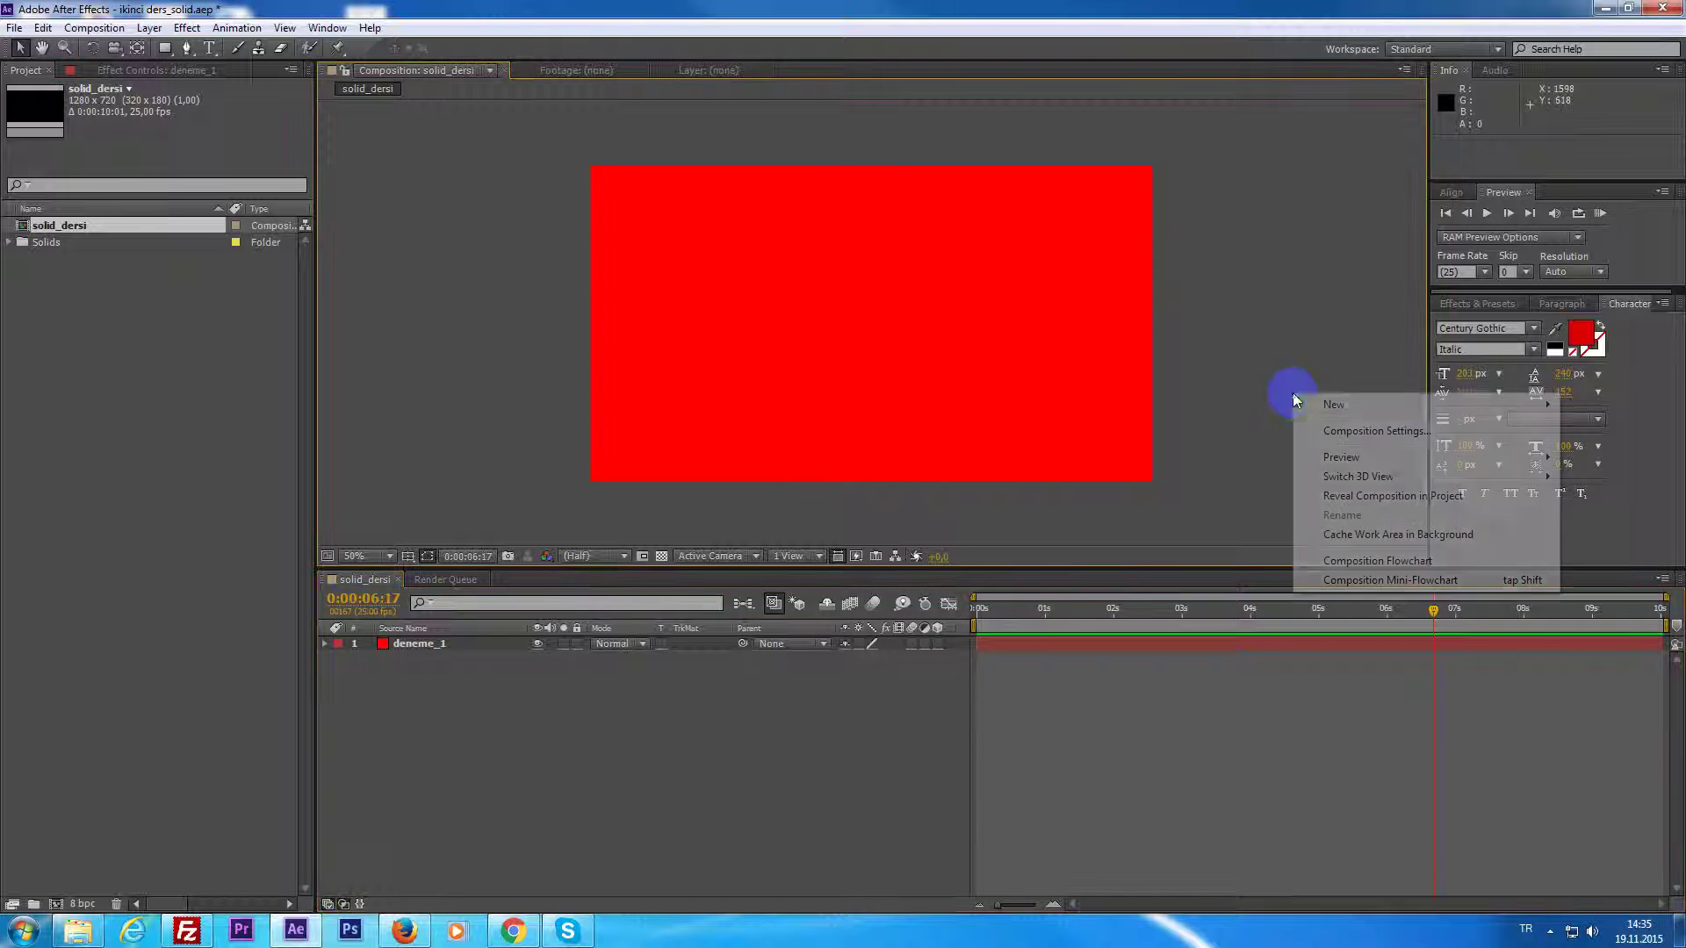
left_click(1092, 724)
left_click(149, 29)
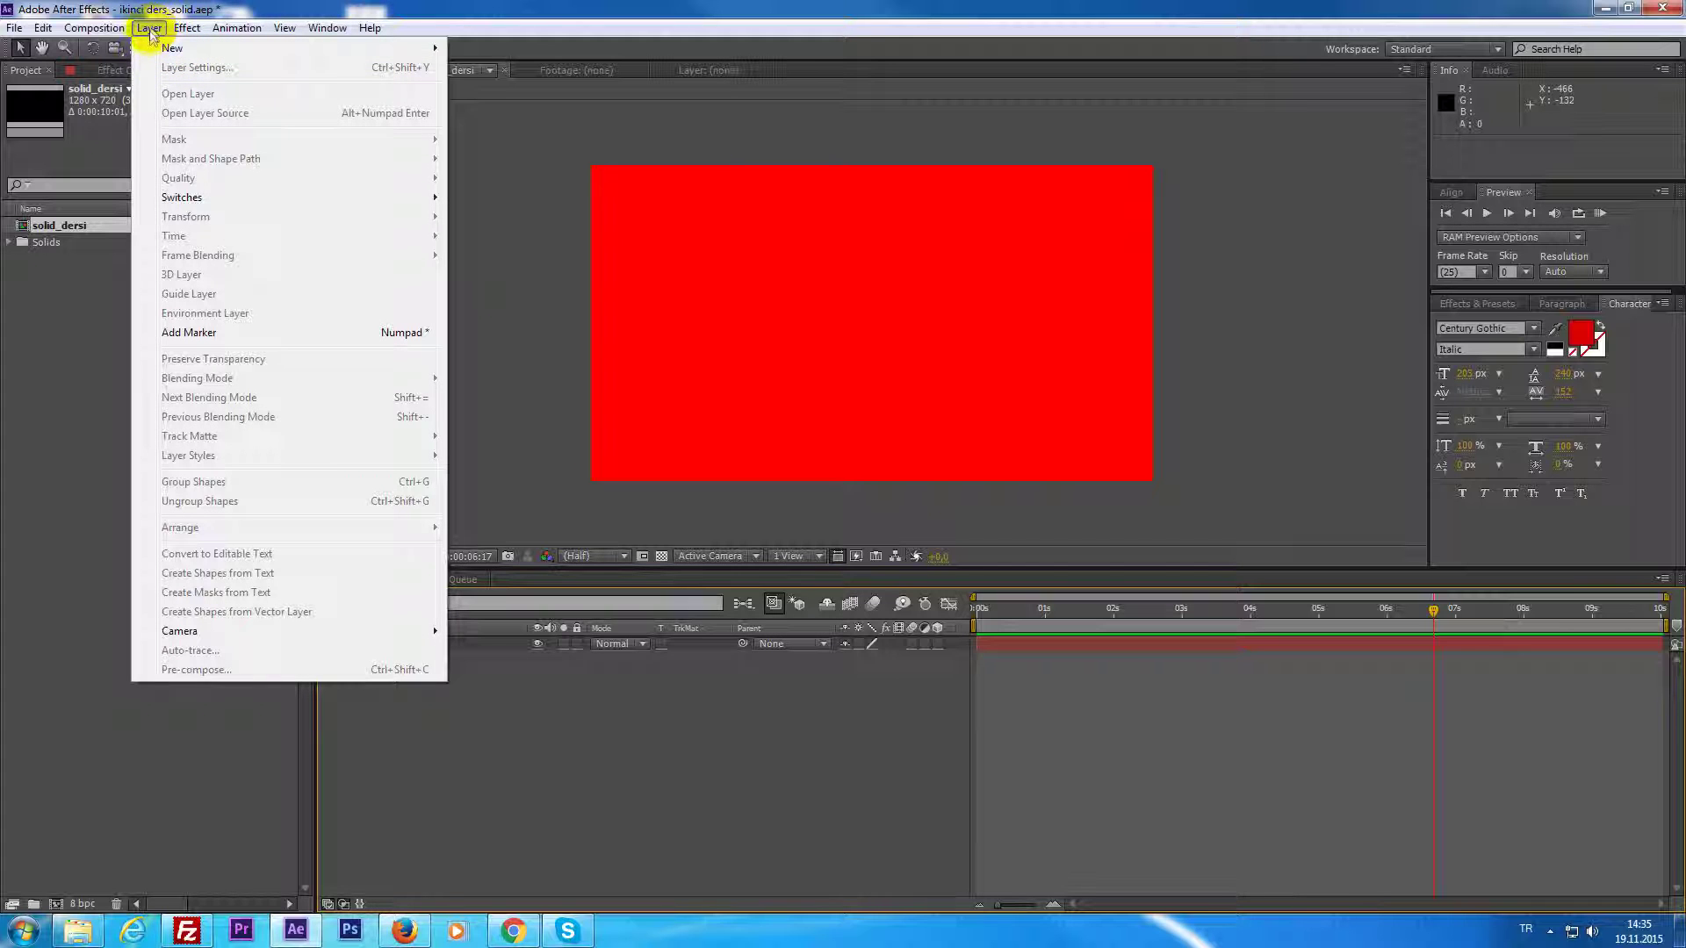
mouse_move(271, 629)
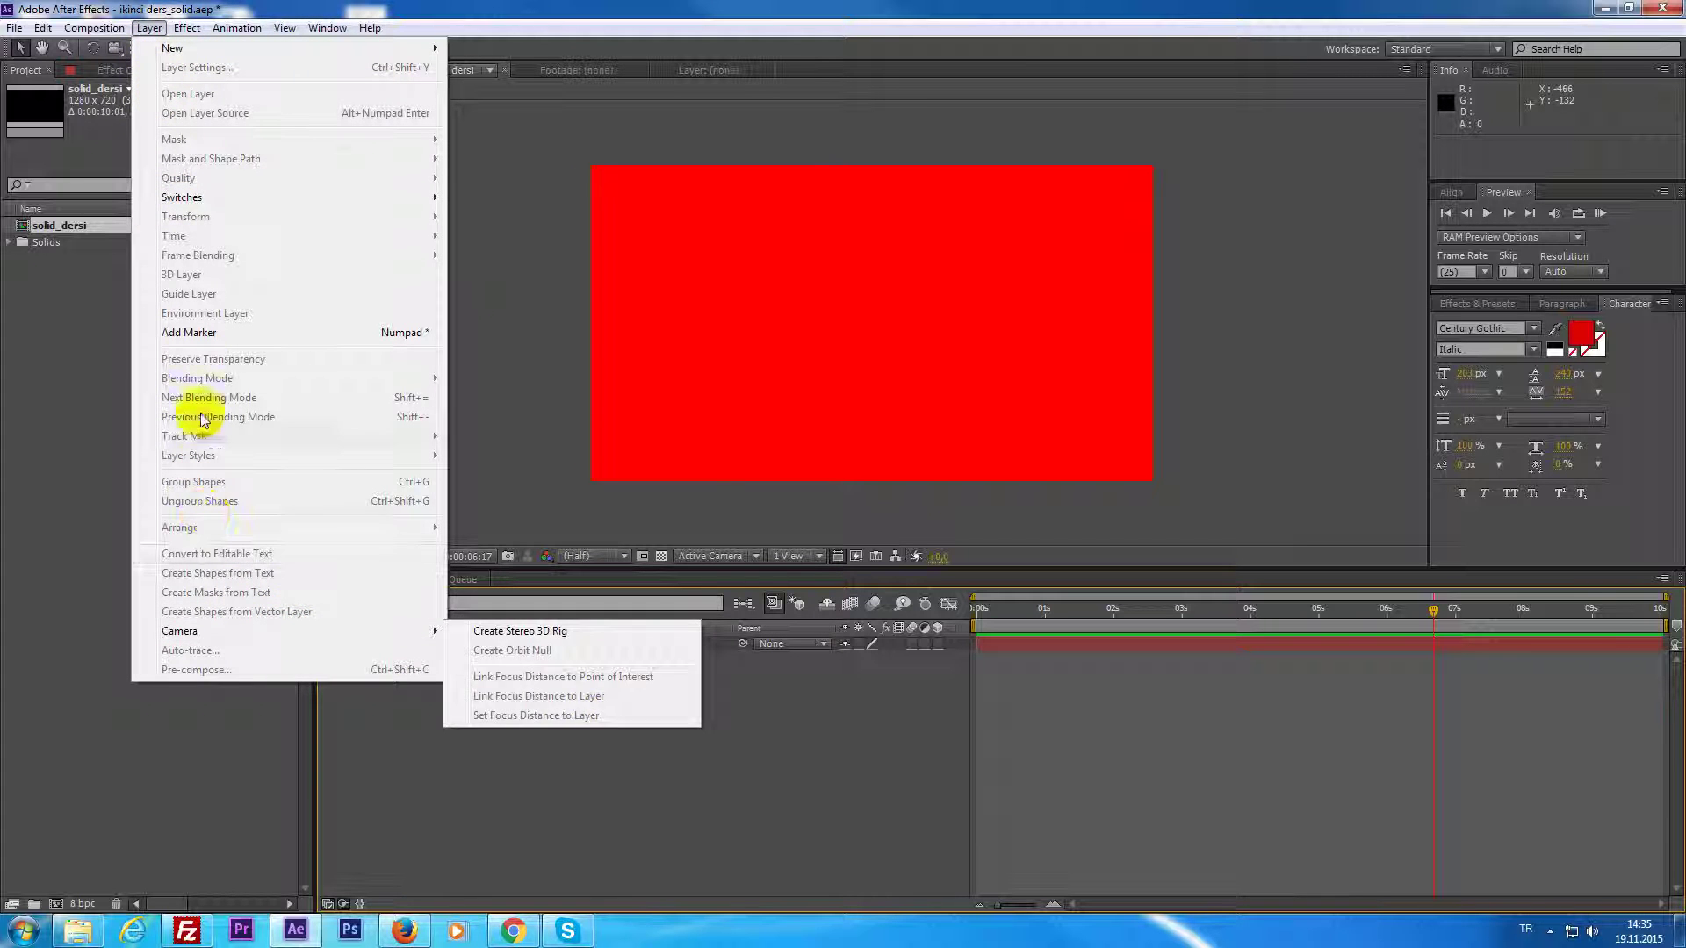
left_click(1029, 646)
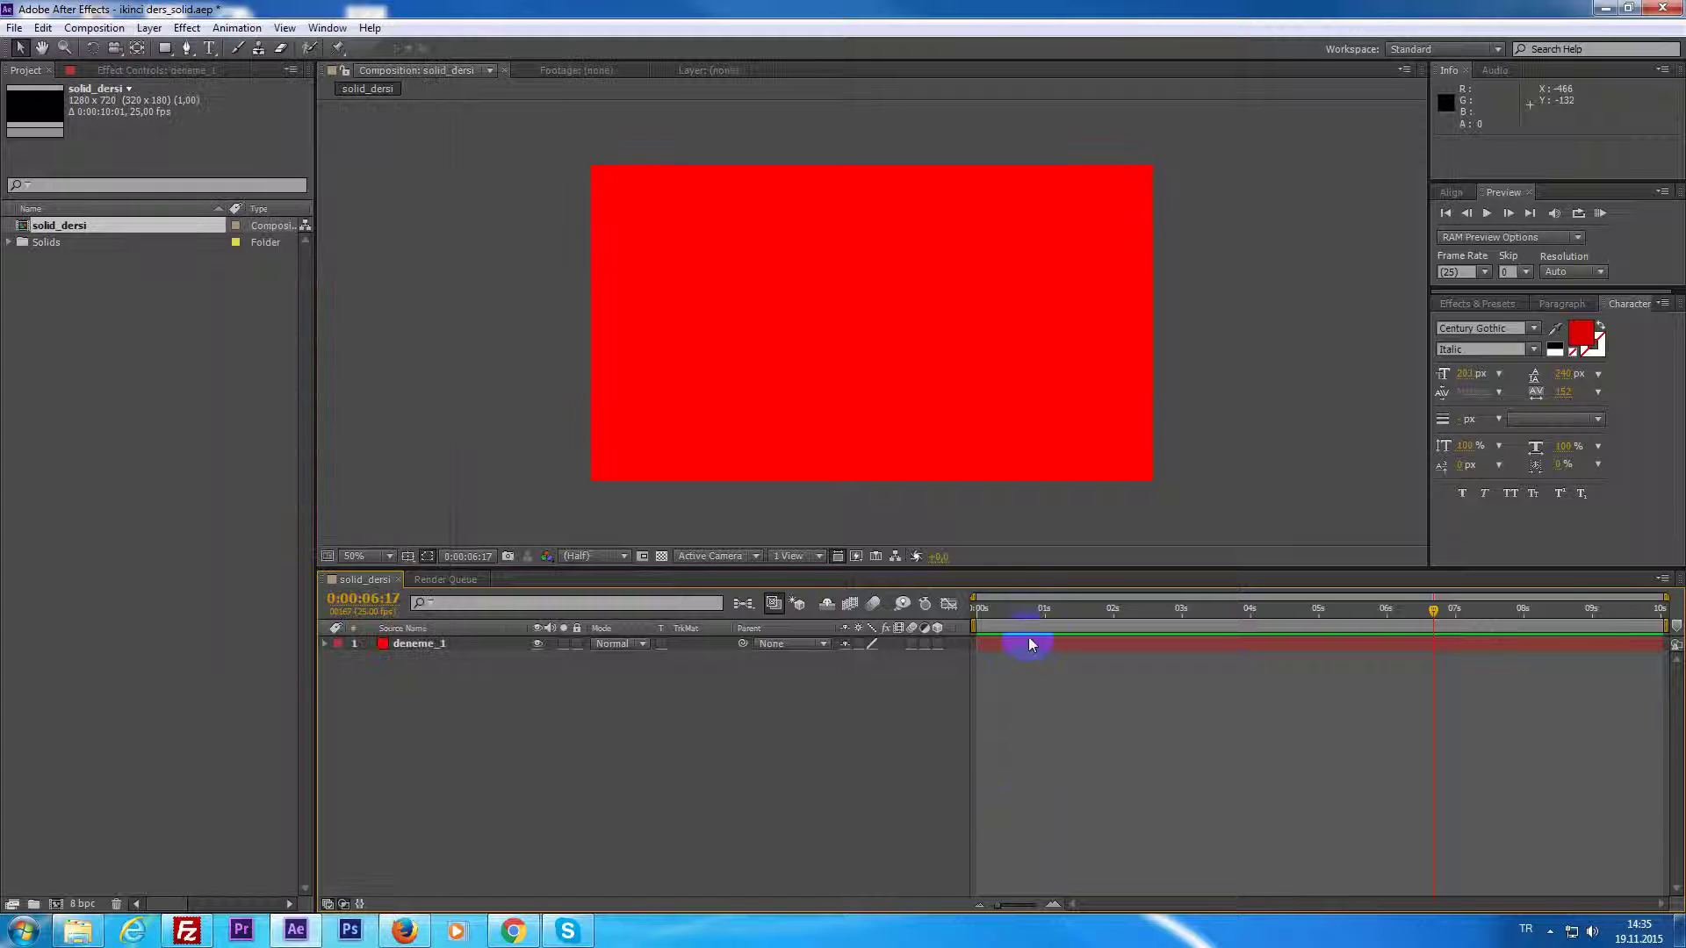
left_click(149, 28)
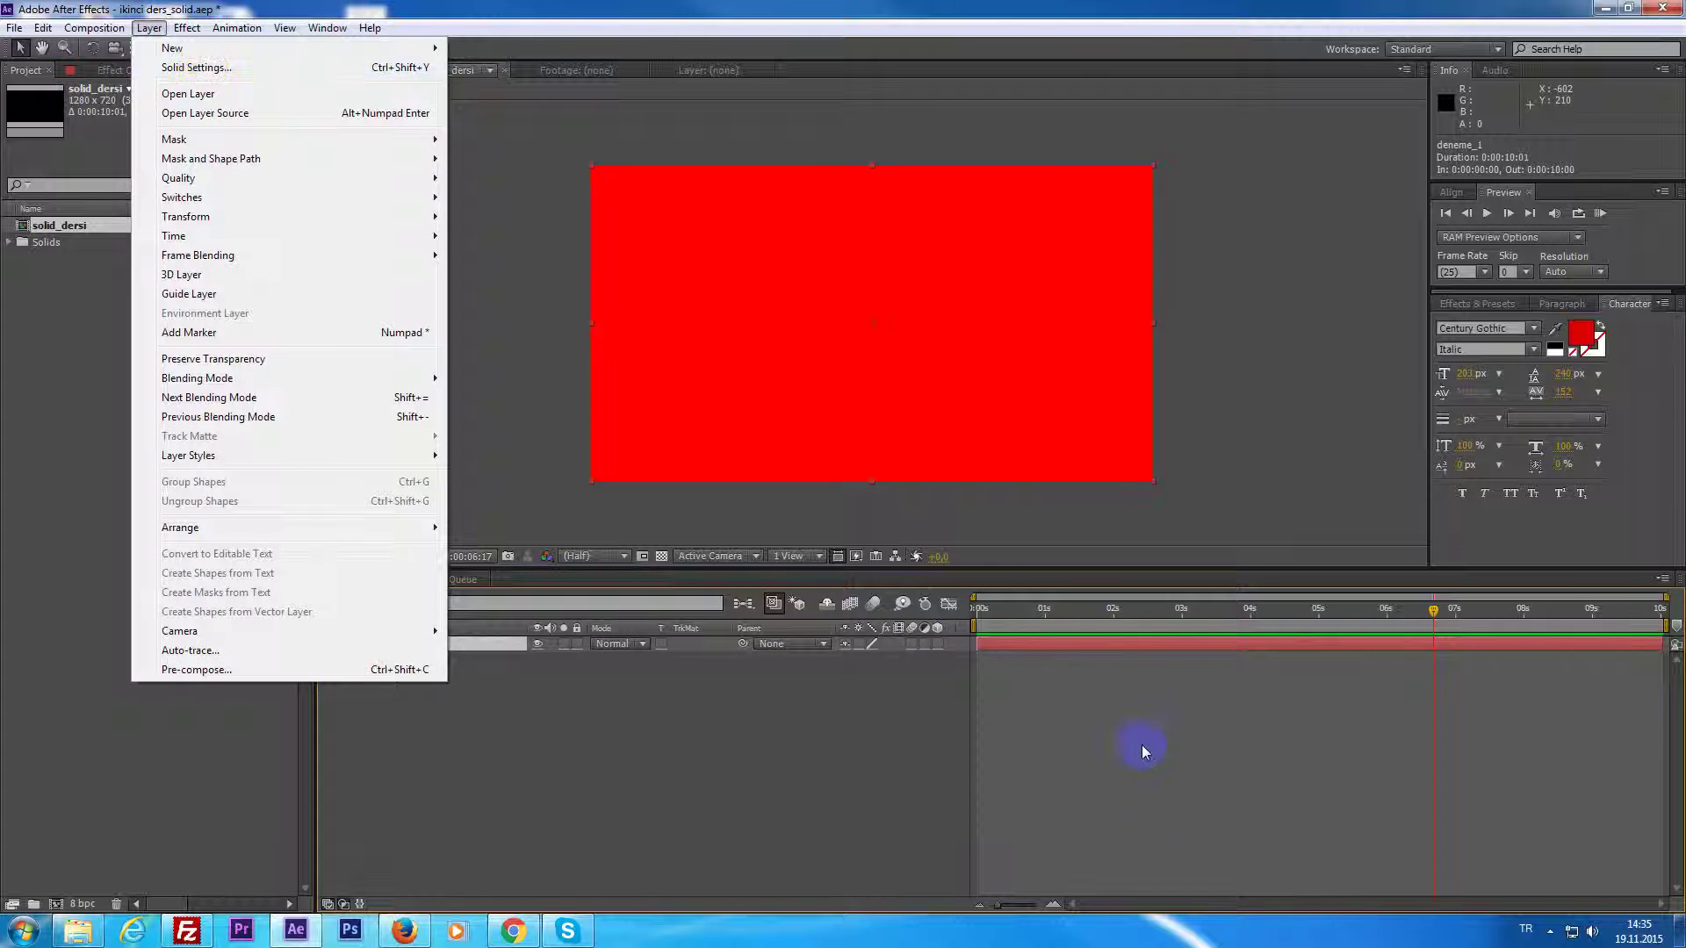
Recolour the deneme_1 solid from pure red to a dark muted red via Solid Settings.
left_click(1142, 745)
left_click(1052, 608)
left_click(1051, 643)
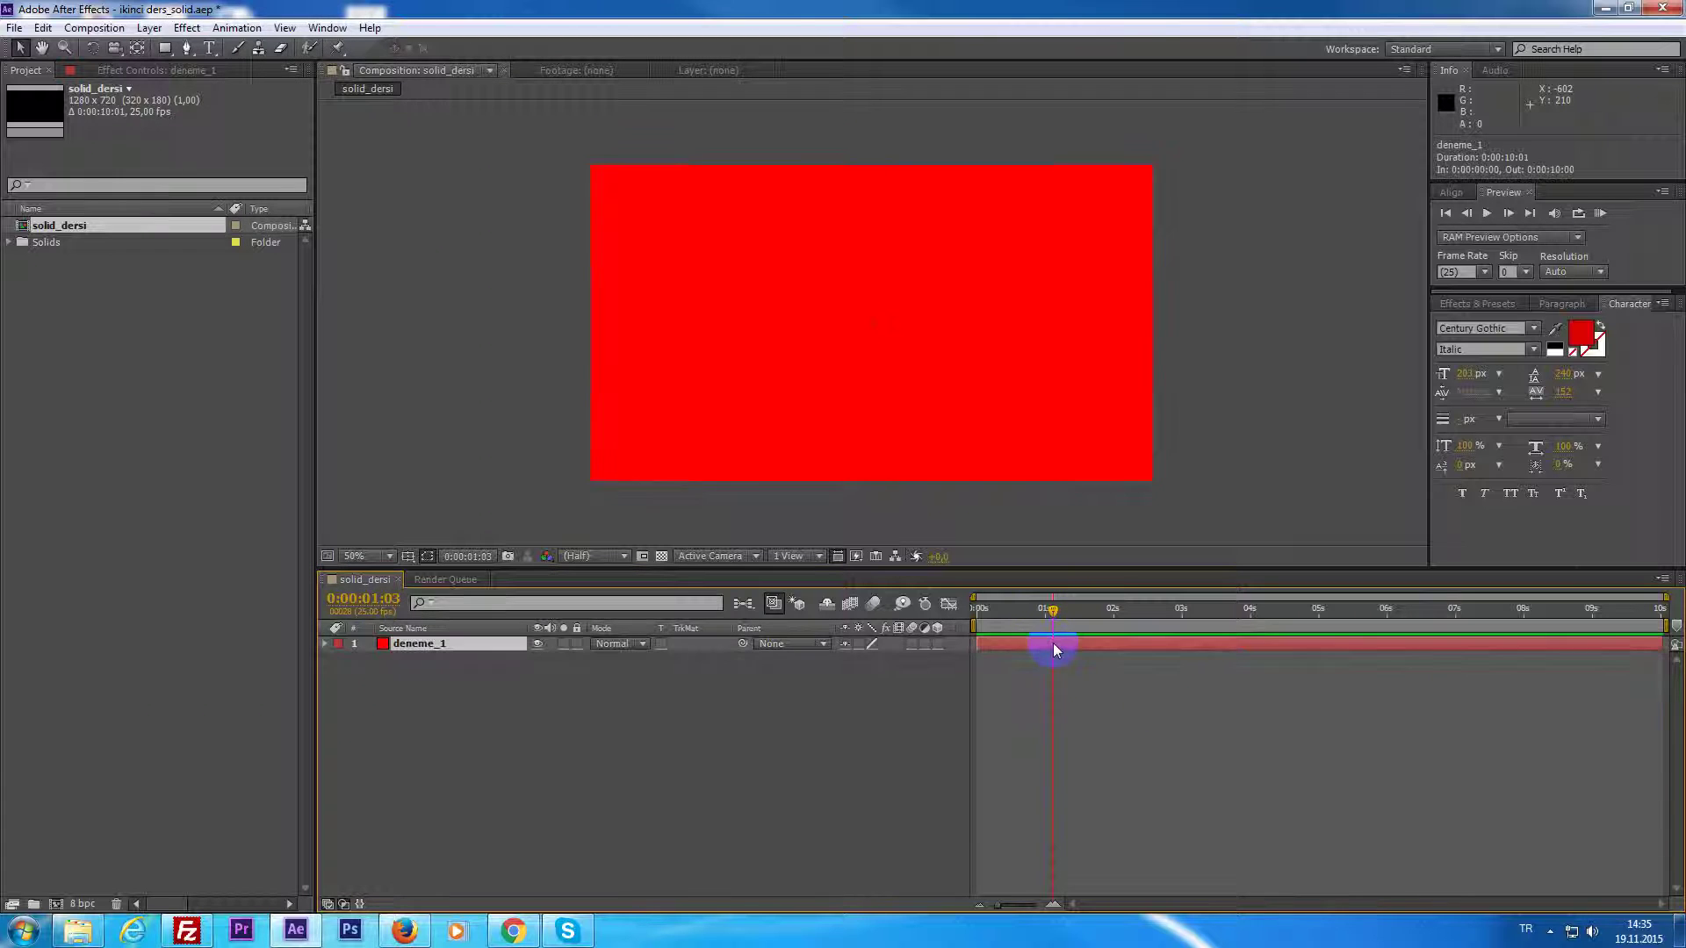
key("ctrl+shift+y")
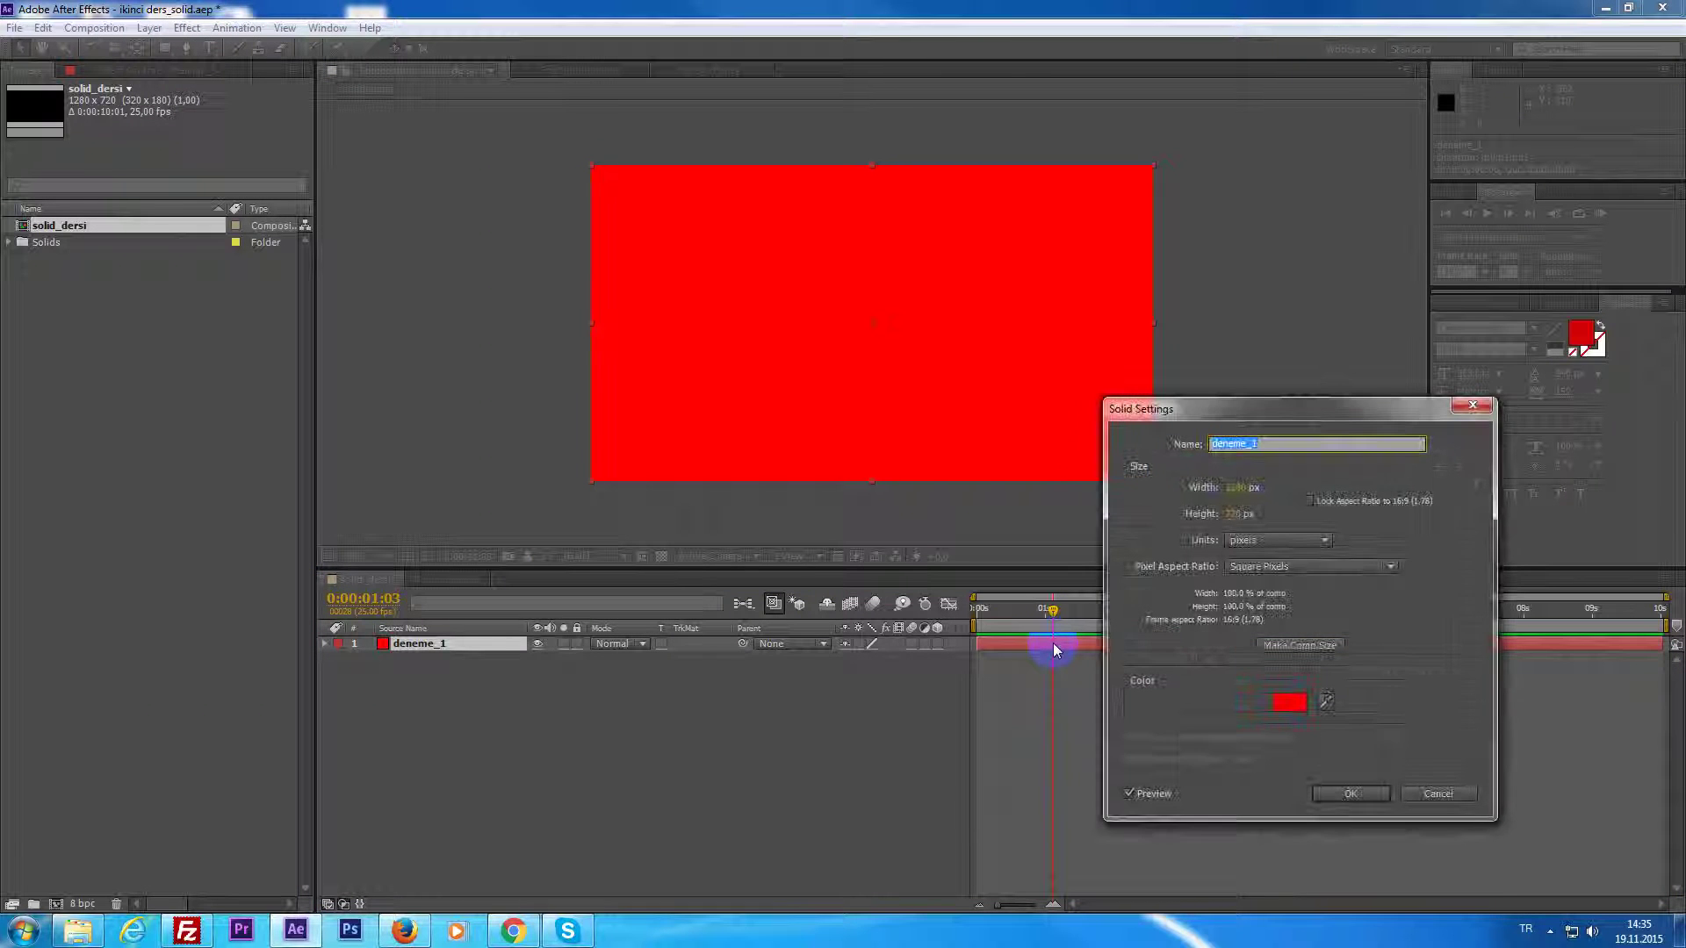
left_click(1289, 702)
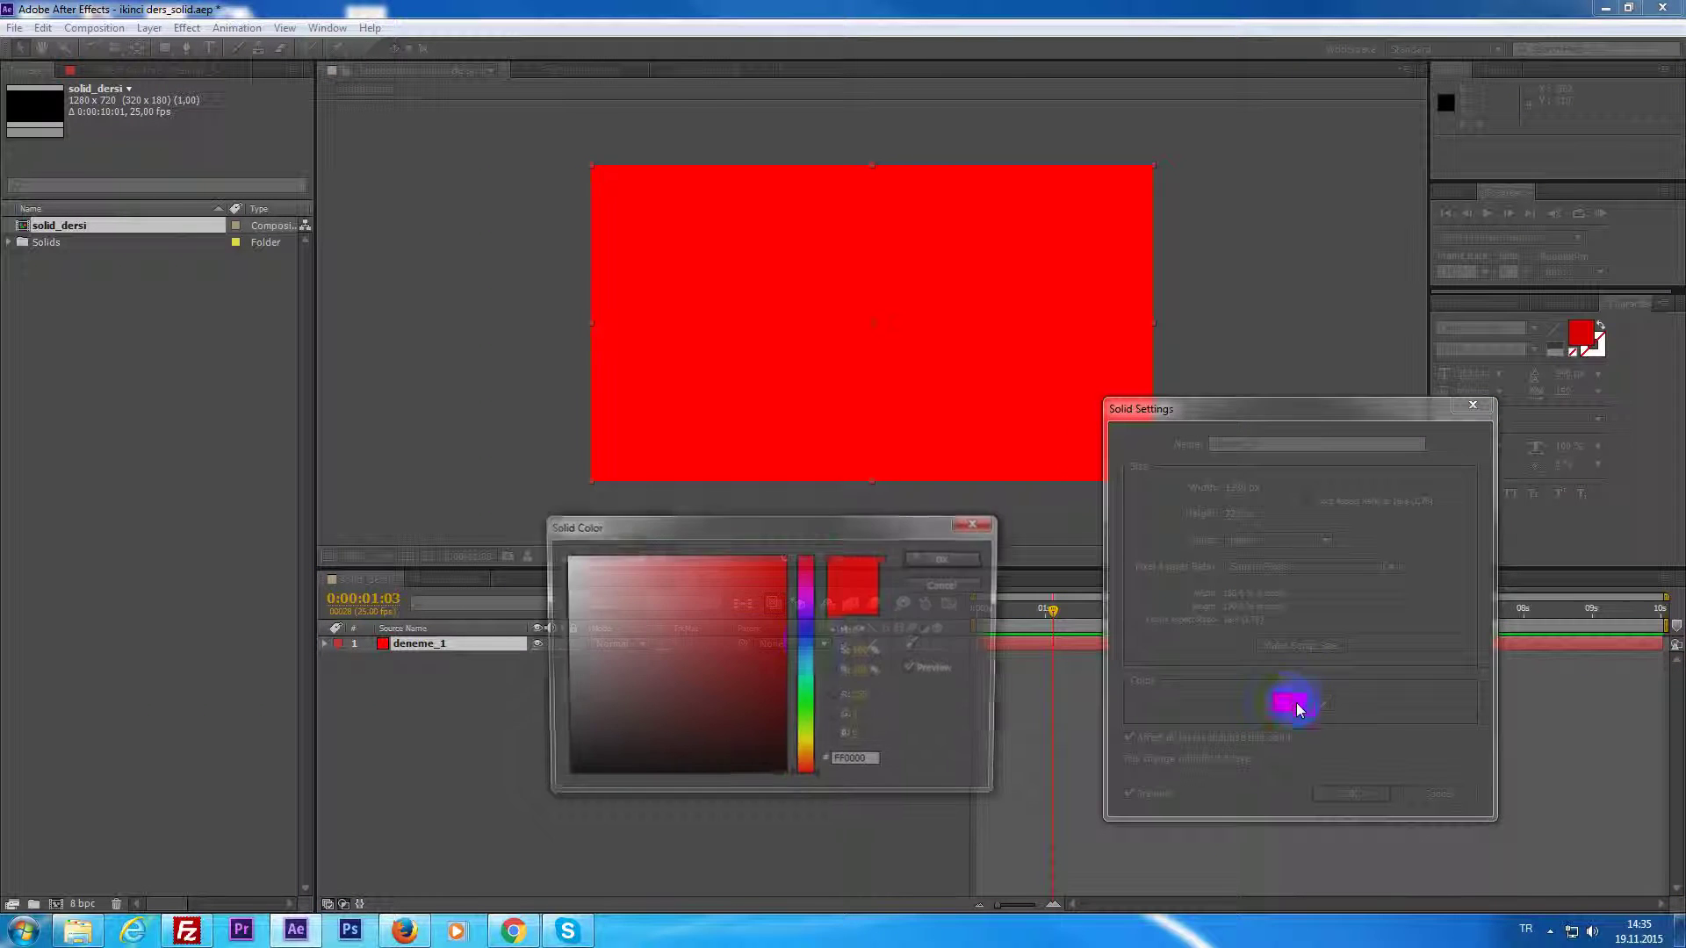
mouse_move(777, 682)
left_mouse_down()
mouse_move(669, 565)
mouse_move(697, 518)
left_mouse_up()
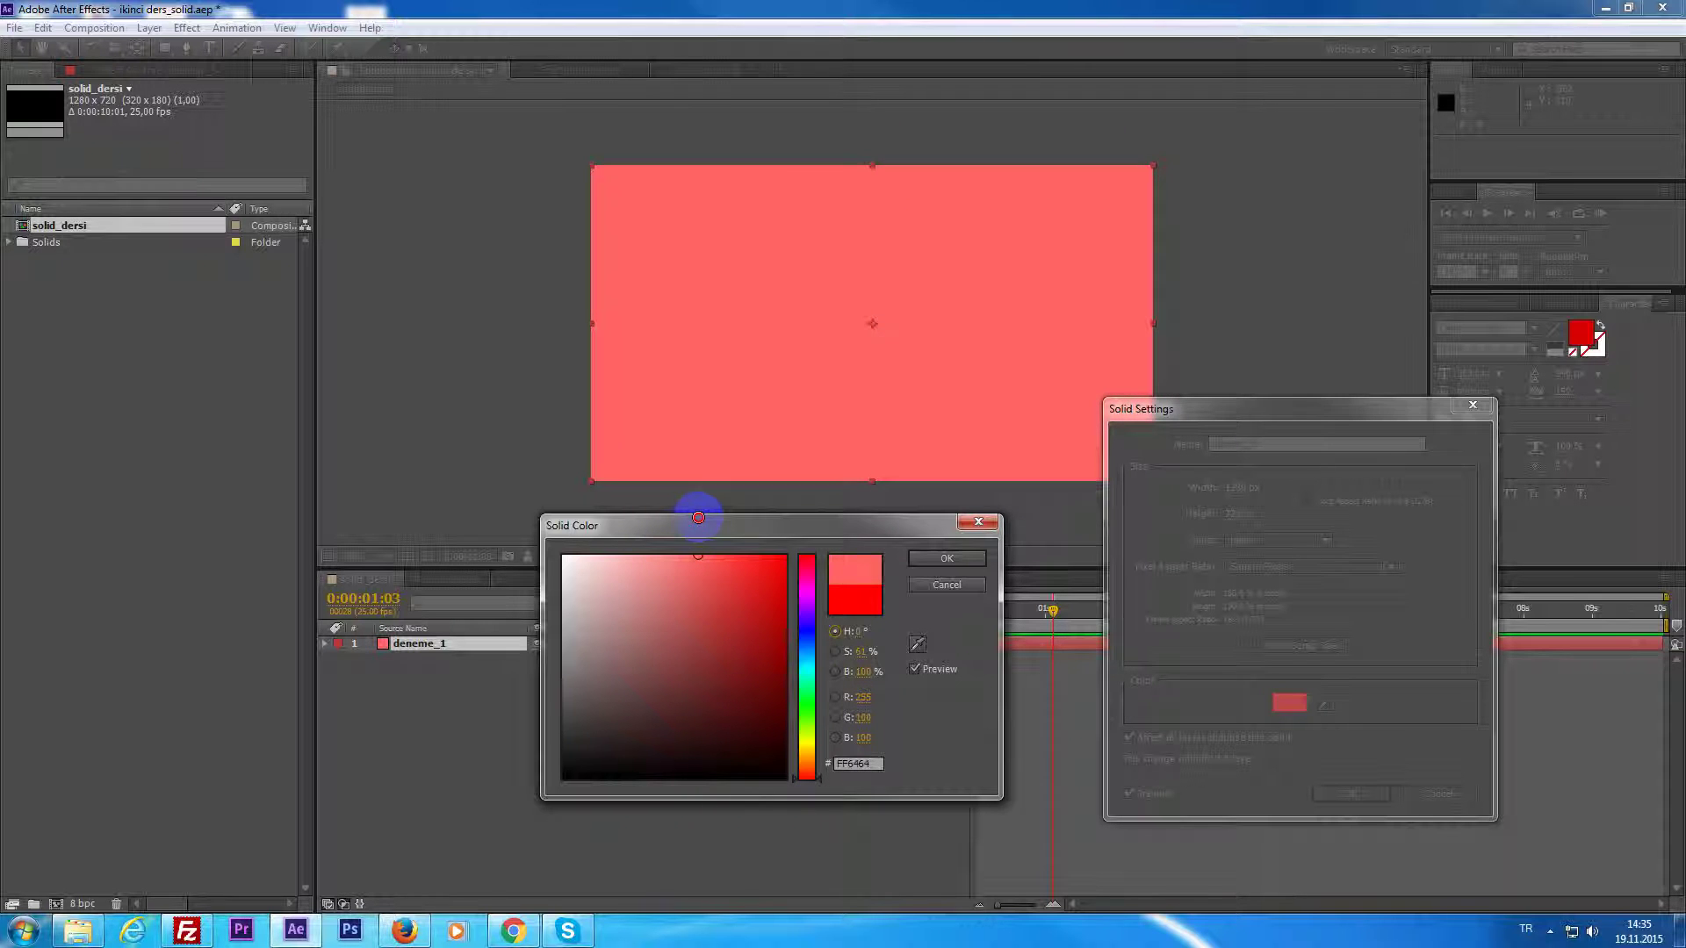
left_click_drag(708, 614, 712, 627)
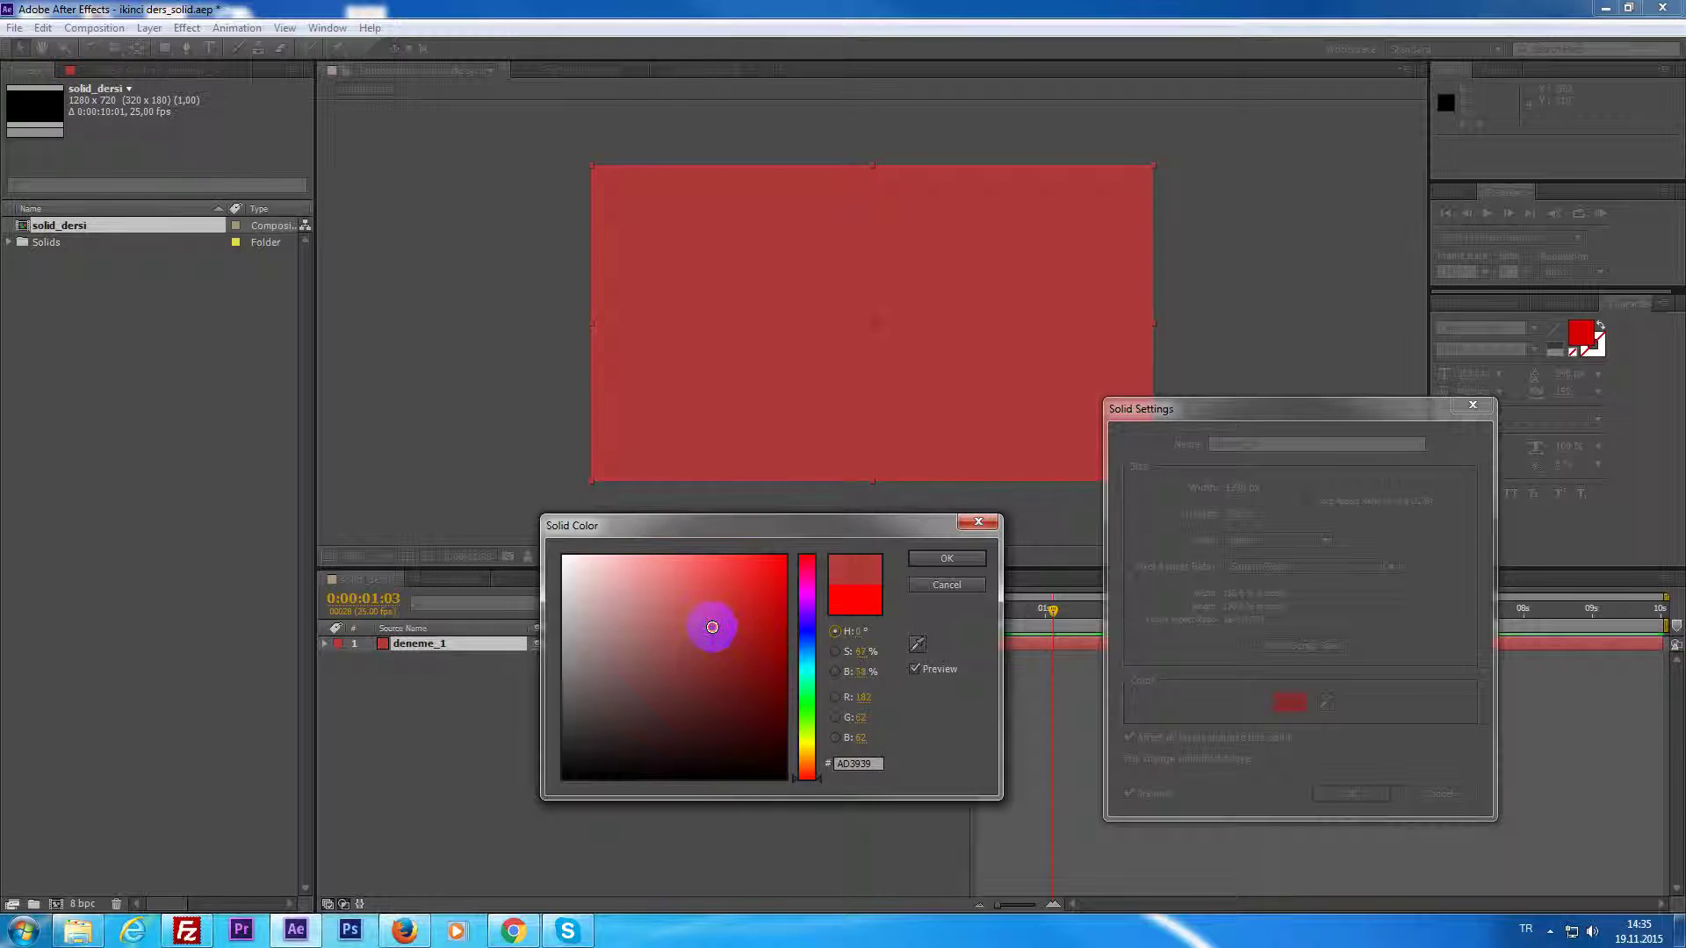
left_click(946, 559)
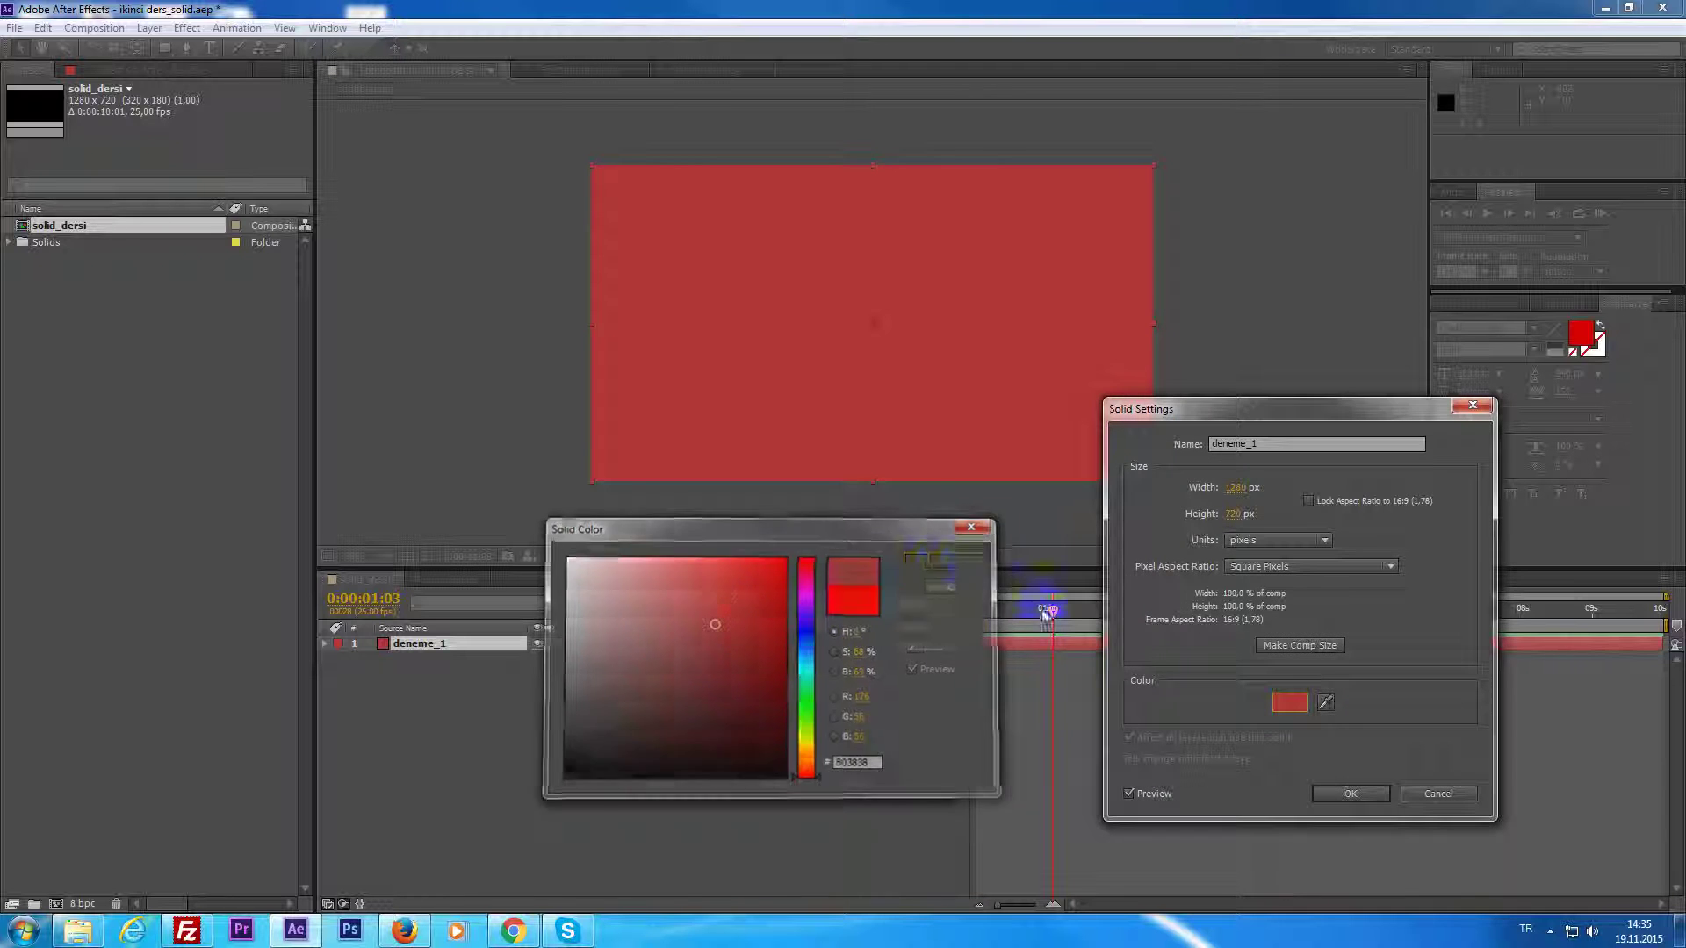
left_click(1351, 794)
left_click_drag(1053, 609, 993, 610)
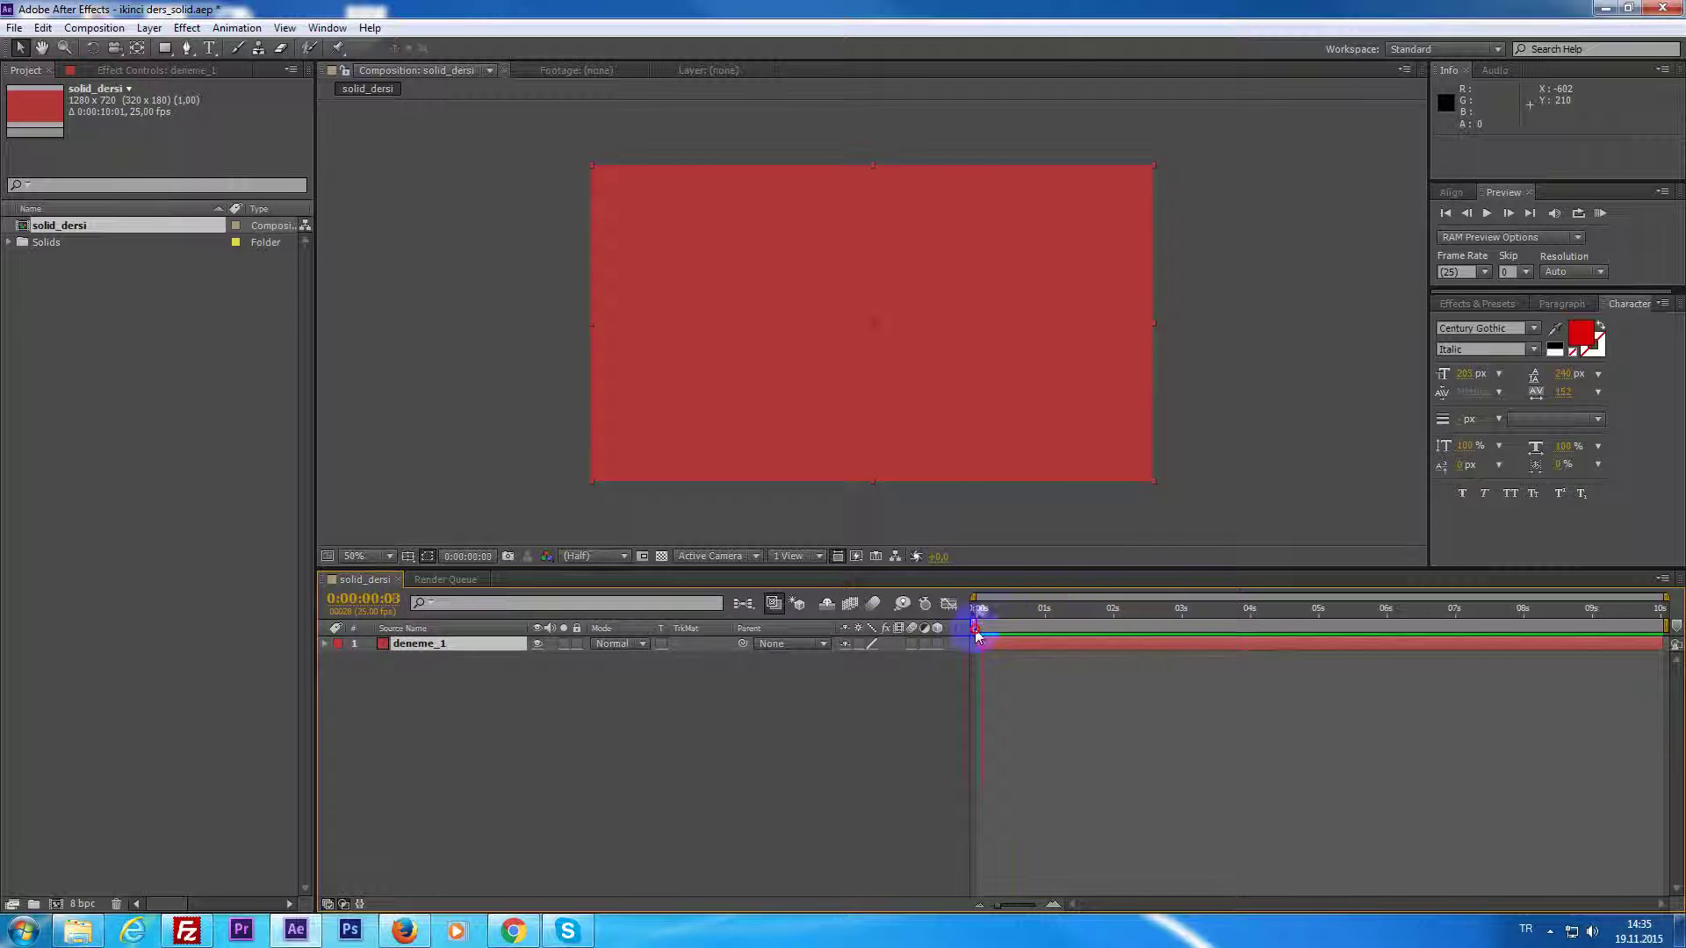
key("Home")
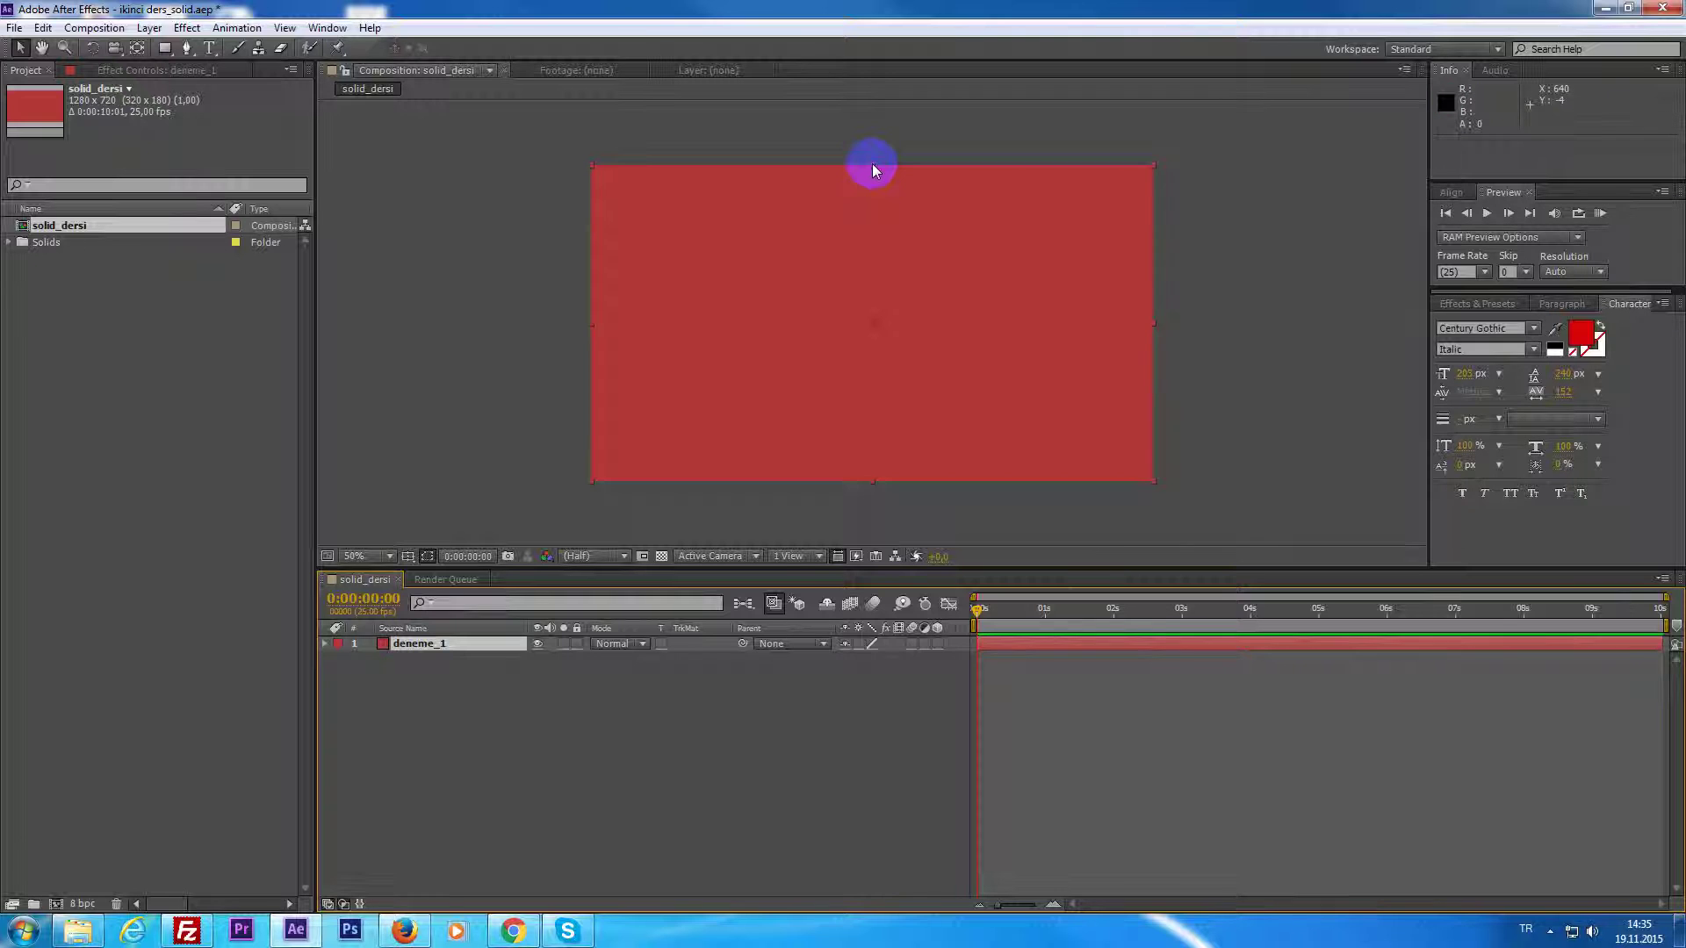
left_click(872, 164)
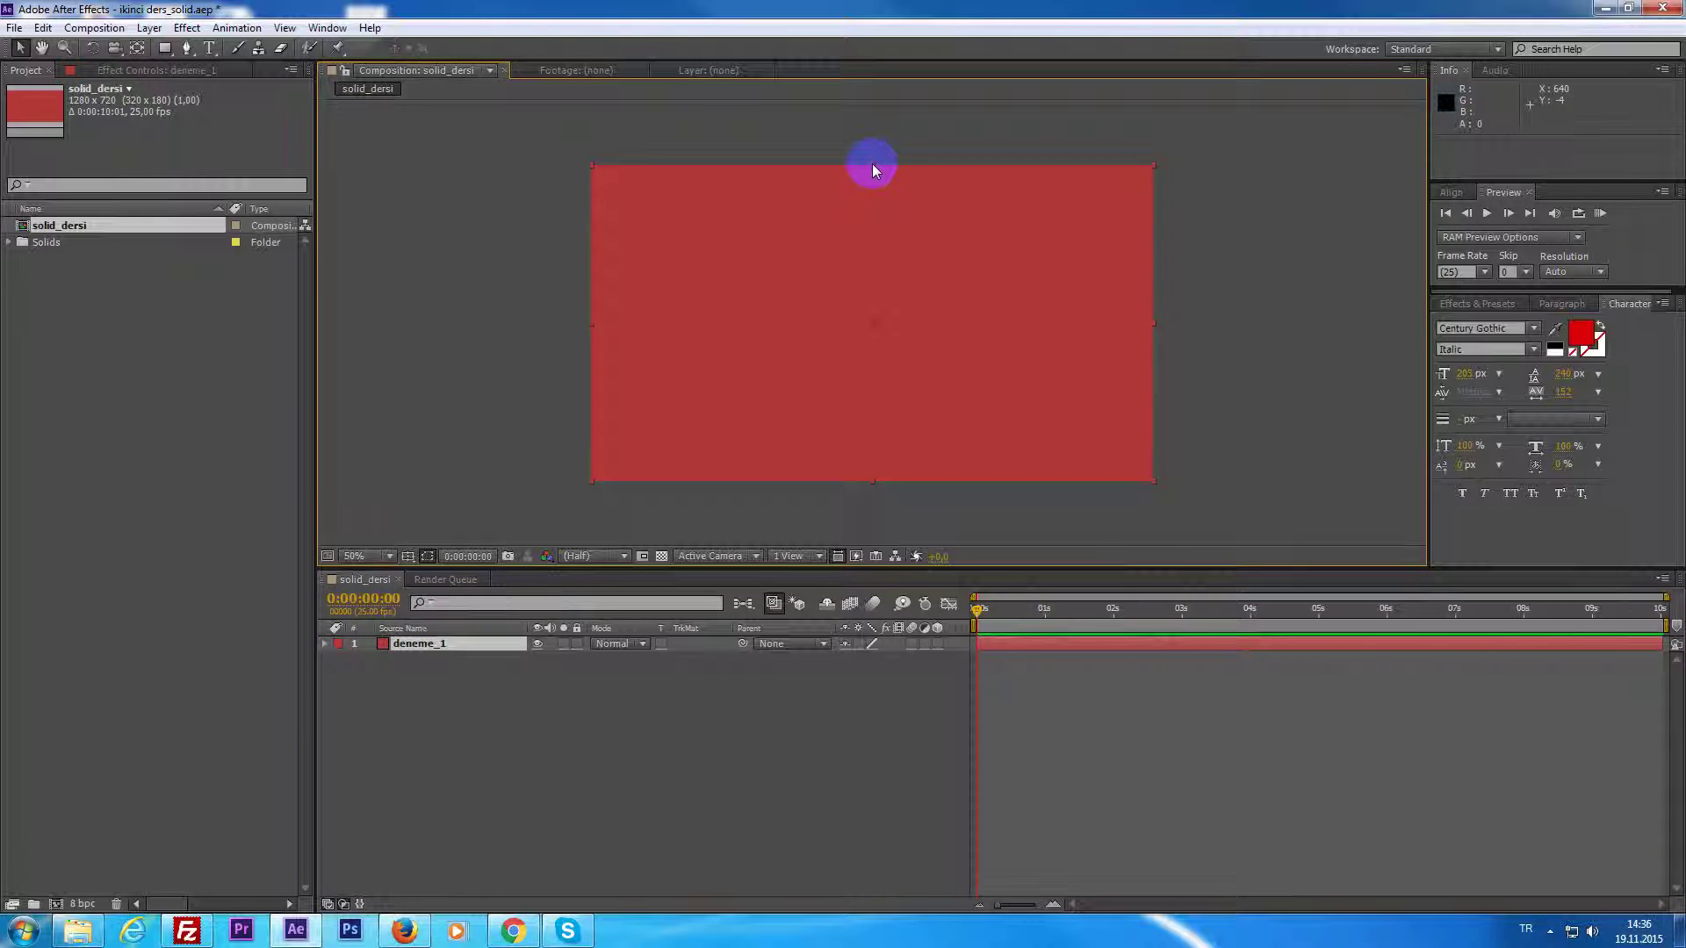
mouse_move(872, 163)
left_mouse_down()
mouse_move(876, 312)
mouse_move(877, 151)
mouse_move(859, 148)
left_mouse_up()
left_click_drag(871, 160, 876, 302)
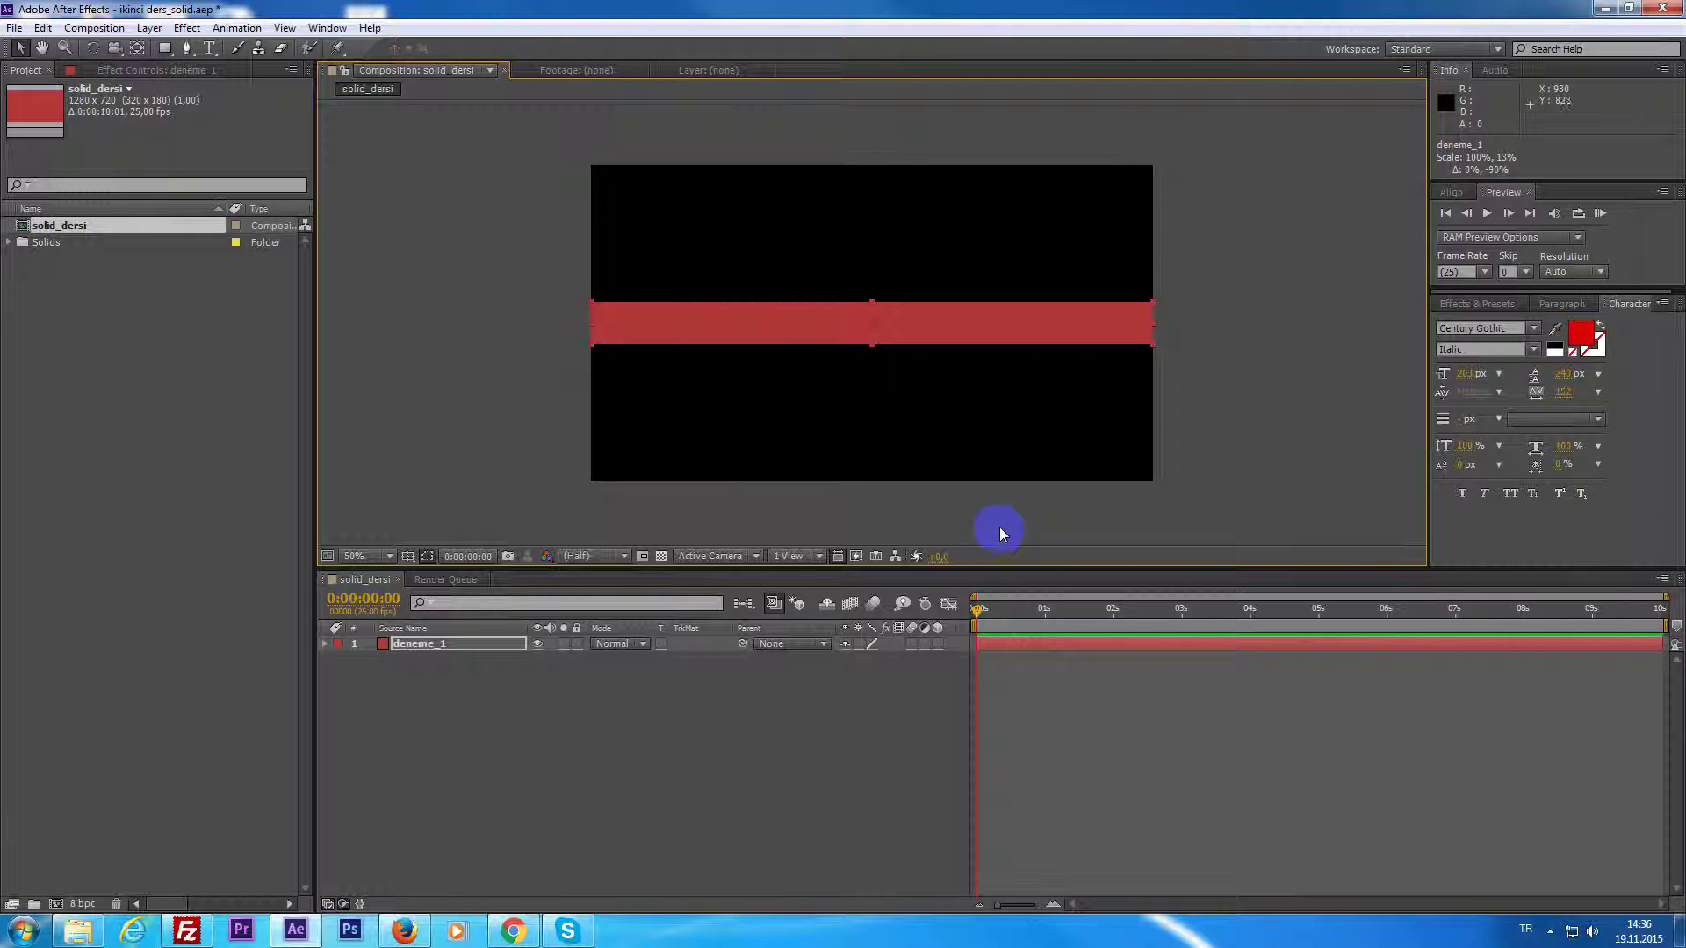
key("ctrl+z")
left_click_drag(1153, 323, 909, 351)
key("ctrl+z")
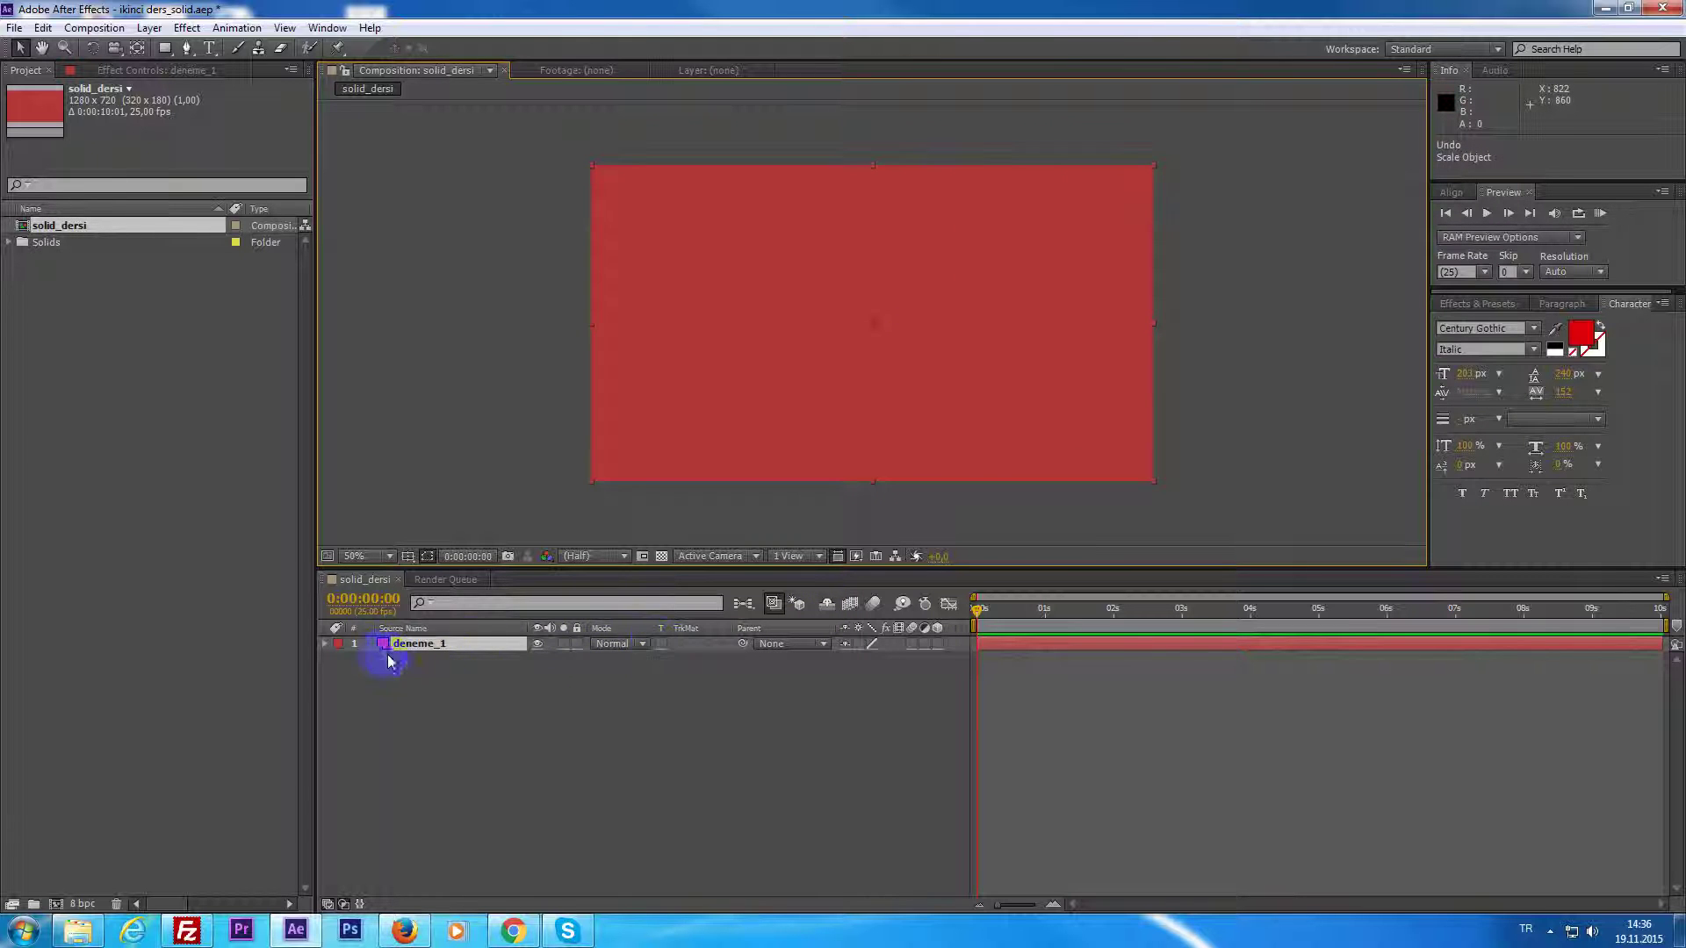
Reveal deneme_1's Transform values: Anchor Point and Position 640,360, Scale 100%, Rotation 0°, Opacity 100%.
left_click(321, 646)
left_click(323, 645)
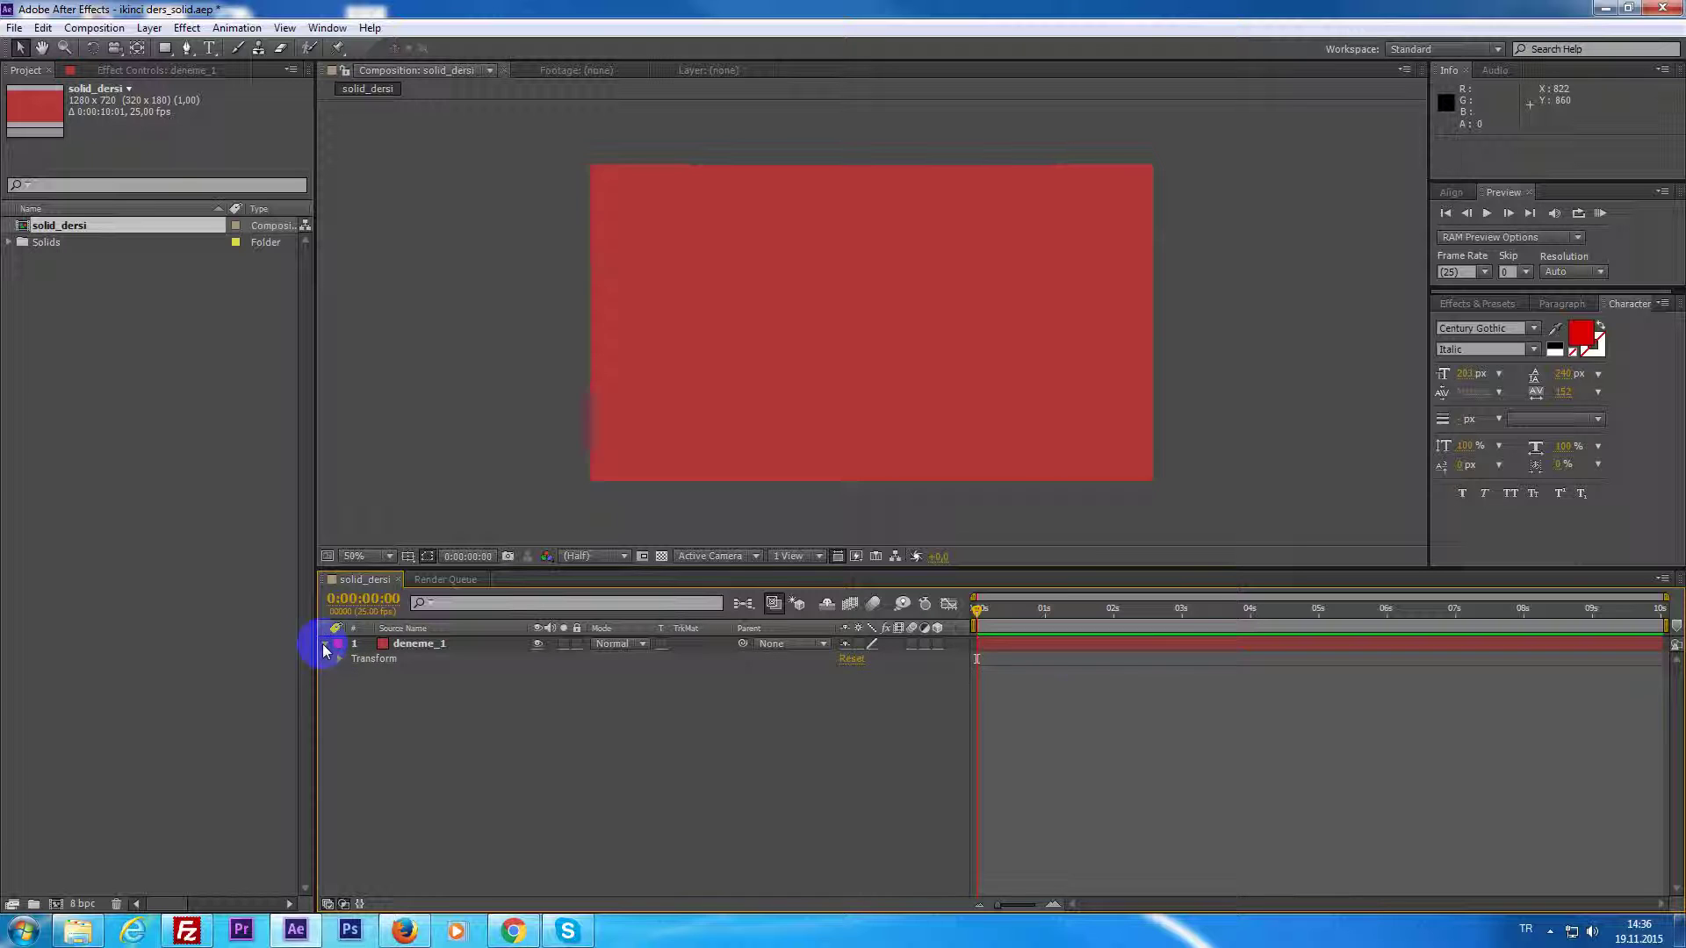
left_click(1029, 649)
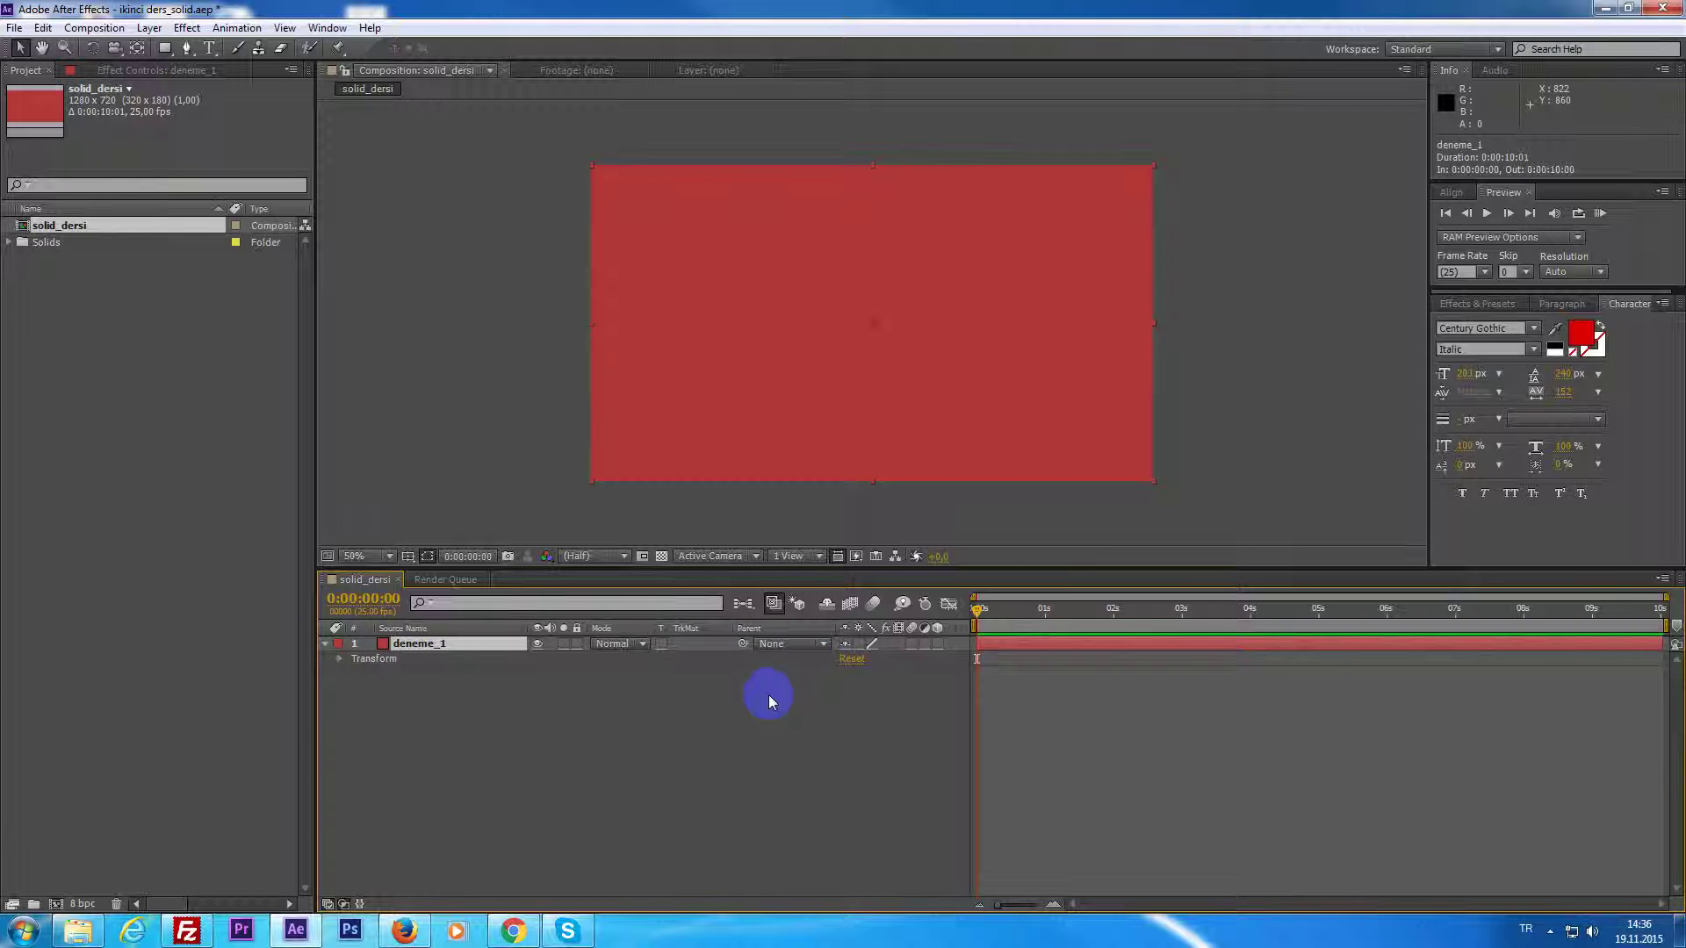
left_click(373, 659)
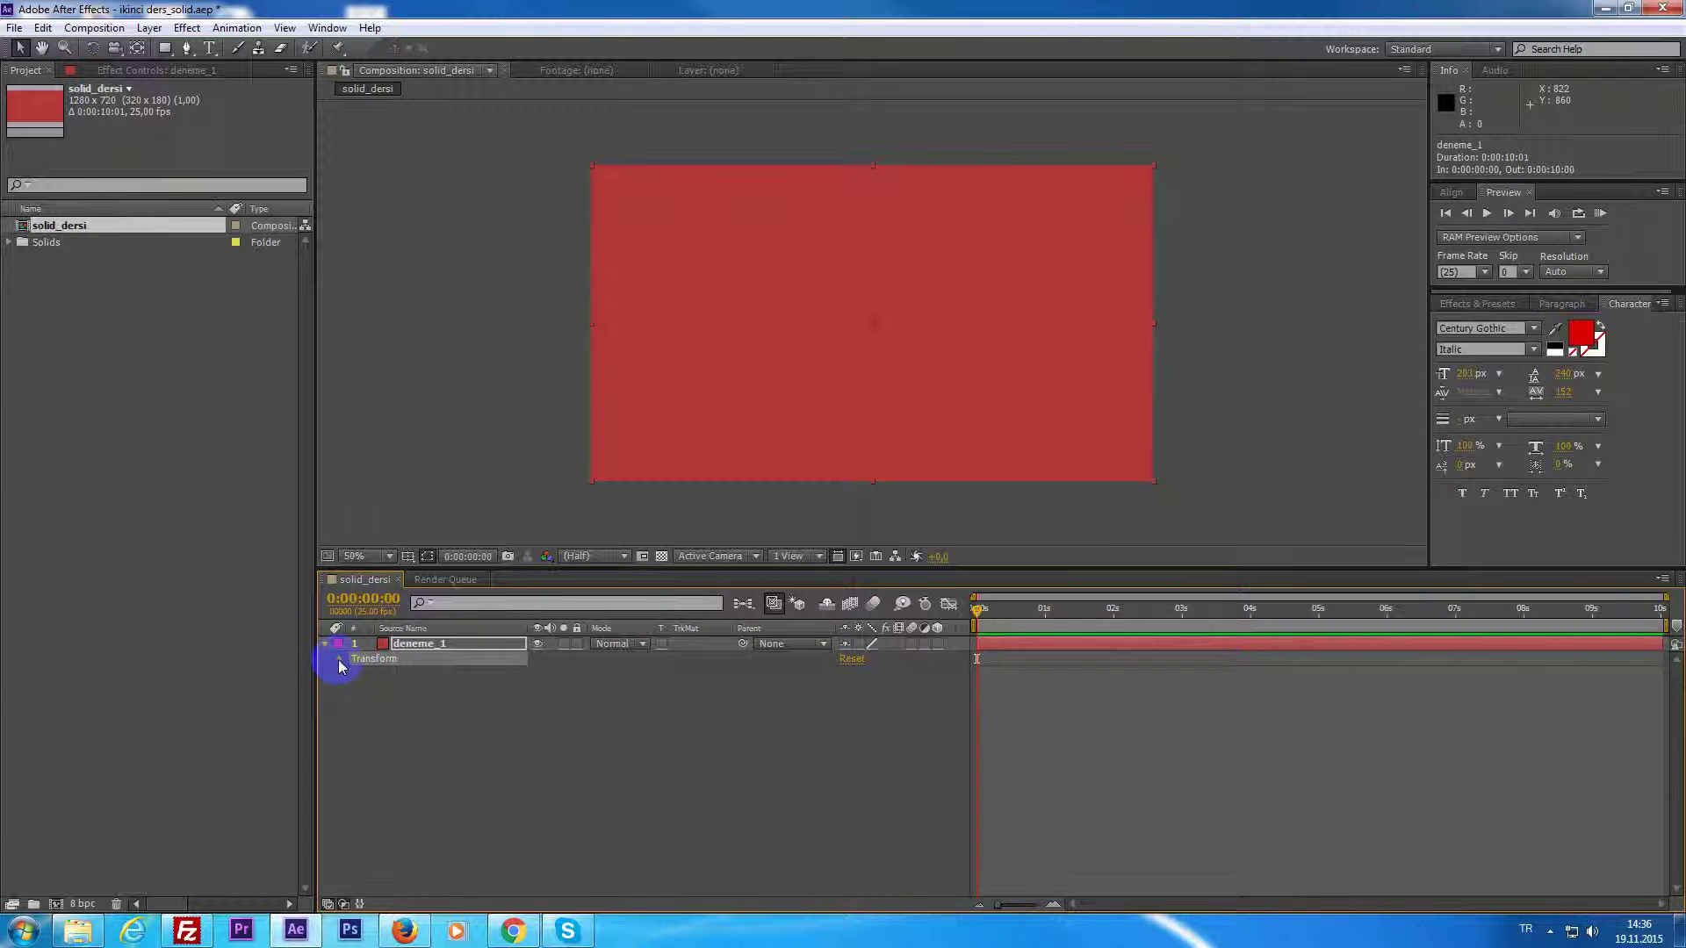
left_click(339, 660)
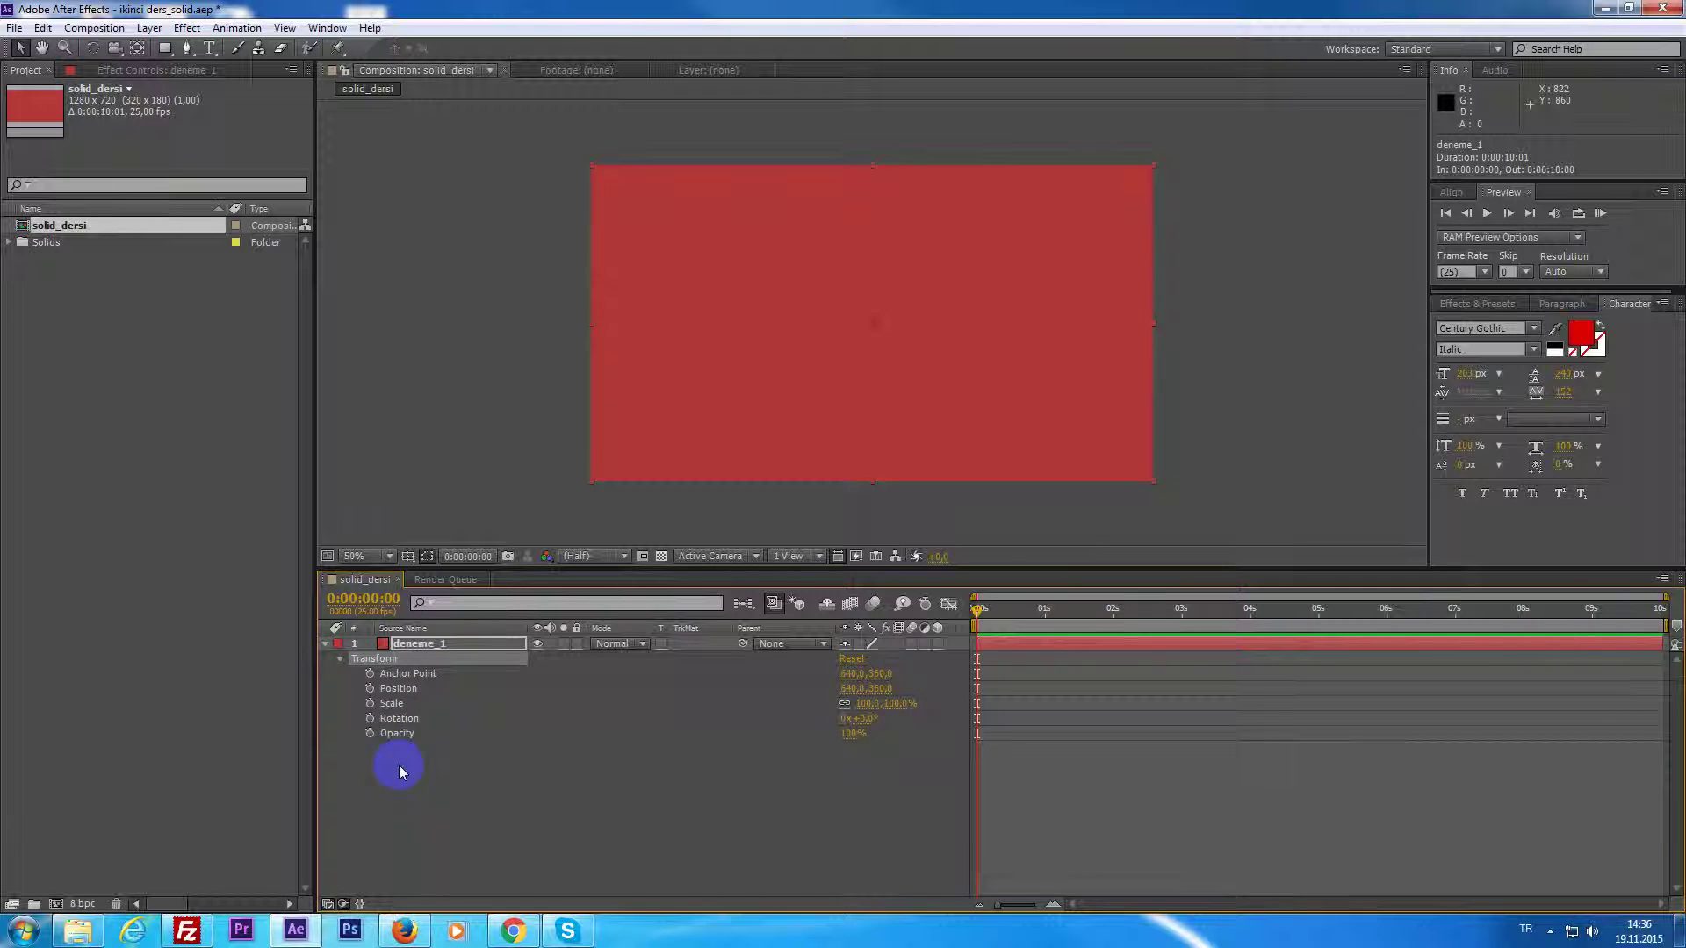
left_click(411, 673)
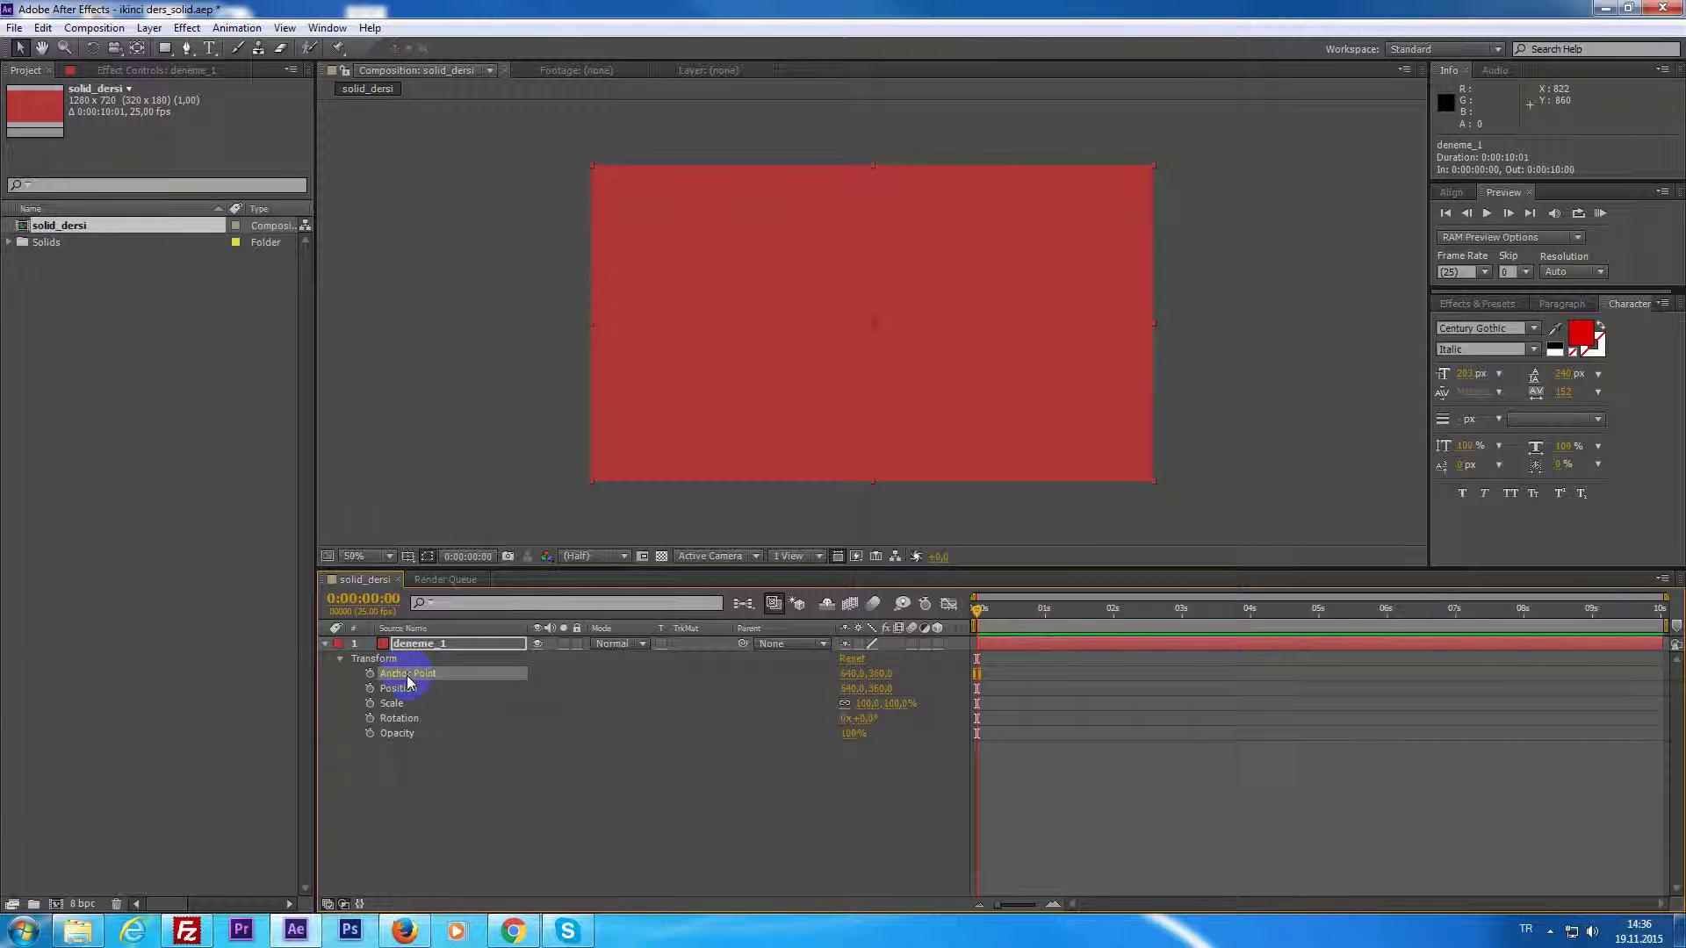
scroll(876, 334, "up", 6)
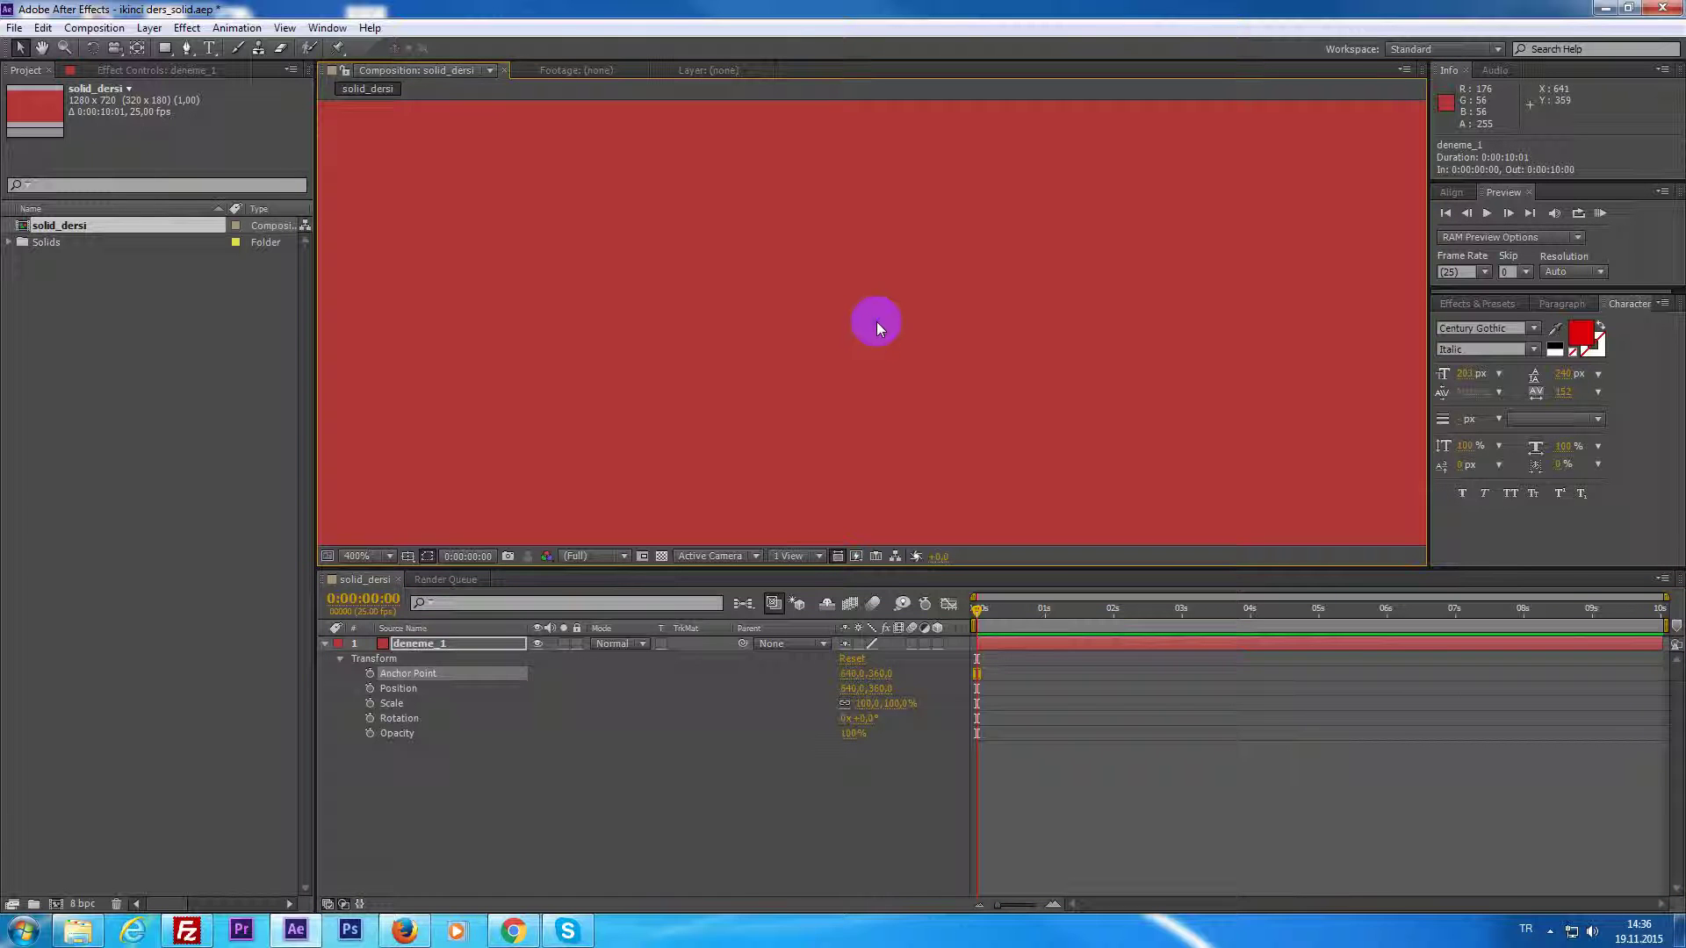
scroll(877, 321, "down", 4)
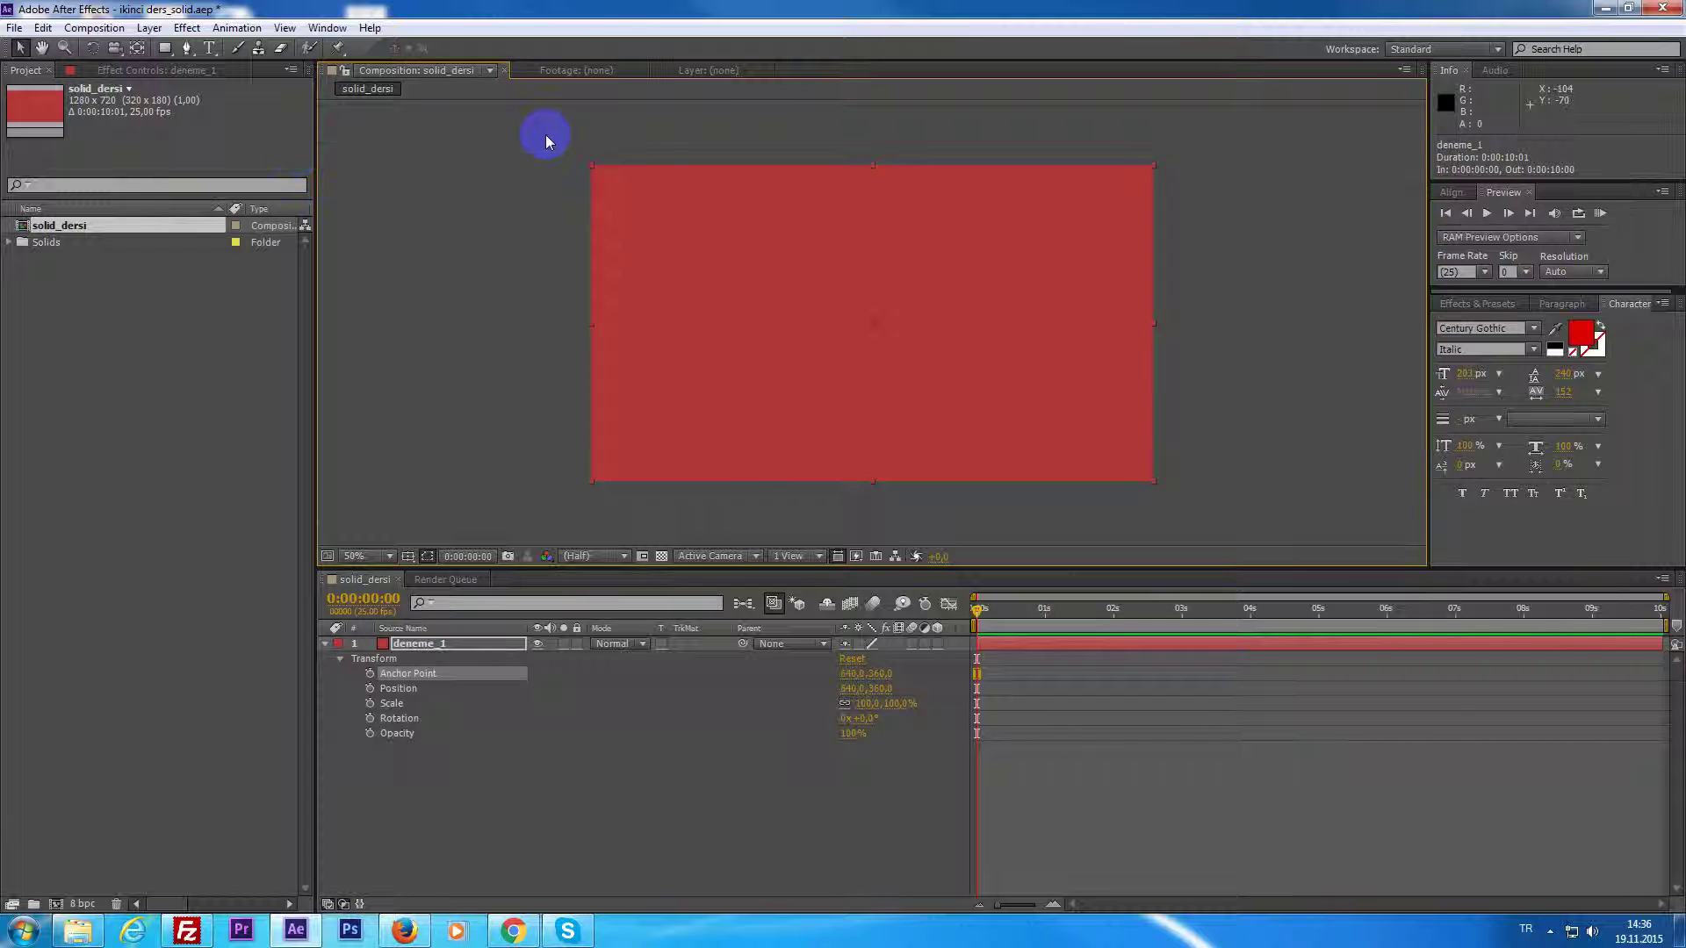
Scrub deneme_1's Anchor Point to slide the solid around, then undo both changes.
mouse_move(853, 674)
left_mouse_down()
mouse_move(1424, 718)
mouse_move(963, 706)
left_mouse_up()
left_click_drag(885, 681, 413, 722)
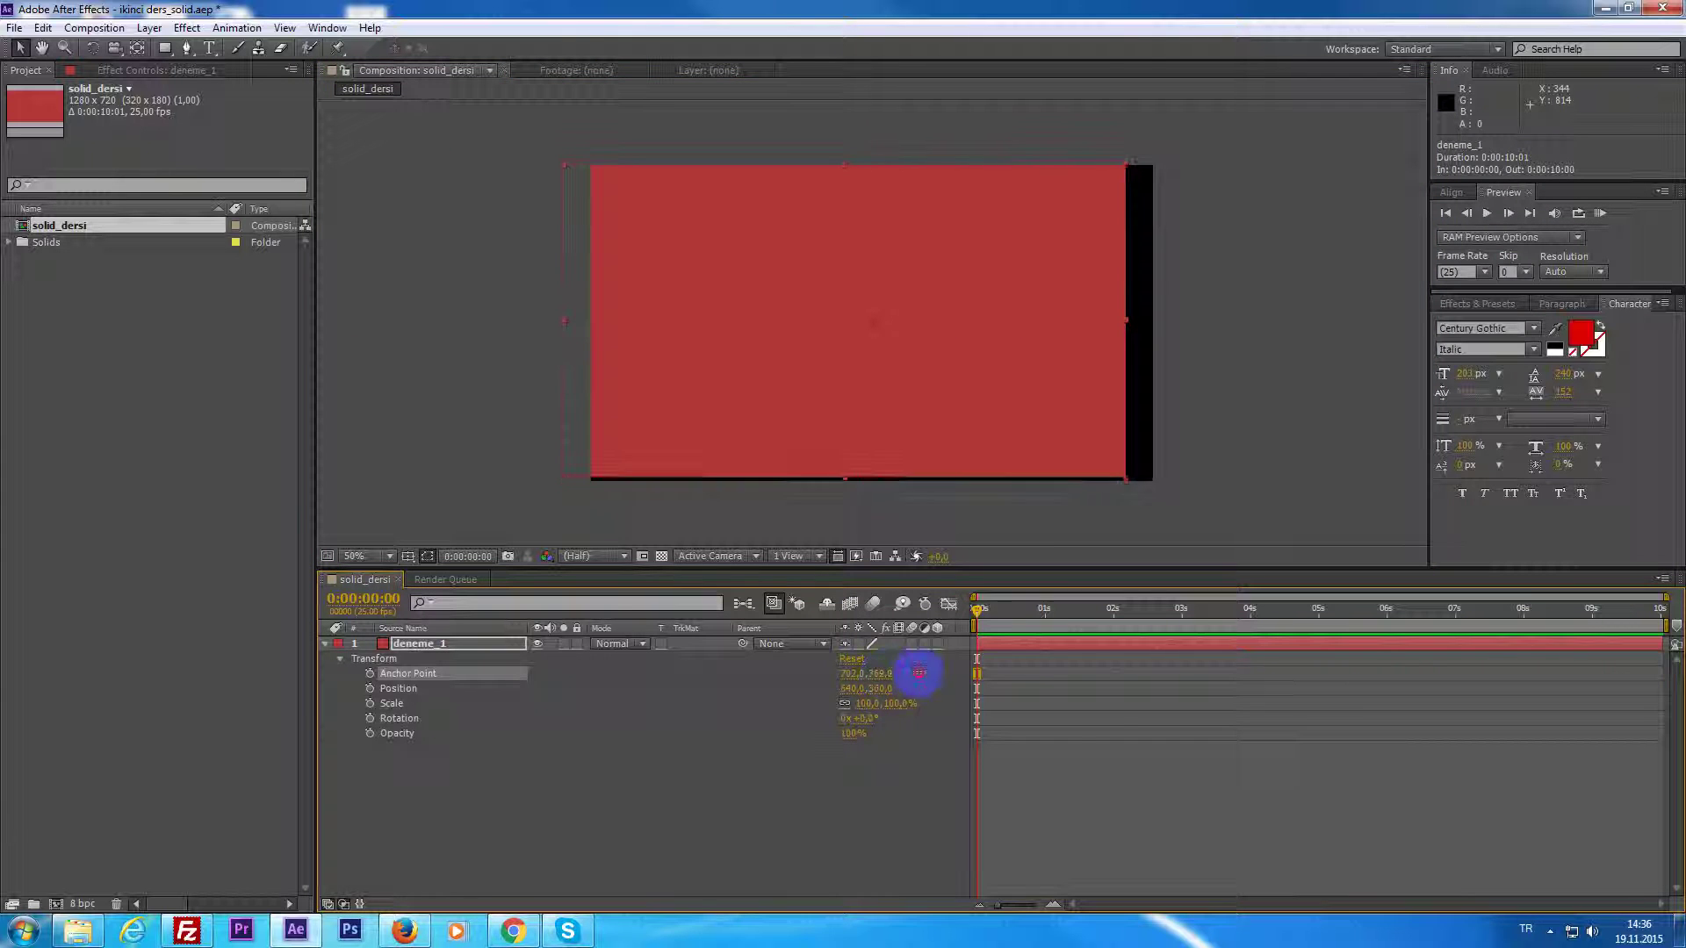
key("ctrl+z")
key("ctrl+z")
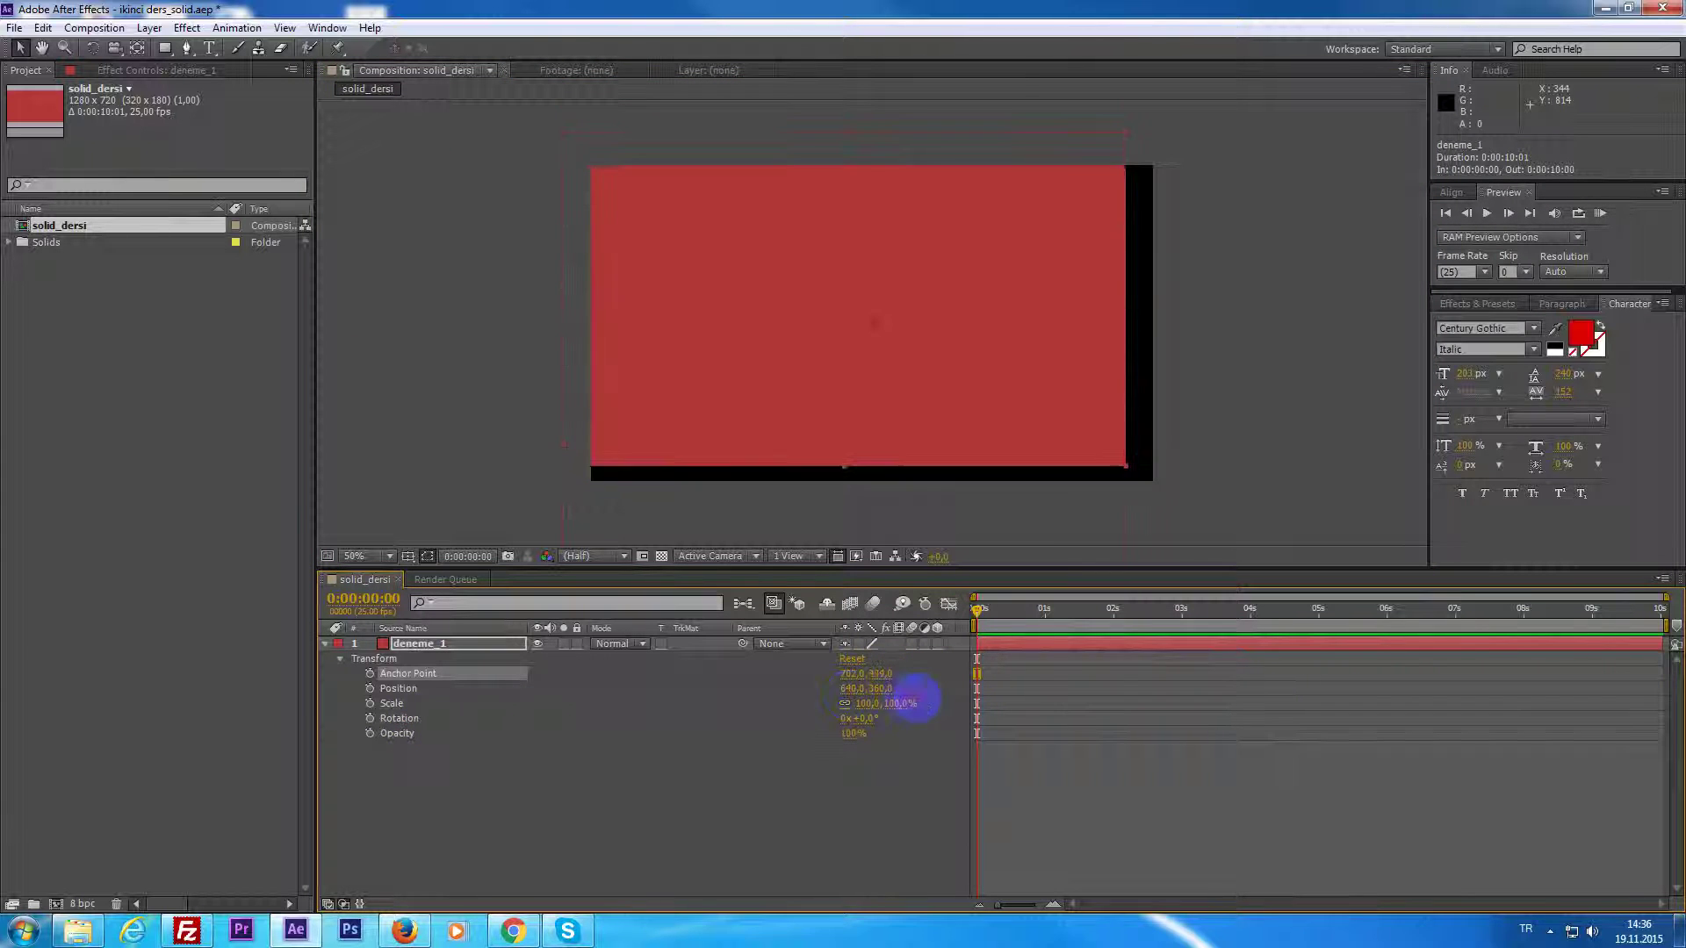
key("ctrl+z")
key("ctrl+z")
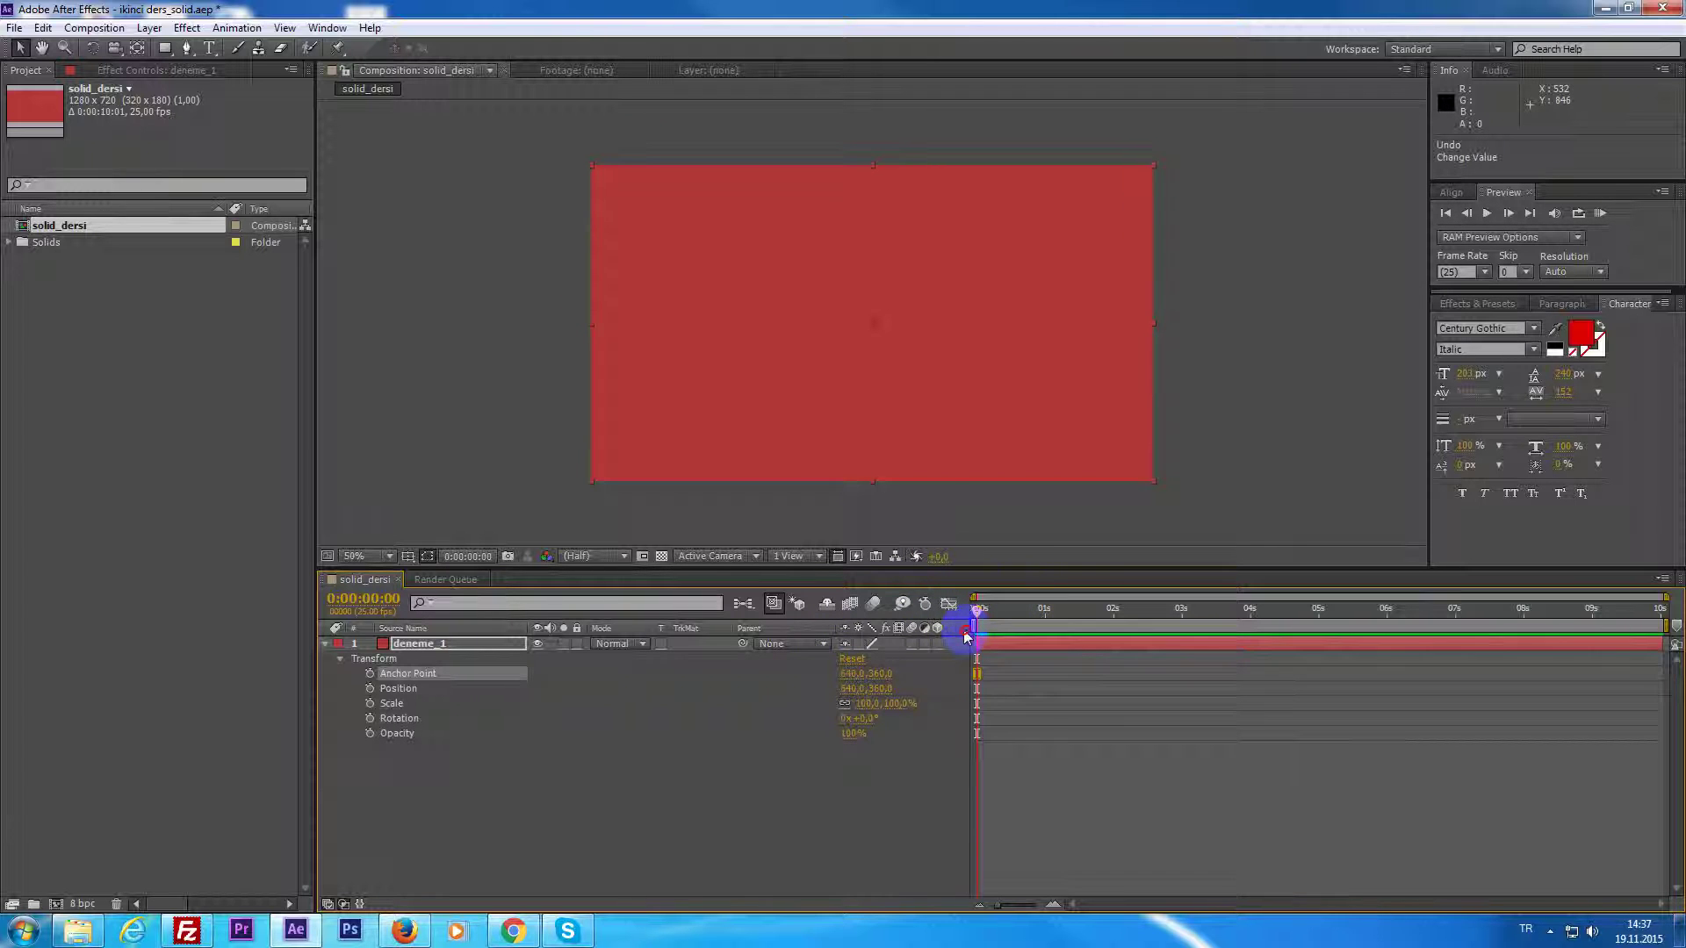
Try moving the solid via Position (X 317, then upward), then undo both moves.
left_click(400, 690)
left_click_drag(848, 690, 663, 751)
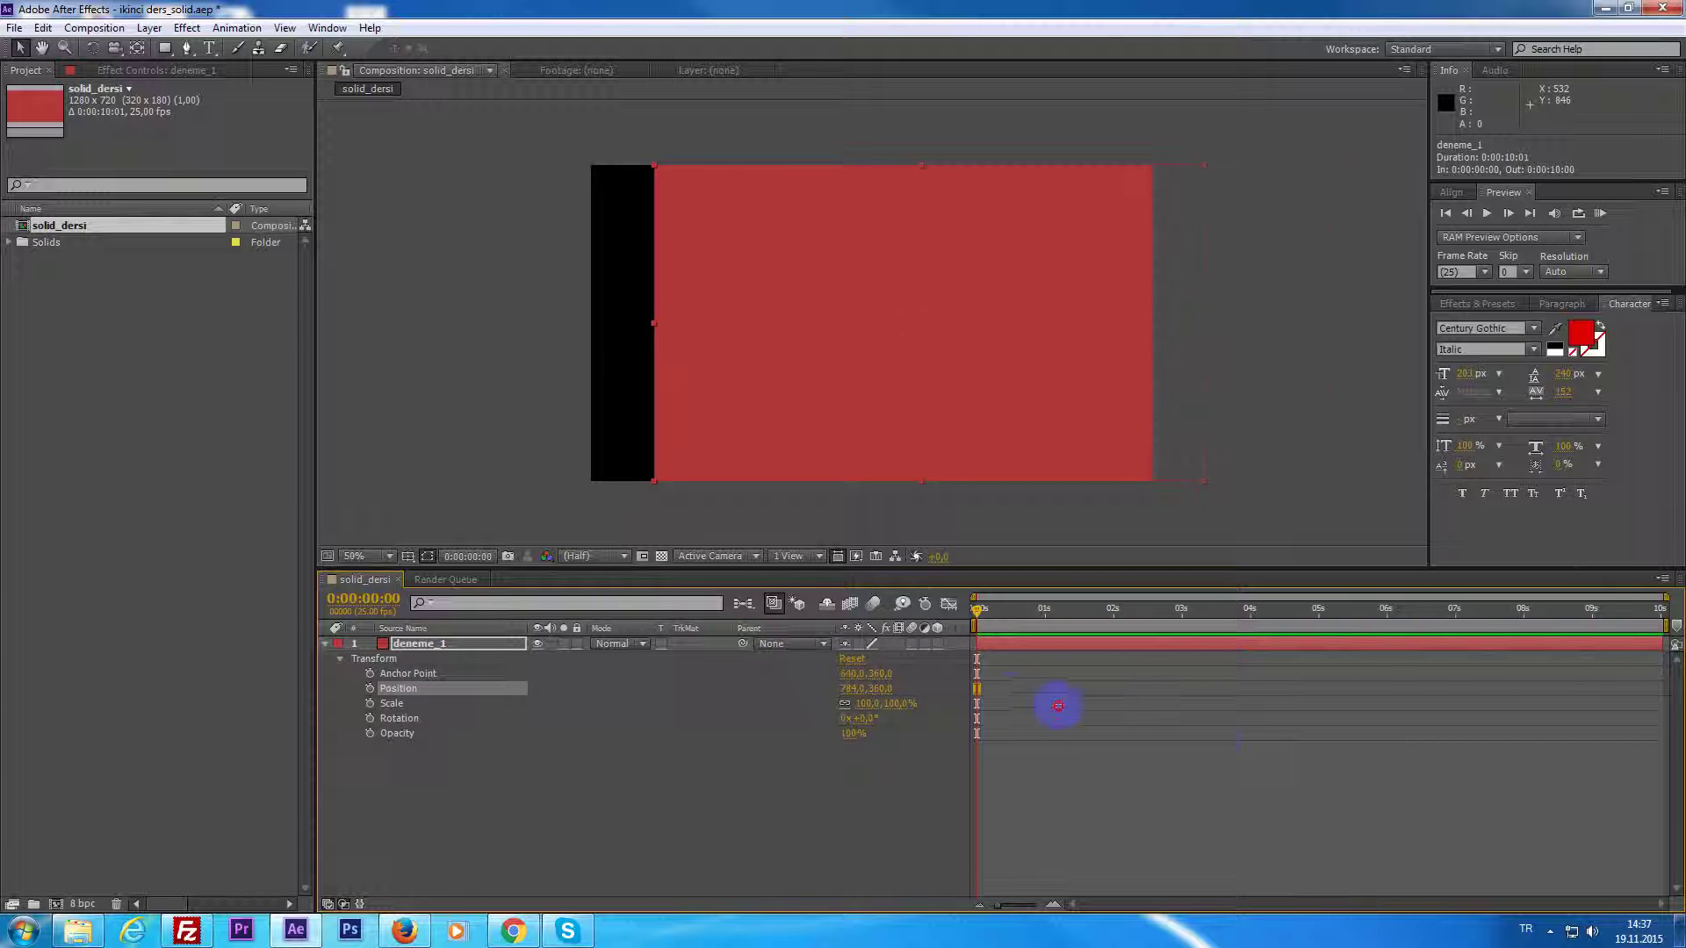
left_click_drag(866, 688, 540, 672)
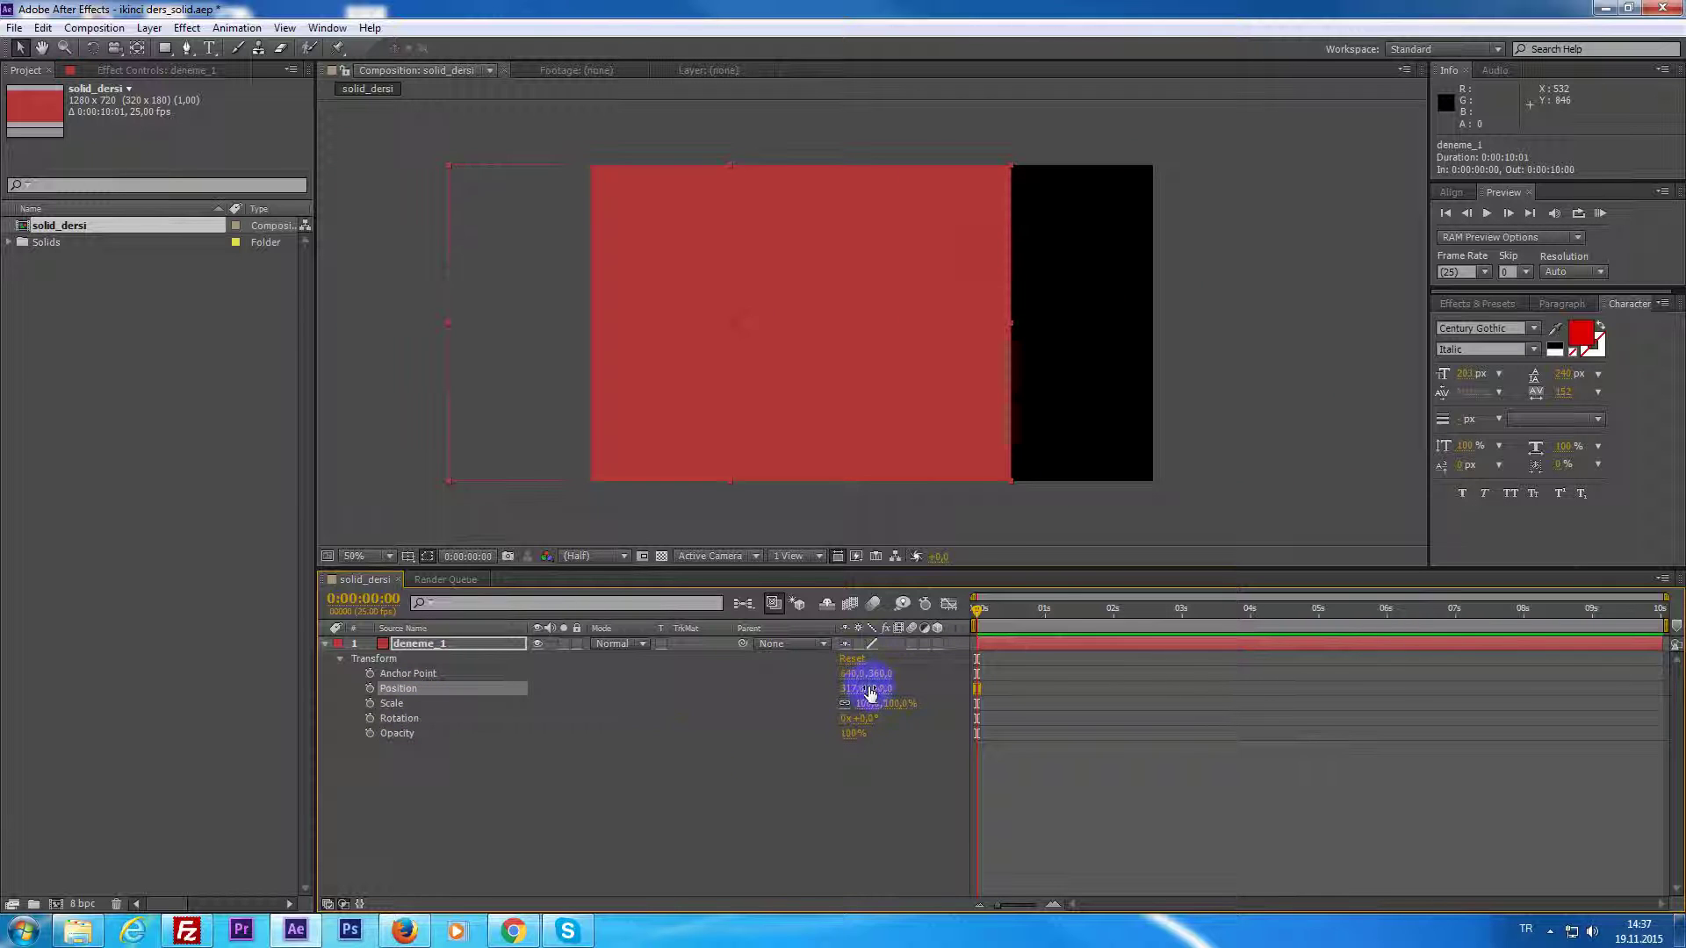
key("ctrl+z")
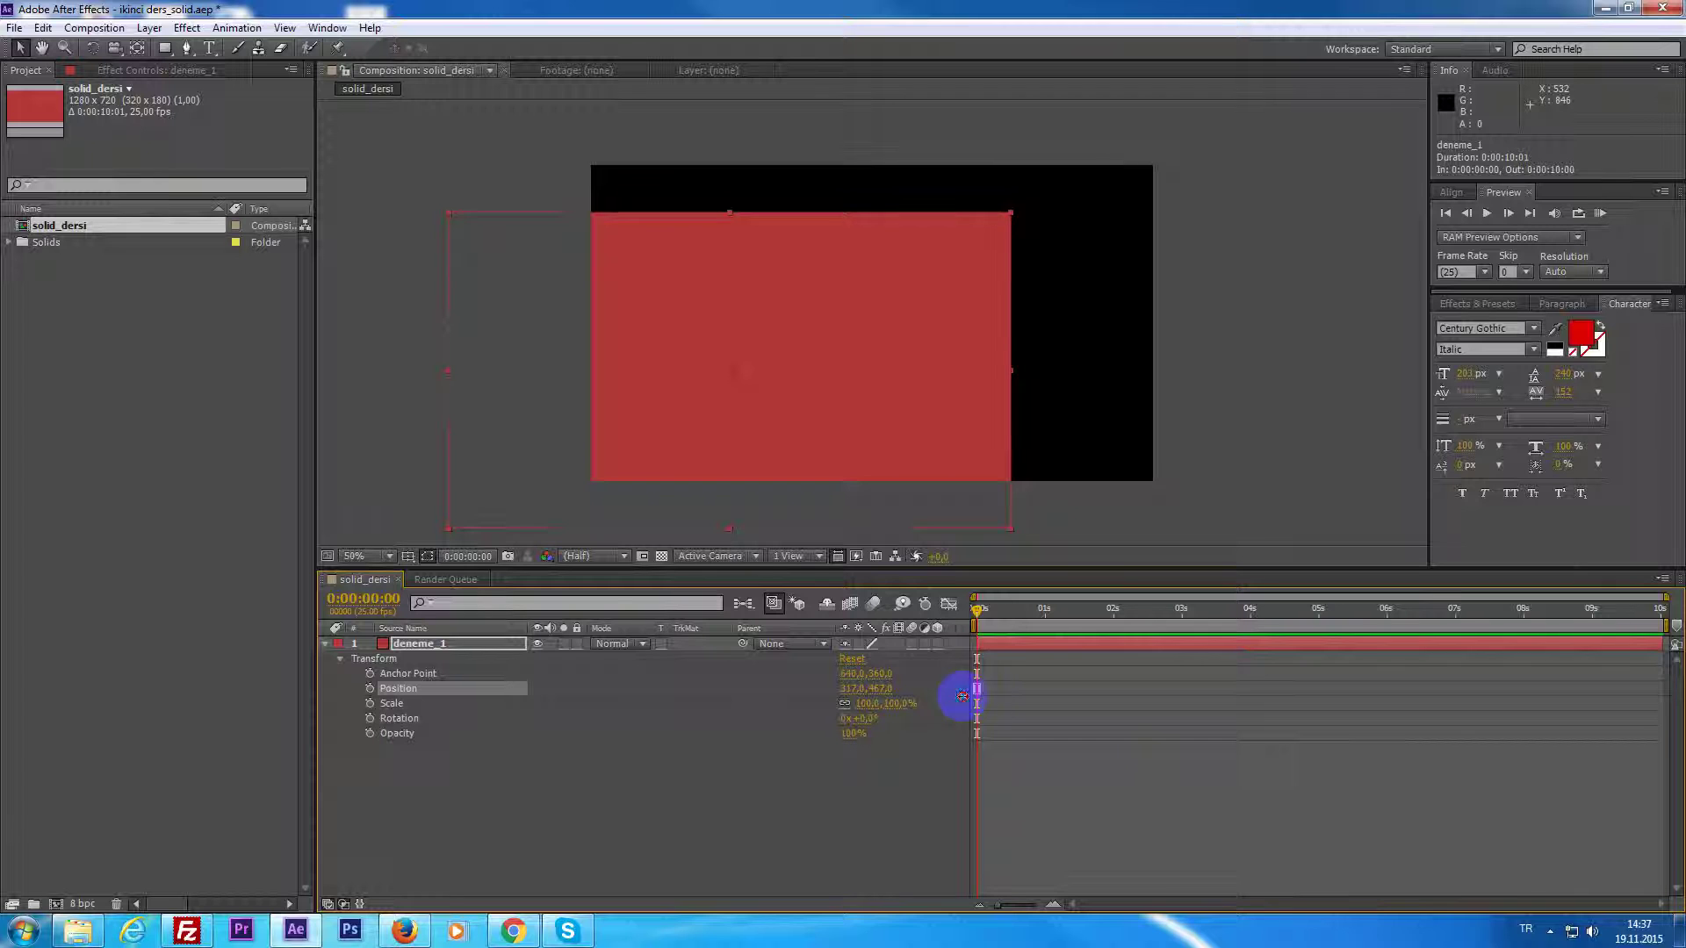
key("ctrl+z")
key("ctrl+z")
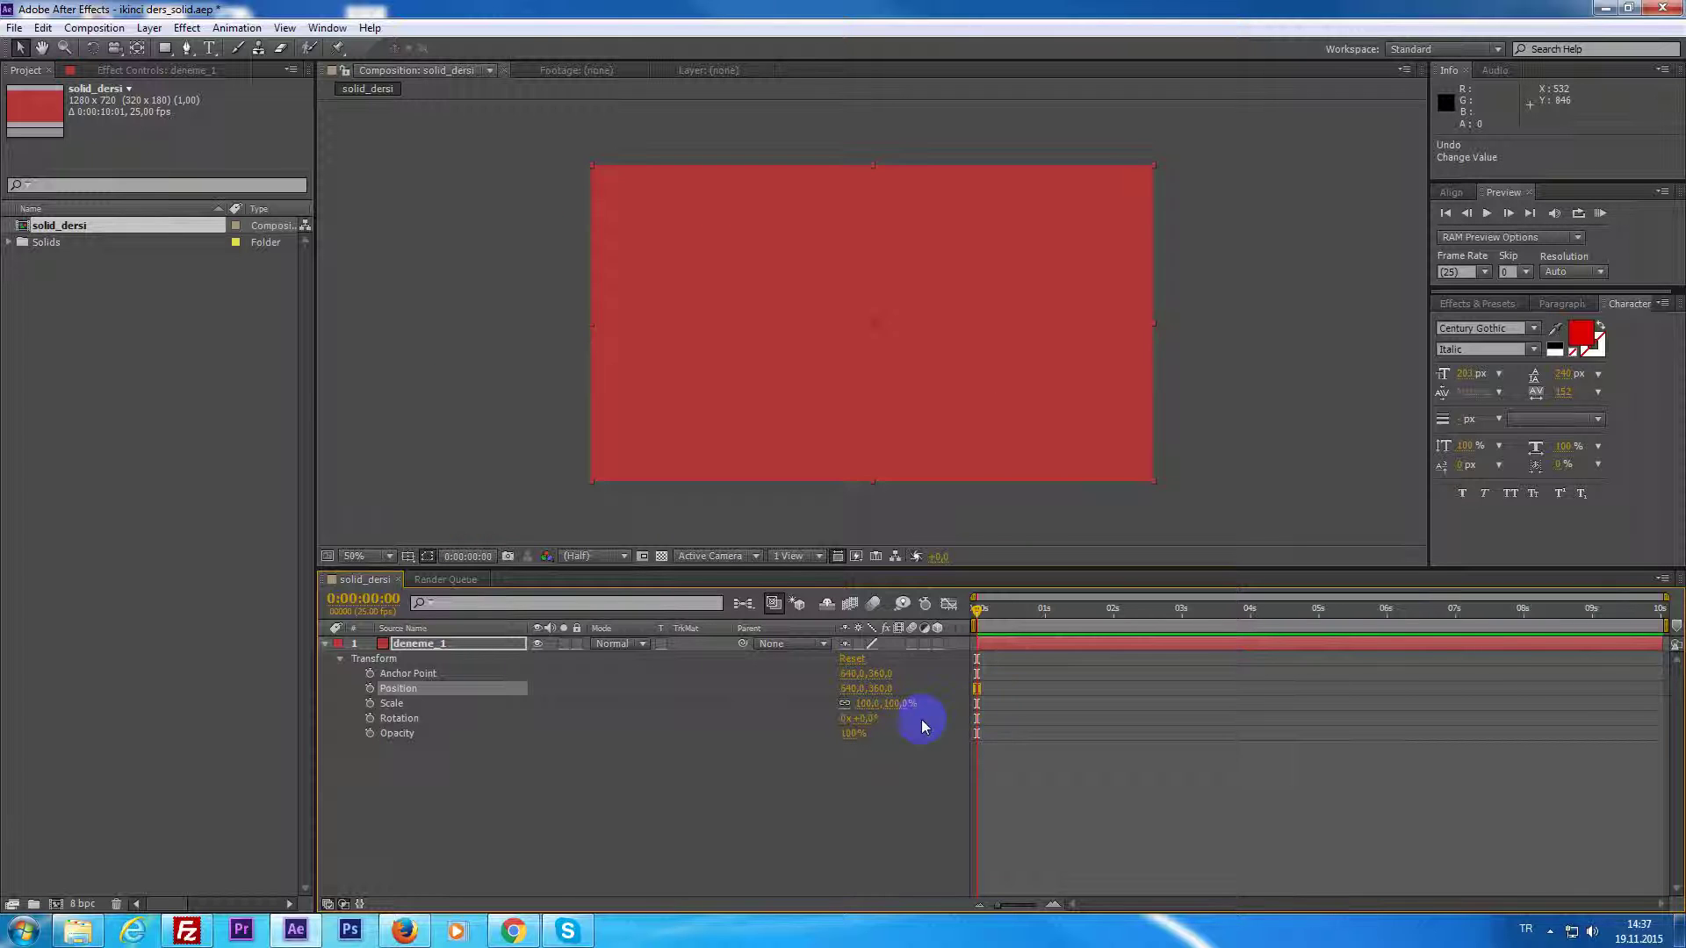
left_click(836, 762)
Scrub Scale up to 333% and back near 99%, then restore it to 100%.
left_click(391, 704)
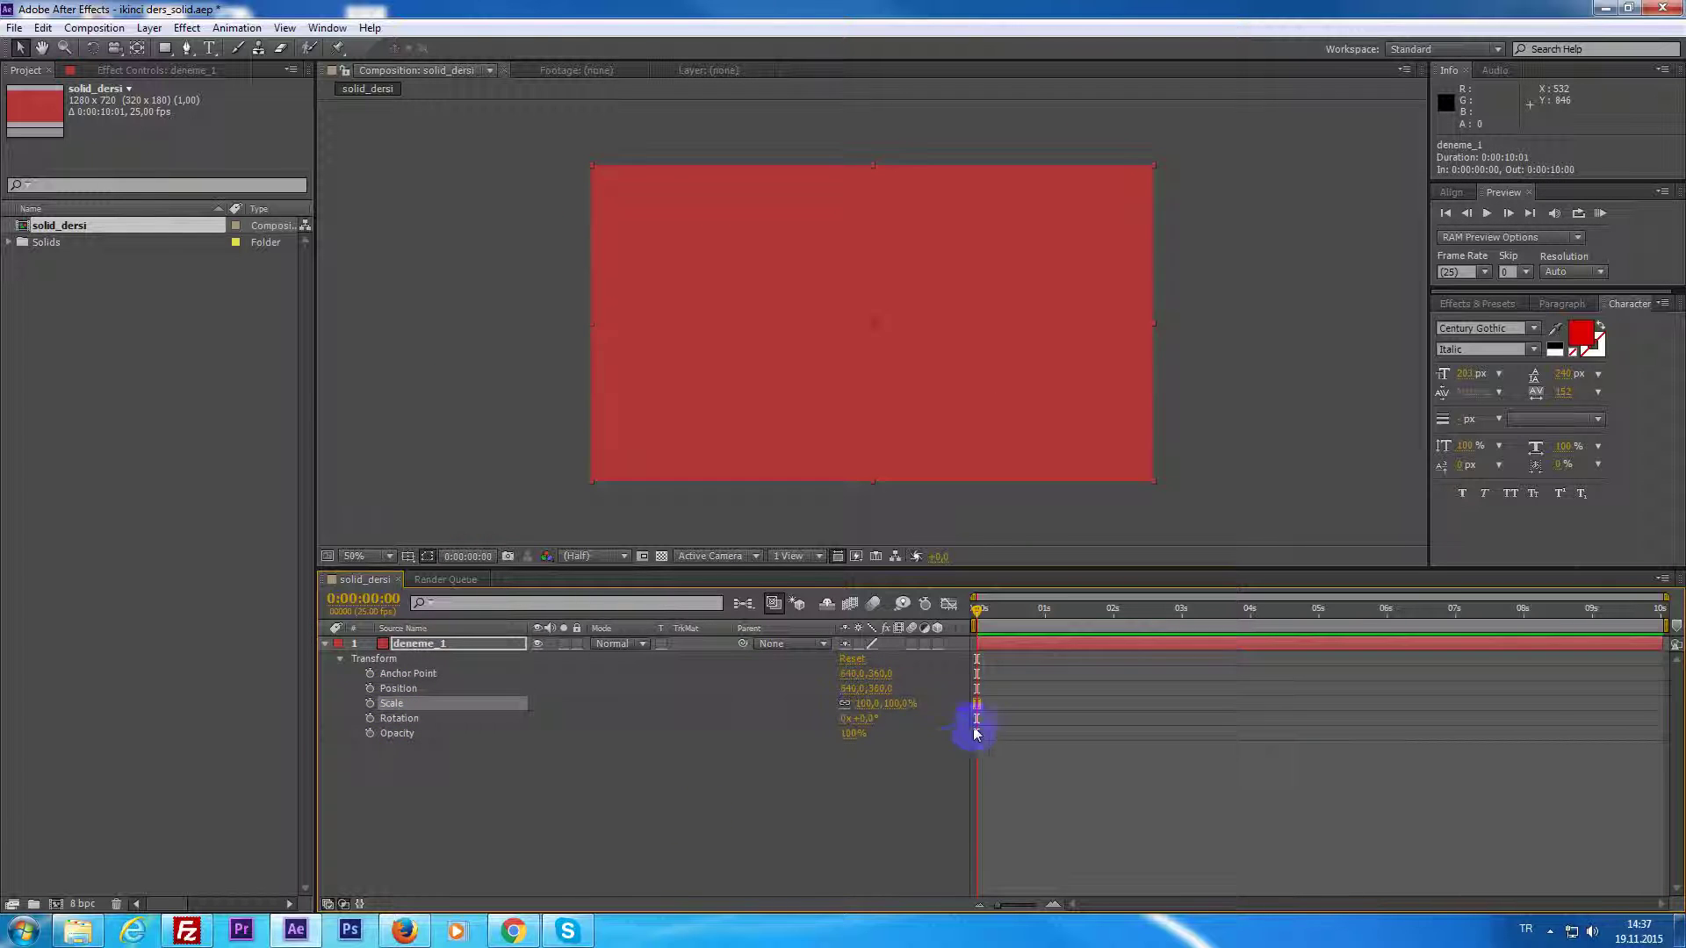
left_click_drag(861, 711, 1088, 726)
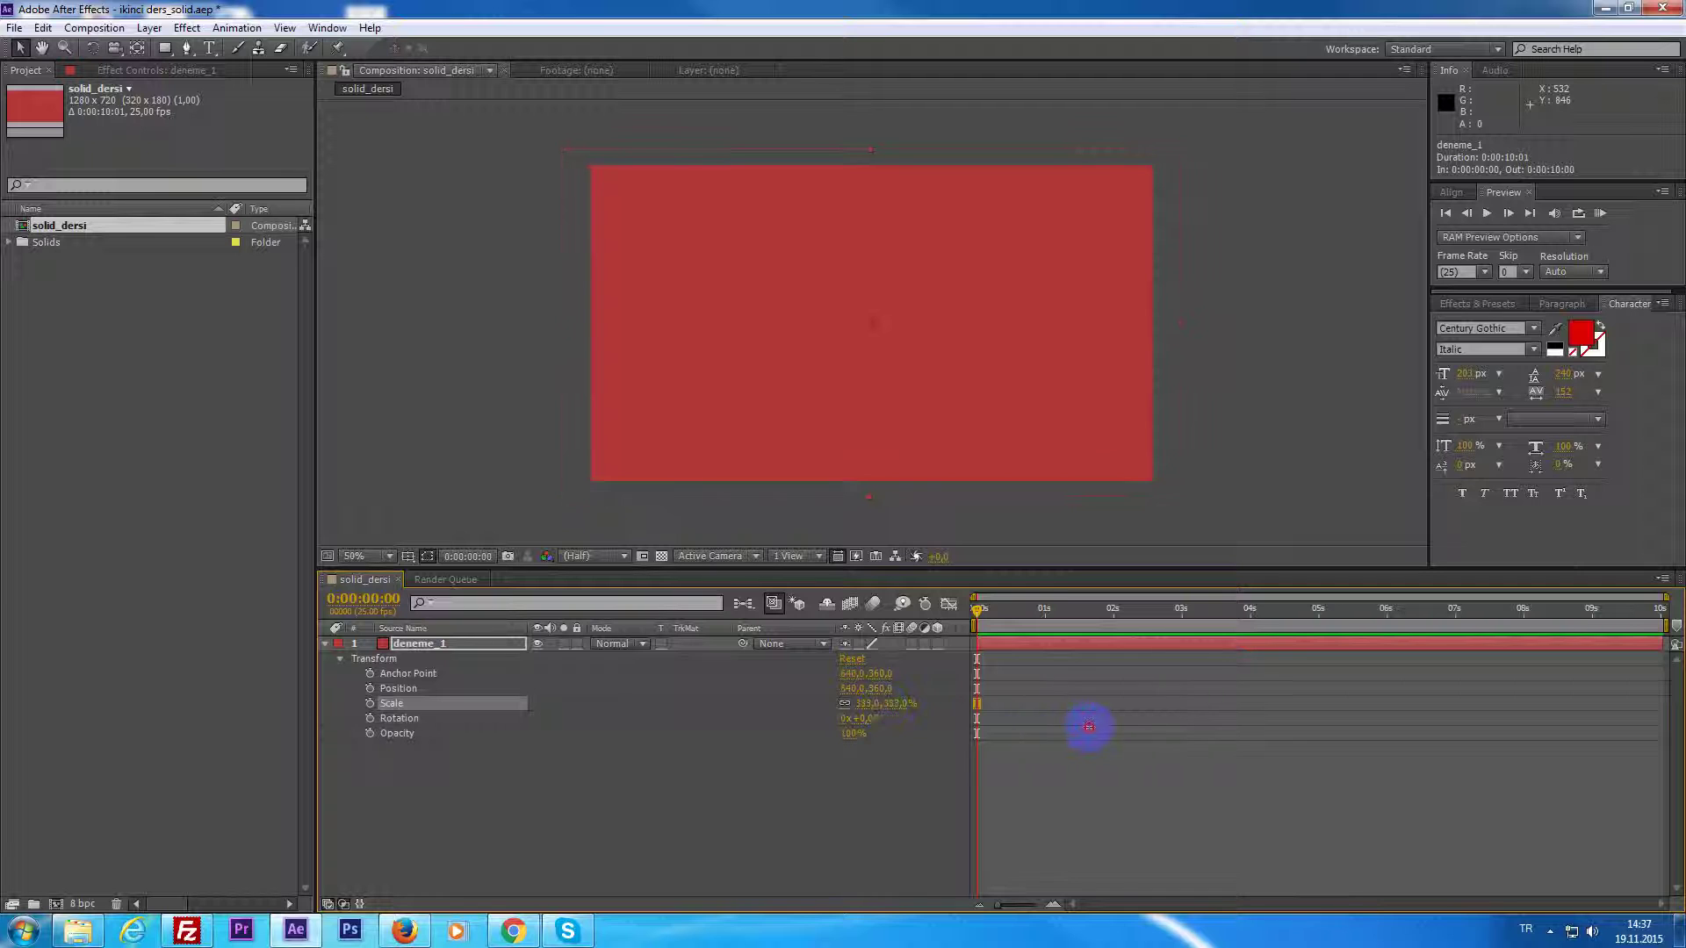
mouse_move(979, 725)
left_mouse_down()
mouse_move(847, 722)
mouse_move(875, 727)
left_mouse_up()
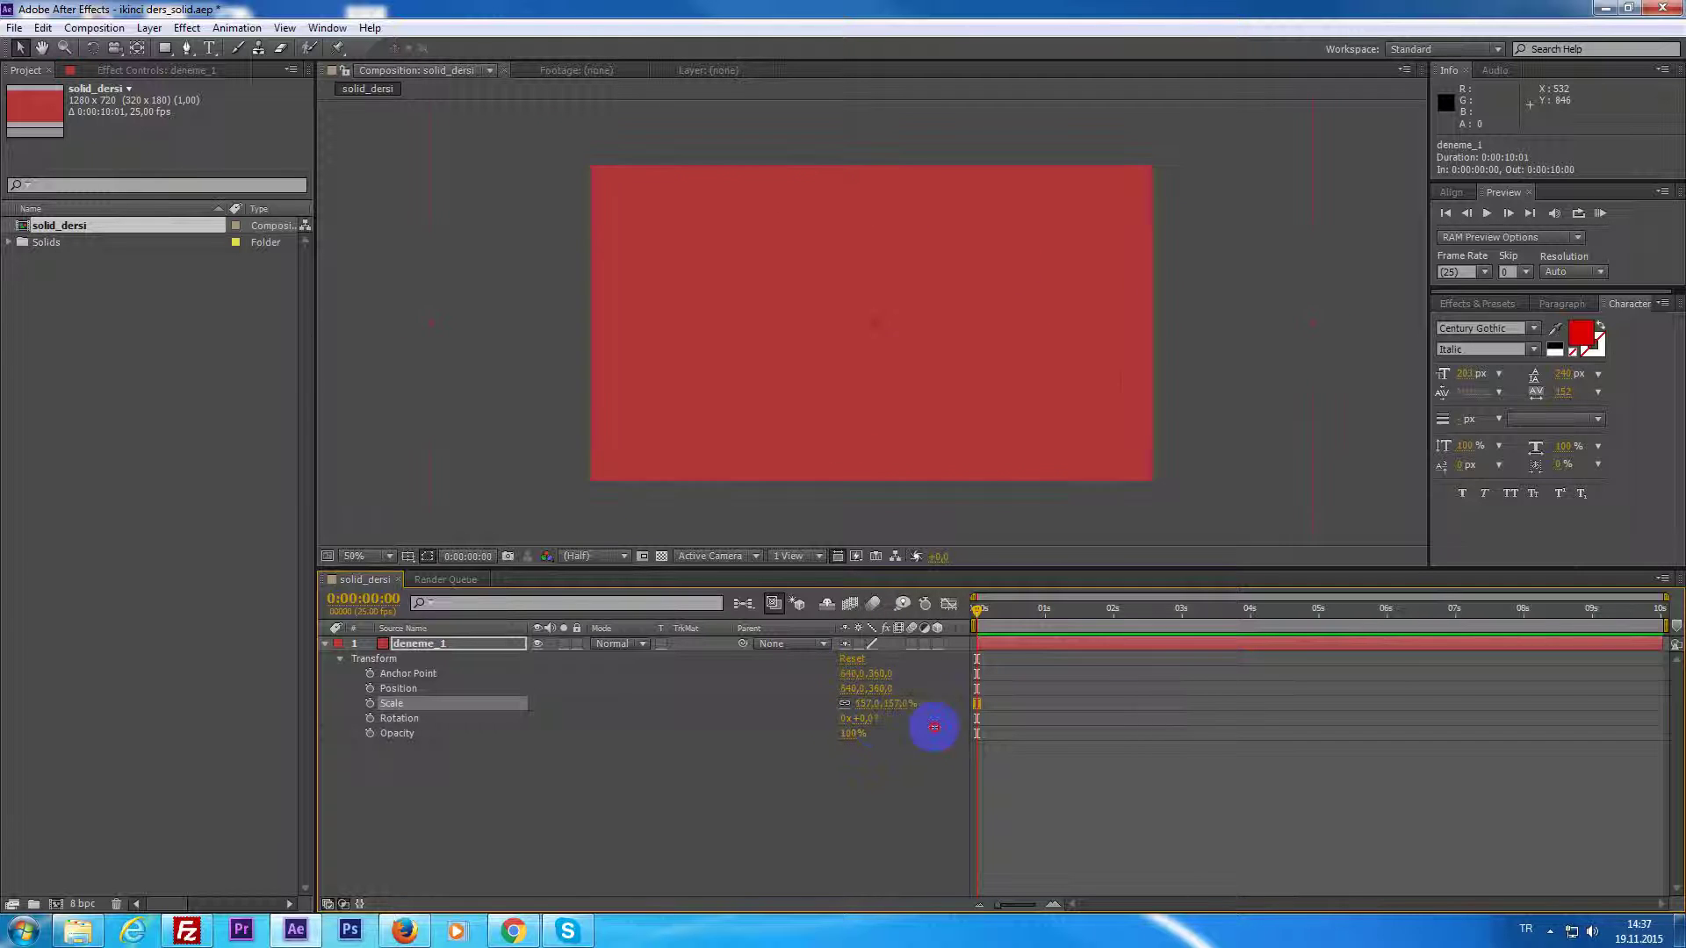
key("ctrl+z")
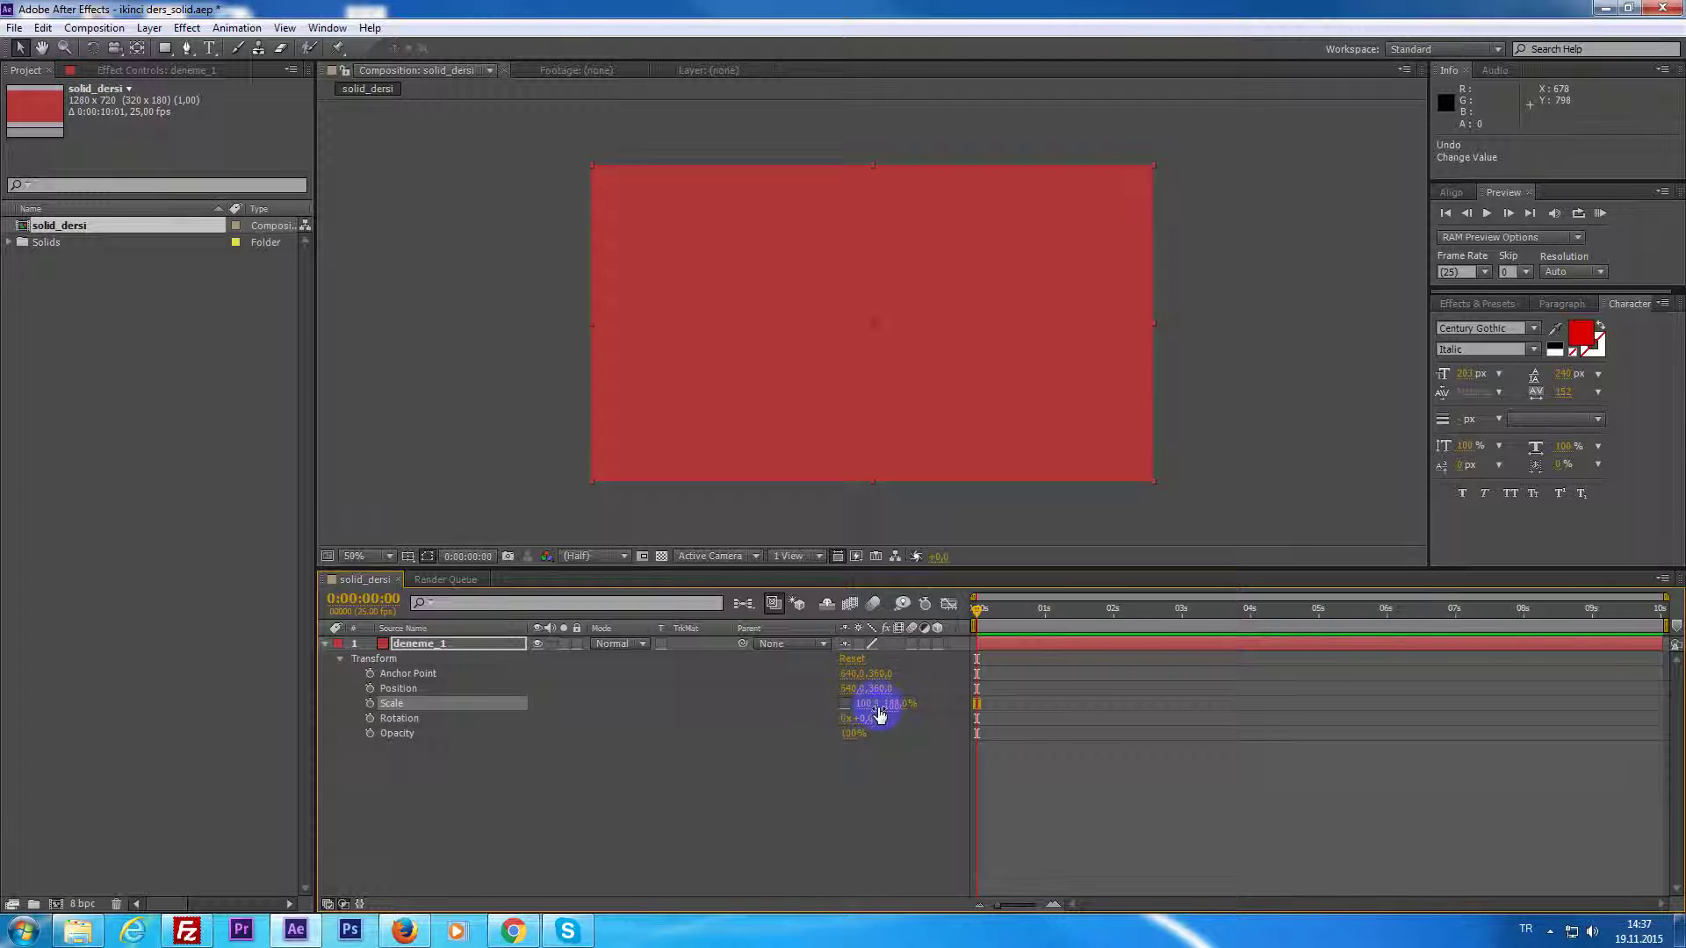
Test separate width and height scale changes, undo to 100,0%, and link Scale's proportions.
mouse_move(867, 703)
left_mouse_down()
mouse_move(817, 711)
mouse_move(930, 705)
left_mouse_up()
key("ctrl+z")
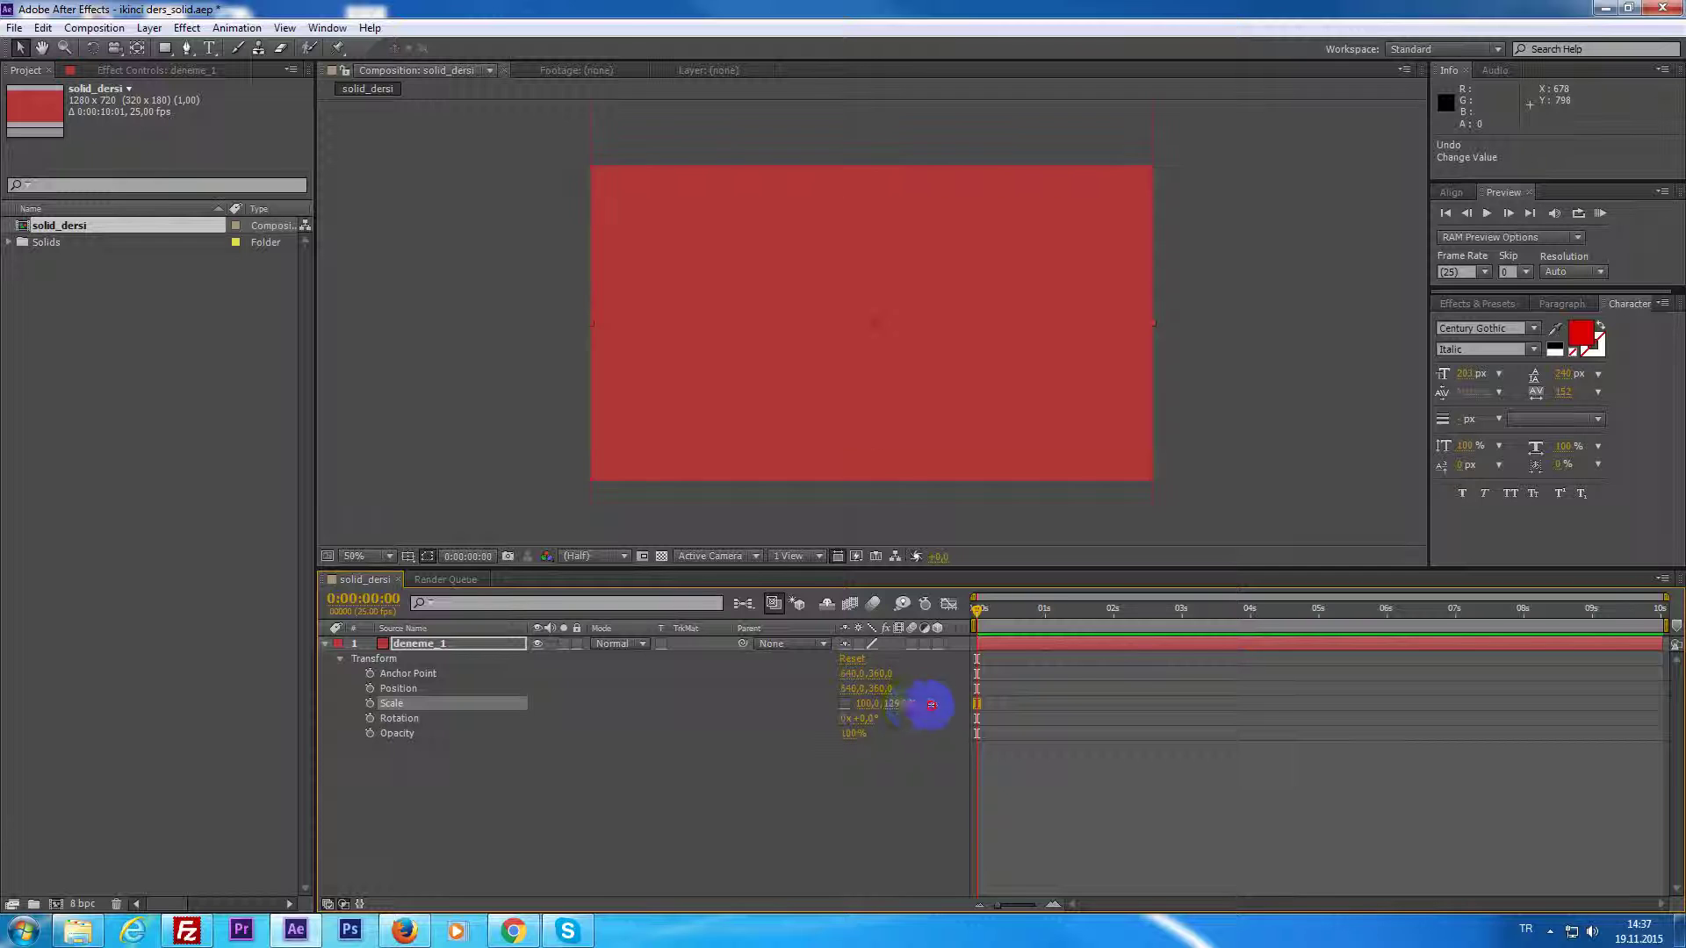
left_click_drag(931, 705, 903, 705)
key("ctrl+z")
left_click(844, 704)
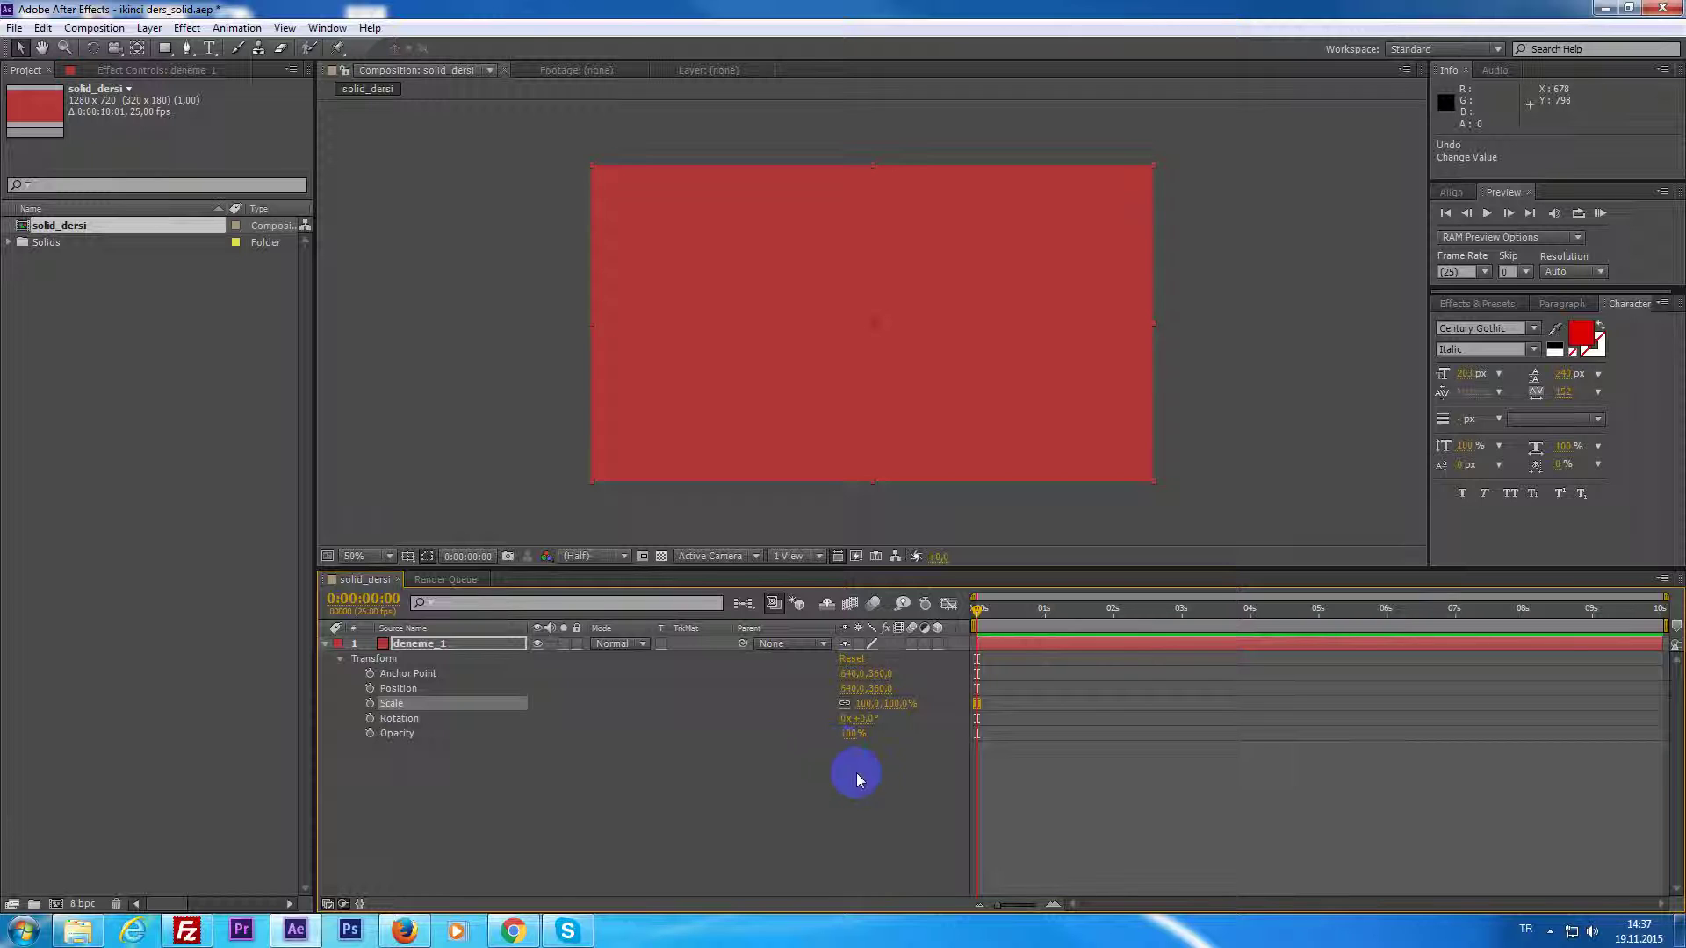
left_click(410, 720)
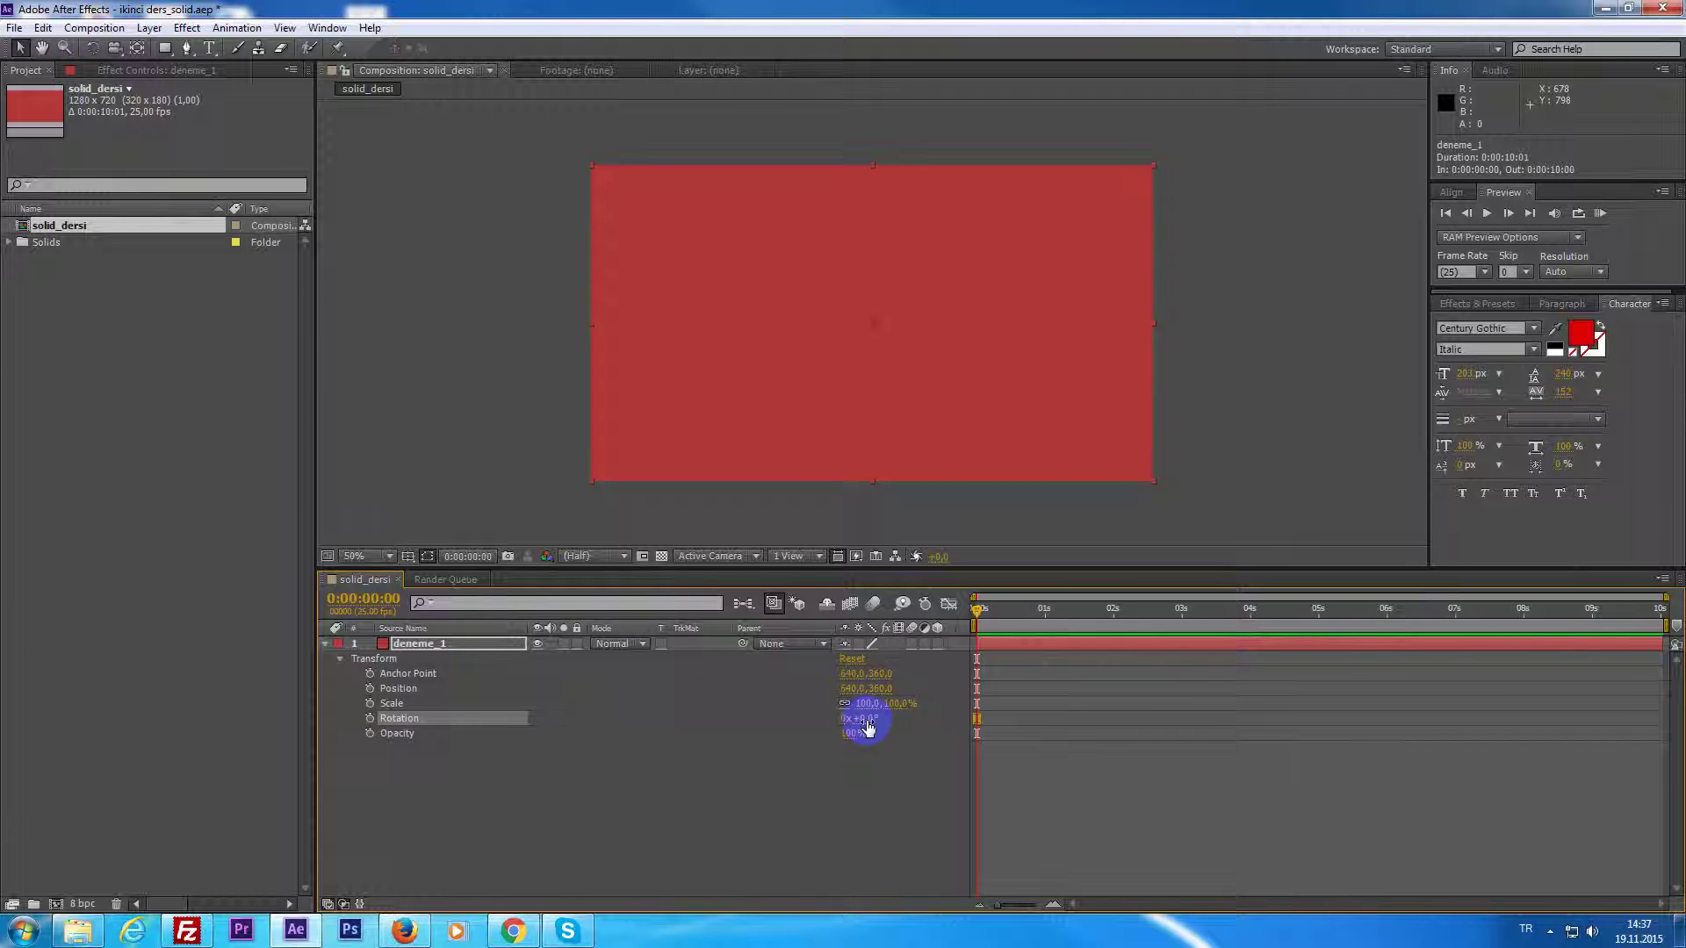
Undo a trial rotation back to 0°, then lower deneme_1's Opacity to 27%.
mouse_move(875, 720)
left_mouse_down()
mouse_move(839, 740)
mouse_move(862, 744)
left_mouse_up()
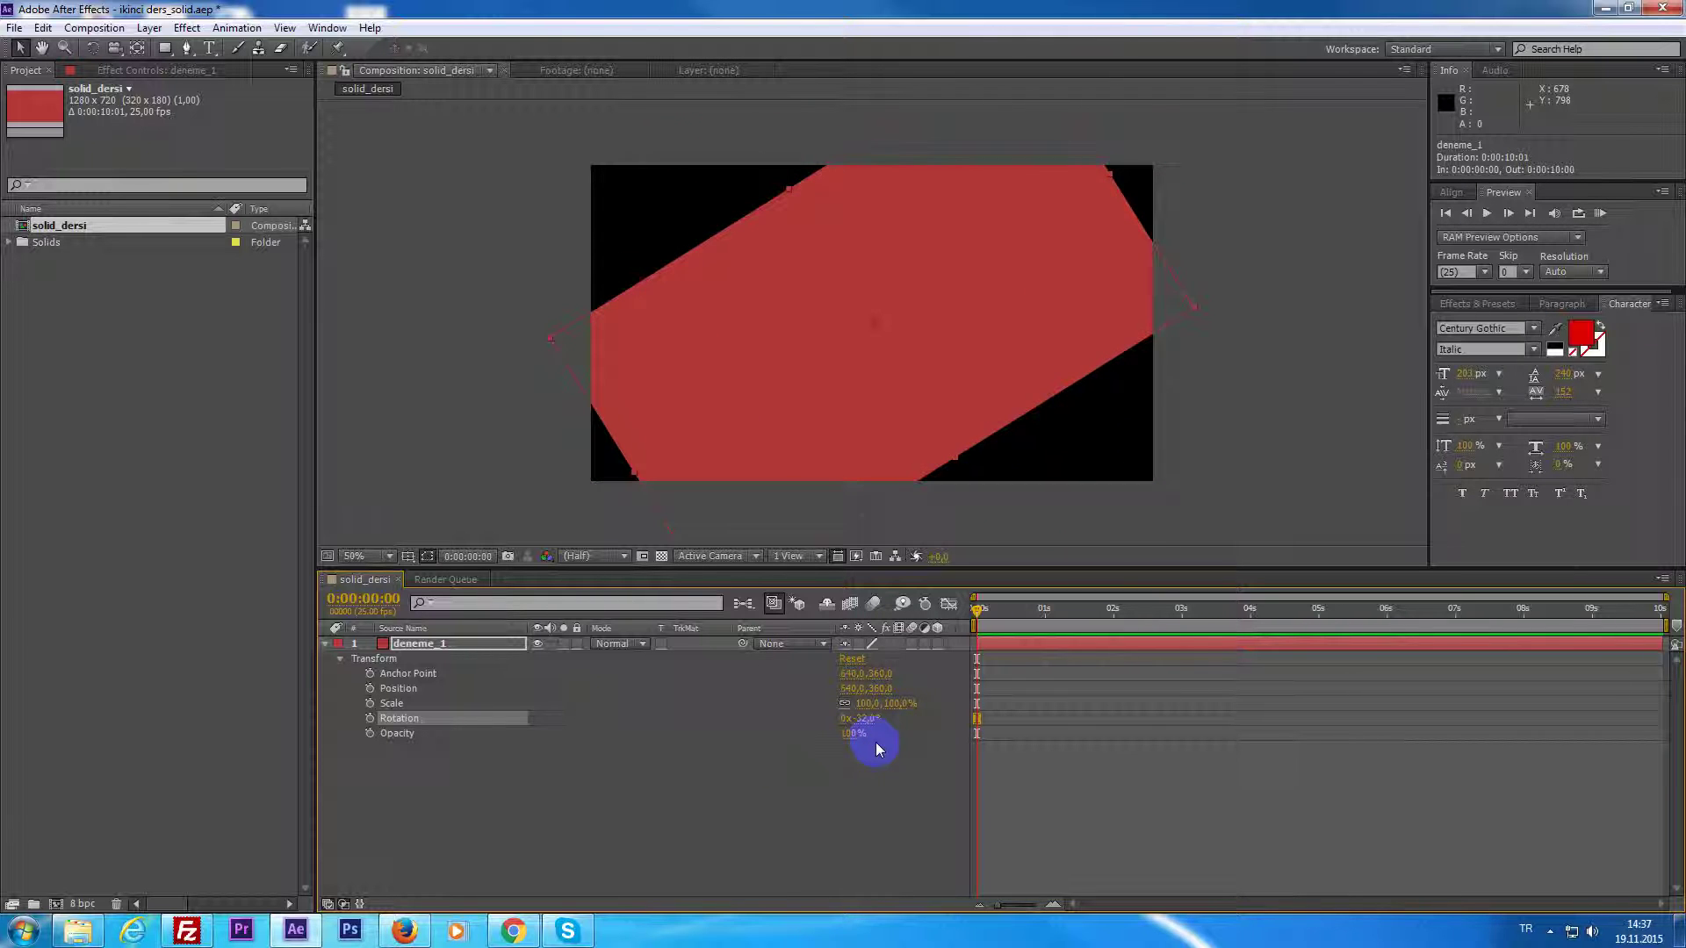
key("ctrl+z")
left_click(851, 733)
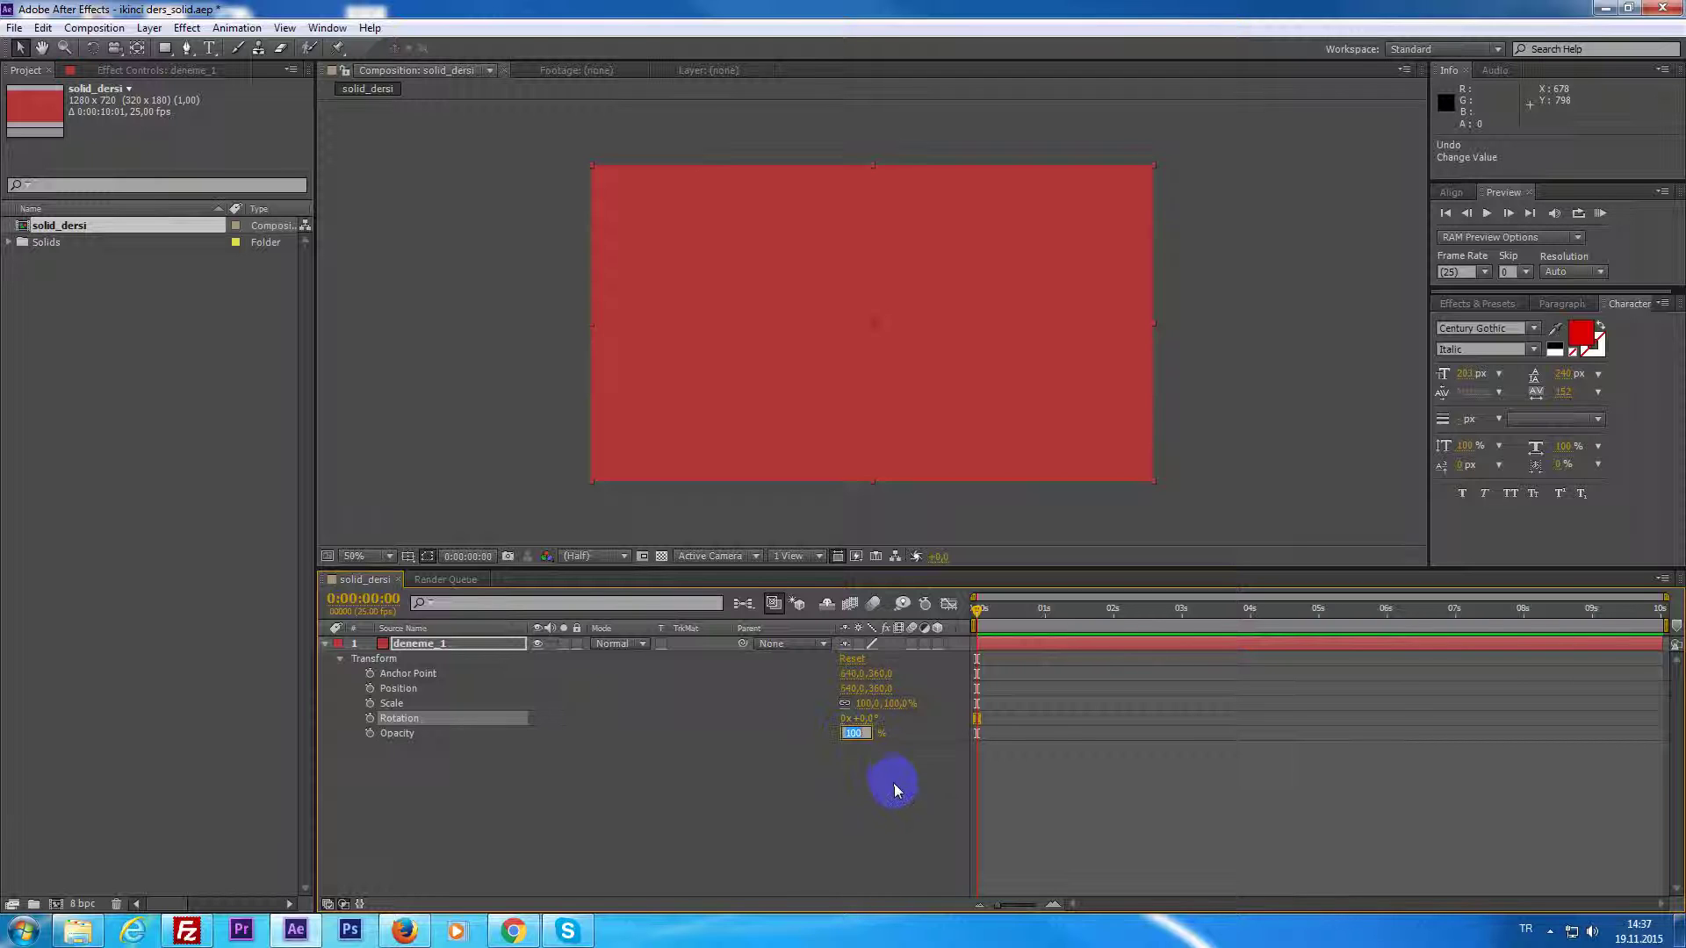
left_click(896, 790)
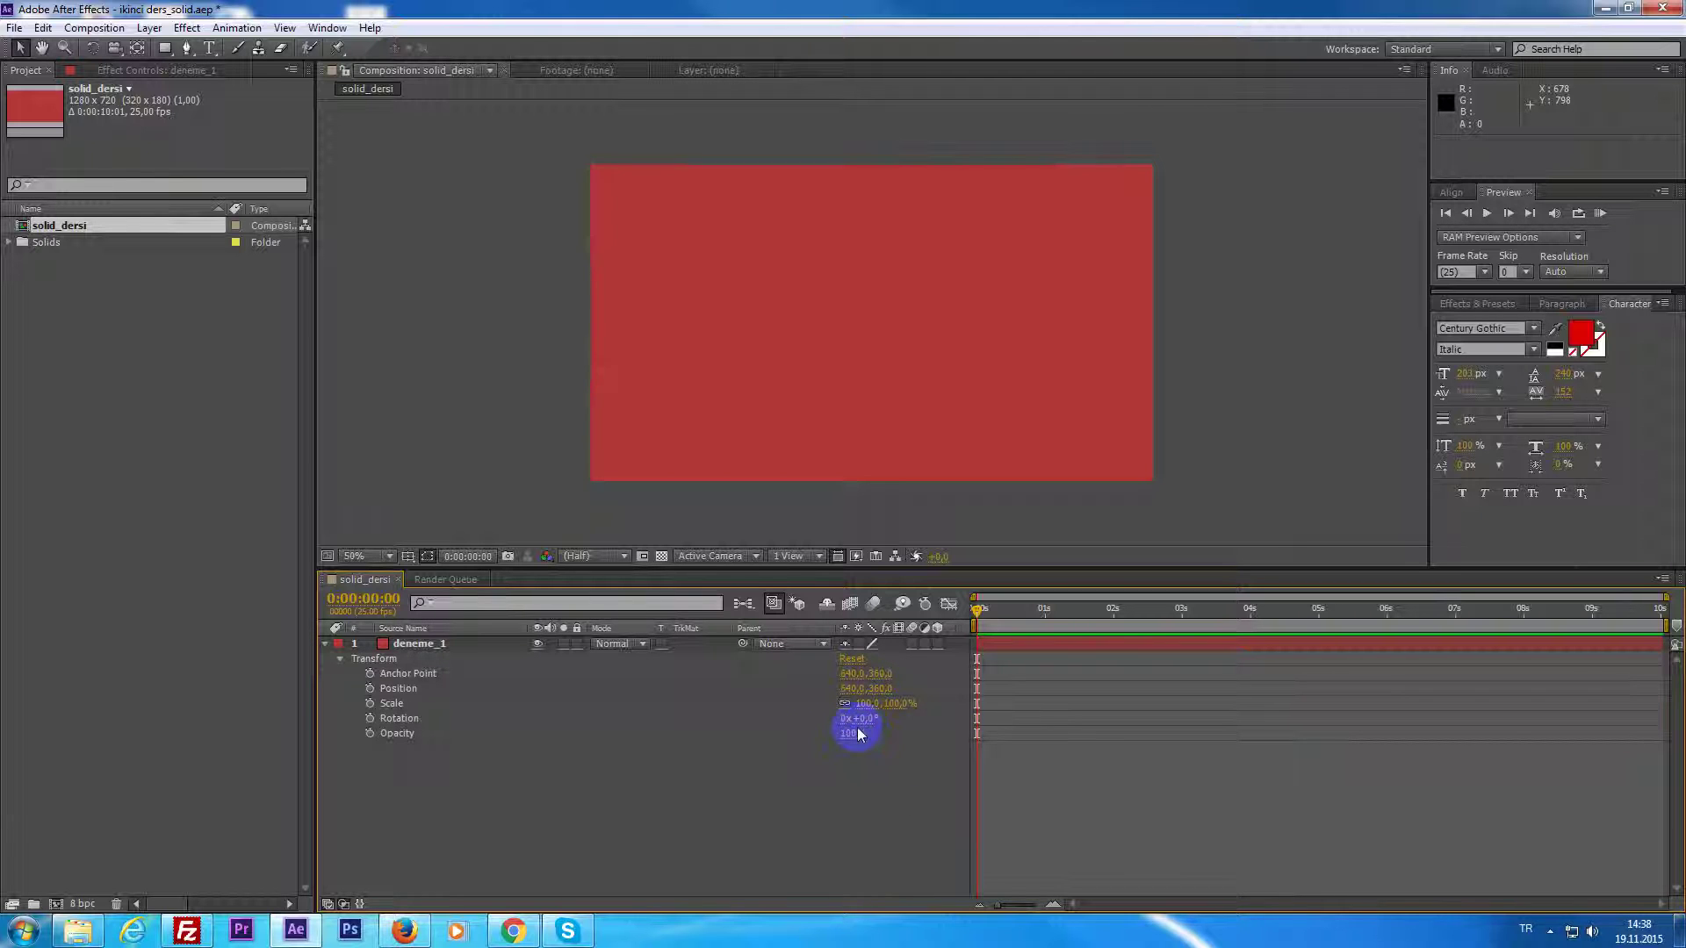
left_click_drag(866, 734, 801, 744)
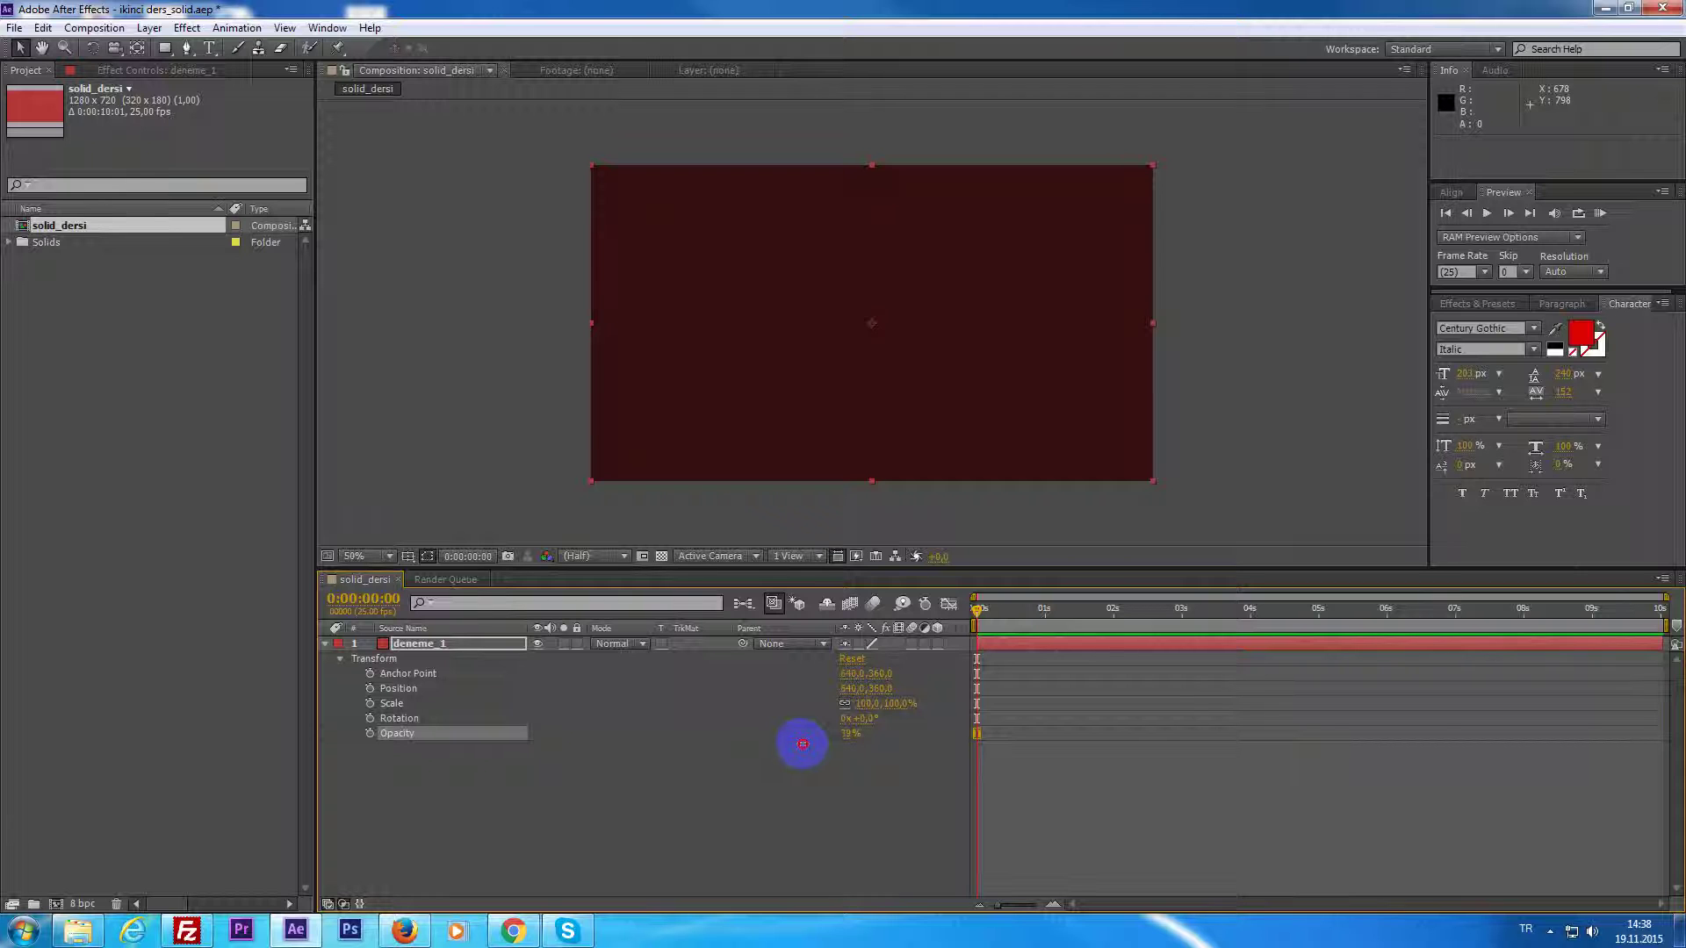
left_click(1109, 724)
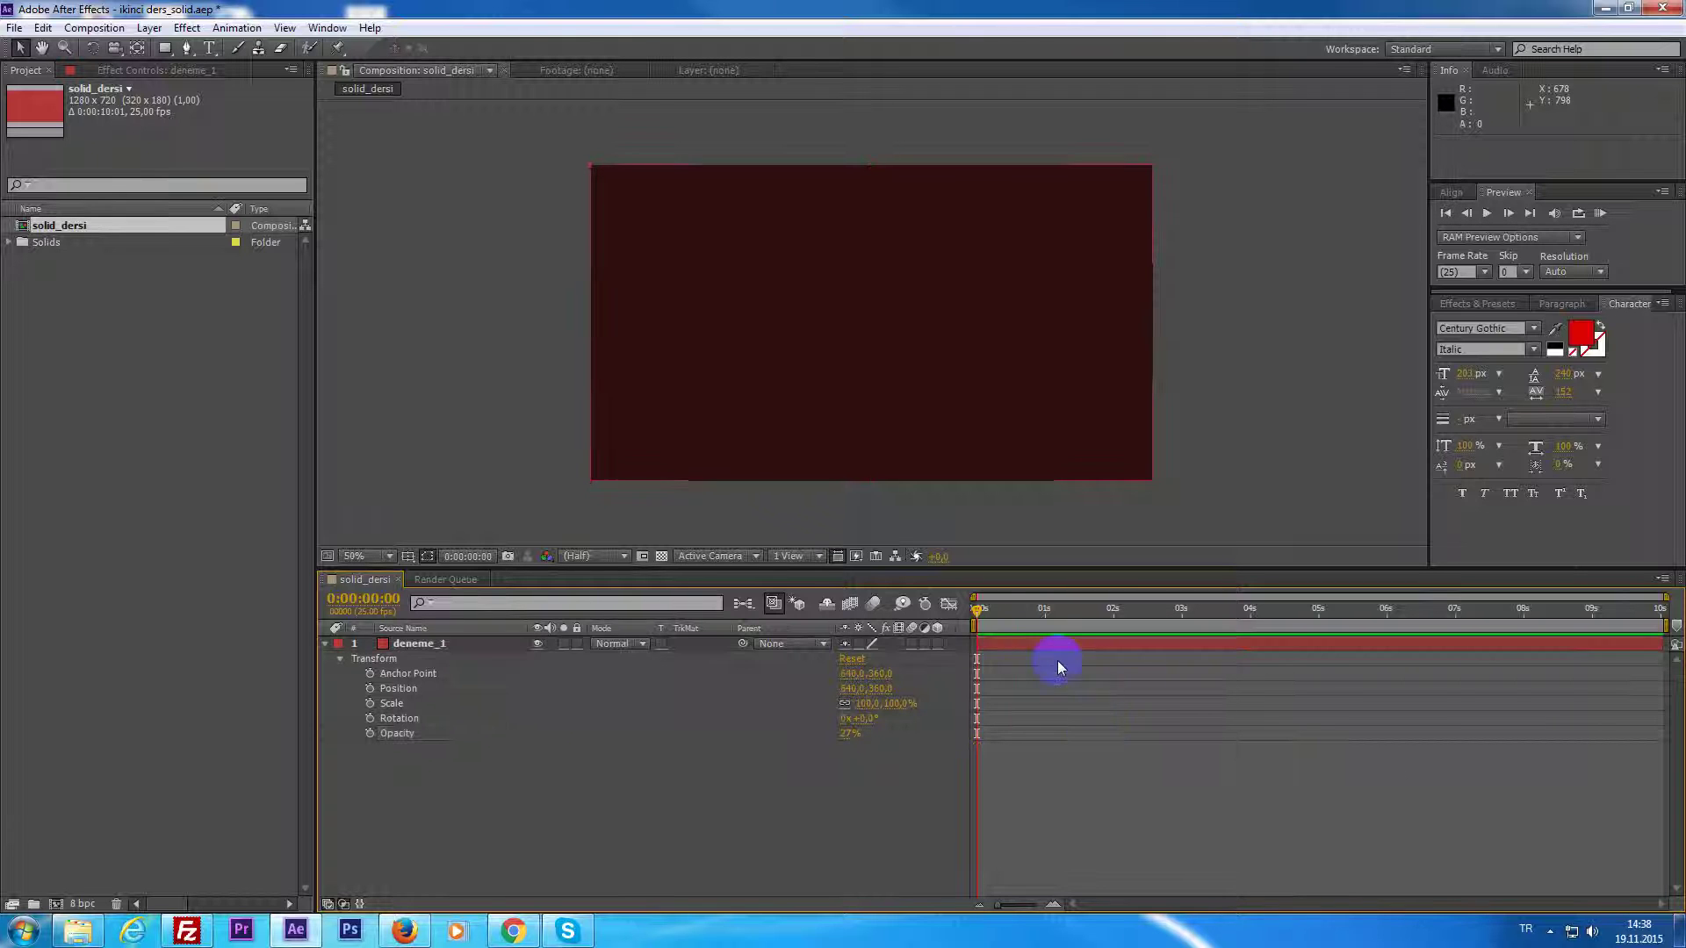
Import '2016 countdown_with_fireworks_1.mov' from ARSIV (I:) > 2015_Eylülden itibaren > EKIM > 2016_new_series_1.
double_click(58, 420)
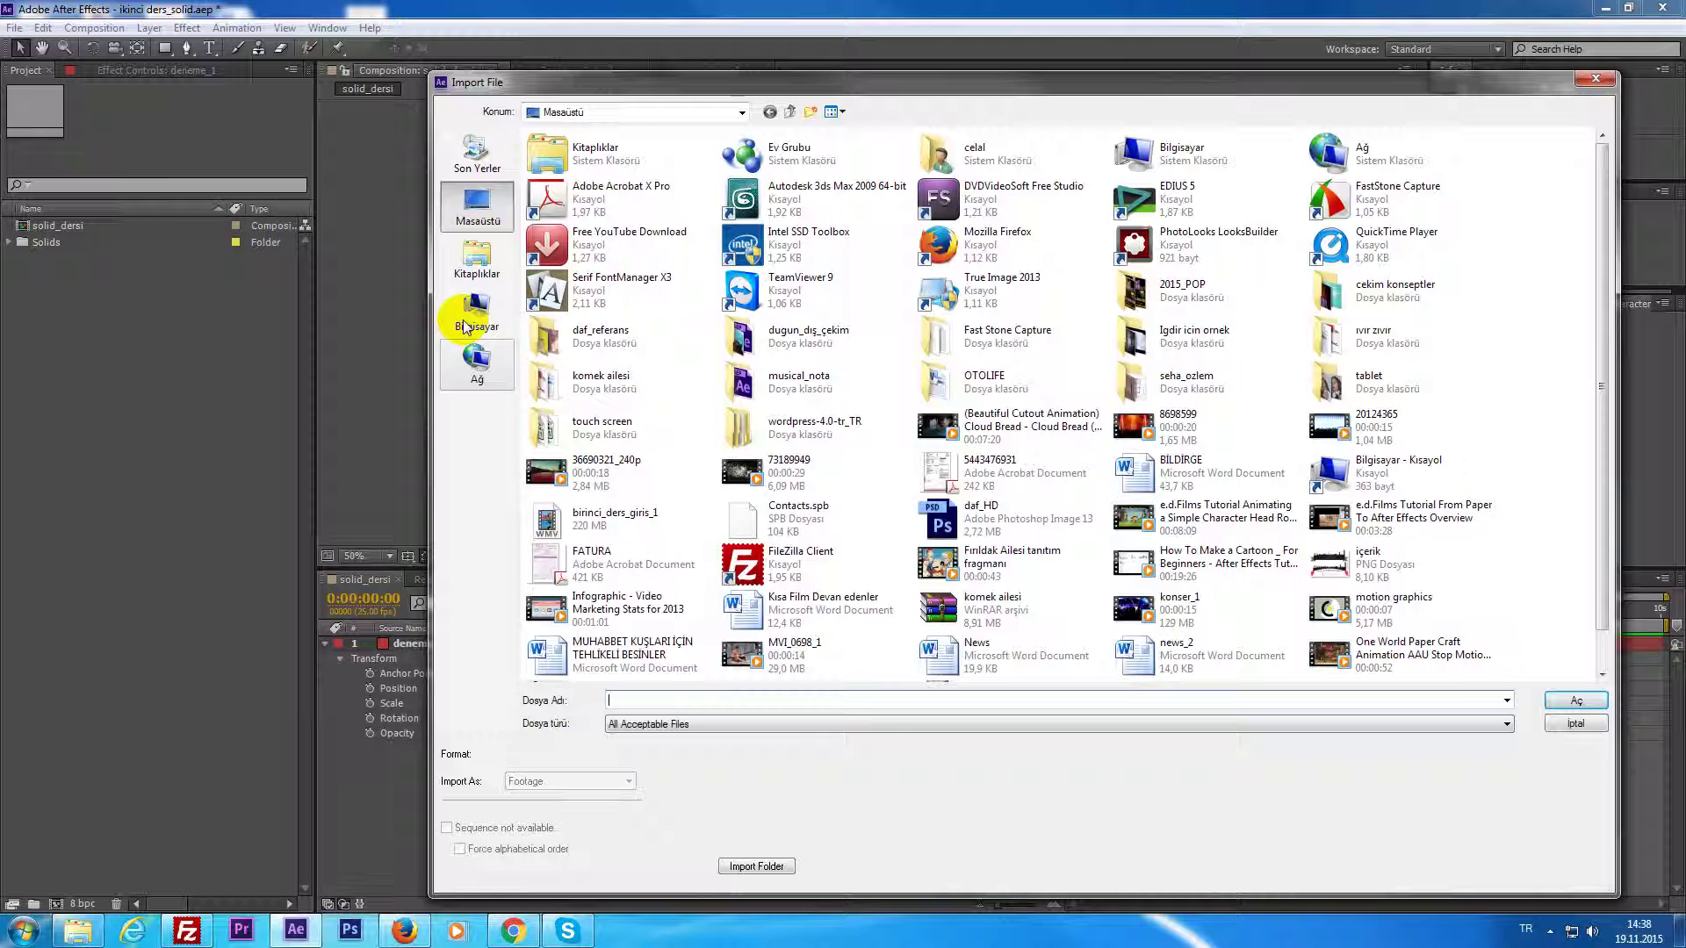
left_click(463, 319)
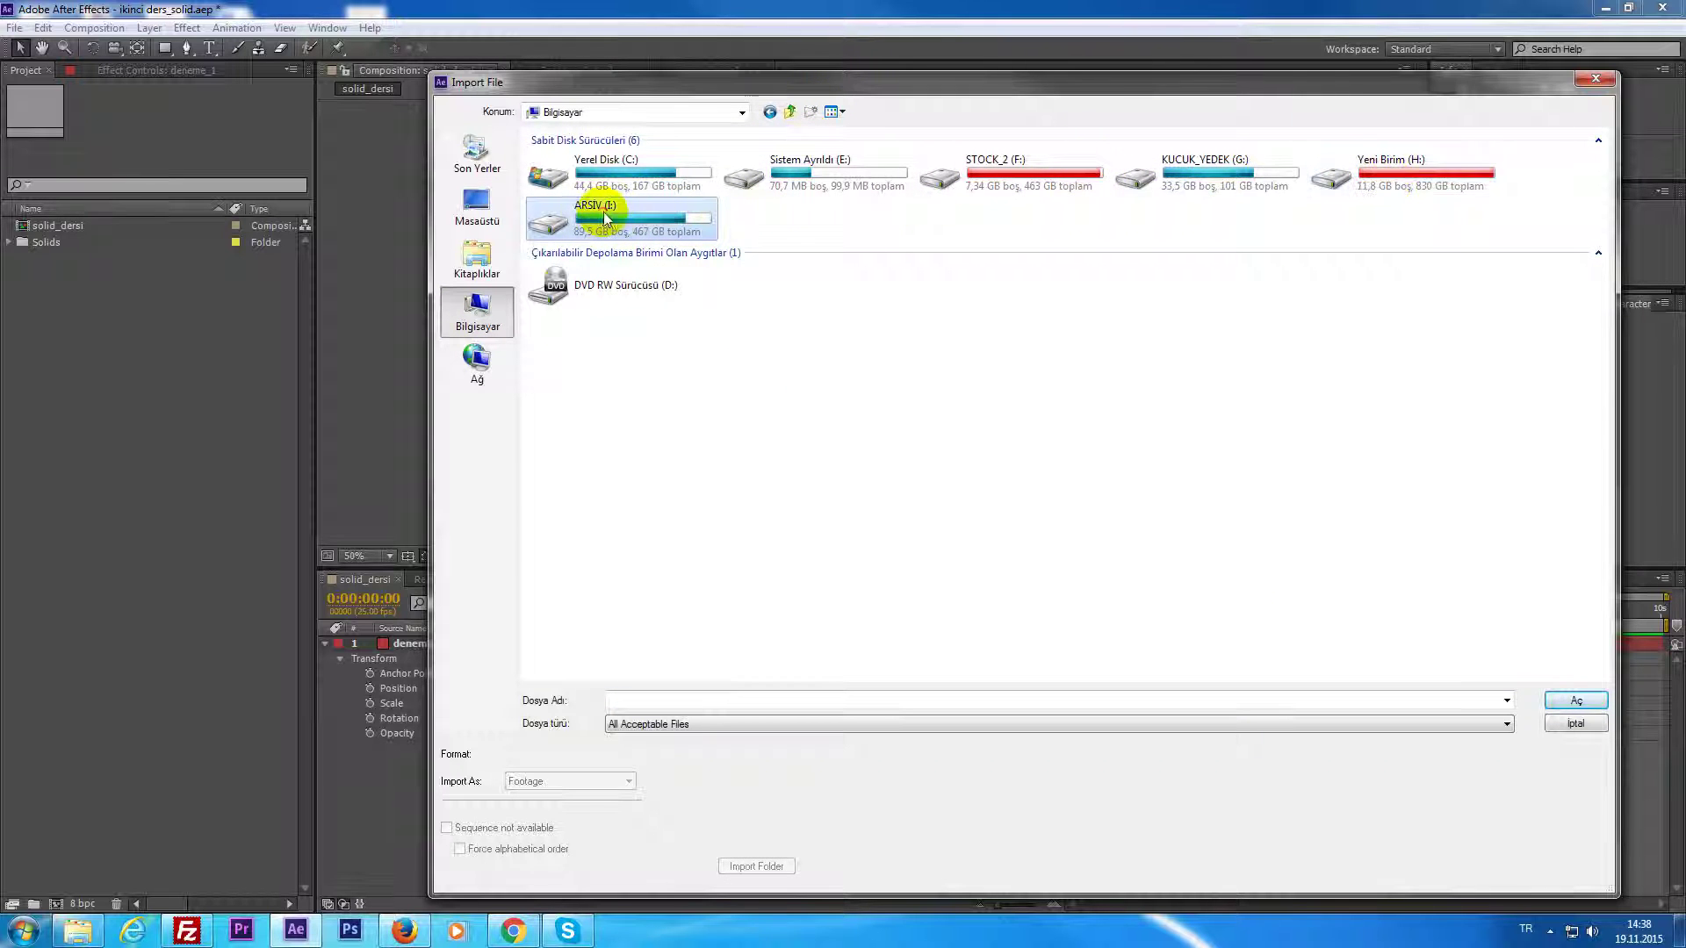
double_click(634, 222)
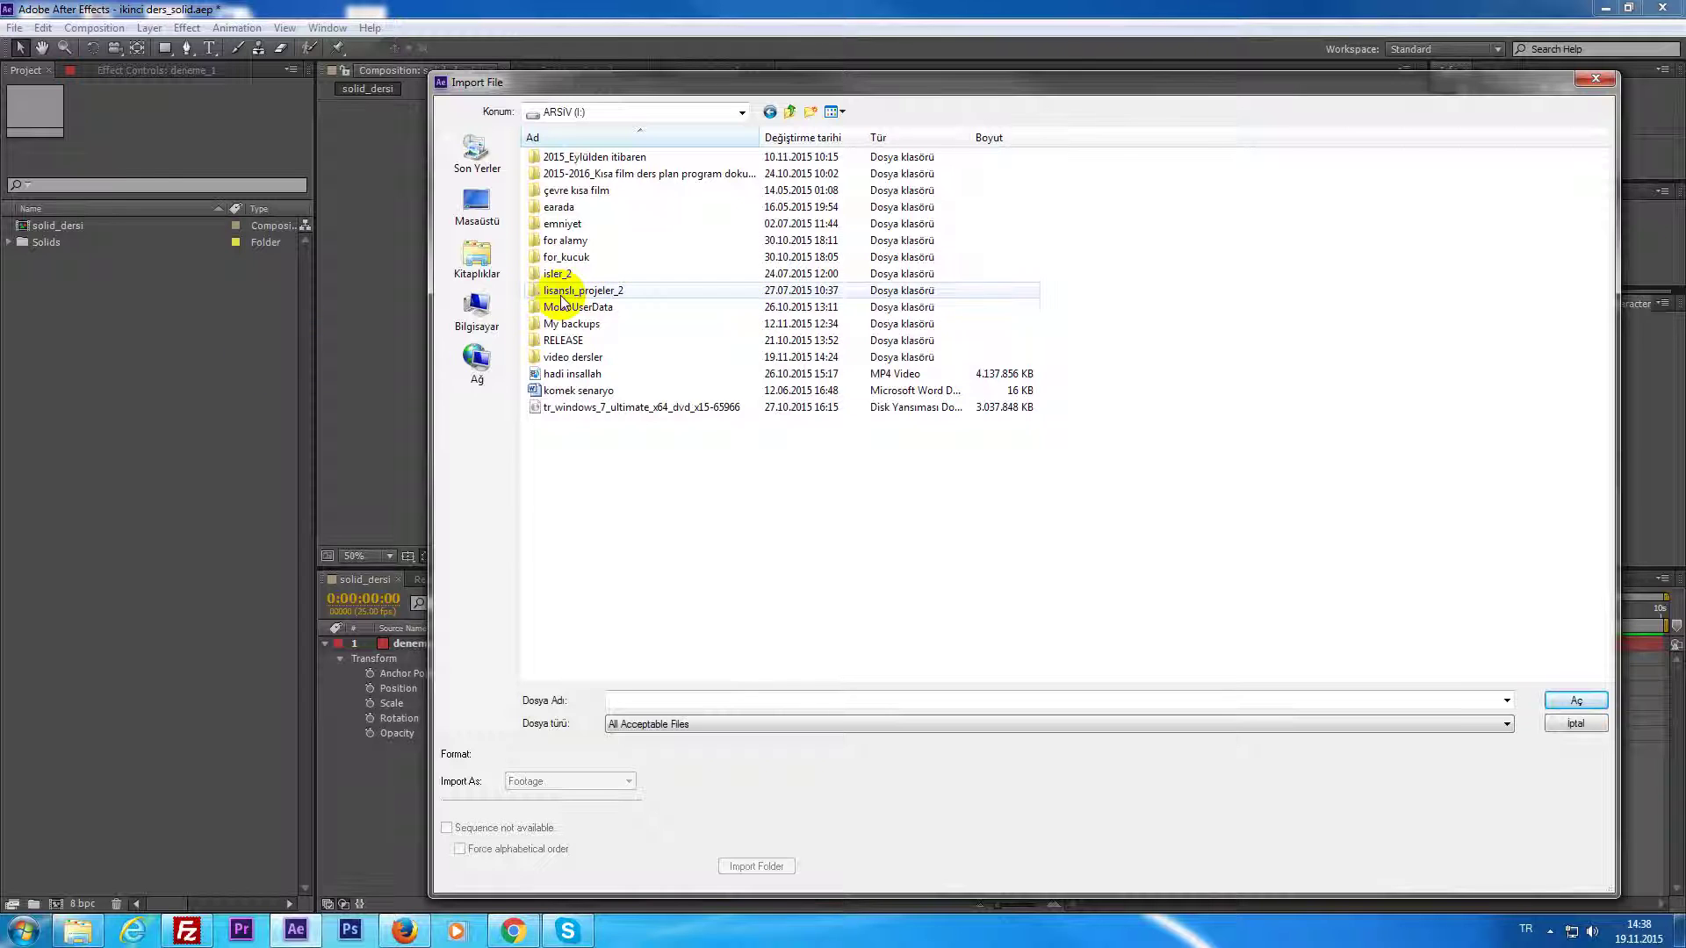
double_click(567, 157)
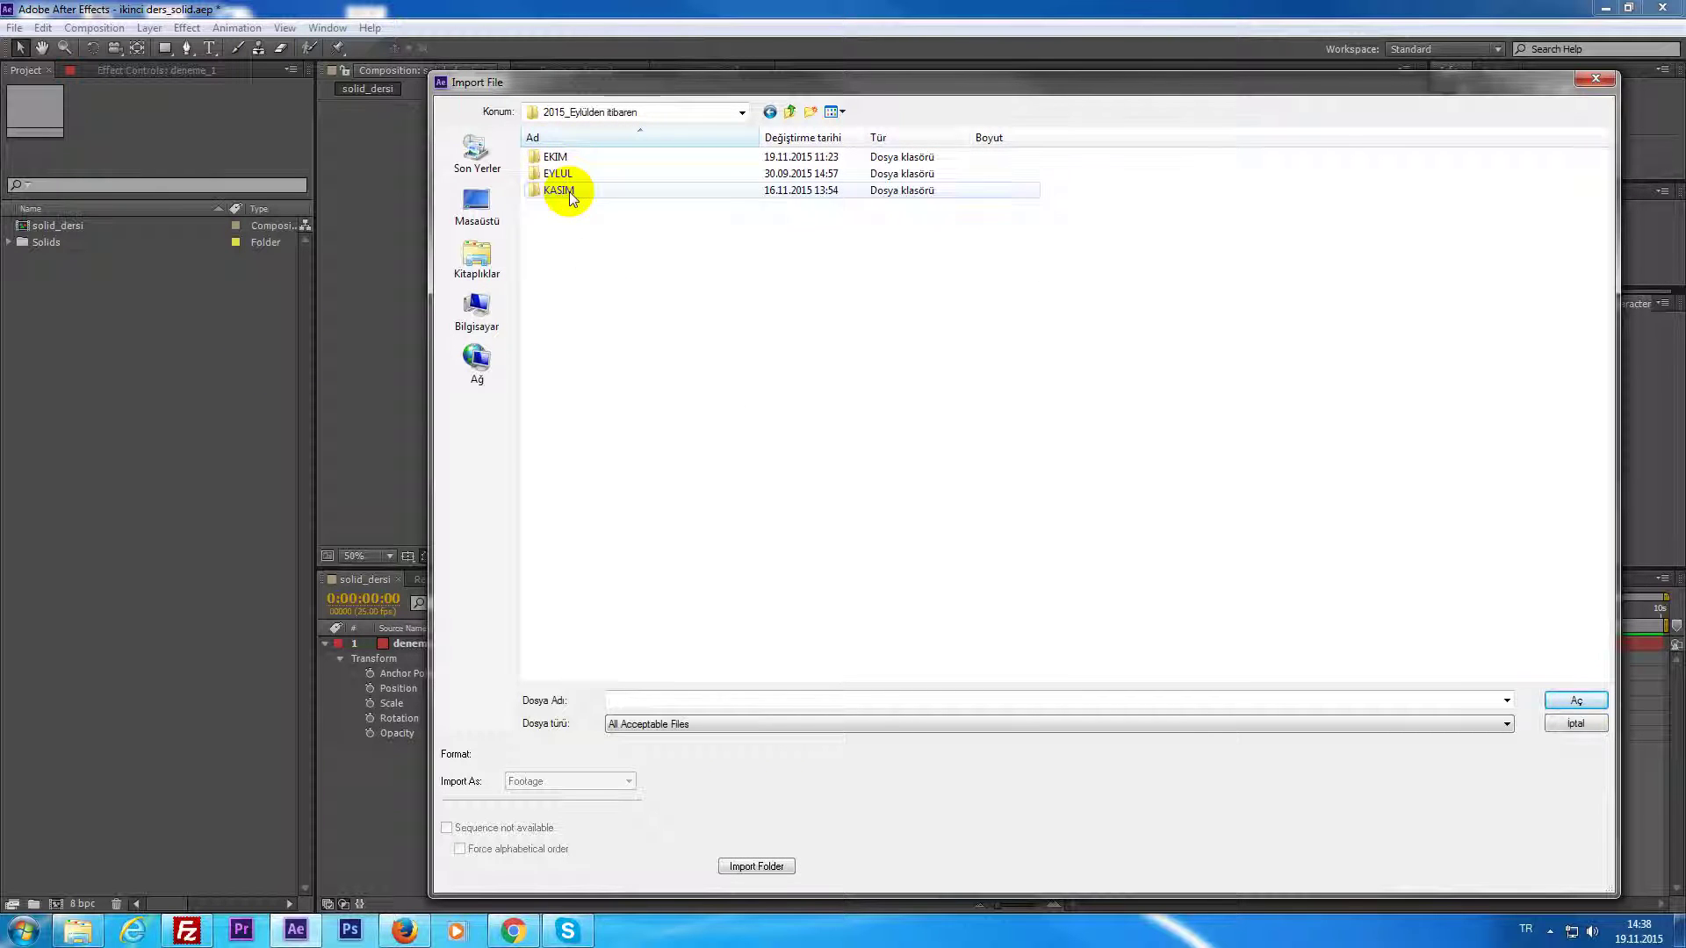
double_click(557, 158)
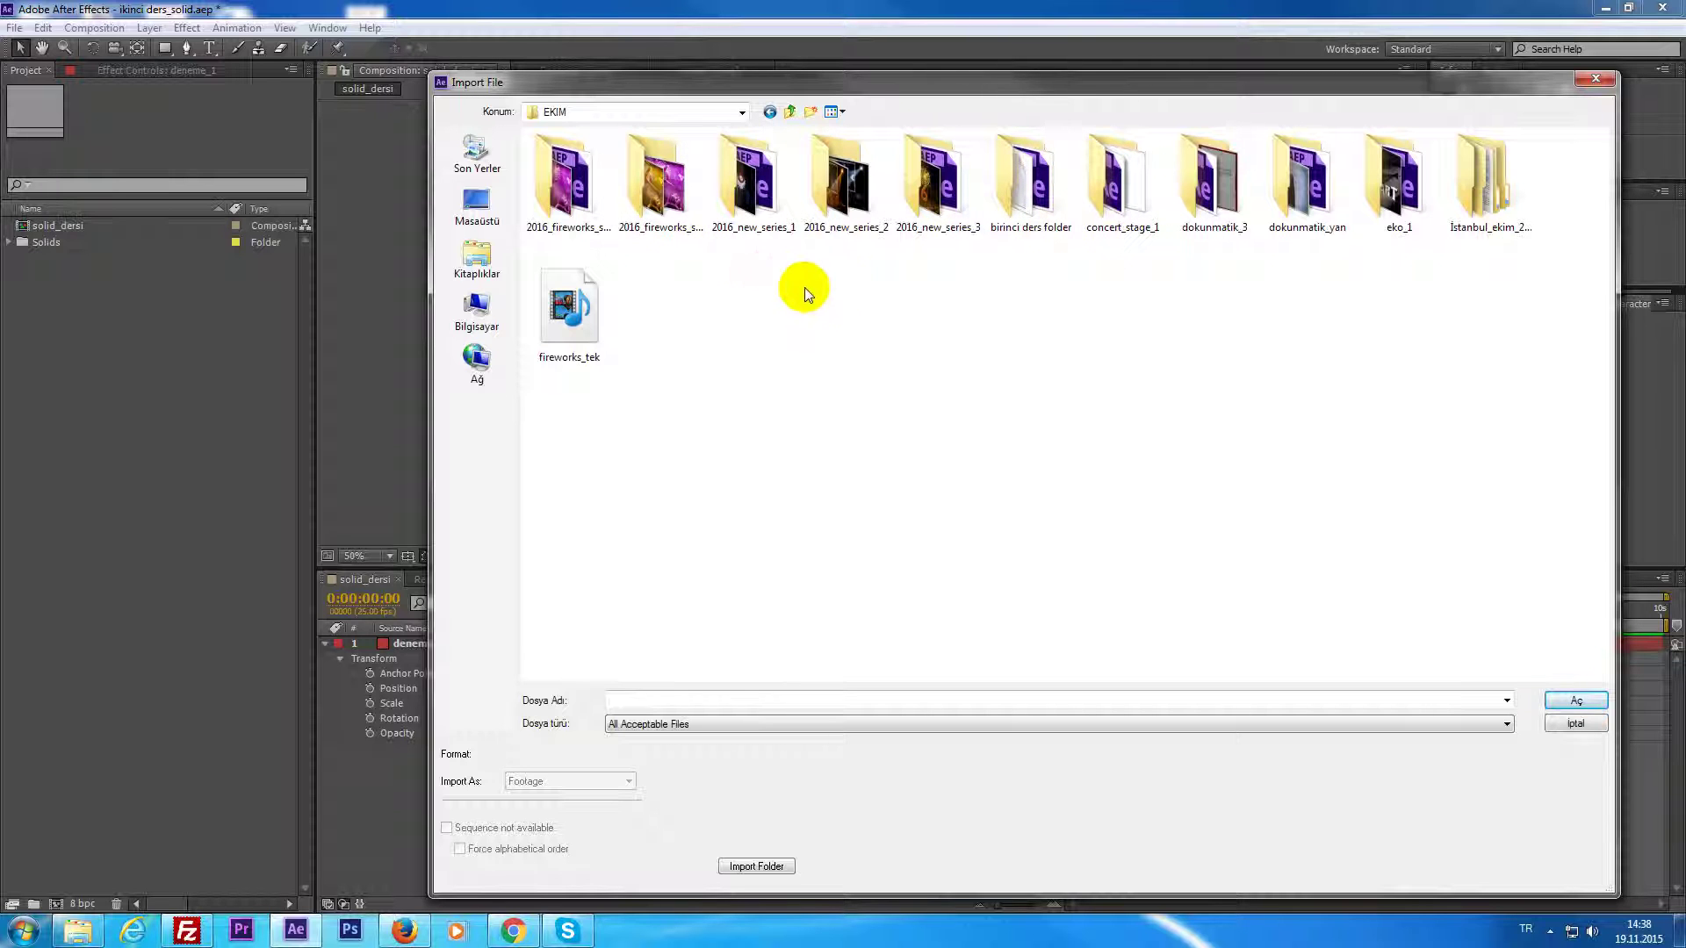
double_click(755, 193)
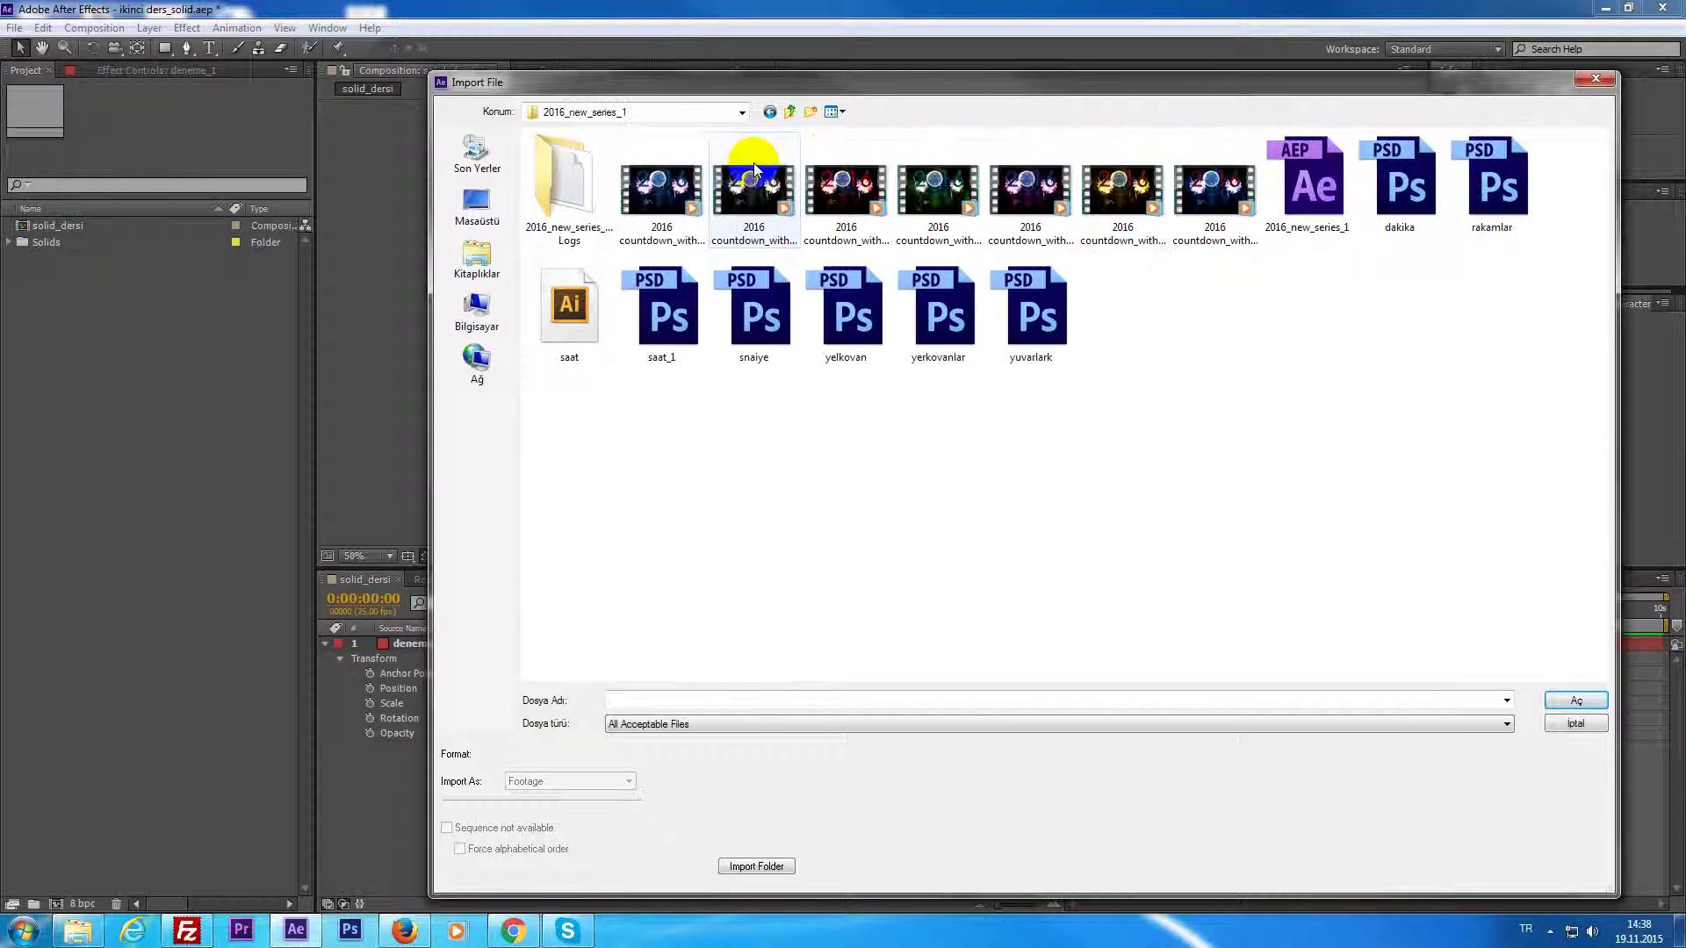
left_click(679, 195)
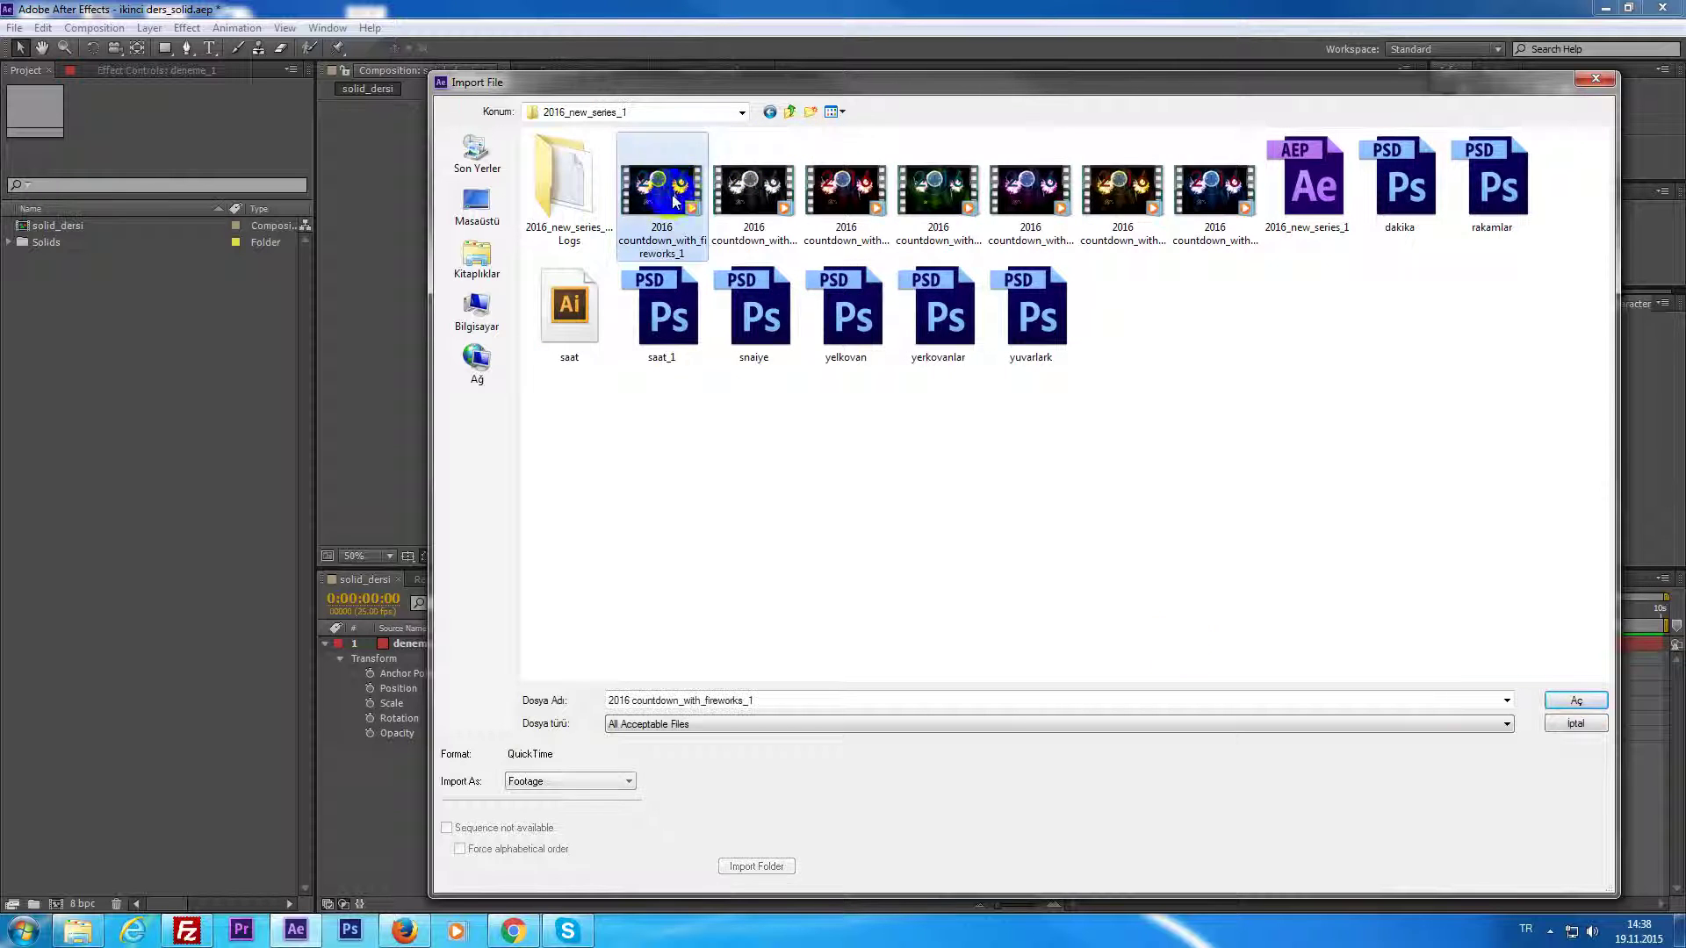
left_click(1571, 701)
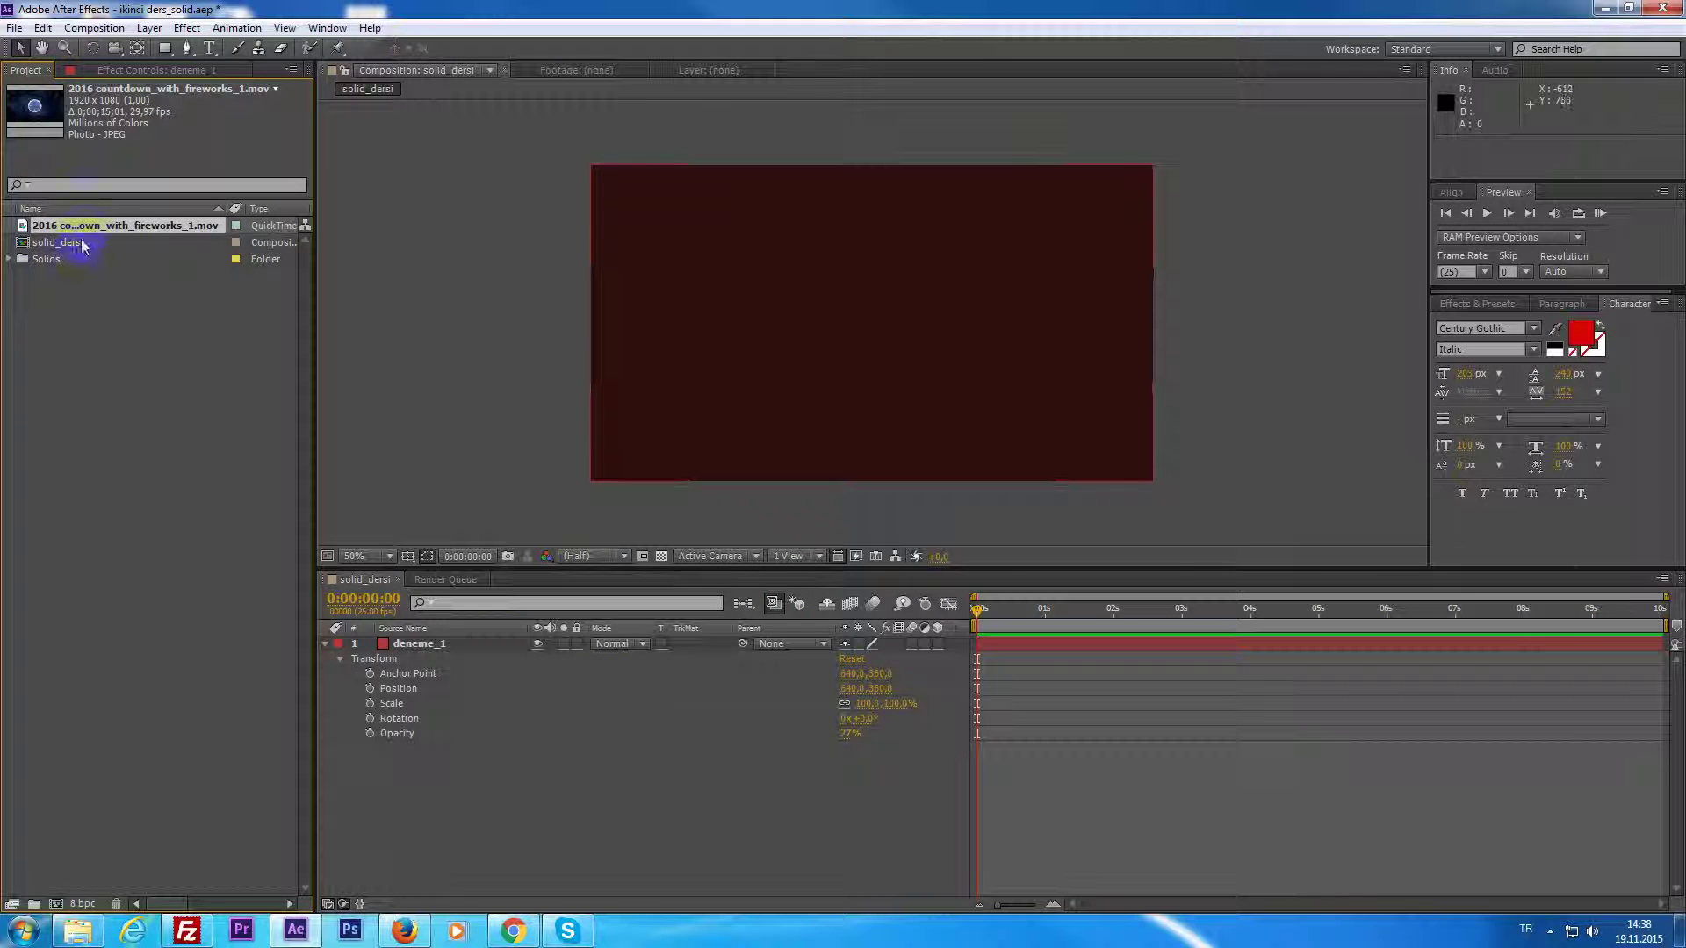
Add the countdown clip to the comp below deneme_1 and set deneme_1's Opacity to 50%.
mouse_move(88, 226)
left_mouse_down()
mouse_move(1036, 752)
mouse_move(975, 753)
left_mouse_up()
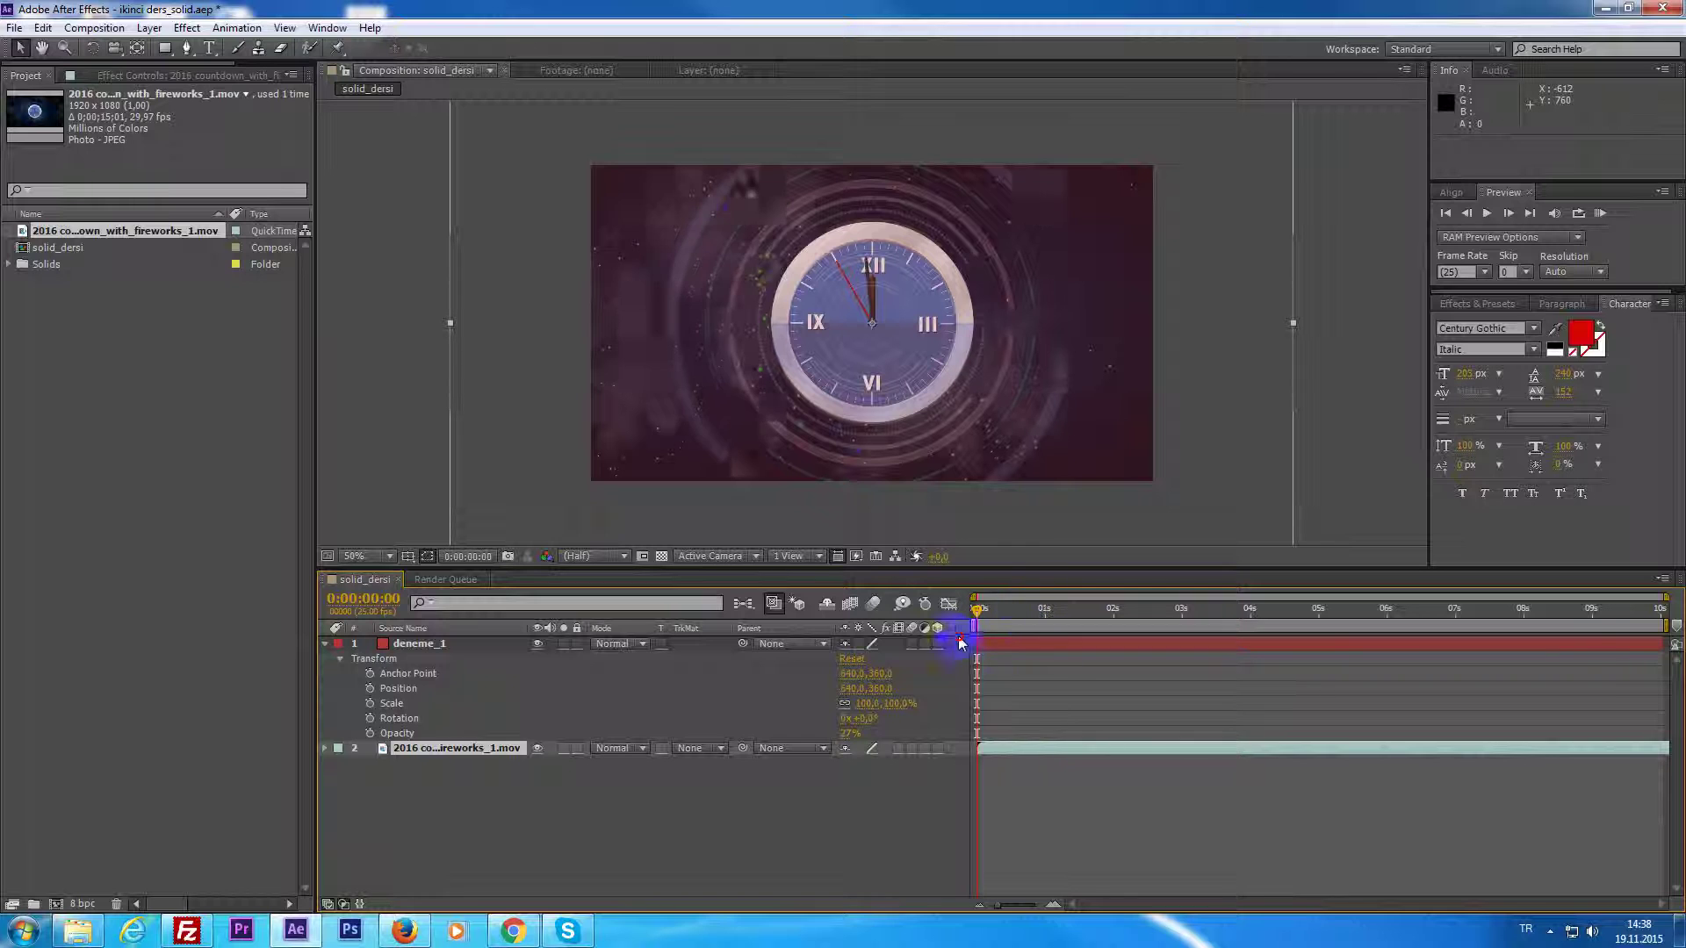
left_click(1019, 644)
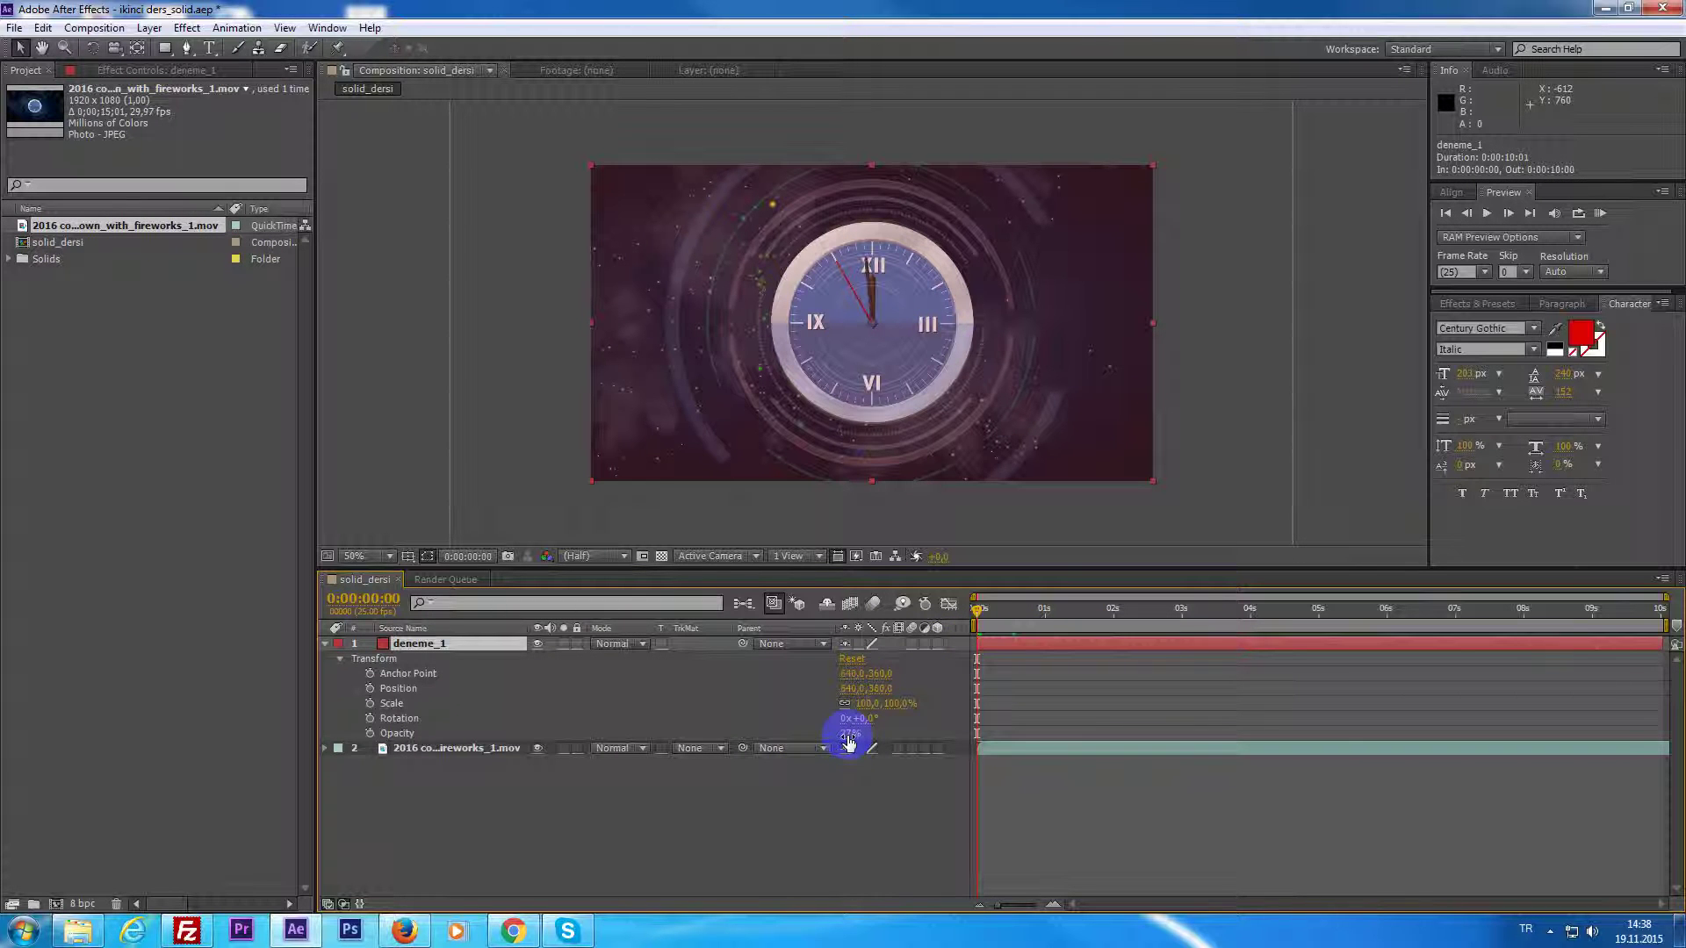
left_click_drag(852, 734, 975, 747)
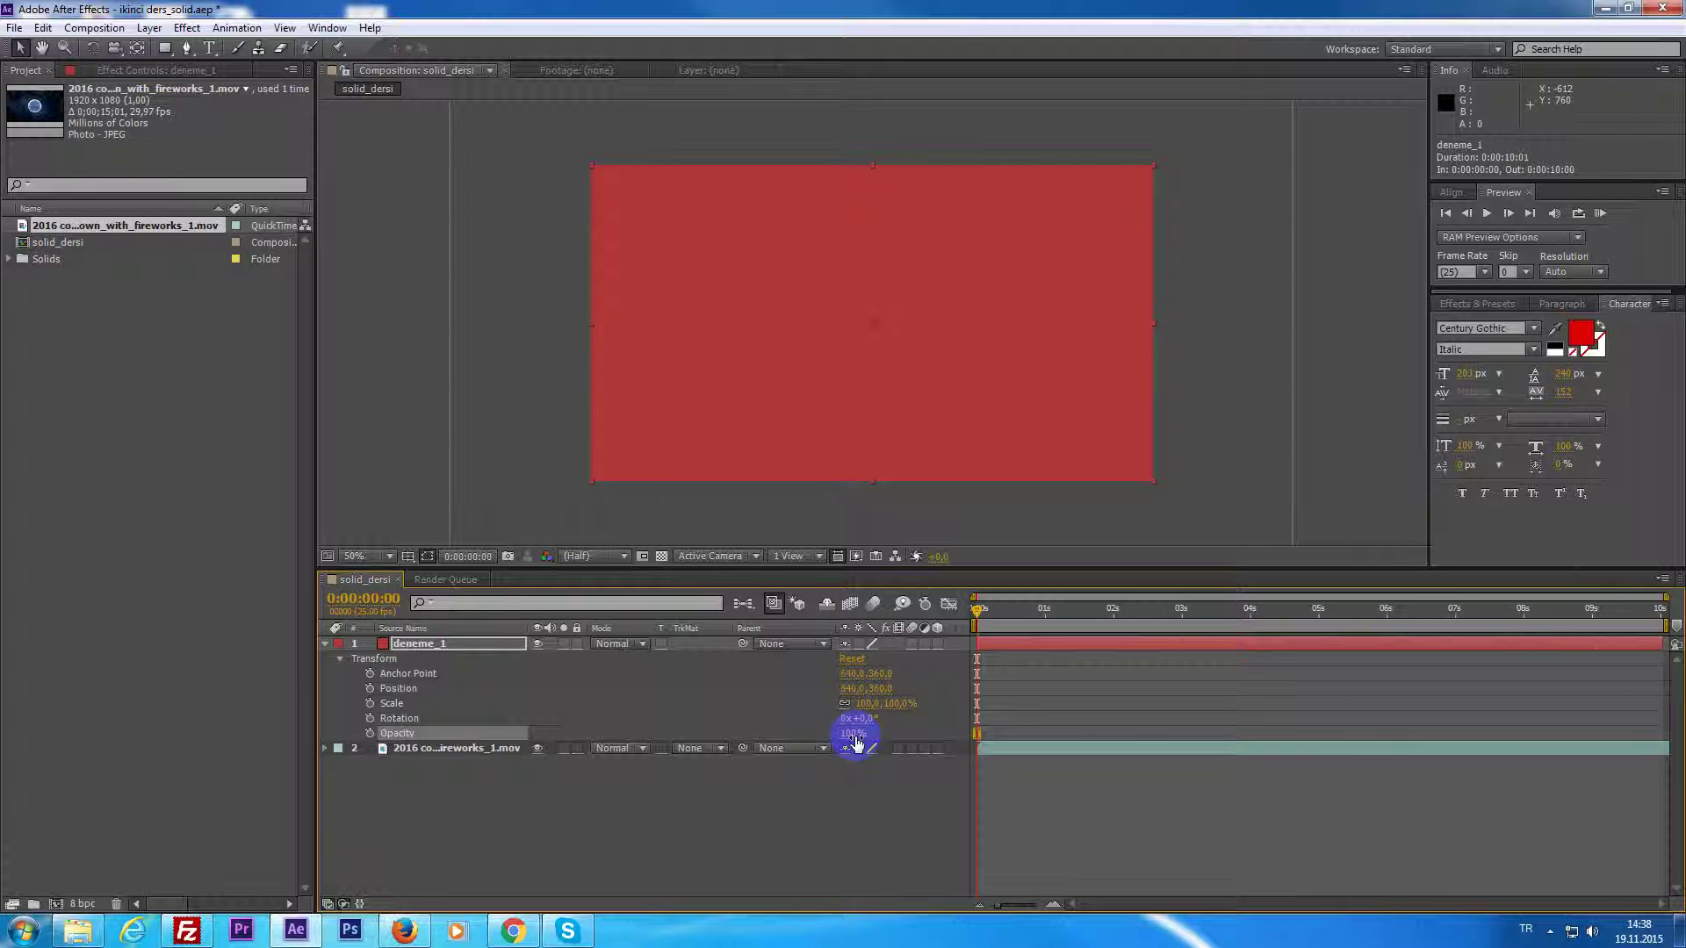
type("50")
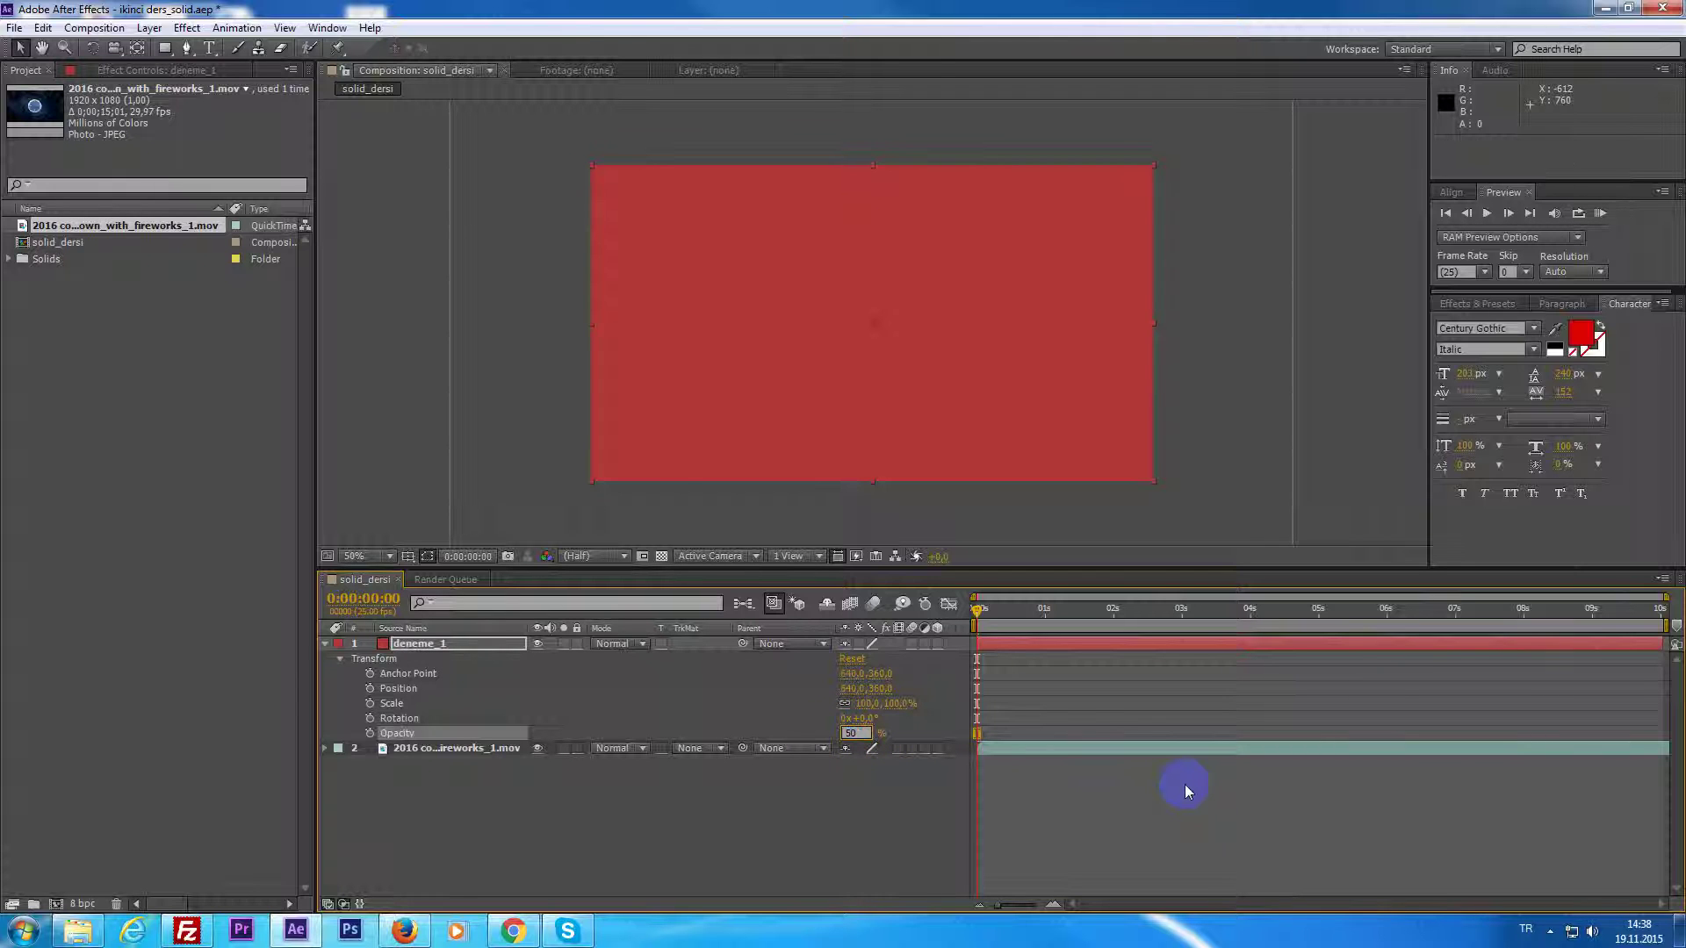
key("Return")
Try squeezing the solid horizontally, undo it, and set the current time to 0:00:01:05.
mouse_move(1021, 655)
left_mouse_down()
mouse_move(1421, 675)
mouse_move(1025, 687)
left_mouse_up()
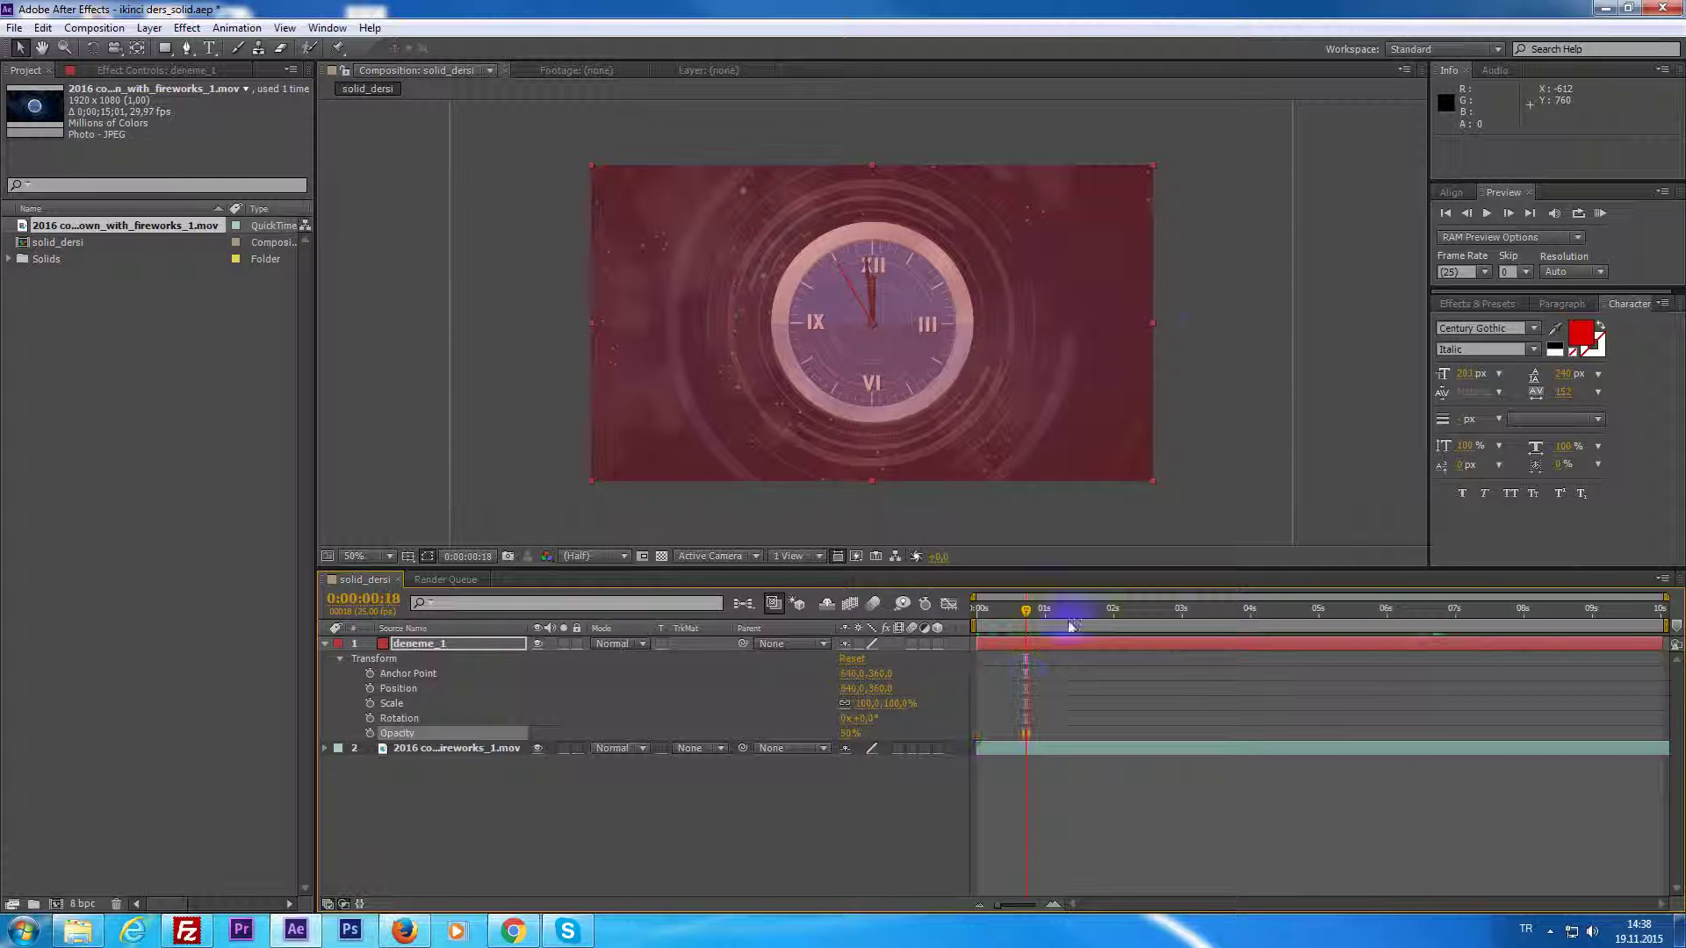
left_click_drag(1152, 322, 997, 325)
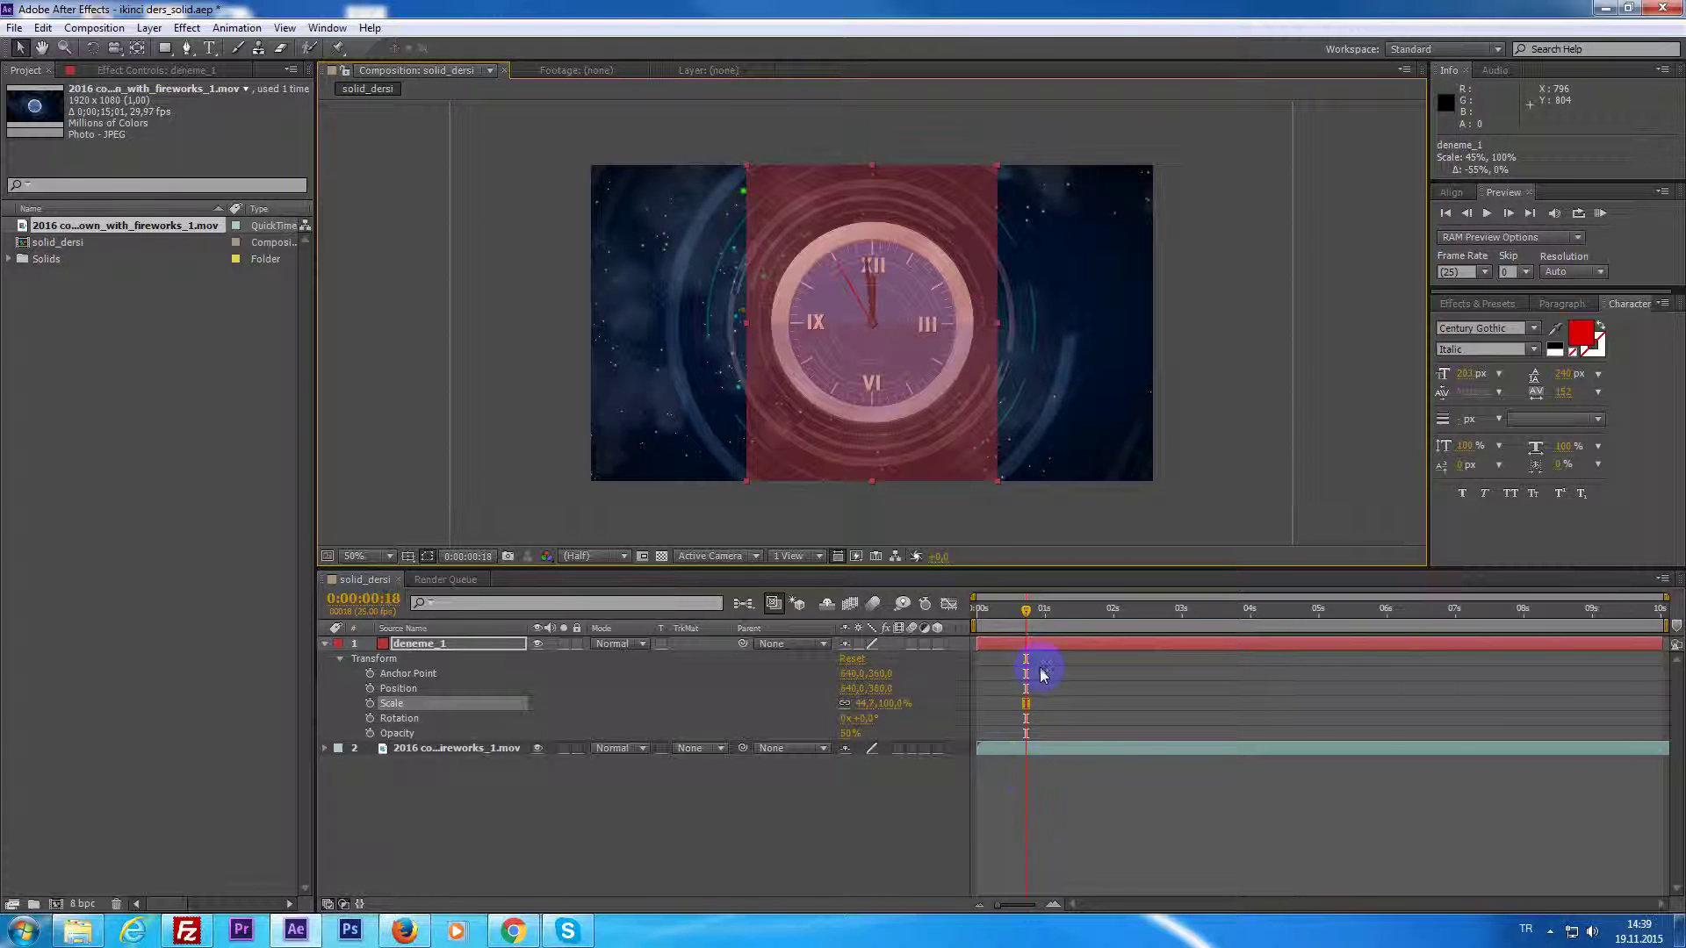
key("ctrl+z")
key("ctrl+z")
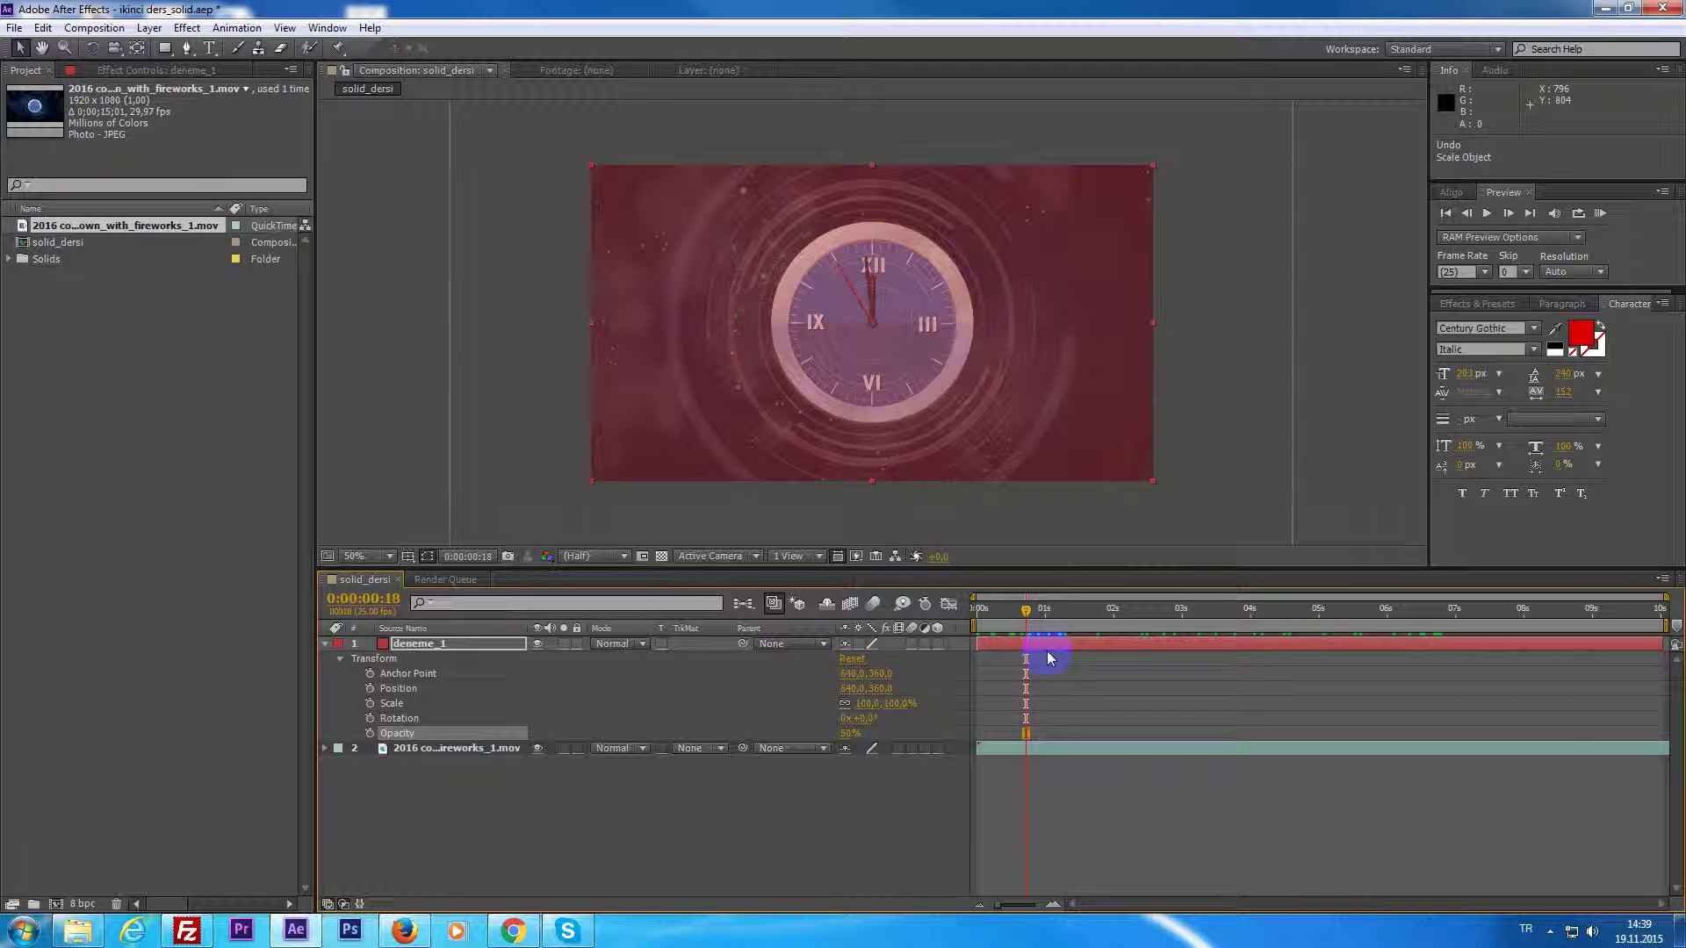
left_click(1059, 640)
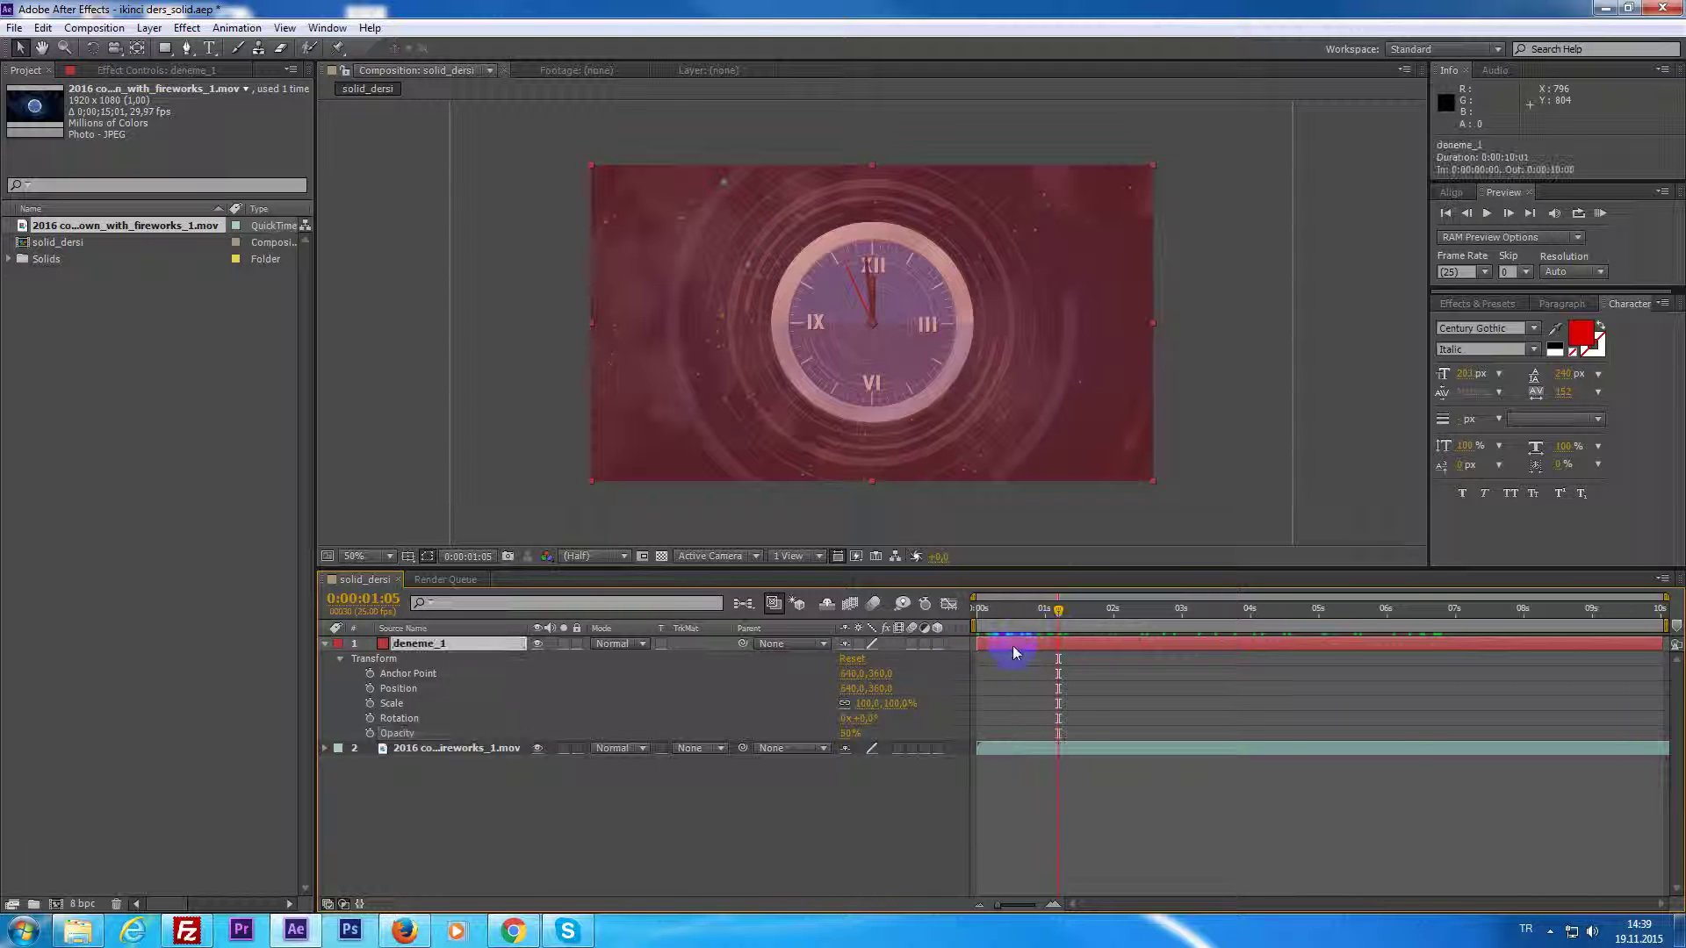
Try a near-black solid colour, discard it, and narrow the solid horizontally.
key("ctrl+shift+y")
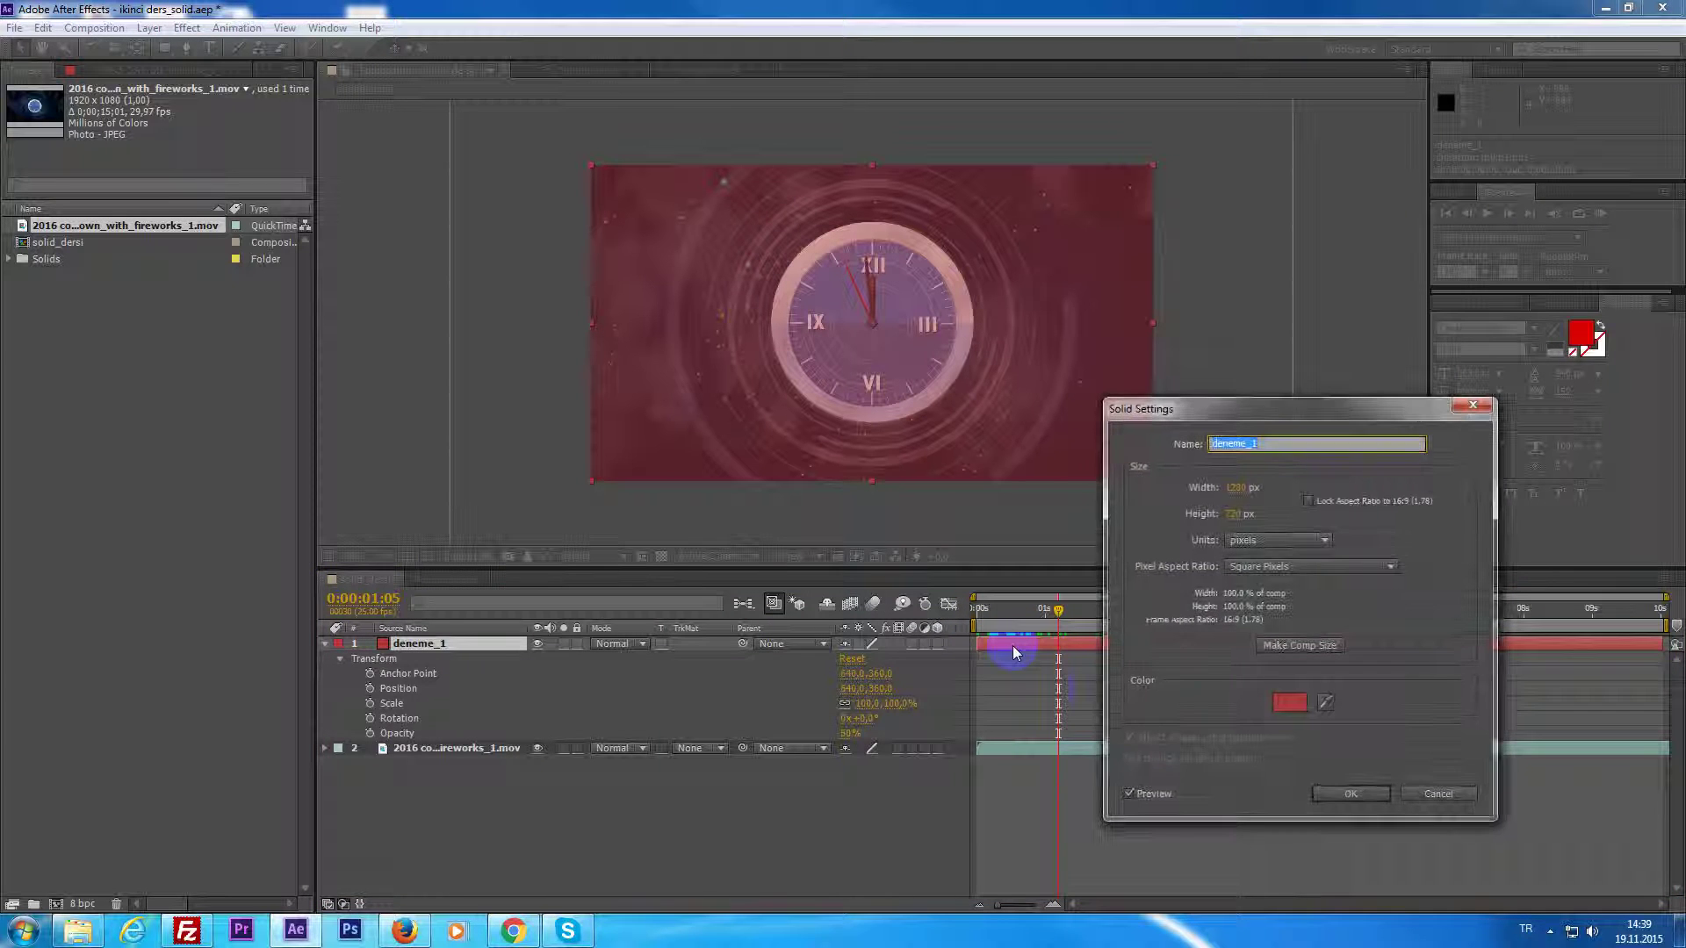
left_click_drag(1227, 413, 1139, 351)
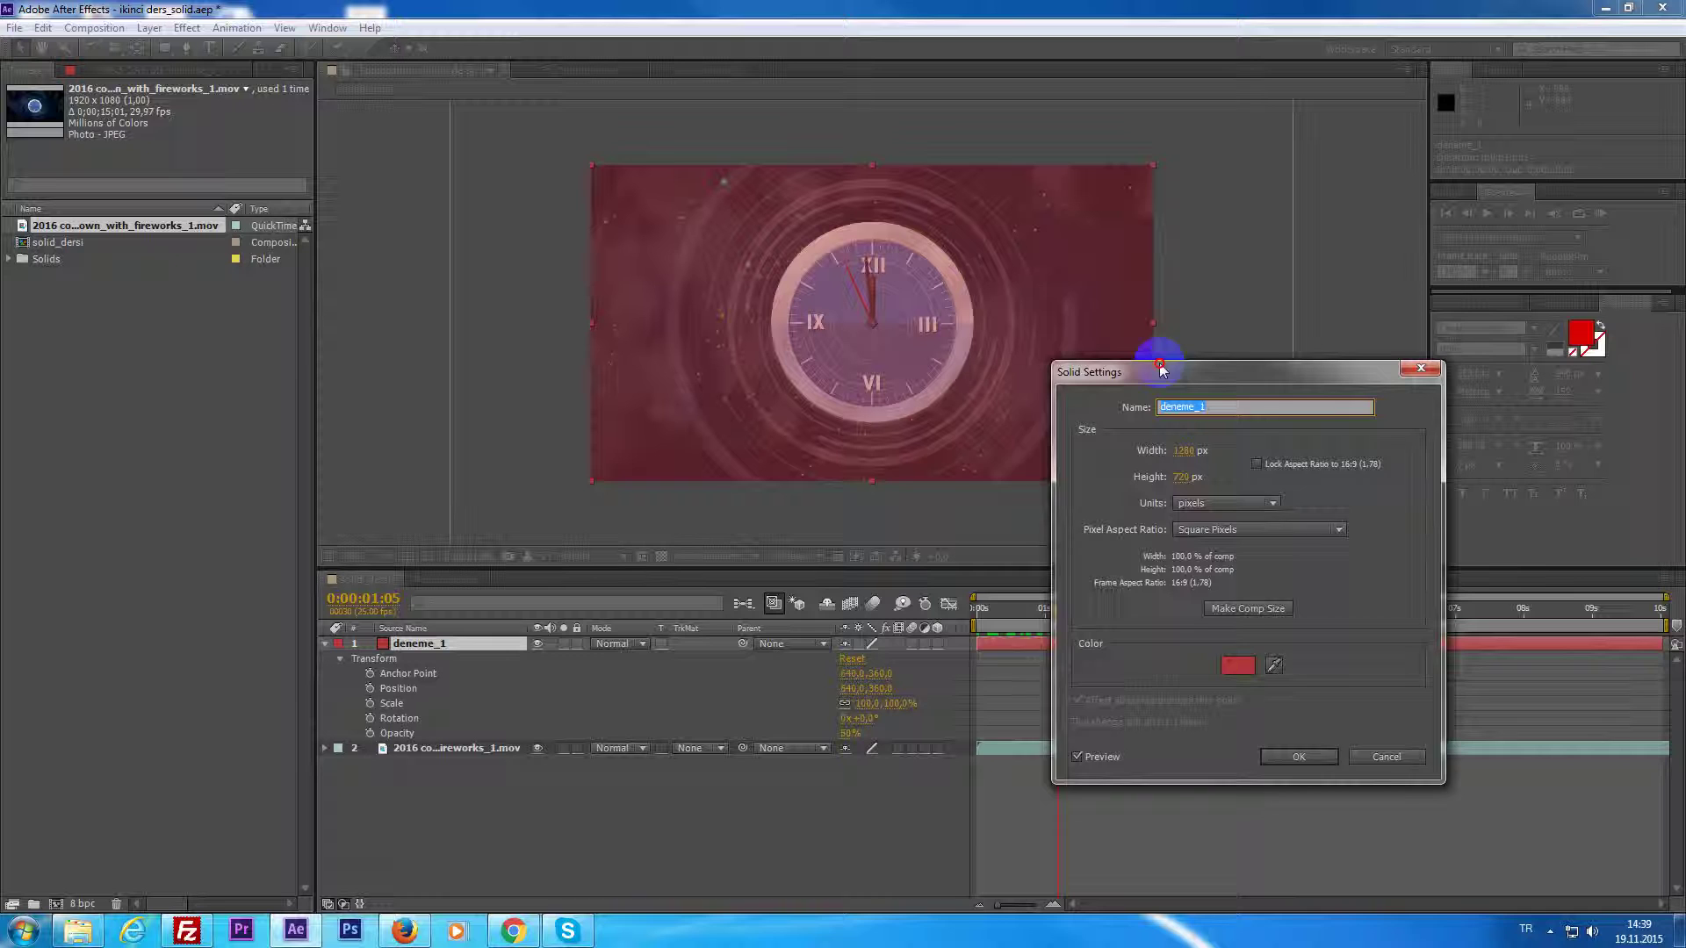
left_click(1202, 638)
mouse_move(703, 688)
left_mouse_down()
mouse_move(479, 767)
mouse_move(451, 696)
left_mouse_up()
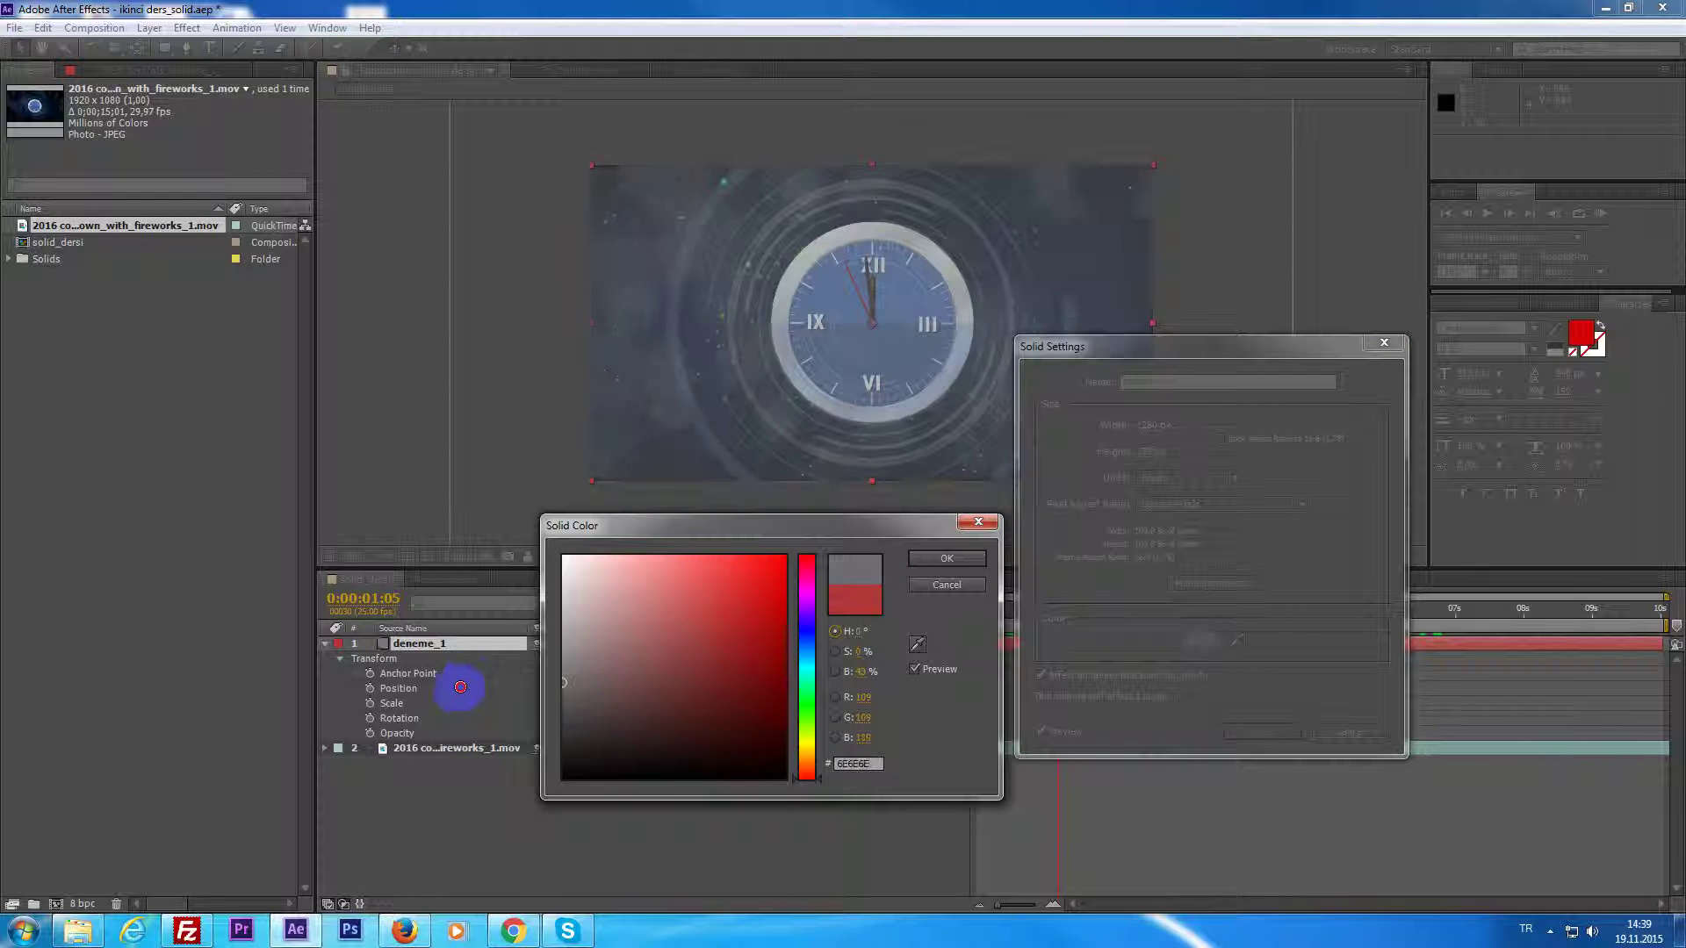
left_click(971, 585)
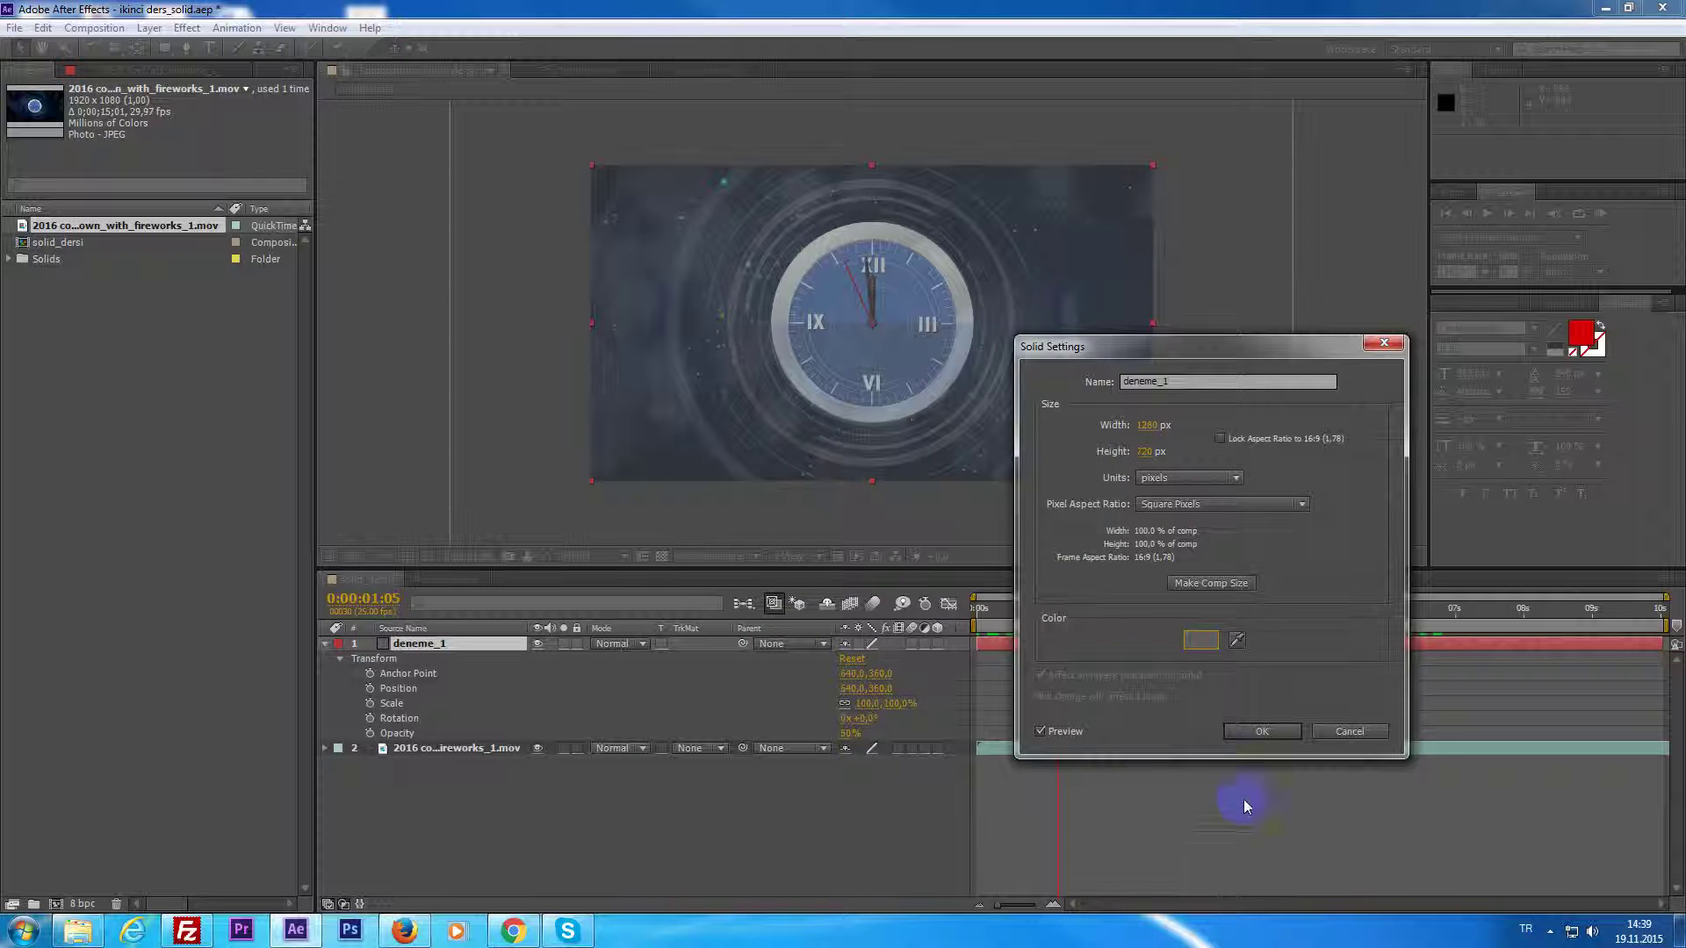
left_click(1258, 733)
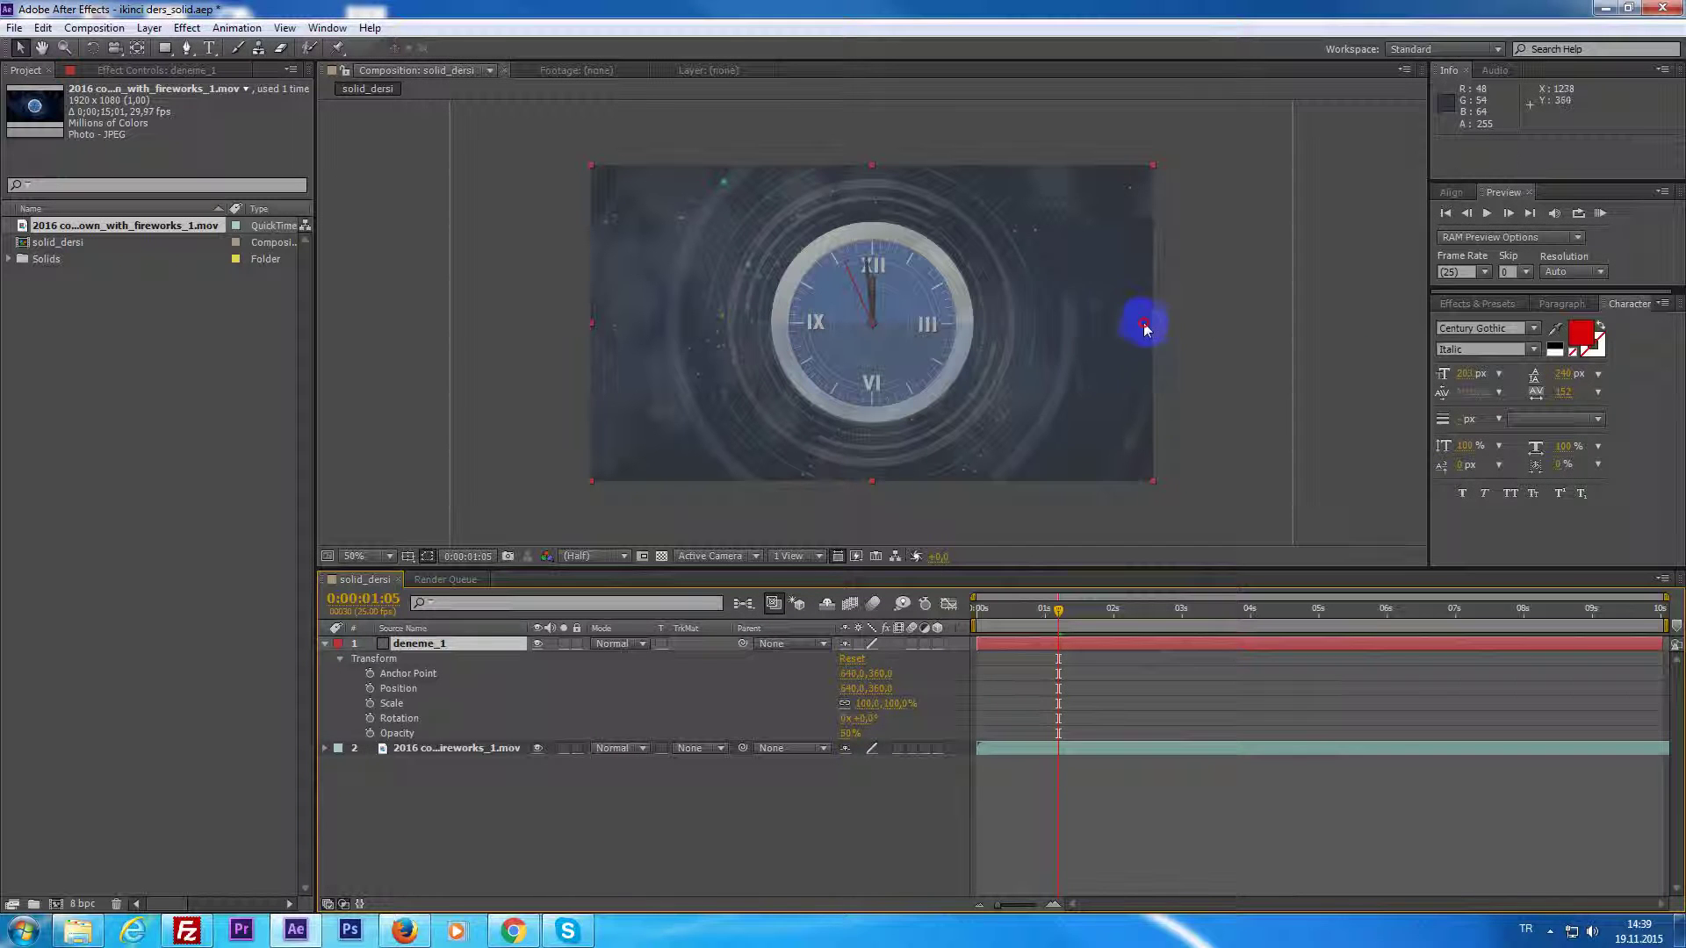
mouse_move(1143, 323)
left_mouse_down()
mouse_move(1028, 340)
mouse_move(938, 417)
mouse_move(768, 378)
left_mouse_up()
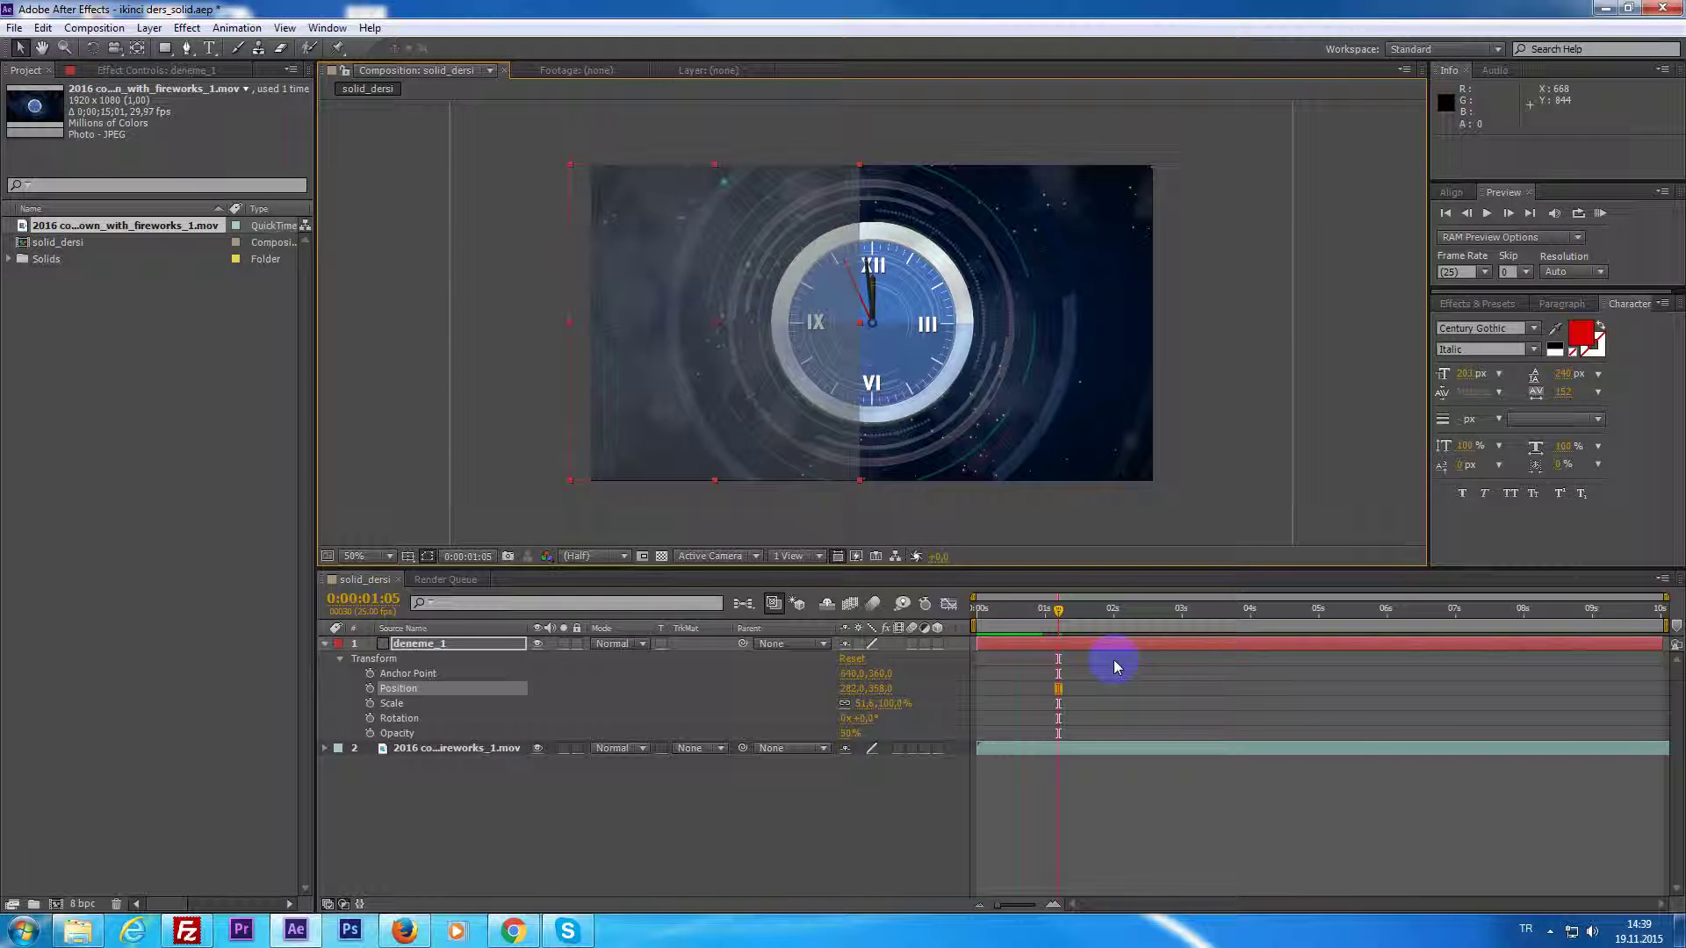
Change deneme_1's solid colour to white in Solid Settings.
left_click(1001, 646)
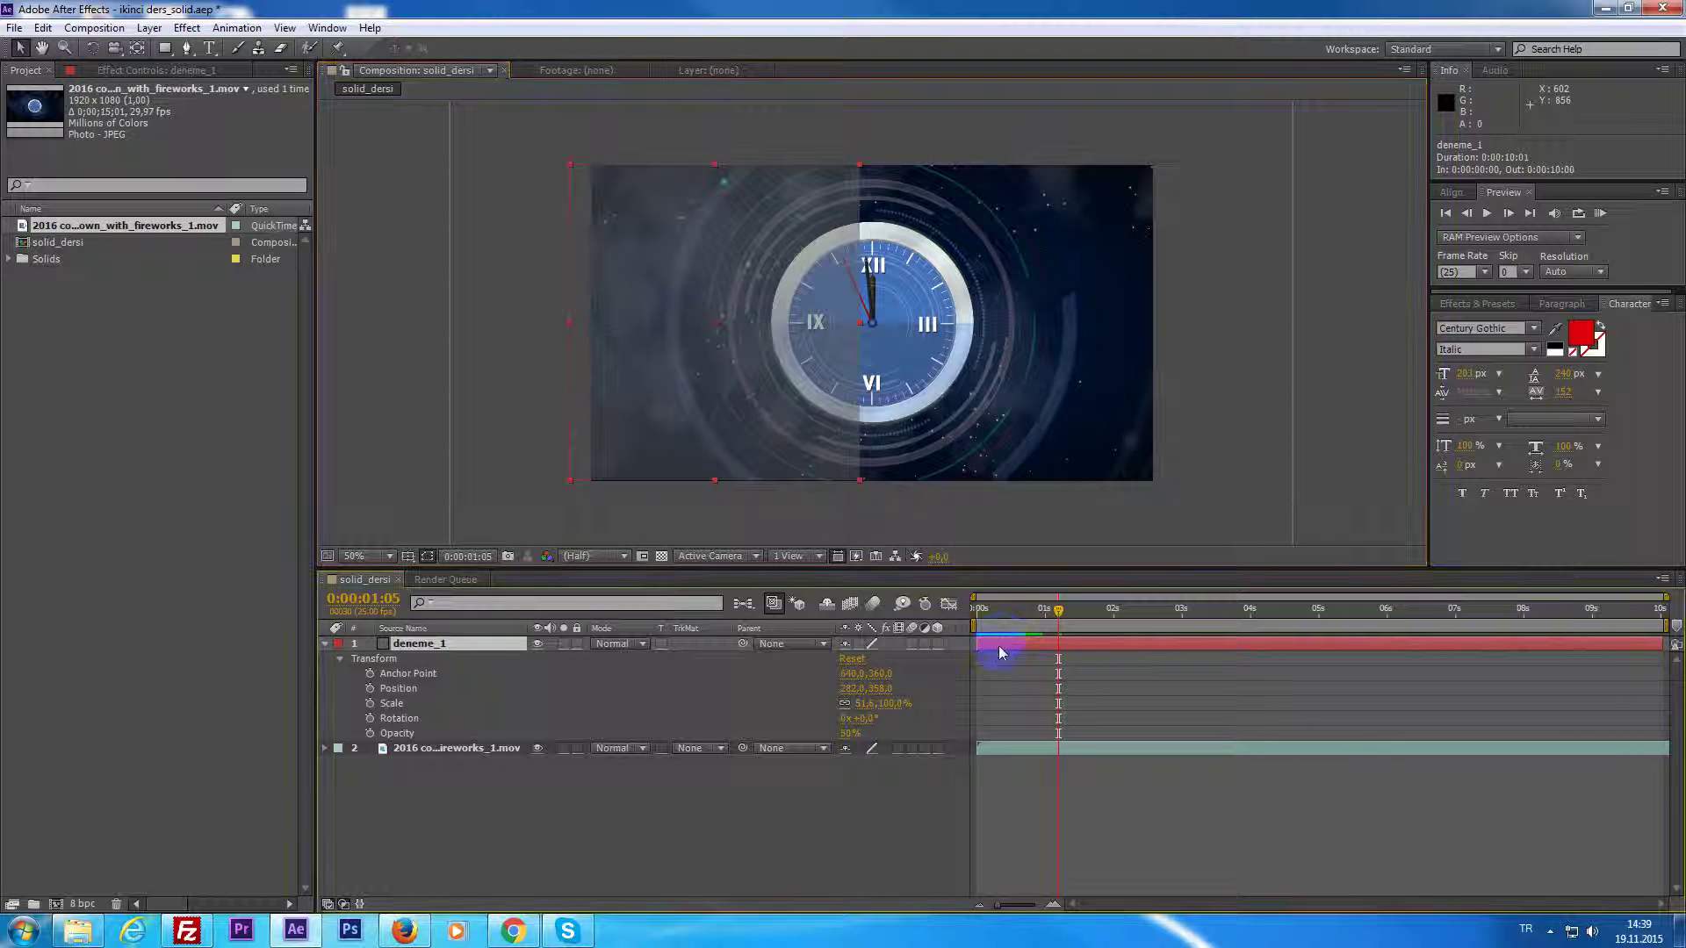
key("ctrl+shift+y")
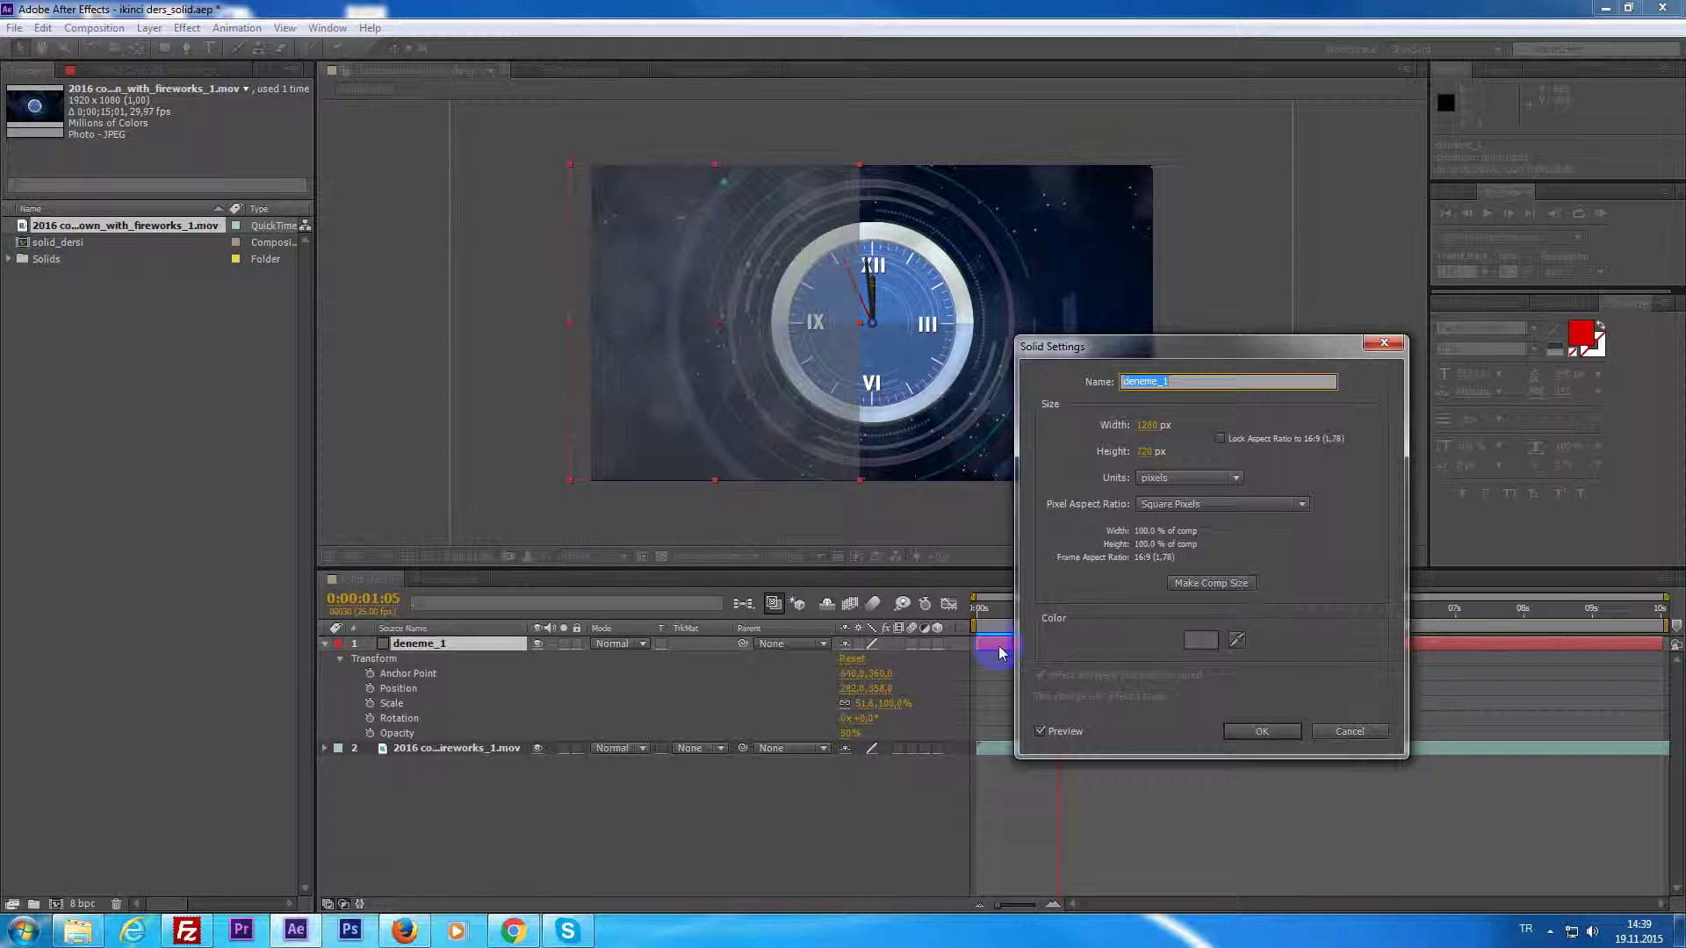
left_click(1070, 601)
left_click(583, 604)
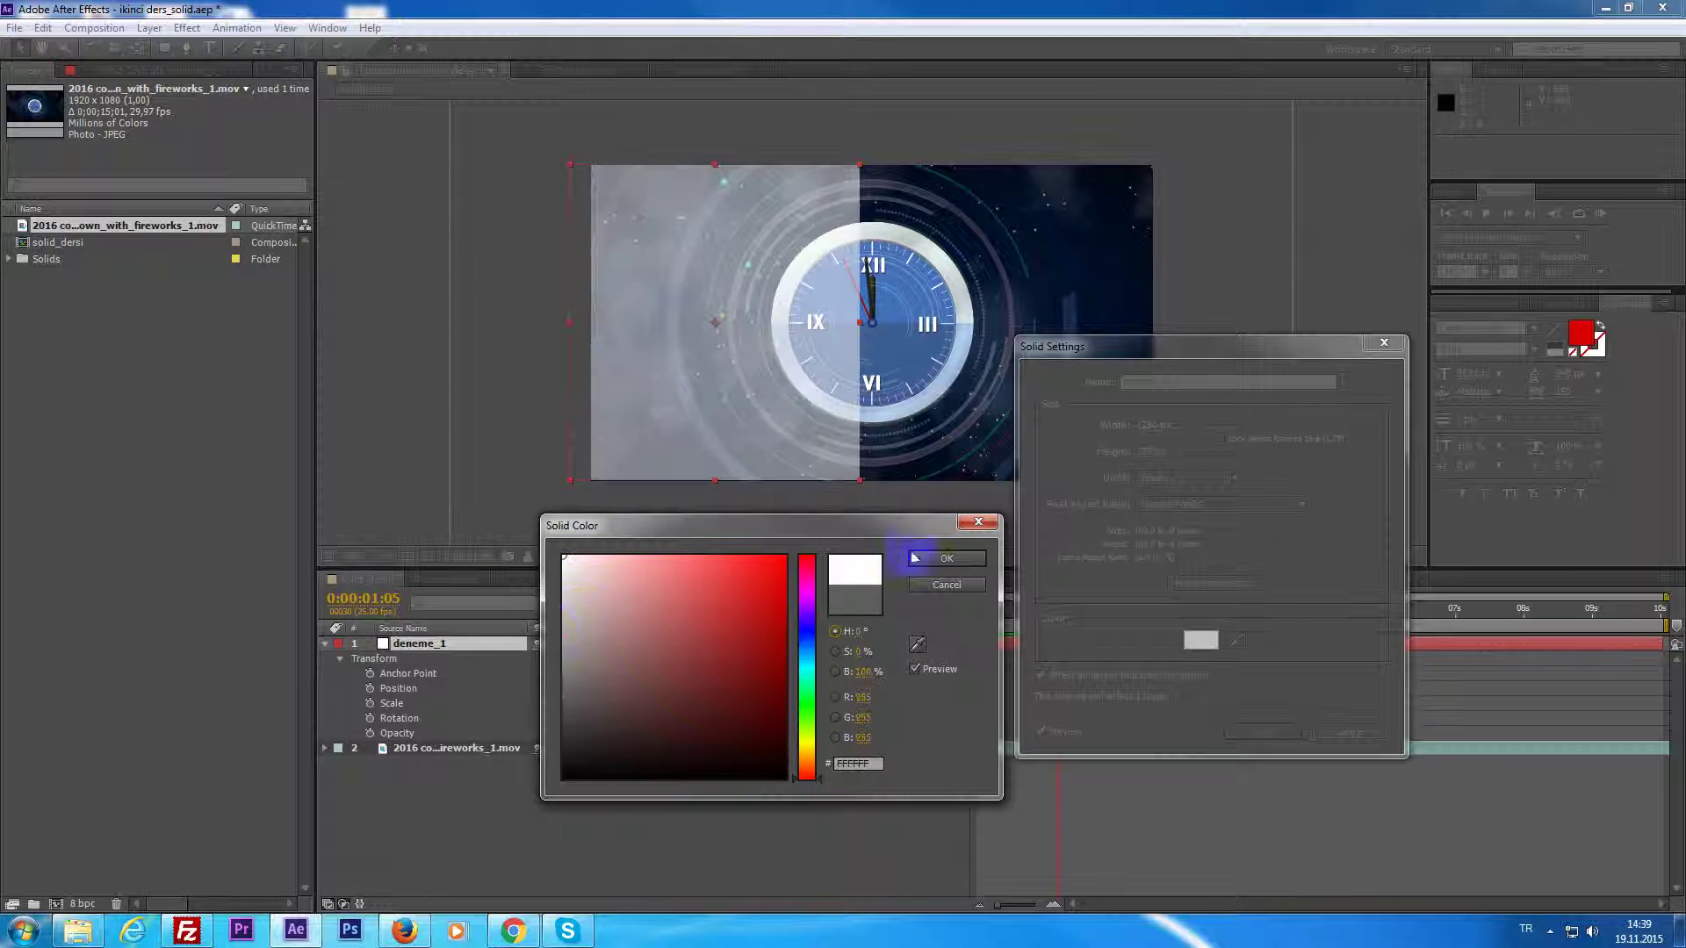
left_click(943, 560)
left_click(1257, 732)
left_click(738, 173)
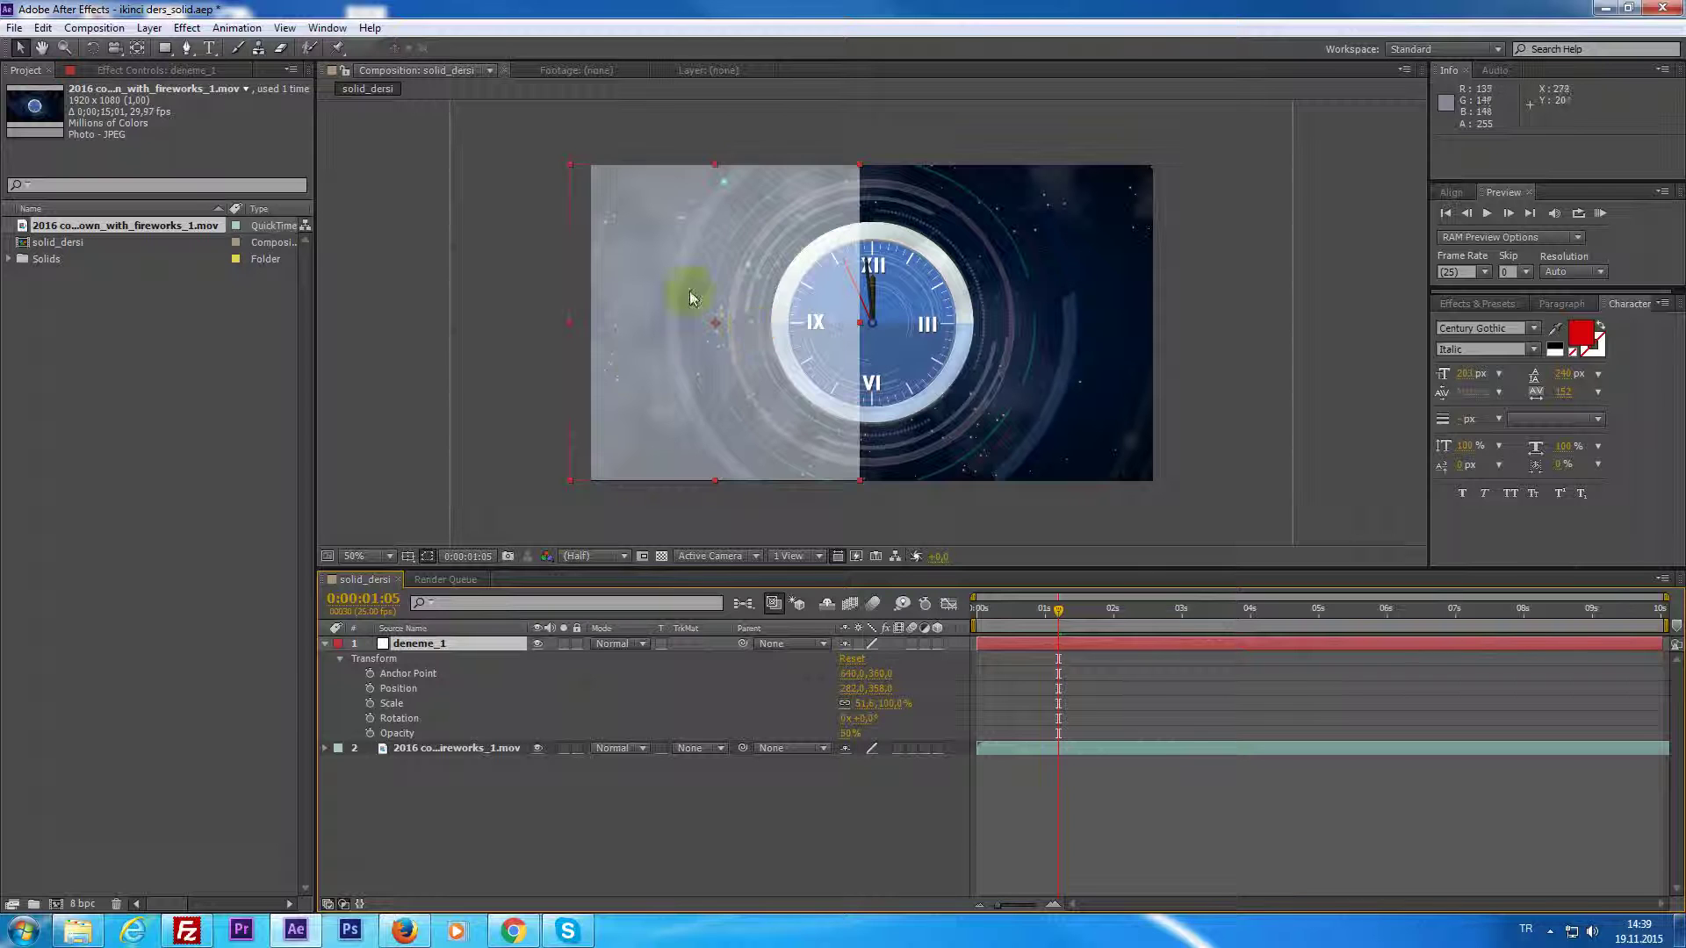
Squash the white solid into a strip about 105% wide along the frame's bottom.
mouse_move(713, 165)
left_mouse_down()
mouse_move(712, 282)
mouse_move(1032, 453)
mouse_move(971, 430)
left_mouse_up()
left_click_drag(769, 442, 539, 460)
left_click_drag(969, 433, 941, 436)
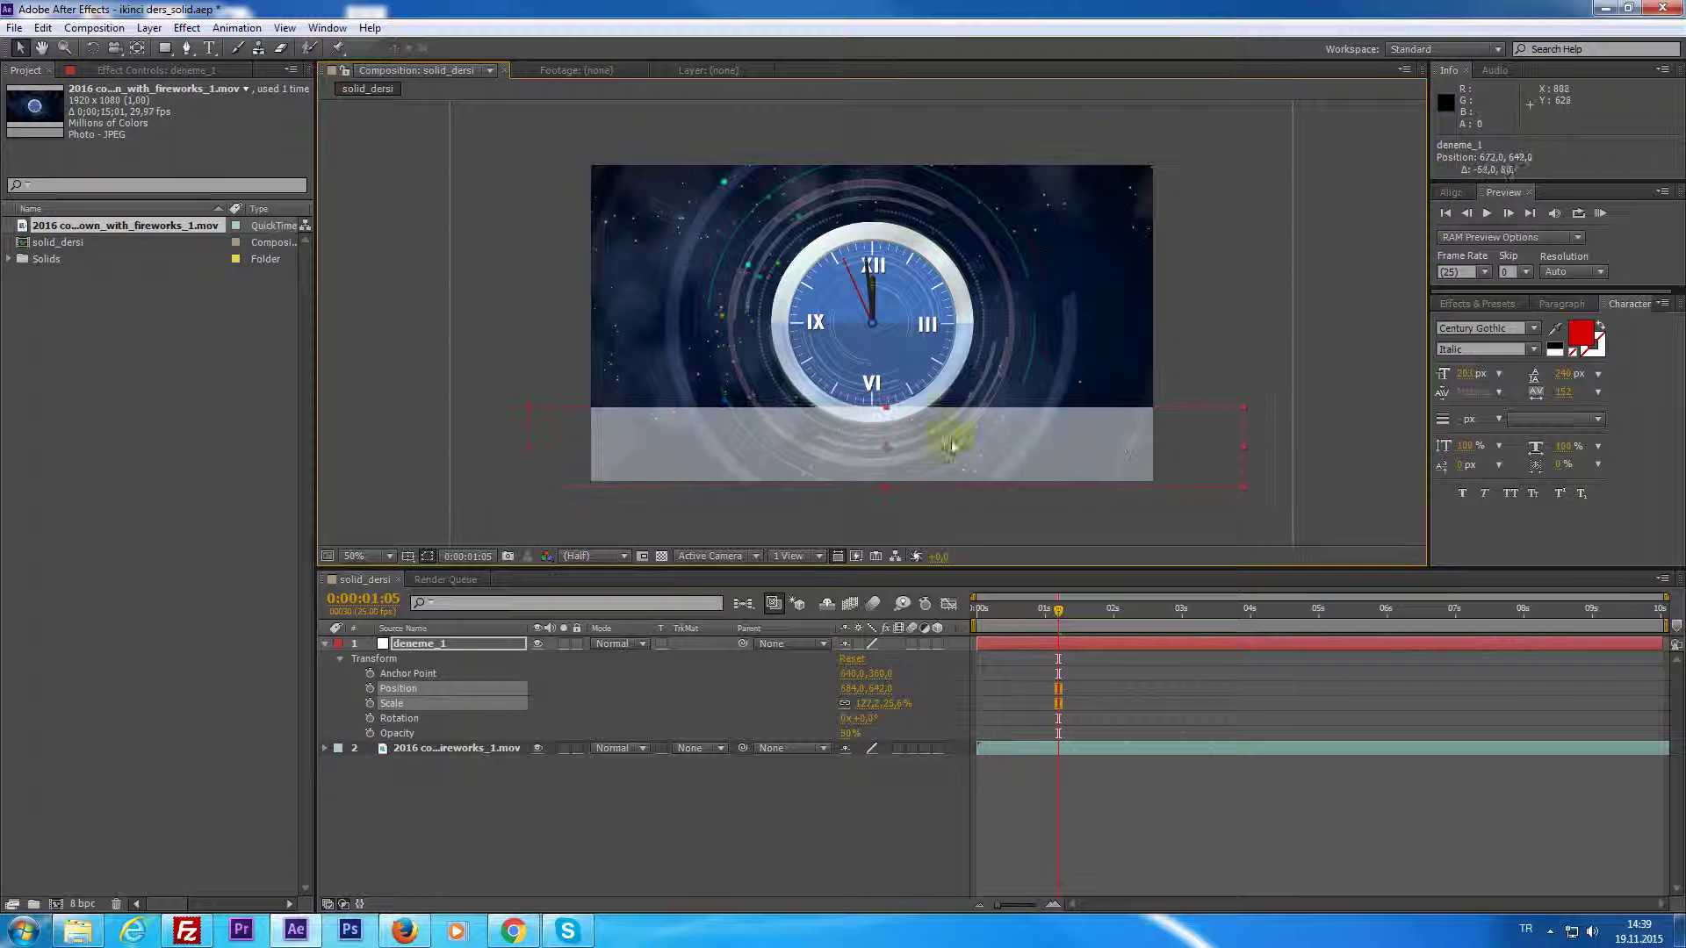
left_click_drag(1245, 451, 1210, 454)
left_click_drag(1091, 444, 1070, 446)
left_click(1213, 539)
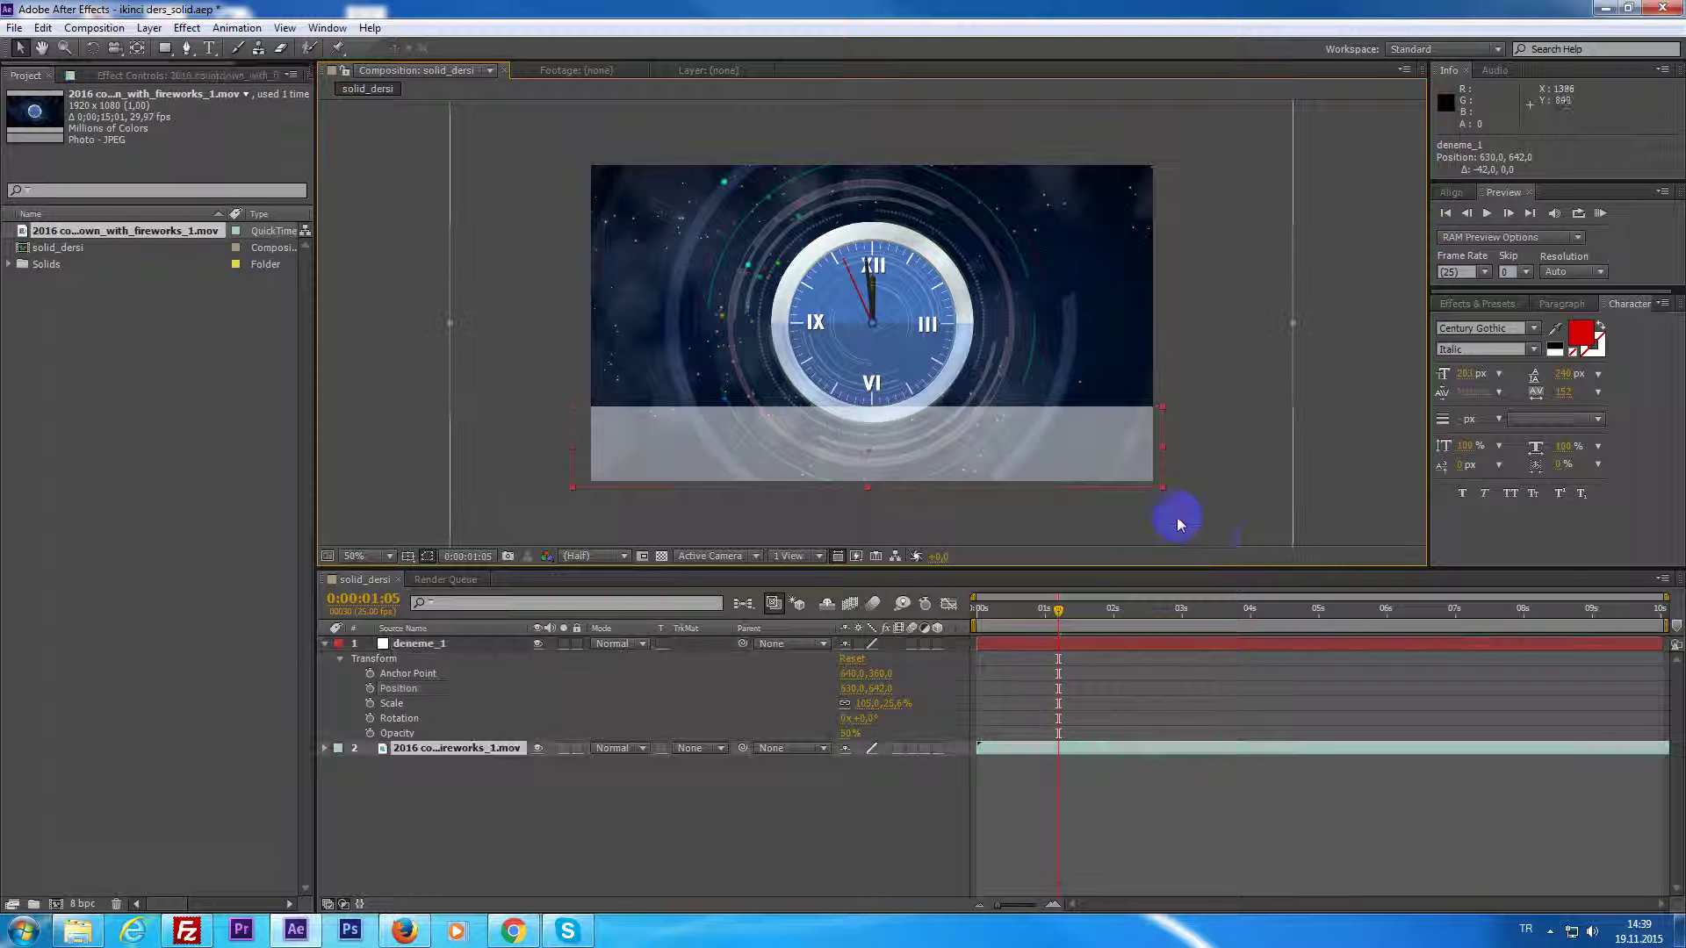
Preview from a slightly later frame and undo a trial keyframe shift.
left_click(983, 720)
left_click(1019, 645)
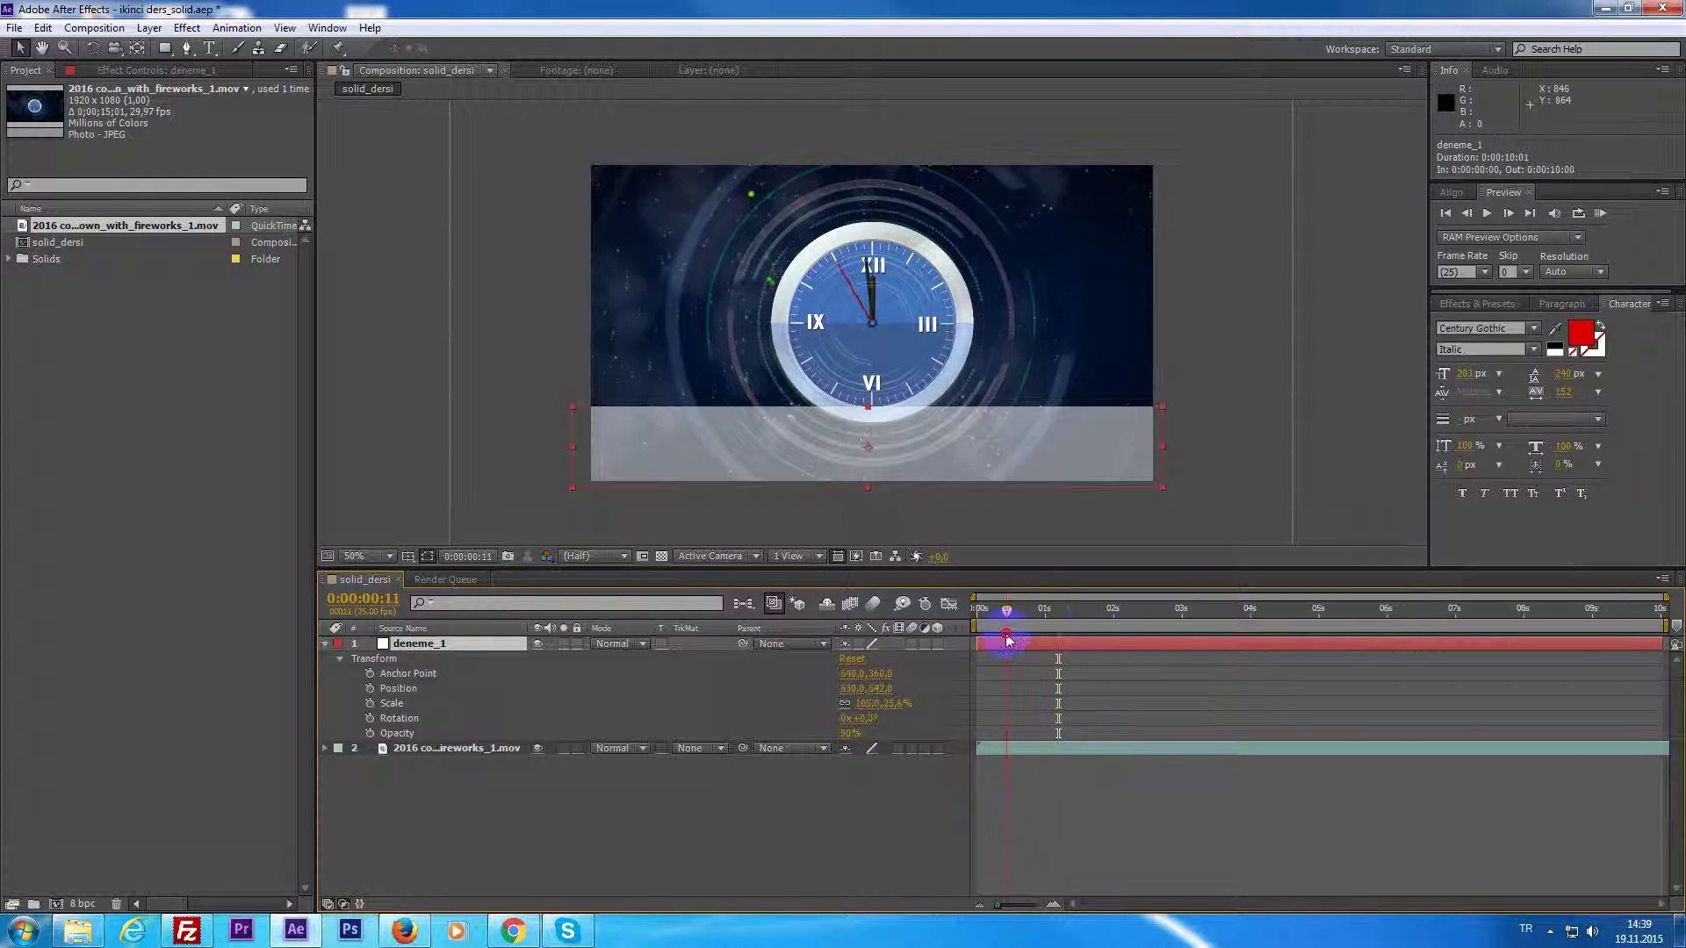
left_click_drag(1046, 622, 1070, 637)
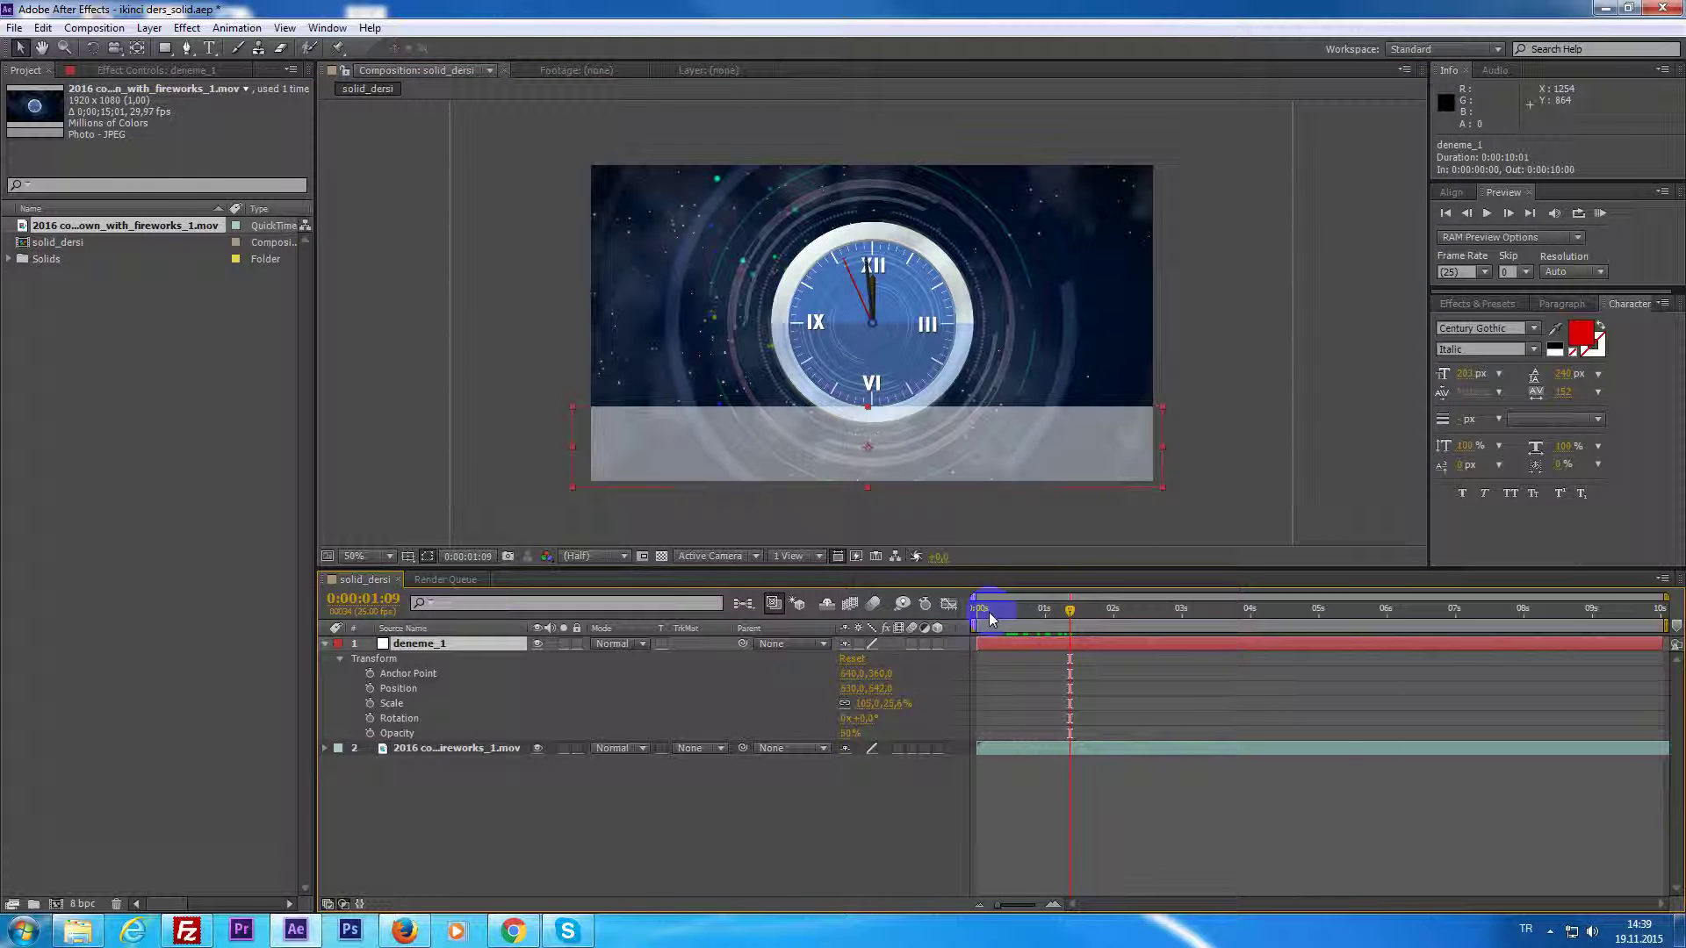
key("space")
left_click_drag(1073, 662, 1031, 670)
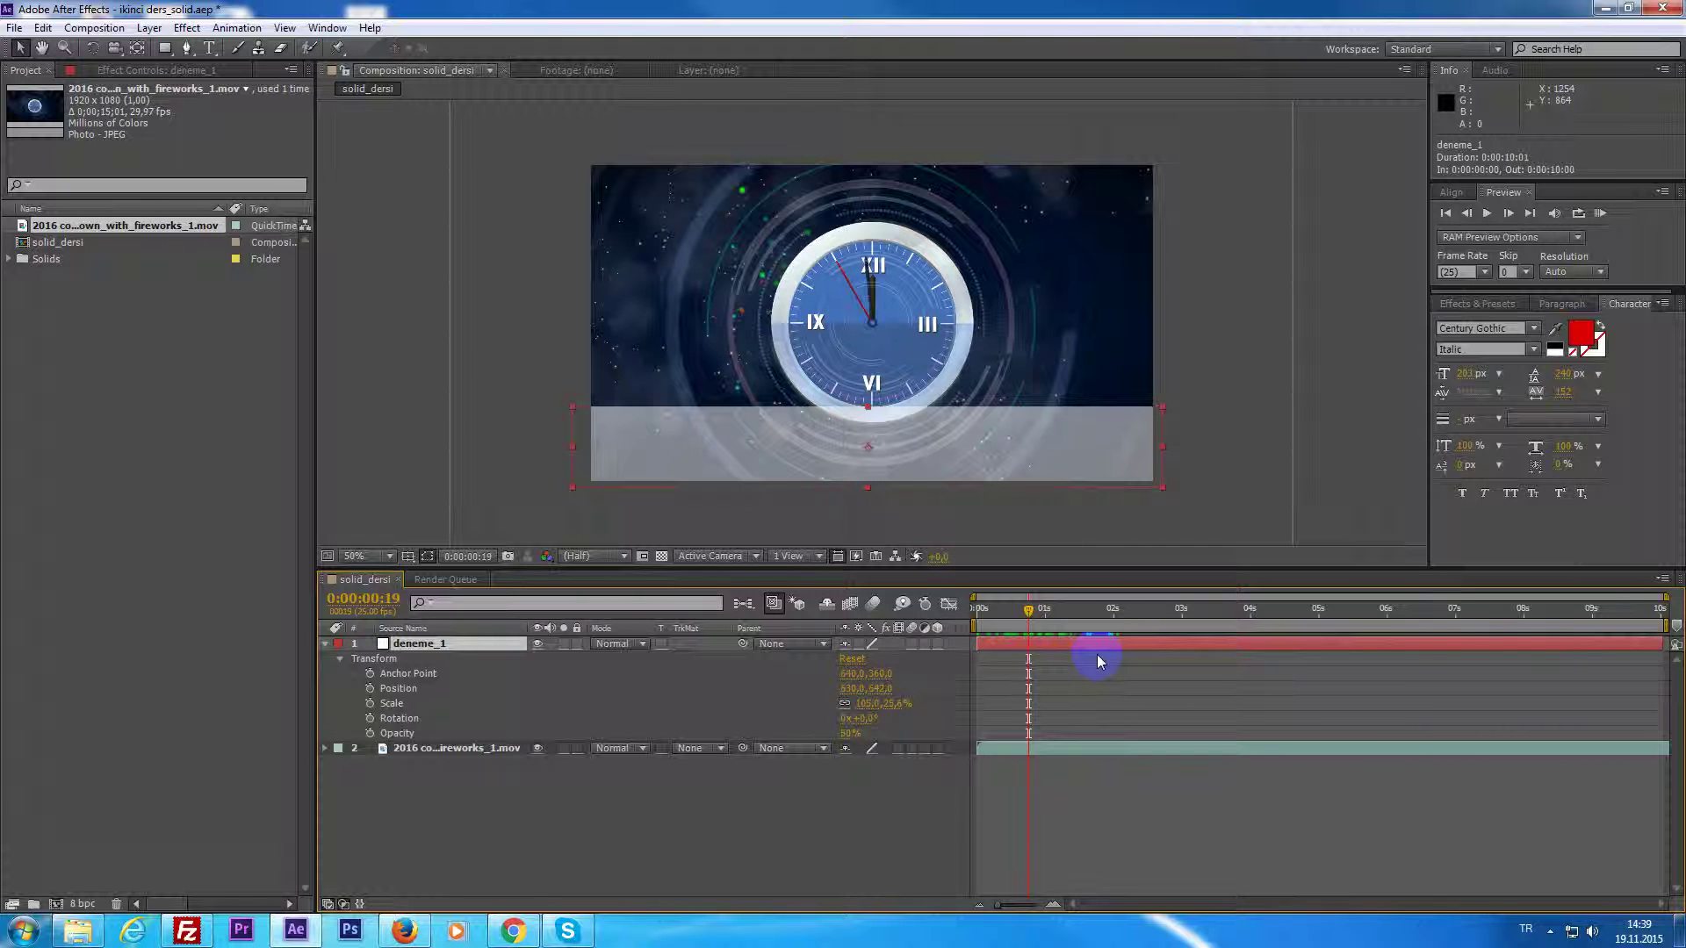
key("ctrl+z")
key("ctrl+z")
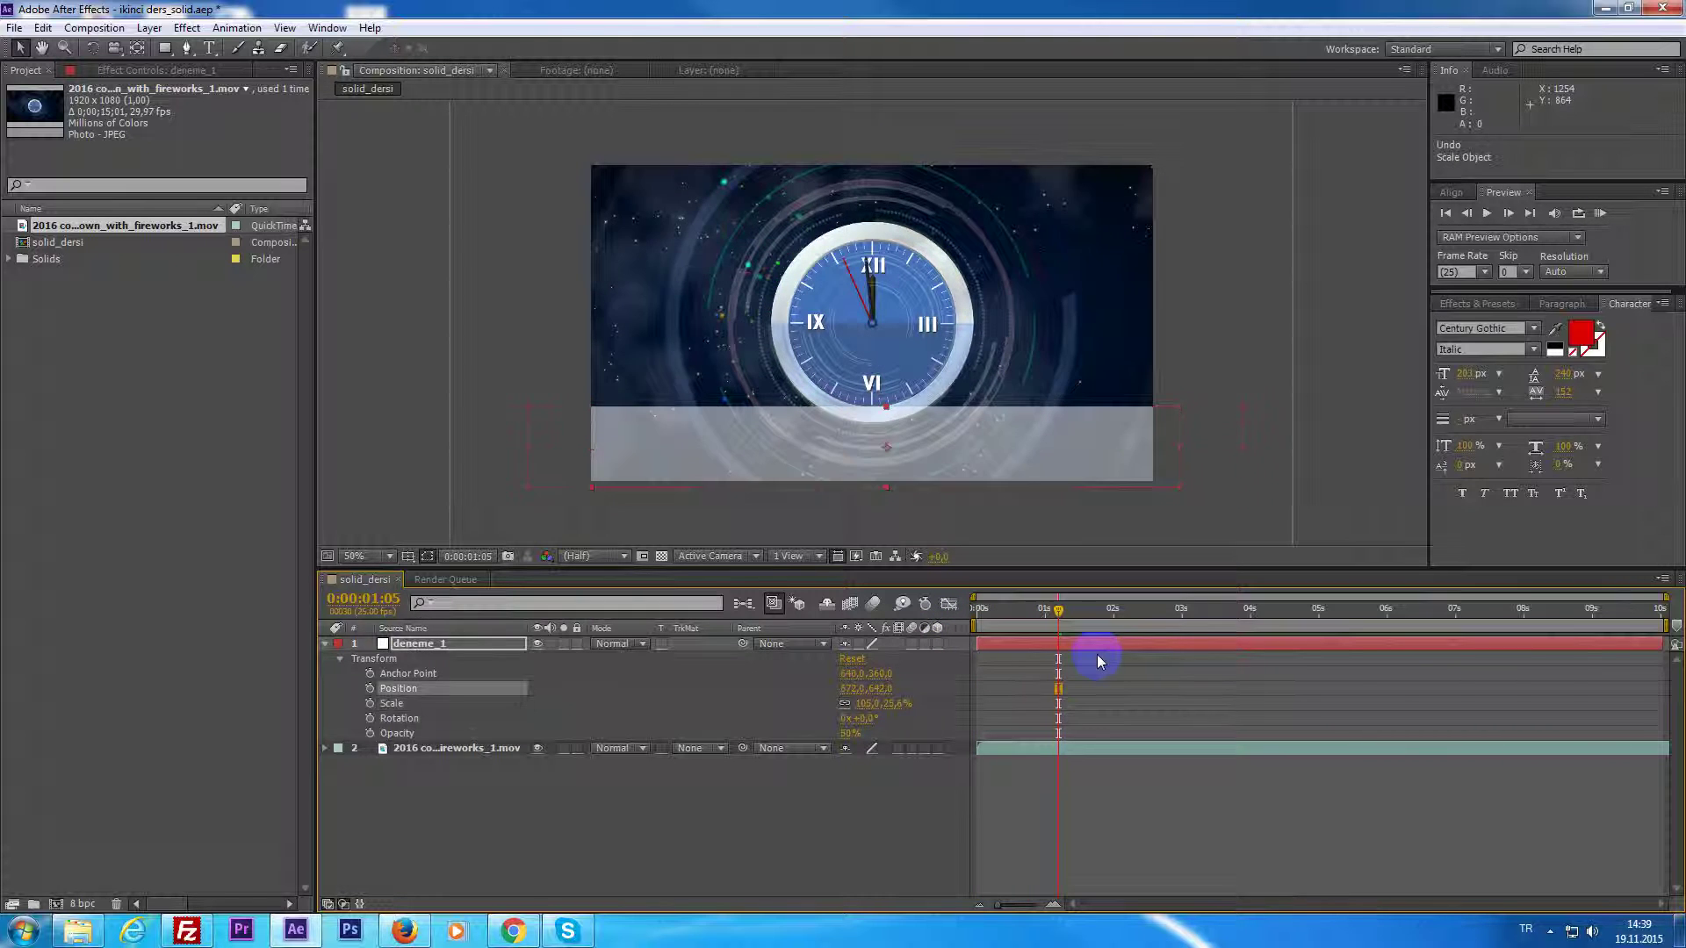
key("ctrl+z")
Undo a trial upward stretch and pull the strip's right edge inward.
left_click_drag(886, 408, 886, 203)
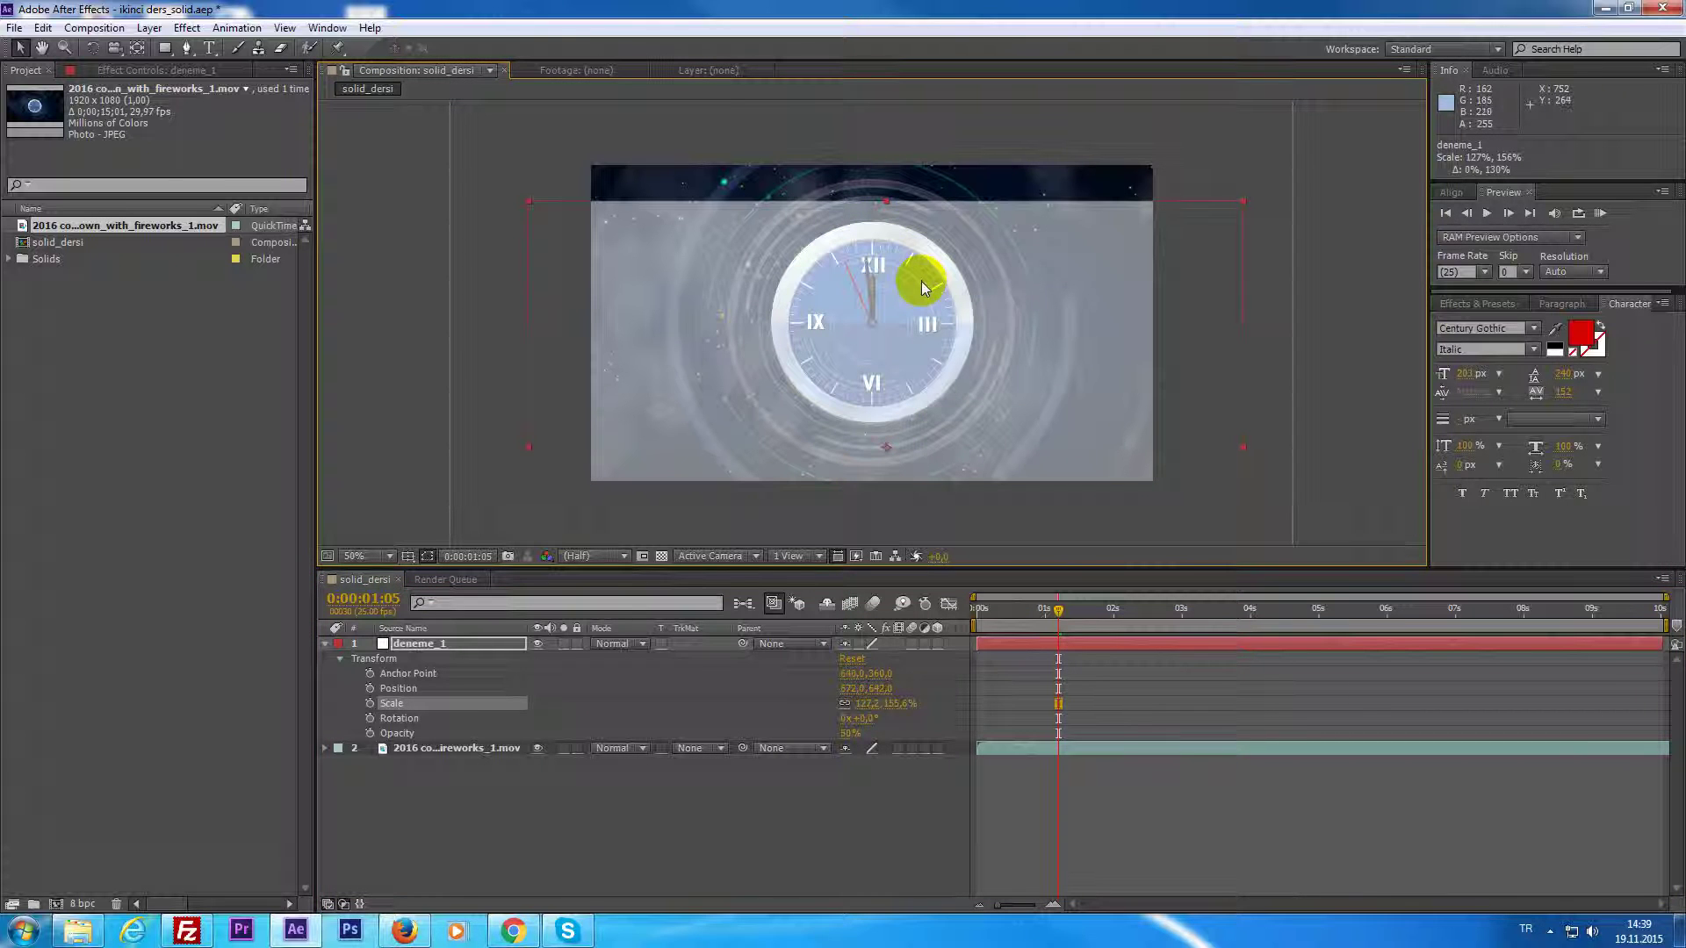
key("ctrl+z")
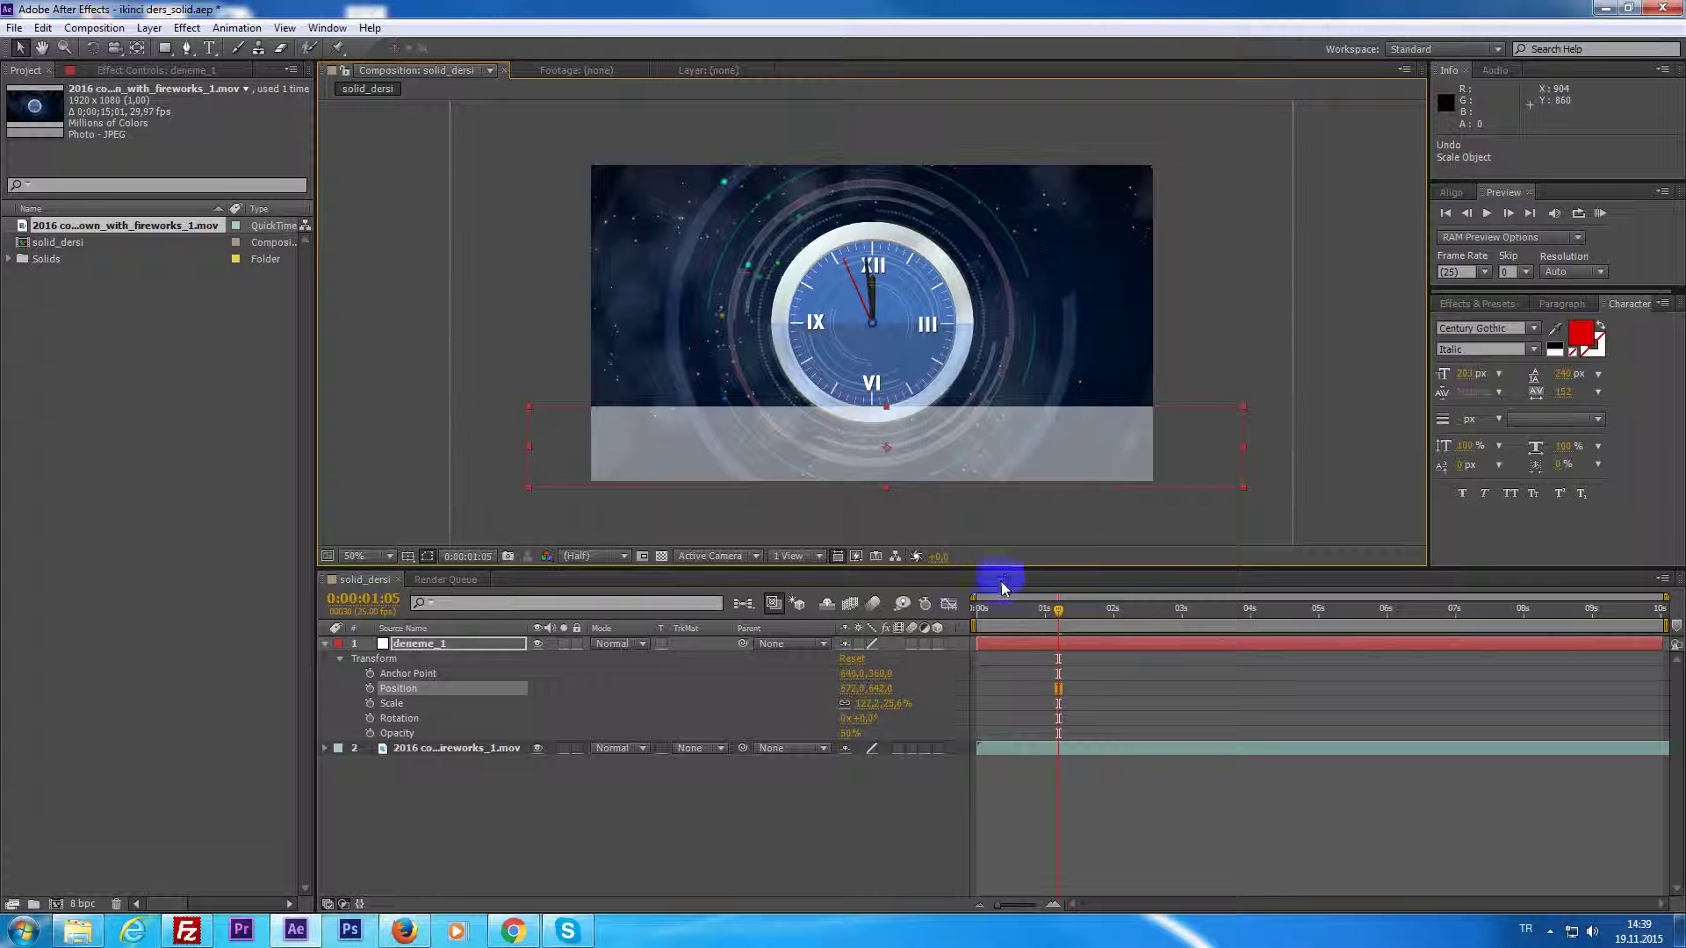
left_click_drag(1245, 453, 1067, 451)
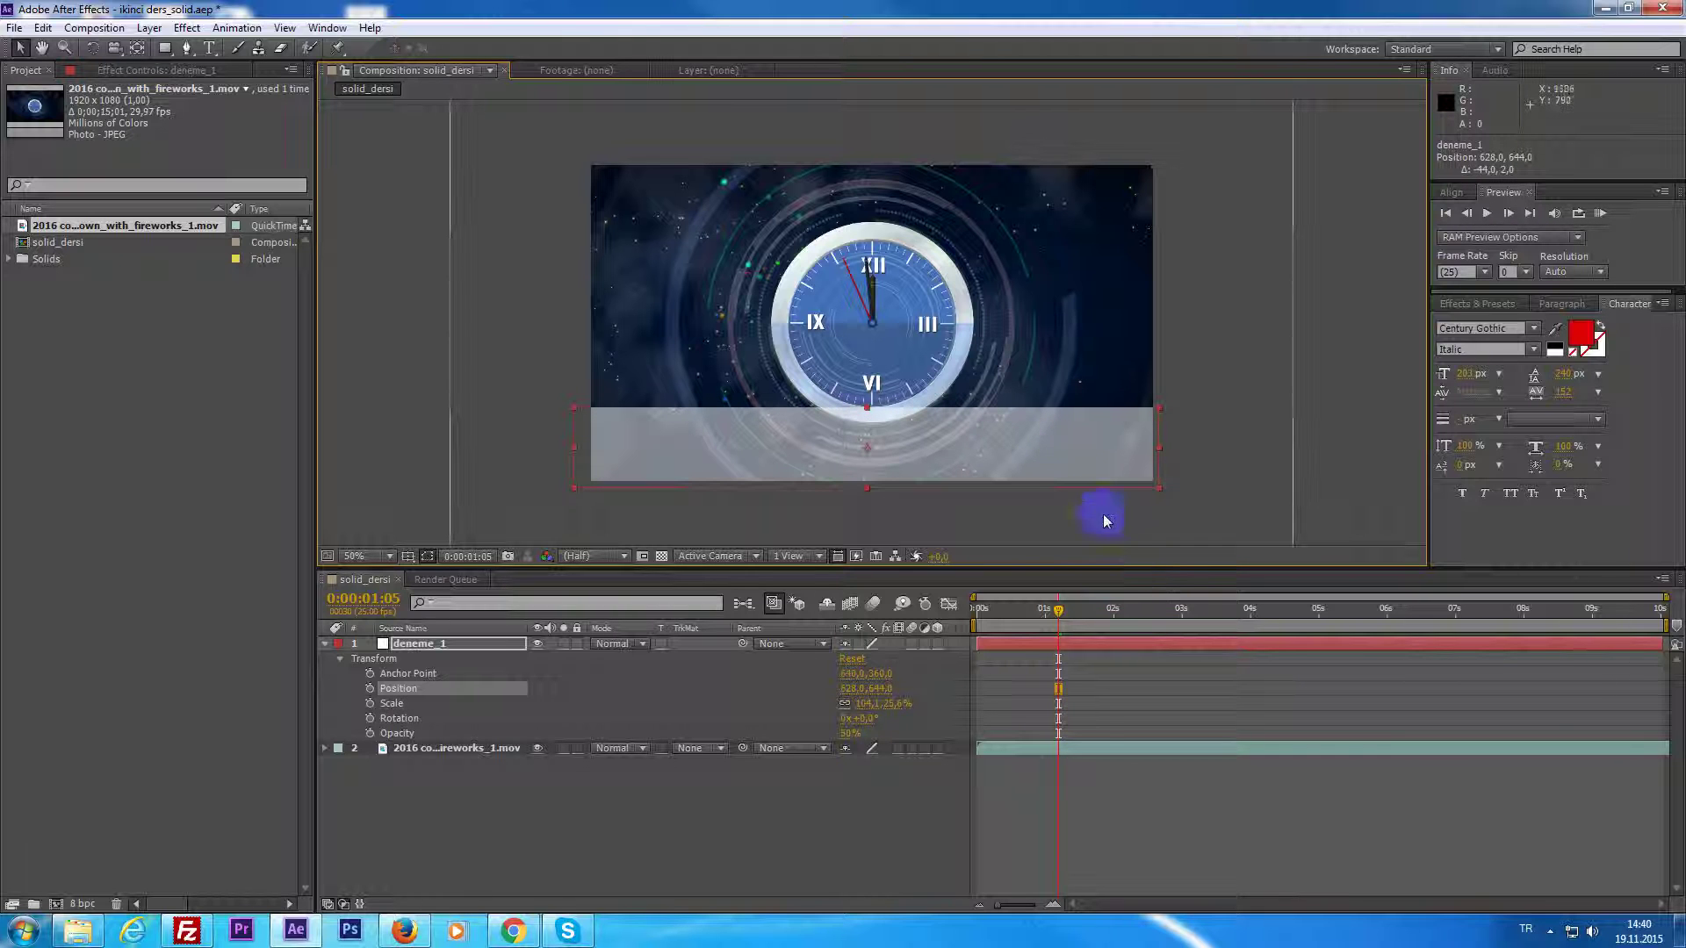
Delete the fireworks footage layer from the composition.
left_click(992, 746)
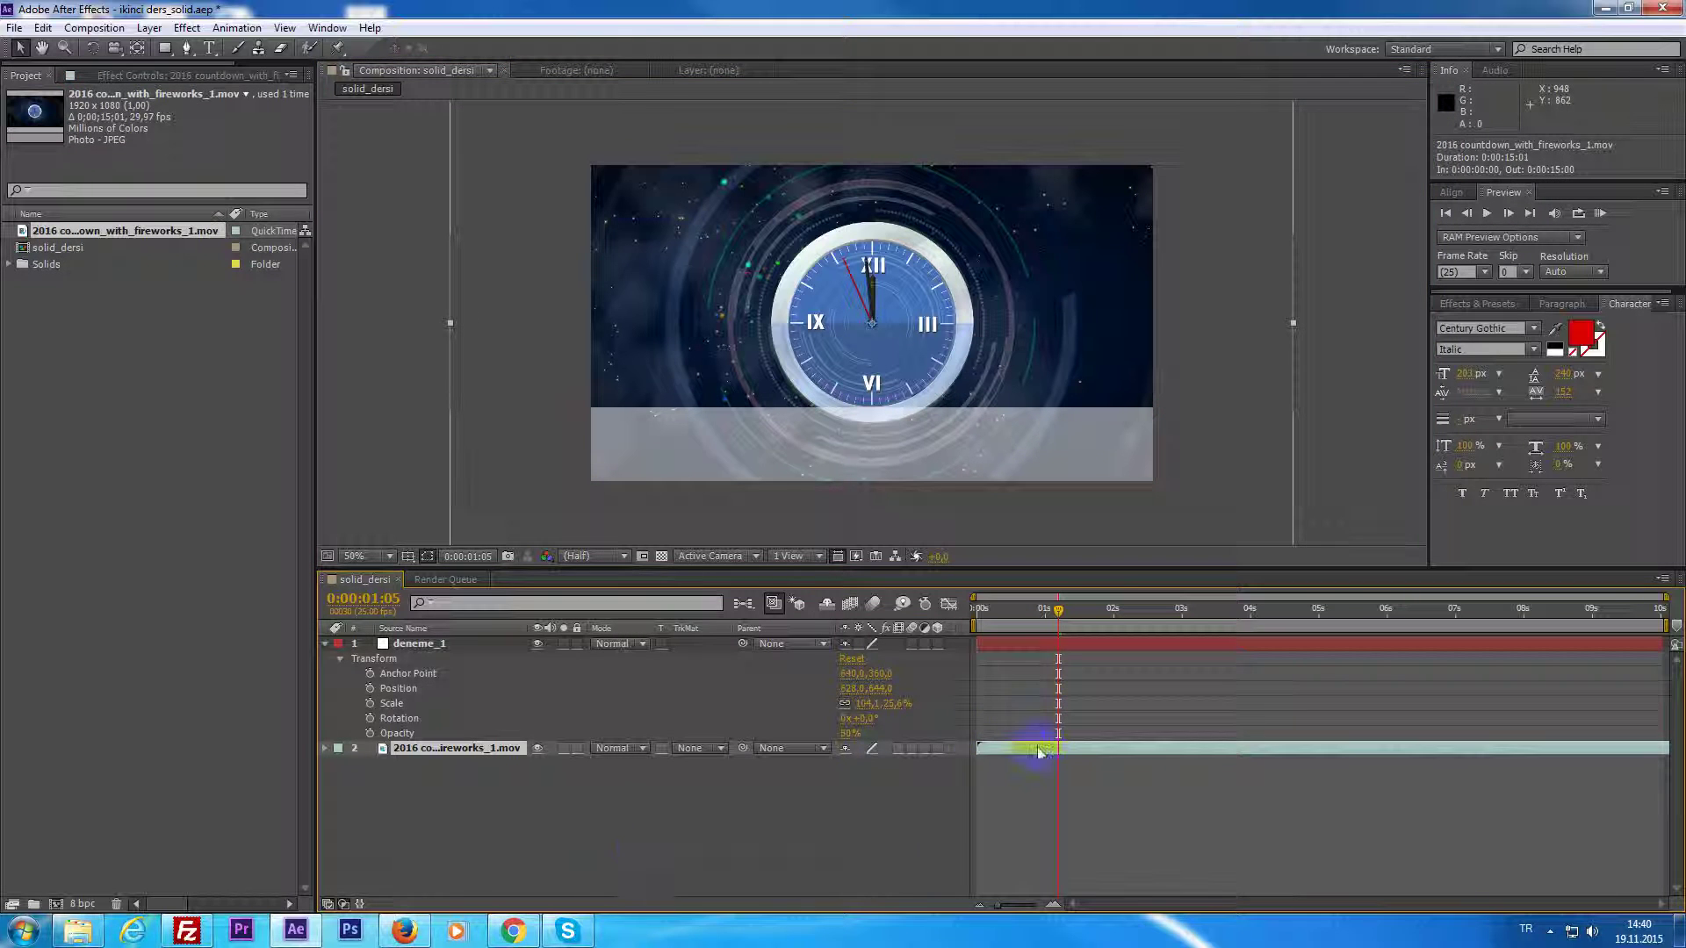
left_click(1107, 780)
left_click(1104, 748)
key("Delete")
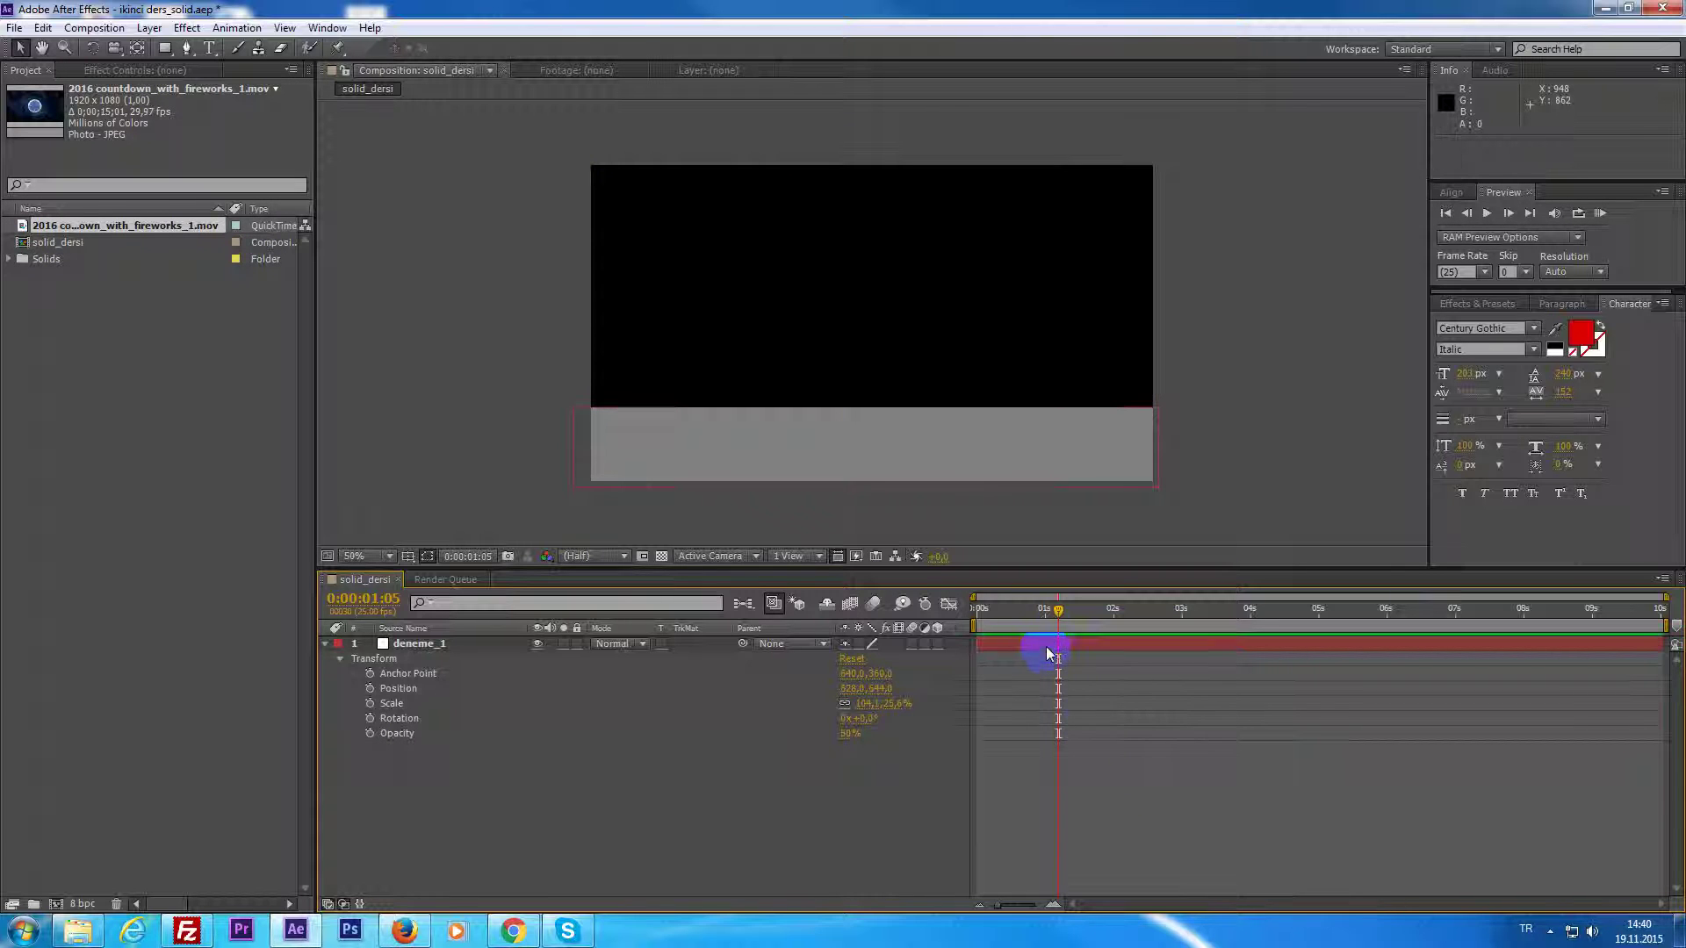
Undo a trial 0% opacity on deneme_1 and select its Transform group.
left_click(1047, 652)
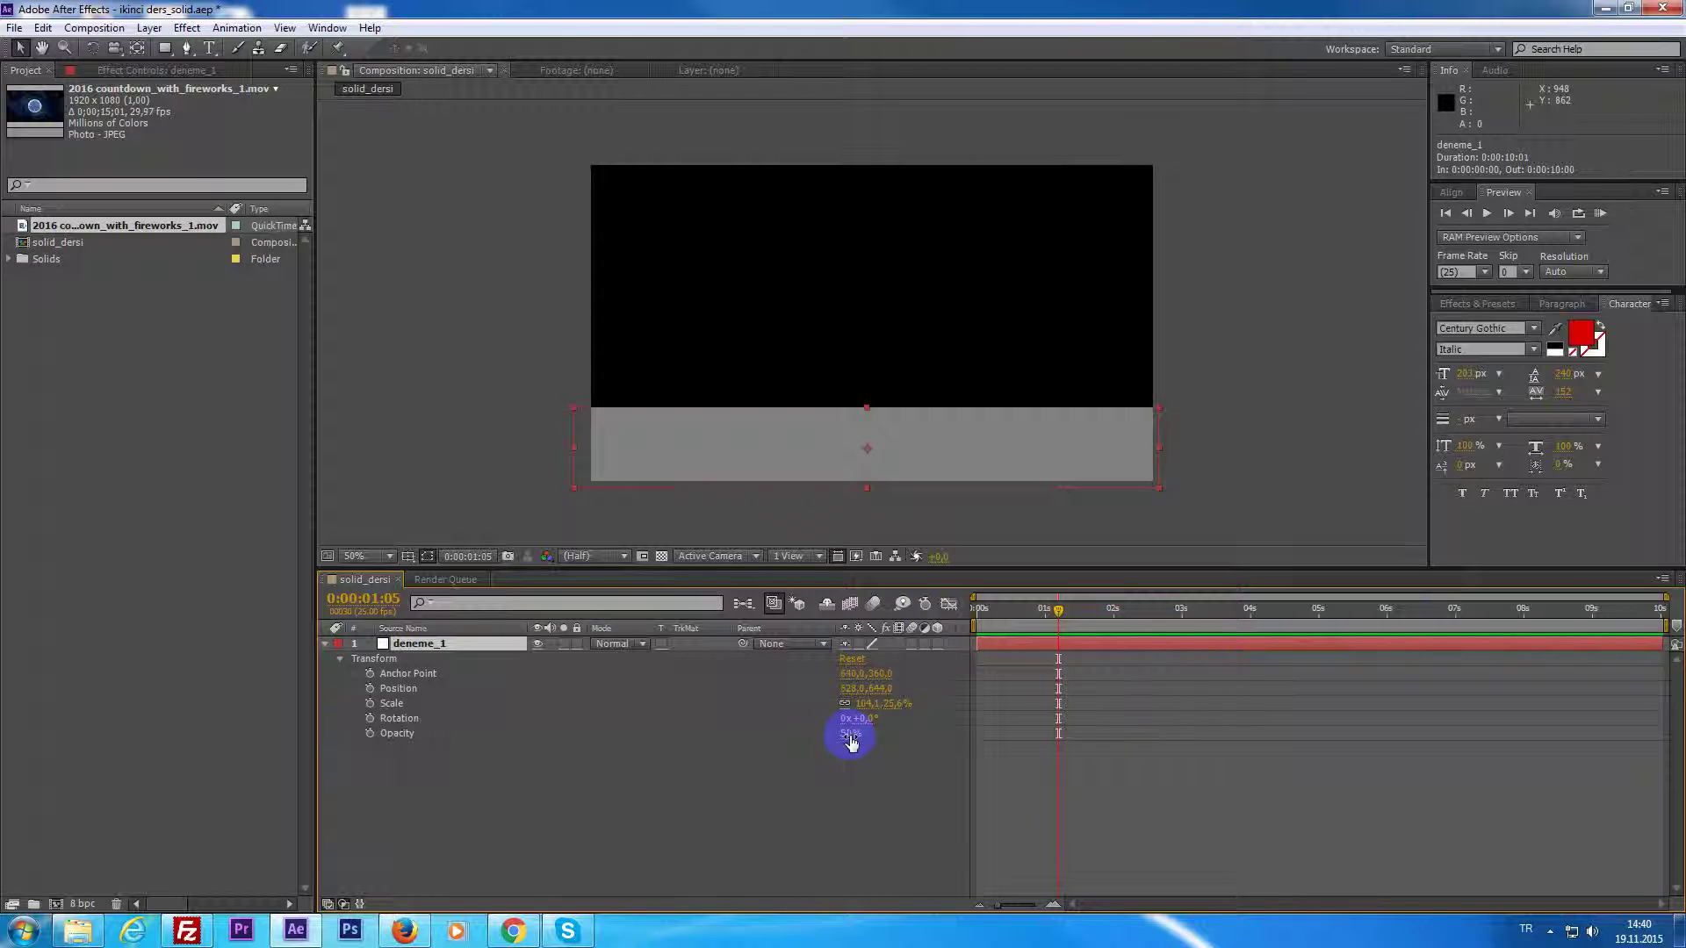
mouse_move(849, 733)
left_mouse_down()
mouse_move(794, 737)
mouse_move(942, 740)
left_mouse_up()
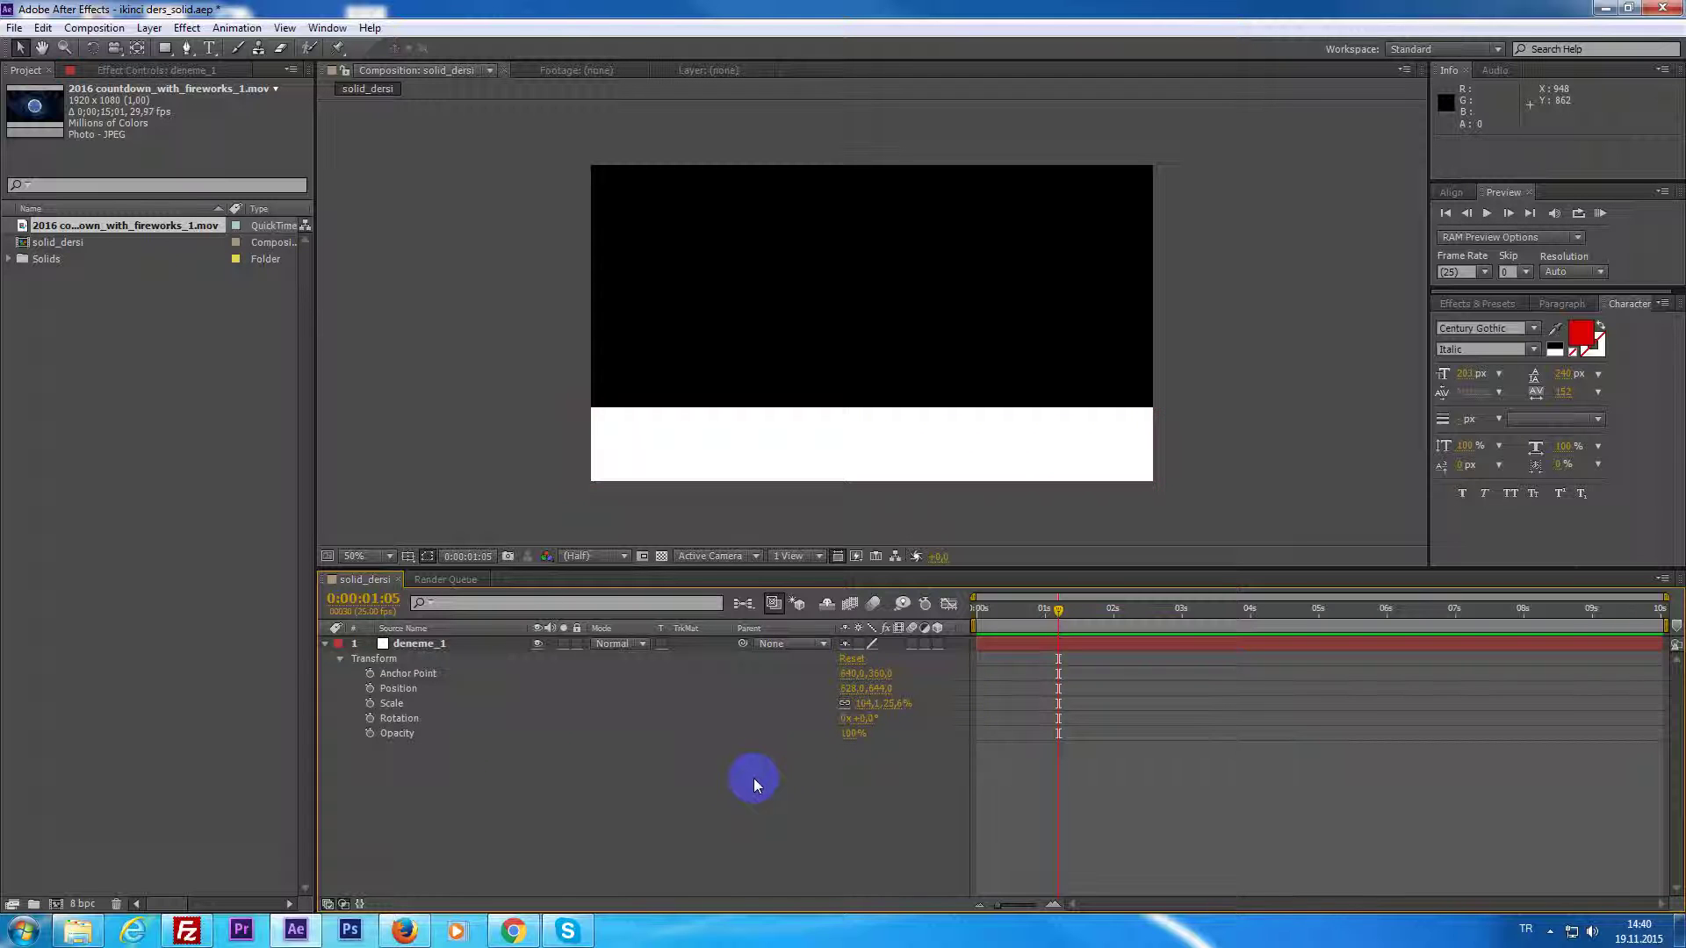
key("ctrl+z")
left_click(325, 643)
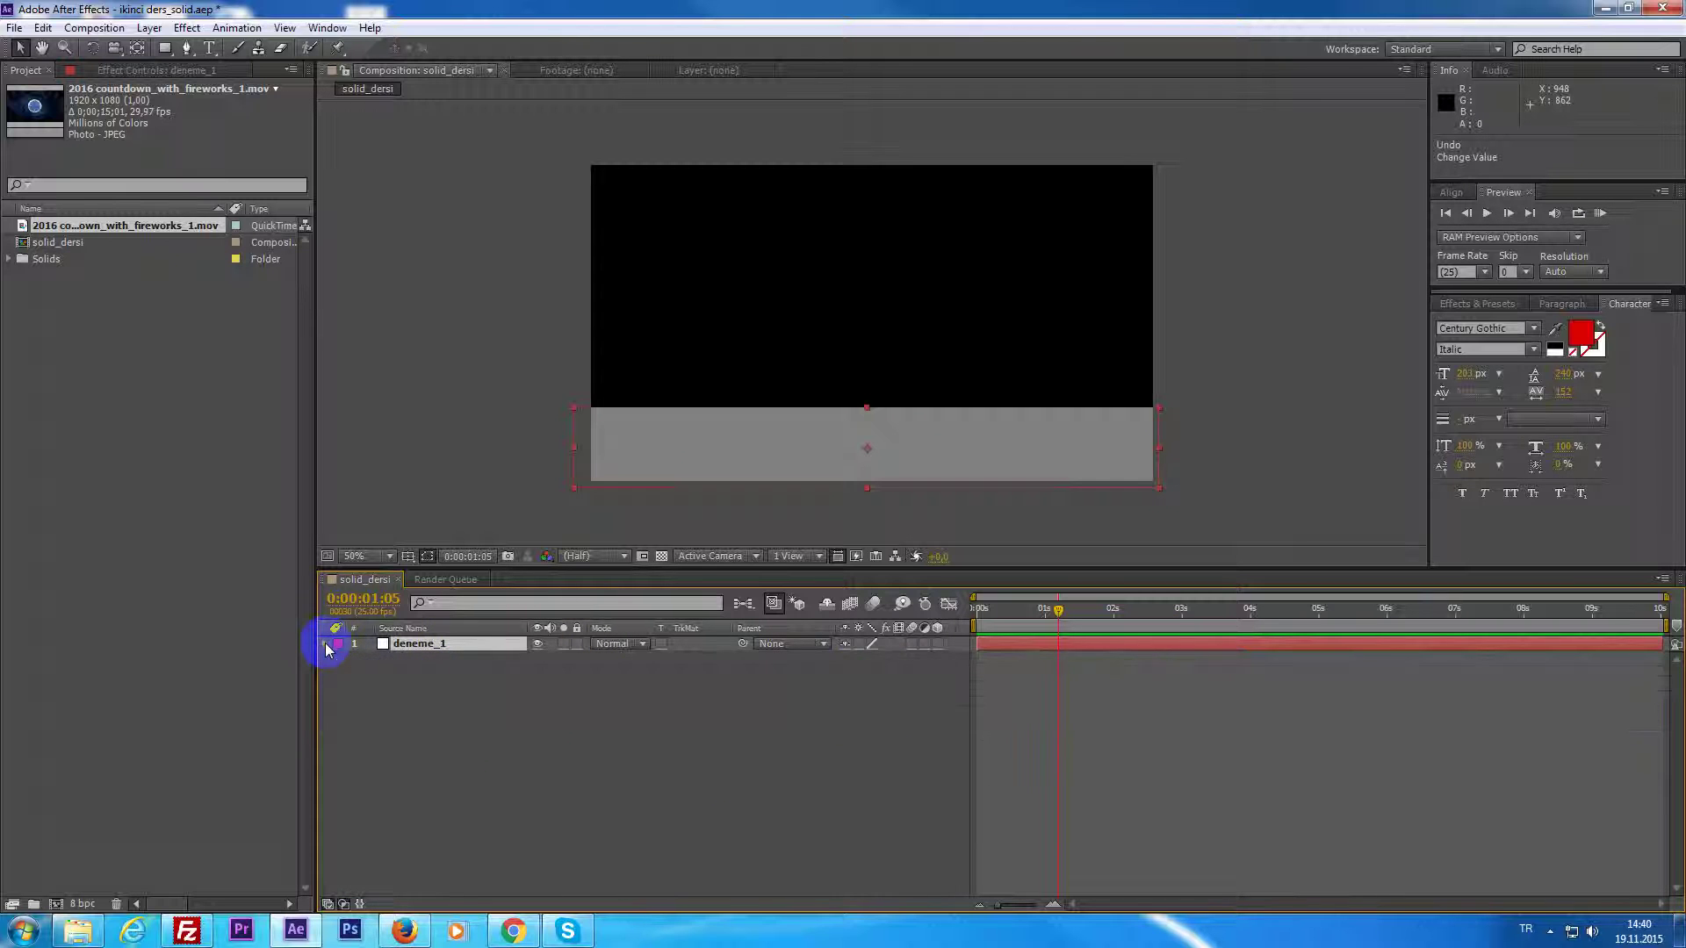
left_click(325, 644)
left_click(365, 660)
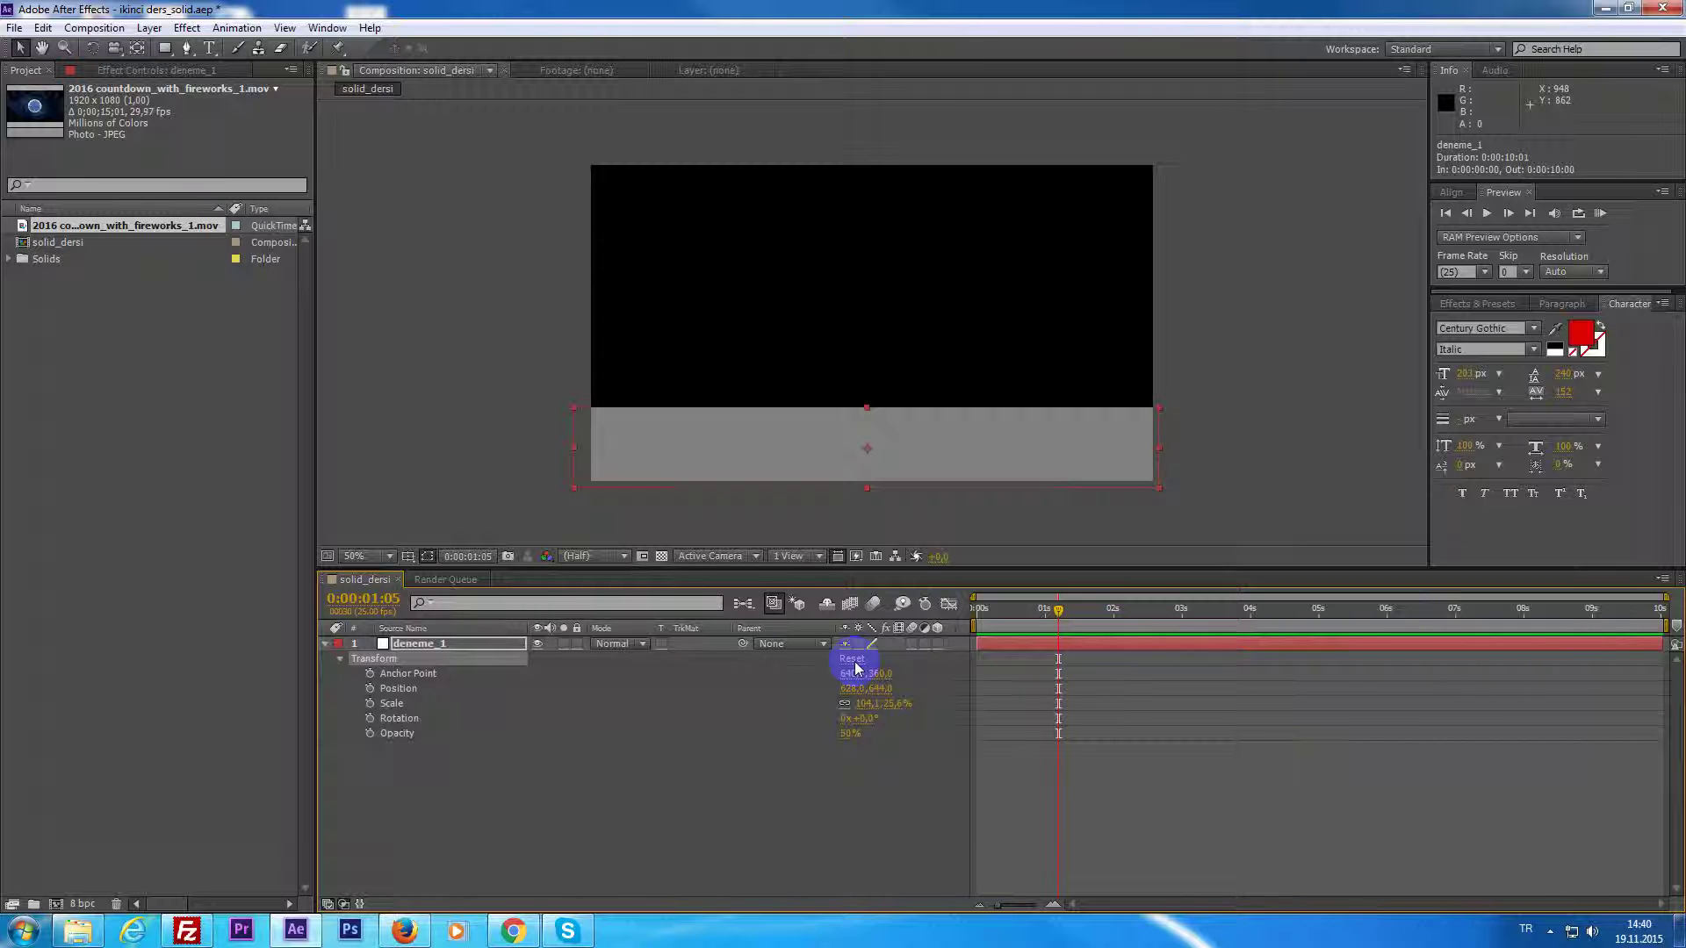
Reset deneme_1's Transform so the white solid fills the frame at 100% opacity.
left_click(853, 660)
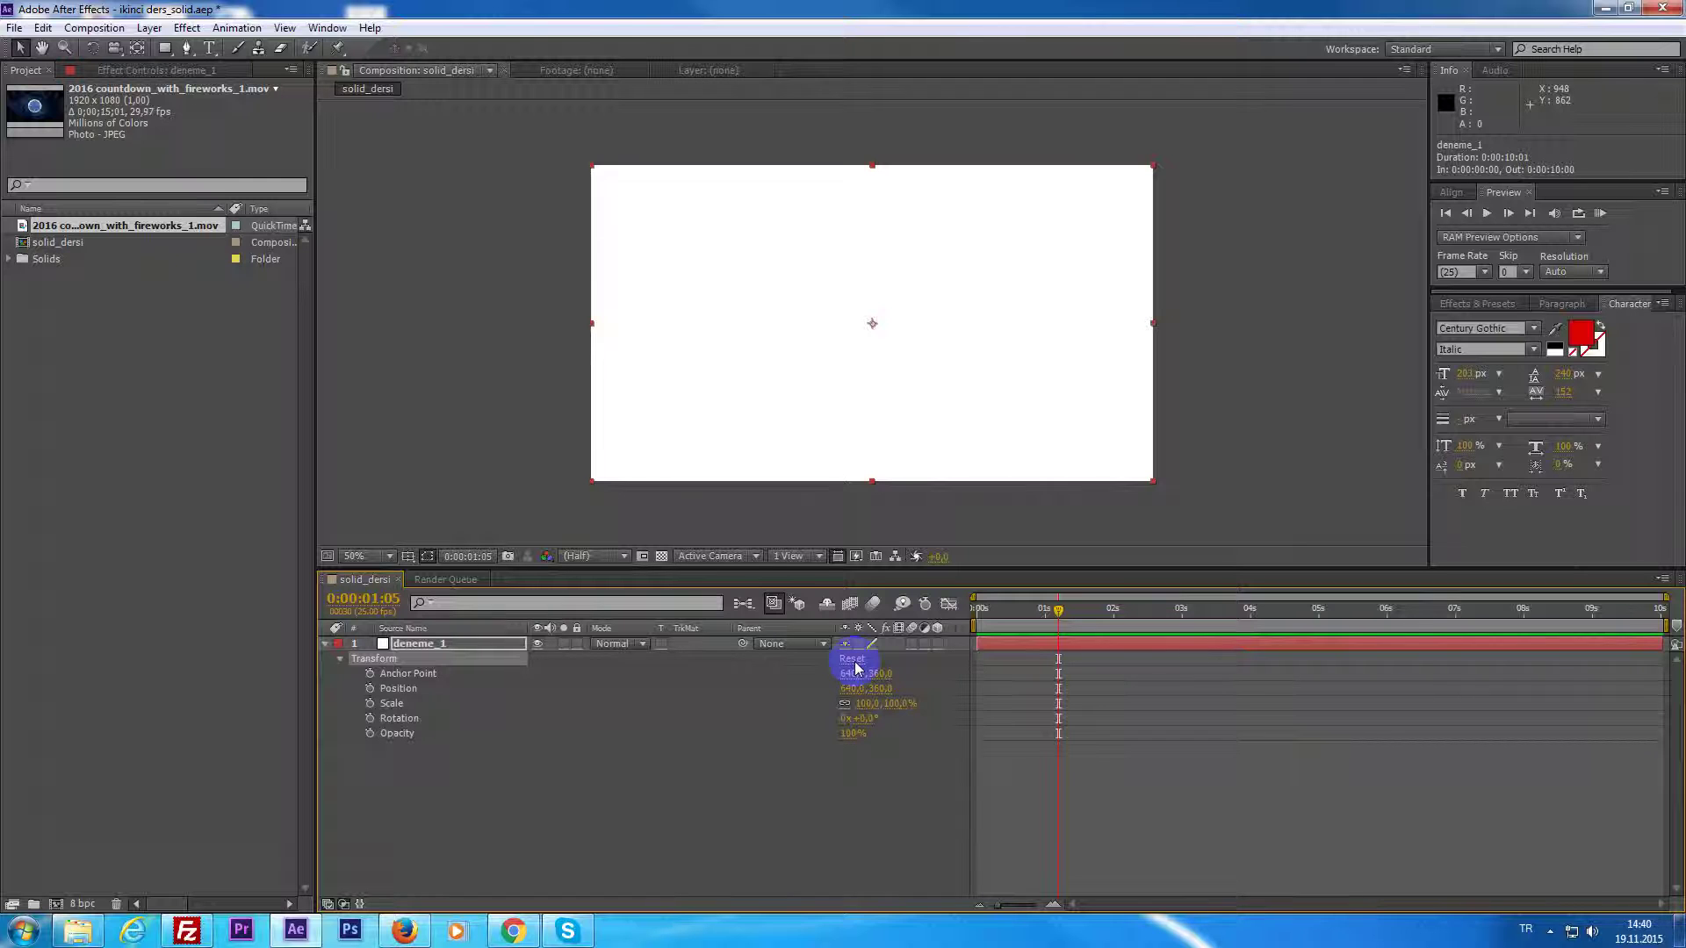
left_click(1069, 610)
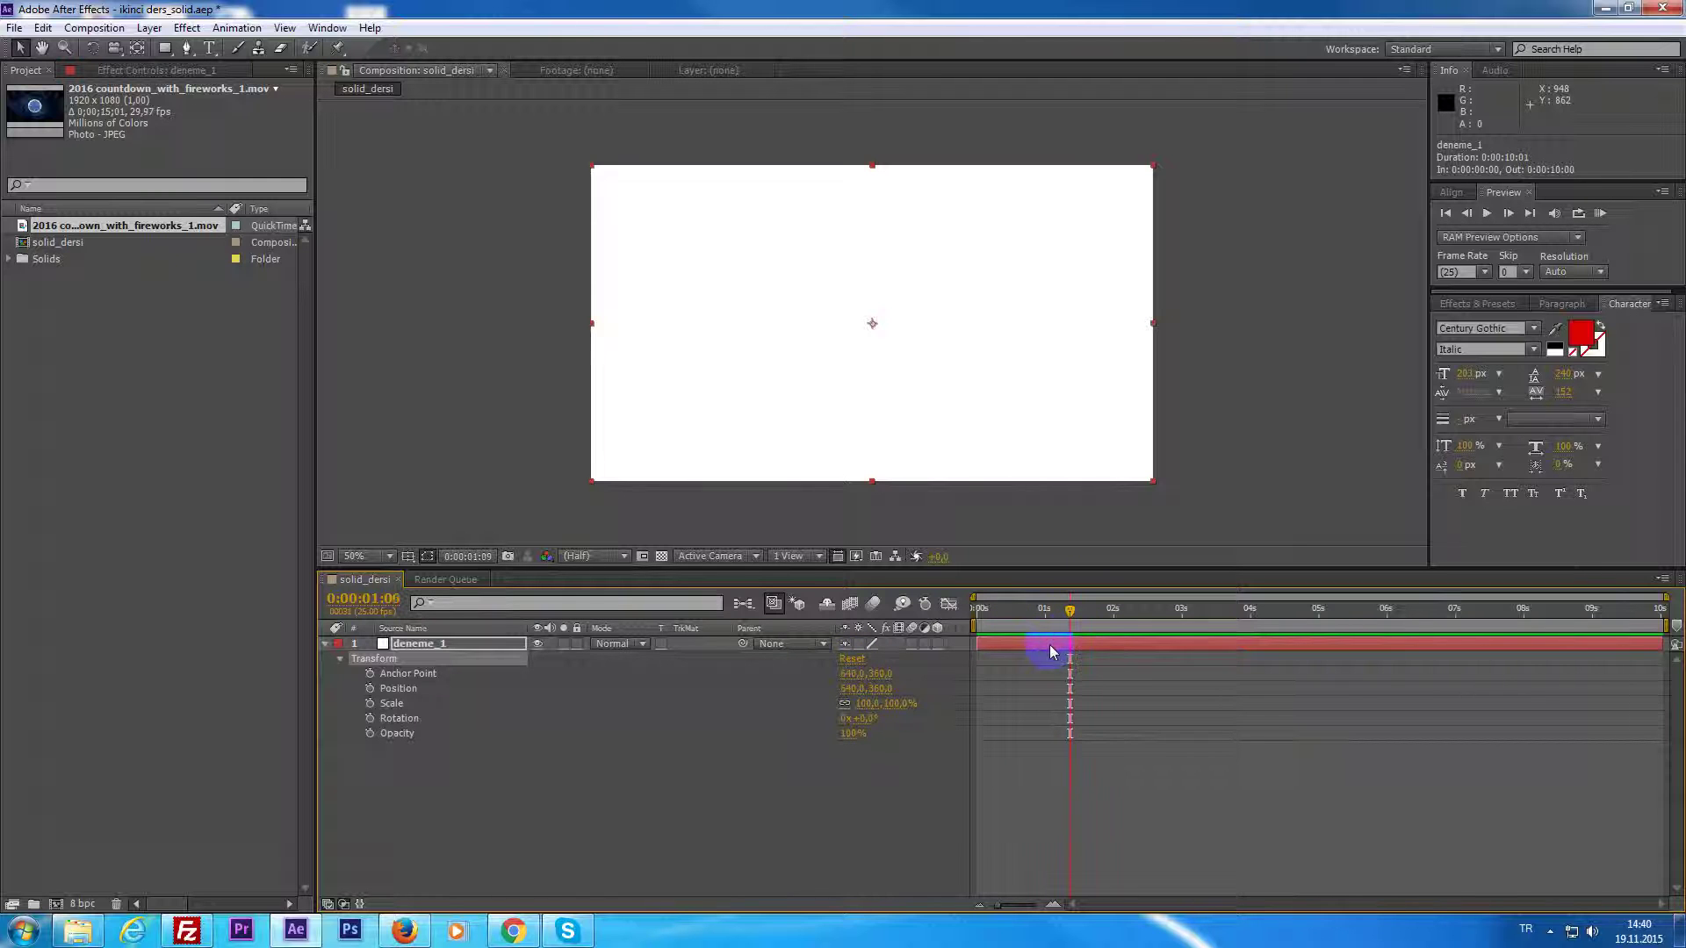
key("ctrl+shift+y")
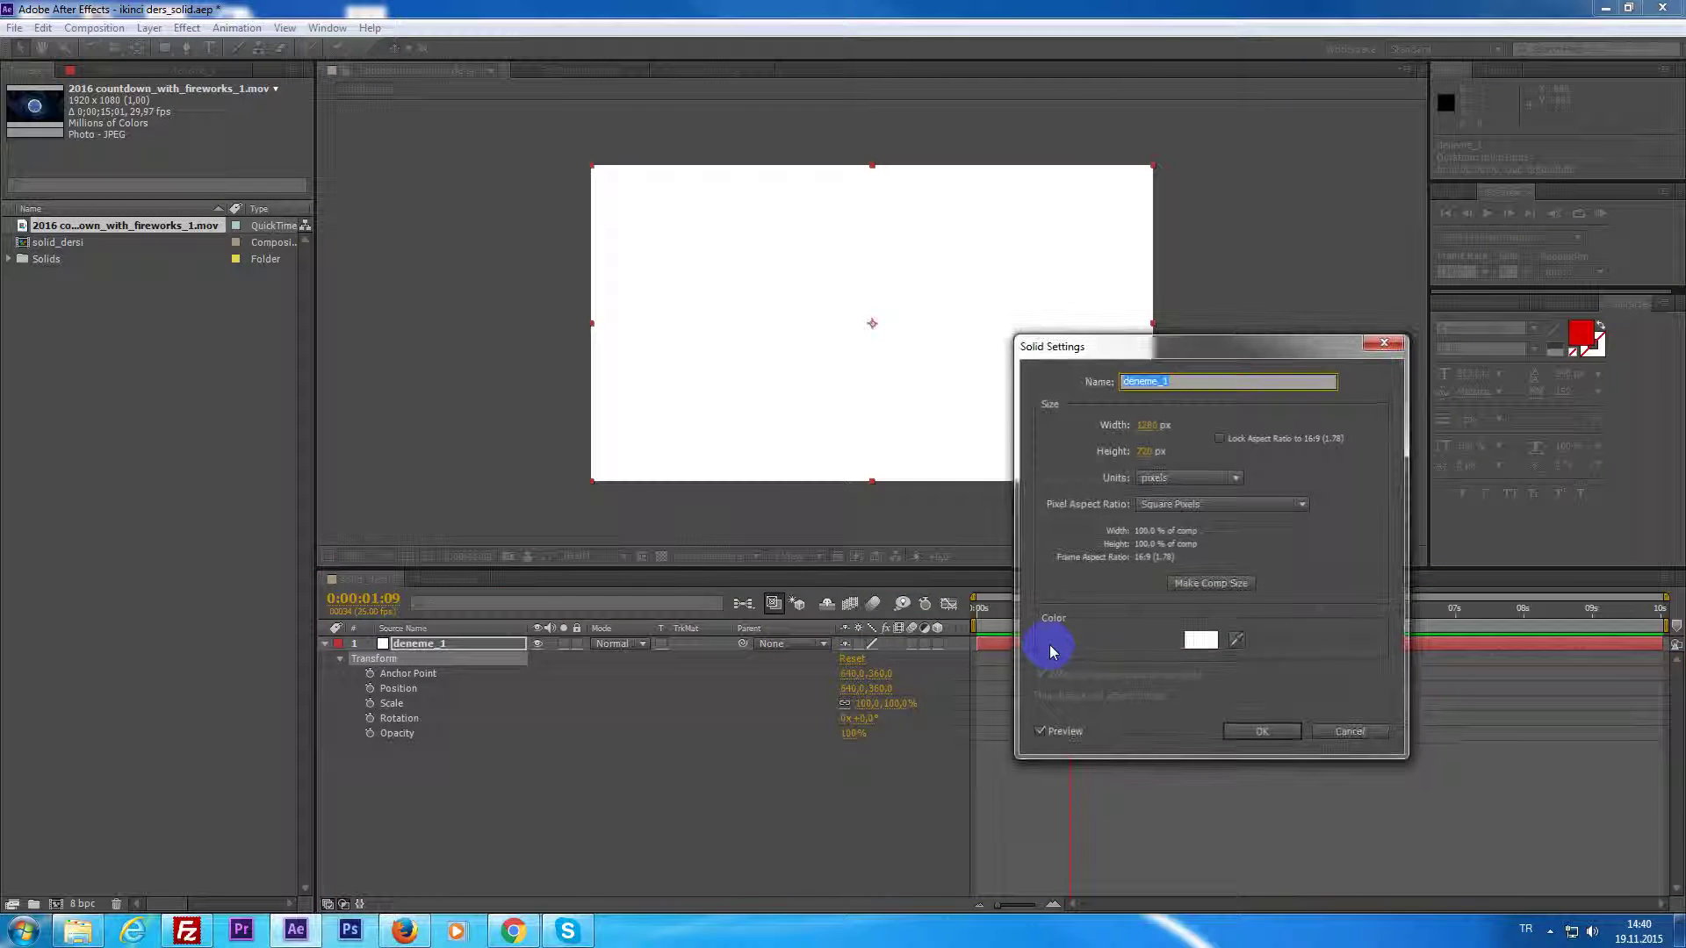
left_click(1370, 731)
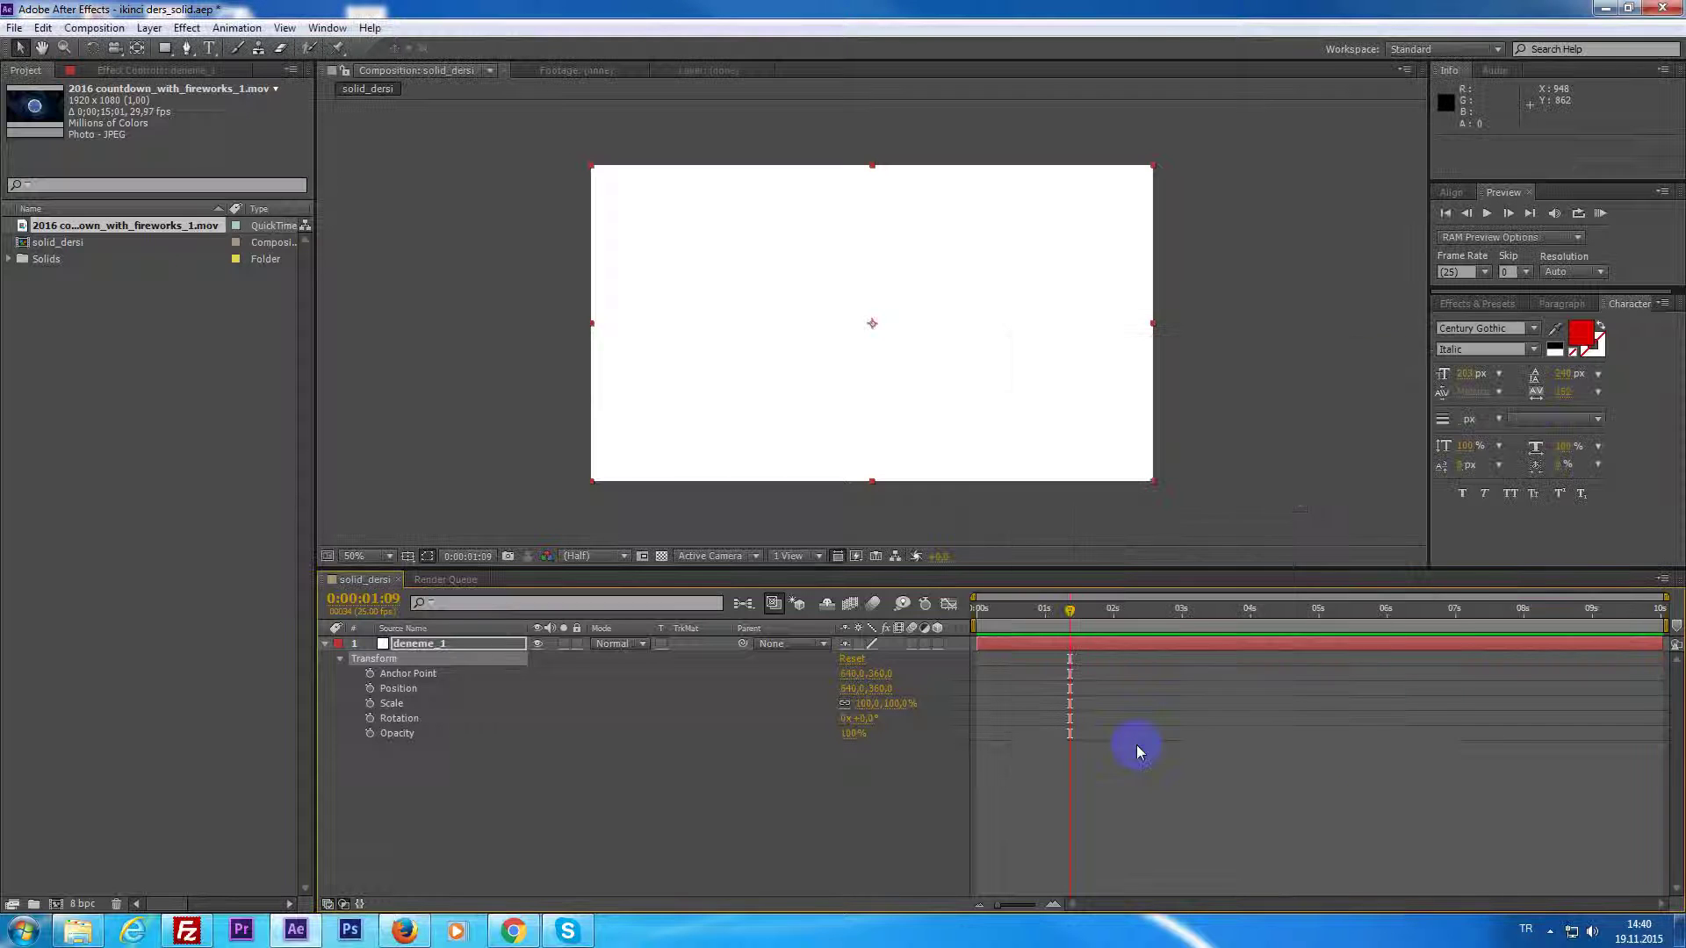
Browse the composition's context menu, the Layer menu, and deneme_1's context menu.
right_click(1135, 746)
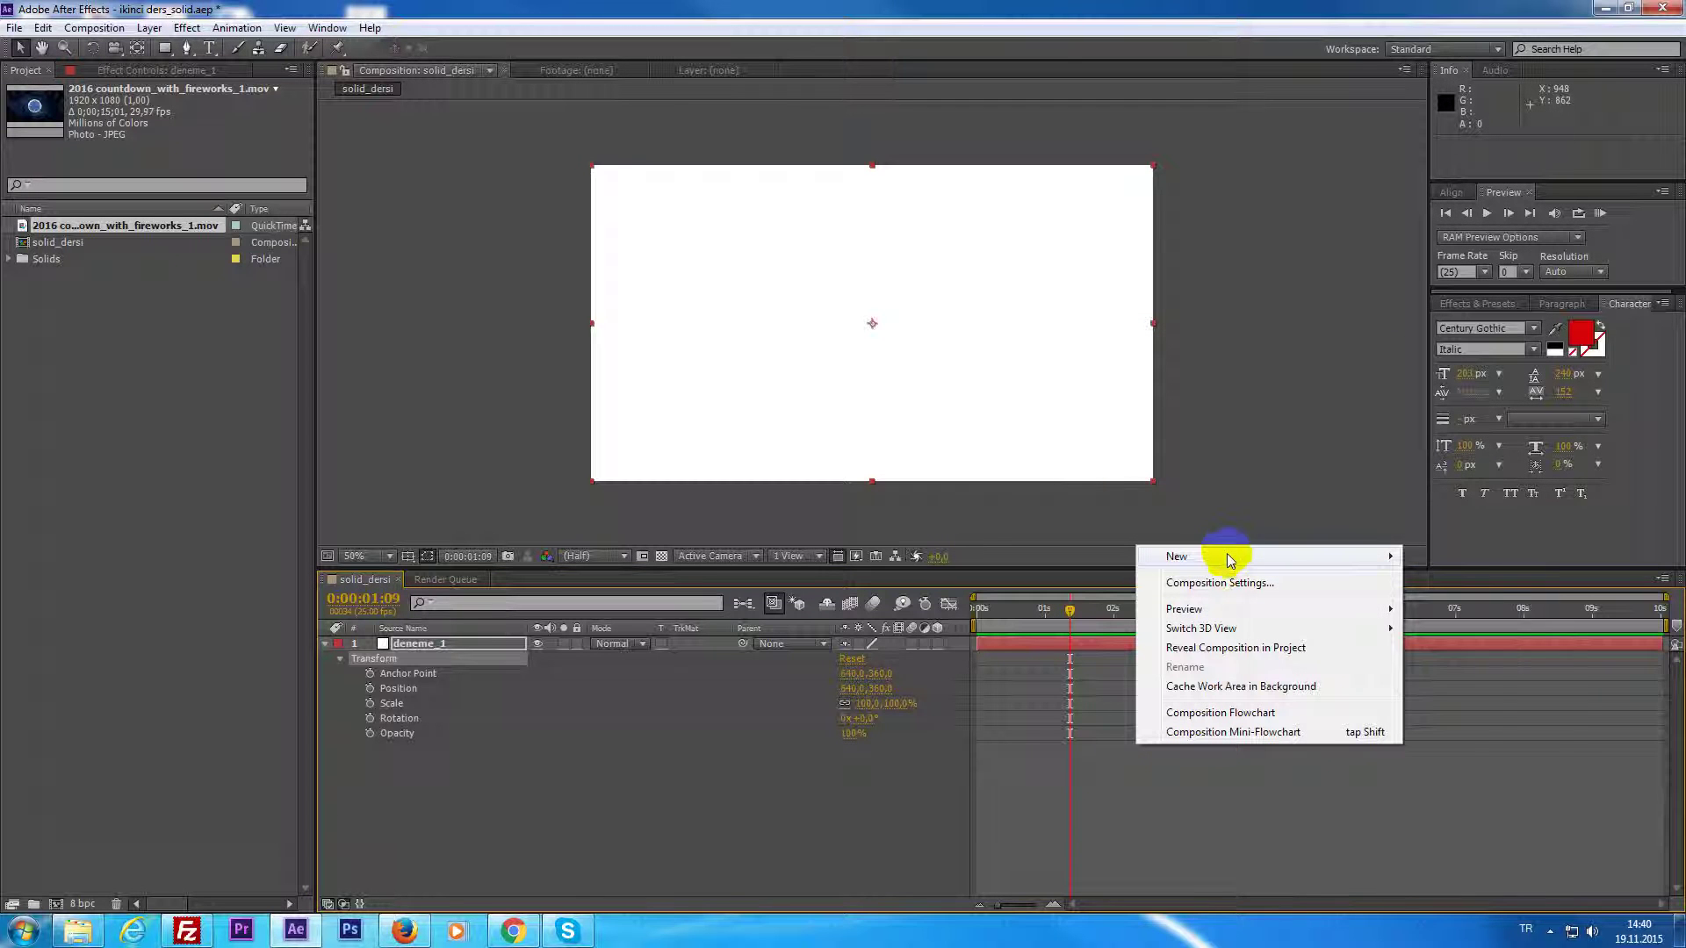
mouse_move(1242, 558)
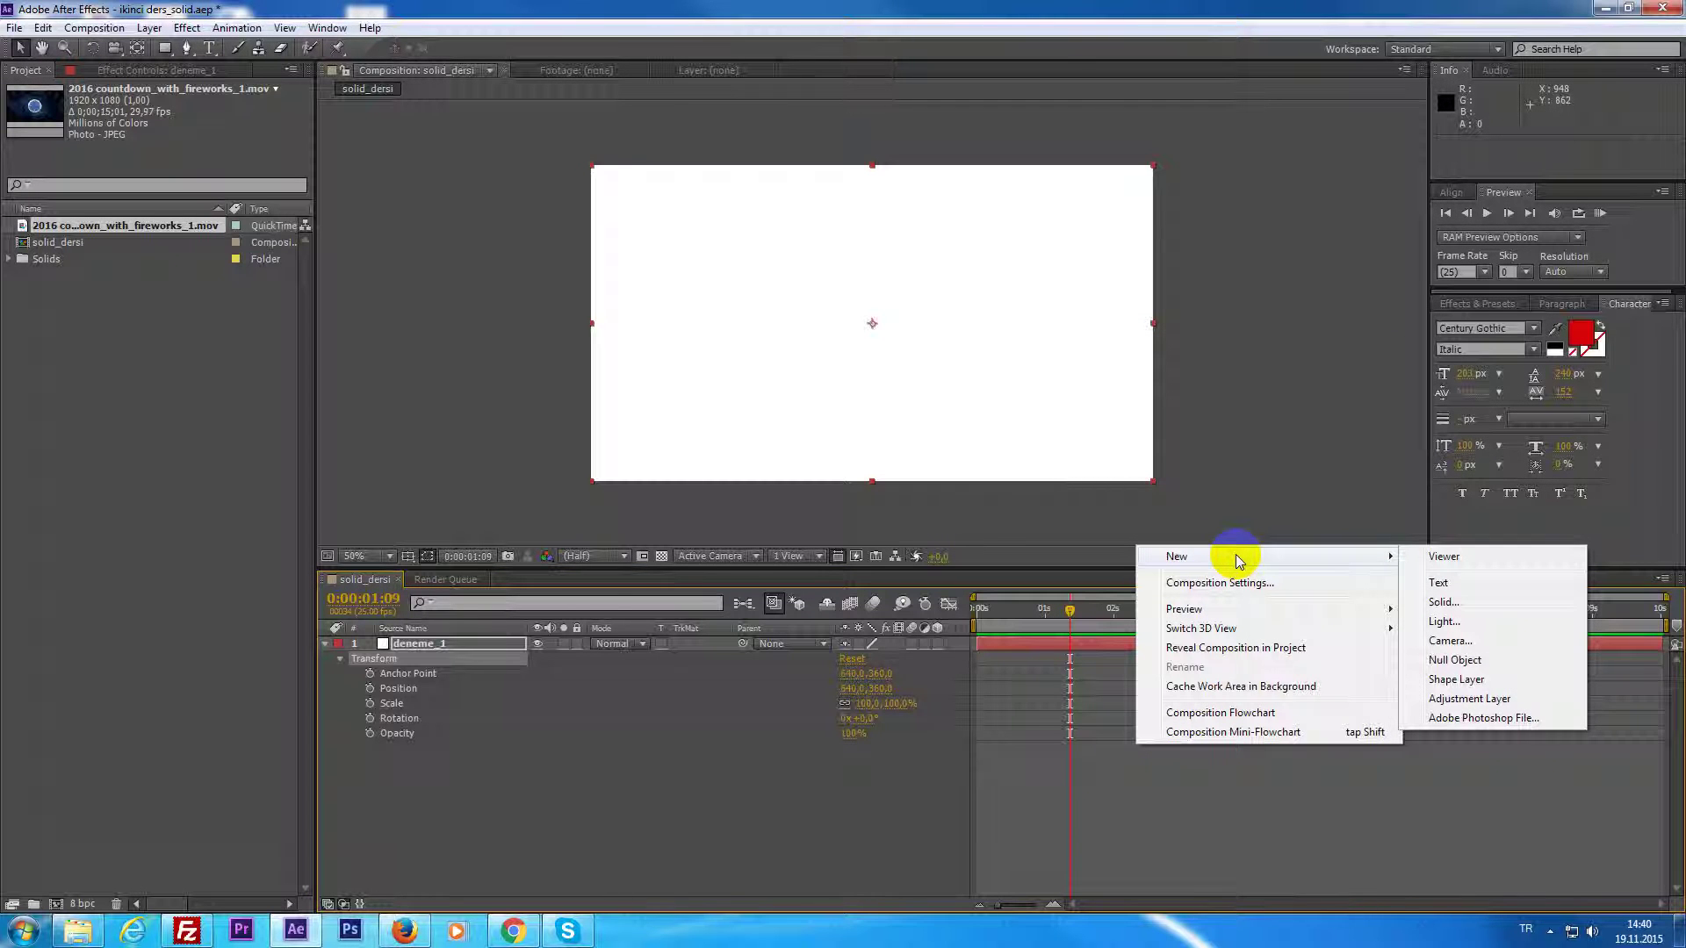
left_click(1140, 762)
left_click(1077, 649)
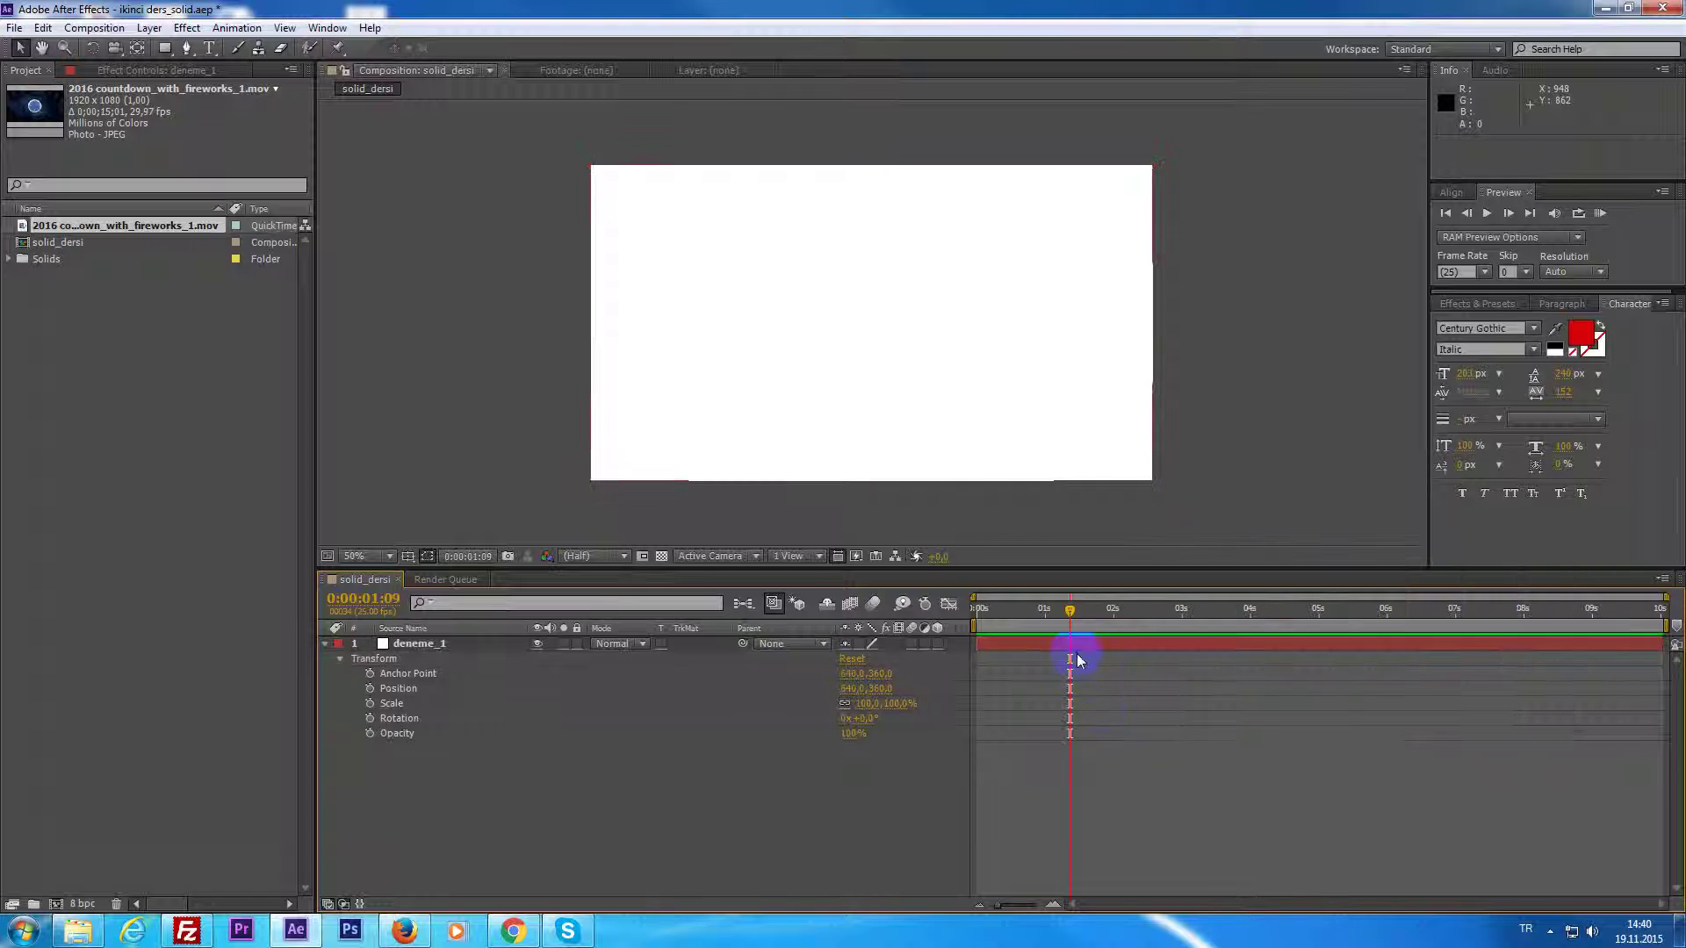
left_click(163, 29)
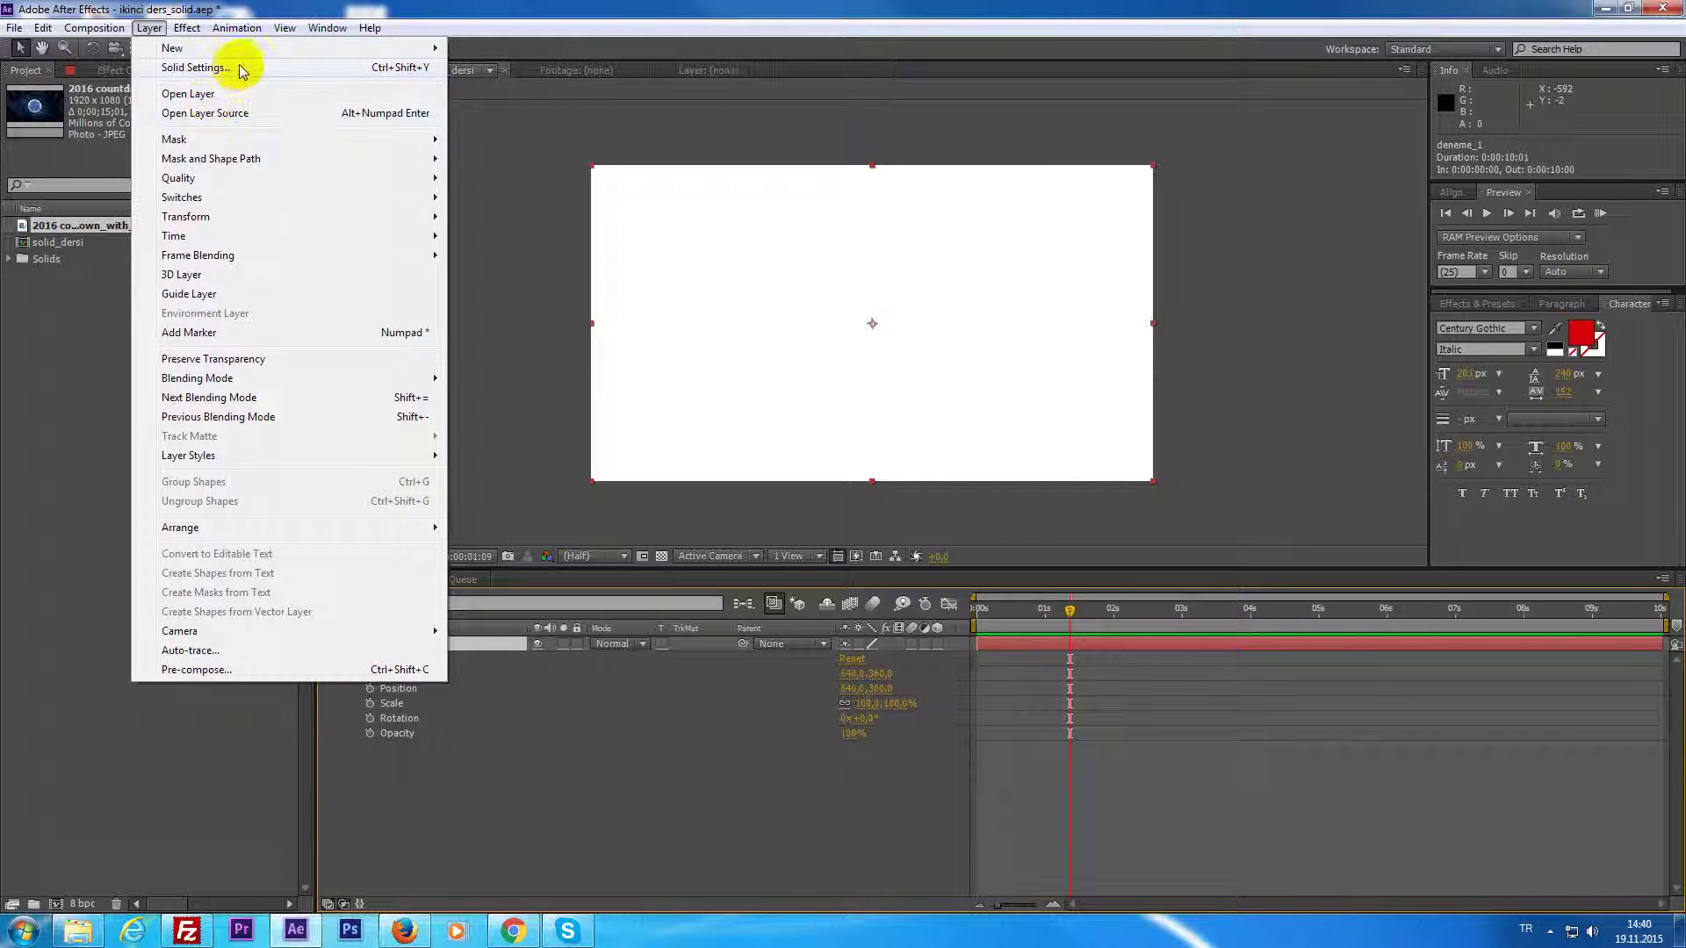
left_click(1080, 657)
right_click(1079, 650)
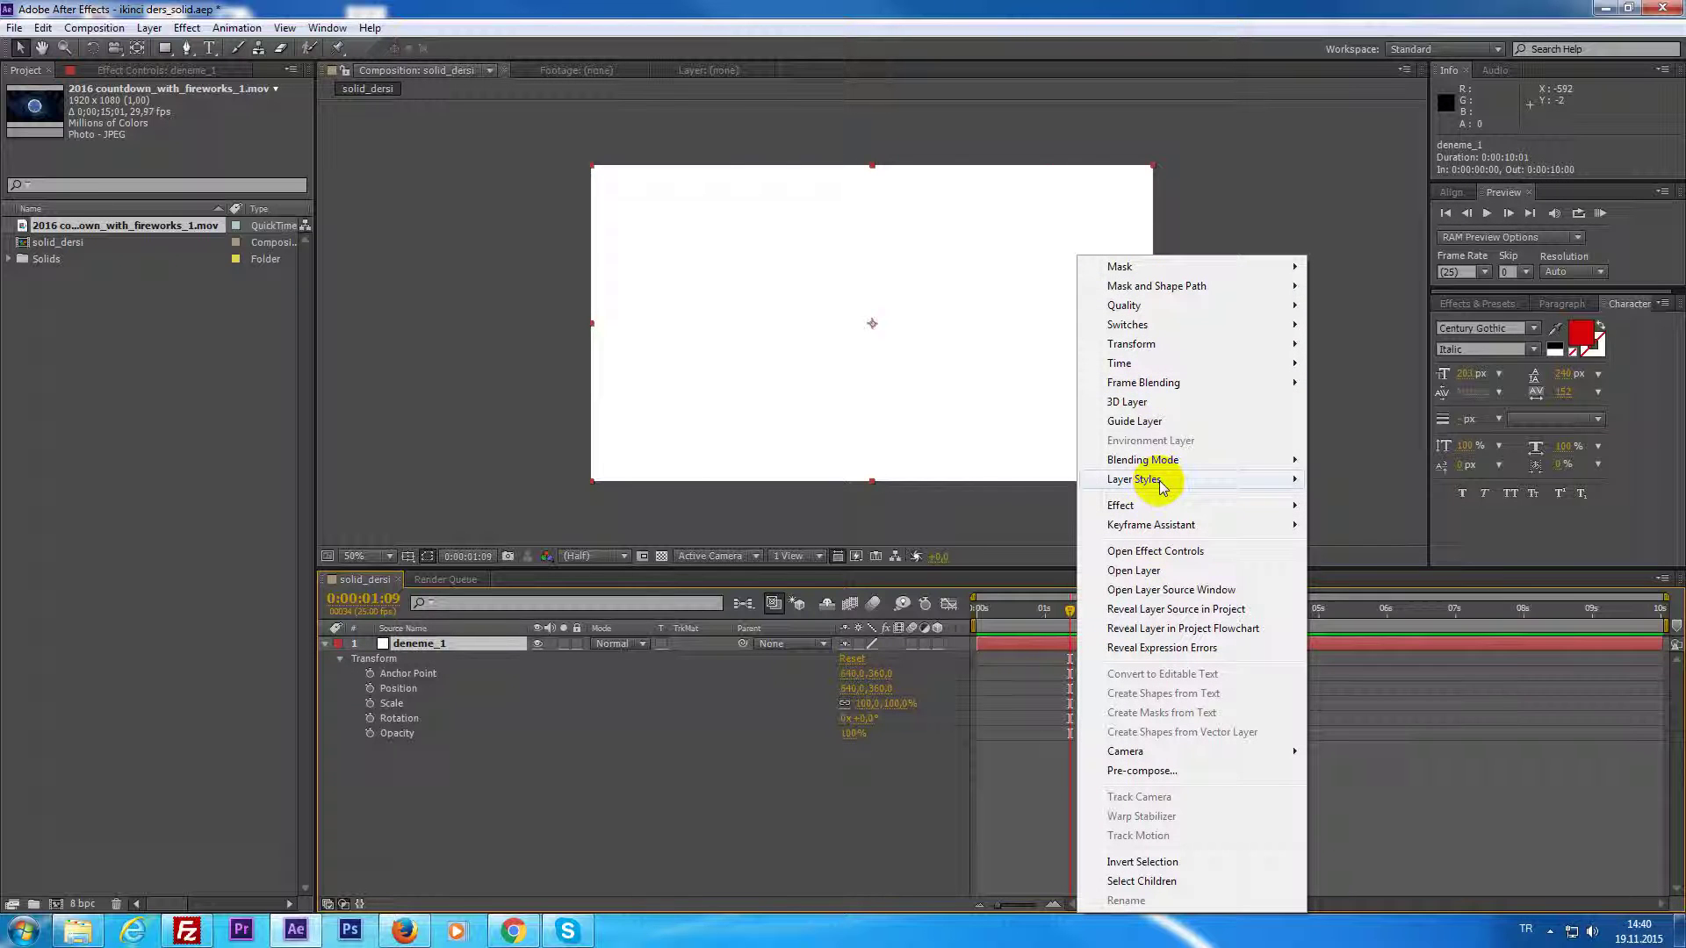
mouse_move(1156, 478)
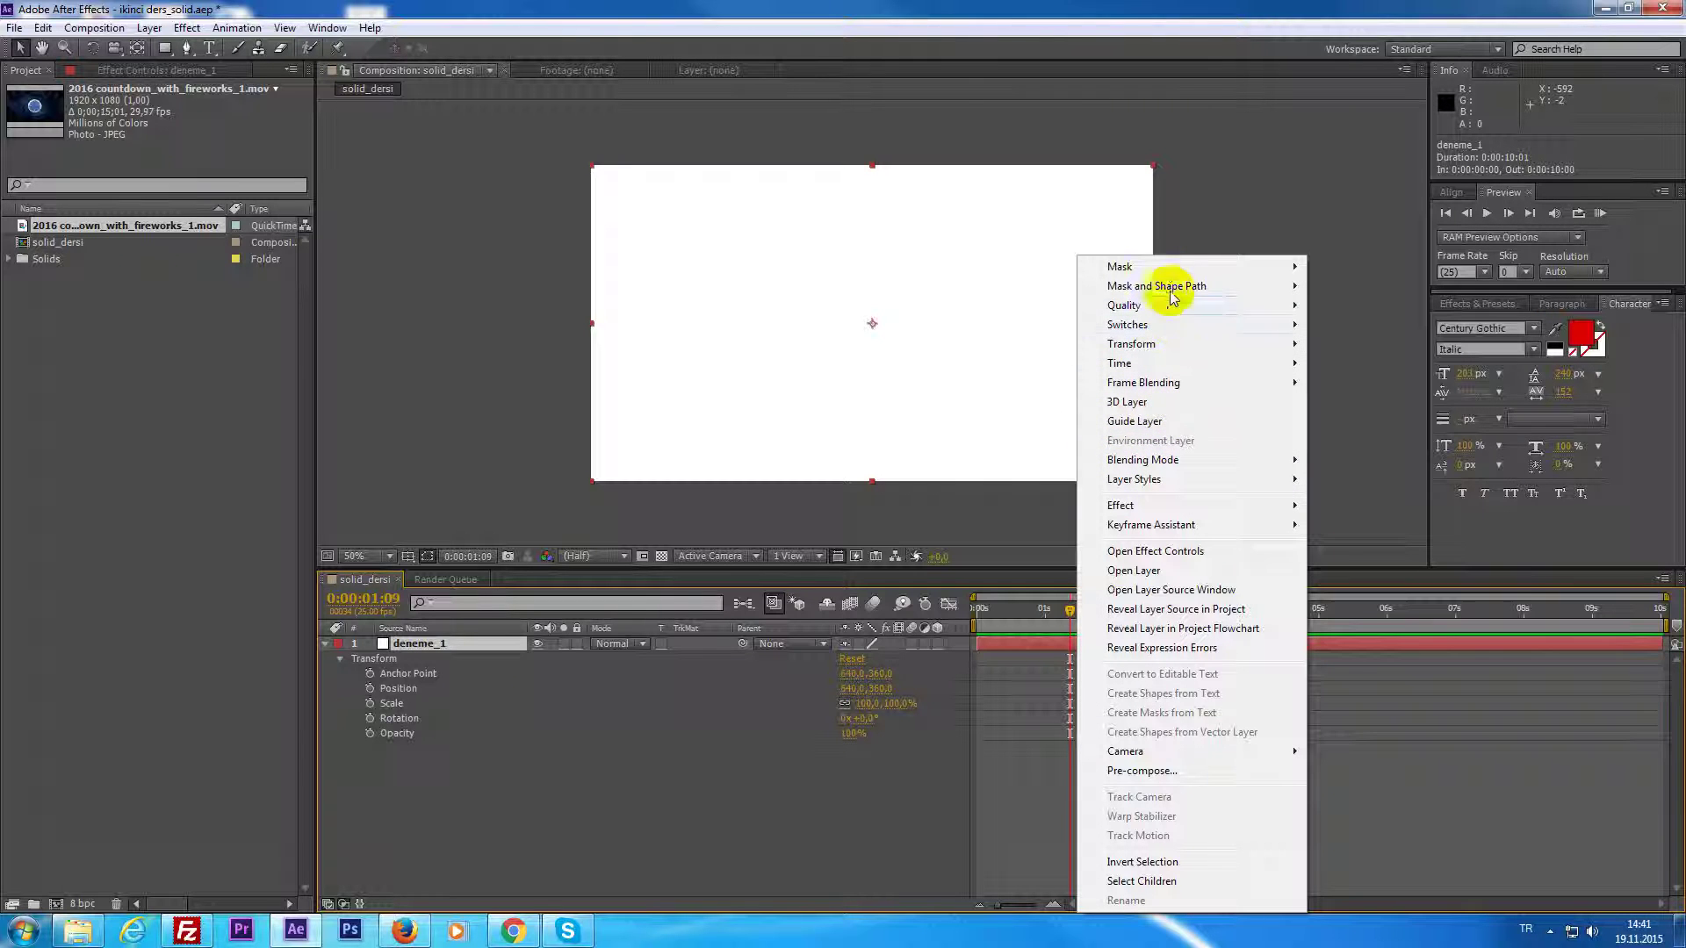
mouse_move(1166, 268)
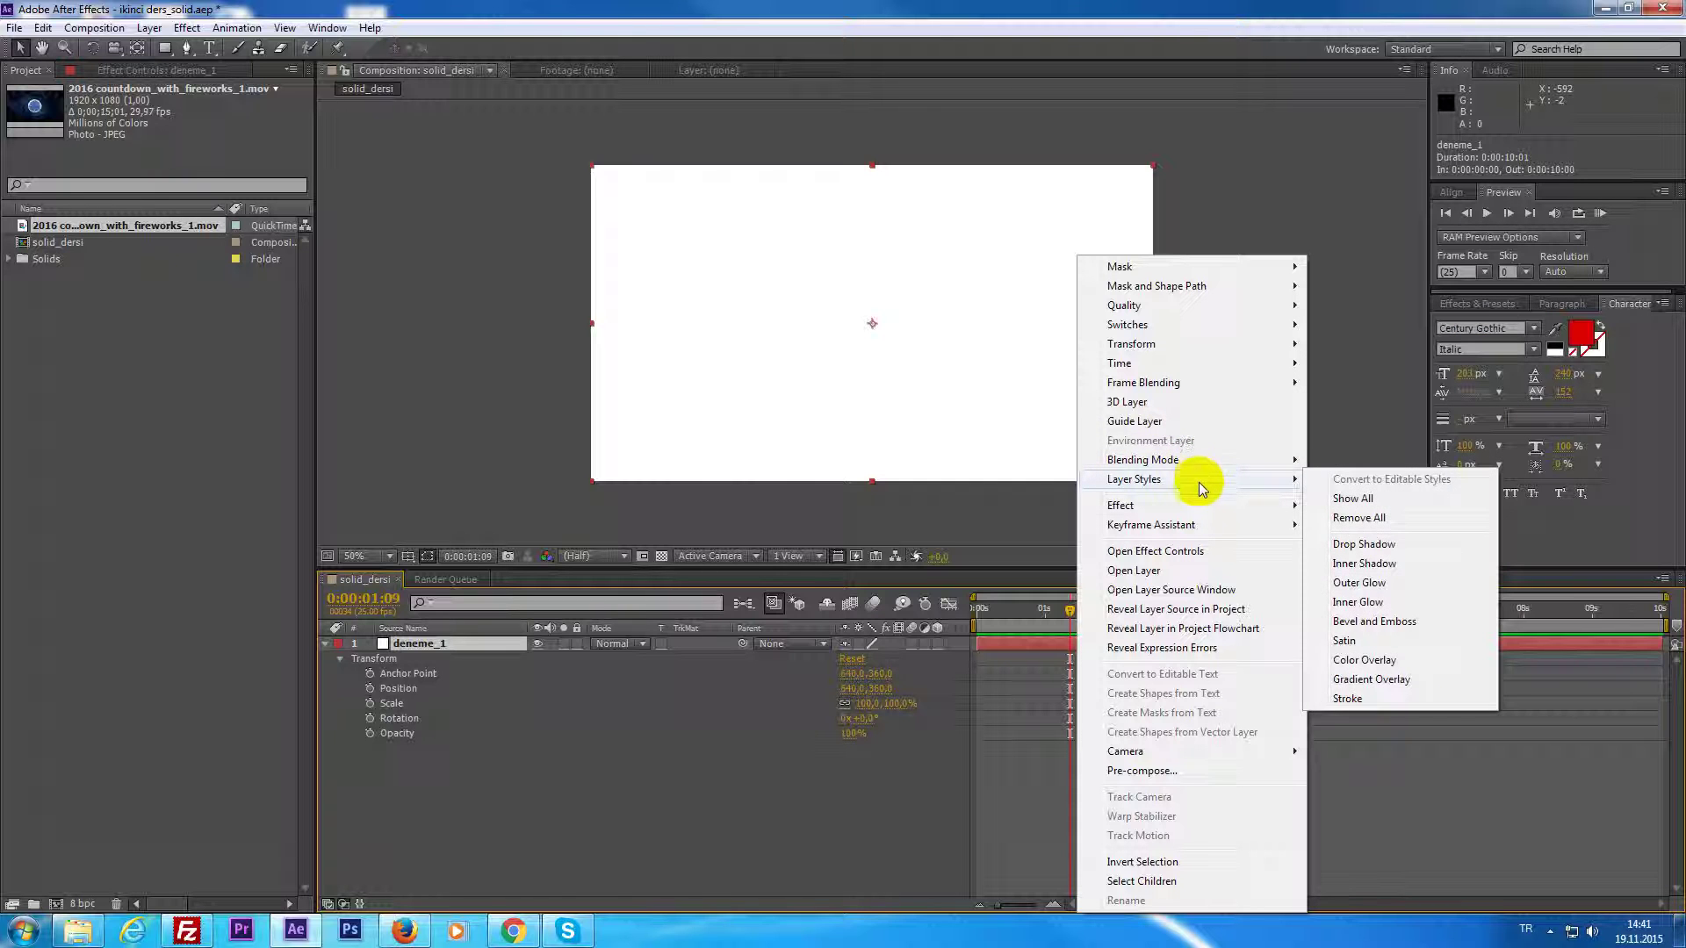
Browse the Layer and Effect menus, reselect deneme_1, and bring up its Solid Settings with Ctrl+Shift+Y.
left_click(1384, 746)
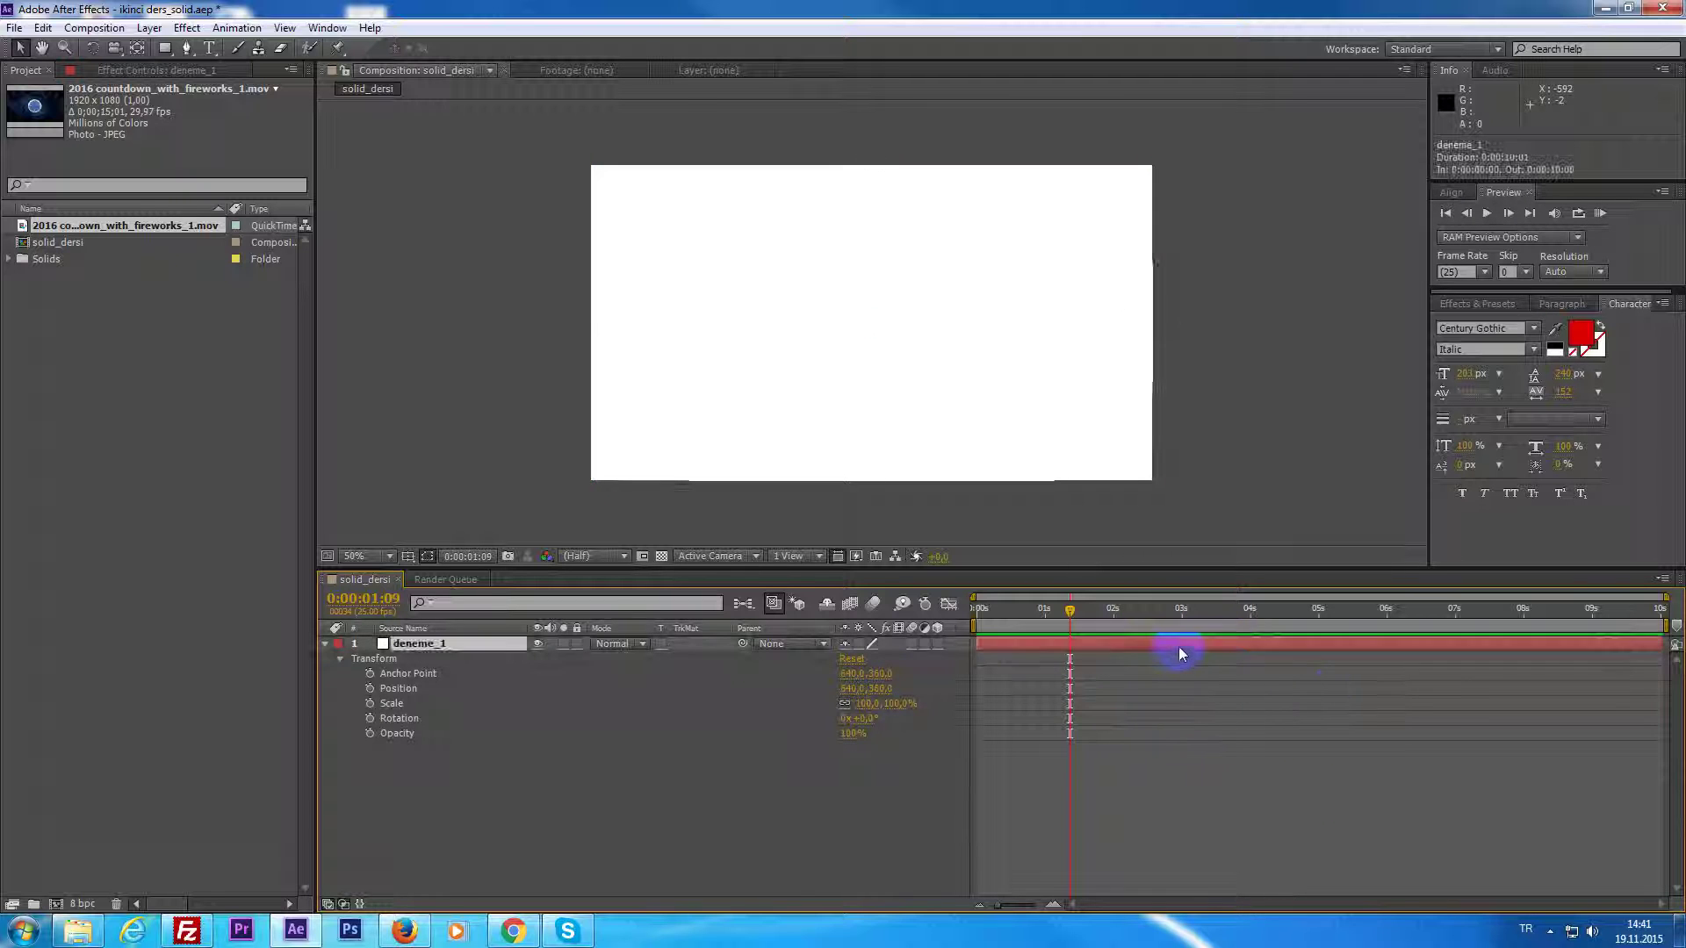
left_click(146, 27)
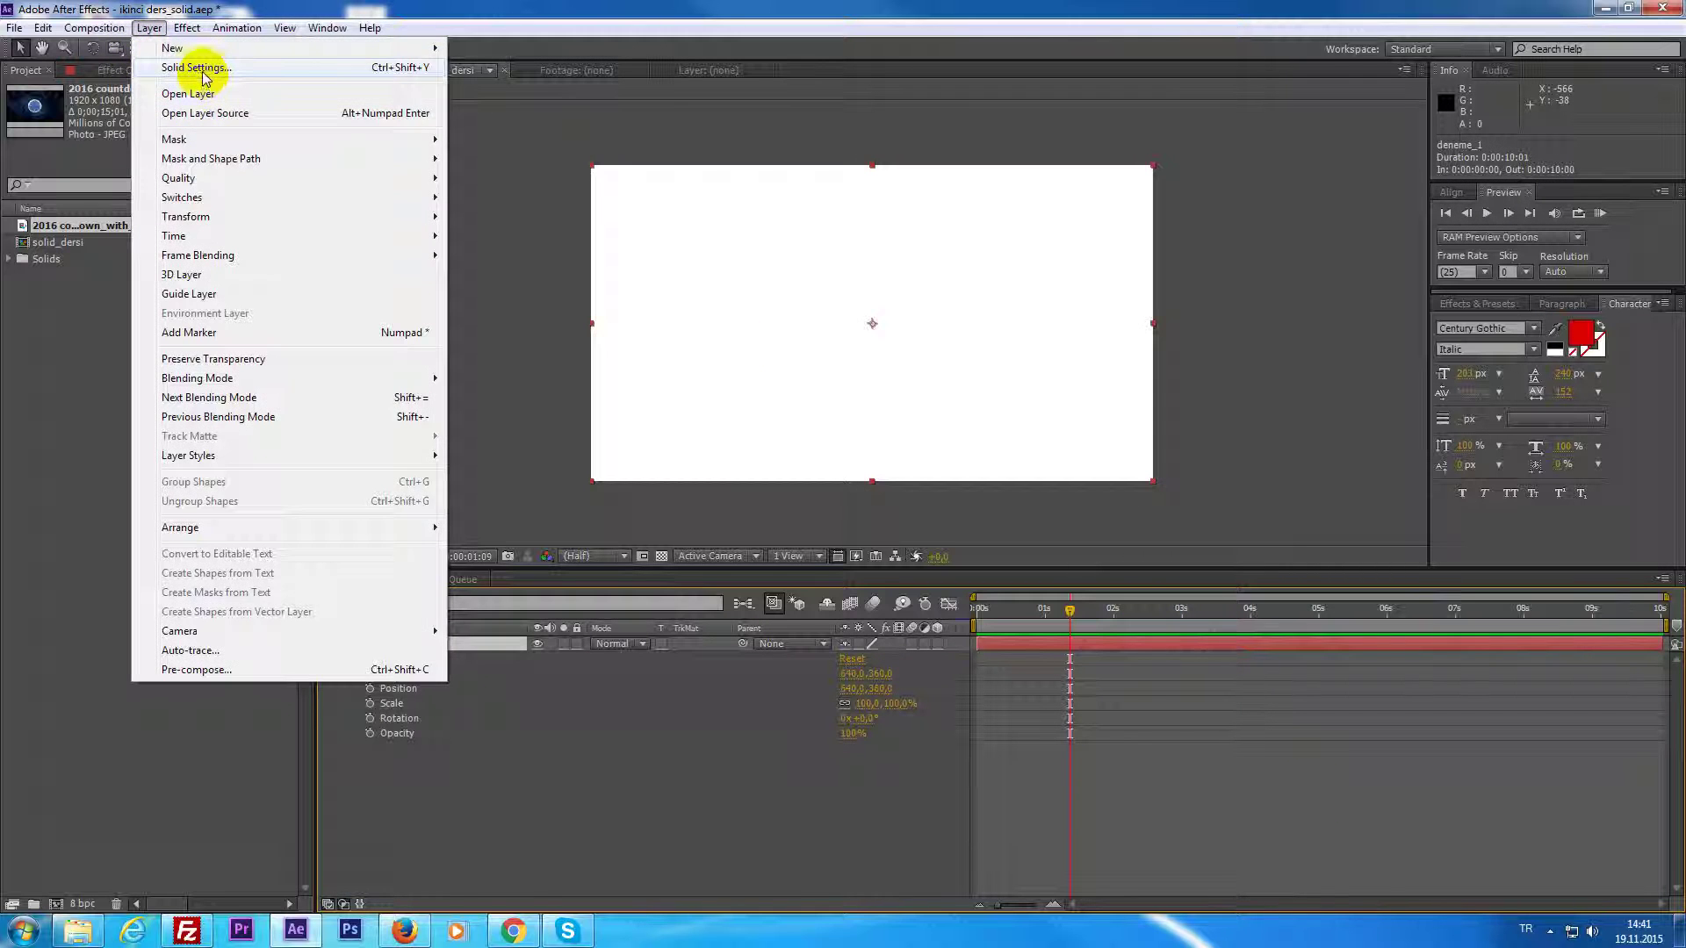
left_click(970, 625)
left_click(1035, 650)
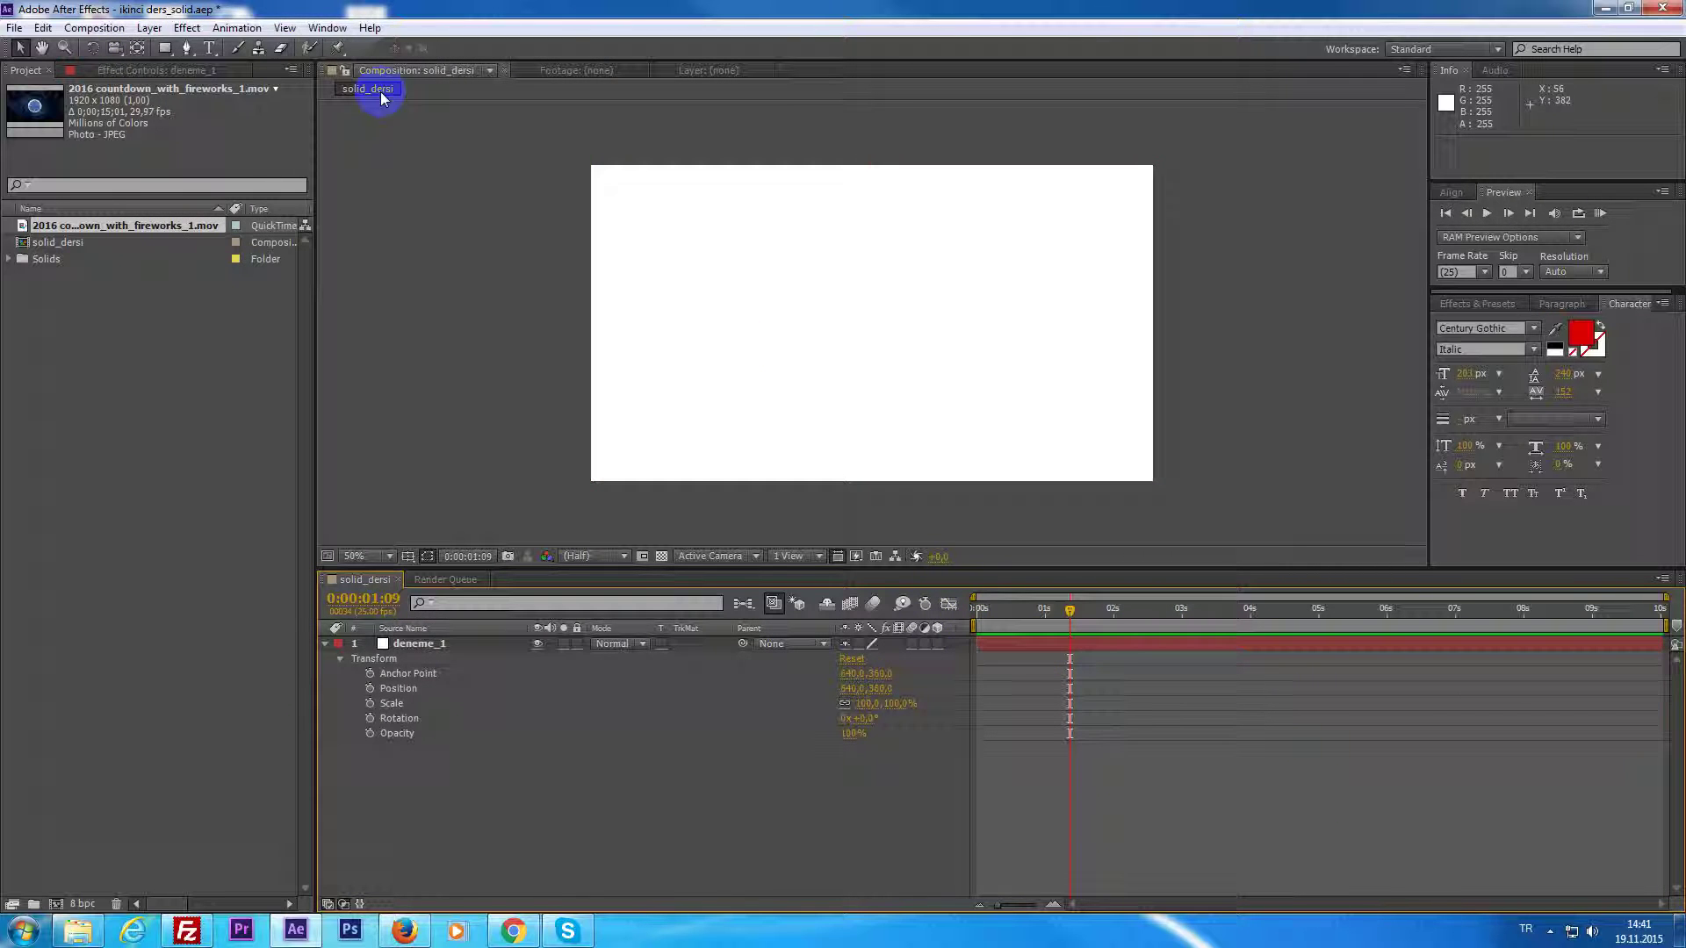
left_click(149, 27)
mouse_move(166, 51)
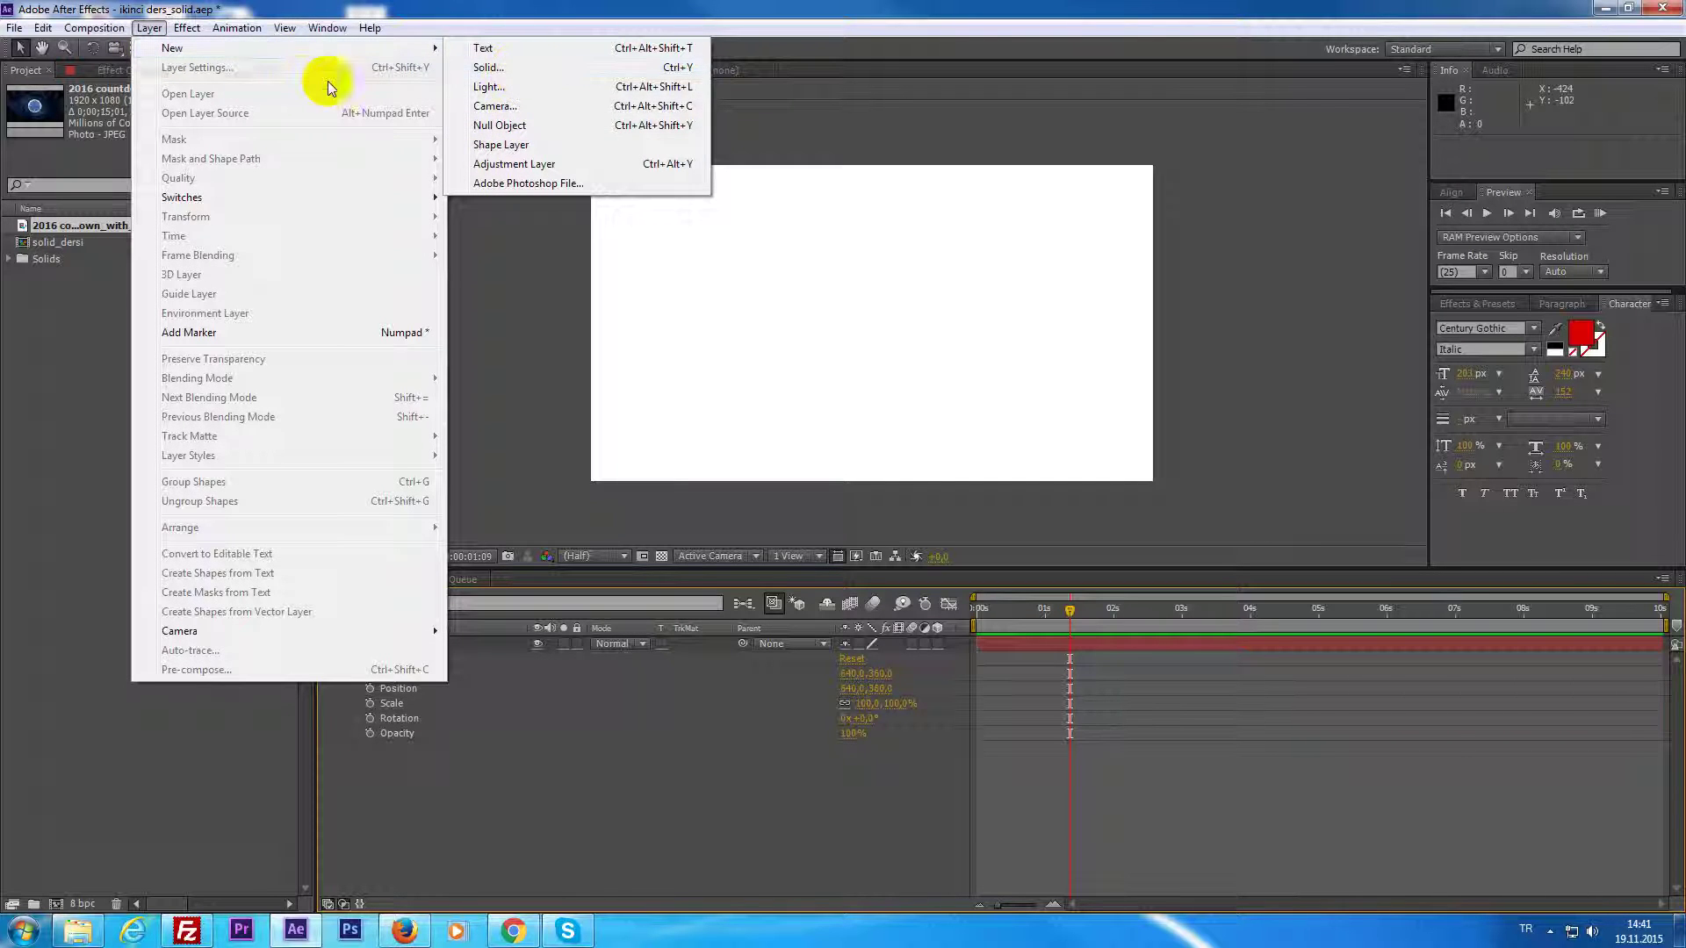
left_click(765, 511)
left_click(1011, 634)
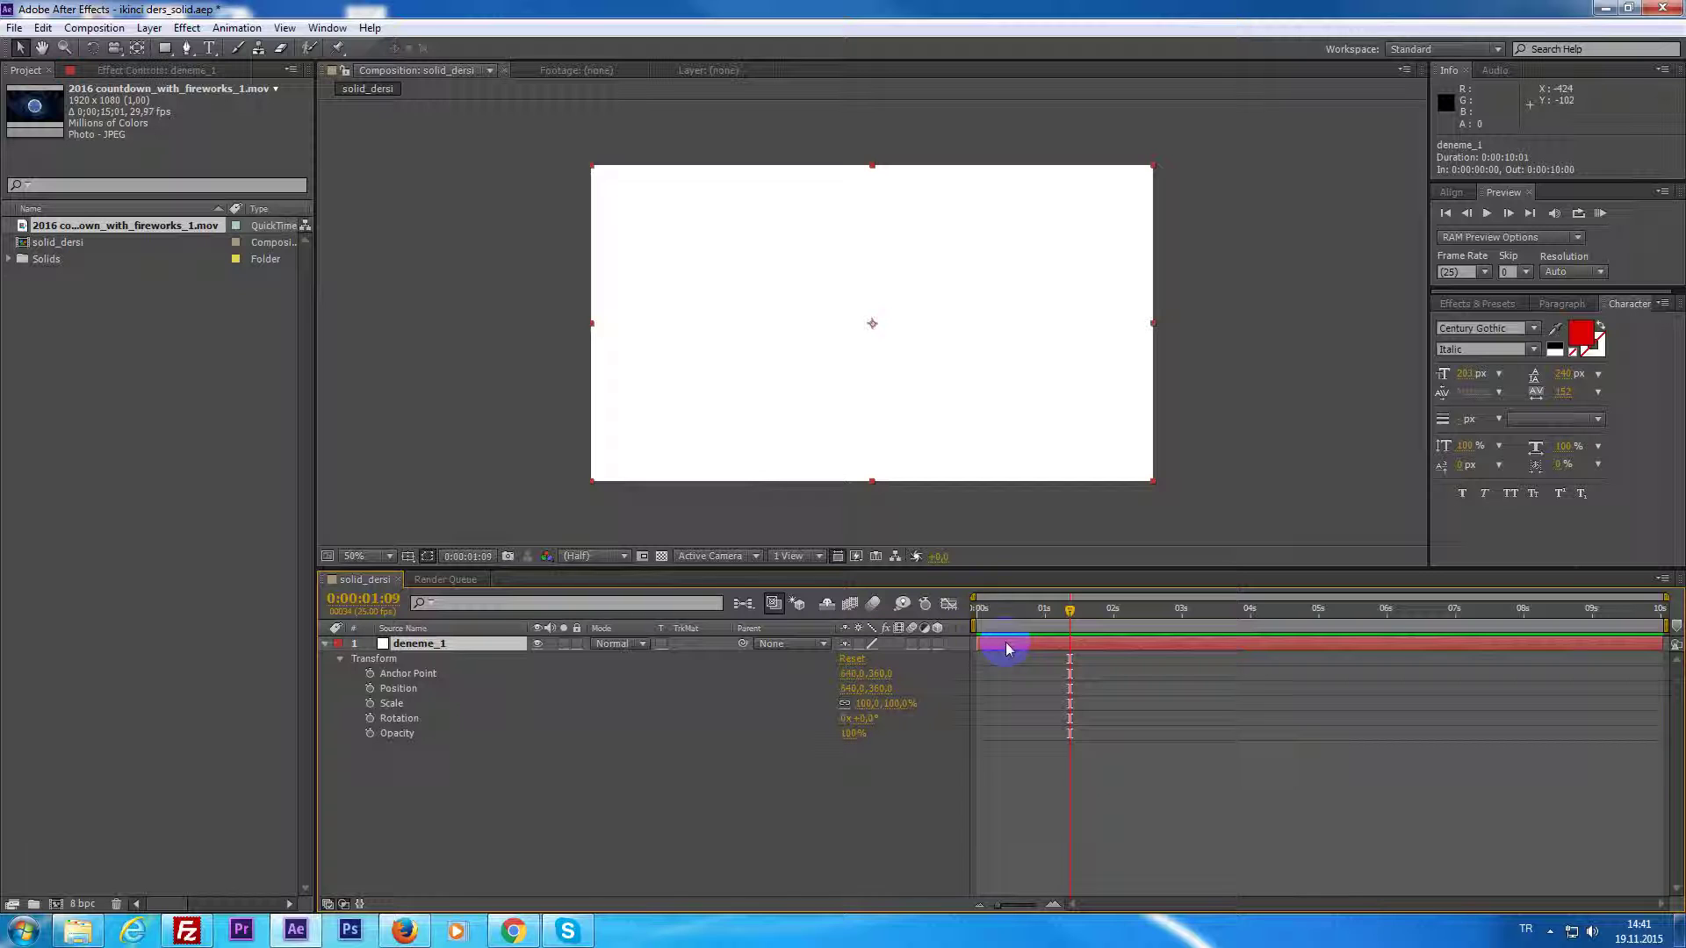
left_click(187, 28)
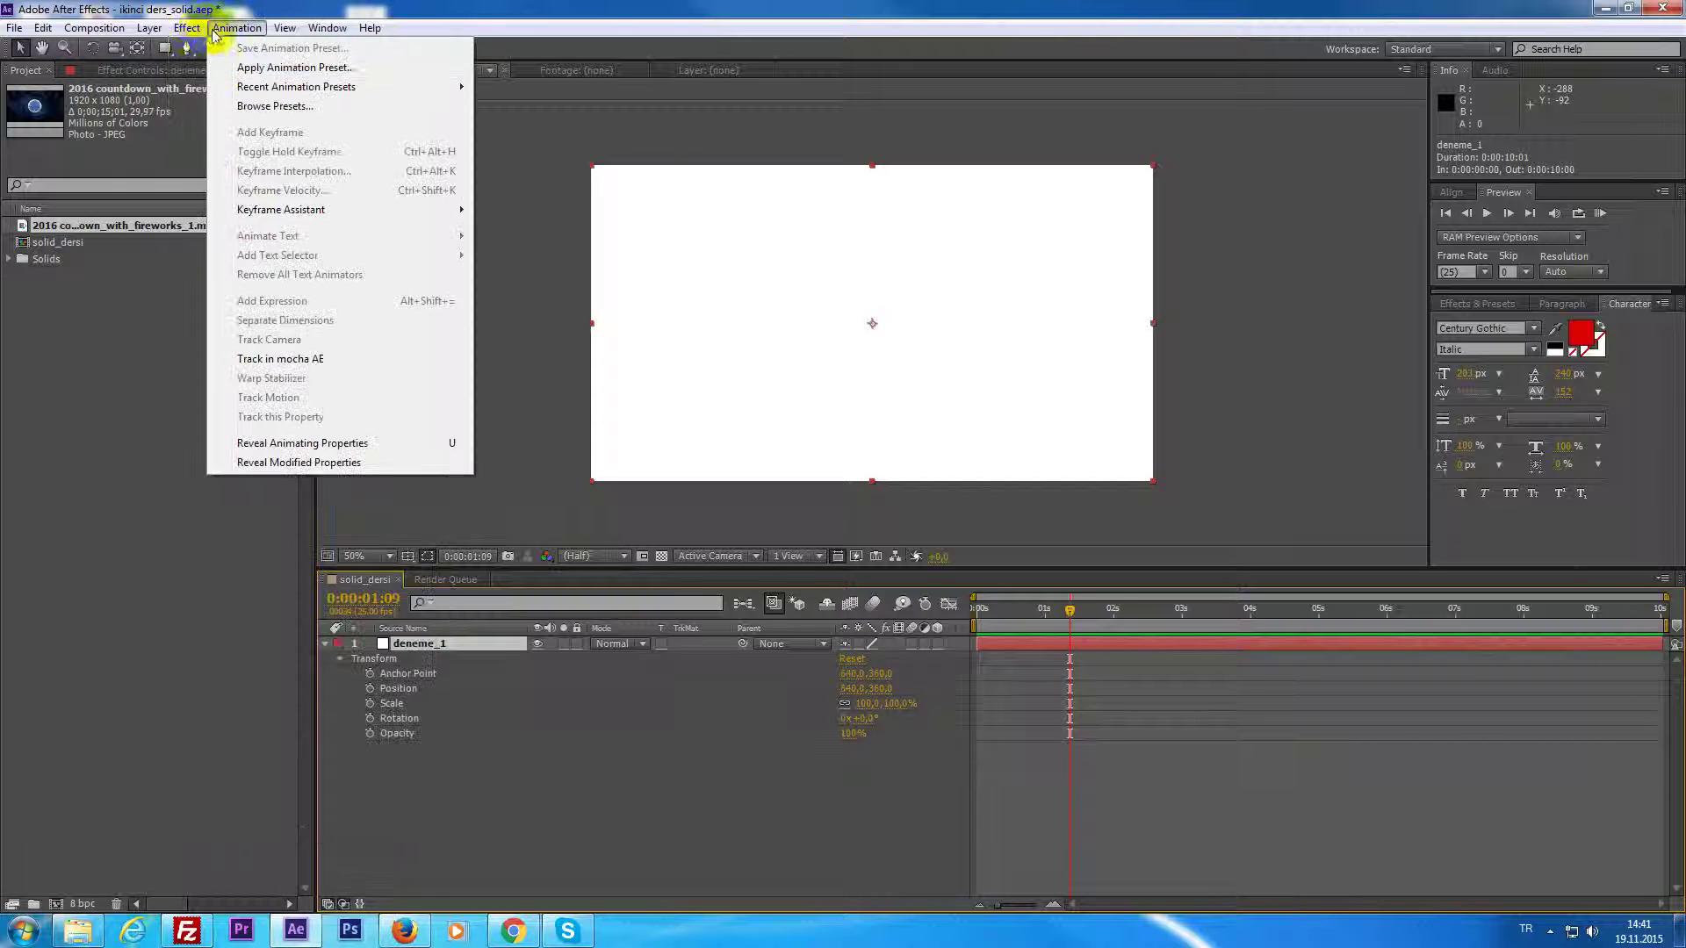
mouse_move(149, 27)
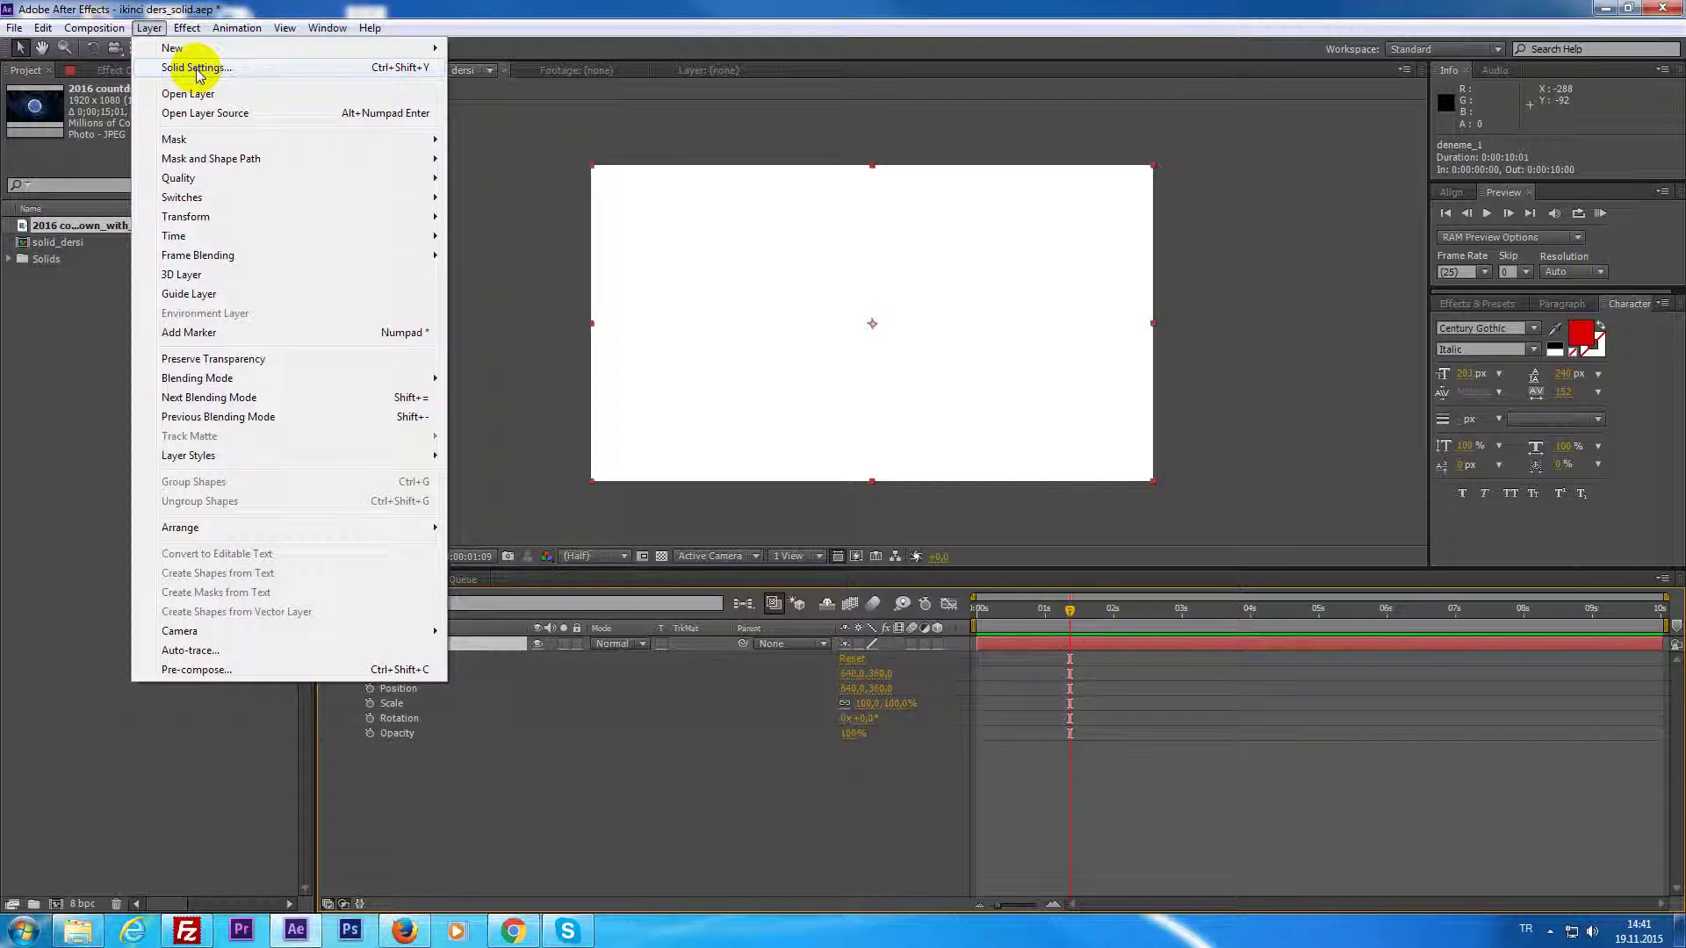
left_click(1033, 644)
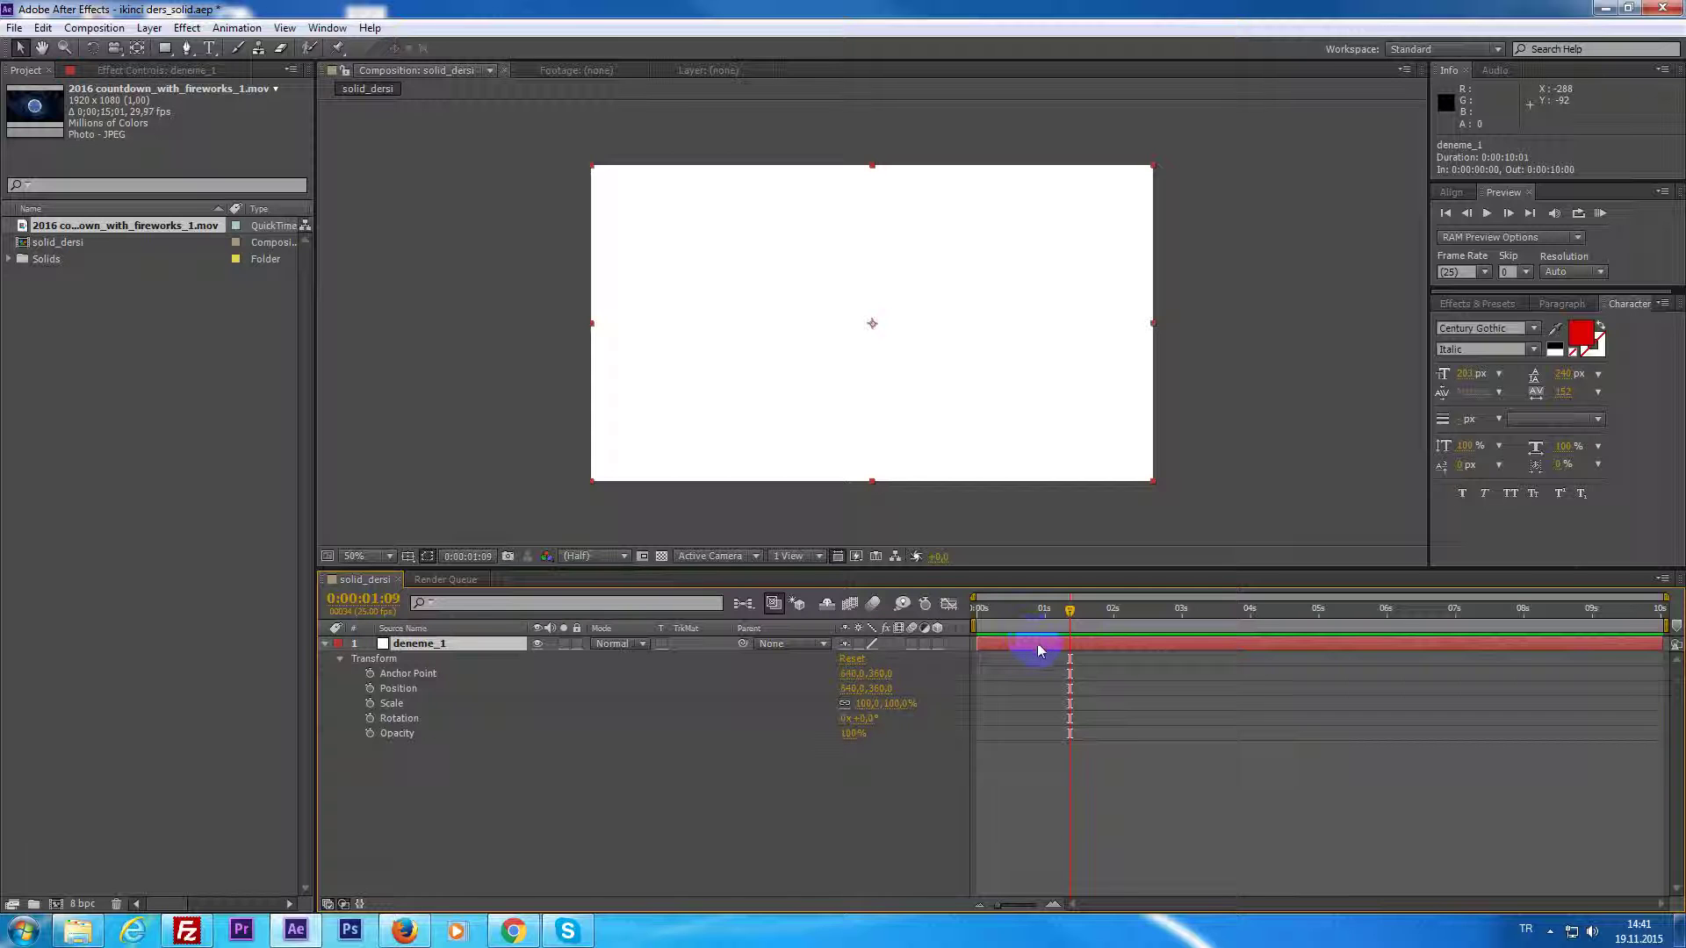
key("ctrl+shift+y")
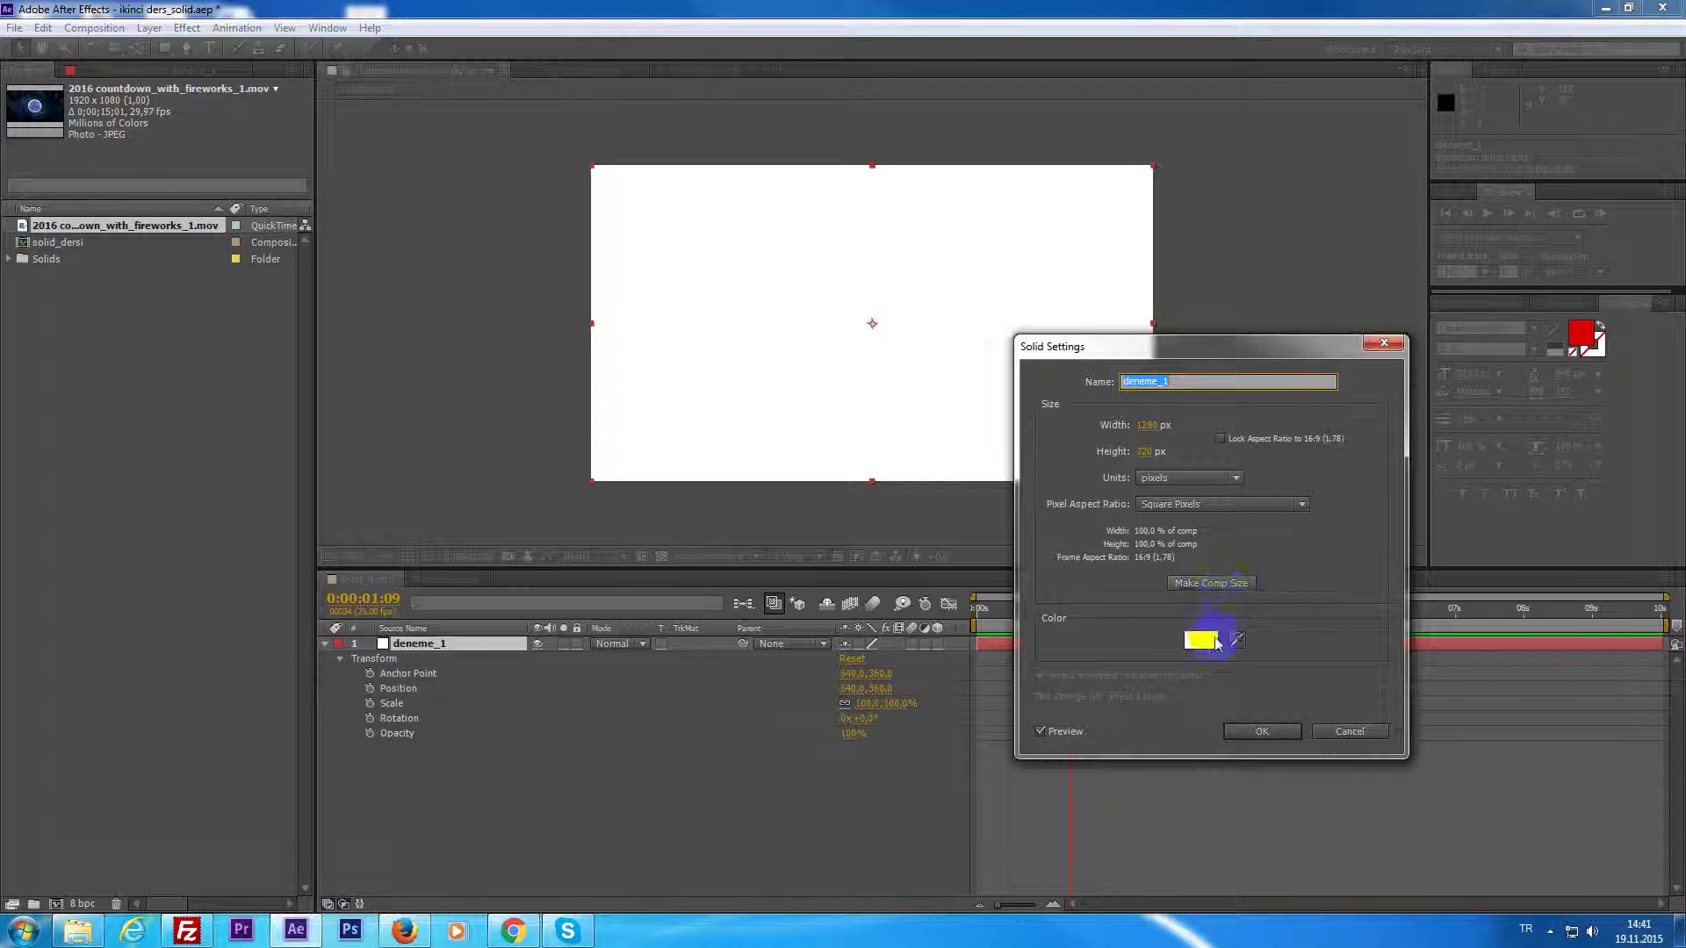
Change deneme_1's solid colour from white to a dark red.
left_click(1216, 643)
left_click_drag(746, 660, 692, 660)
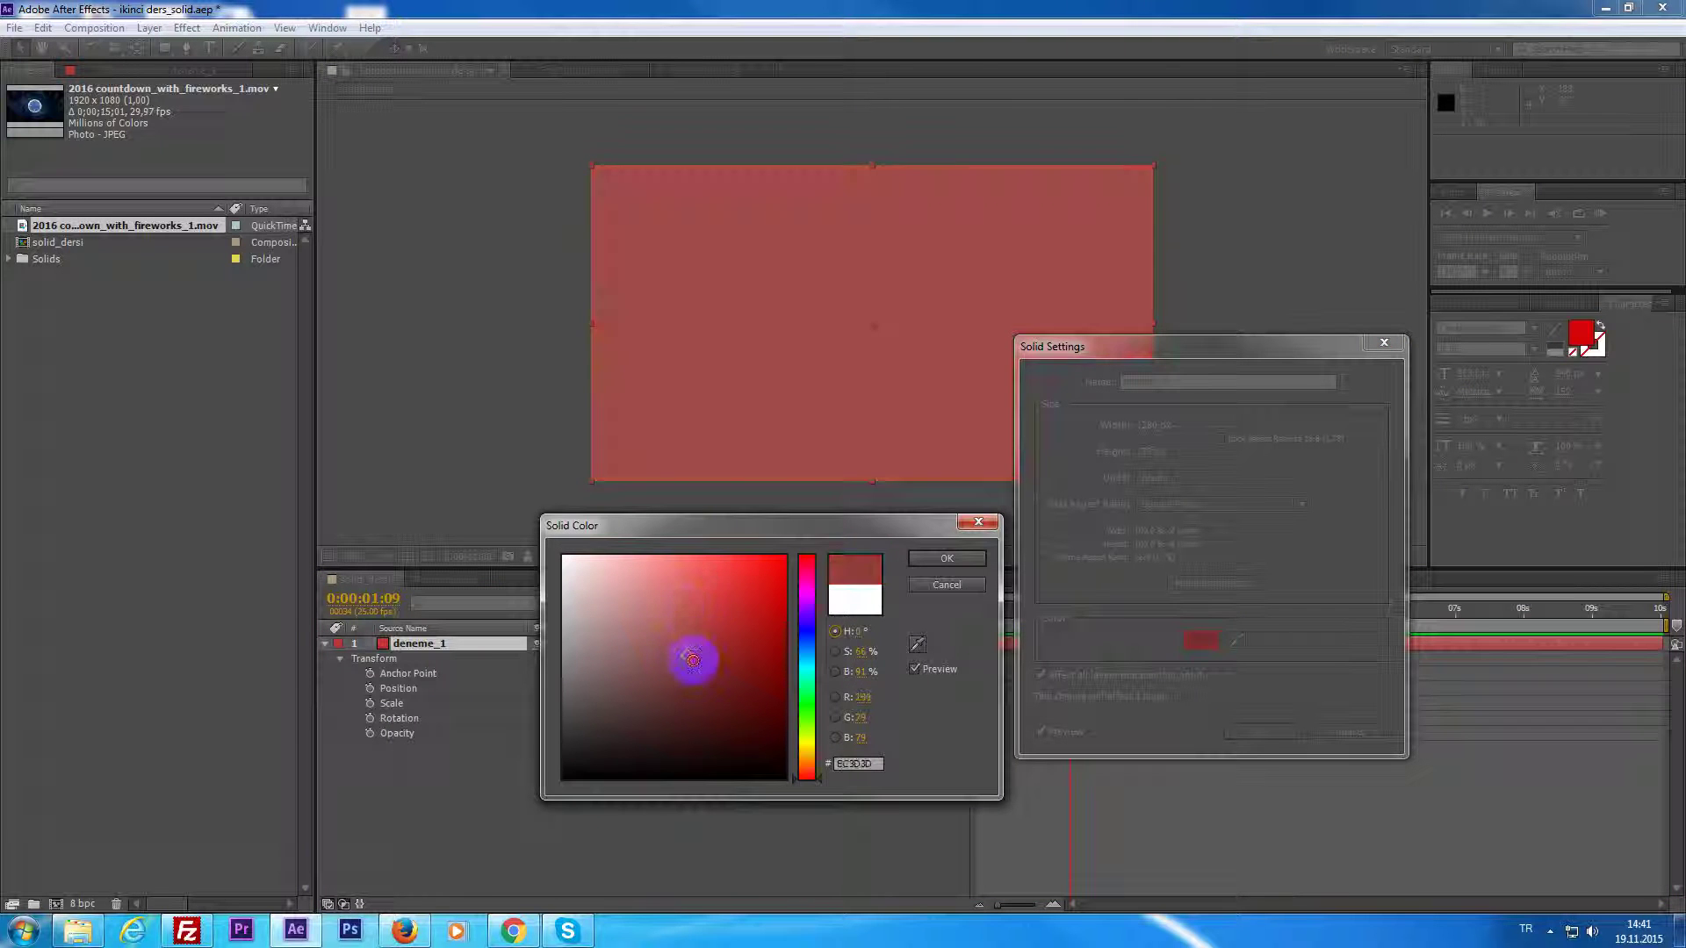
left_click(946, 559)
left_click(1250, 732)
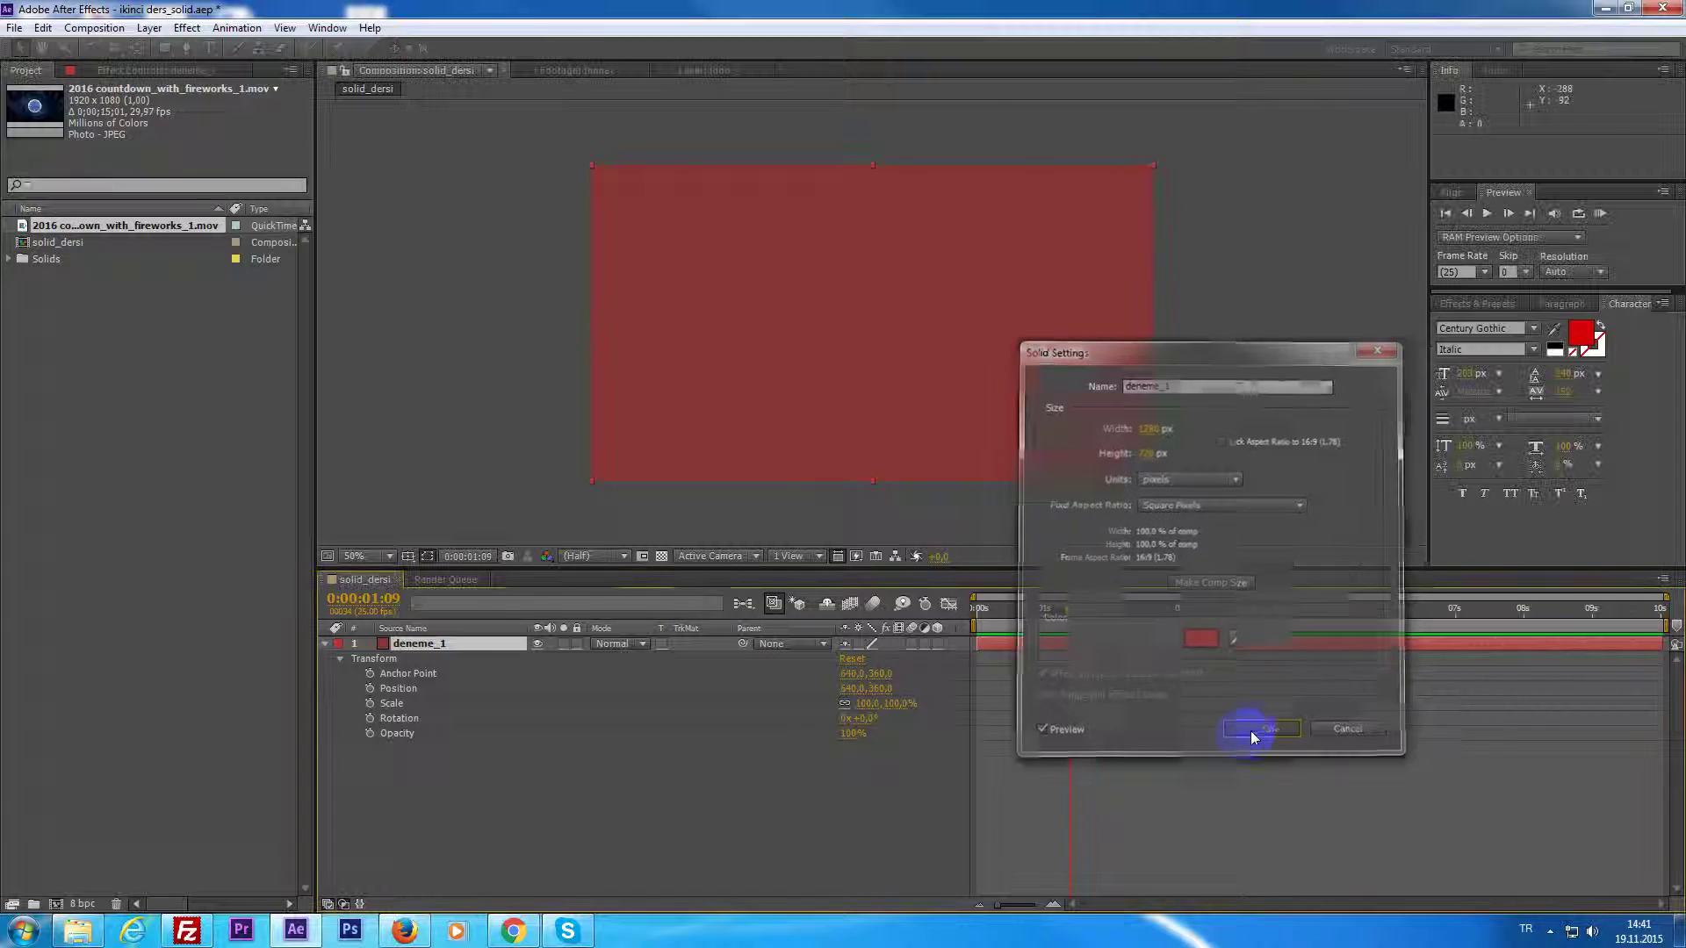
Return to the start of the timeline and reveal deneme_1's Transform properties with the layer selected.
key("Home")
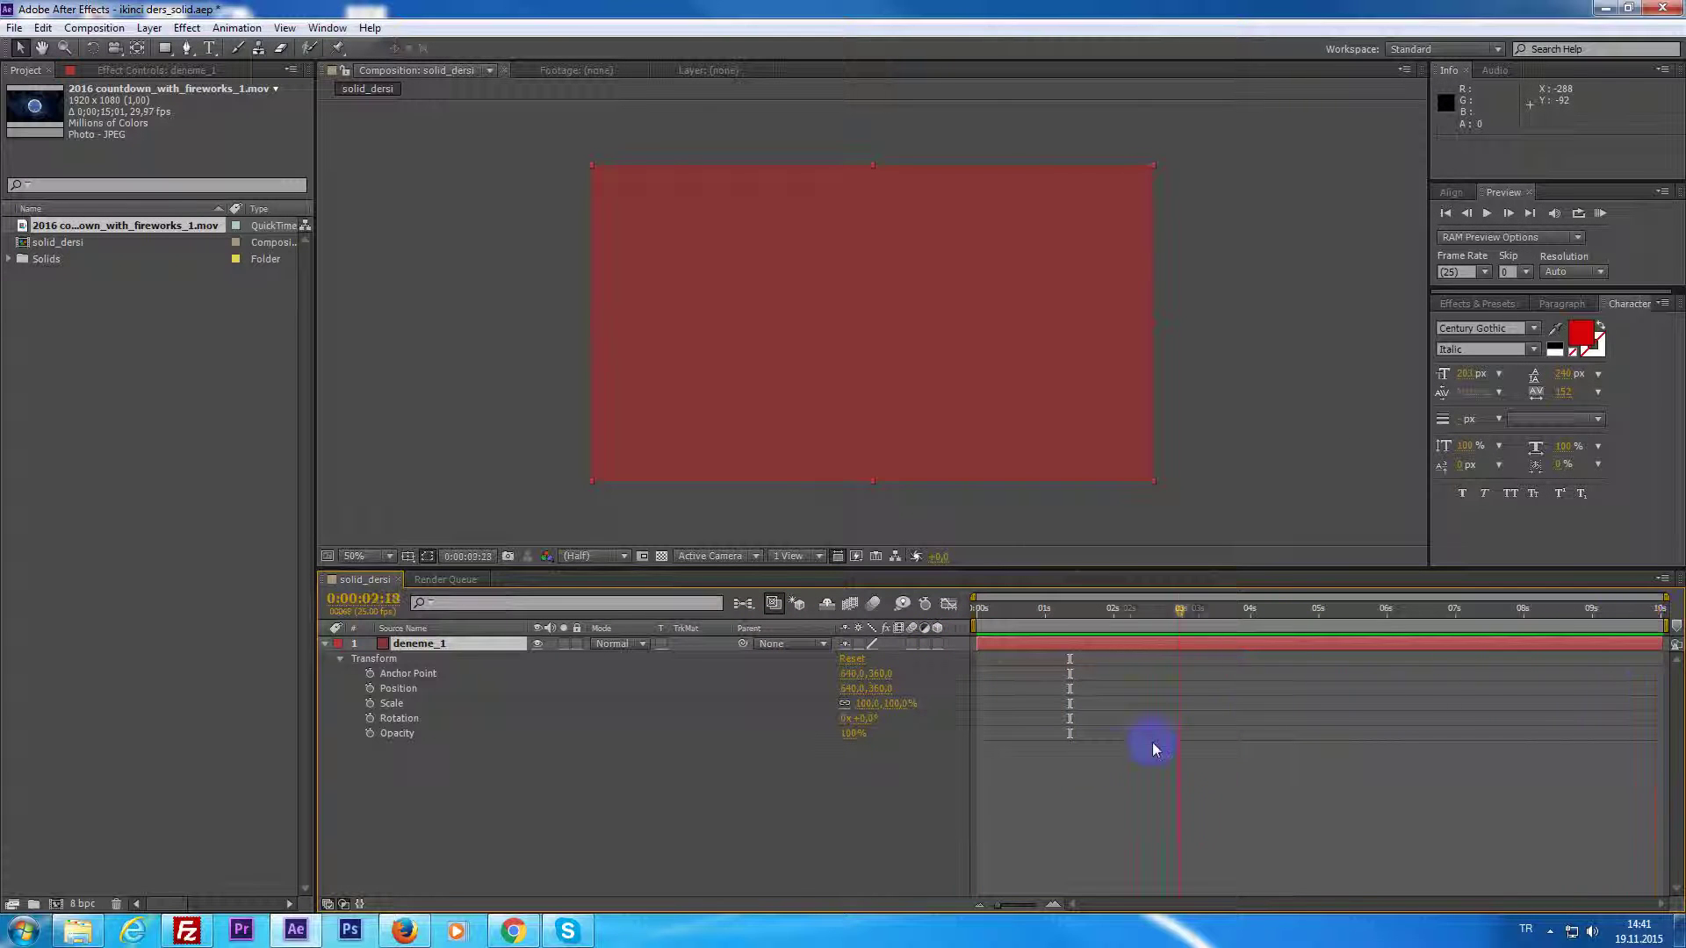
left_click(383, 660)
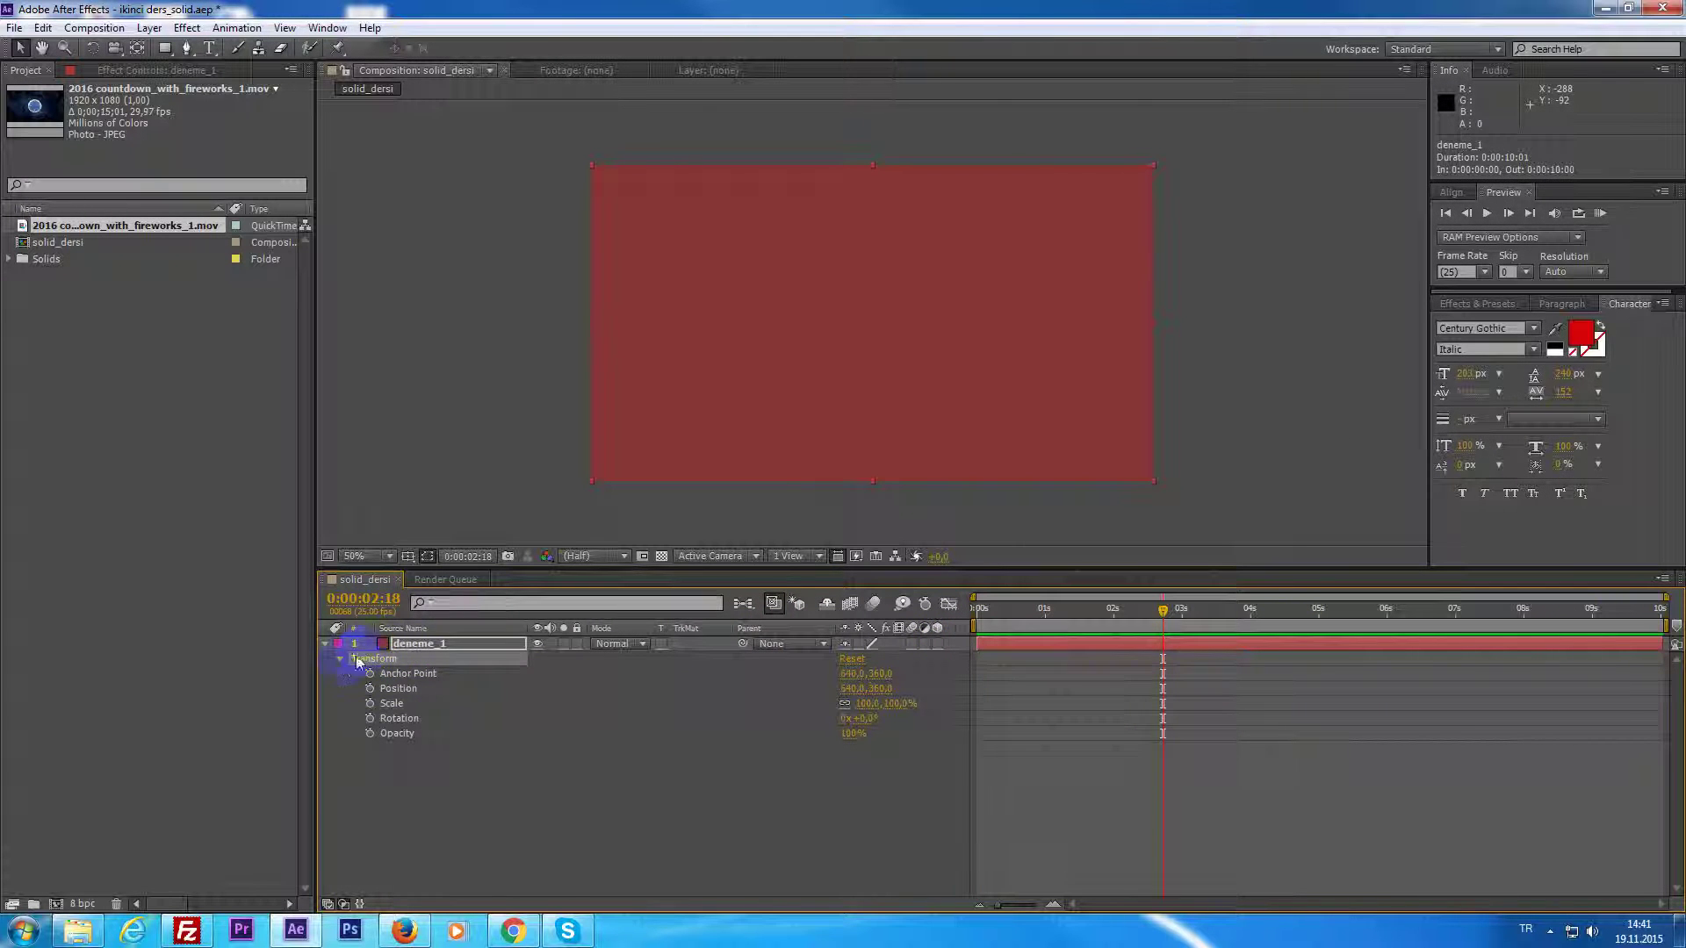
left_click(340, 660)
left_click(340, 659)
left_click(340, 659)
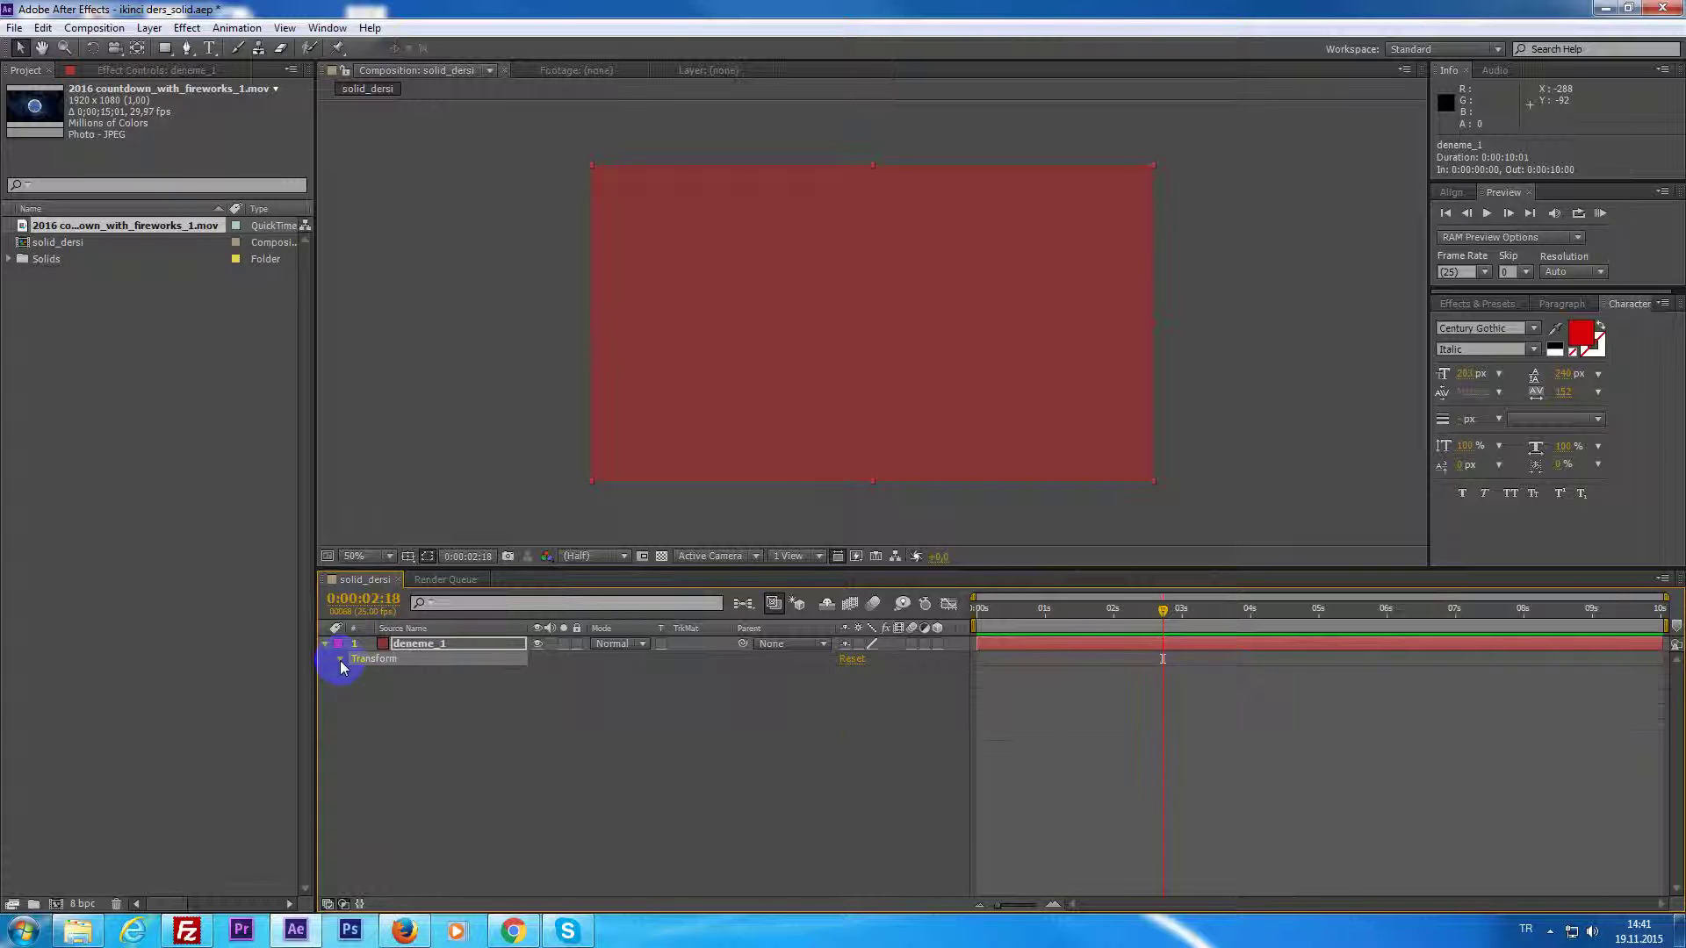
left_click(693, 720)
left_click(340, 659)
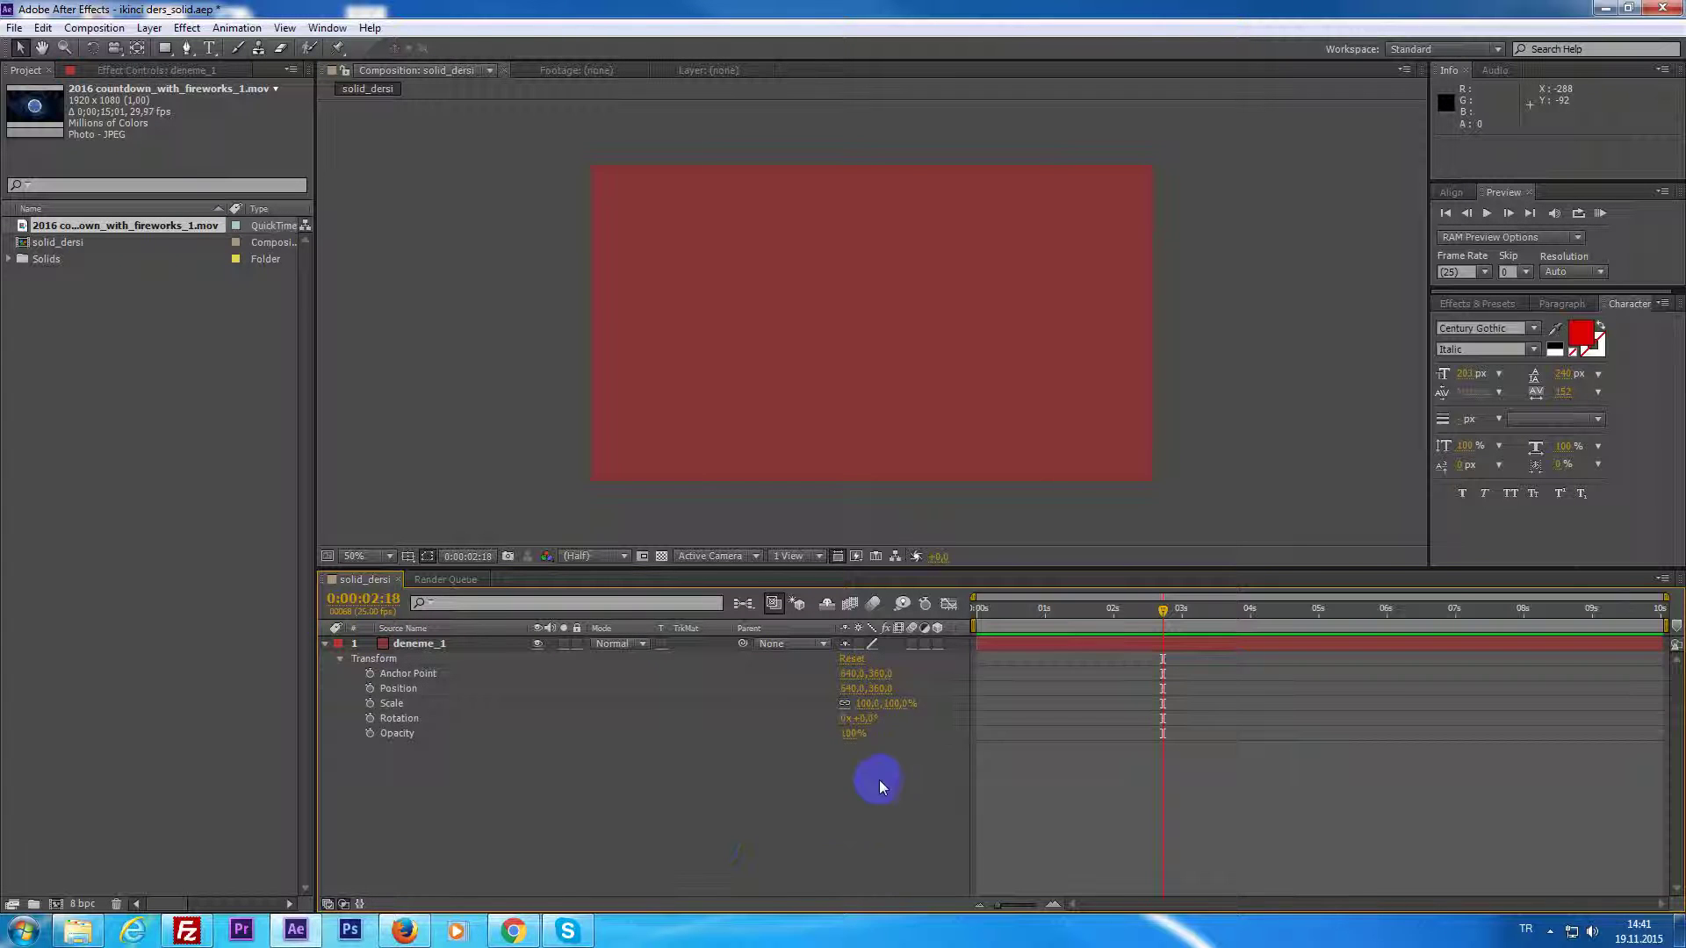
left_click(1014, 651)
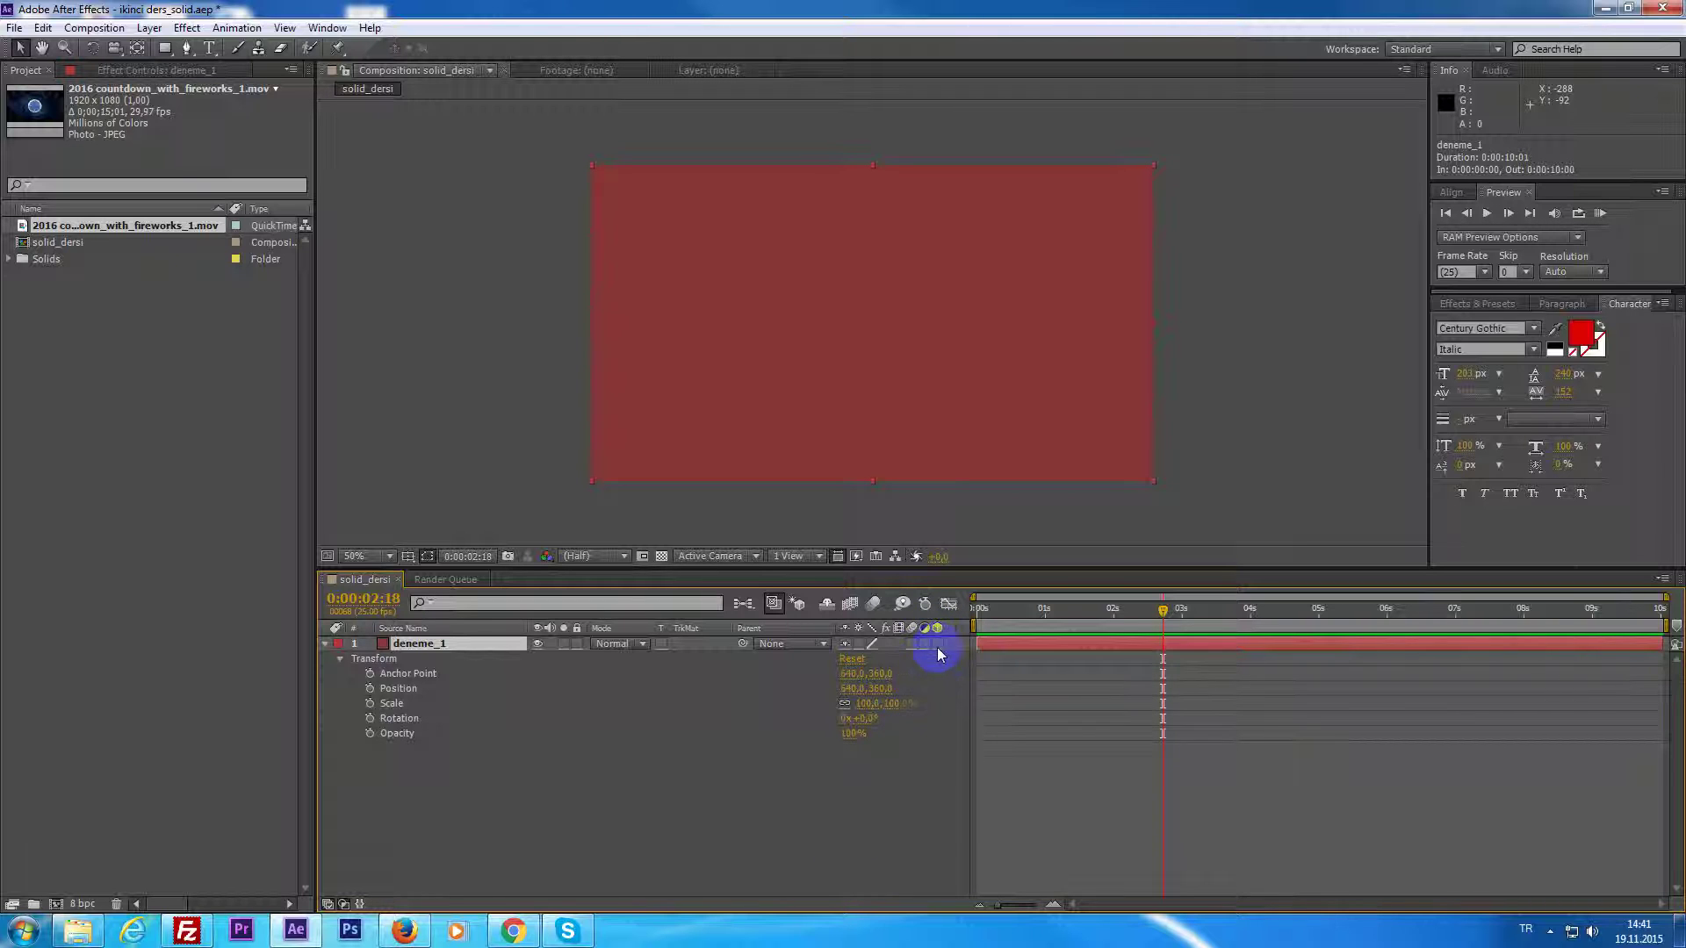
left_click(937, 644)
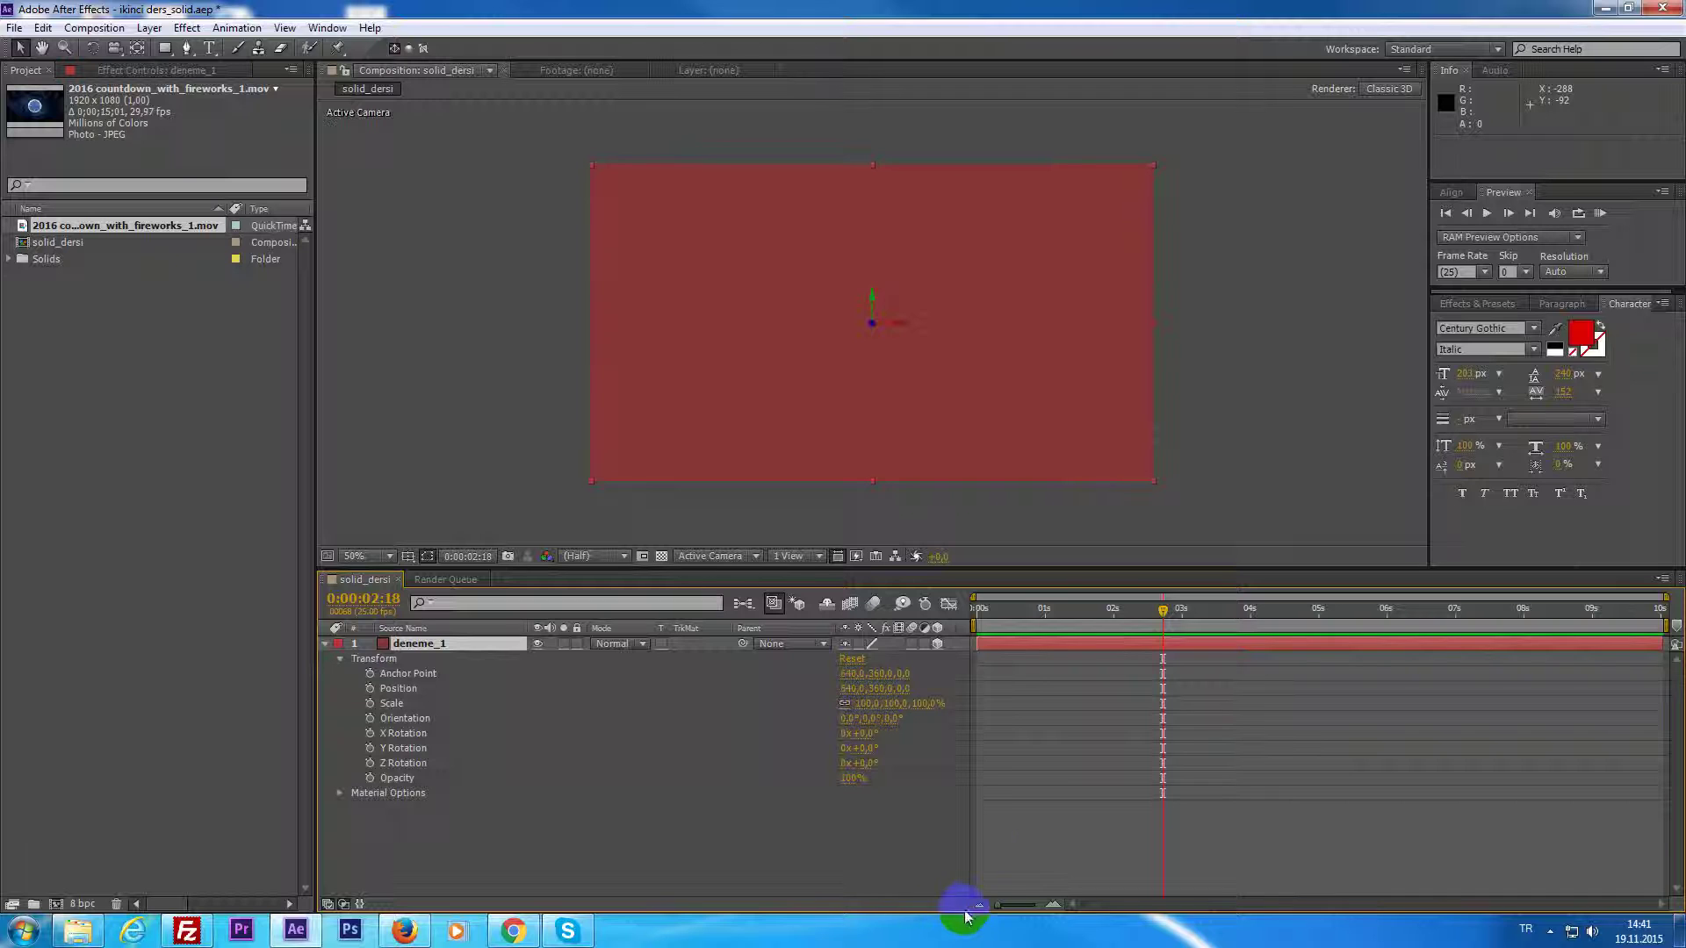
left_click(1148, 680)
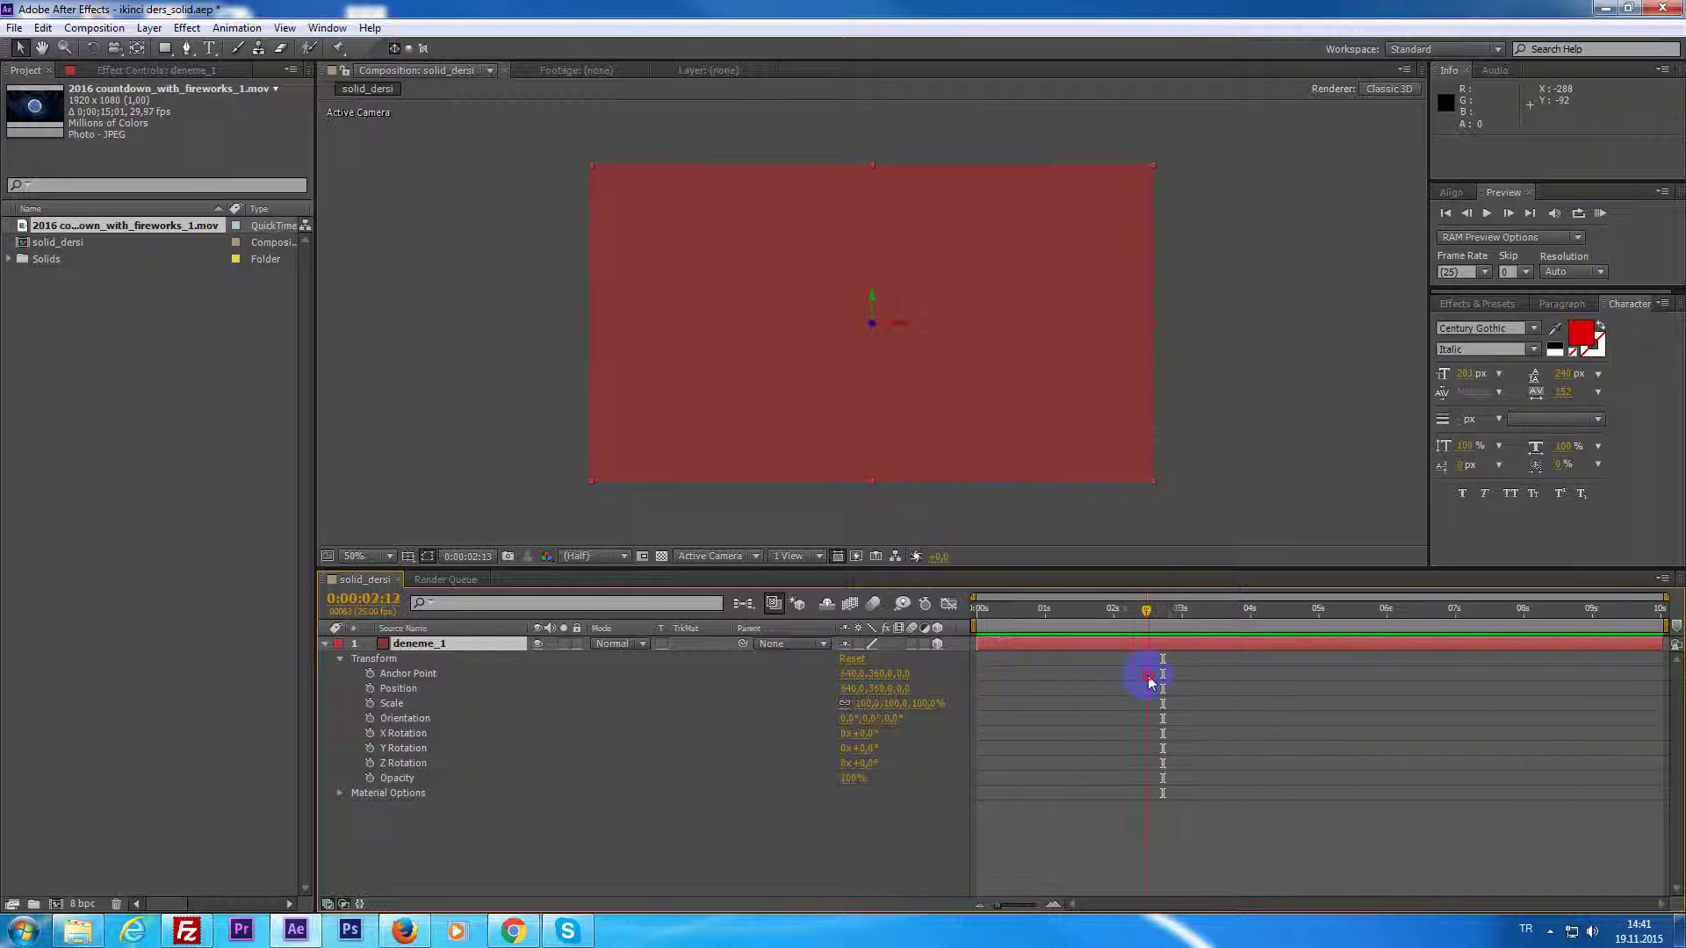
left_click_drag(1020, 690, 962, 689)
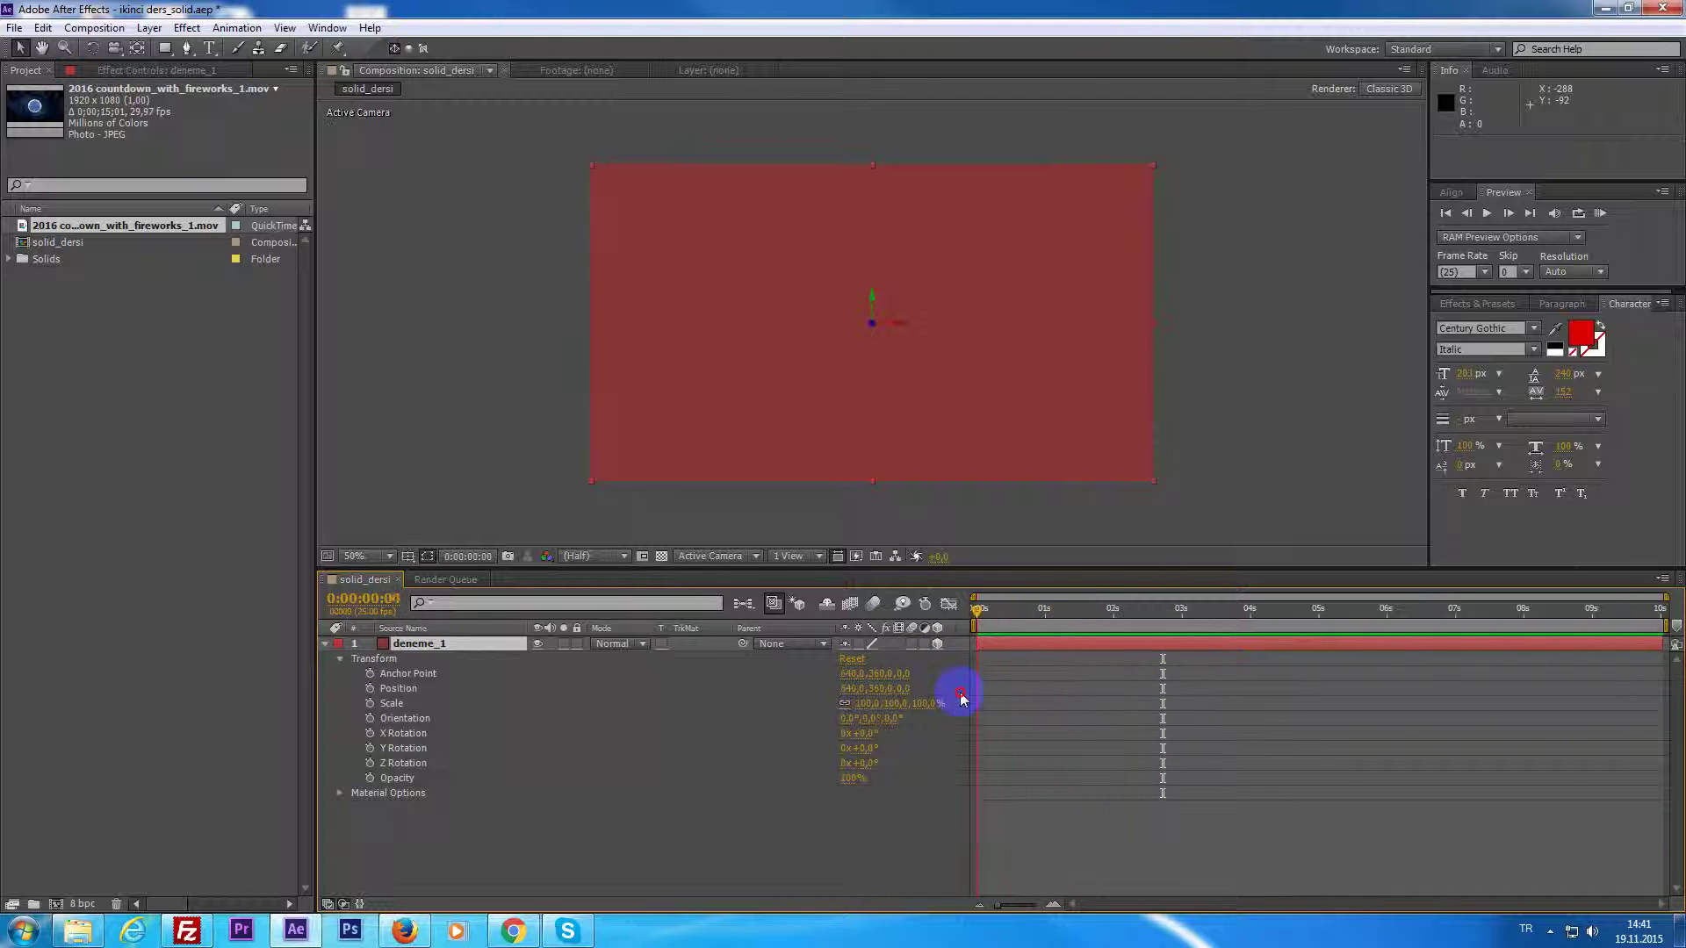
left_click(398, 692)
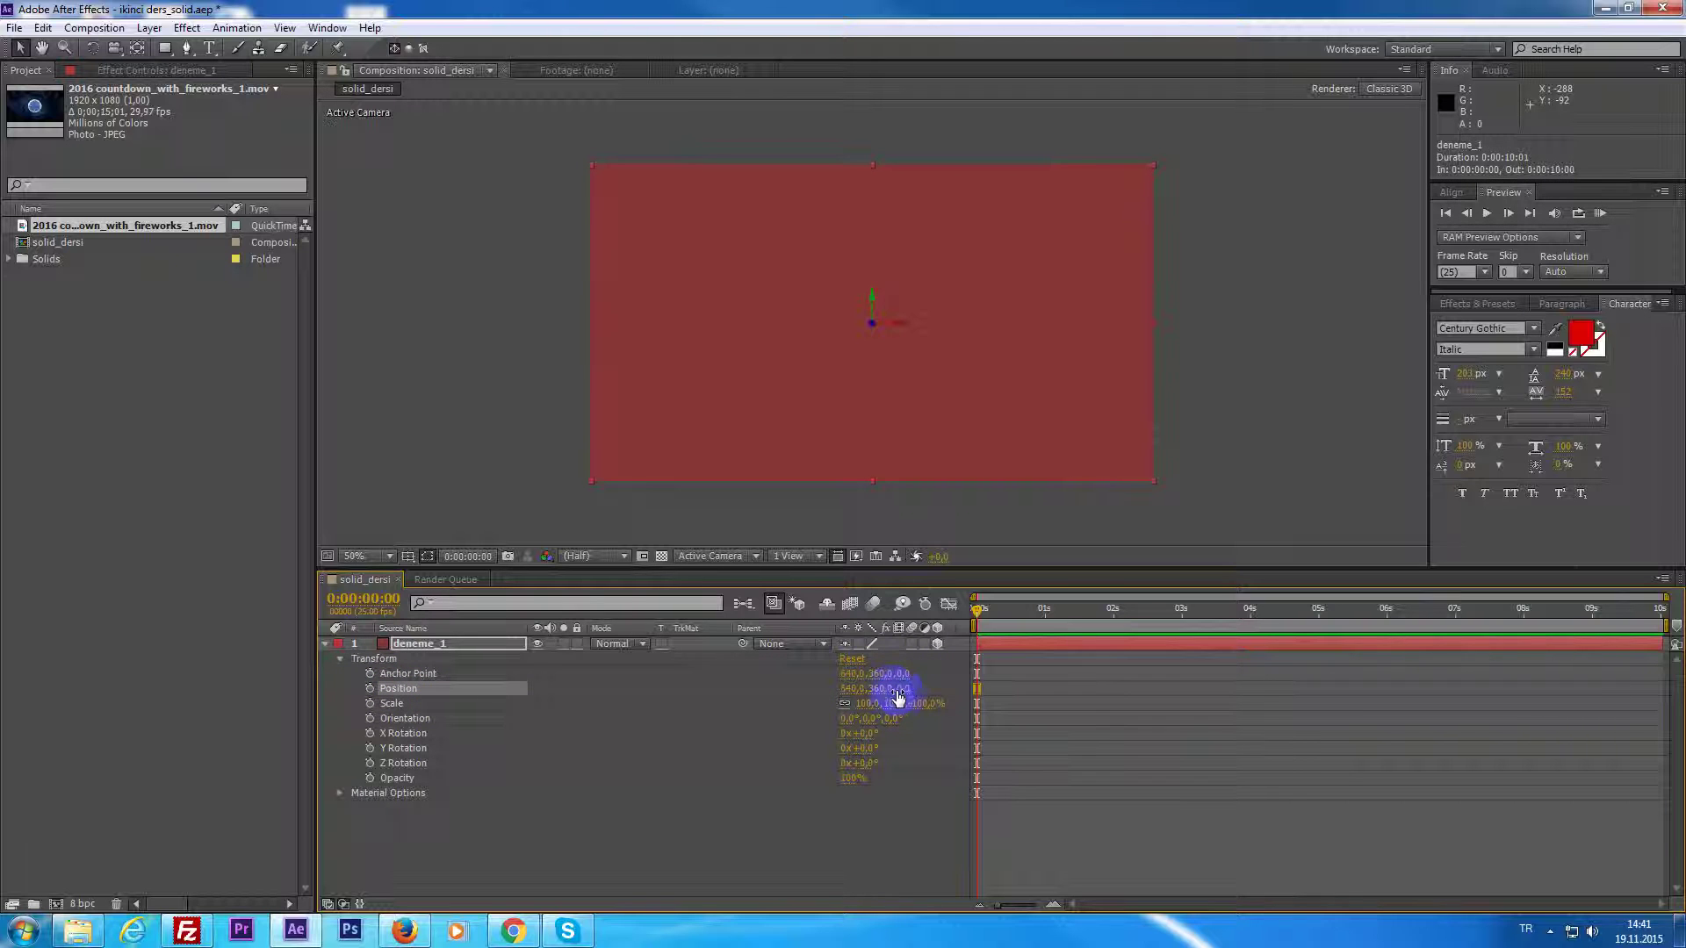
mouse_move(904, 690)
left_mouse_down()
mouse_move(938, 781)
mouse_move(443, 753)
left_mouse_up()
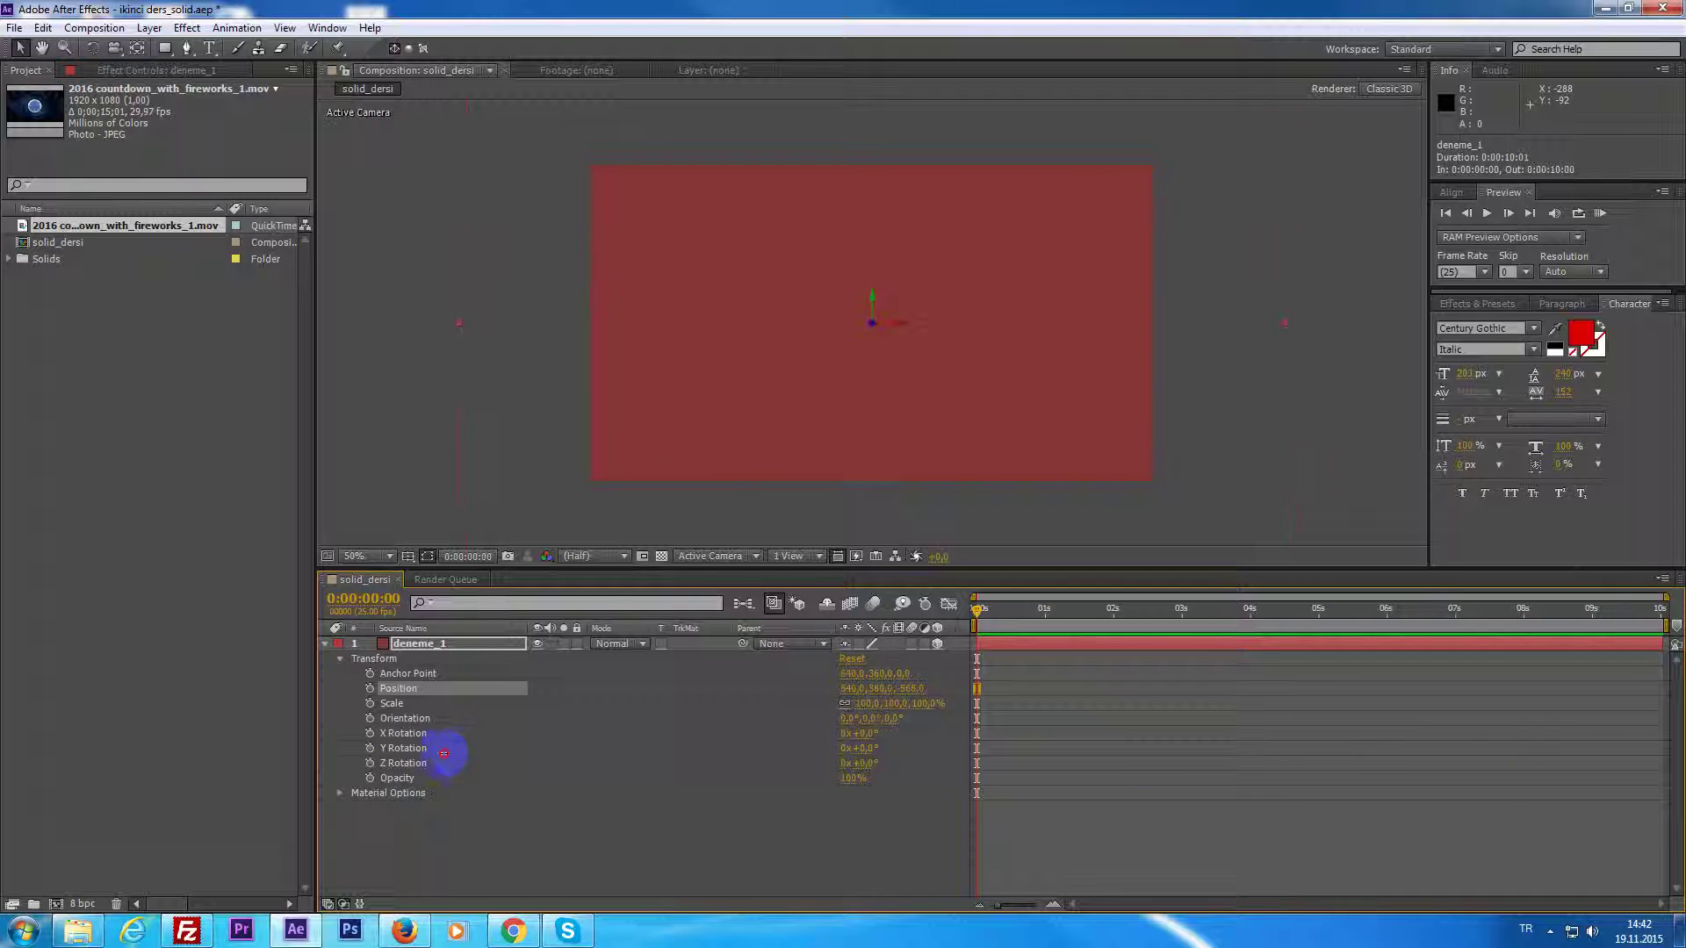
key("ctrl+z")
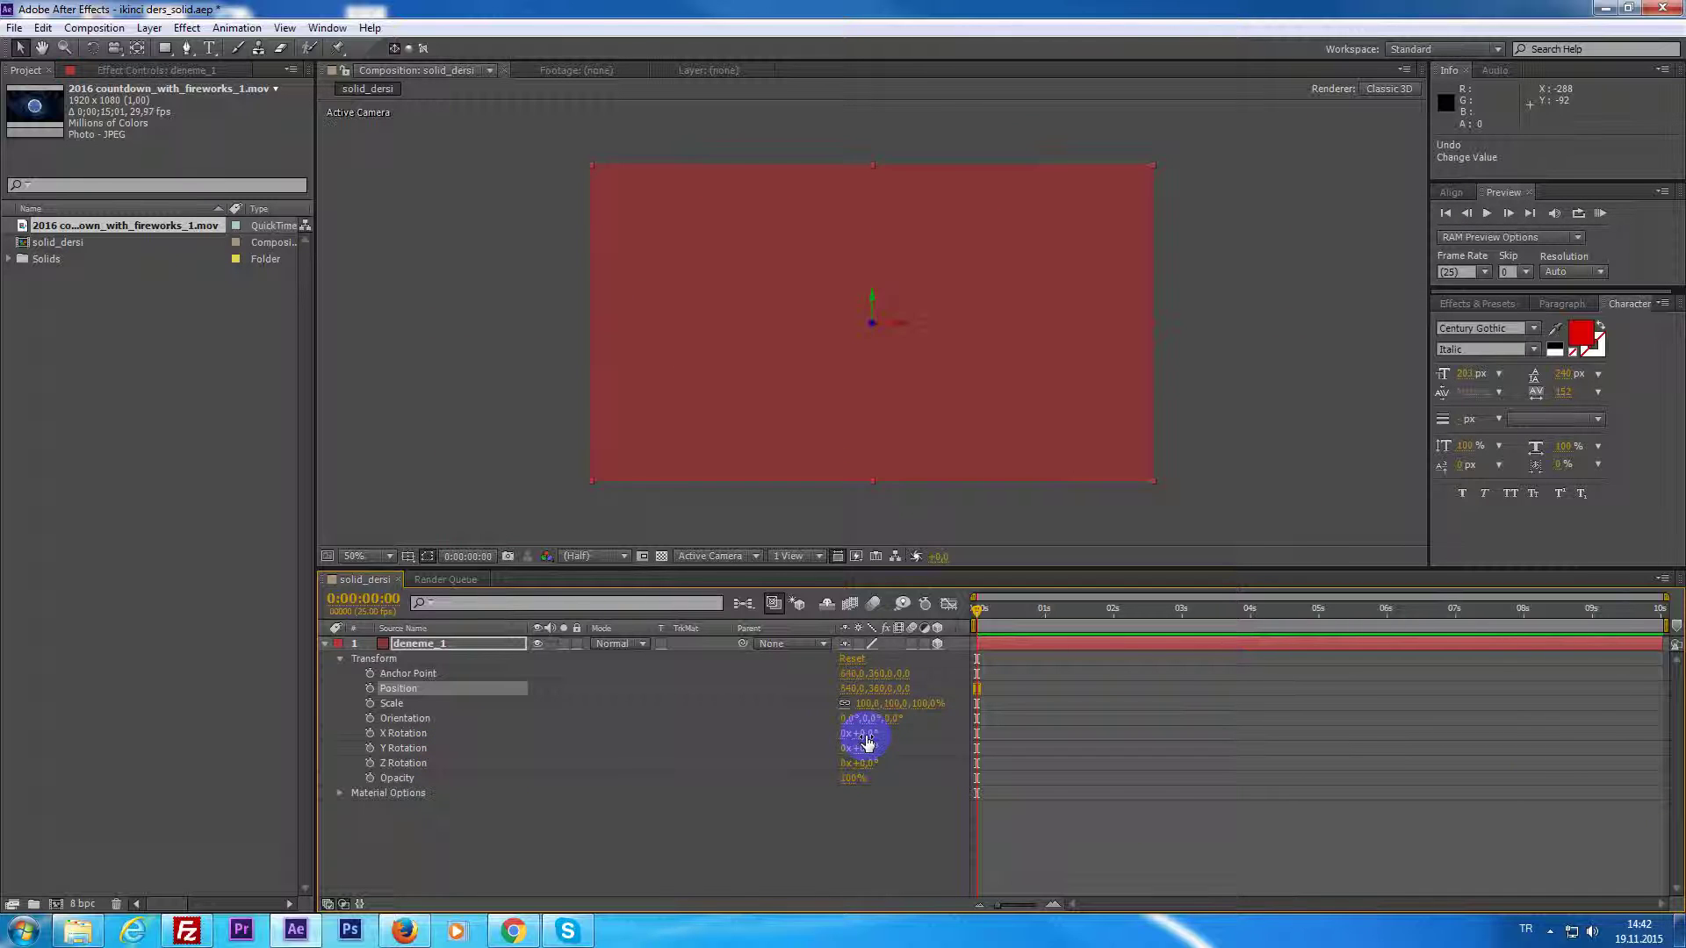
left_click_drag(865, 735, 920, 754)
key("ctrl+z")
left_click_drag(875, 770, 914, 767)
key("ctrl+z")
left_click(404, 718)
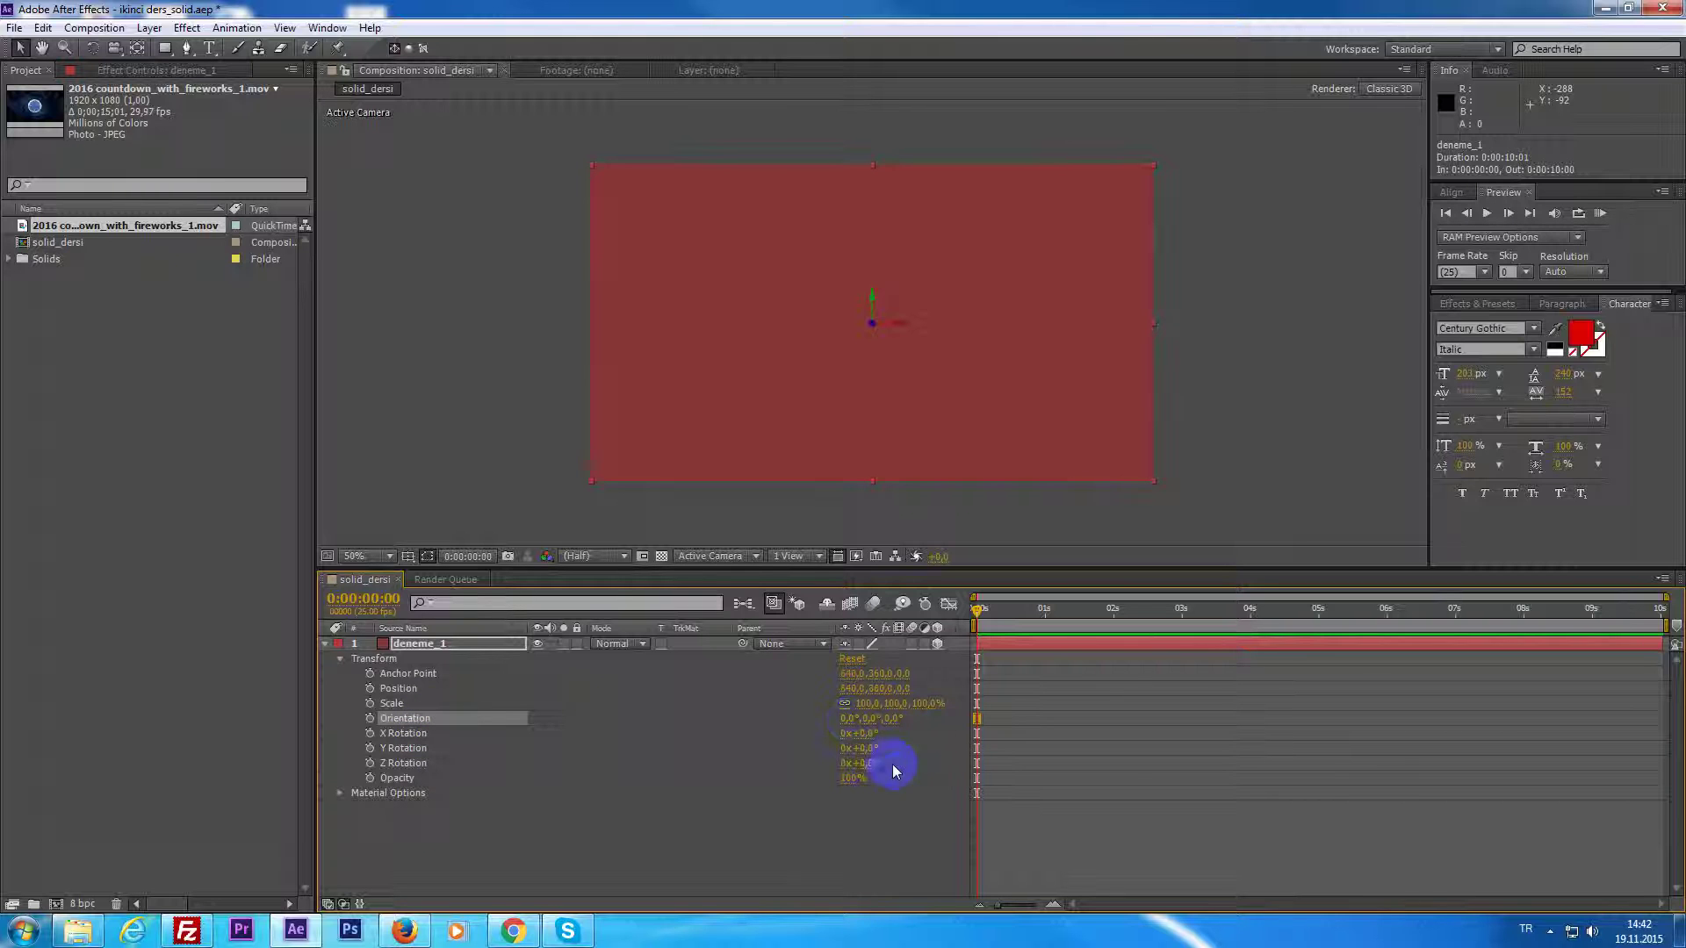
left_click(432, 776)
left_click(408, 763)
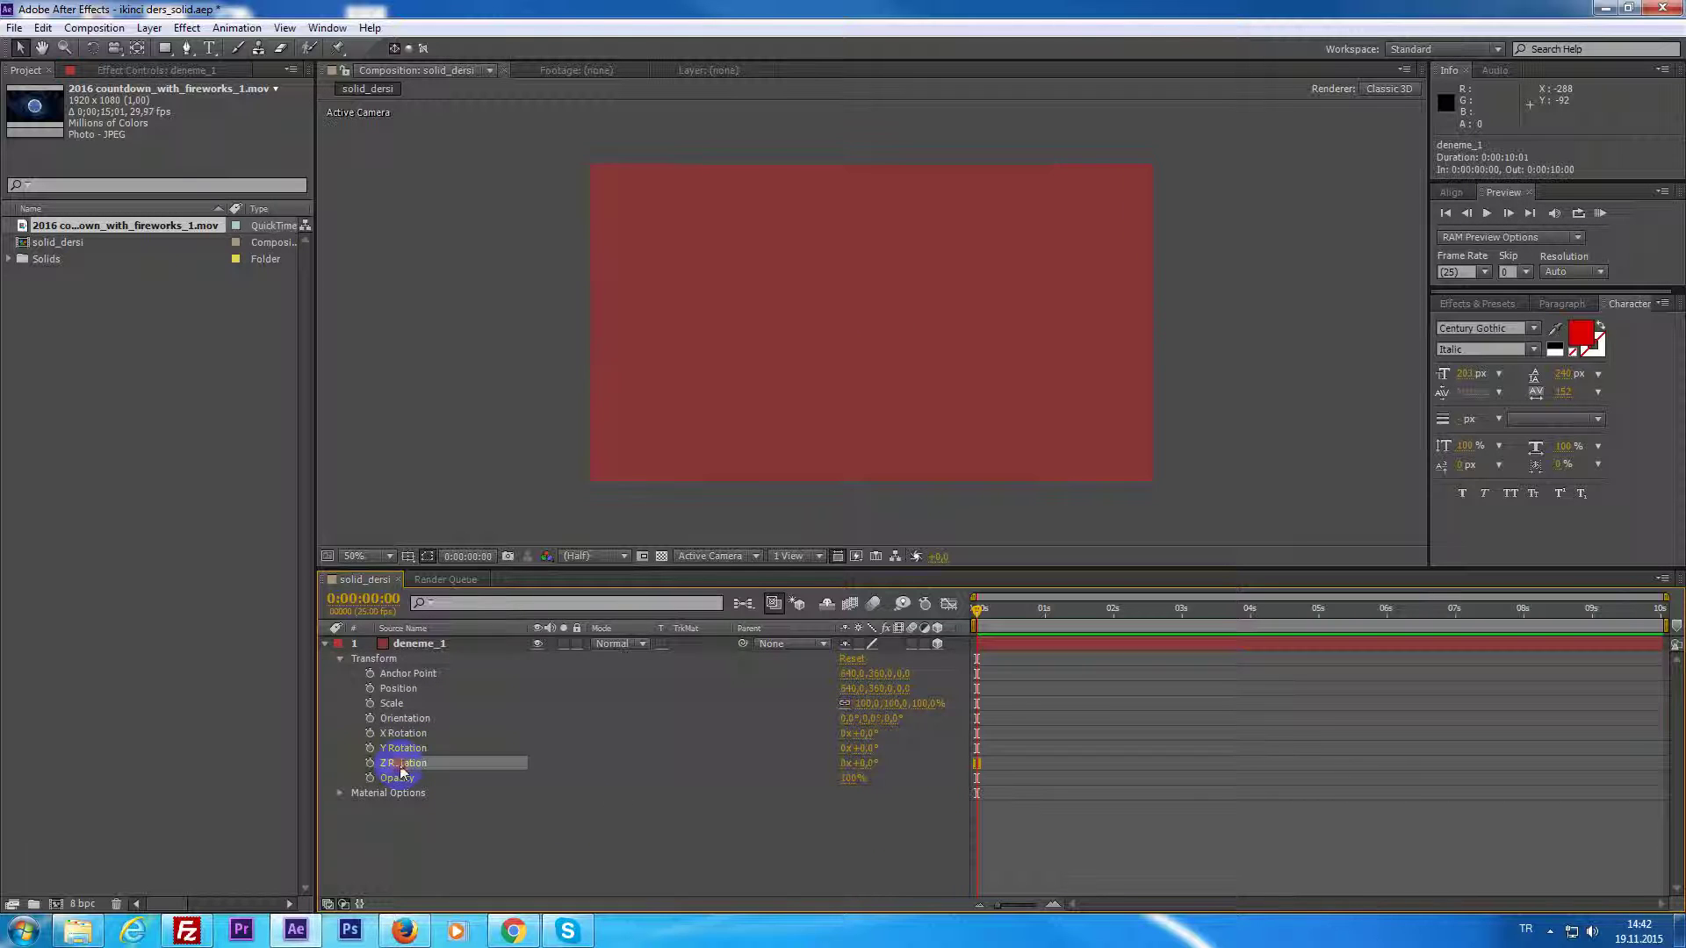
left_click(391, 733)
left_click(395, 750)
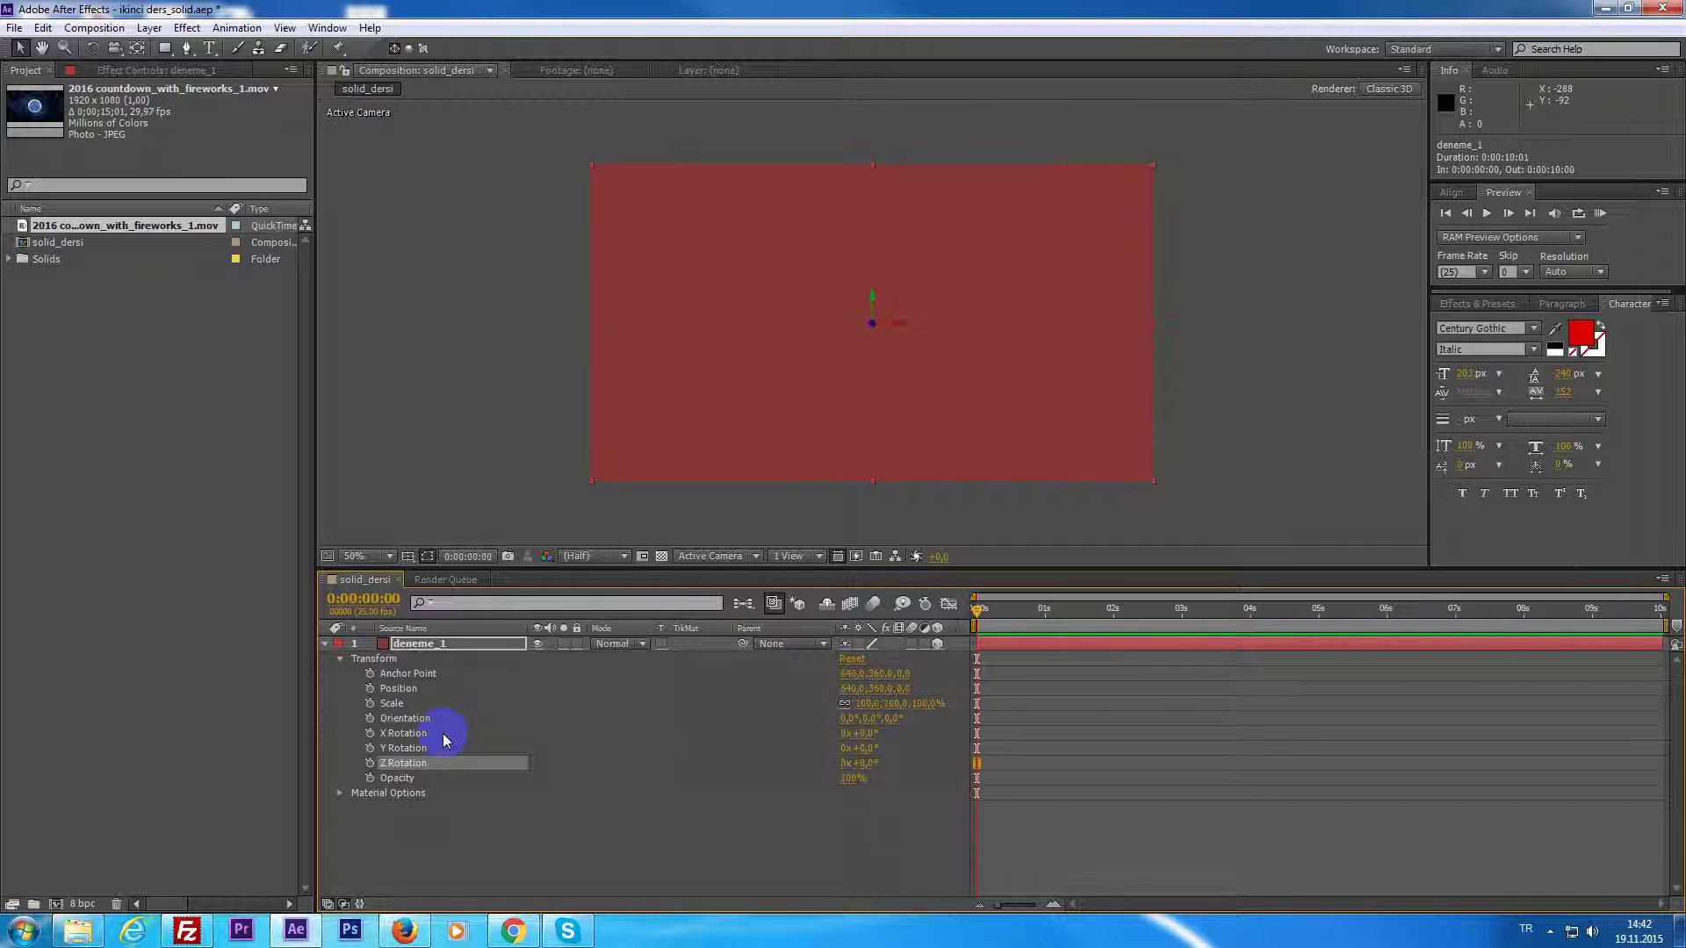
left_click(409, 733)
left_click(410, 720)
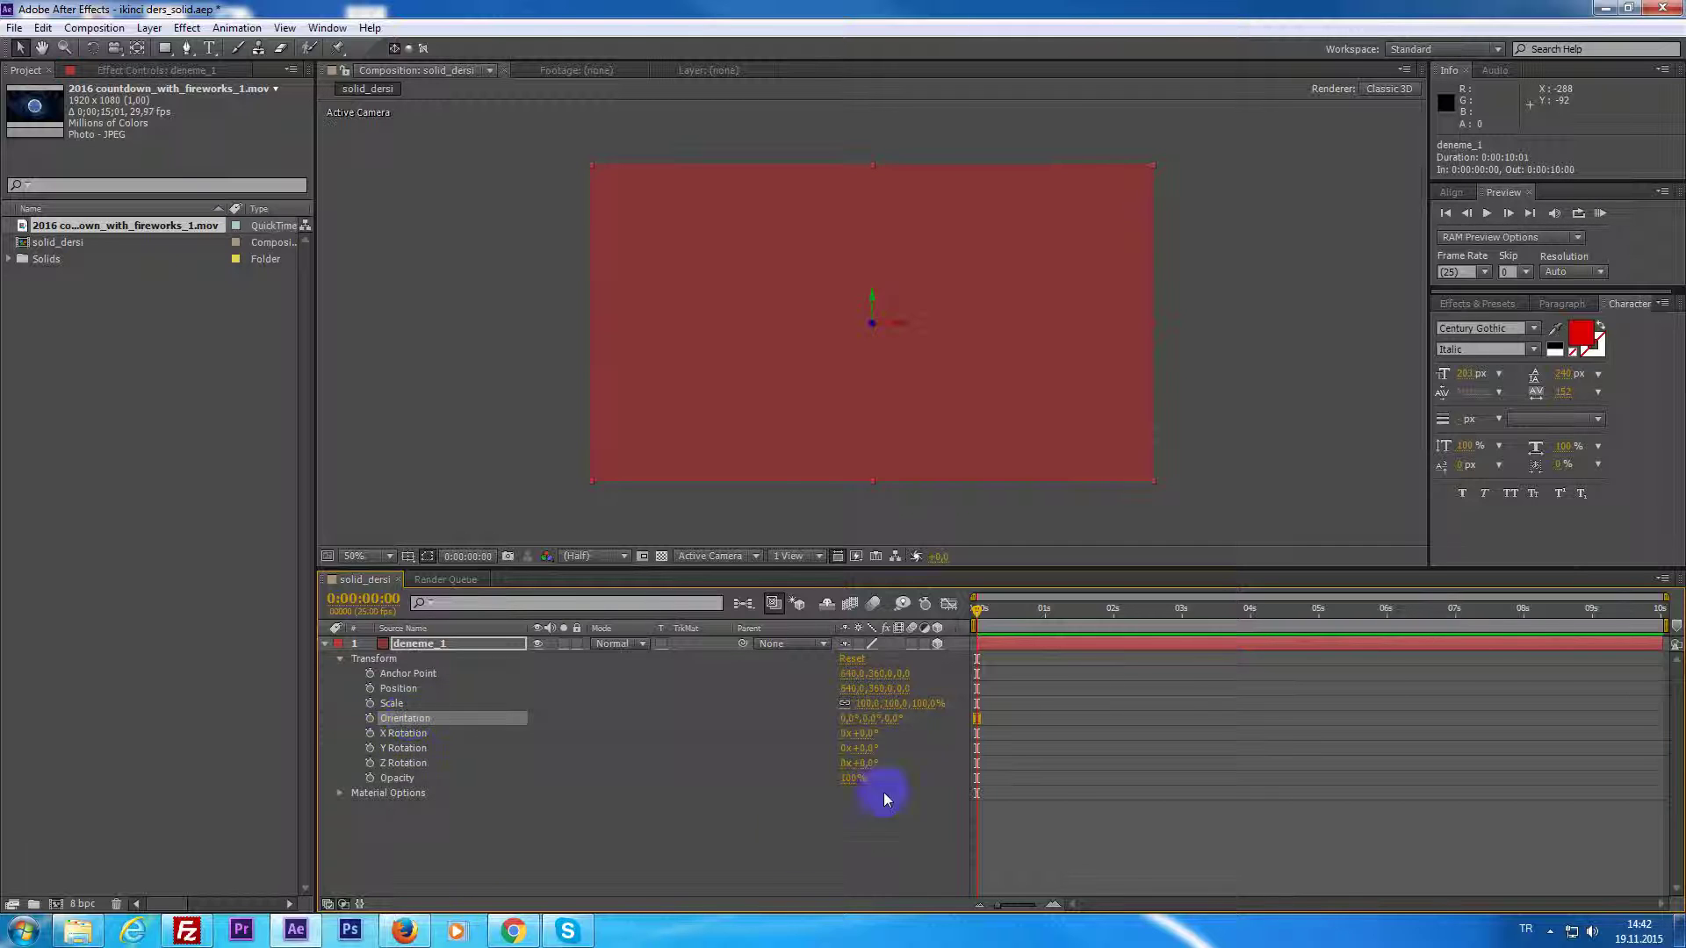
left_click_drag(847, 727, 957, 727)
key("ctrl+z")
key("ctrl+z")
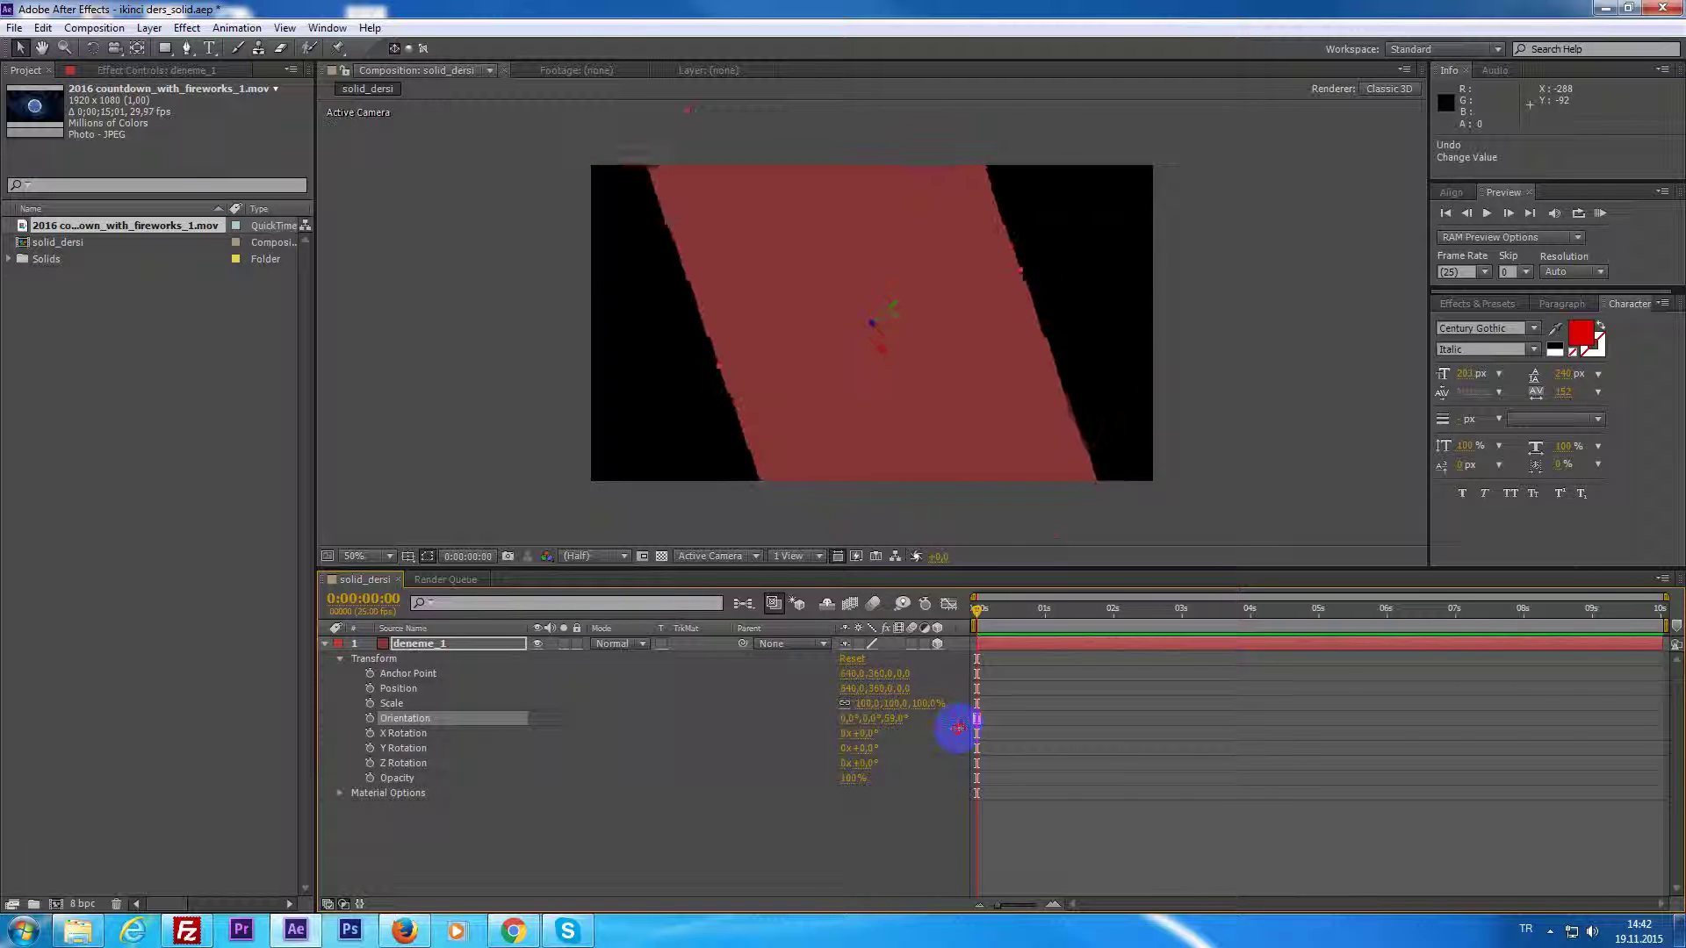
key("ctrl+z")
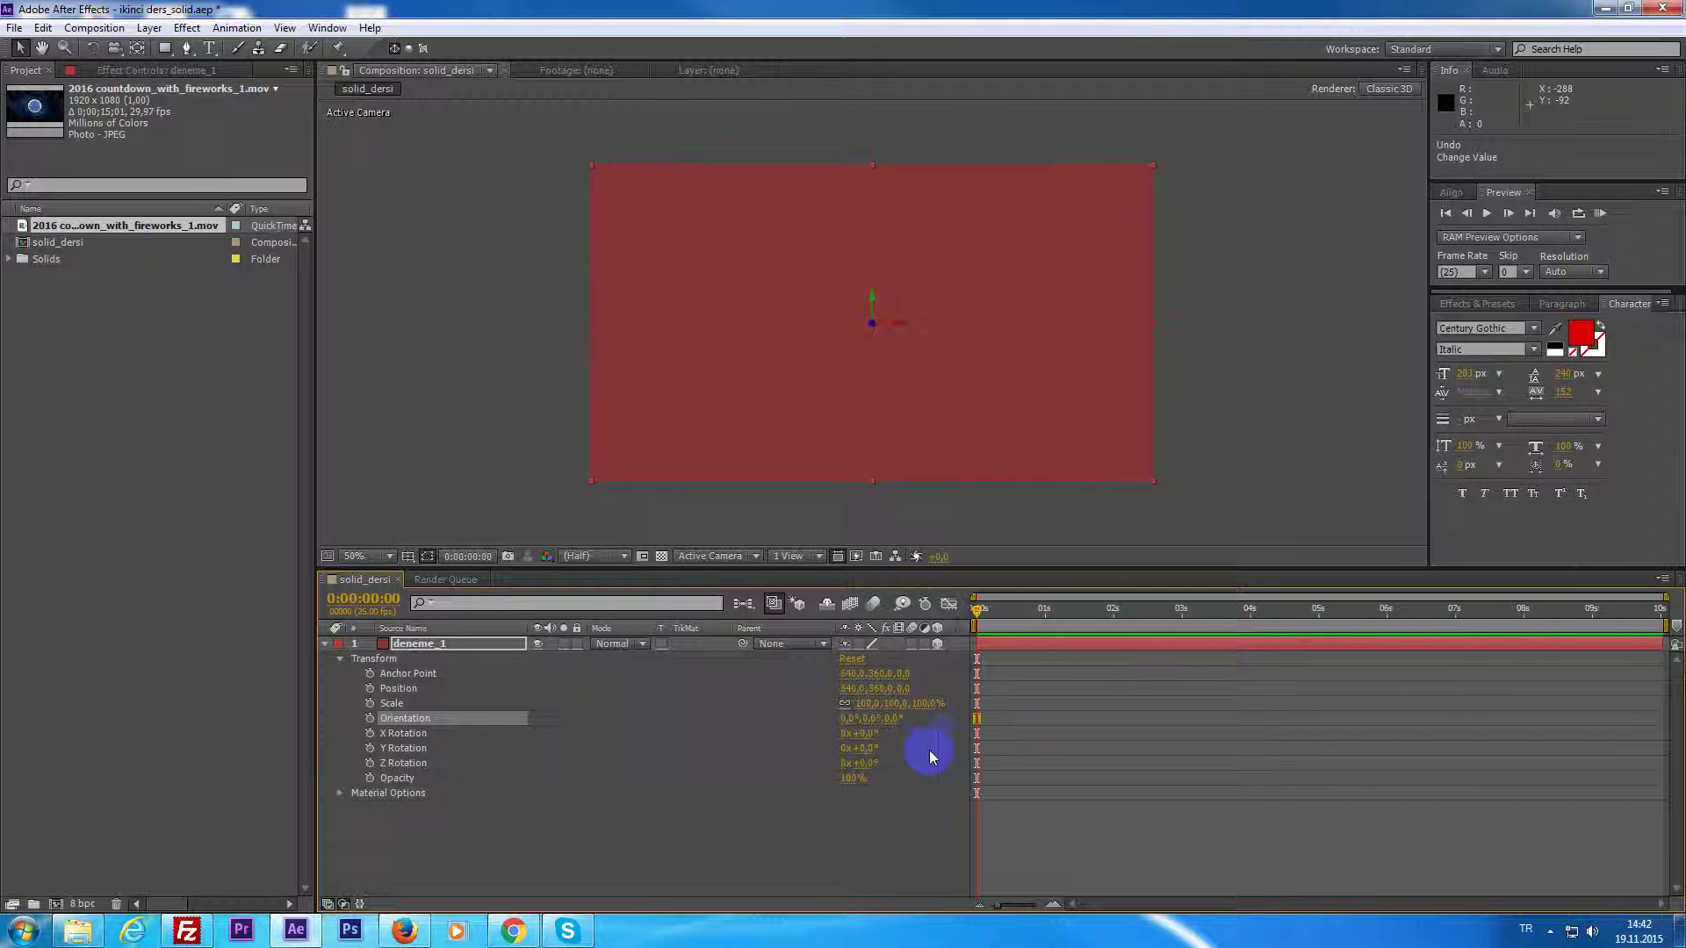
left_click(401, 723)
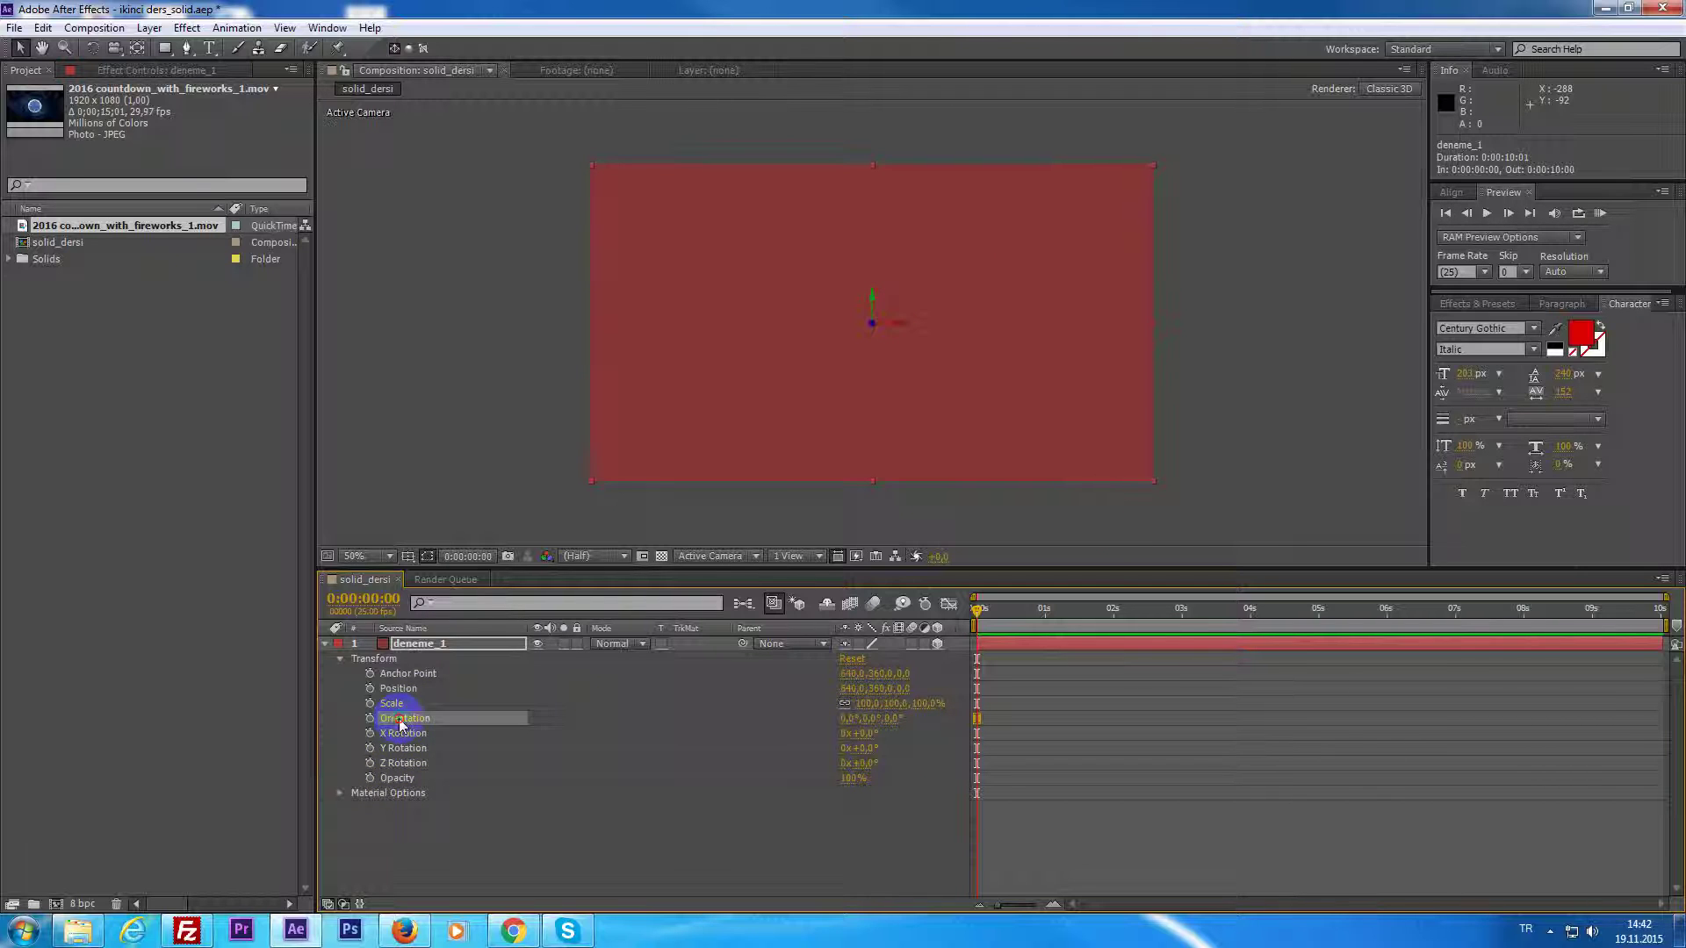
left_click(423, 725)
left_click(1041, 725)
left_click_drag(976, 607, 1104, 607)
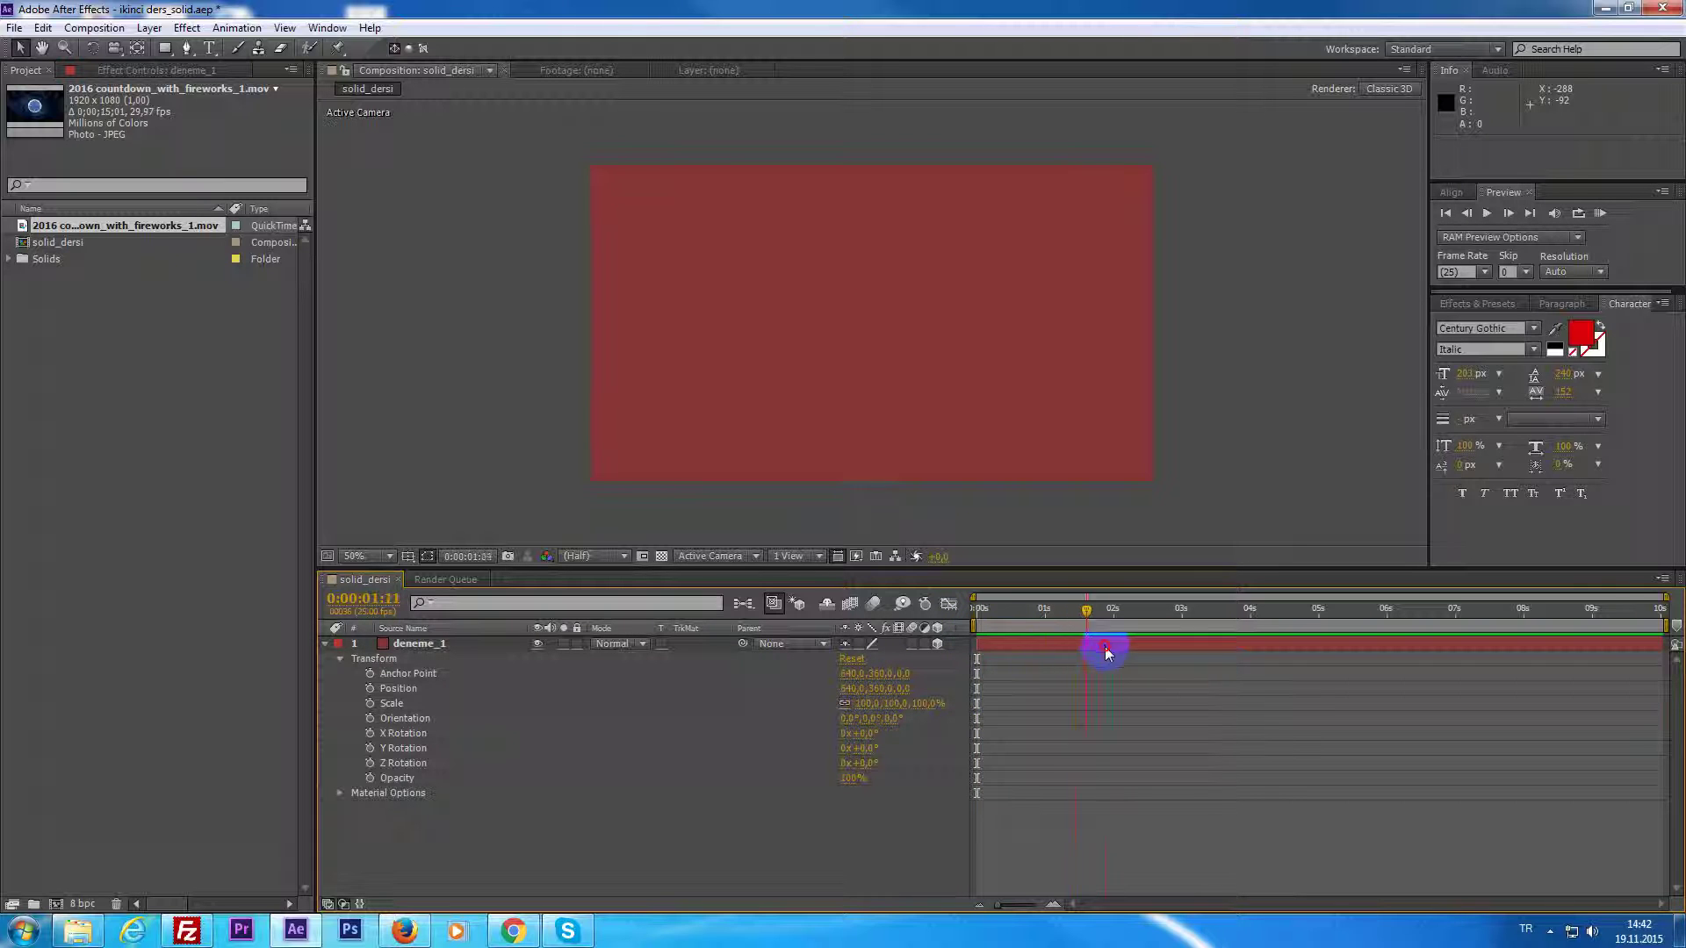
left_click(1005, 648)
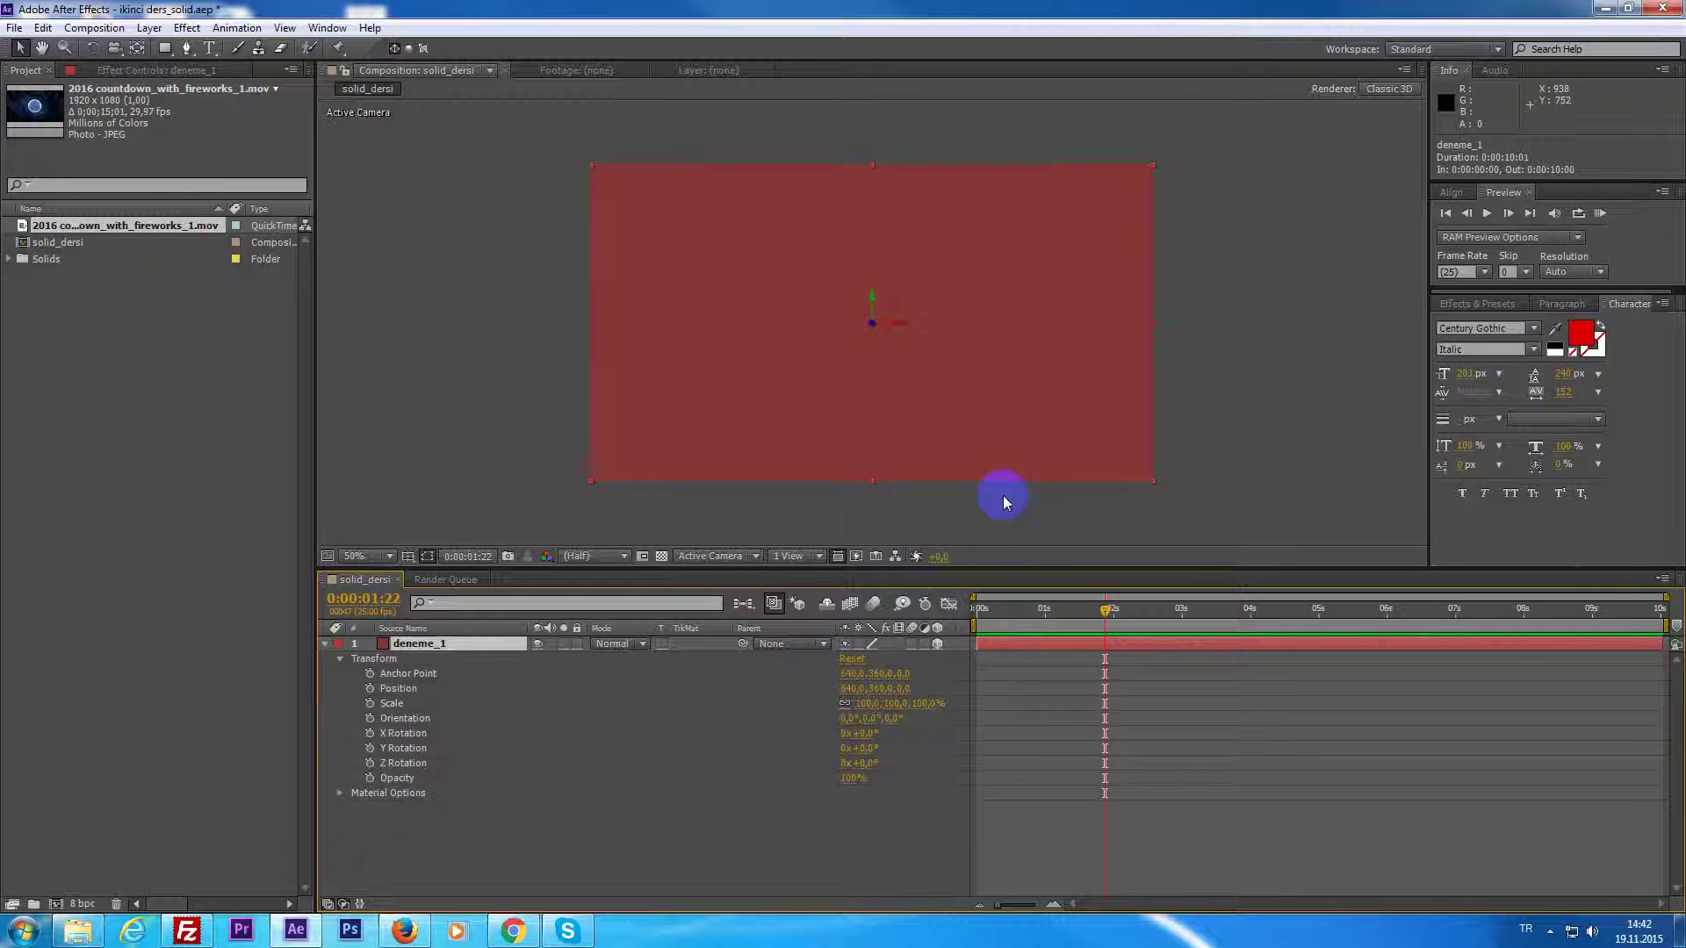
View the red solid from the Front and Left 3D views, undoing an accidental Z move.
key("comma")
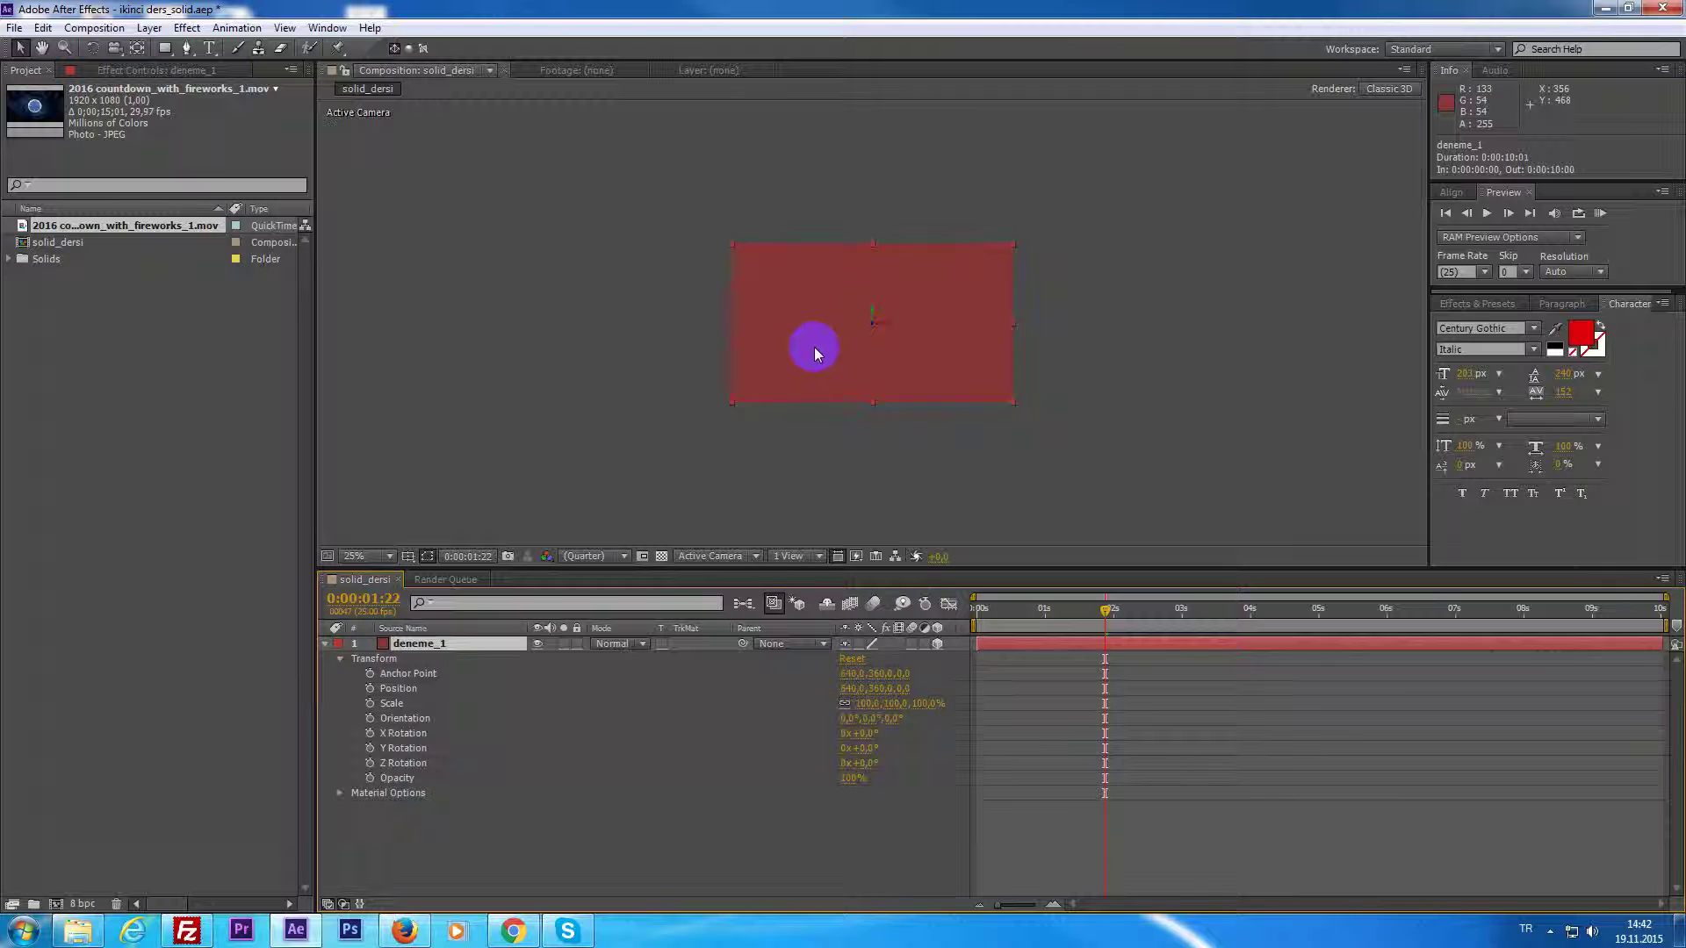
key("period")
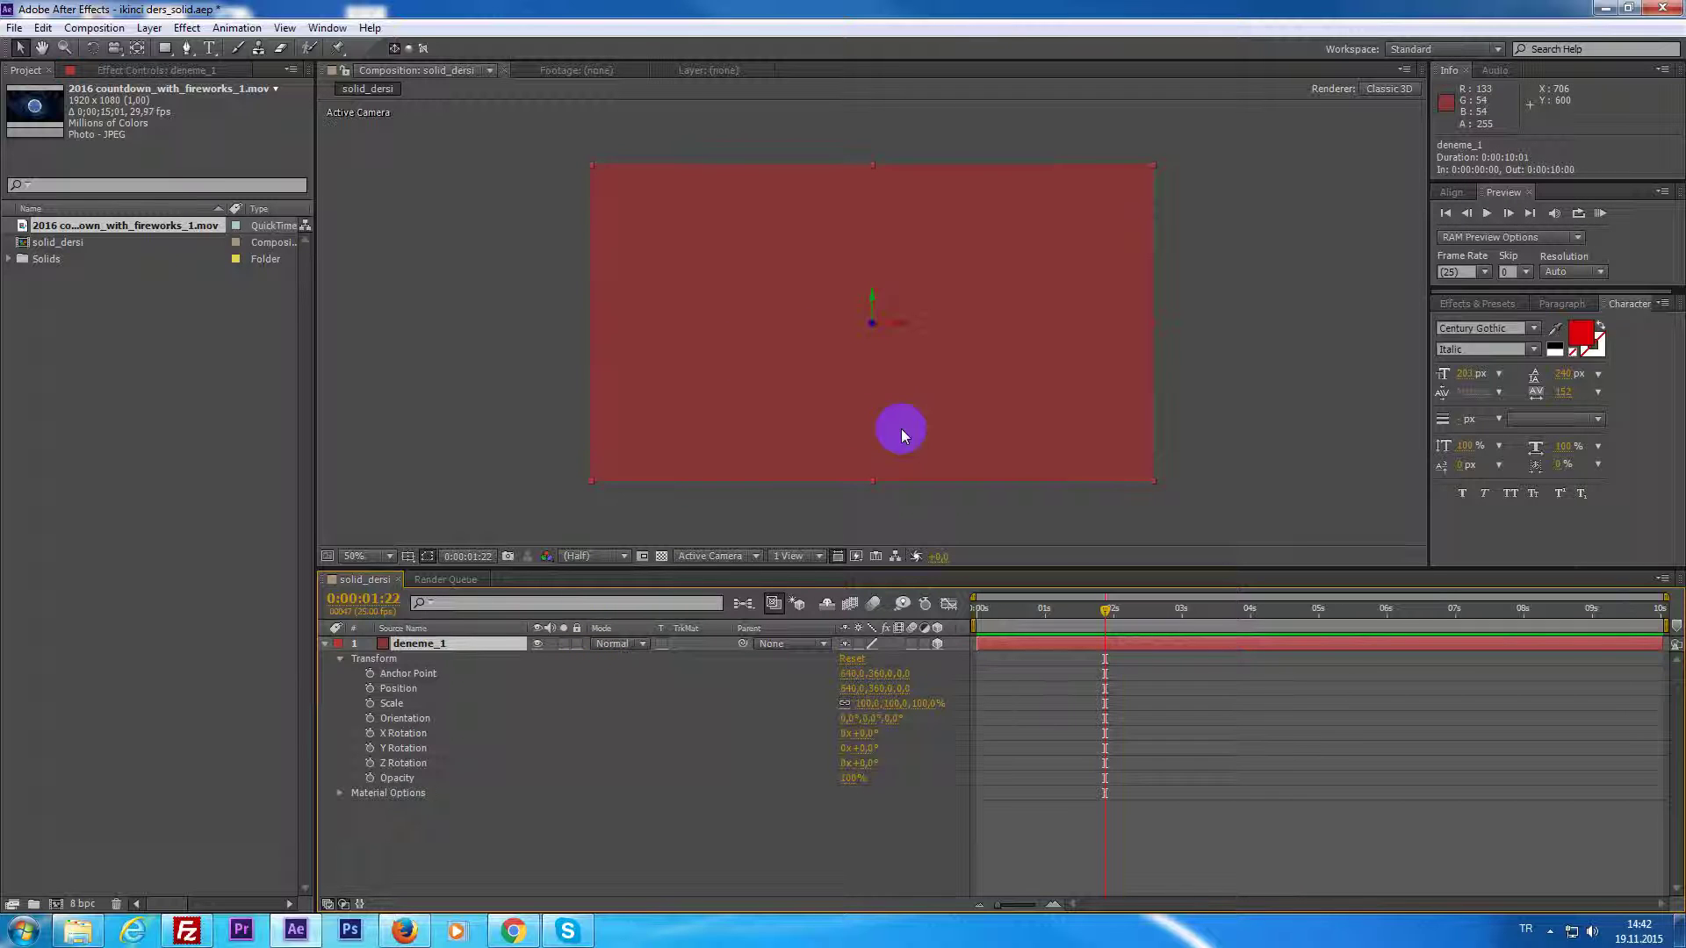
left_click(704, 557)
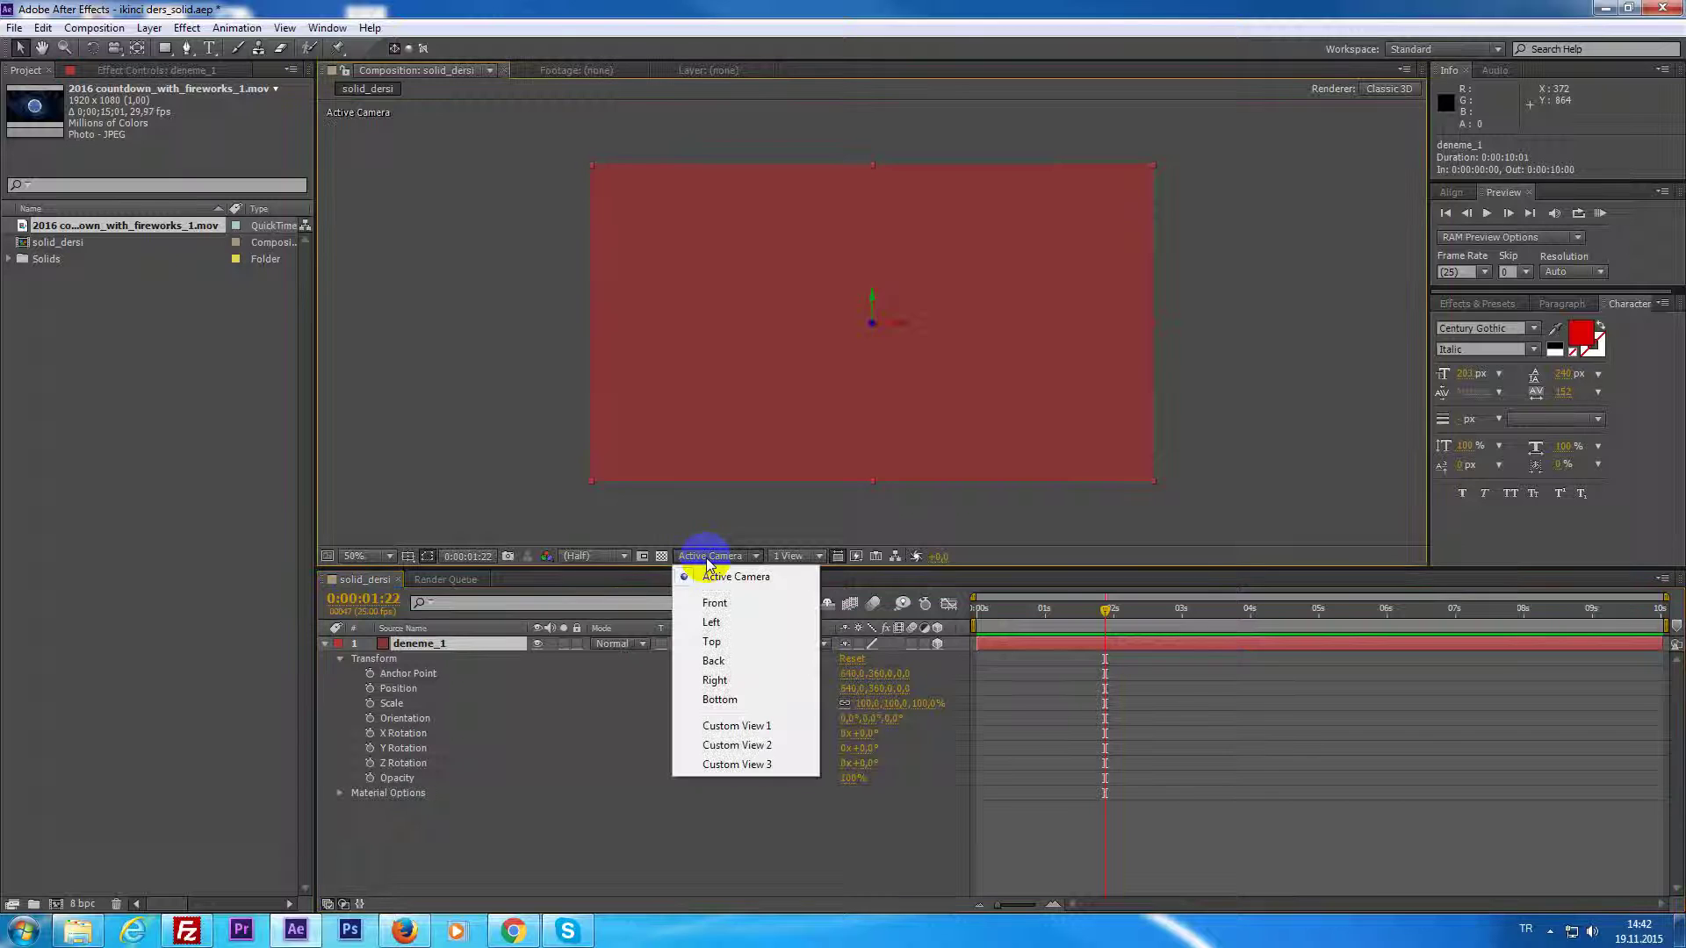
left_click(712, 605)
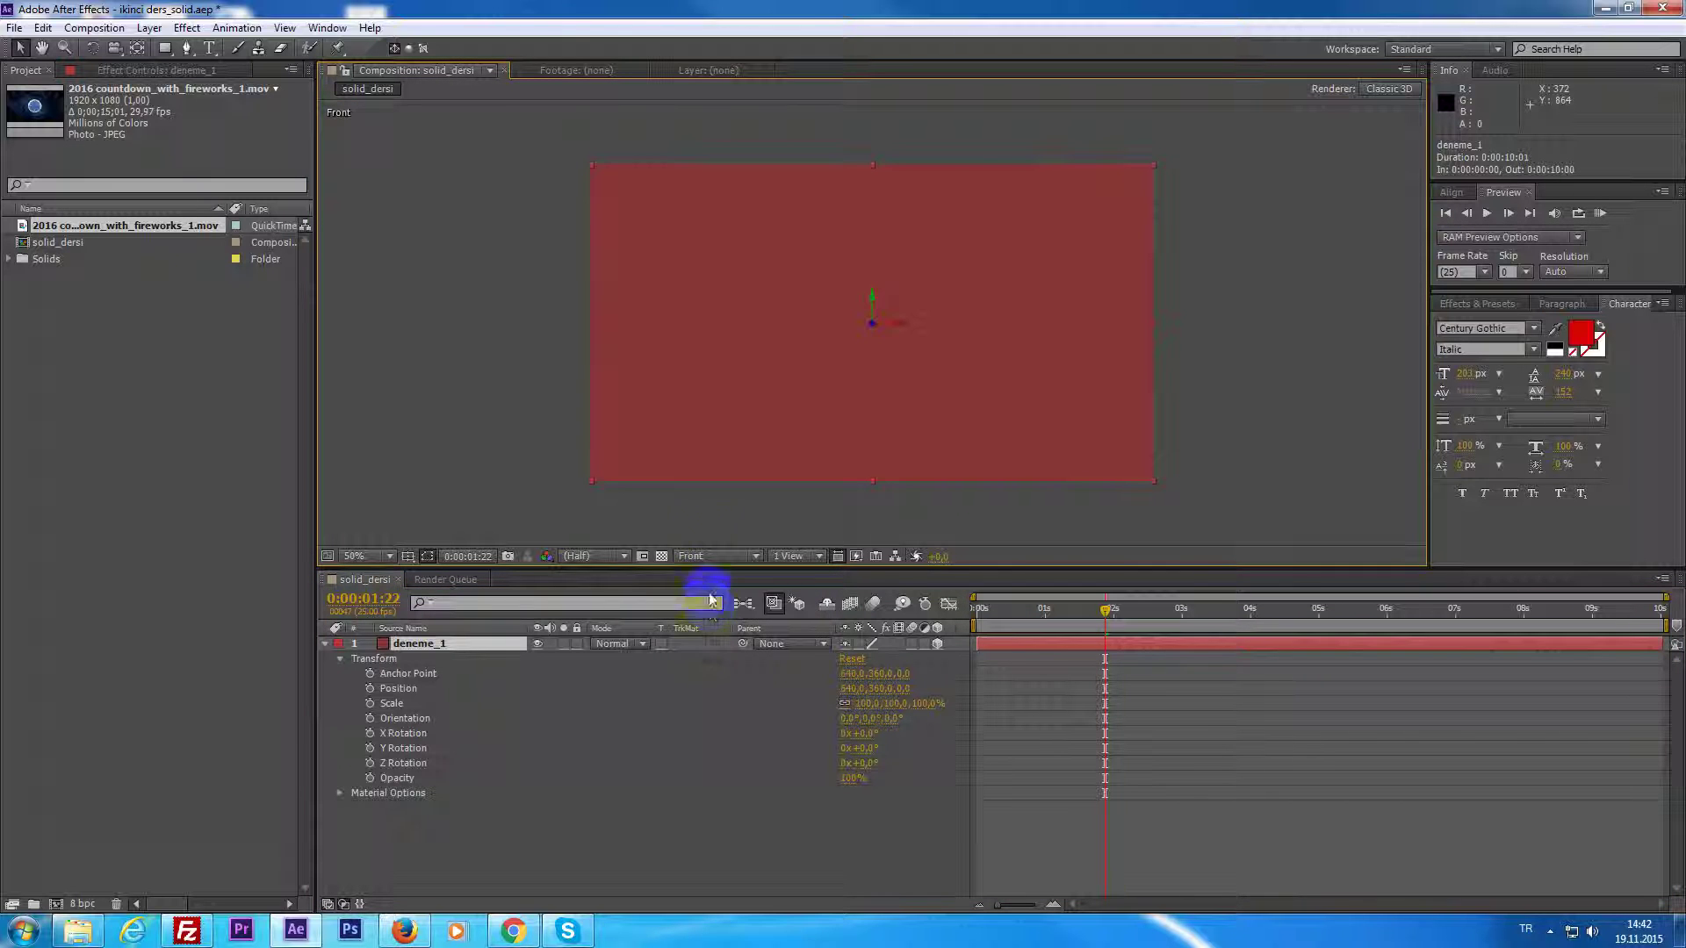
left_click(699, 555)
left_click(722, 624)
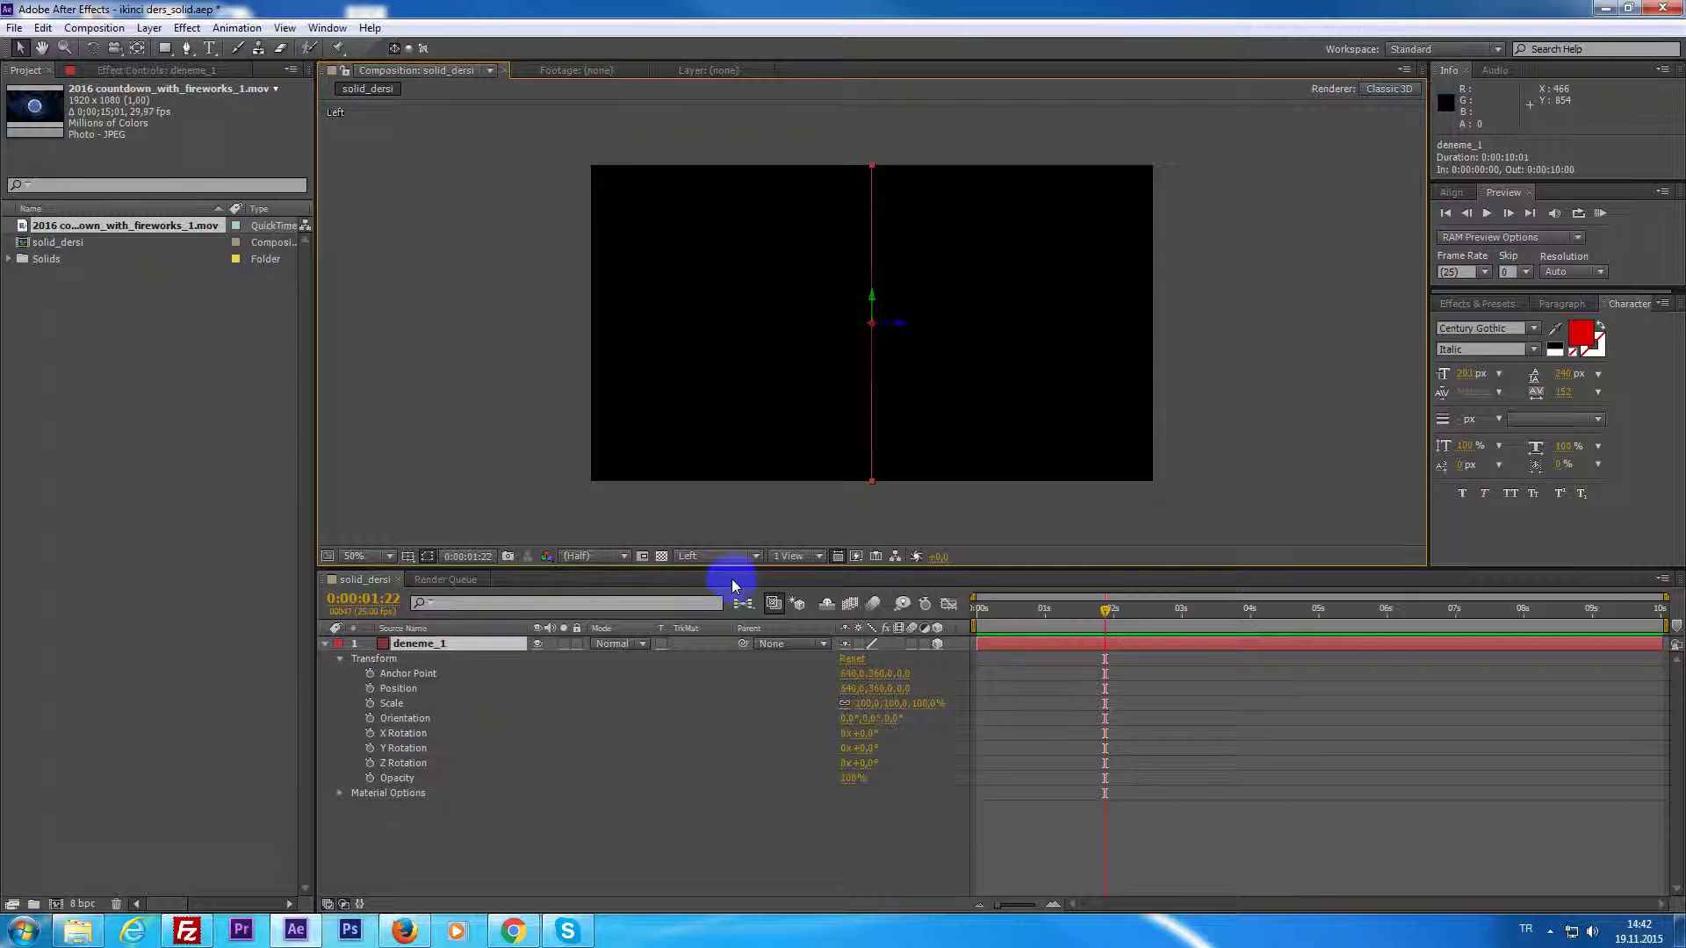
left_click_drag(899, 321, 770, 340)
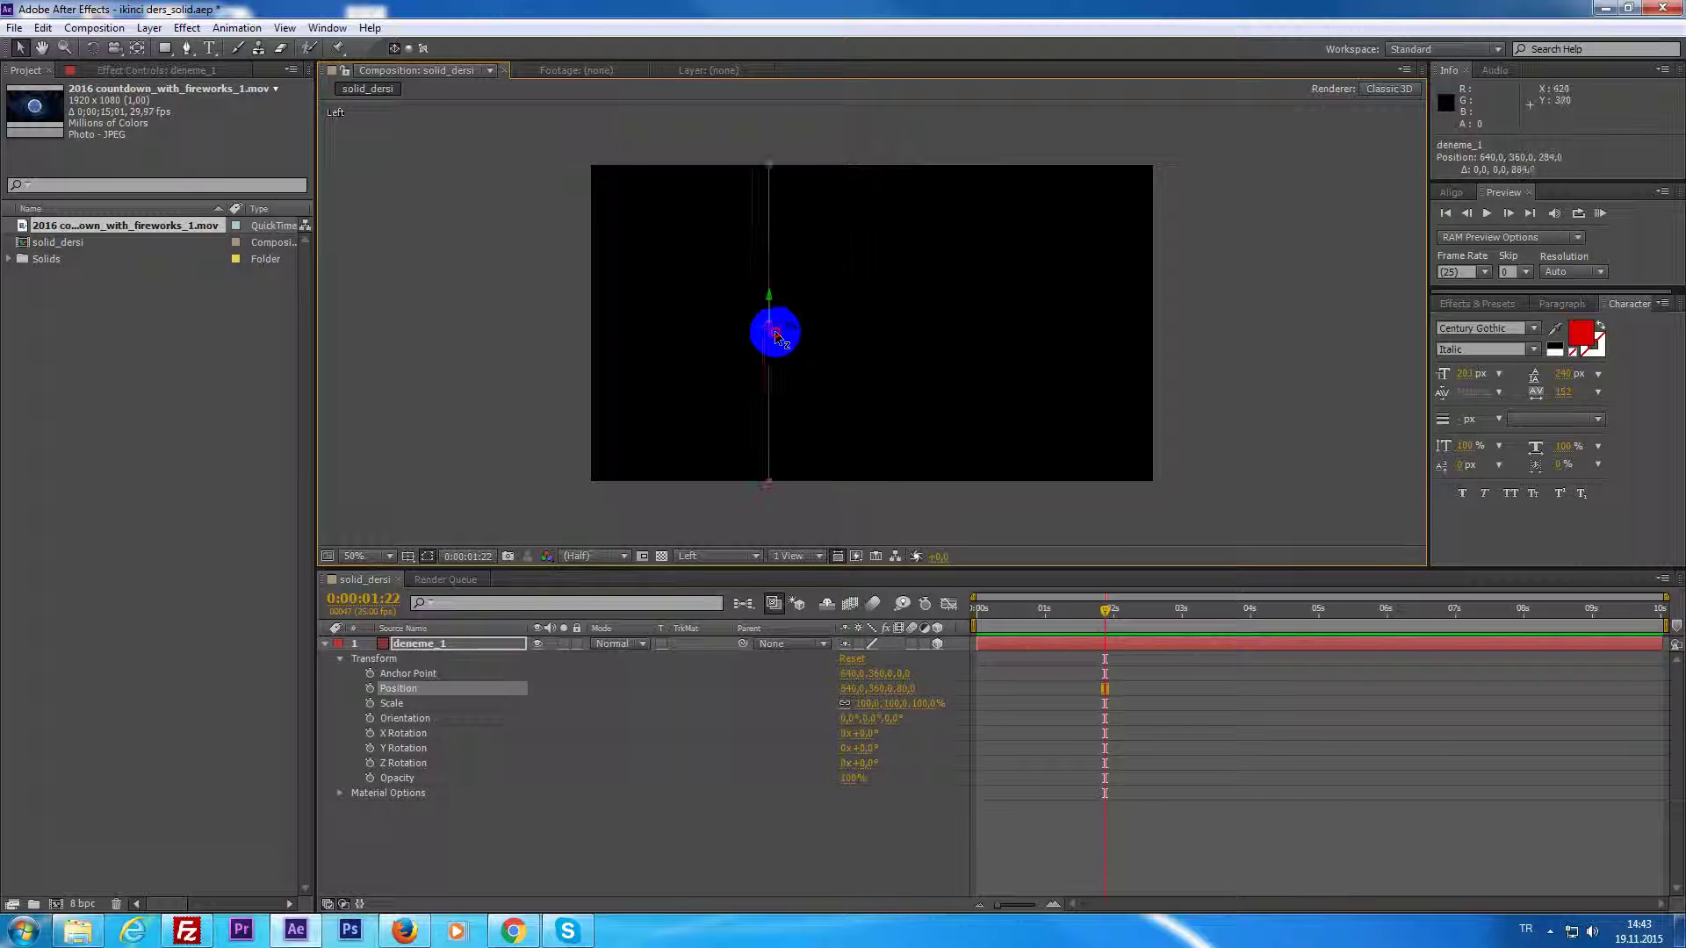
key("ctrl+z")
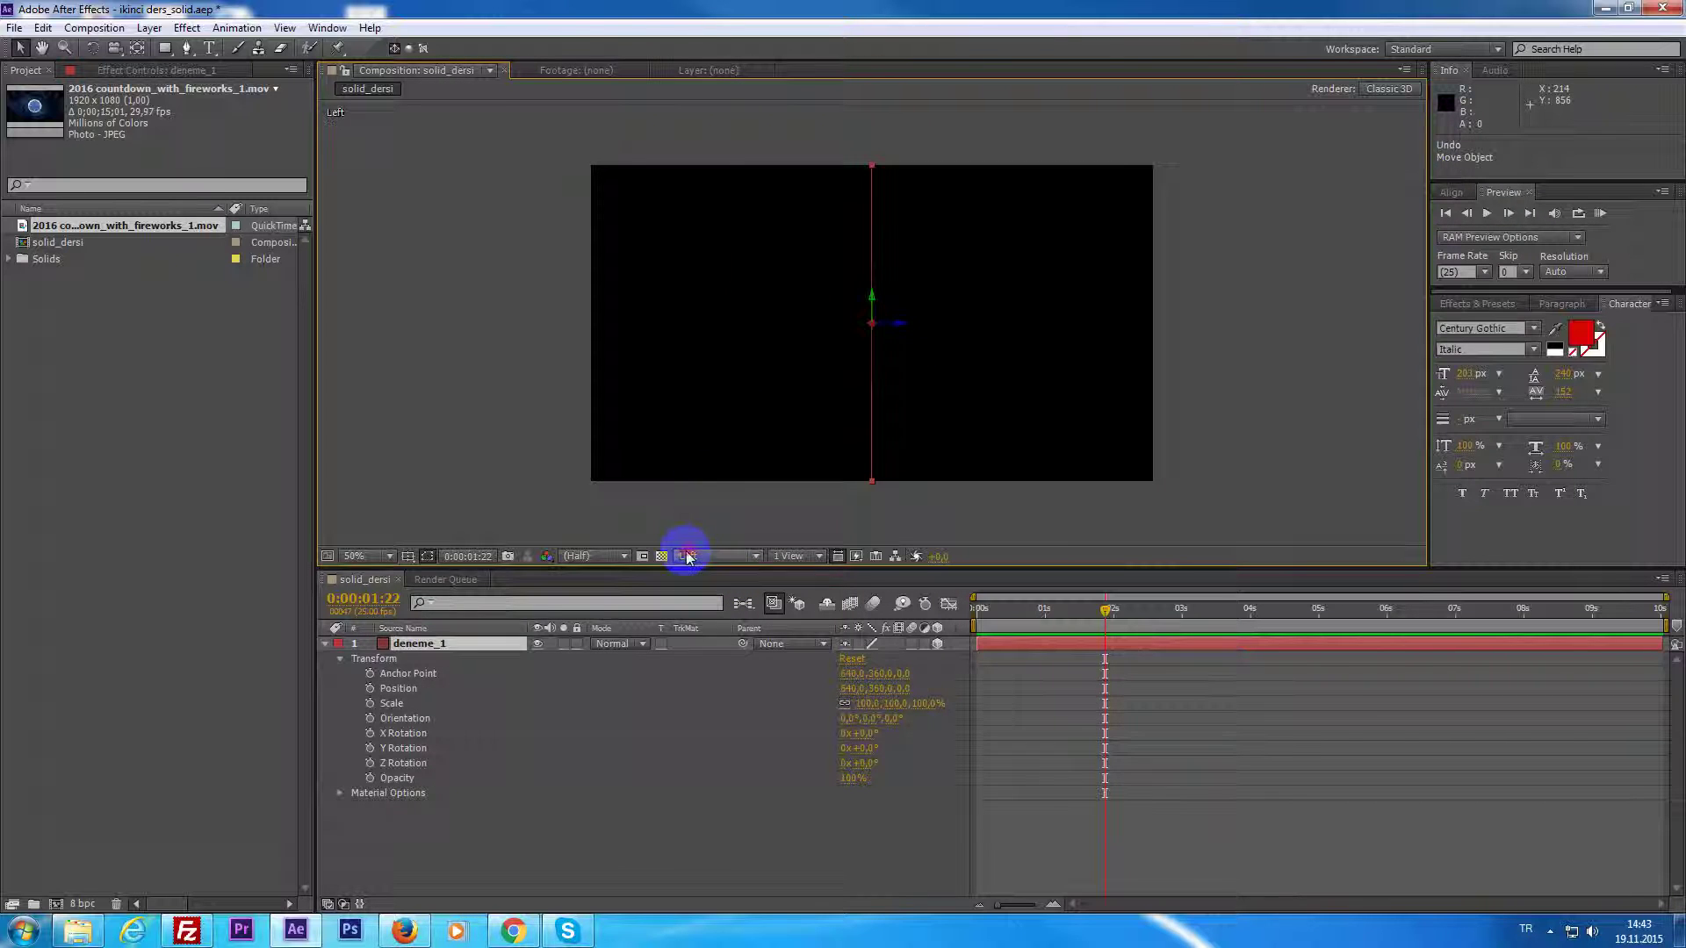
Cycle the 3D view through Top, Back, Right and Bottom.
left_click(691, 556)
left_click(724, 643)
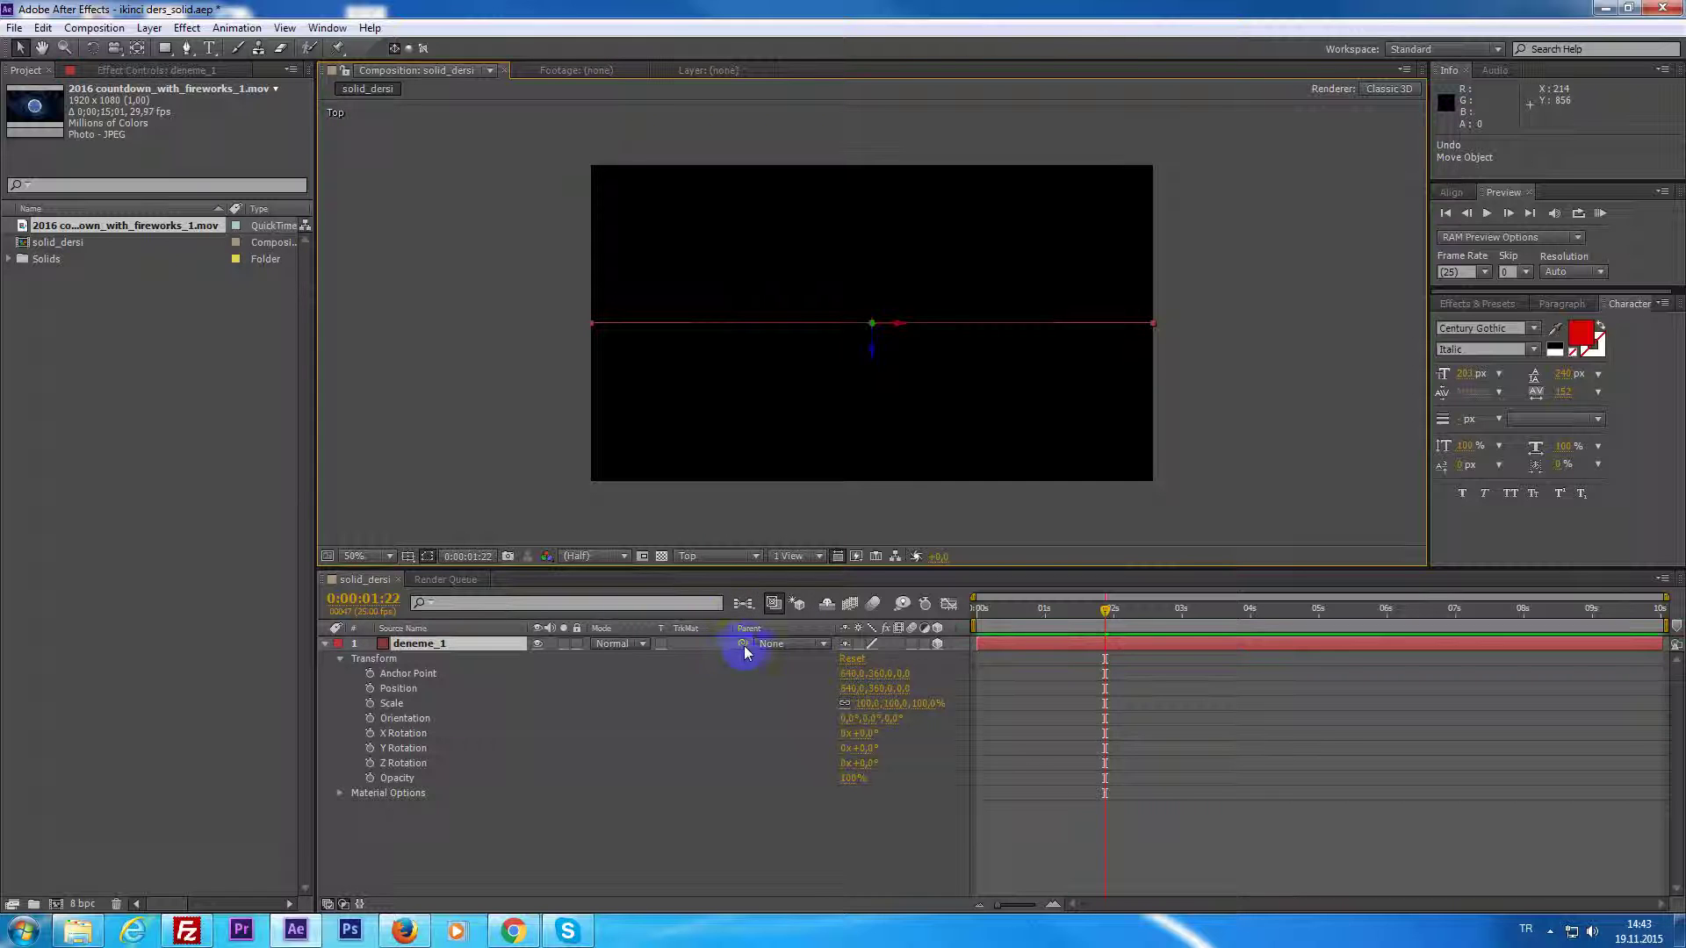
left_click(701, 556)
left_click(713, 660)
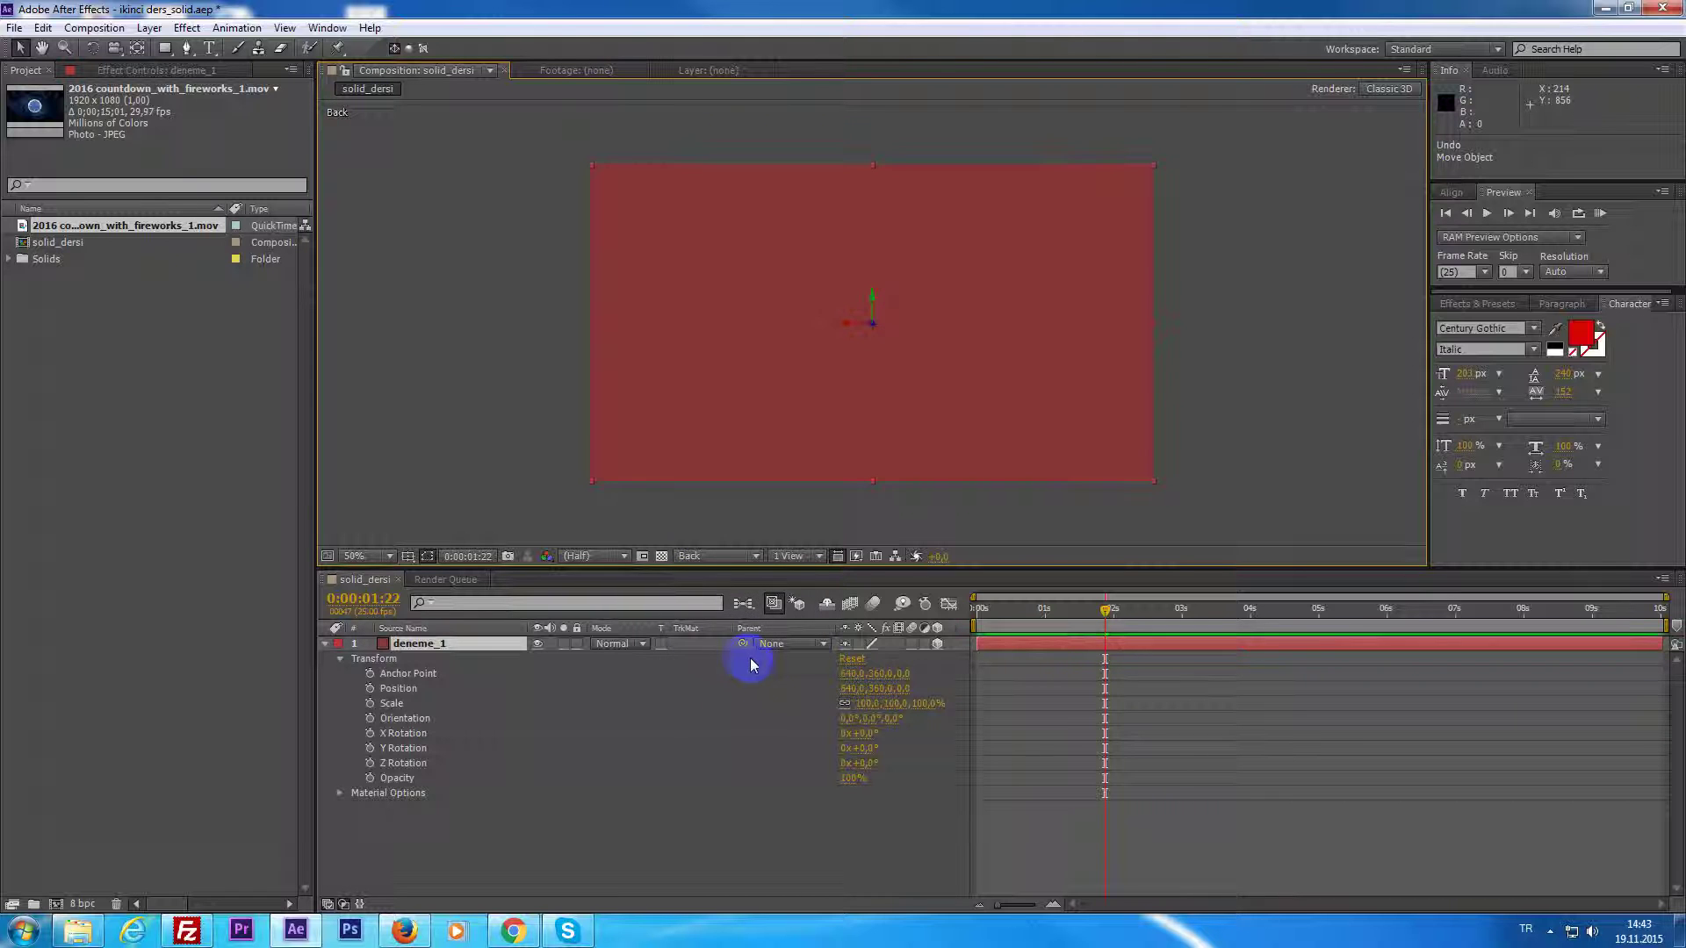
left_click(707, 556)
left_click(730, 681)
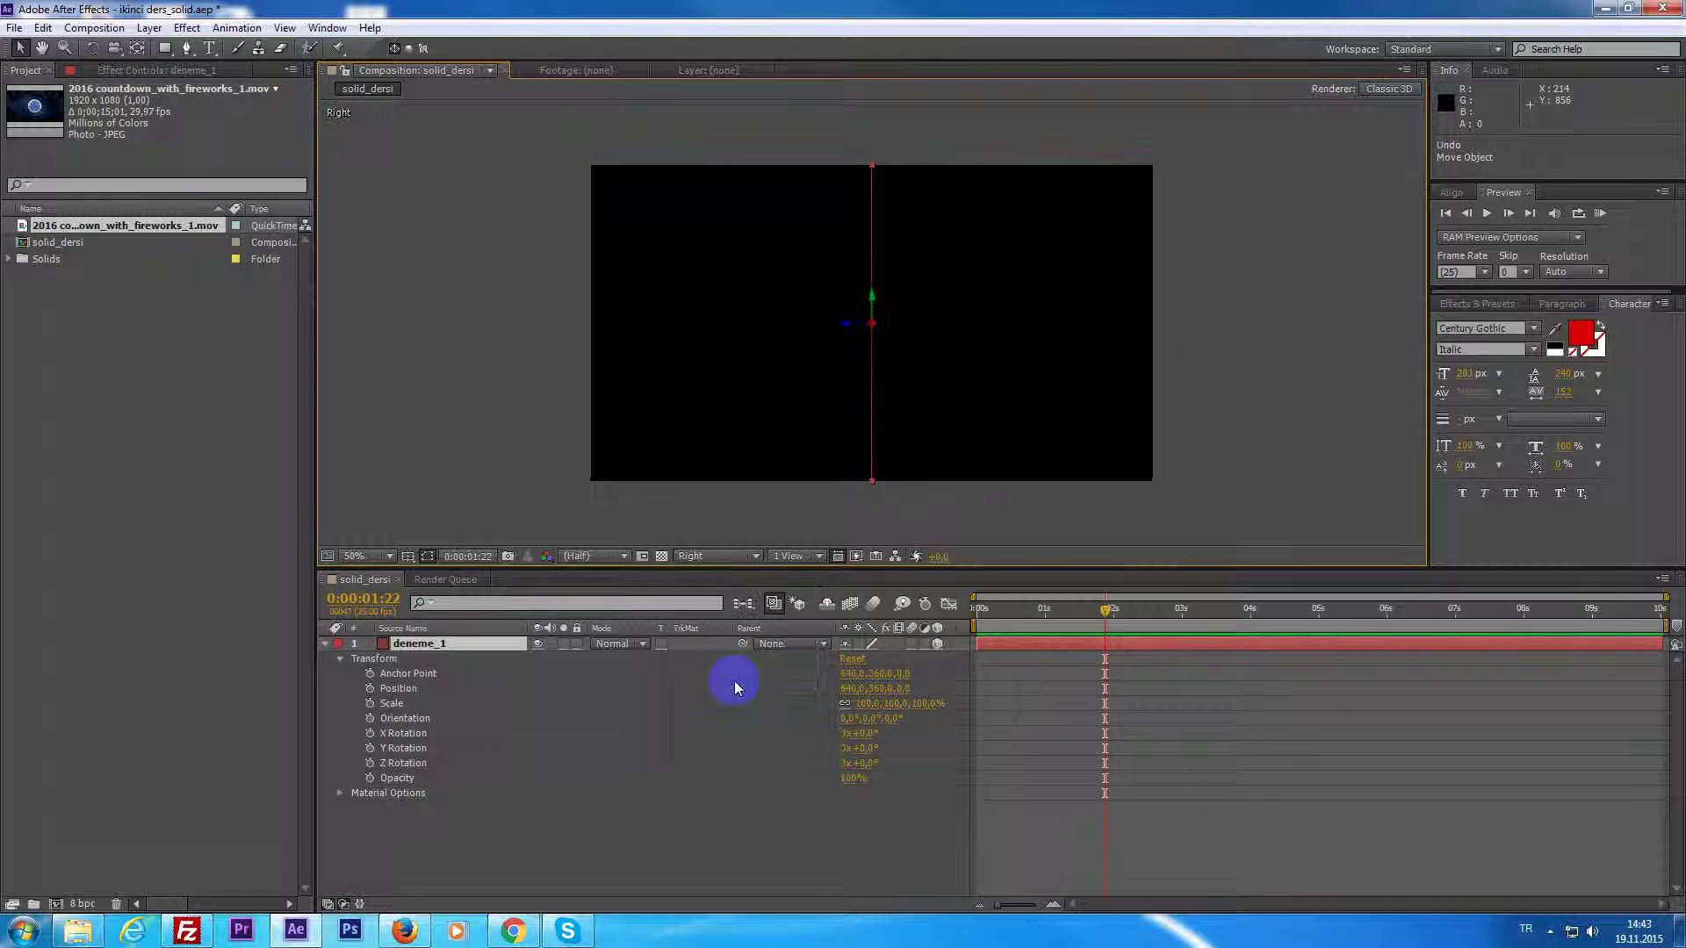
left_click(702, 556)
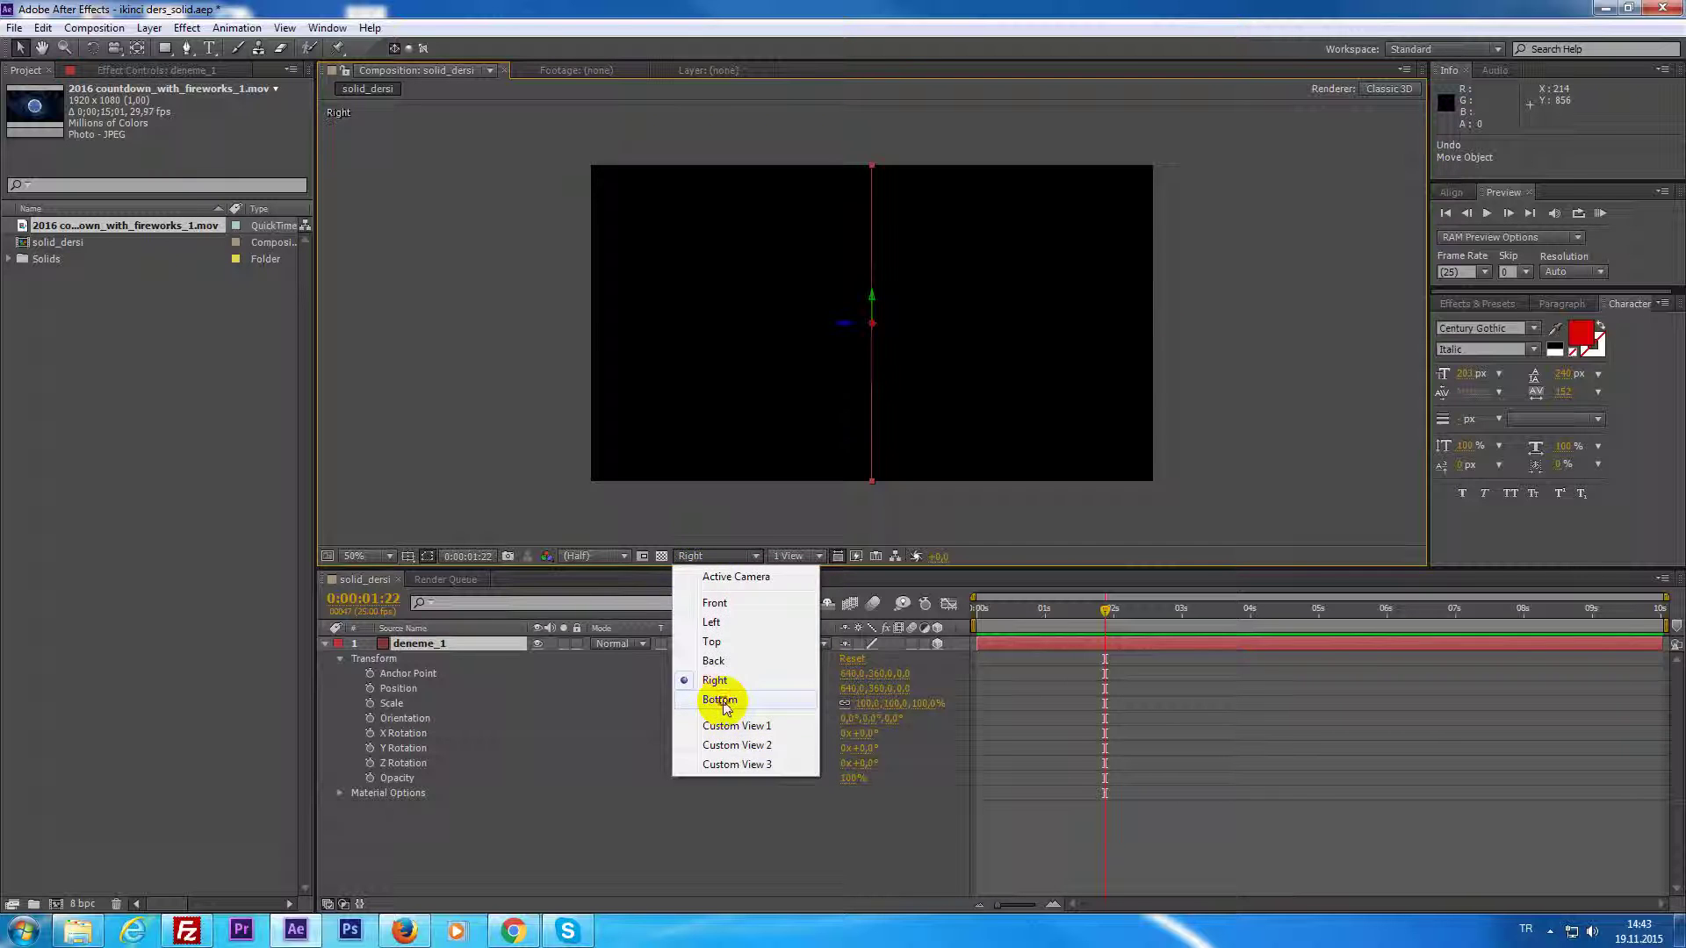
left_click(723, 700)
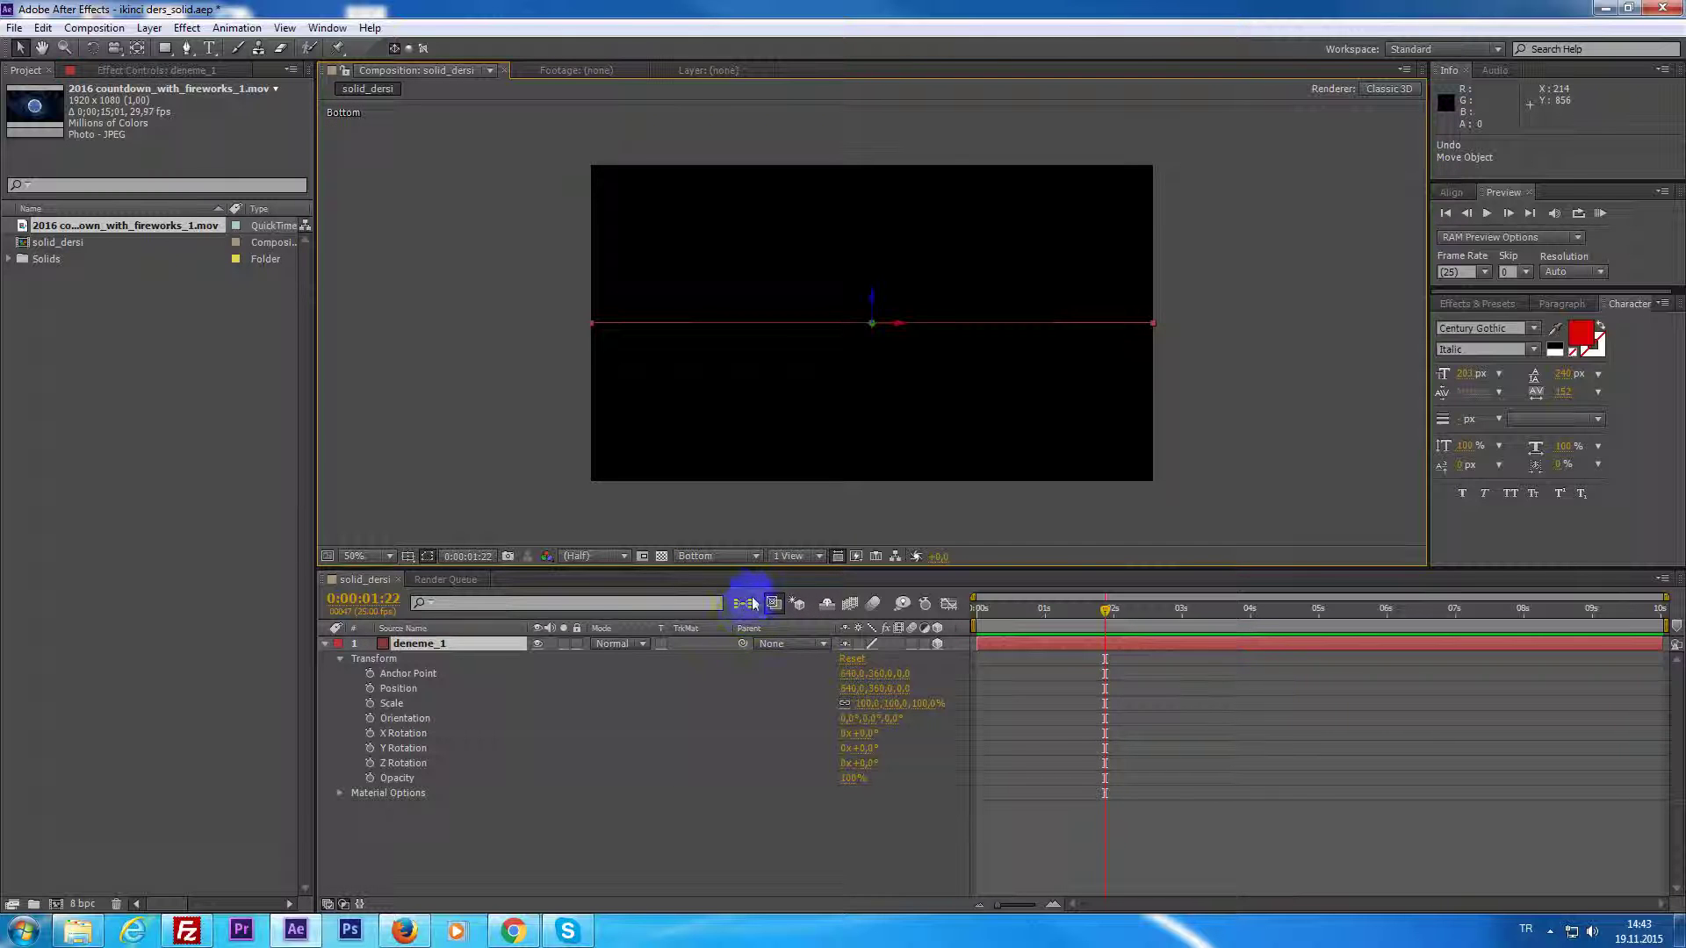
Switch the viewer to Custom View 1 and set the current time to 0:00:00:20.
left_click(697, 559)
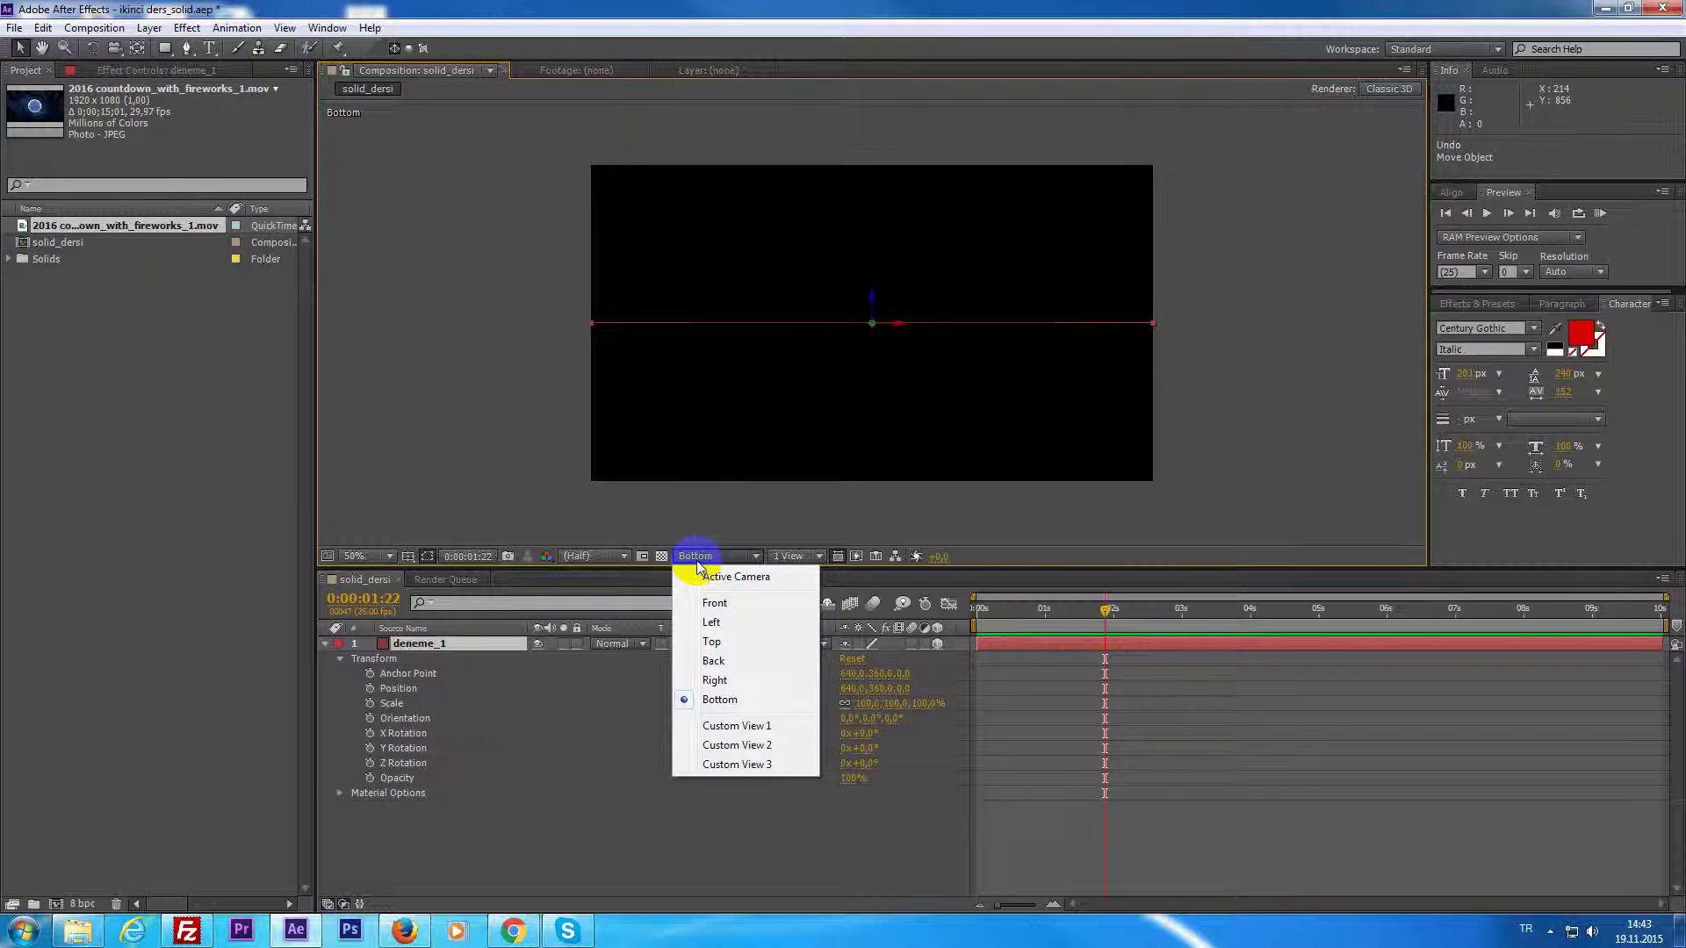
left_click(698, 559)
left_click(698, 558)
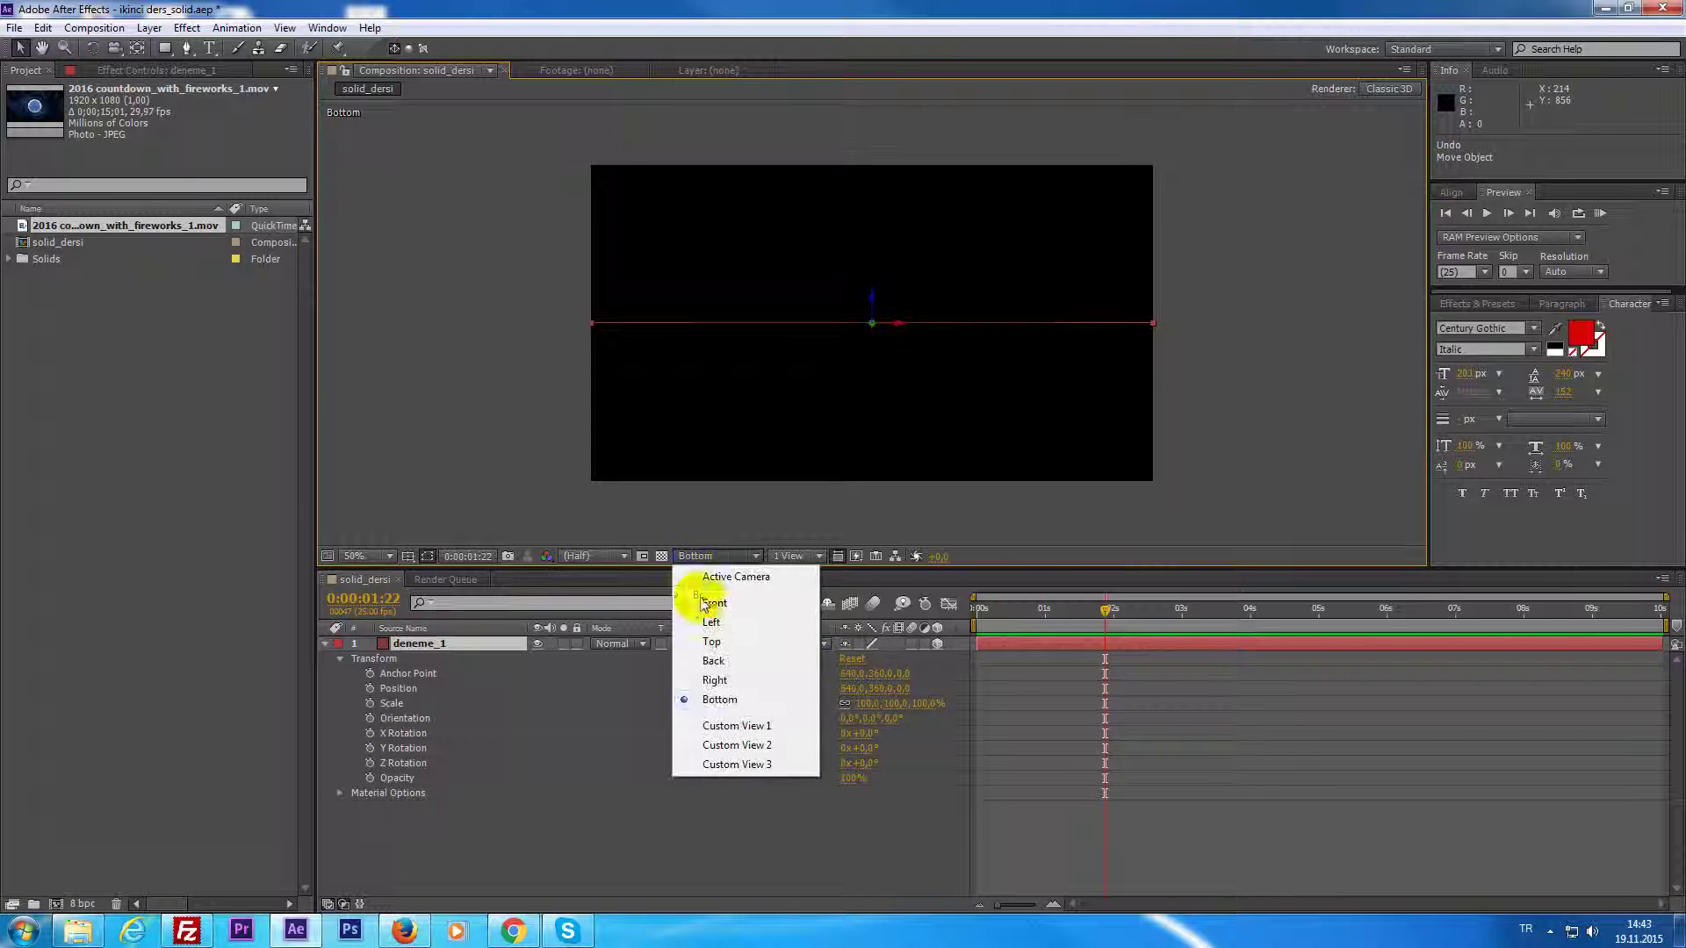
left_click(737, 726)
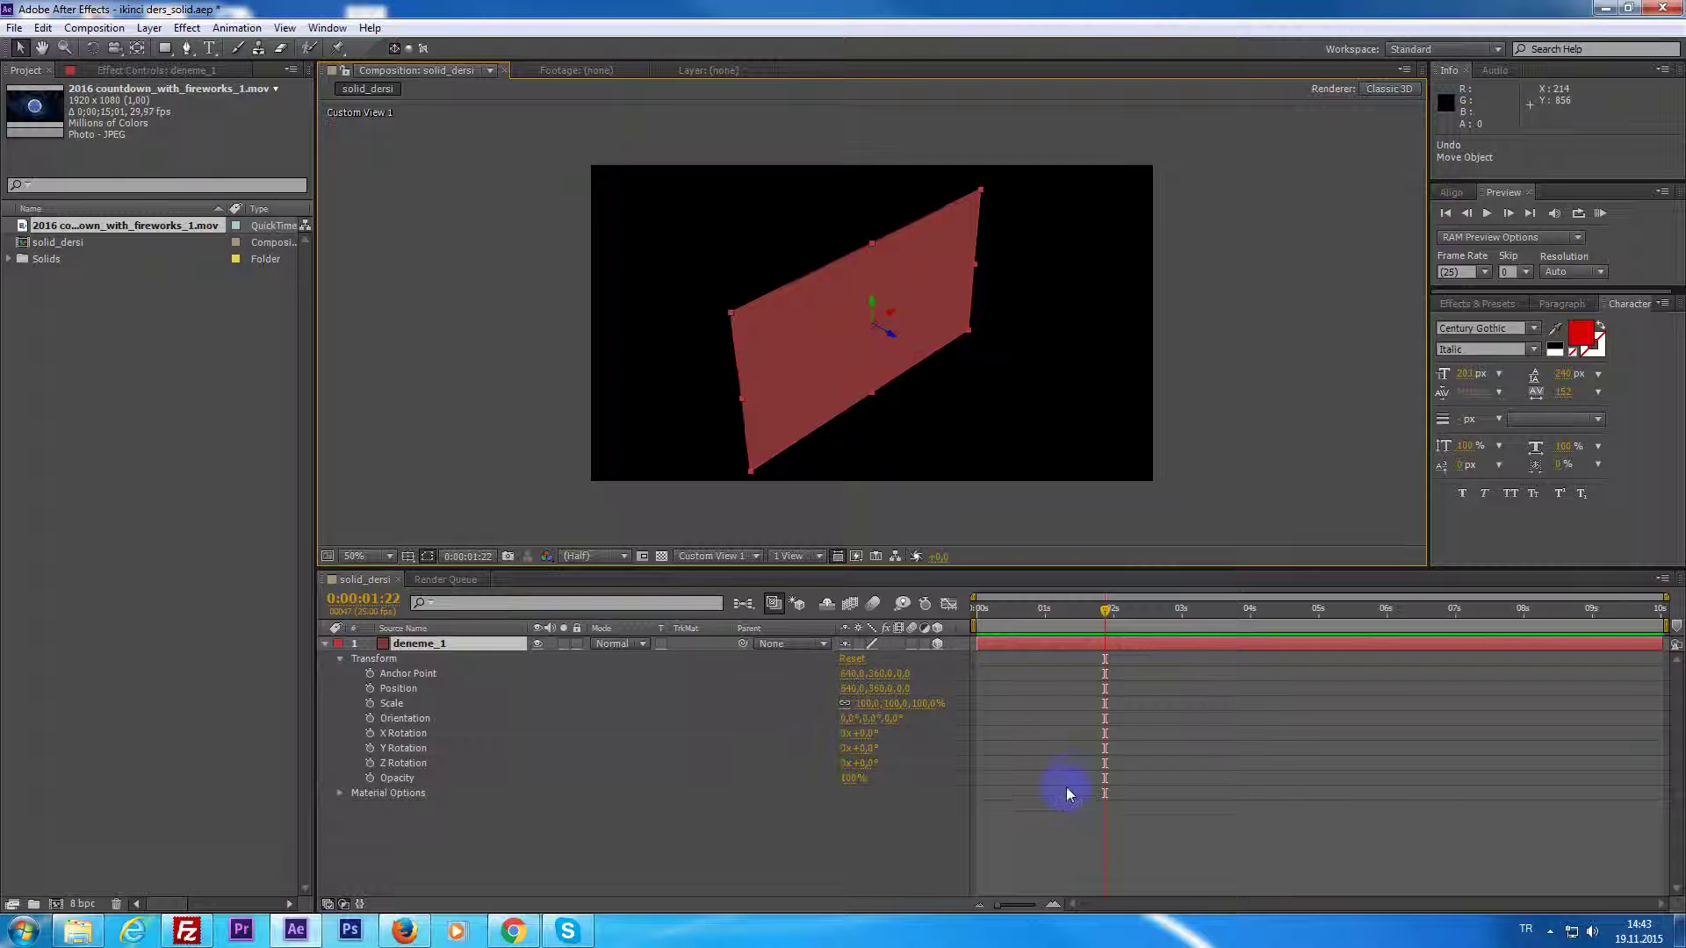
left_click(718, 555)
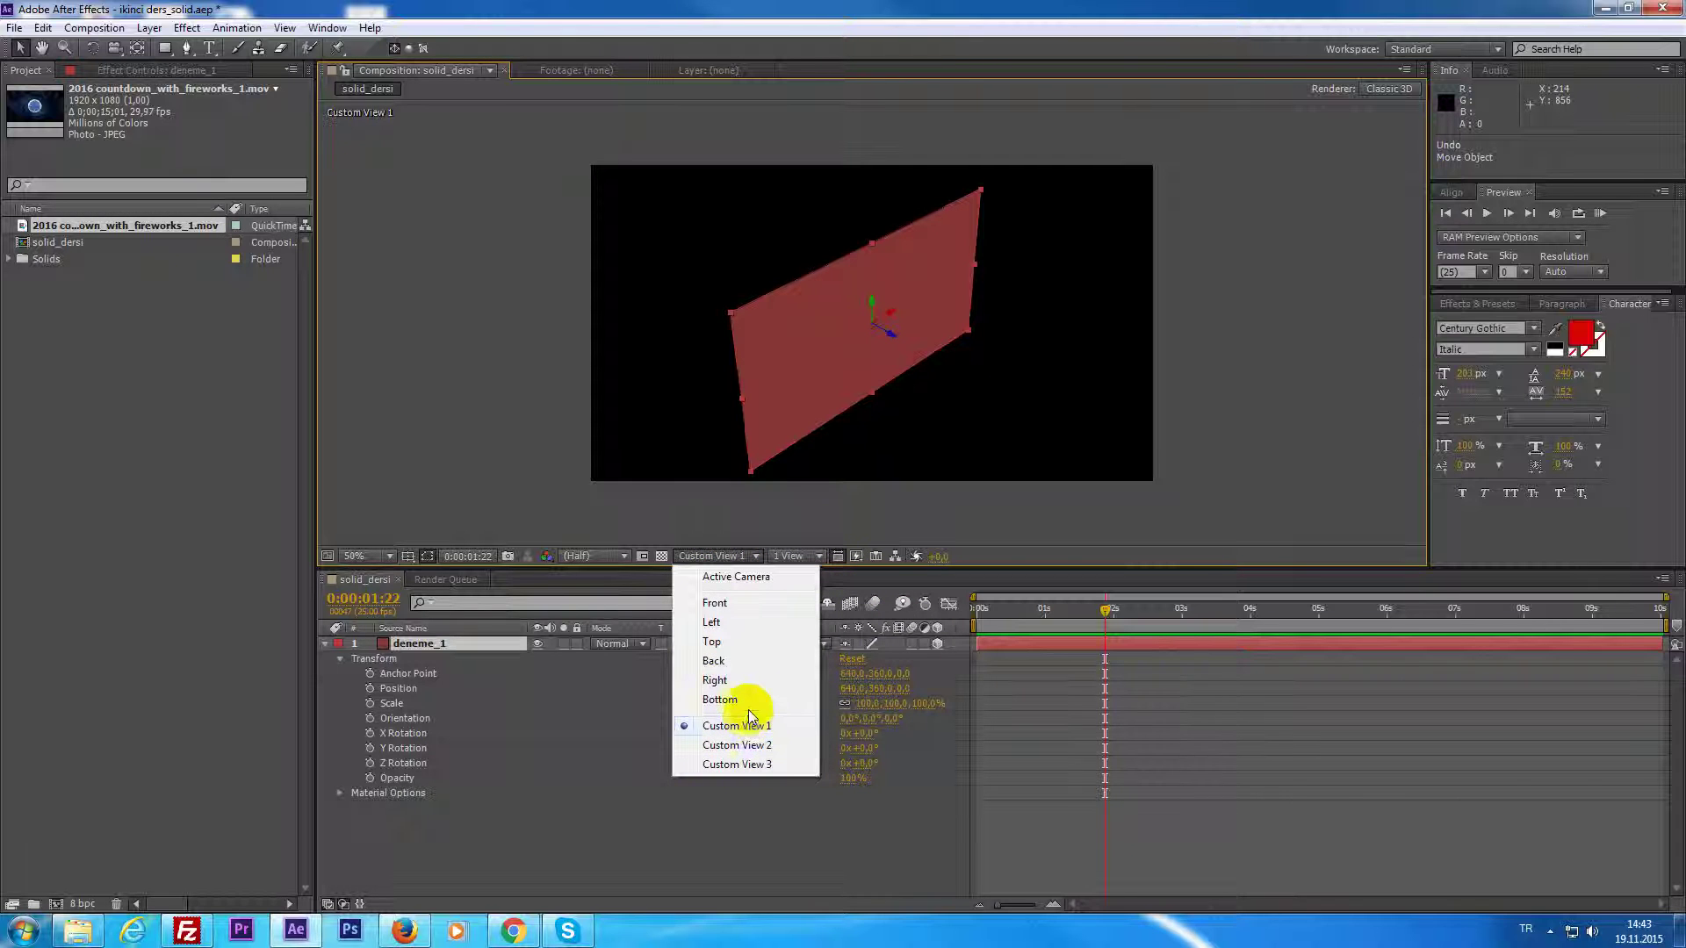
left_click(1038, 630)
left_click(1030, 630)
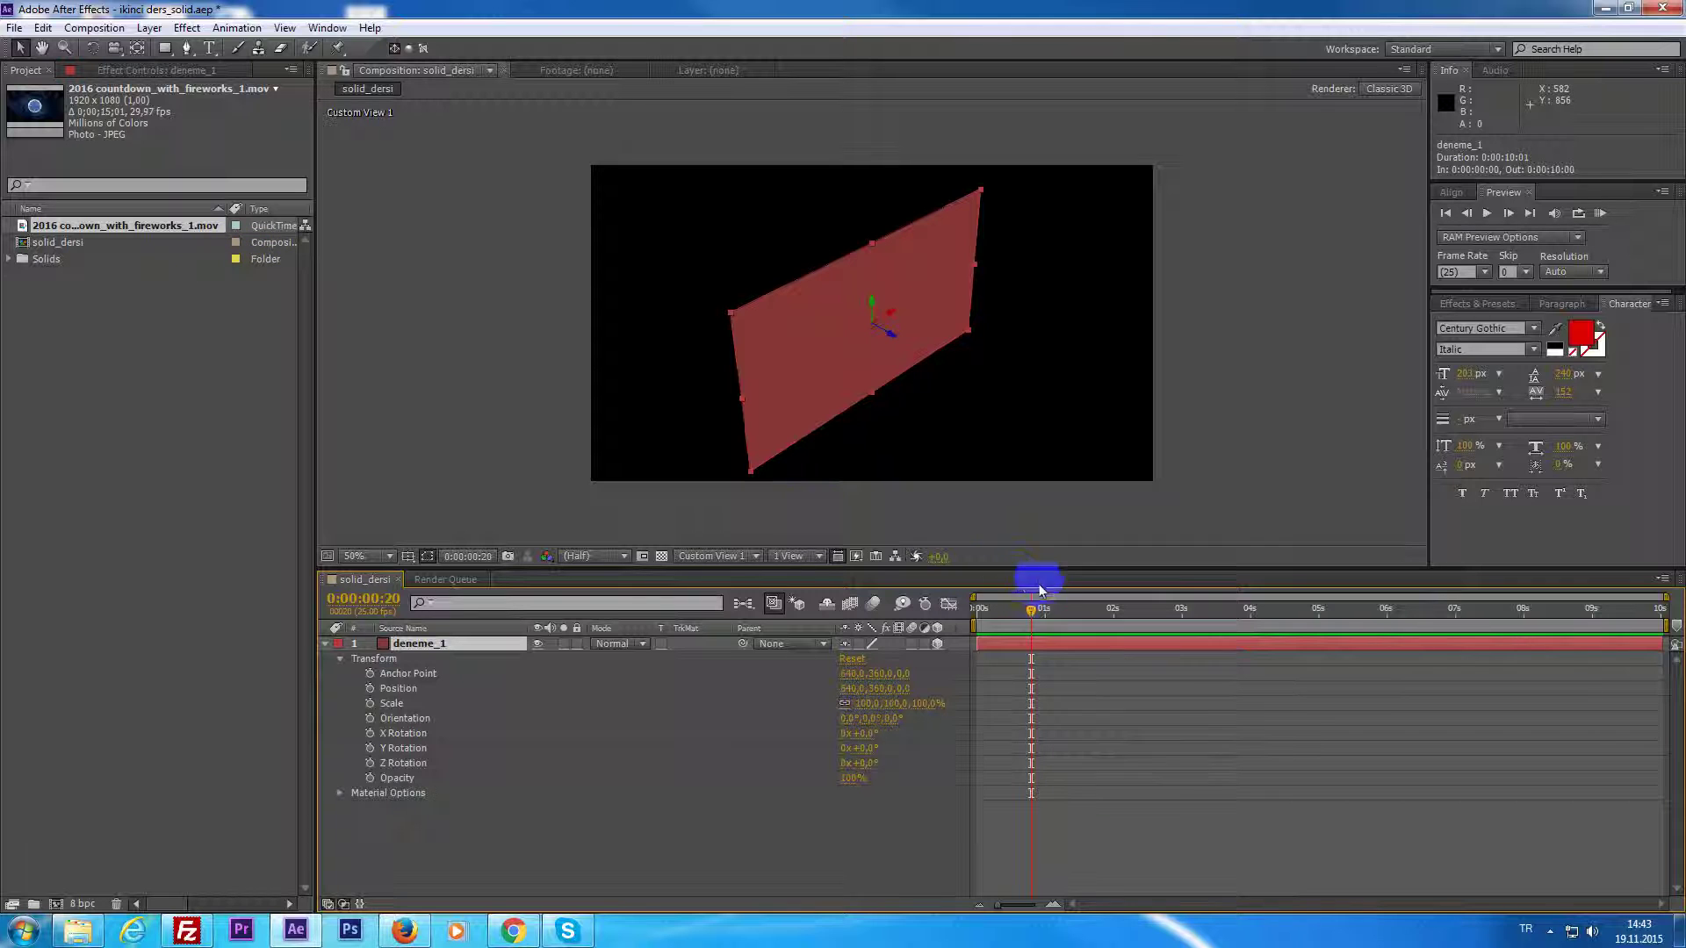
Orbit Custom View 1 with the Unified Camera tool, then return to Active Camera.
left_click(118, 53)
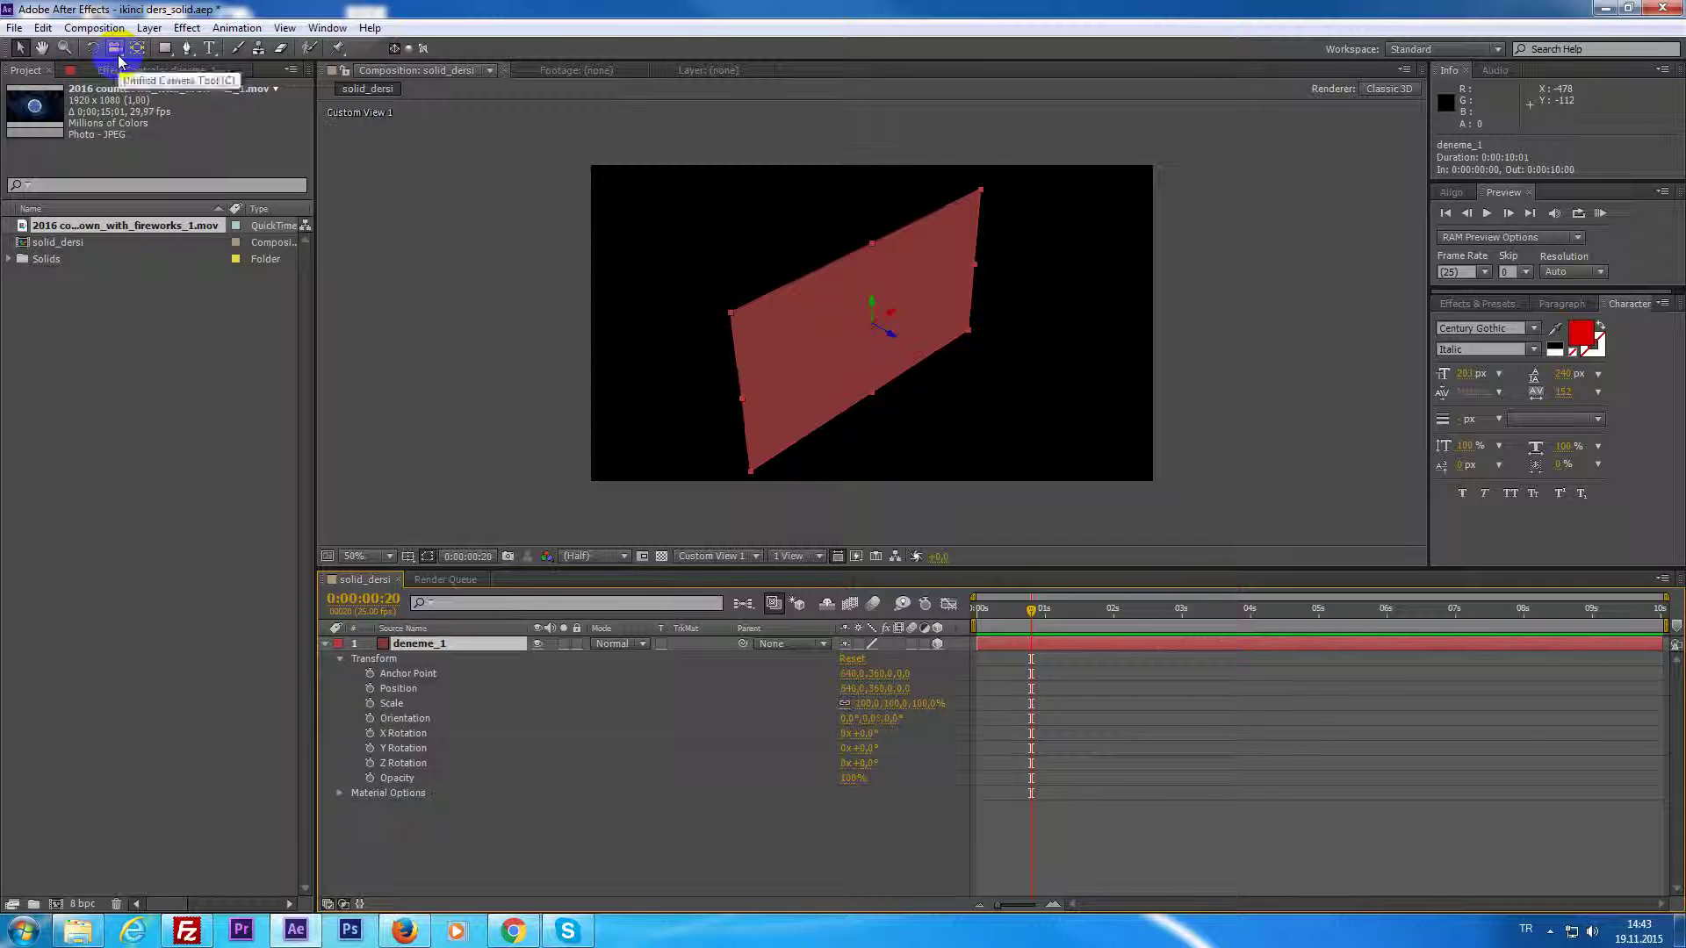
mouse_move(941, 419)
left_mouse_down()
mouse_move(758, 305)
mouse_move(922, 346)
mouse_move(1016, 412)
left_mouse_up()
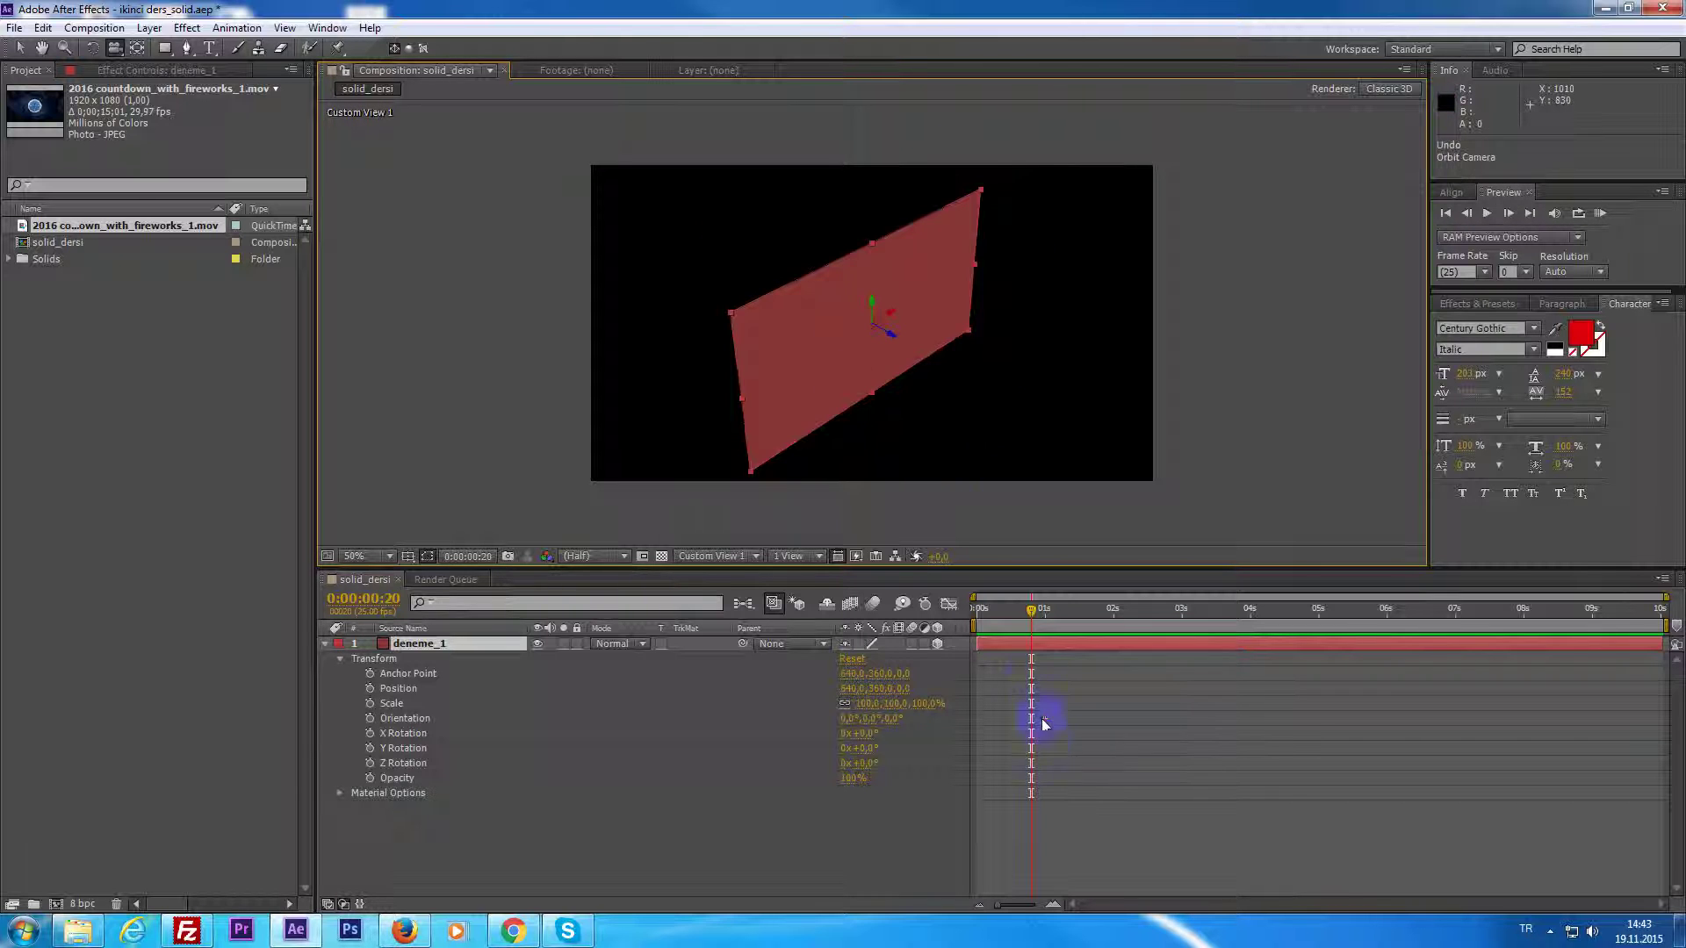
left_click_drag(983, 639, 940, 660)
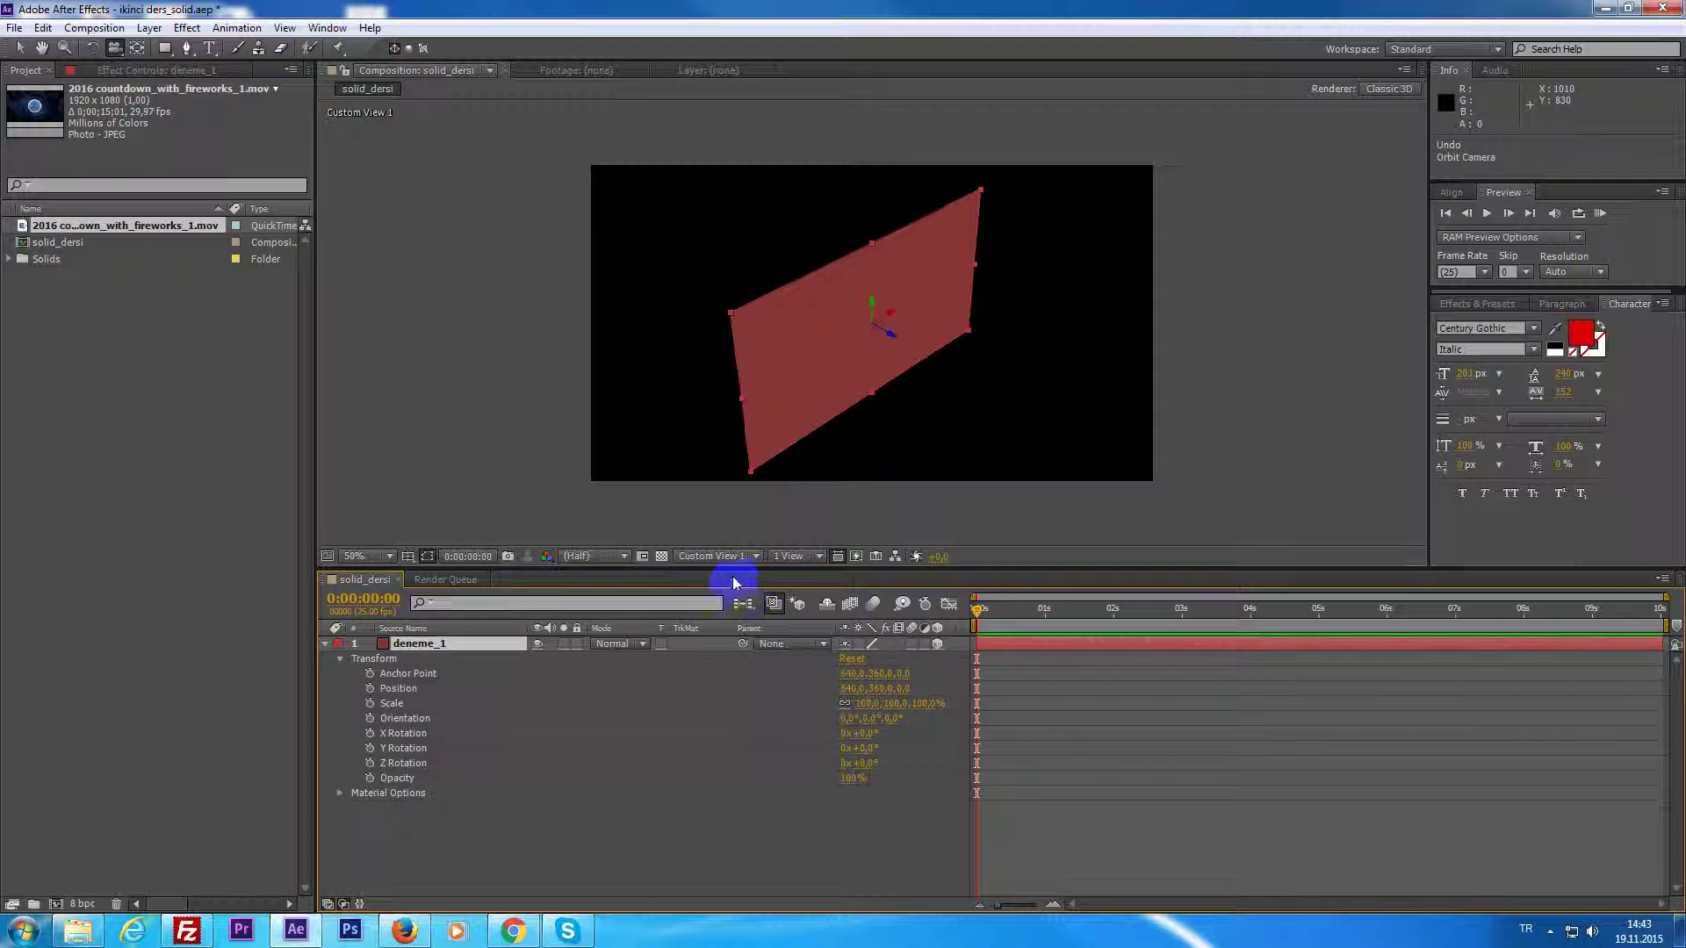
left_click(718, 556)
left_click(738, 577)
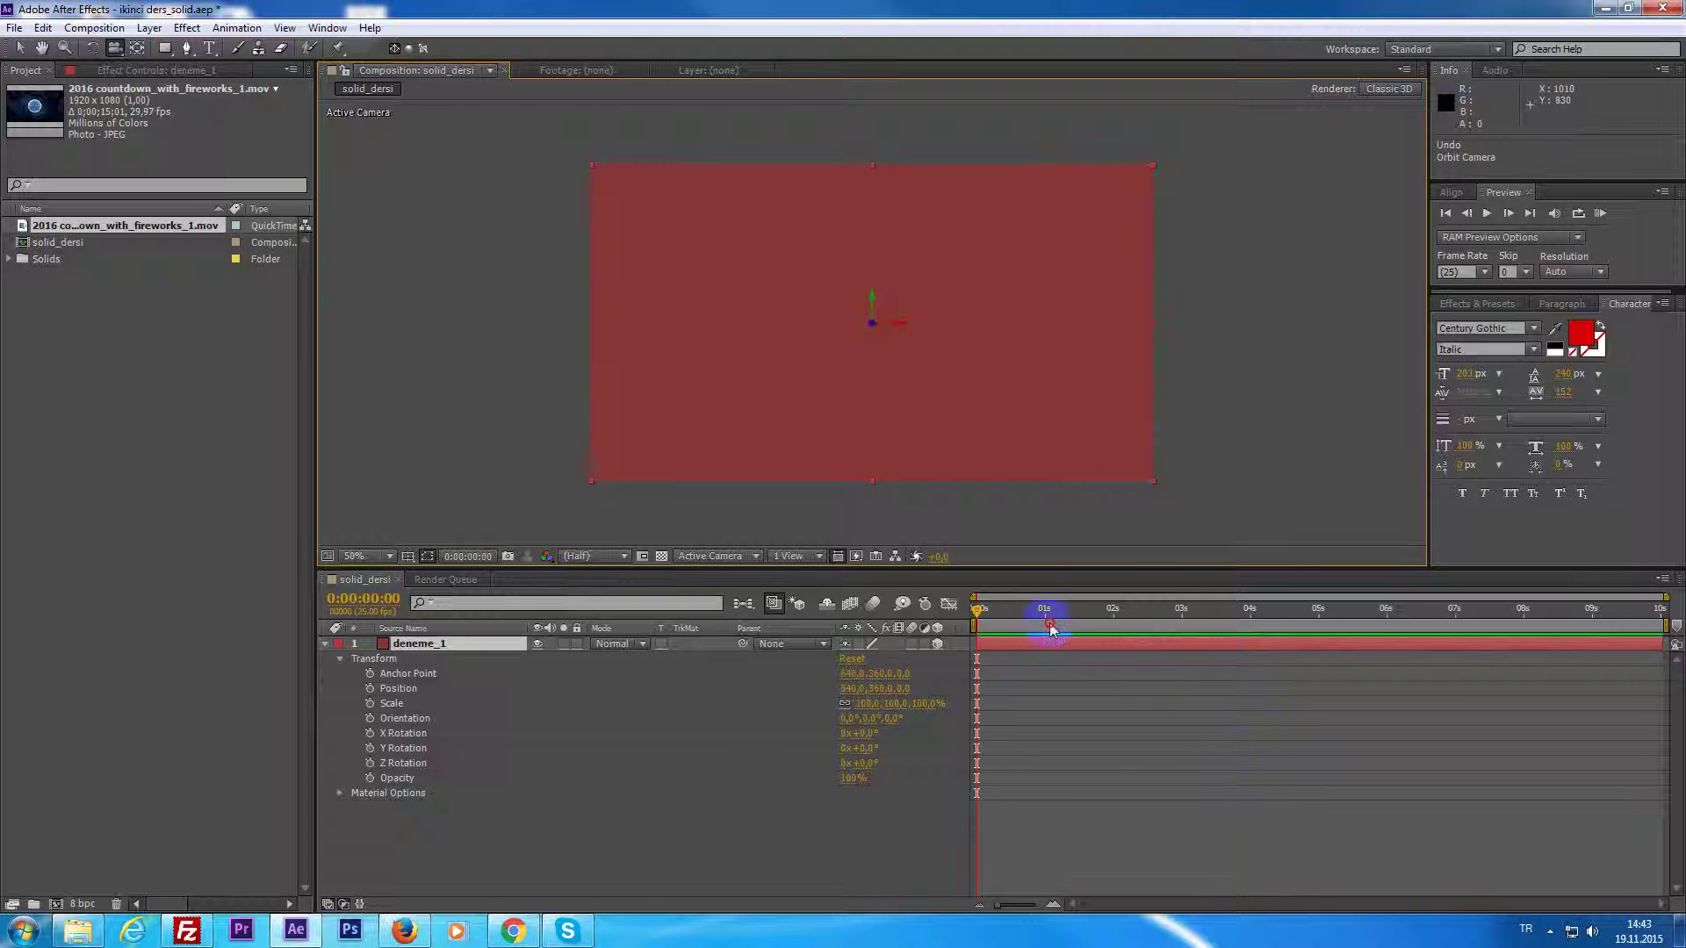
Push the deneme_1 solid back to Position Z 1054.
left_click(900, 420)
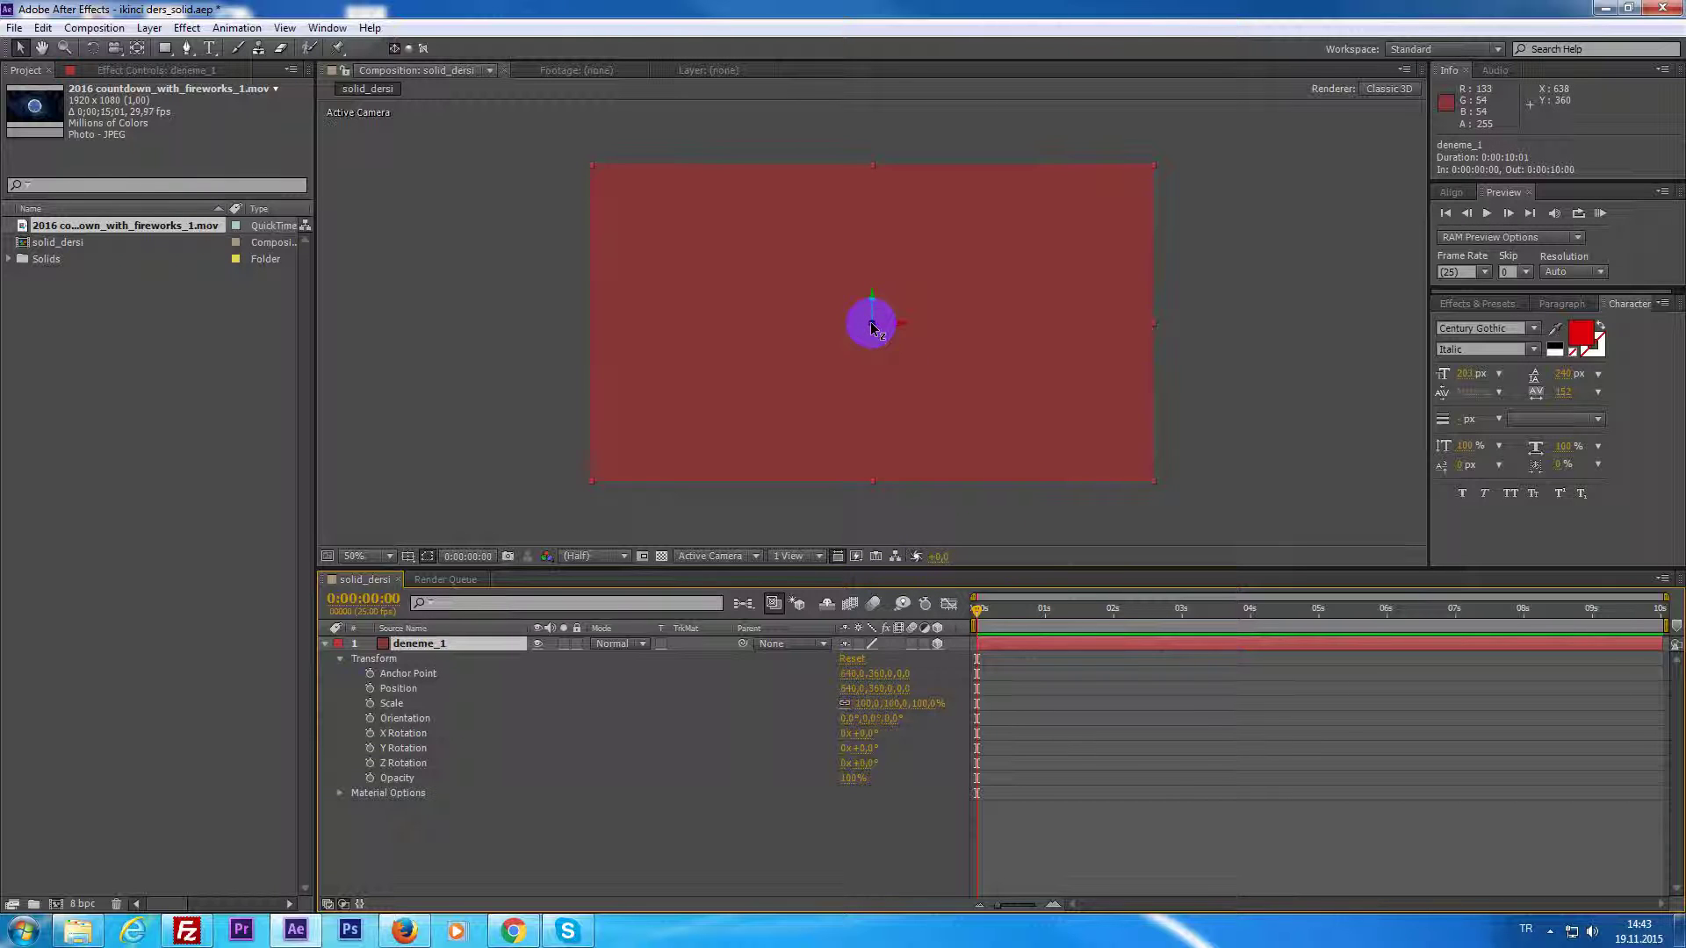
left_click(366, 690)
left_click(400, 690)
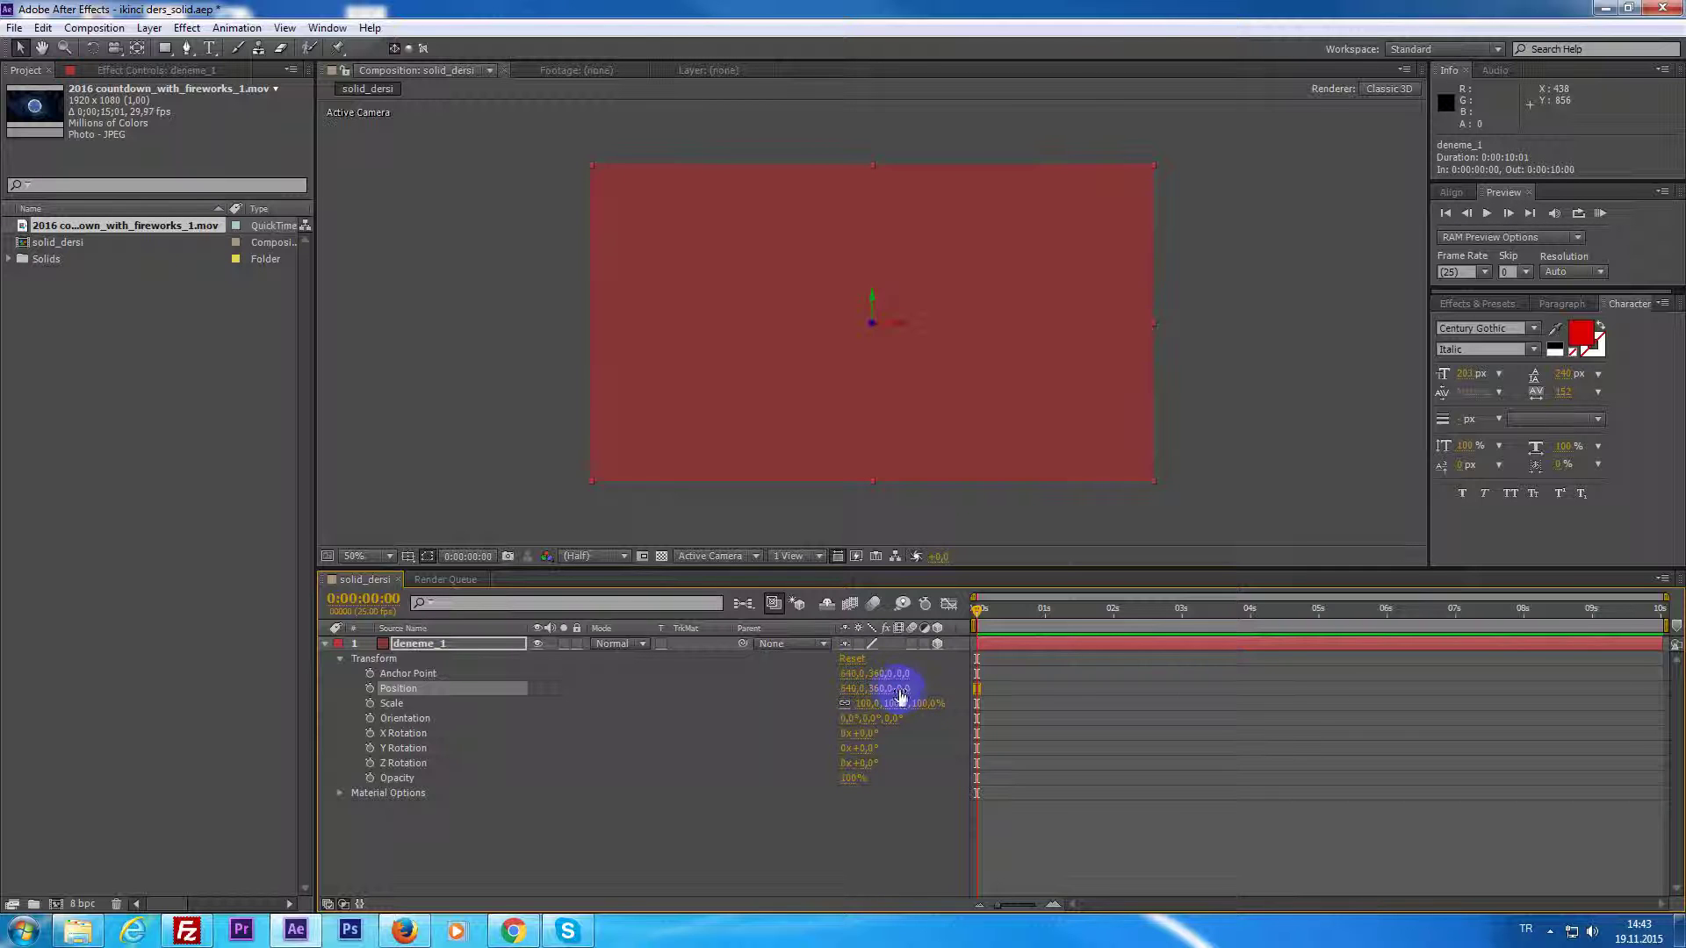
left_click_drag(848, 690, 1483, 833)
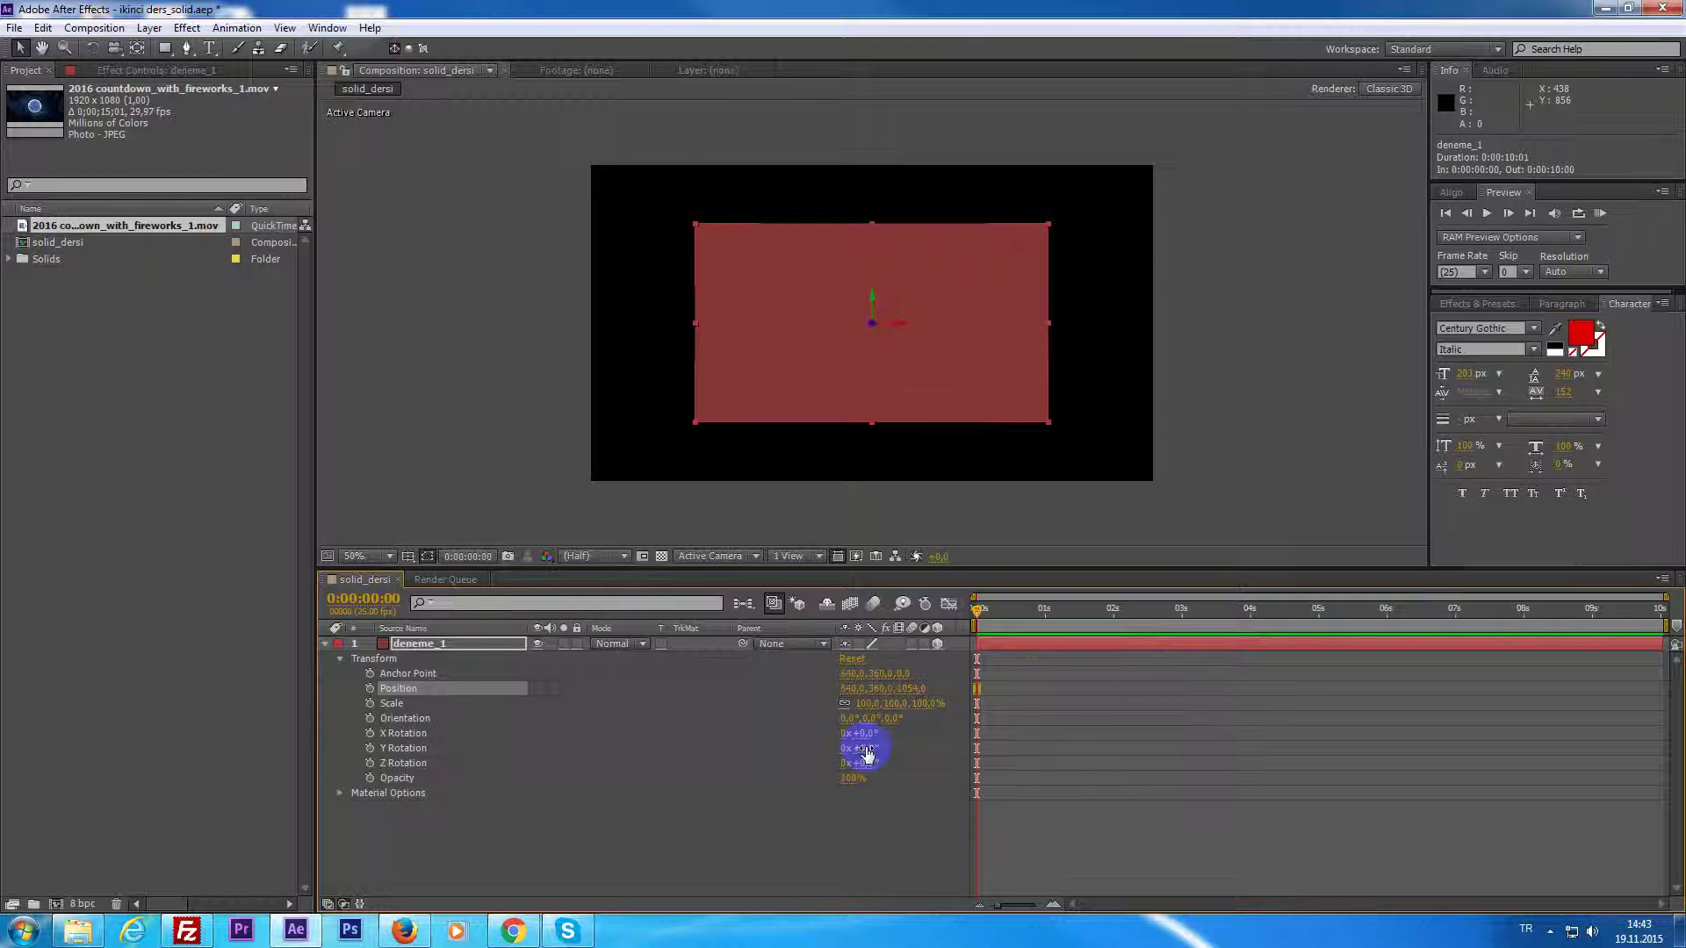
Save the project and duplicate the deneme_1 layer.
key("ctrl+s")
left_click(1002, 651)
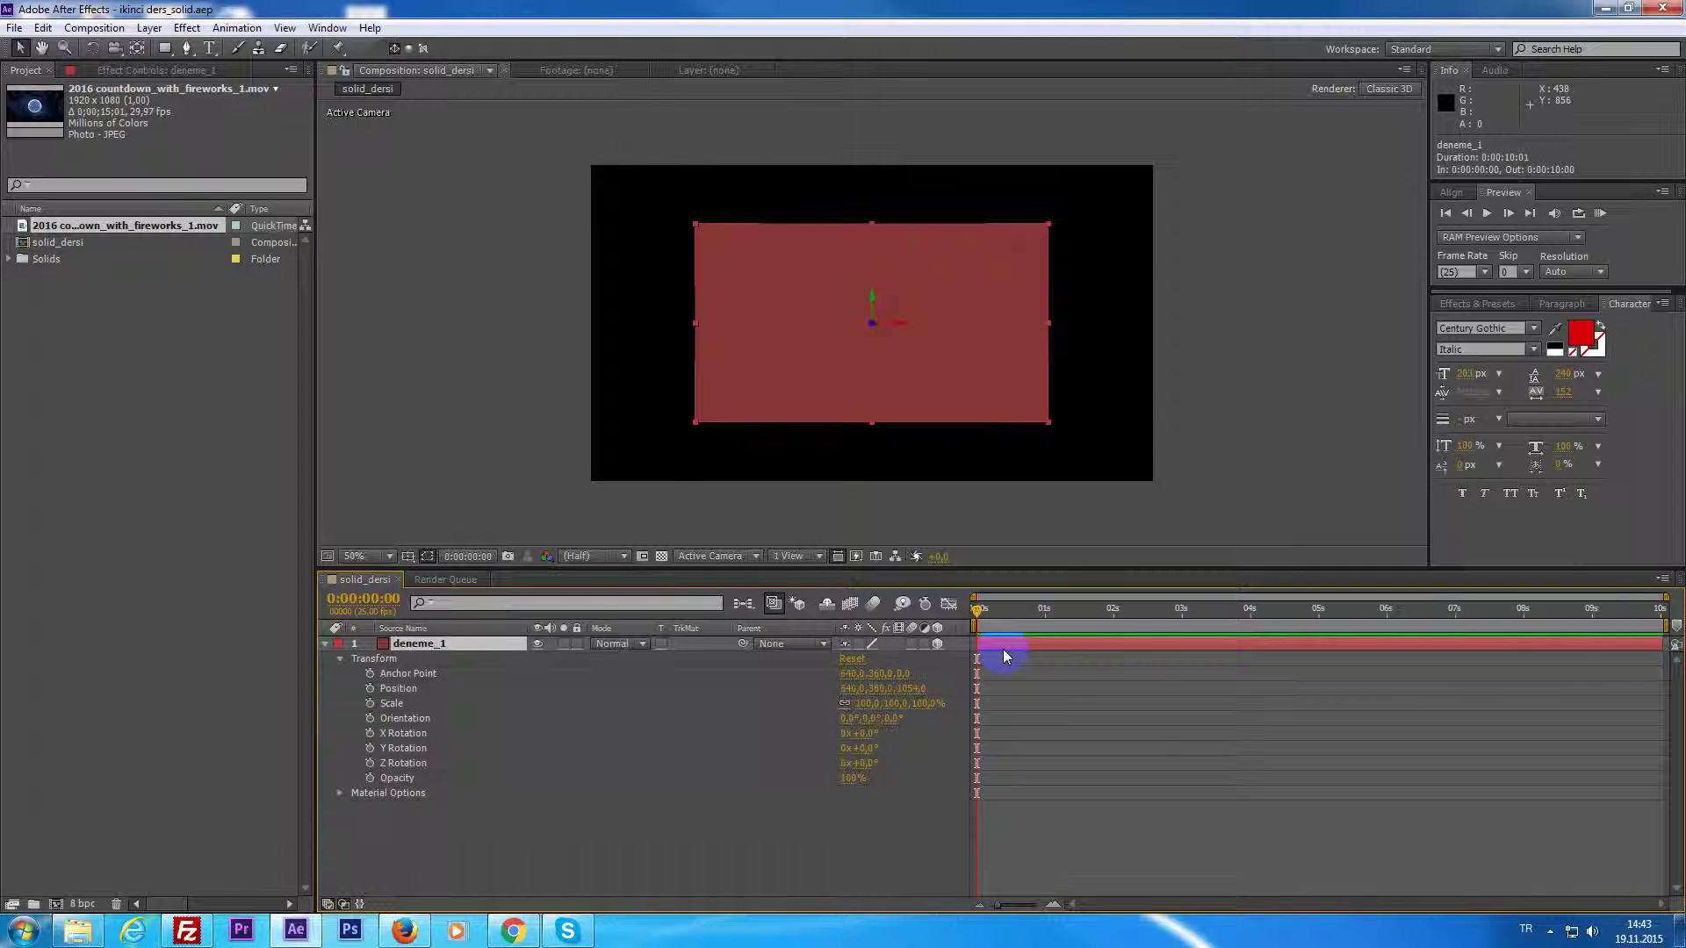
key("ctrl+d")
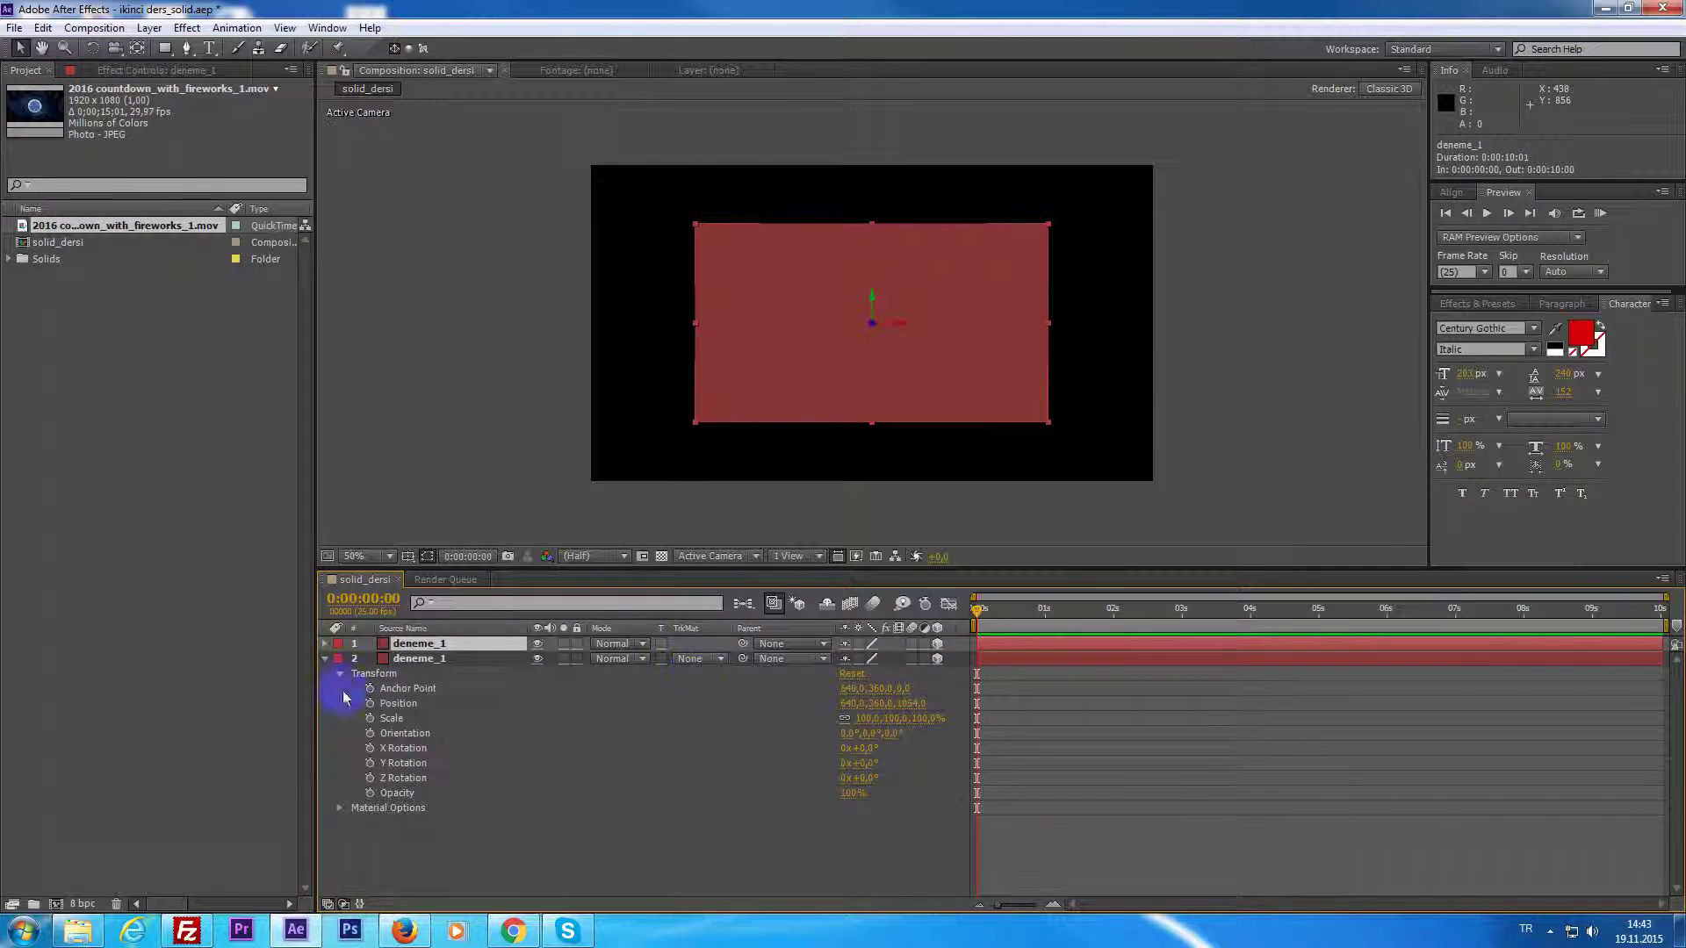
Reset the duplicate deneme_1 layer's Transform so it fills the comp.
left_click(394, 660)
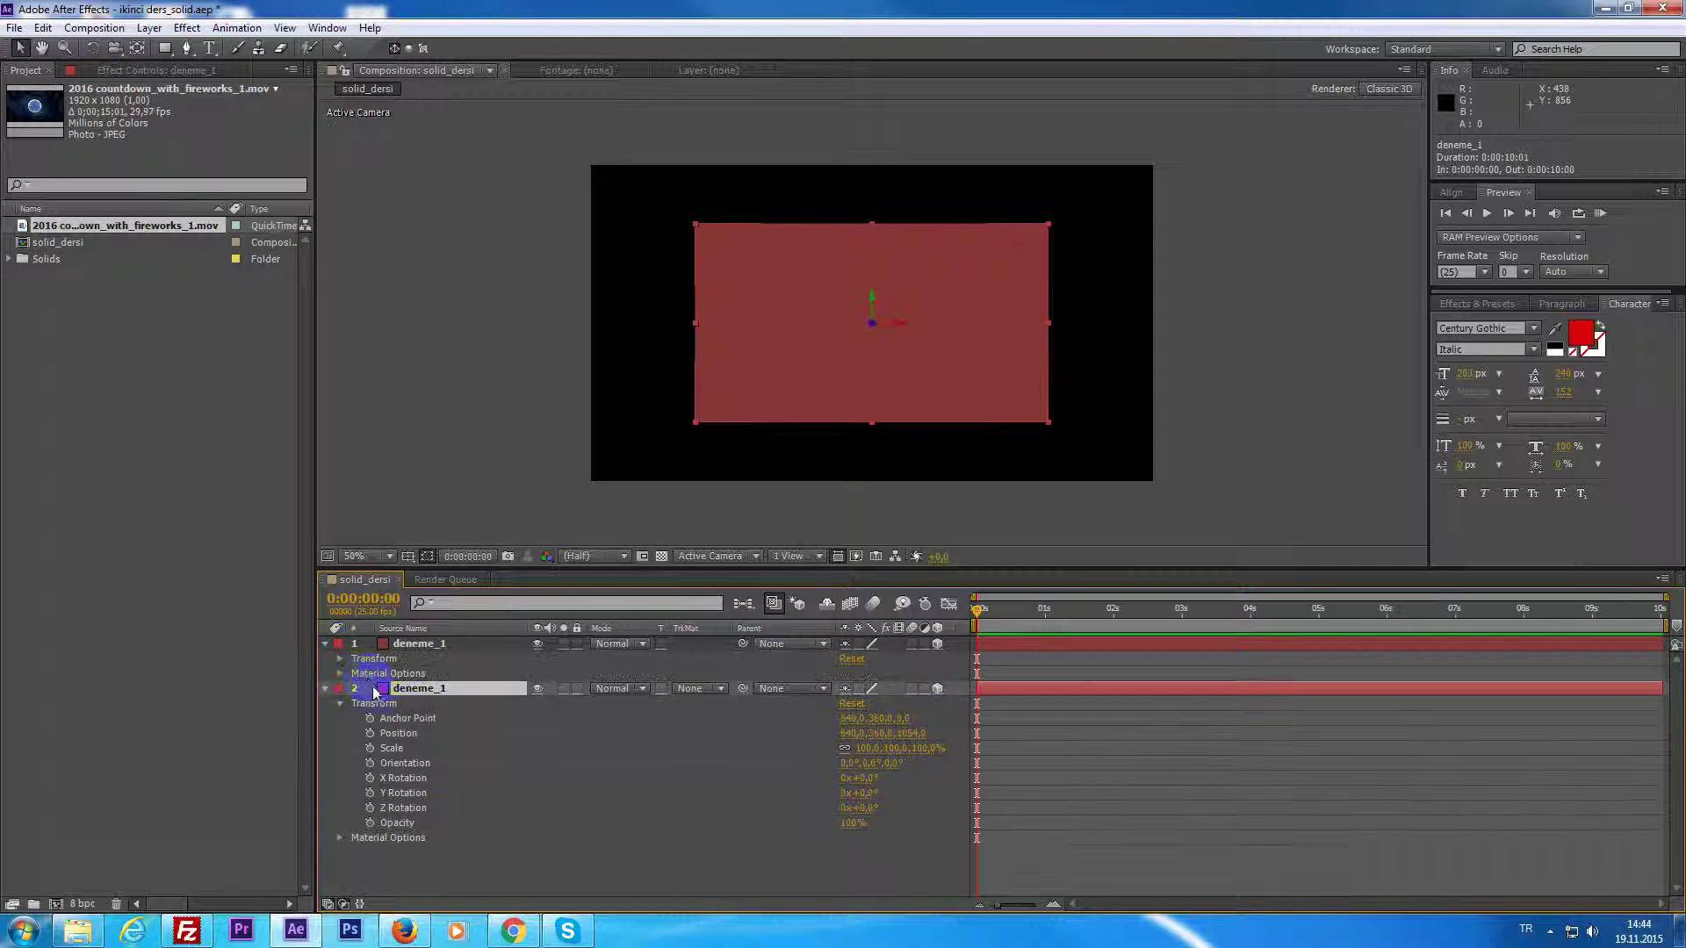
left_click(326, 647)
left_click(340, 659)
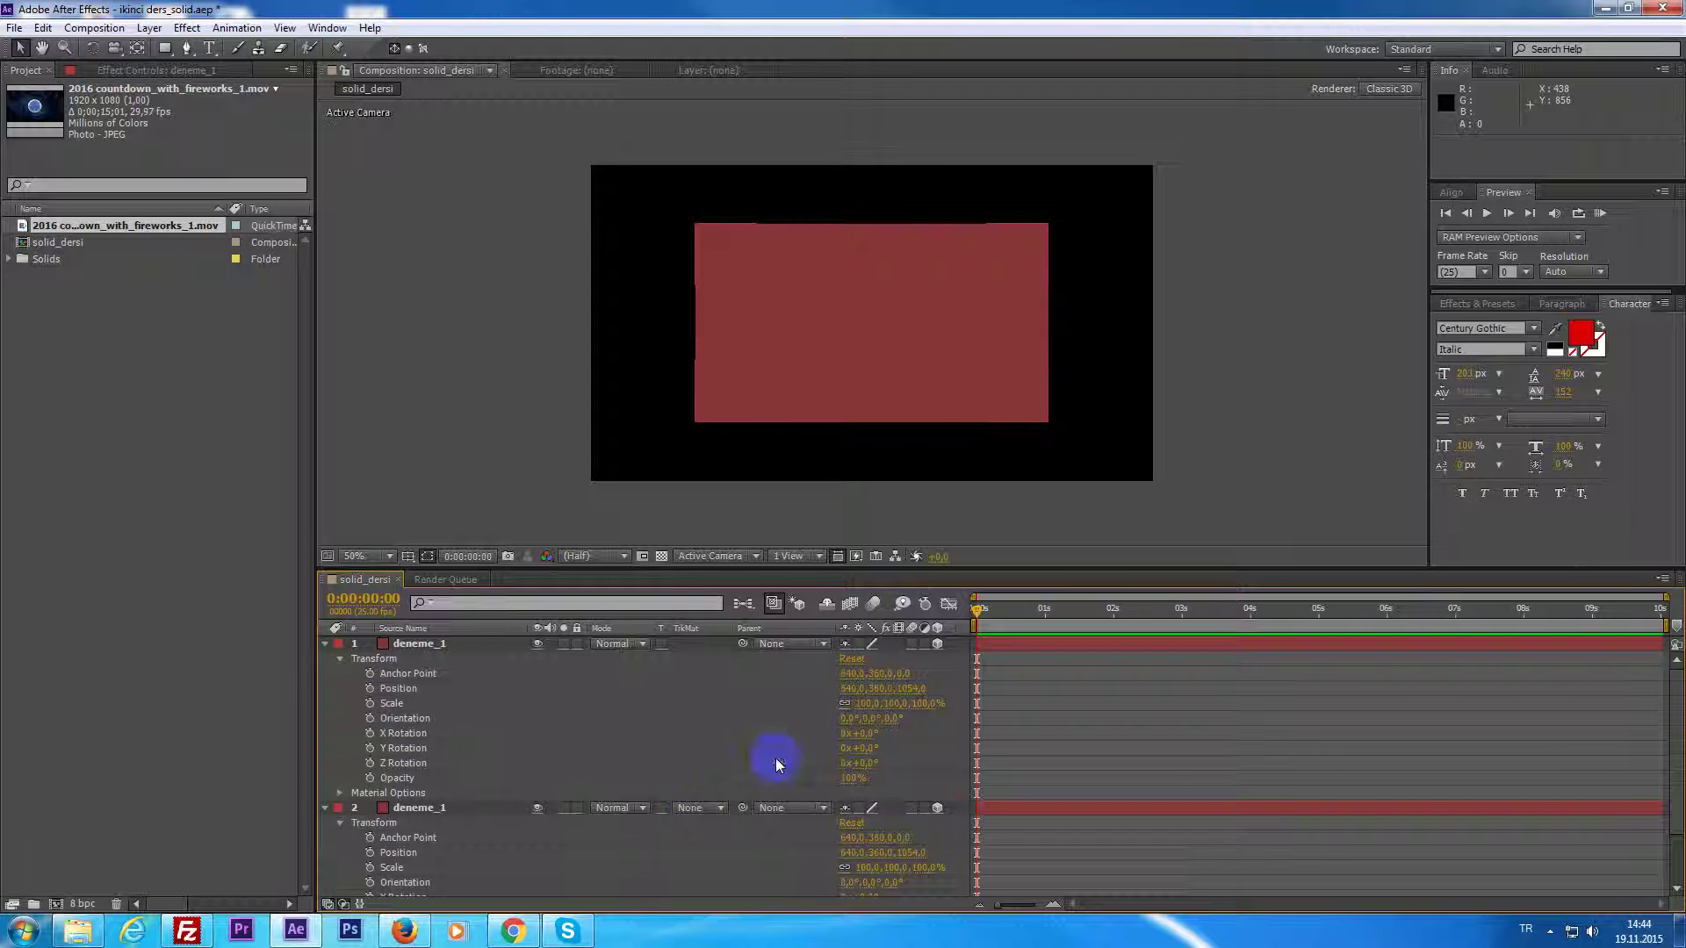
left_click(853, 660)
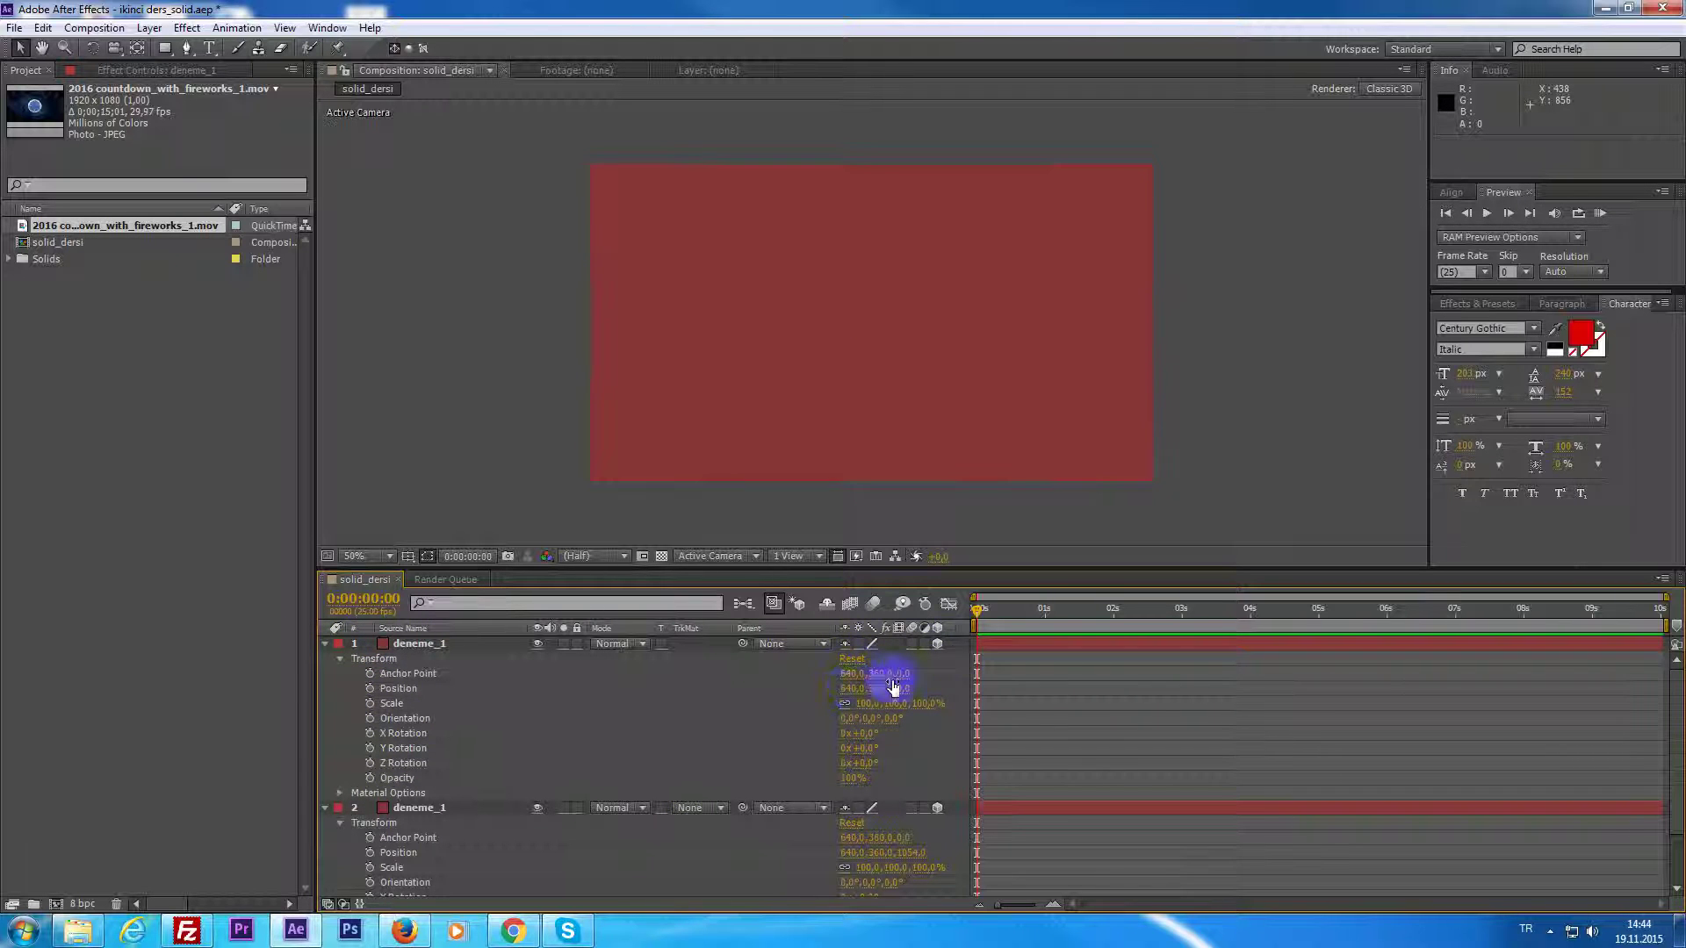
Change the duplicate solid's colour to blue in Solid Settings.
left_click(1037, 648)
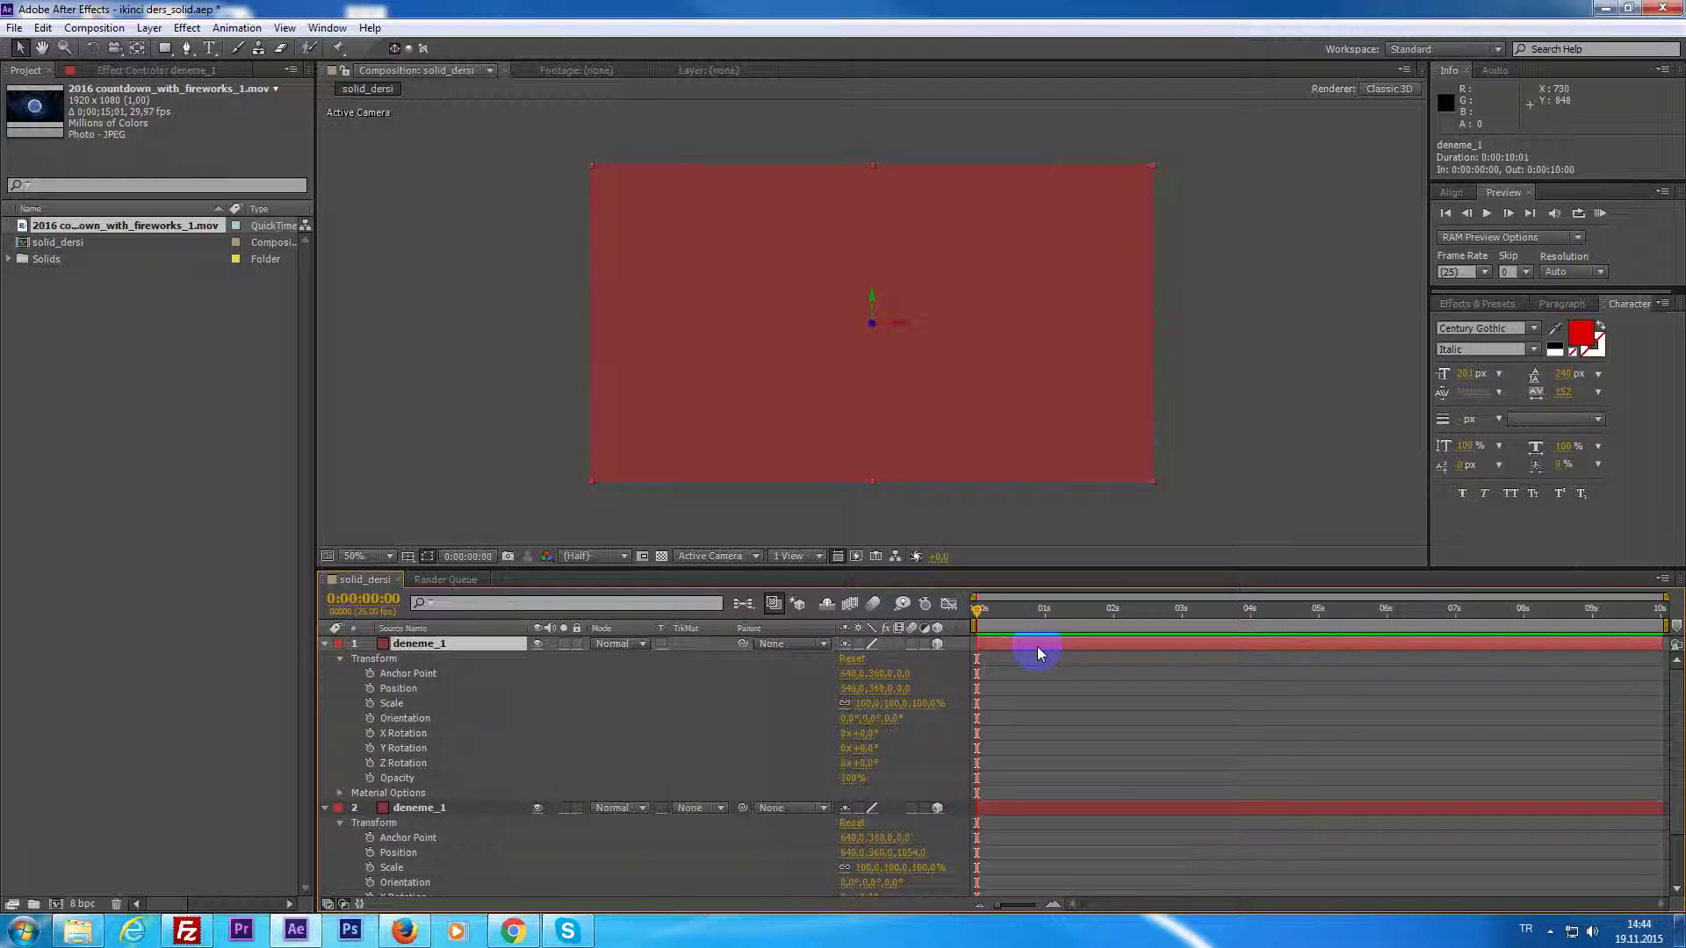
key("ctrl+shift+y")
left_click(1201, 641)
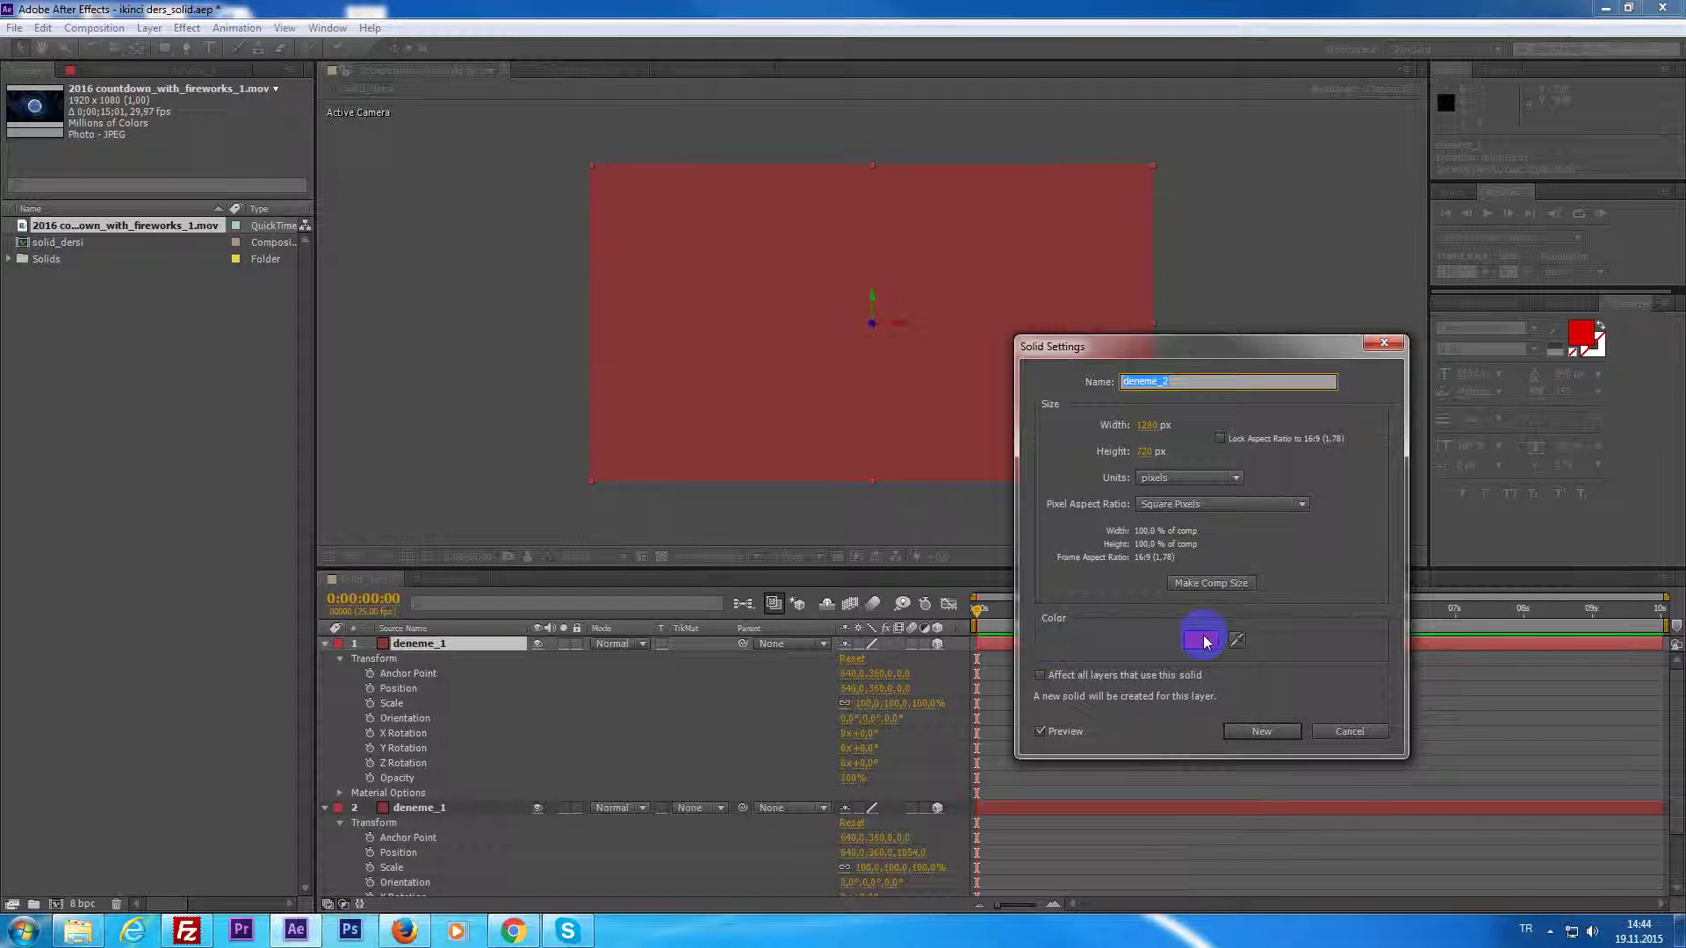
left_click(807, 645)
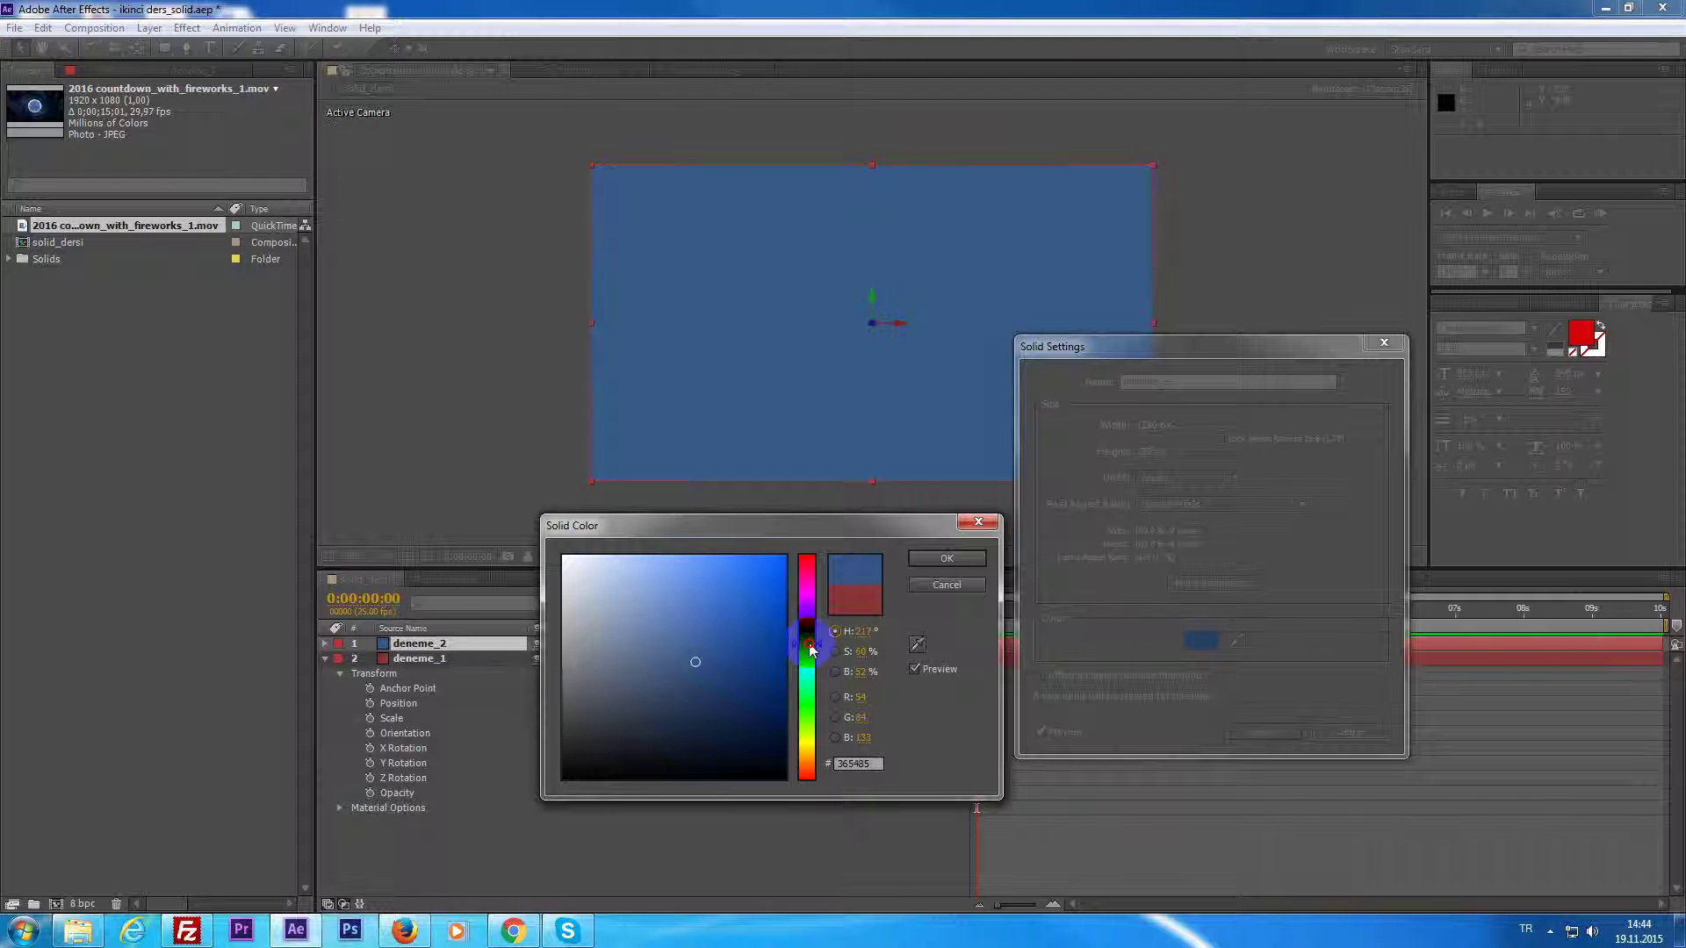
left_click(946, 558)
left_click(1257, 728)
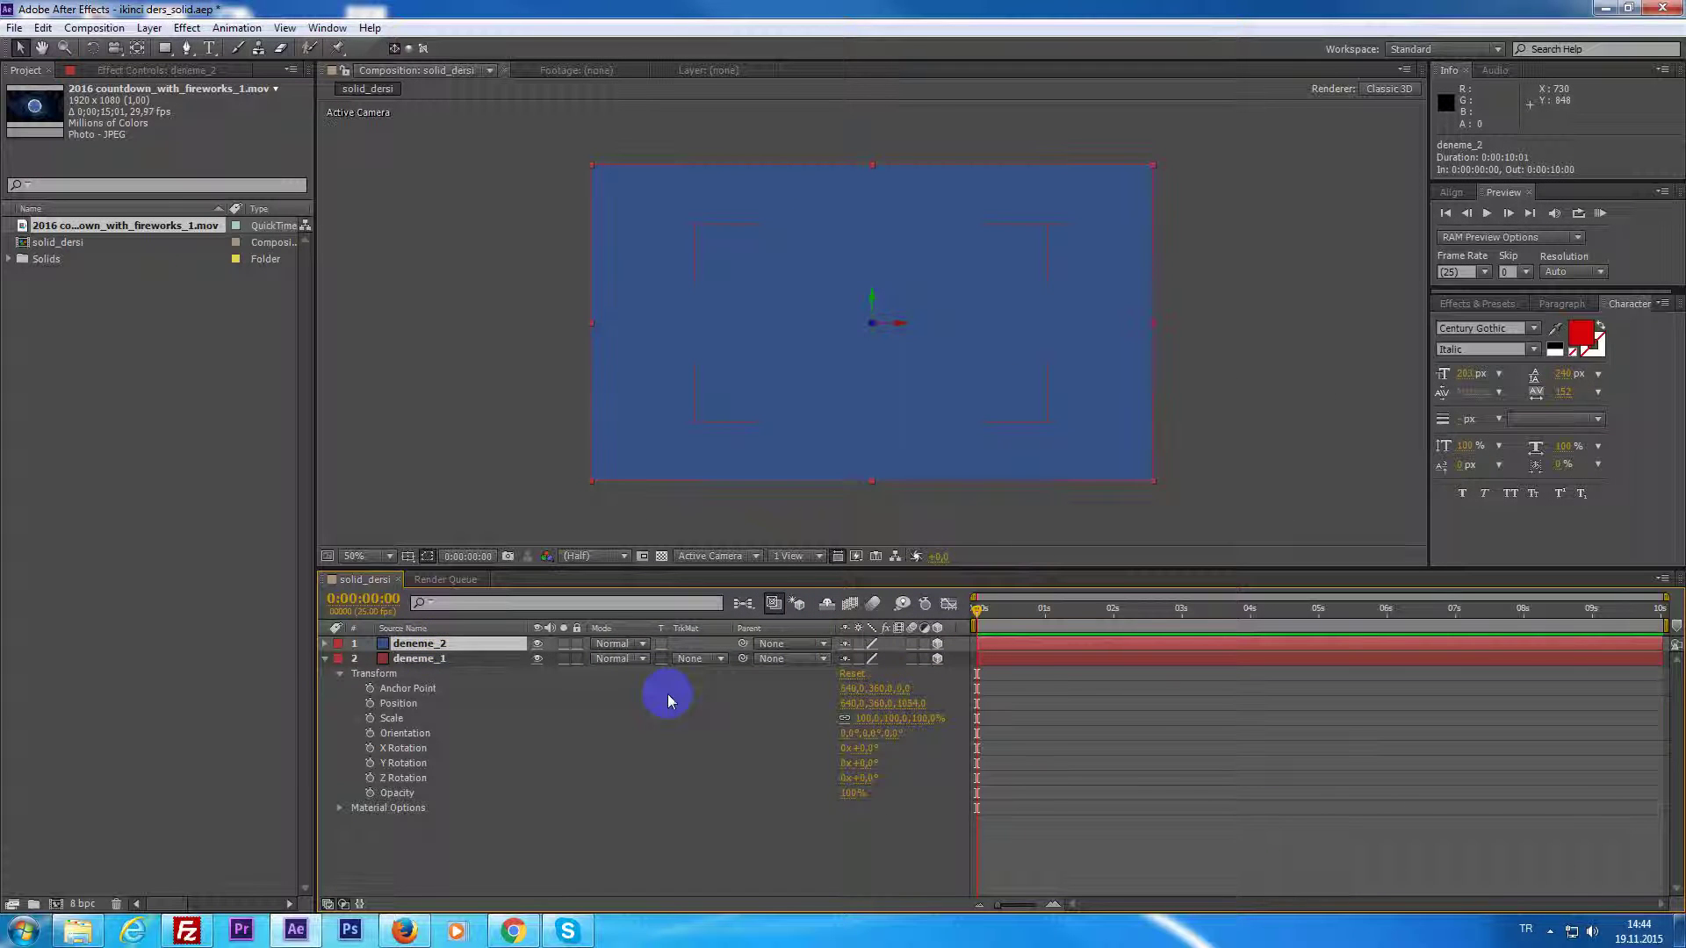
Rename the duplicate layer to zemin.
key("Return")
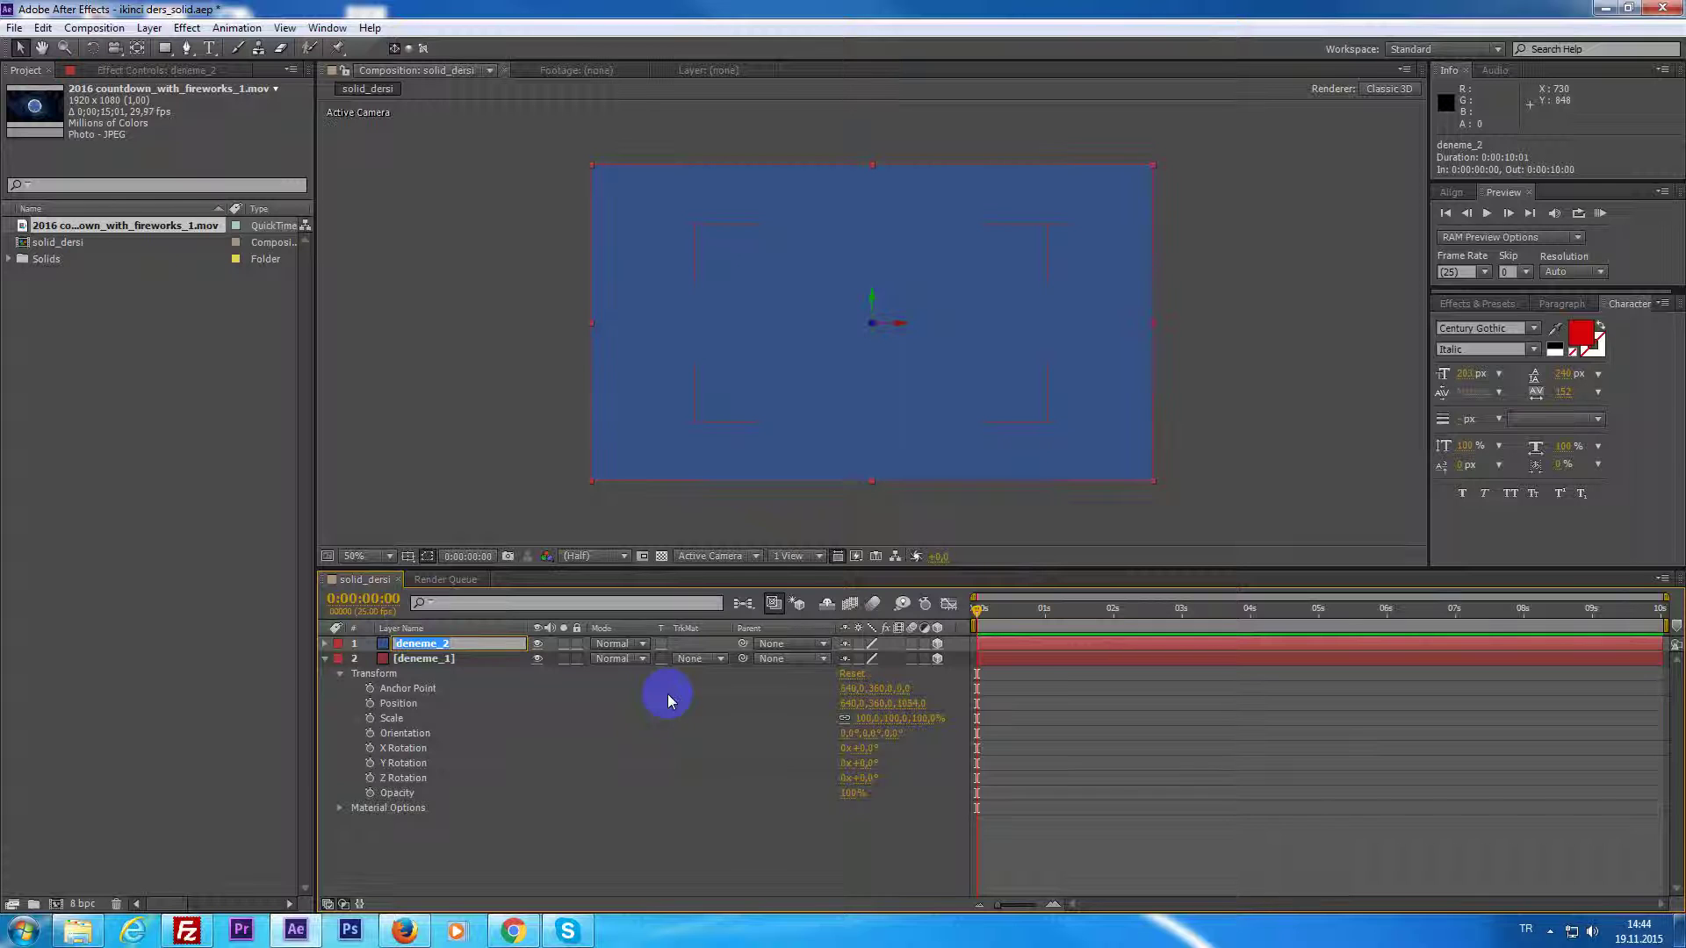
type("zemin")
key("Return")
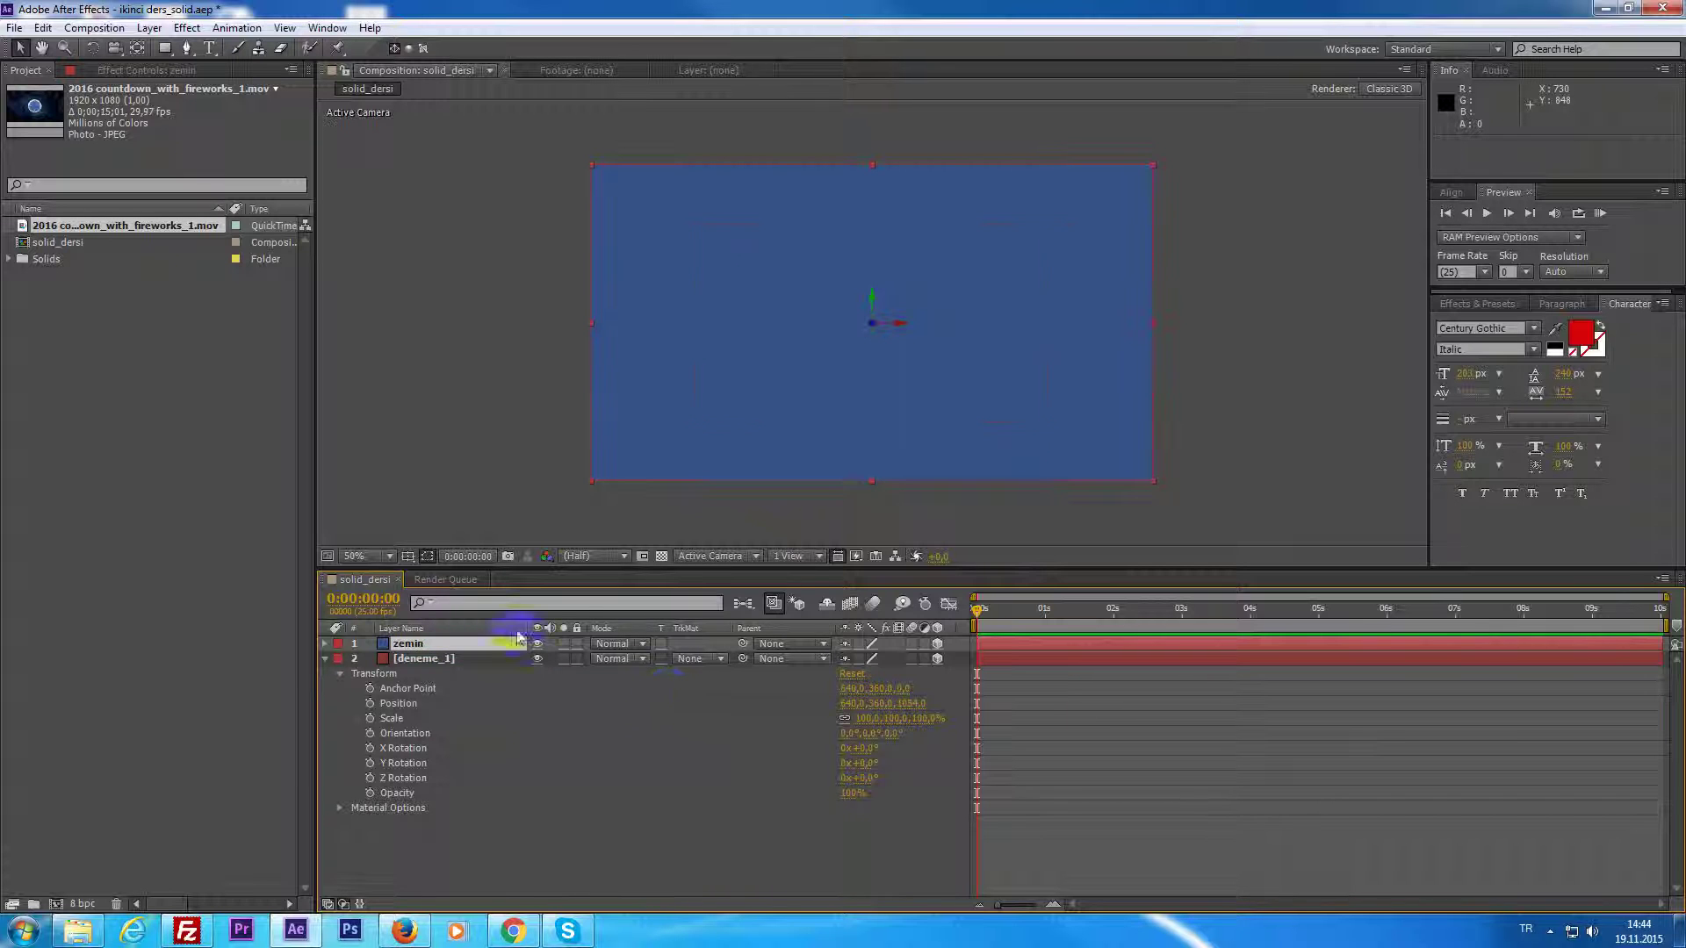
left_click(413, 650)
key("Return")
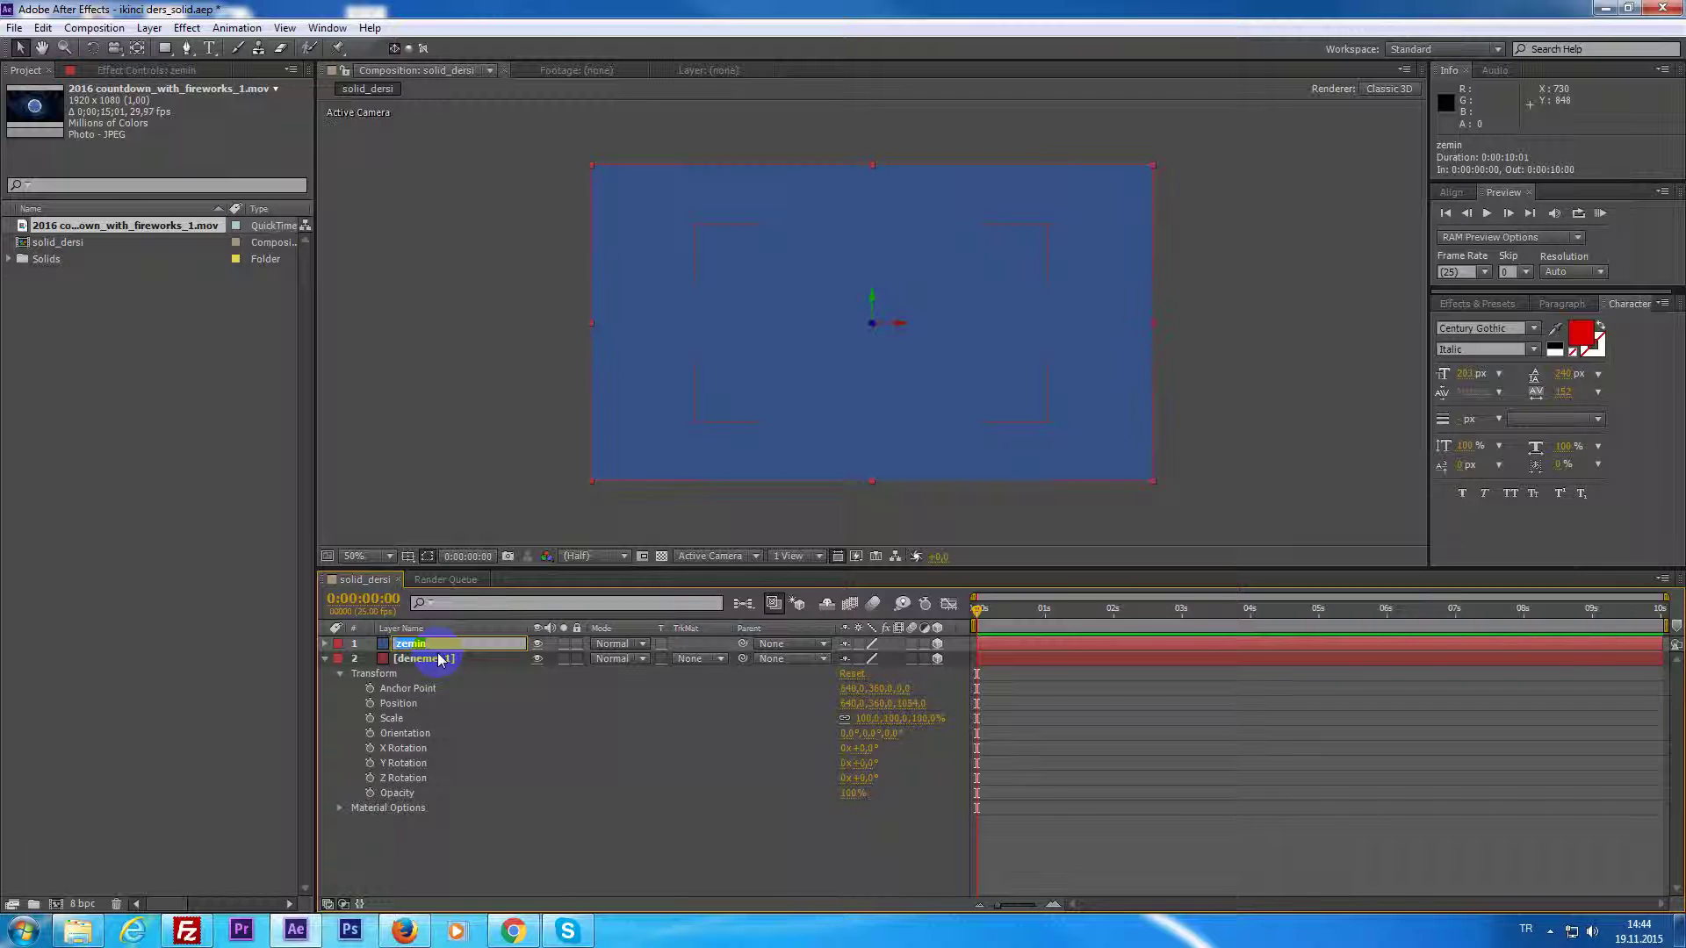
key("Return")
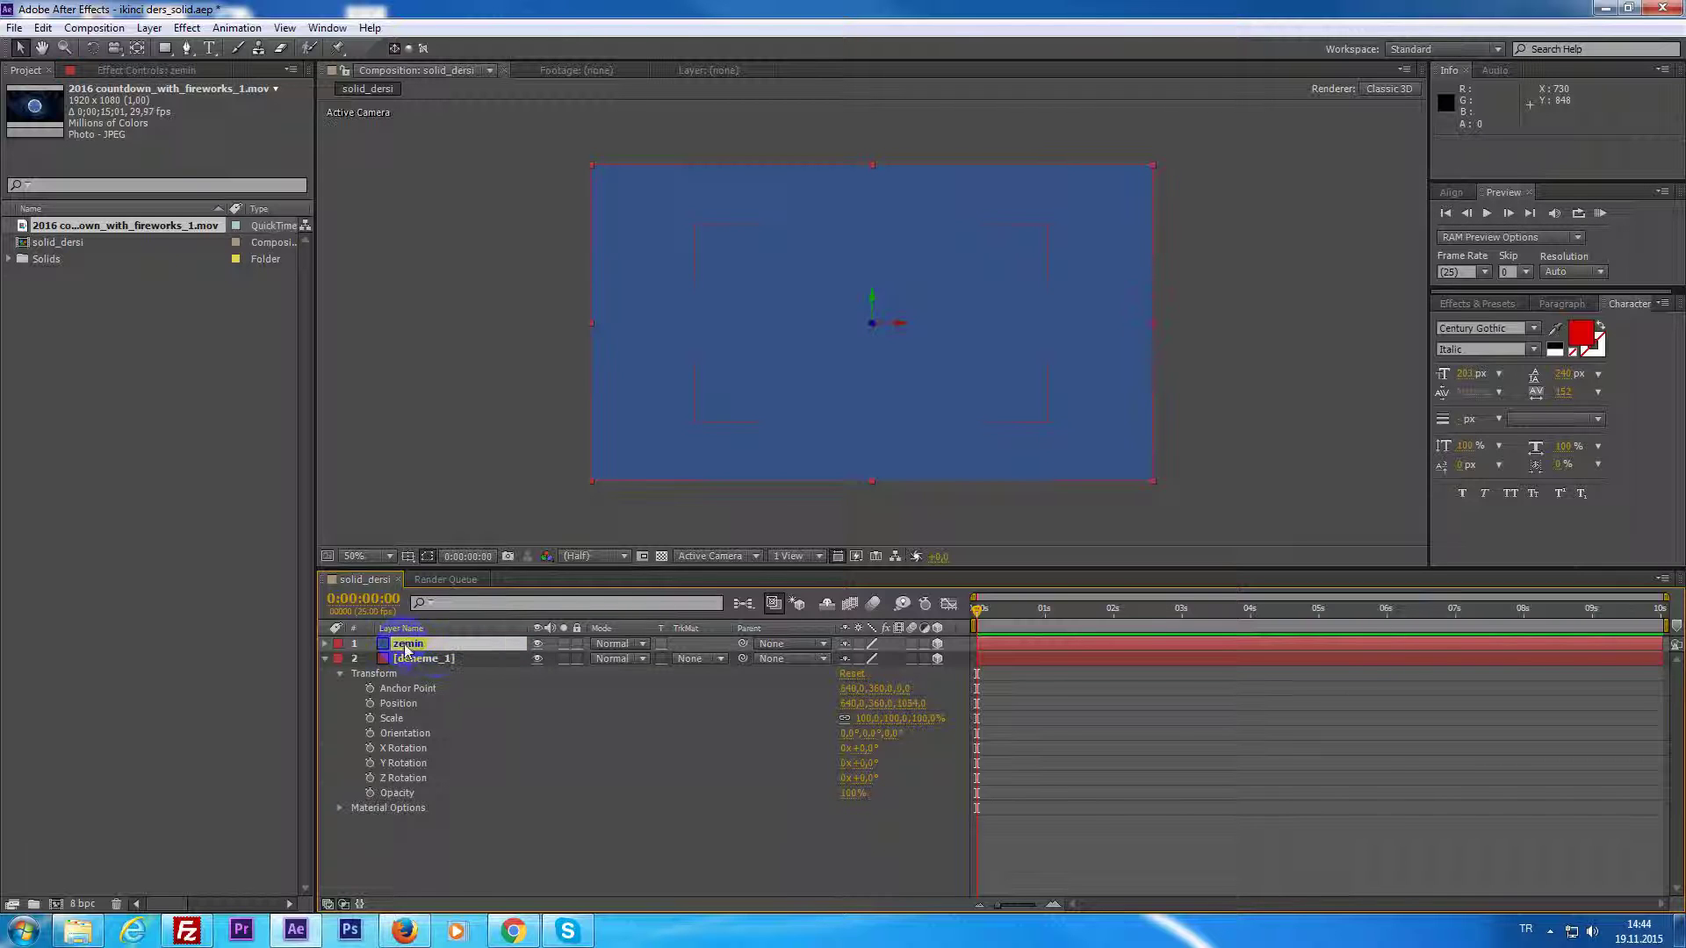
left_click(408, 650)
Rotate zemin 90° on X and lower it to Y 632 as a floor.
left_click(327, 646)
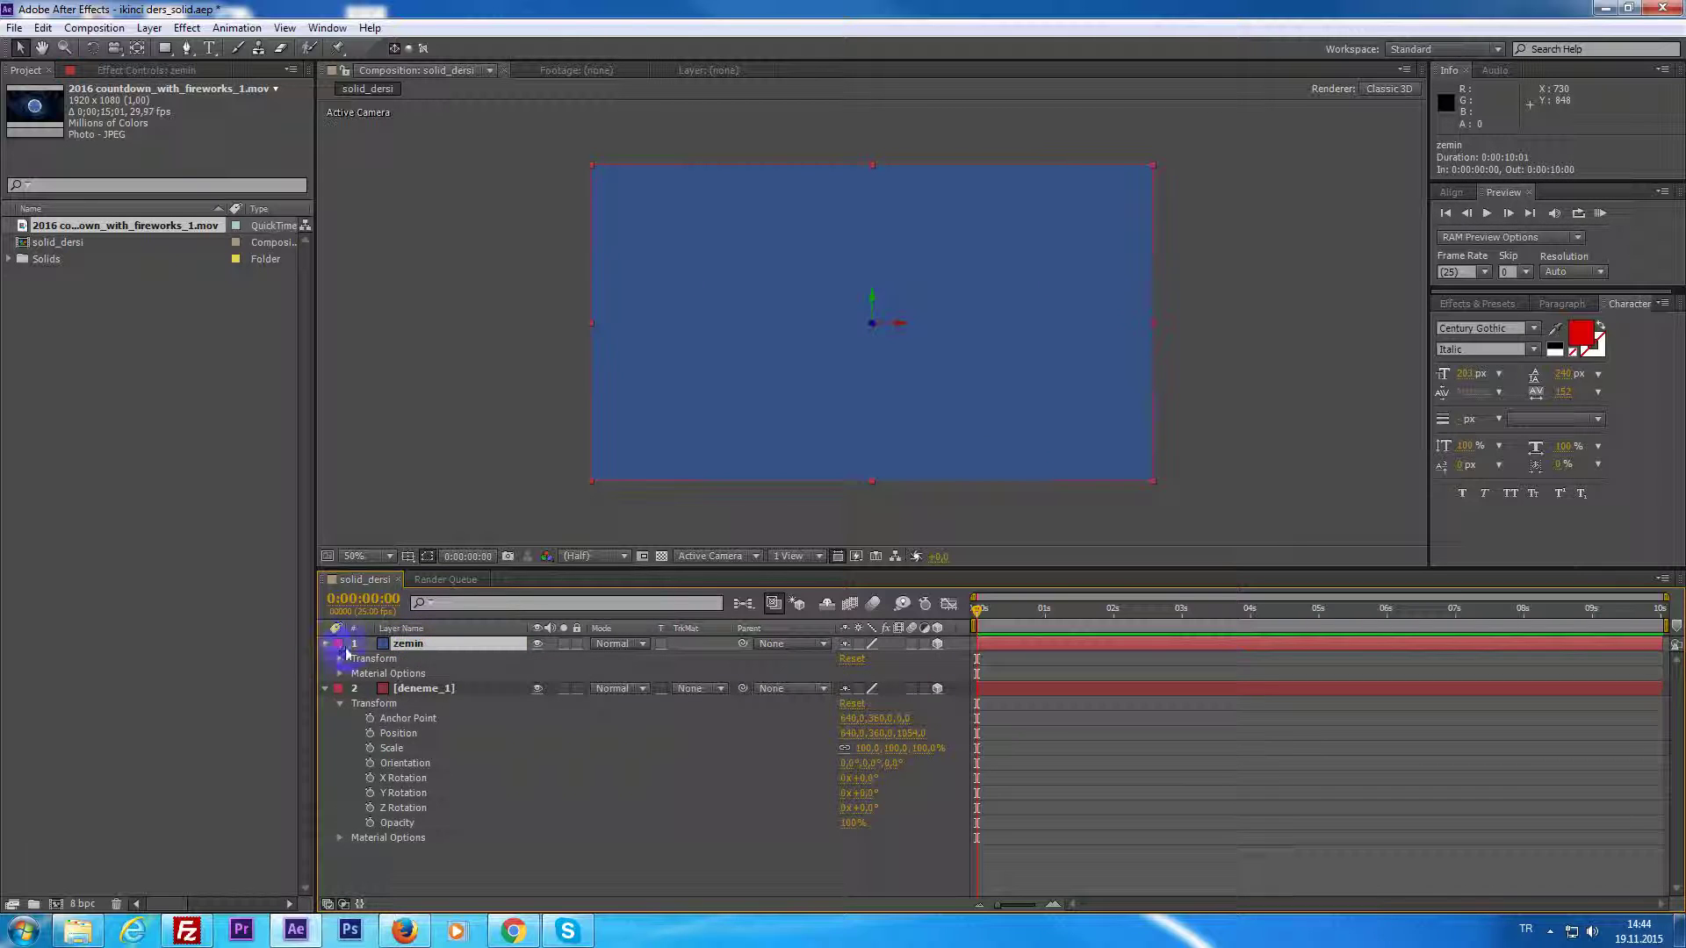
left_click(340, 659)
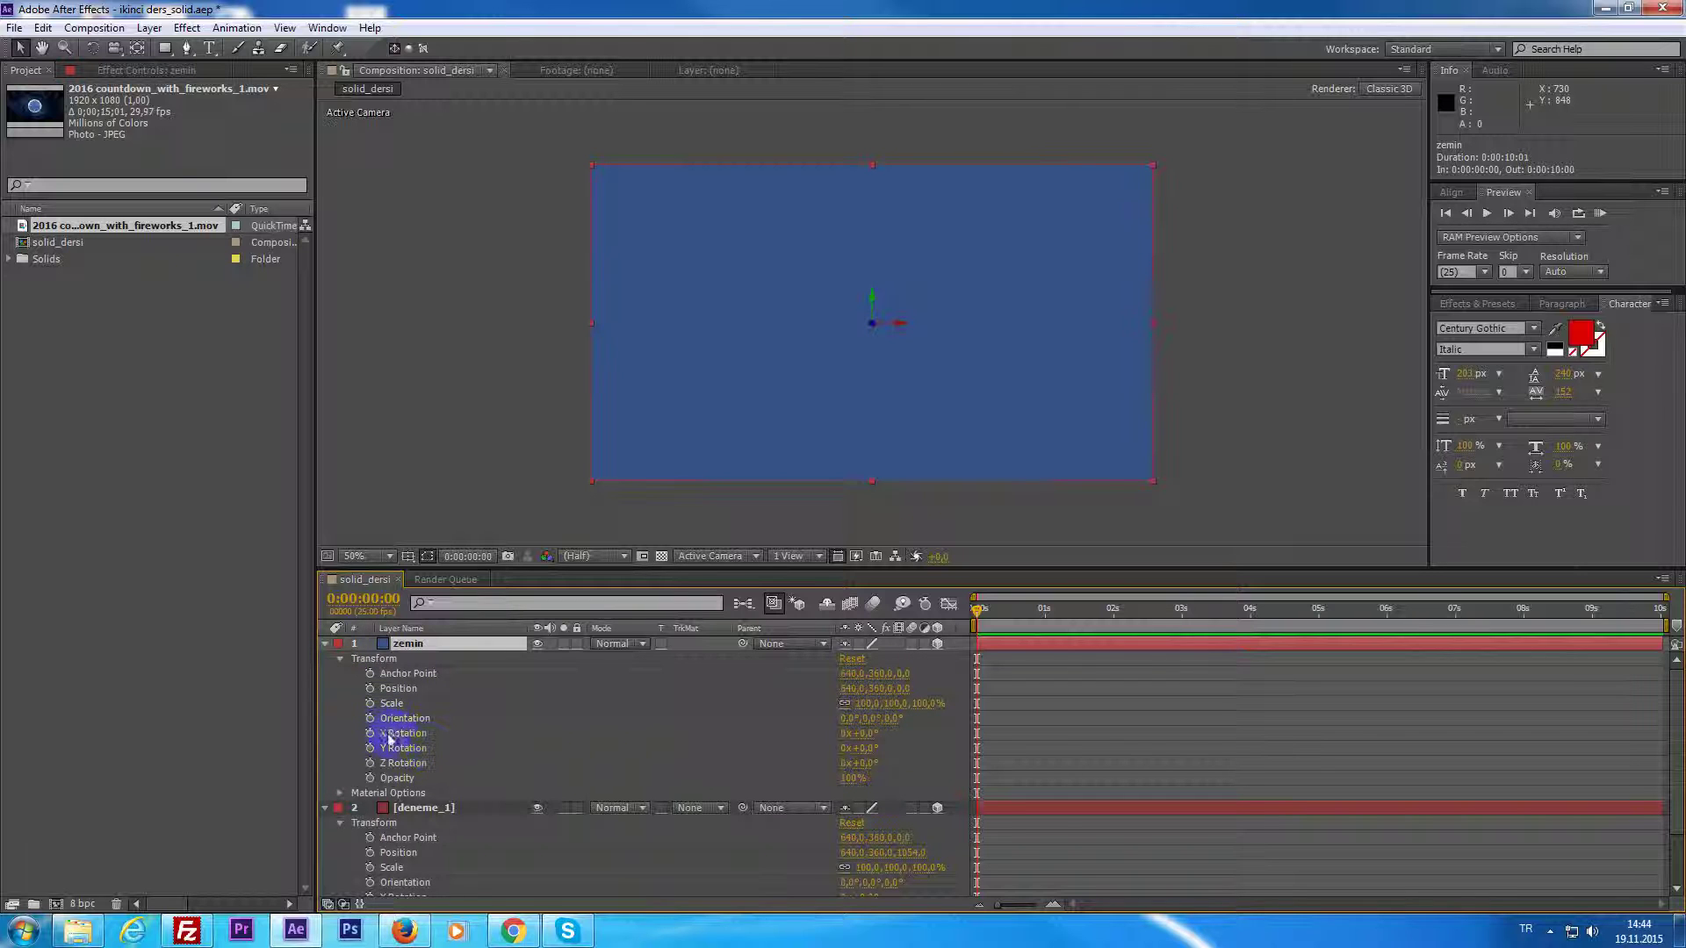
left_click_drag(861, 742, 1098, 783)
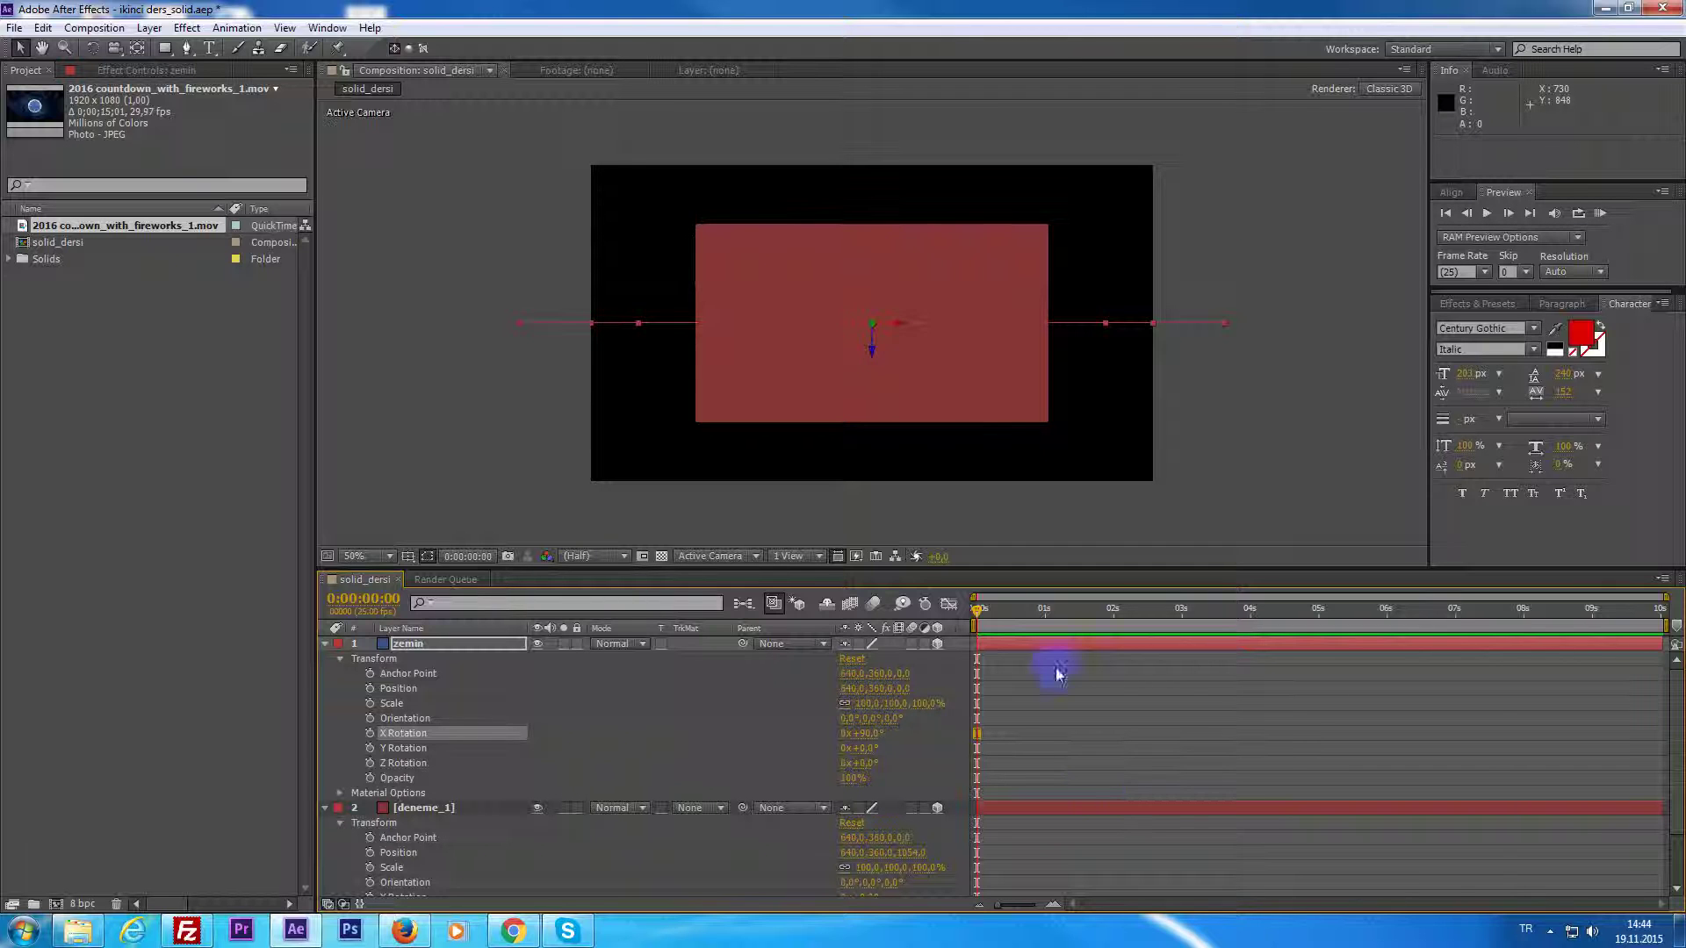
mouse_move(872, 354)
left_mouse_down()
mouse_move(888, 484)
mouse_move(889, 467)
left_mouse_up()
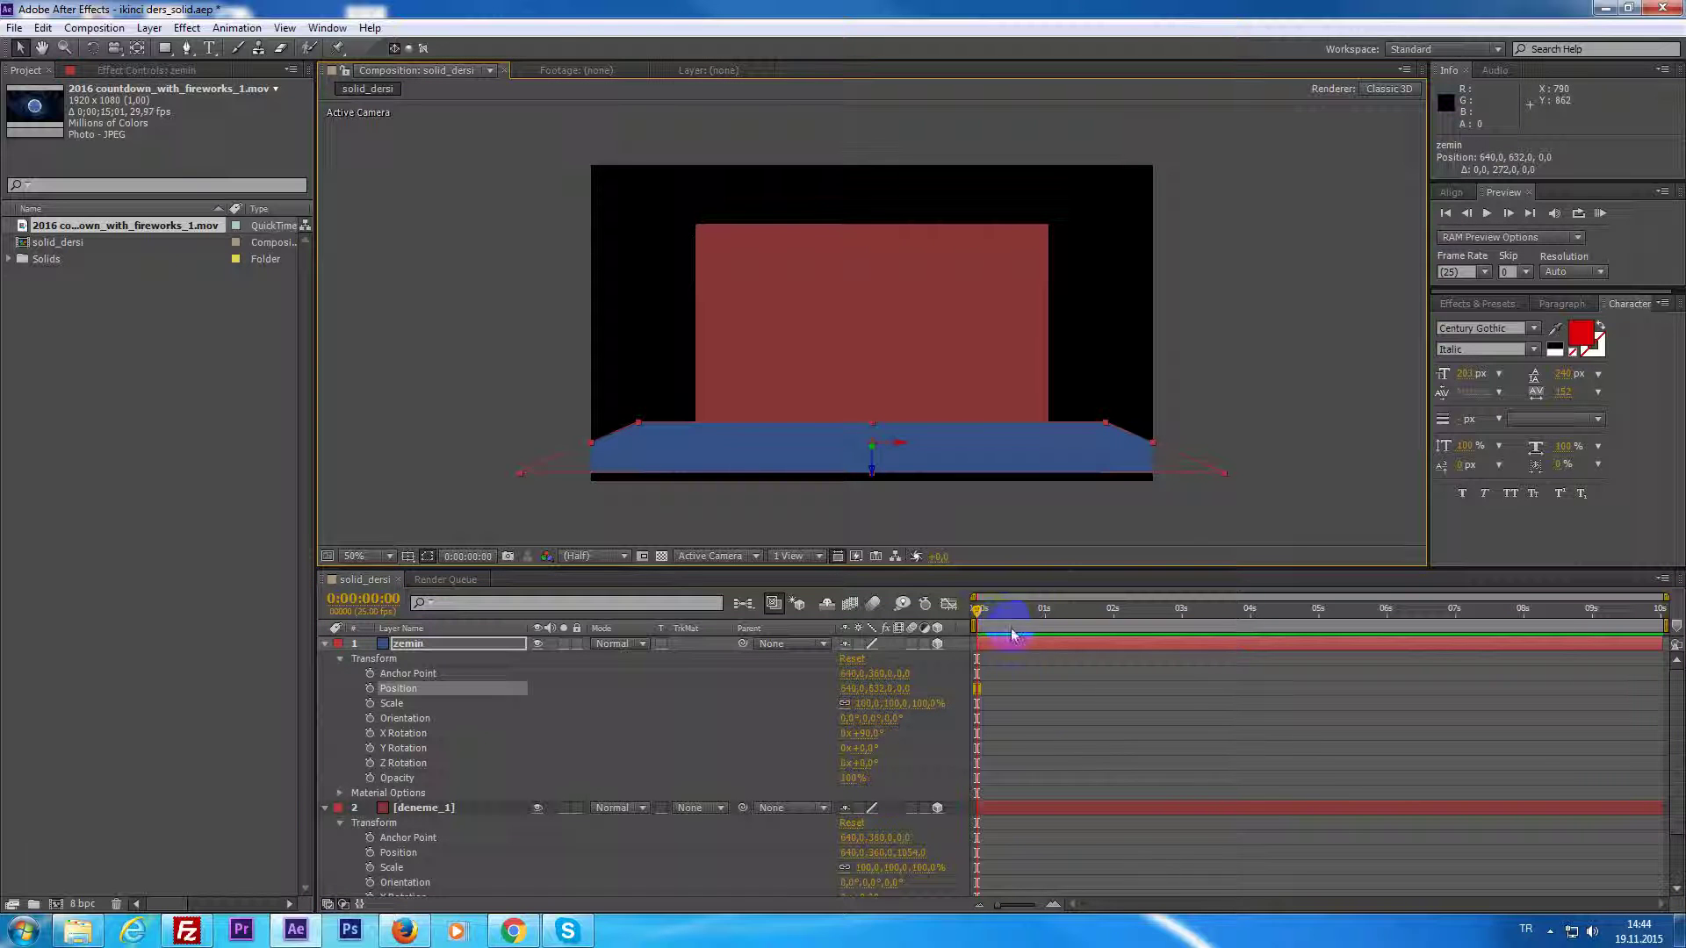
Return to the start, check Custom View 1, then switch back to Active Camera.
left_click_drag(957, 637, 1039, 673)
key("Home")
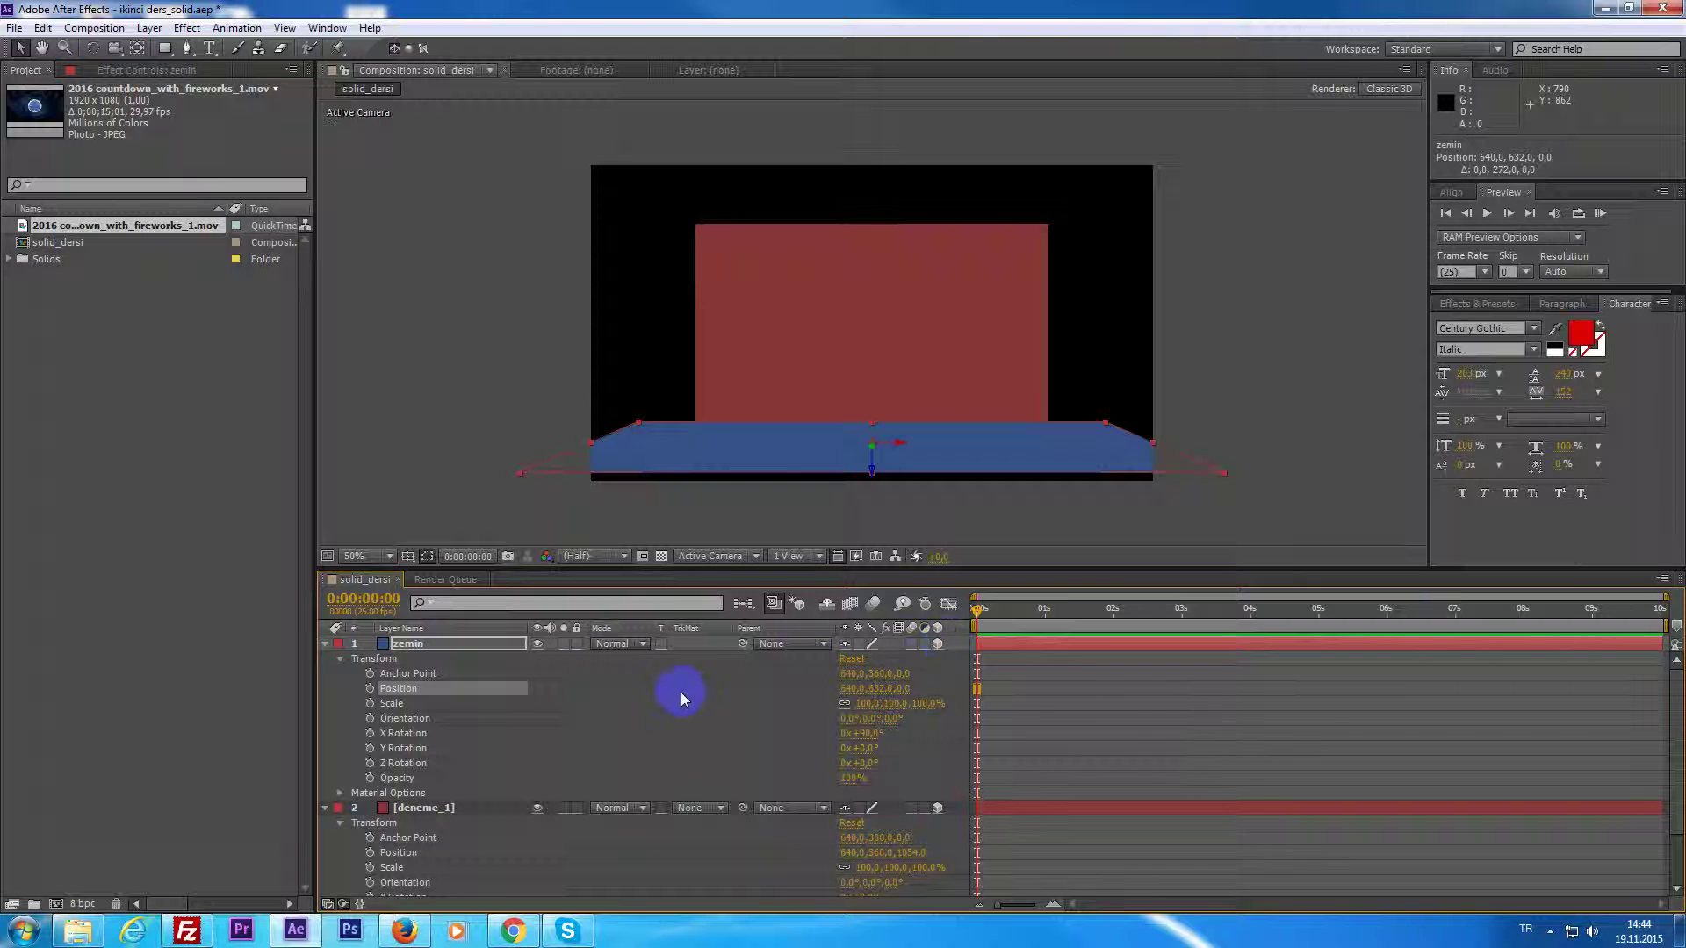
left_click(713, 558)
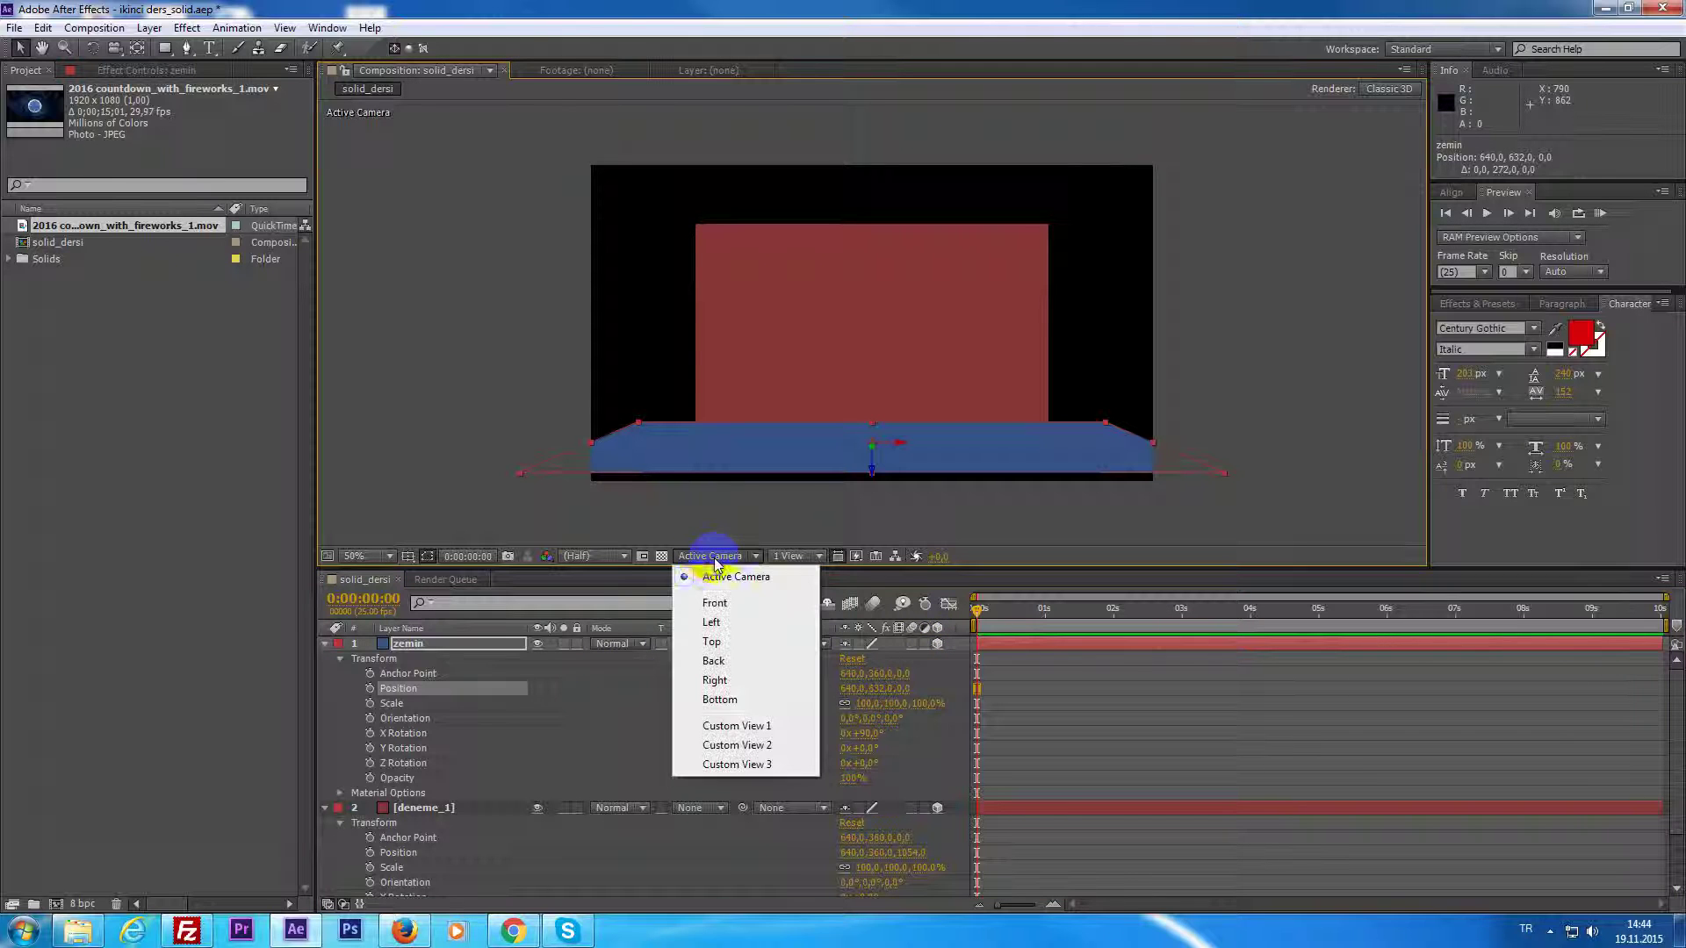
left_click(733, 726)
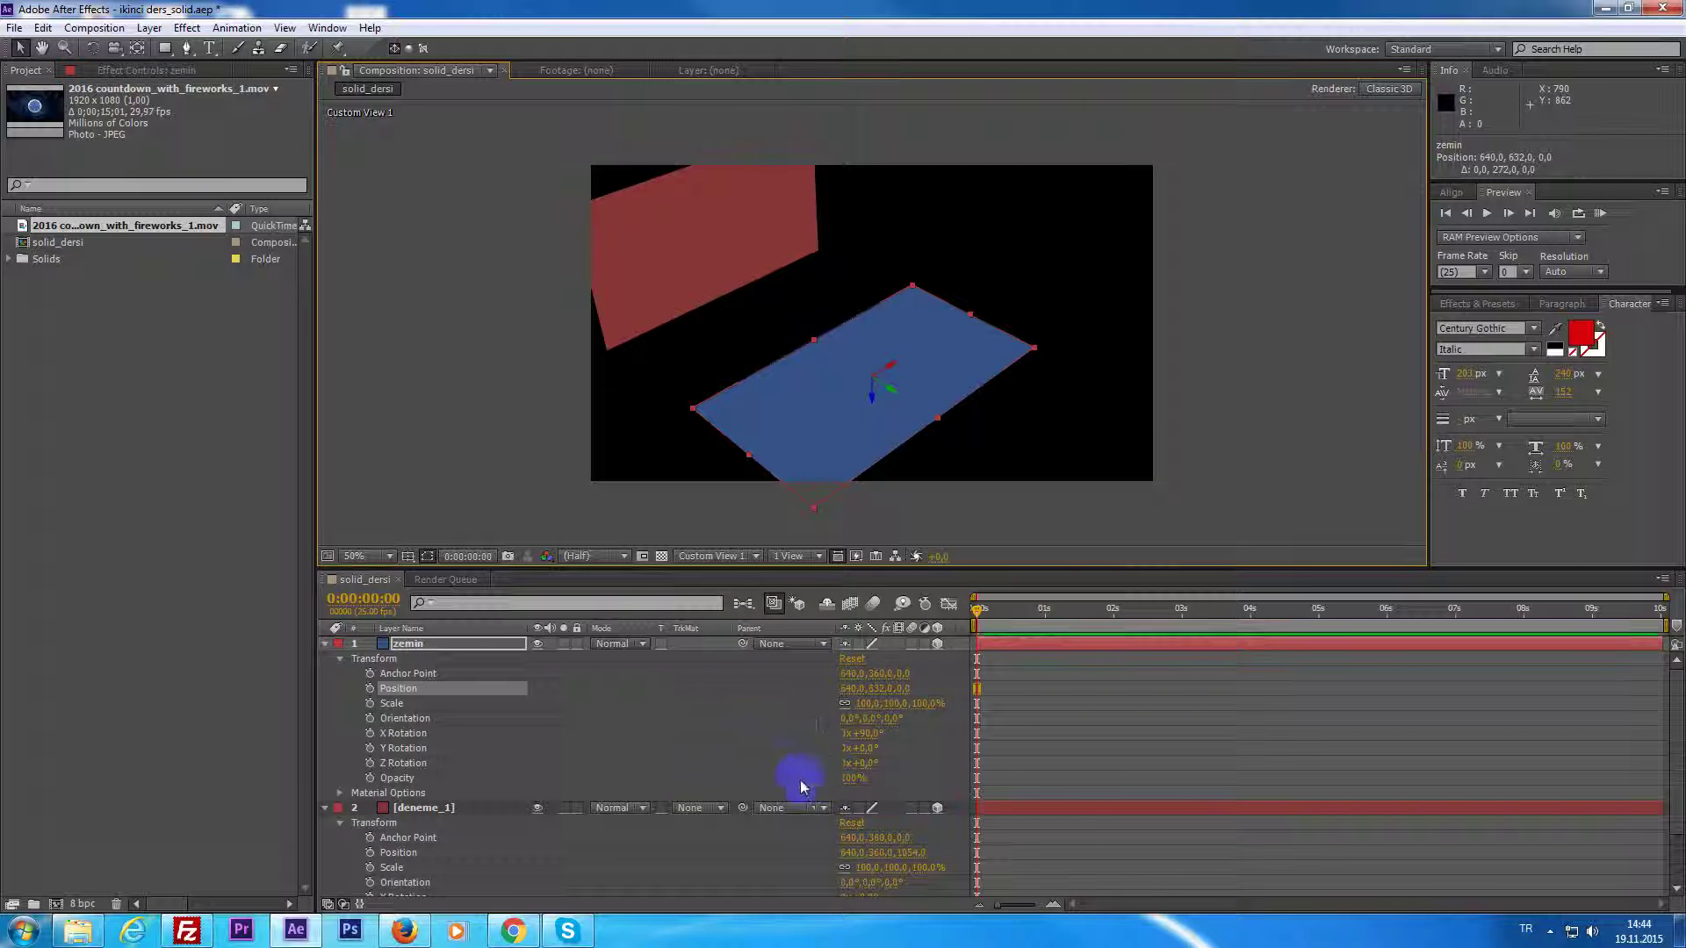
left_click(762, 564)
left_click(723, 583)
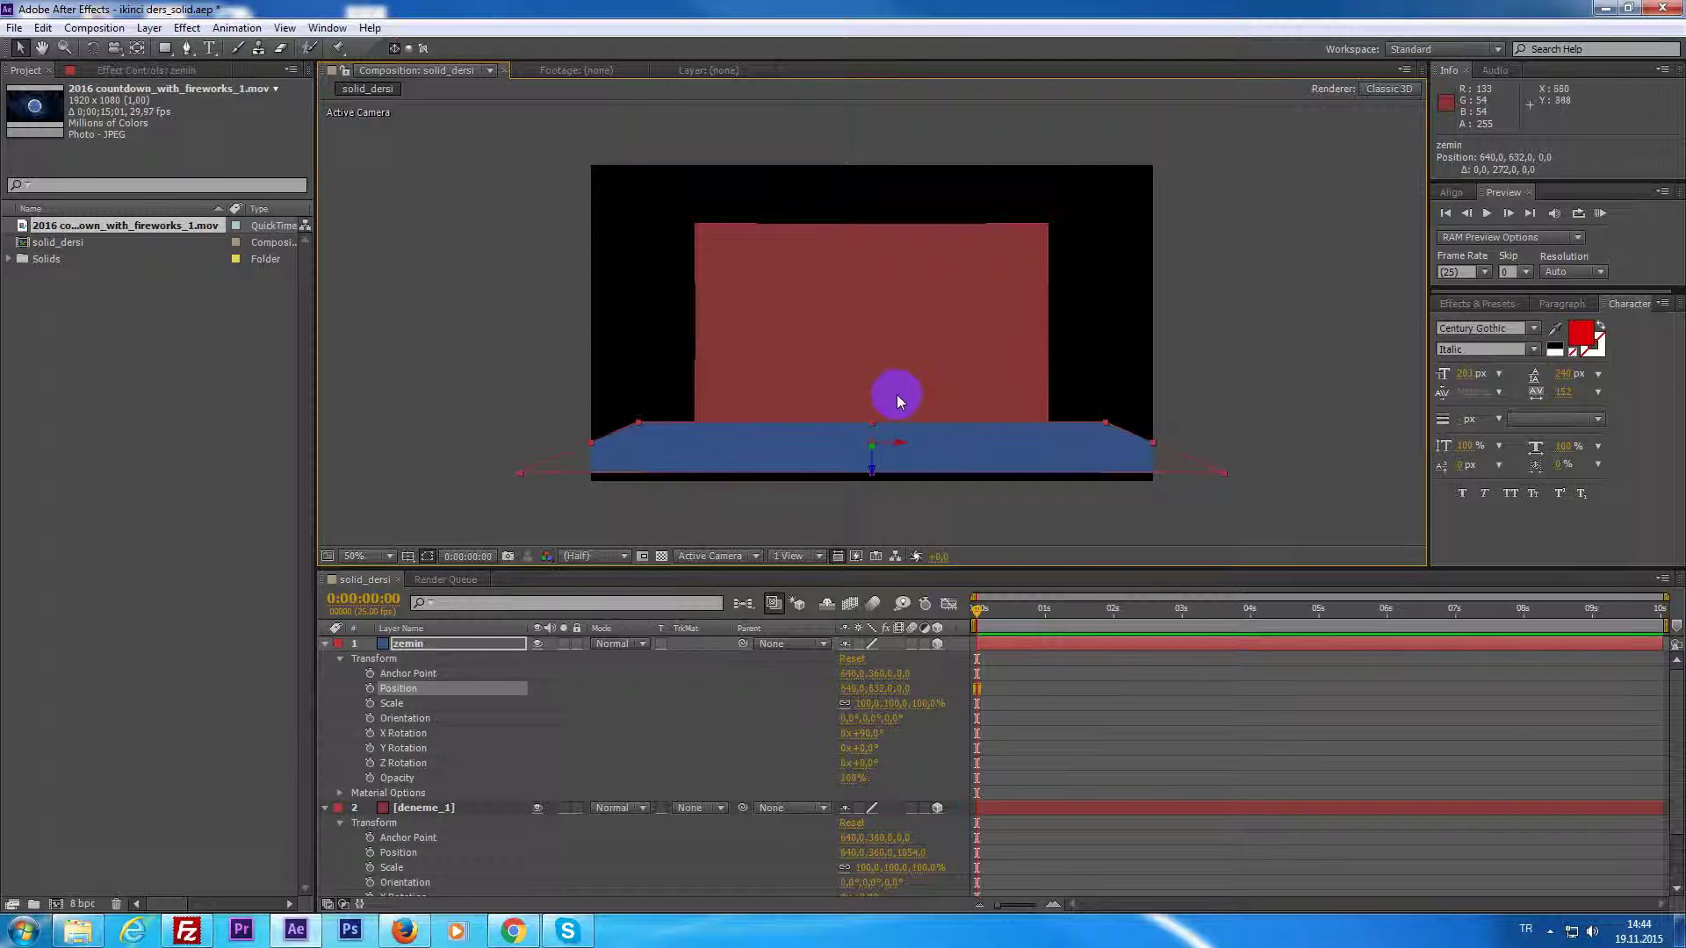
left_click(736, 557)
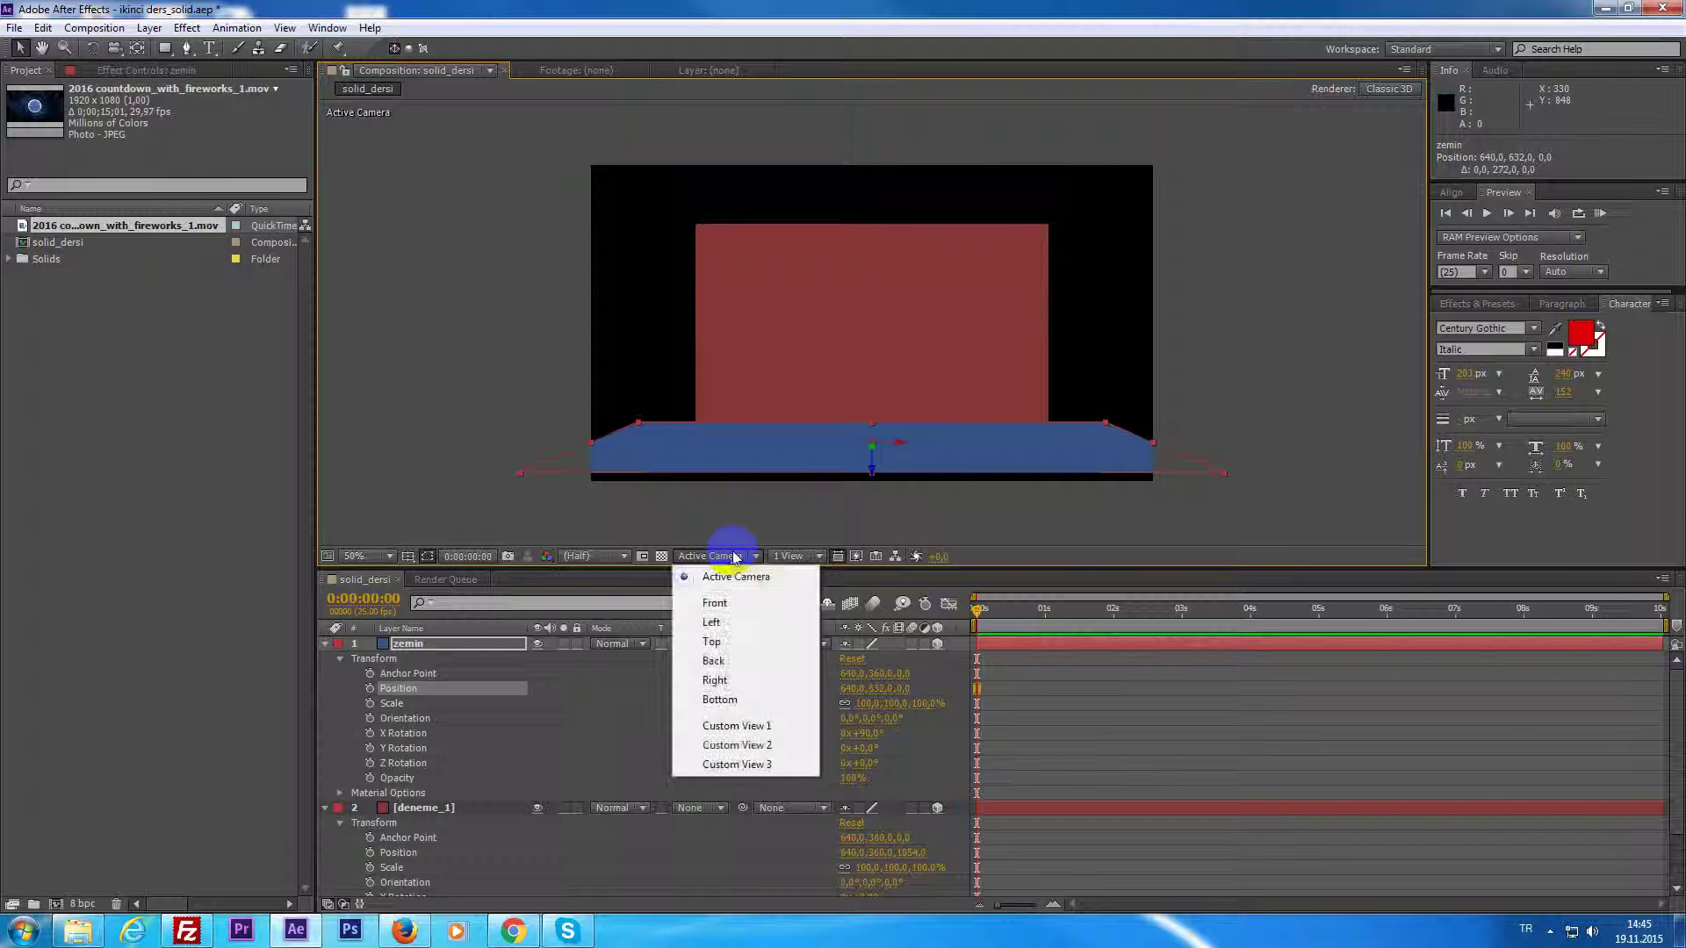
Orbit Custom View 1 around the wall and floor, then return to Active Camera.
left_click(736, 726)
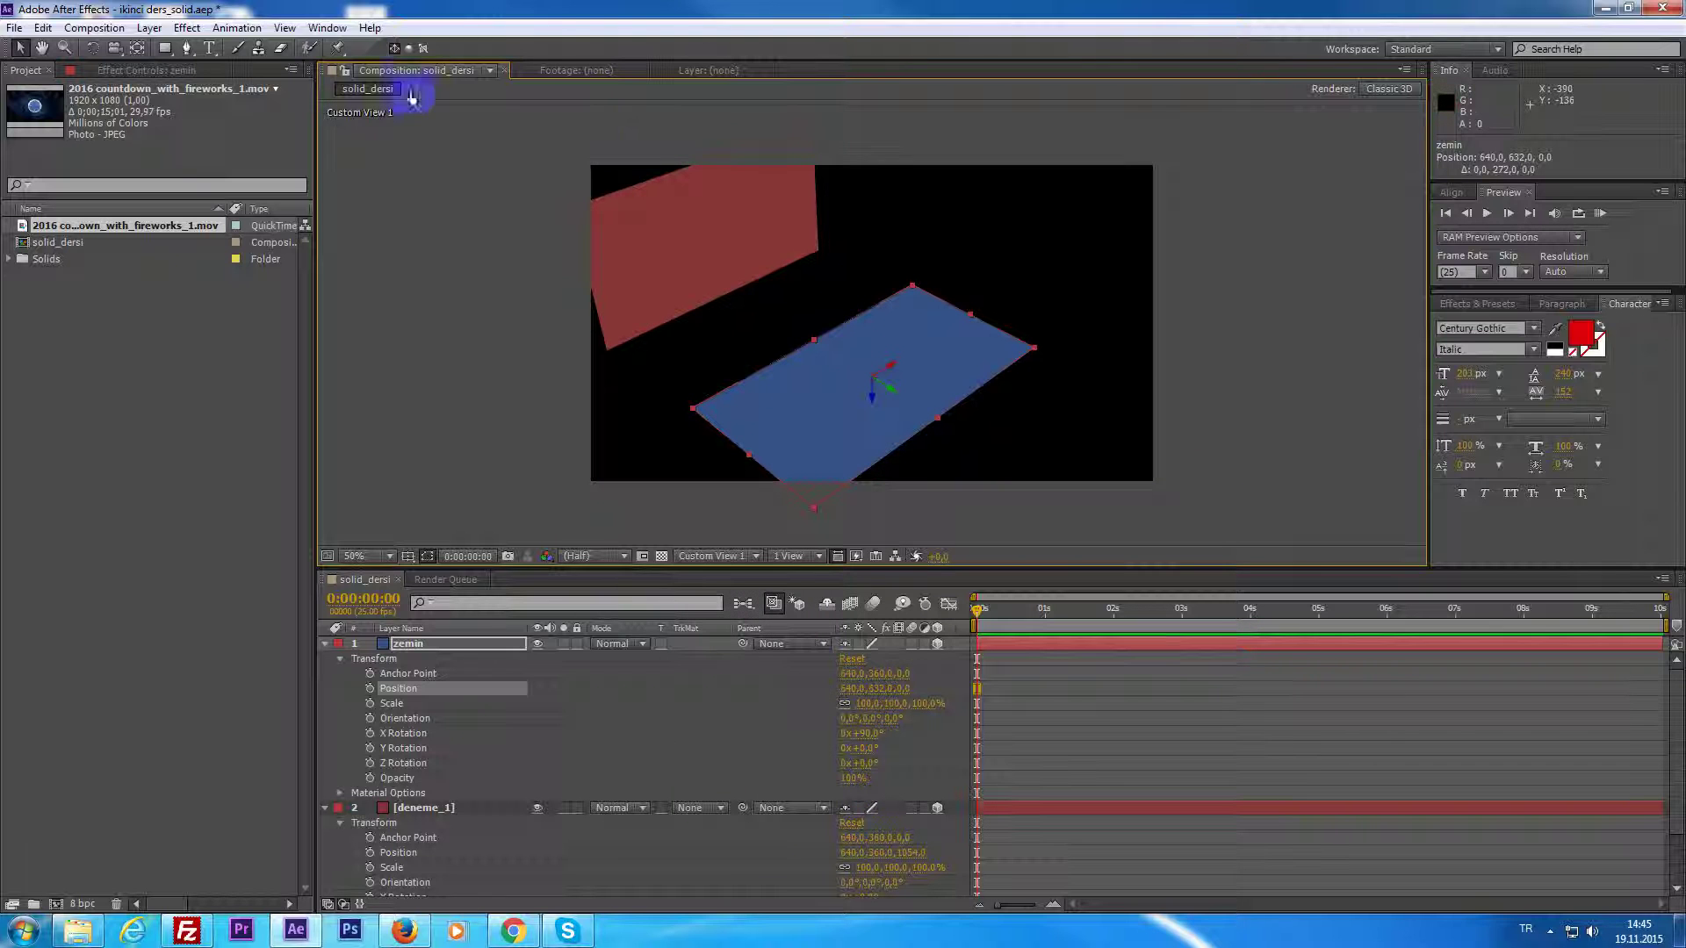
left_click(138, 51)
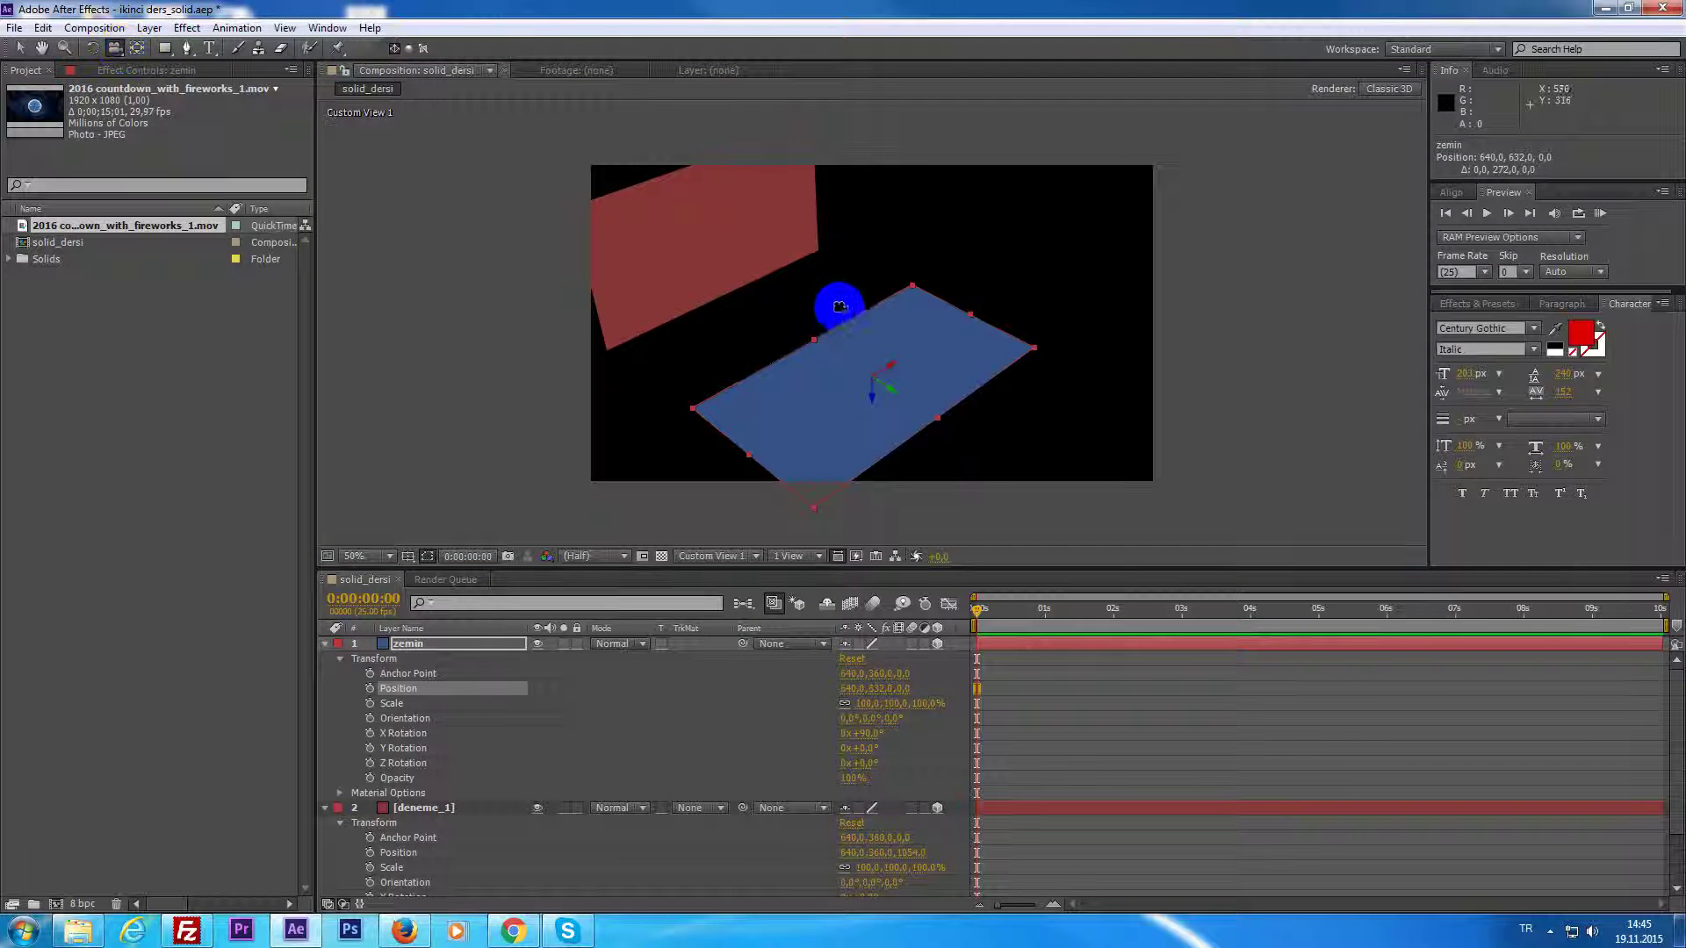
left_click_drag(816, 288, 876, 440)
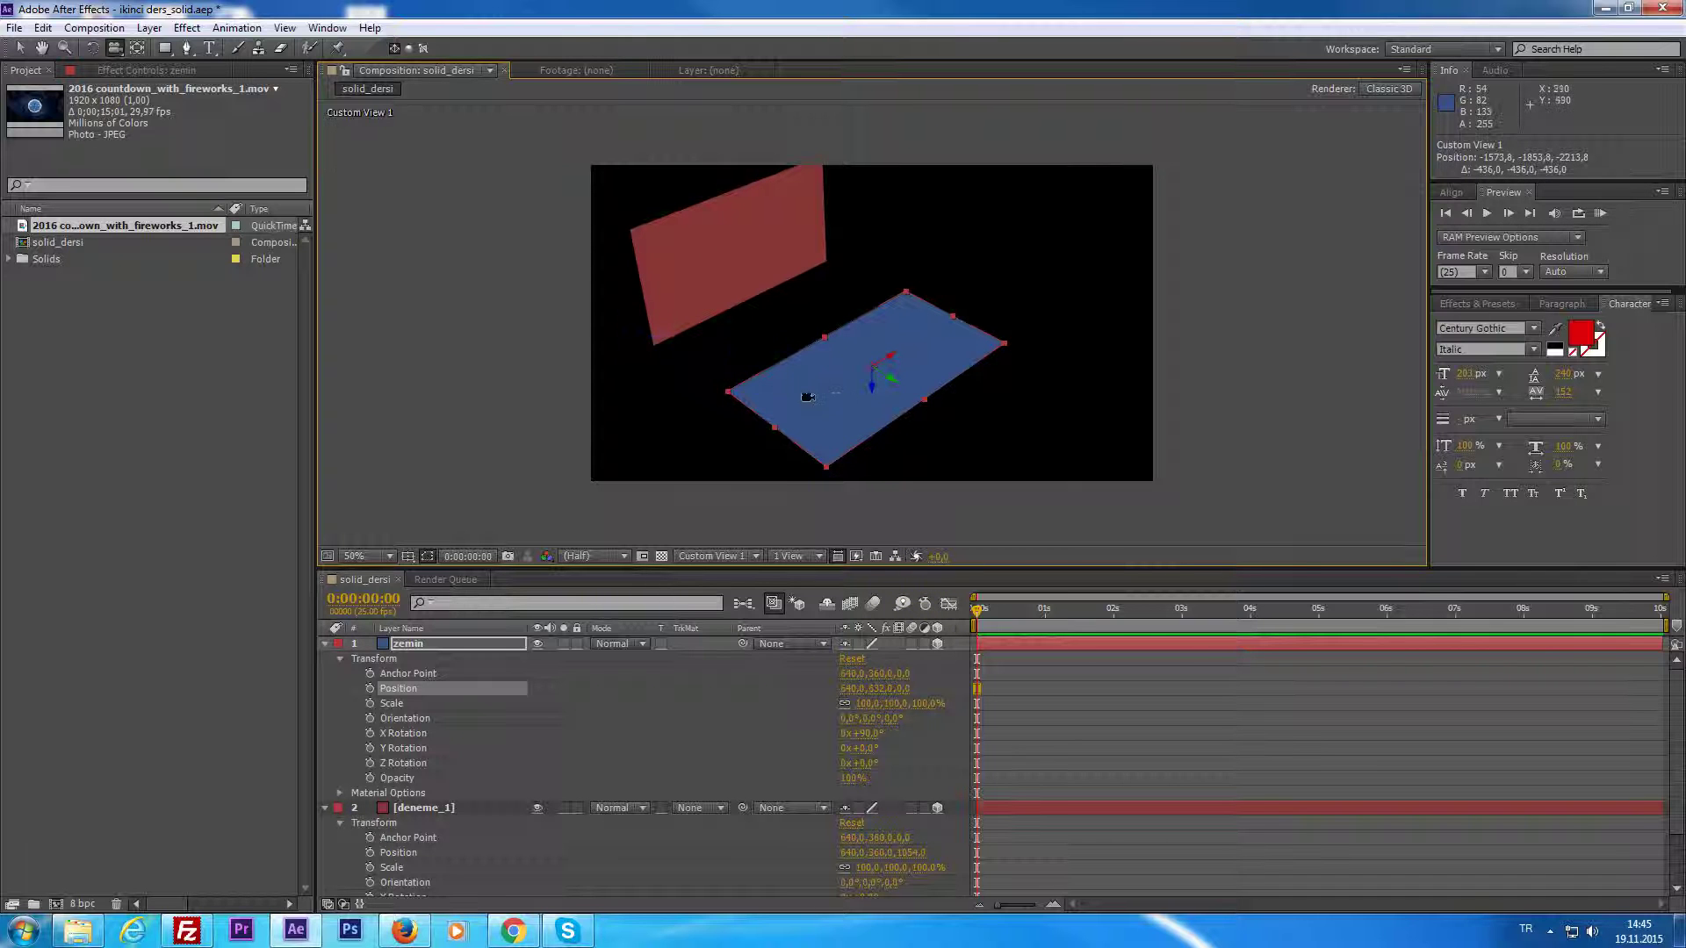
mouse_move(873, 482)
left_mouse_down()
mouse_move(868, 263)
mouse_move(782, 378)
left_mouse_up()
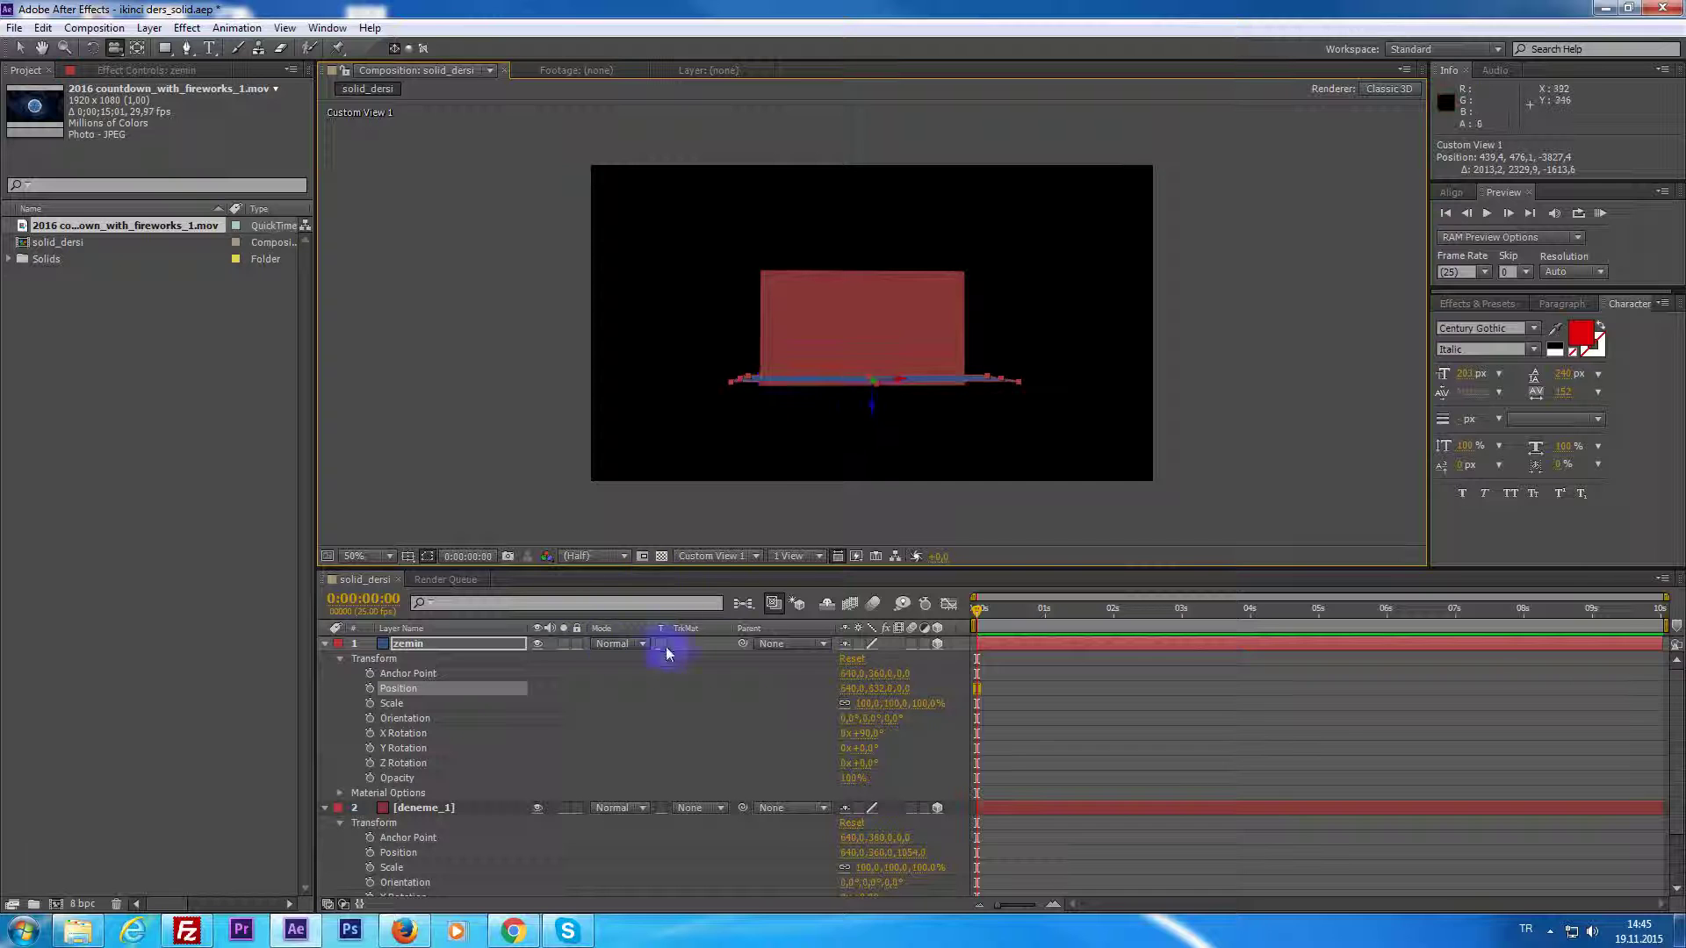
left_click(707, 556)
left_click(742, 575)
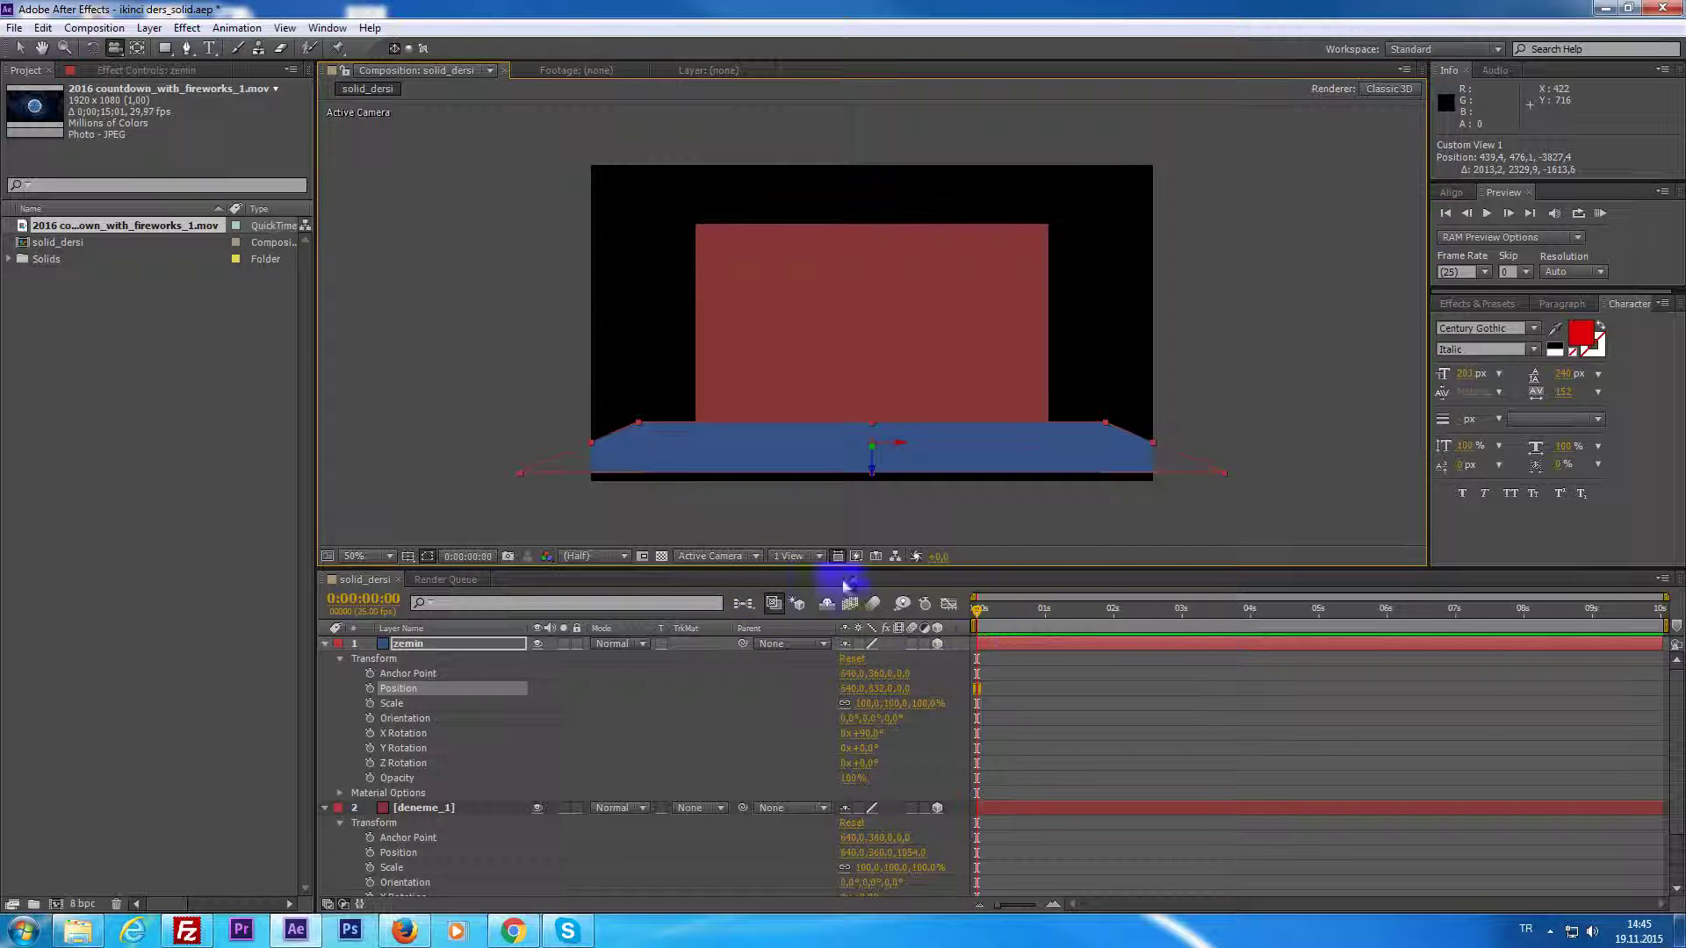
Reopen Custom View 1, orbit to an angled perspective, and return to the Selection tool.
left_click(716, 556)
left_click(736, 726)
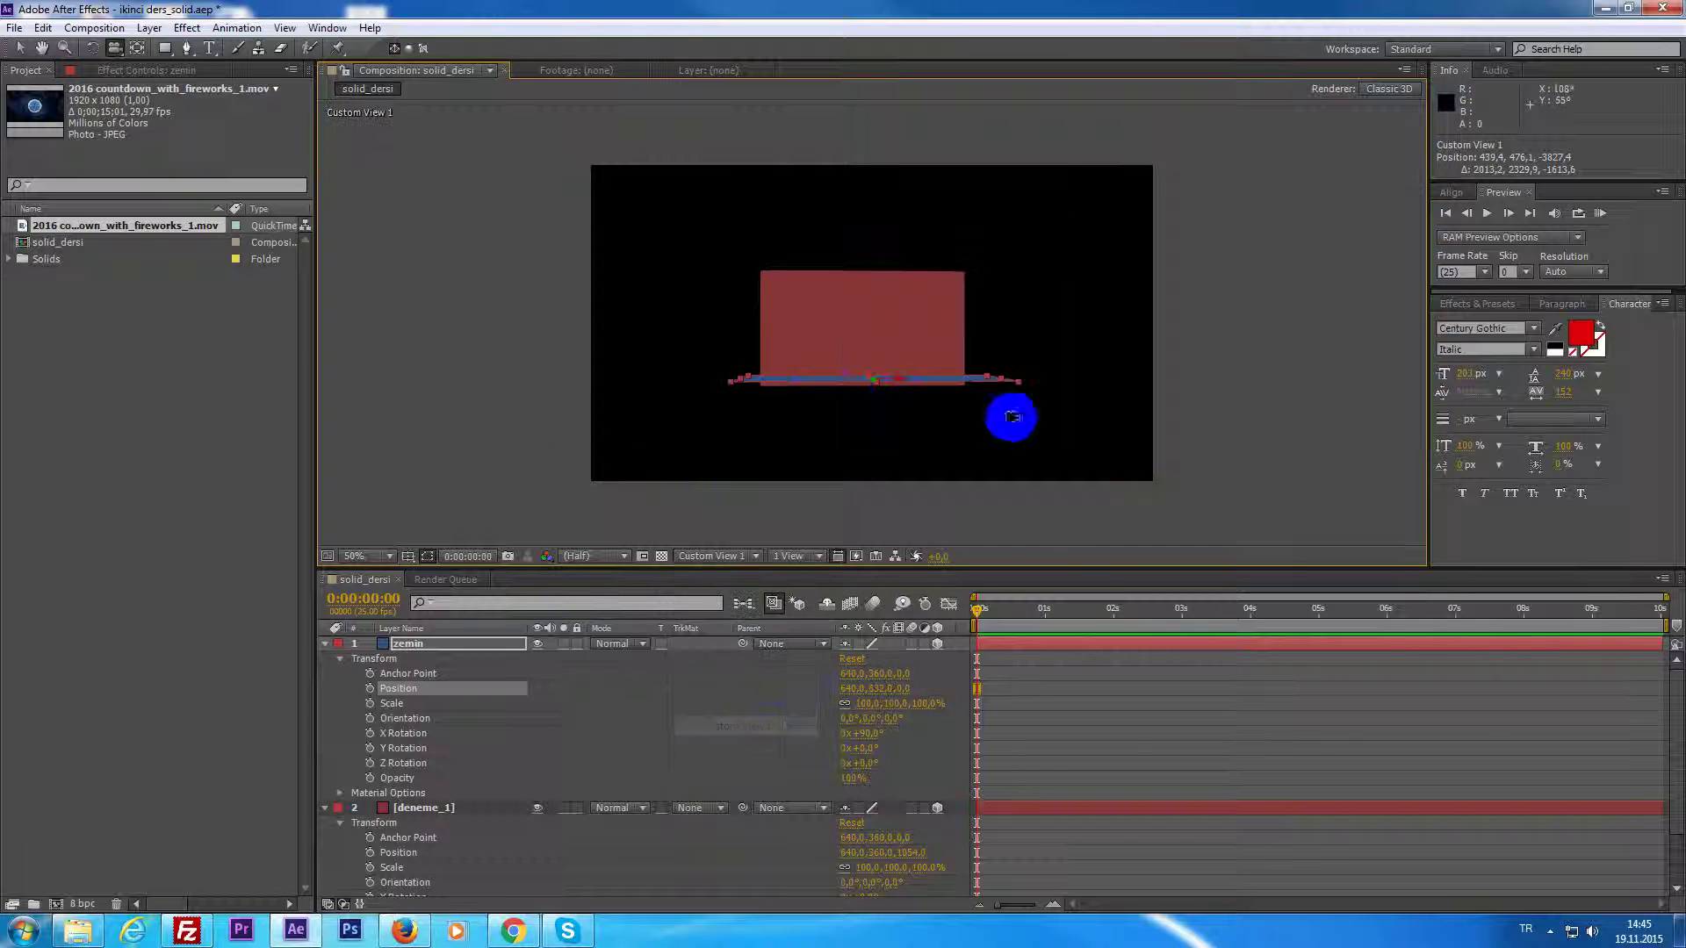
mouse_move(797, 316)
left_mouse_down()
mouse_move(899, 345)
mouse_move(742, 357)
left_mouse_up()
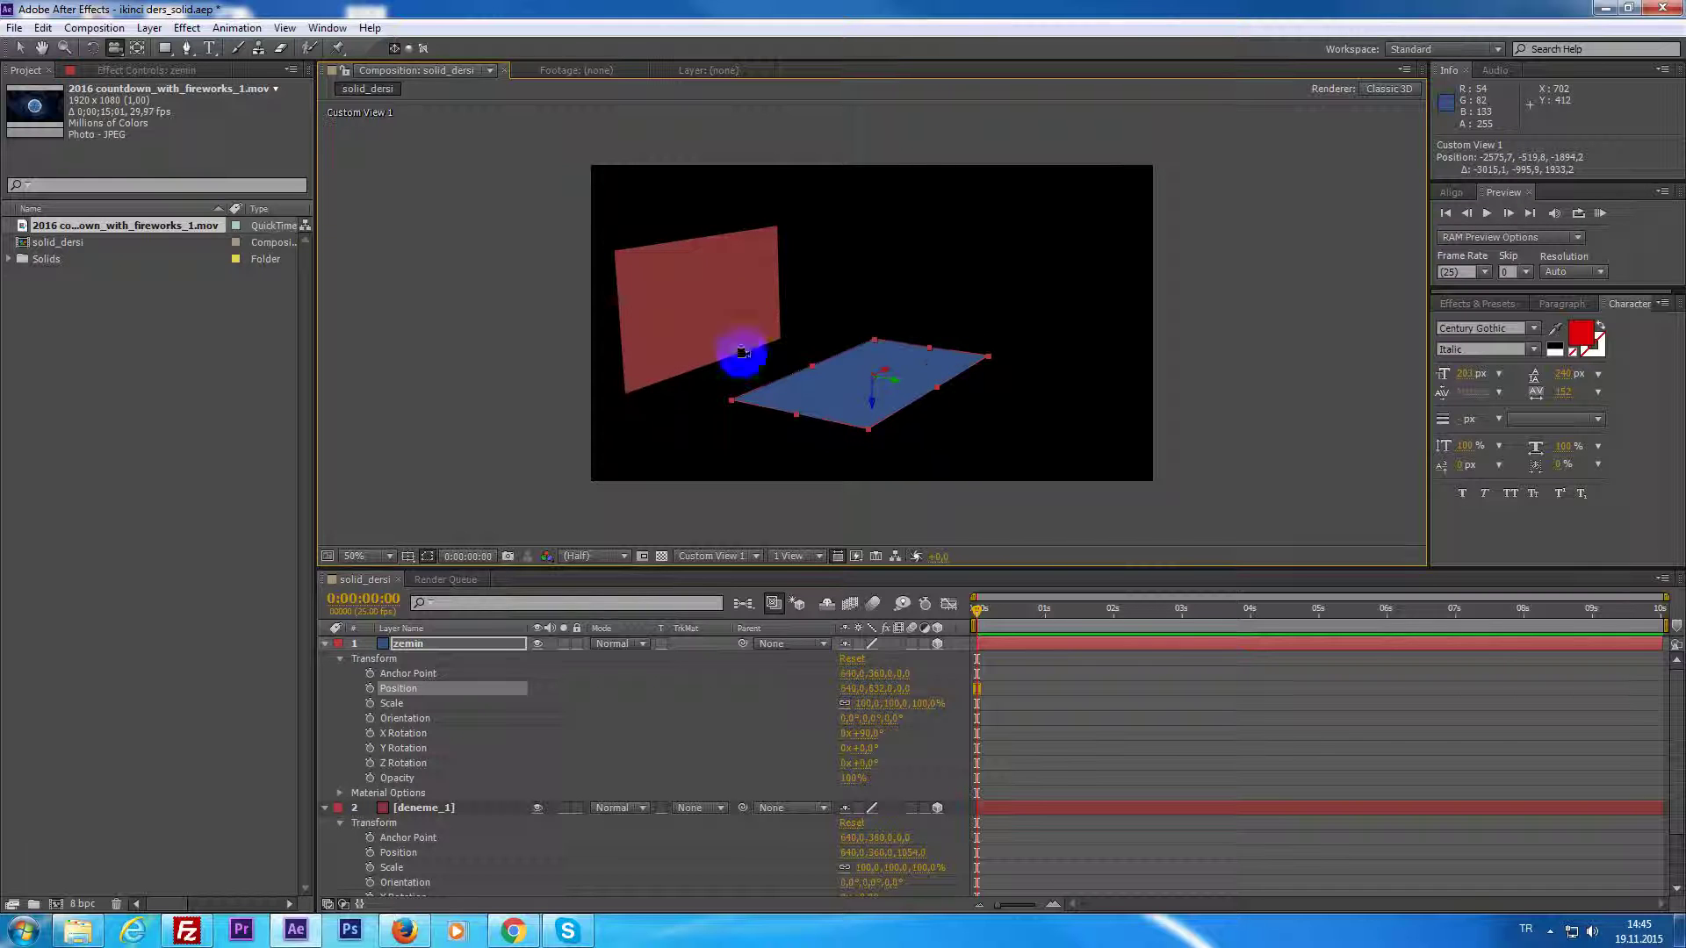
left_click(19, 47)
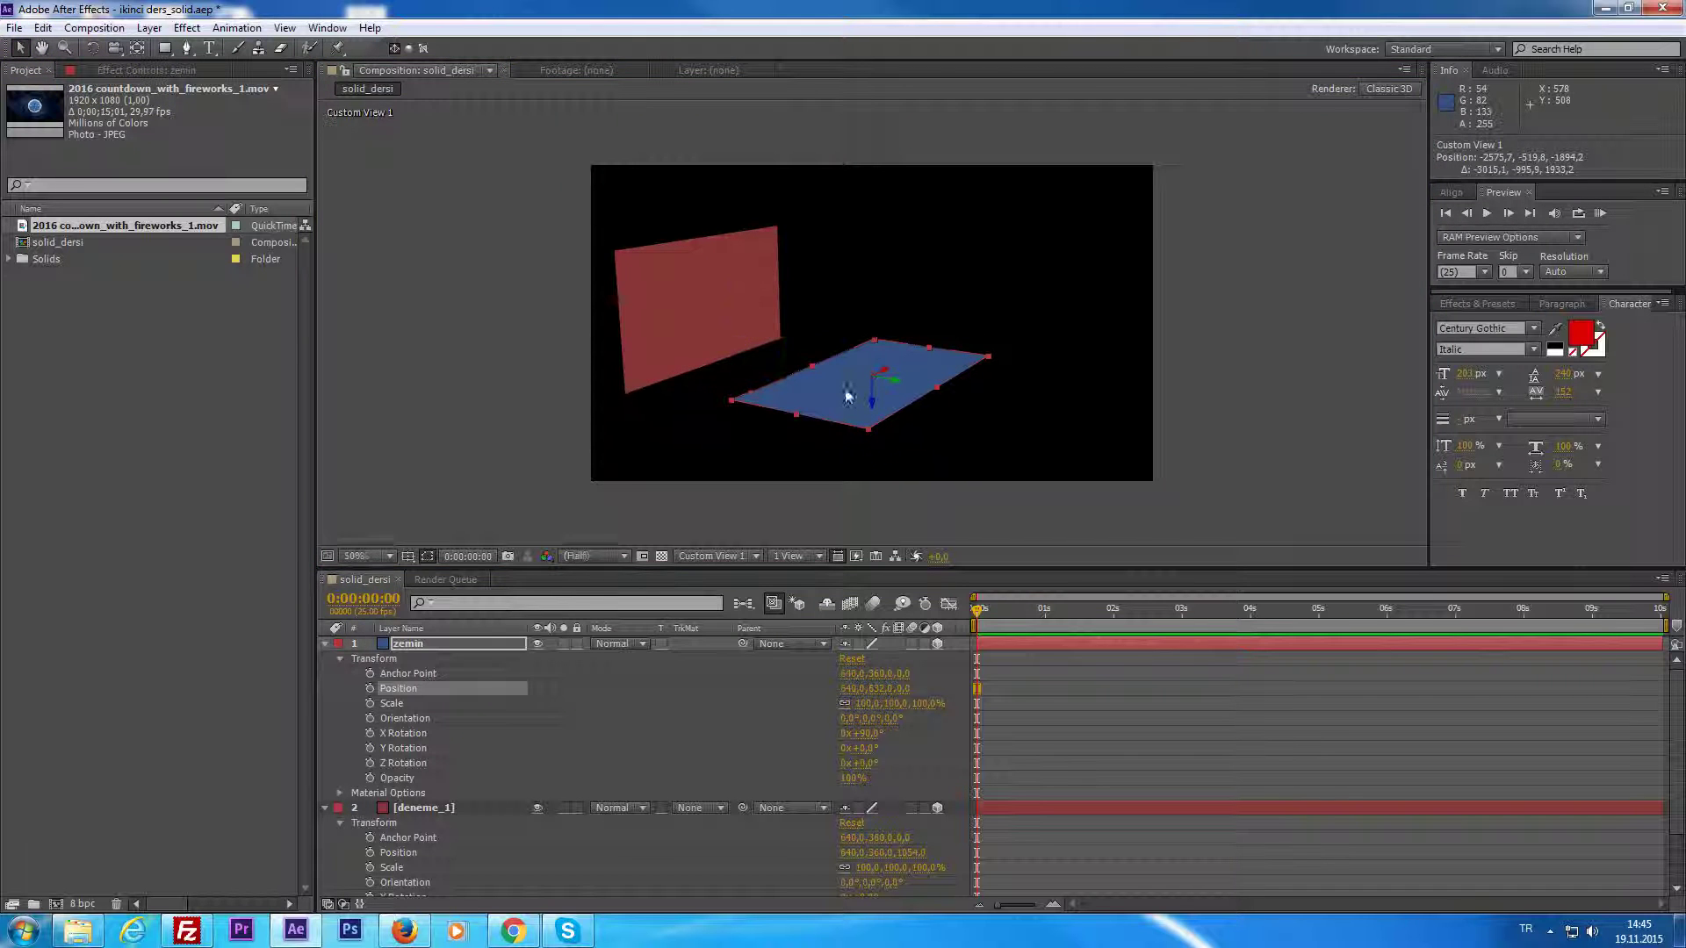
scroll(856, 382, "up", 2)
Shift the view and slide the blue floor toward the red wall.
left_click_drag(794, 345, 1025, 316)
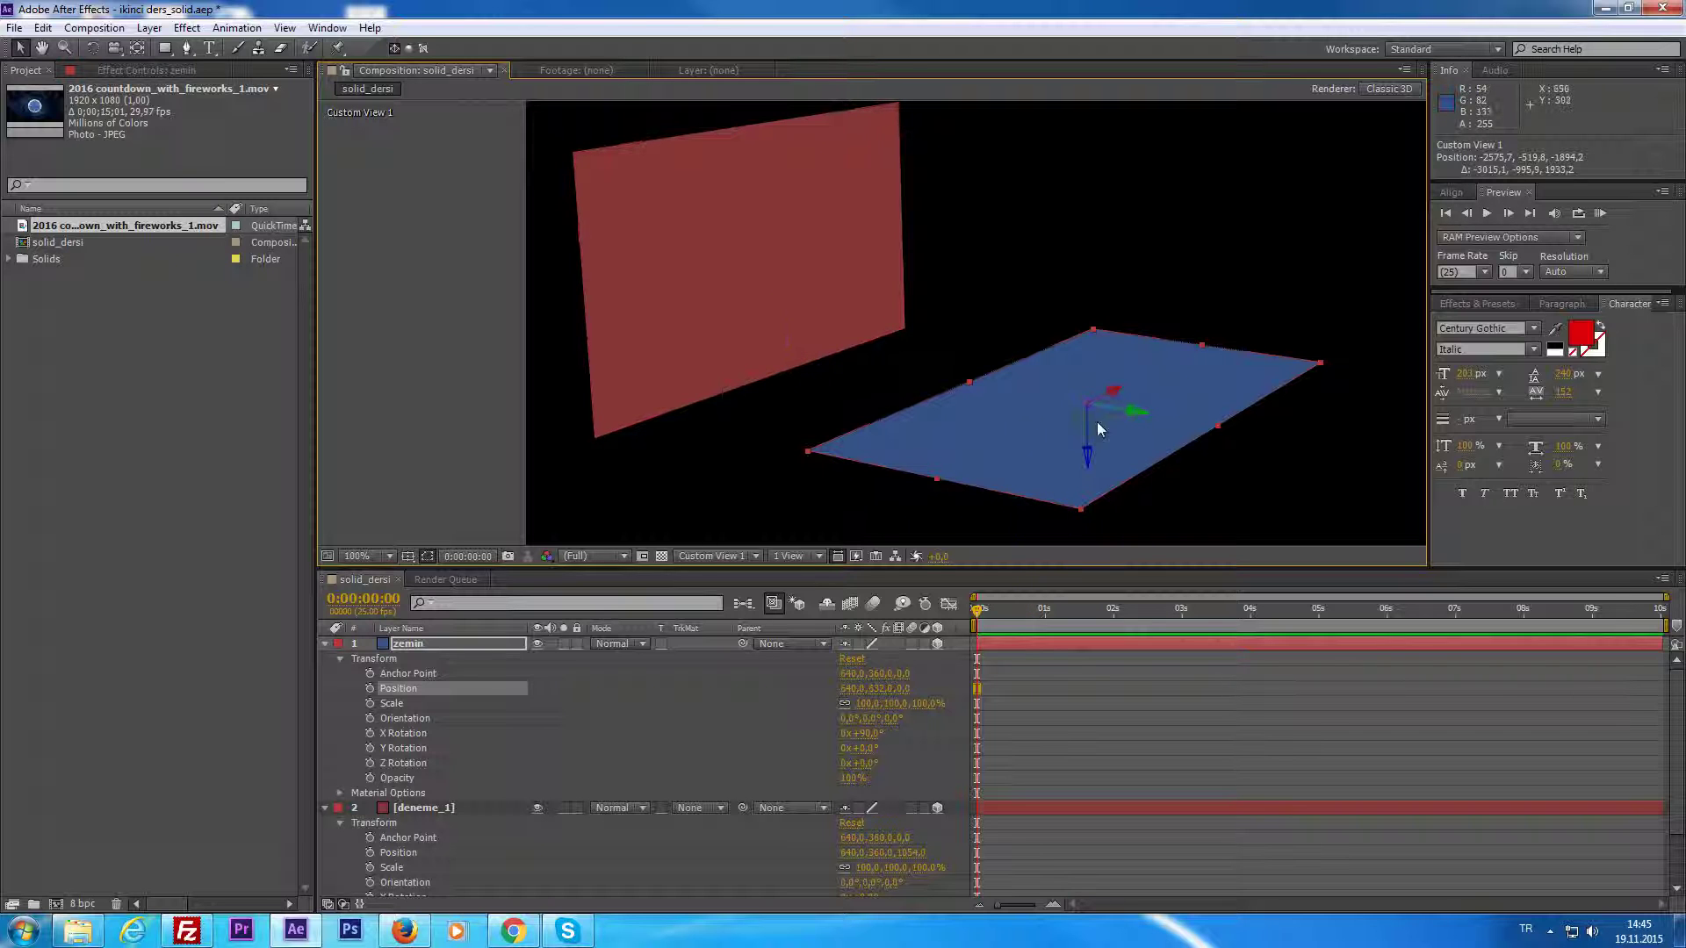
left_click_drag(1141, 425, 1104, 417)
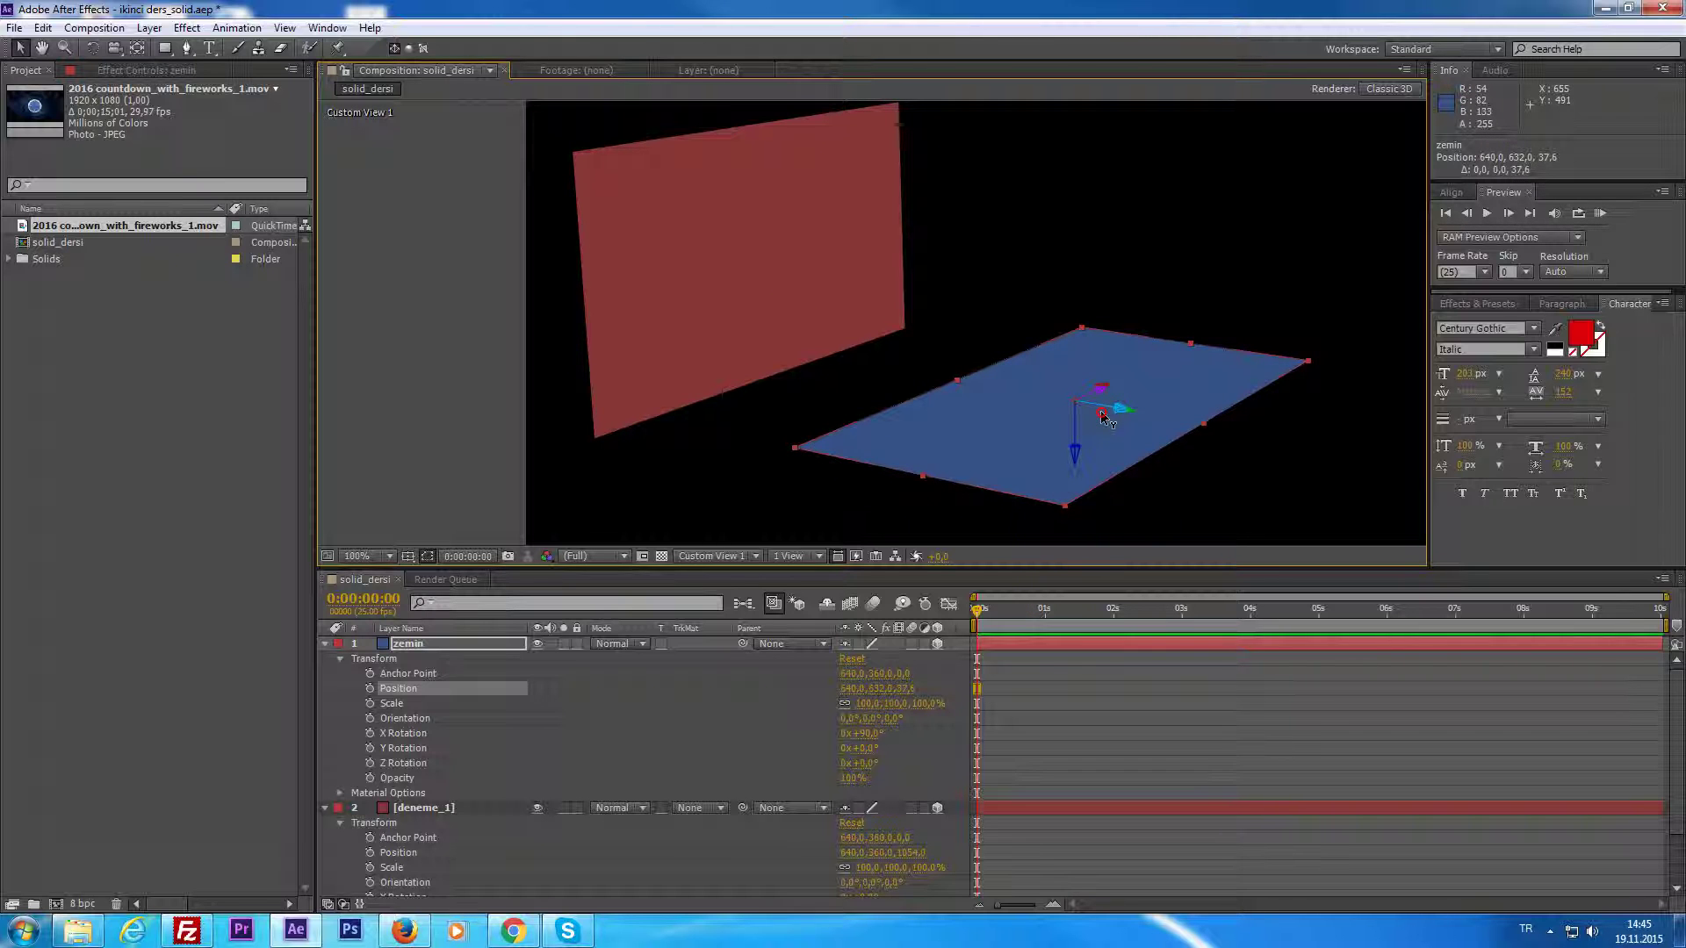
key("ctrl+z")
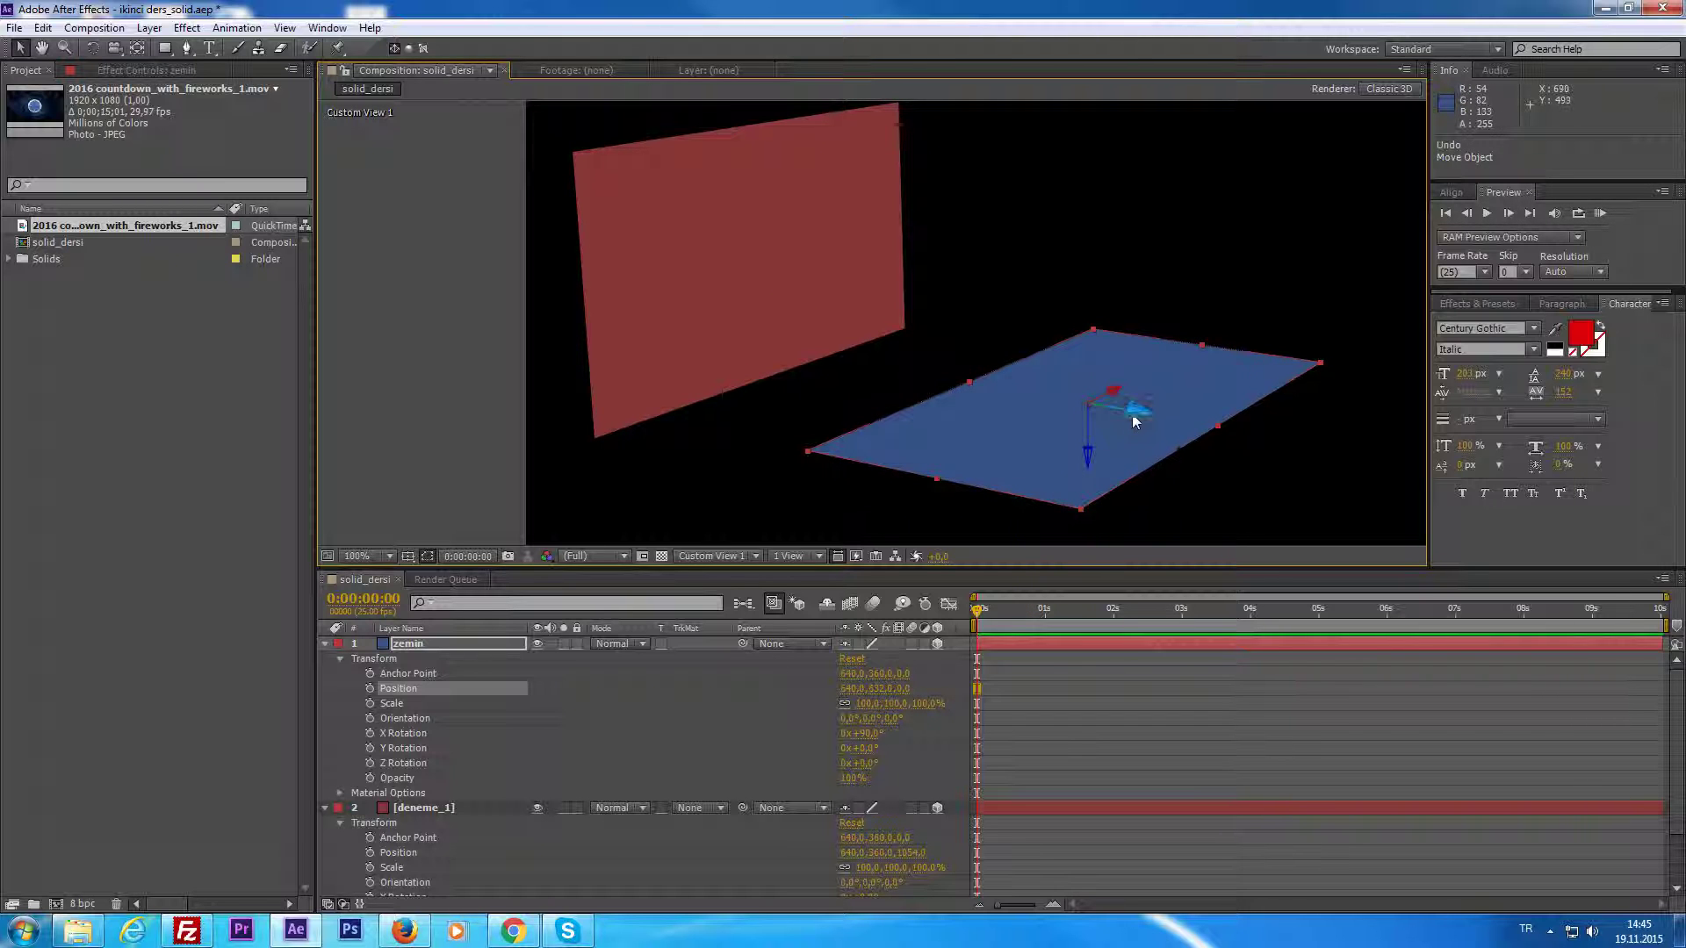
left_click_drag(1131, 413, 706, 386)
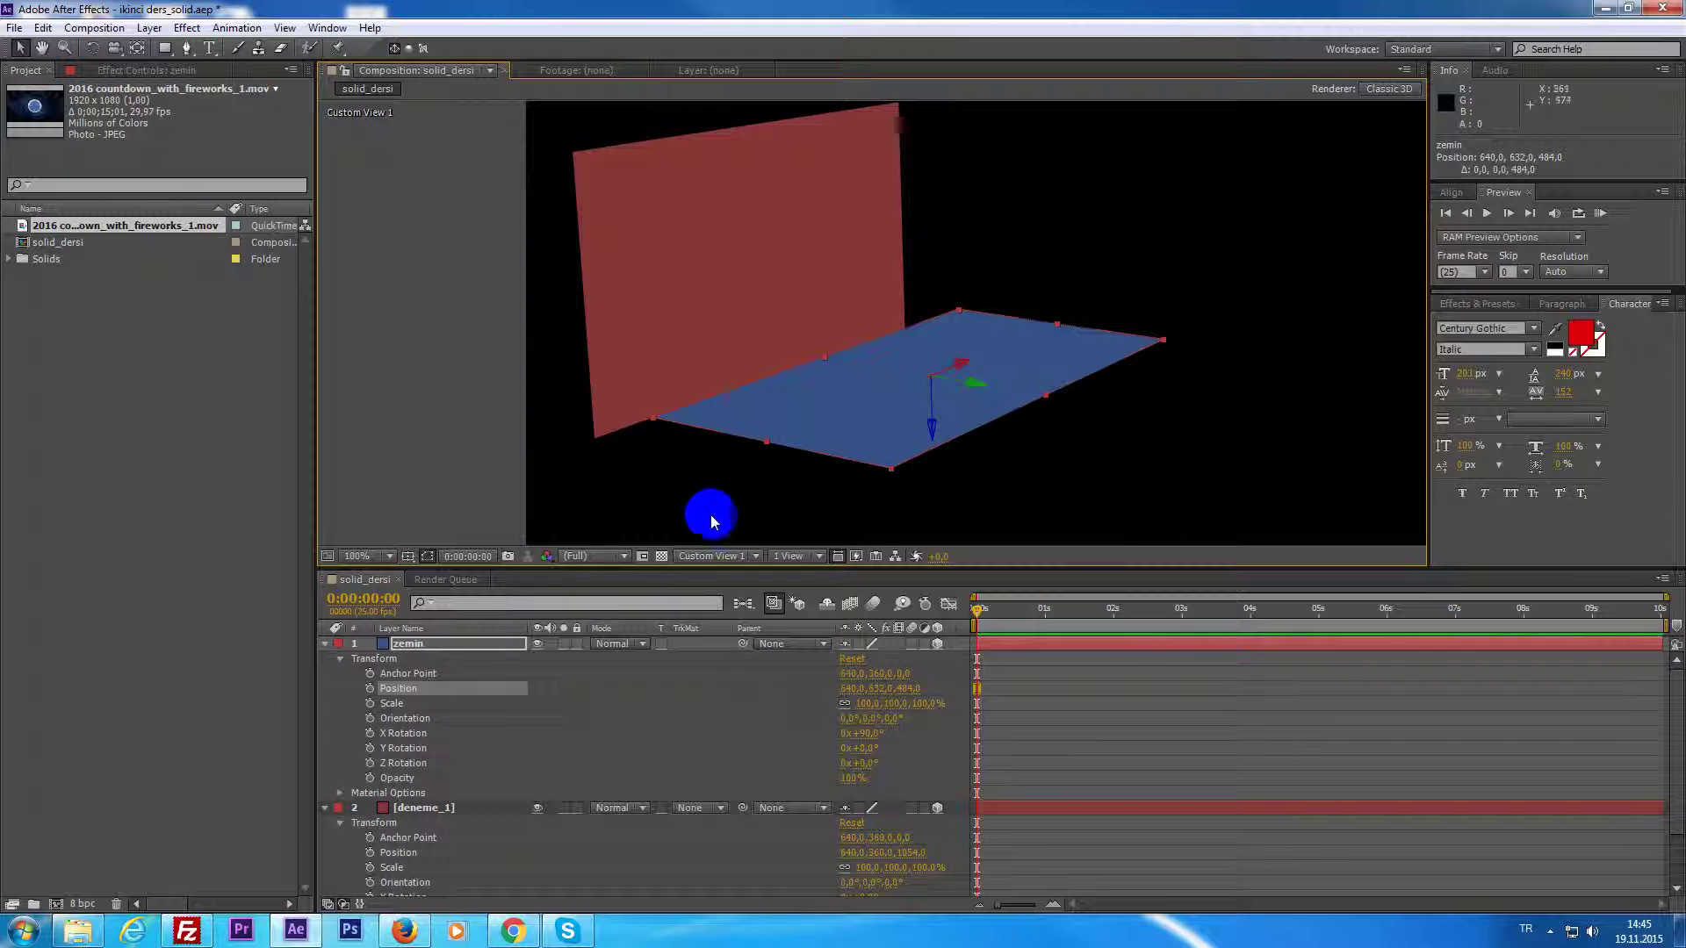
Orbit Custom View 1 and nudge zemin back until Position Z is about 692.7.
left_click(114, 48)
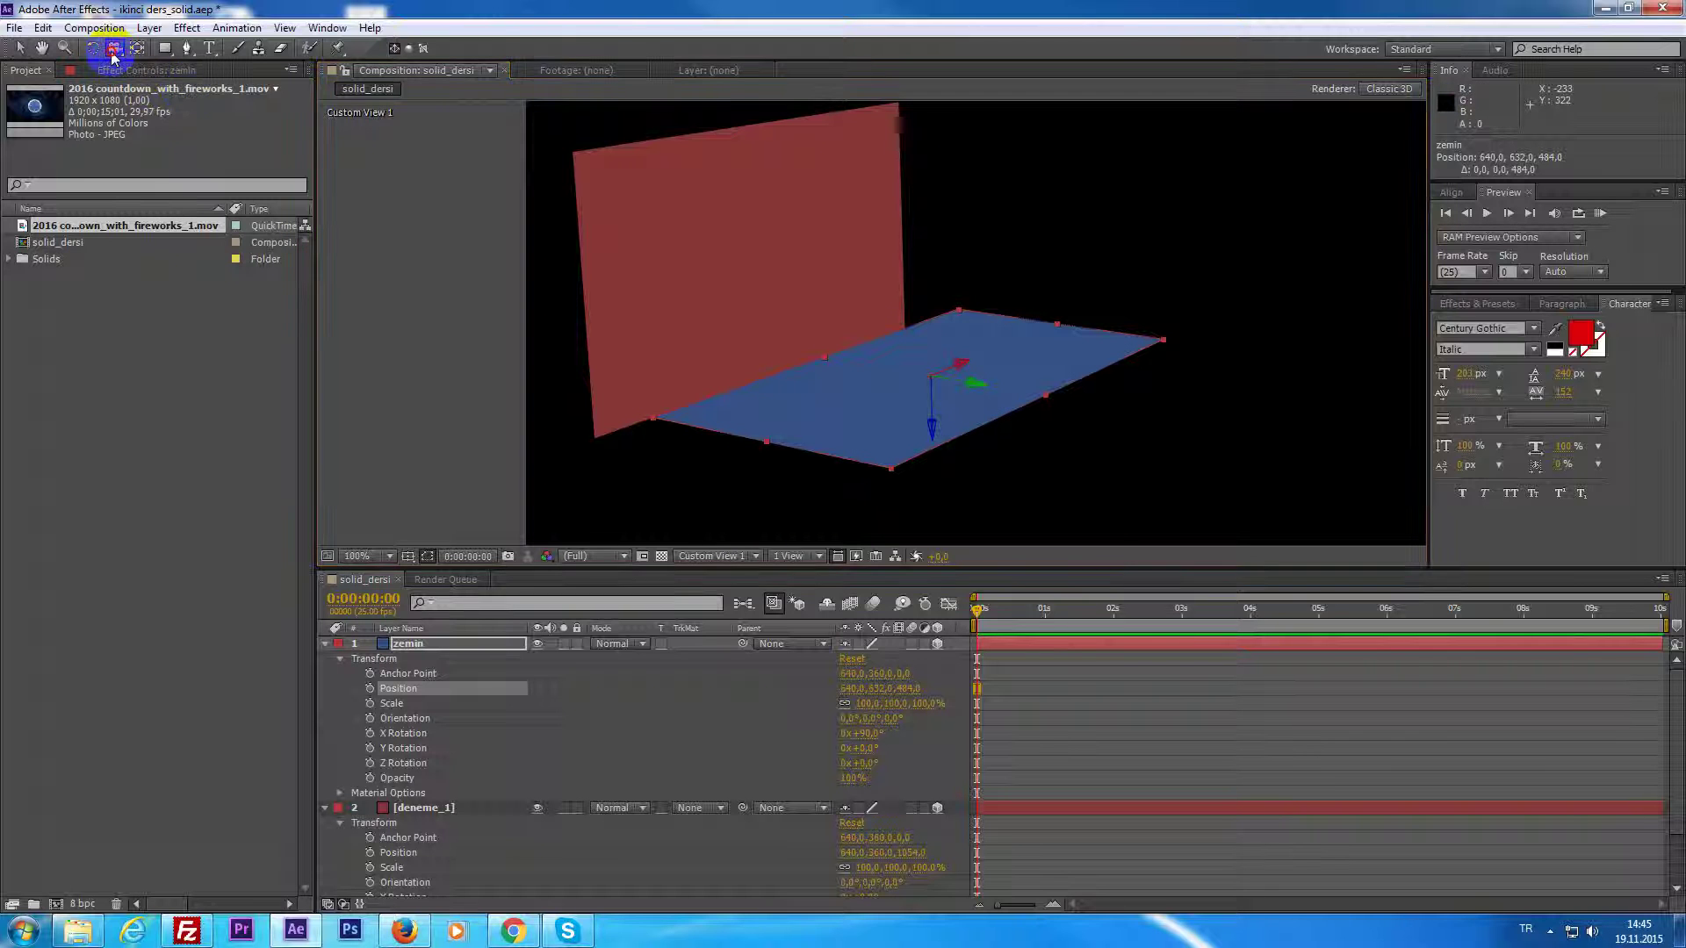
mouse_move(669, 428)
left_mouse_down()
mouse_move(1166, 466)
mouse_move(1154, 407)
mouse_move(945, 413)
left_mouse_up()
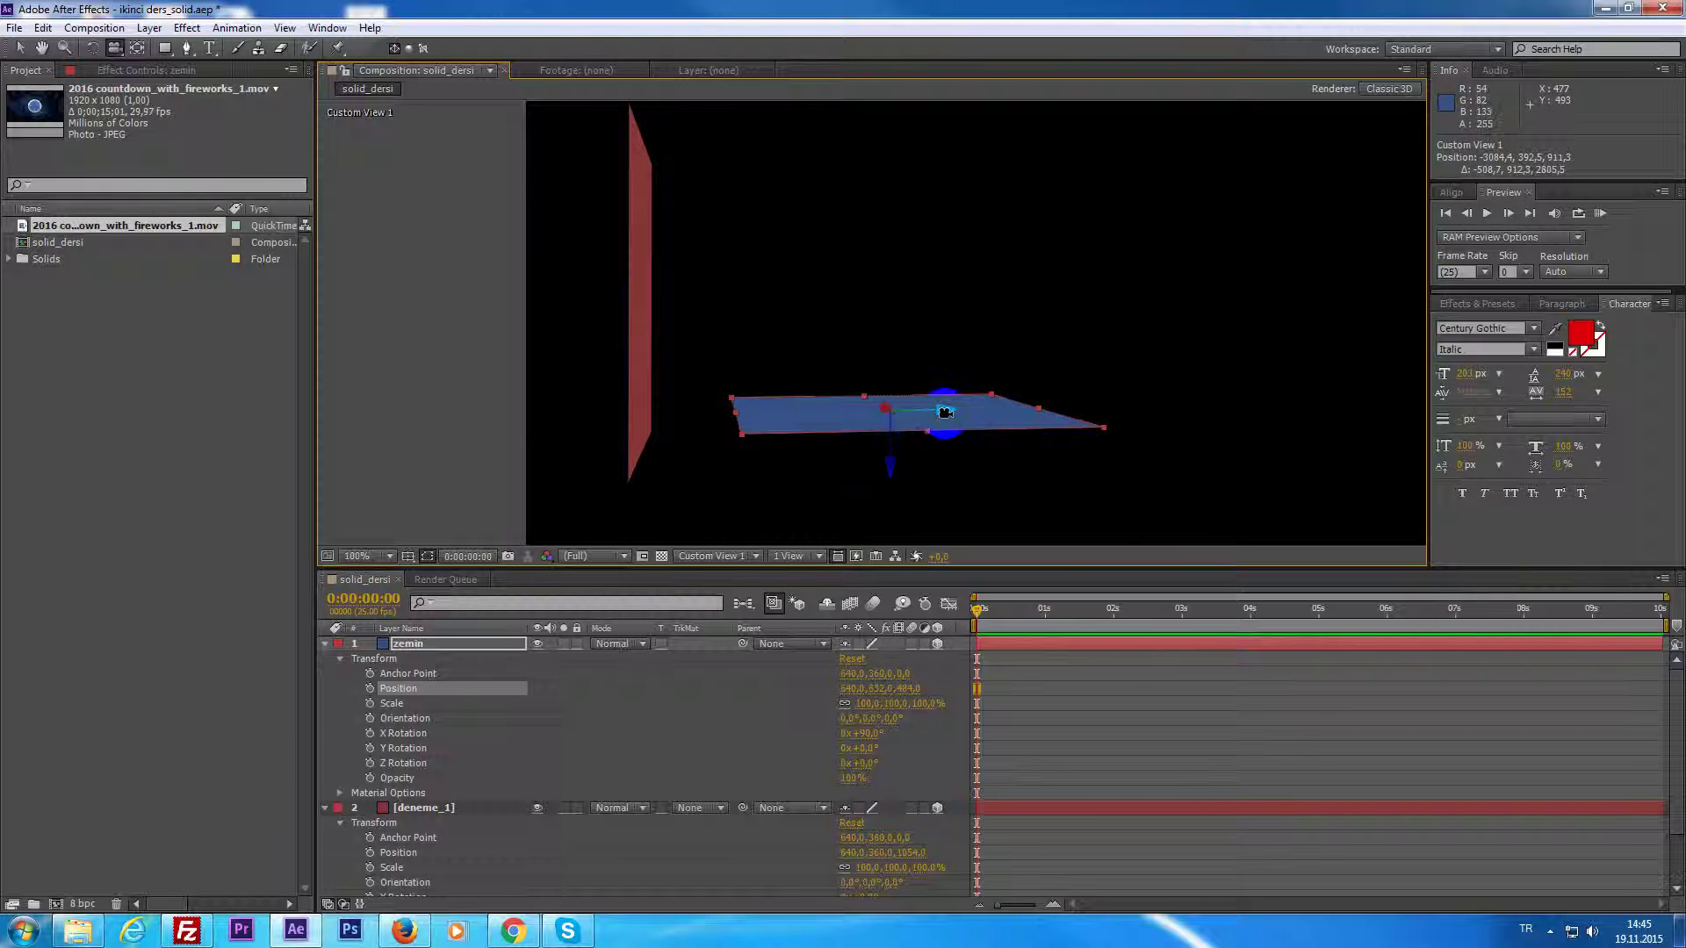
left_click(17, 50)
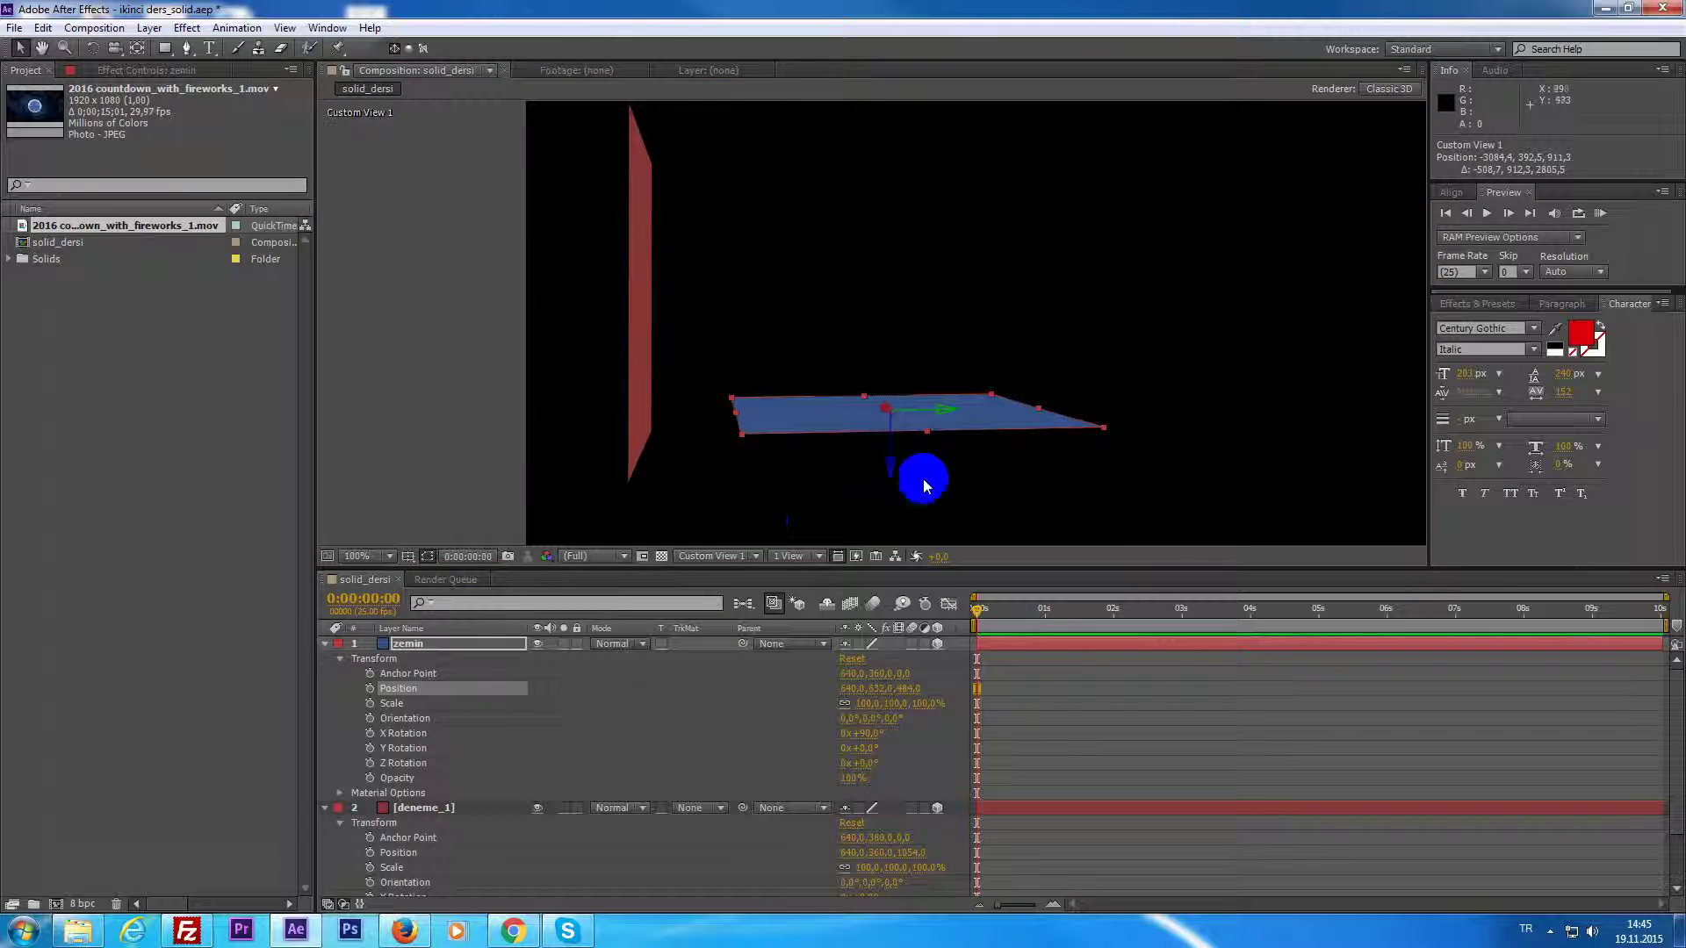
left_click_drag(947, 414, 754, 439)
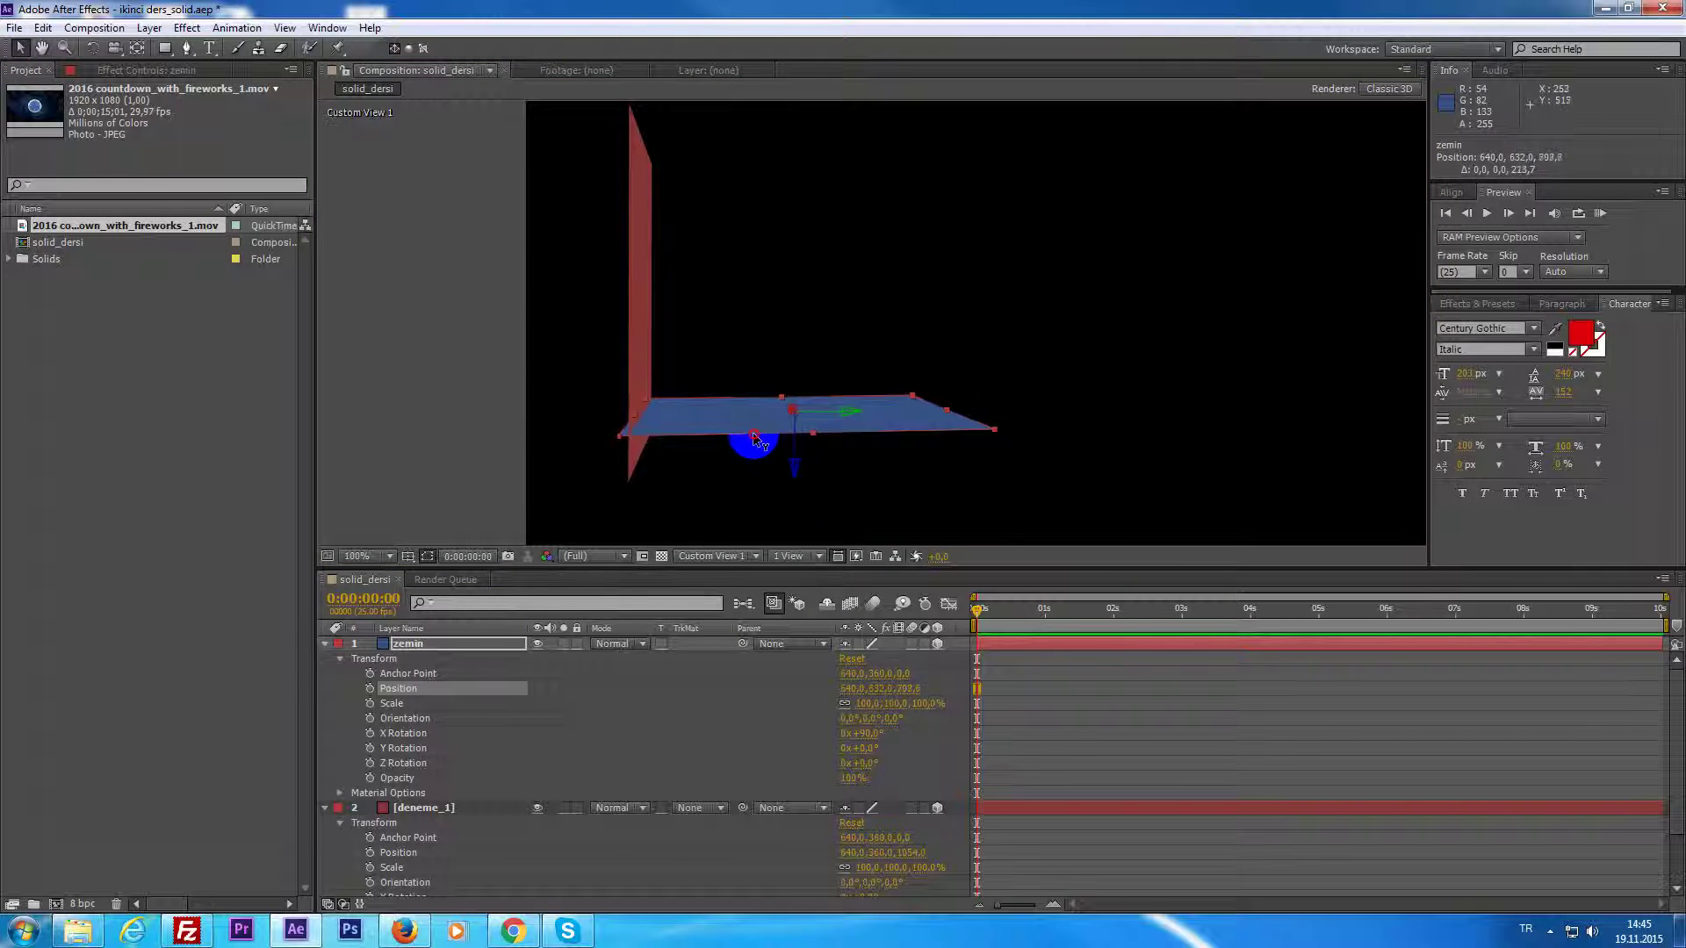
left_click(114, 48)
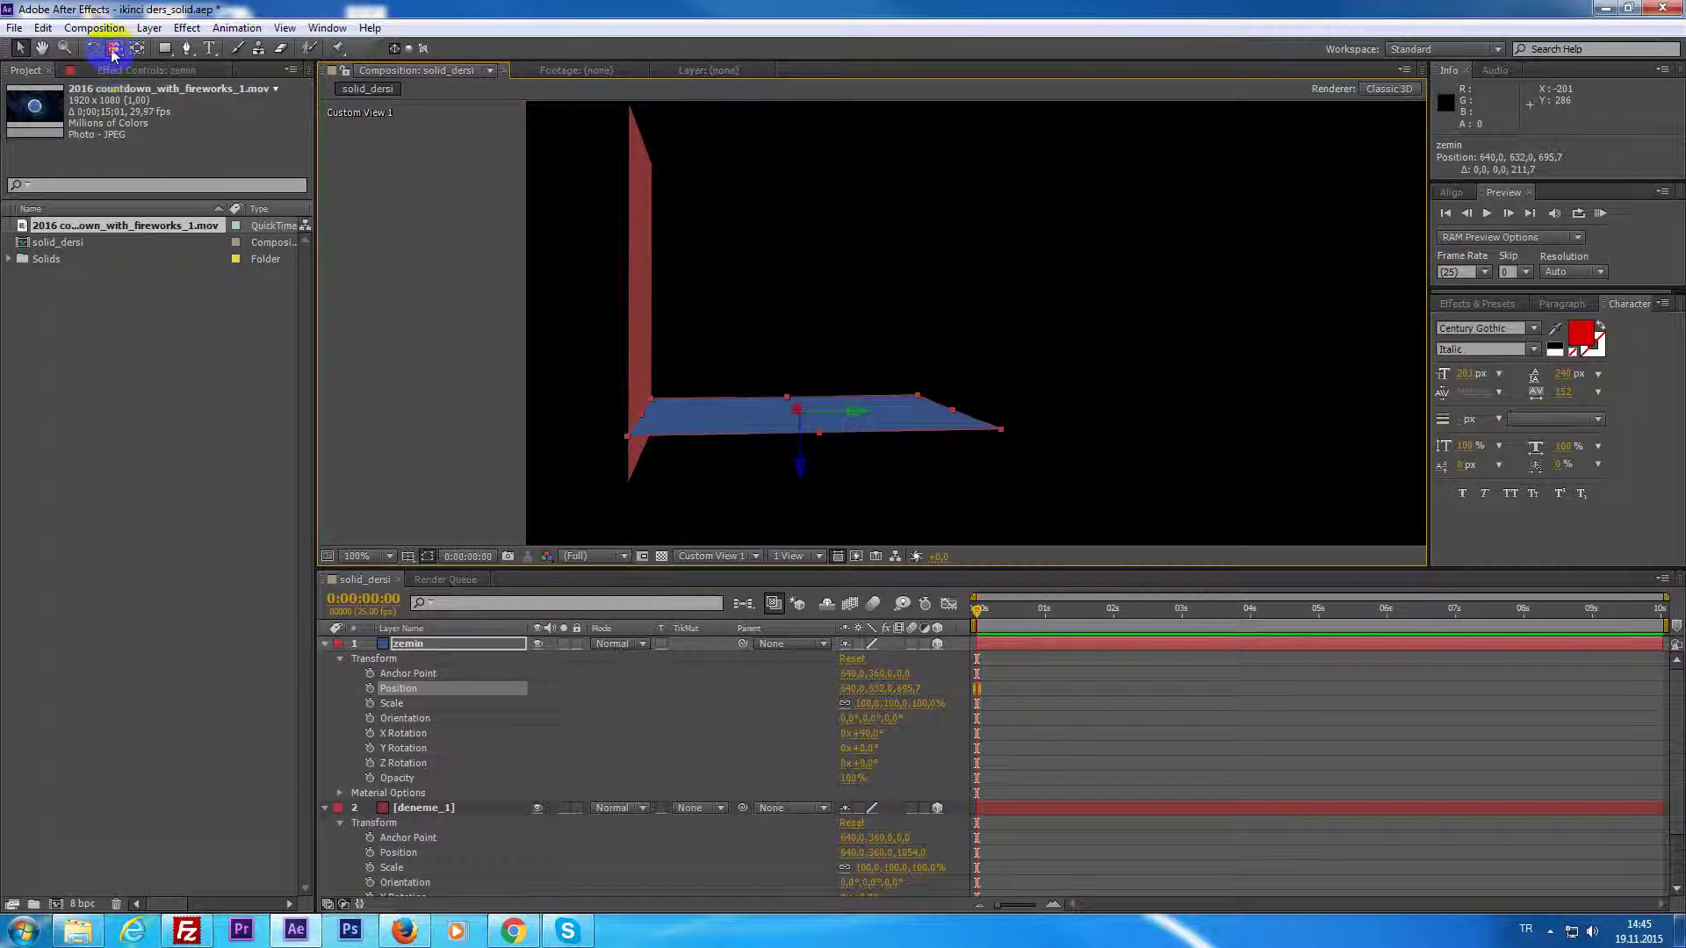
left_click_drag(854, 387, 945, 372)
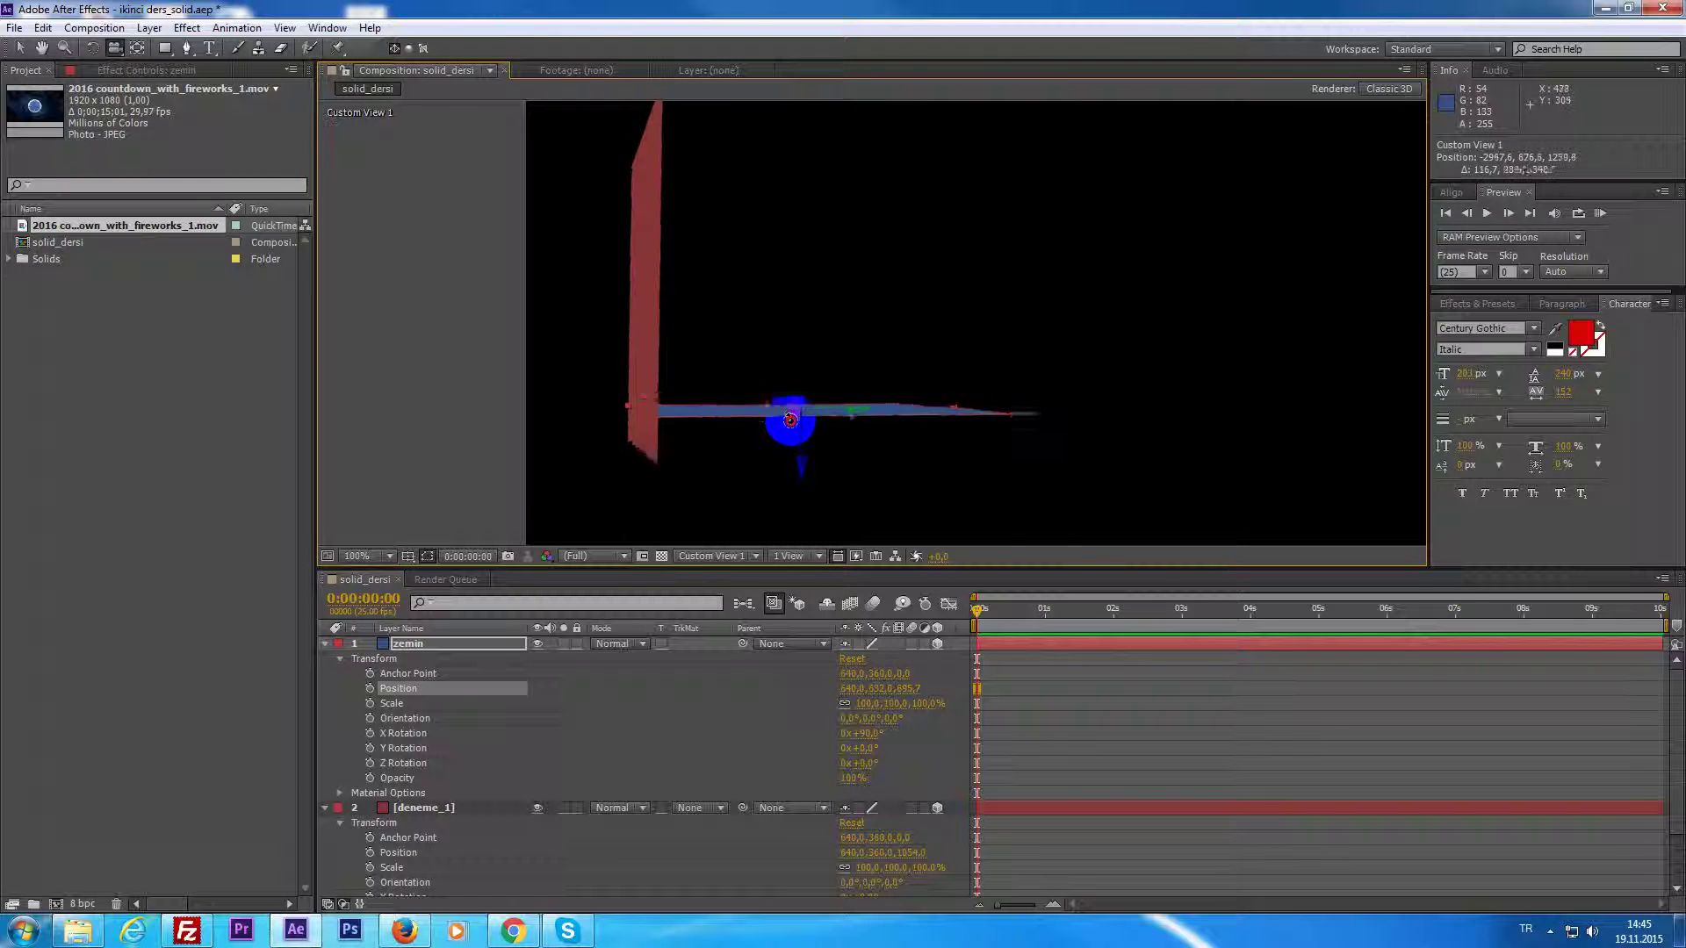
left_click_drag(797, 397, 798, 411)
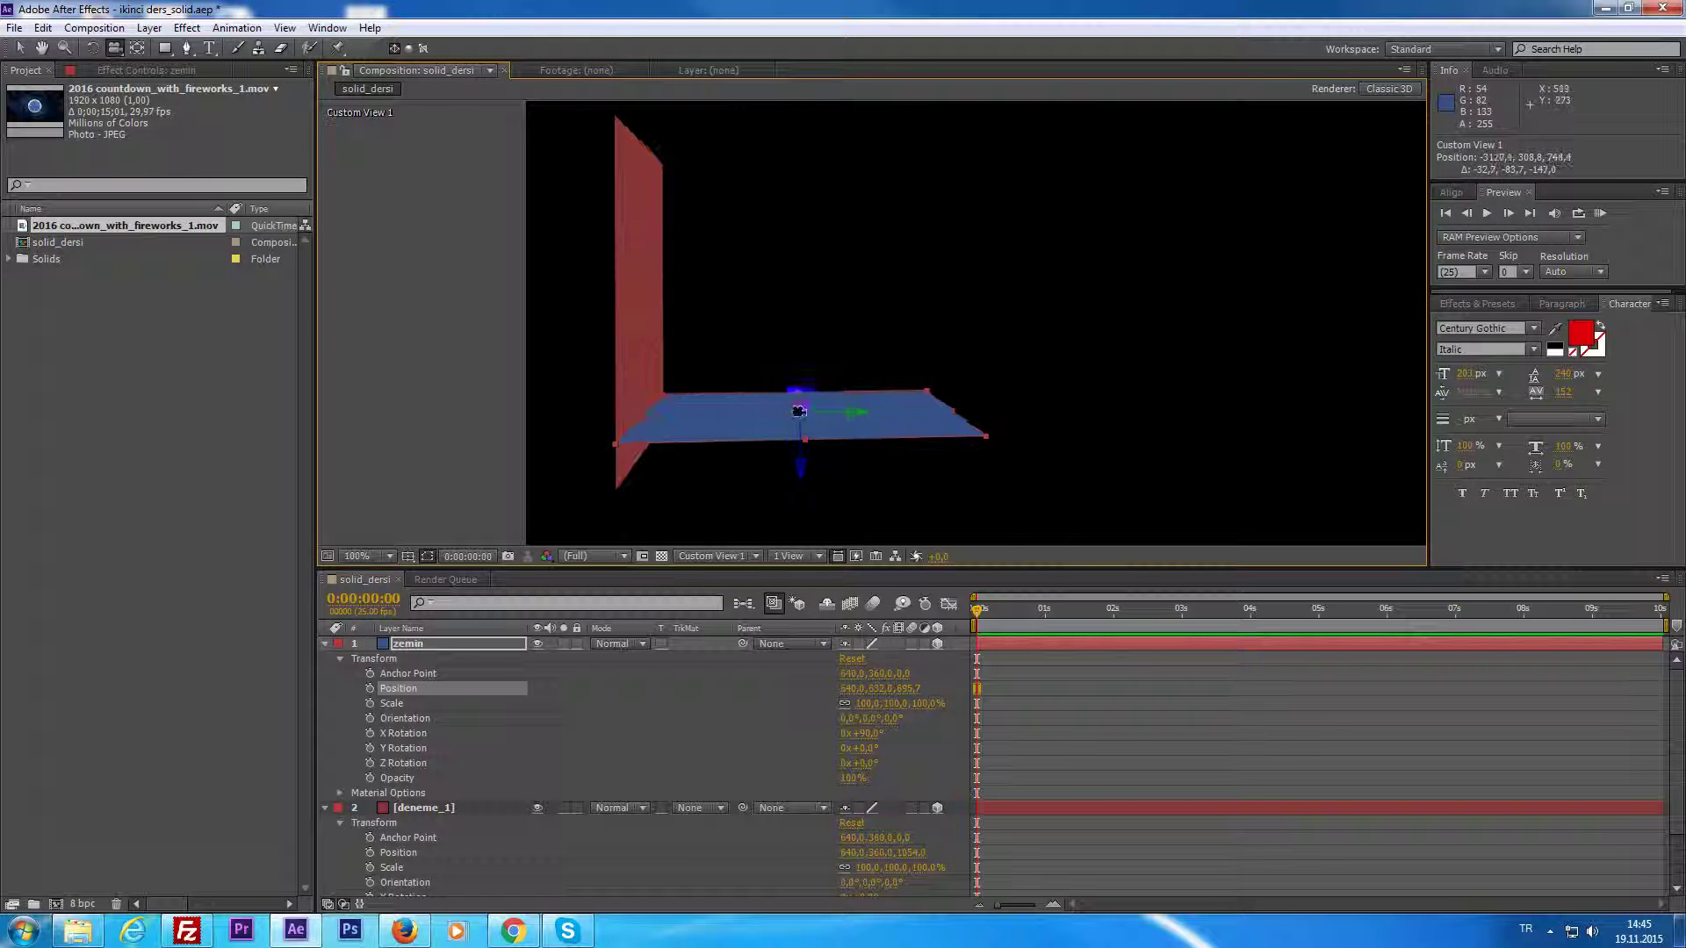
left_click_drag(853, 414, 857, 415)
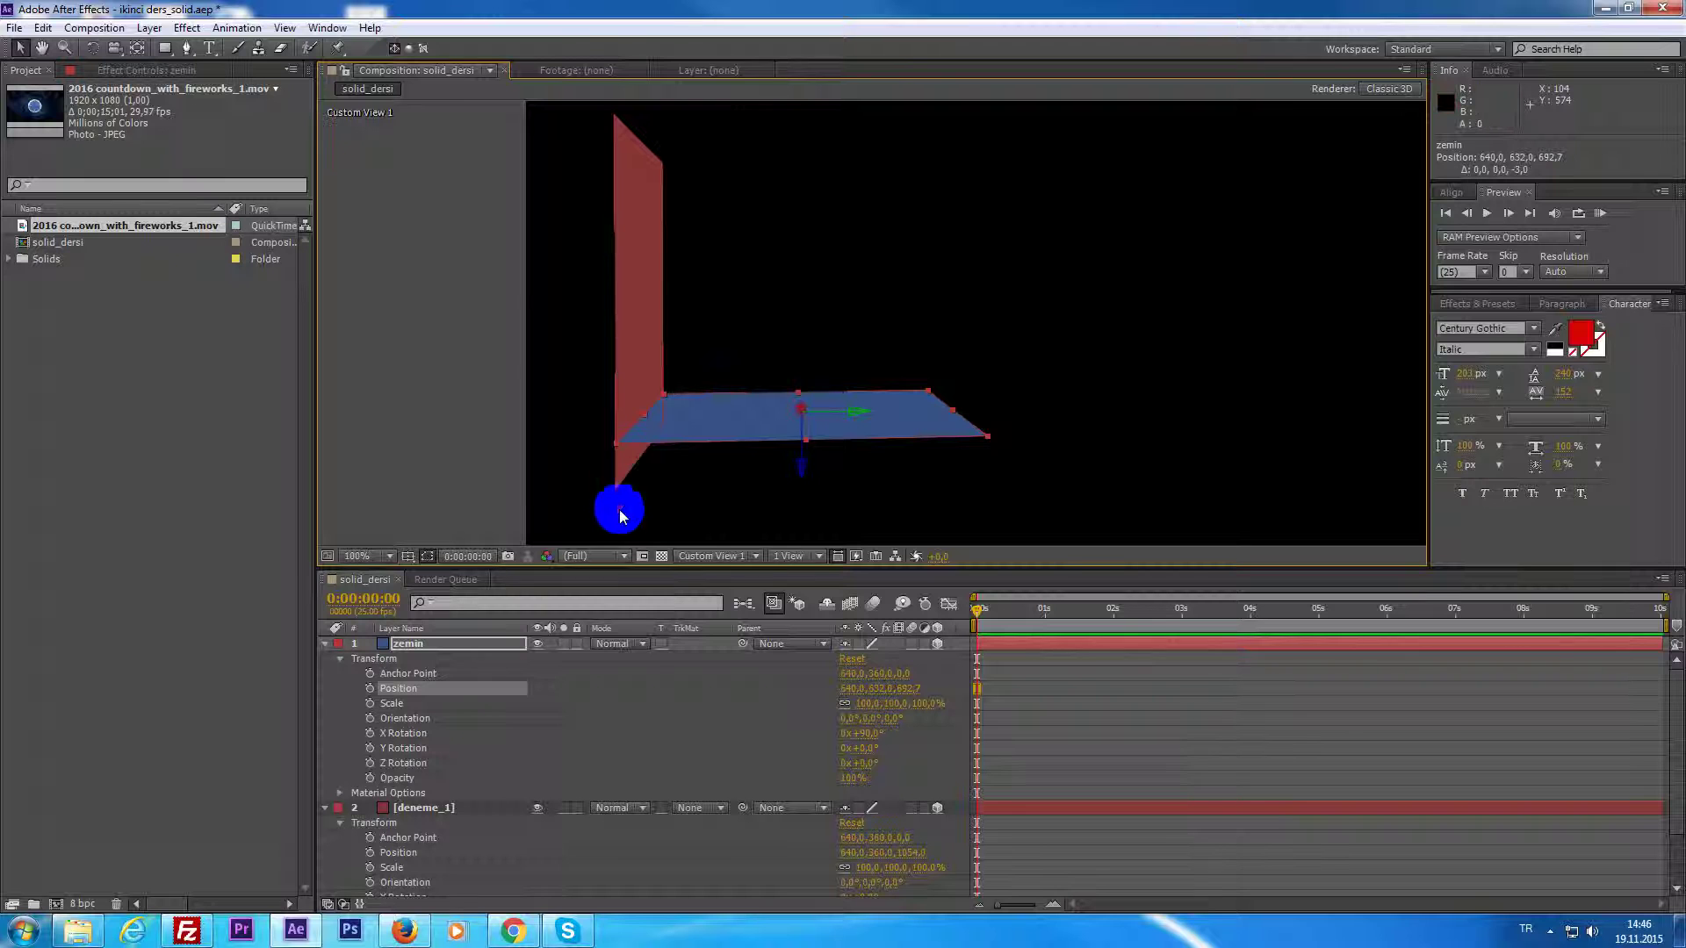
Check the Active Camera view, then return to Custom View 1.
left_click(734, 557)
left_click(737, 572)
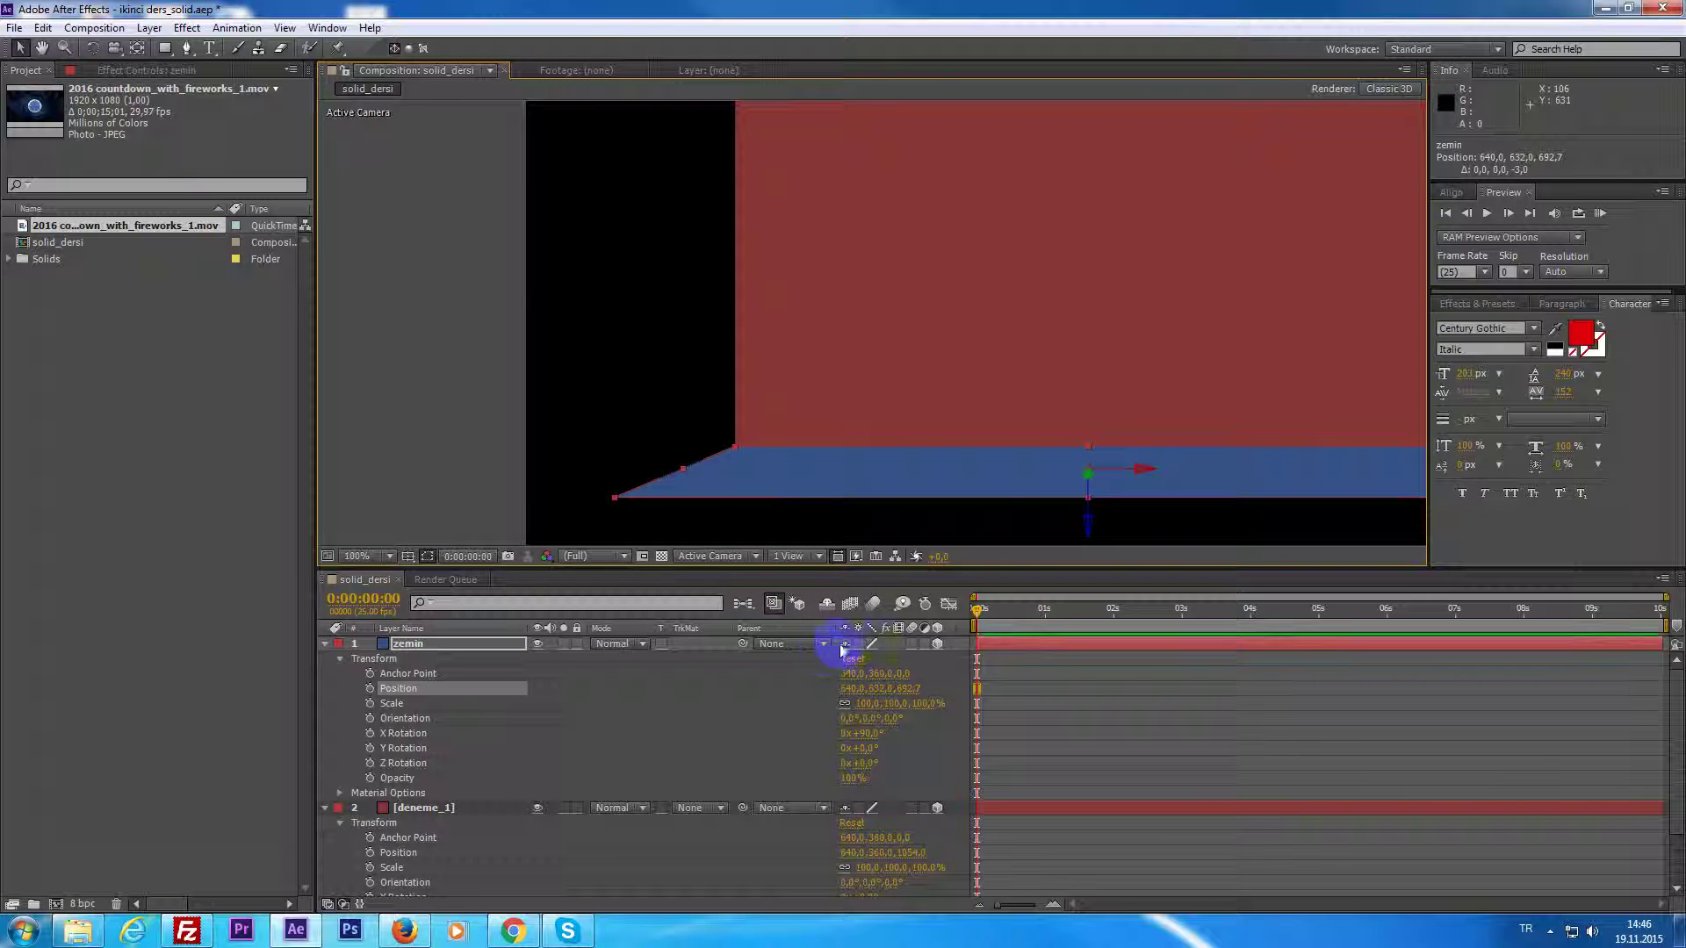
scroll(1119, 383, "down", 2)
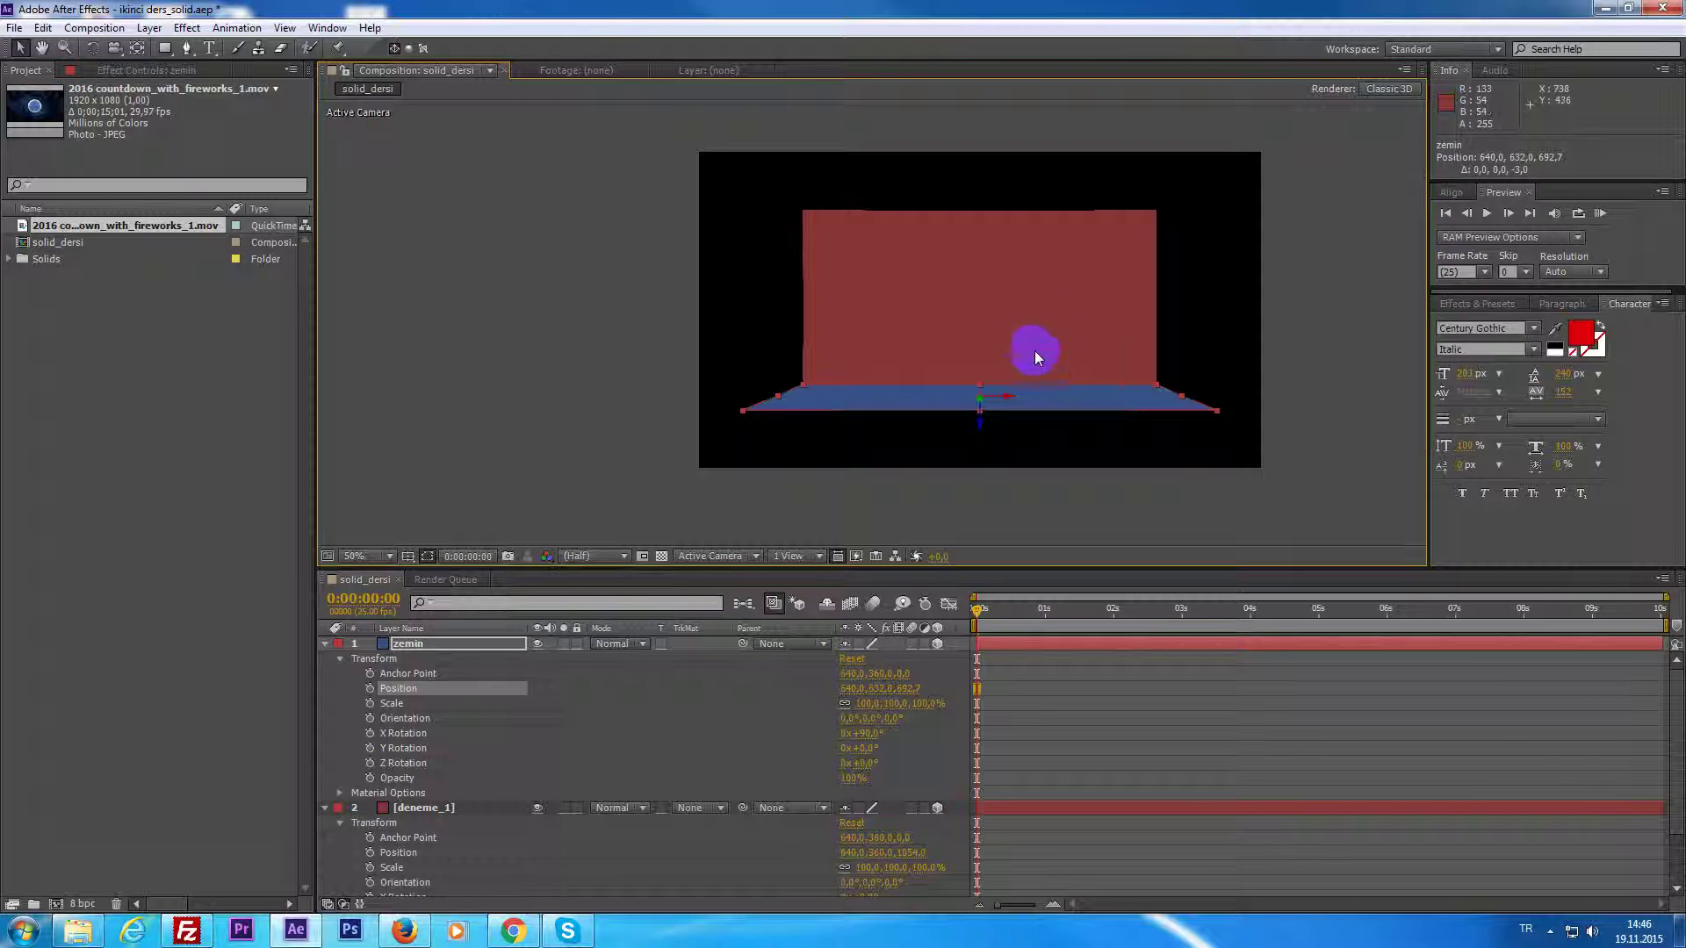
left_click(760, 629)
left_click(716, 560)
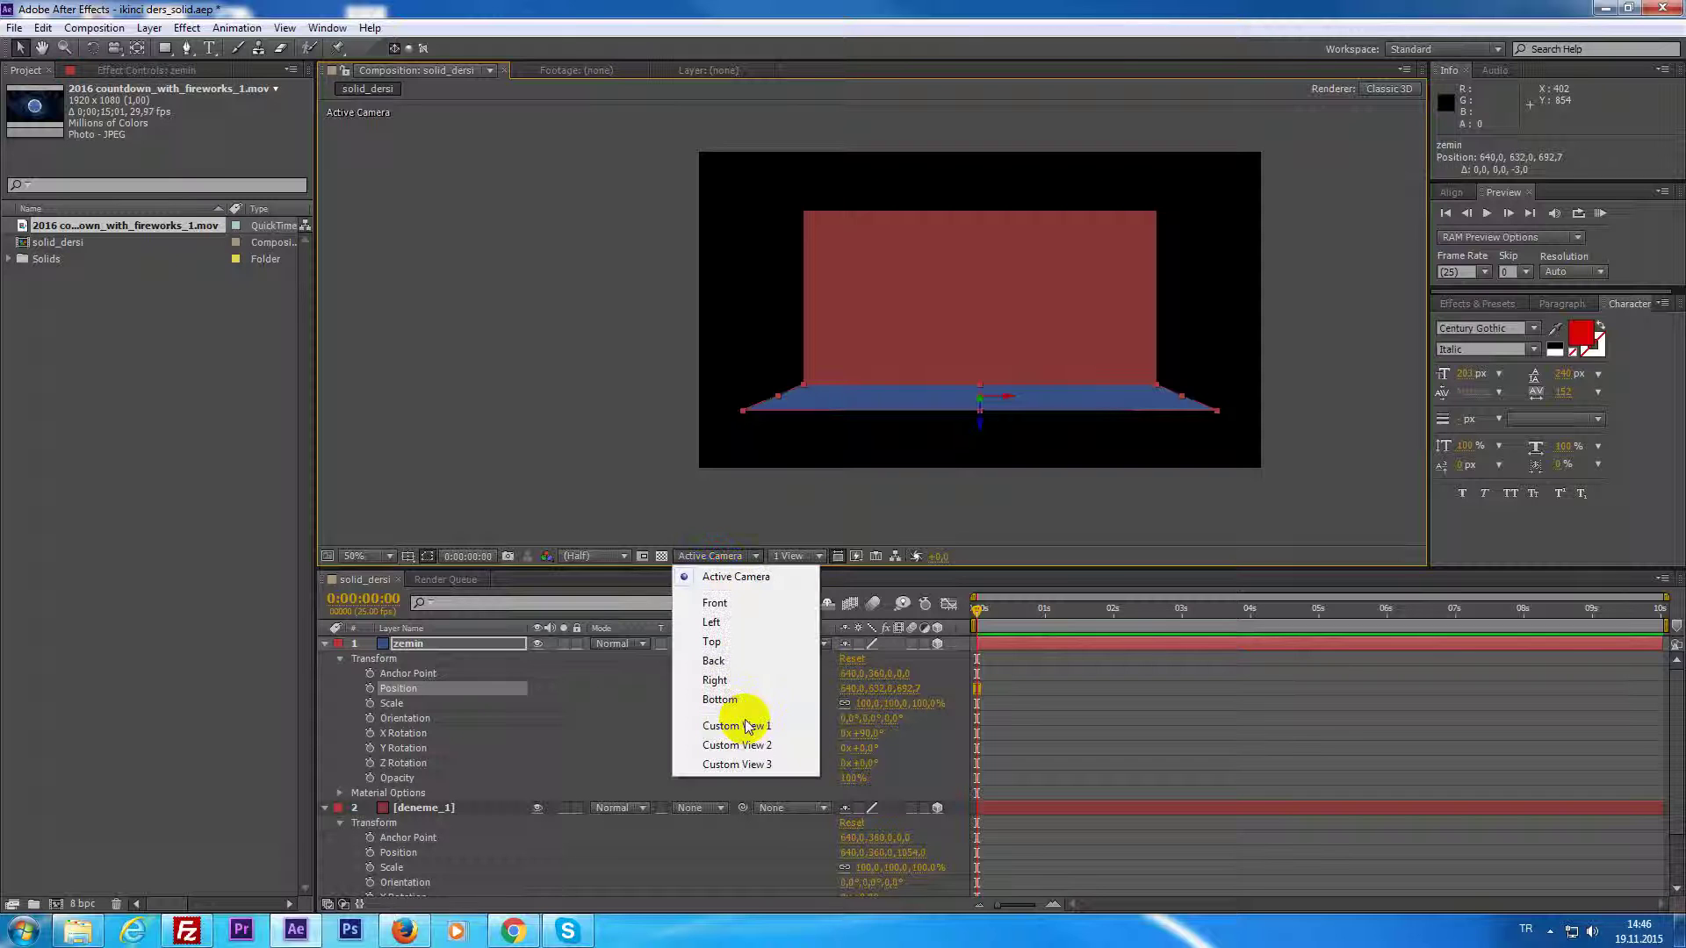
left_click(742, 718)
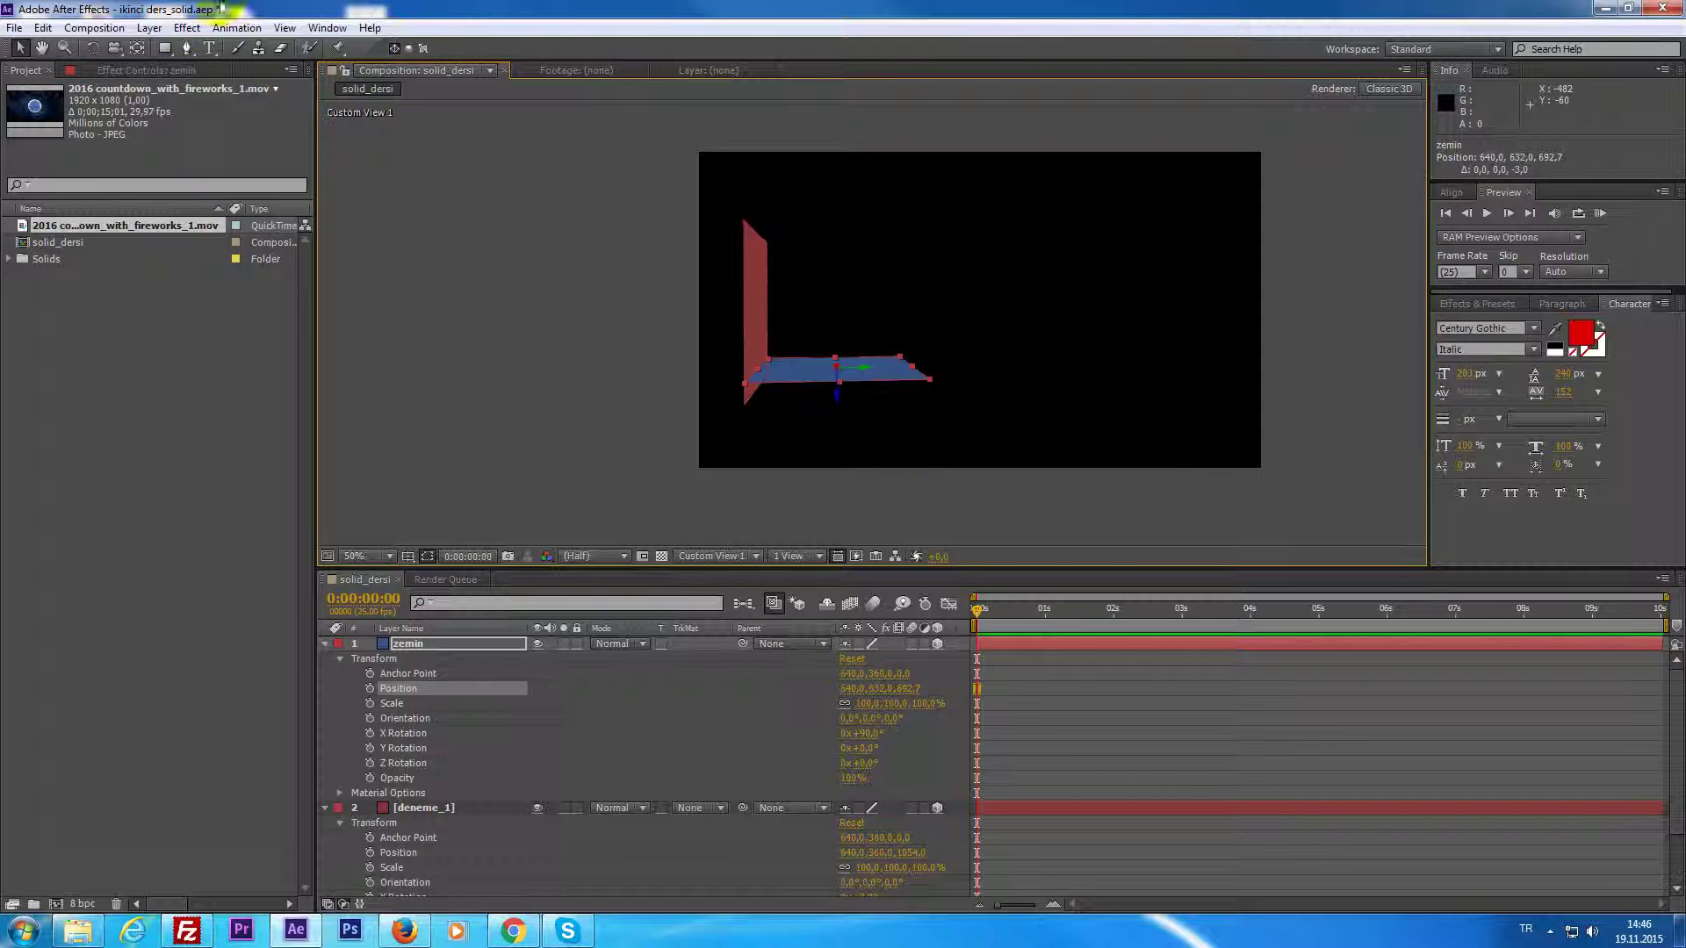
Orbit Custom View 1 until the red wall is edge-on behind the floor.
left_click(114, 47)
mouse_move(751, 358)
left_mouse_down()
mouse_move(1027, 406)
mouse_move(873, 384)
mouse_move(858, 395)
mouse_move(947, 416)
mouse_move(858, 403)
left_mouse_up()
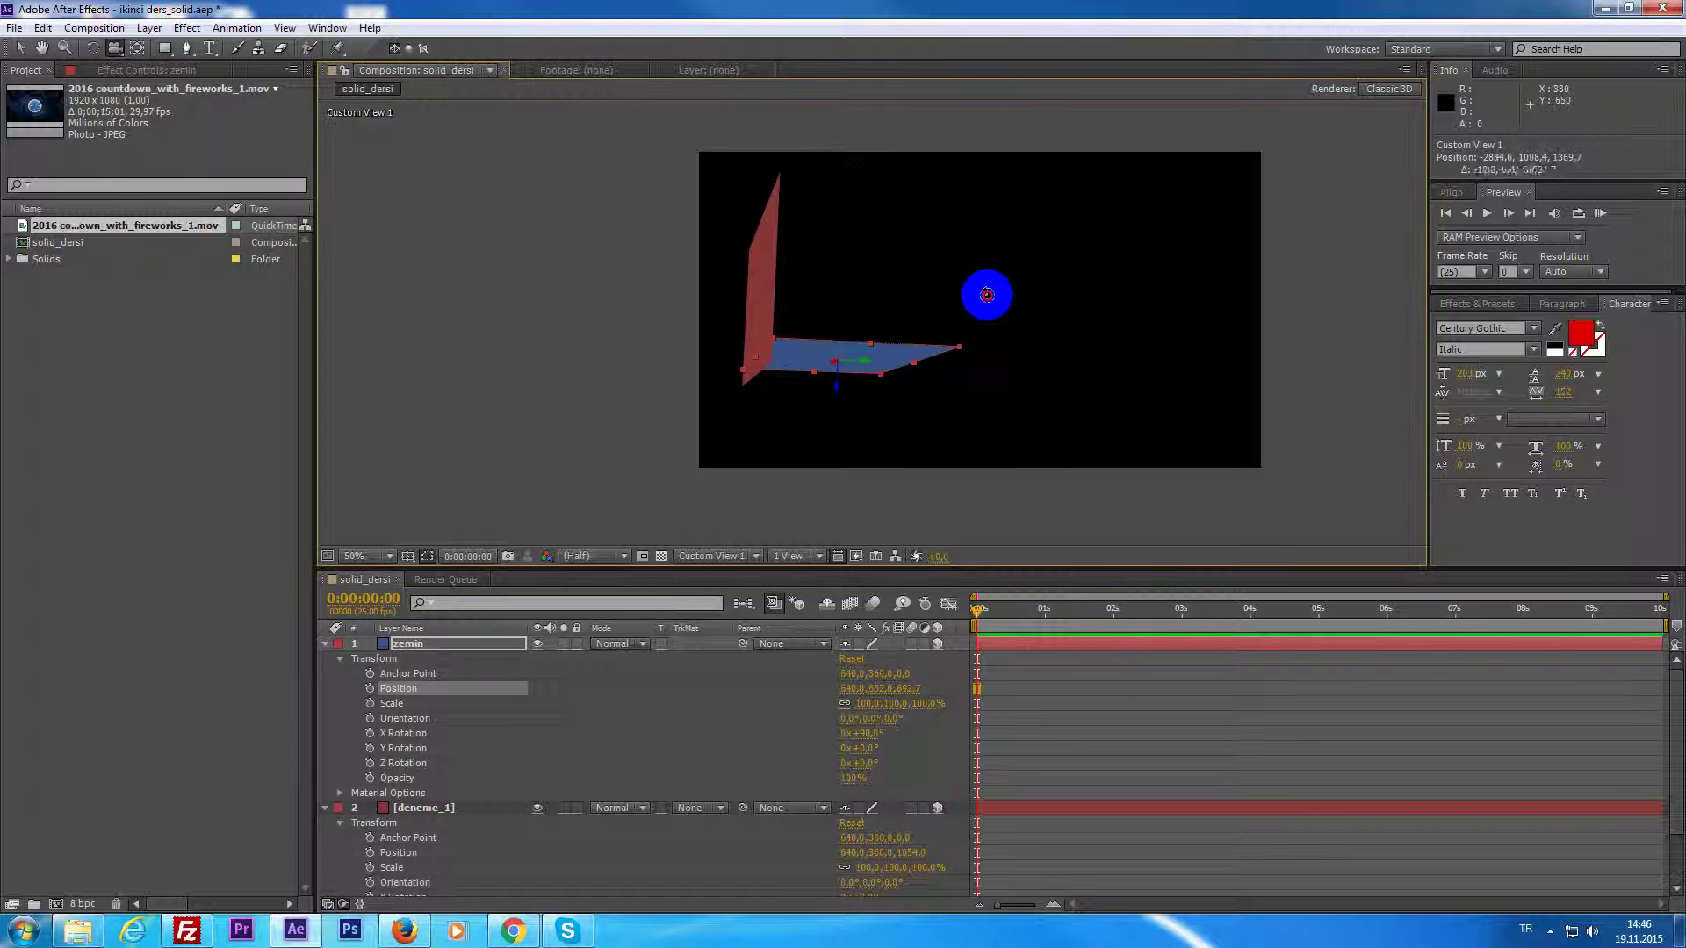
mouse_move(986, 294)
left_mouse_down()
mouse_move(940, 320)
mouse_move(835, 327)
mouse_move(862, 366)
mouse_move(891, 365)
mouse_move(920, 273)
mouse_move(872, 256)
mouse_move(937, 290)
mouse_move(888, 313)
mouse_move(903, 94)
mouse_move(876, 331)
mouse_move(891, 358)
mouse_move(894, 303)
mouse_move(1018, 364)
mouse_move(1185, 358)
mouse_move(798, 340)
mouse_move(839, 214)
mouse_move(1220, 331)
mouse_move(971, 444)
mouse_move(821, 395)
mouse_move(985, 339)
left_mouse_up()
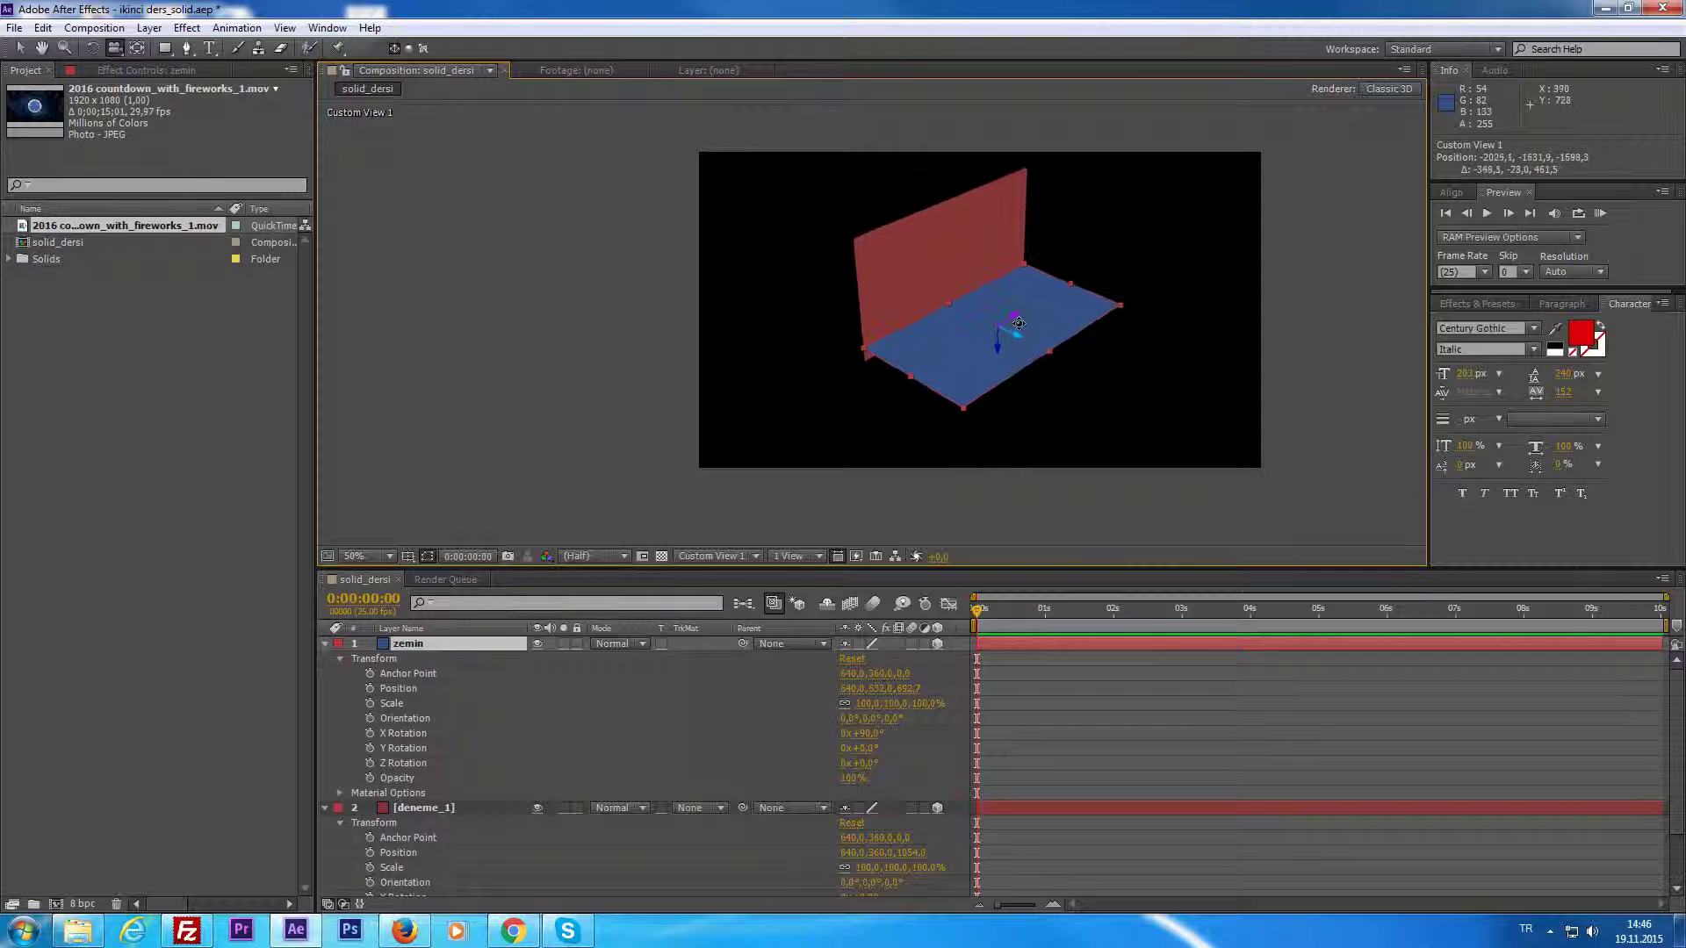
scroll(983, 338, "up", 2)
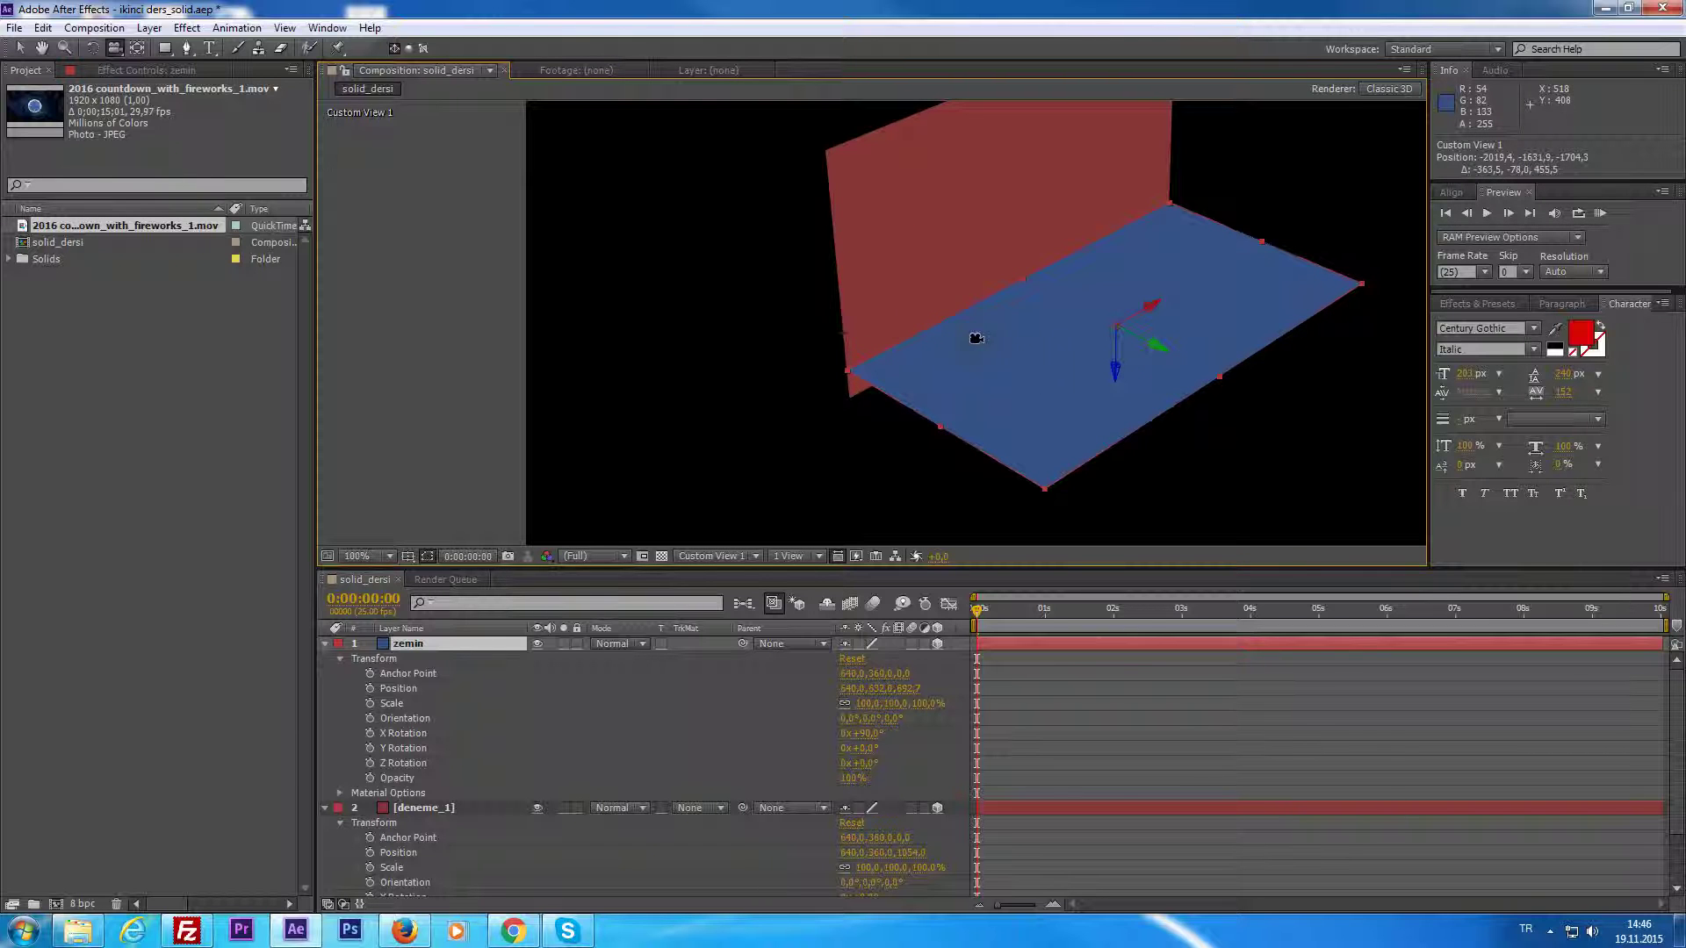
left_click_drag(971, 399, 1131, 245)
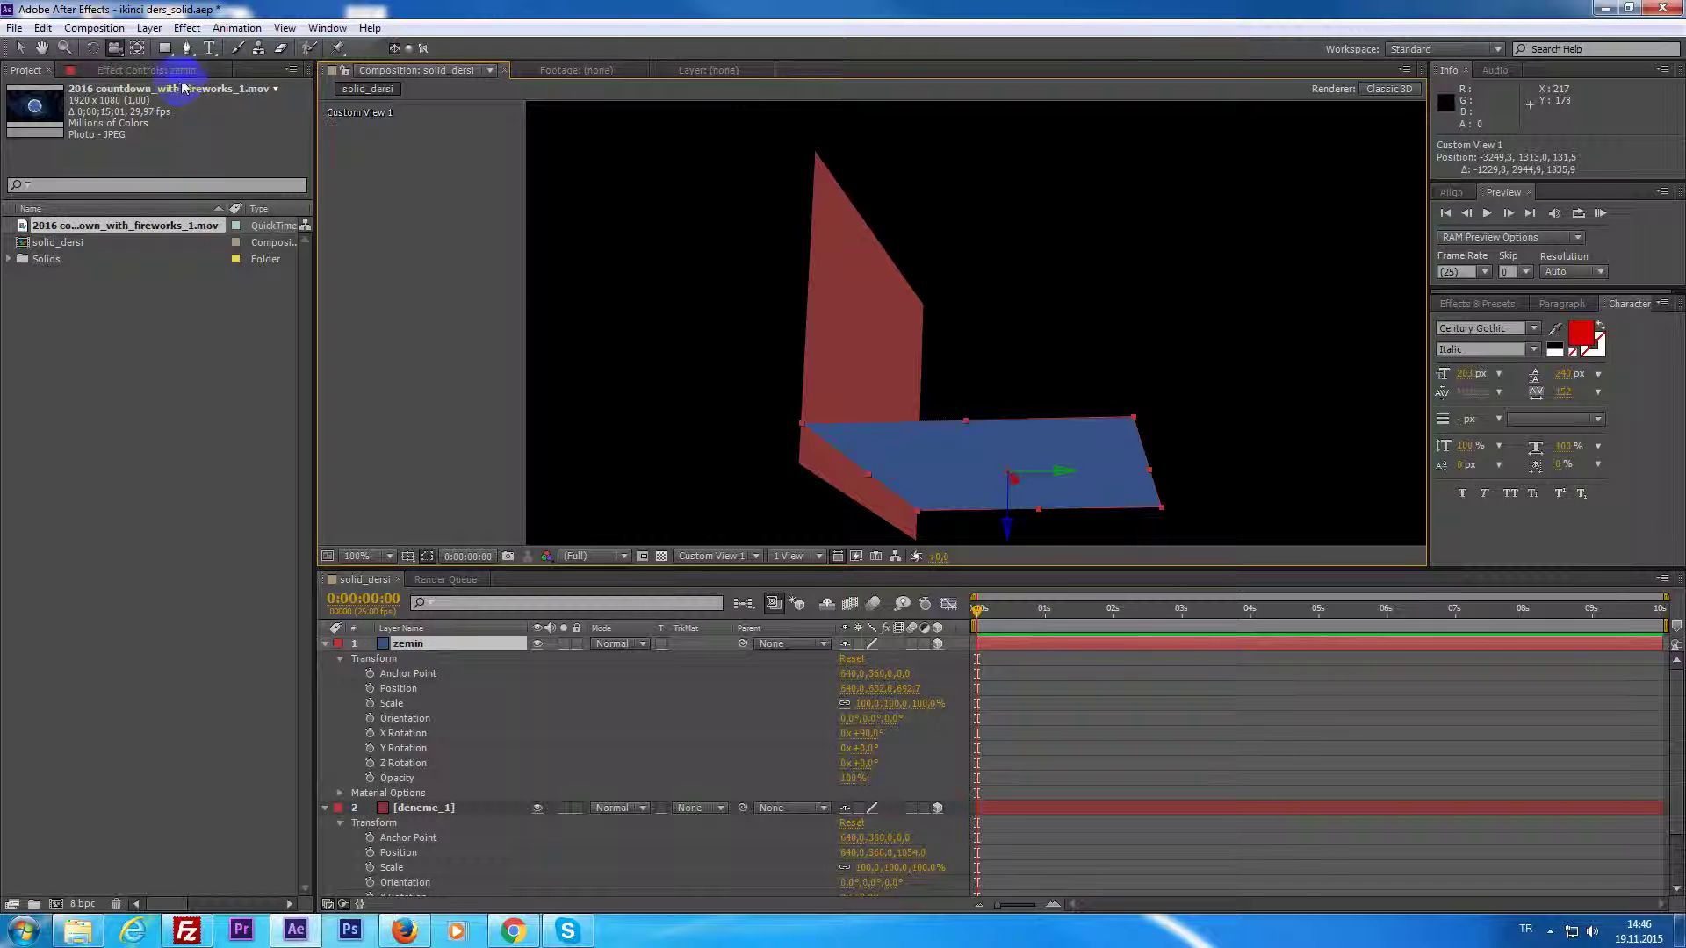
Raise zemin to Position Y 718.2 and re-inspect both planes by orbiting.
left_click(19, 47)
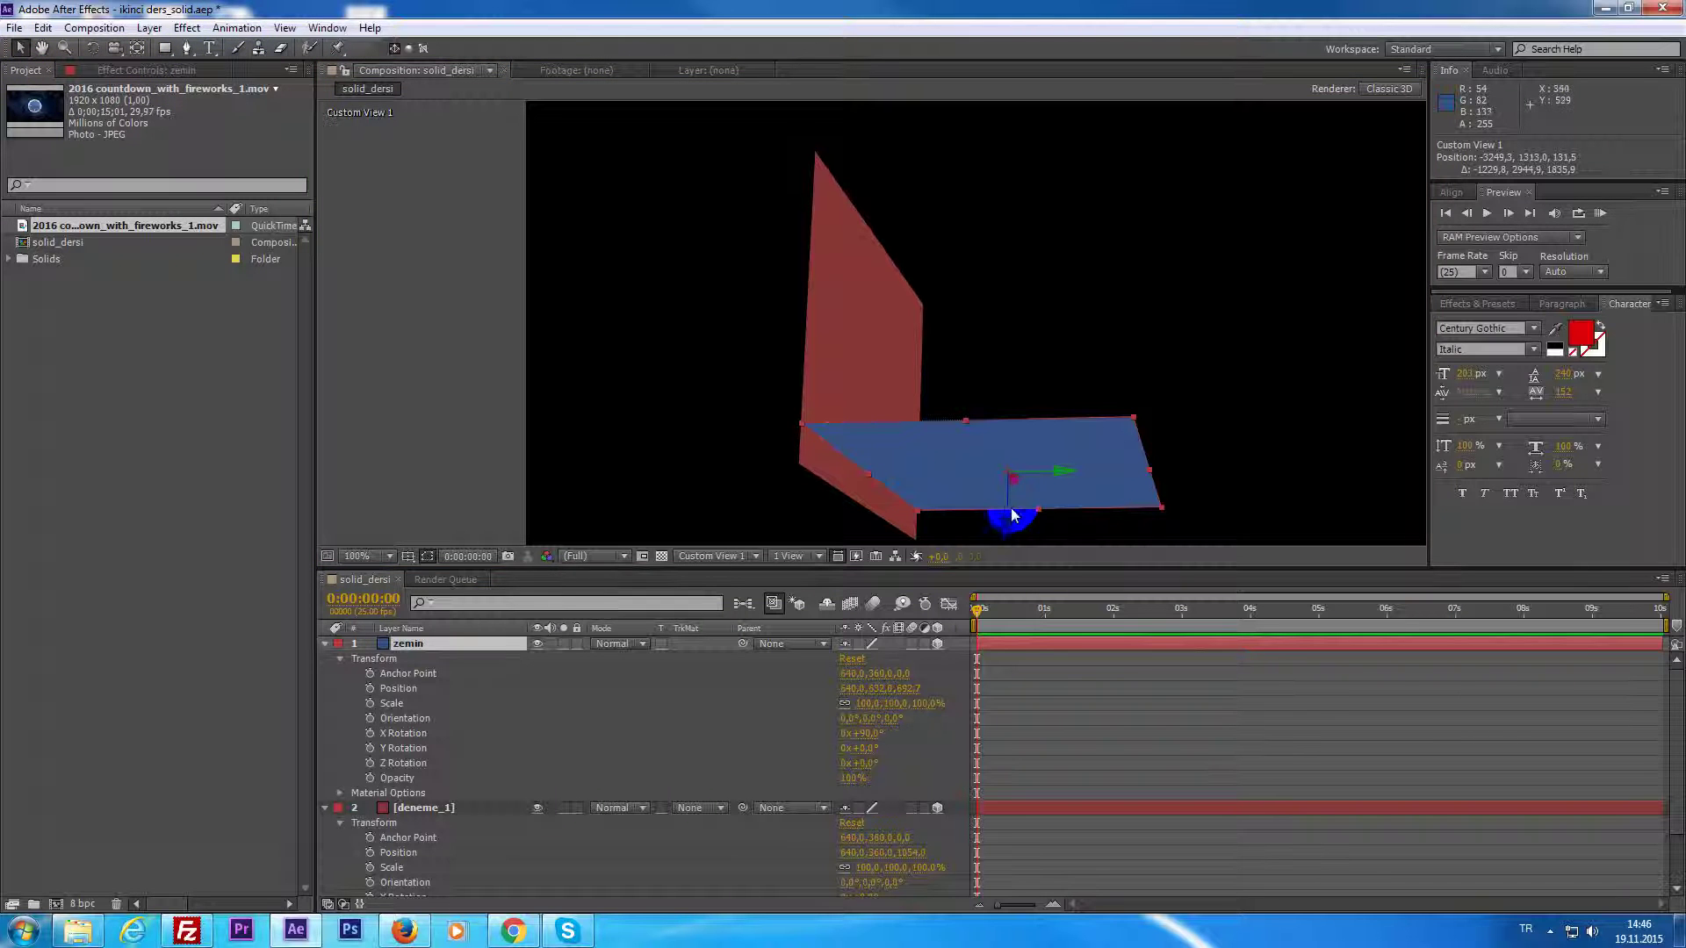
left_click_drag(1012, 516, 995, 608)
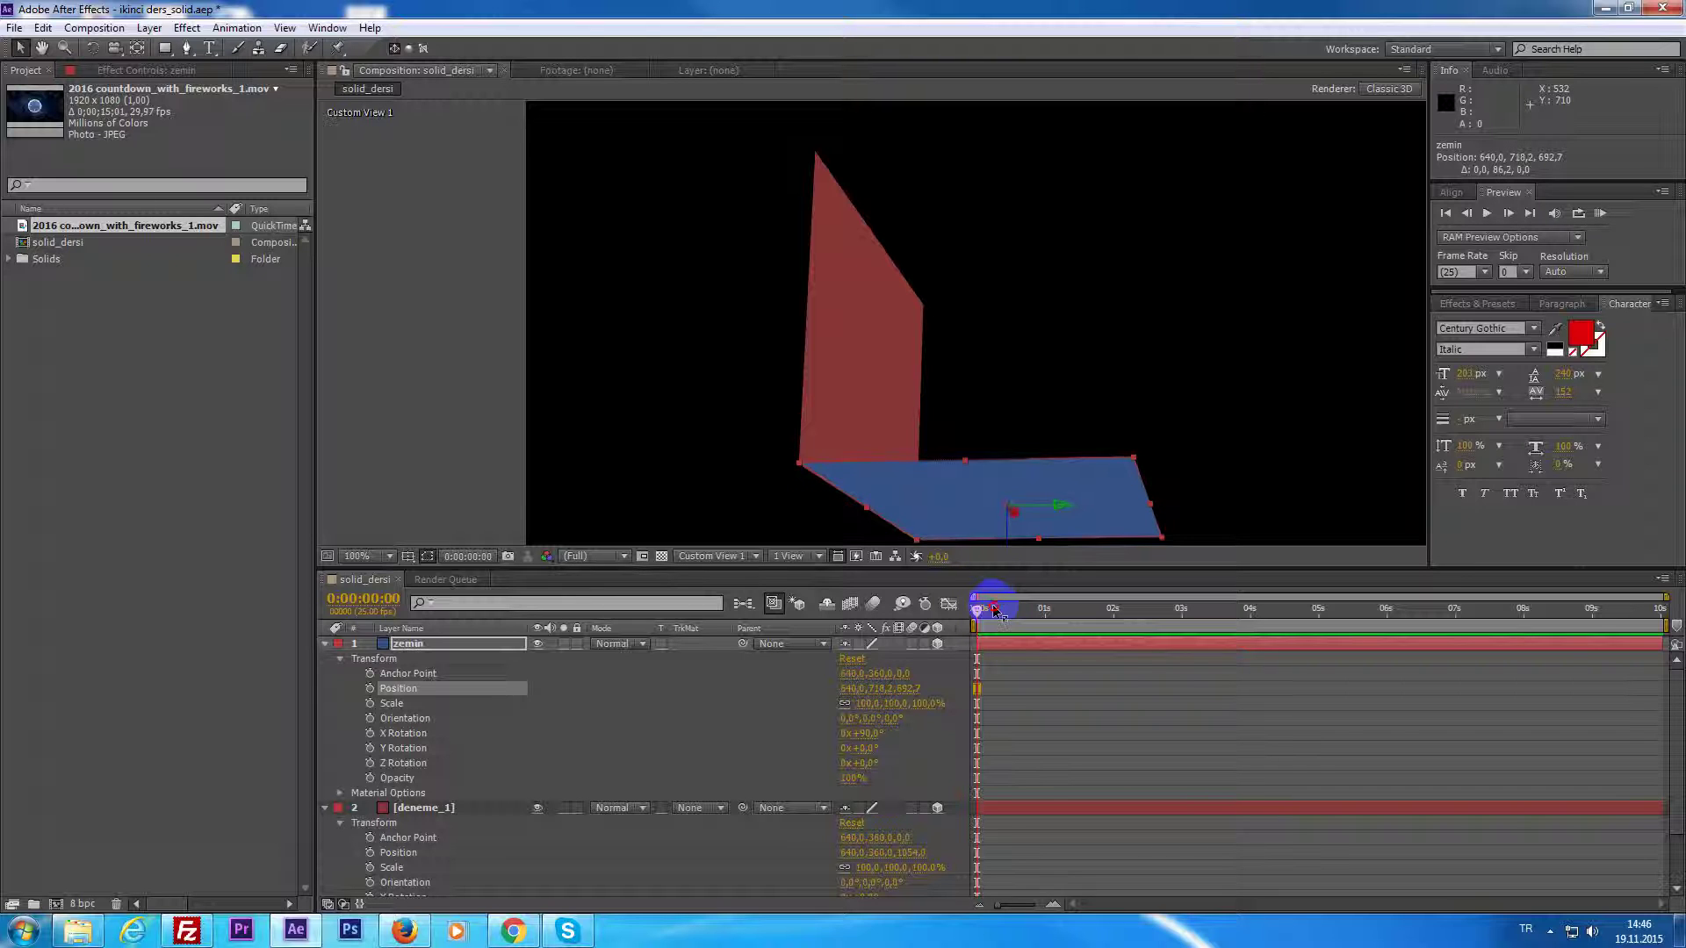
left_click_drag(994, 612, 986, 597)
left_click(141, 76)
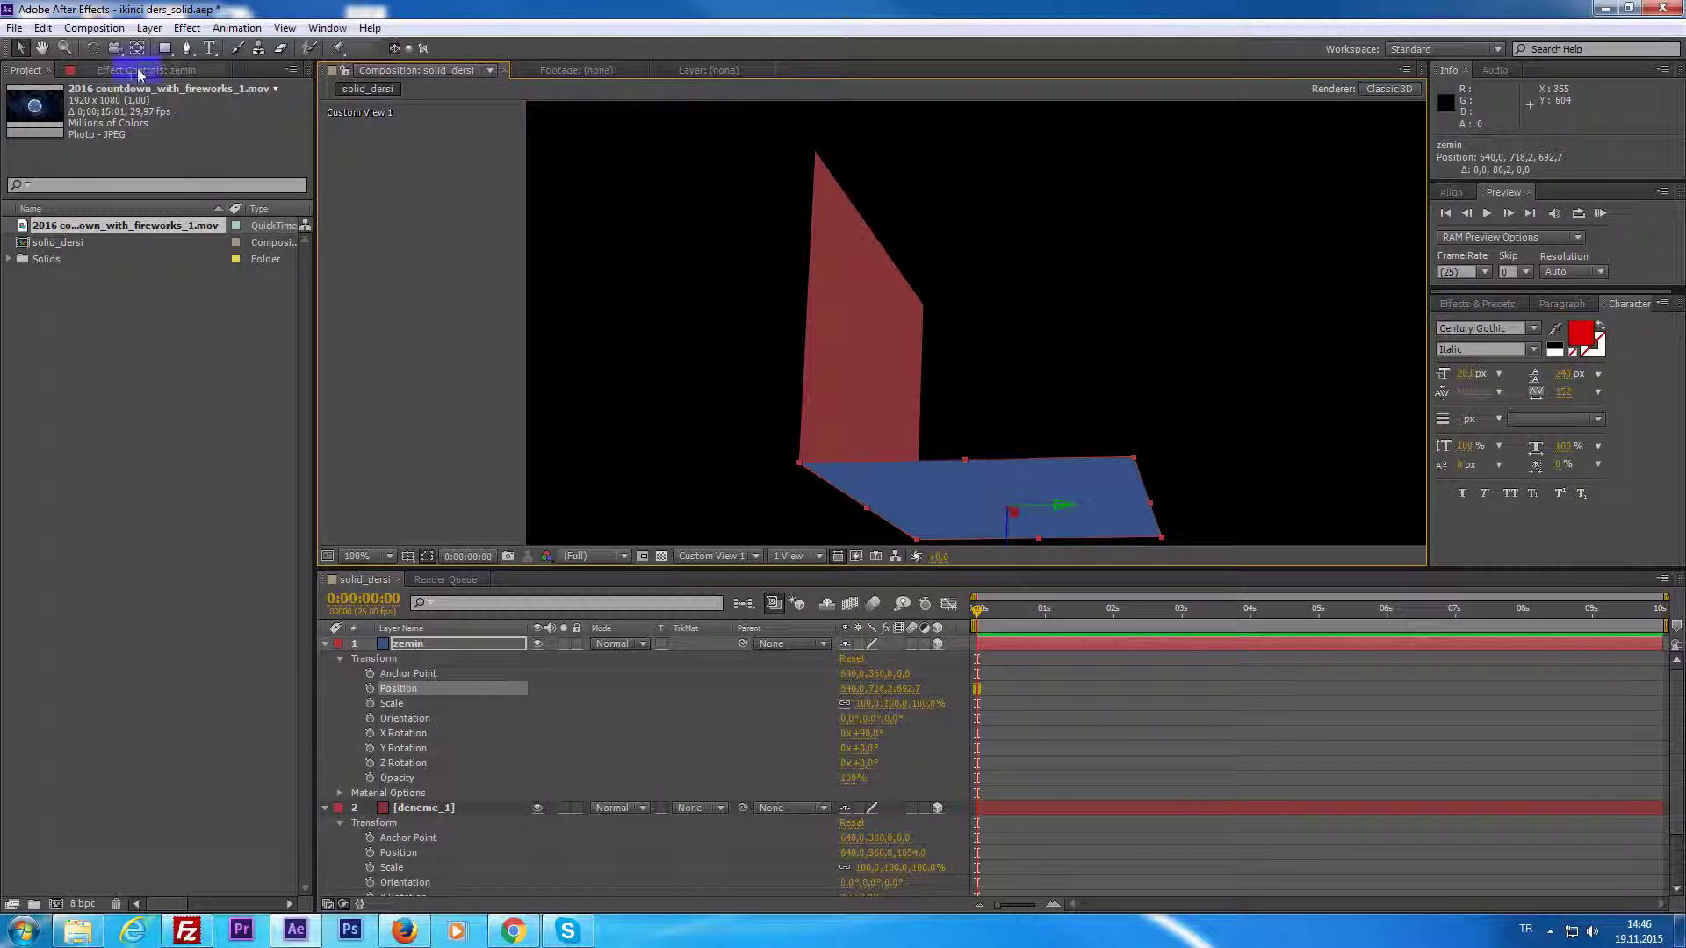
left_click(114, 48)
mouse_move(749, 436)
left_mouse_down()
mouse_move(856, 386)
mouse_move(859, 540)
mouse_move(671, 495)
left_mouse_up()
left_click_drag(602, 468, 627, 486)
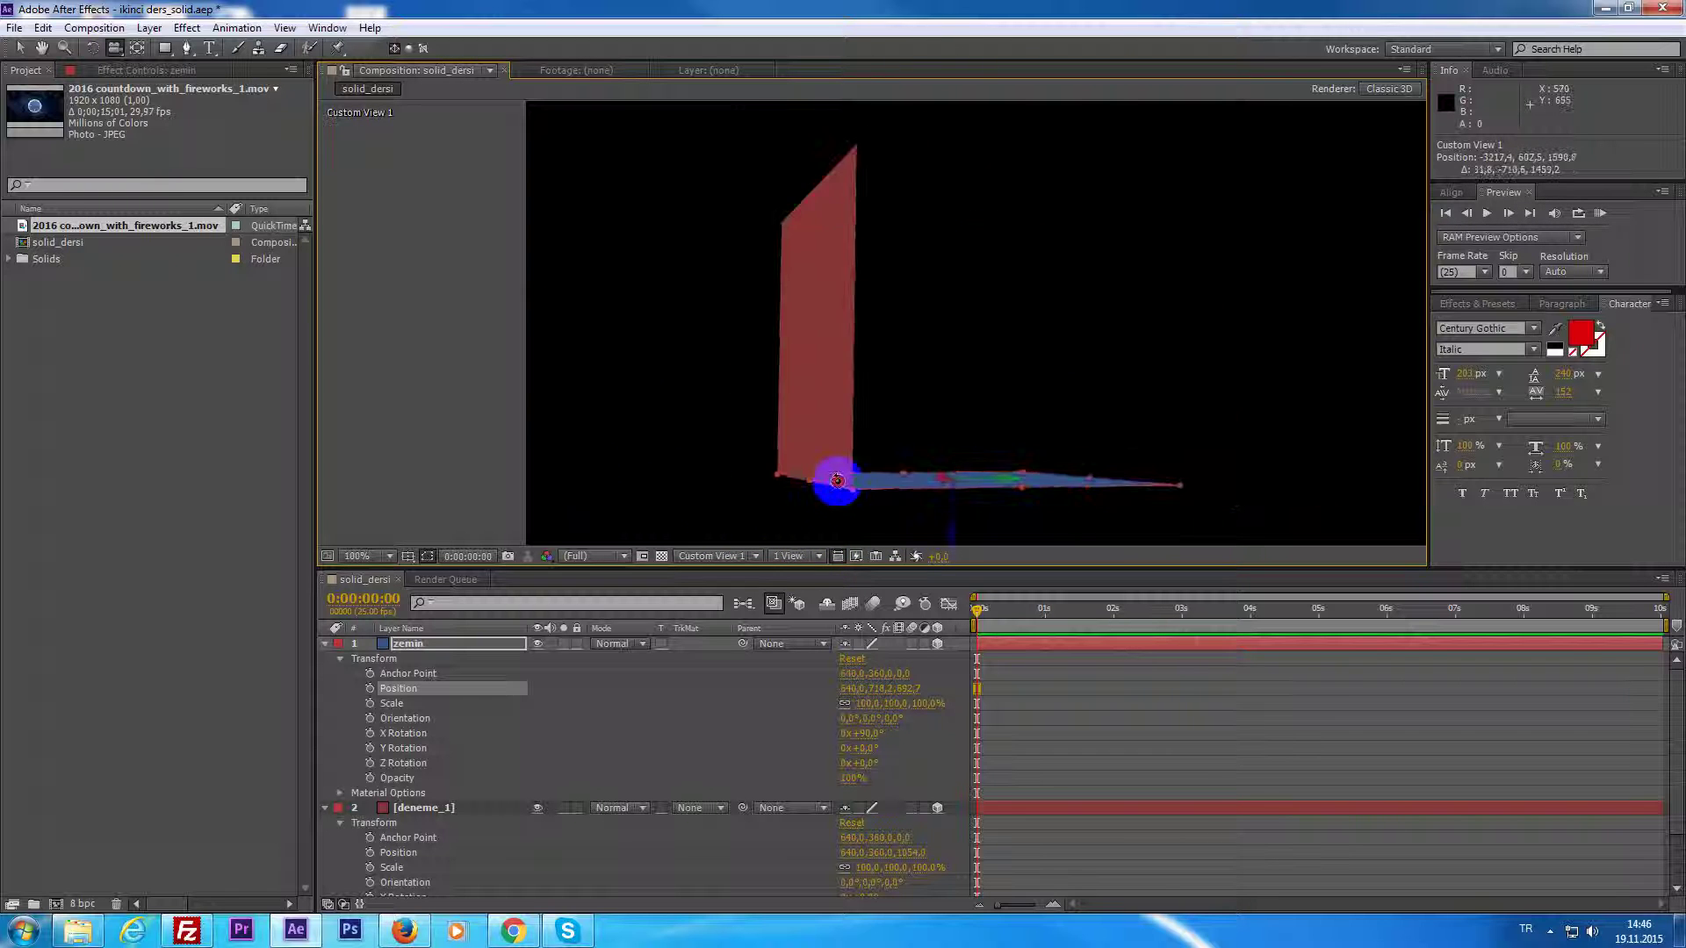
left_click(711, 556)
Show the Active Camera view and reselect the blue zemin floor.
left_click(729, 576)
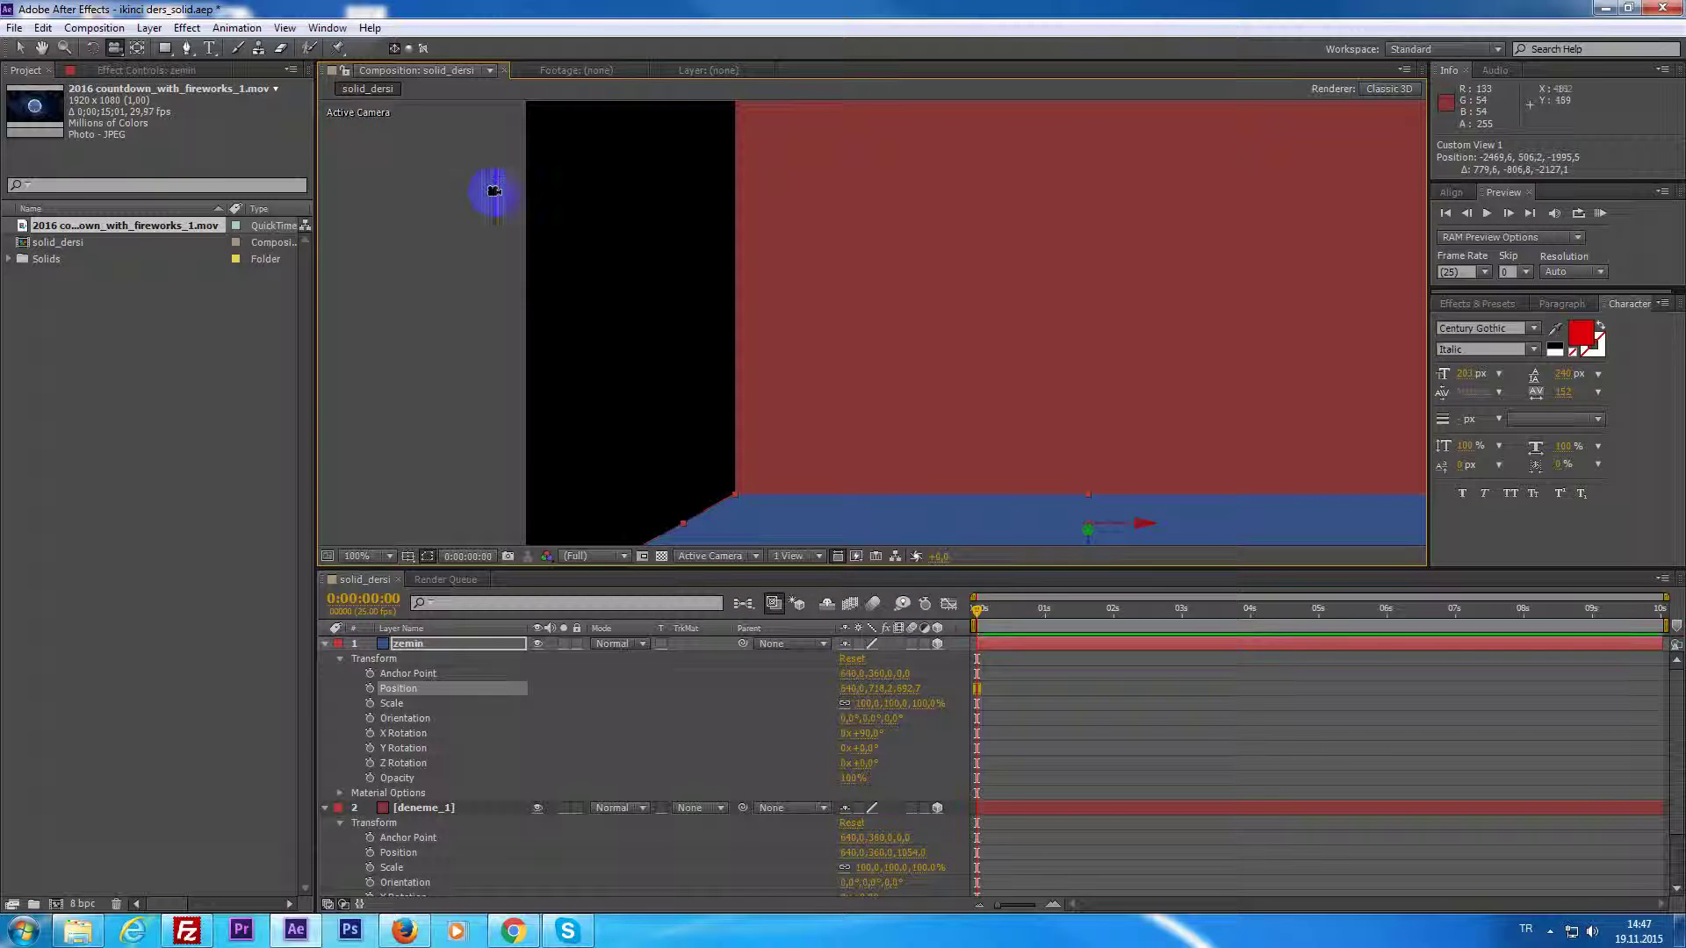
left_click(20, 47)
scroll(1010, 339, "down", 4)
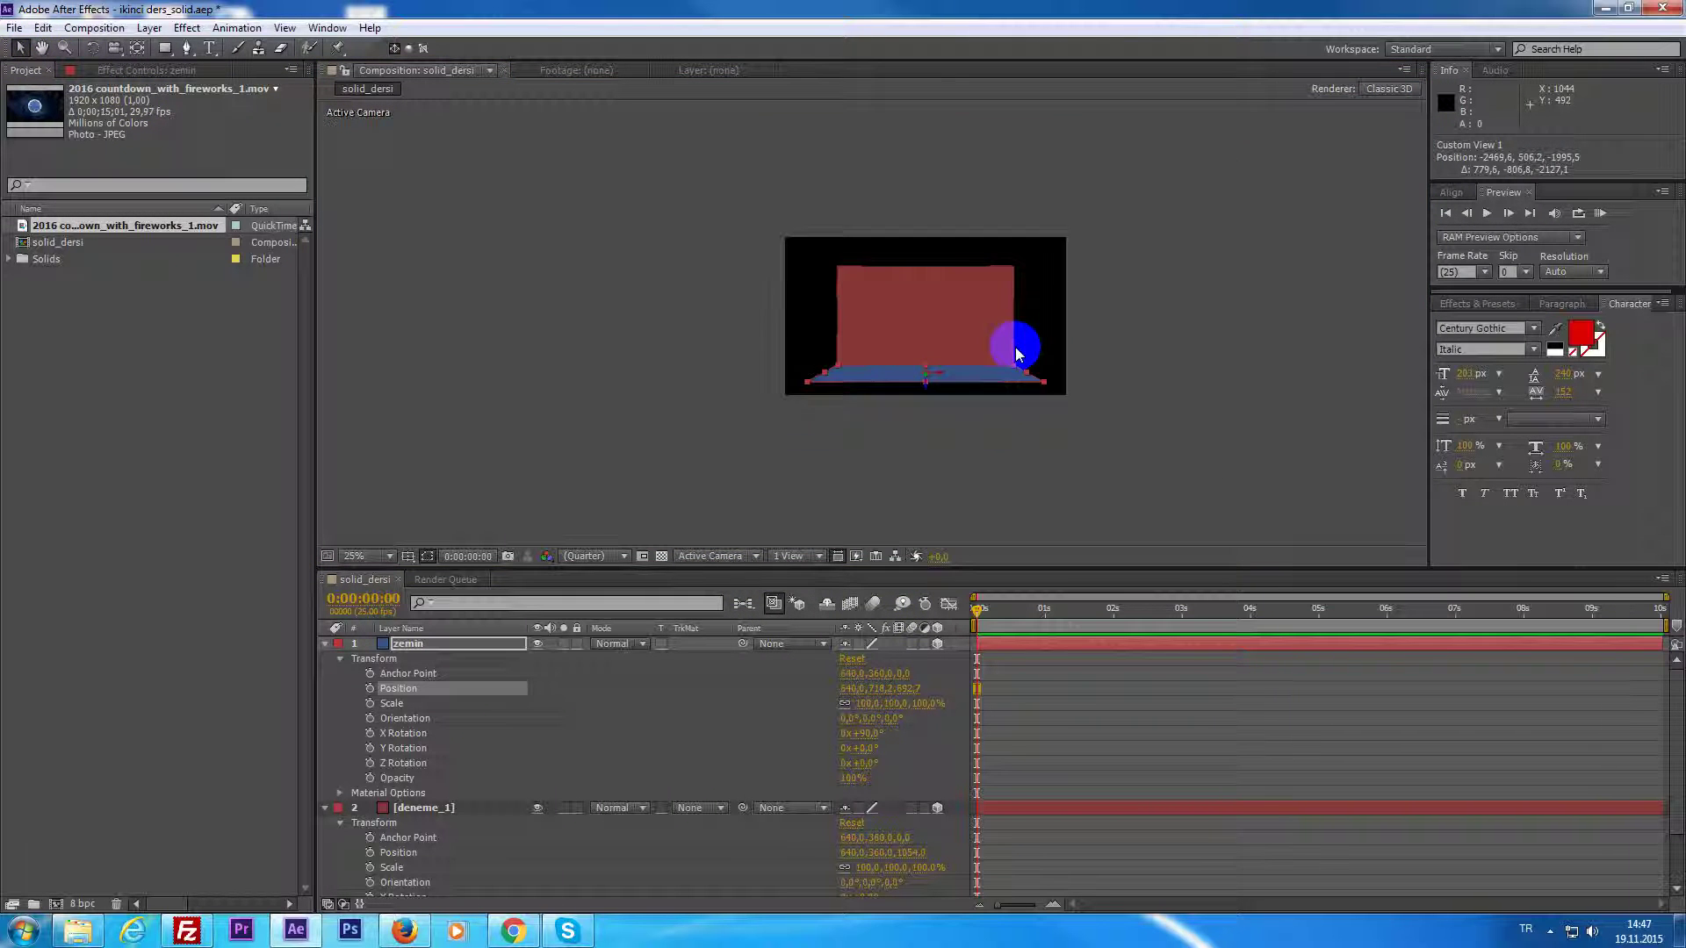
scroll(1015, 346, "up", 2)
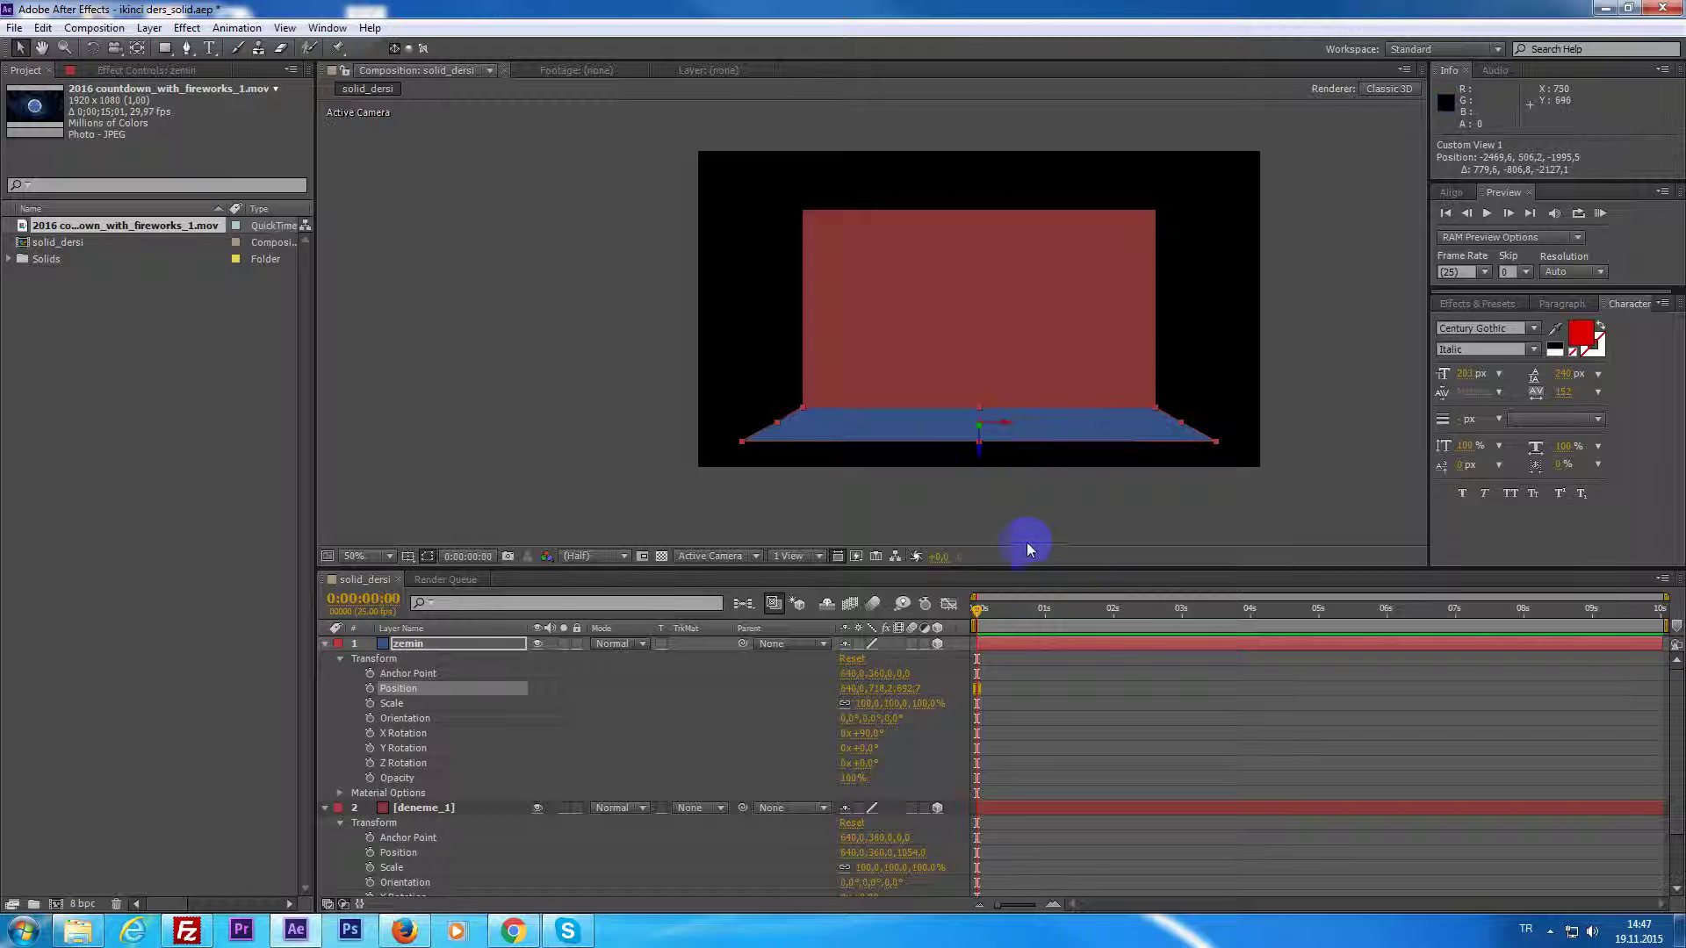
left_click(916, 604)
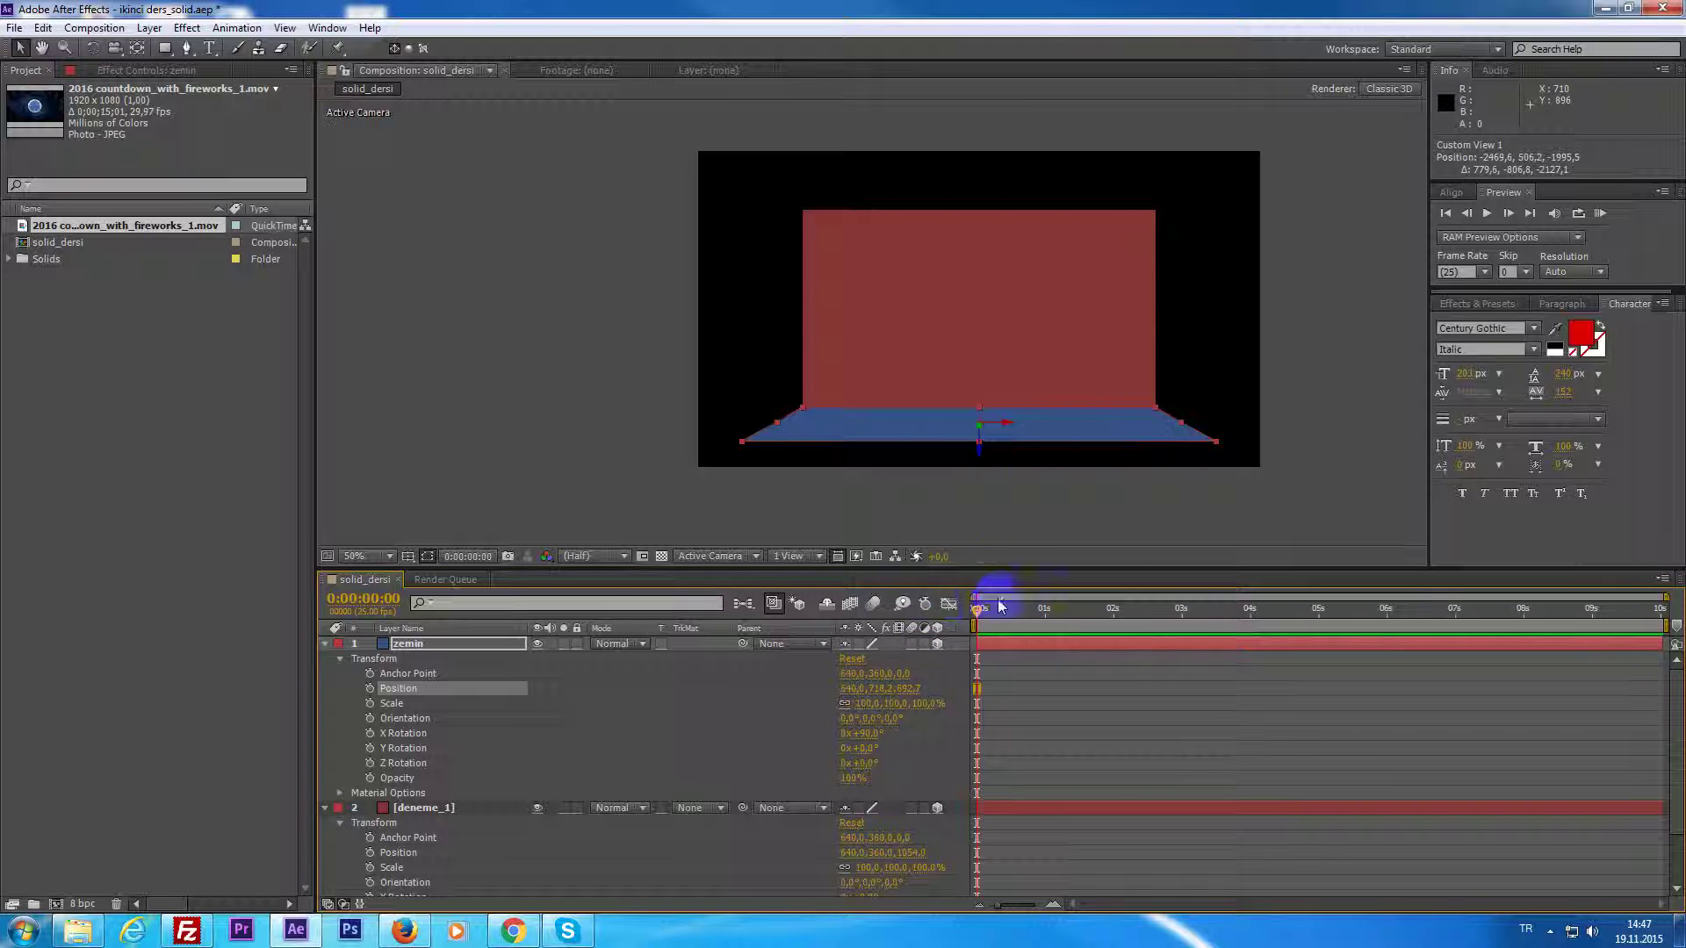
left_click(886, 395)
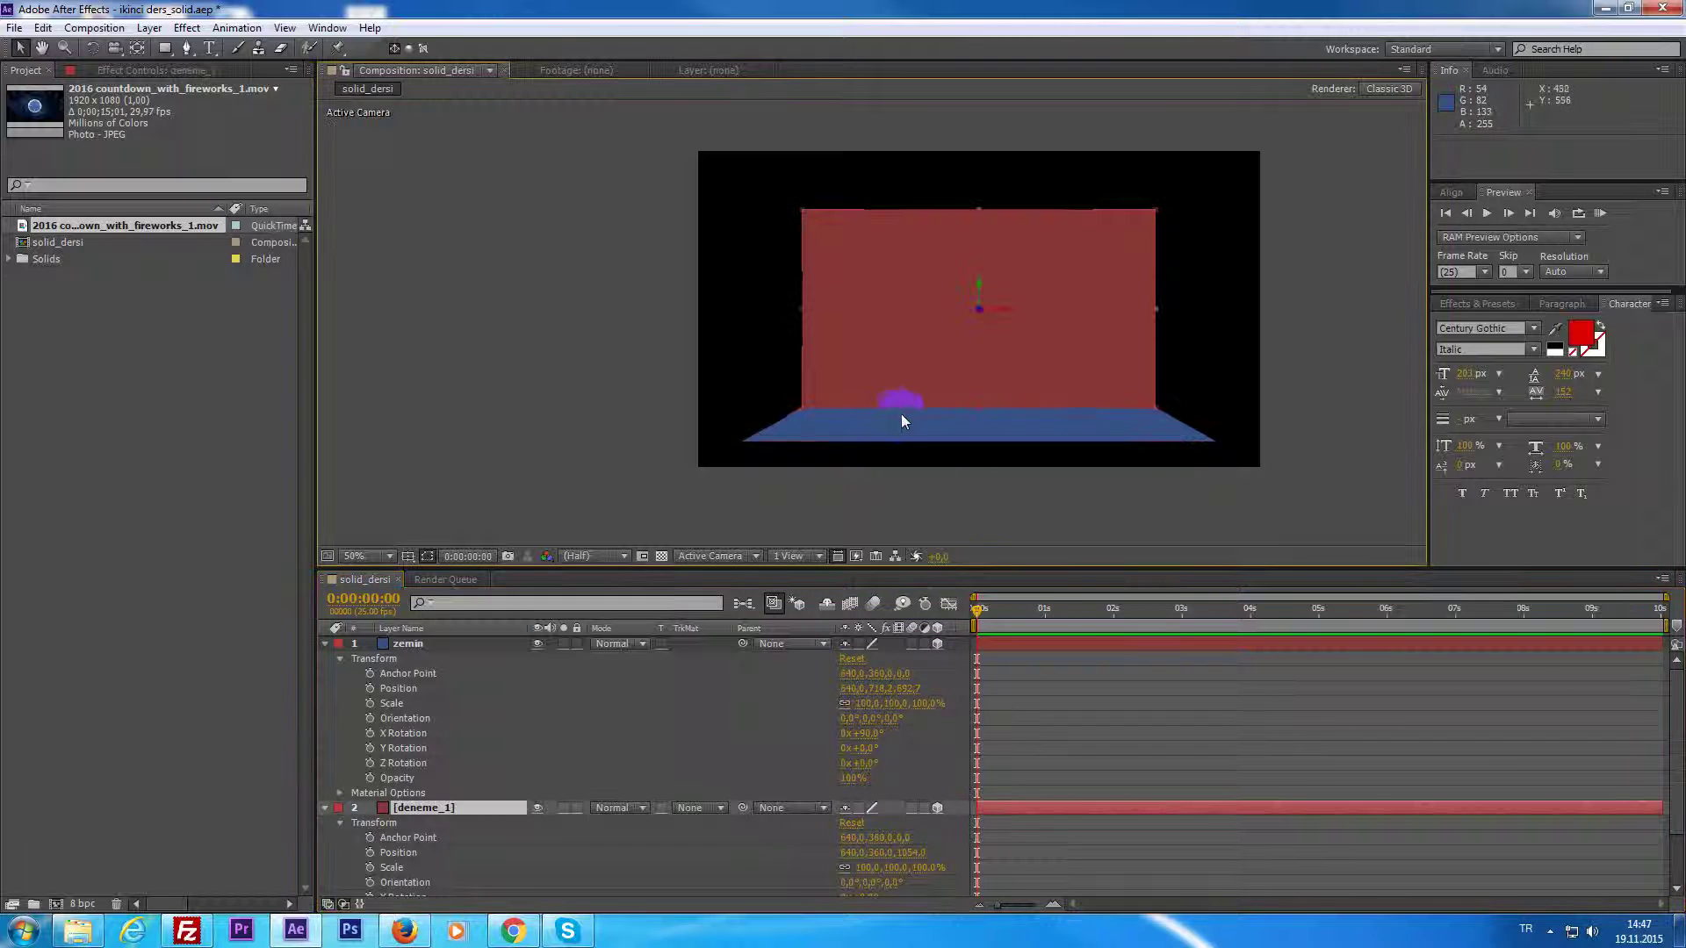
left_click(917, 443)
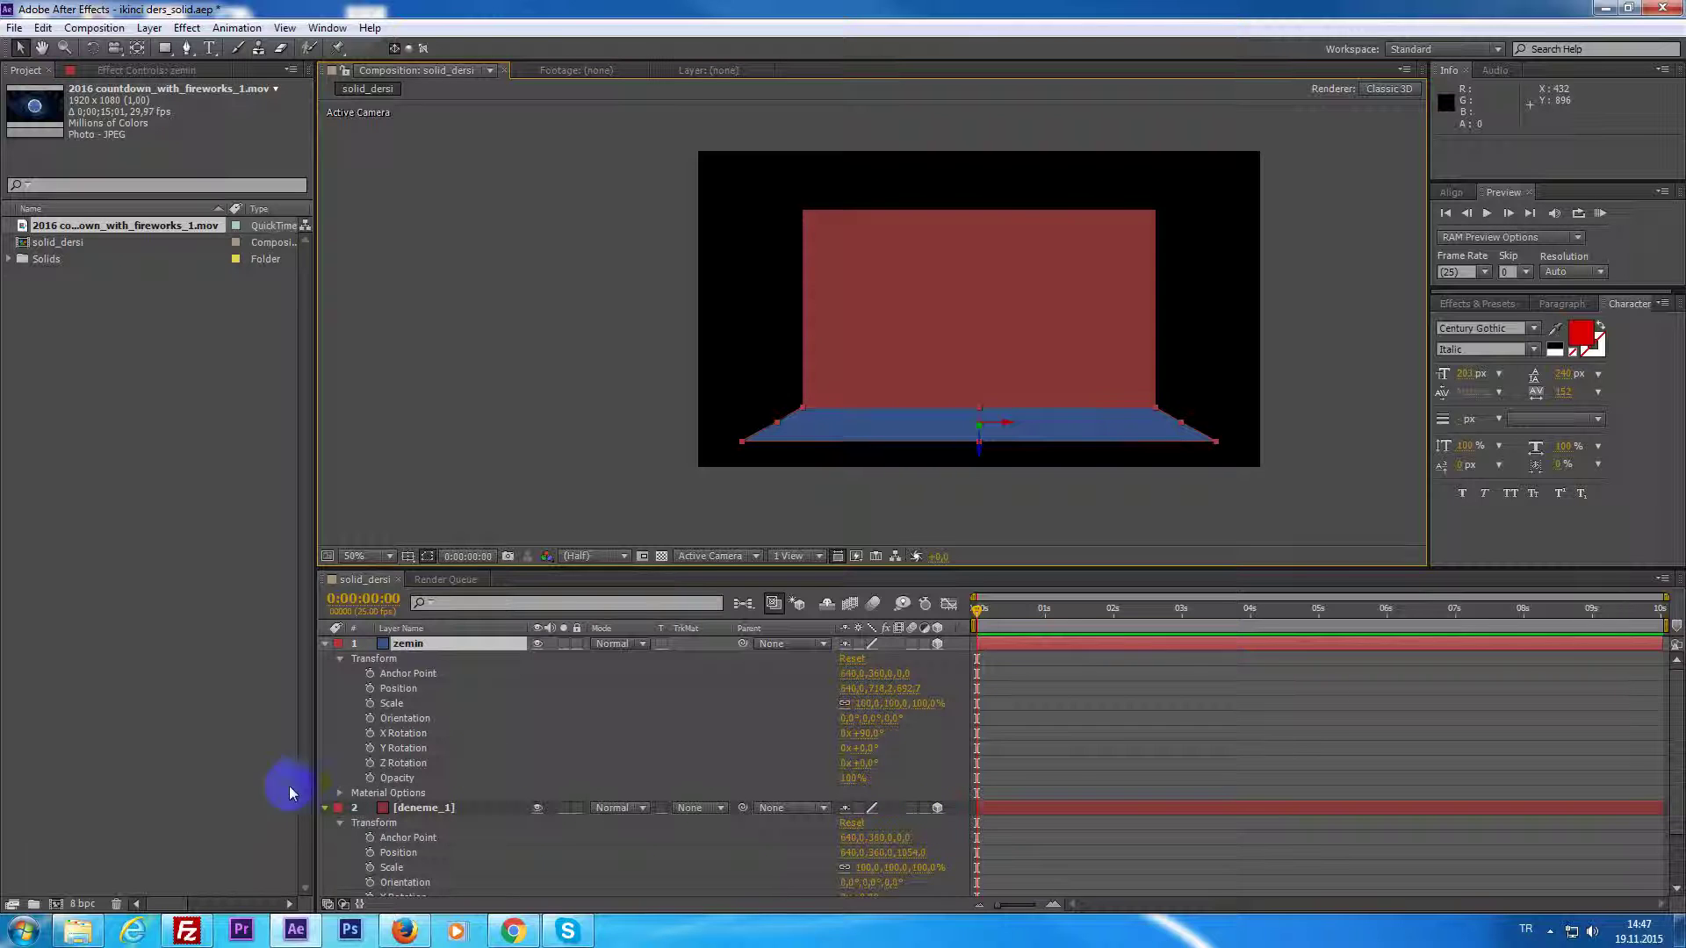
Collapse deneme_1's properties, select zemin, and open the viewer layout list.
left_click(324, 810)
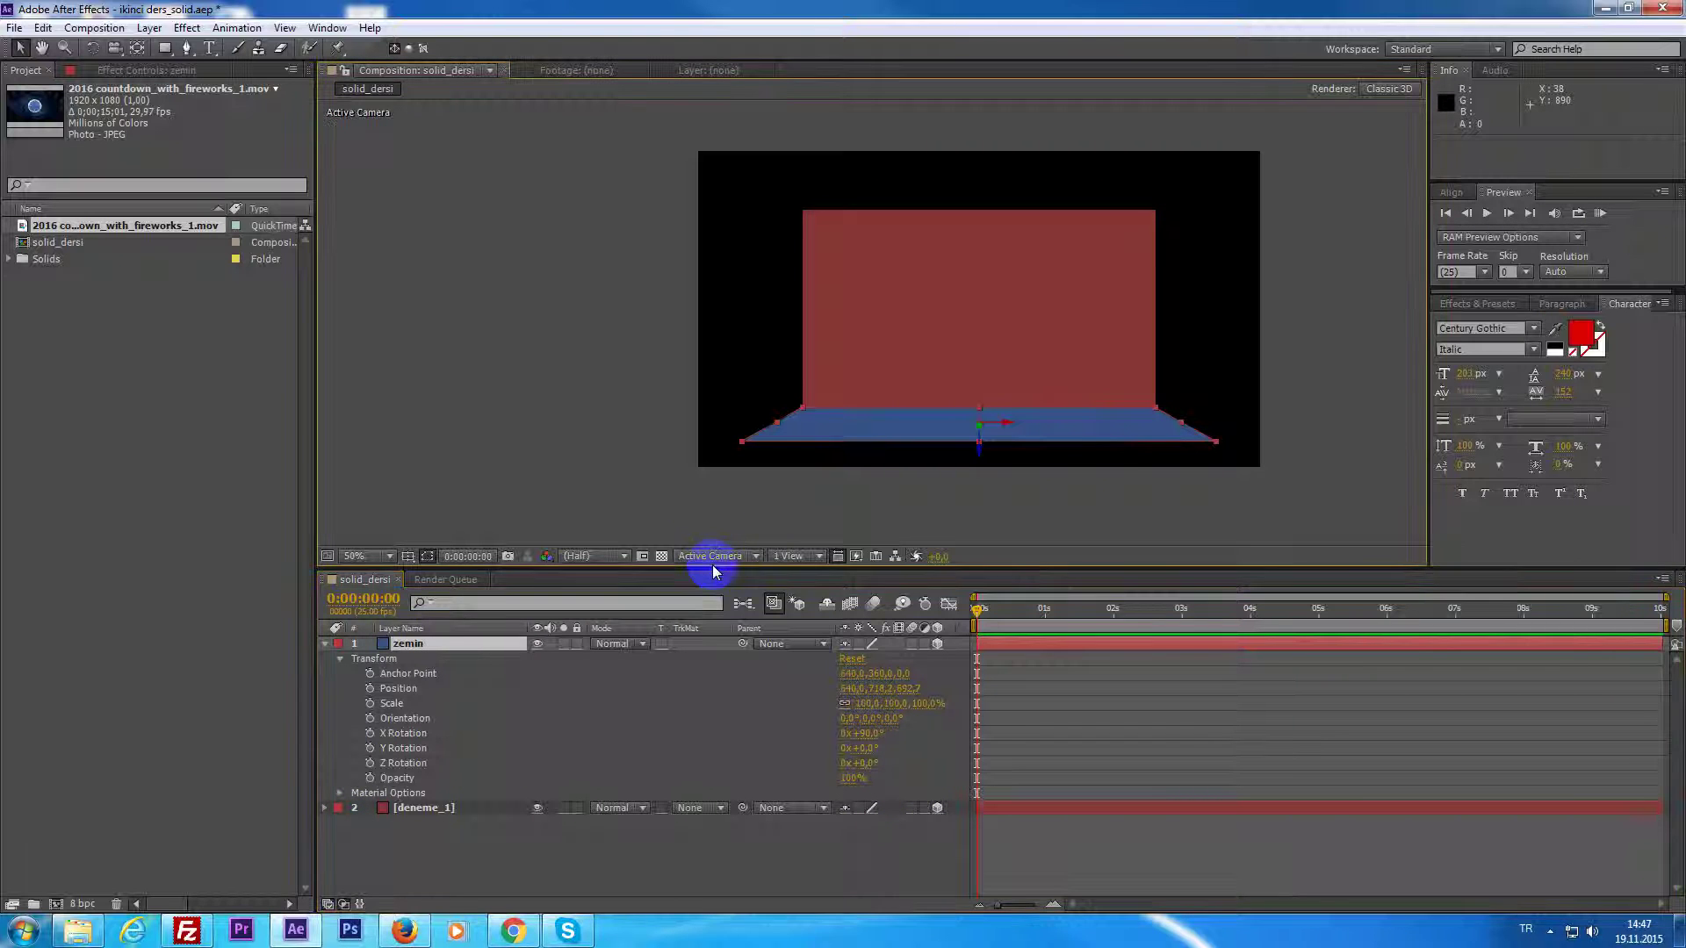
left_click(713, 557)
left_click(763, 530)
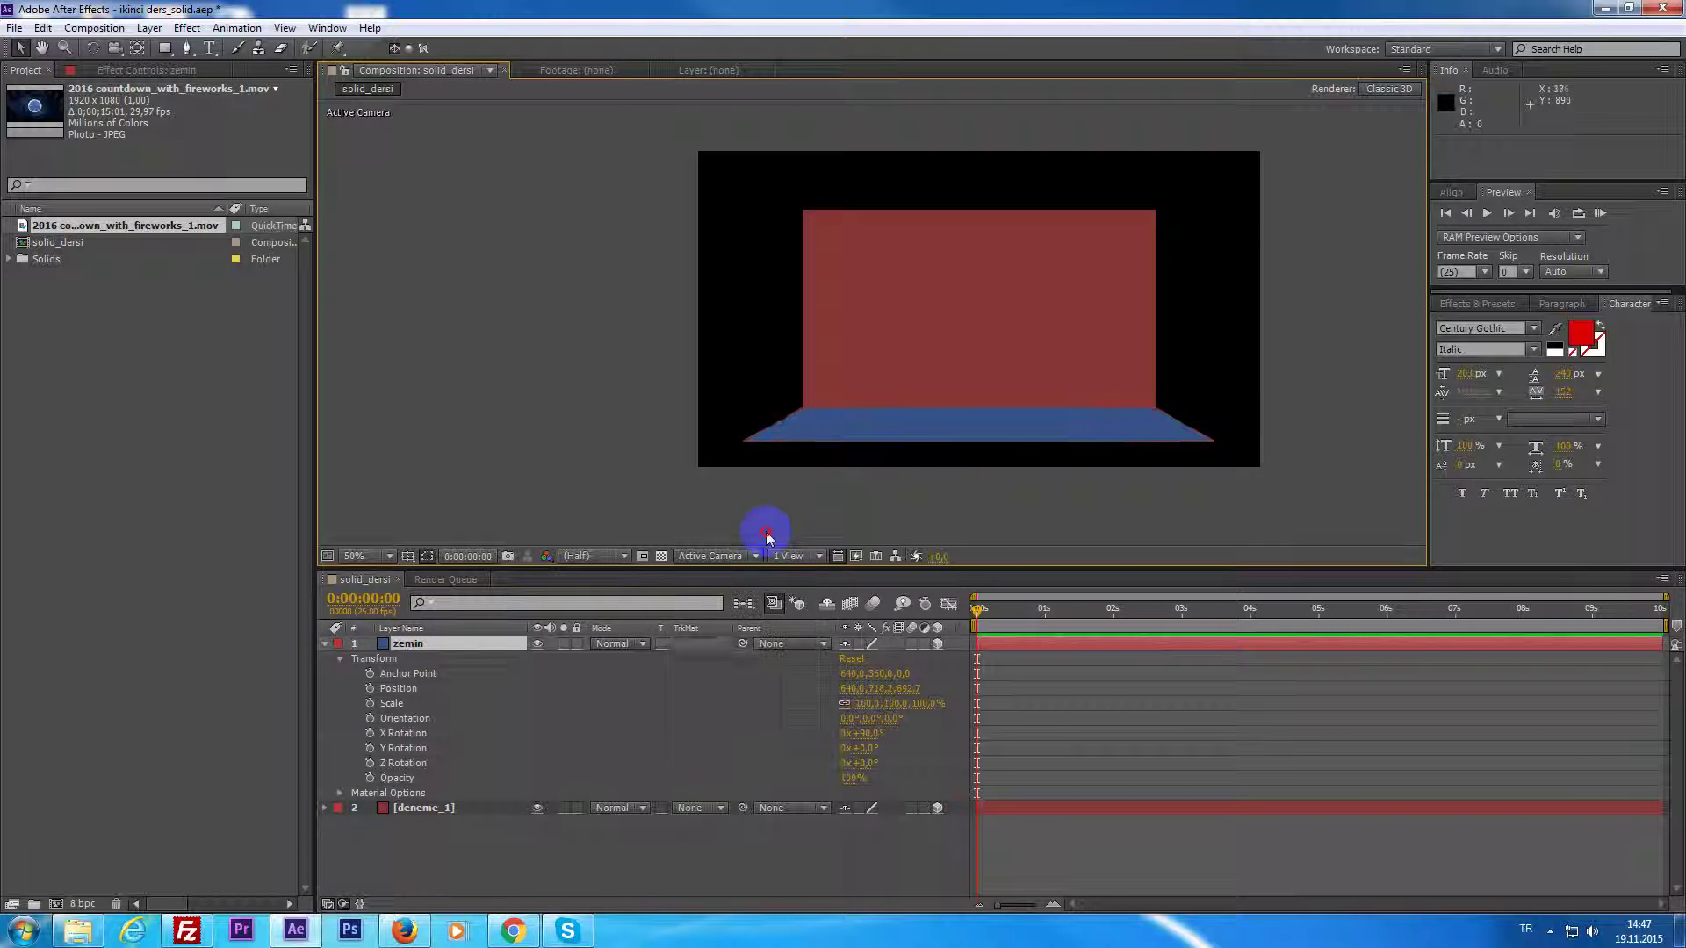
left_click(1043, 645)
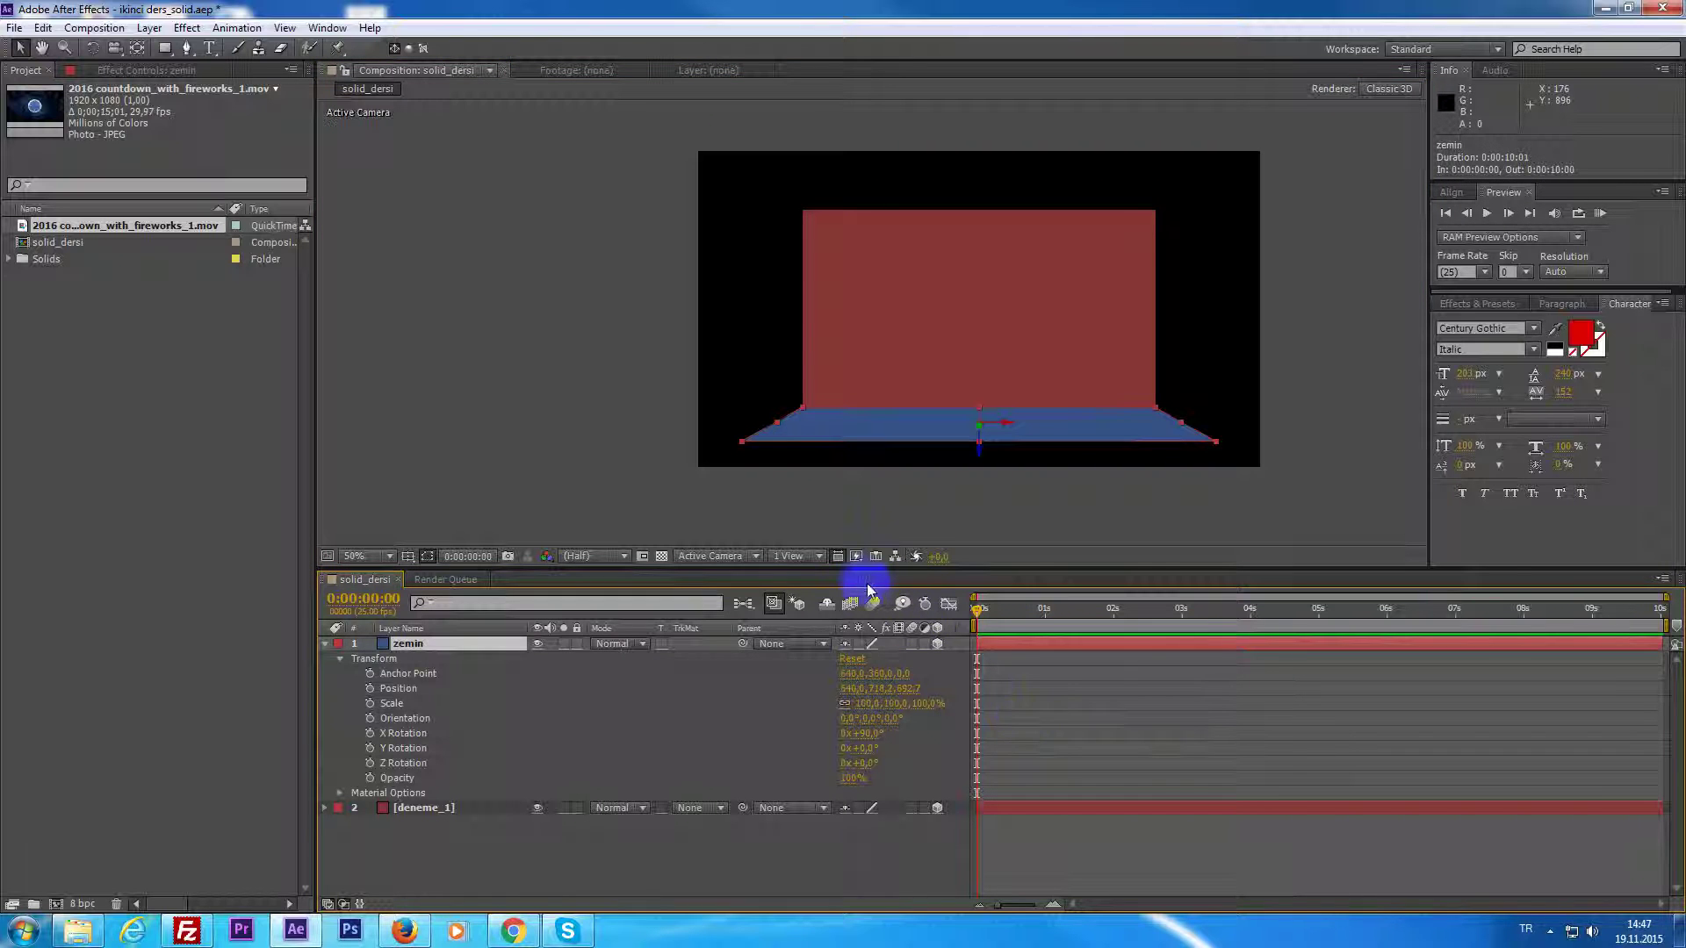
left_click(803, 557)
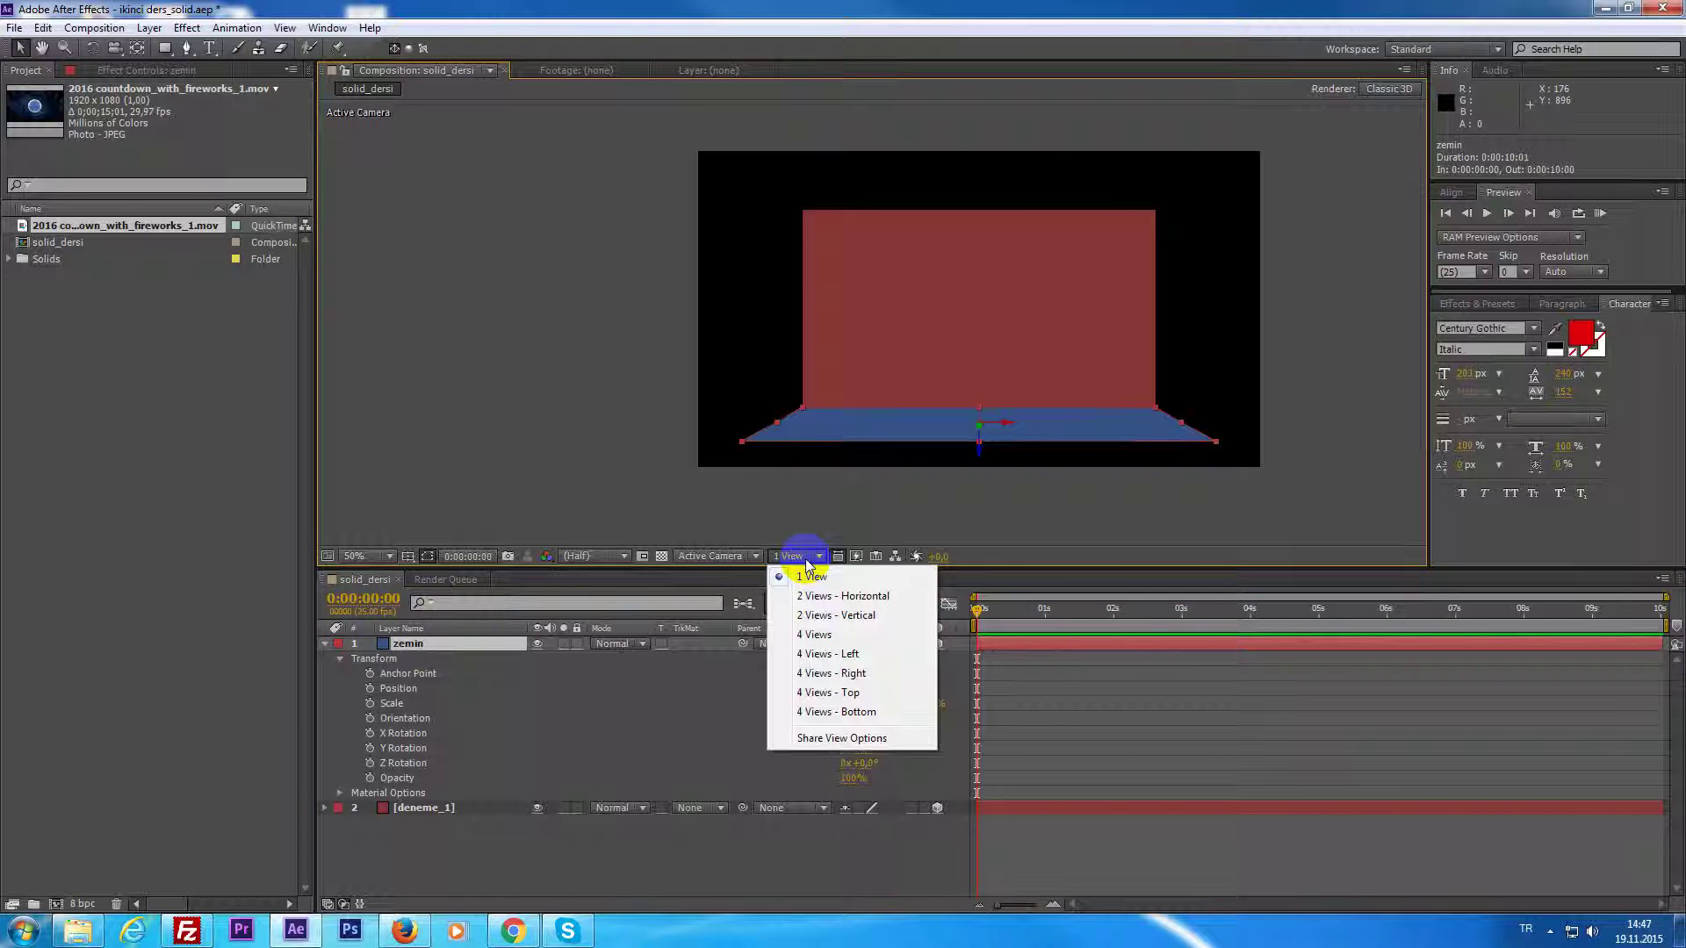
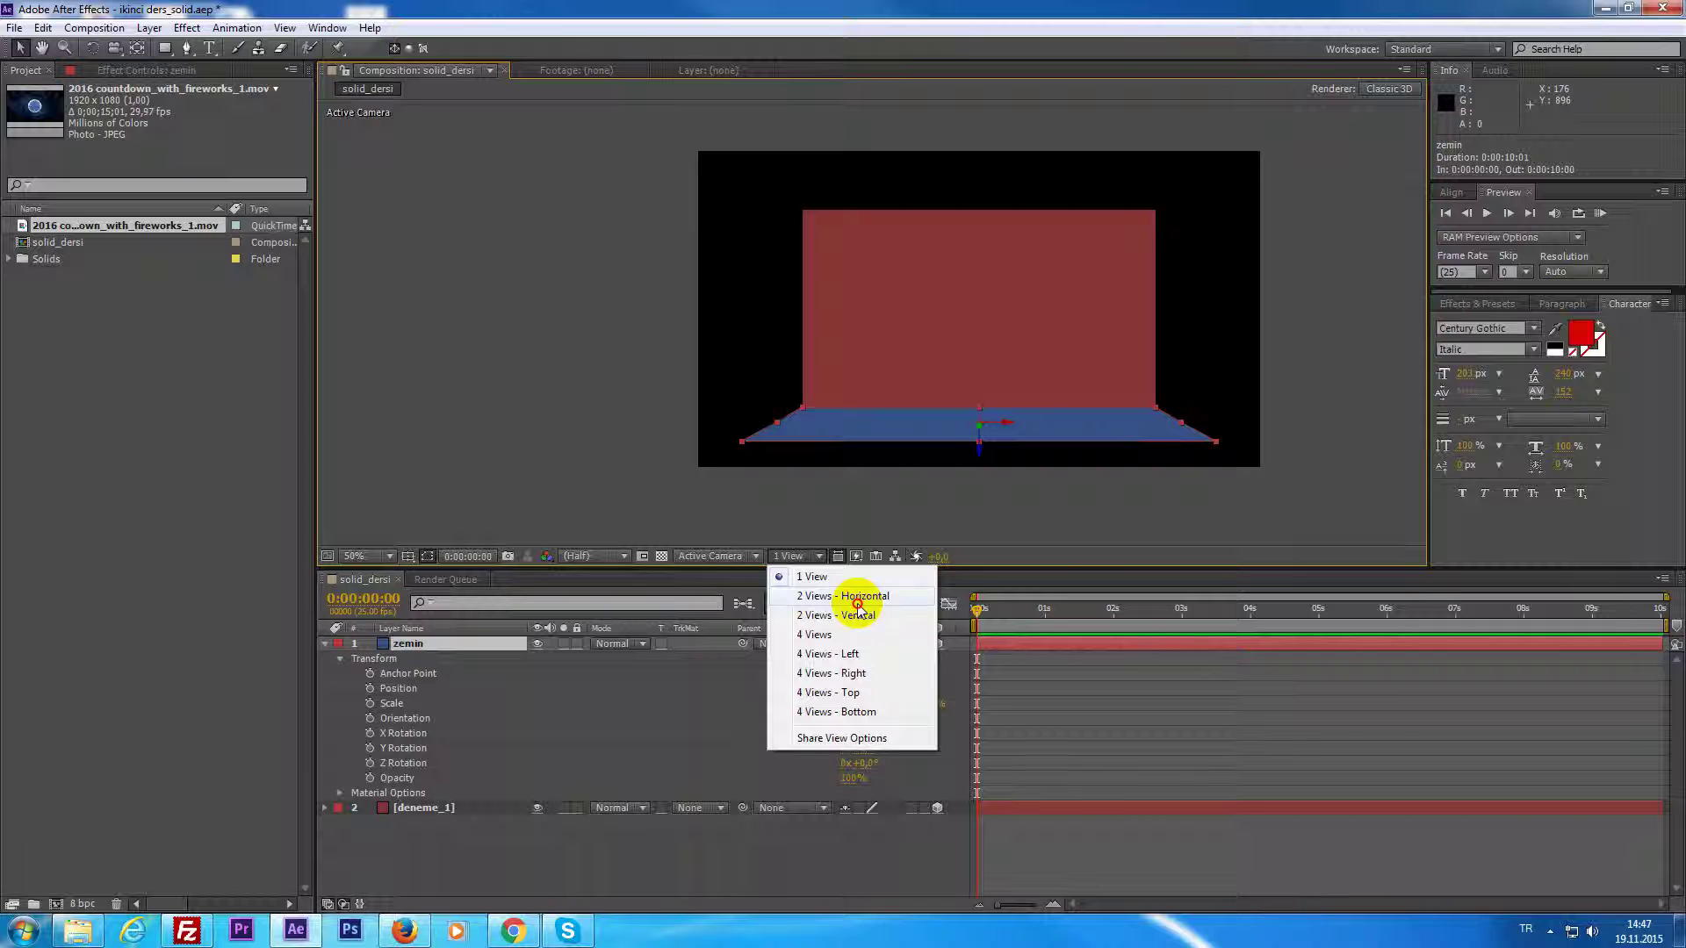
Split the viewer into 2 Views - Horizontal and pan both views to frame the scene.
left_click(857, 599)
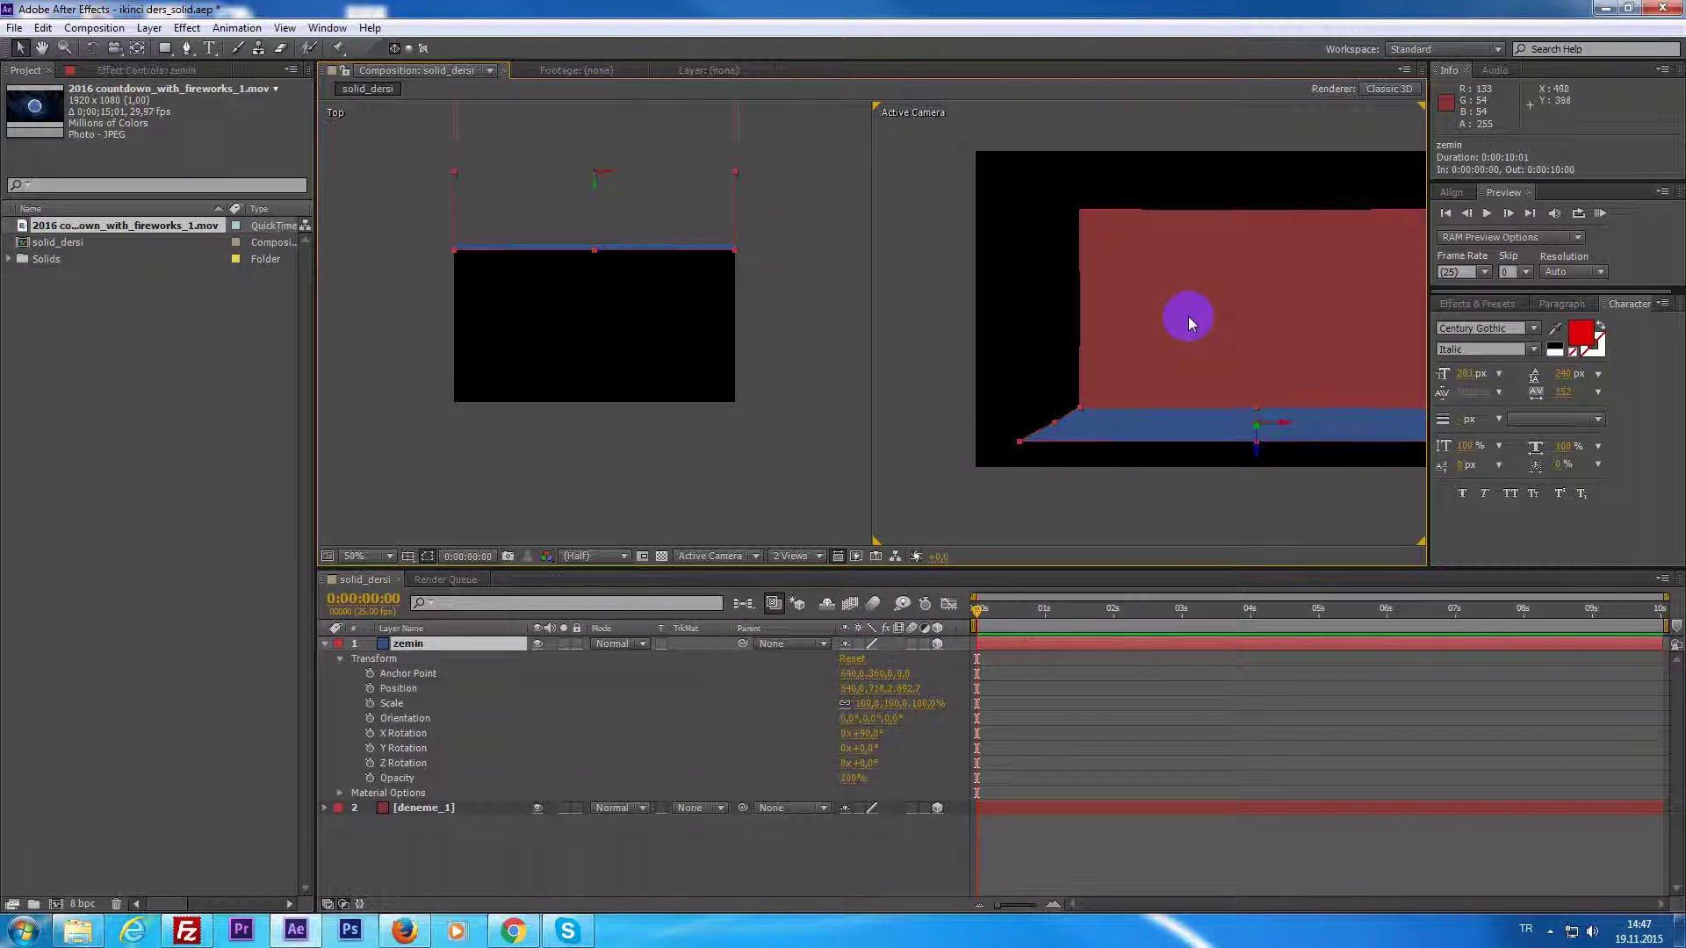
left_click_drag(1182, 283, 1082, 295)
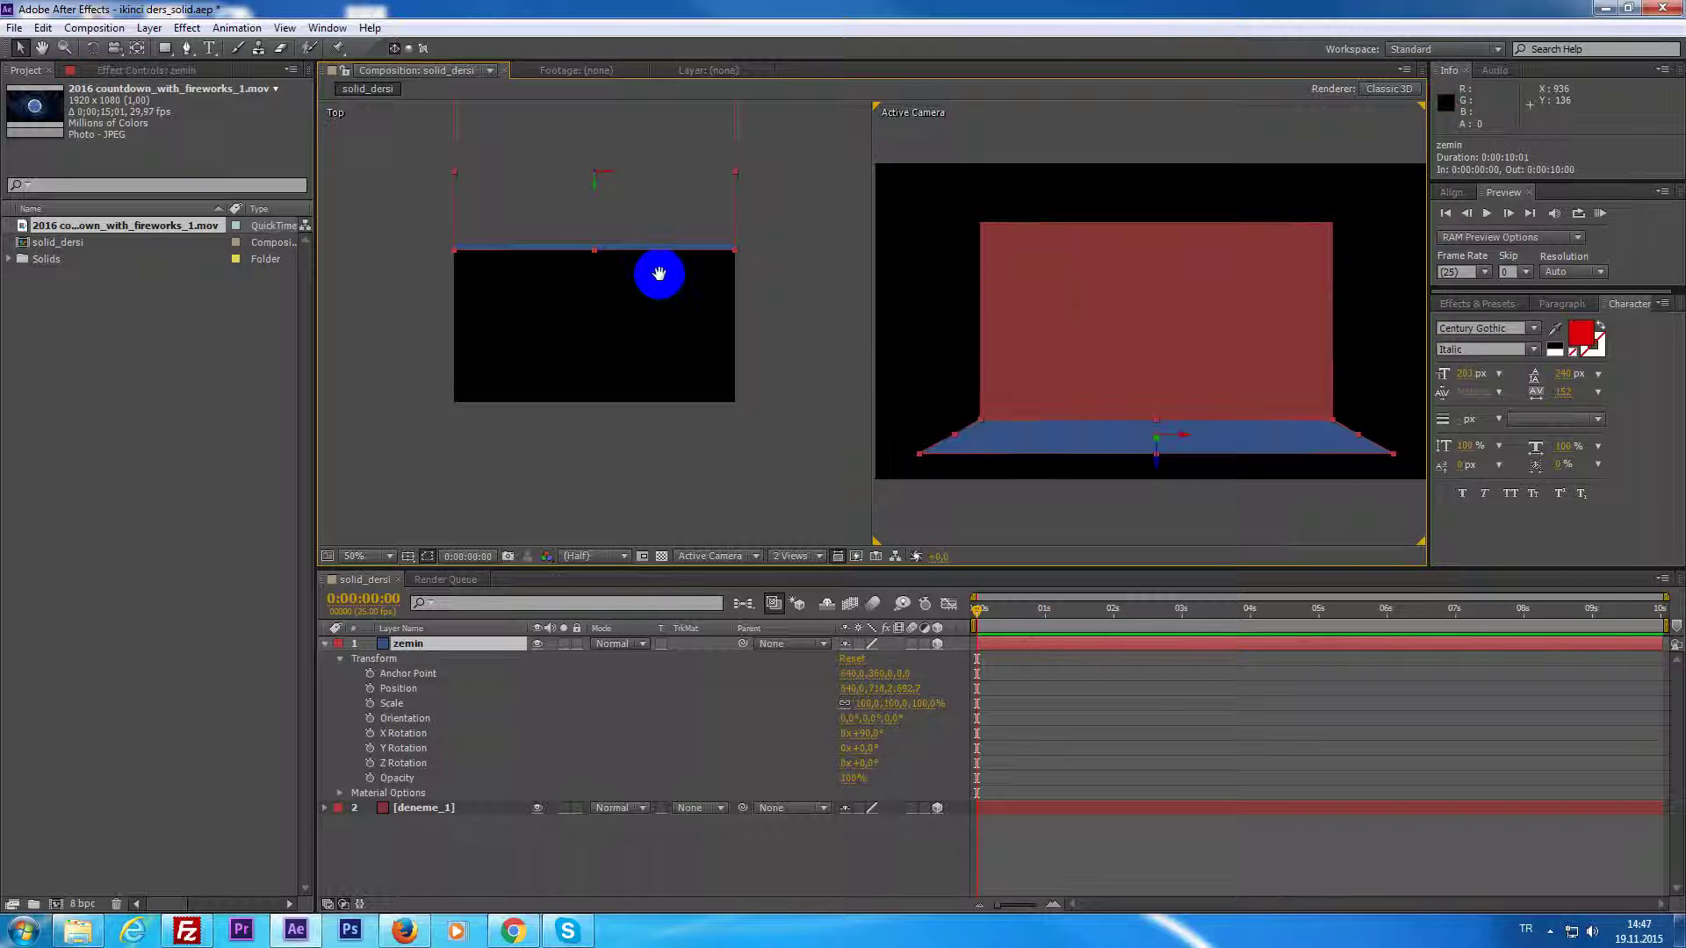
left_click_drag(659, 271, 676, 354)
left_click(624, 378)
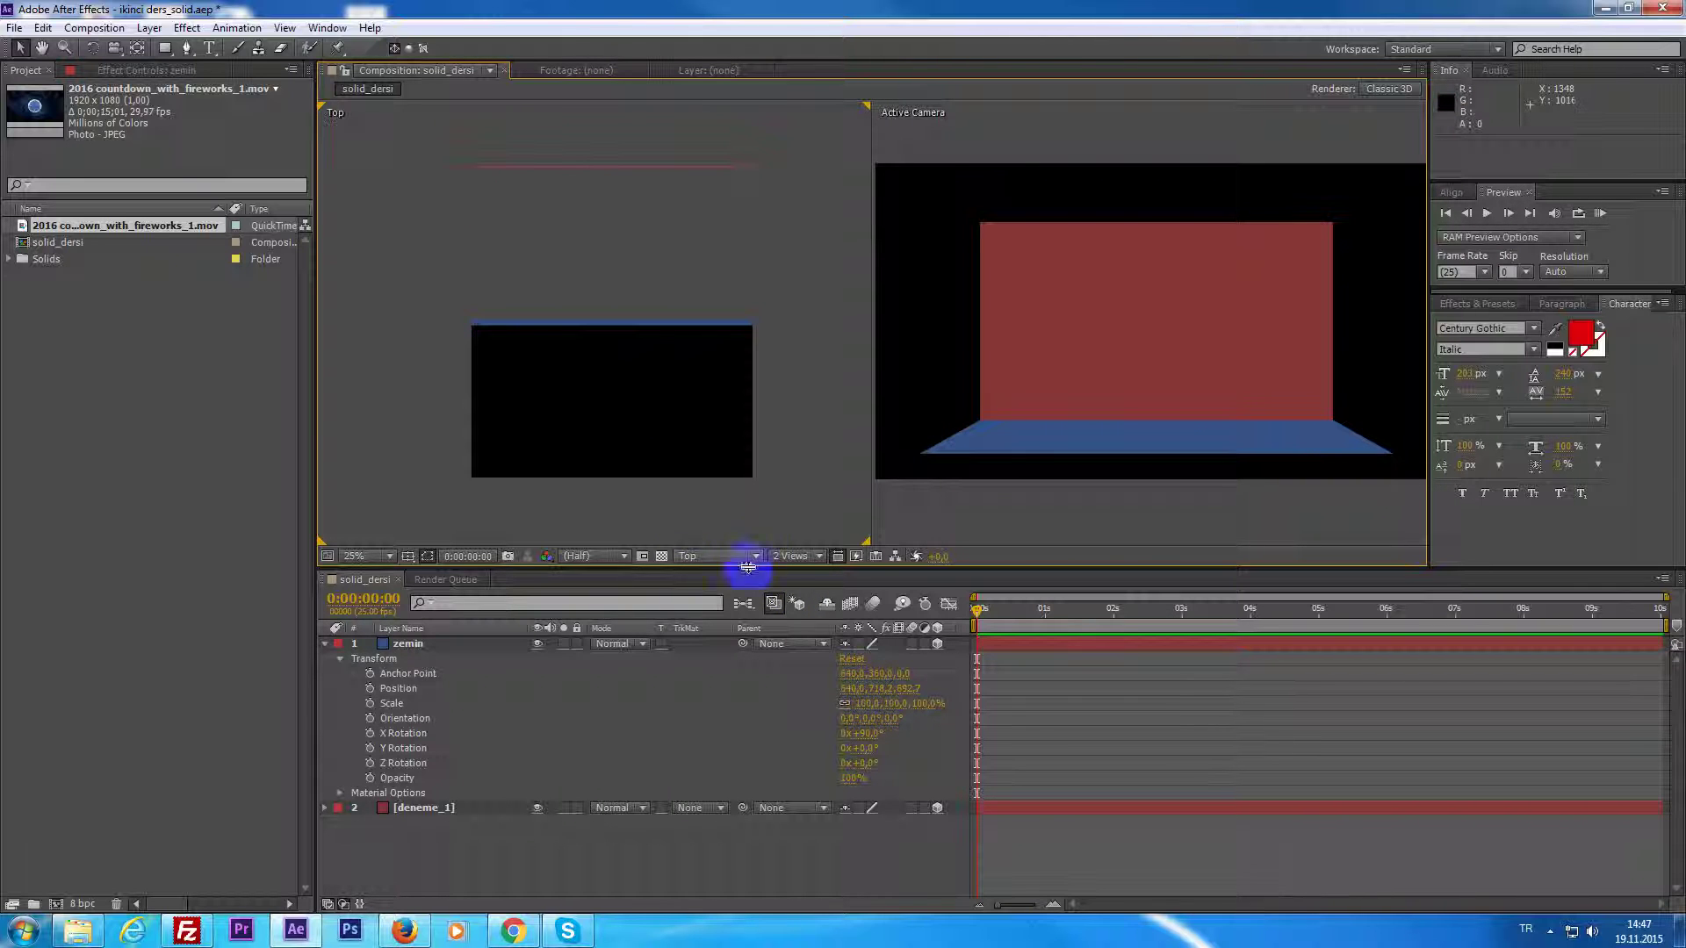
Set the left view to Top, keep the right view on Active Camera, and select zemin.
left_click(698, 556)
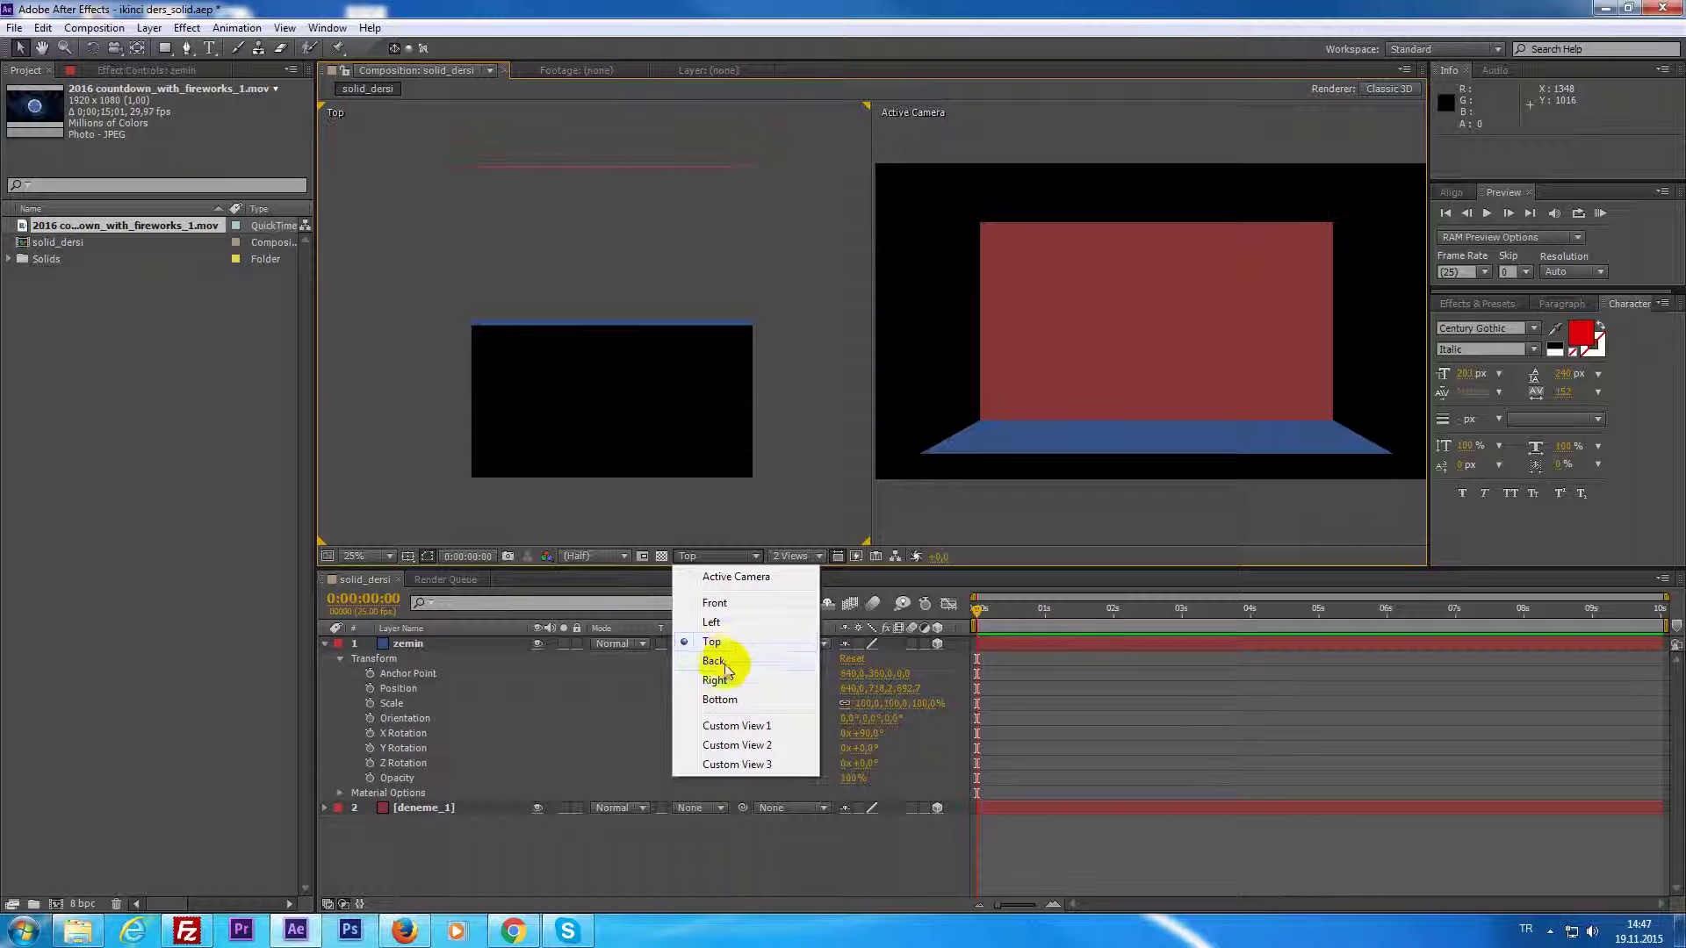
left_click(725, 697)
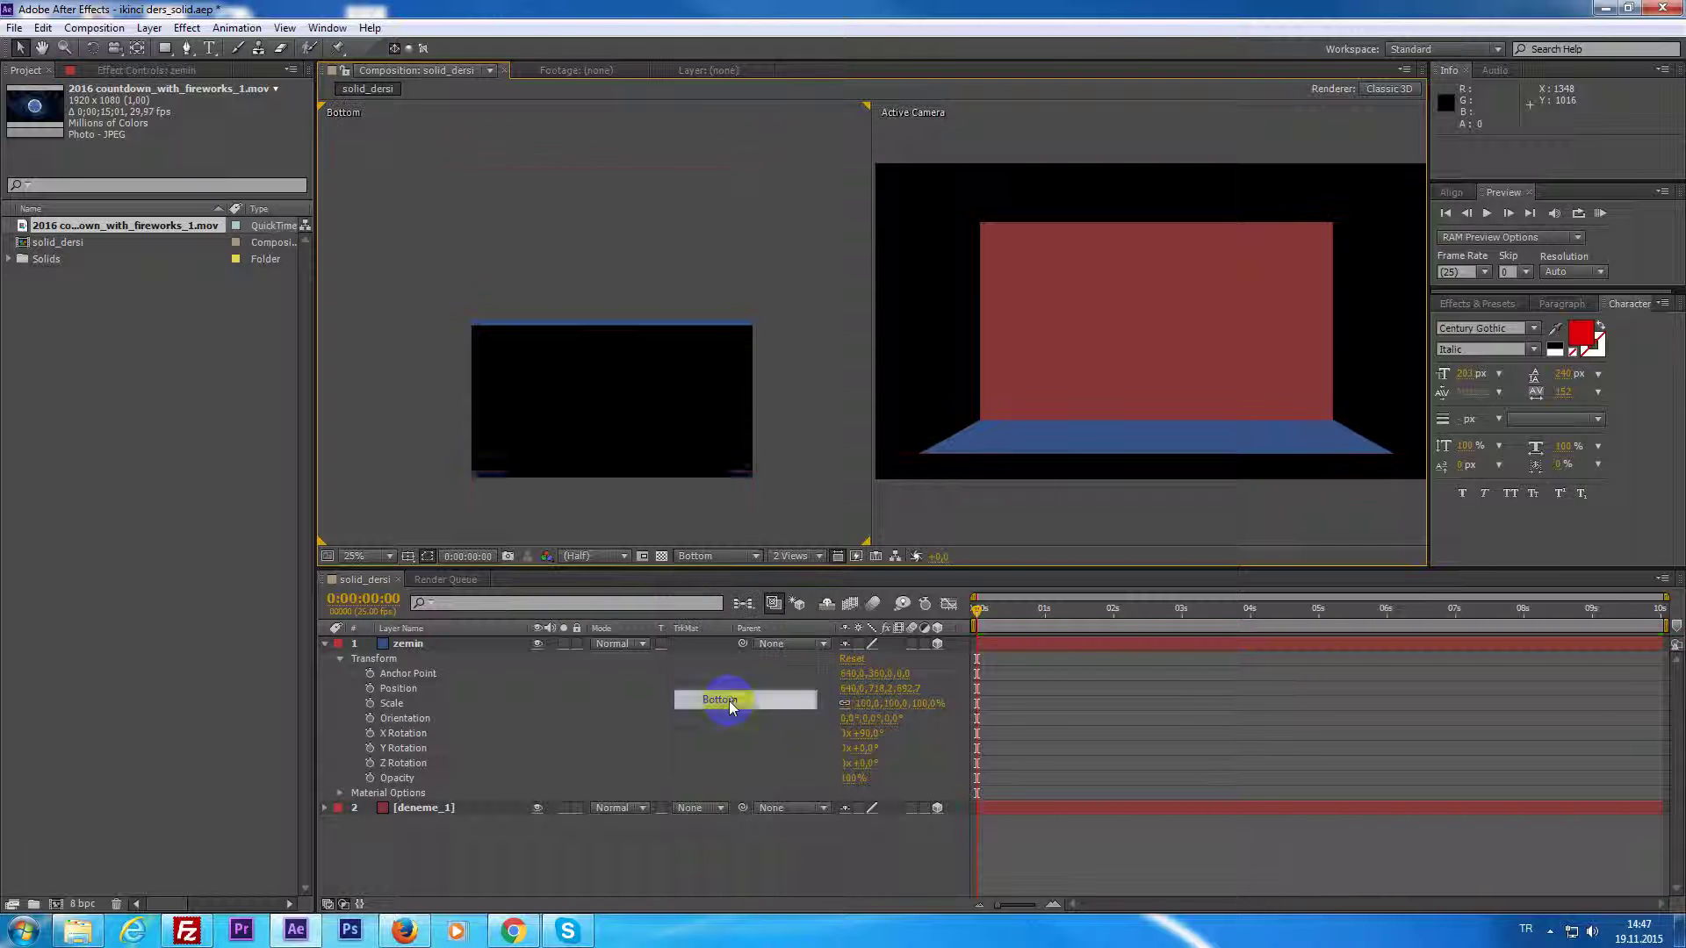
left_click(716, 556)
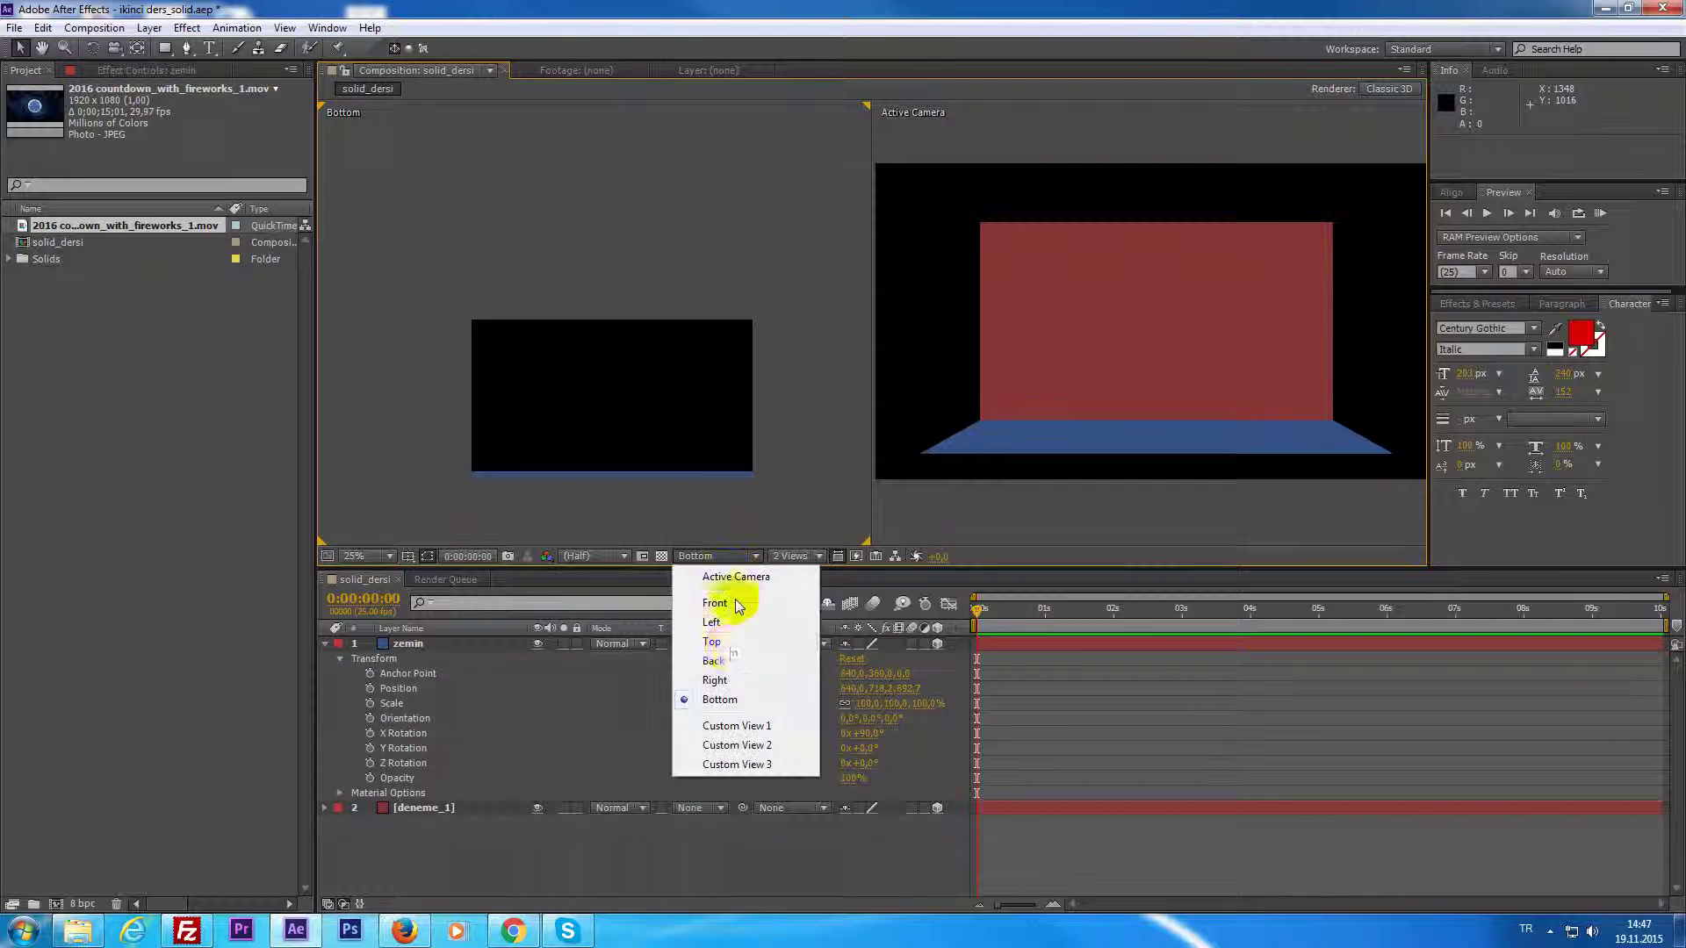
left_click(712, 641)
left_click(1171, 376)
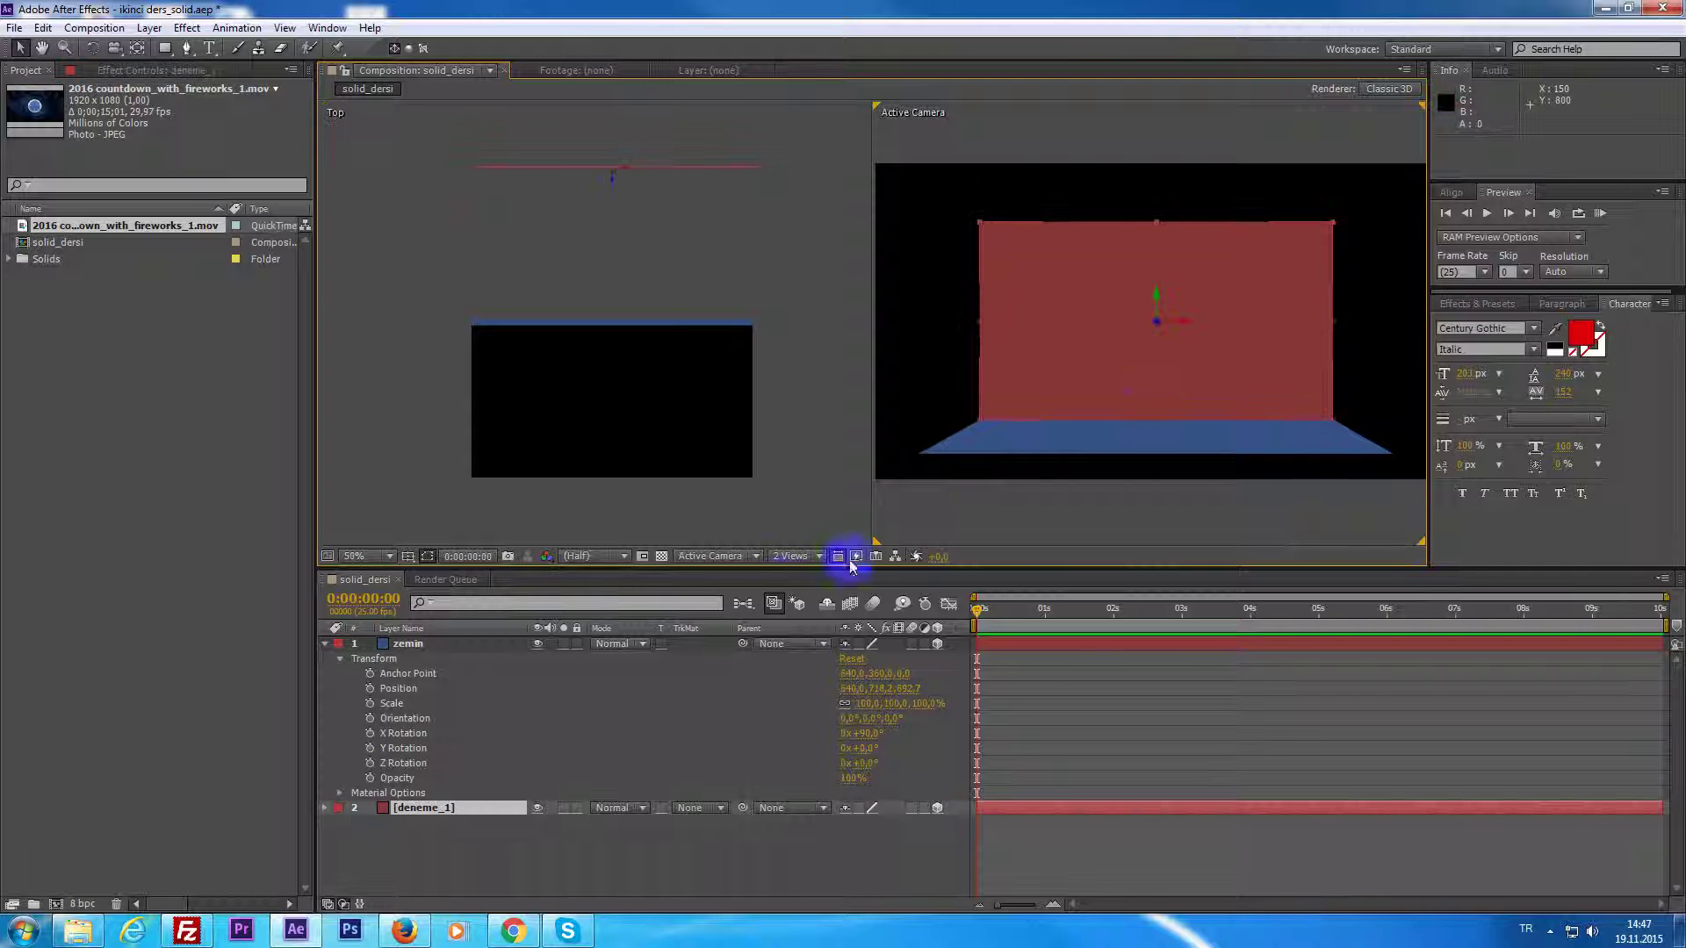
left_click(716, 555)
left_click(736, 577)
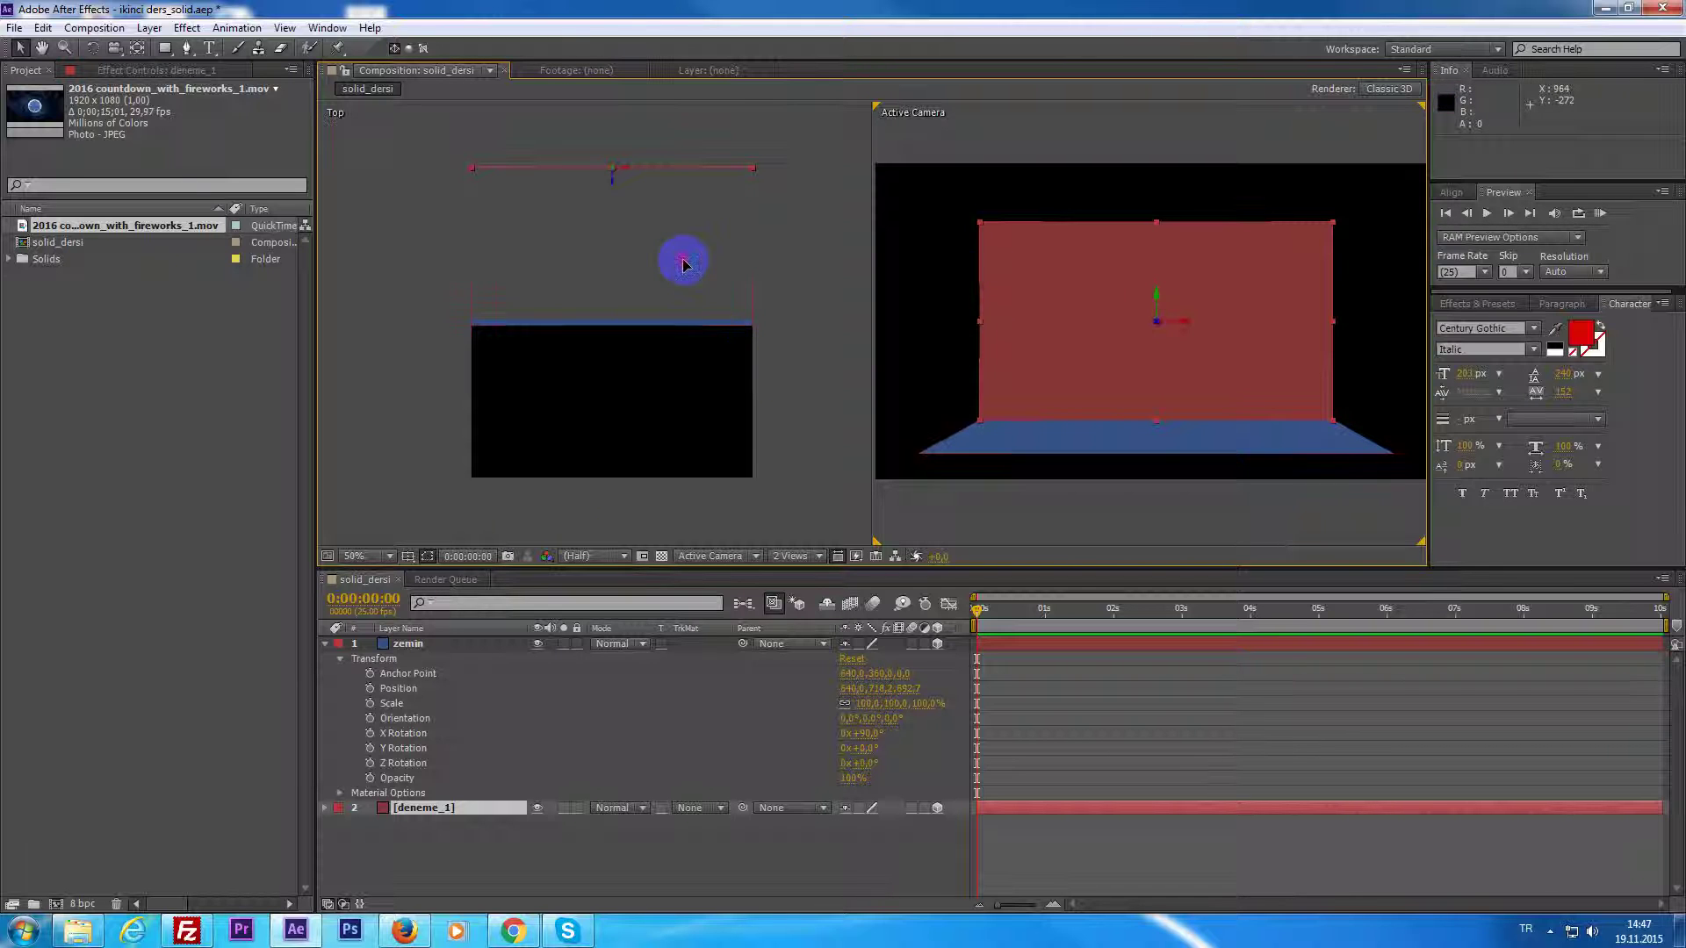
left_click(656, 229)
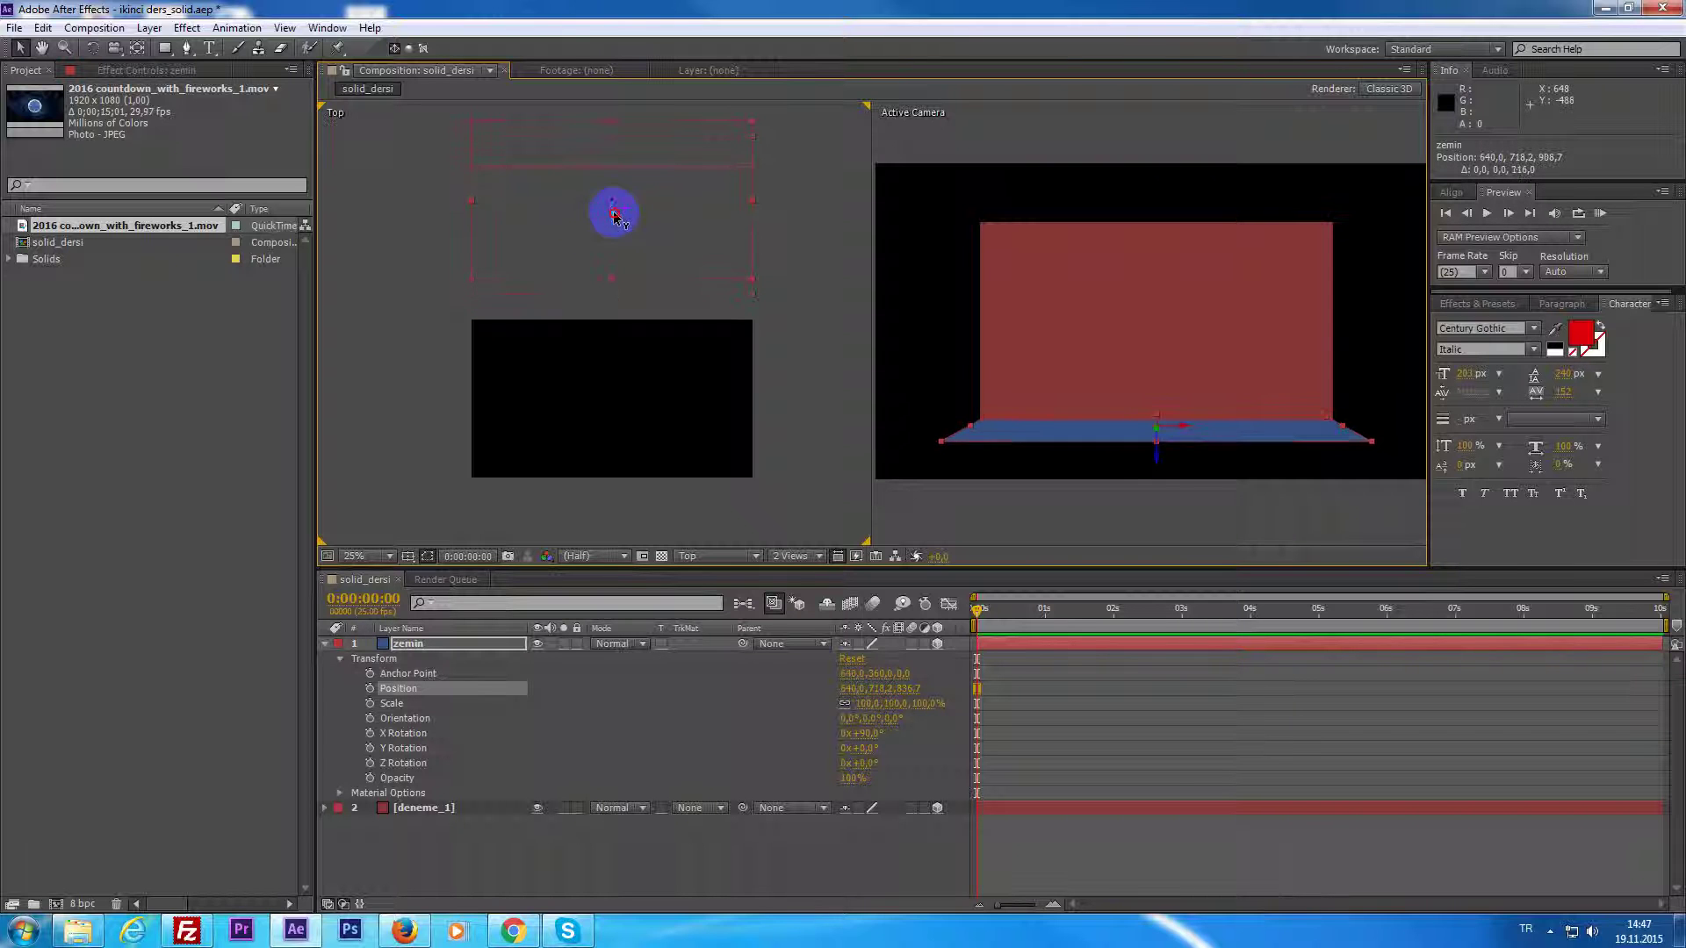
Drag the zemin floor along Z in the Top view until its Position reads 640, 718.2, 692.7.
mouse_move(612, 264)
left_mouse_down()
mouse_move(617, 307)
mouse_move(636, 184)
left_mouse_up()
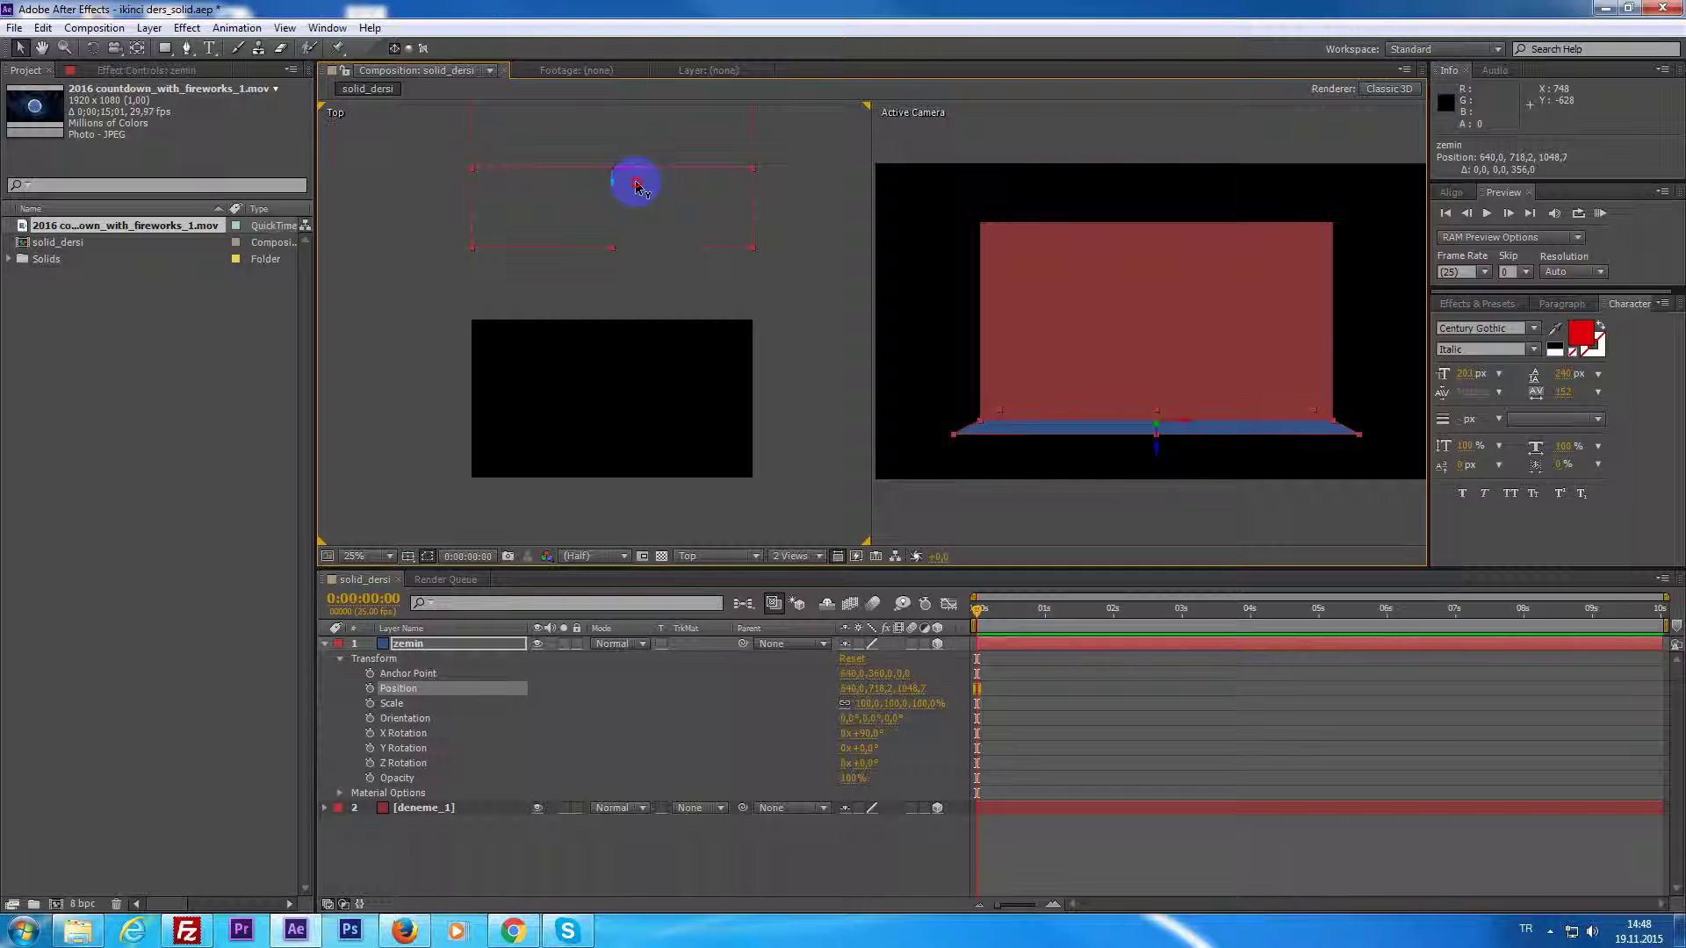
mouse_move(636, 194)
left_mouse_down()
mouse_move(634, 273)
mouse_move(705, 245)
mouse_move(674, 357)
left_mouse_up()
key("period")
scroll(681, 185, "up", 2)
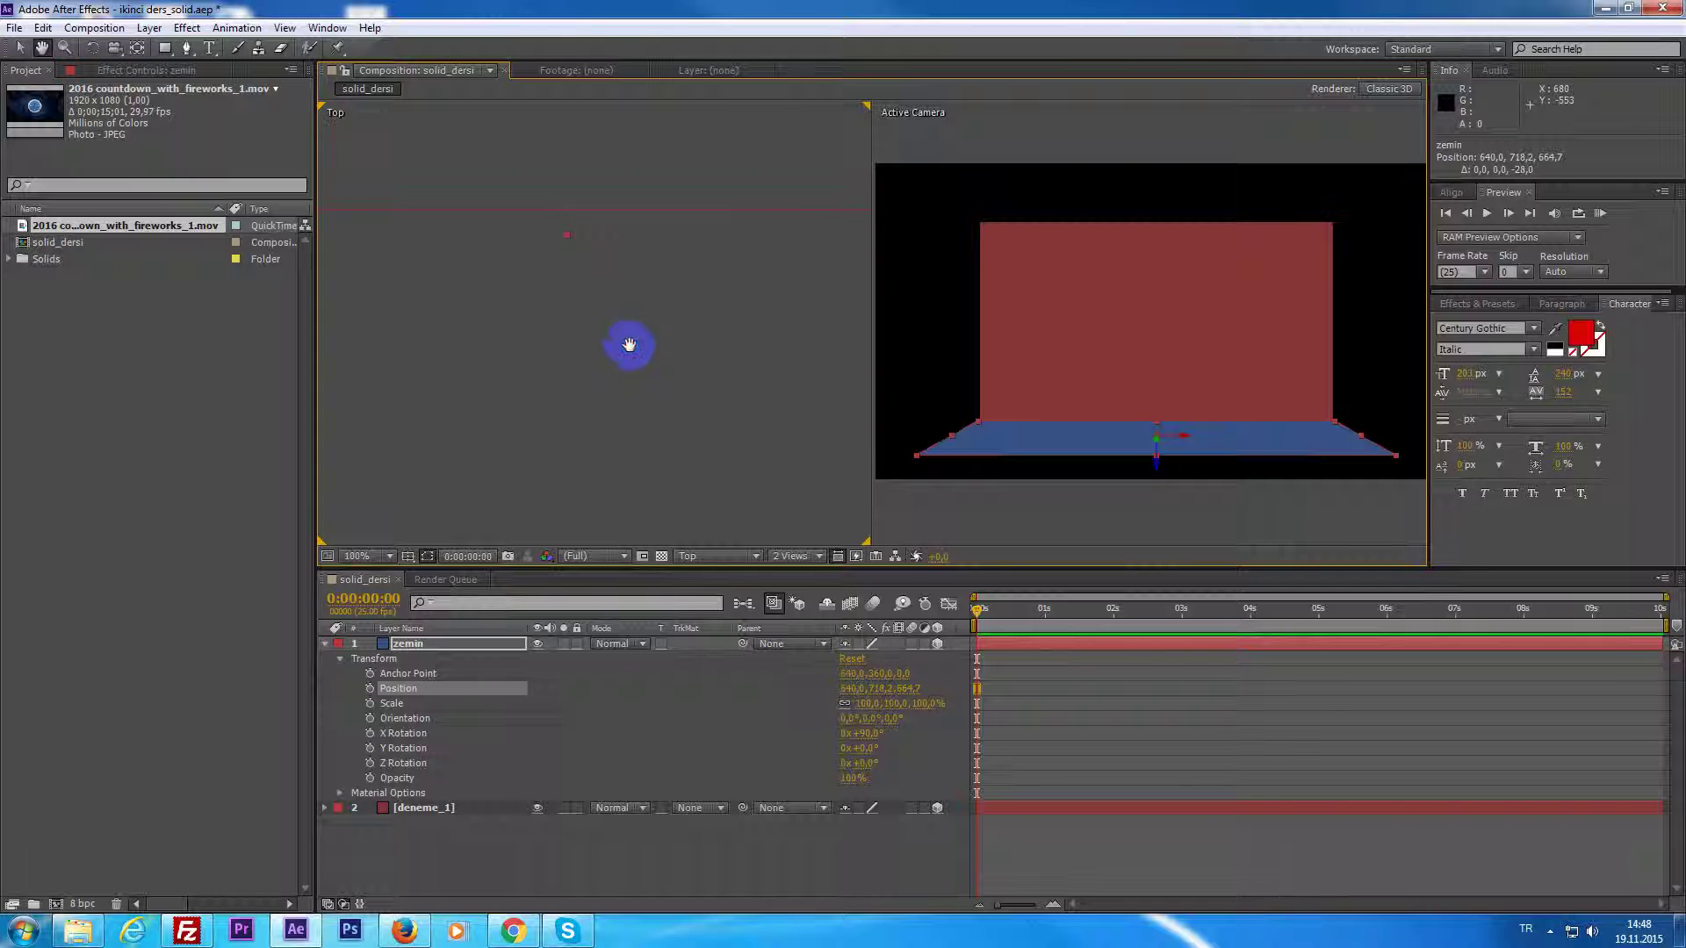
left_click_drag(591, 216, 645, 212)
key("comma")
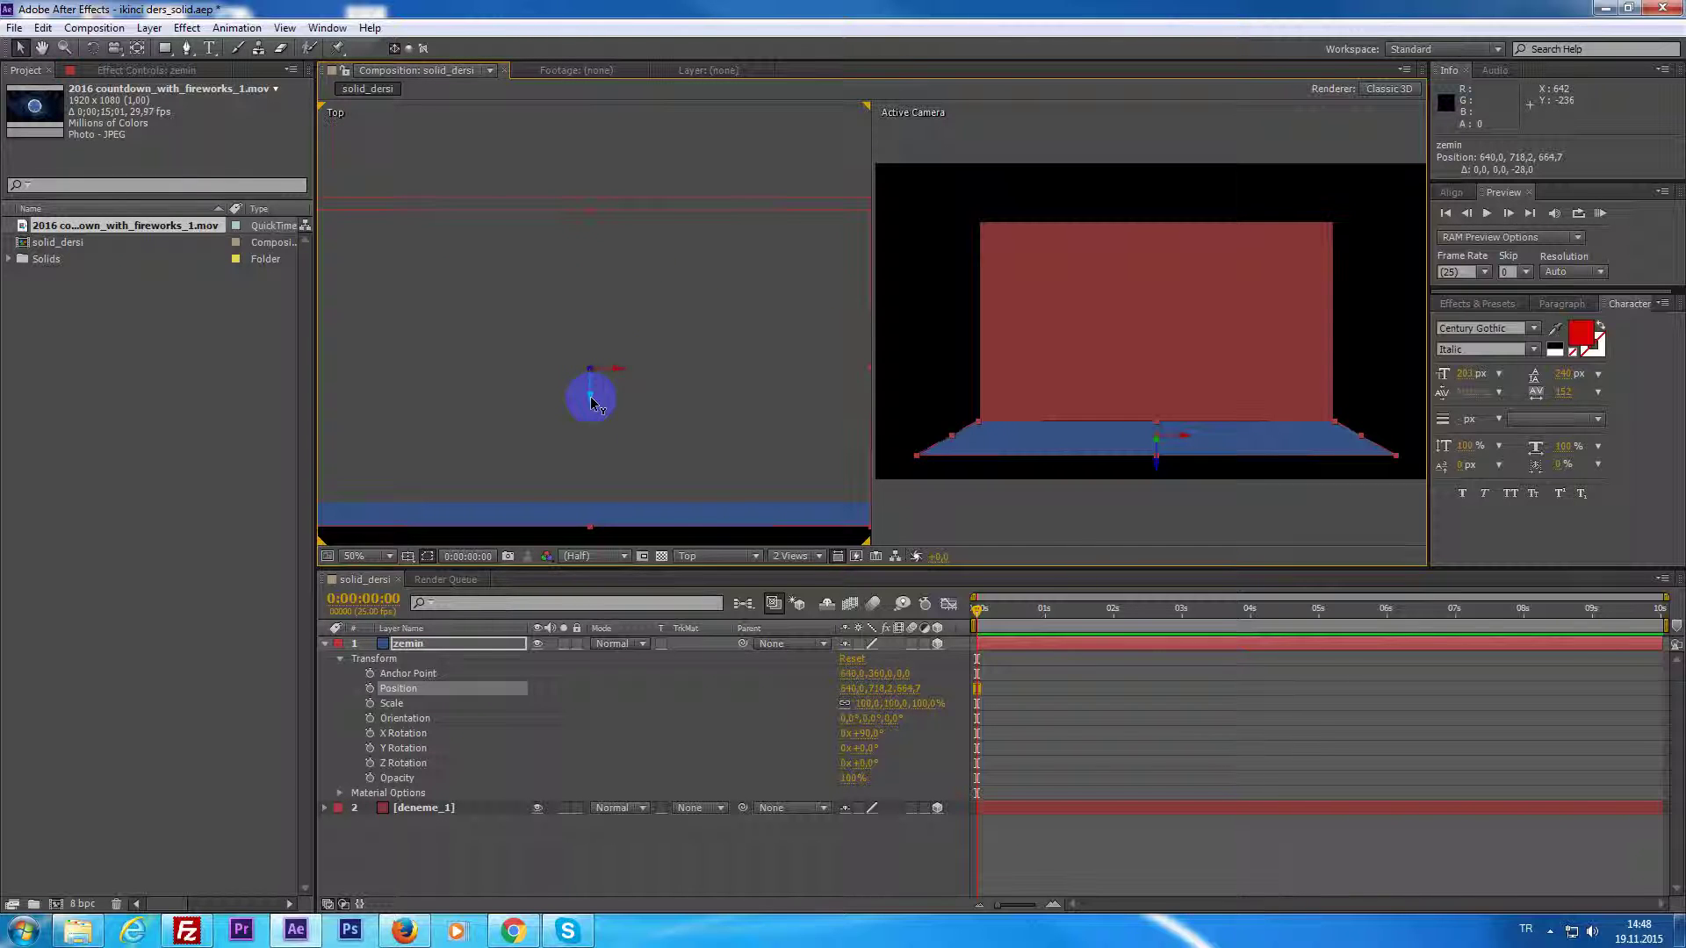
left_click_drag(591, 403, 594, 390)
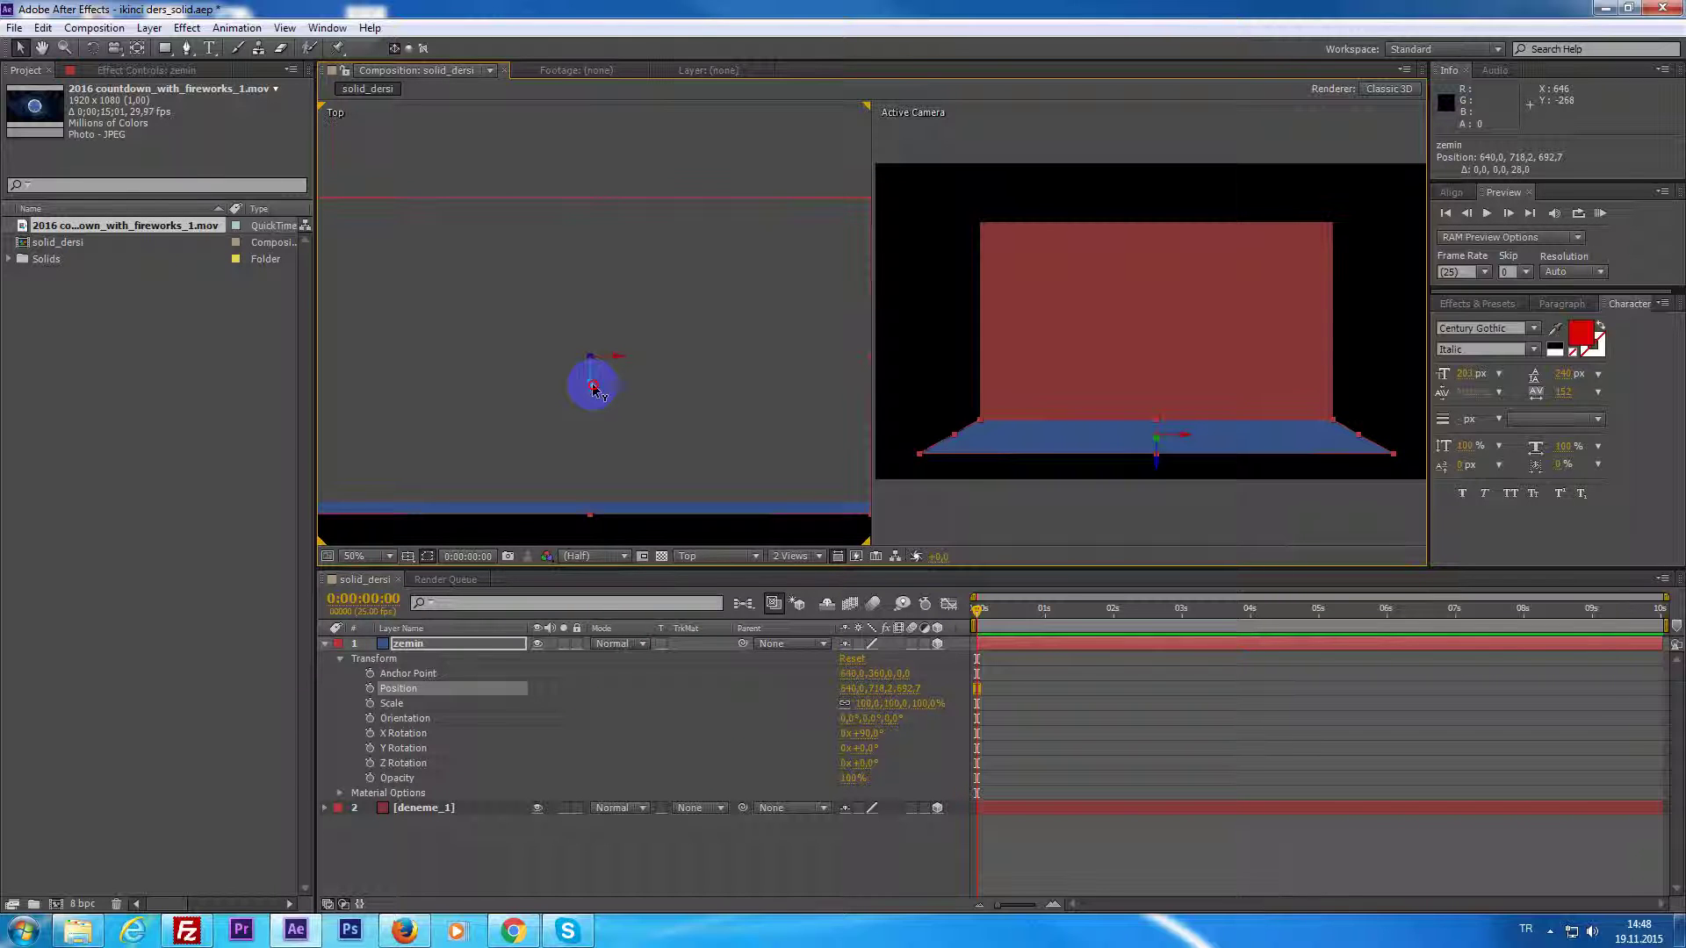
key("comma")
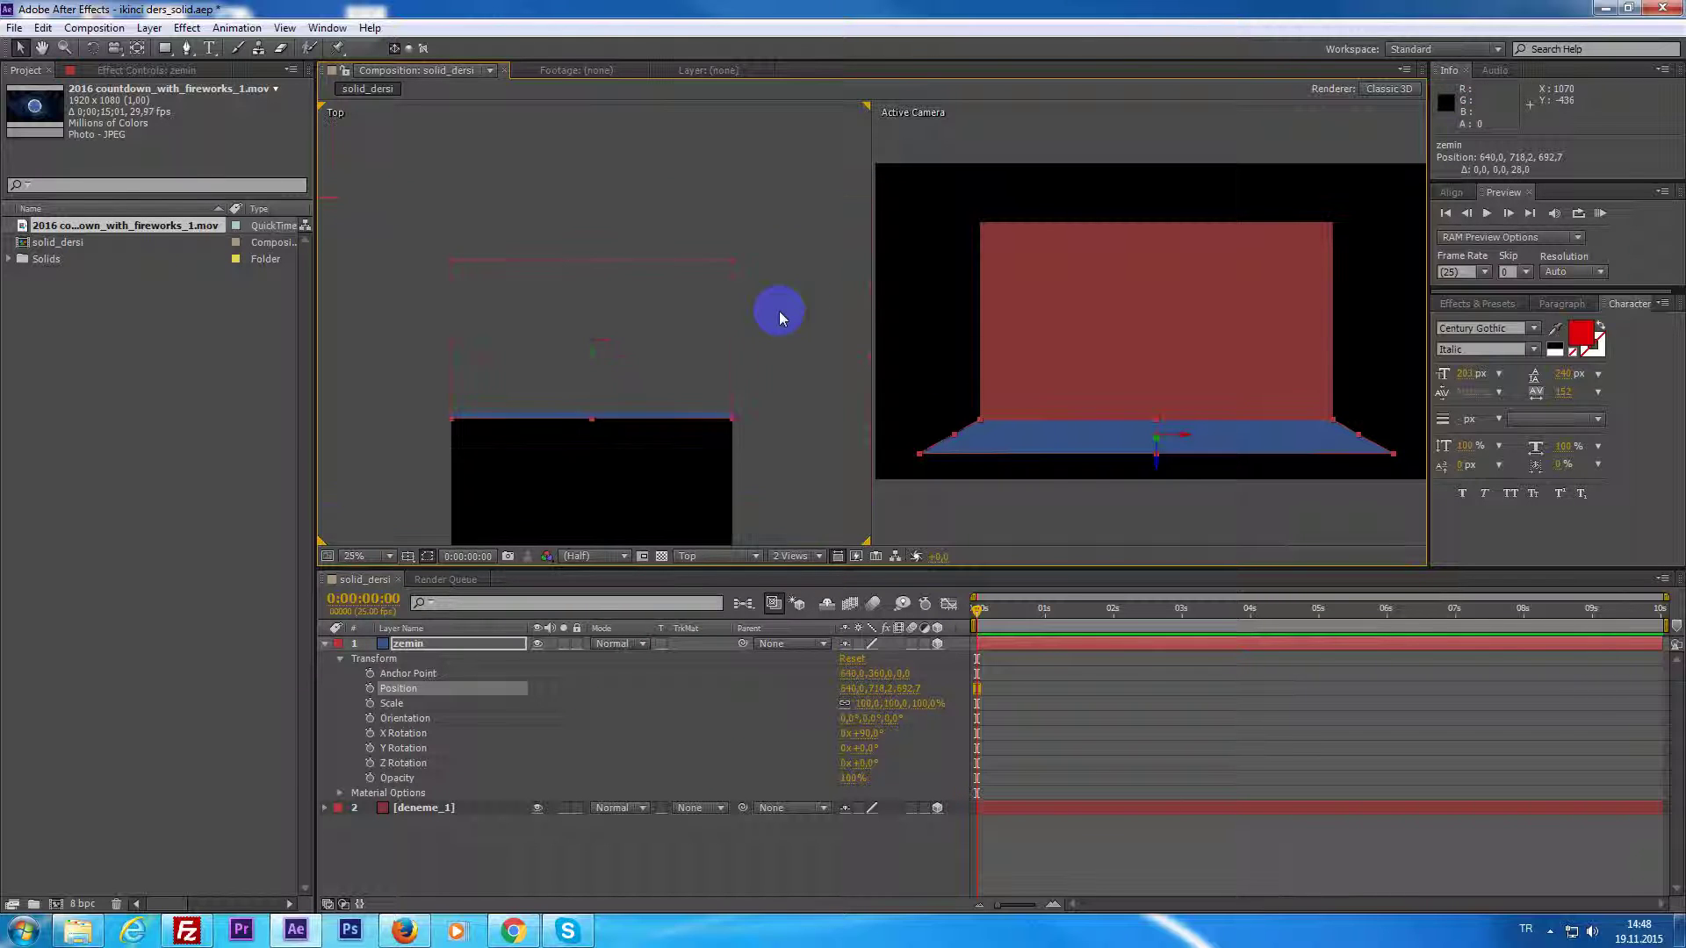
Switch to a 4 Views layout and set the lower-right view to Active Camera at 25%.
left_click(795, 556)
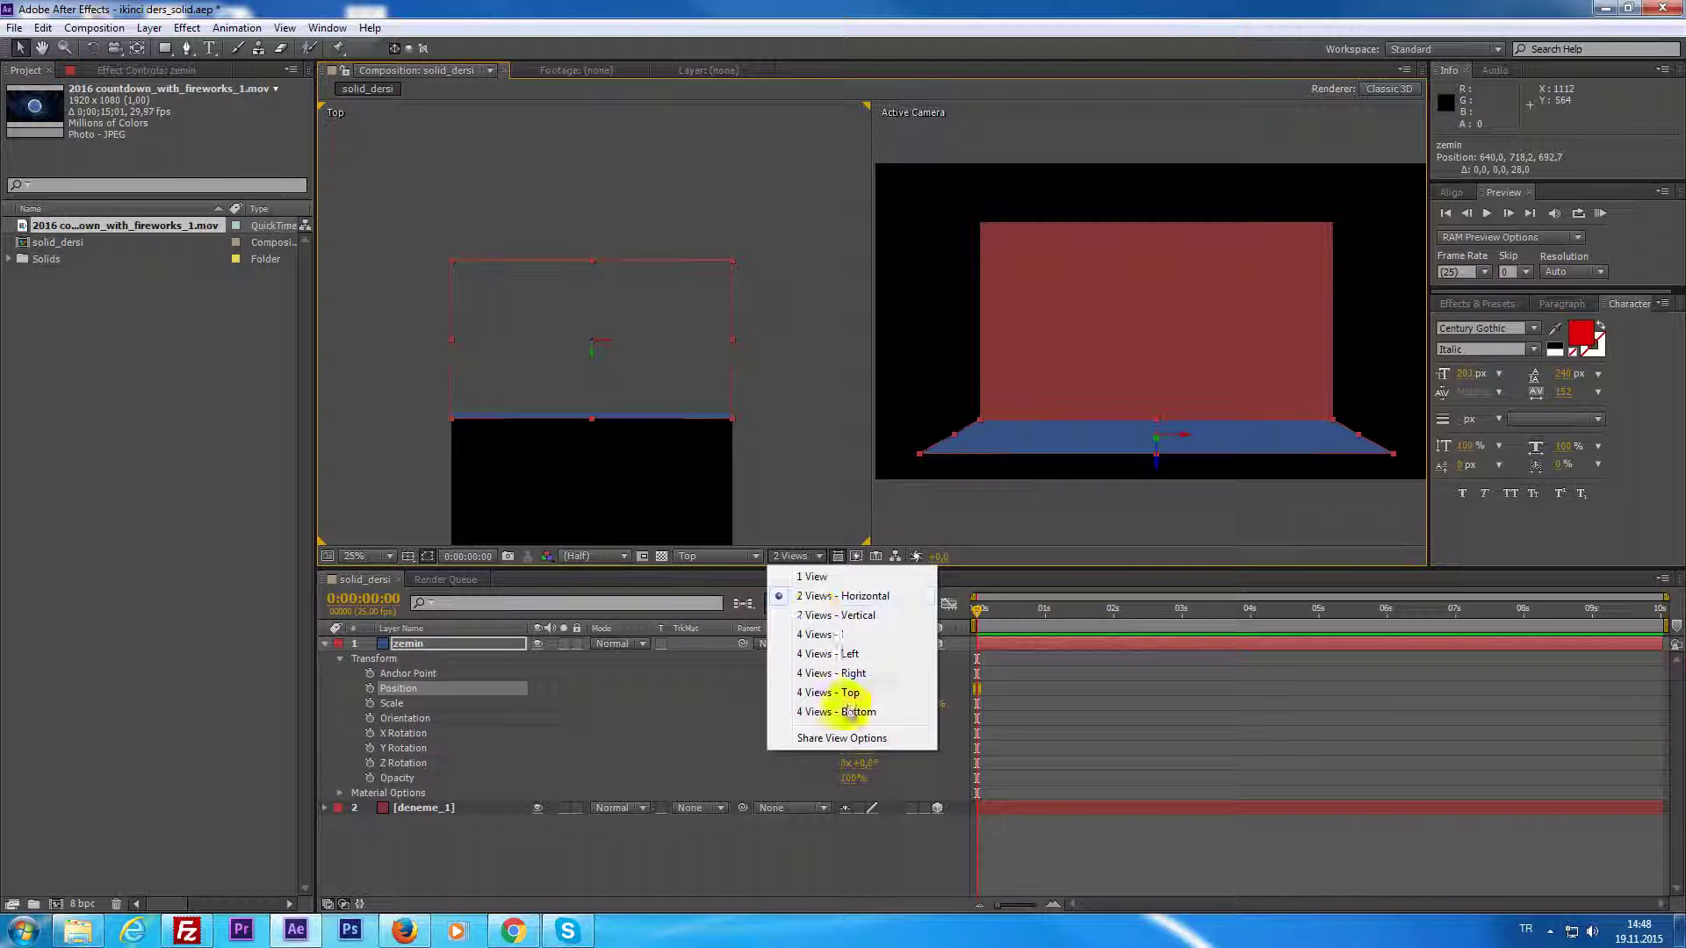
left_click(841, 635)
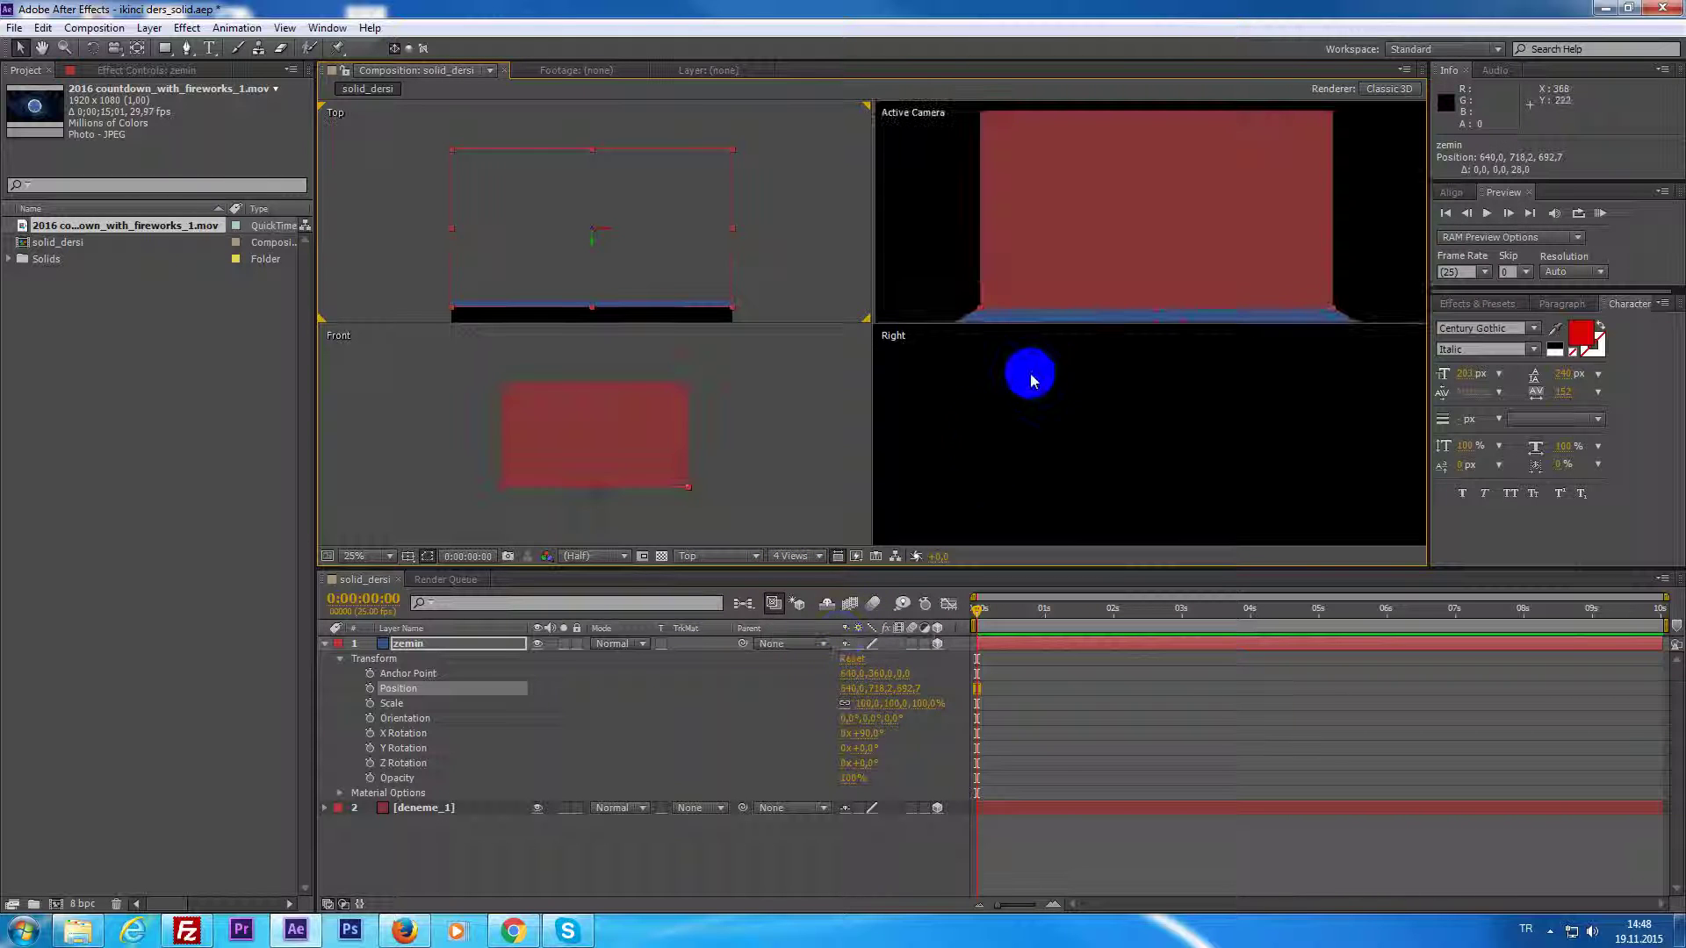
left_click(1054, 475)
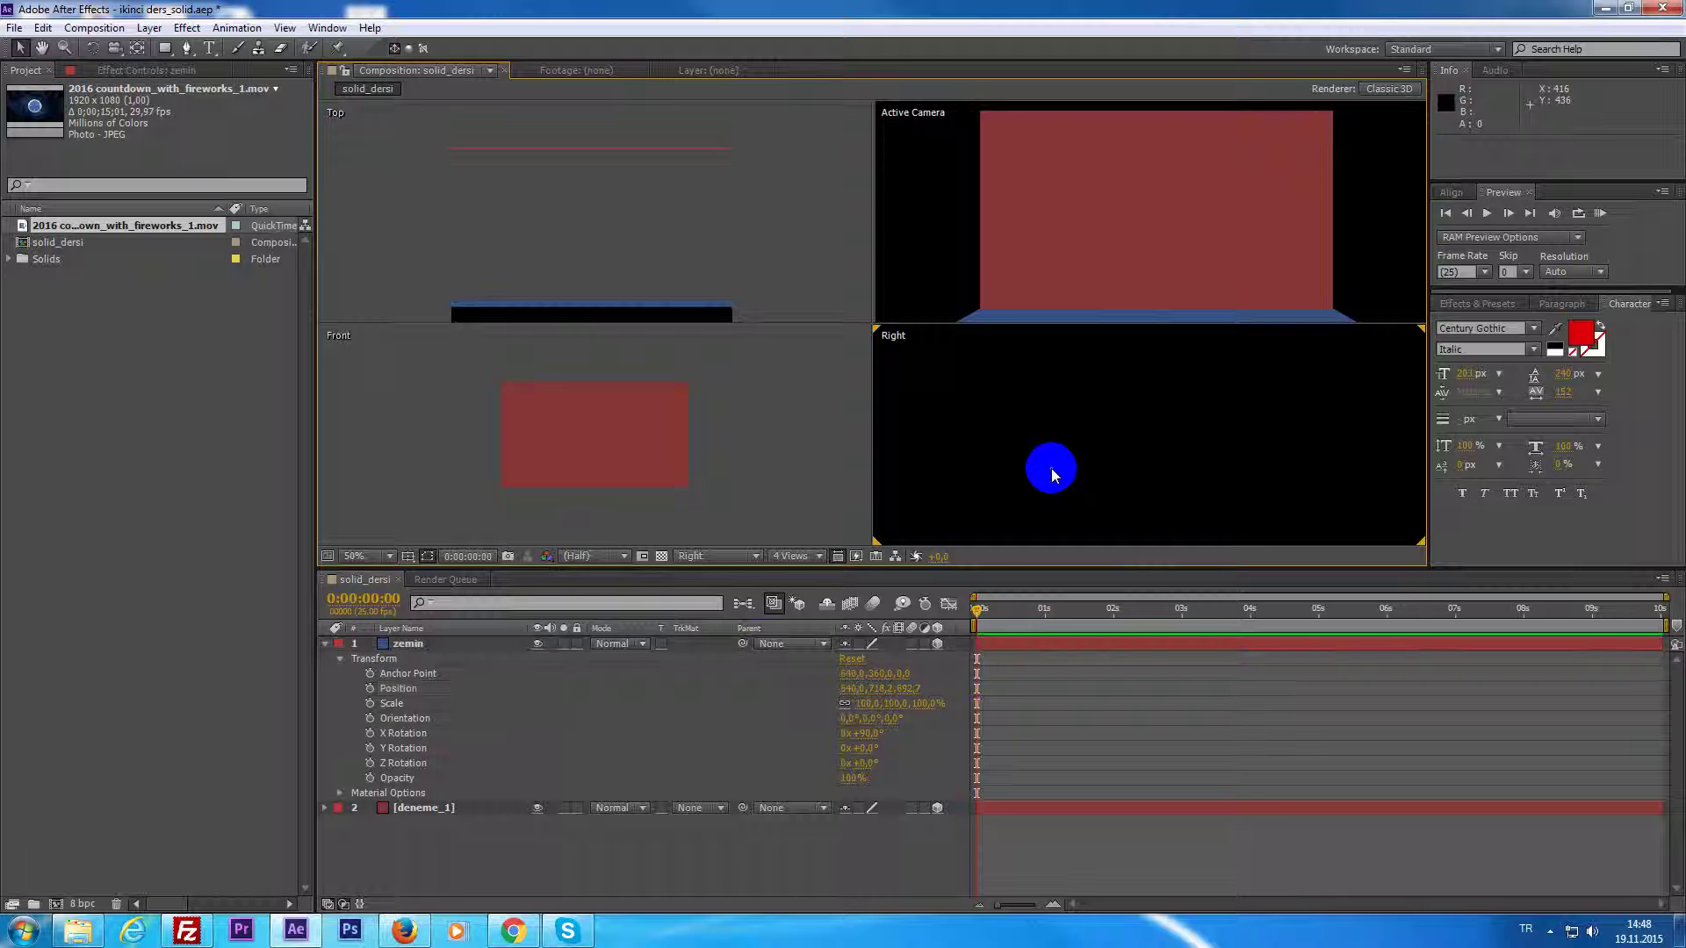
left_click(750, 556)
left_click(728, 573)
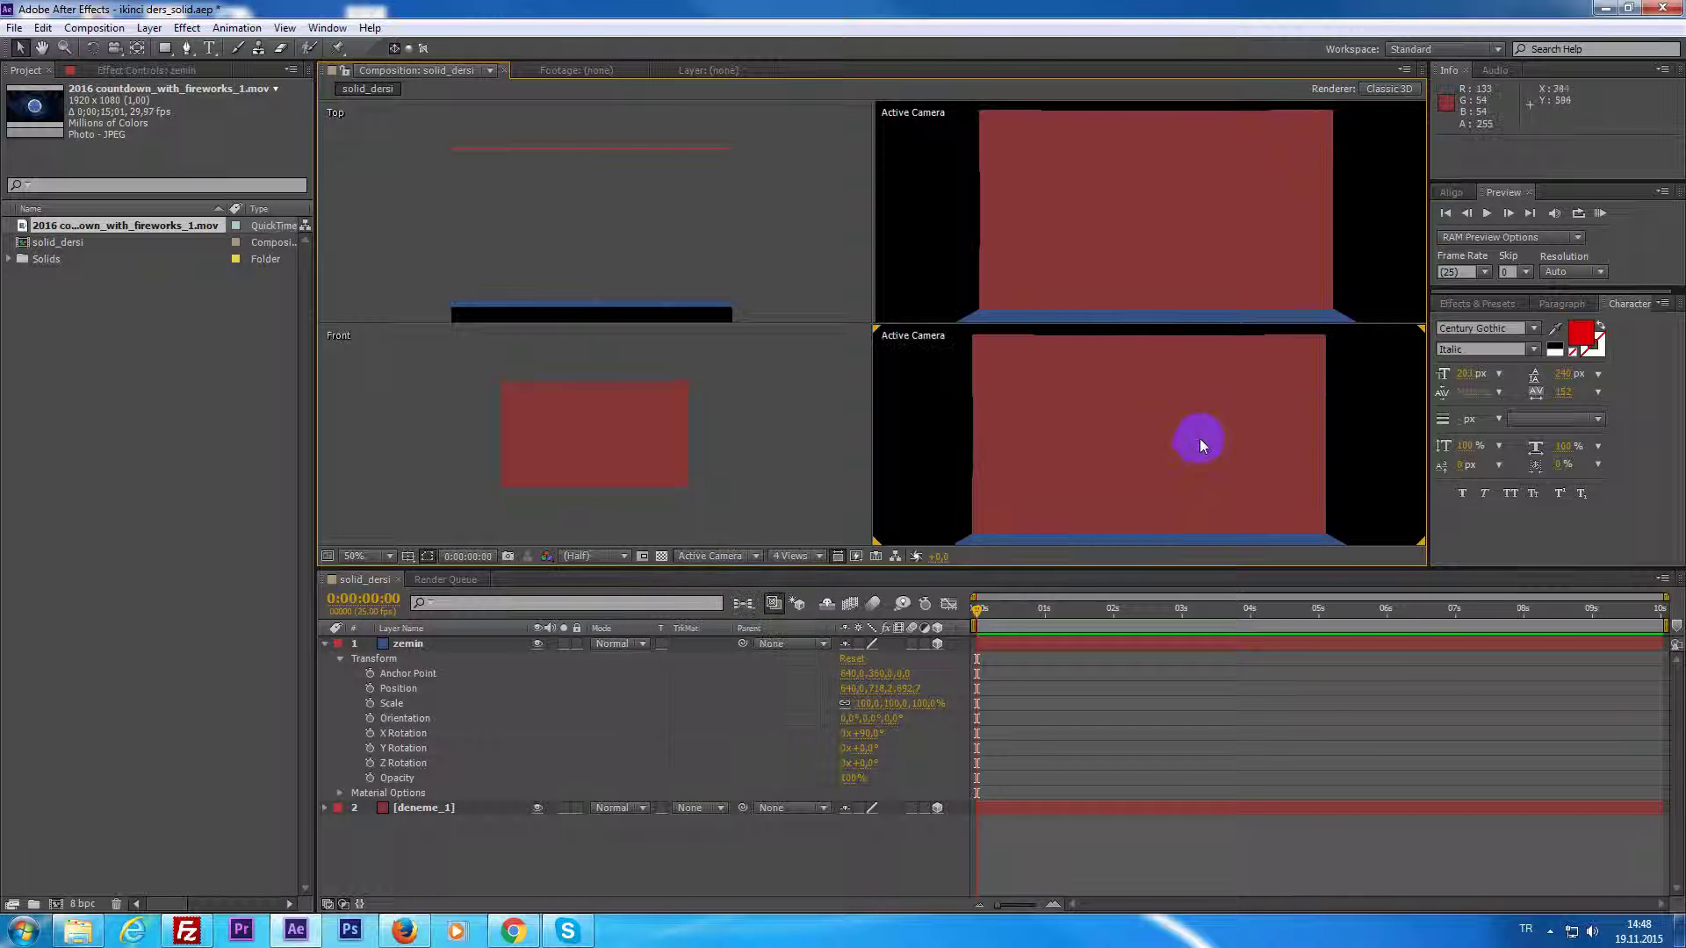
key("comma")
key("comma")
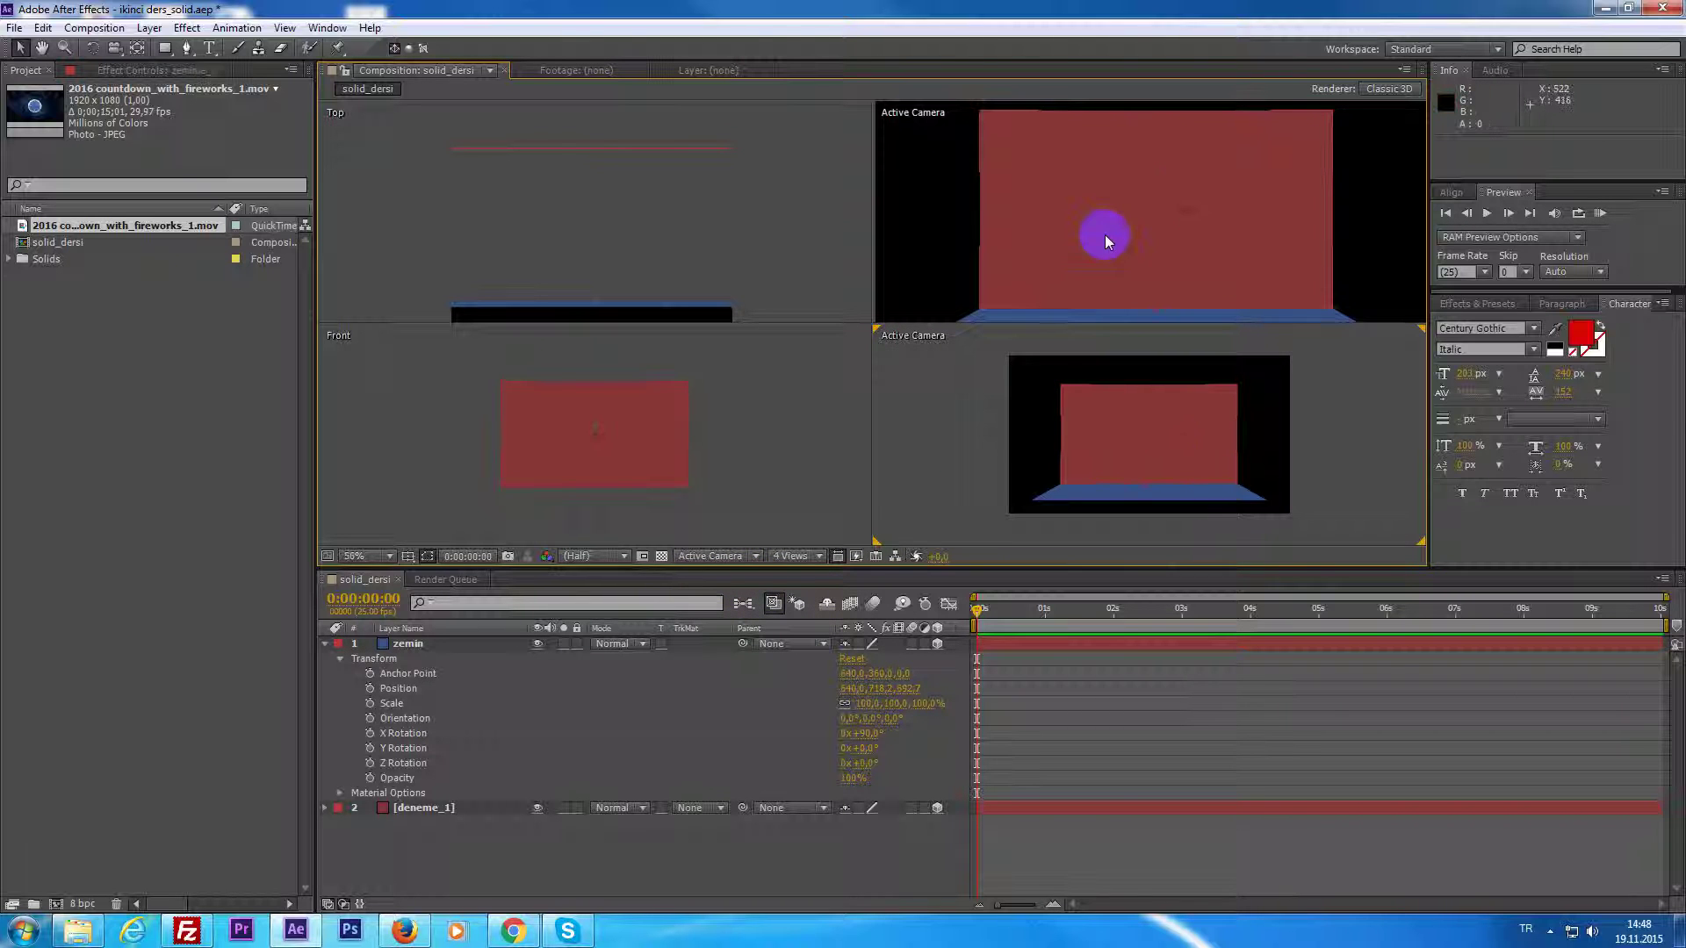
Set the upper-right view to Left and select deneme_1 in the Front view.
left_click(1105, 237)
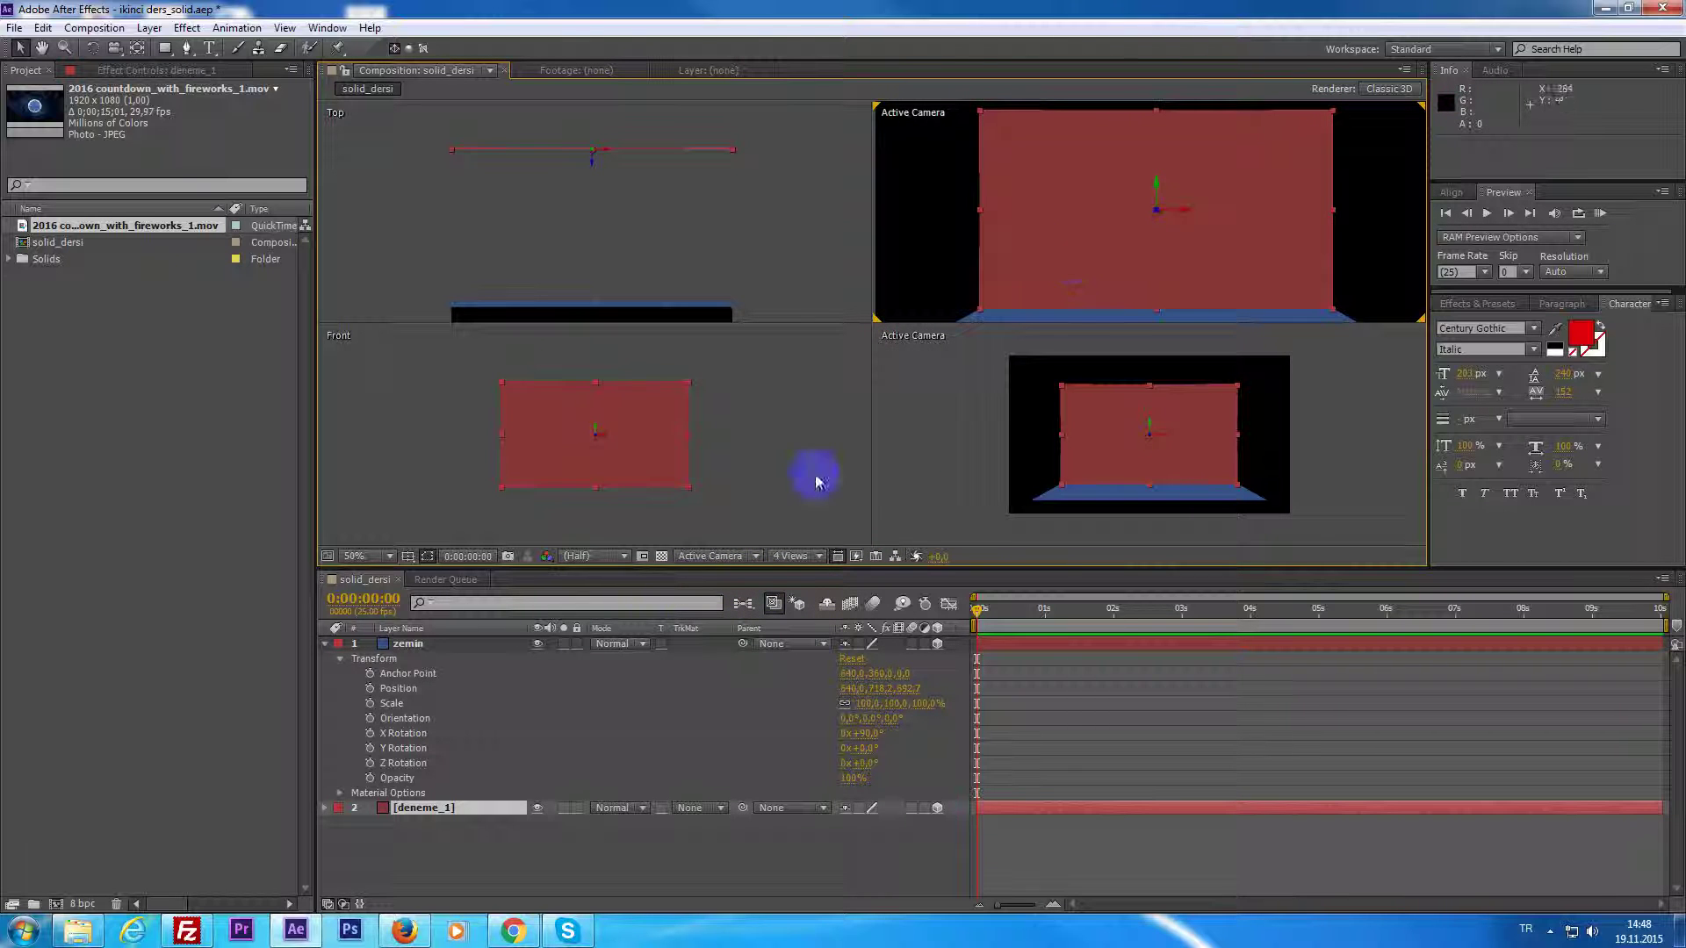
left_click(693, 556)
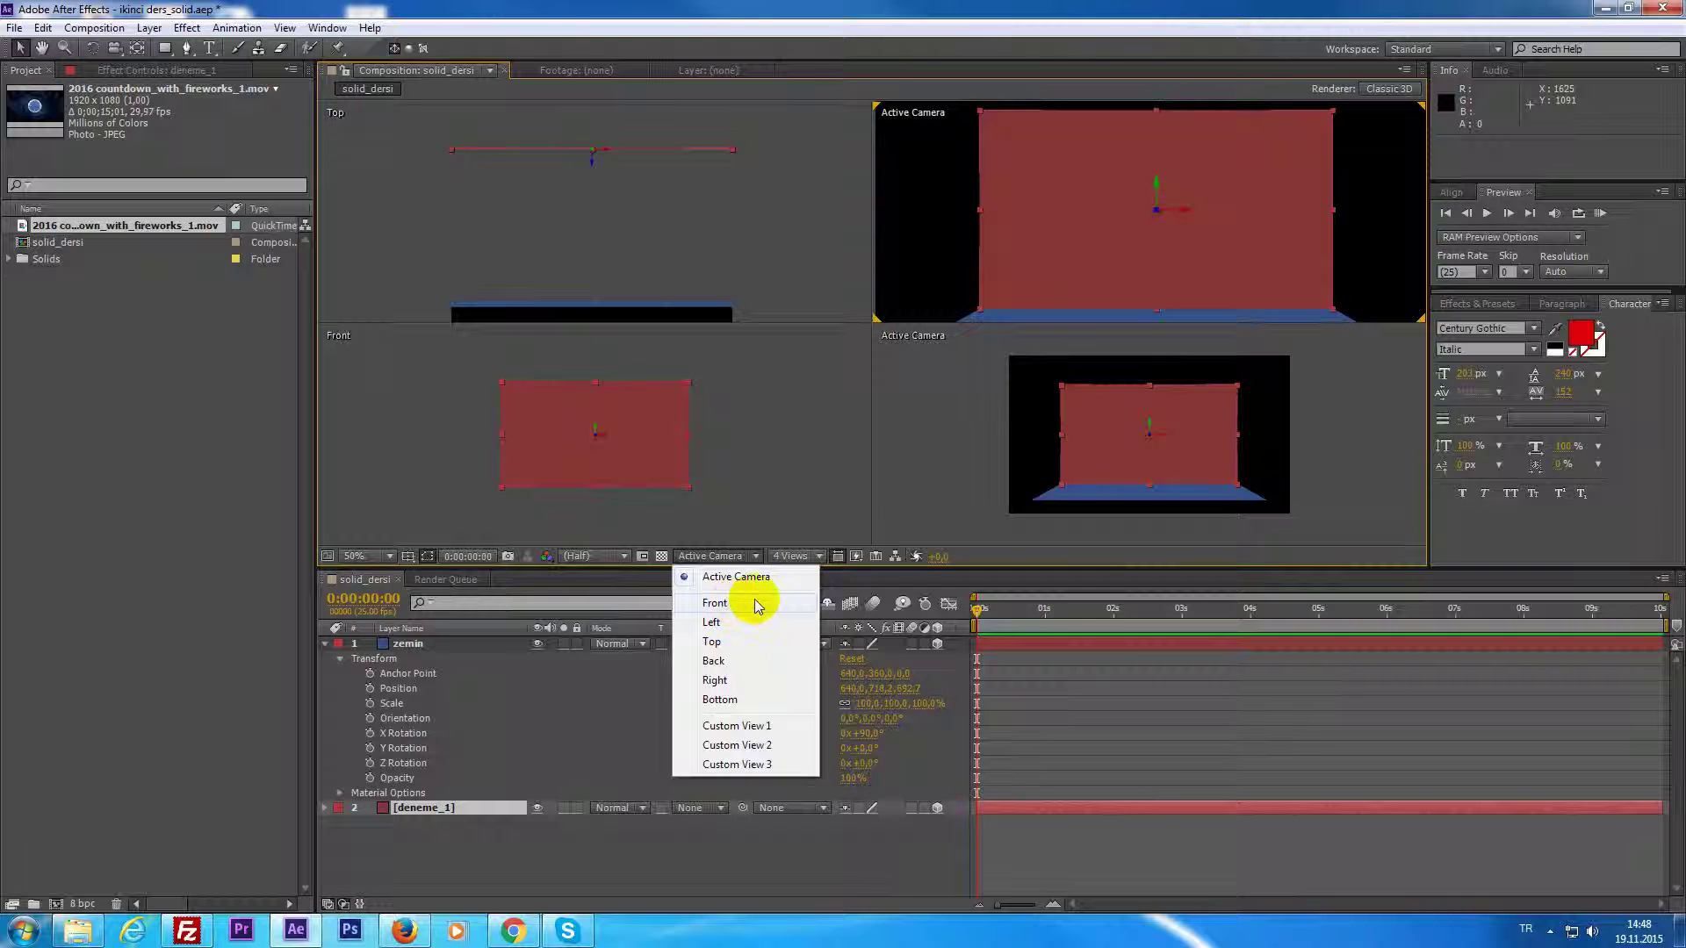
left_click(713, 622)
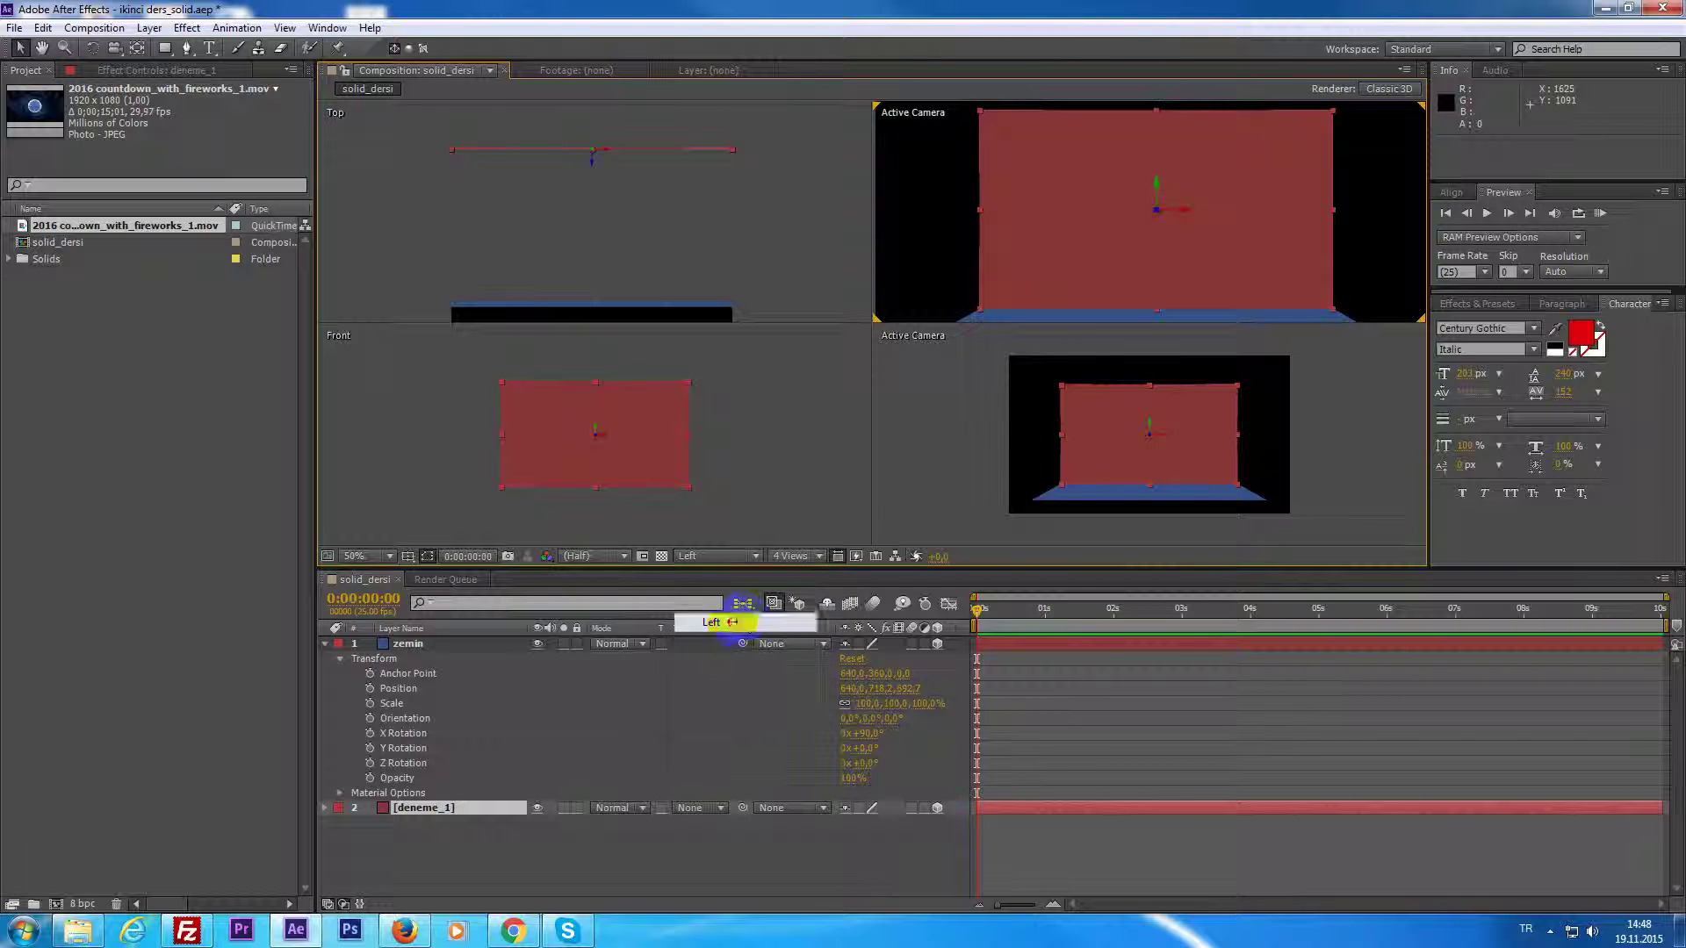
scroll(1115, 247, "down", 2)
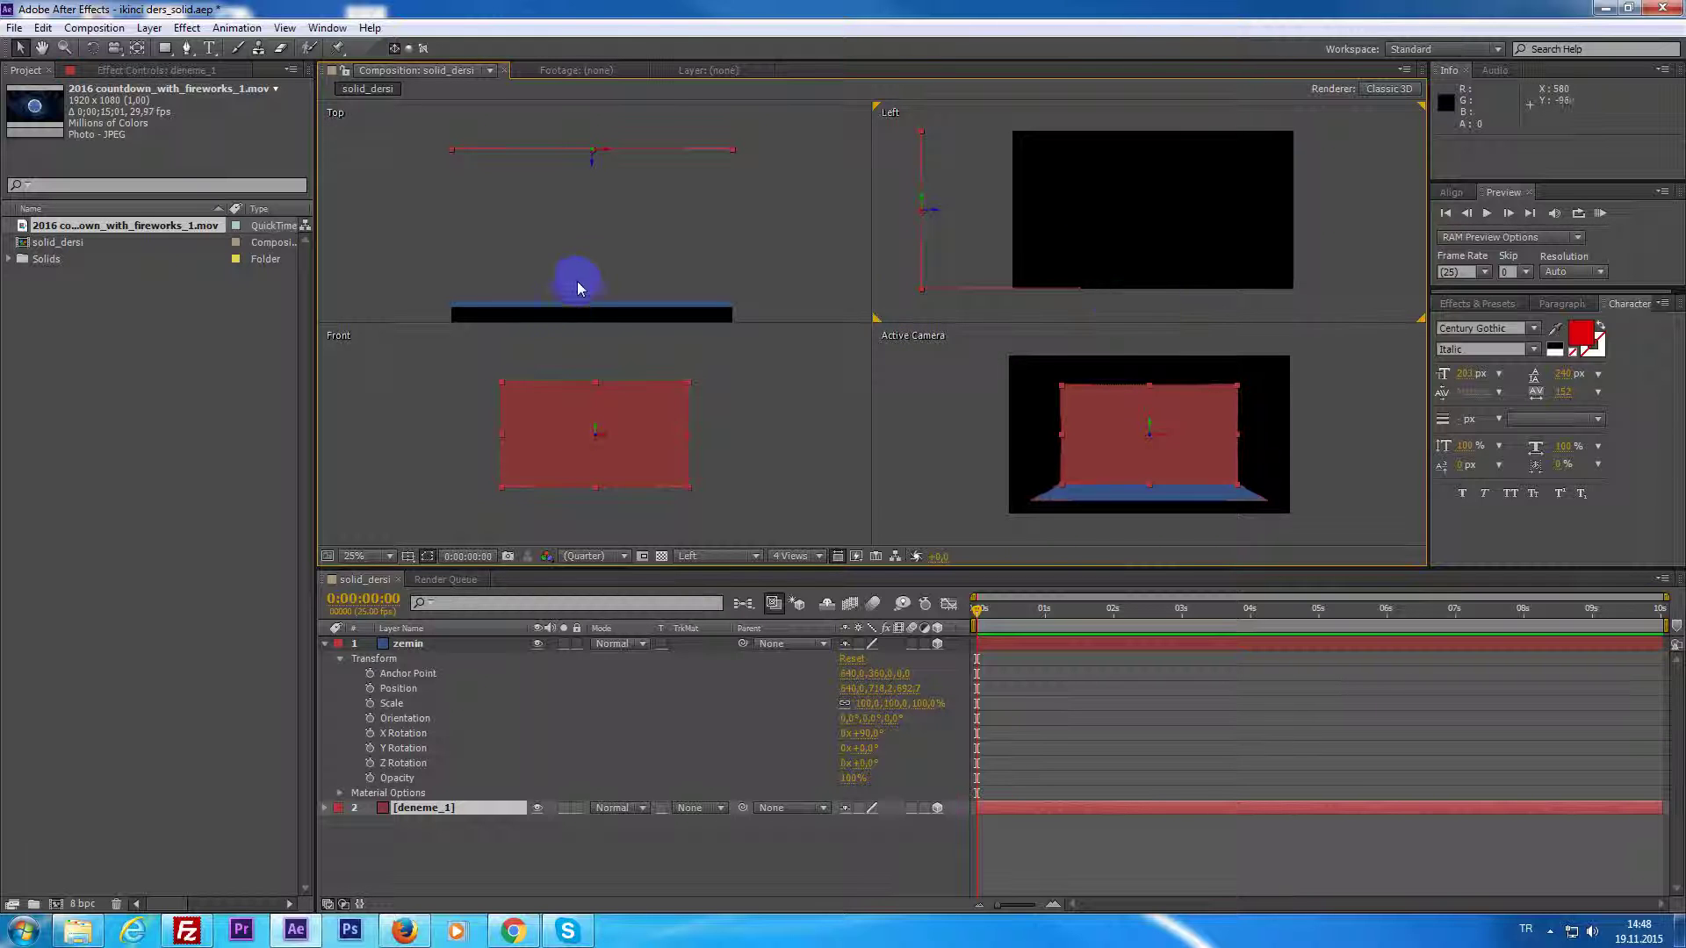
left_click(608, 249)
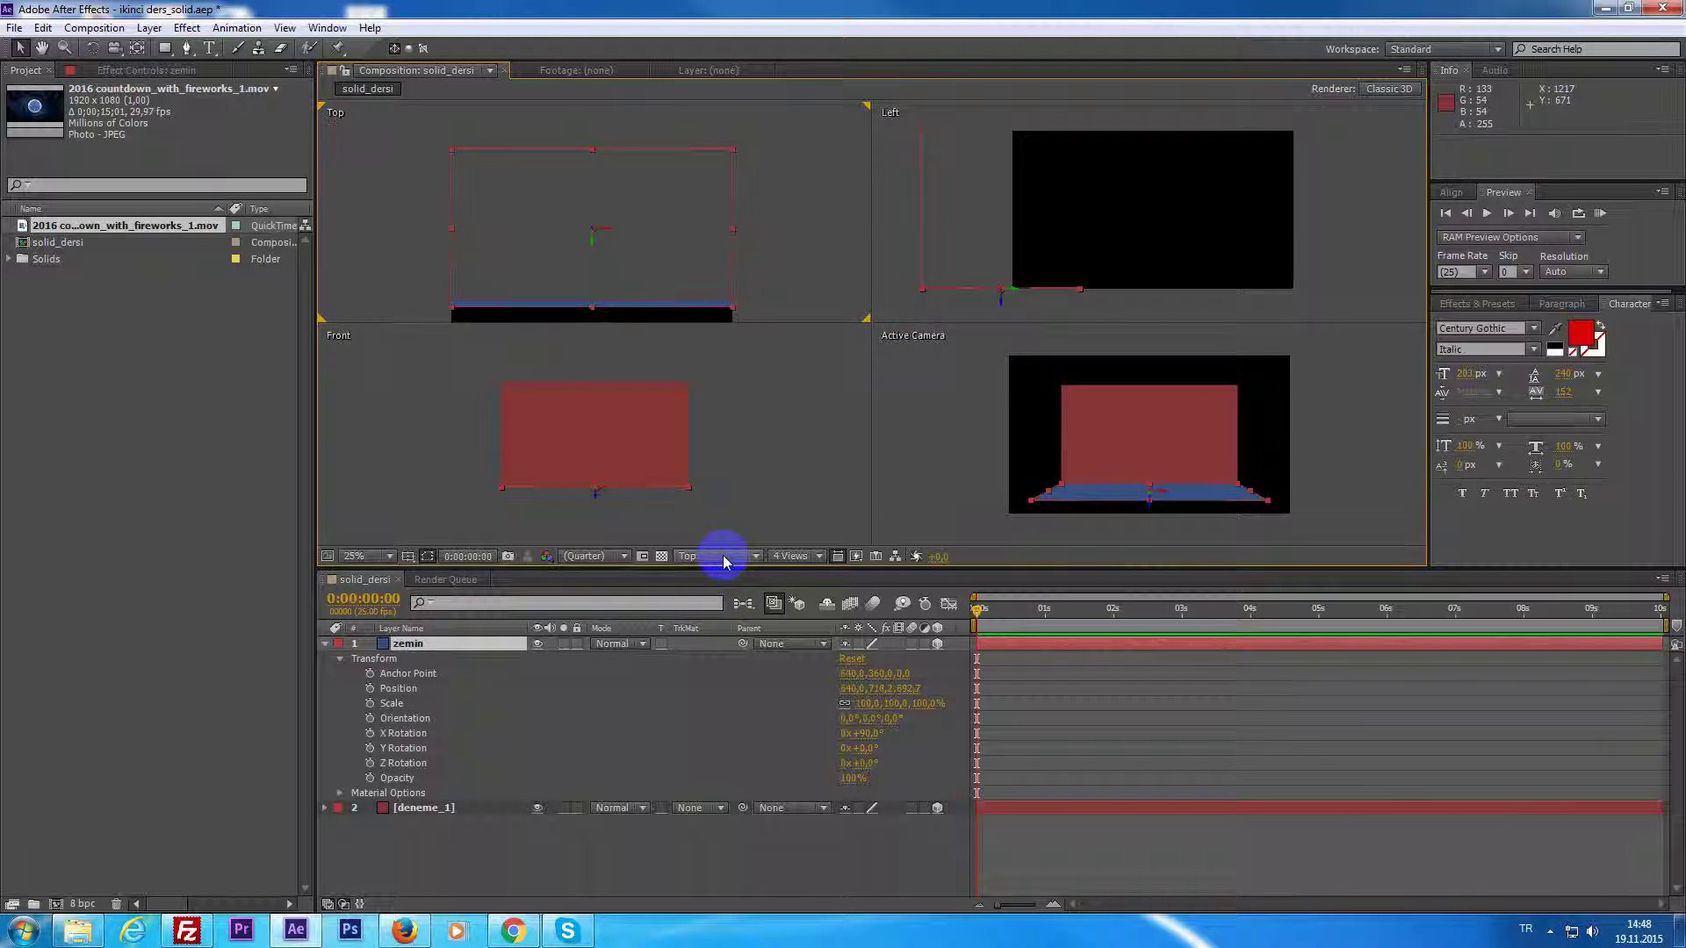
scroll(657, 263, "down", 1)
left_click(602, 458)
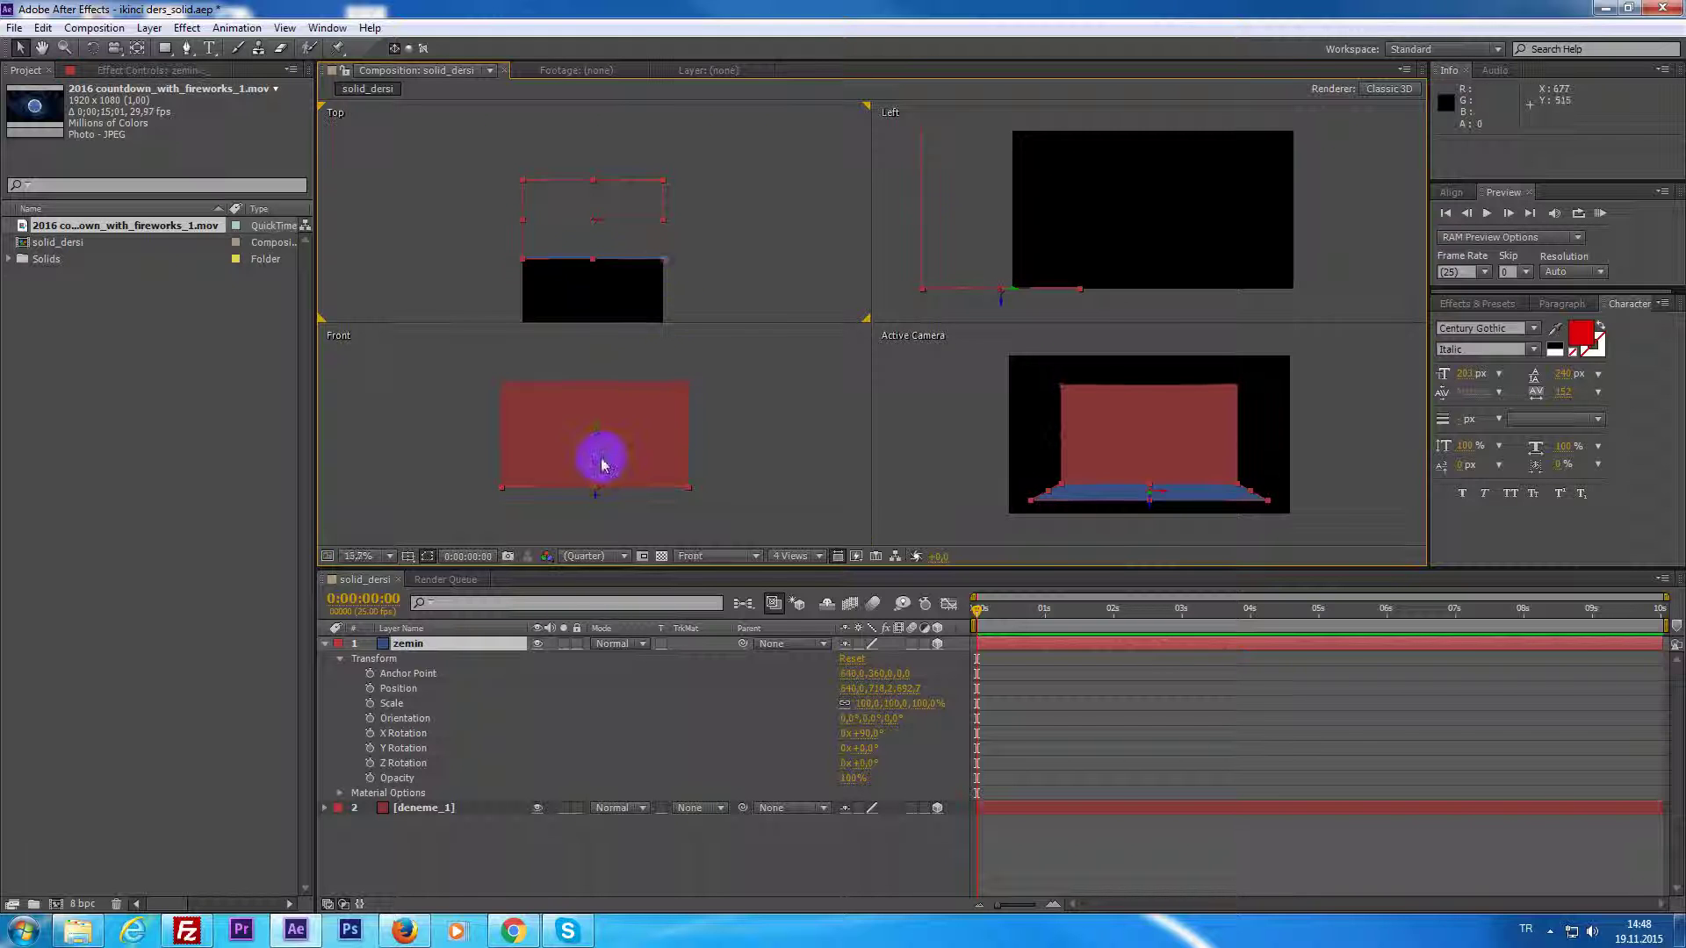
left_click(718, 555)
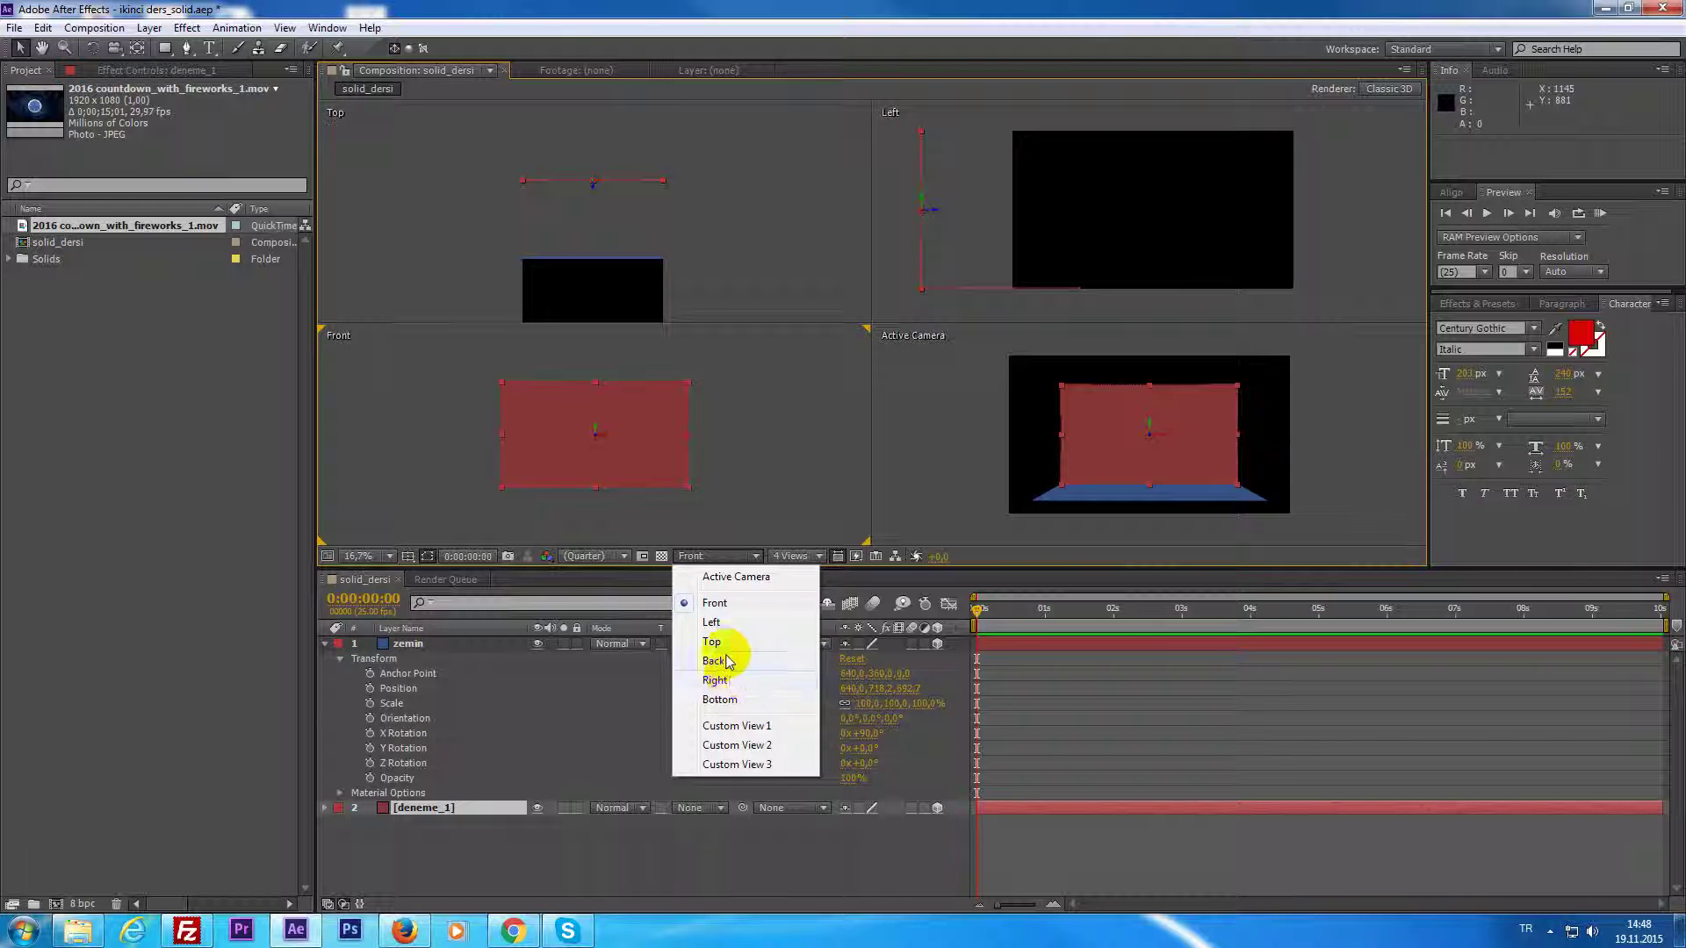
left_click(714, 680)
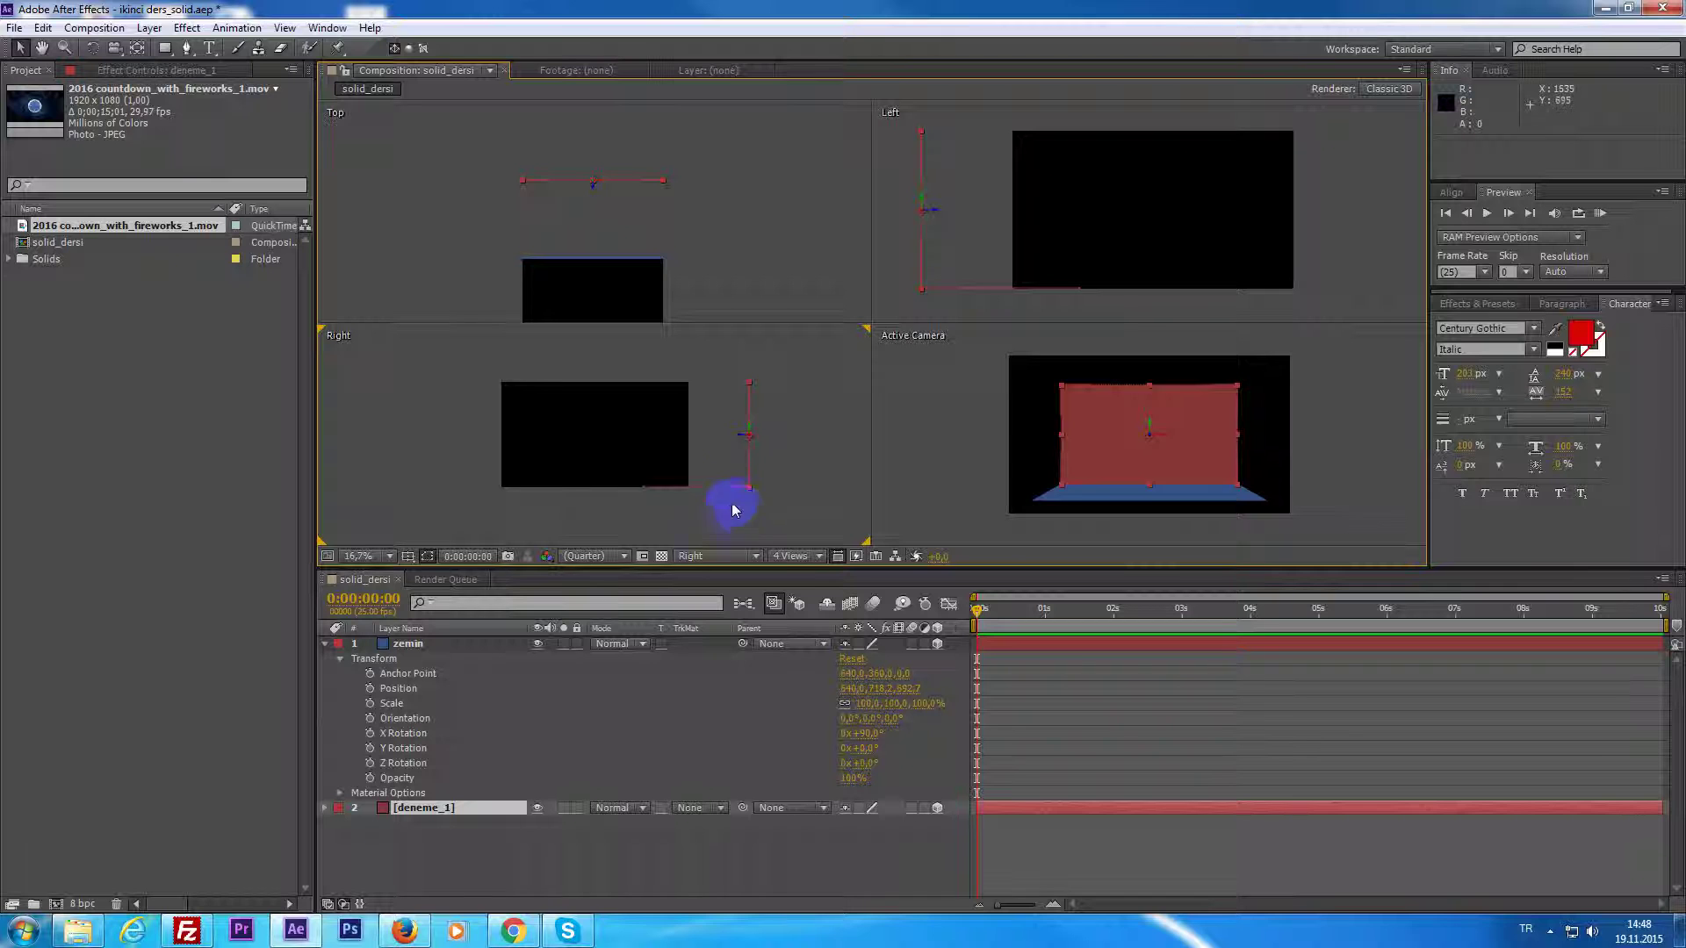
left_click(725, 482)
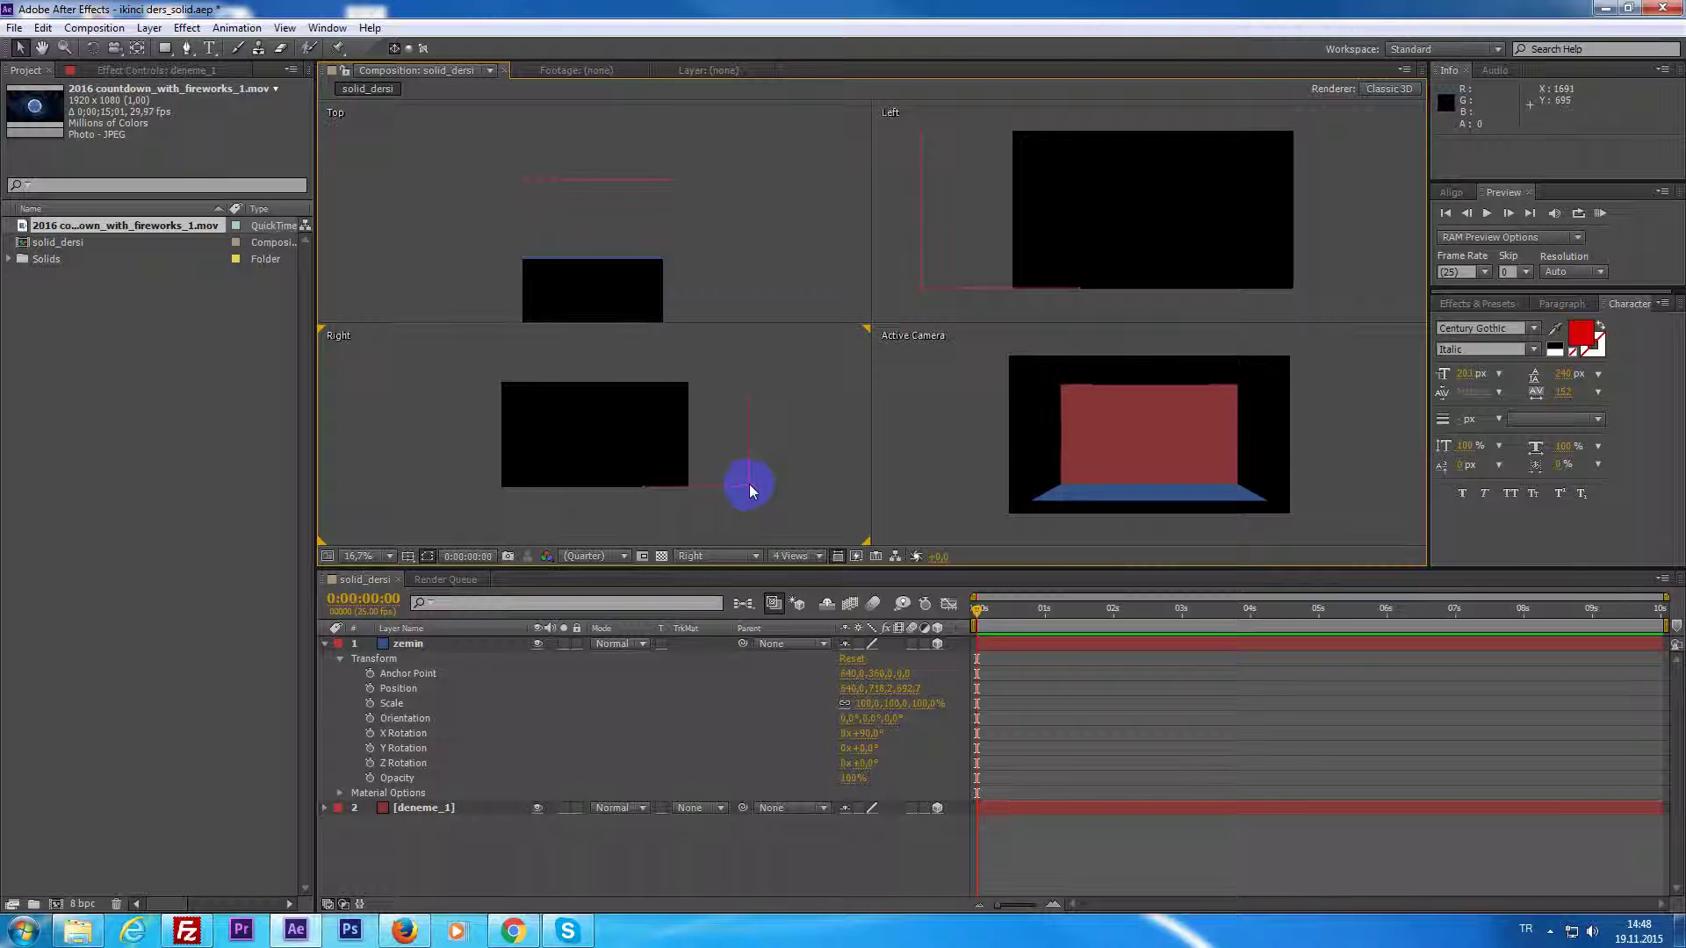
left_click(749, 487)
left_click(723, 488)
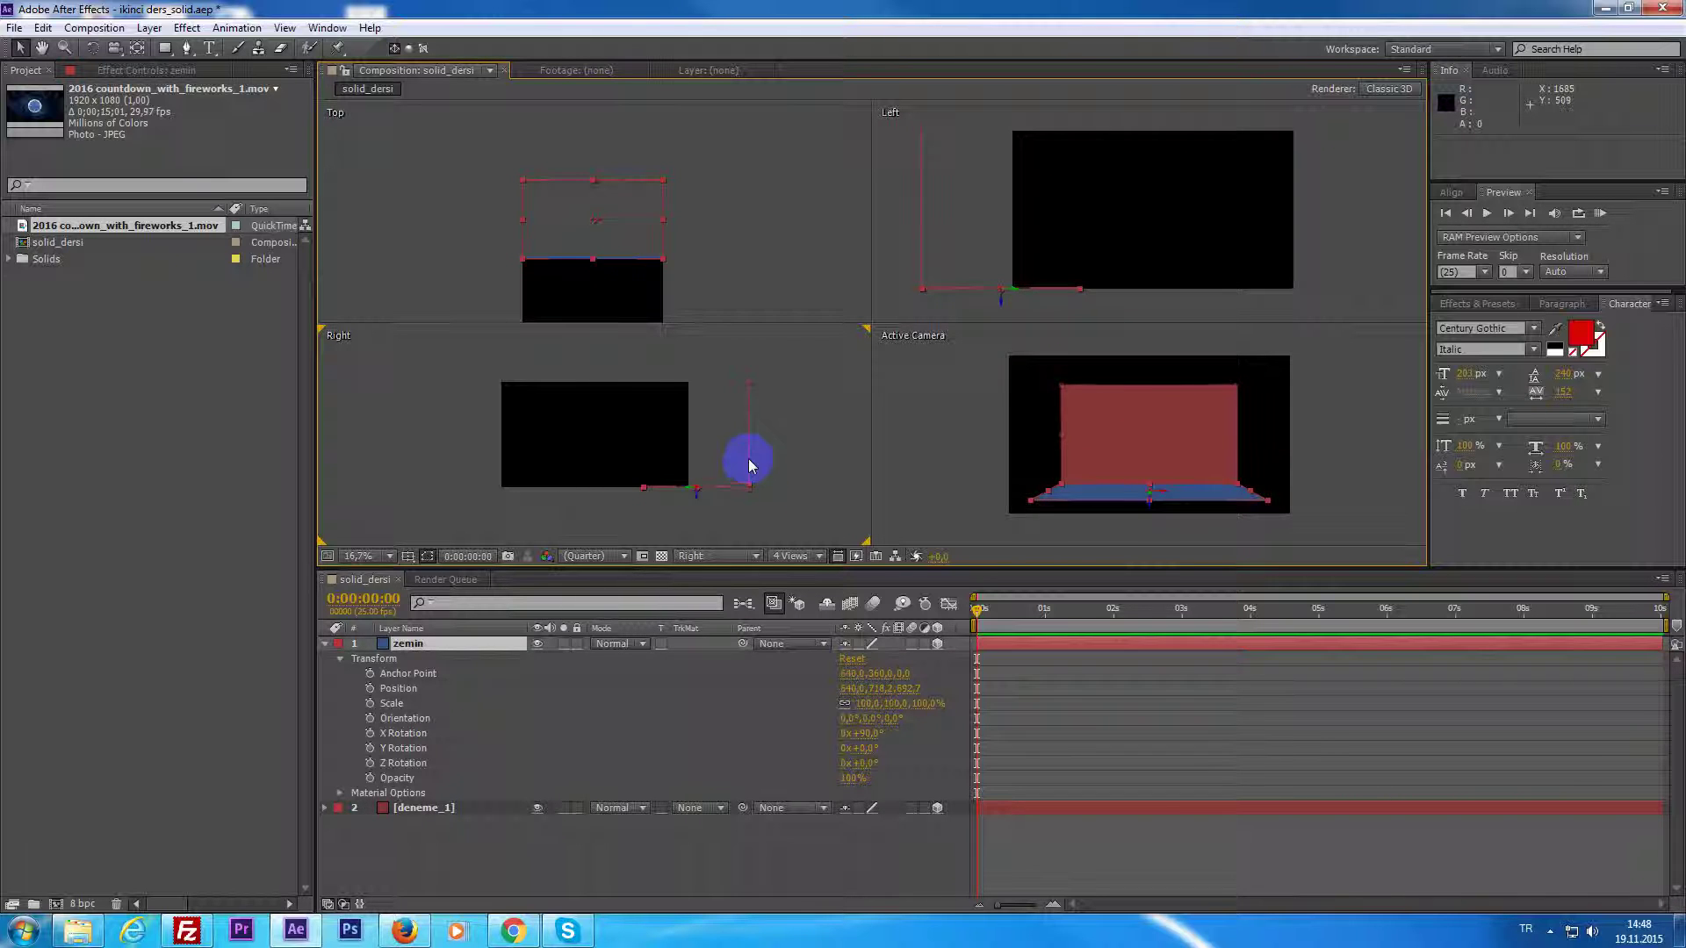
left_click(748, 458)
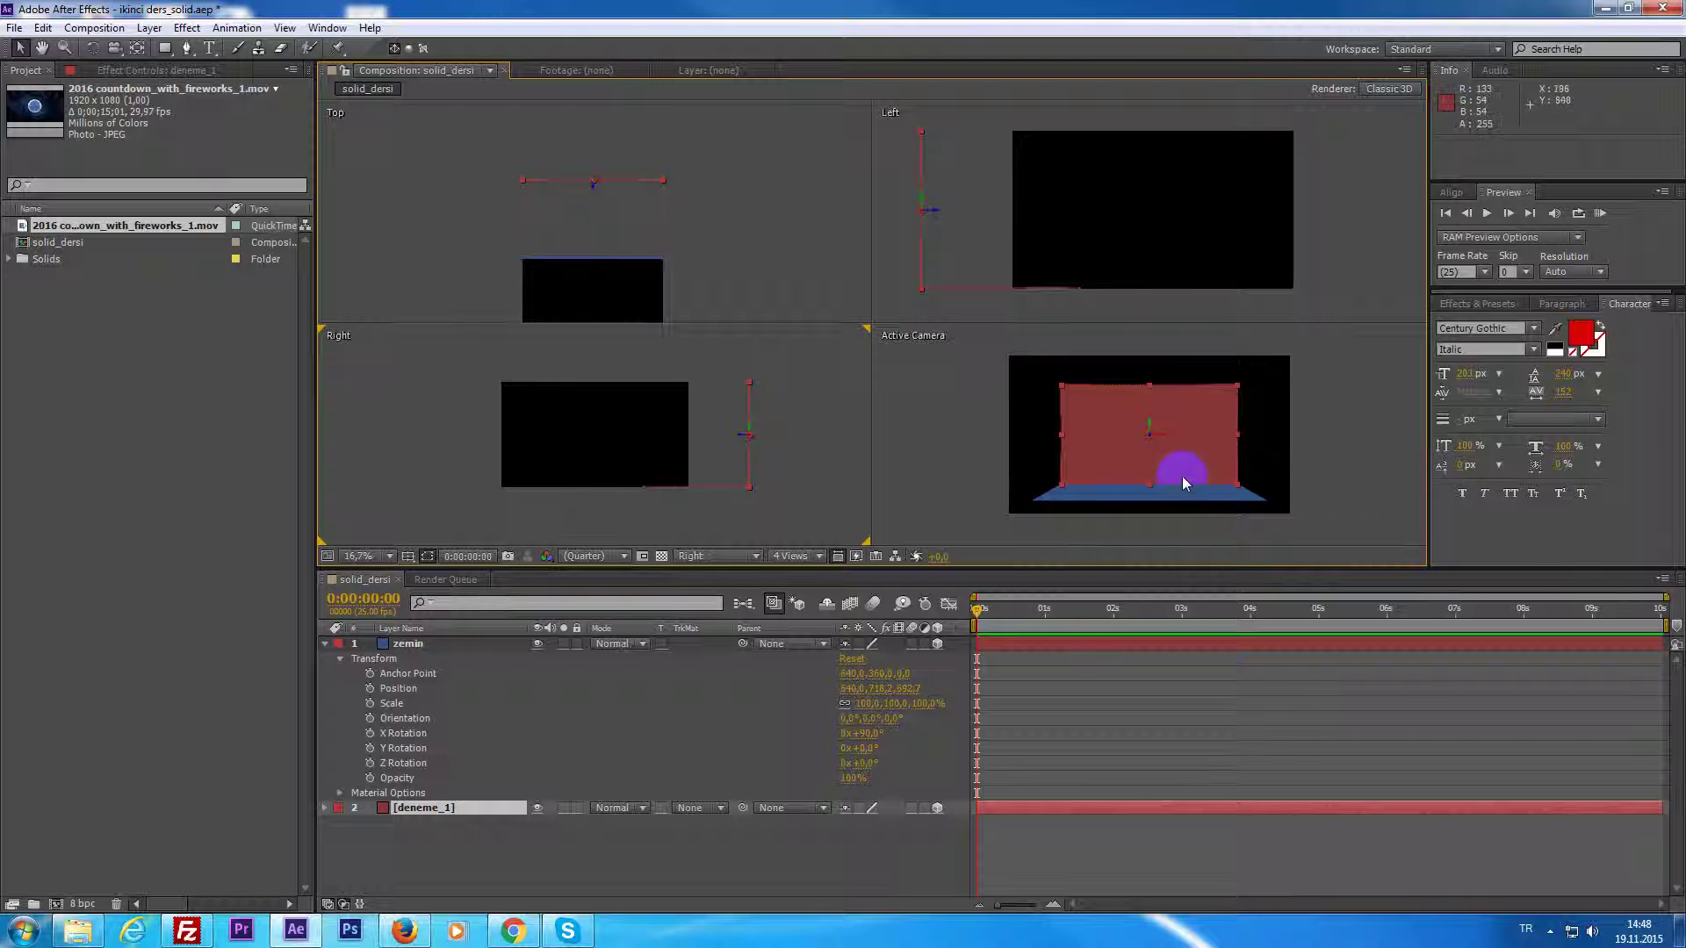
left_click_drag(1182, 476, 1178, 482)
left_click(778, 479)
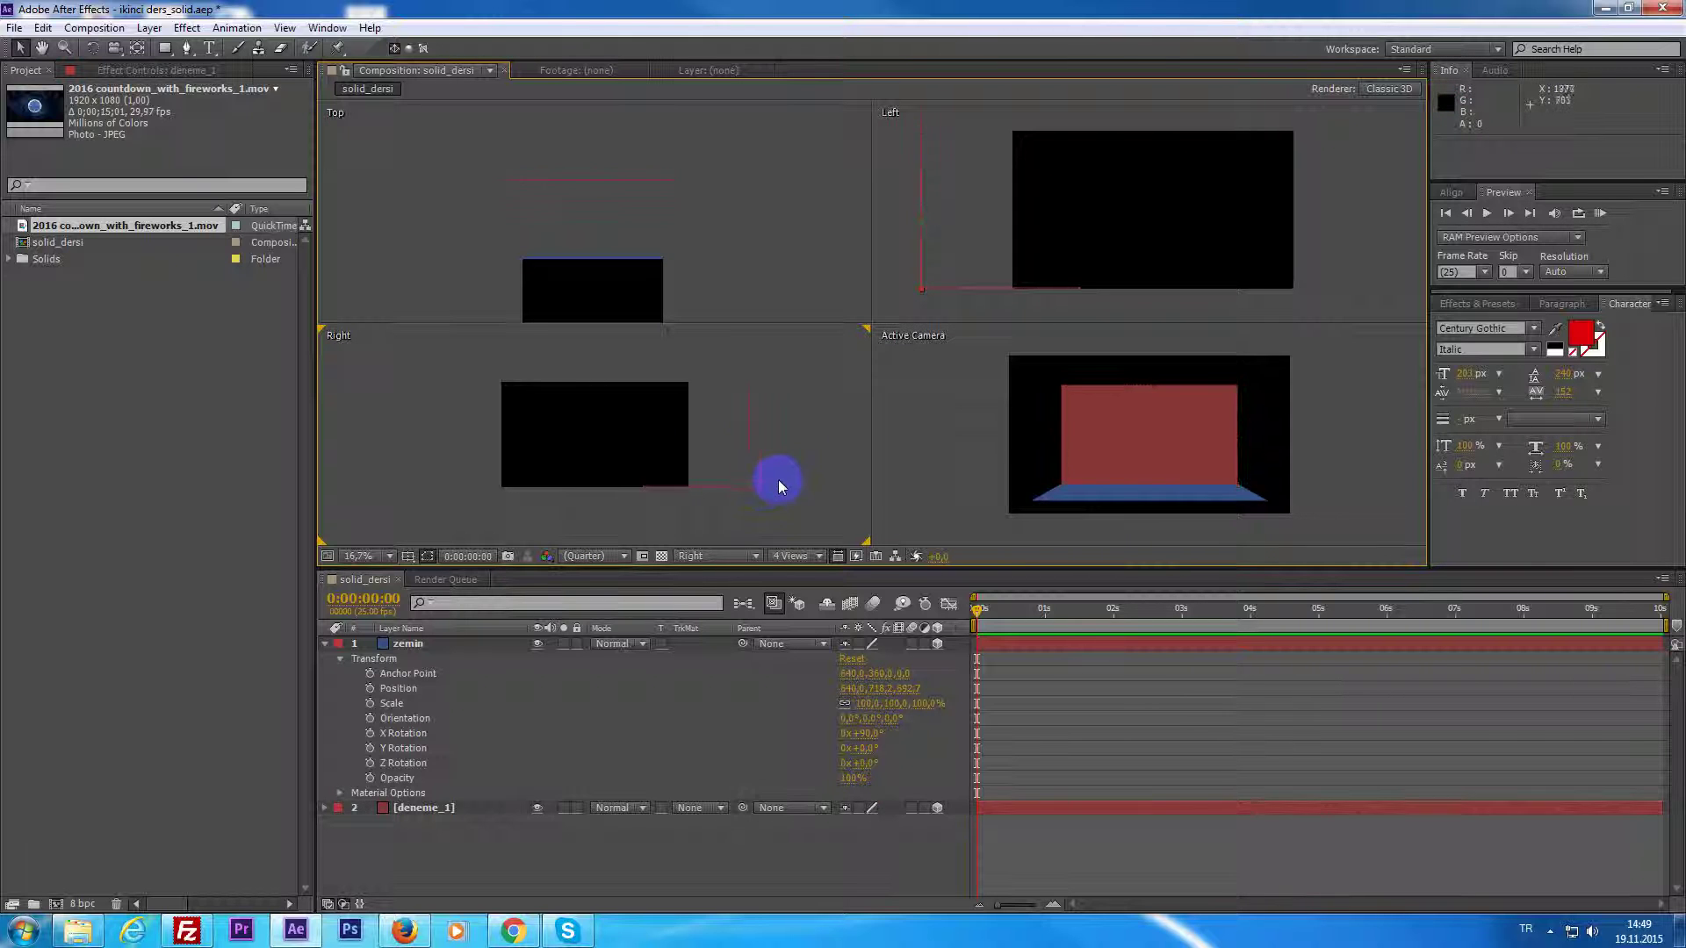
left_click(613, 203)
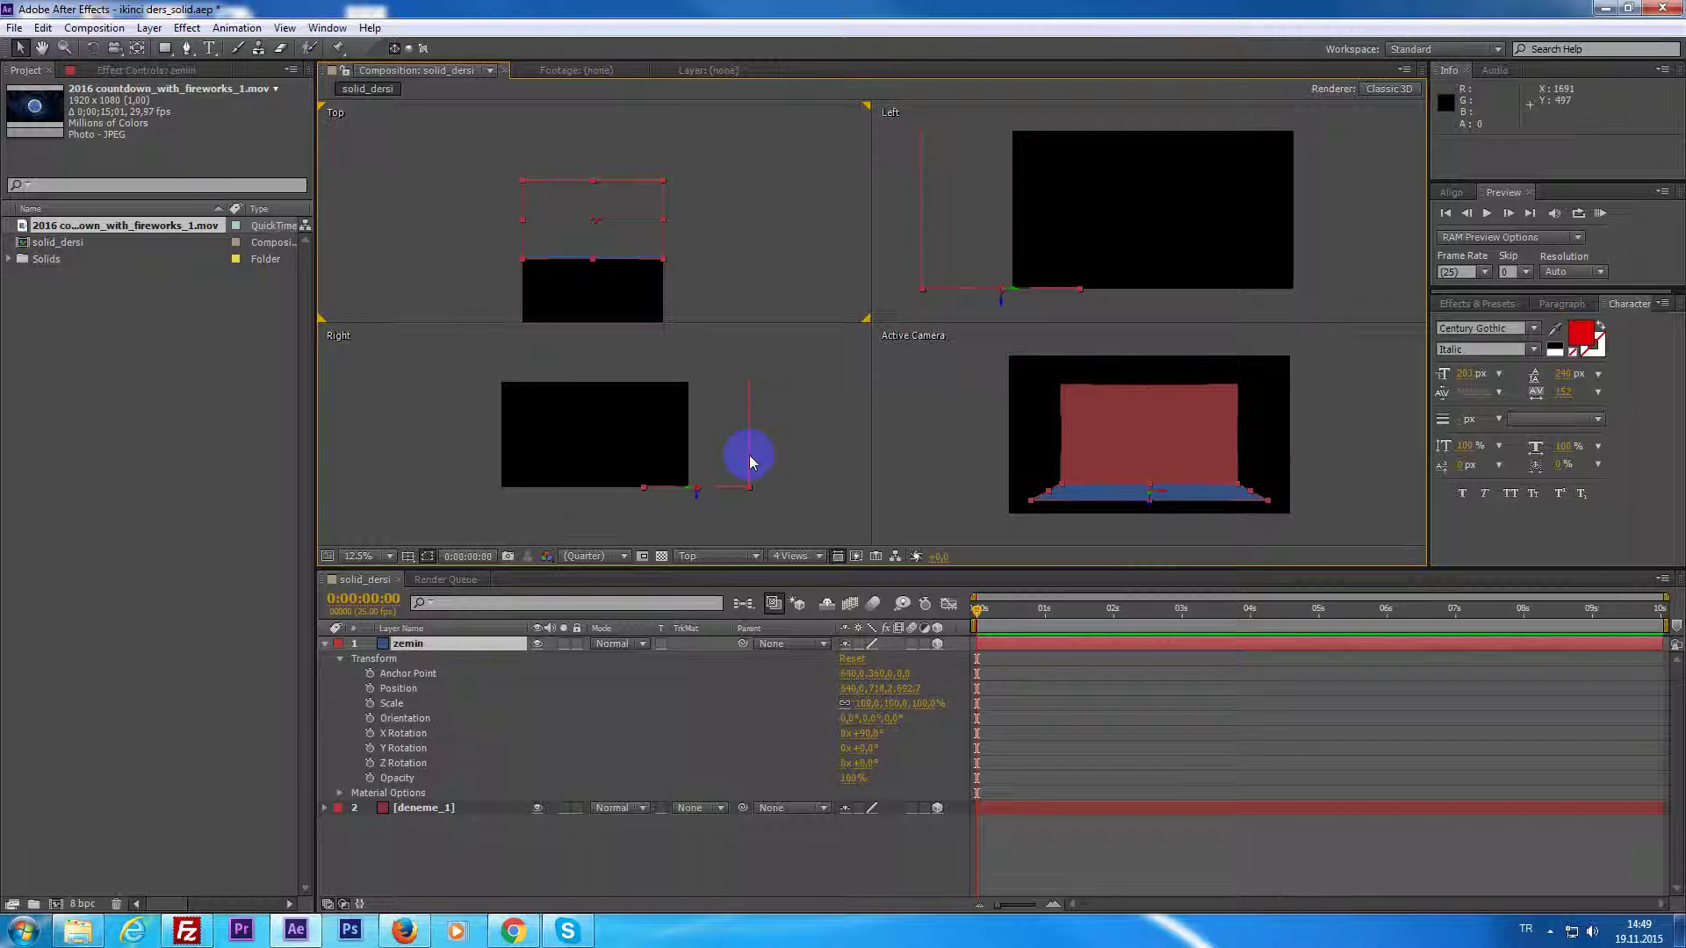
left_click(768, 474)
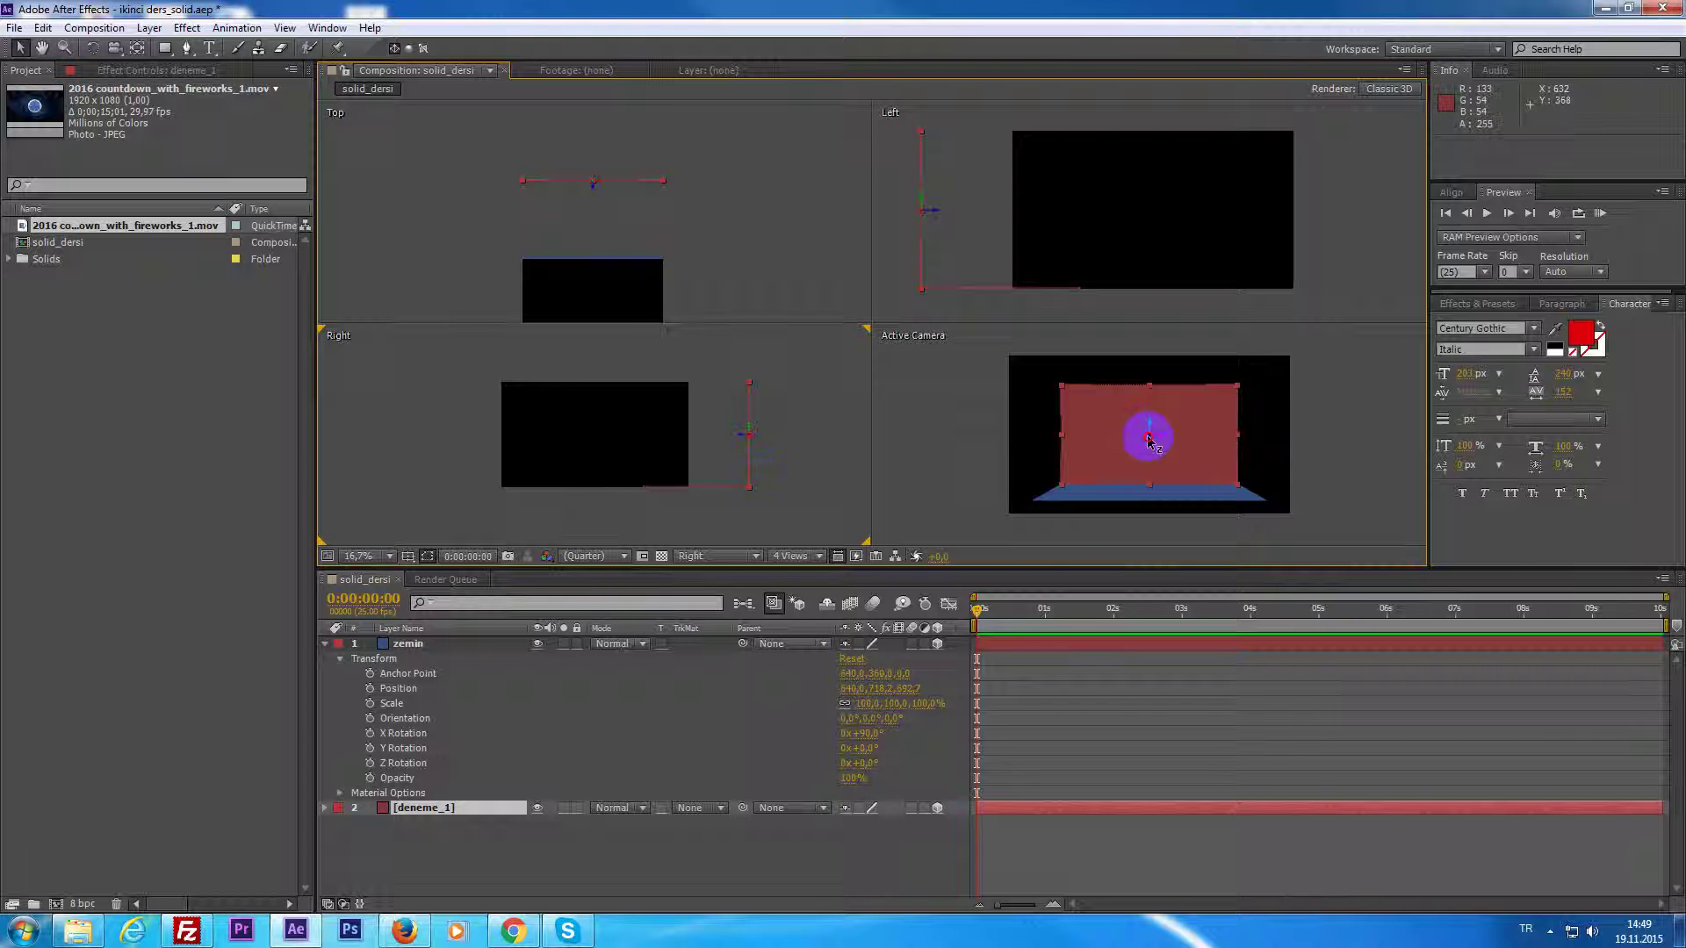
left_click(725, 513)
left_click(760, 480)
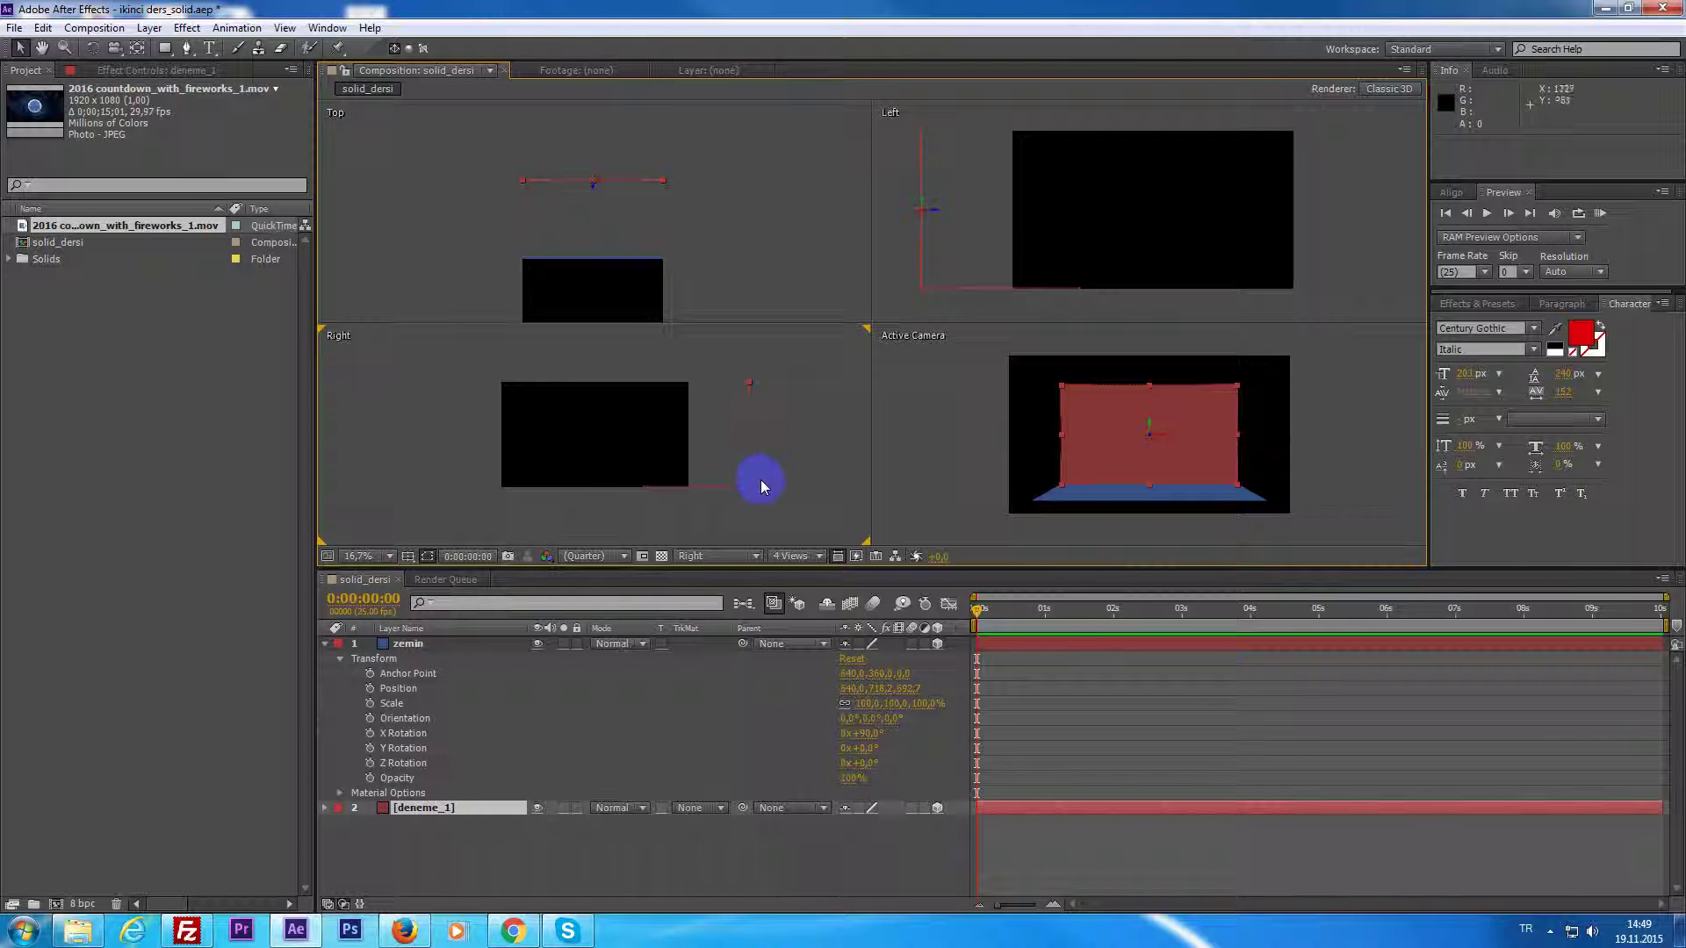
Zoom the Right view to 400% and pan it to the layer edges.
key("period")
key("period")
left_click_drag(799, 409, 580, 387)
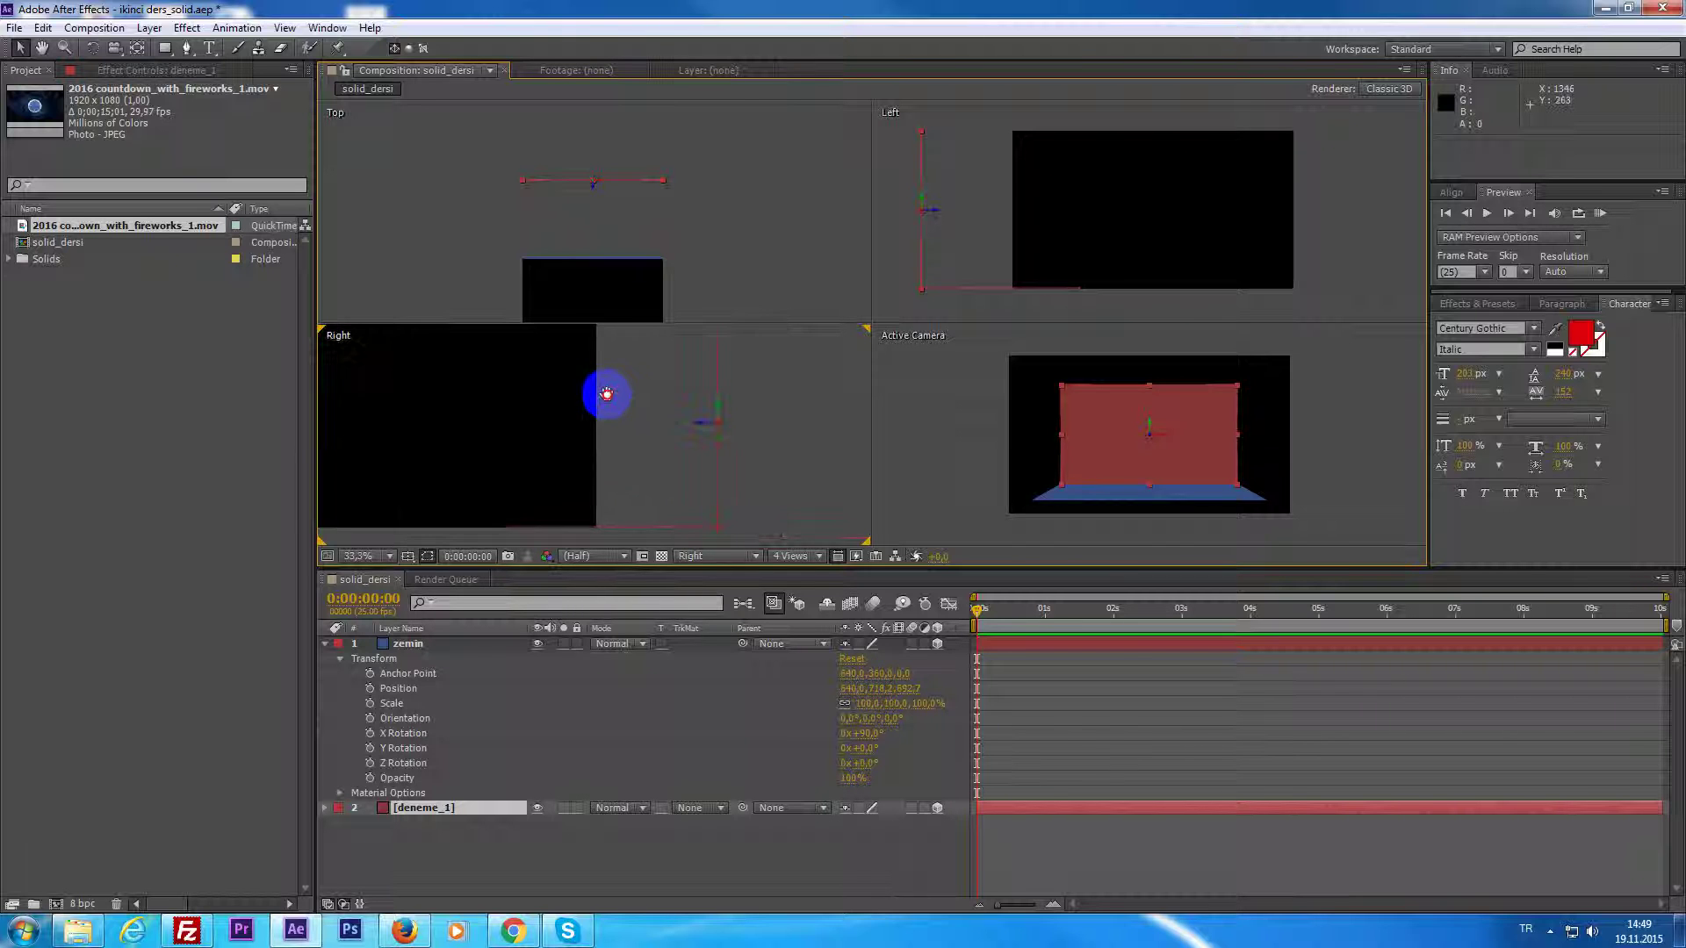
key("slash")
key("period")
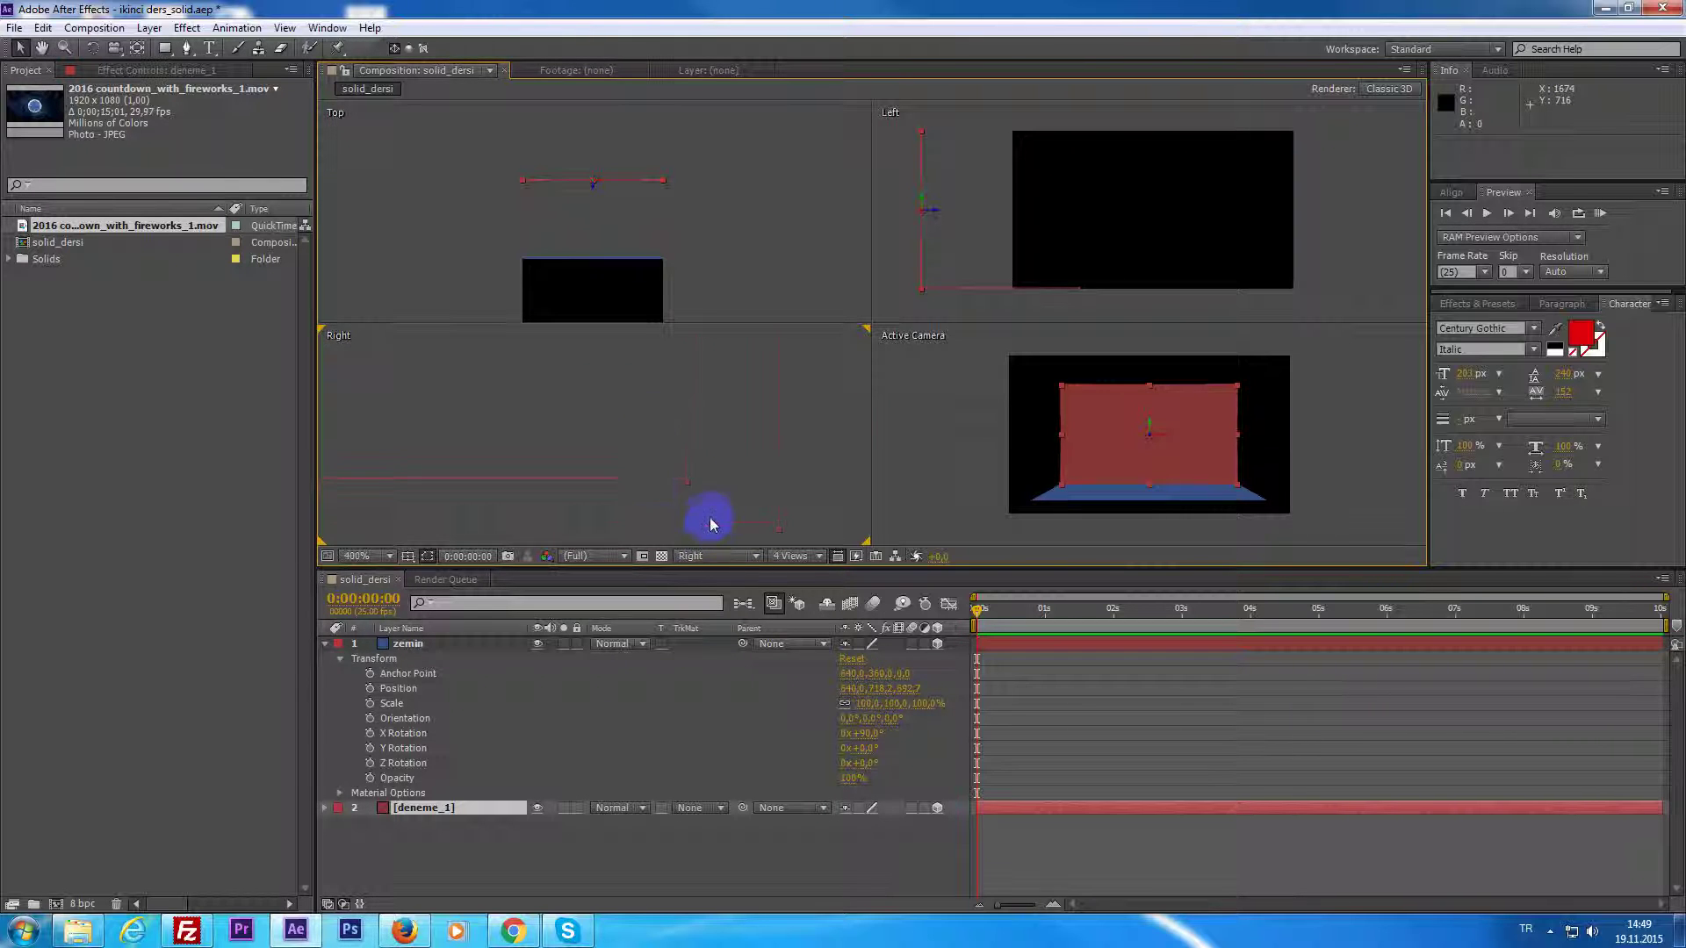
key("period")
scroll(778, 523, "down", 1)
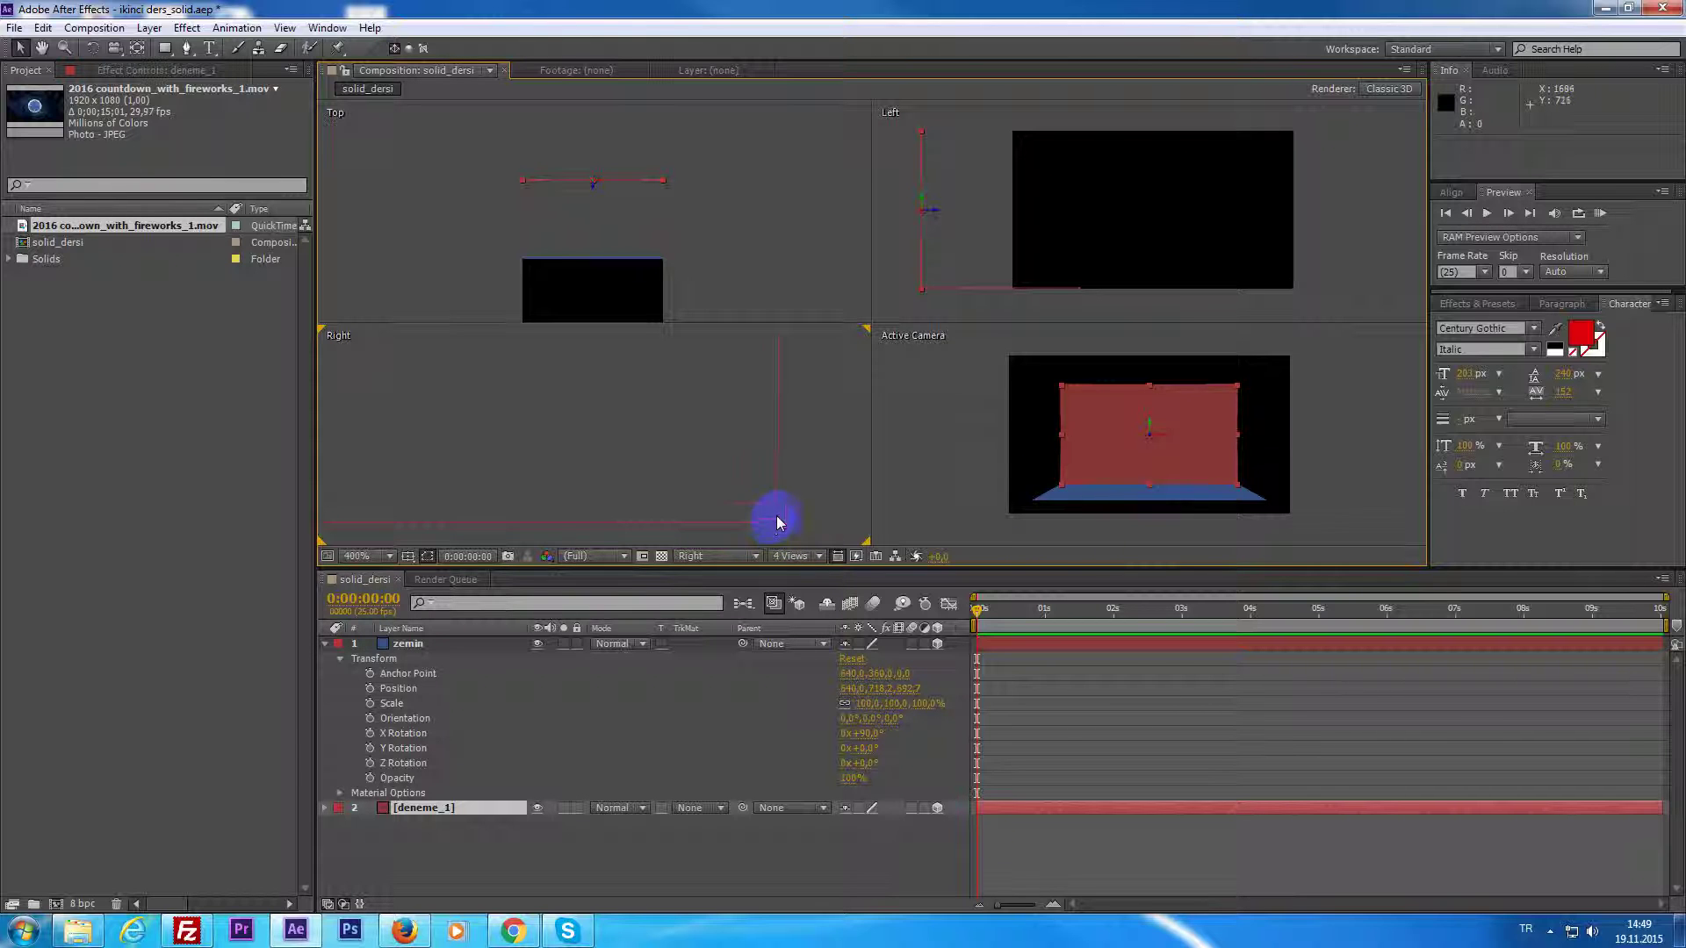
left_click(793, 535)
key("h")
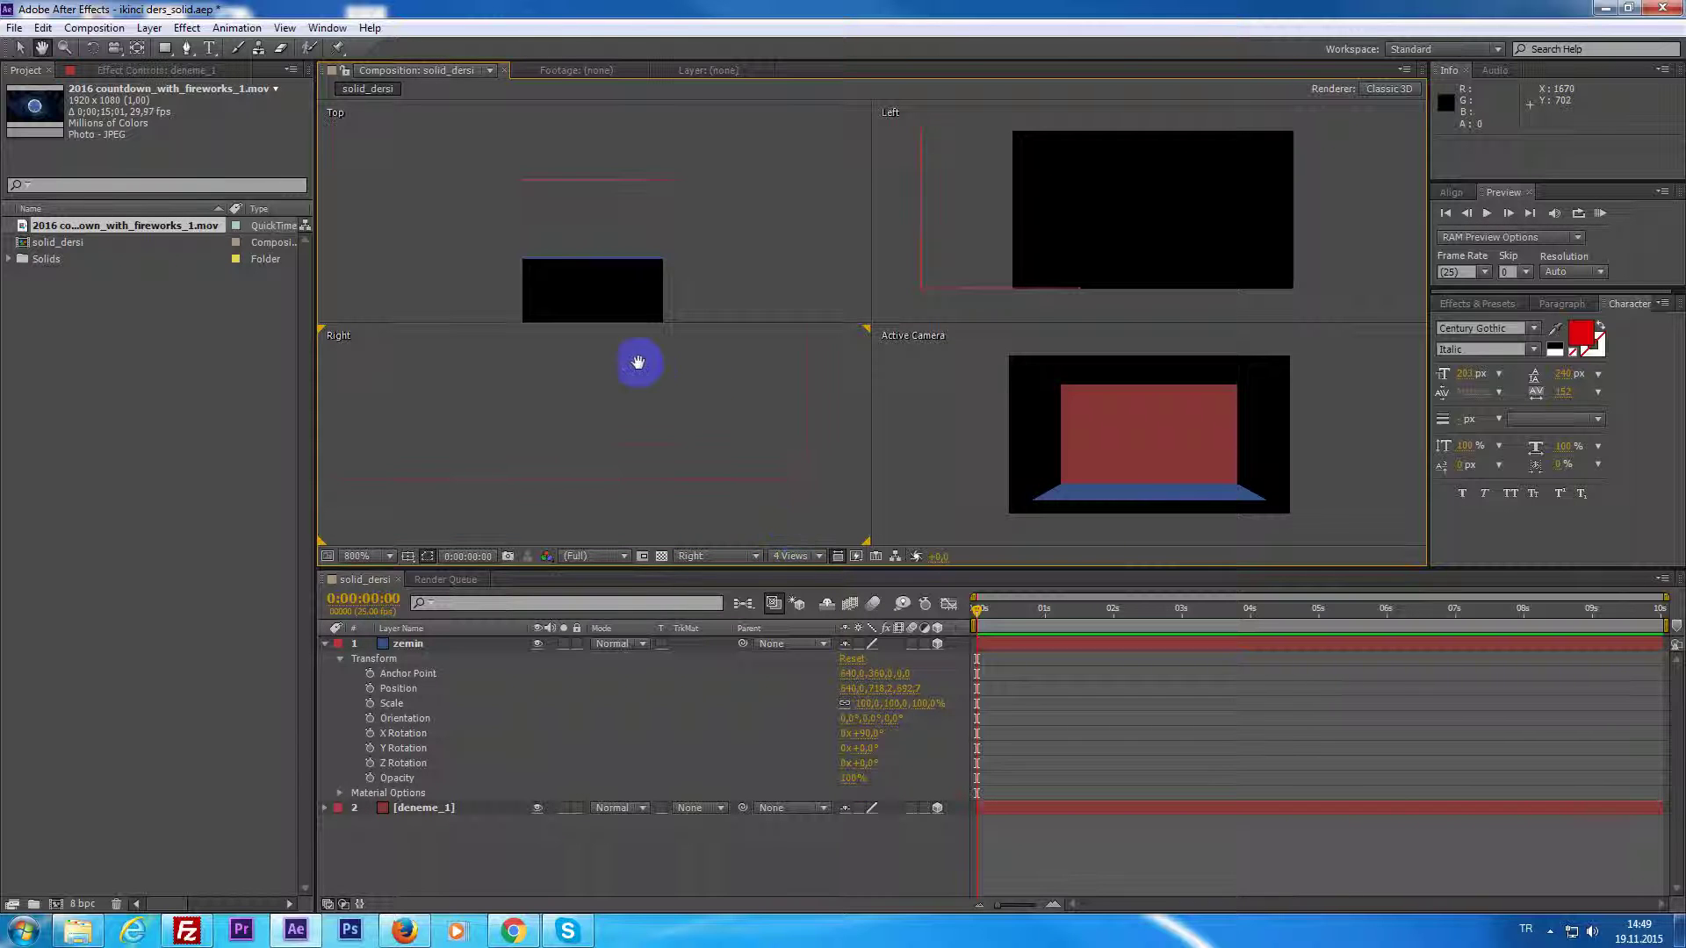
left_click_drag(640, 360, 686, 479)
Nudge the deneme_1 solid up by 0.1 and slightly in depth in the Right view.
left_click(693, 517)
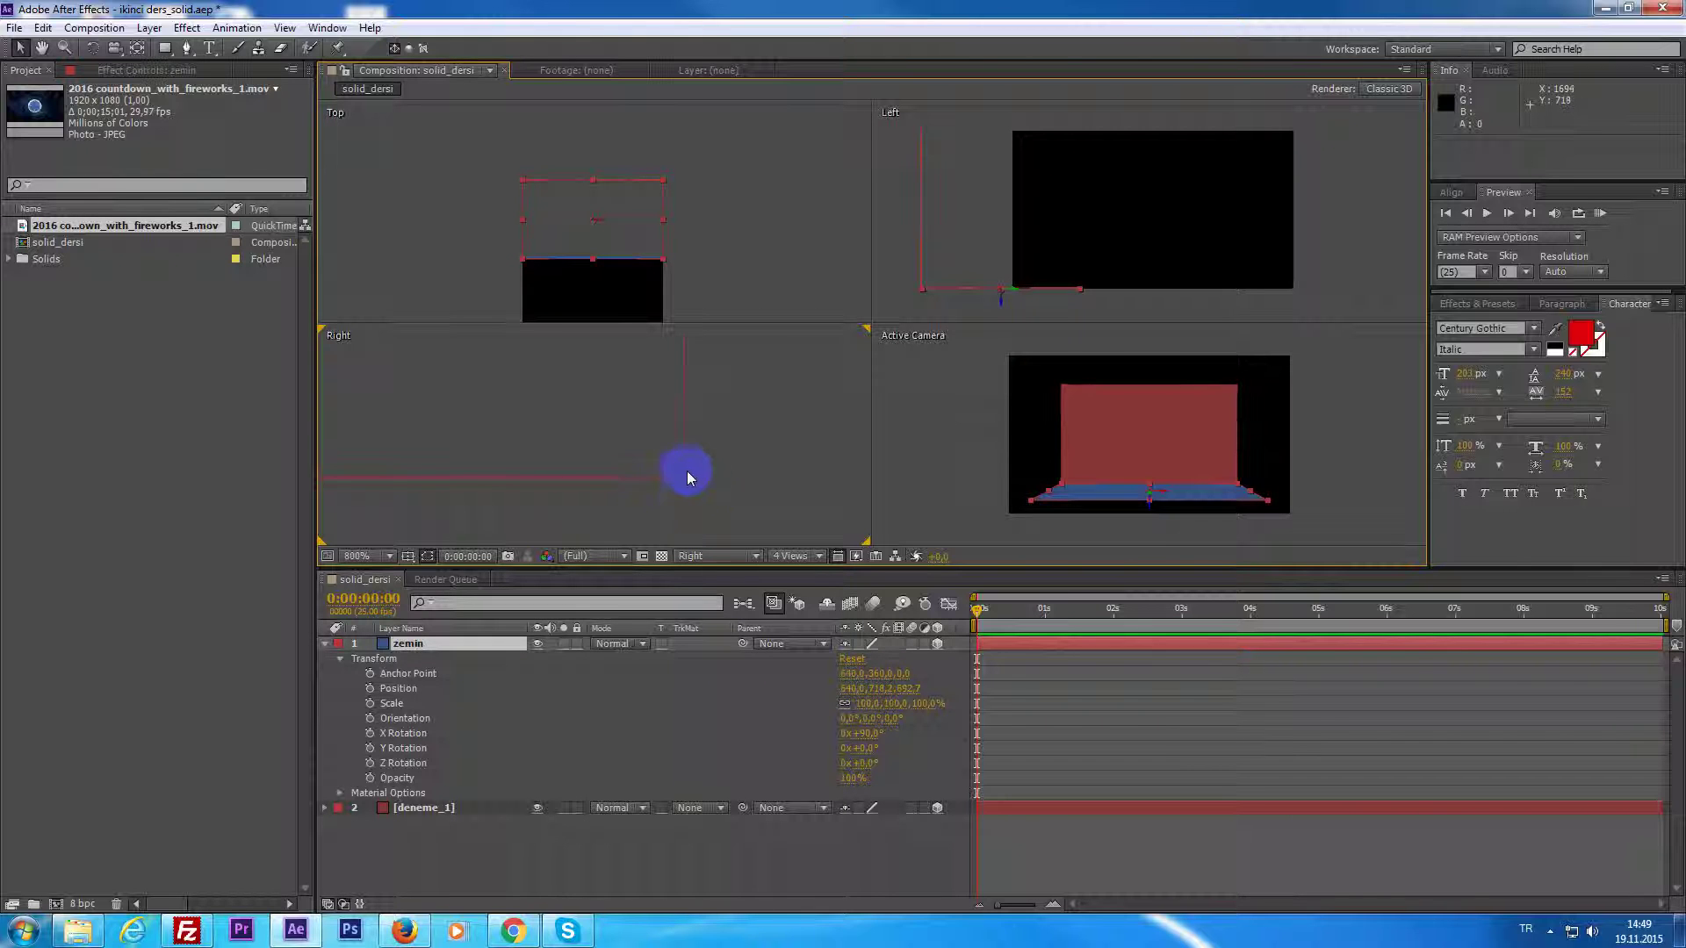
left_click(697, 424)
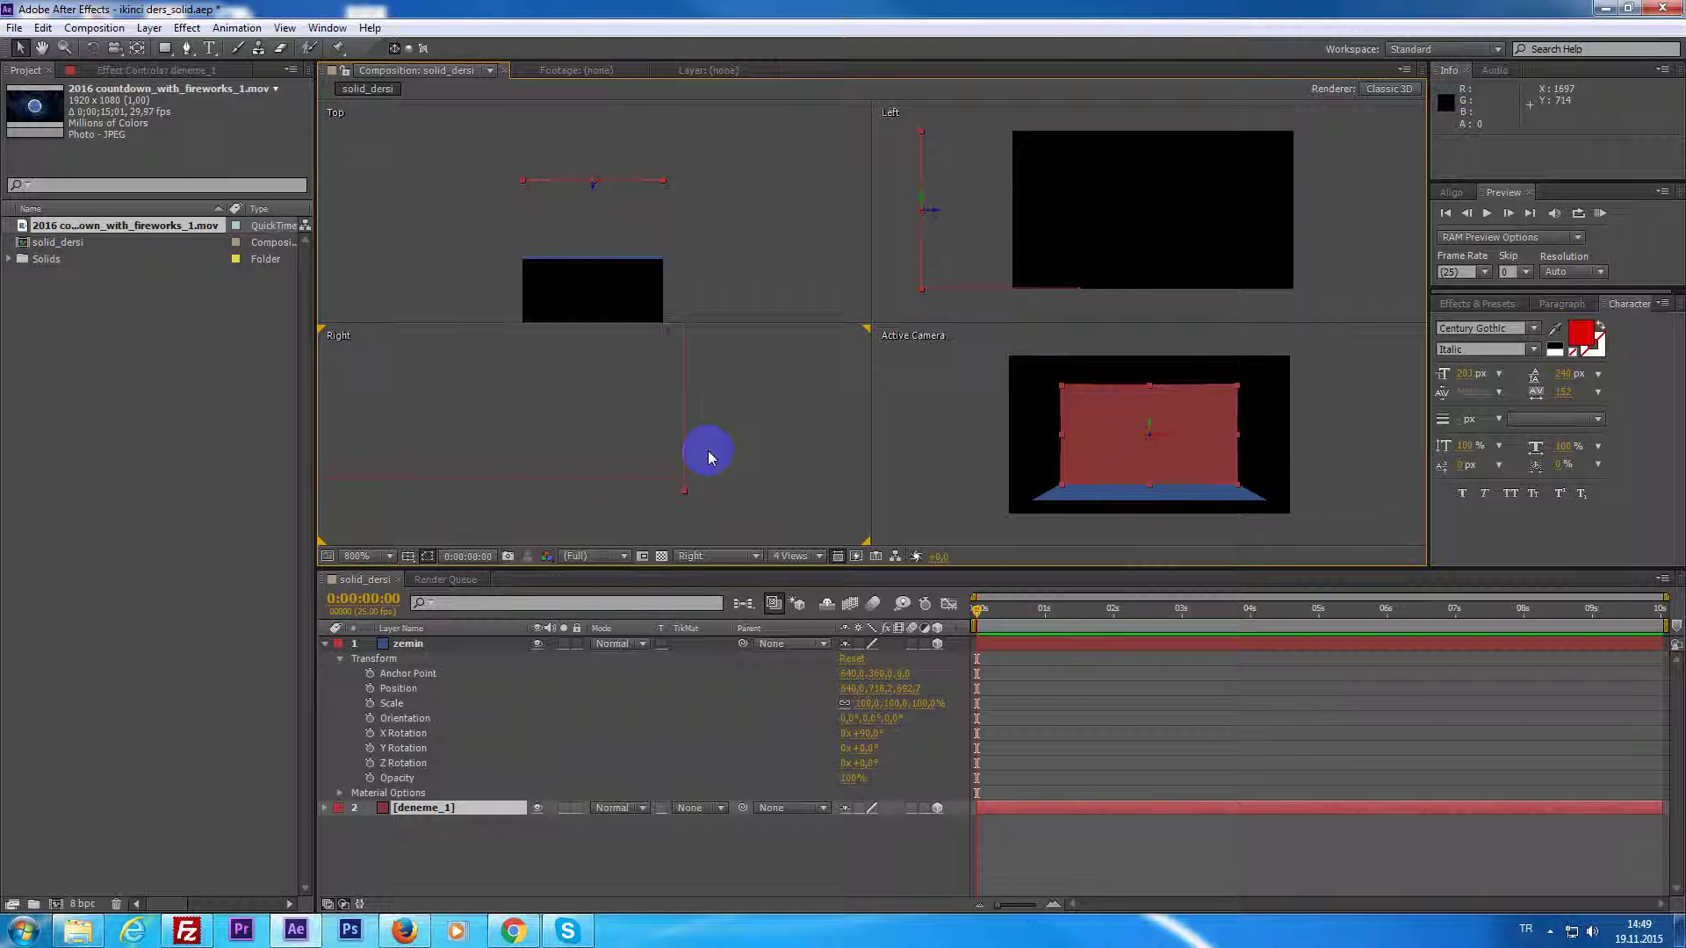
left_click(708, 457)
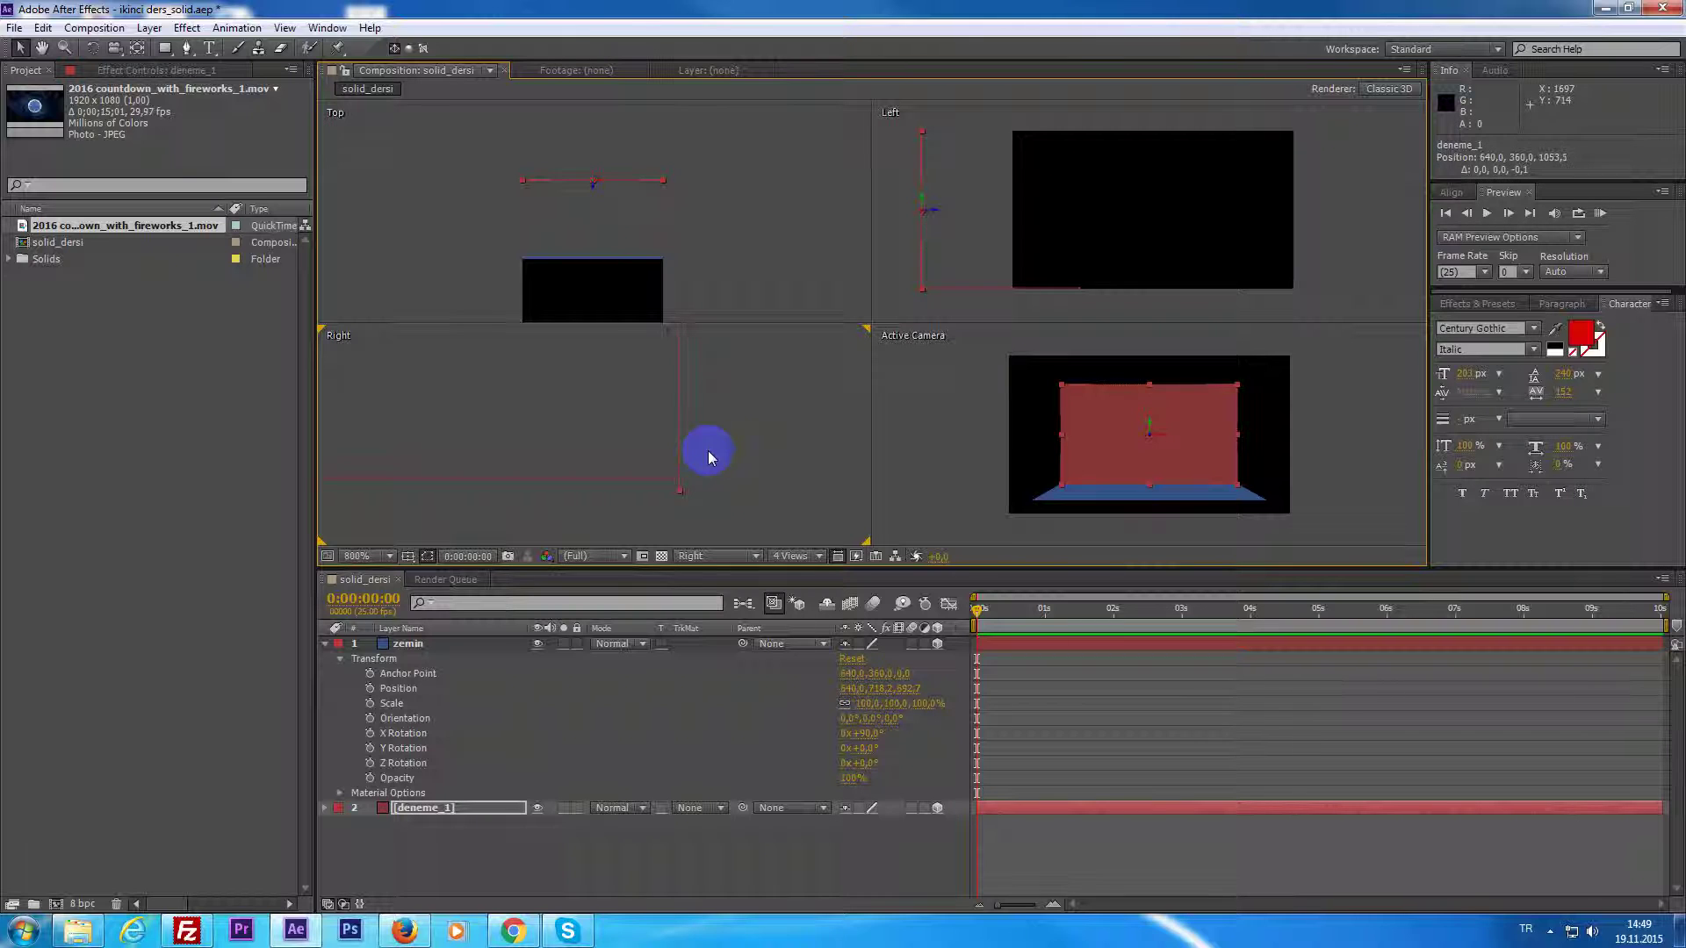
left_click_drag(709, 452, 709, 453)
left_click_drag(708, 450, 709, 455)
left_click(708, 451)
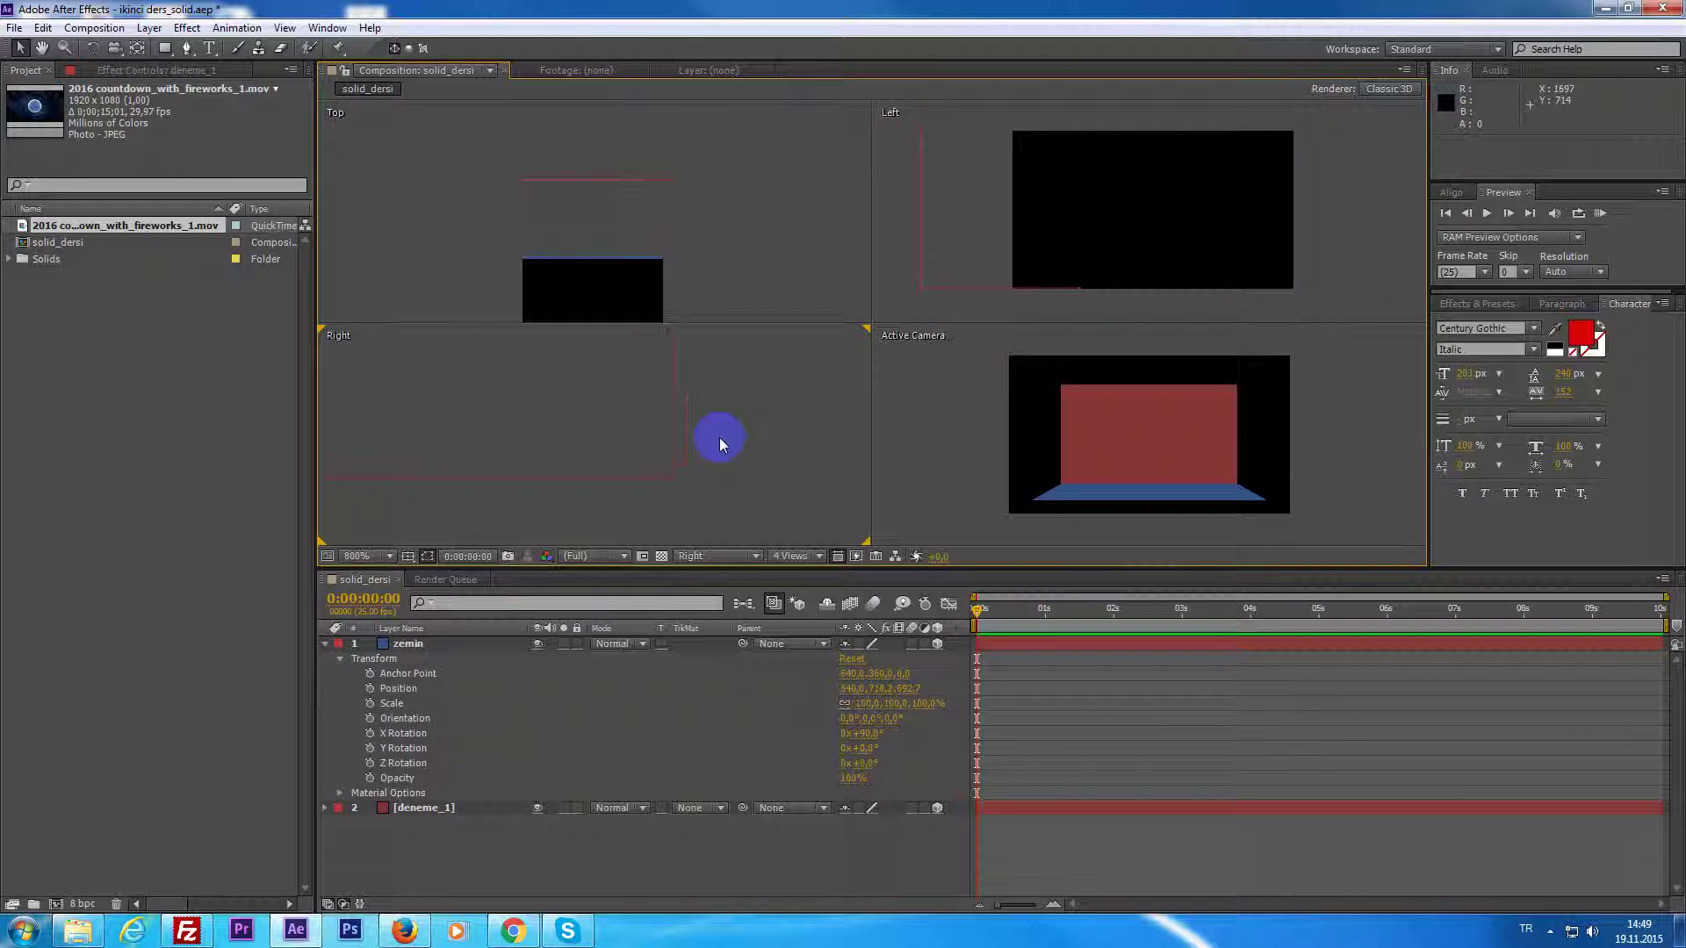
Select the red solid in the camera view and list the viewer layout choices.
scroll(692, 429, "down", 8)
scroll(772, 467, "down", 2)
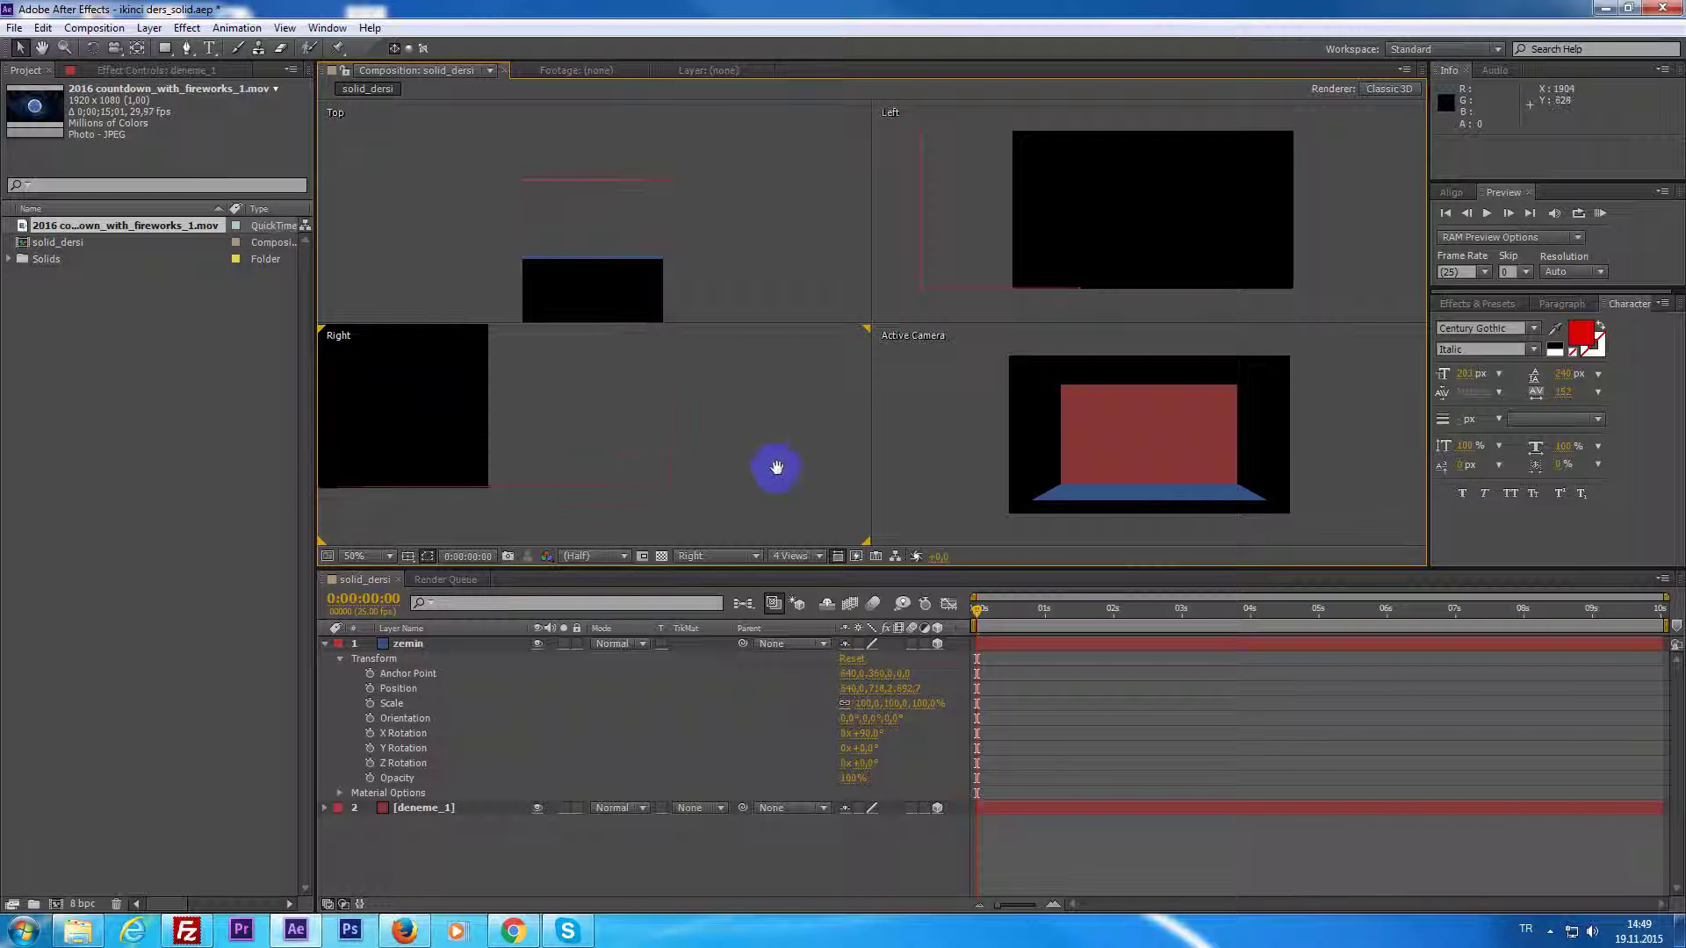
scroll(769, 457, "down", 2)
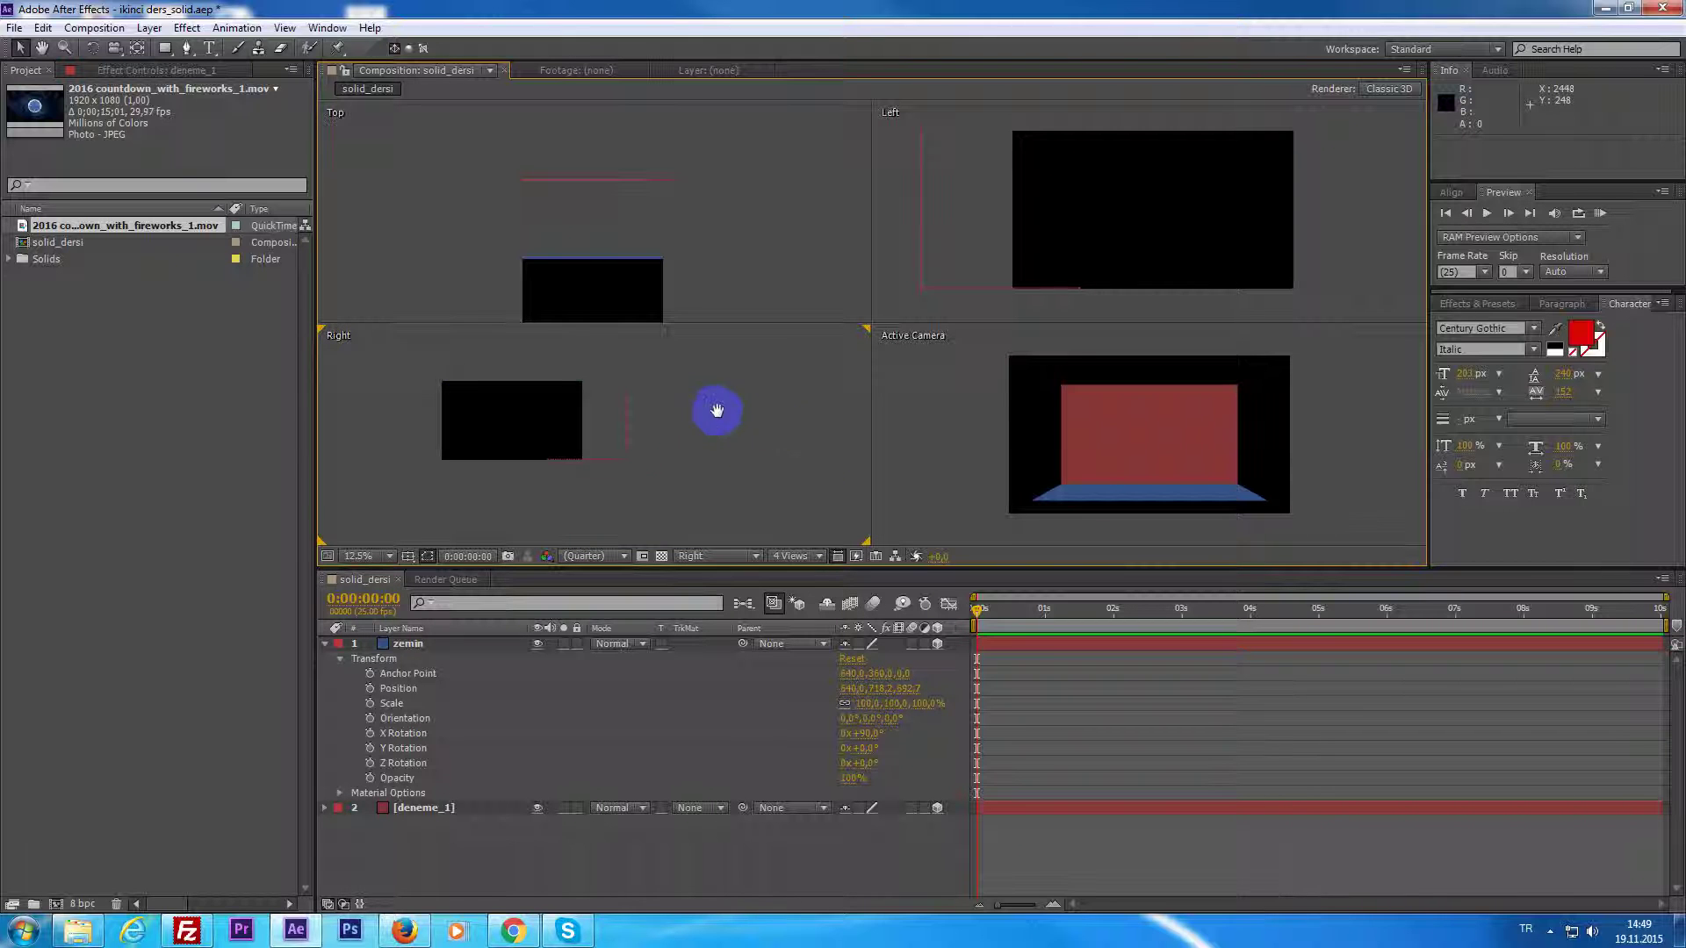
left_click(1093, 436)
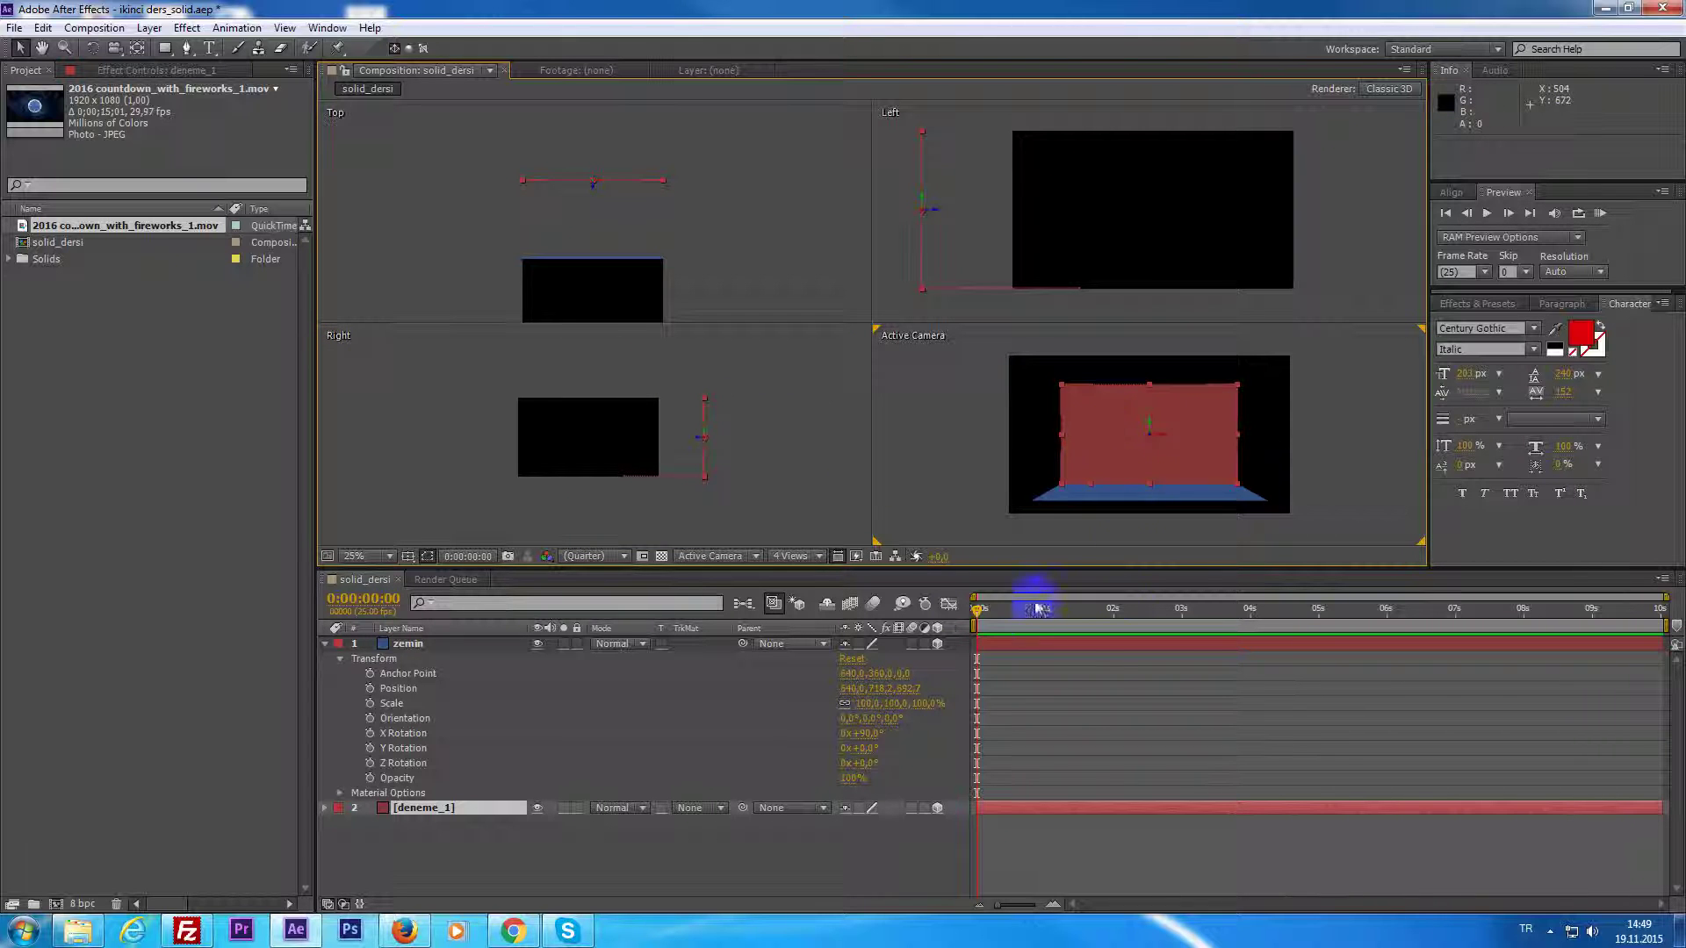
left_click(794, 555)
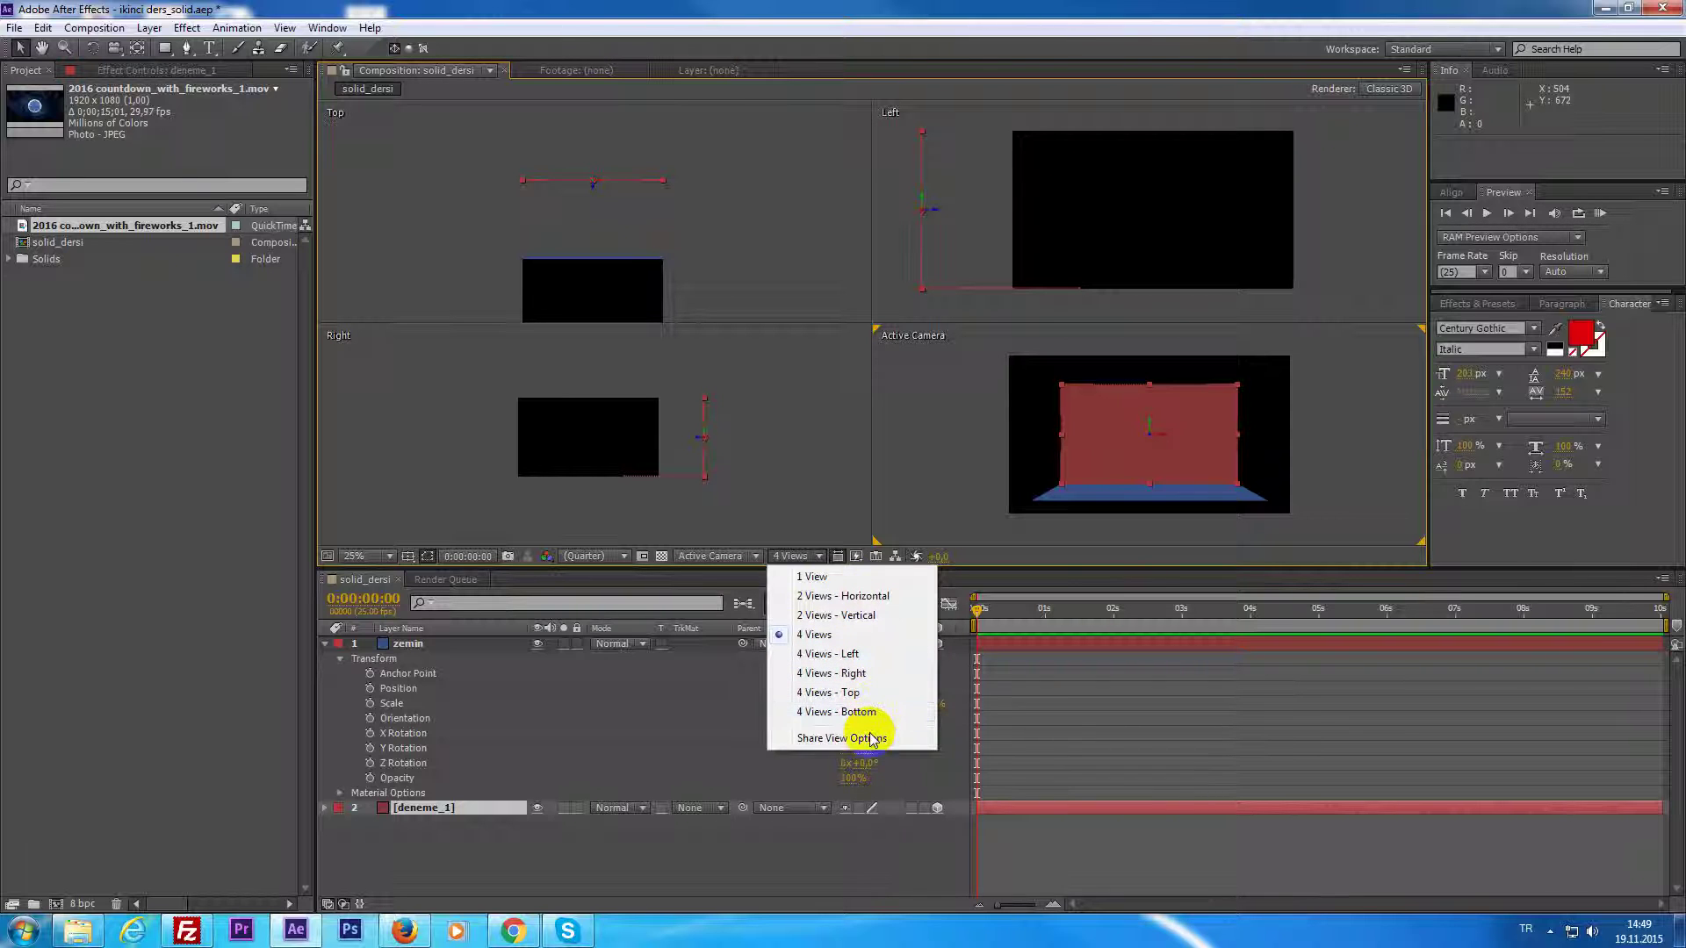
Switch to a single Active Camera view at 50% zoom, centred on the solid.
left_click(810, 577)
scroll(914, 408, "up", 1)
left_click_drag(948, 403, 1080, 387)
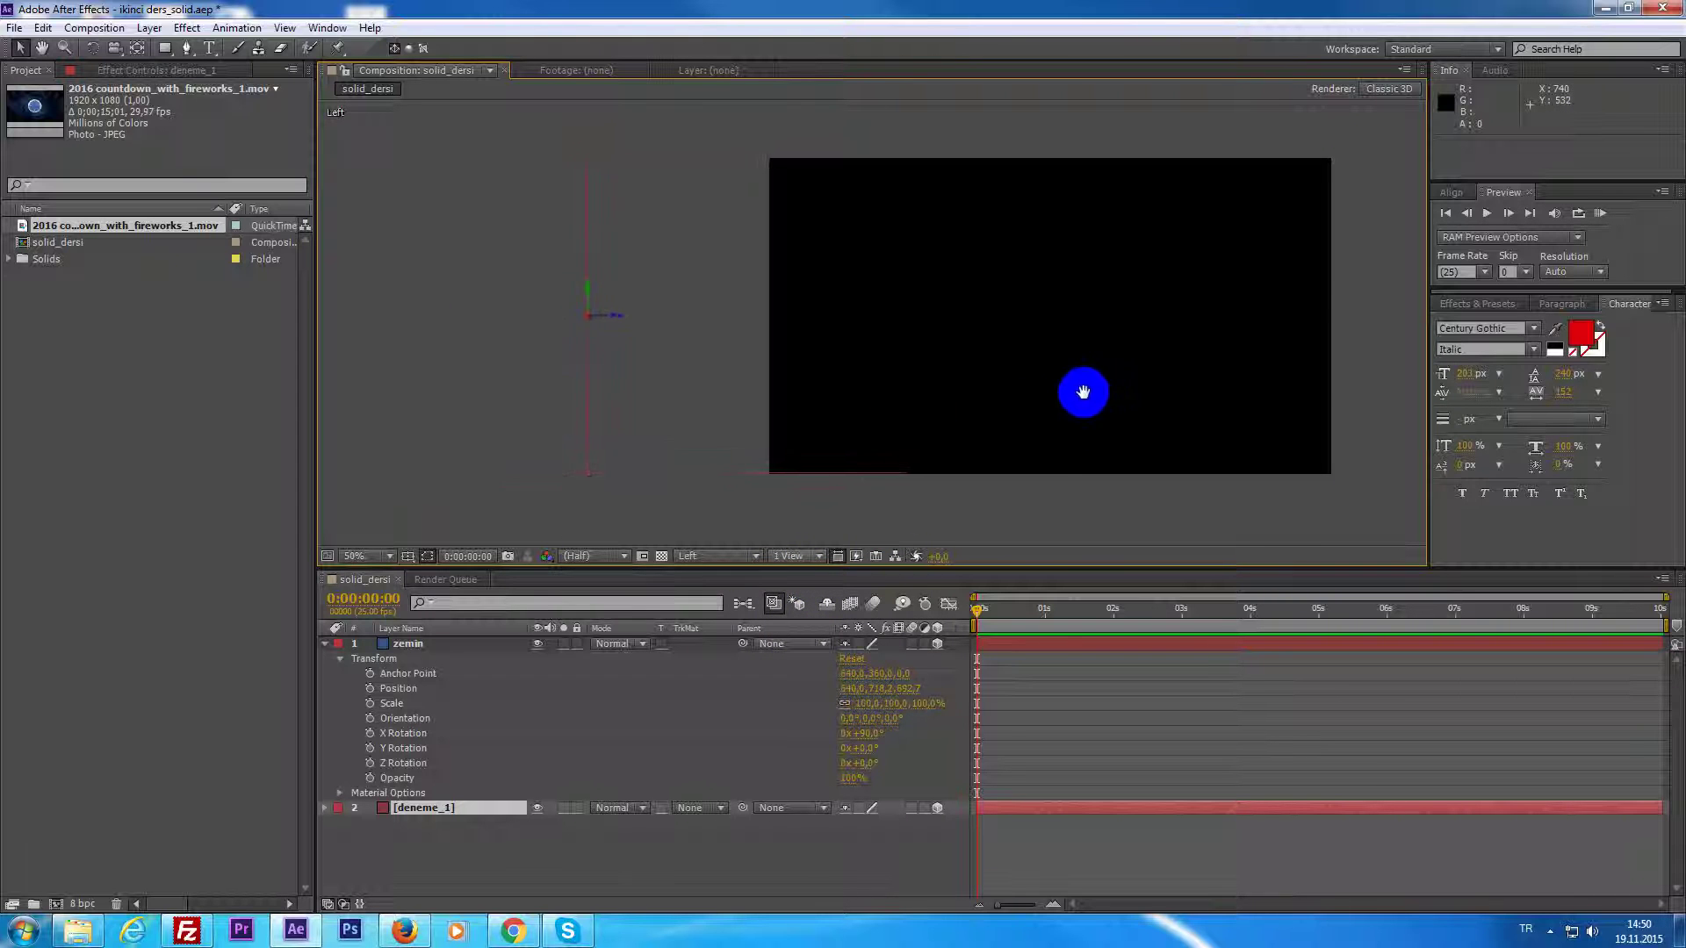
left_click(694, 559)
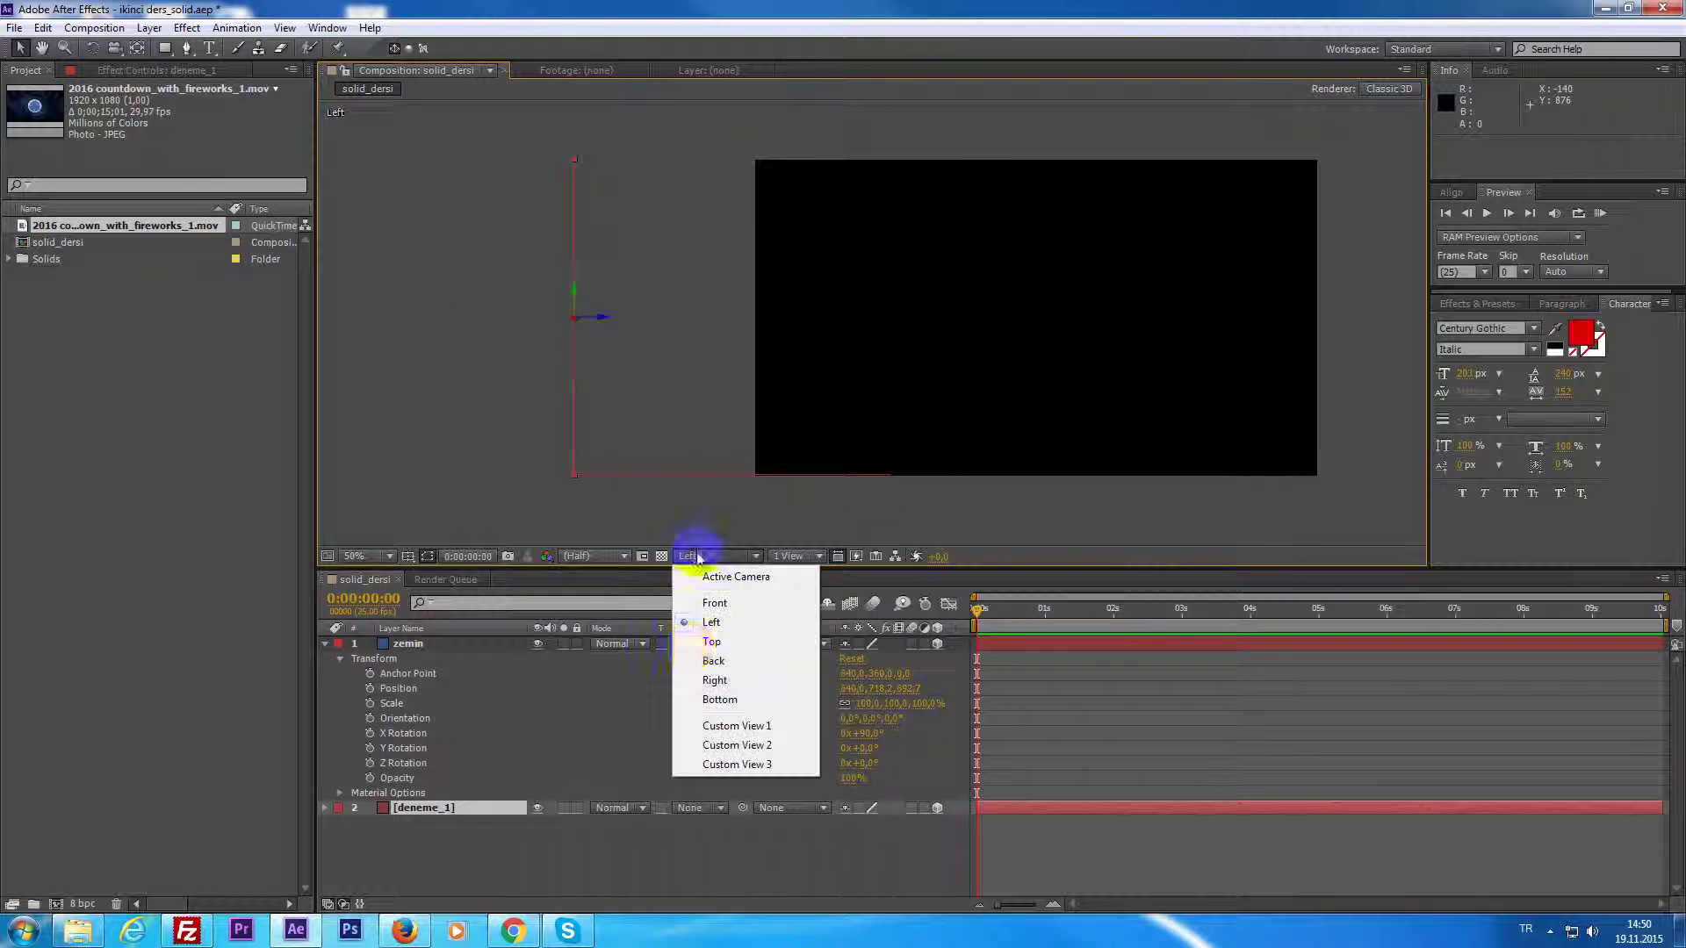
left_click(736, 576)
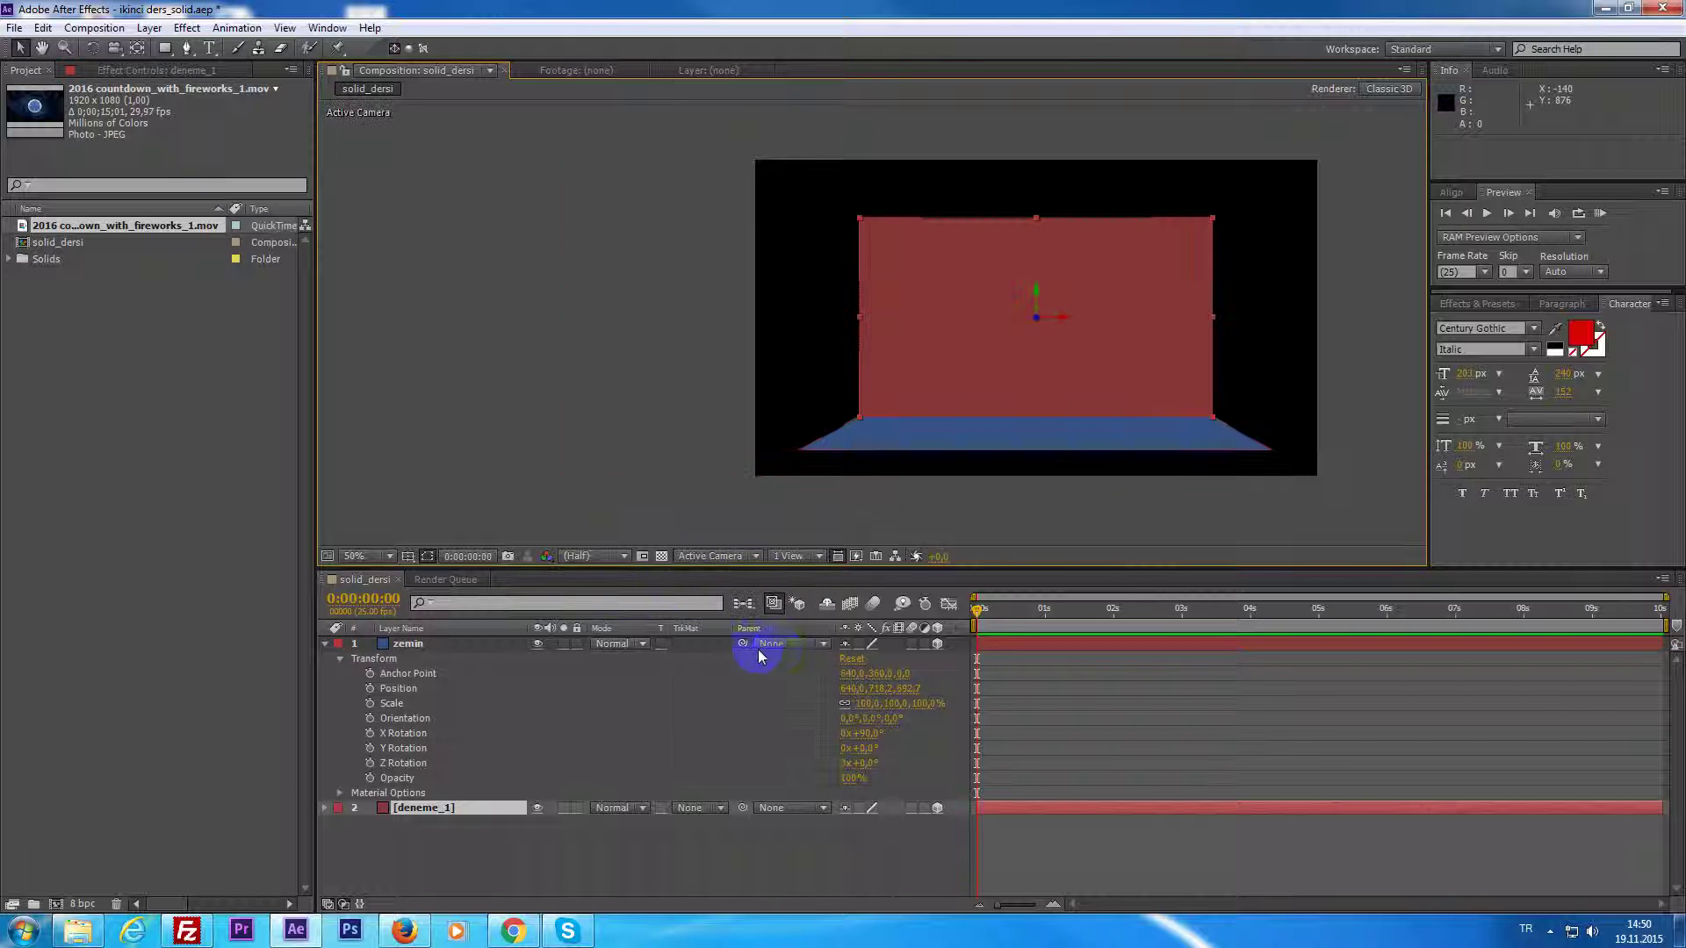
key("comma")
key("period")
mouse_move(1061, 365)
left_mouse_down()
mouse_move(928, 376)
mouse_move(1080, 353)
left_mouse_up()
Dismiss the layer context menu and select the zemin floor layer.
right_click(1050, 354)
left_click(1005, 633)
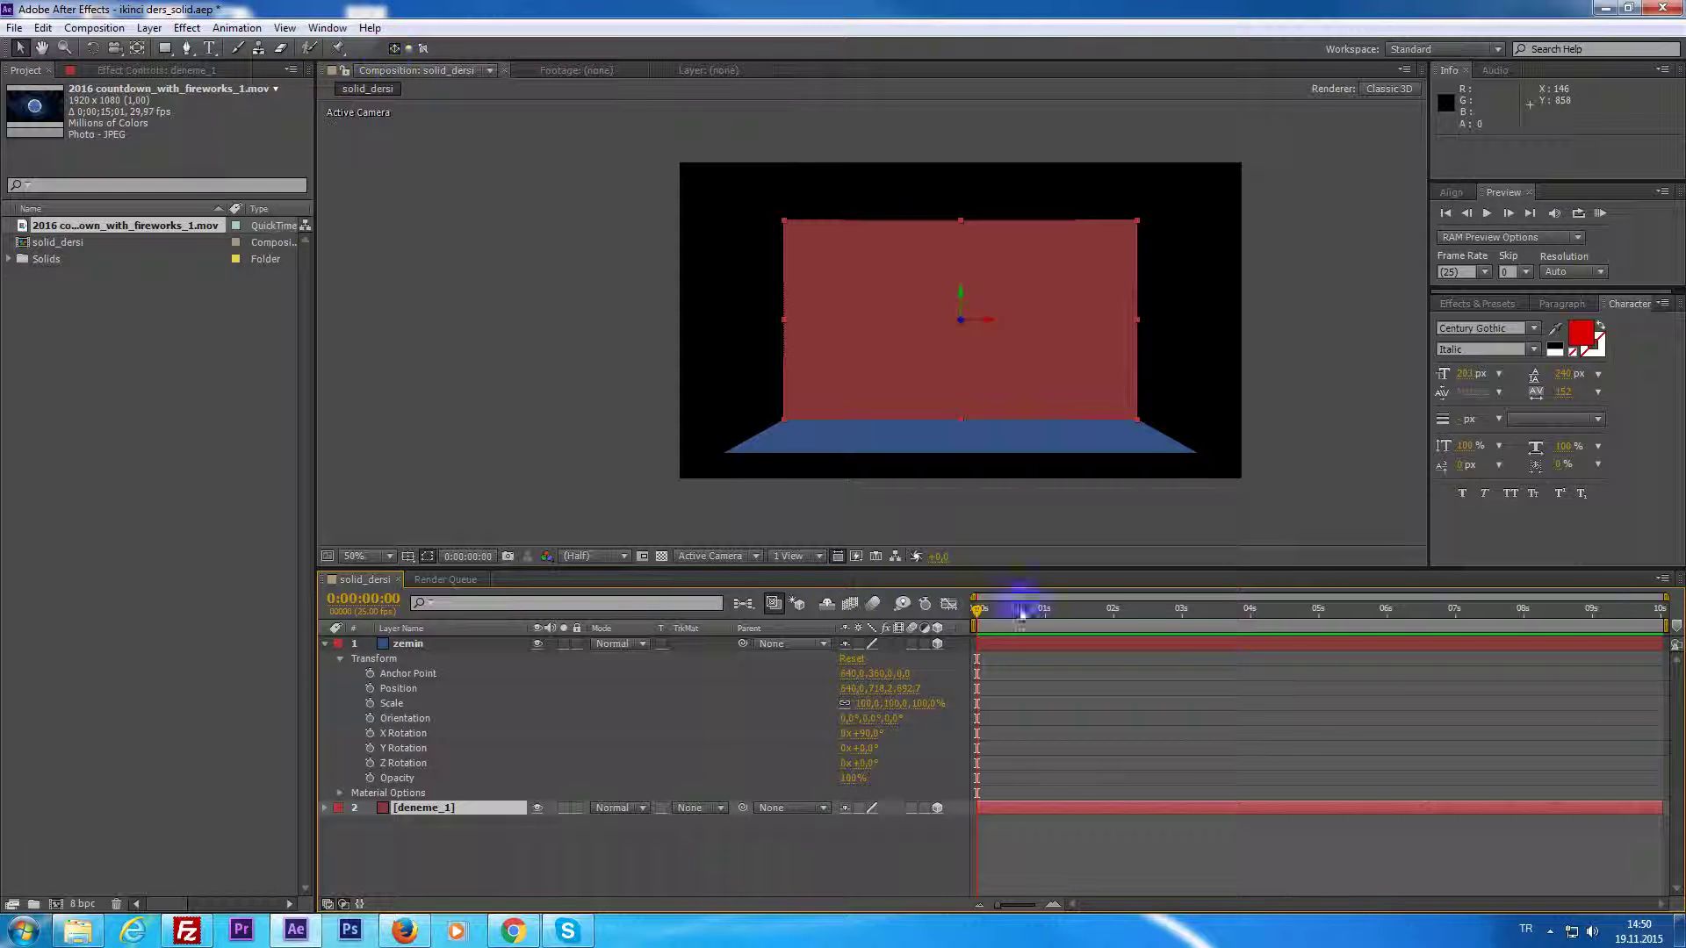
left_click(1008, 644)
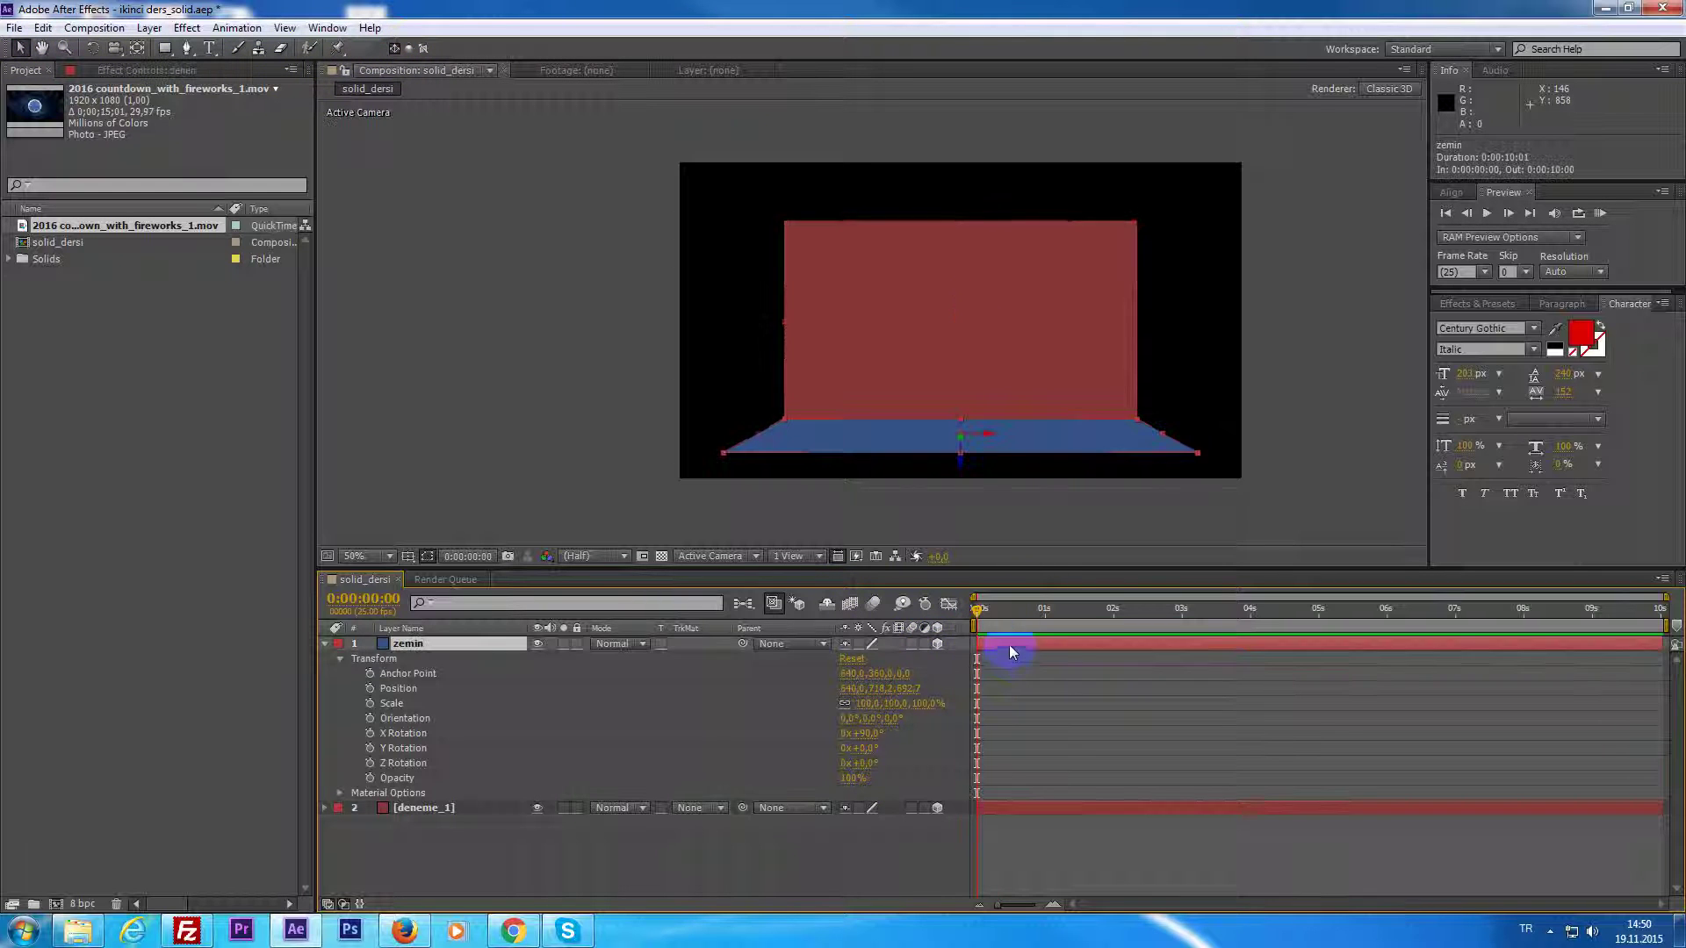
left_click(24, 69)
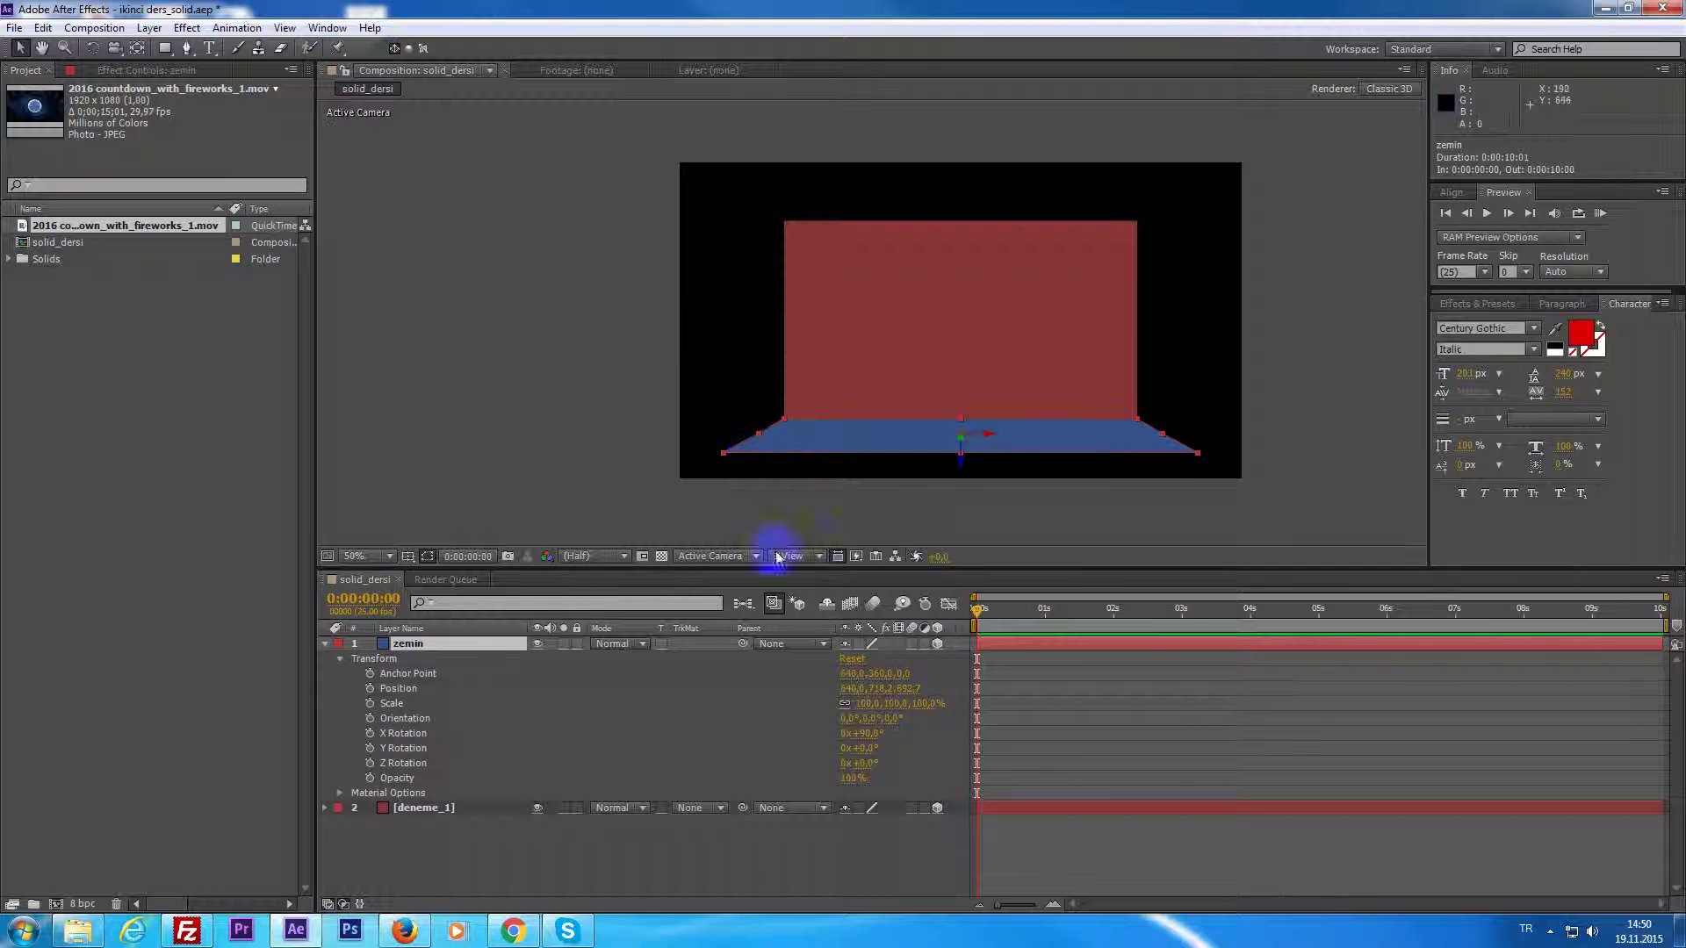
Move the time to 0:00:00:07, select deneme_1, and pan around the composition view.
left_click(999, 612)
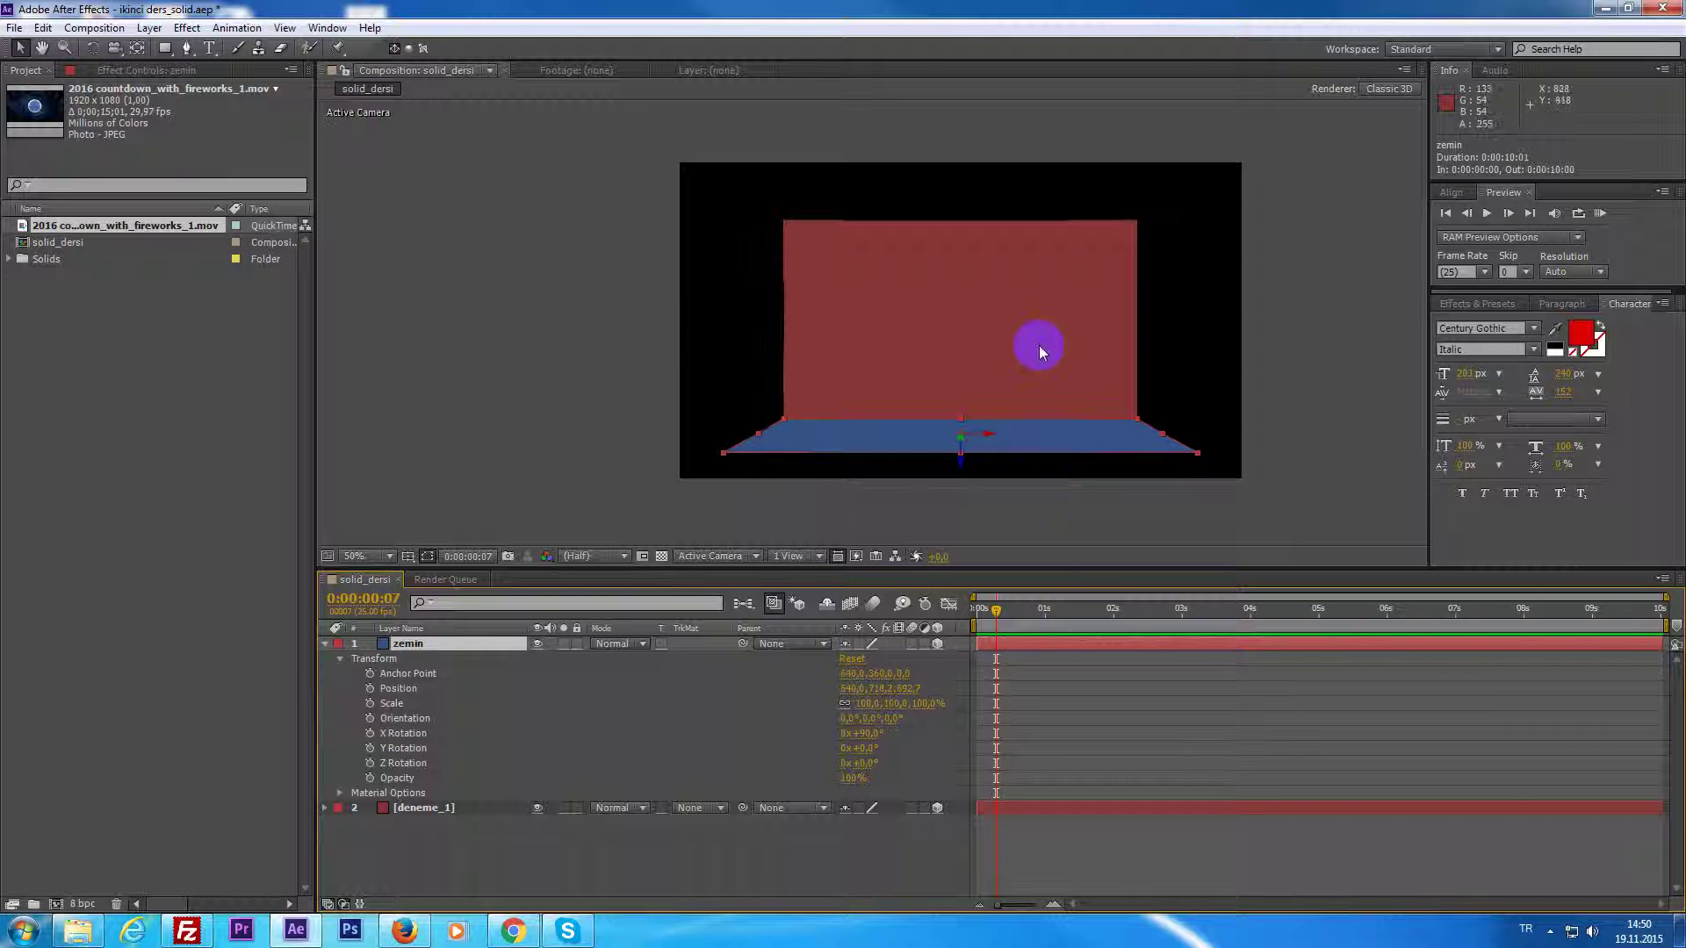
scroll(976, 386, "up", 2)
scroll(976, 386, "down", 2)
left_click(423, 814)
left_click(42, 48)
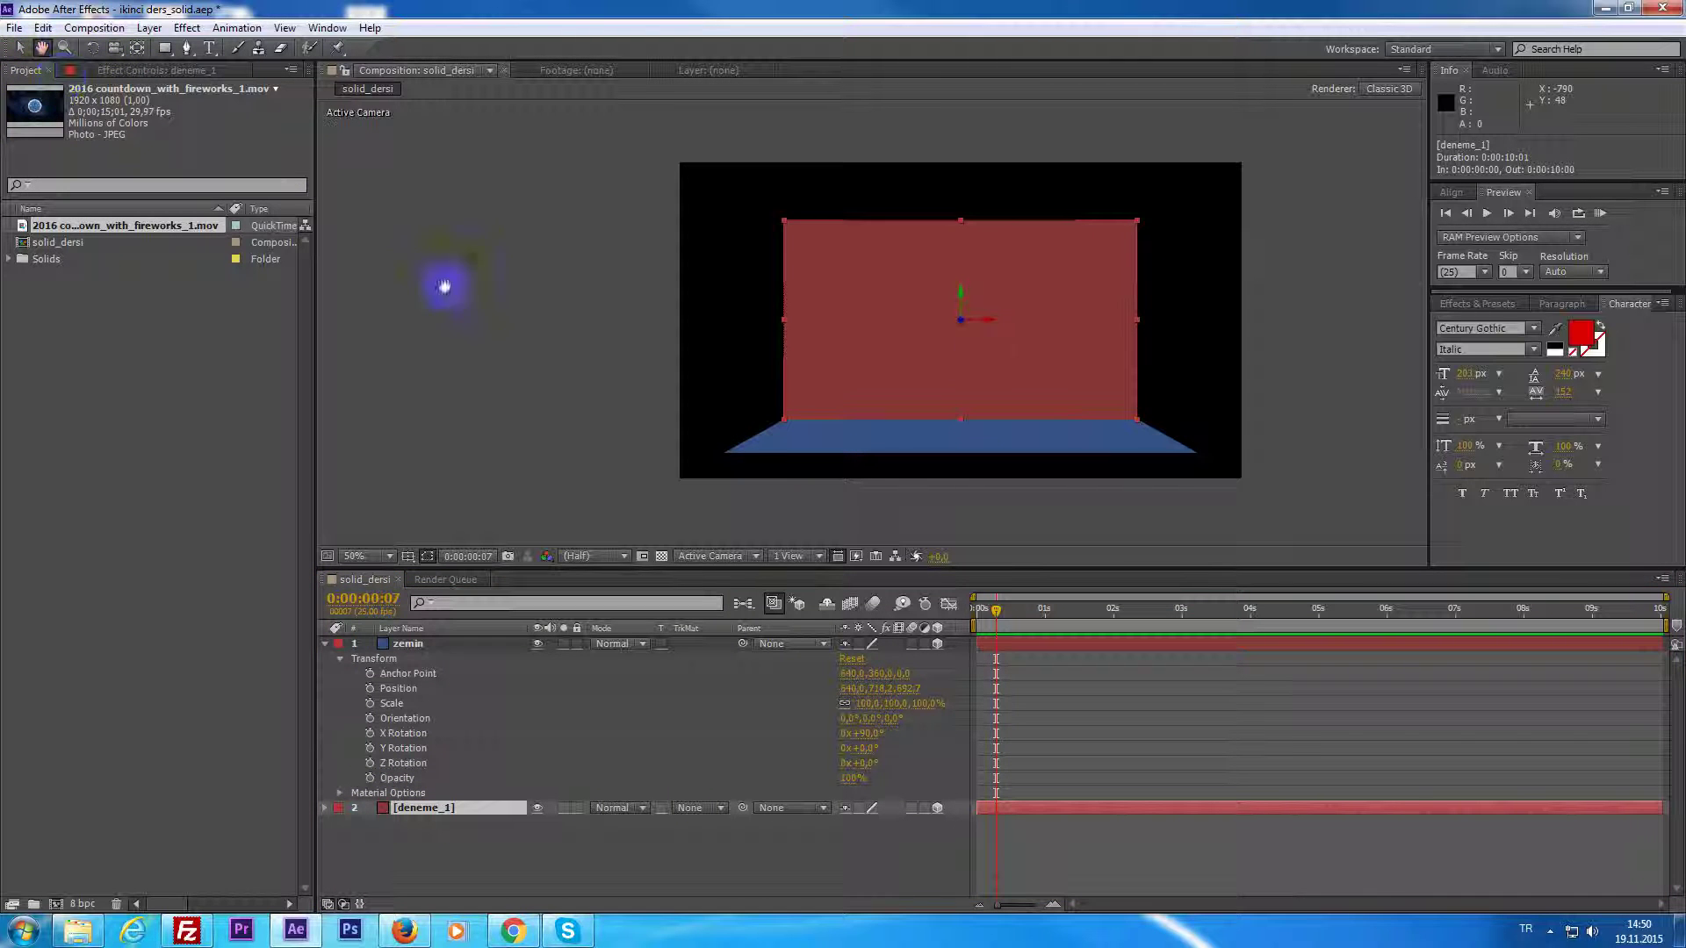
mouse_move(988, 406)
left_mouse_down()
mouse_move(1054, 350)
mouse_move(1022, 358)
left_mouse_up()
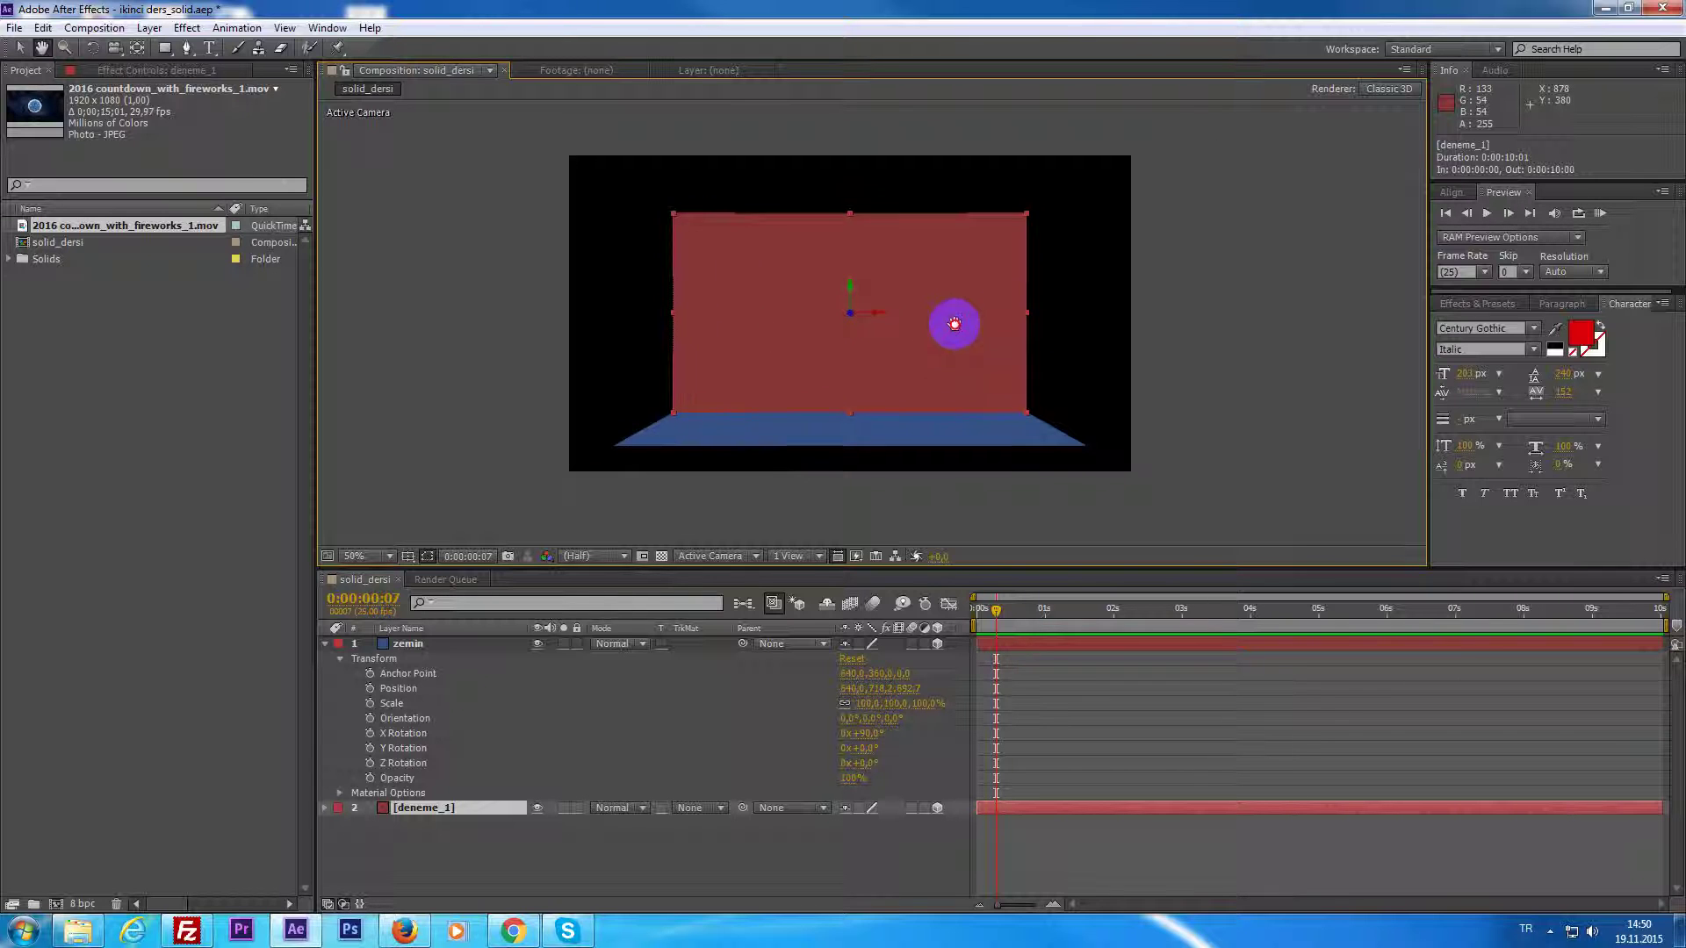
scroll(1022, 351, "up", 4)
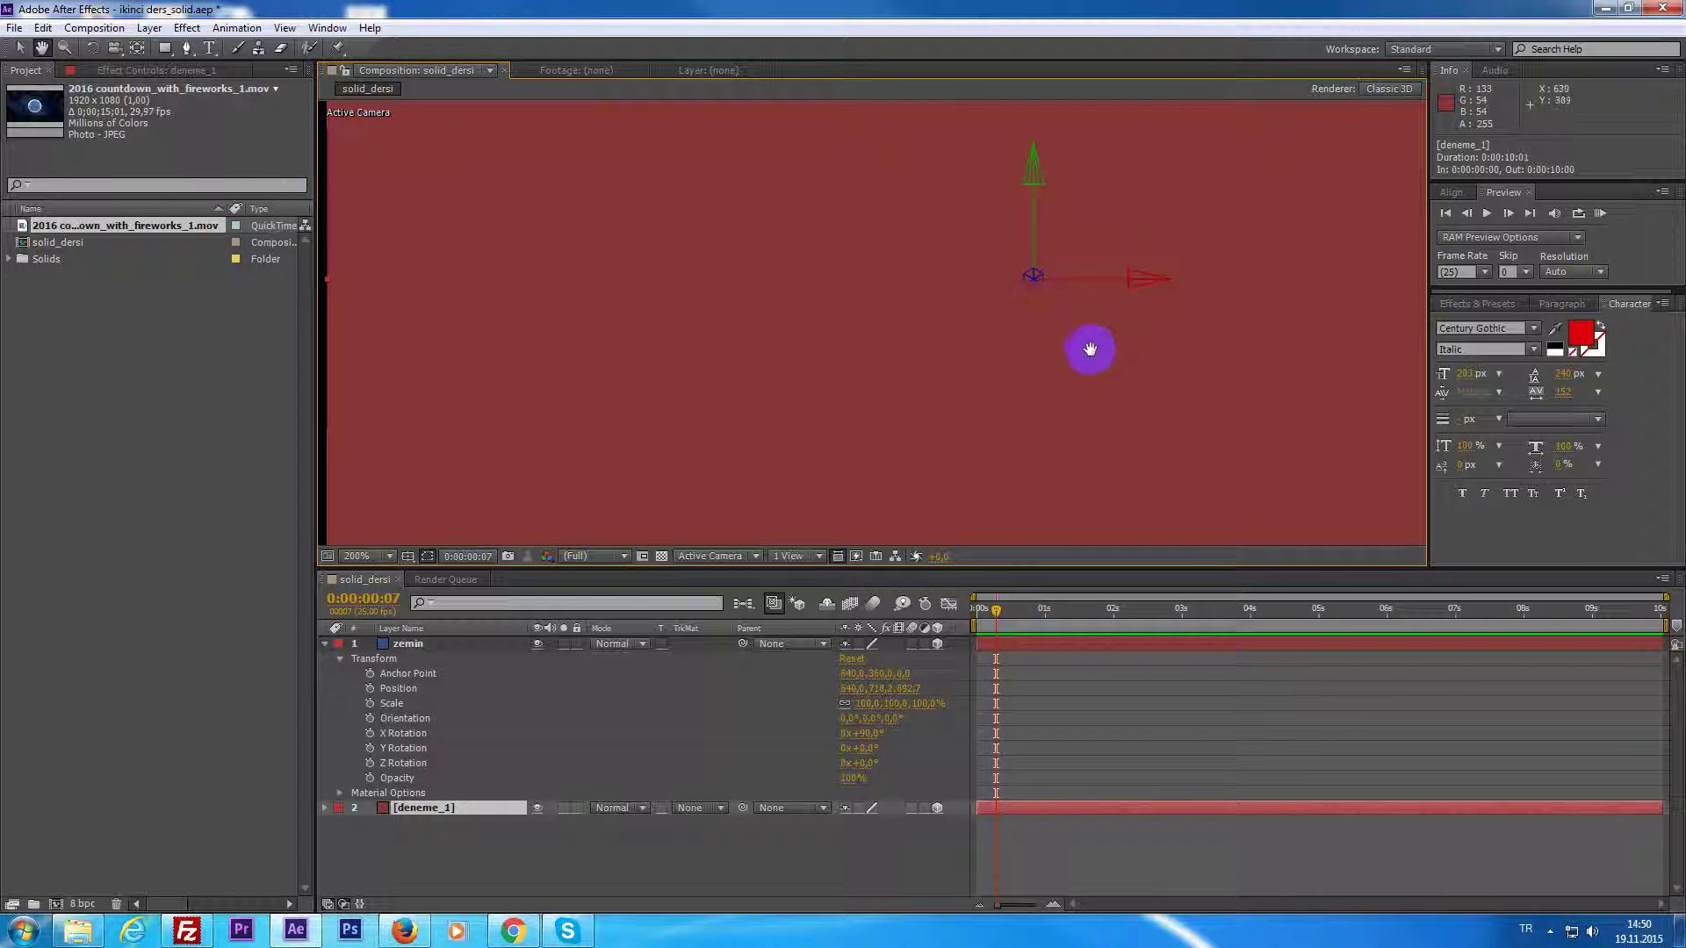
left_click_drag(1265, 350, 505, 377)
mouse_move(768, 358)
left_mouse_down()
mouse_move(1436, 387)
mouse_move(1127, 348)
left_mouse_up()
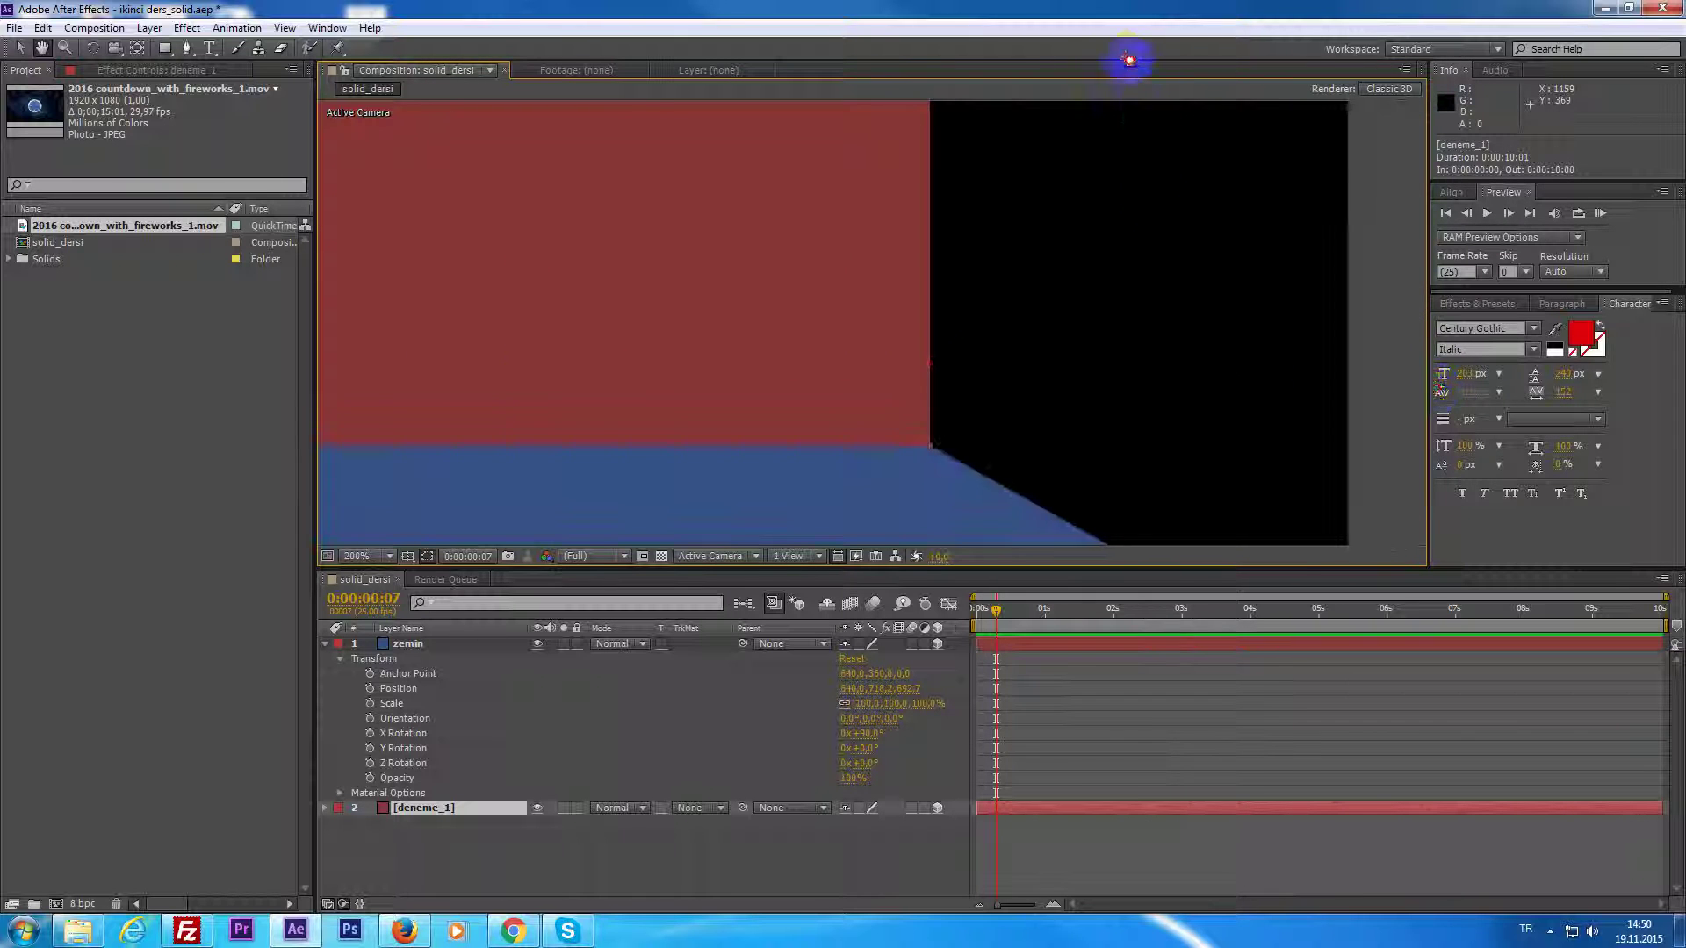
scroll(1128, 347, "down", 5)
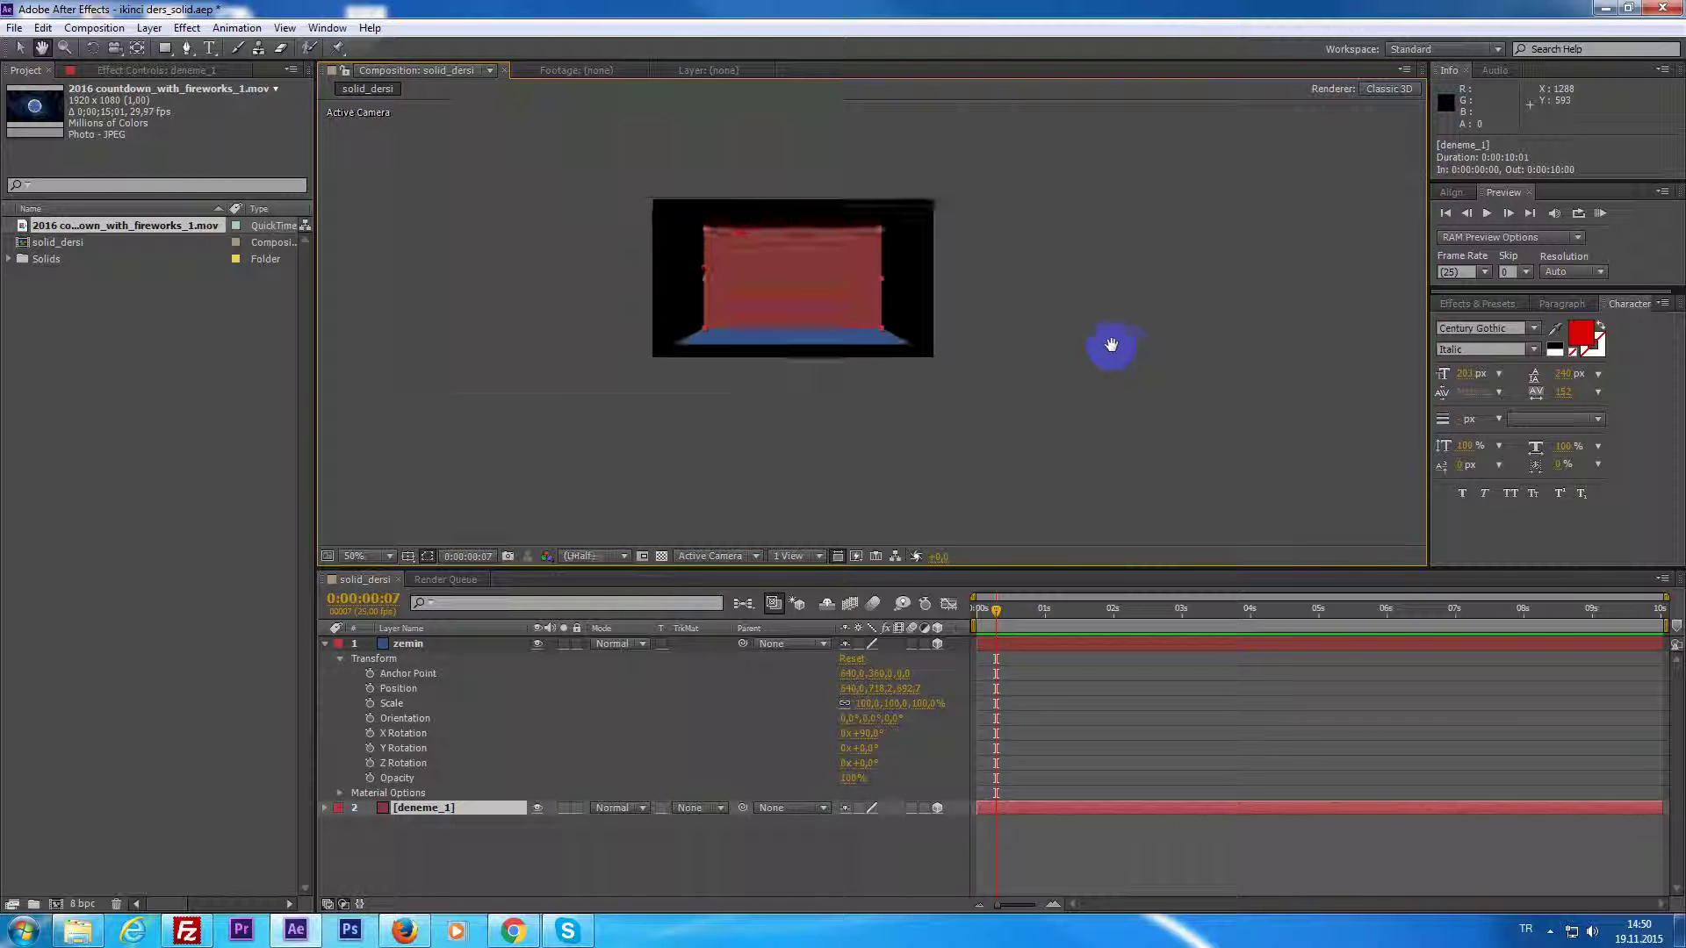
scroll(1111, 351, "up", 2)
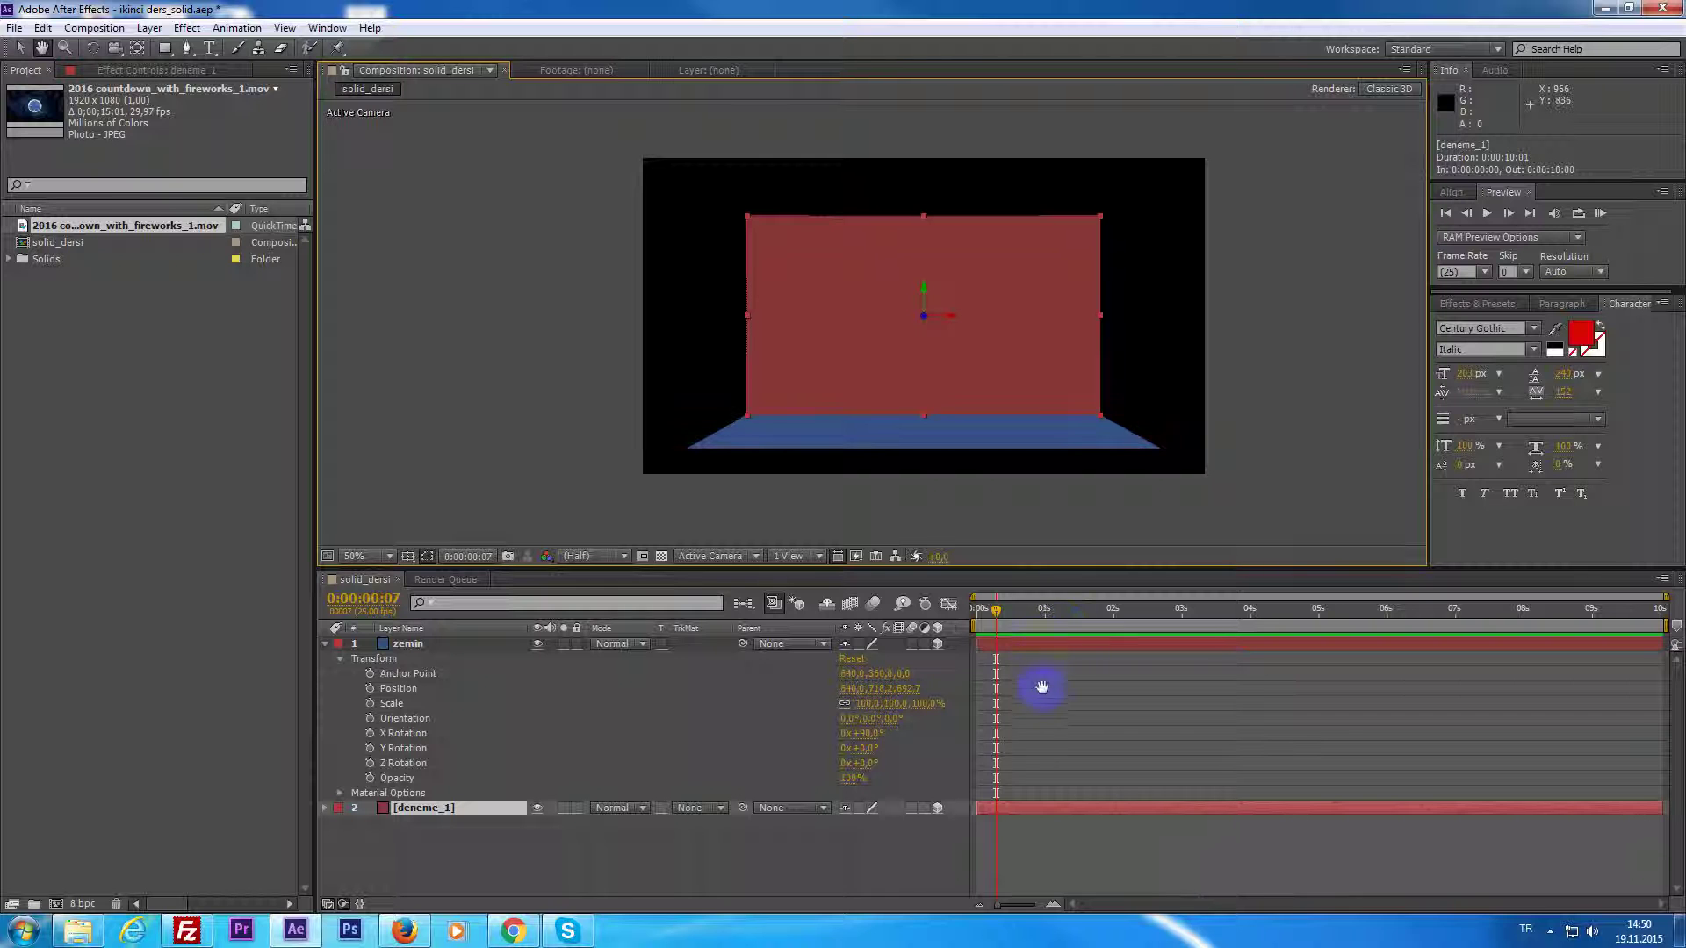
Zoom the timeline in to frames, pan it, then zoom back out to all ten seconds.
left_click(1032, 905)
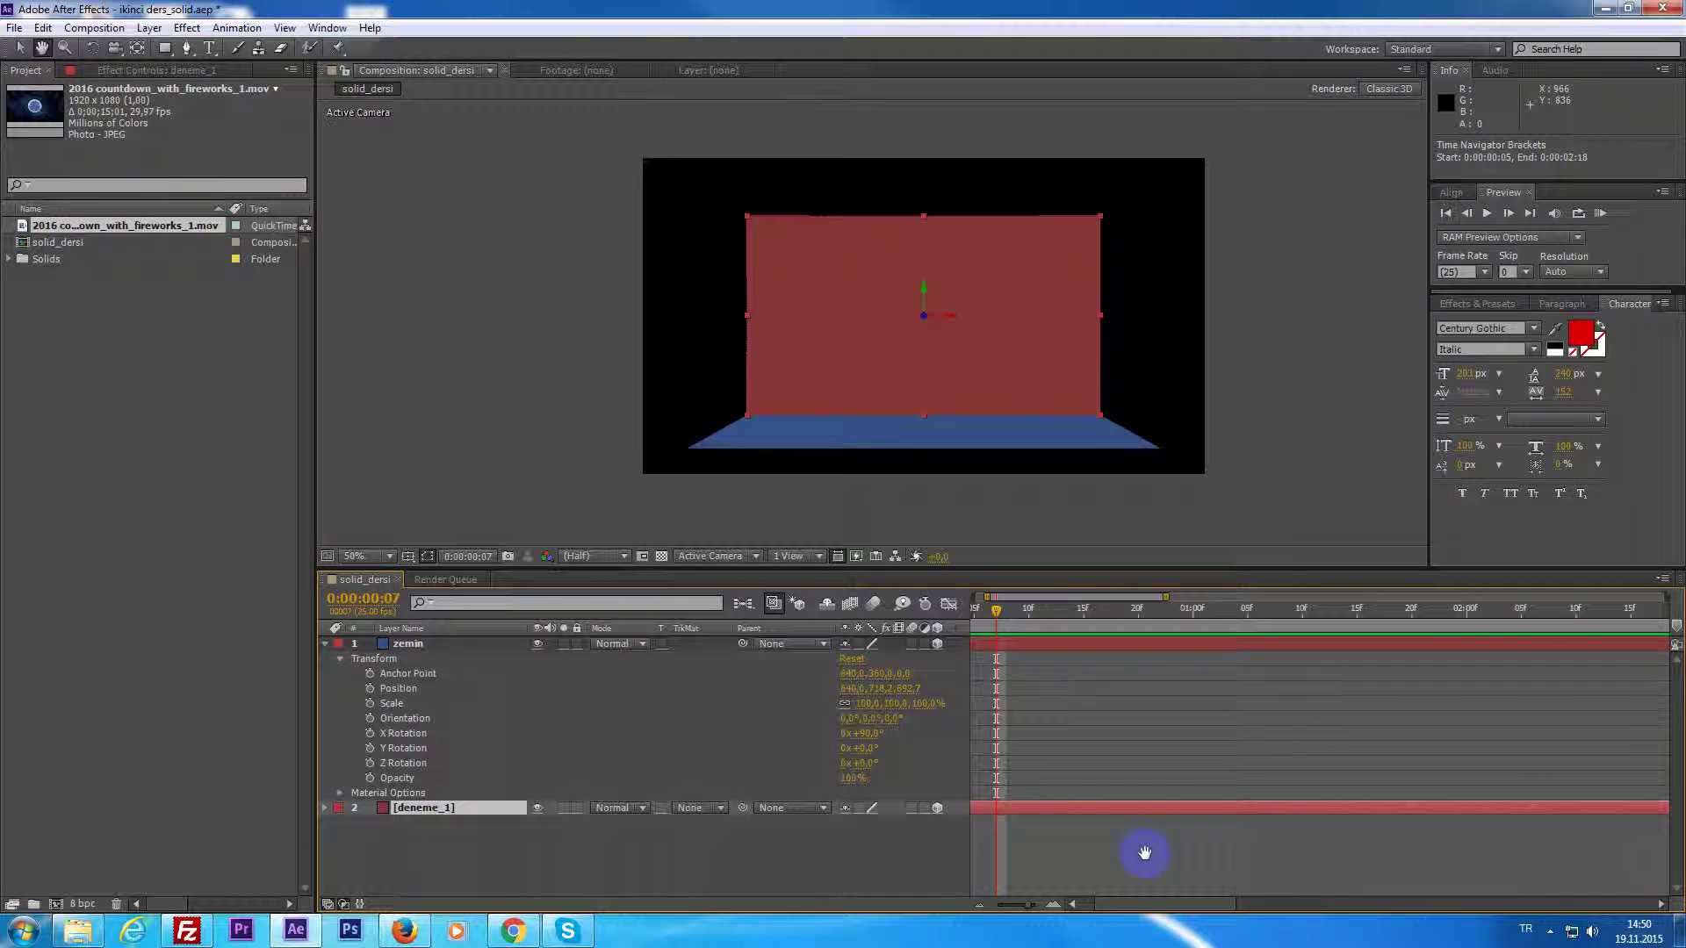
left_click_drag(1259, 906, 1104, 926)
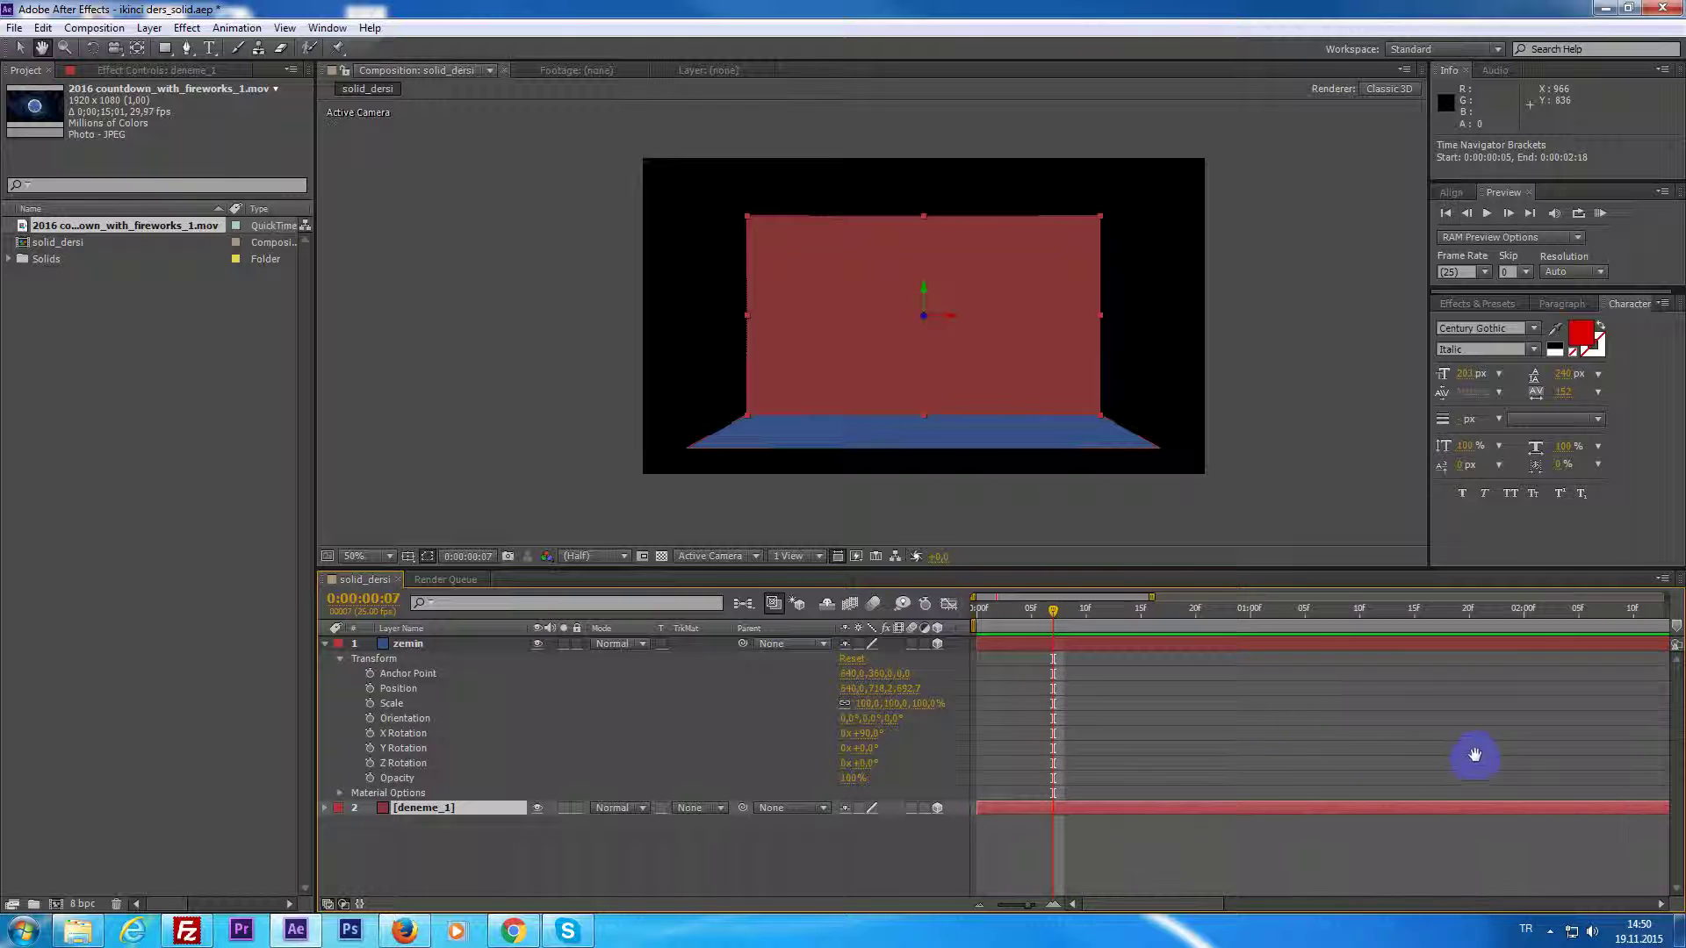
mouse_move(1475, 755)
left_mouse_down()
mouse_move(1069, 769)
mouse_move(1103, 753)
left_mouse_up()
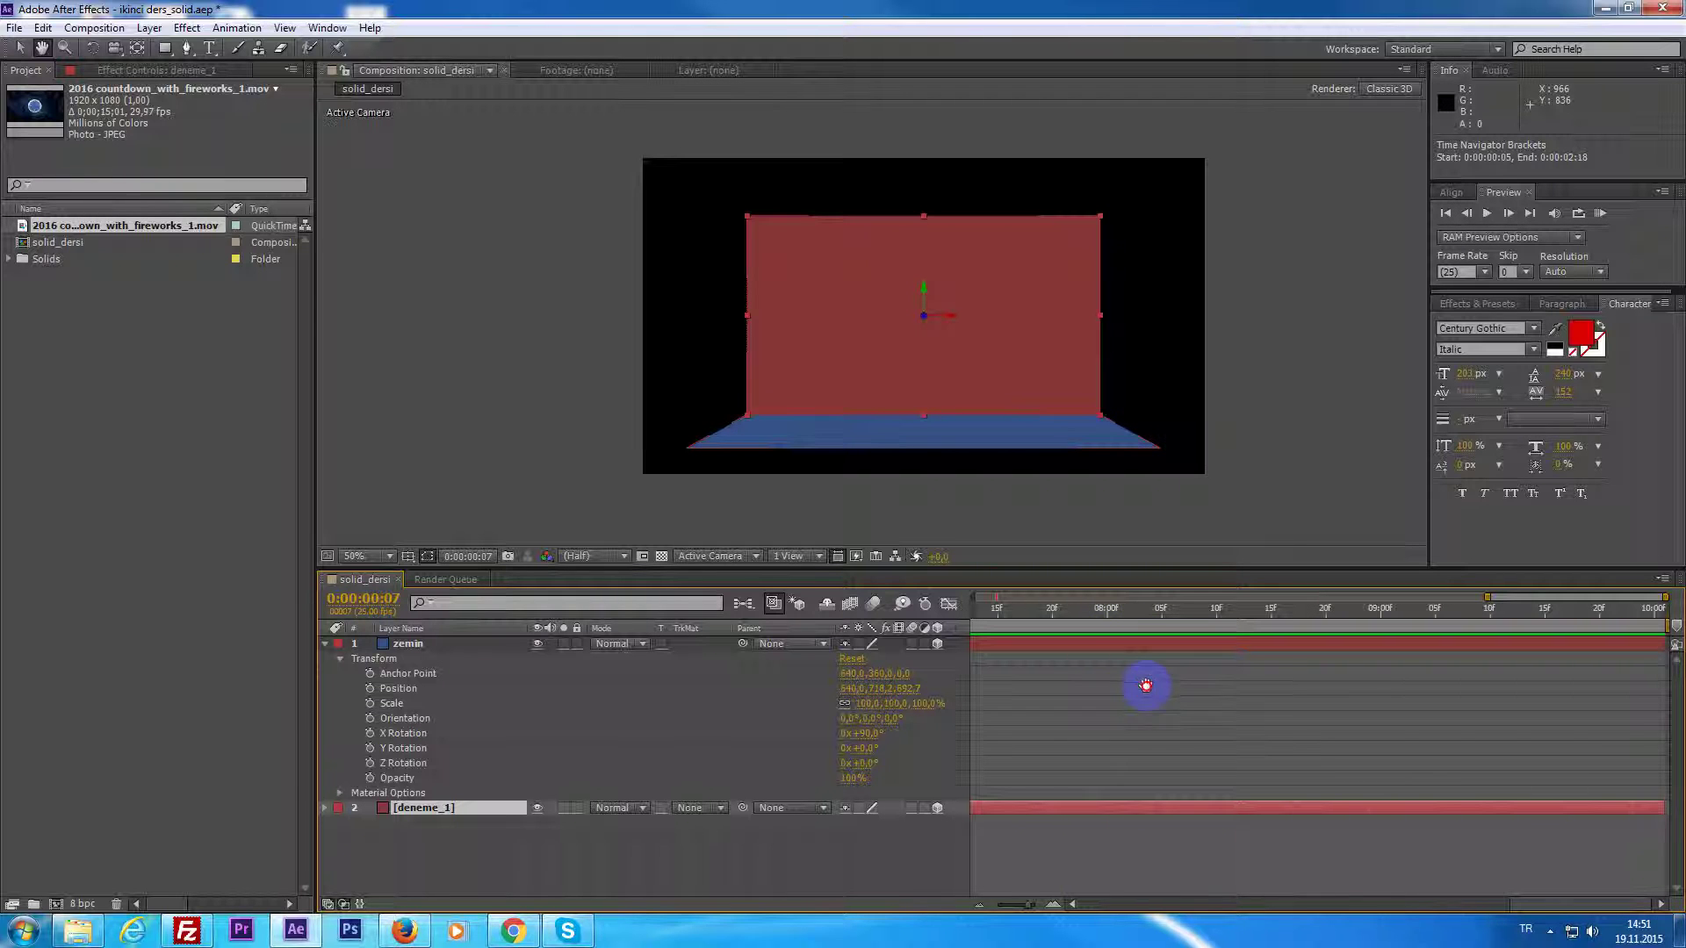
left_click_drag(1149, 773, 1184, 717)
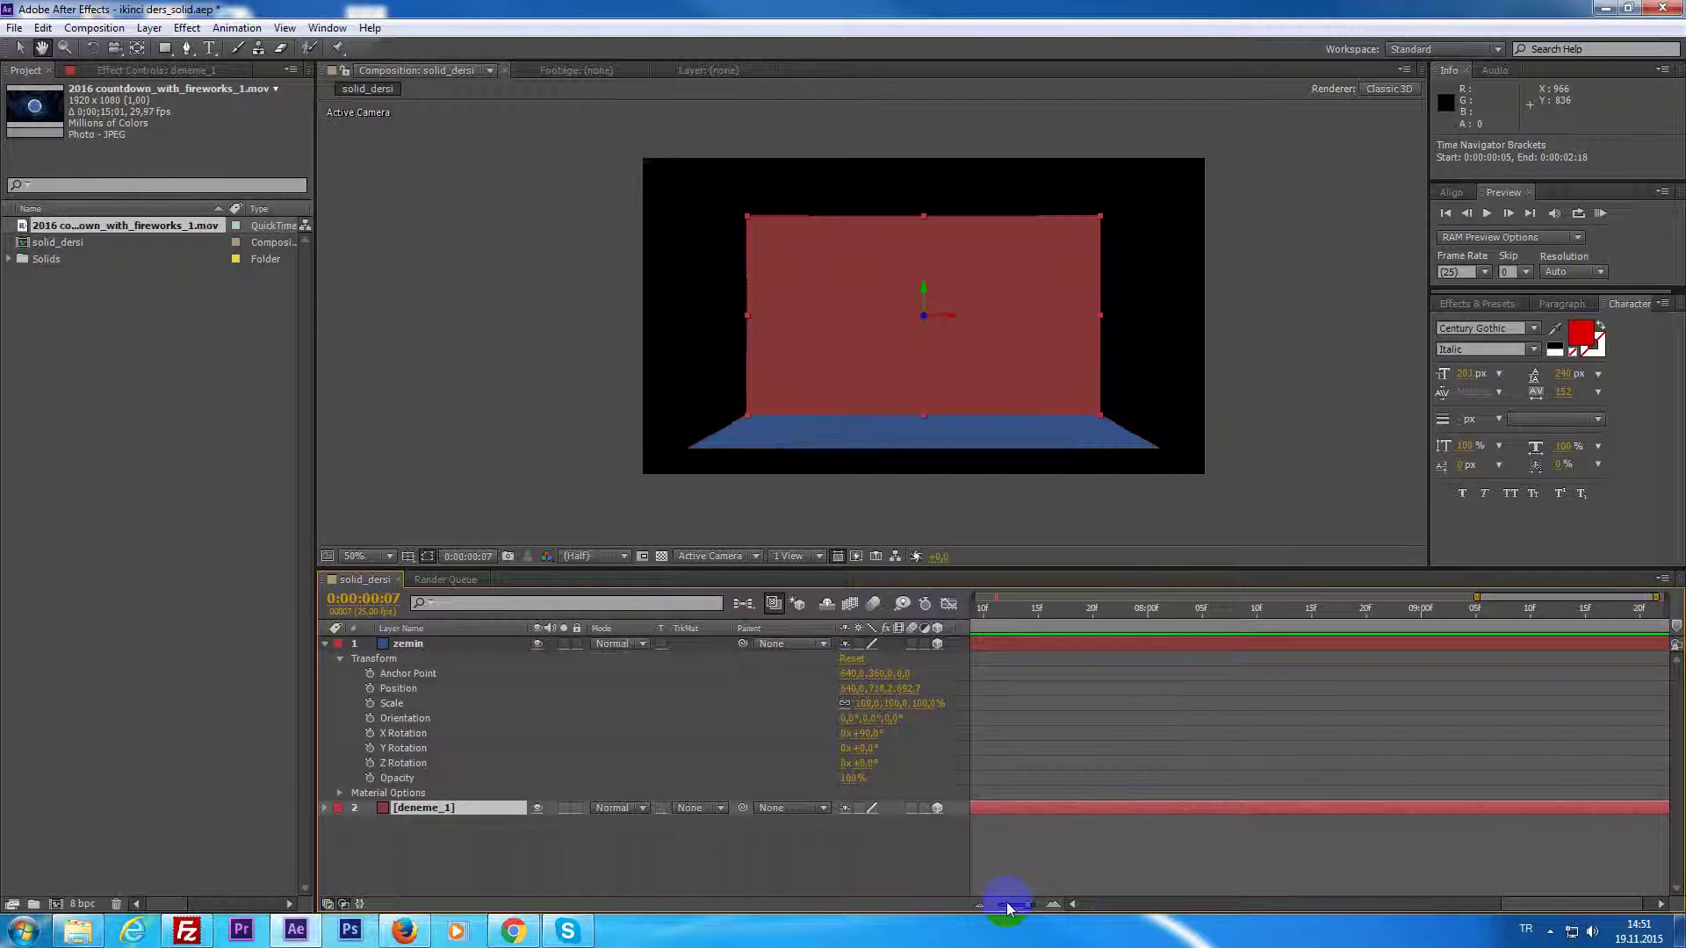
left_click_drag(1009, 908, 972, 899)
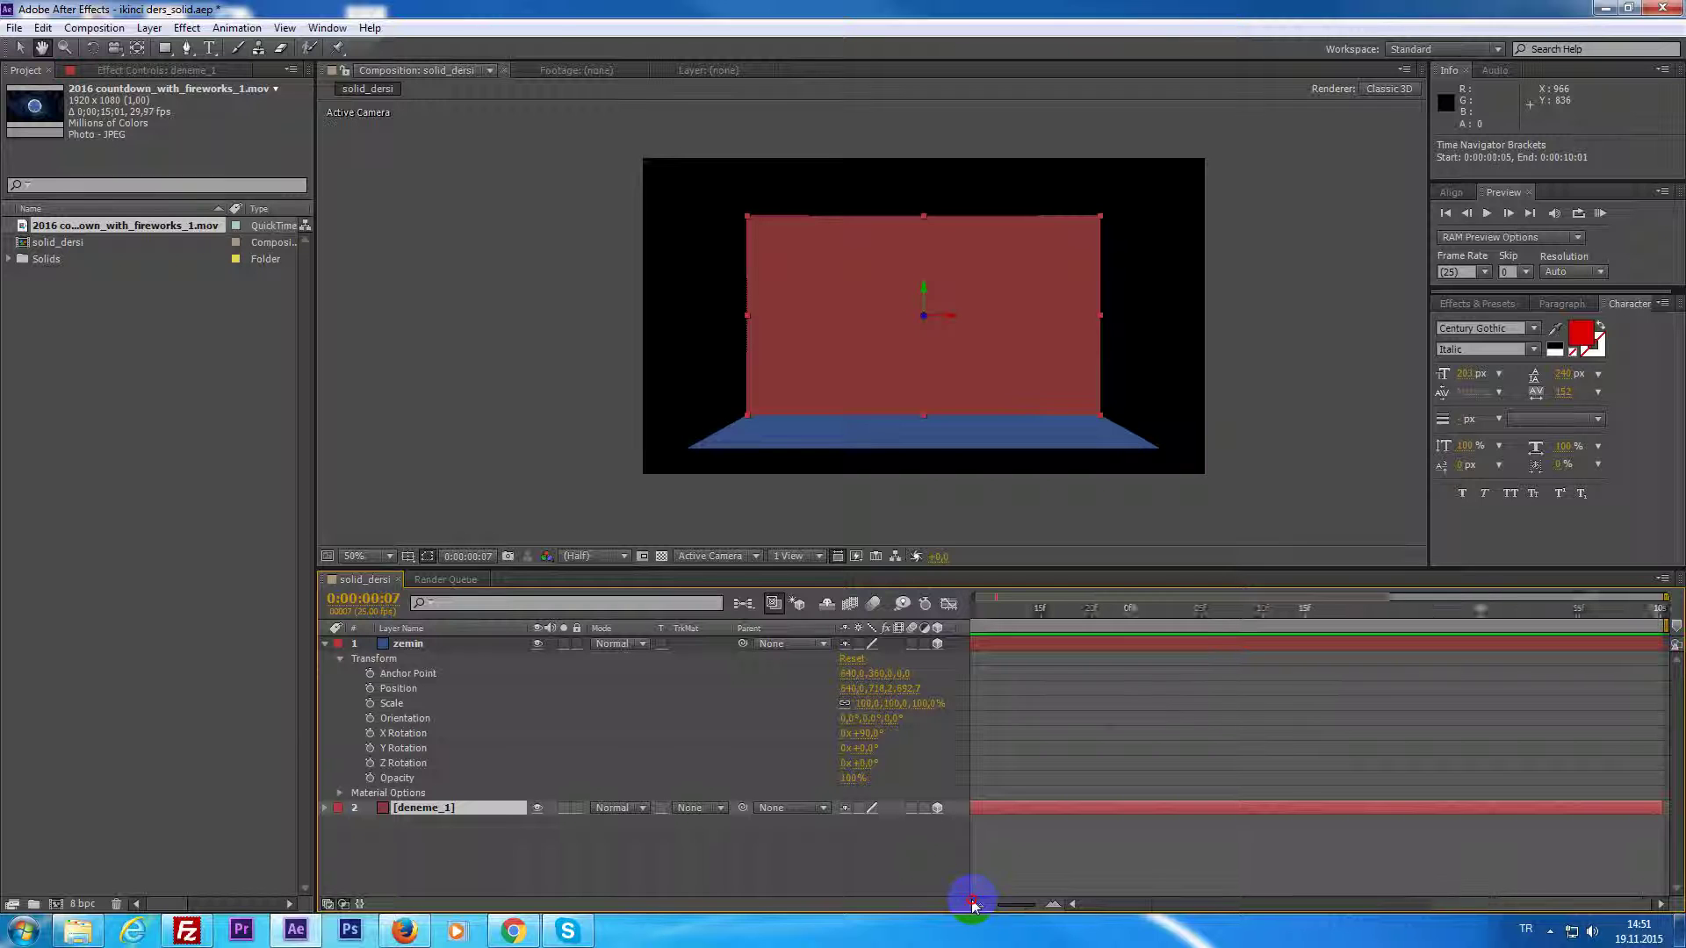
Zoom the composition view to 200%, then return to the Selection tool.
left_click(65, 49)
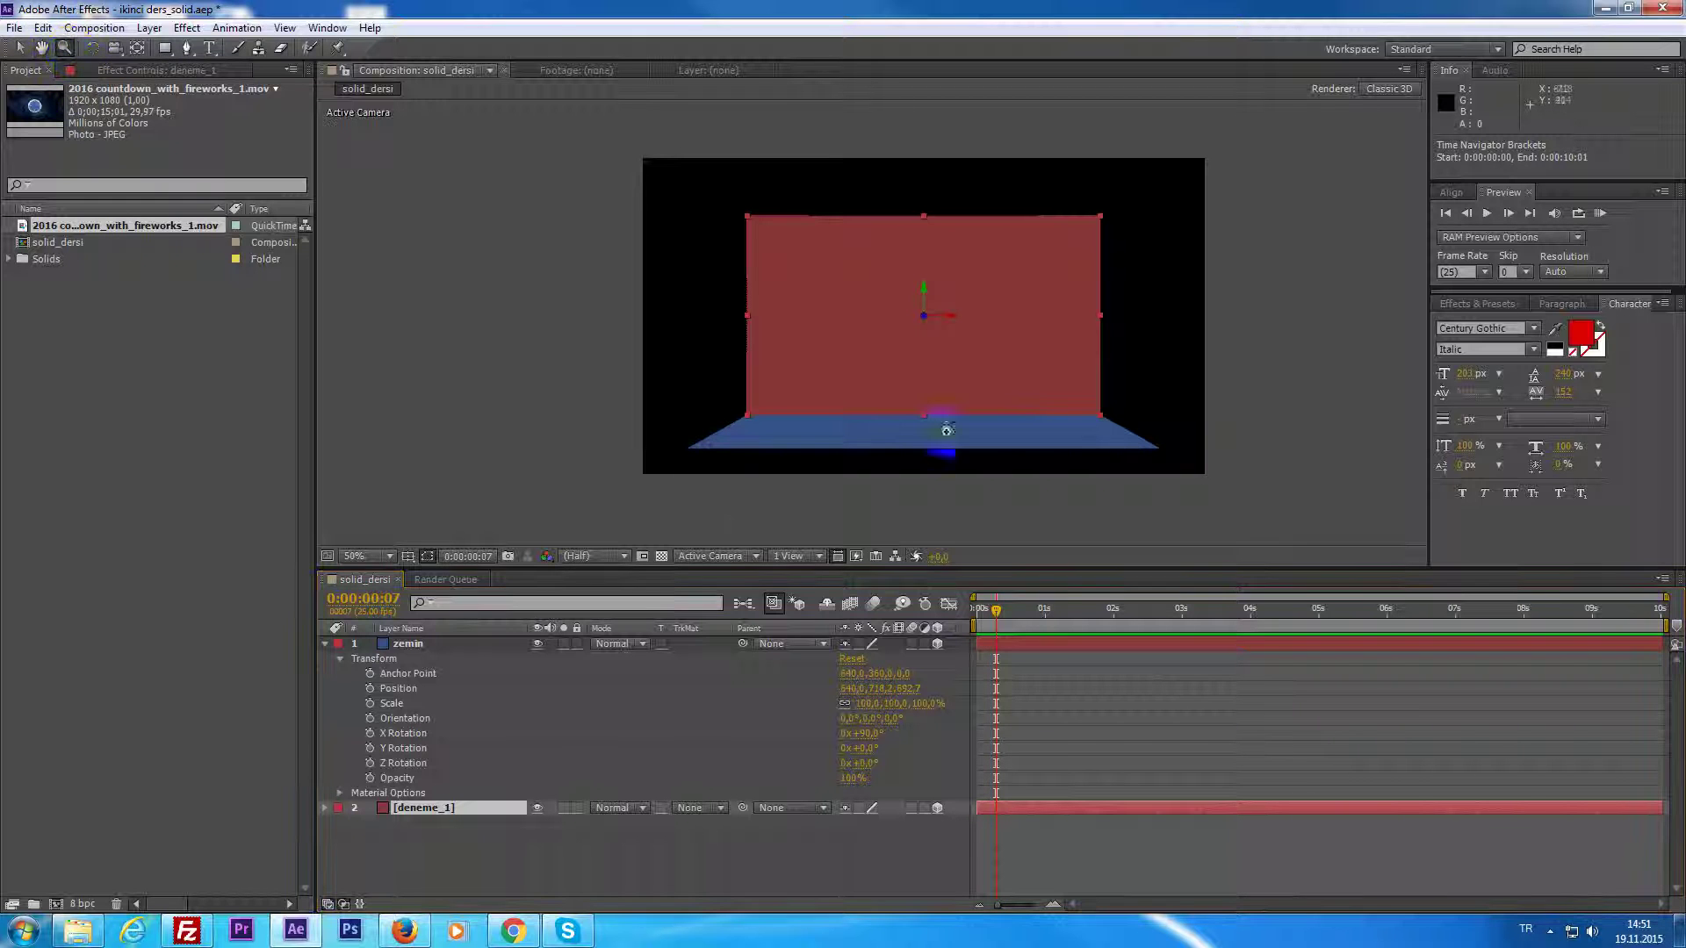
left_click(957, 342)
left_click(958, 343)
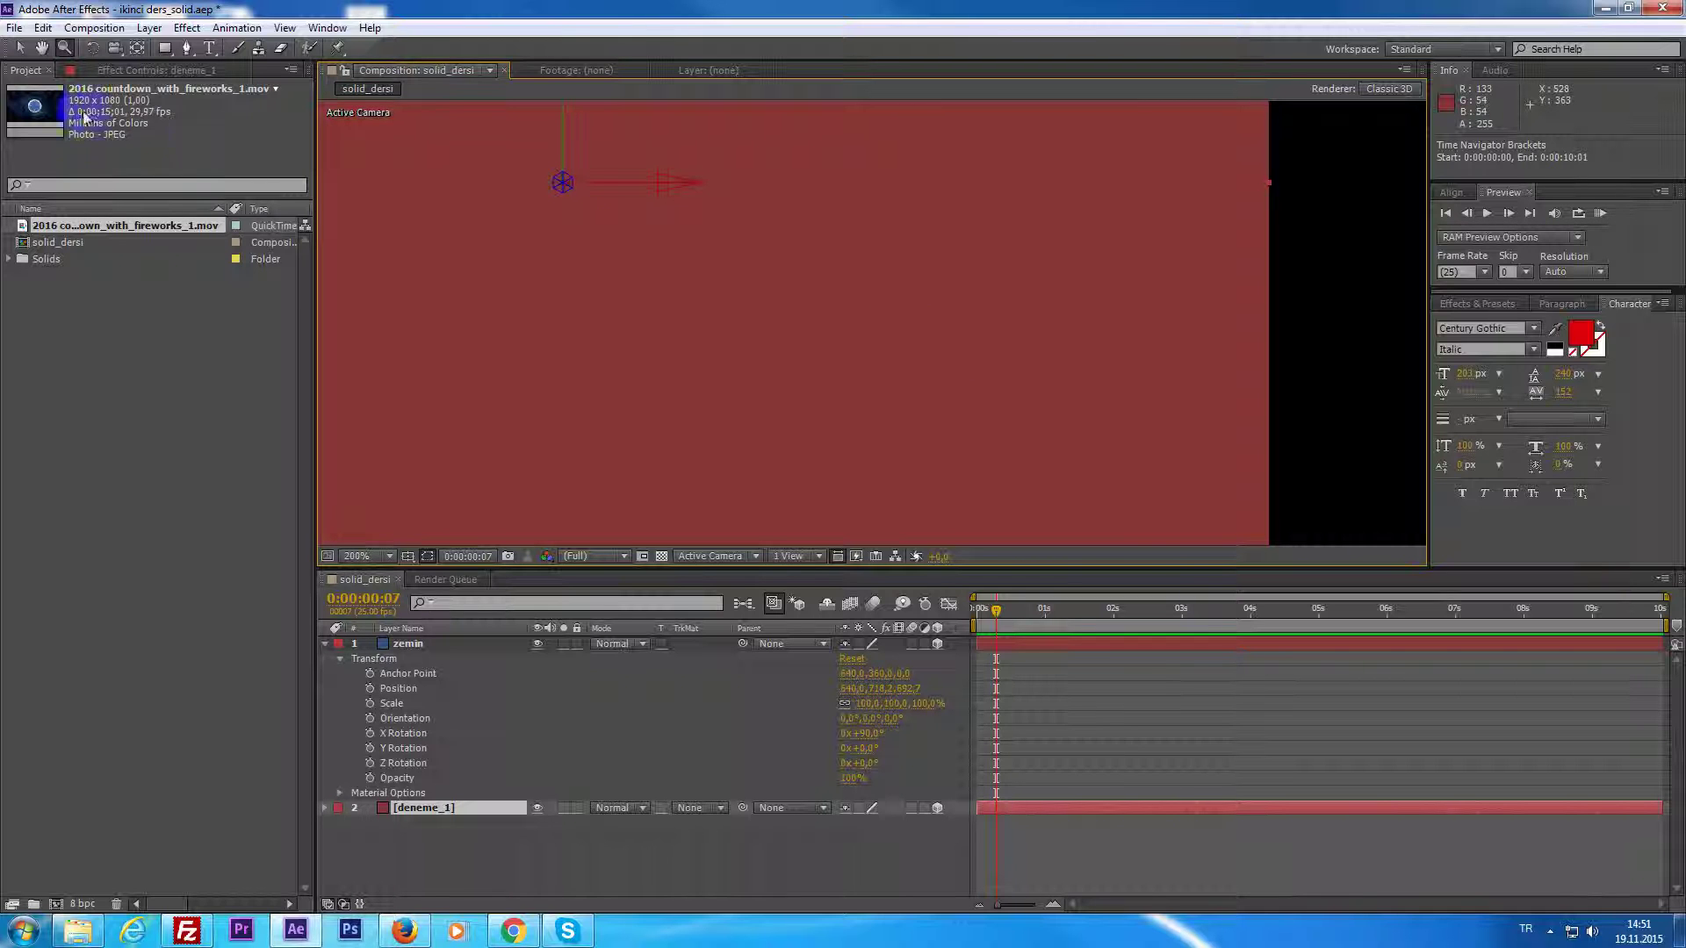
left_click(19, 49)
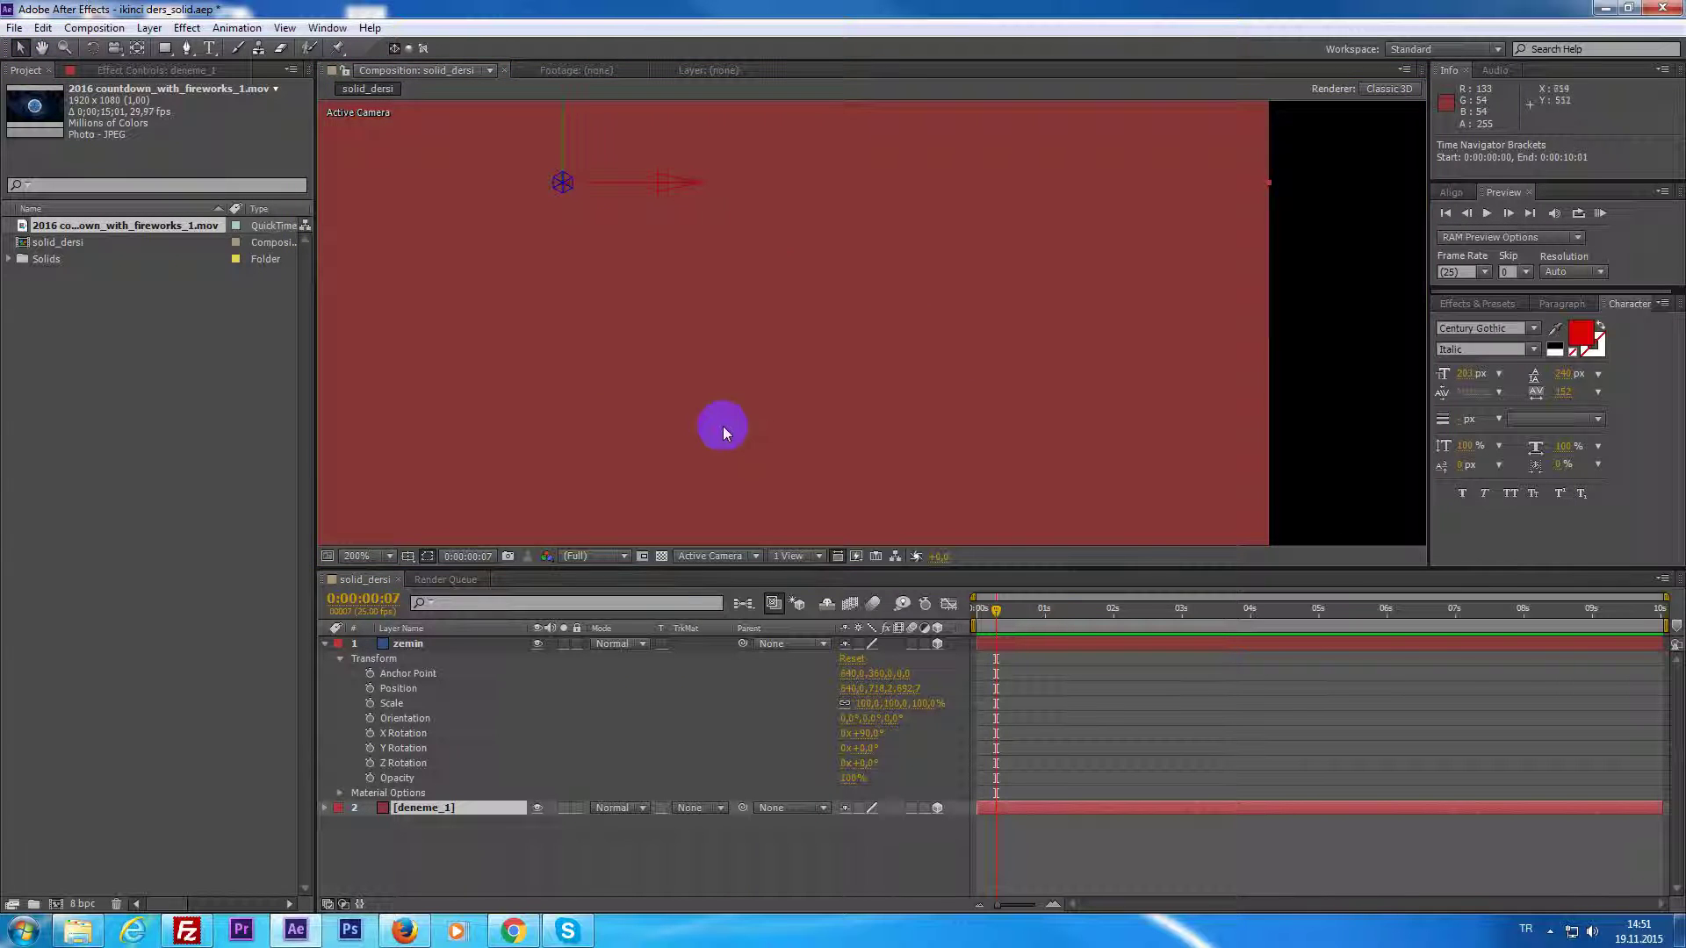
scroll(723, 424, "down", 1)
scroll(734, 422, "down", 1)
scroll(817, 440, "down", 1)
scroll(826, 428, "up", 3)
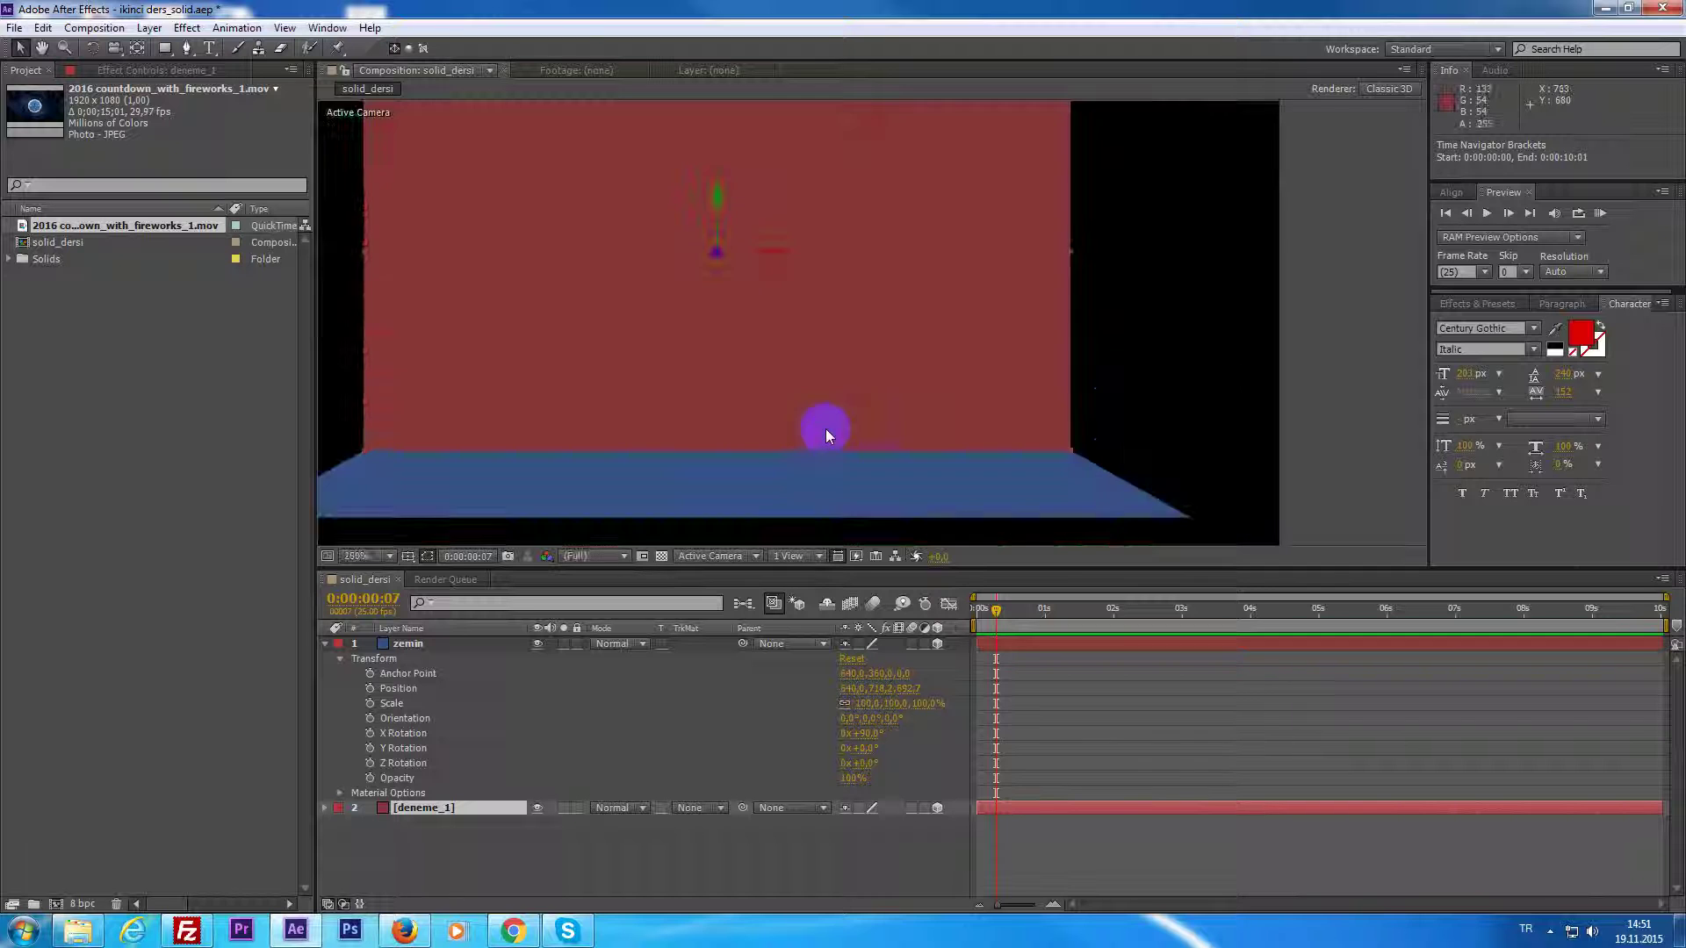
scroll(827, 430, "up", 2)
scroll(827, 429, "down", 3)
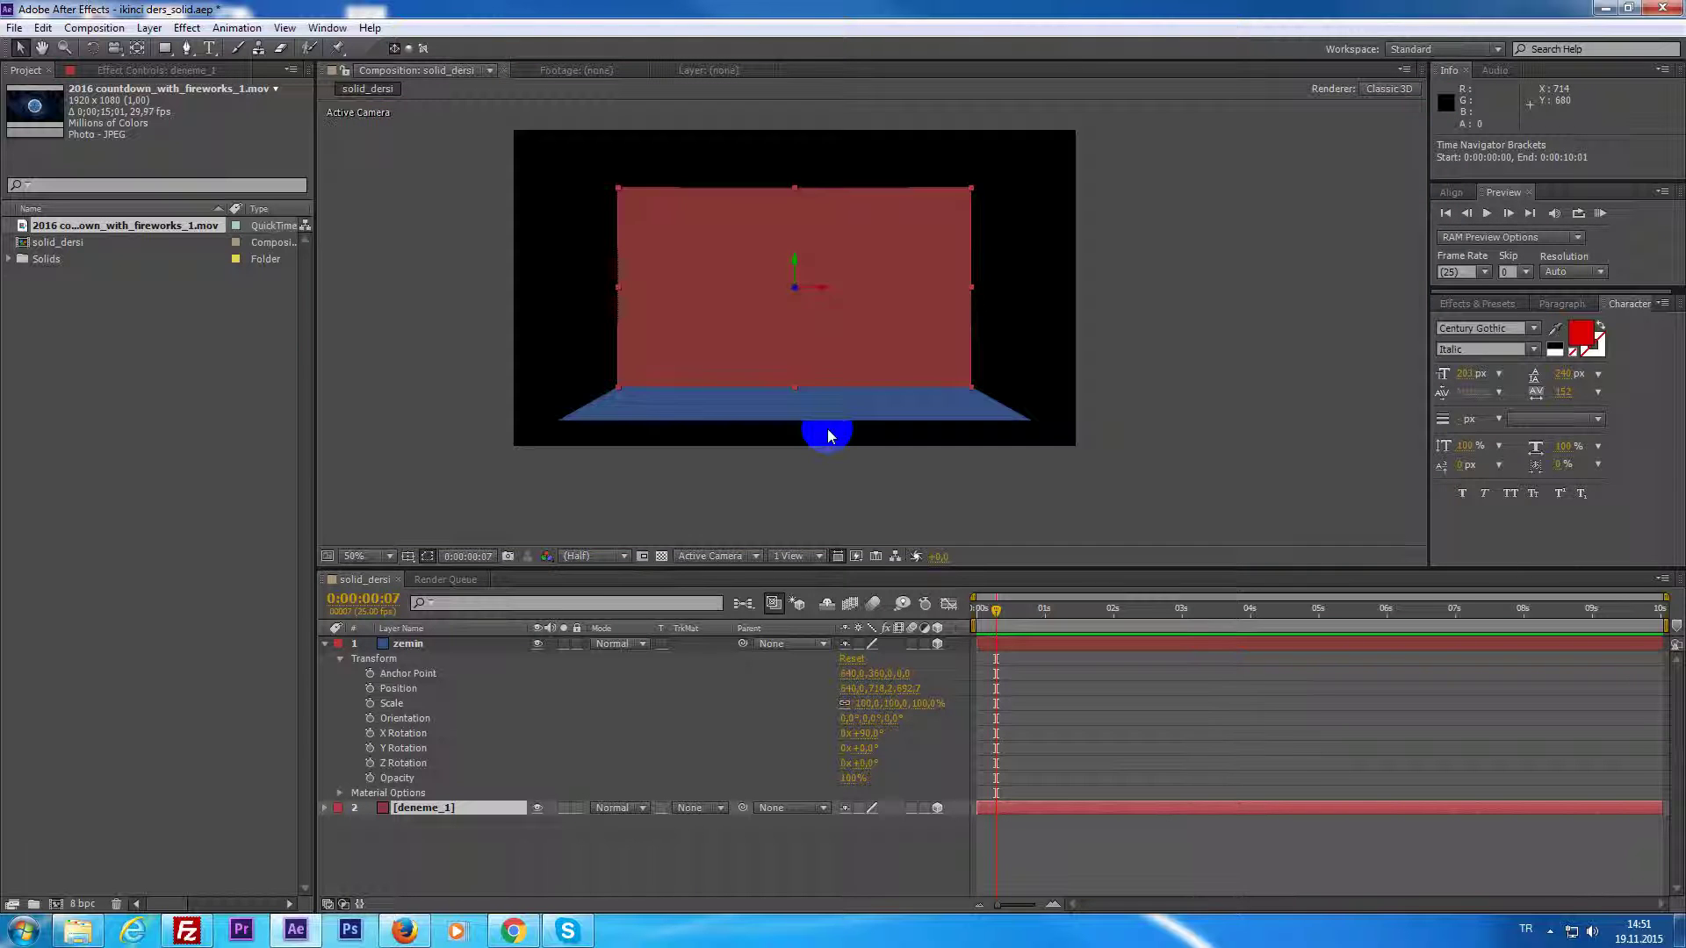
scroll(827, 428, "up", 2)
scroll(827, 428, "down", 1)
scroll(827, 428, "up", 1)
scroll(827, 428, "down", 3)
Rotate the red solid and the blue floor in 3D, undoing each rotation.
left_click(93, 50)
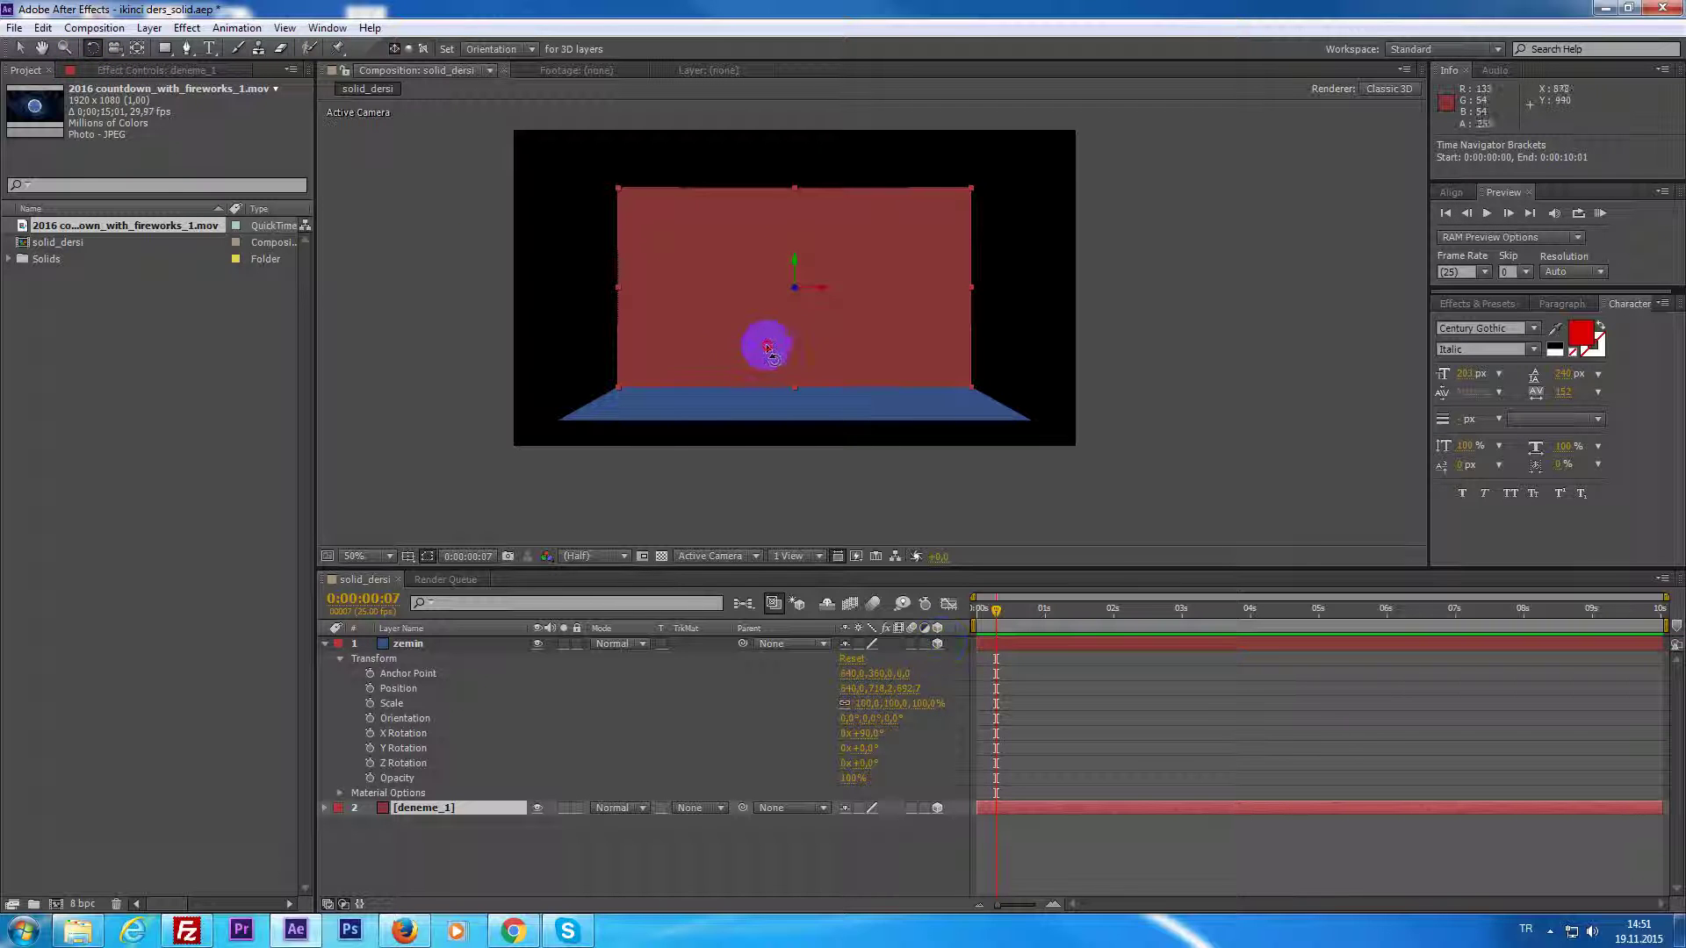
left_click_drag(768, 346, 802, 357)
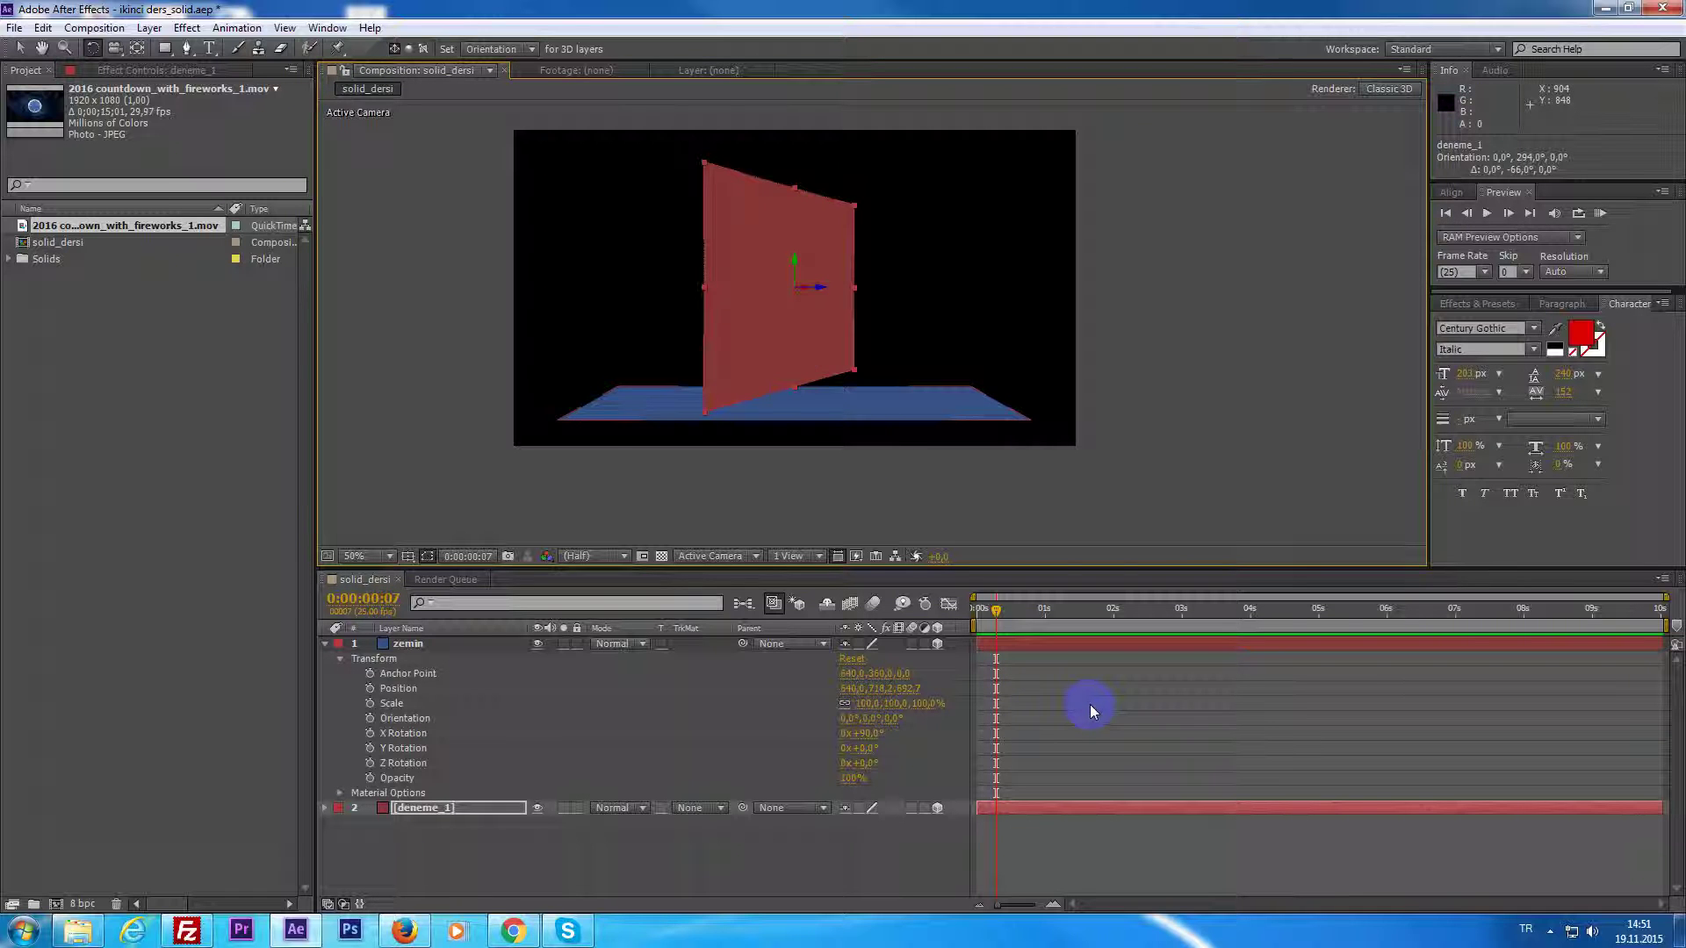
key("ctrl+z")
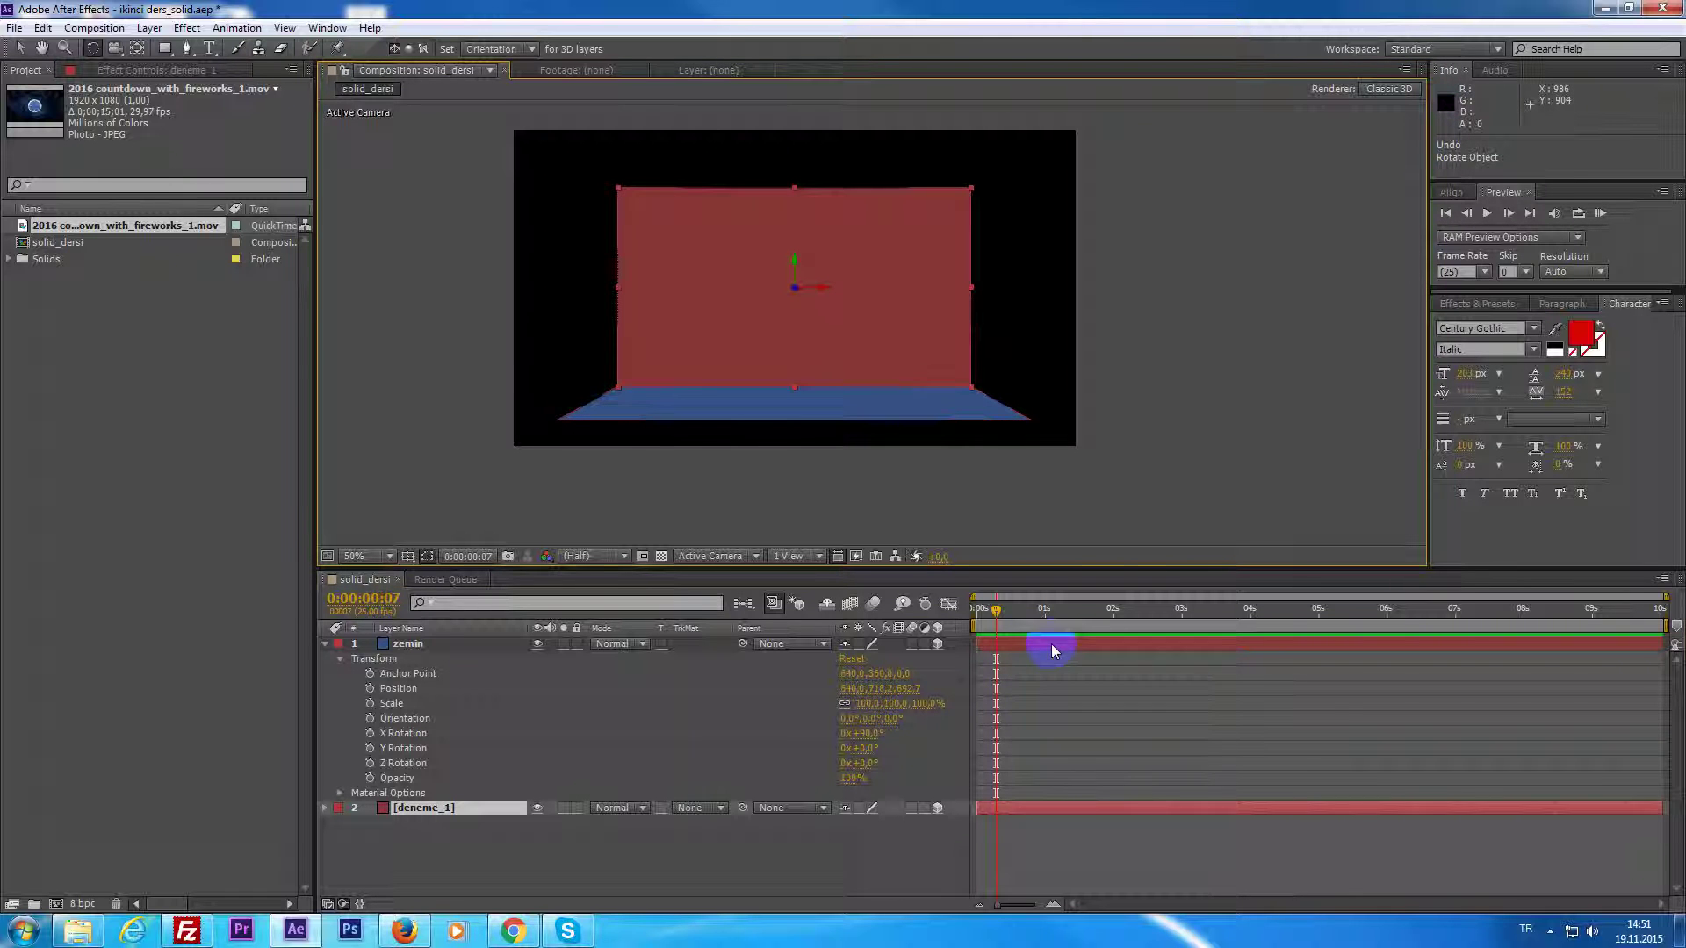
left_click(1051, 649)
left_click_drag(846, 425, 922, 351)
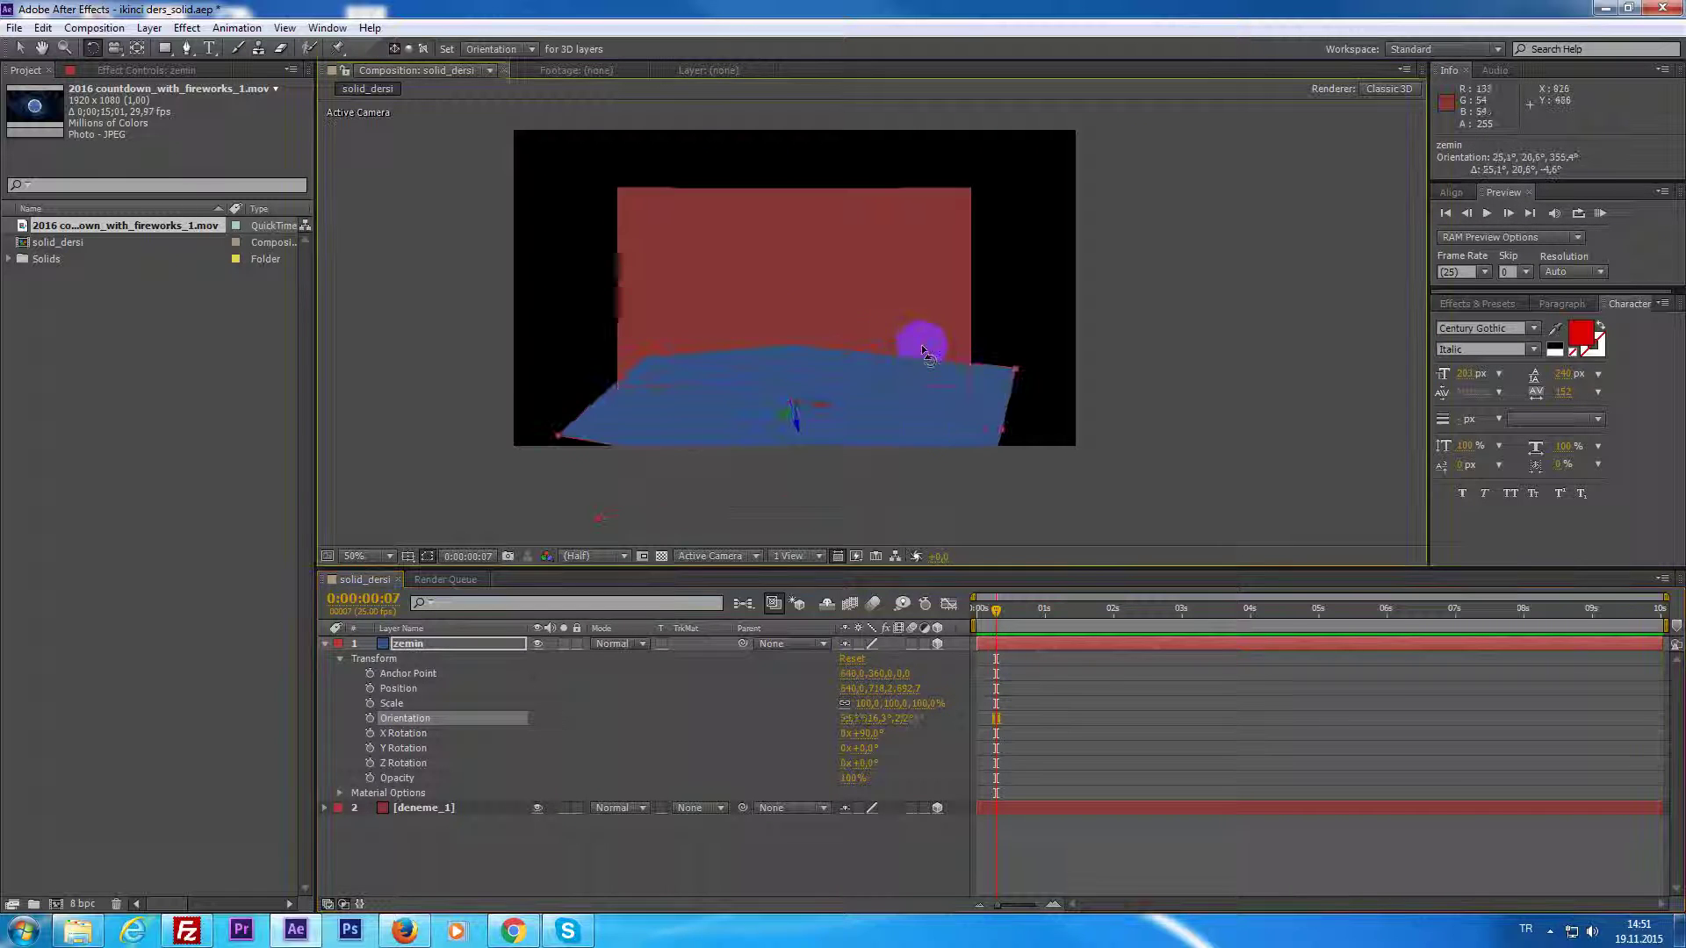
key("ctrl+z")
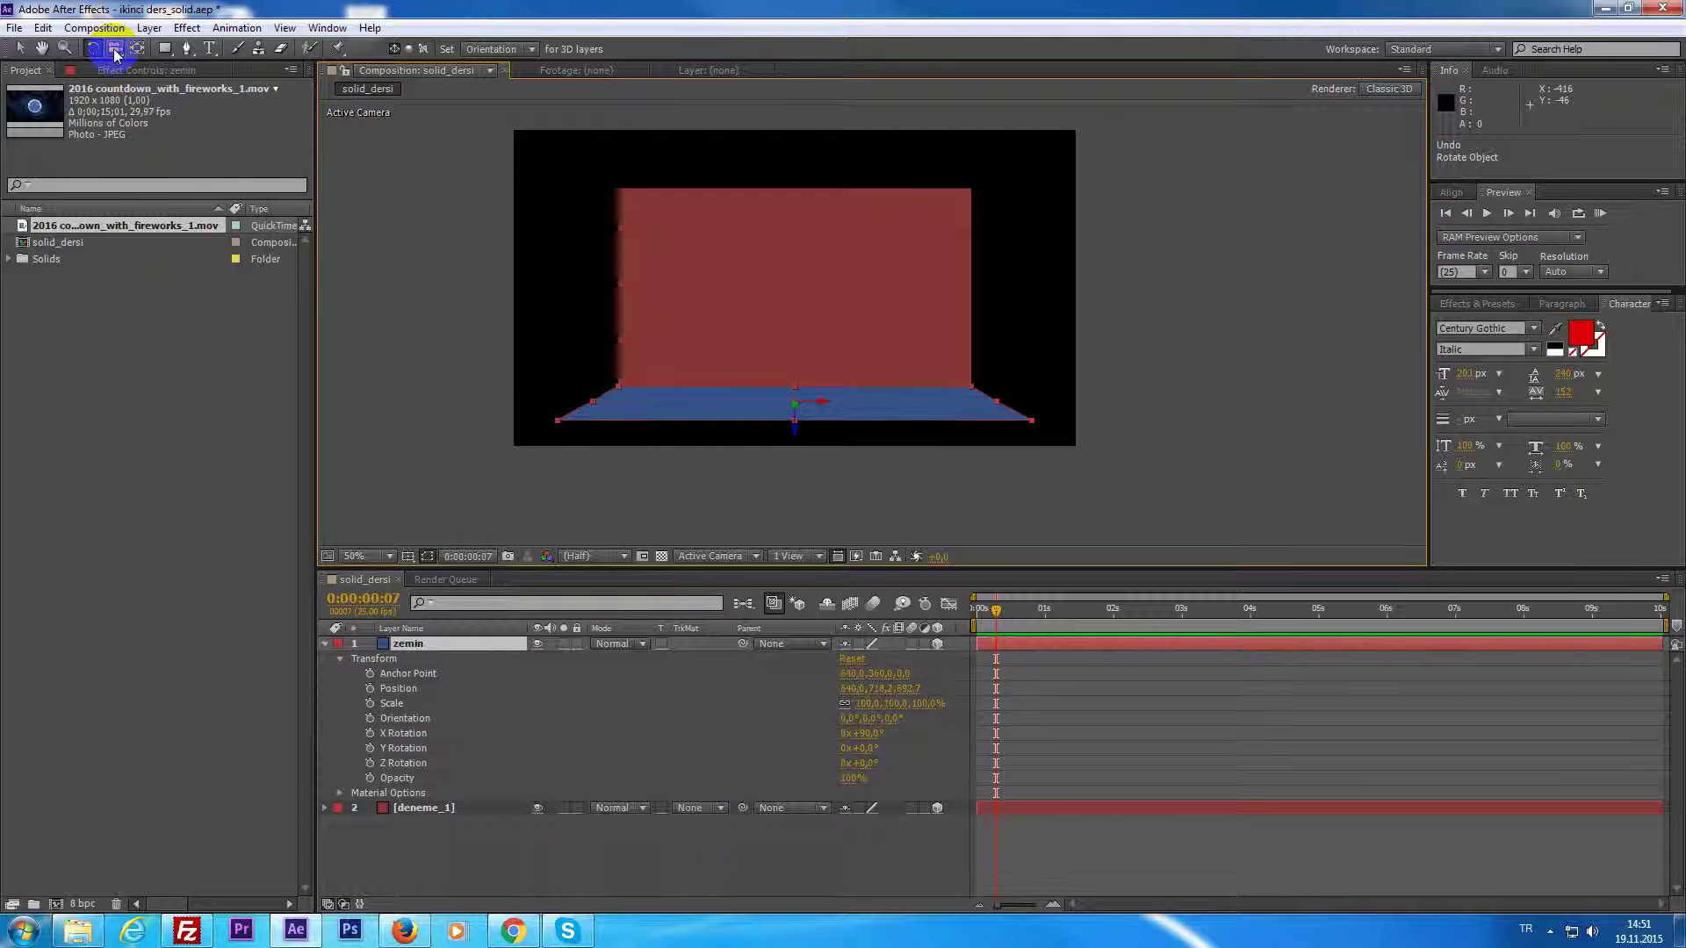
Set the time to 0, select deneme_1, and bring up the viewer's New layer options.
left_click(114, 47)
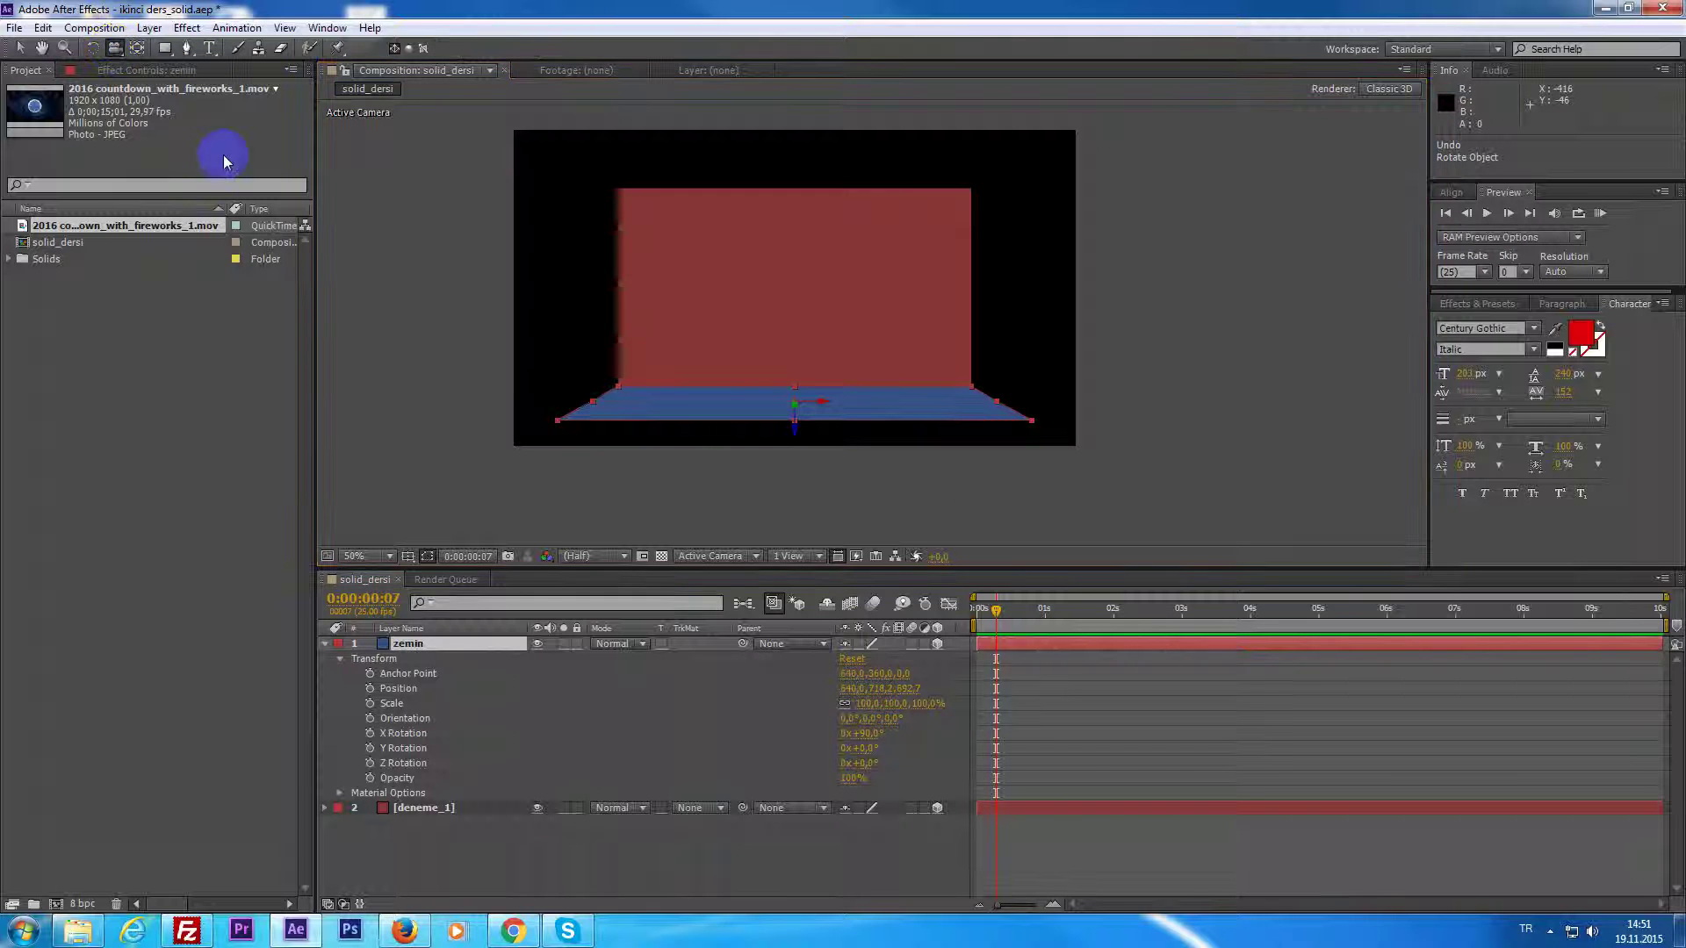
left_click(744, 291)
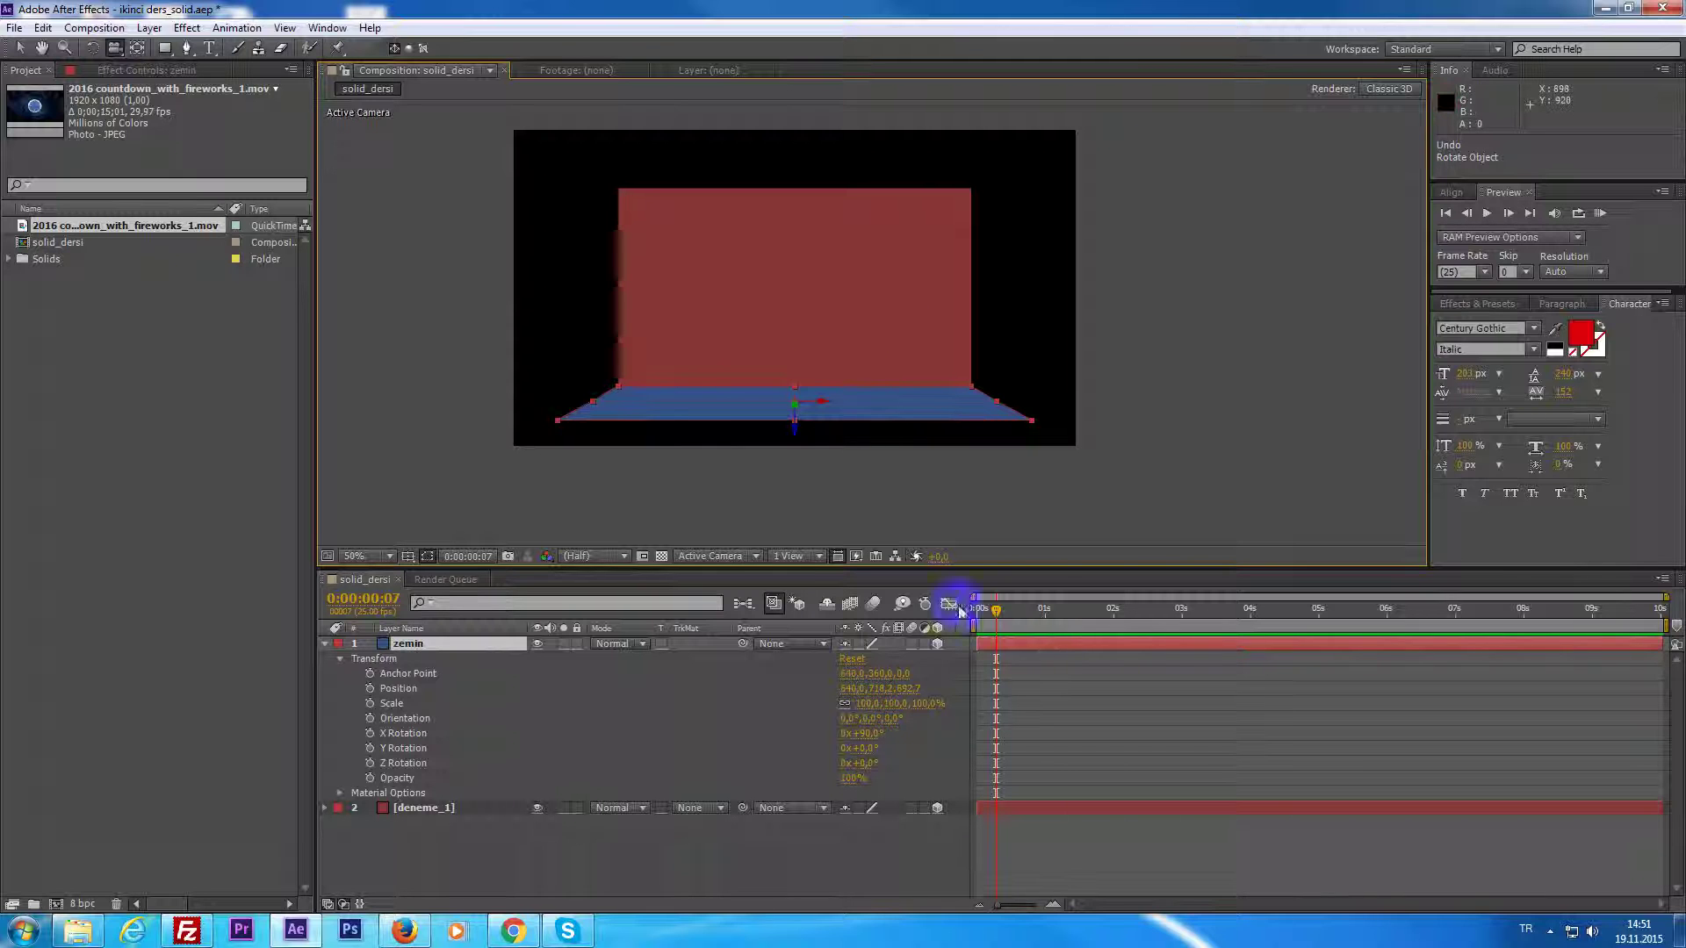
left_click(961, 636)
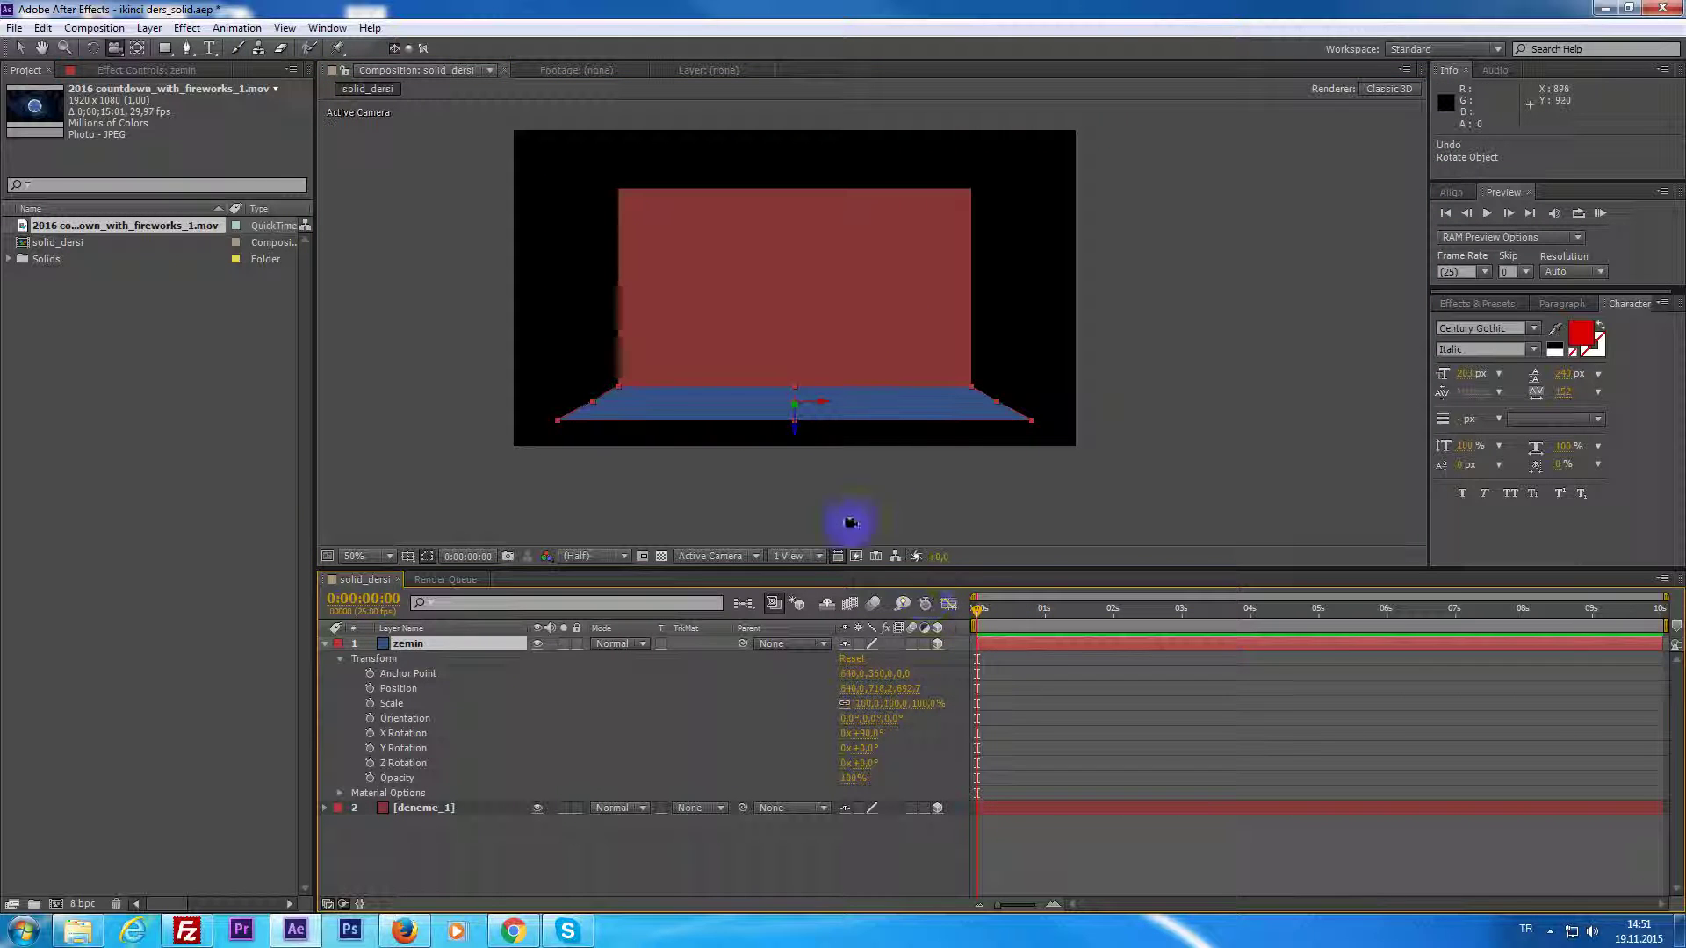
left_click(1041, 736)
left_click(115, 51)
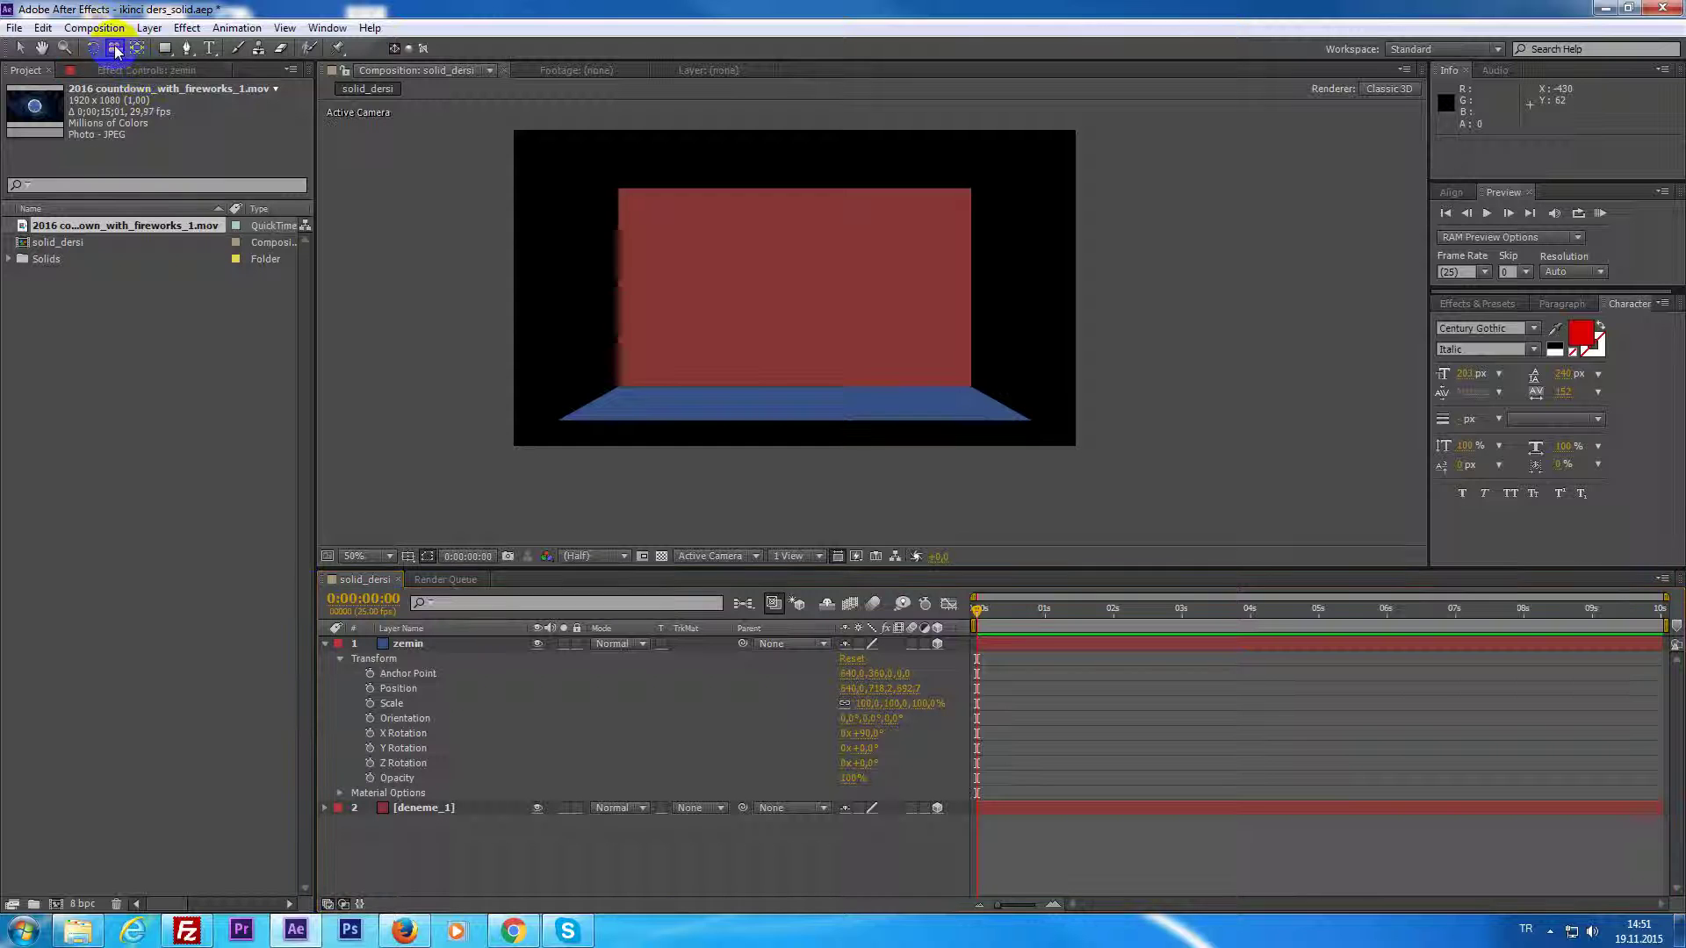
left_click(730, 290)
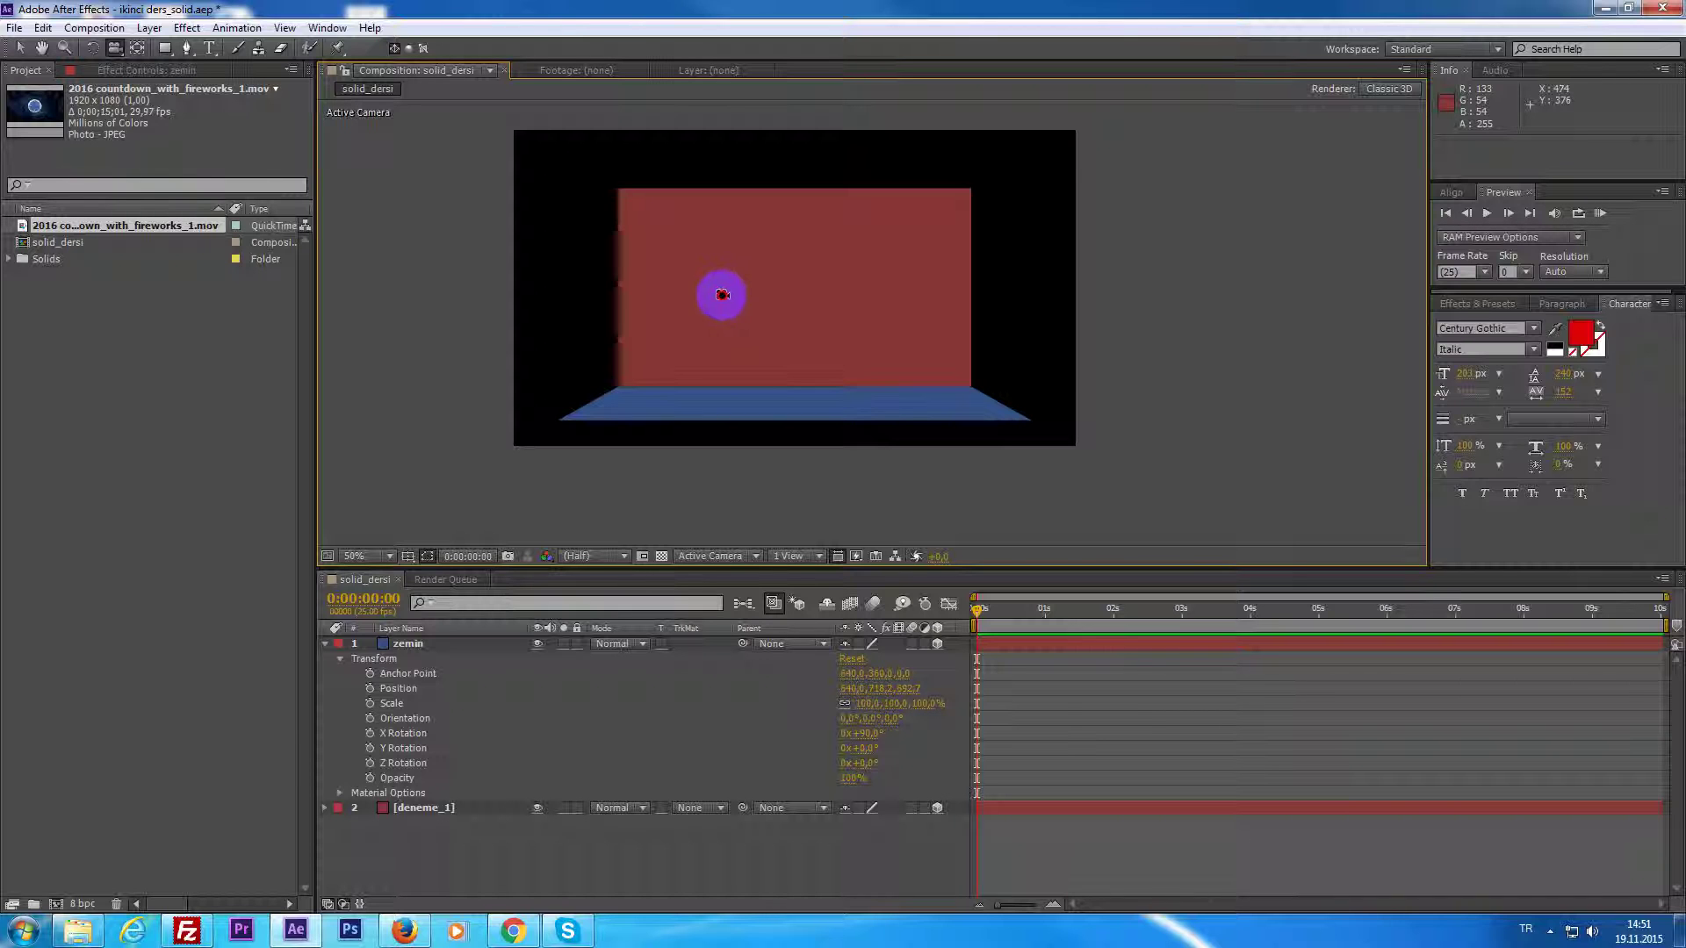
left_click(776, 323)
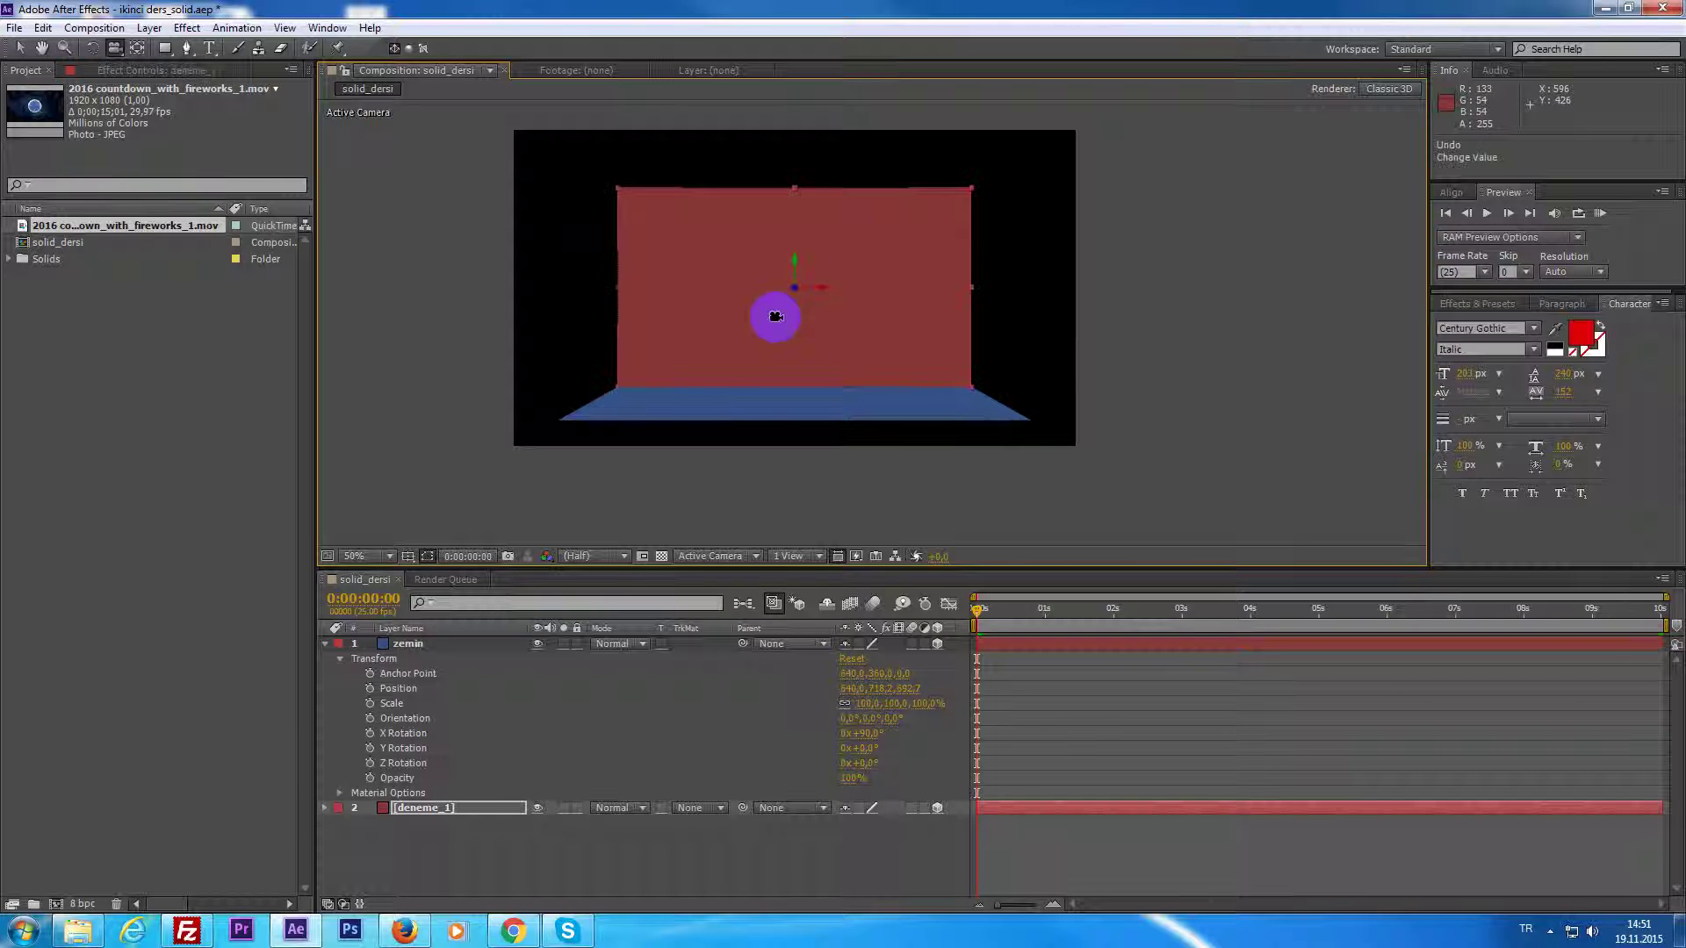
right_click(1151, 478)
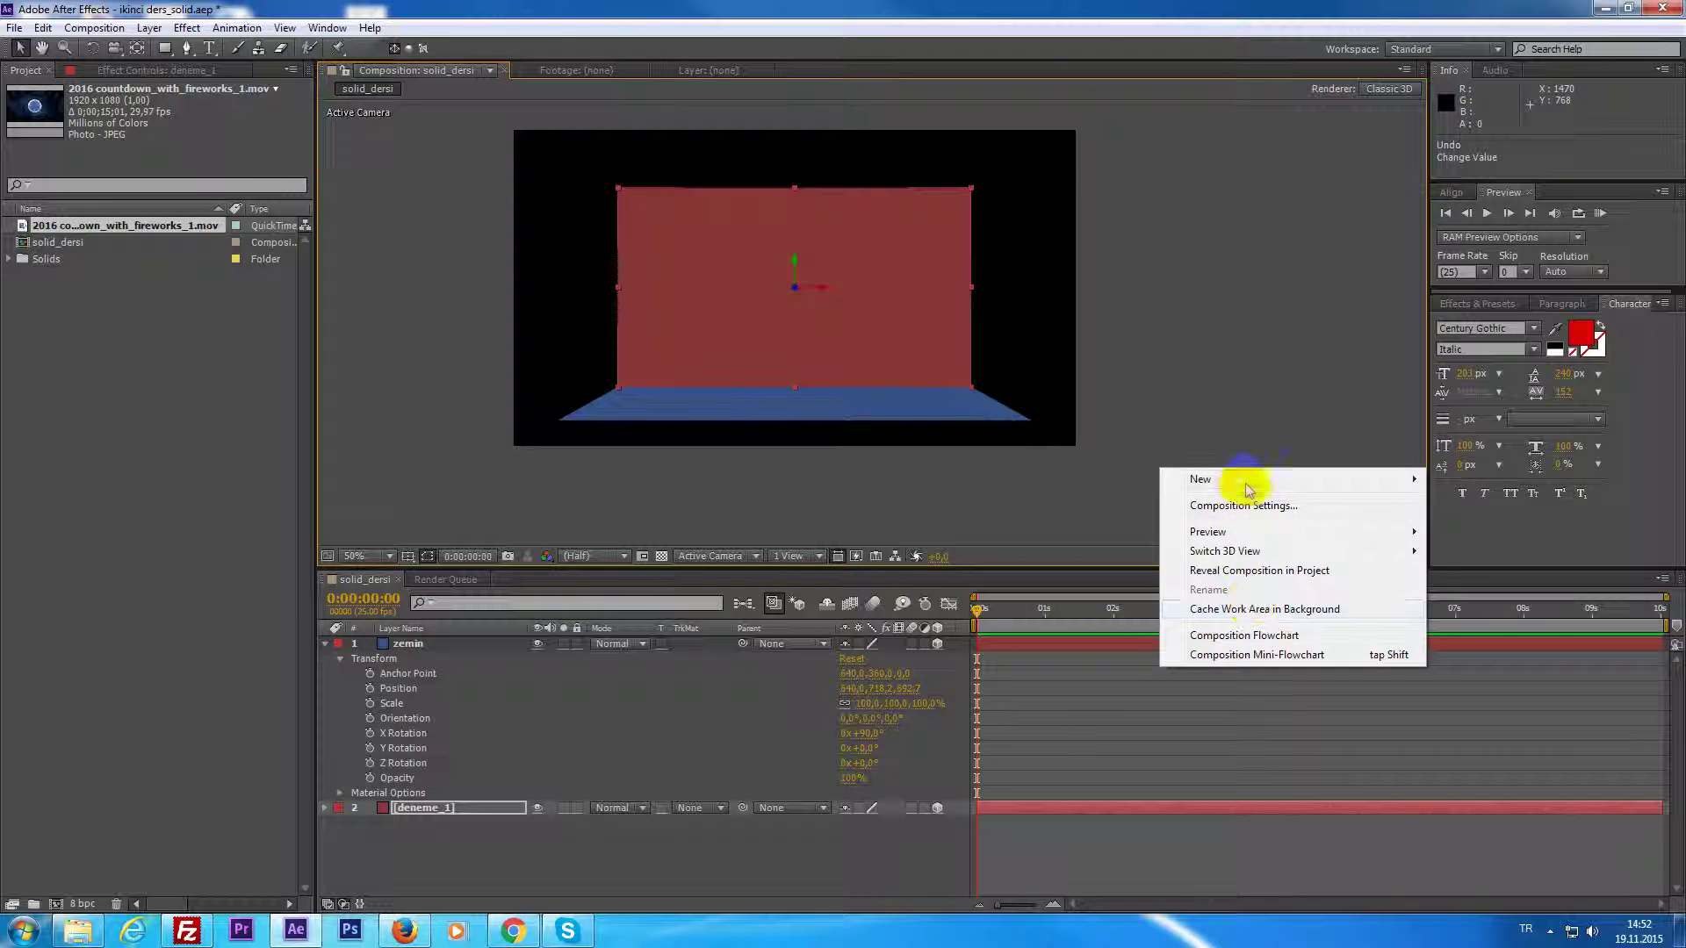
mouse_move(1240, 479)
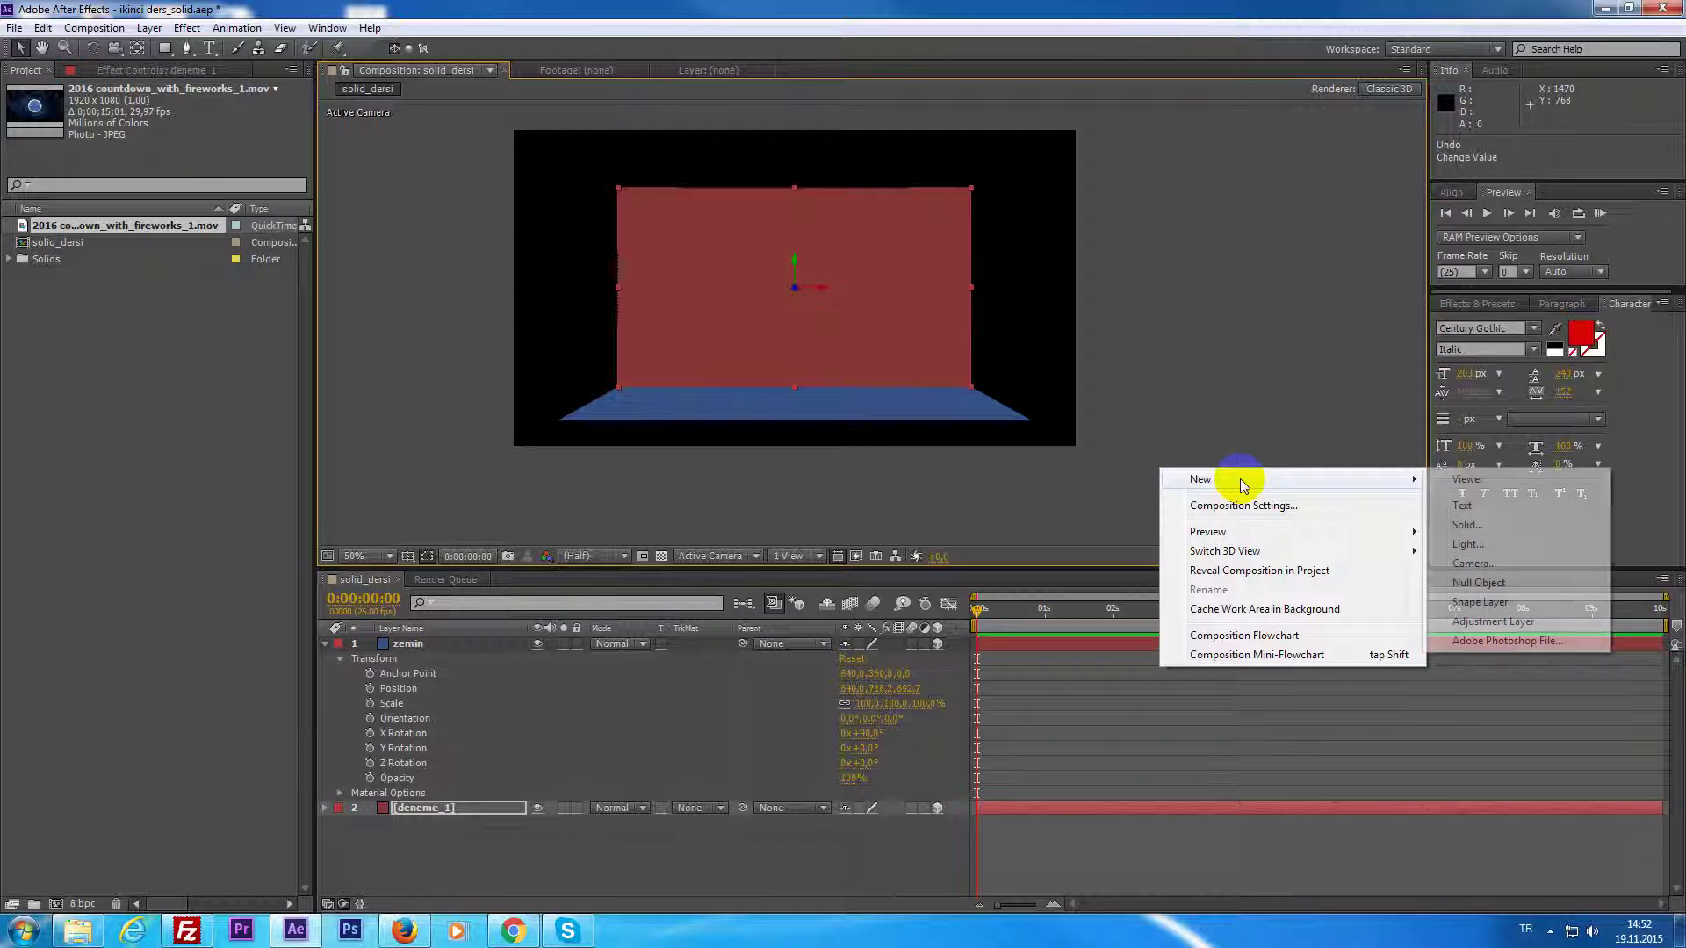
Add a new Camera 1 layer with its default settings.
left_click(1507, 567)
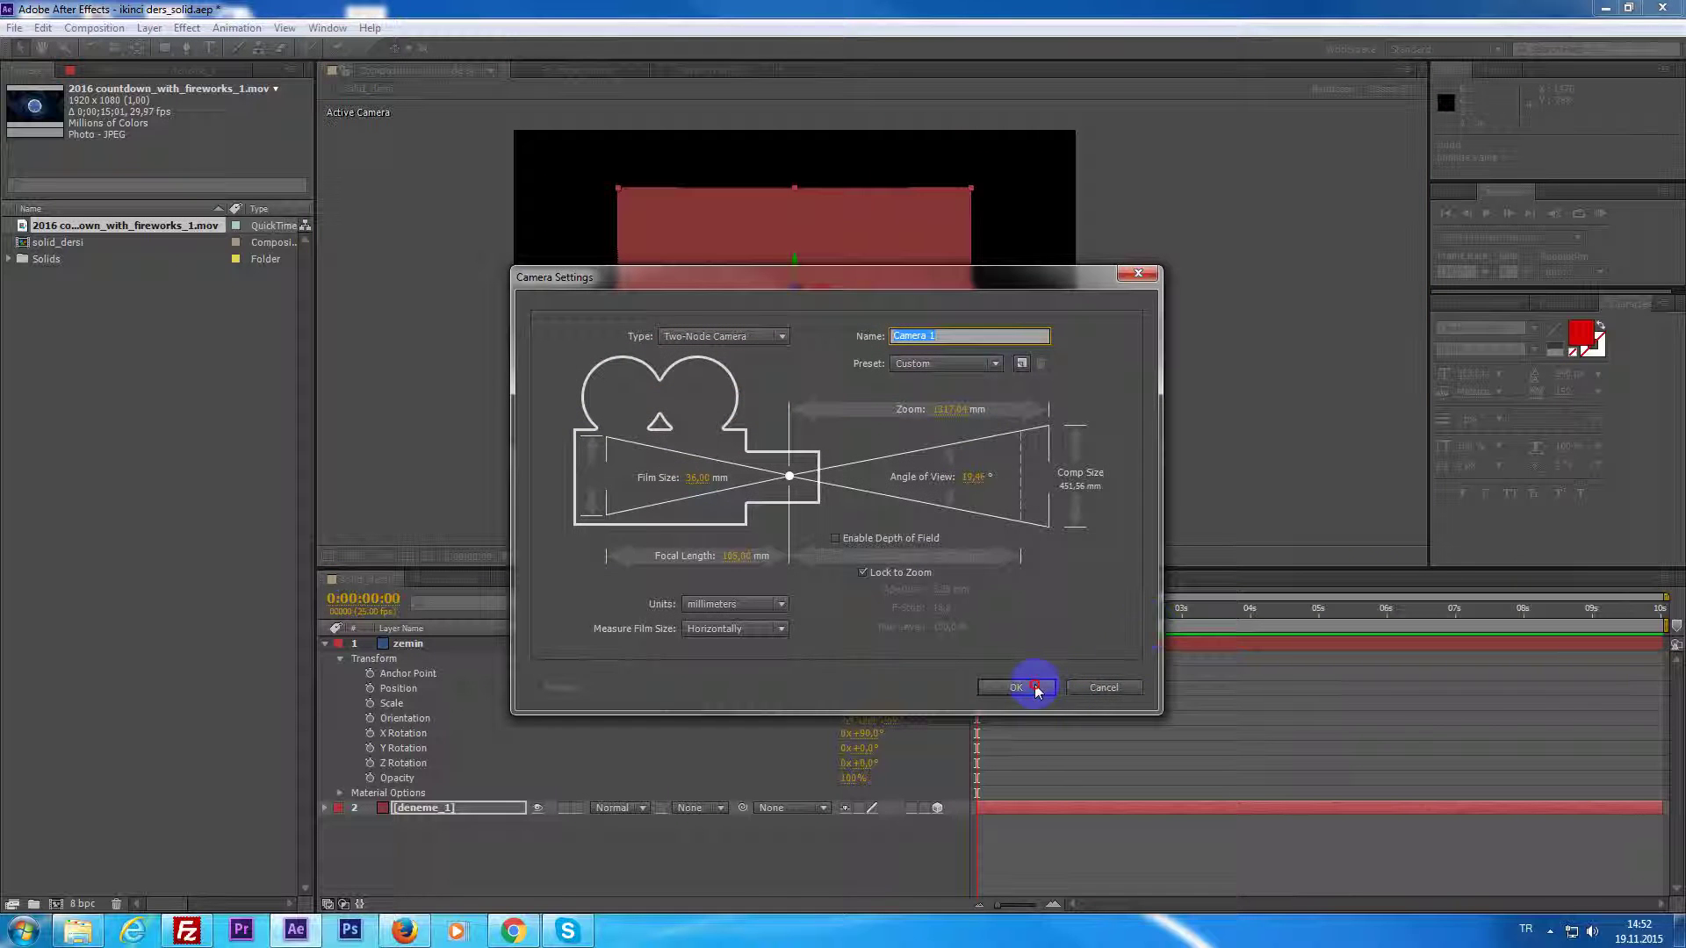
left_click(1037, 690)
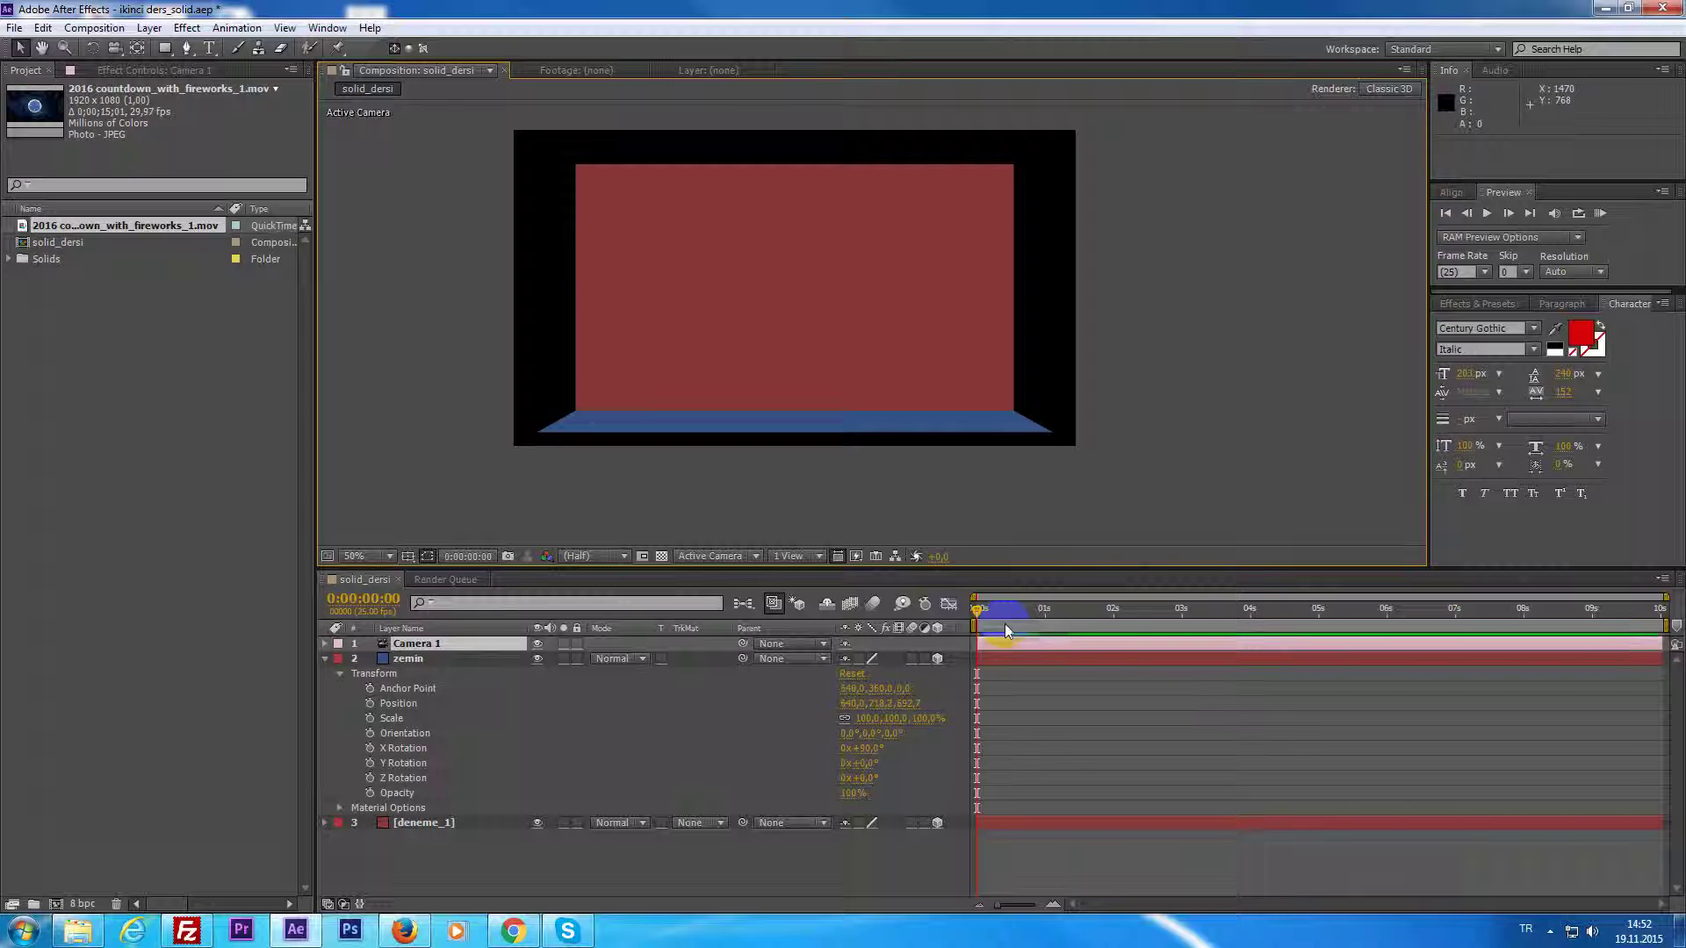
left_click(1024, 647)
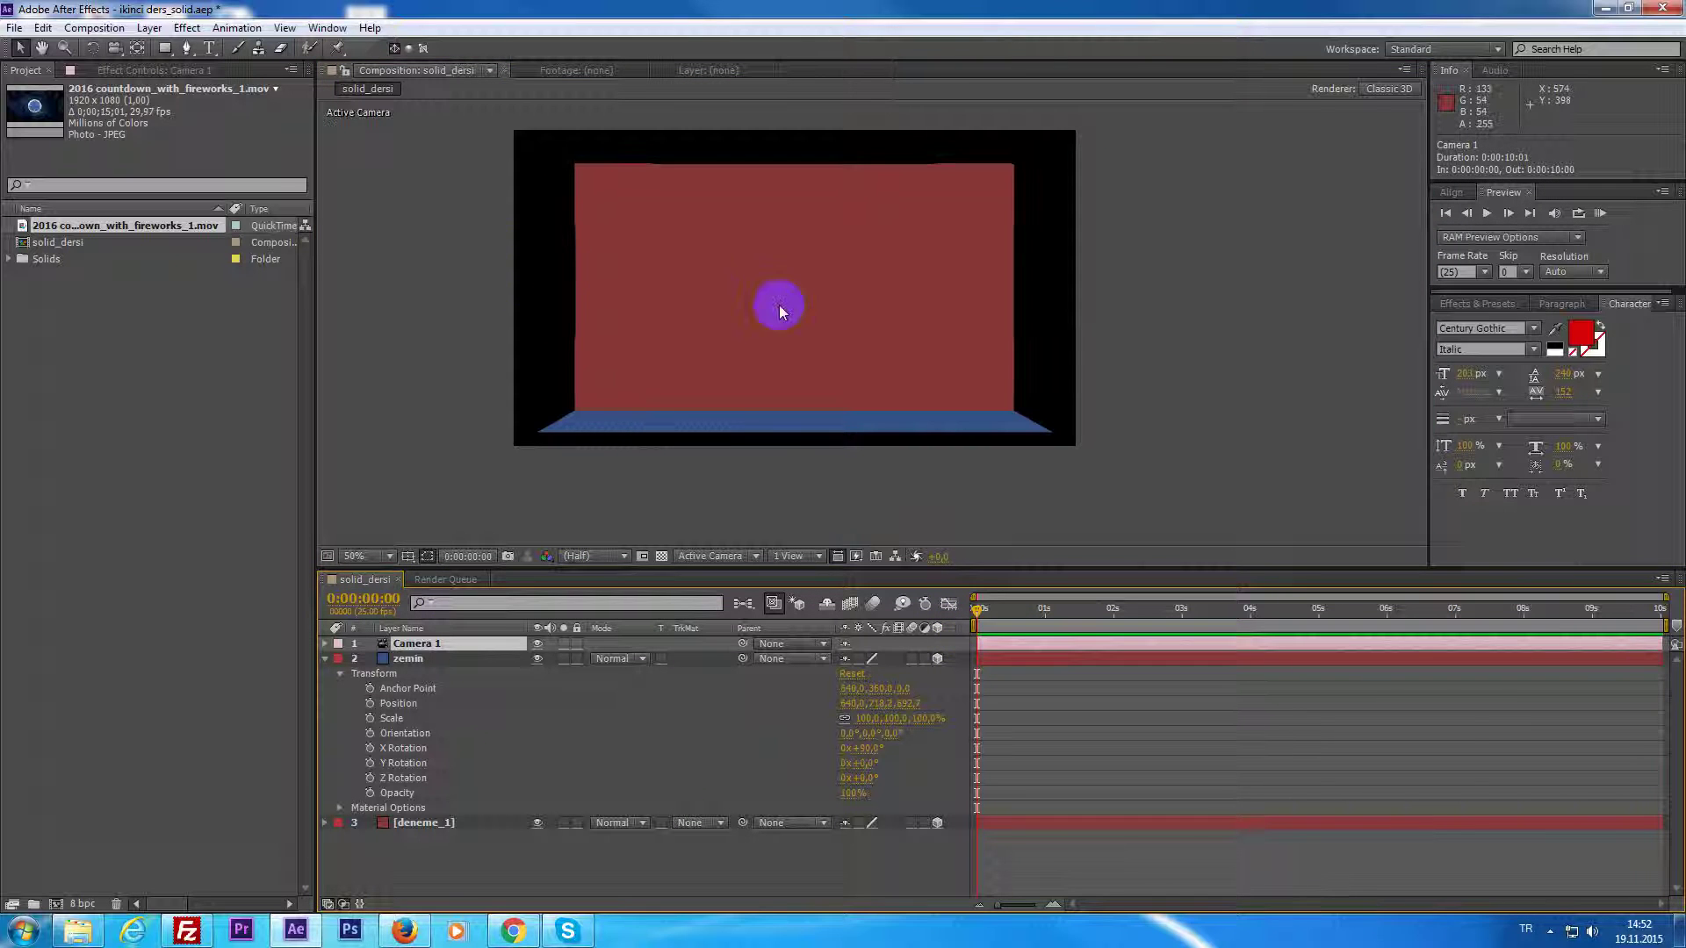
left_click(580, 211)
Orbit Camera 1 with the Unified Camera tool, undo it, then dolly and track across the wall.
key("c")
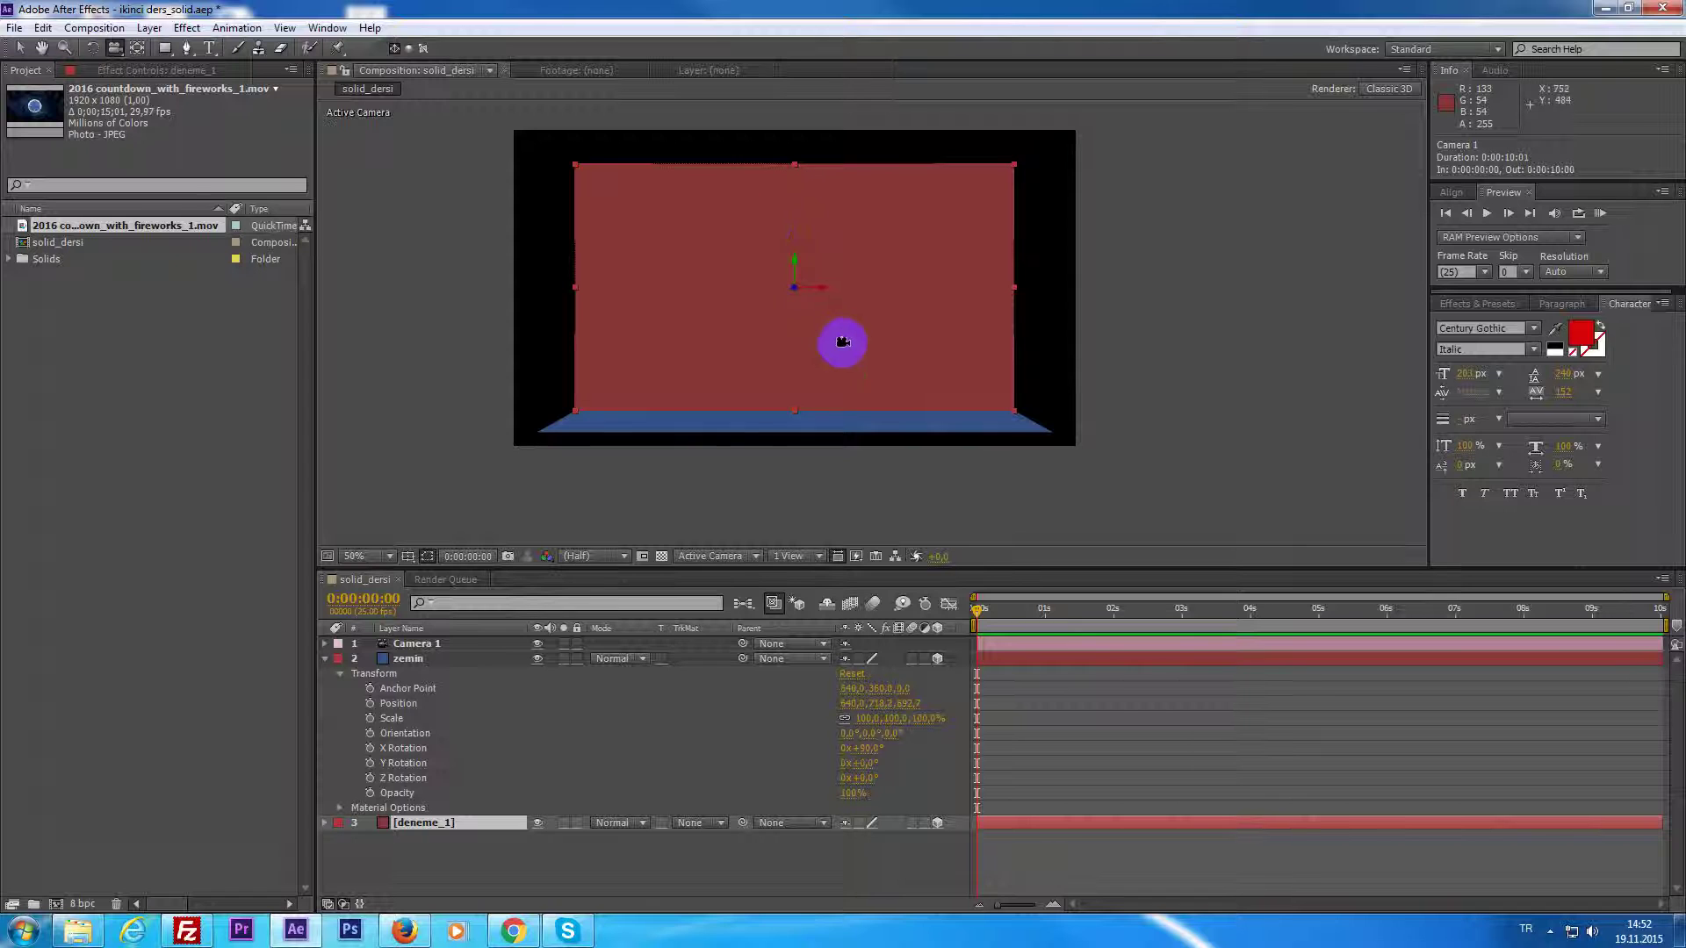
left_click(846, 342)
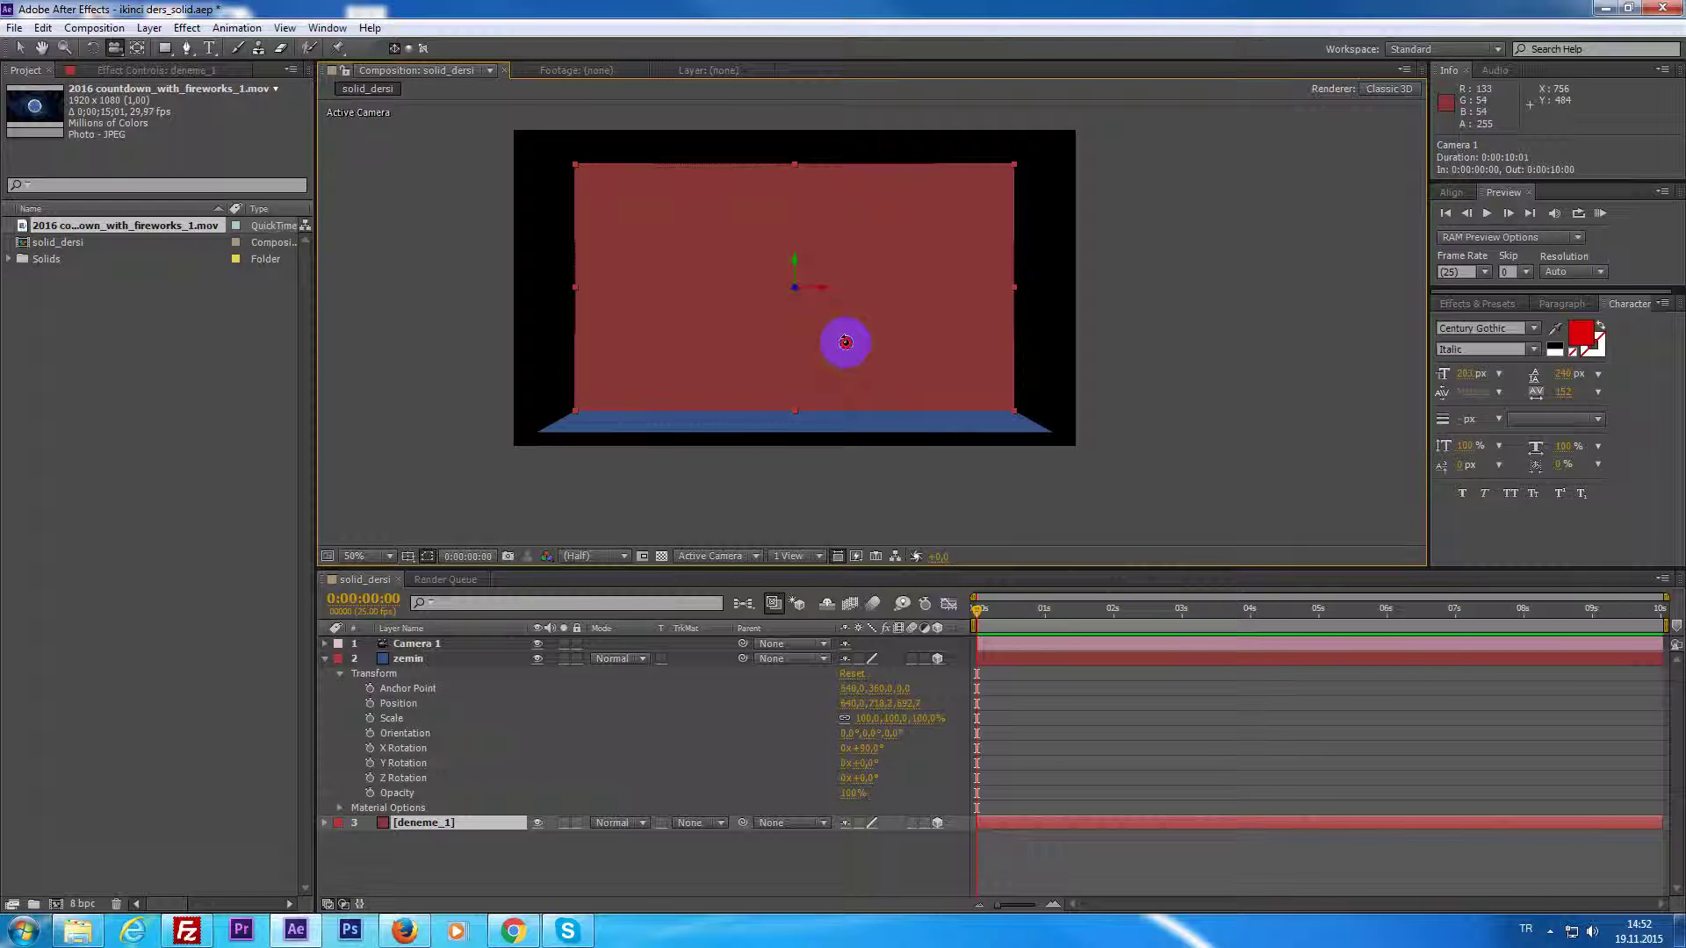
left_click_drag(838, 343, 778, 333)
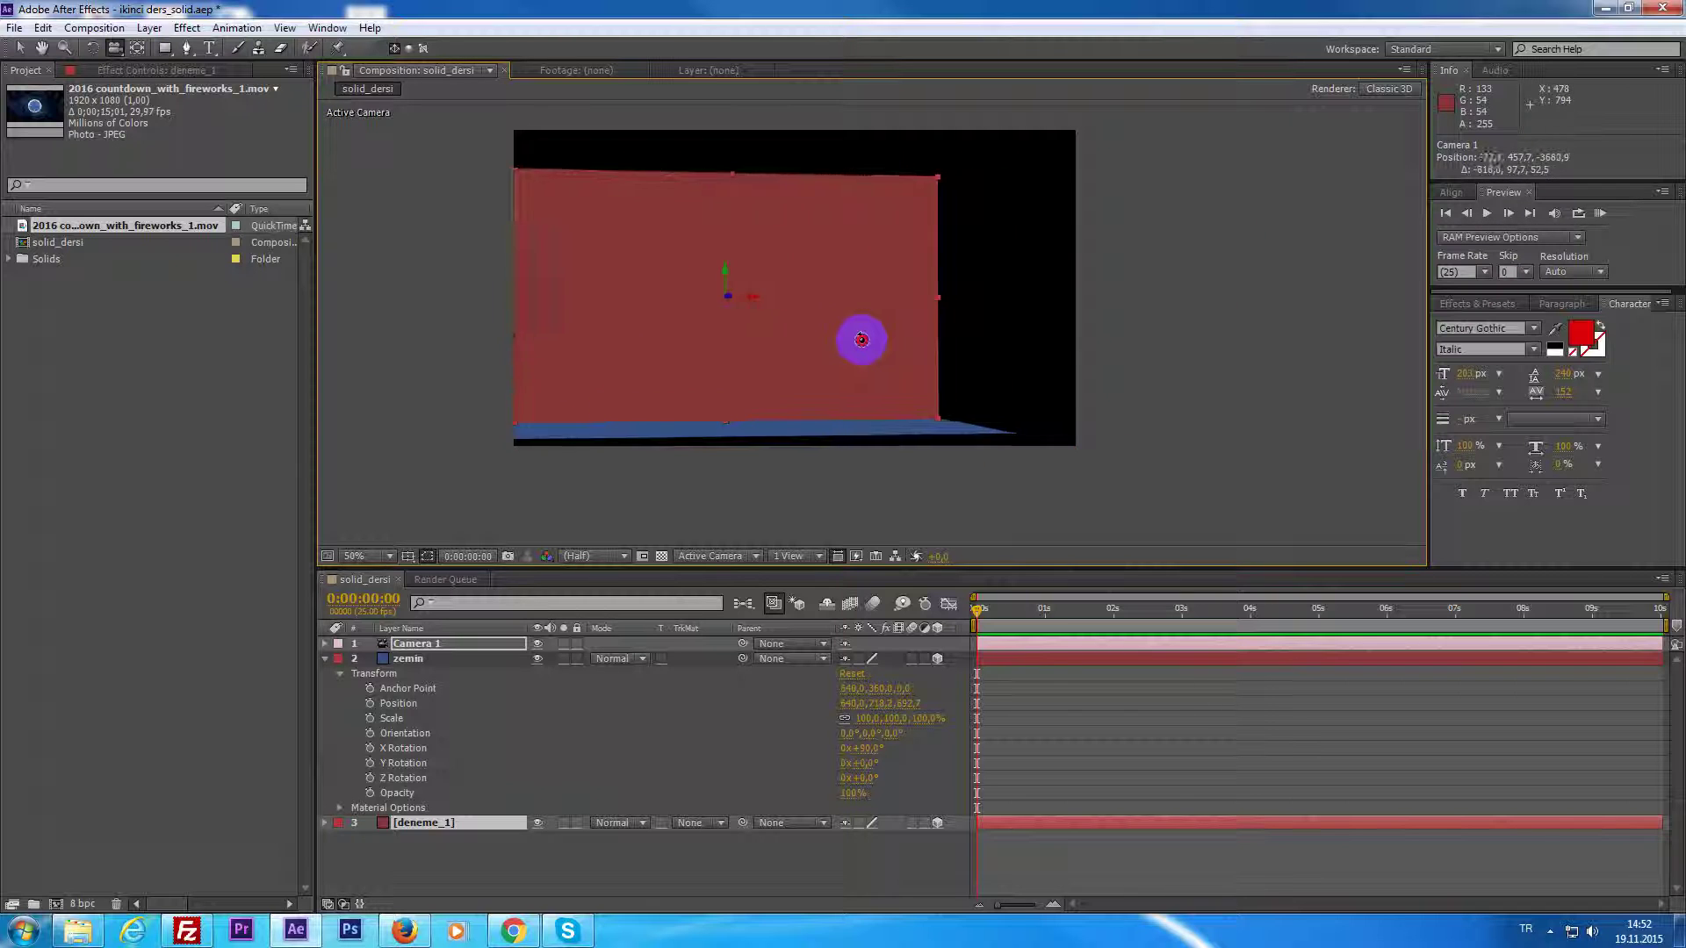
left_click_drag(779, 332, 780, 457)
mouse_move(818, 301)
left_mouse_down()
mouse_move(914, 344)
mouse_move(871, 365)
left_mouse_up()
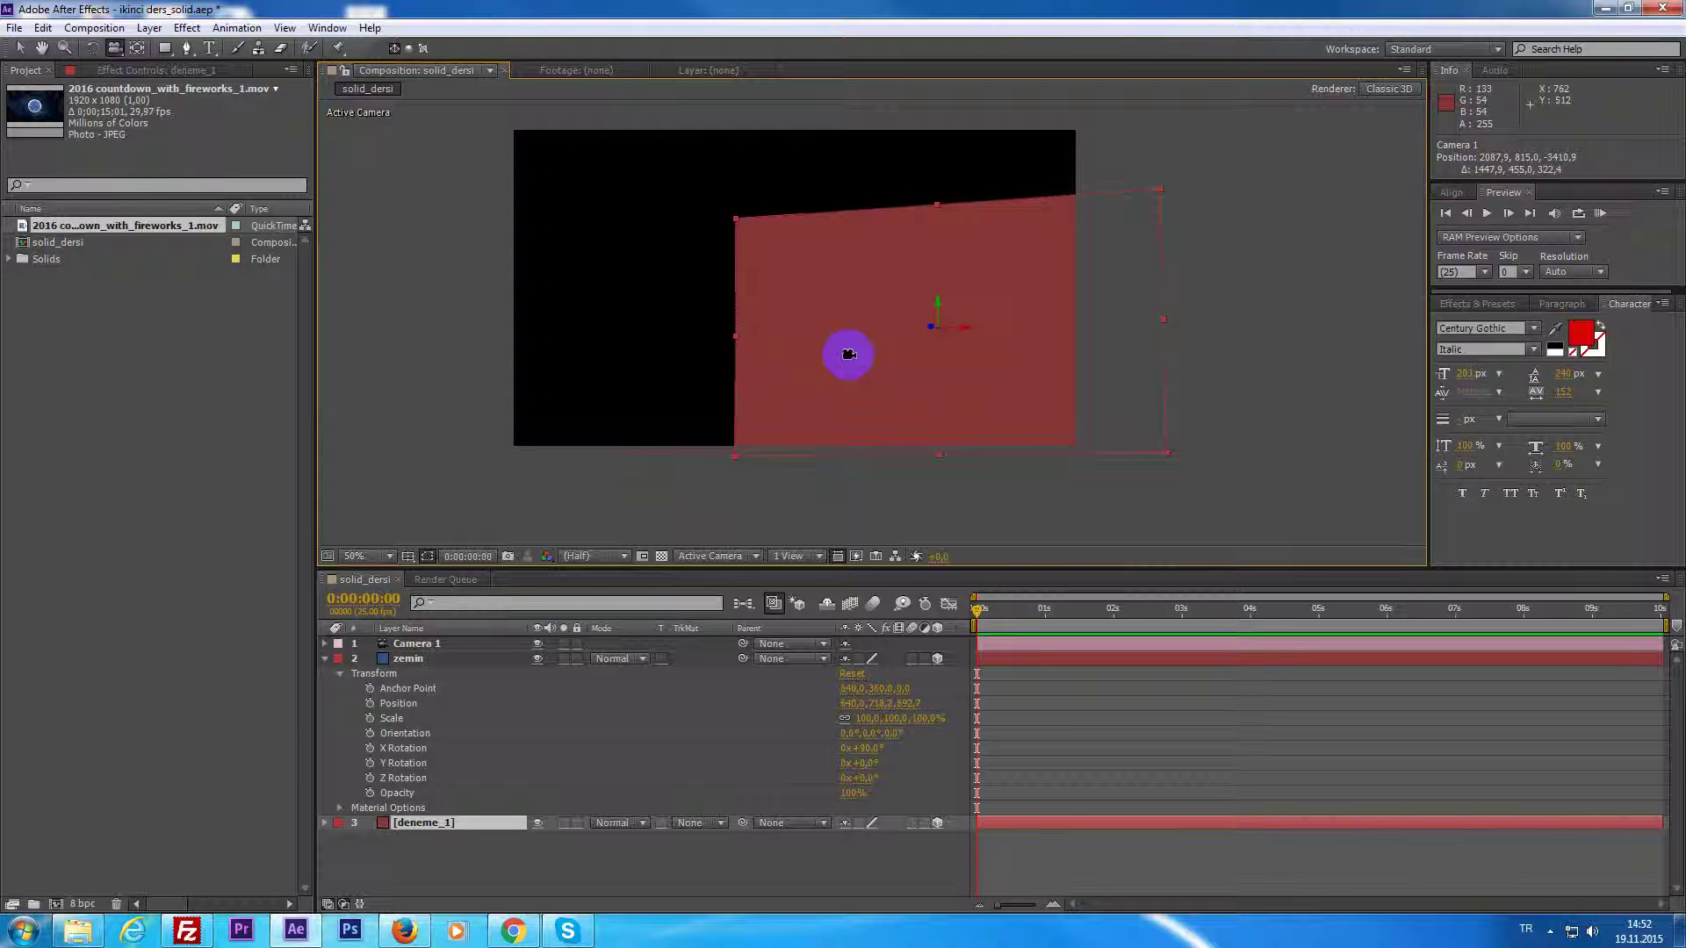
key("ctrl+z")
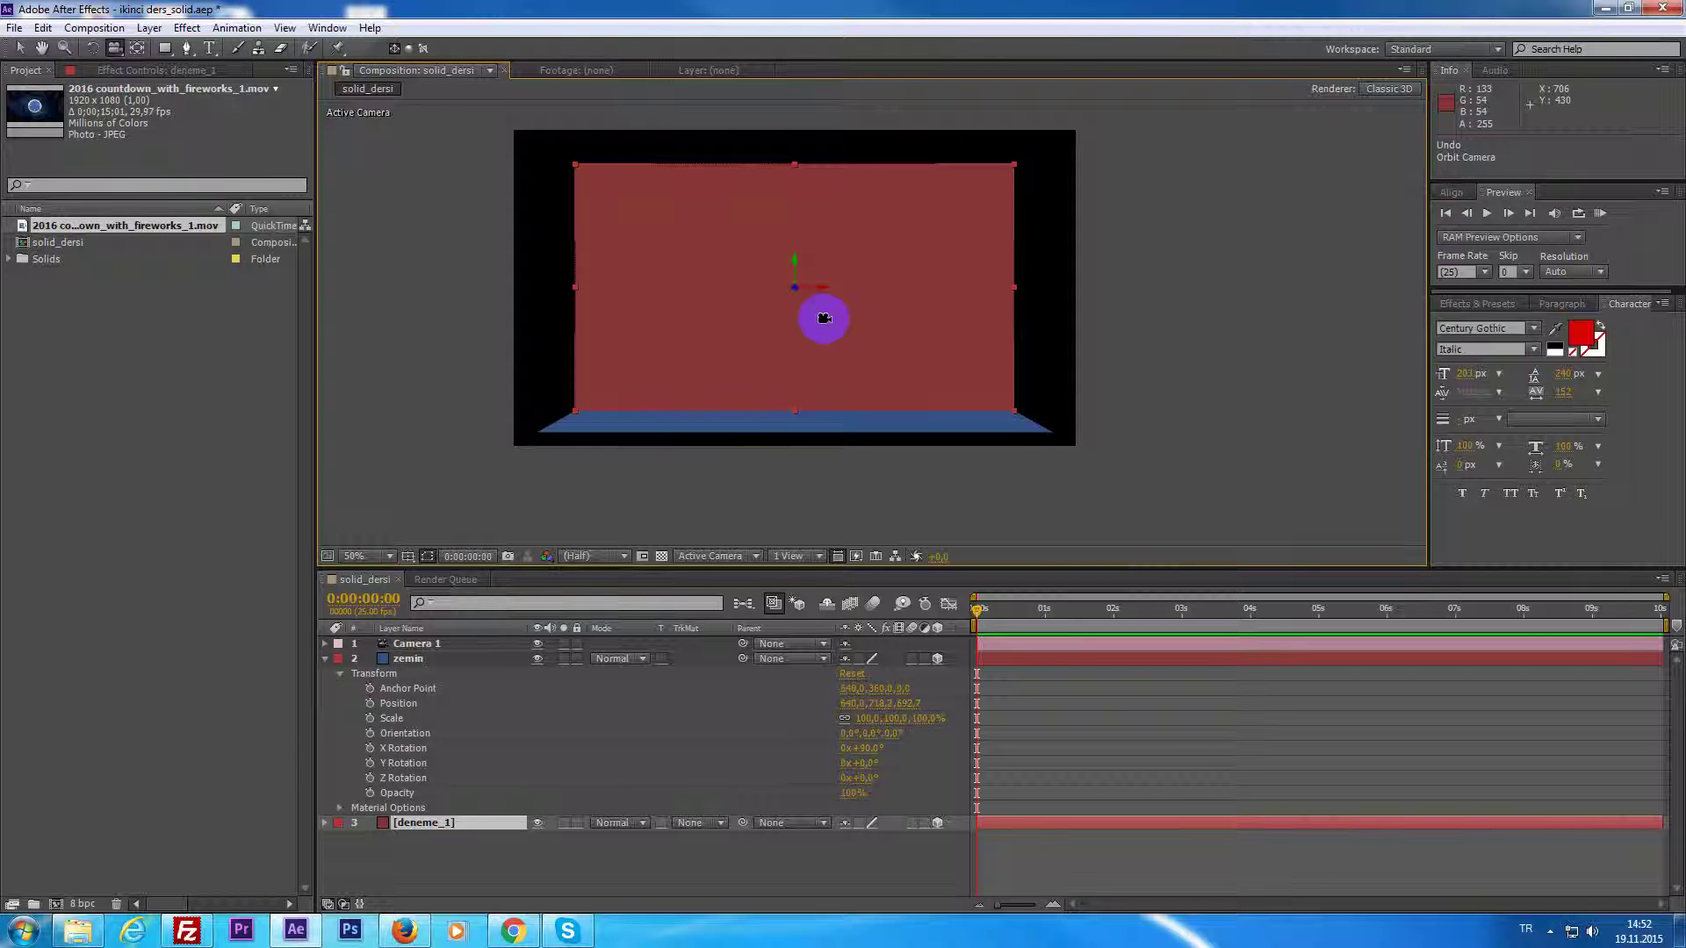
mouse_move(823, 319)
left_mouse_down()
mouse_move(811, 444)
mouse_move(806, 100)
mouse_move(817, 337)
left_mouse_up()
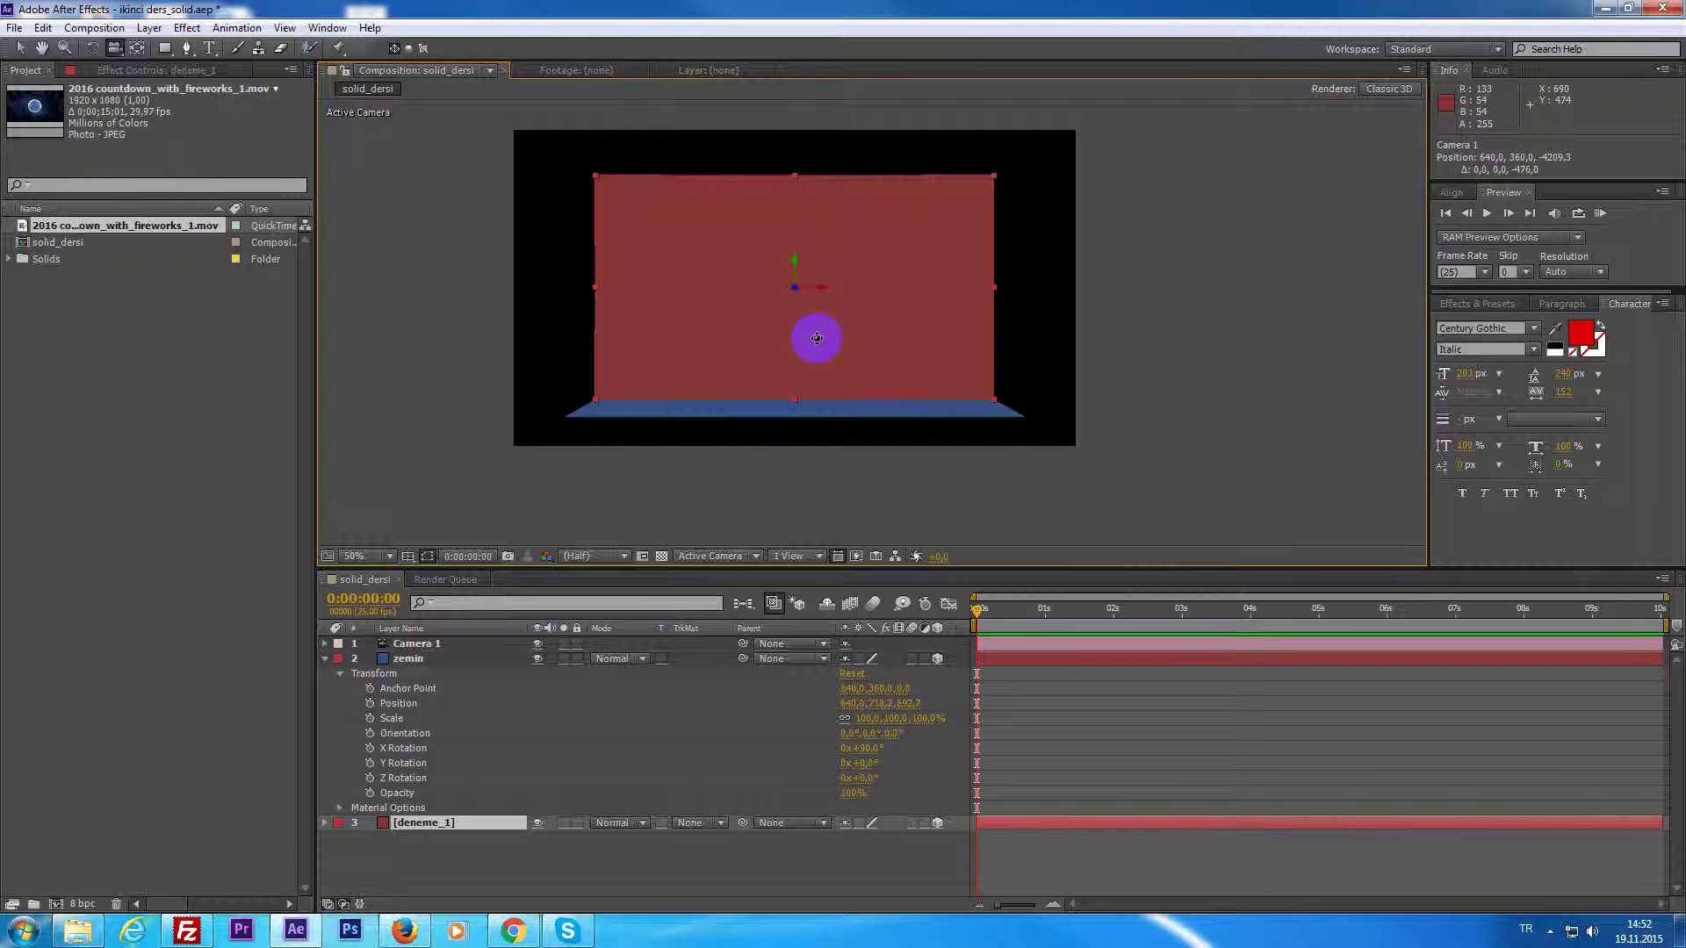
mouse_move(816, 338)
left_mouse_down()
mouse_move(860, 318)
mouse_move(859, 287)
mouse_move(891, 343)
mouse_move(720, 264)
left_mouse_up()
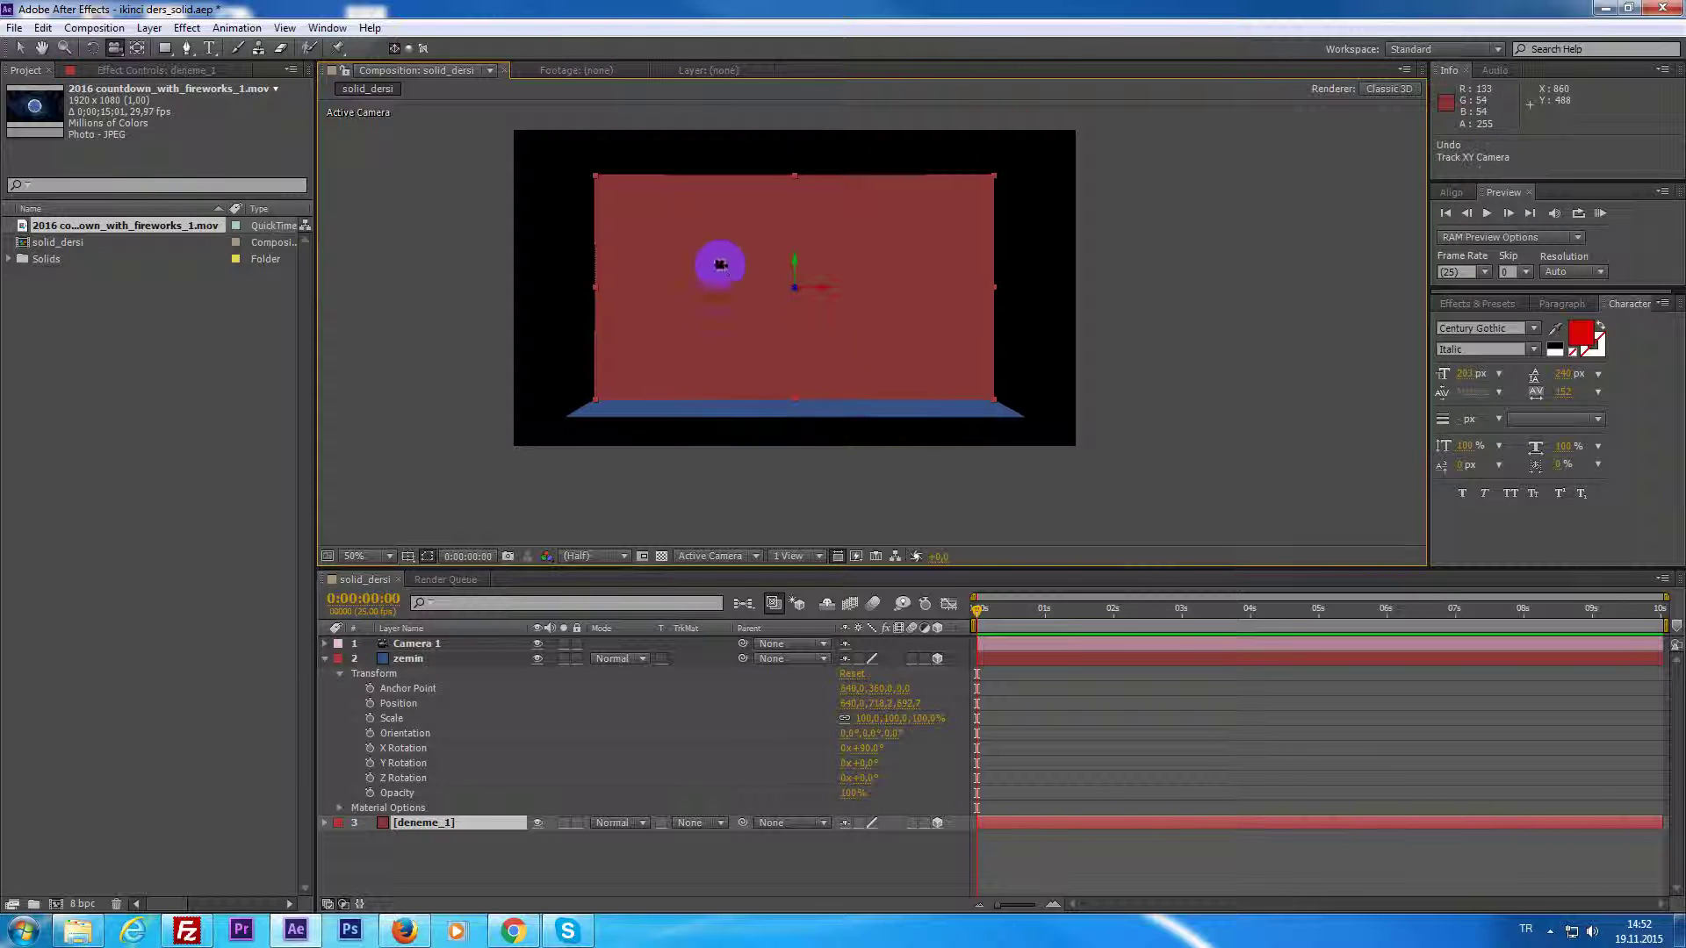
Track Camera 1 sideways across the scene to reframe the red solid.
left_click(112, 50)
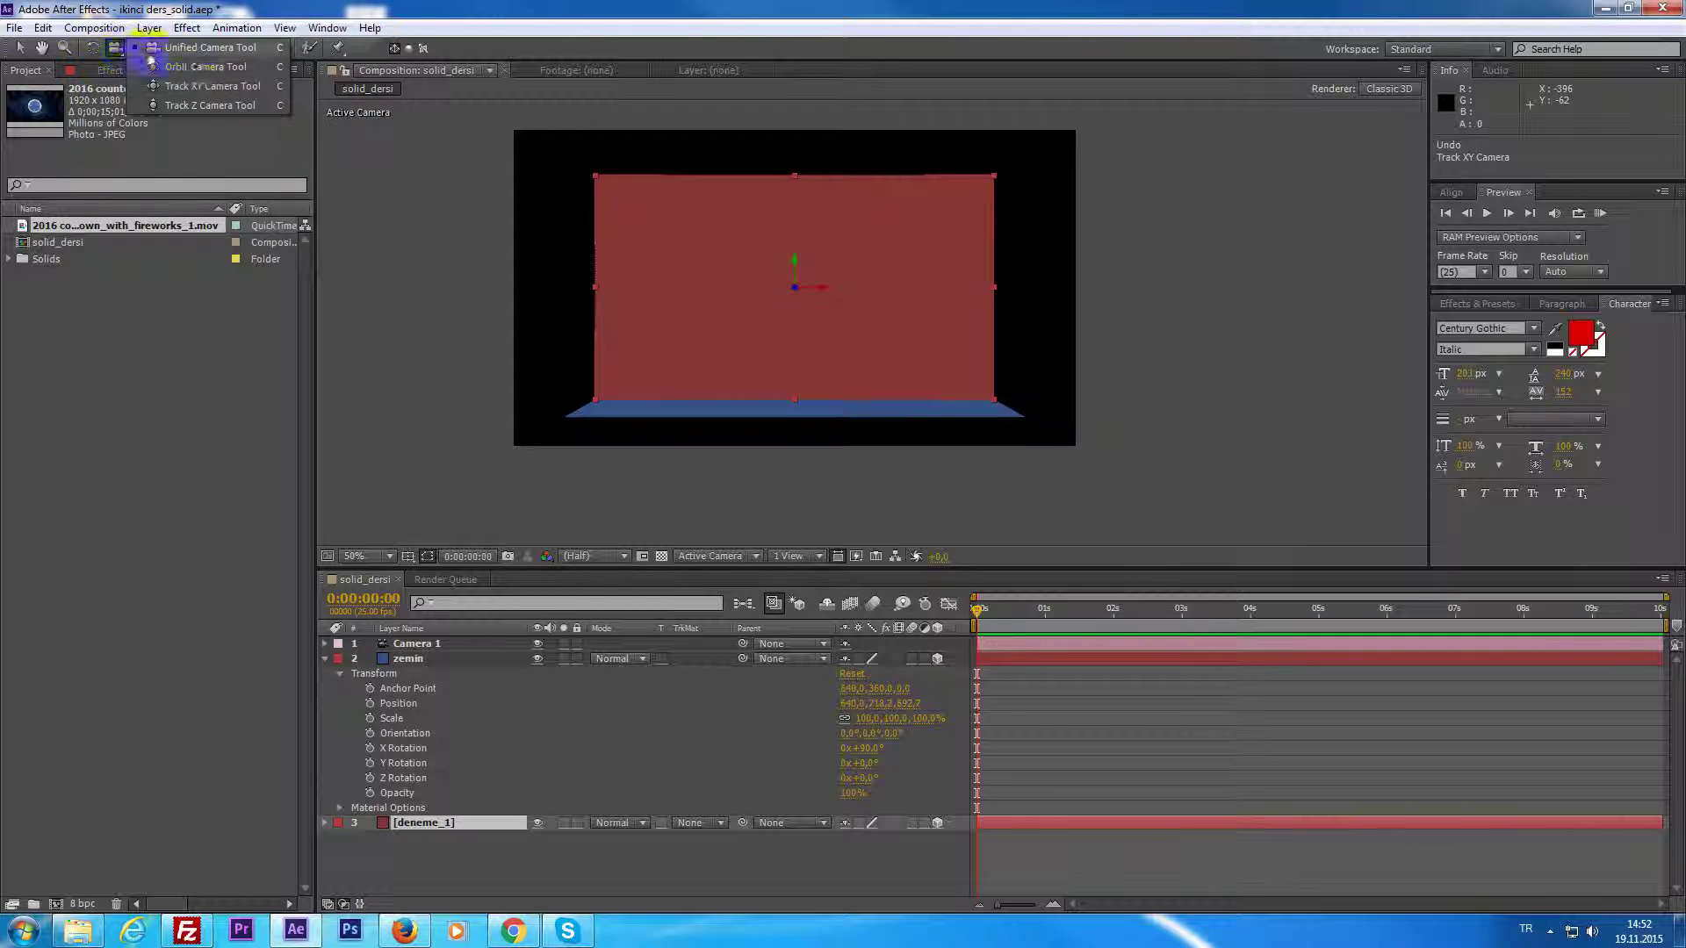
left_click(193, 70)
left_click_drag(796, 342, 294, 92)
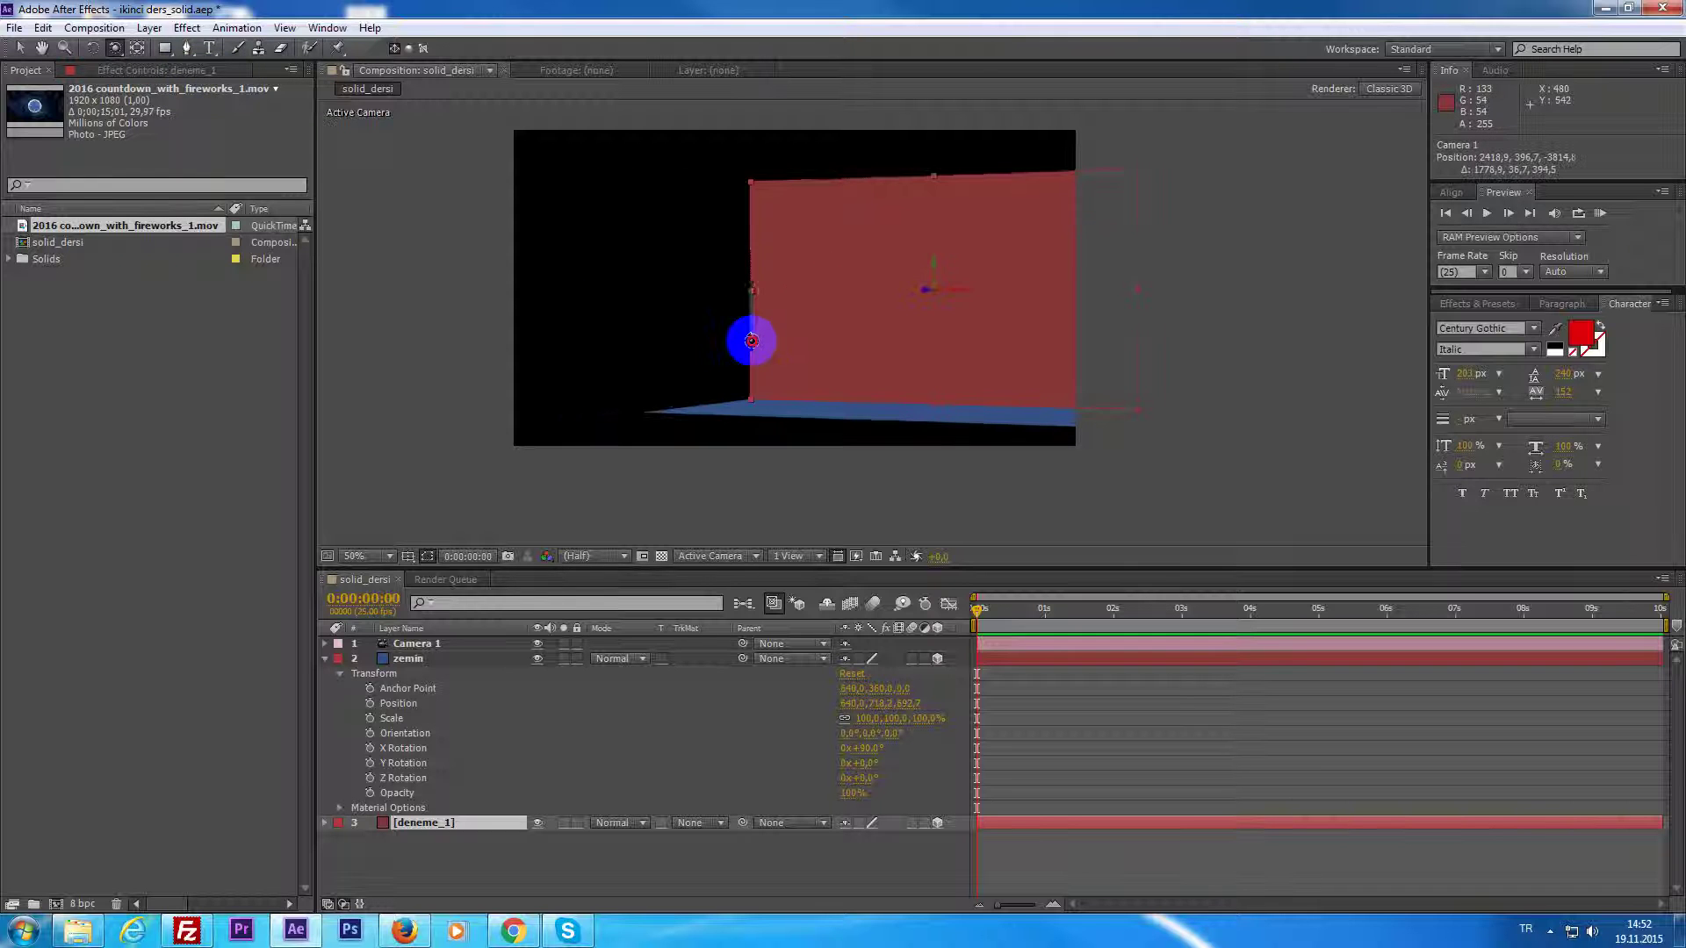
left_click(123, 54)
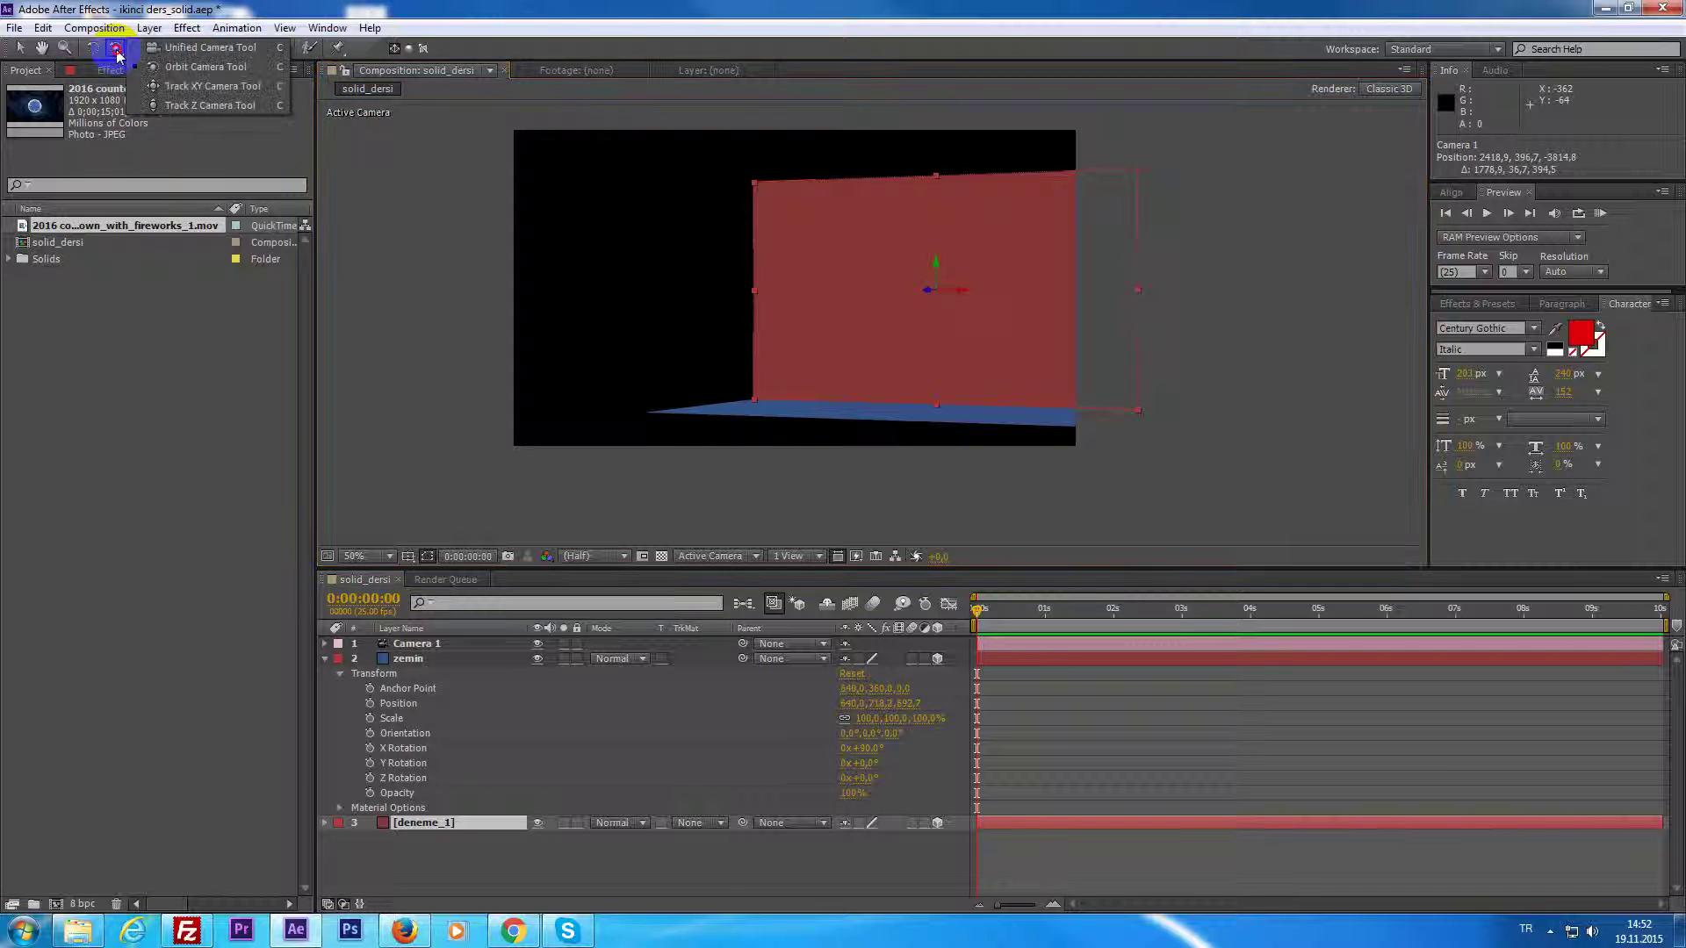
left_click(188, 87)
left_click_drag(631, 269, 264, 88)
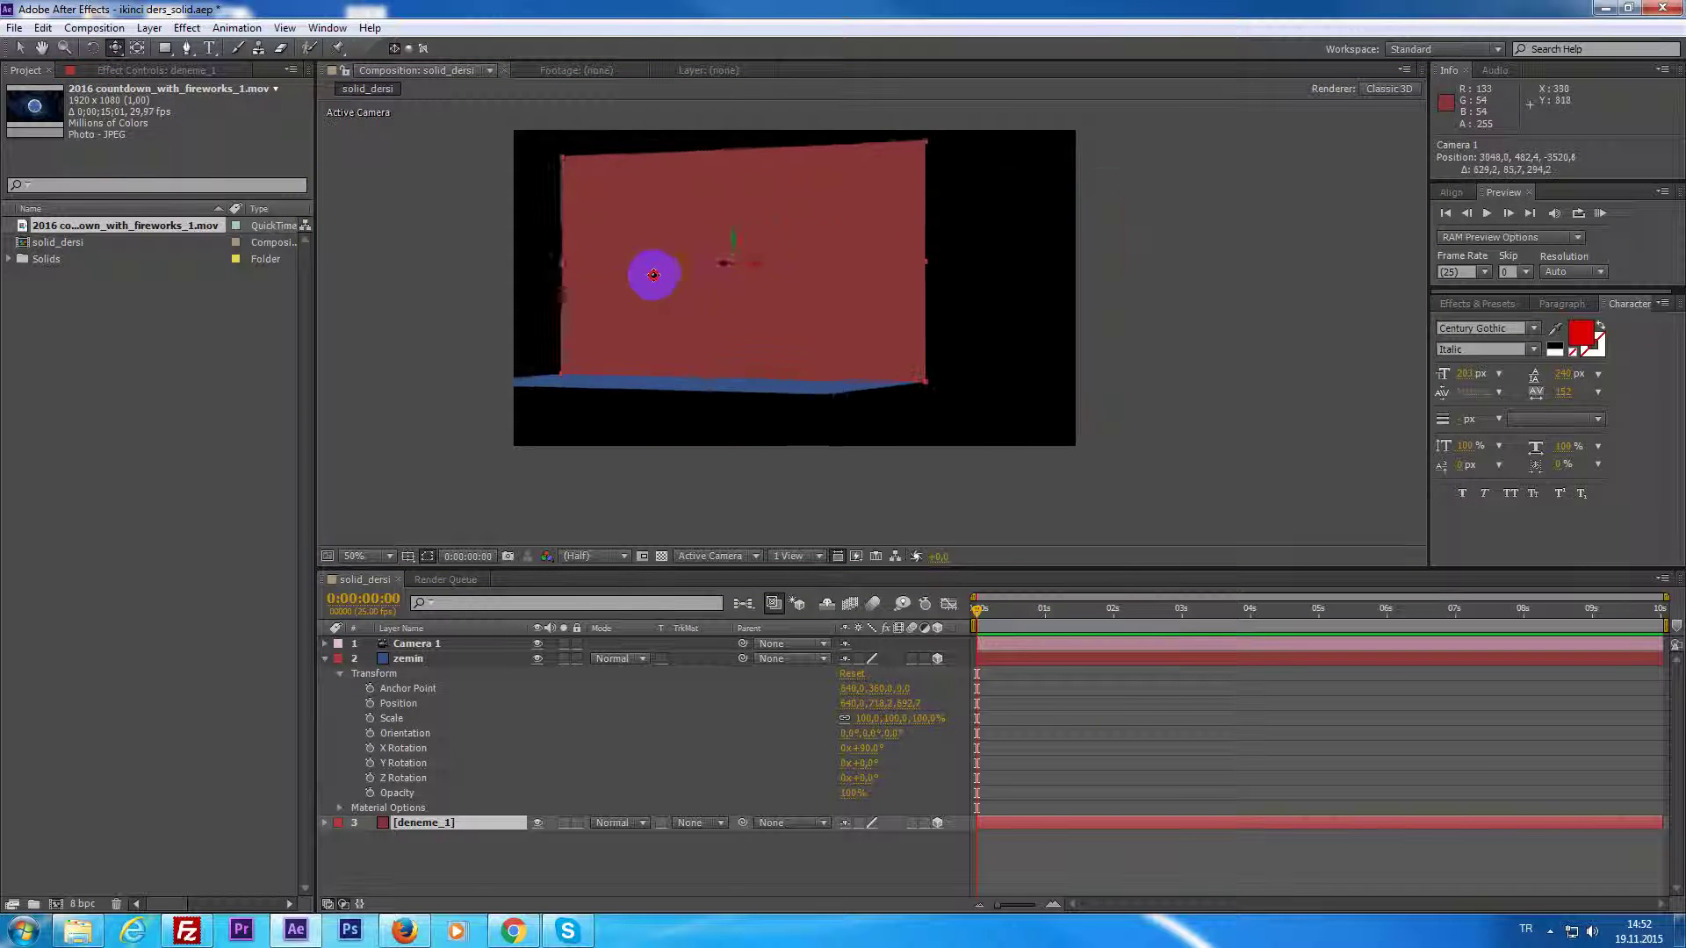
Dolly Camera 1 closer with Track Z, then orbit it until the solid faces the camera.
left_click(115, 47)
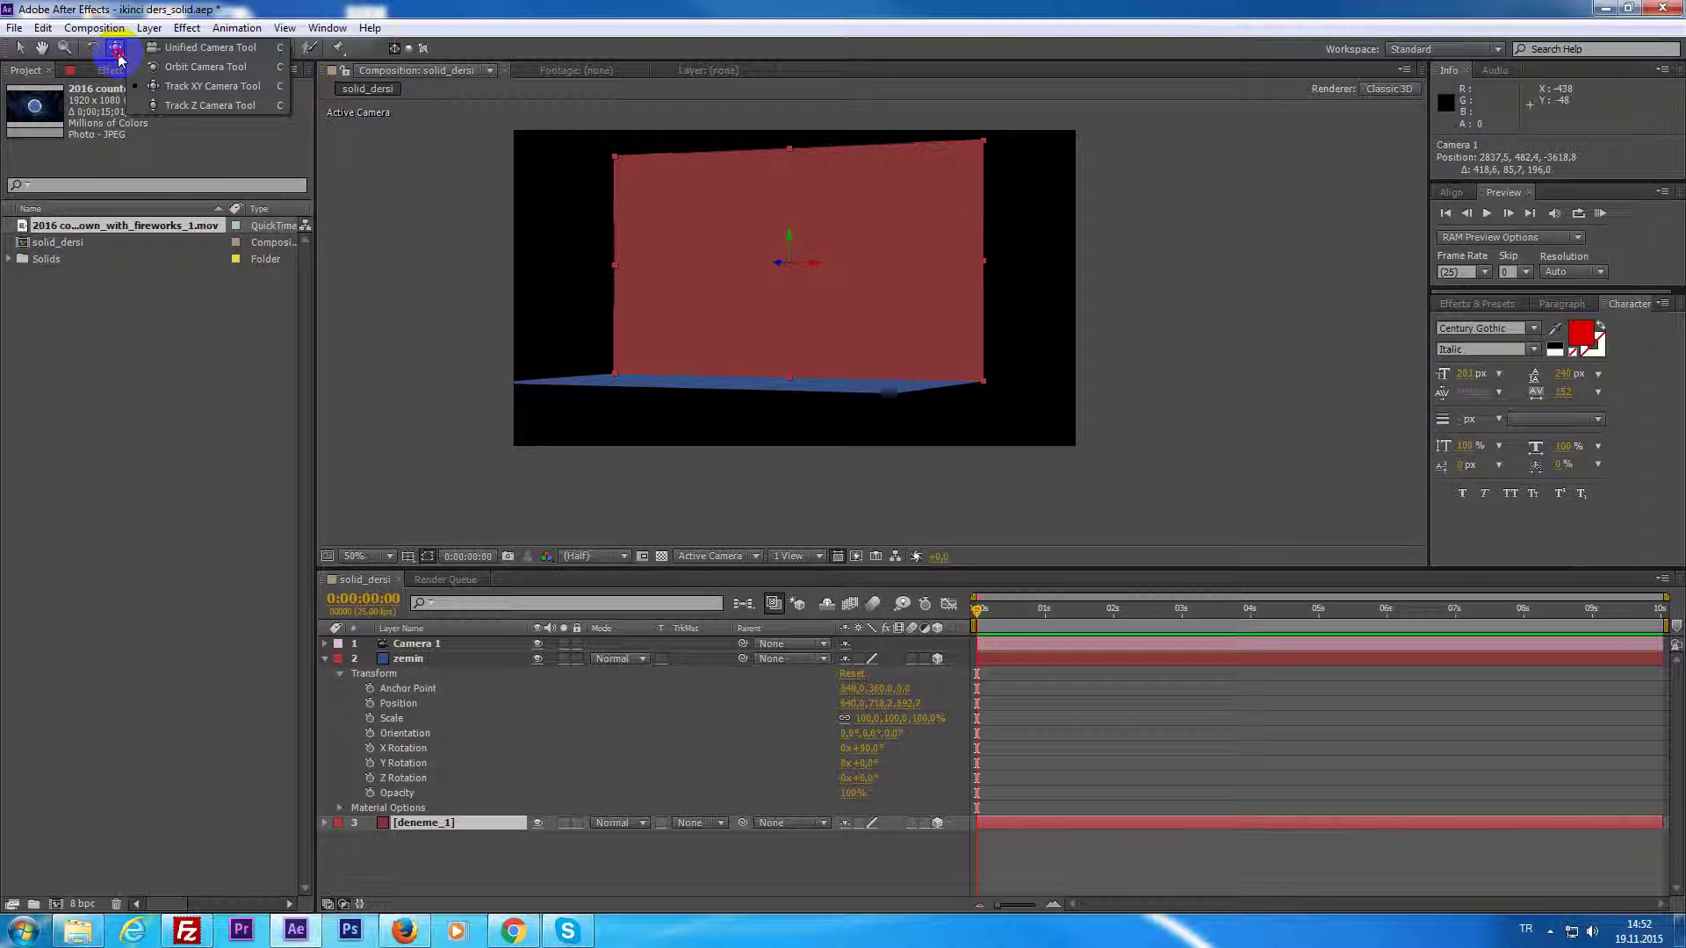
left_click(182, 114)
mouse_move(791, 356)
left_mouse_down()
mouse_move(815, 326)
mouse_move(609, 161)
left_mouse_up()
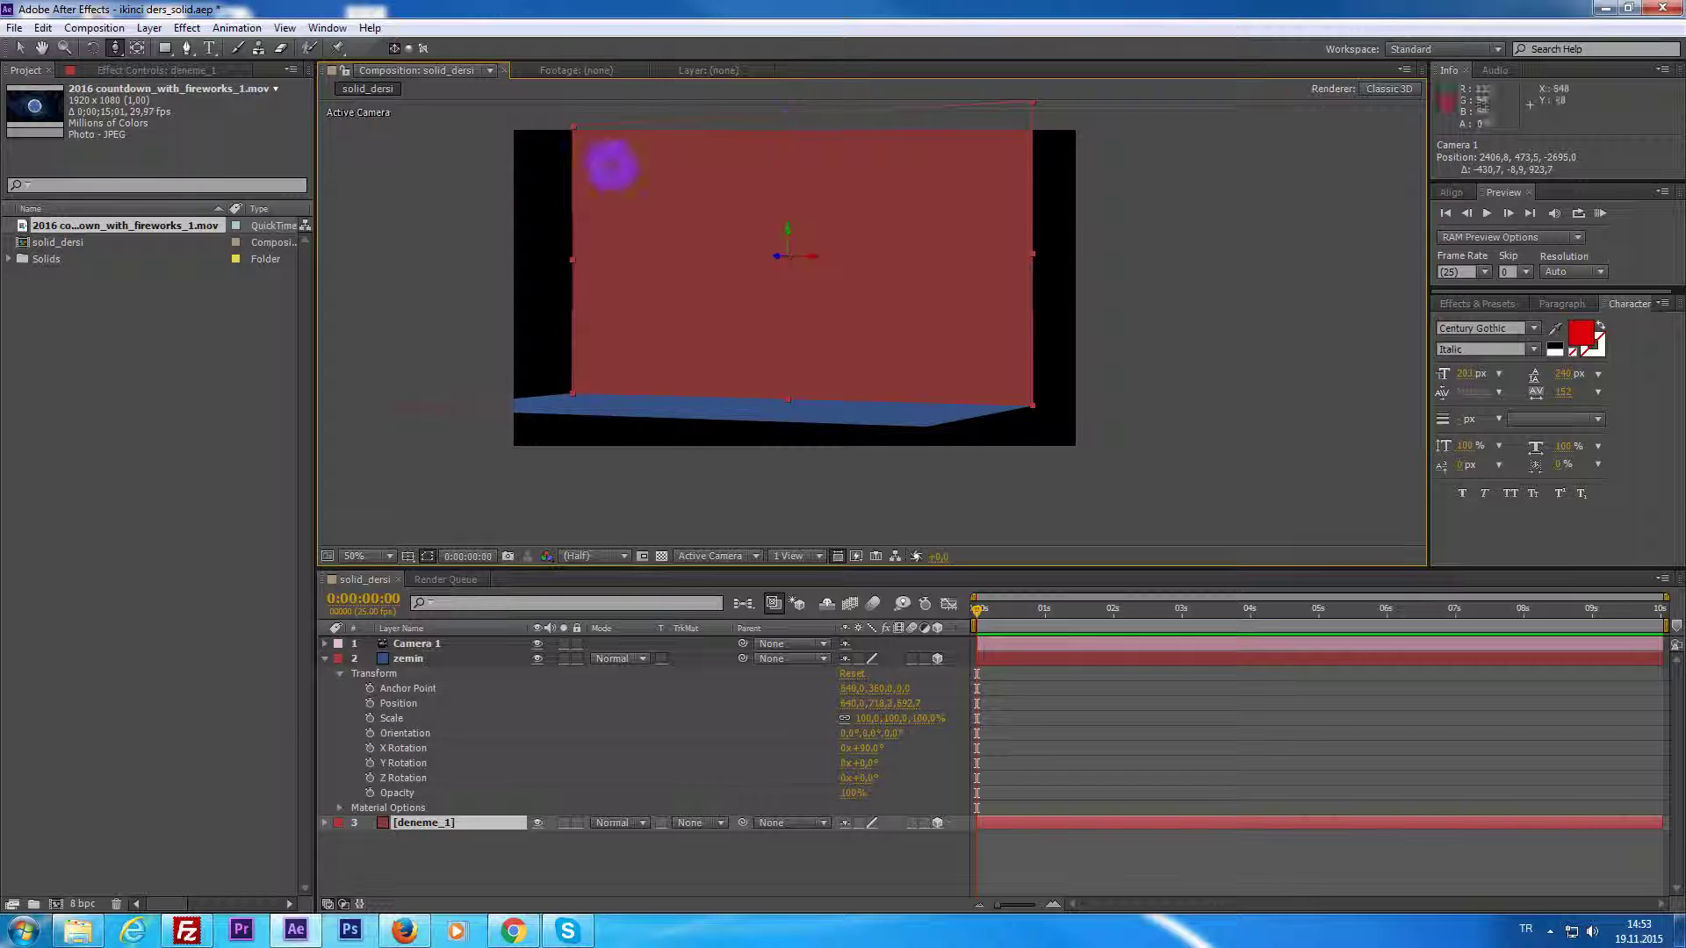
left_click(115, 49)
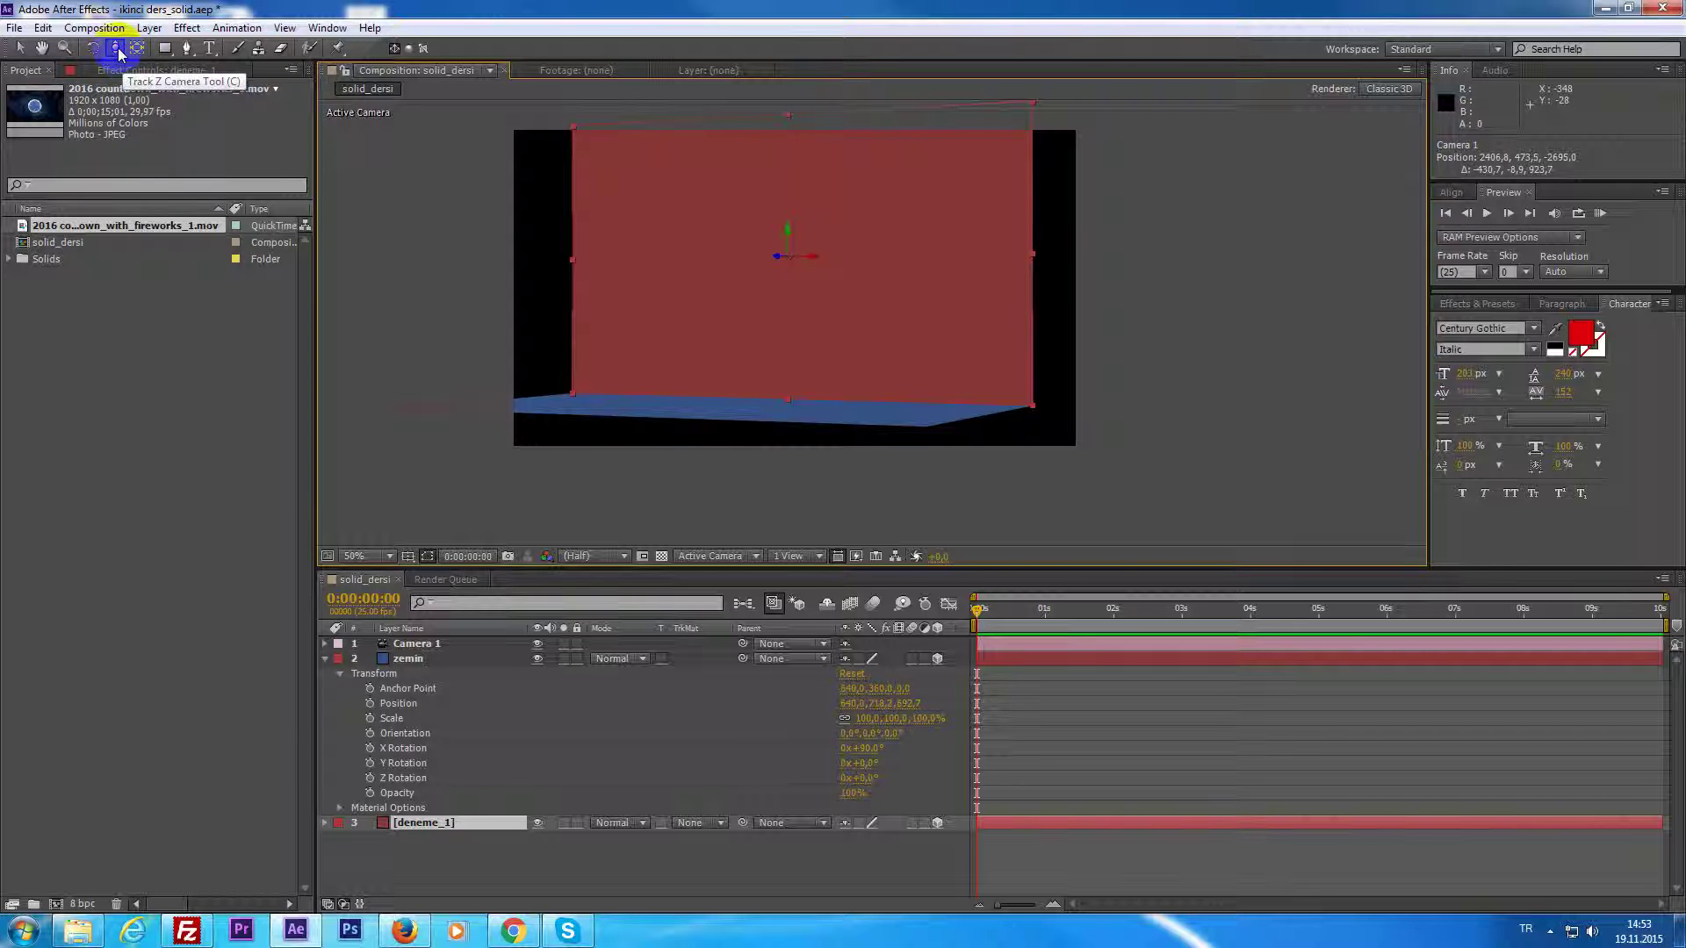
left_click(119, 52)
left_click(167, 64)
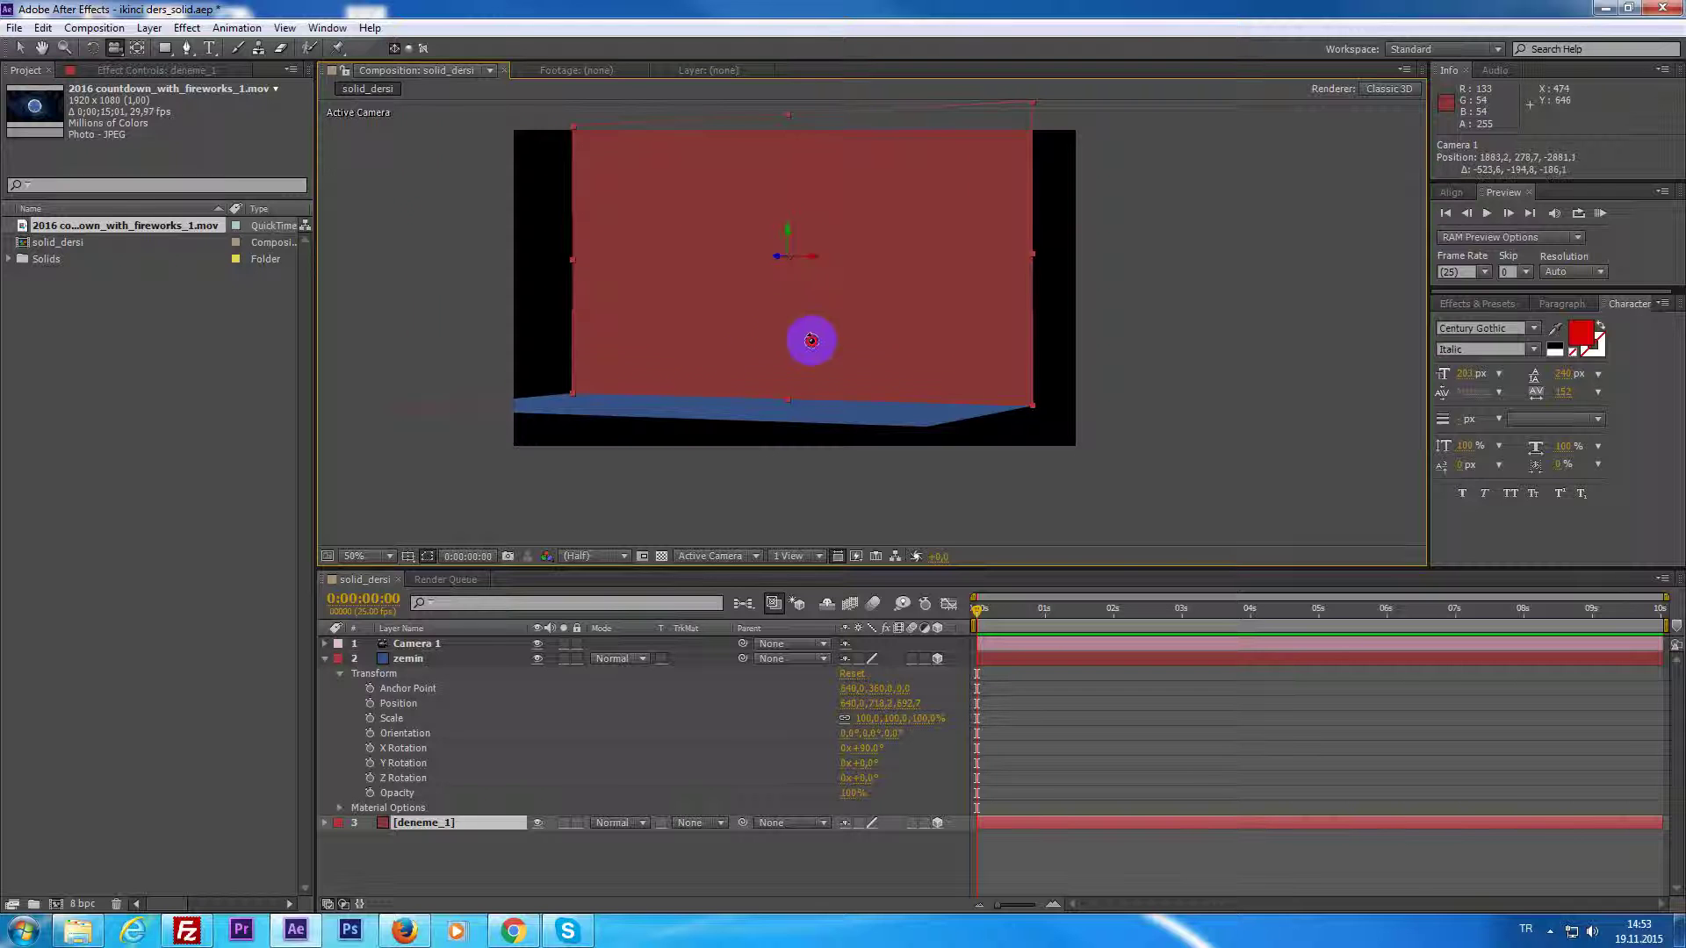
mouse_move(780, 331)
left_mouse_down()
mouse_move(809, 305)
mouse_move(785, 326)
mouse_move(797, 291)
left_mouse_up()
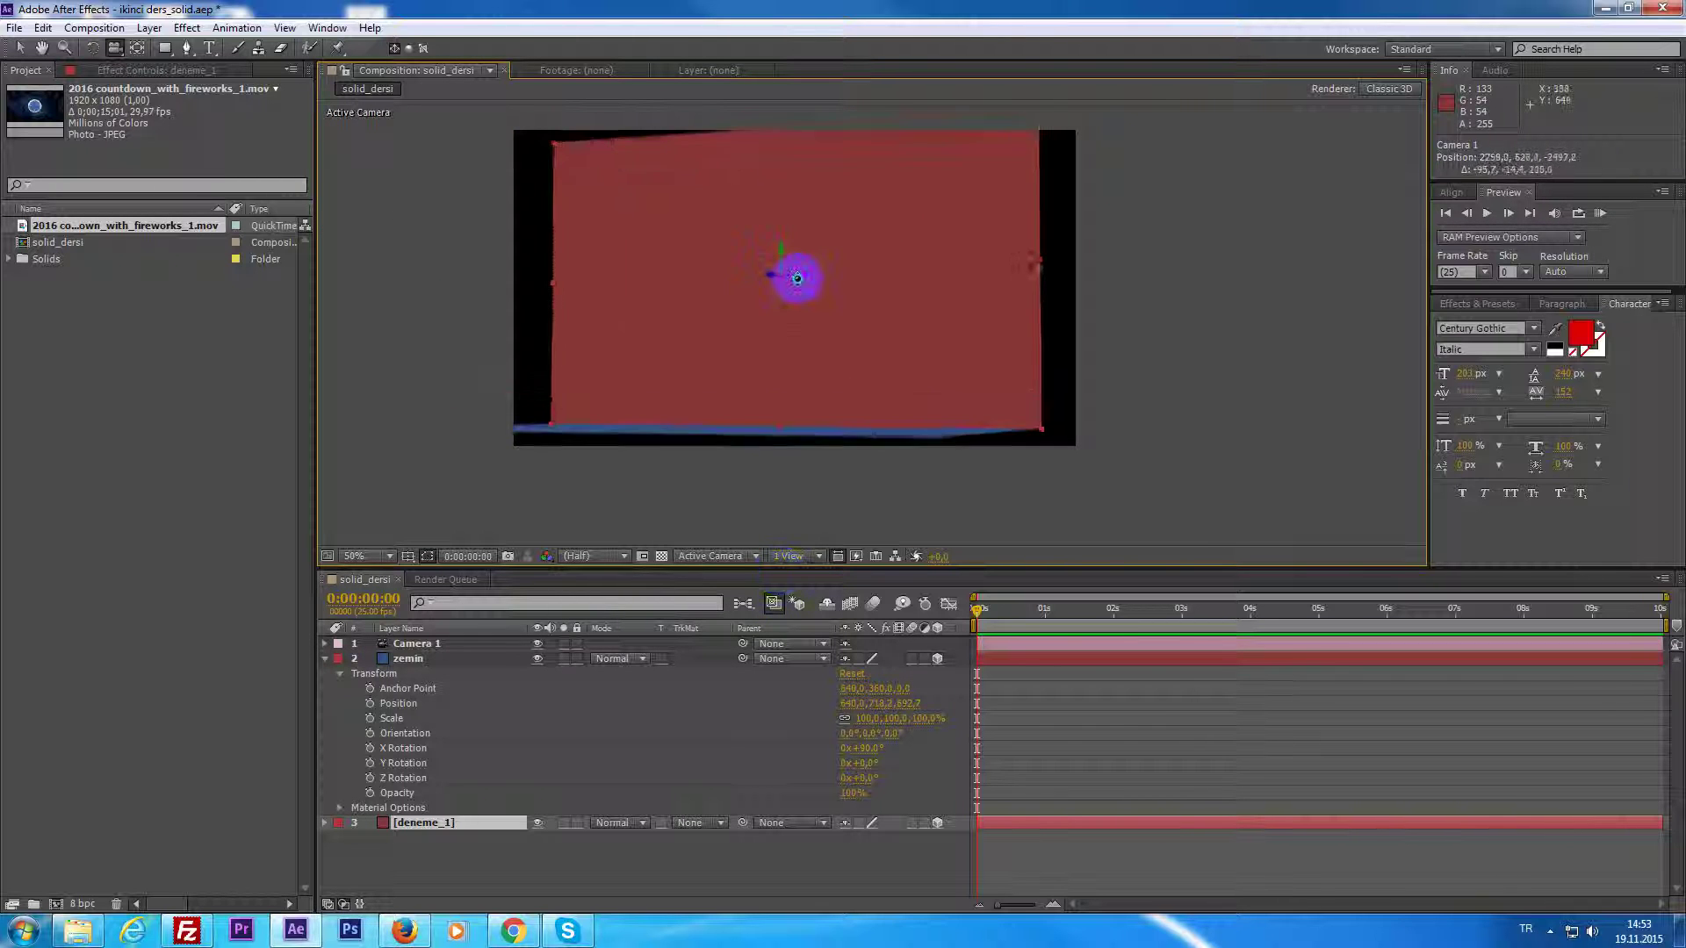
mouse_move(796, 294)
left_mouse_down()
mouse_move(802, 399)
mouse_move(809, 289)
mouse_move(805, 361)
left_mouse_up()
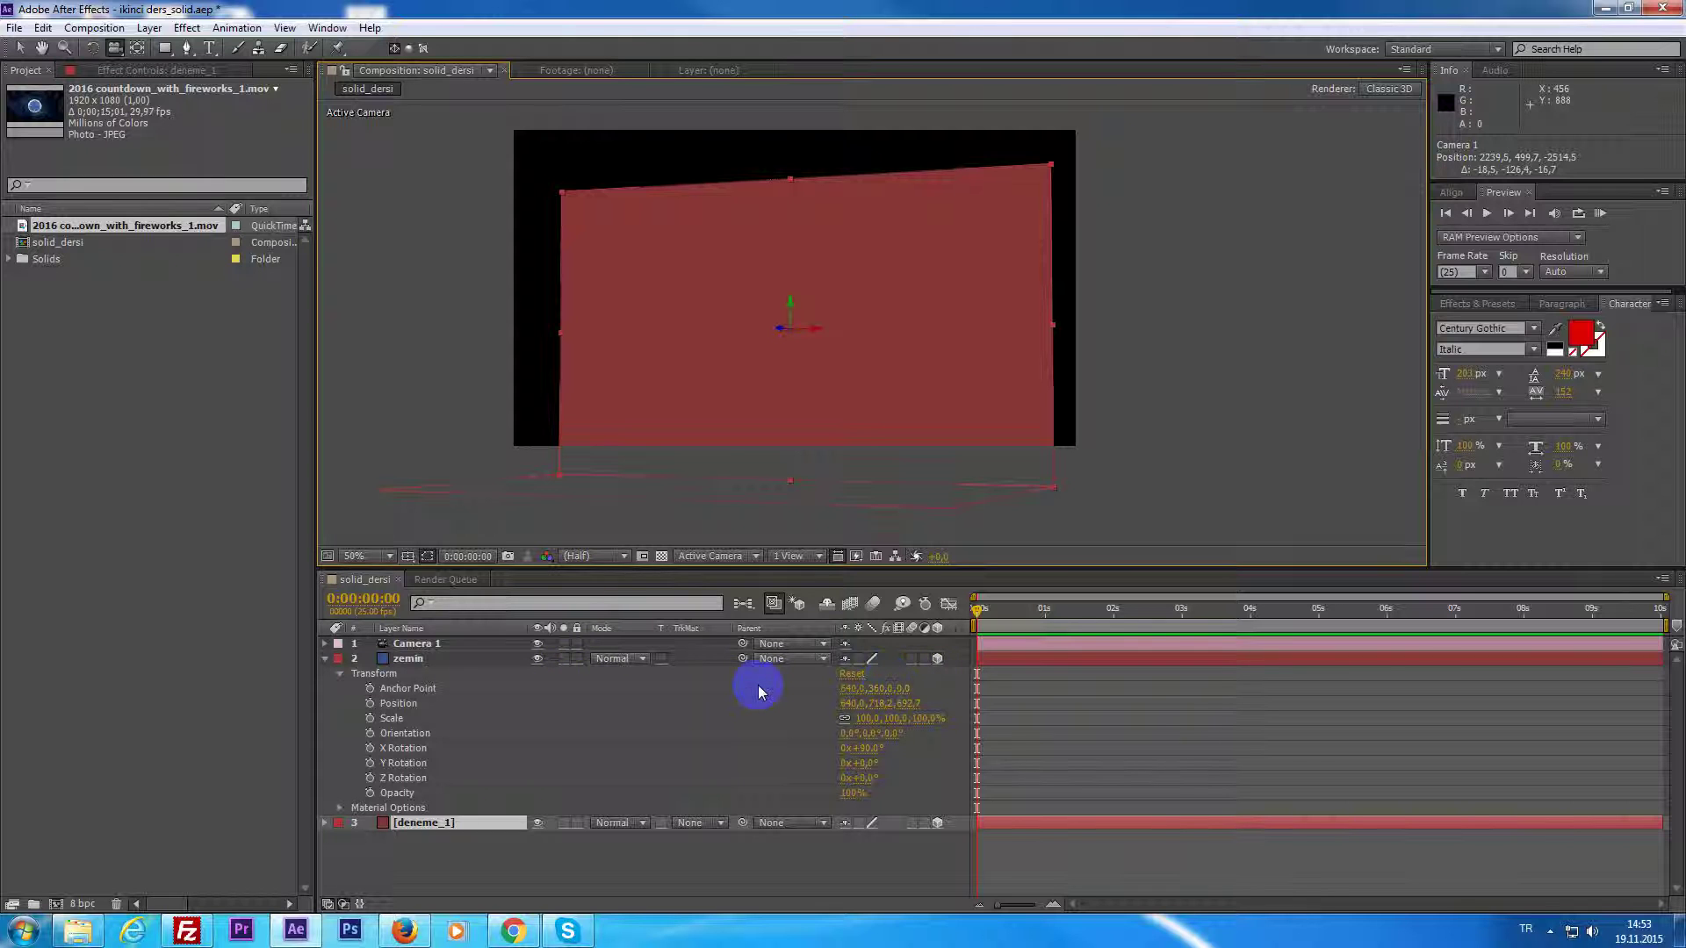
Undo the two camera orbits and select the Camera 1 layer.
key("ctrl+z")
key("ctrl+z")
key("ctrl+z")
key("ctrl+z")
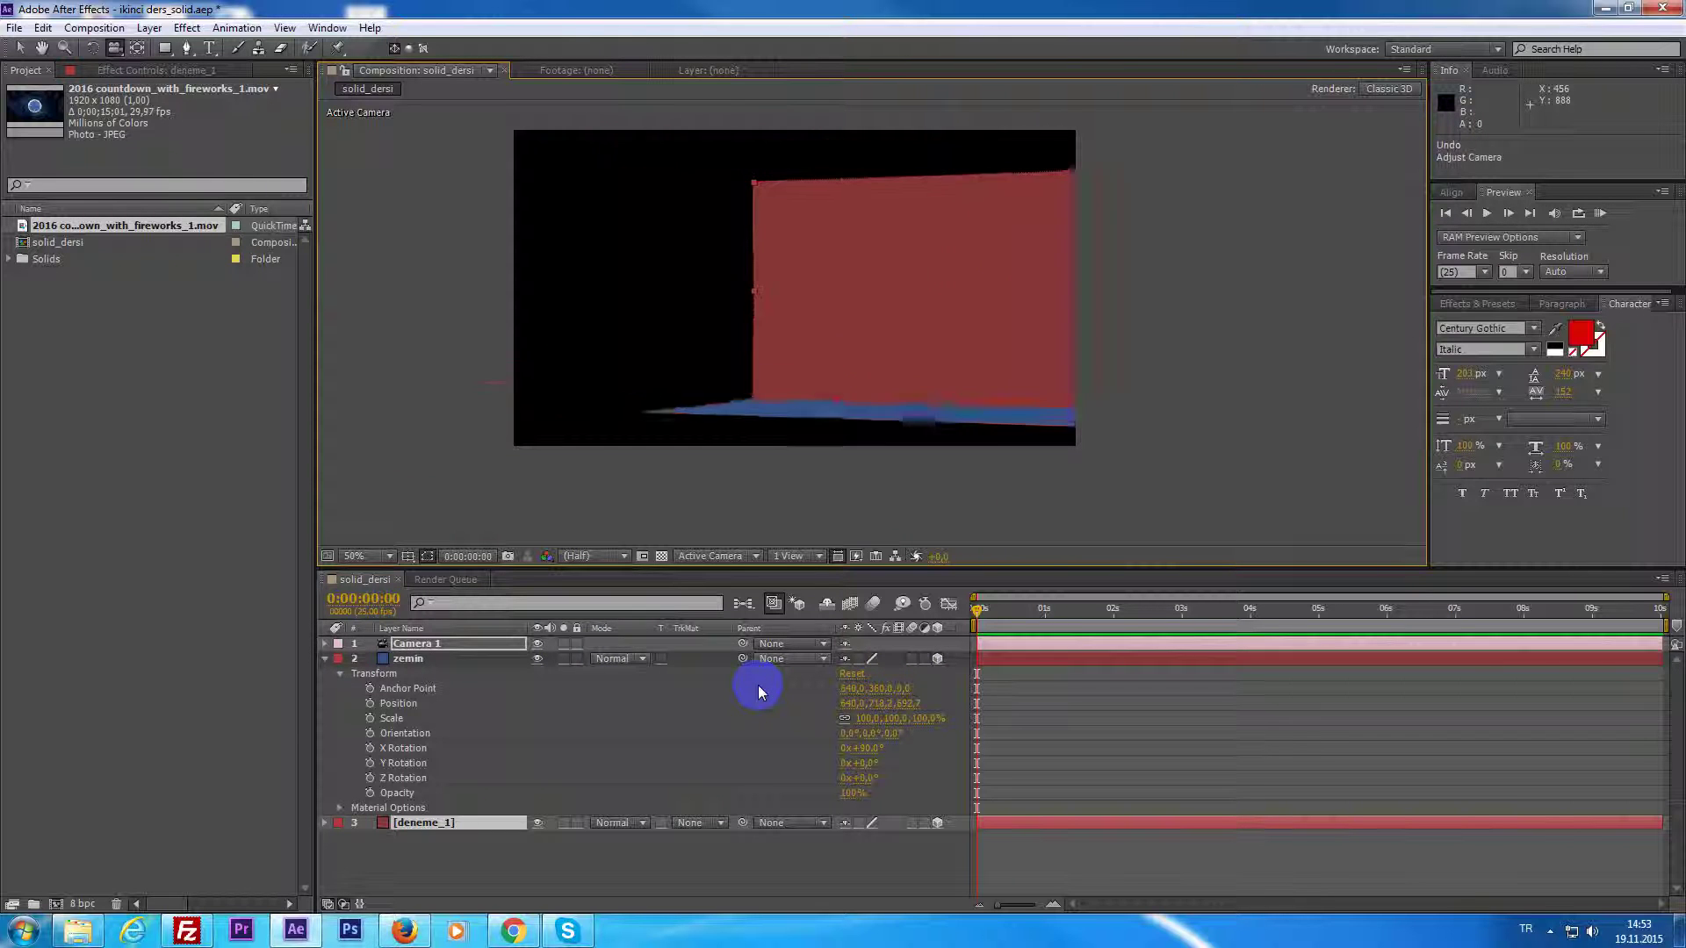
key("ctrl+z")
key("ctrl+z")
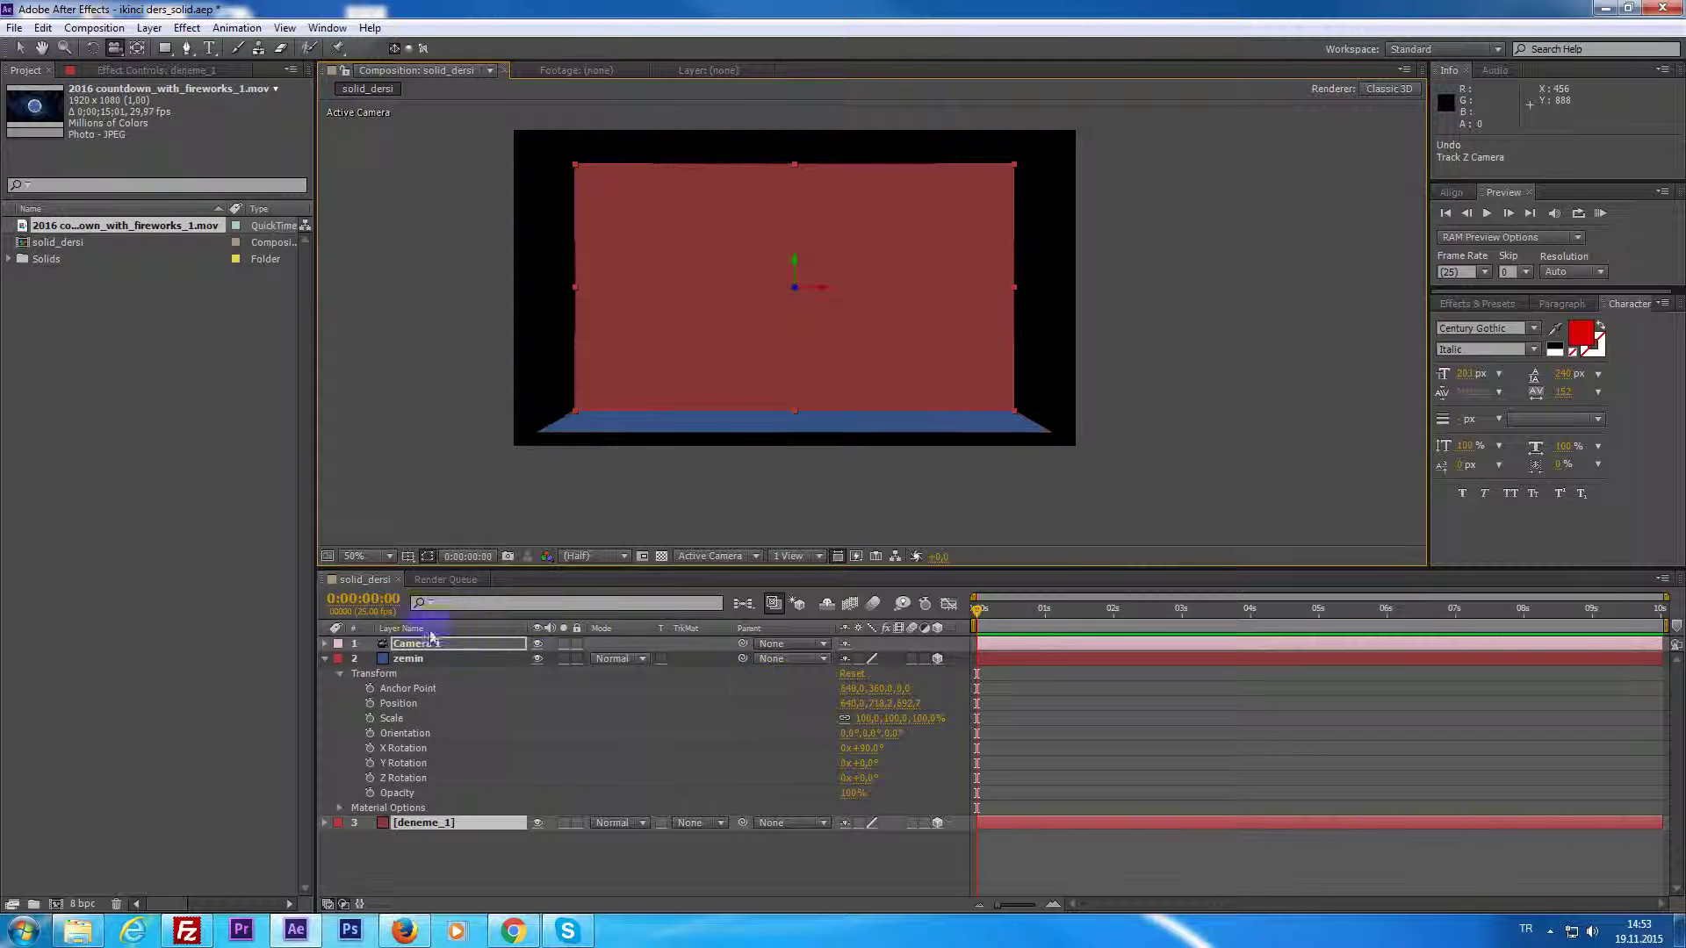
left_click(994, 646)
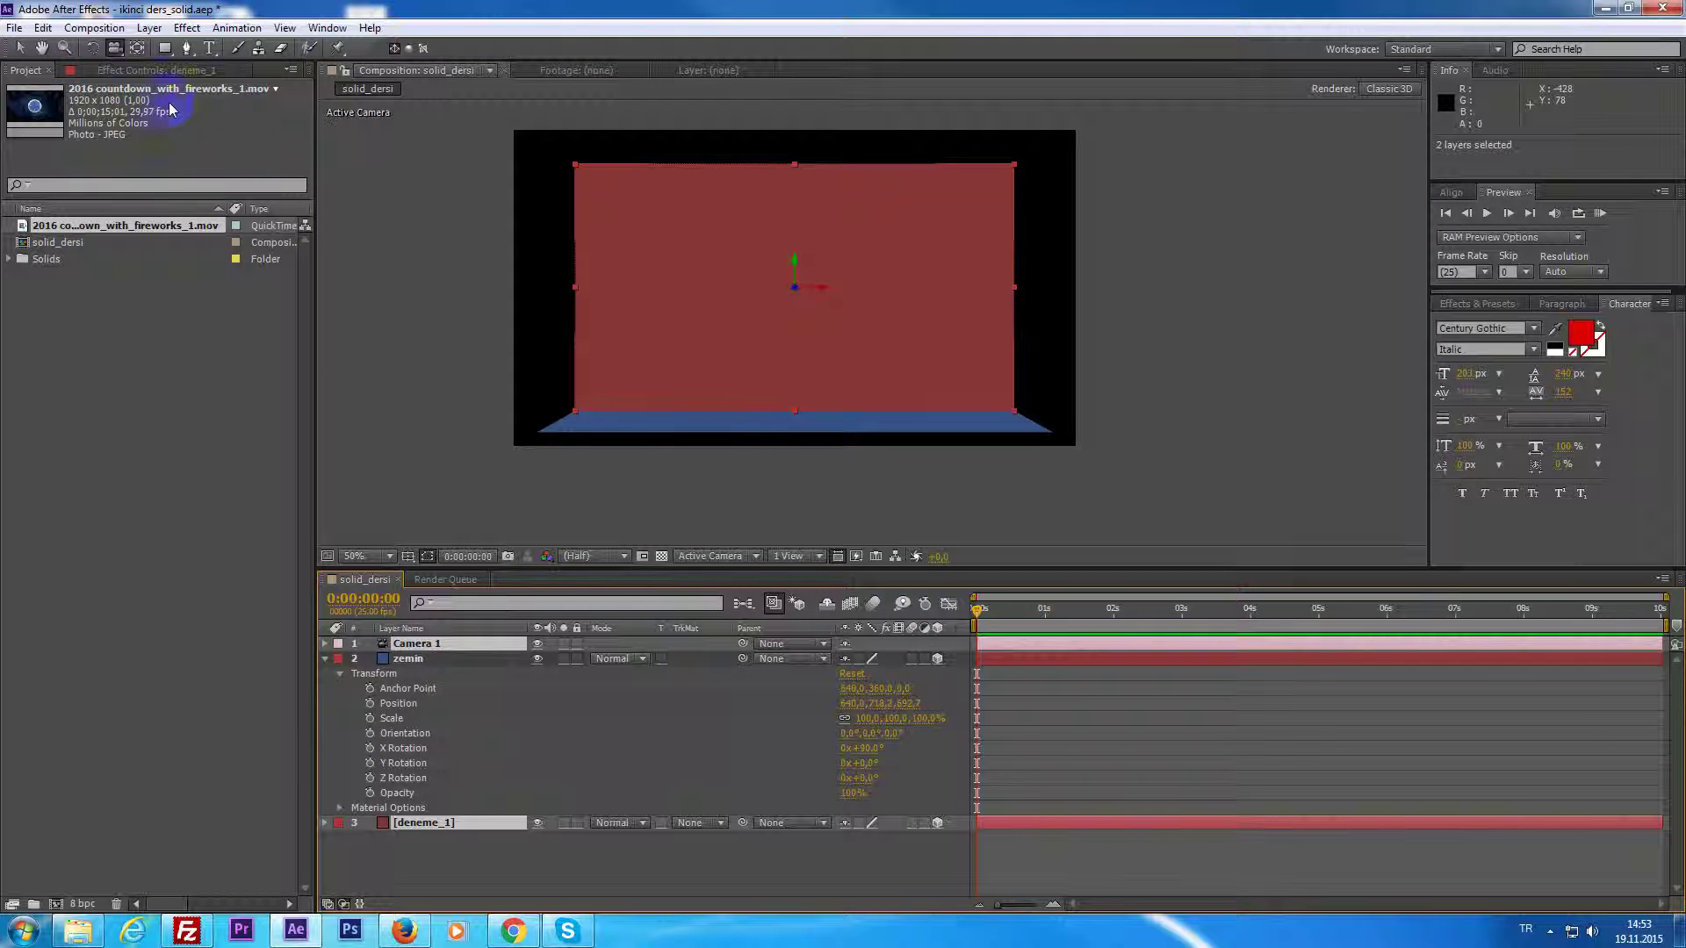
left_click(140, 55)
left_click(1019, 639)
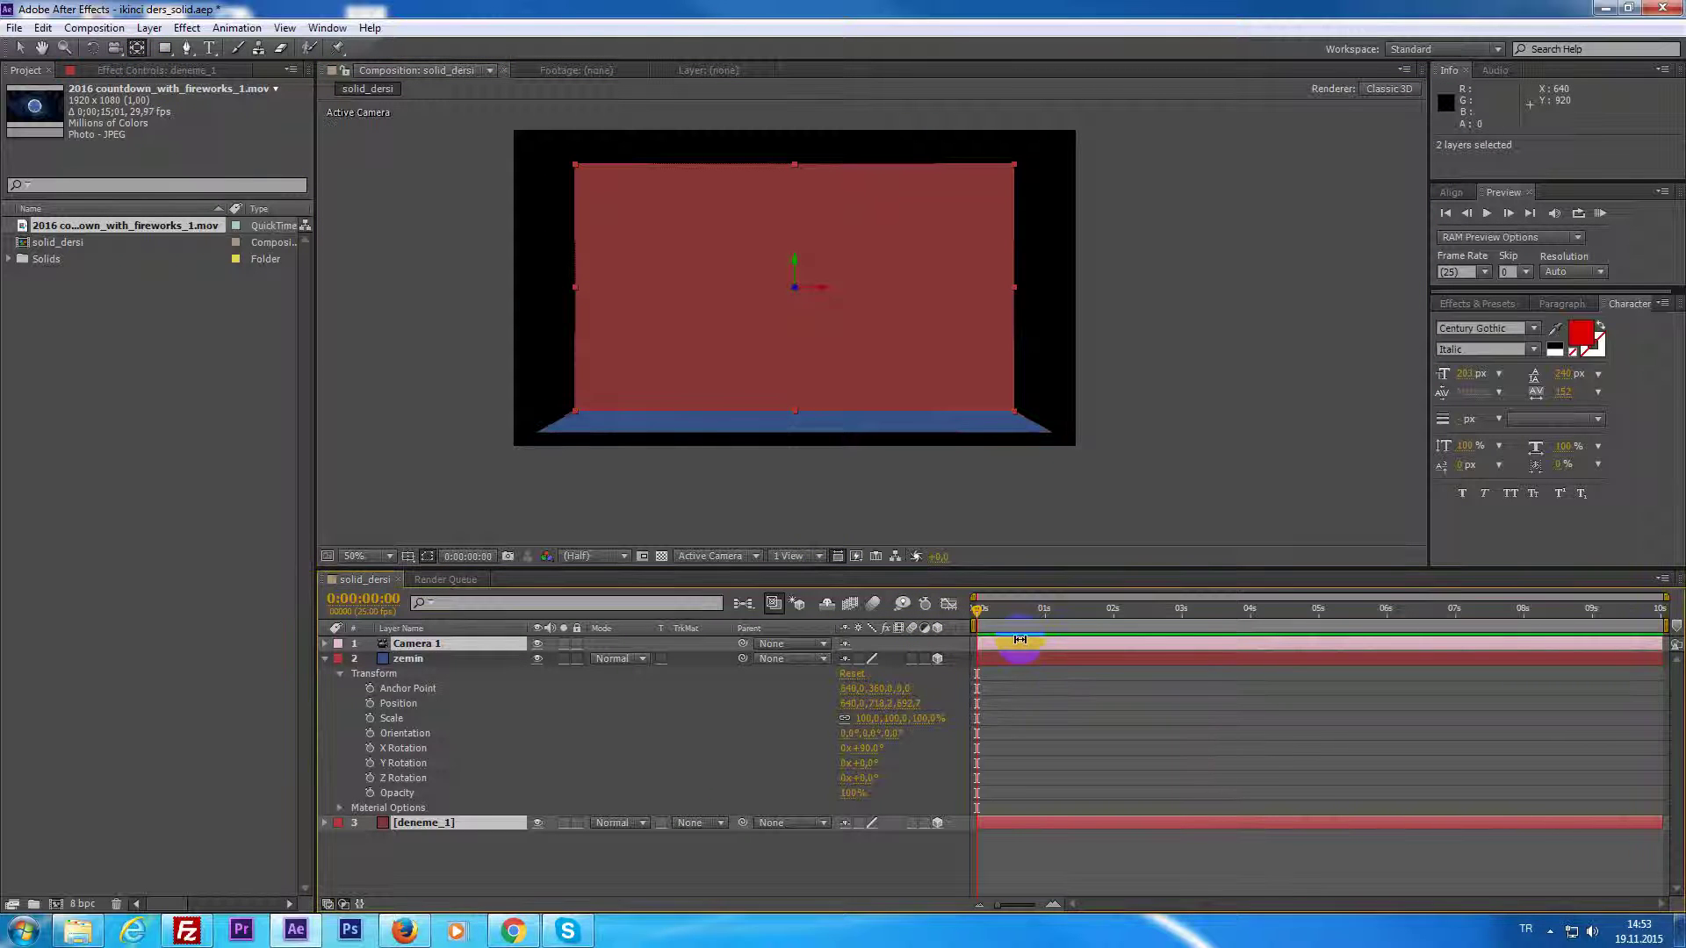
Delete only Camera 1, restoring the solid that was deleted along with it.
key("Delete")
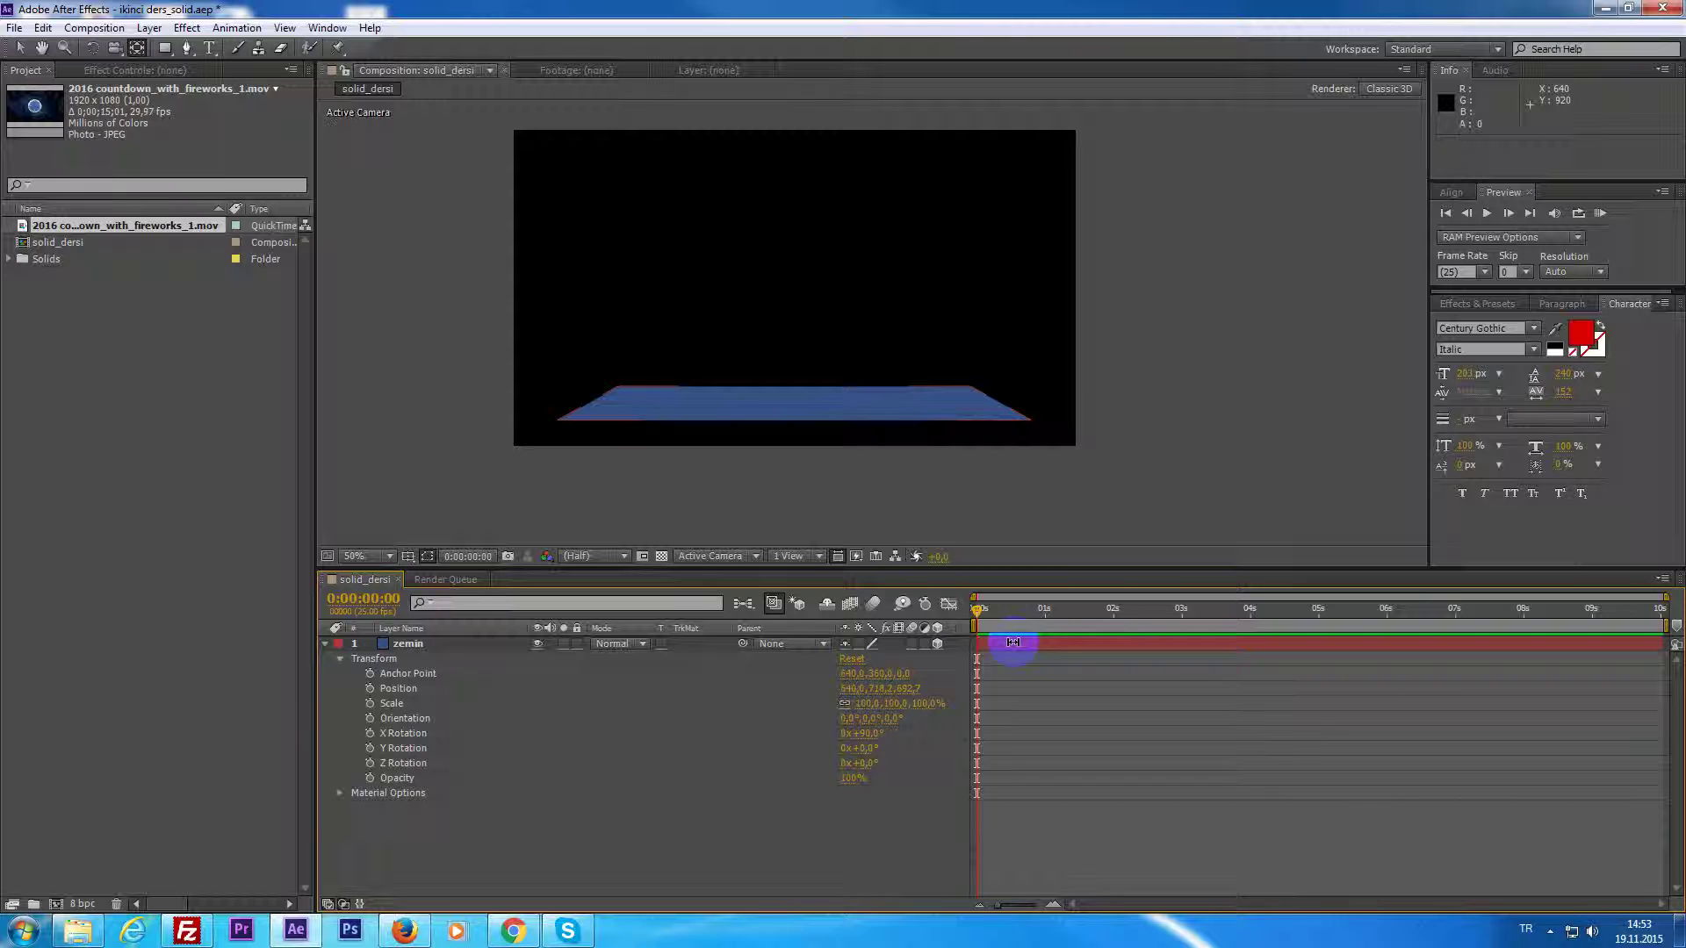
key("ctrl+z")
key("v")
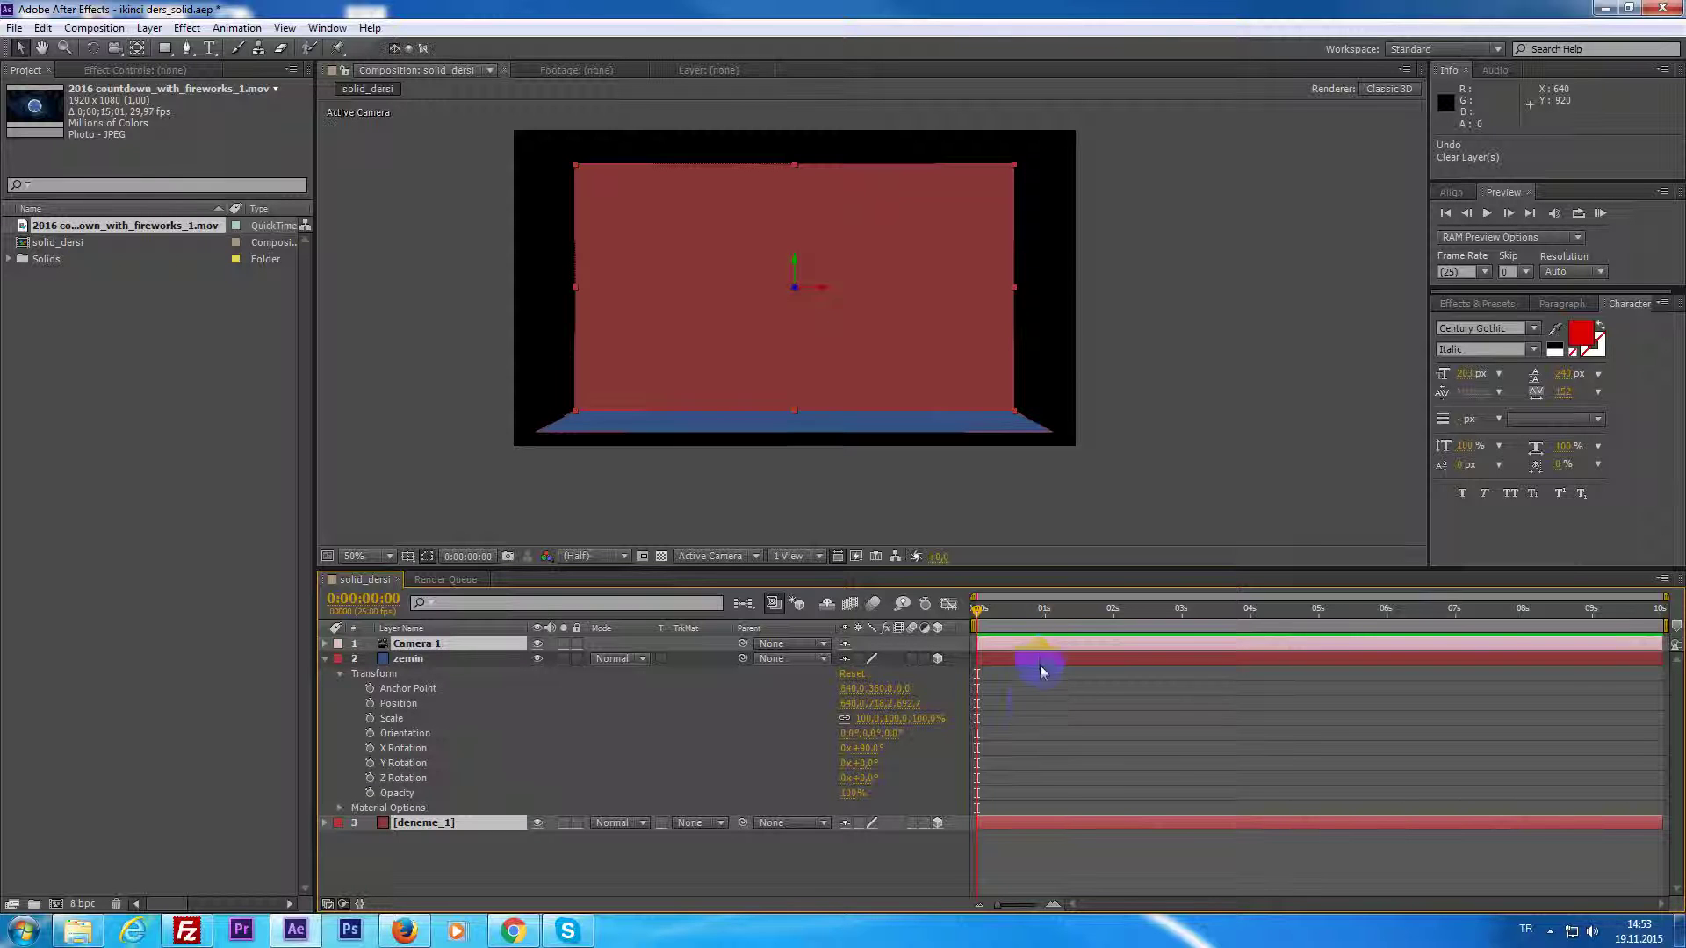
key("Delete")
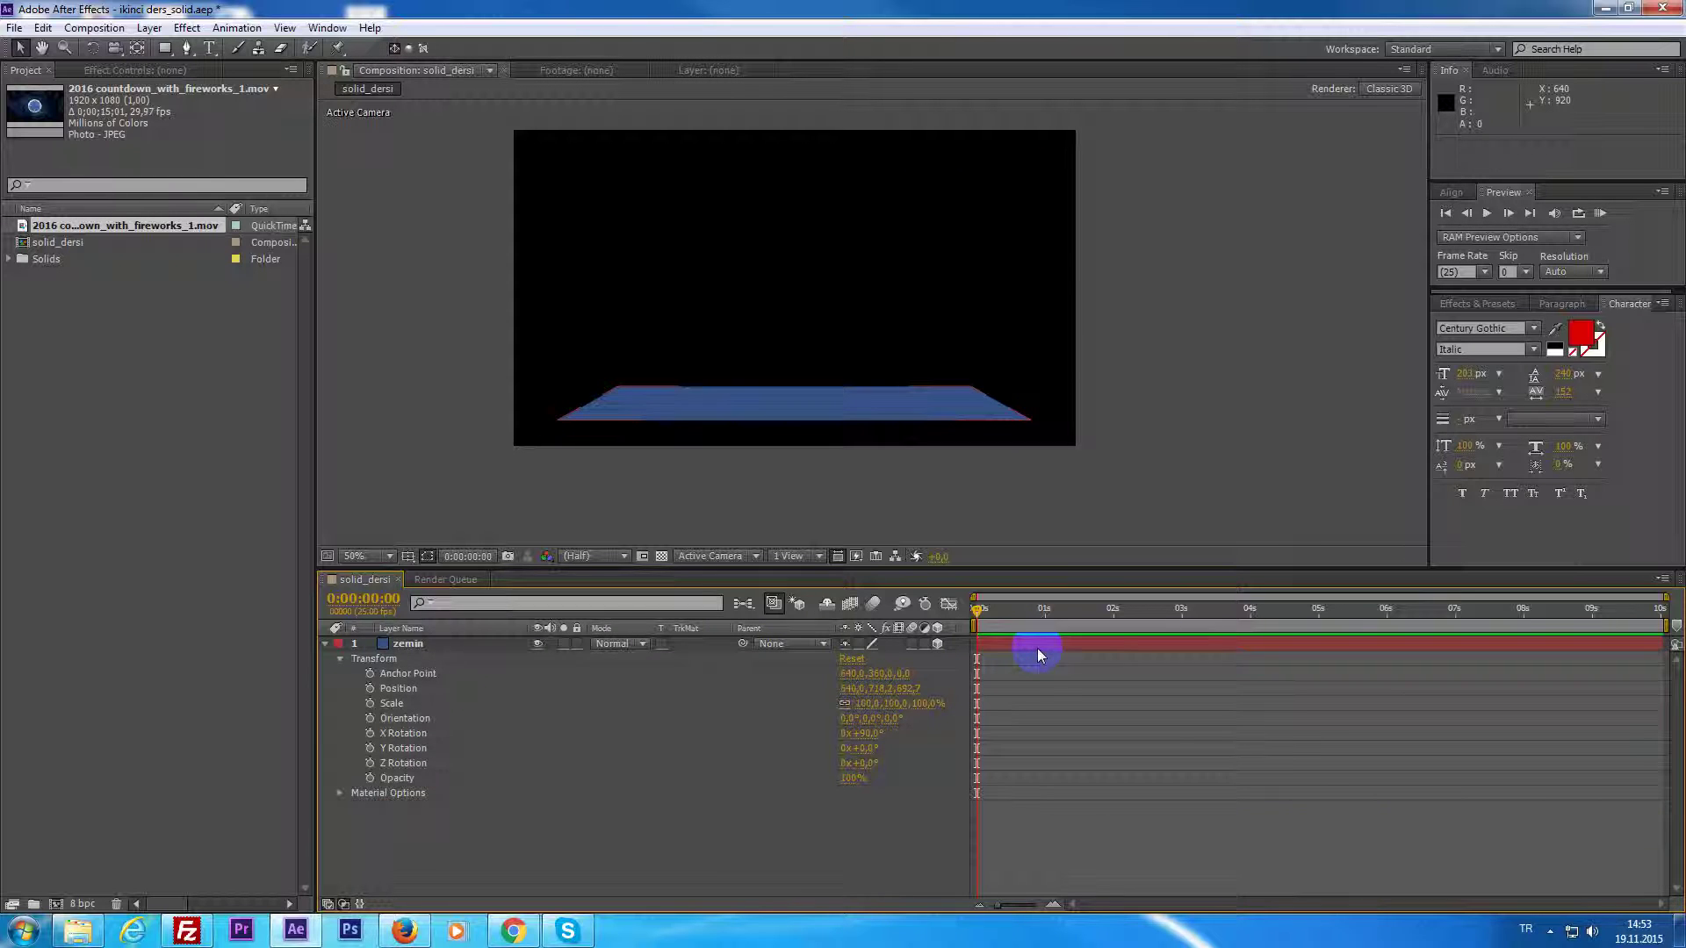
key("ctrl+z")
left_click(1013, 643)
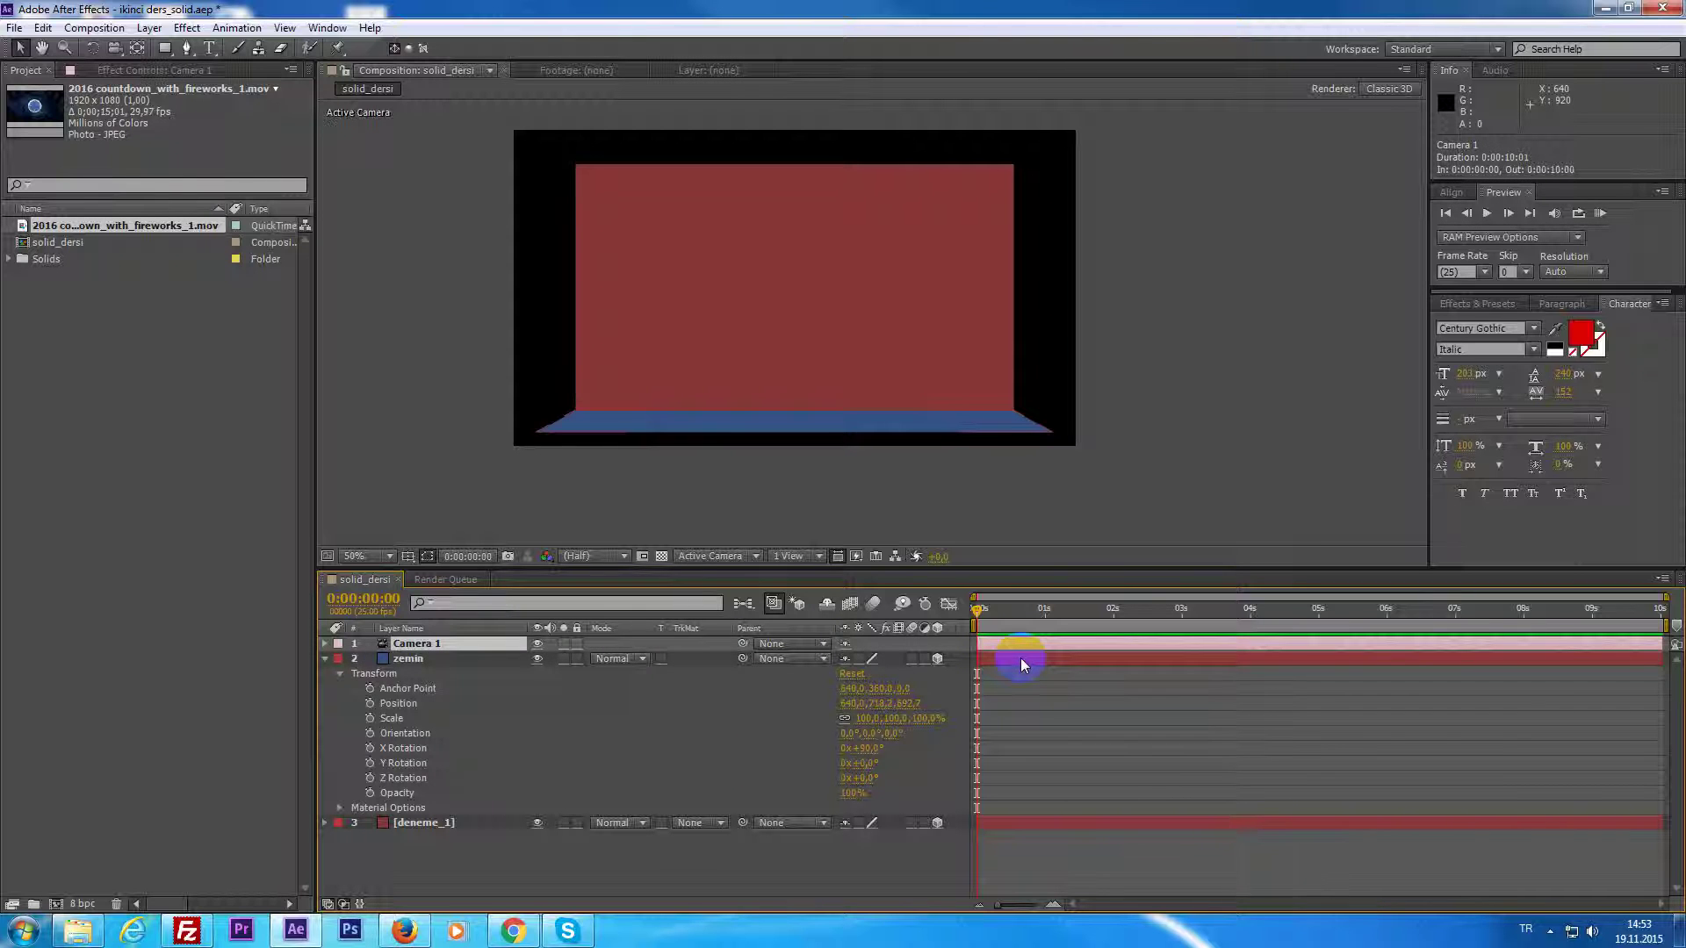
key("Delete")
Recentre the red wall in the viewer and fit the whole composition back in view.
scroll(724, 275, "up", 2)
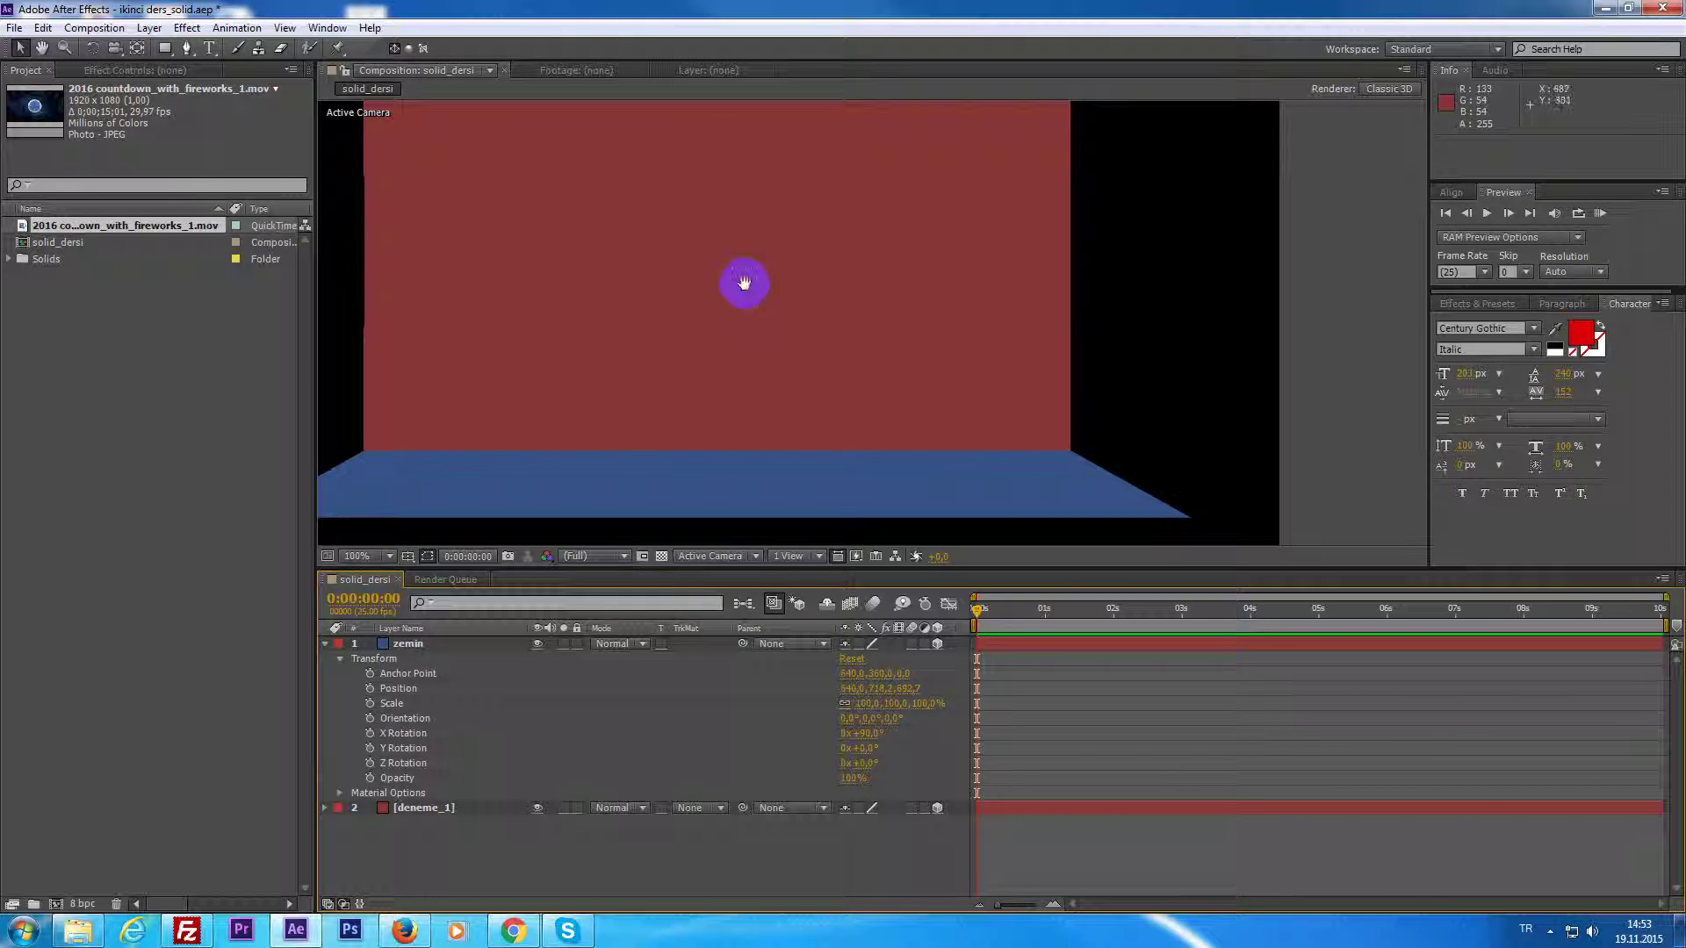
left_click_drag(743, 283, 918, 327)
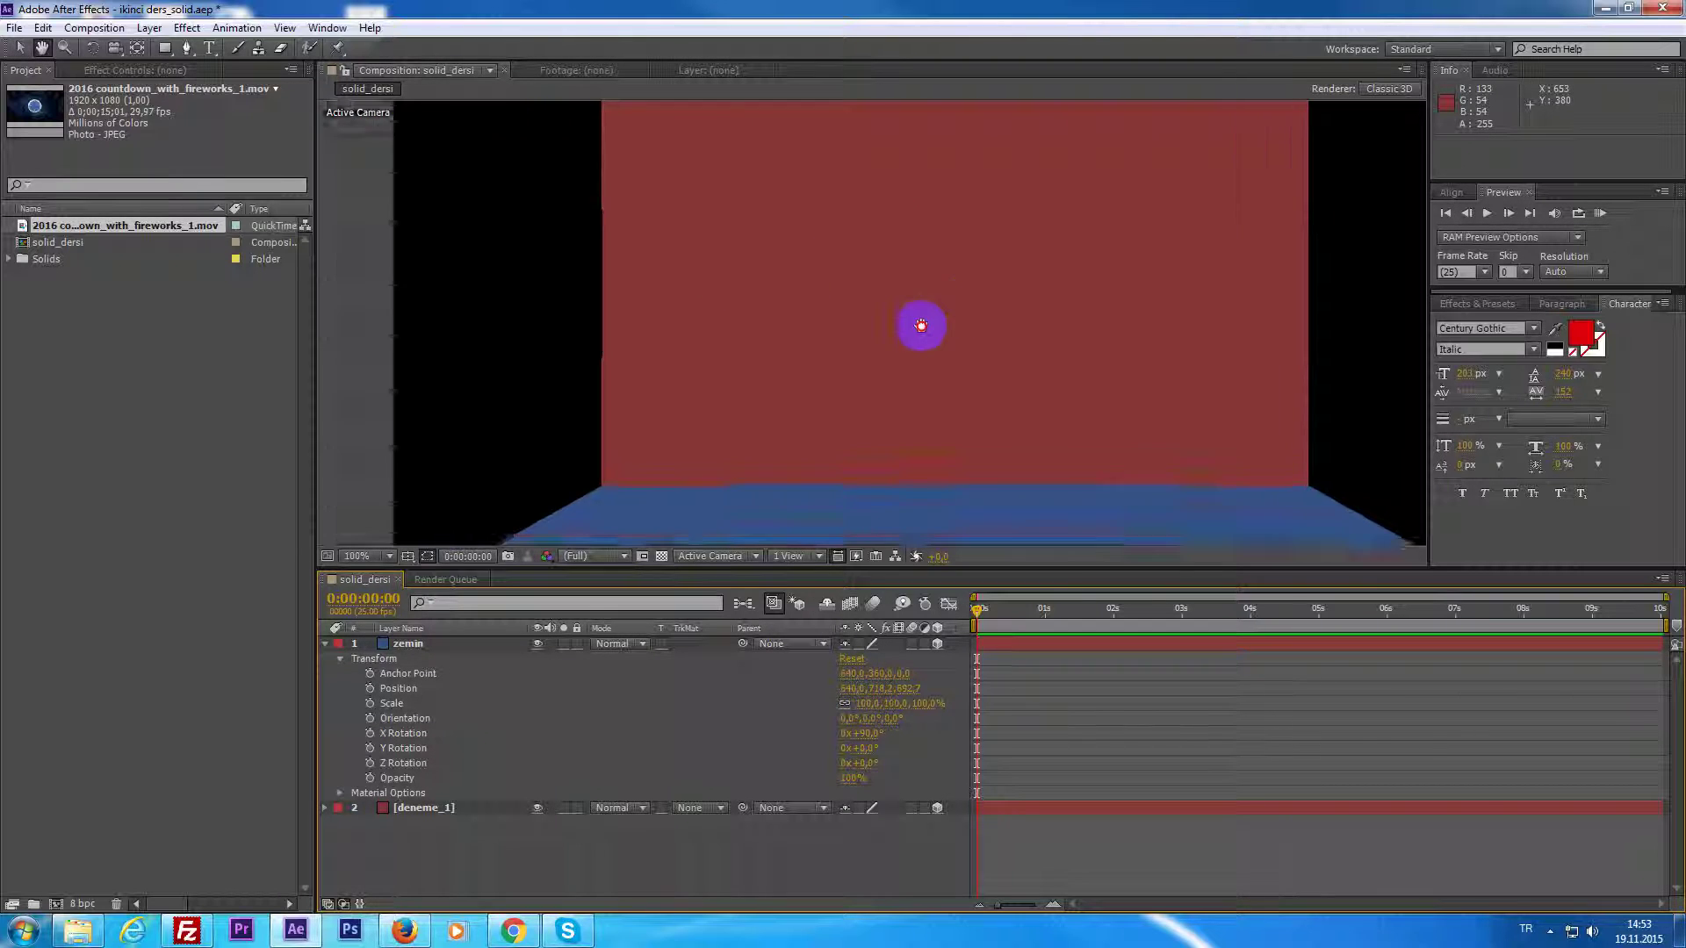
left_click(138, 50)
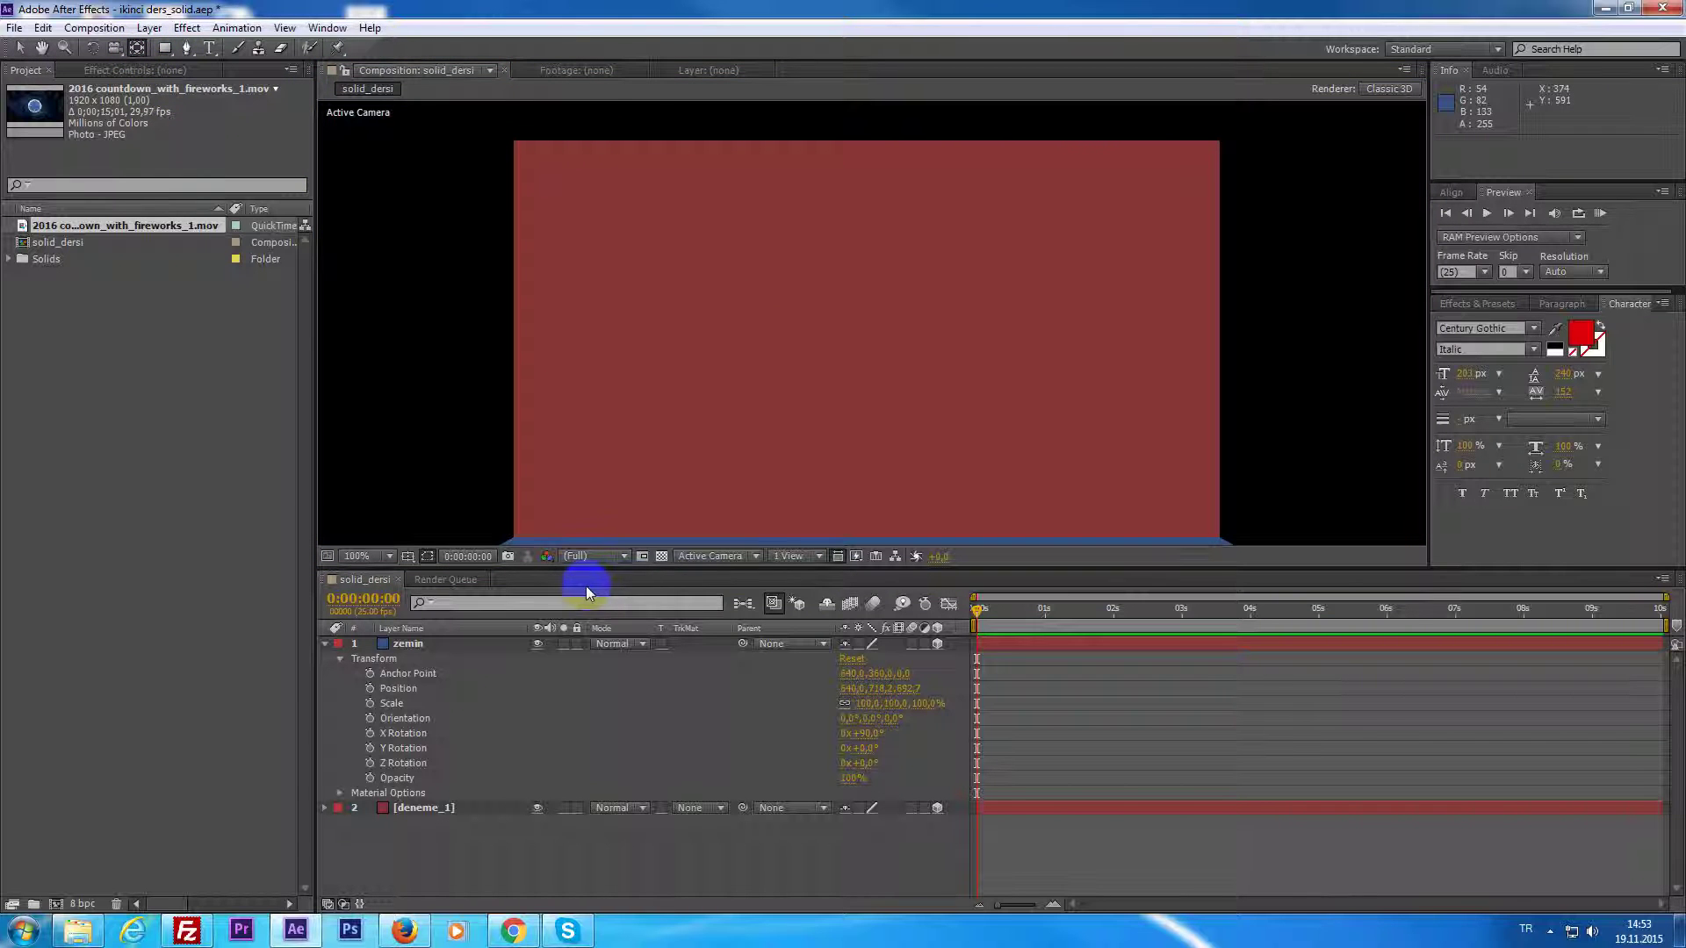
left_click_drag(950, 285, 918, 273)
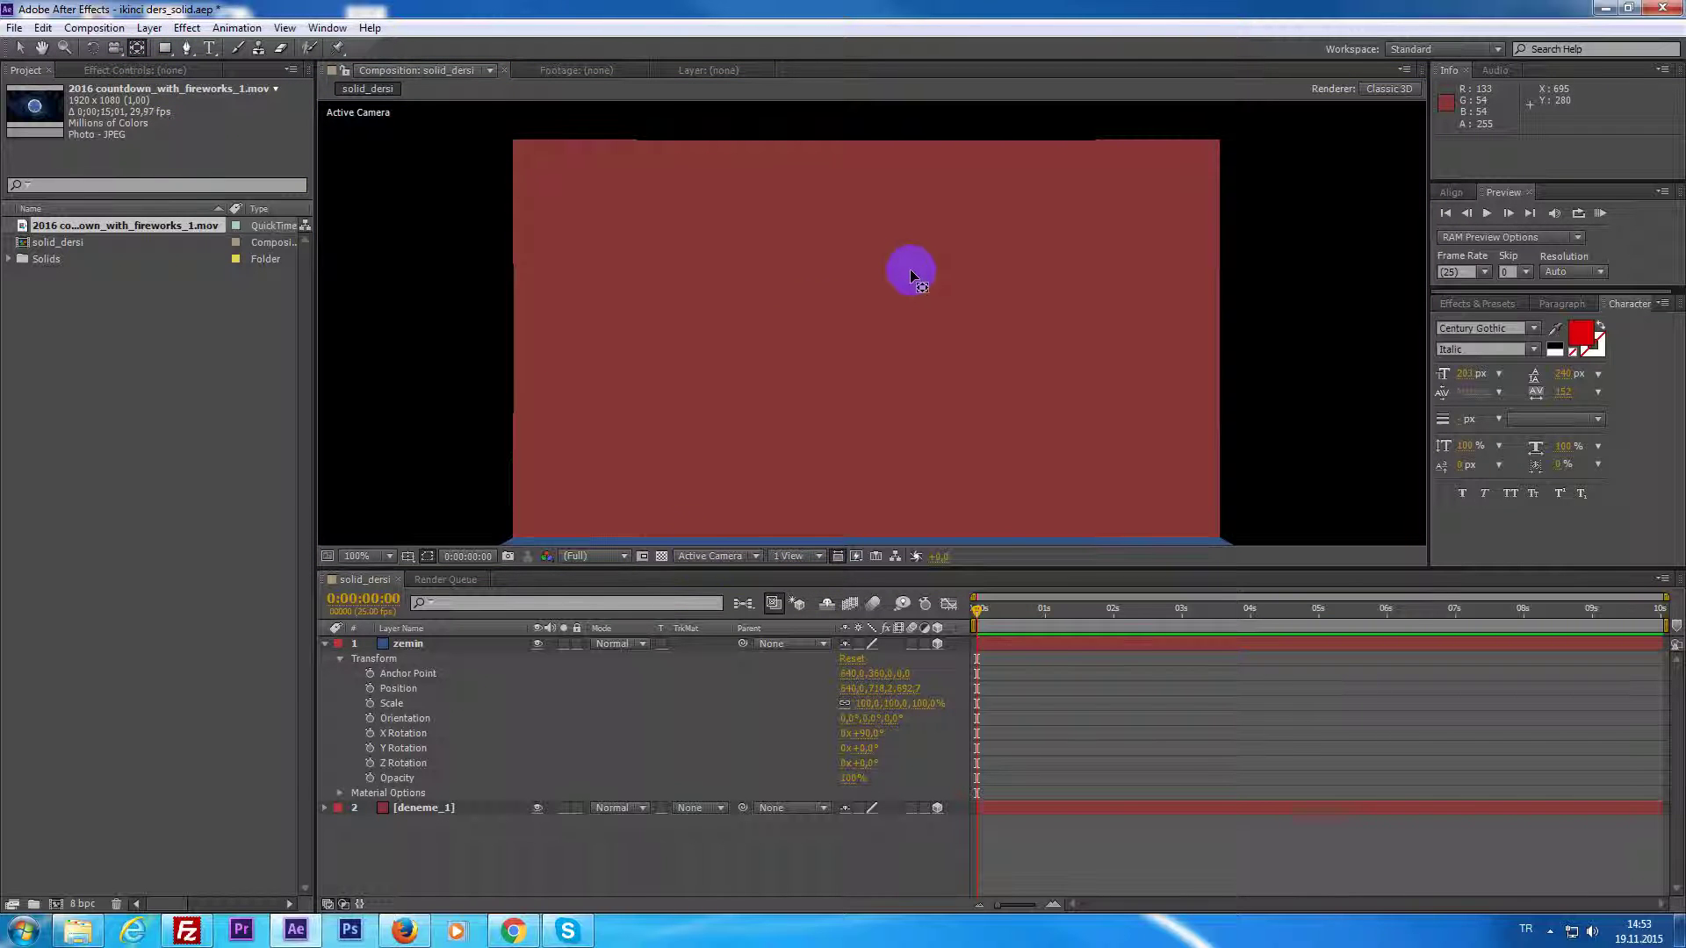
left_click(1016, 647)
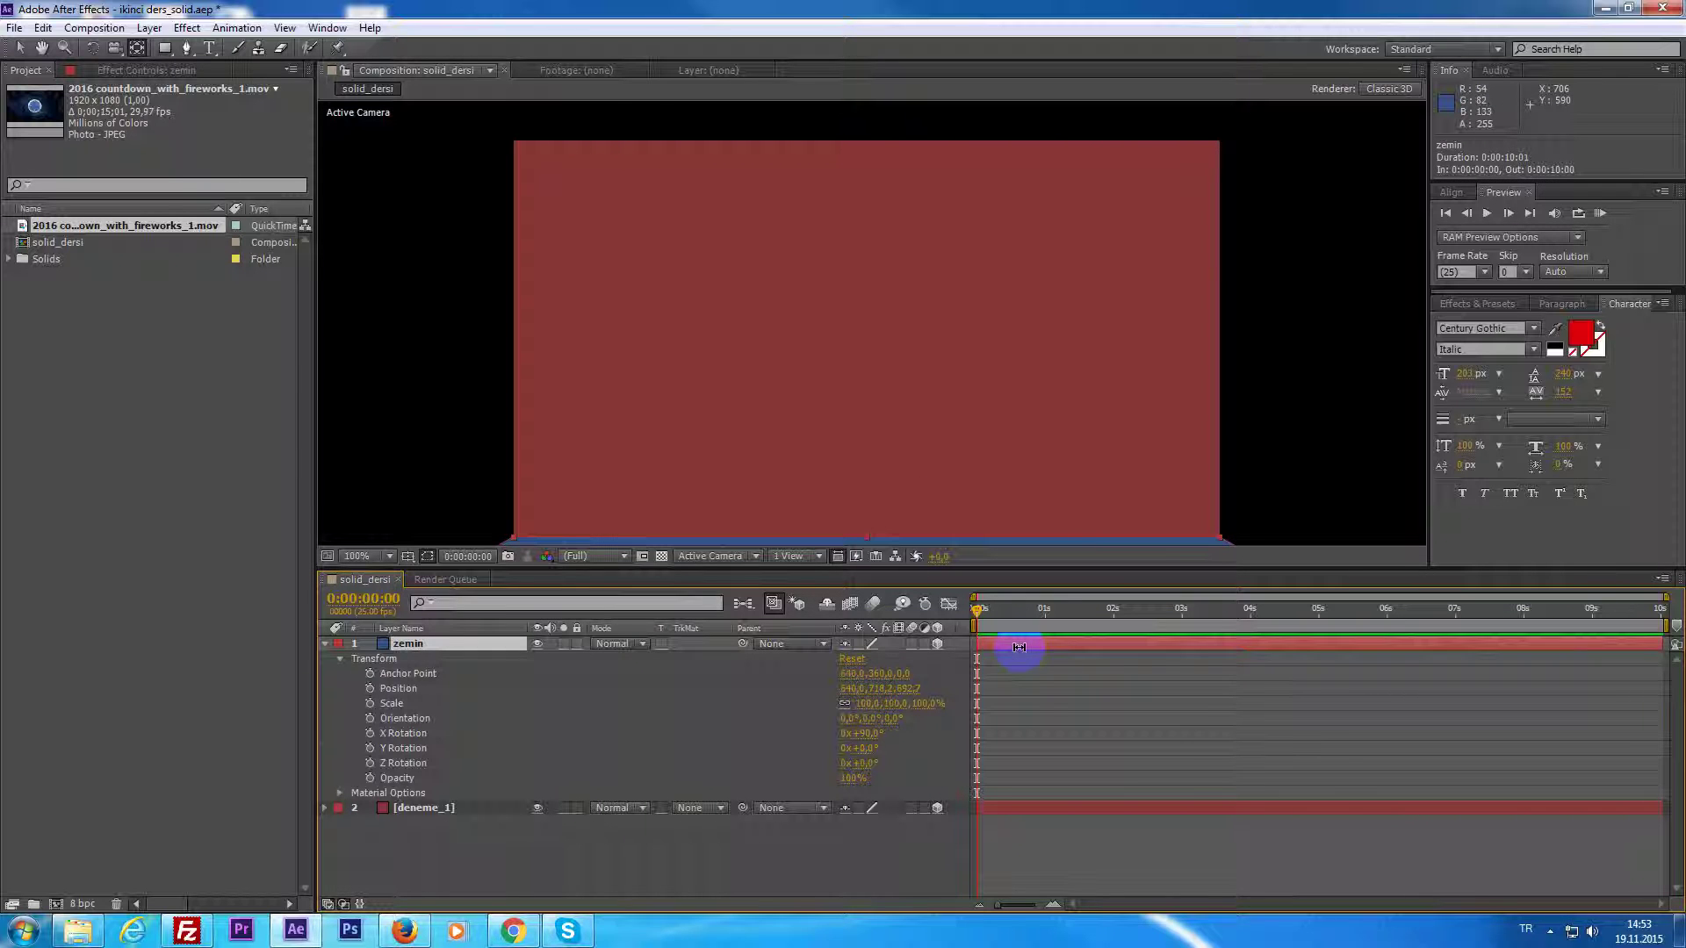
key("comma")
key("comma")
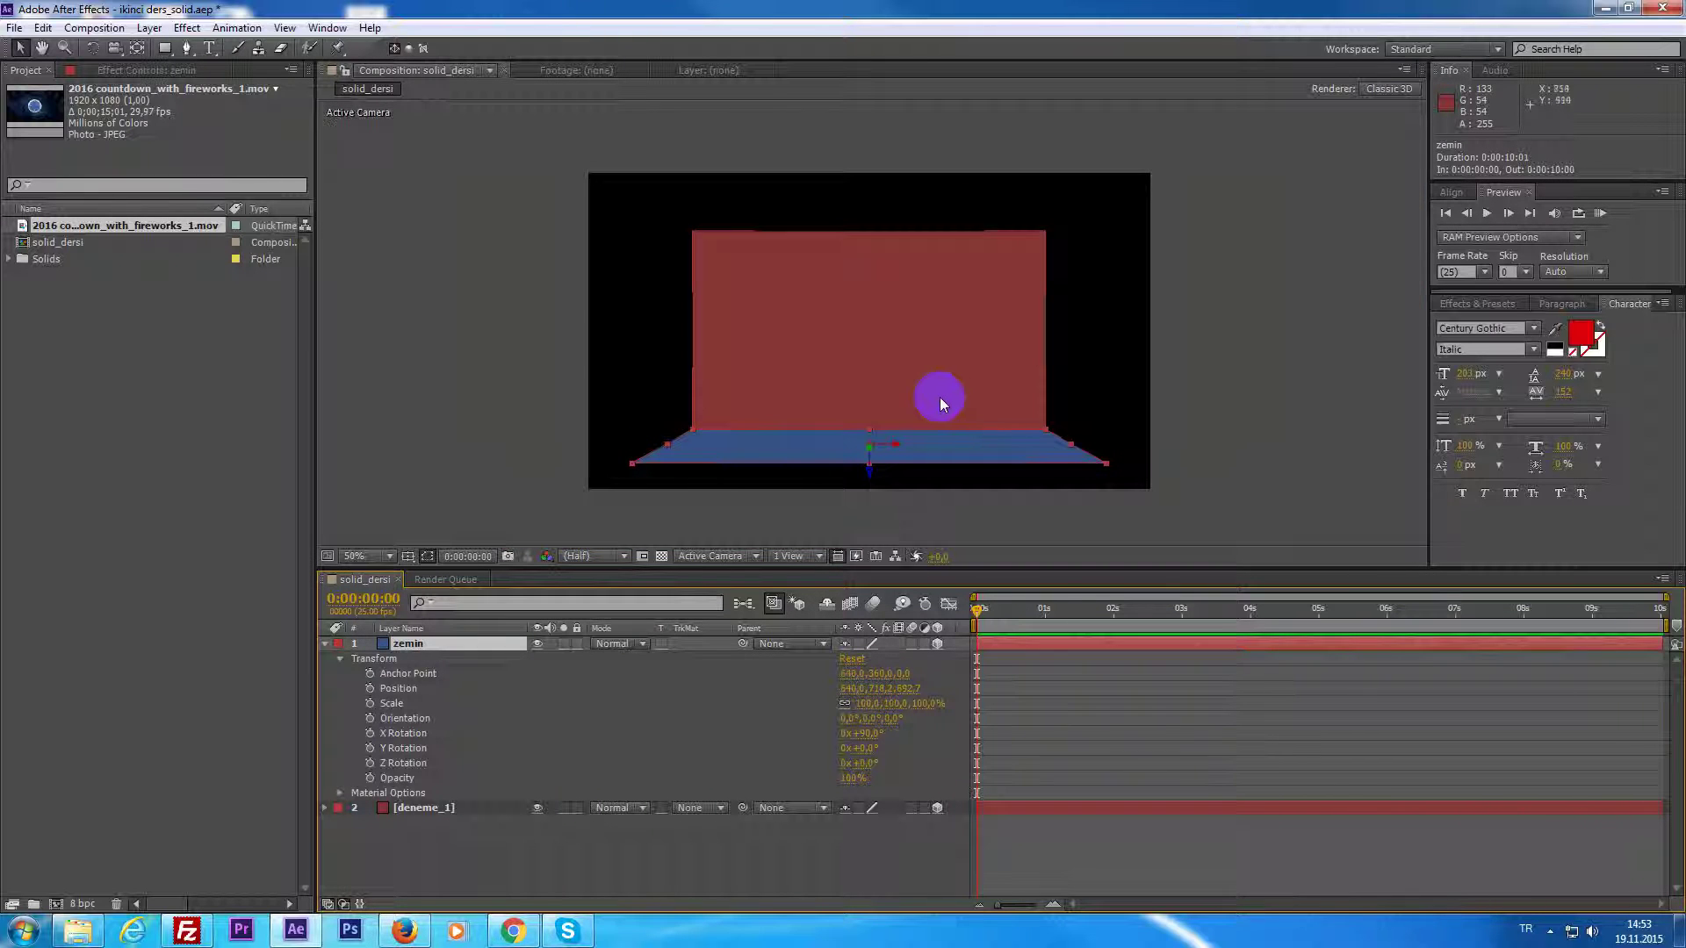
left_click(919, 452)
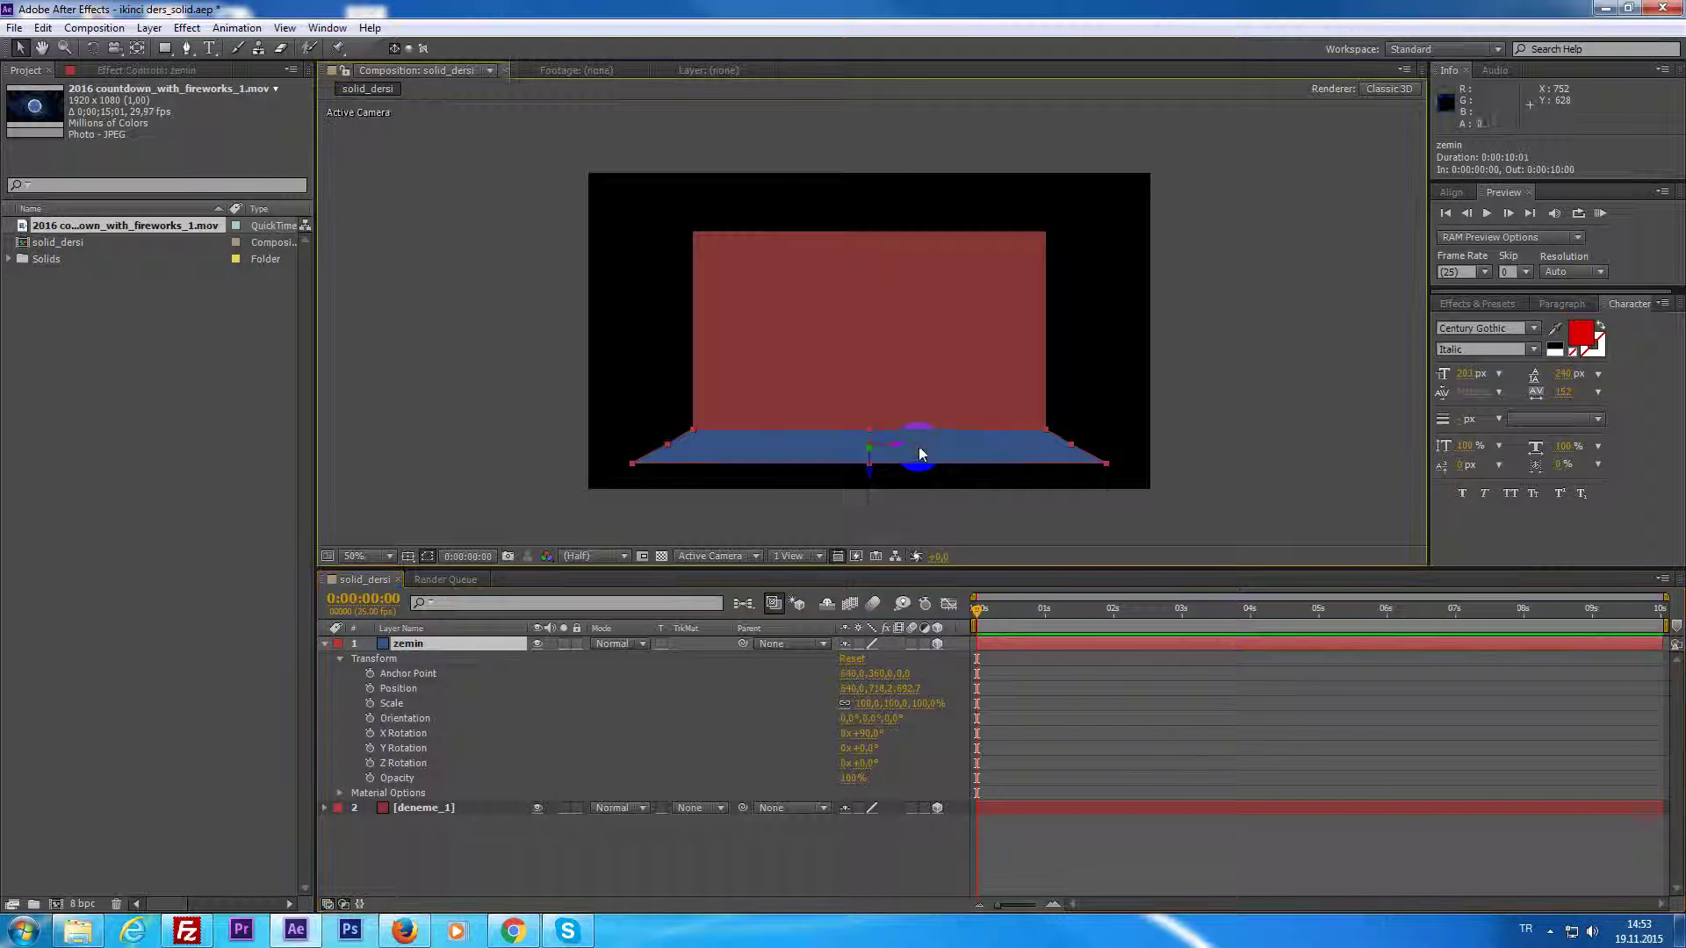
left_click(927, 379)
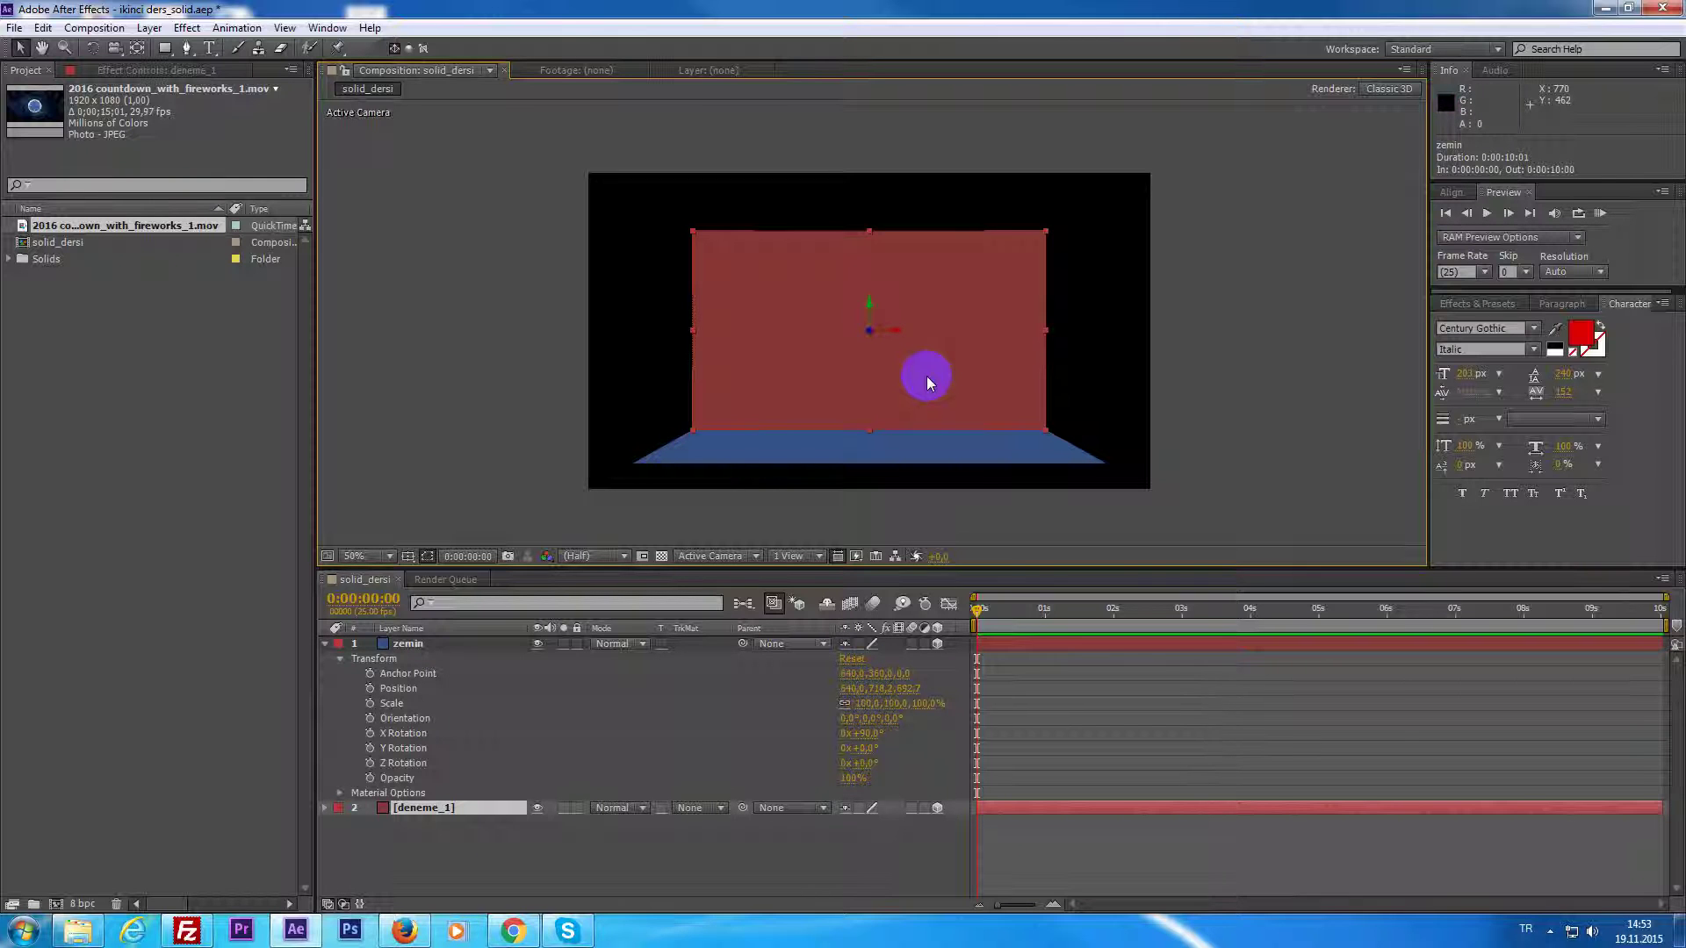
left_click(1014, 647)
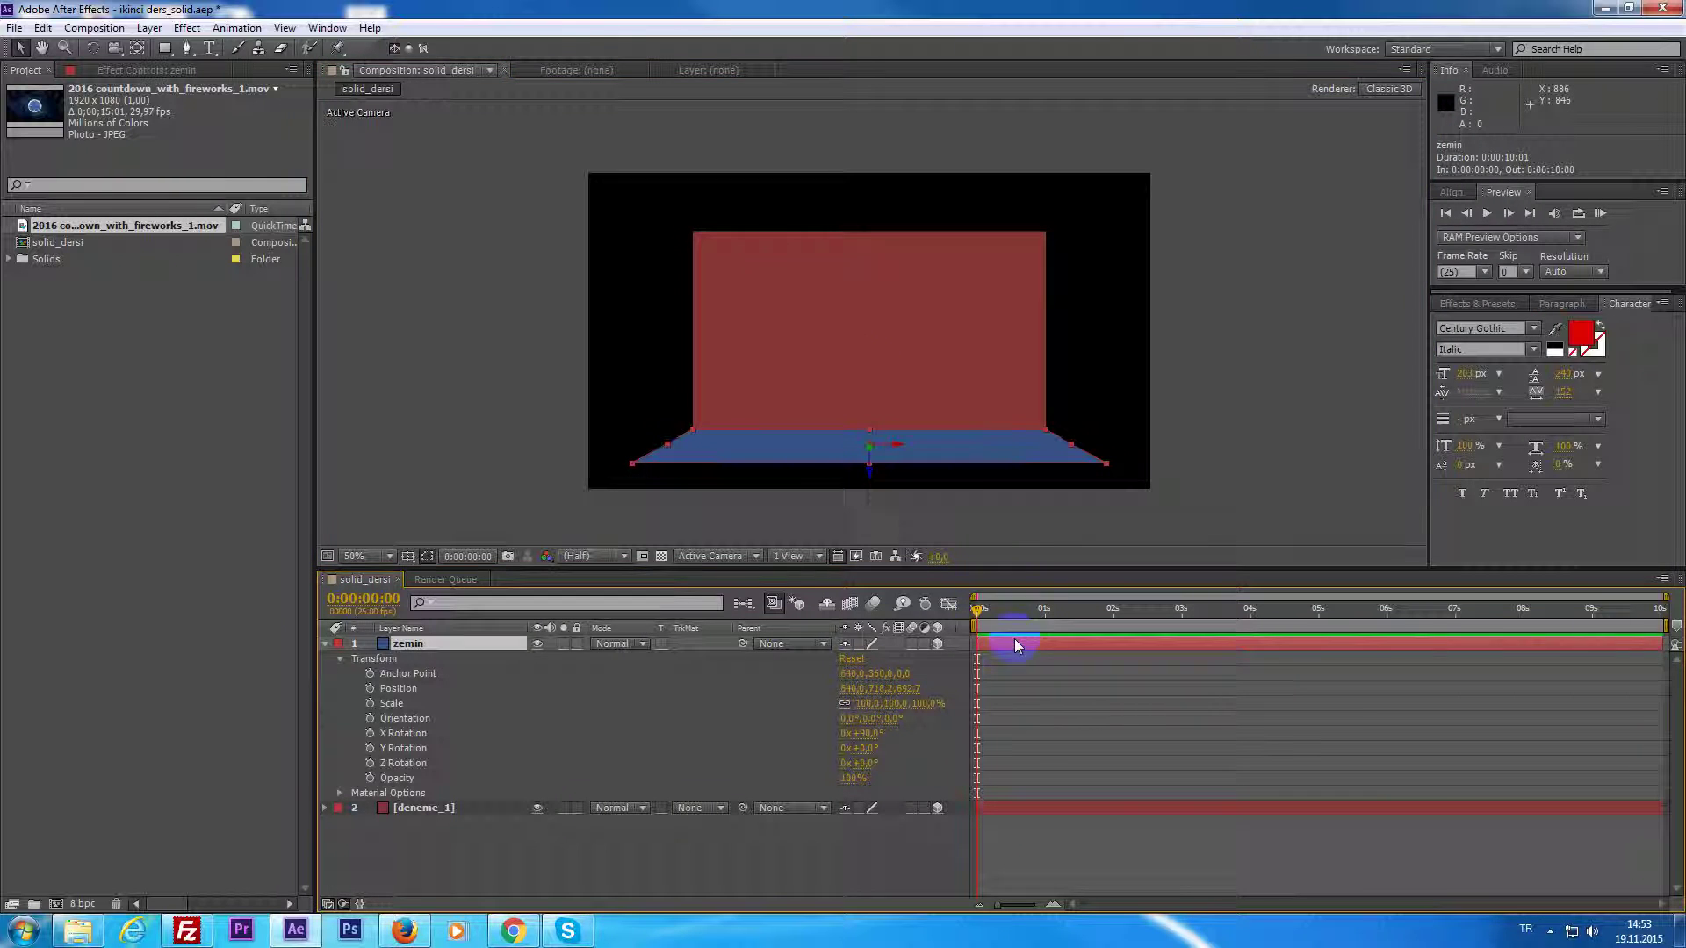
left_click(908, 377)
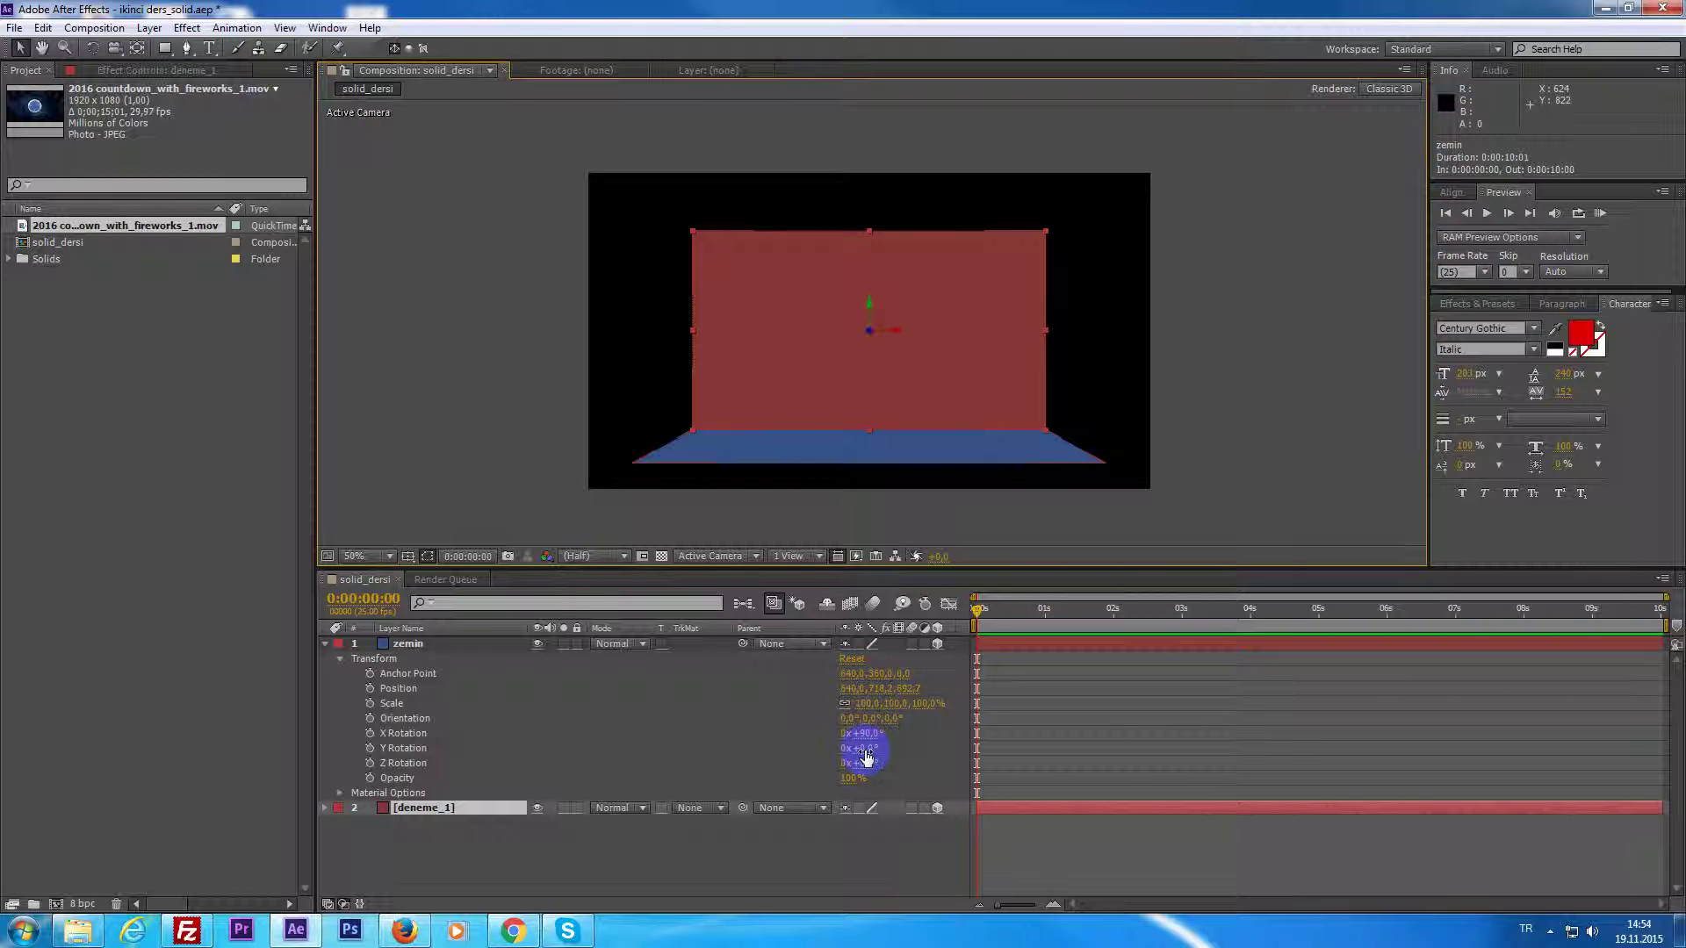
left_click_drag(864, 757, 866, 741)
key("ctrl+z")
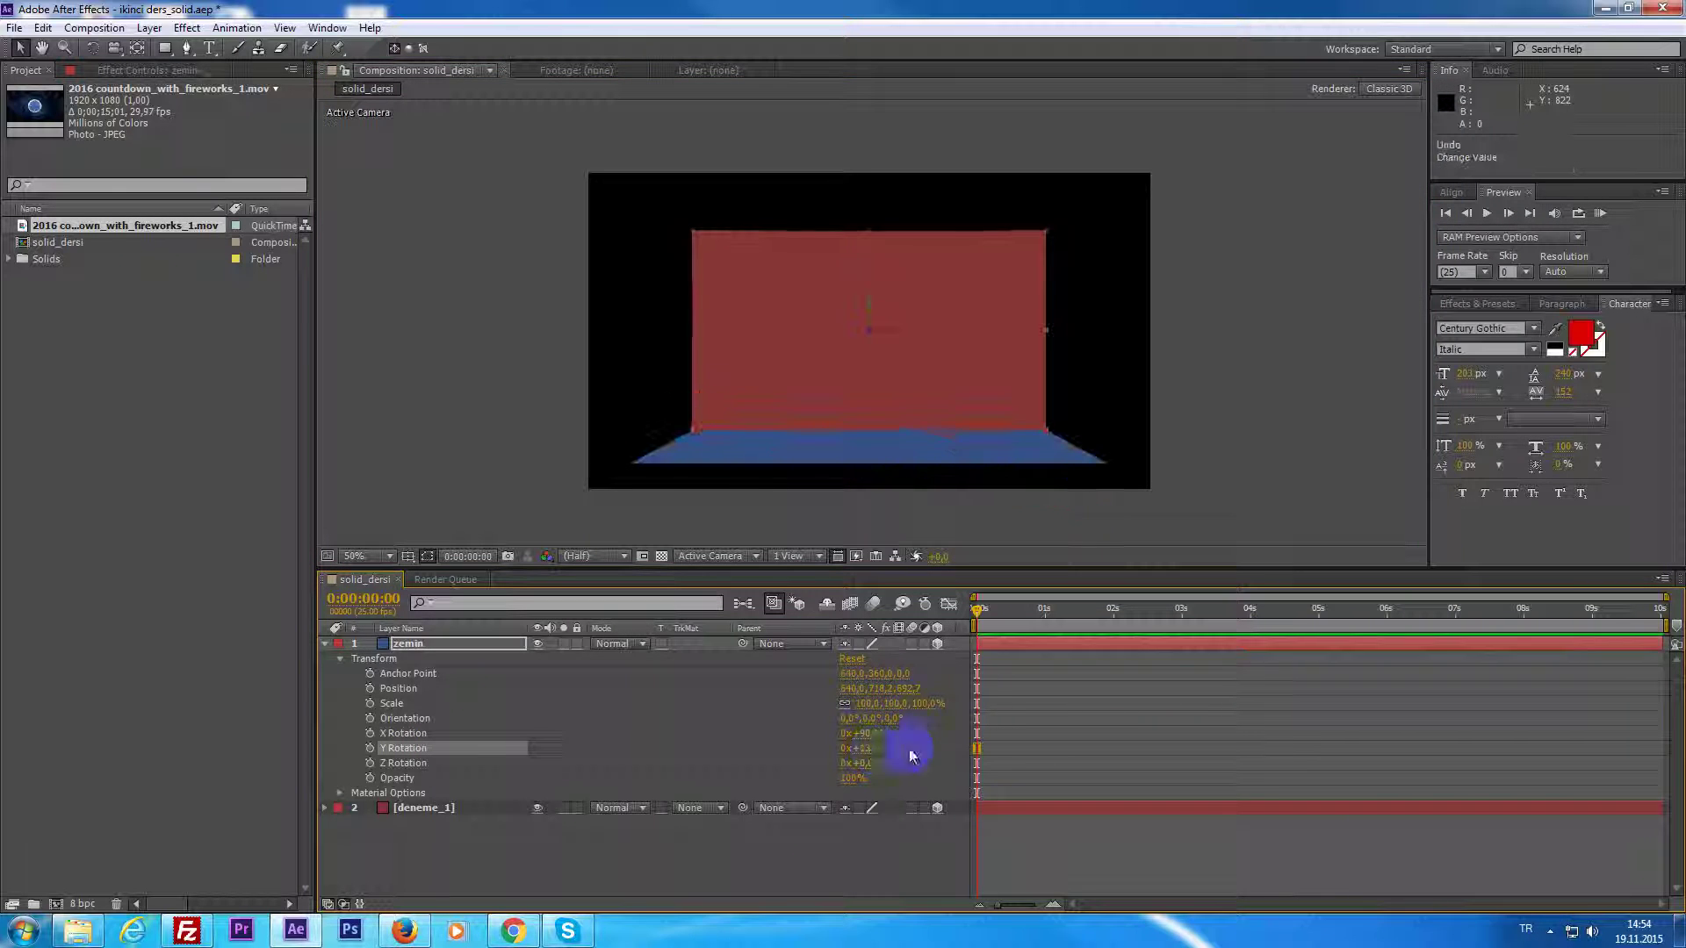
left_click(1024, 648)
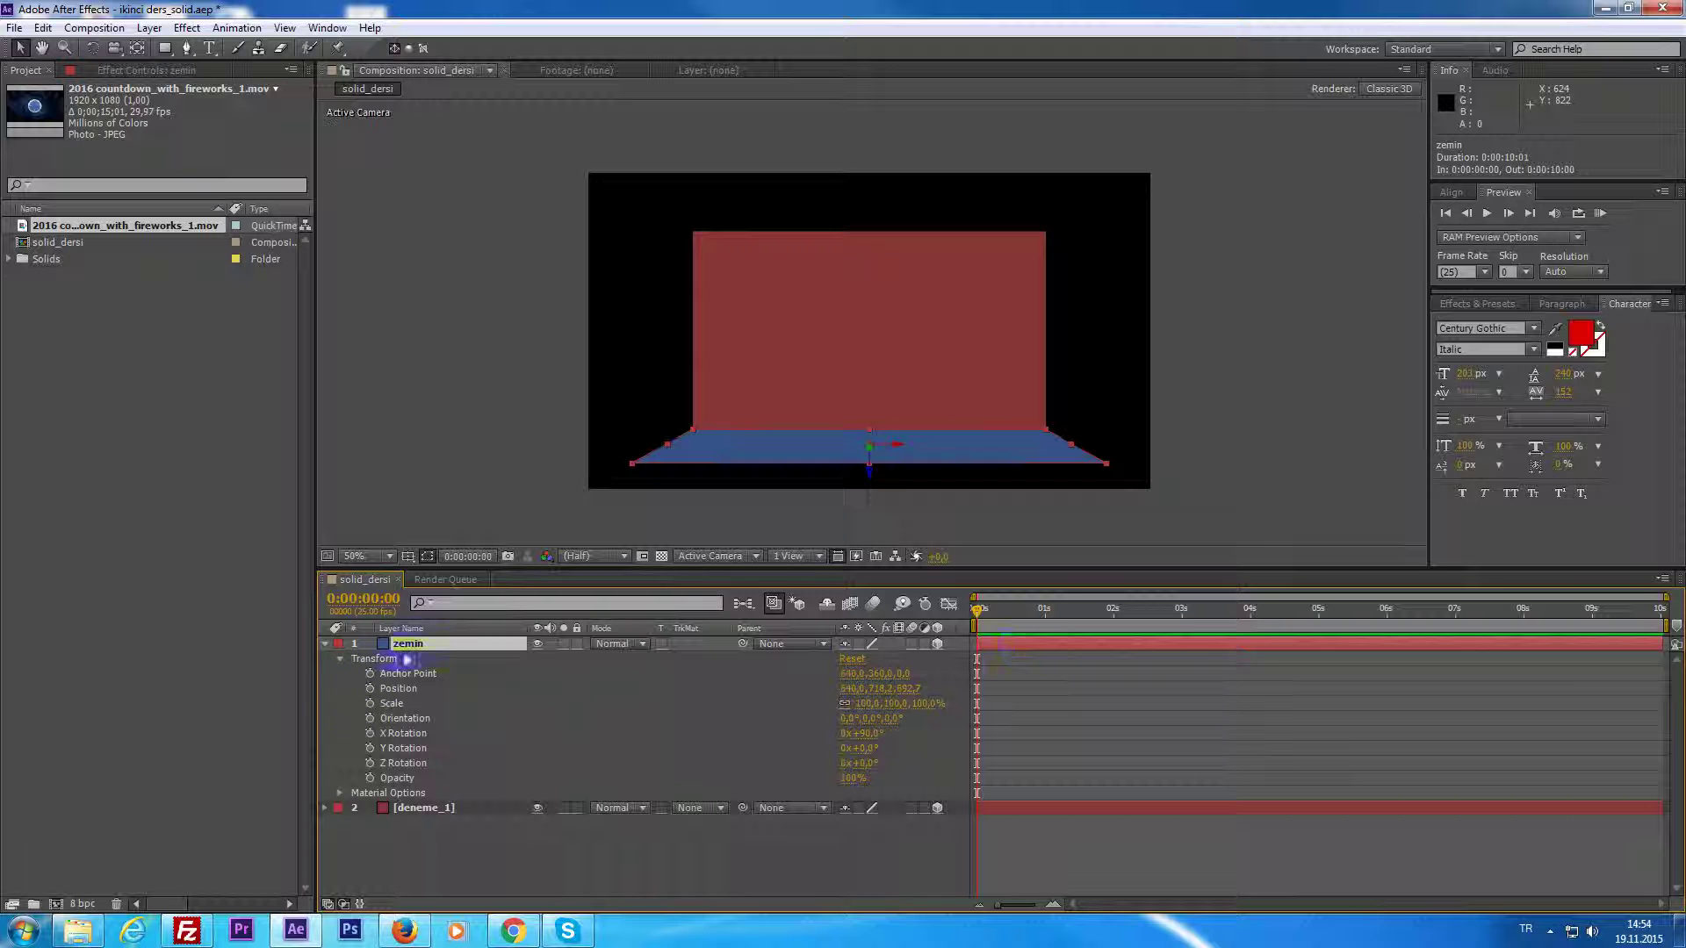
left_click_drag(407, 659, 439, 643)
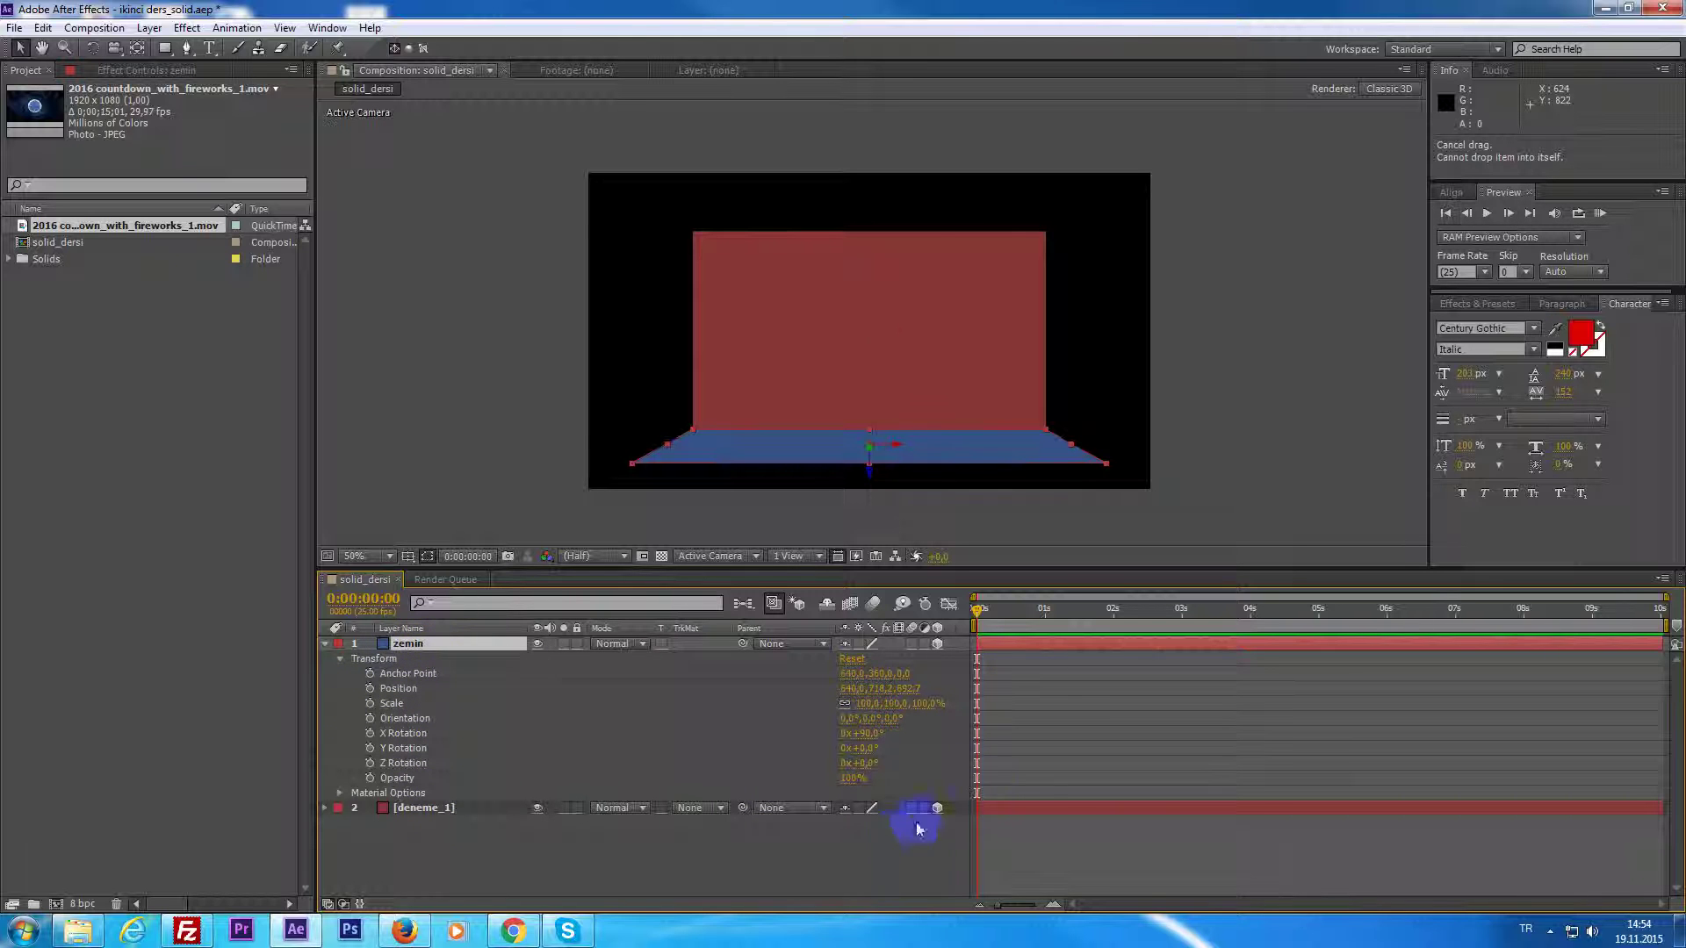
Expand deneme_1's Transform group, trial a Y Rotation change, and undo it back to 0°.
left_click(990, 819)
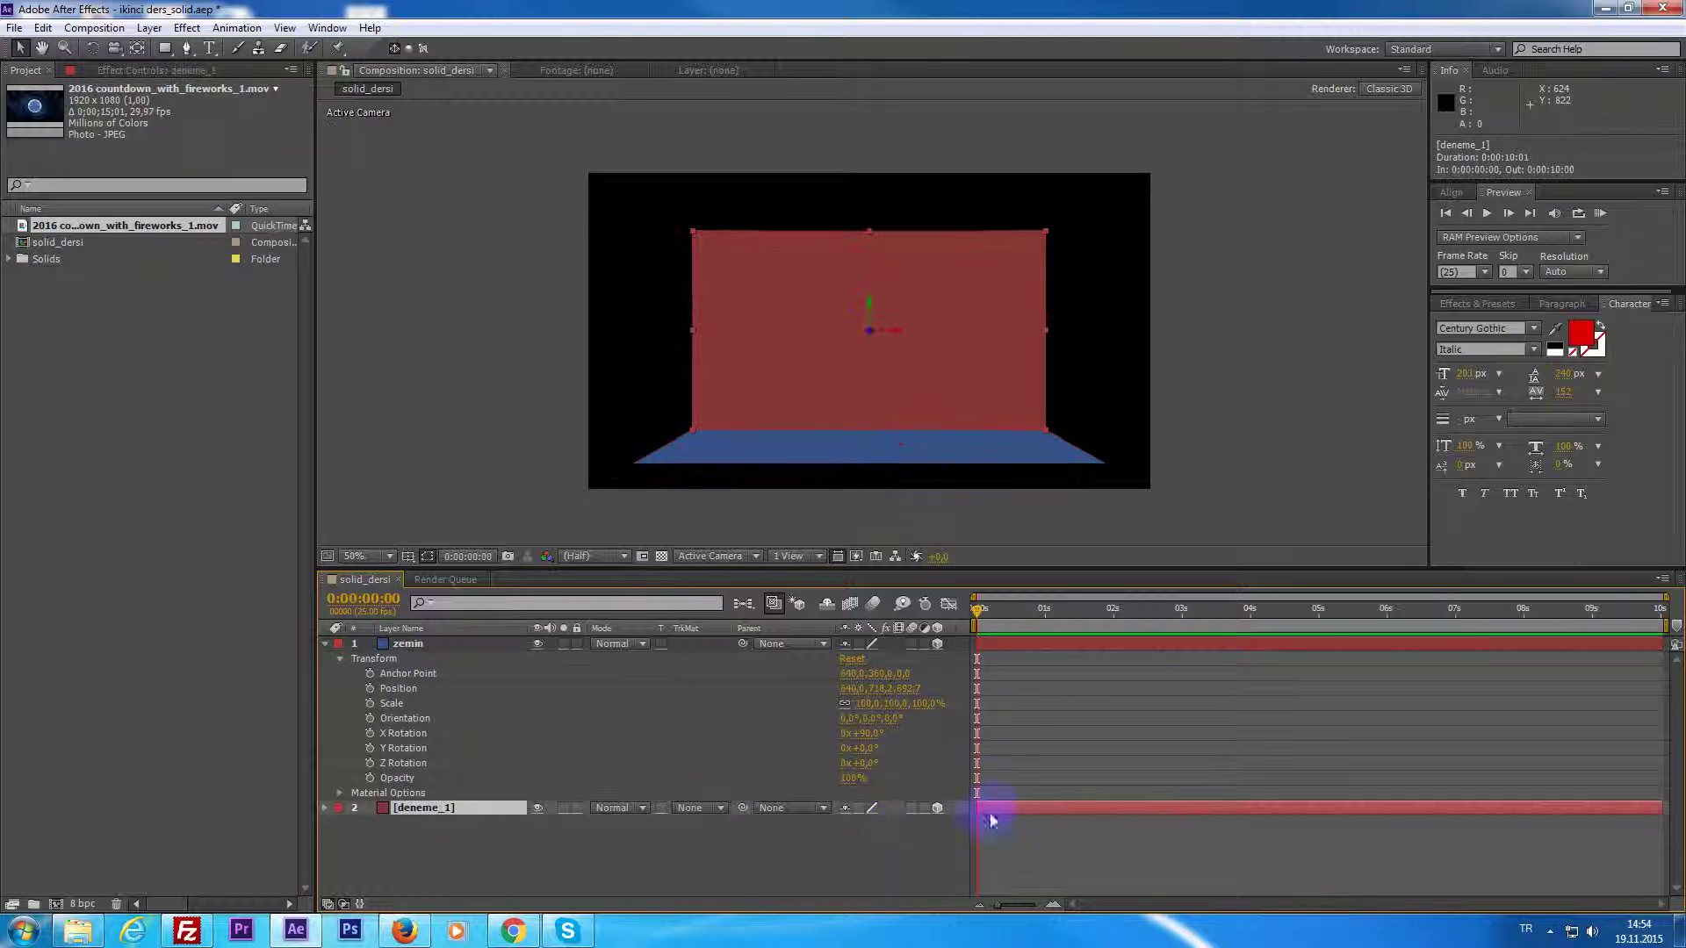
left_click(325, 807)
left_click(340, 822)
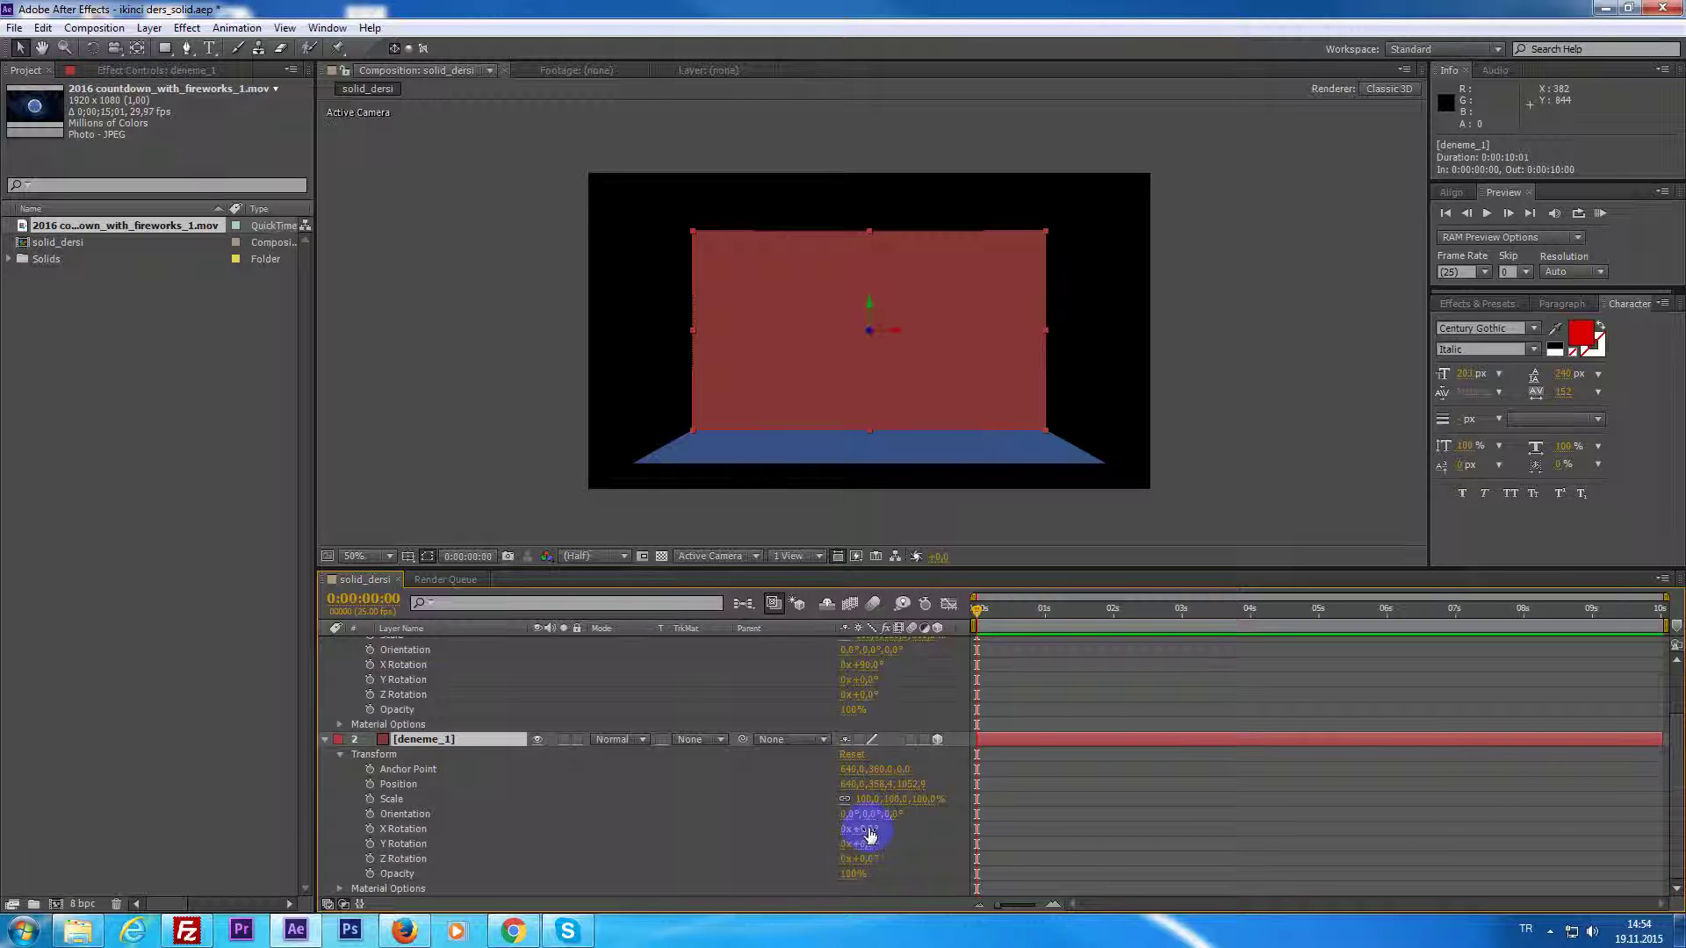
left_click_drag(867, 840, 911, 844)
key("ctrl+z")
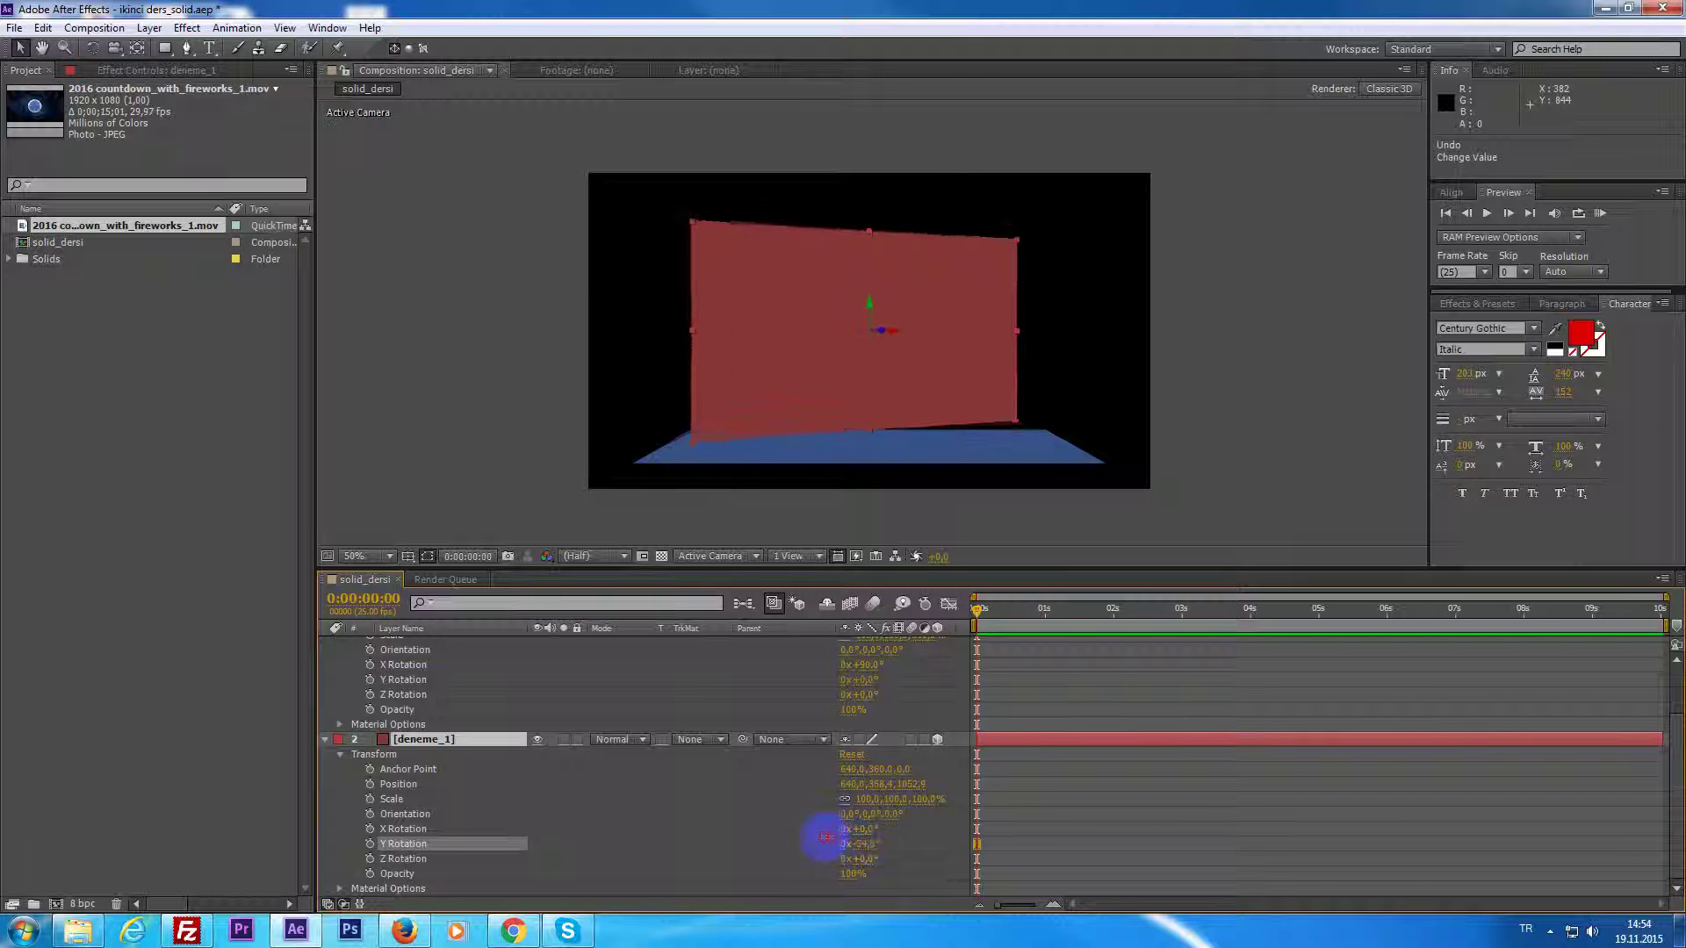
key("ctrl+z")
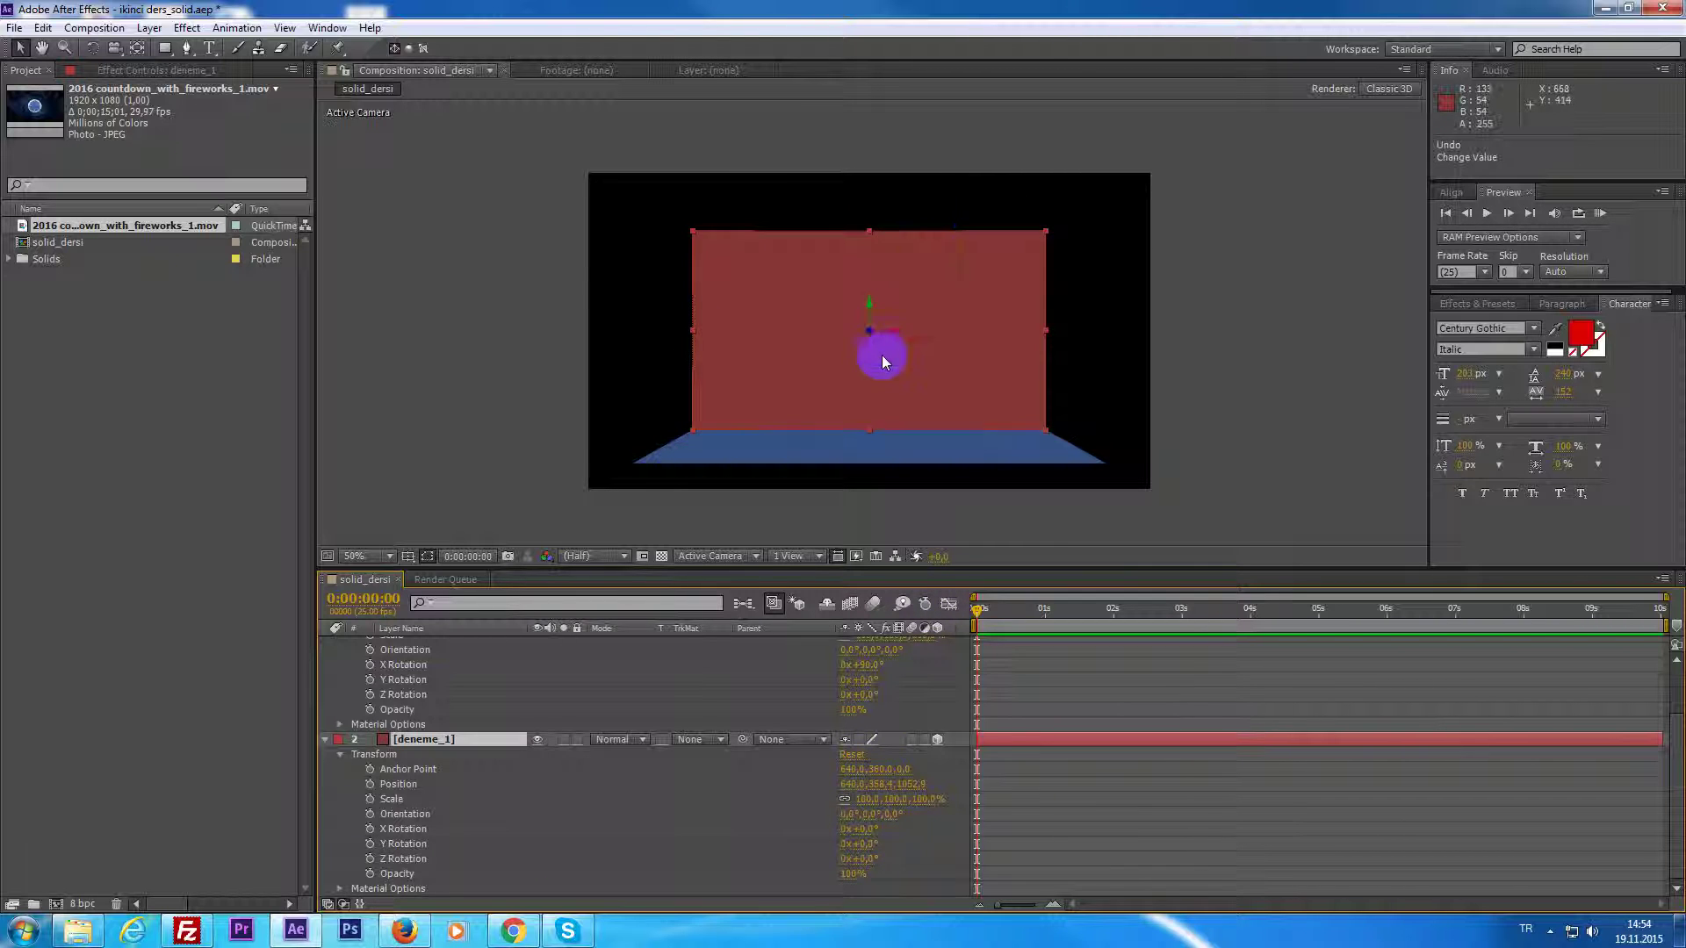
scroll(881, 354, "up", 2)
left_click(138, 50)
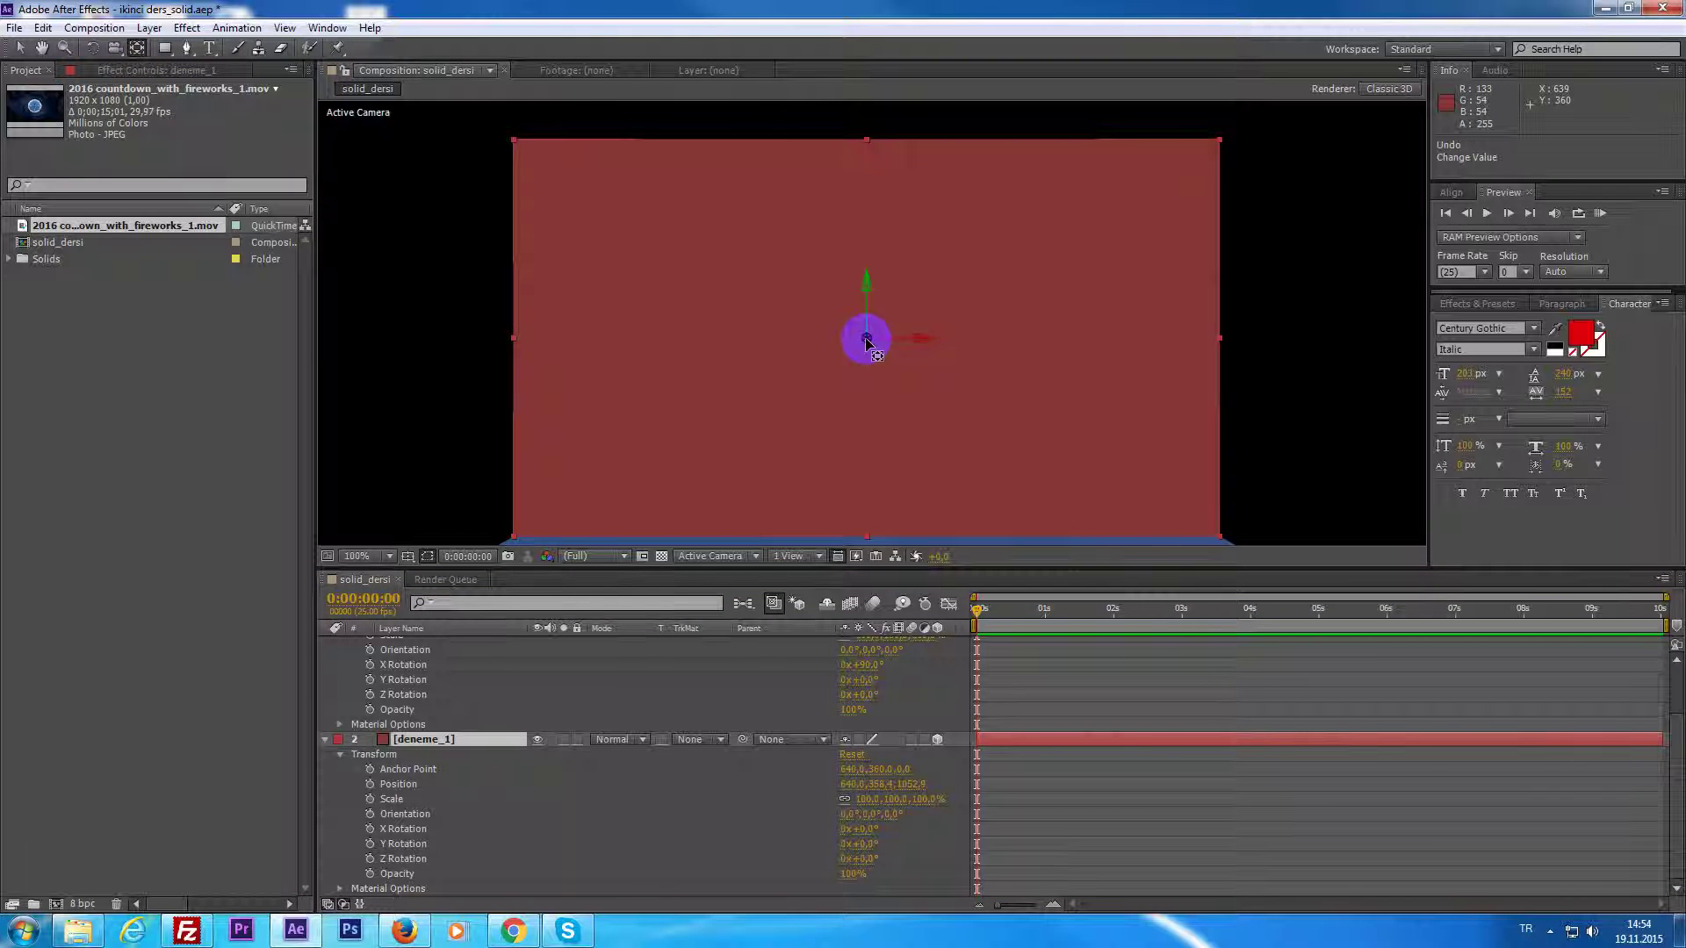
left_click_drag(867, 340, 521, 341)
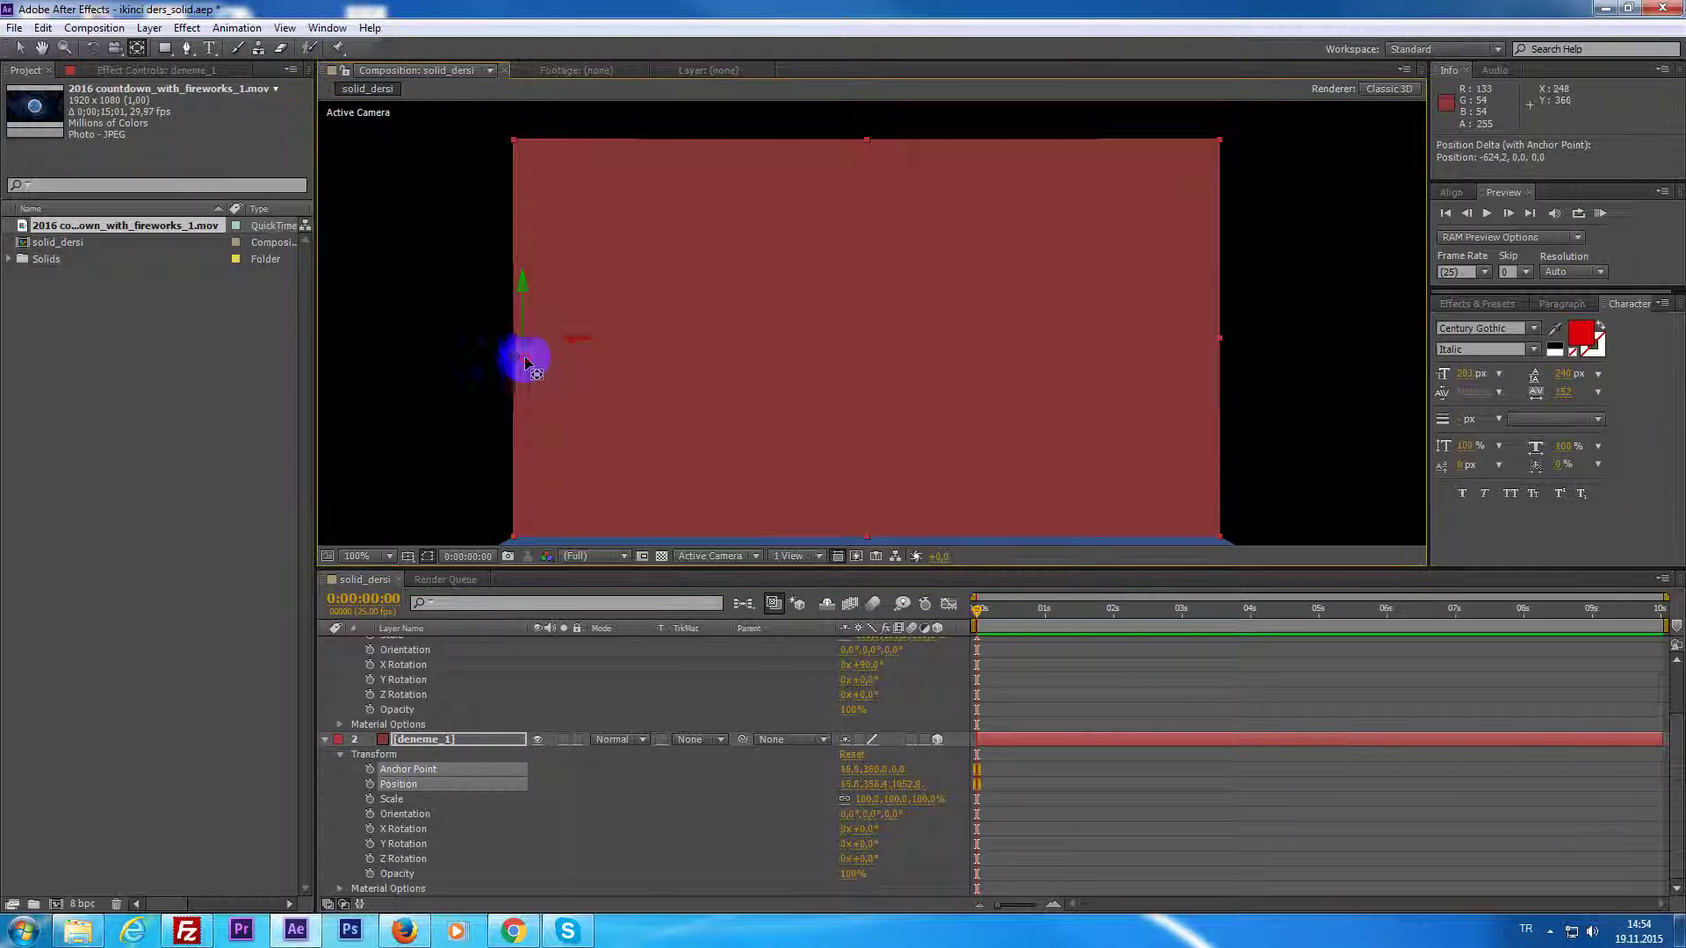
scroll(688, 413, "down", 2)
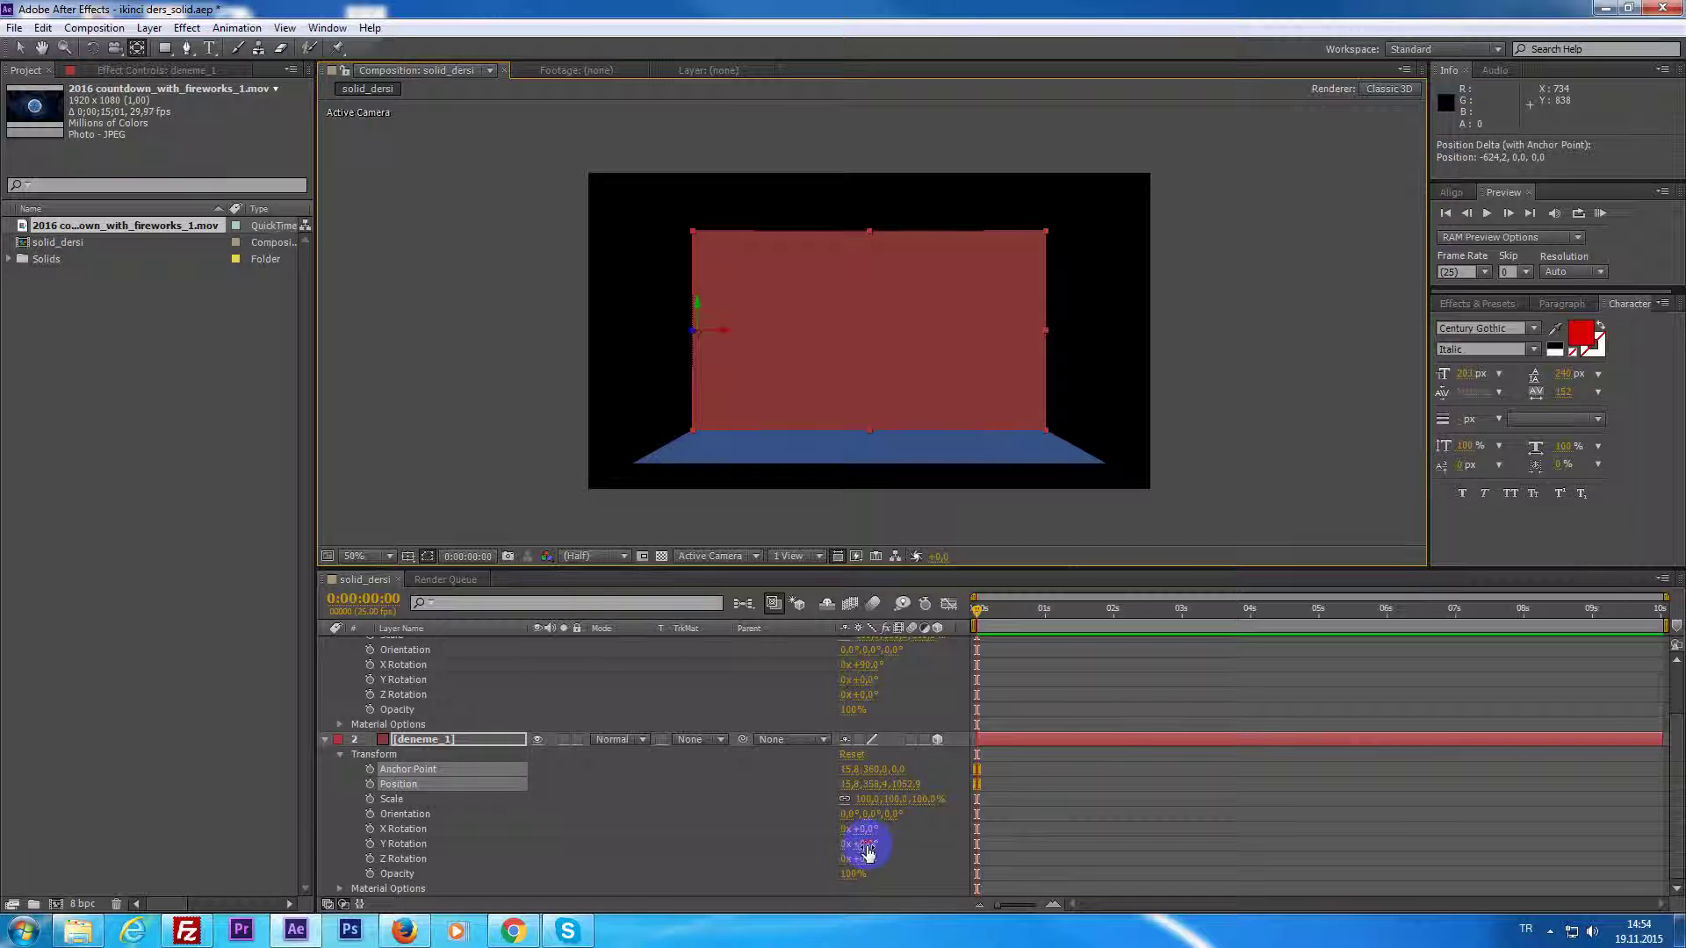
mouse_move(867, 849)
left_mouse_down()
mouse_move(933, 842)
mouse_move(780, 841)
mouse_move(855, 848)
left_mouse_up()
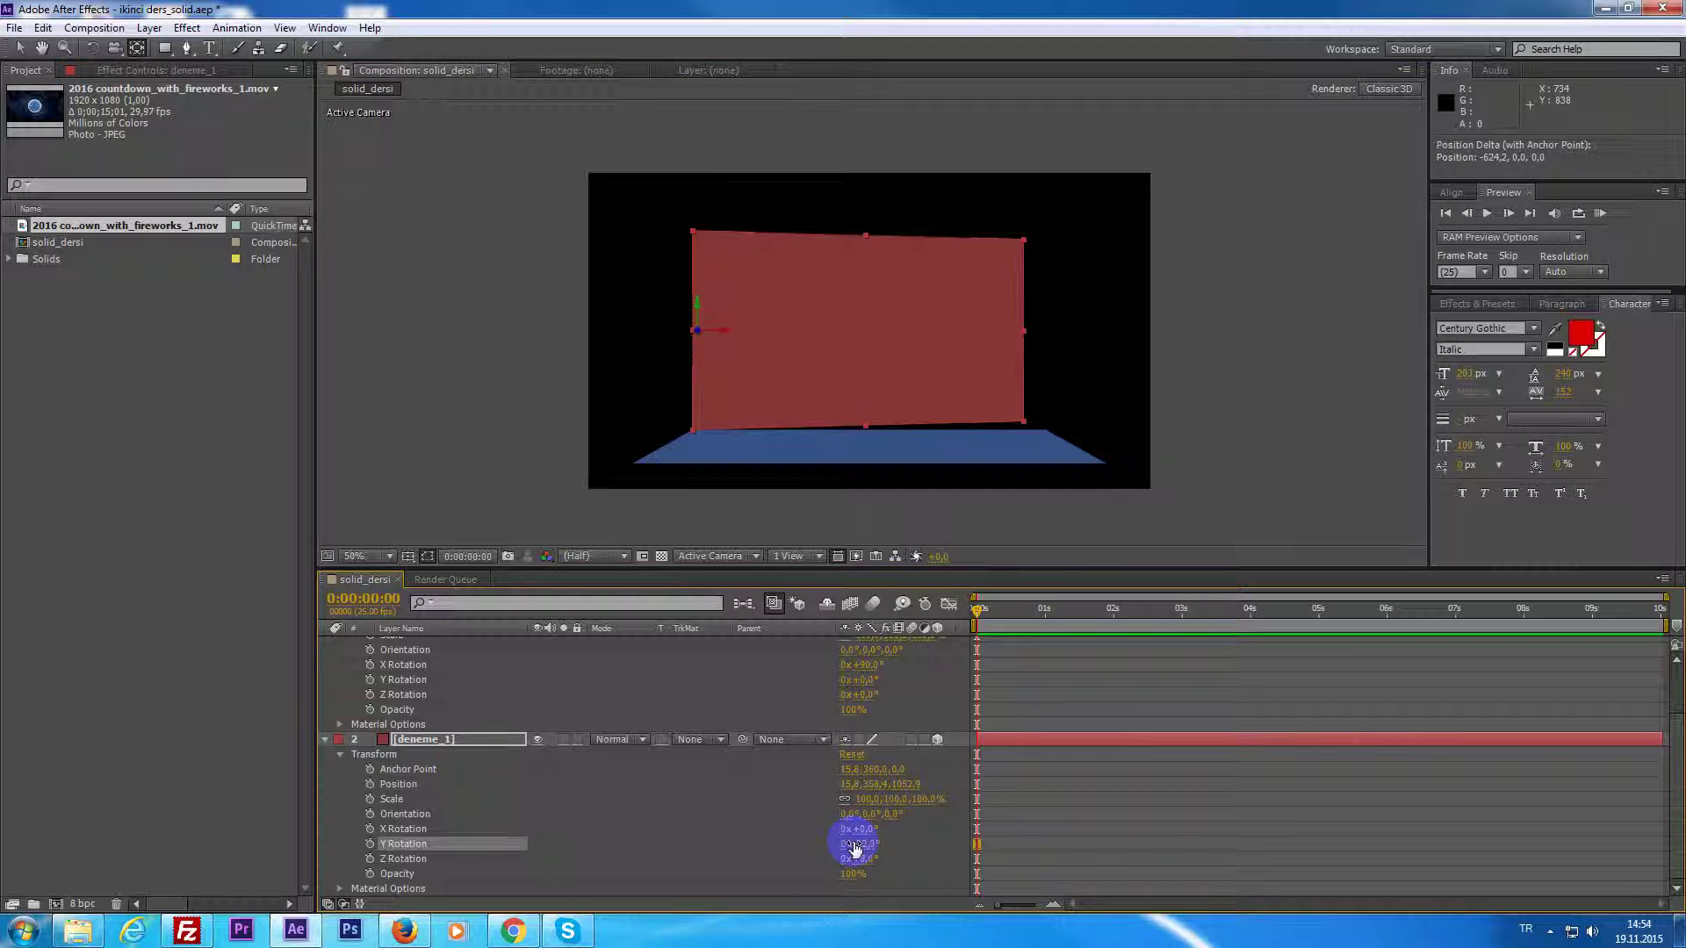
key("ctrl+z")
left_click(693, 332)
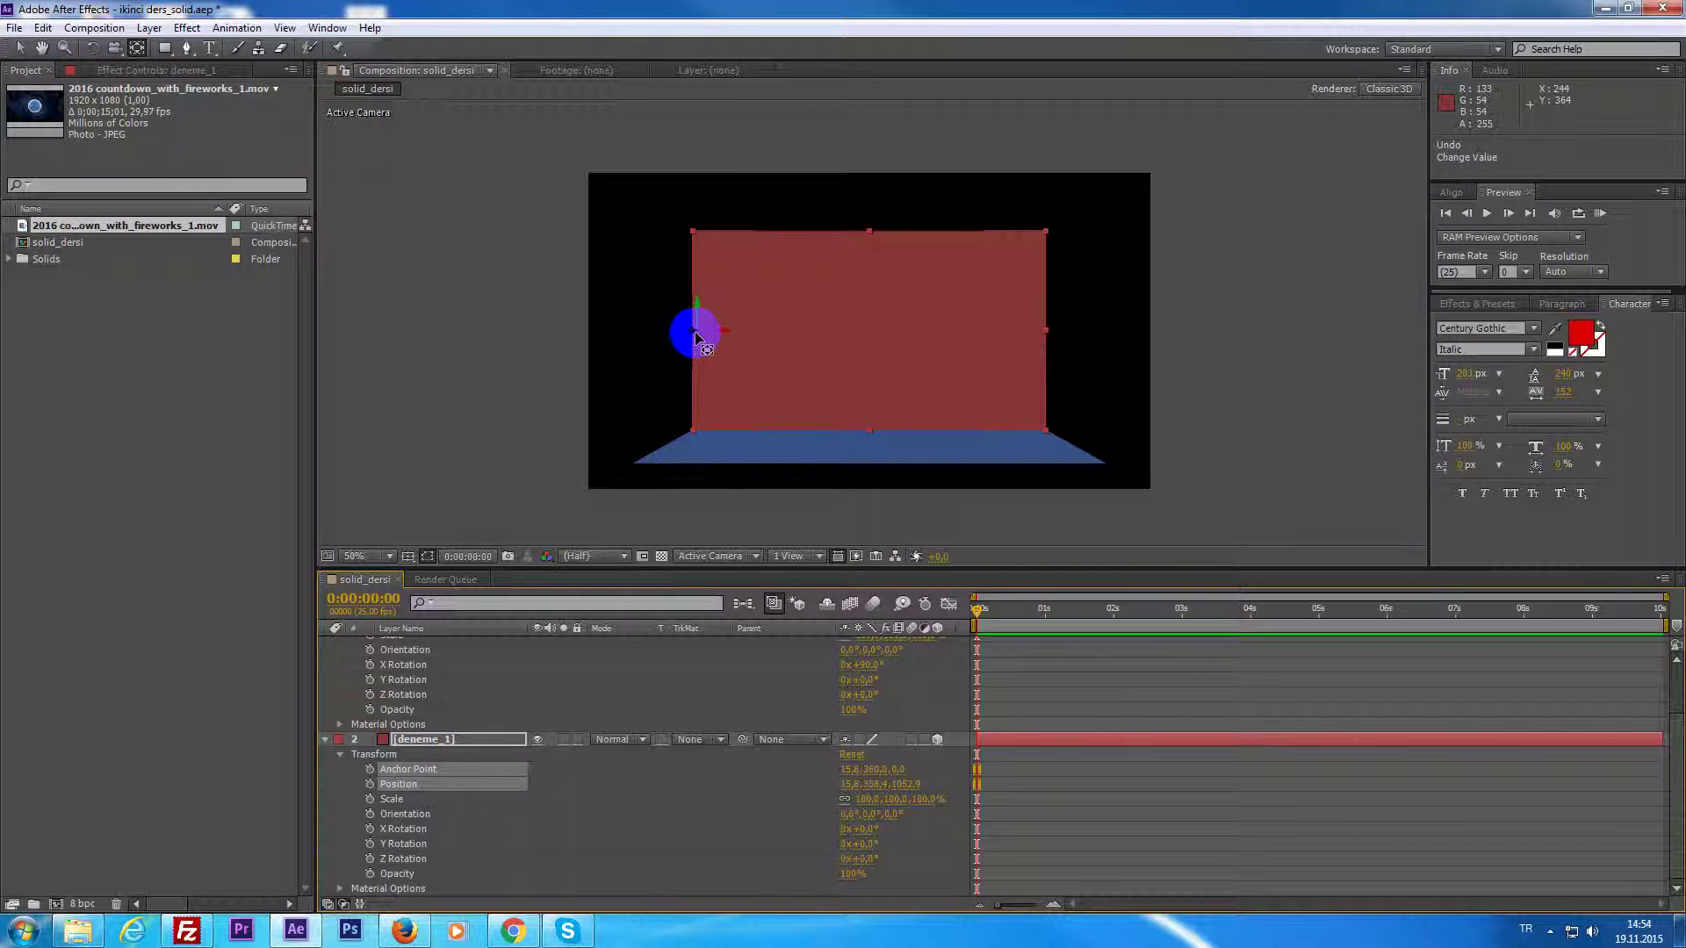
mouse_move(695, 338)
left_mouse_down()
mouse_move(1043, 354)
mouse_move(1045, 334)
left_mouse_up()
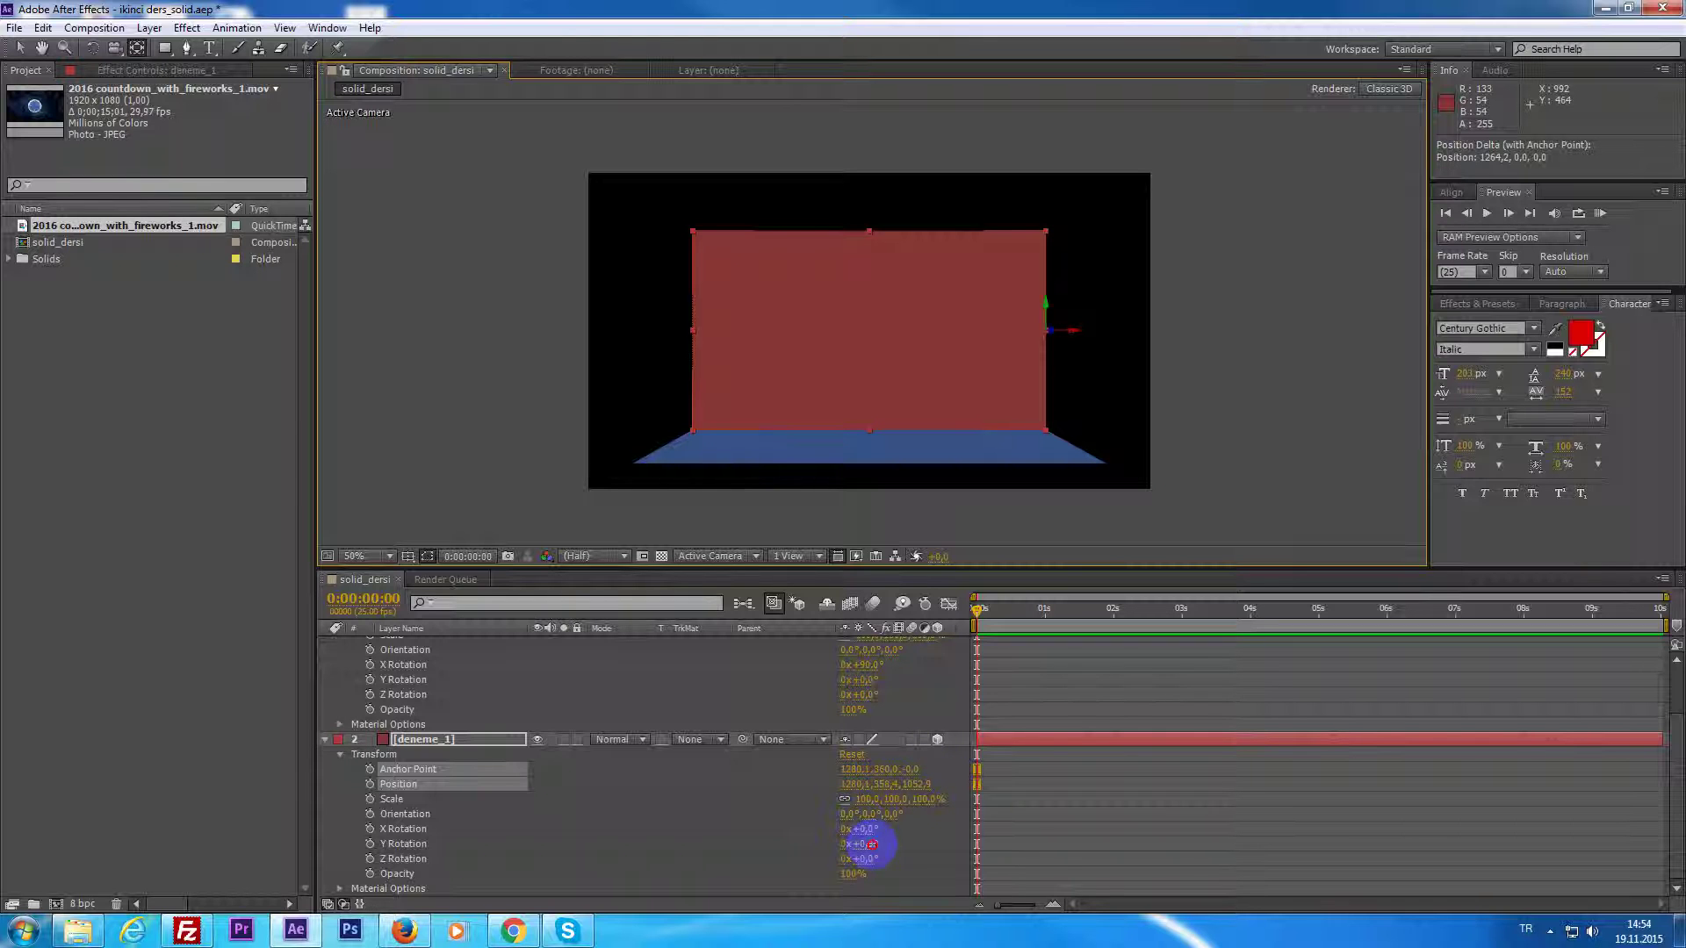
left_click_drag(869, 844, 801, 847)
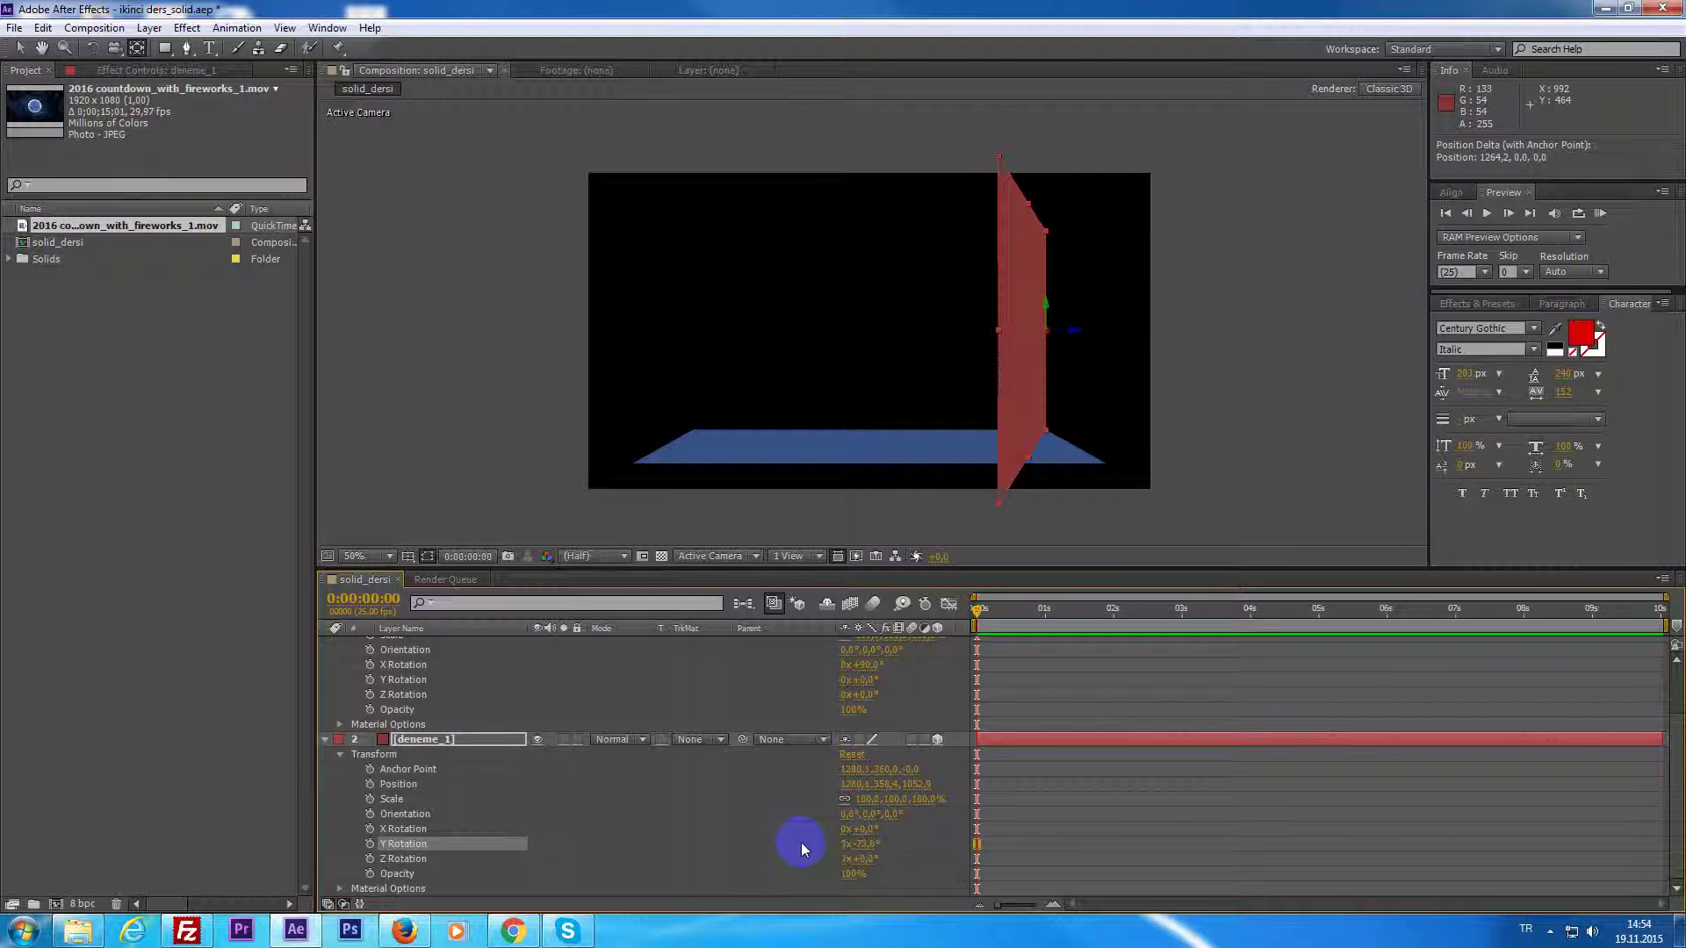
key("ctrl+z")
mouse_move(1048, 332)
left_mouse_down()
mouse_move(960, 324)
mouse_move(869, 233)
left_mouse_up()
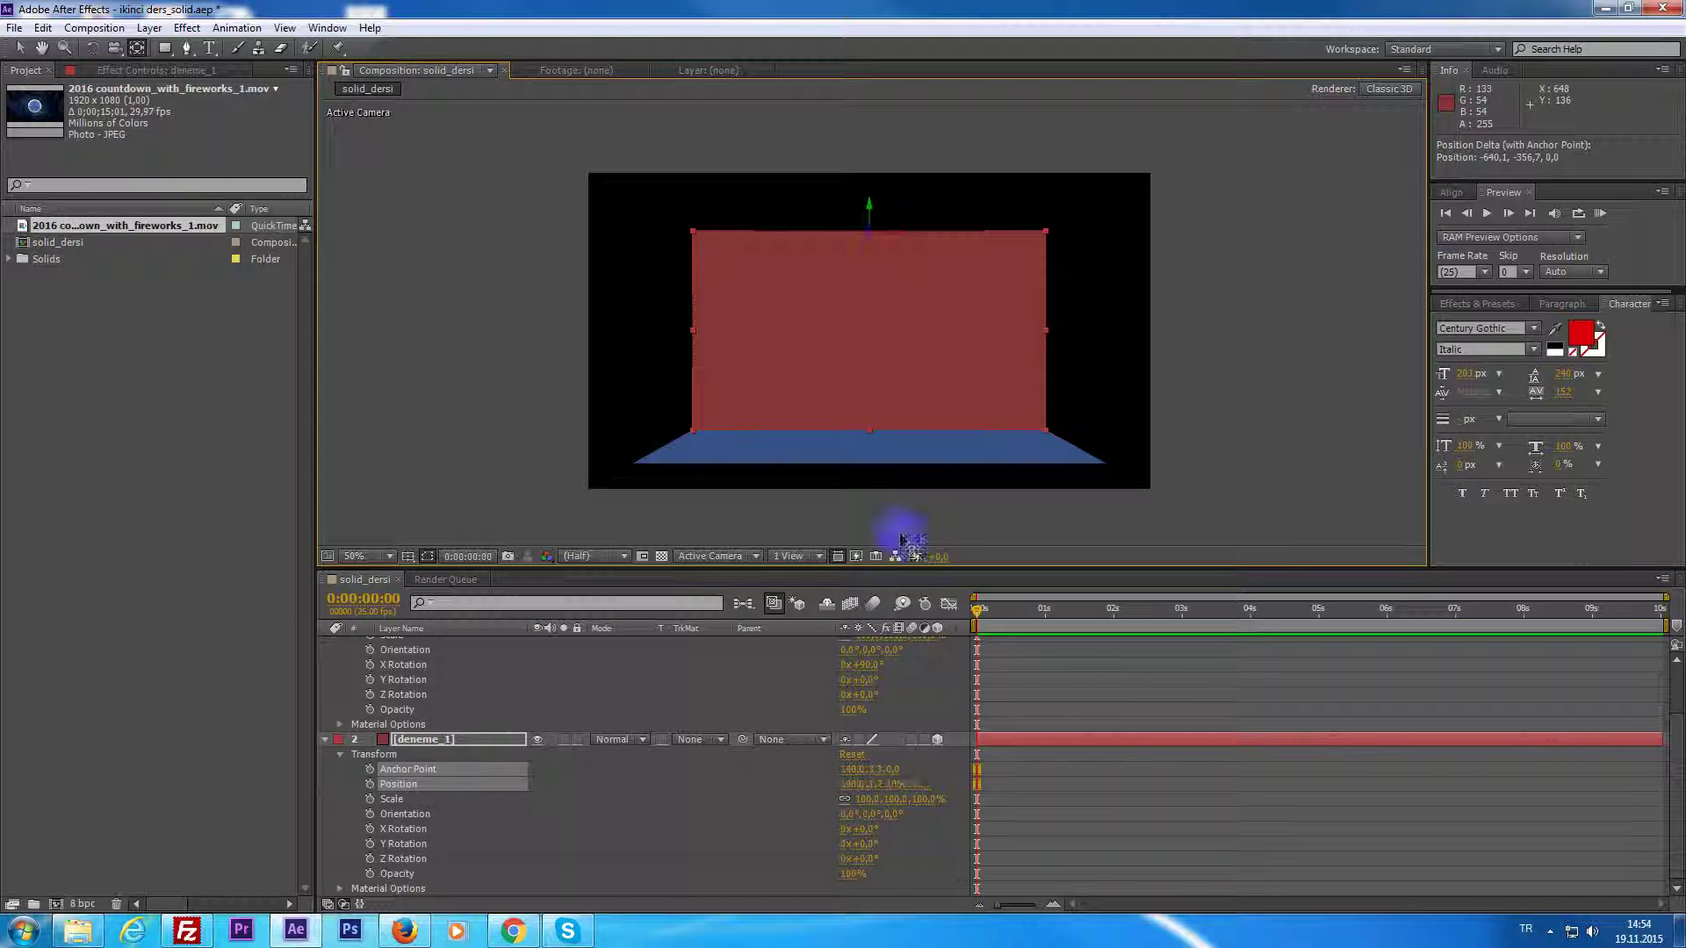
mouse_move(860, 829)
left_mouse_down()
mouse_move(915, 834)
mouse_move(886, 850)
left_mouse_up()
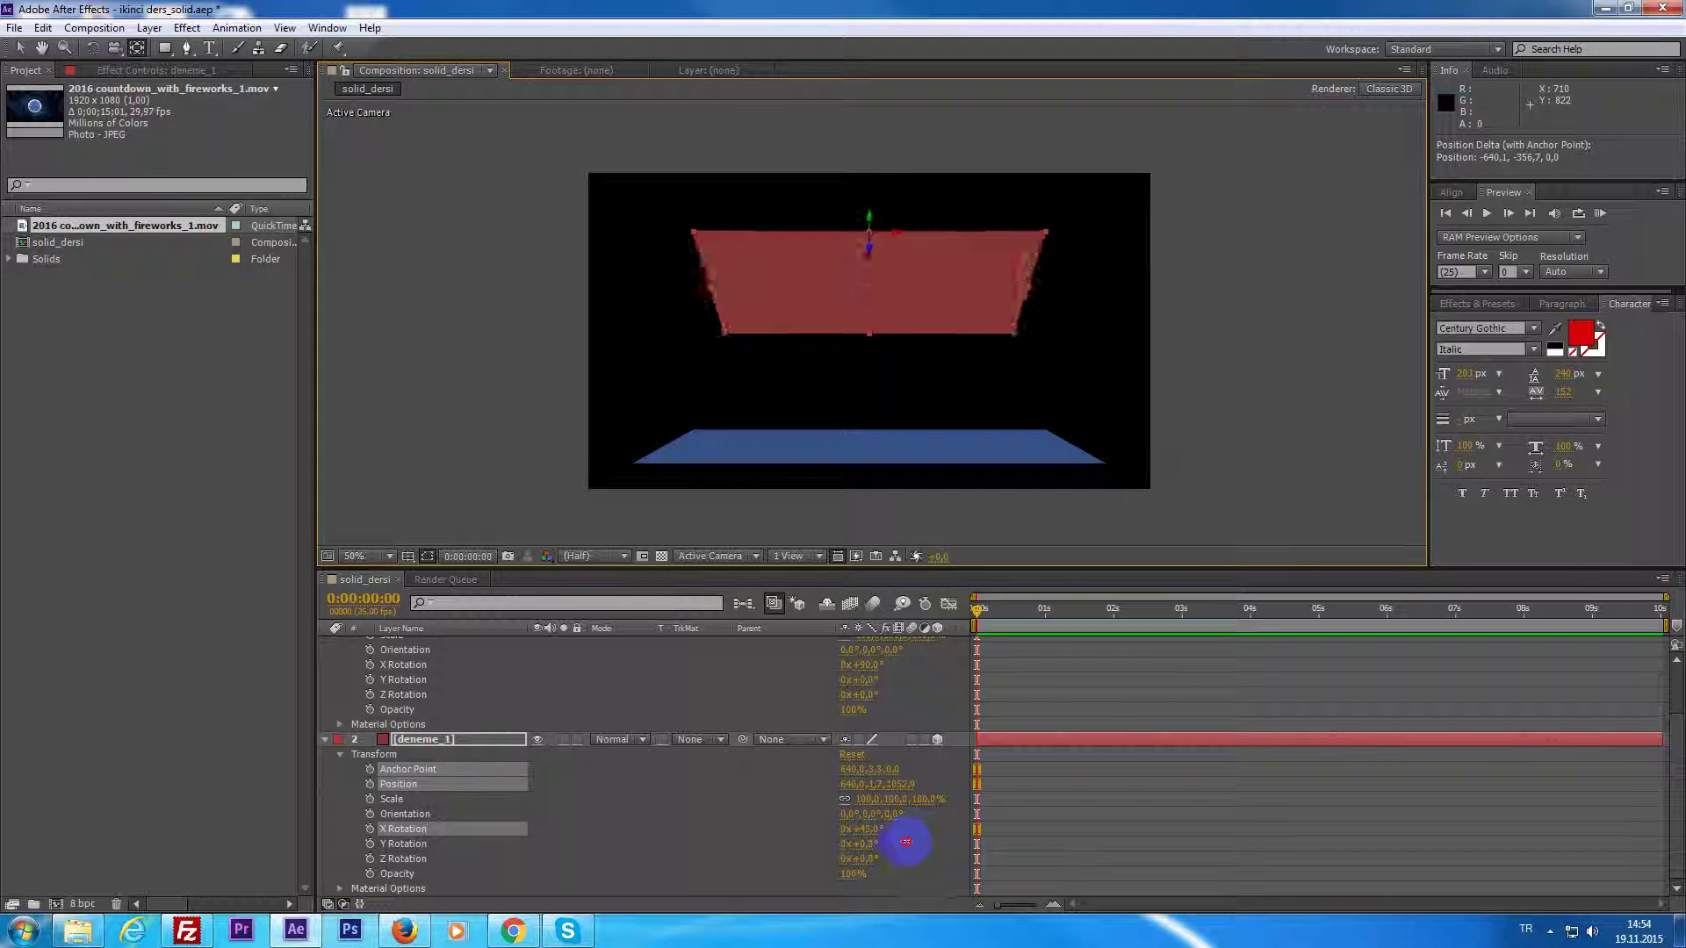
key("ctrl+z")
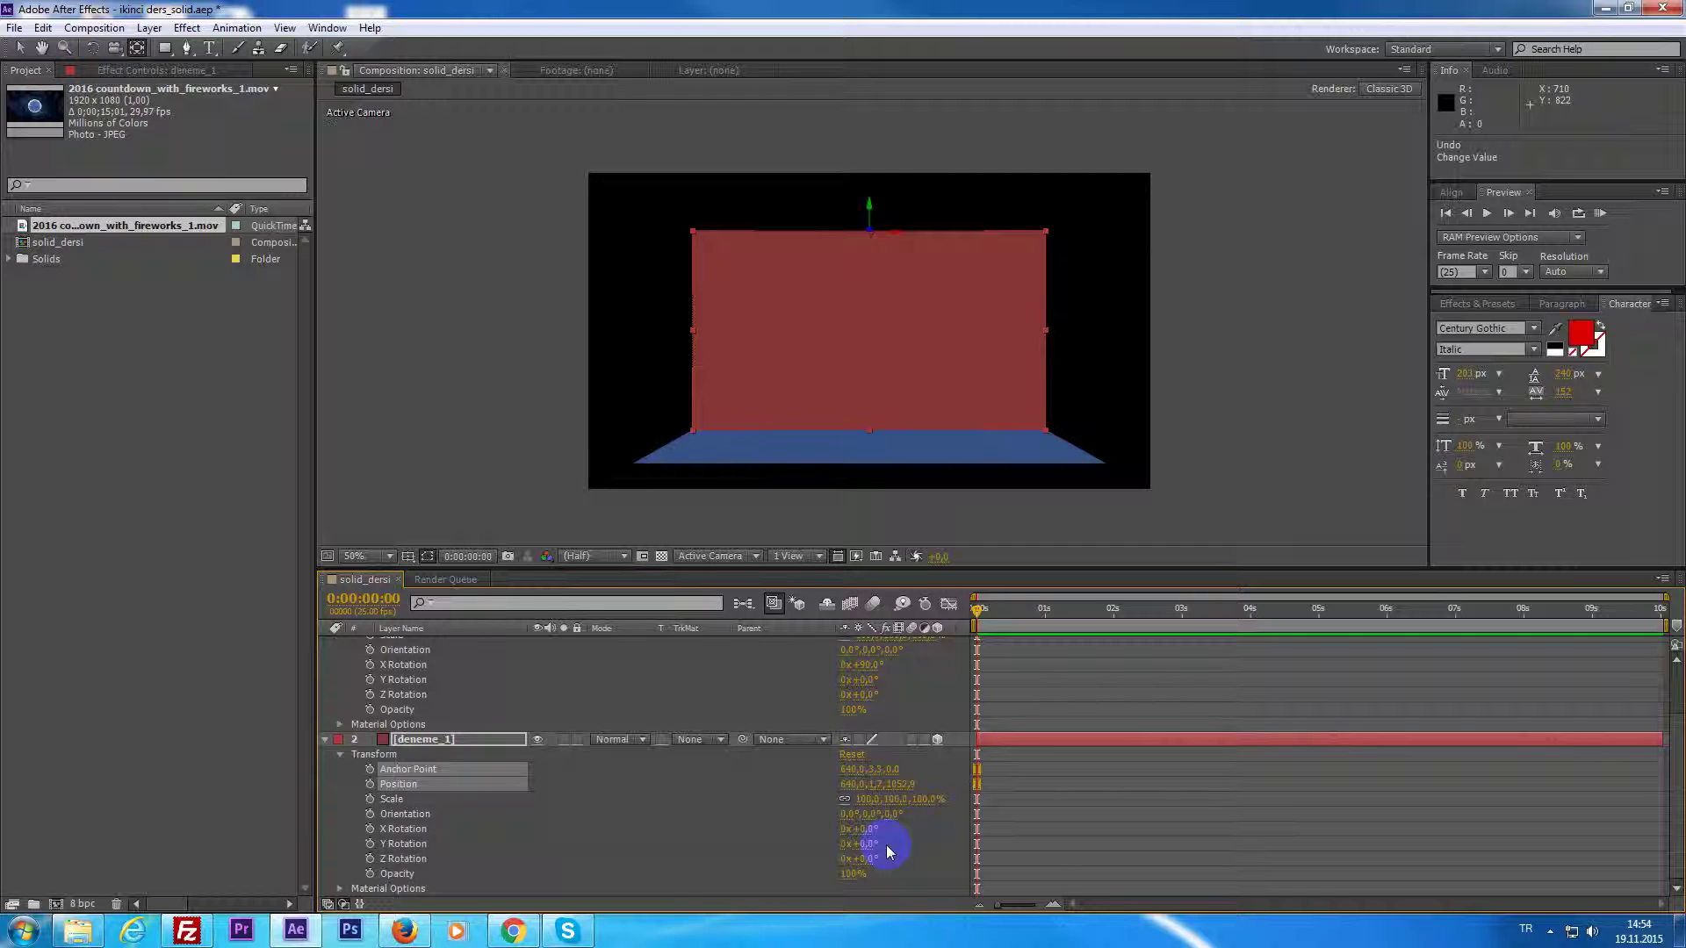
key("ctrl+z")
key("ctrl+z")
scroll(858, 357, "up", 2)
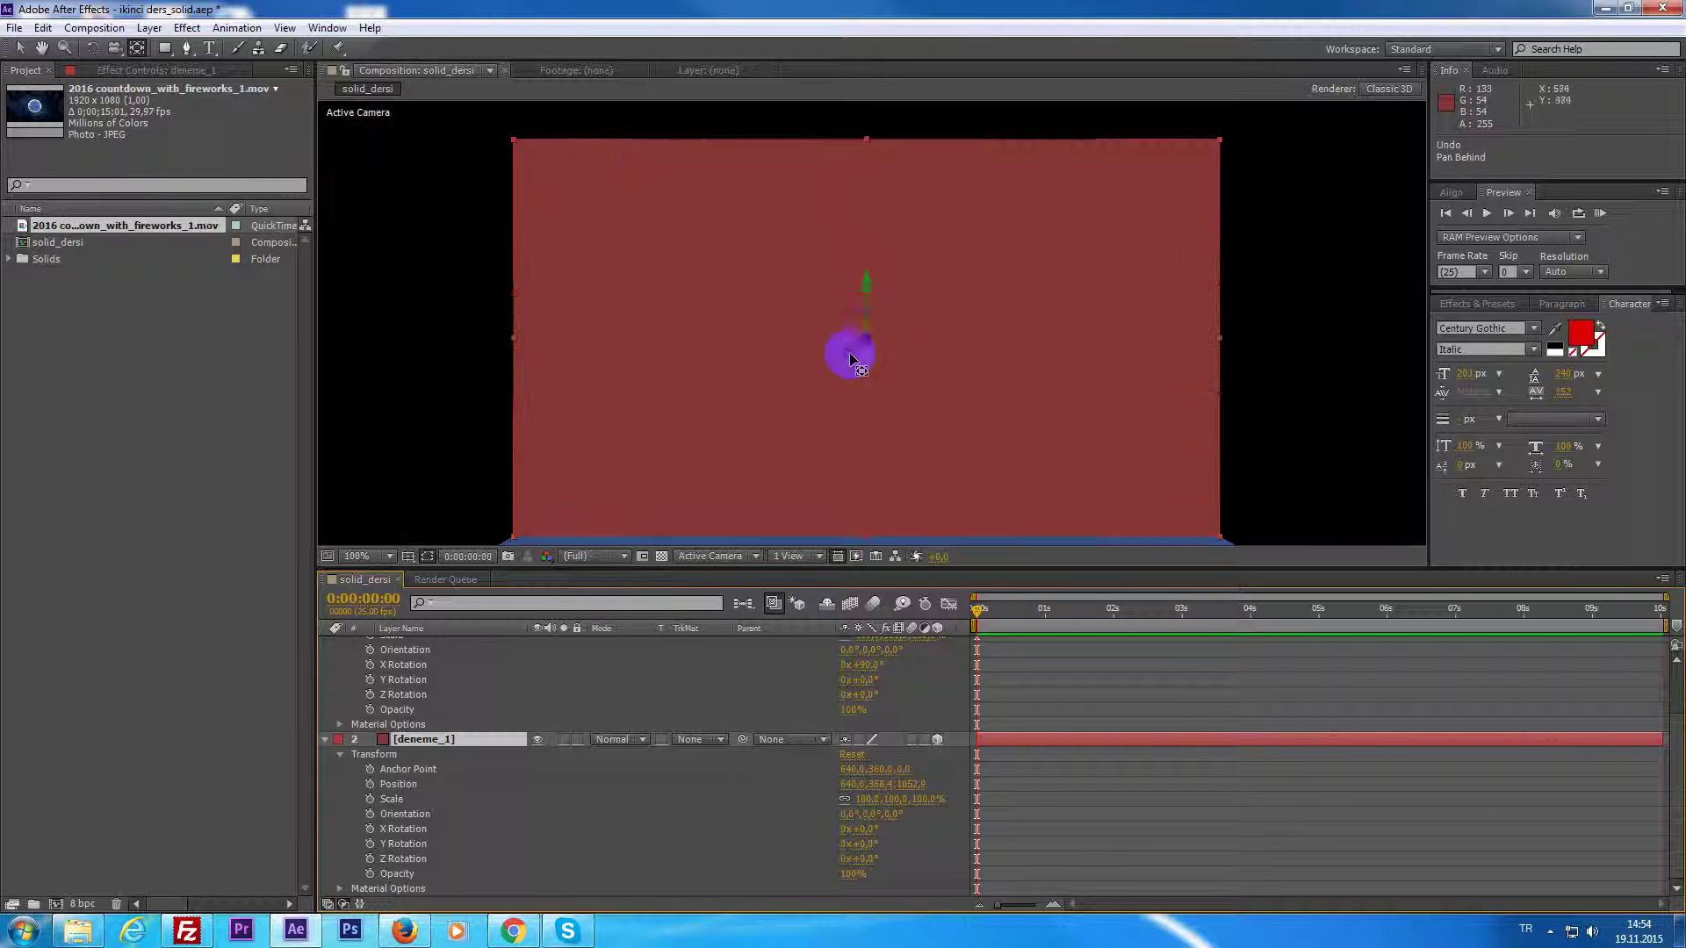
scroll(889, 357, "down", 2)
left_click(22, 52)
left_click(1408, 734)
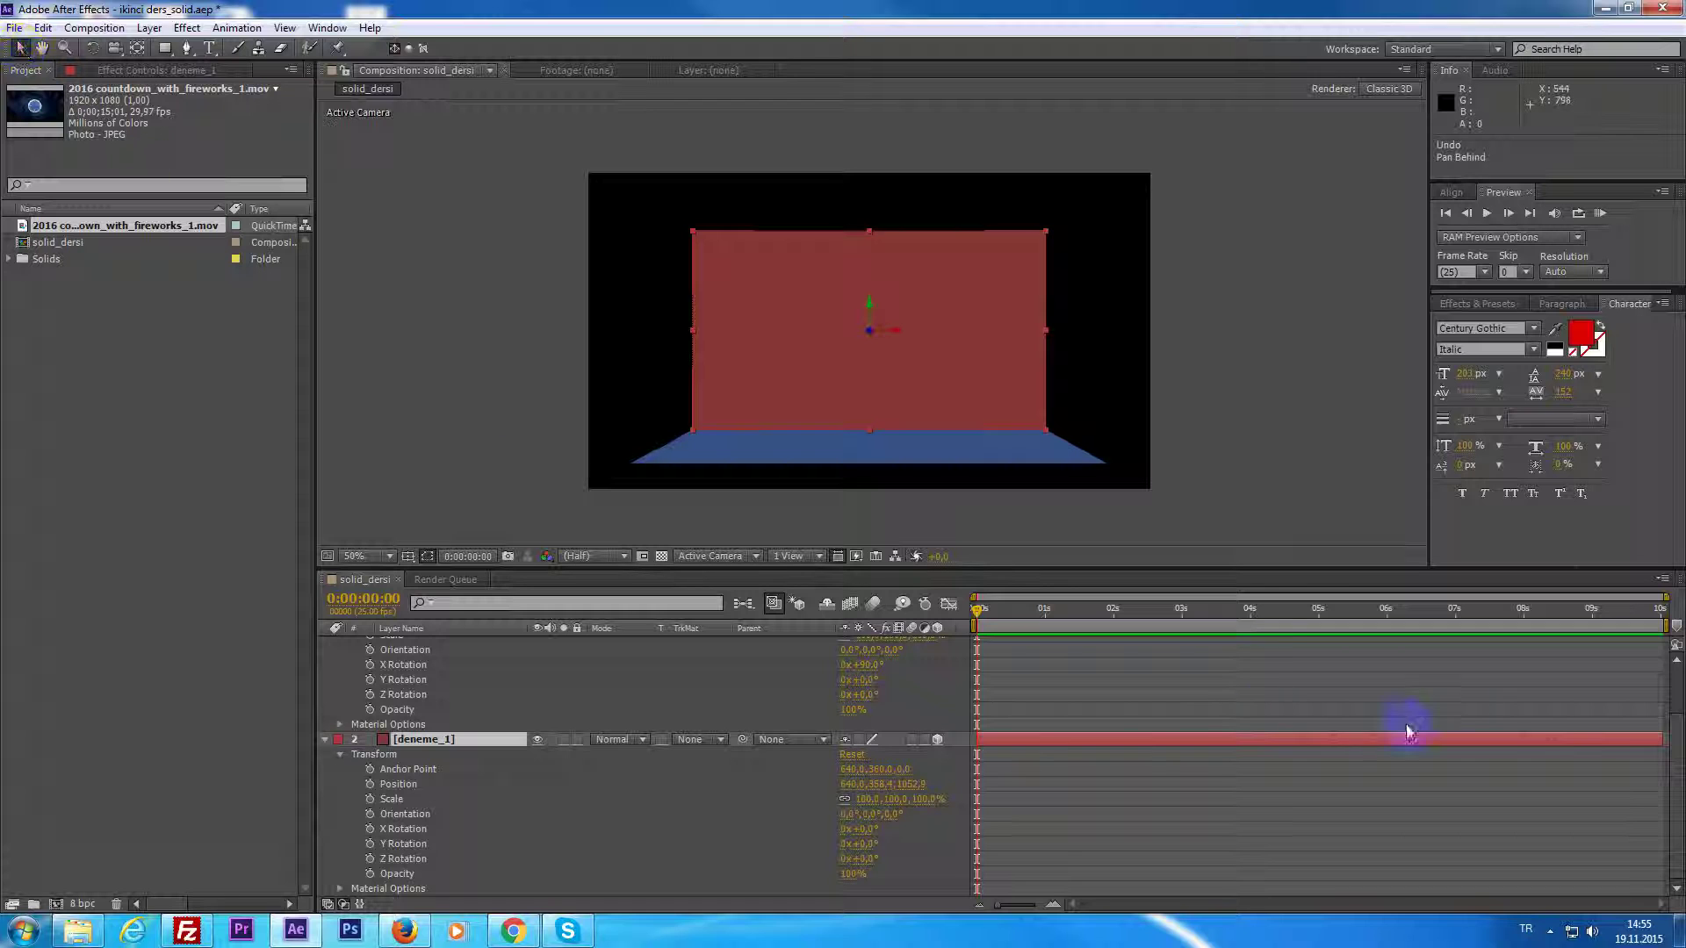
left_click(1477, 652)
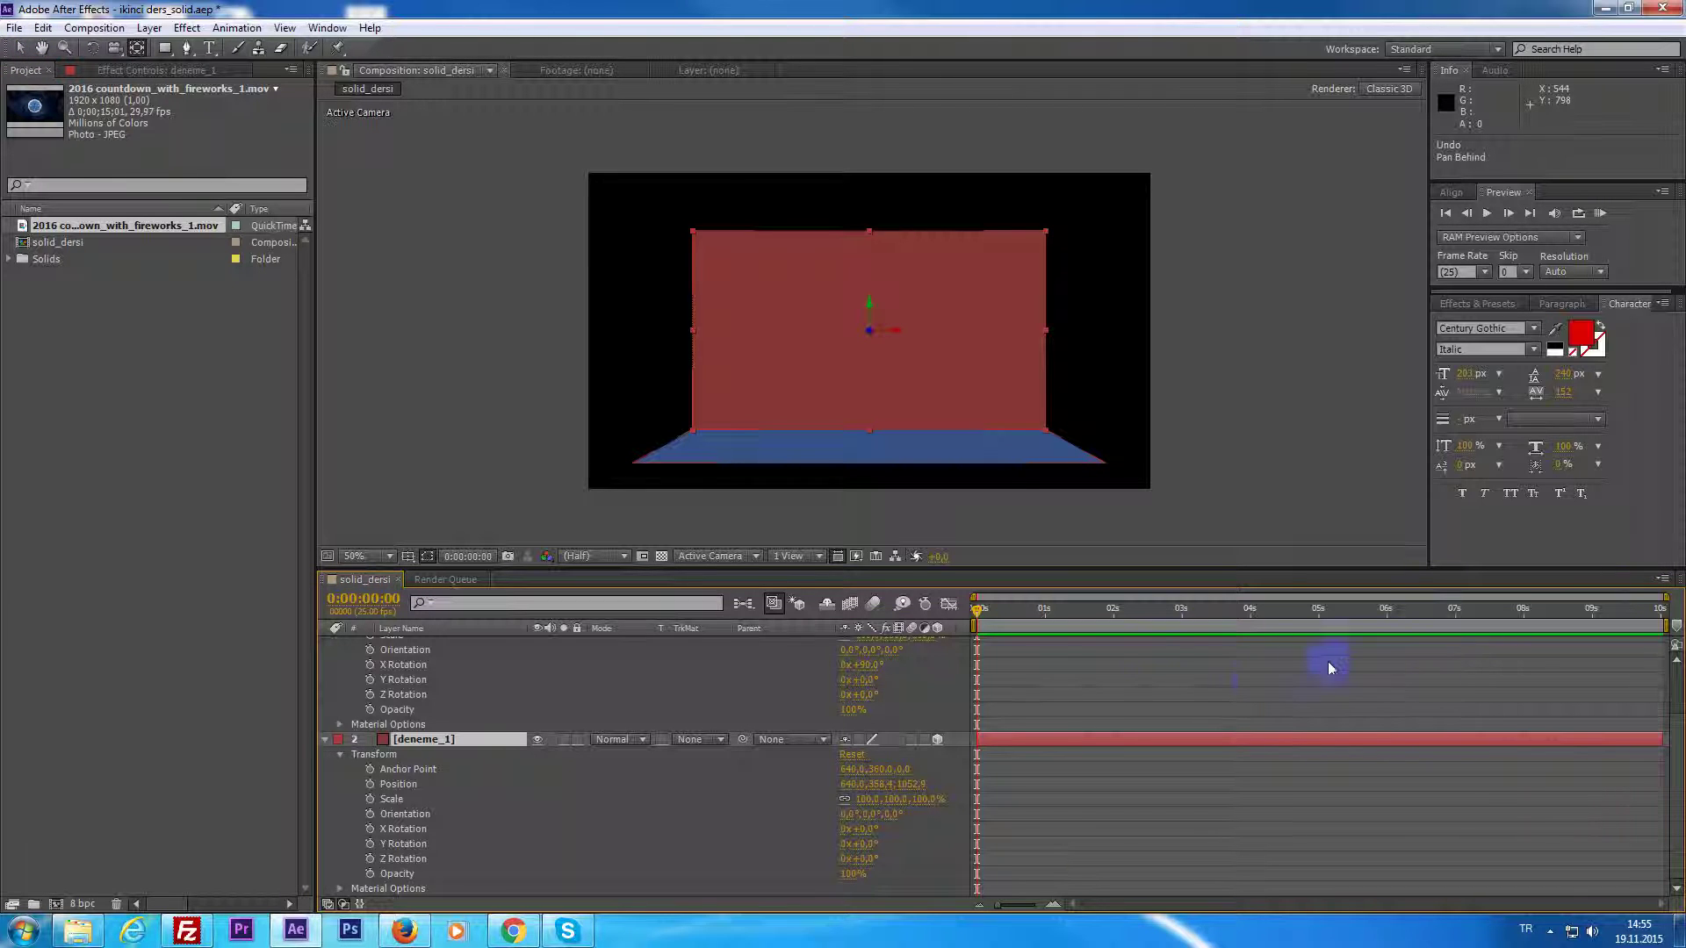
key("c")
mouse_move(866, 335)
left_mouse_down()
mouse_move(1016, 387)
mouse_move(1039, 419)
left_mouse_up()
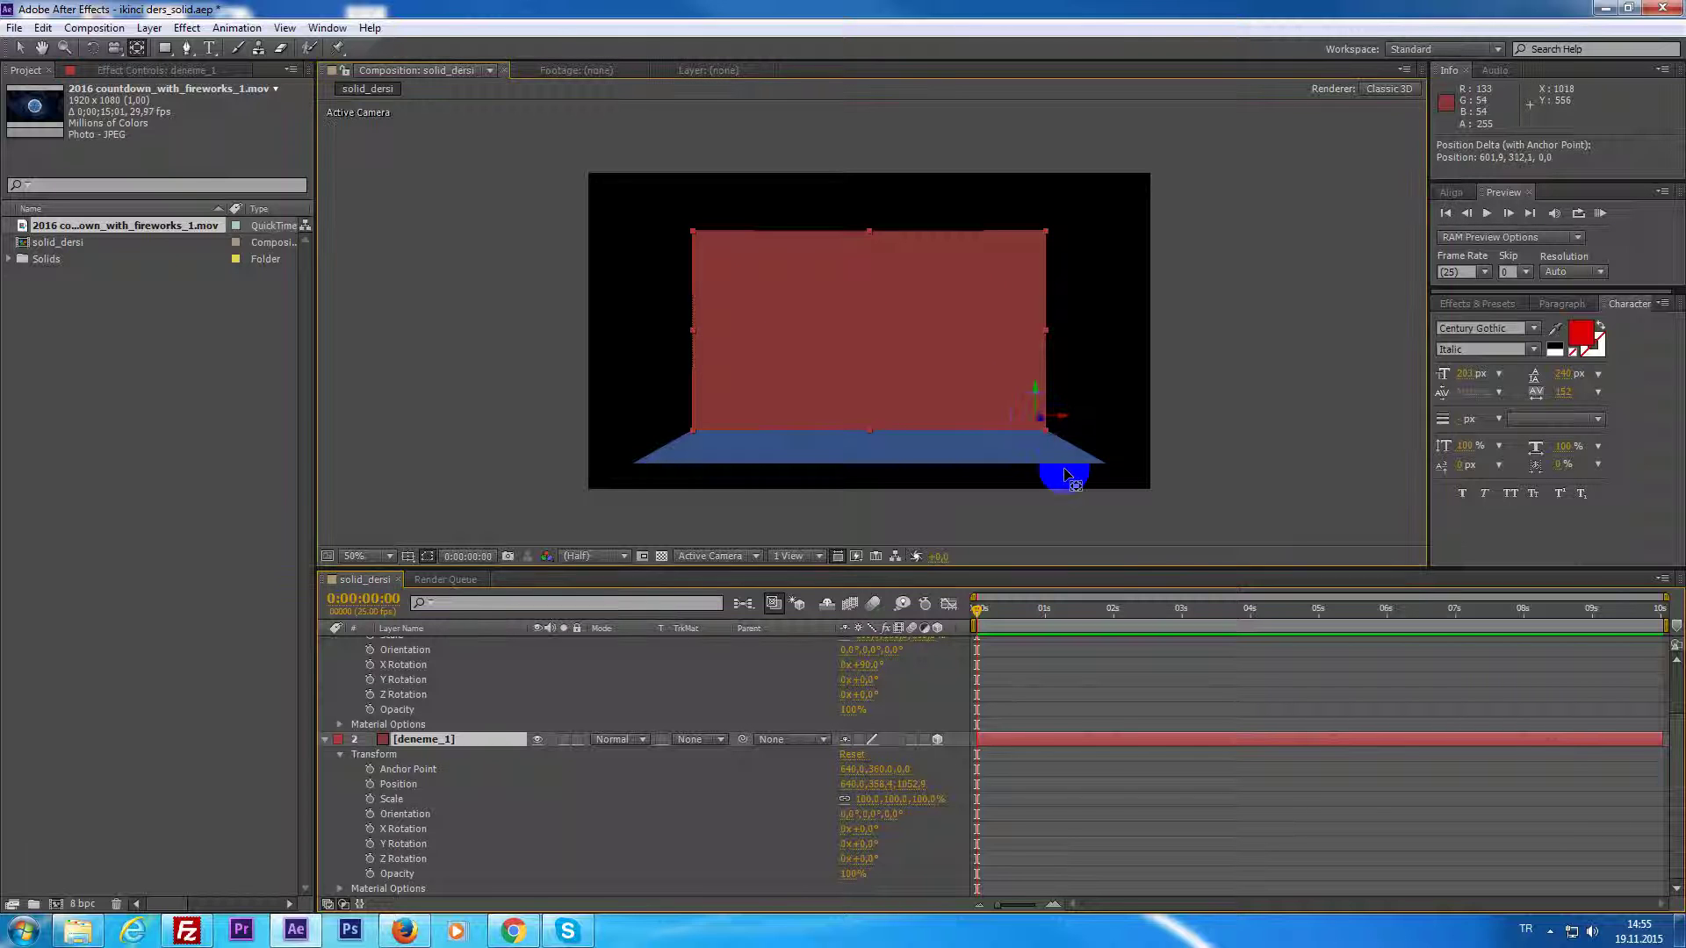
key("ctrl+z")
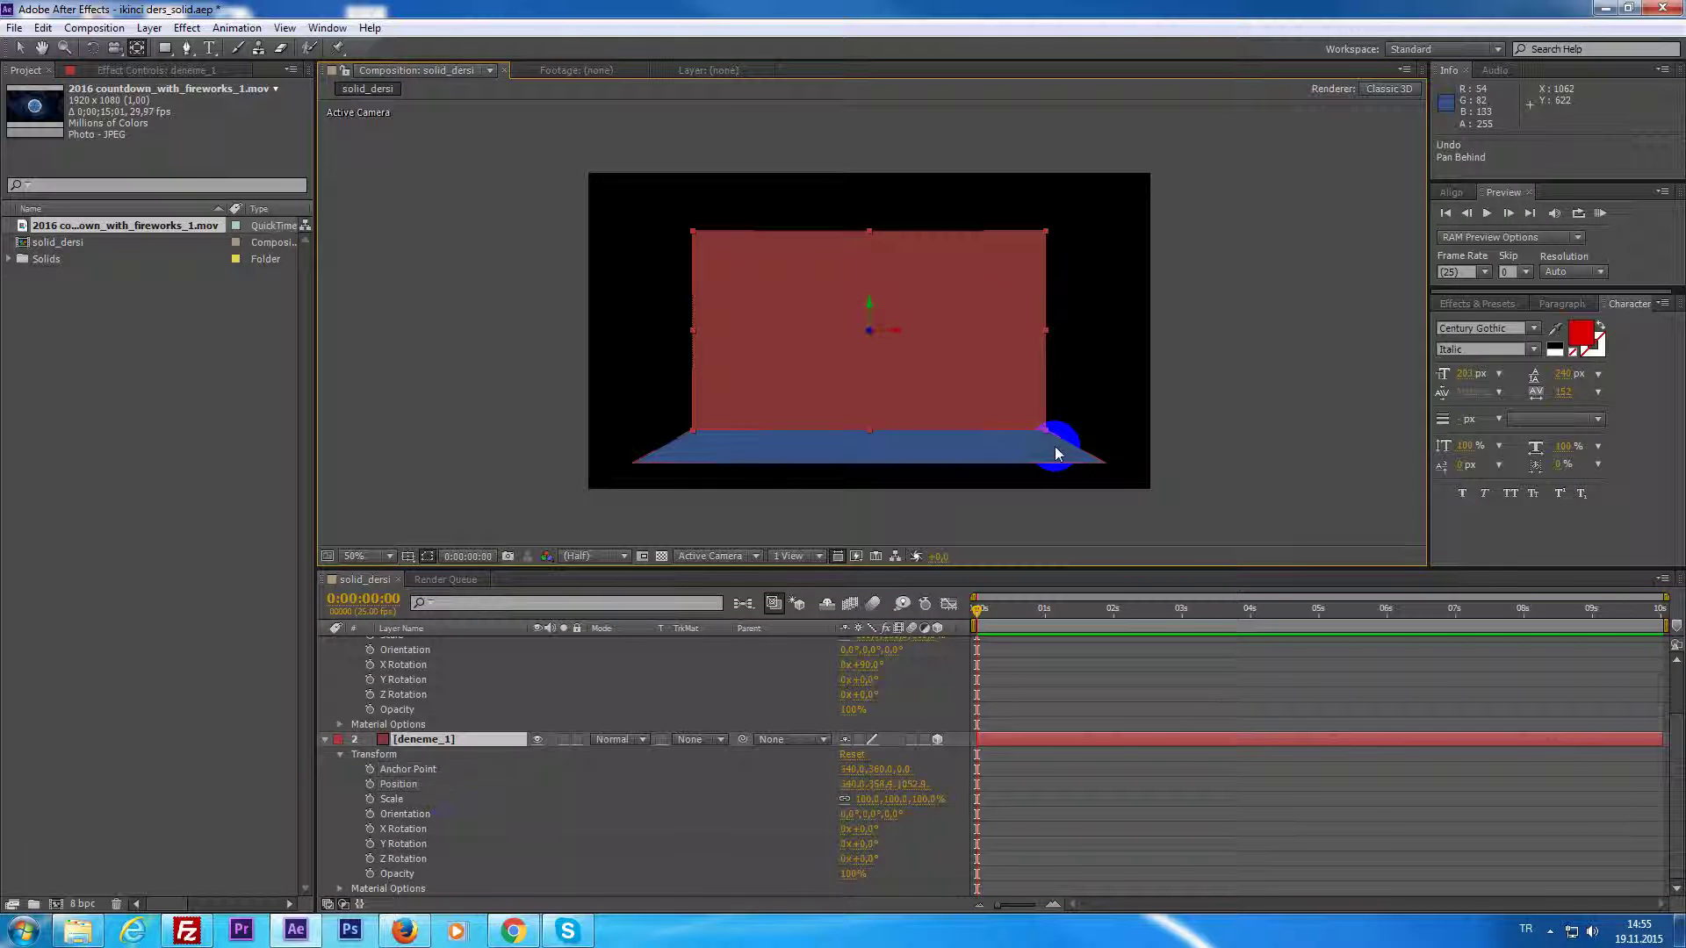
left_click(326, 741)
left_click(324, 808)
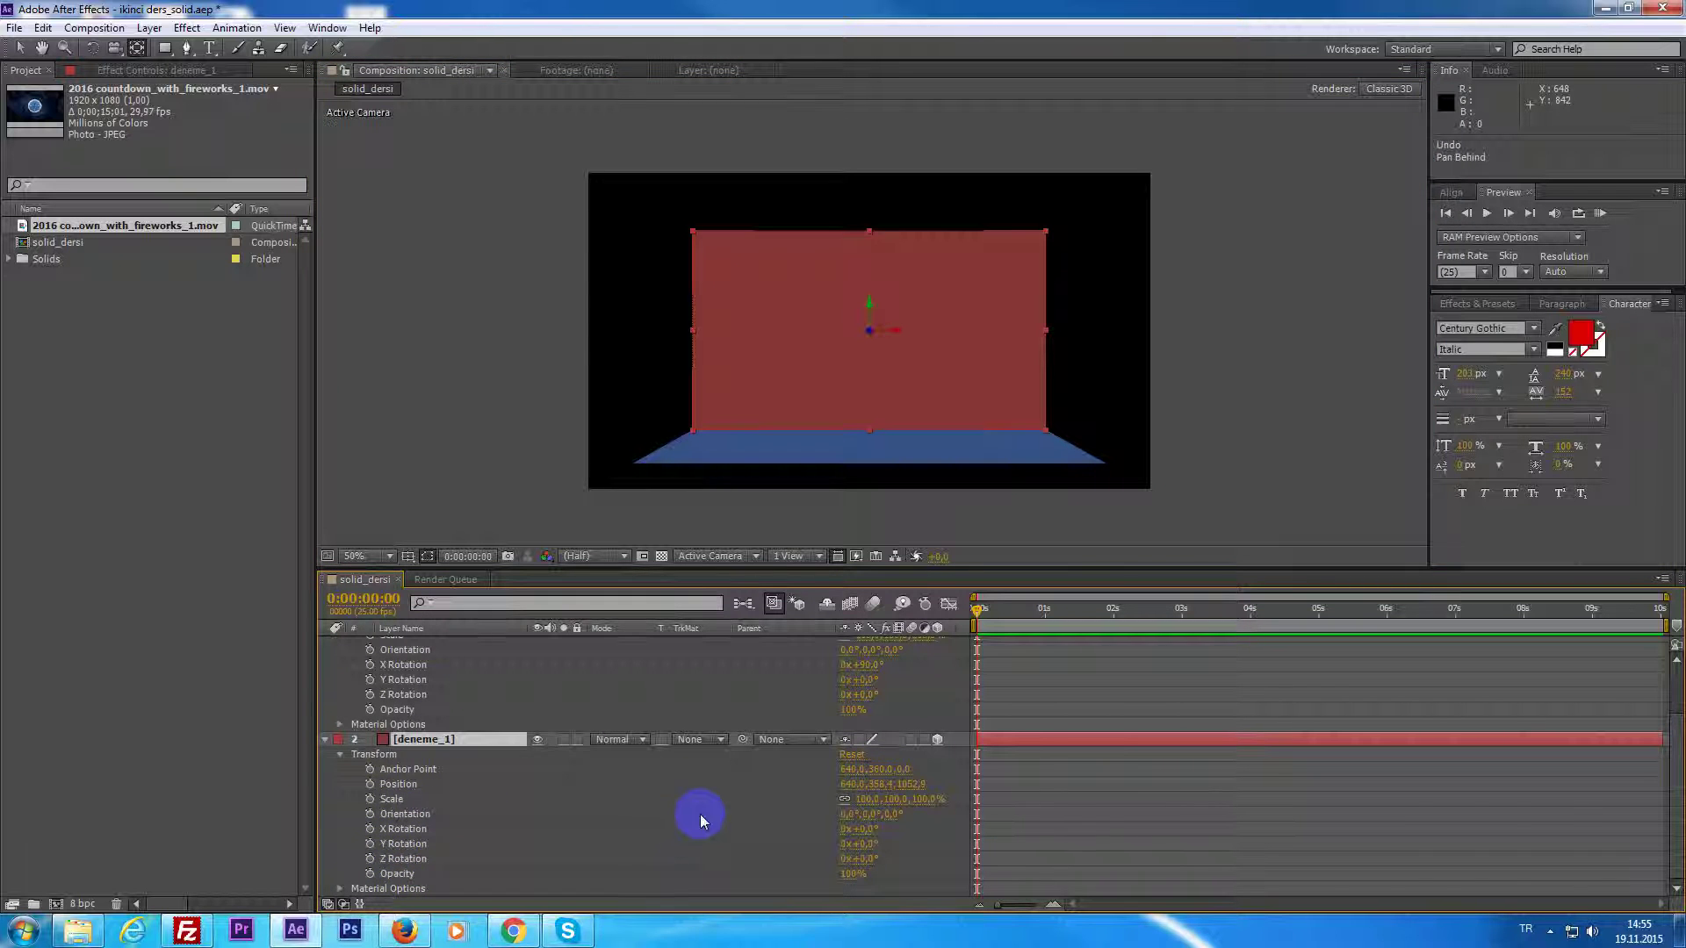
left_click(400, 802)
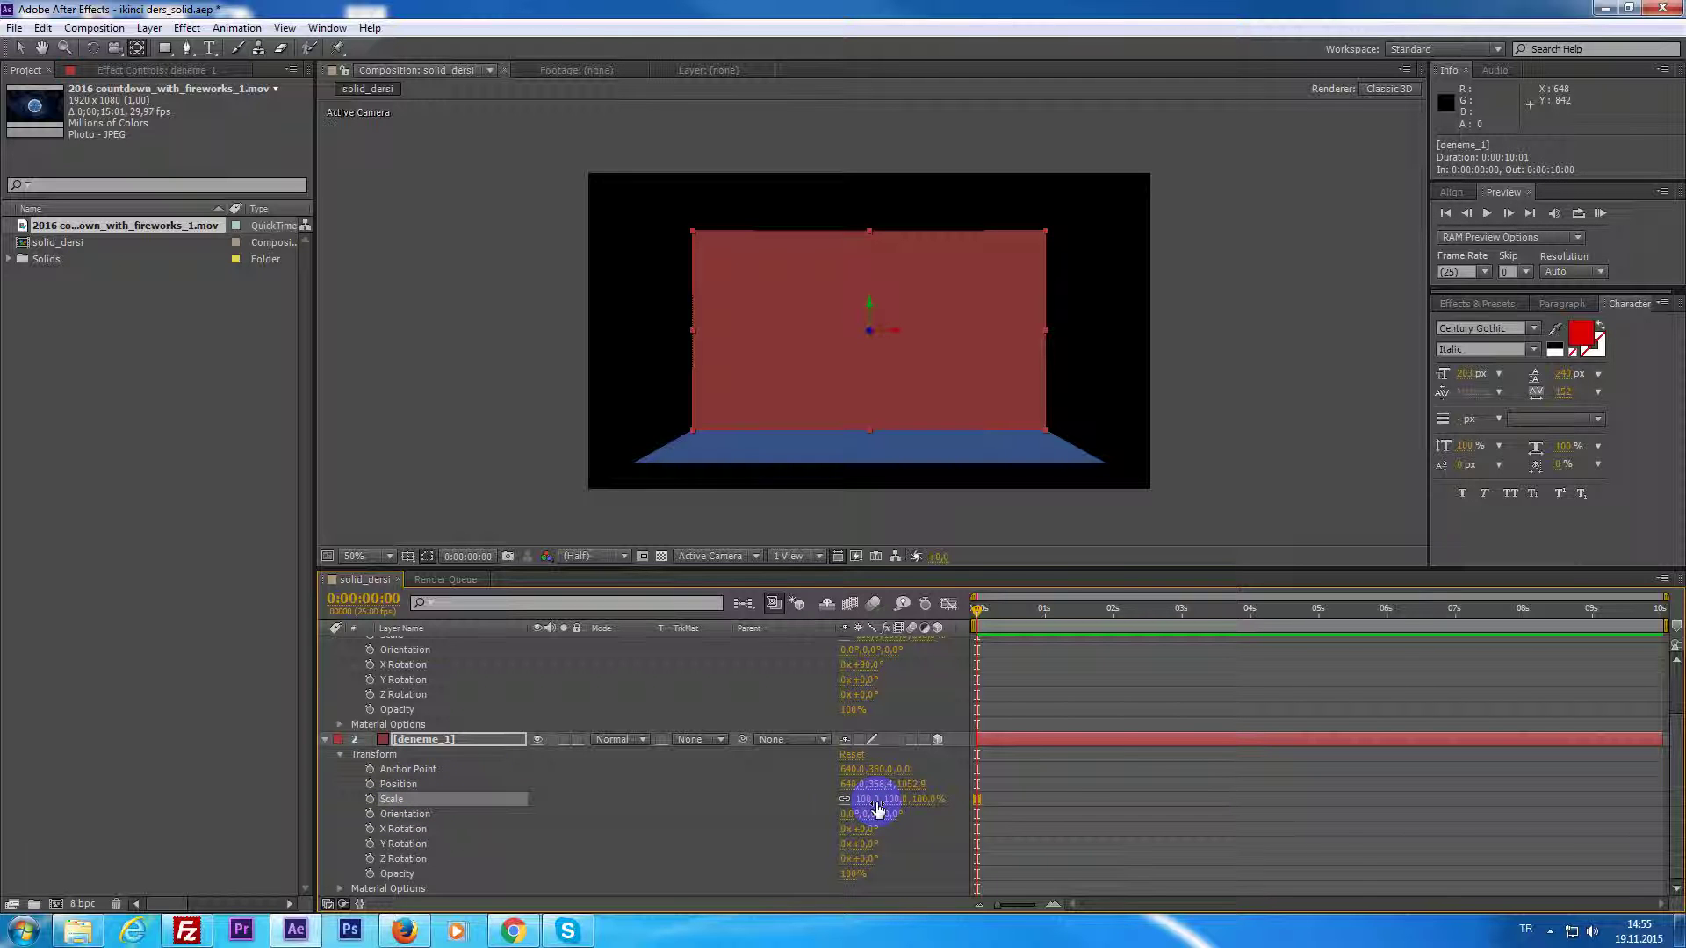
mouse_move(878, 807)
left_mouse_down()
mouse_move(824, 812)
mouse_move(872, 803)
left_mouse_up()
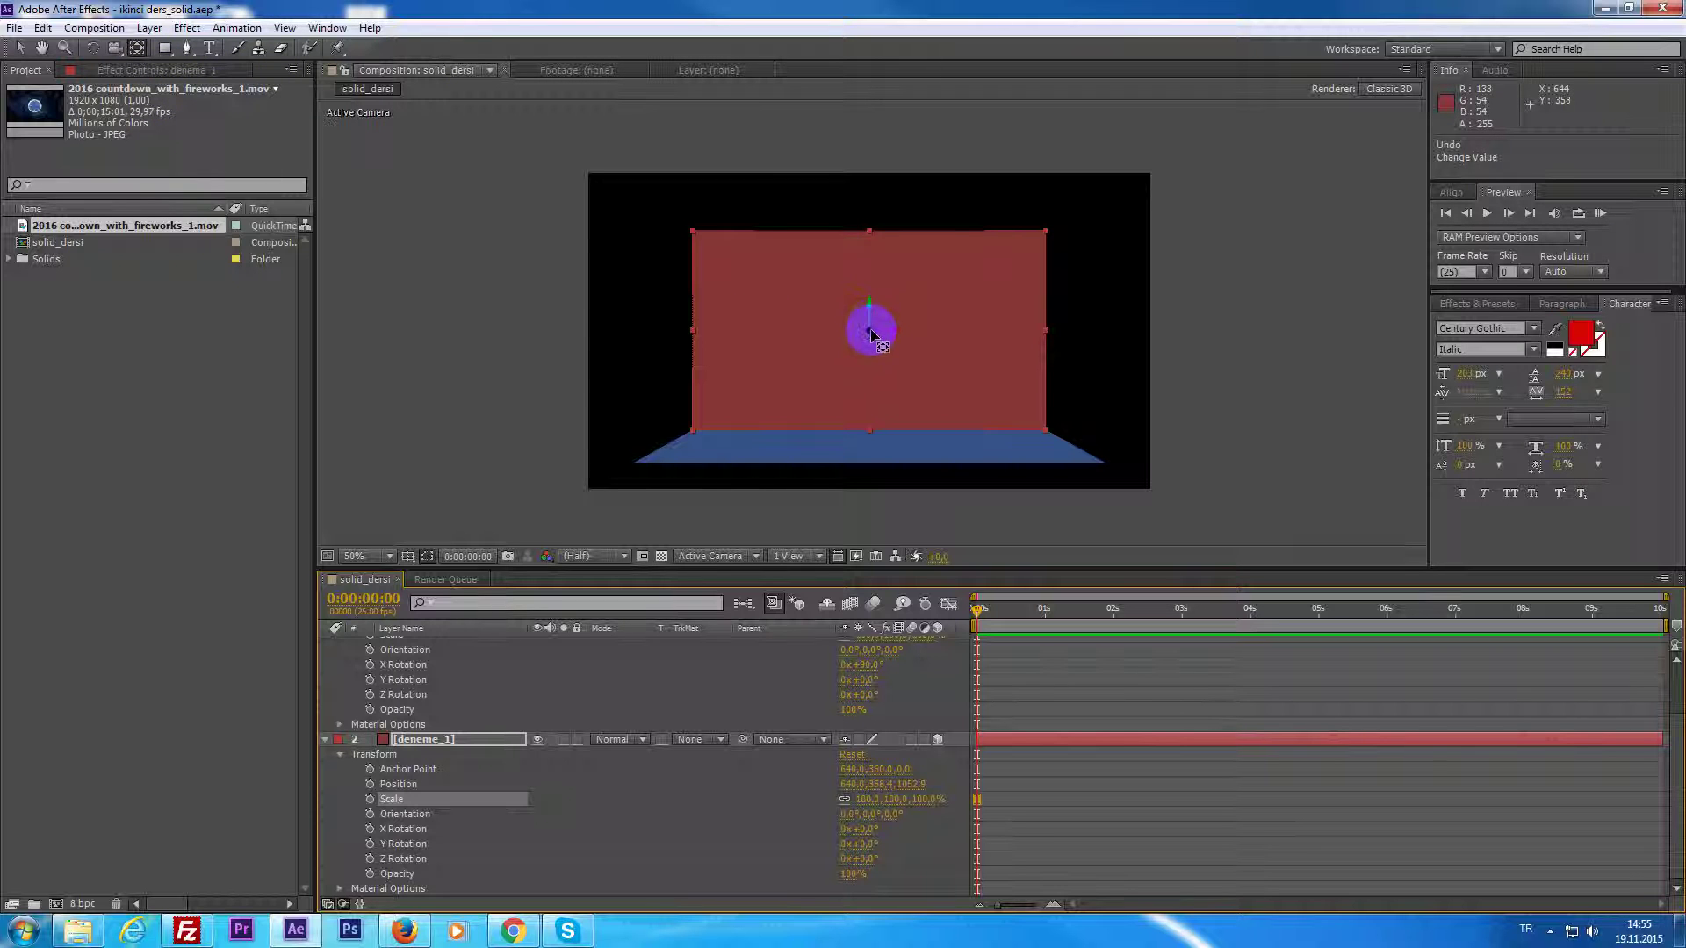
left_click_drag(872, 334, 699, 427)
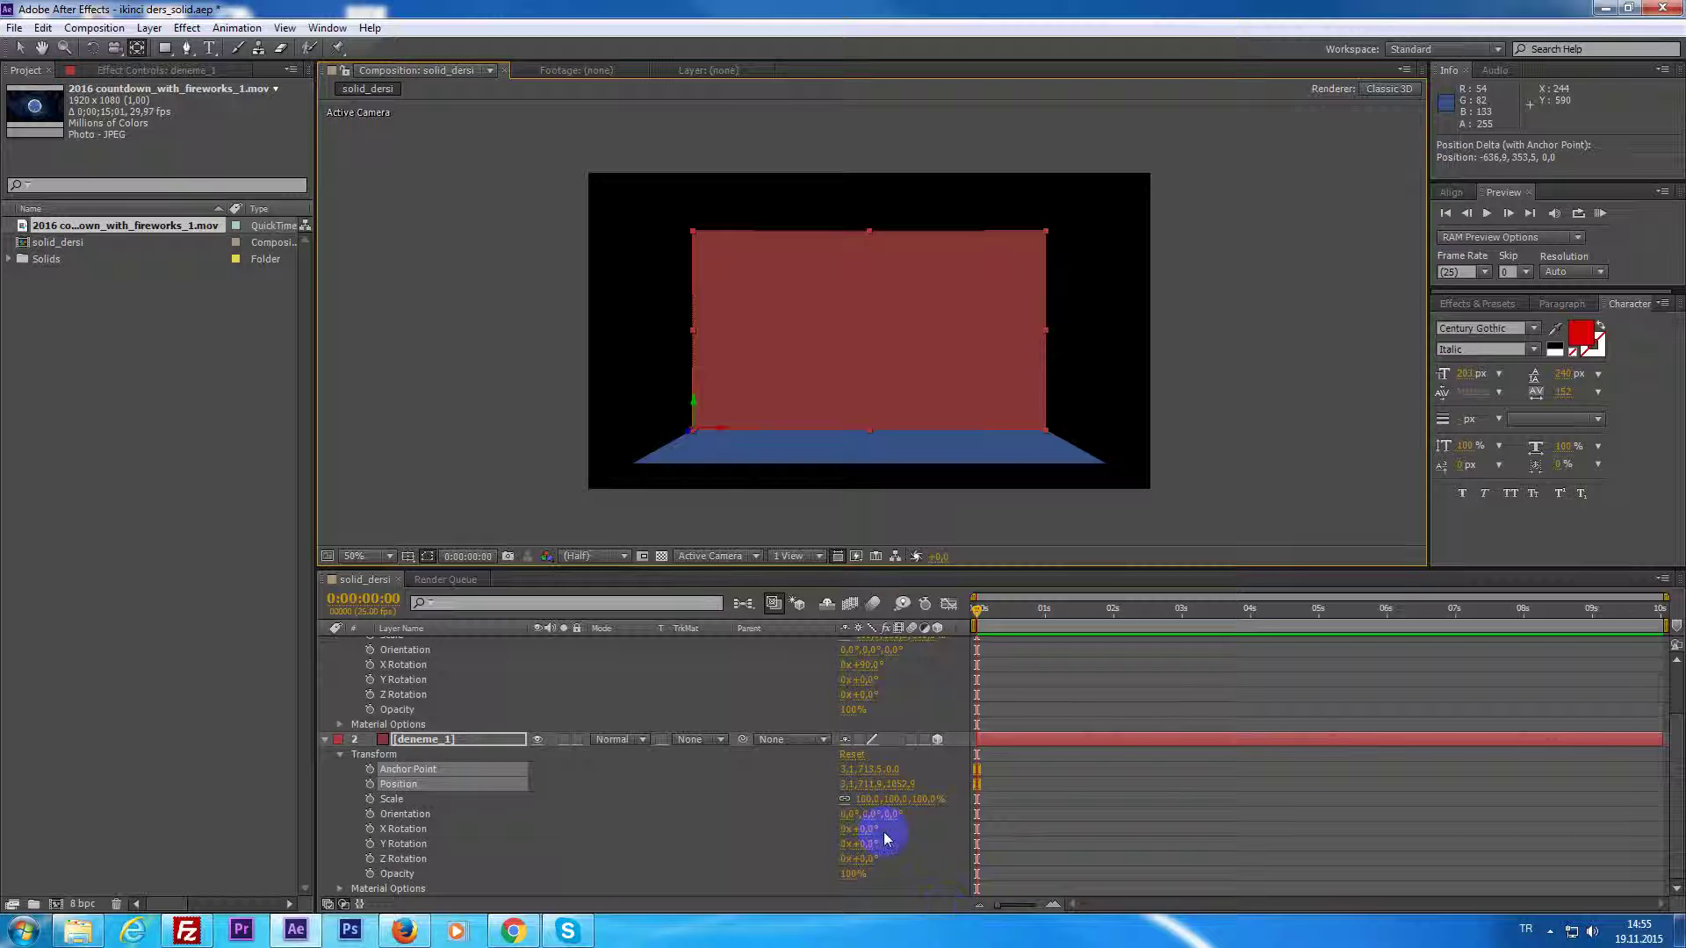
mouse_move(873, 799)
left_mouse_down()
mouse_move(838, 803)
mouse_move(865, 813)
mouse_move(862, 742)
left_mouse_up()
left_click_drag(692, 427, 1045, 429)
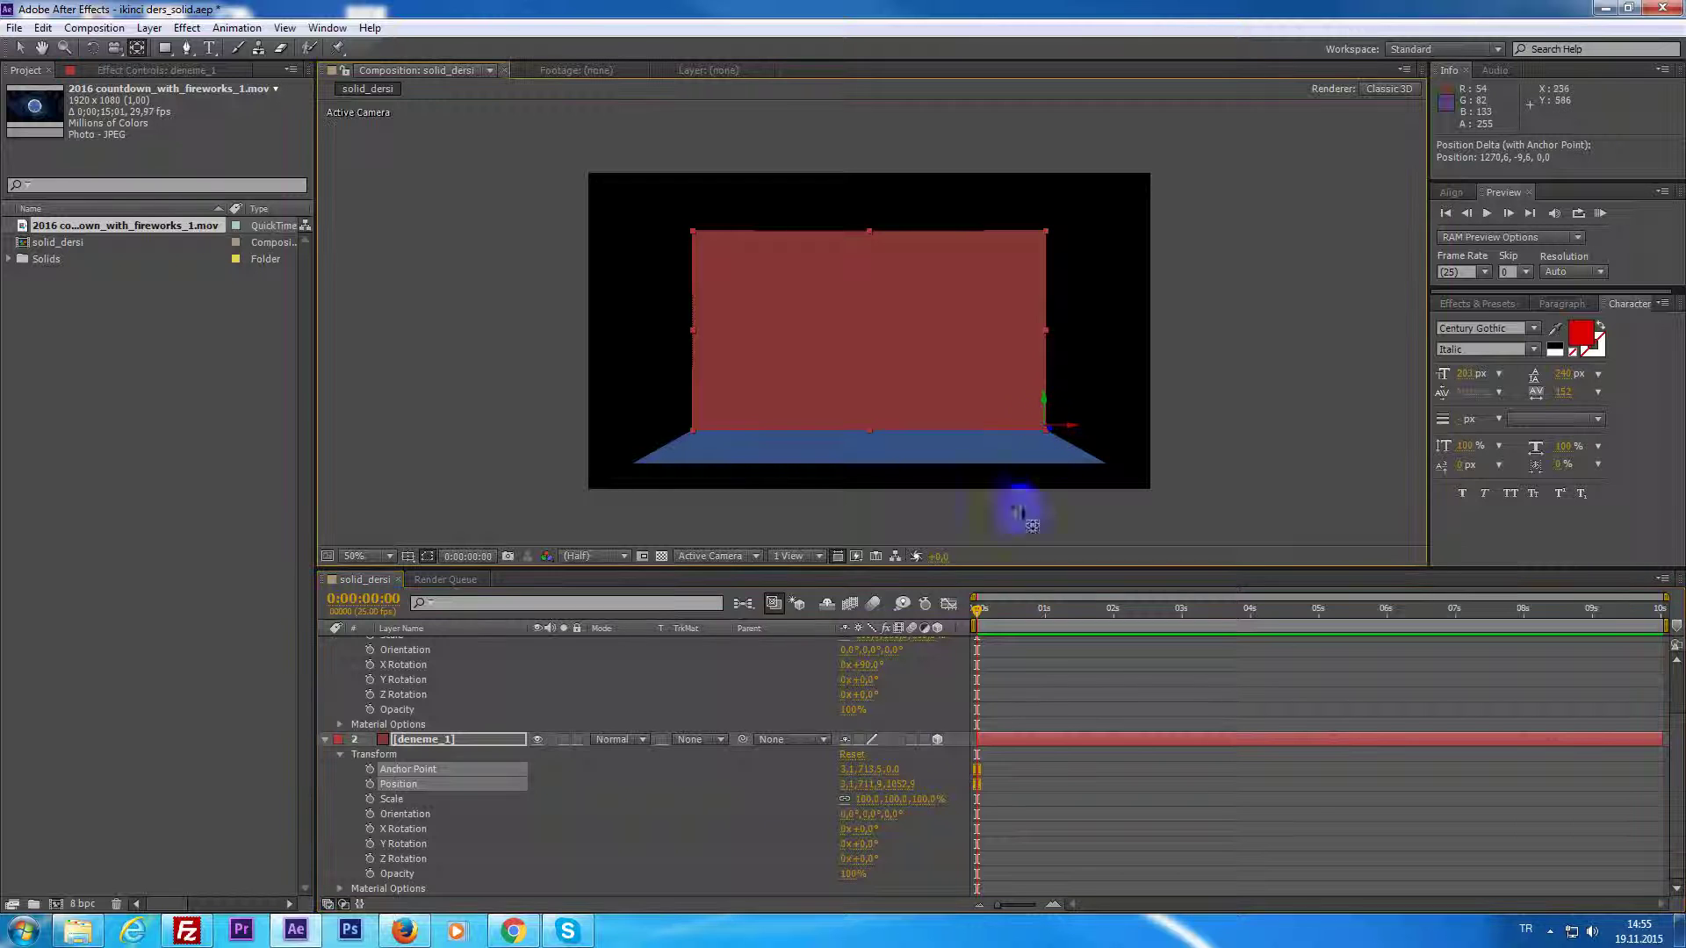
left_click_drag(867, 800, 850, 803)
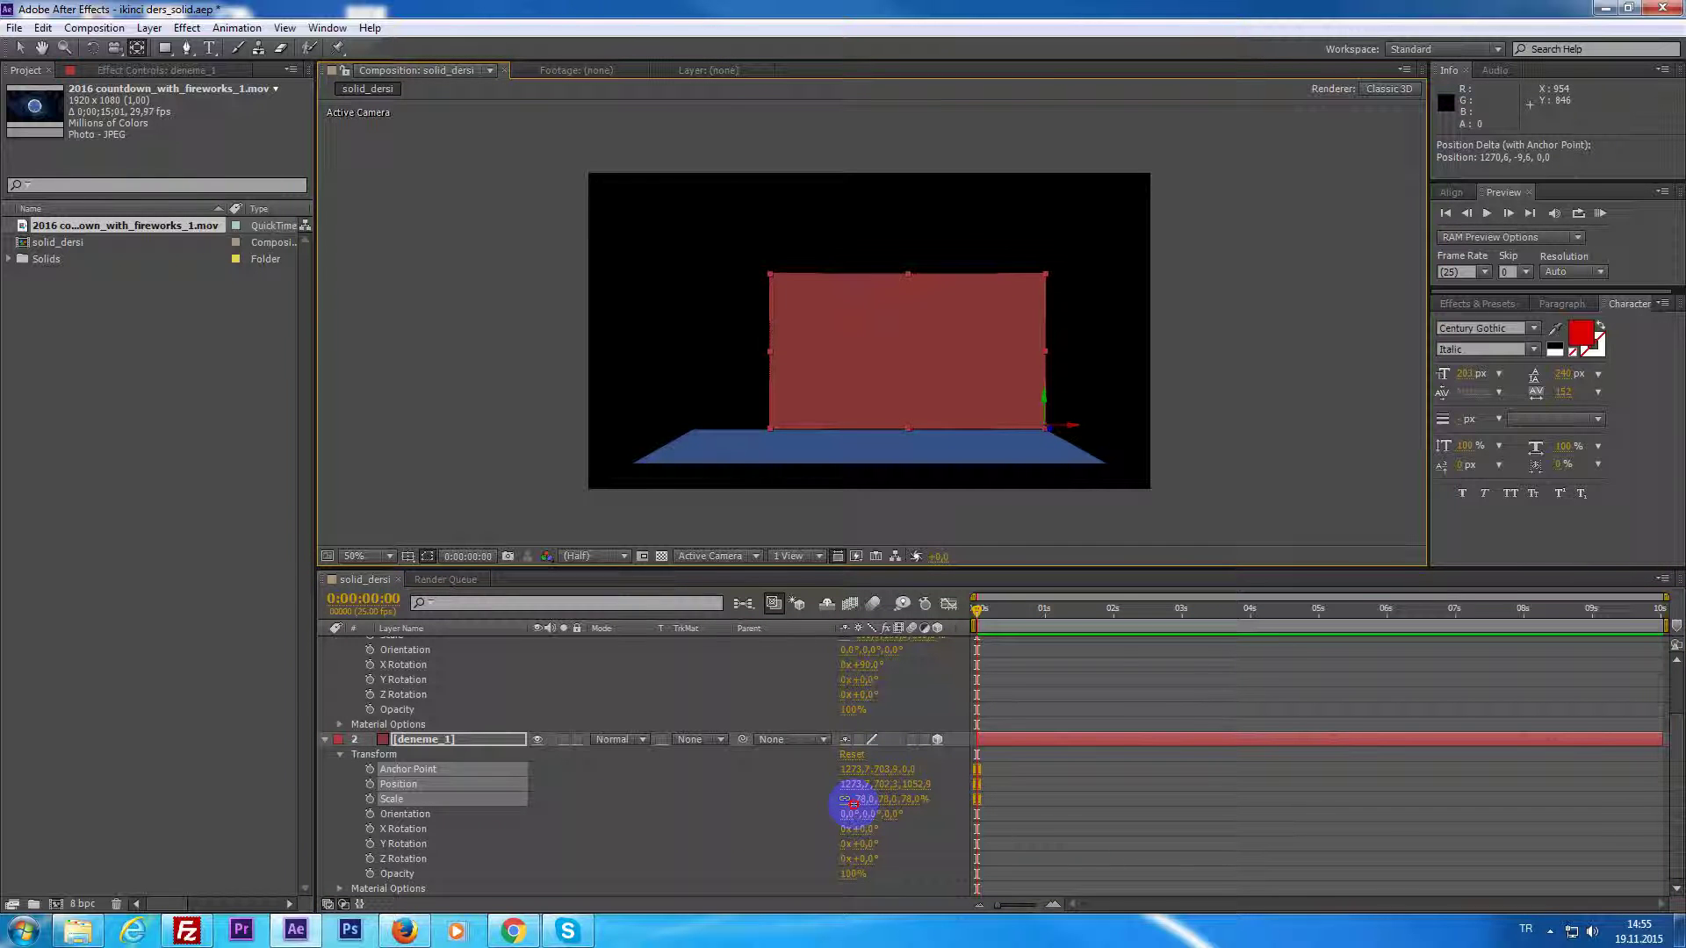
key("ctrl+z")
key("ctrl+z")
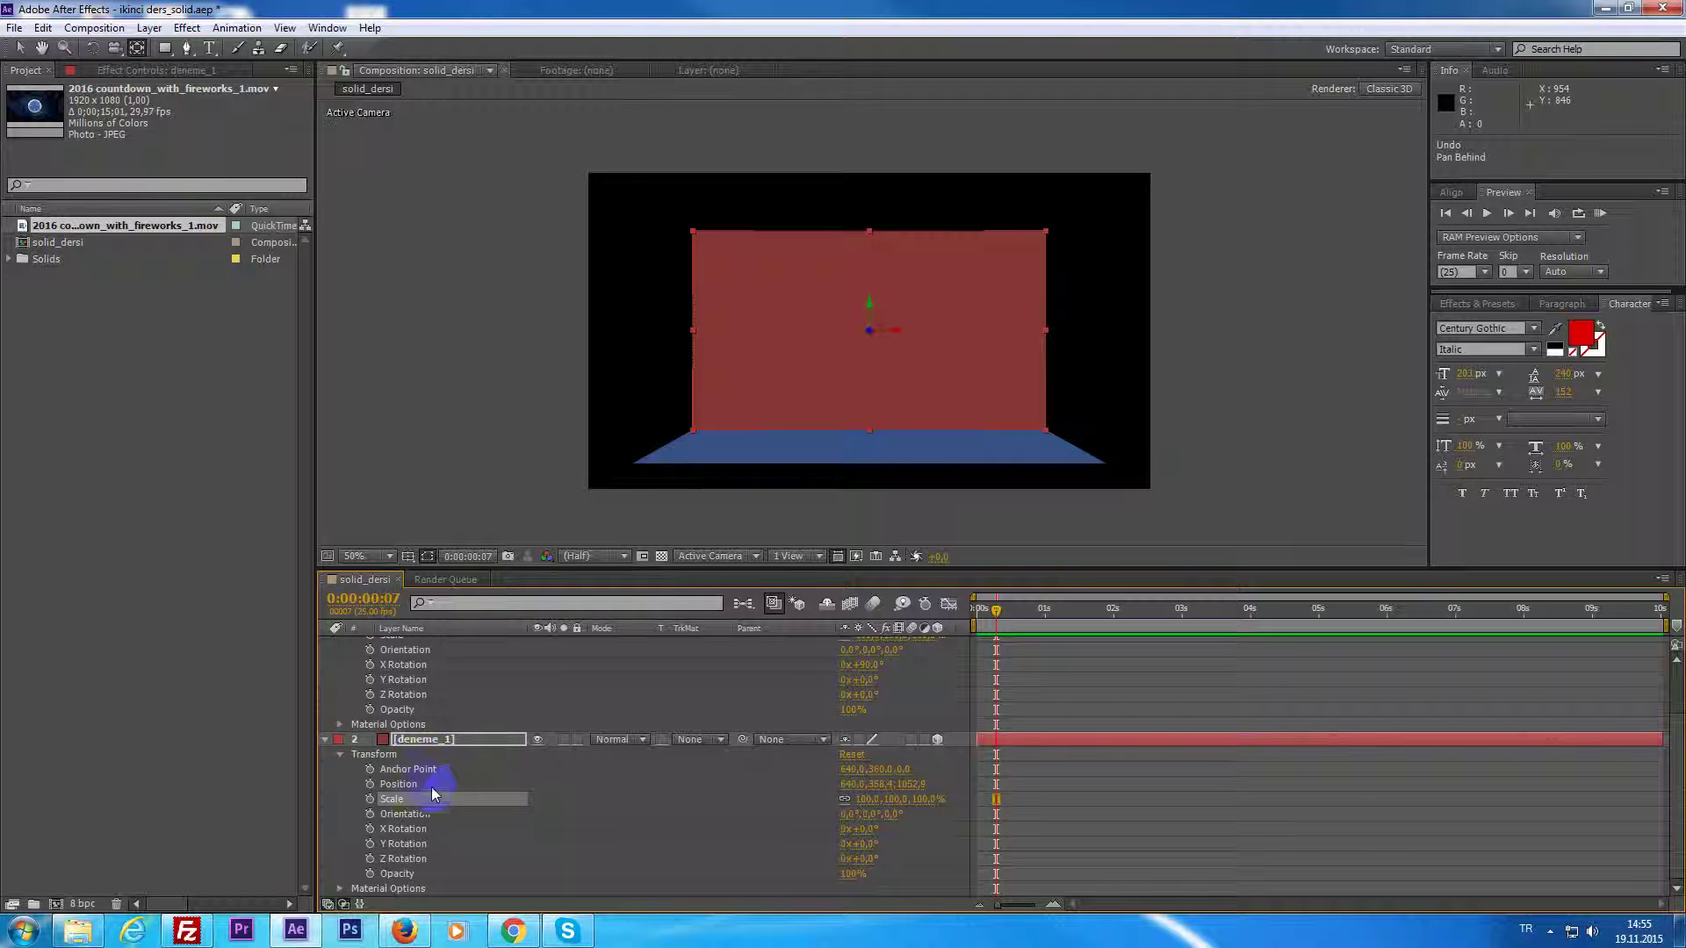
Return to the start and shift the red solid right by raising Position X.
left_click(400, 787)
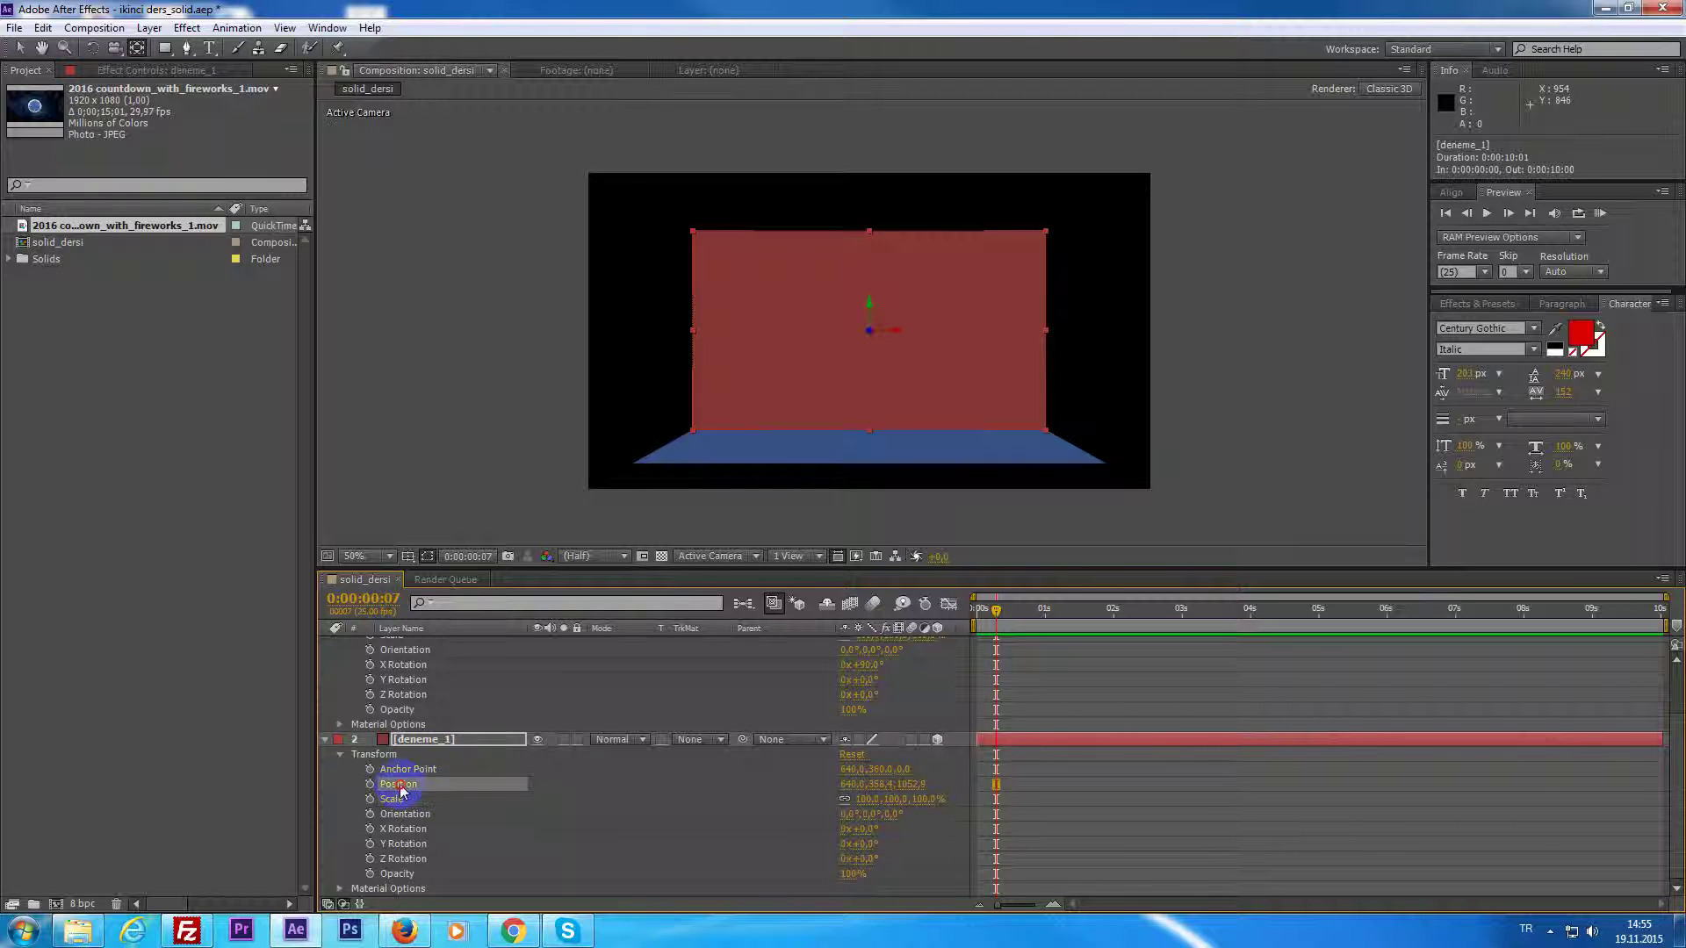
left_click(850, 790)
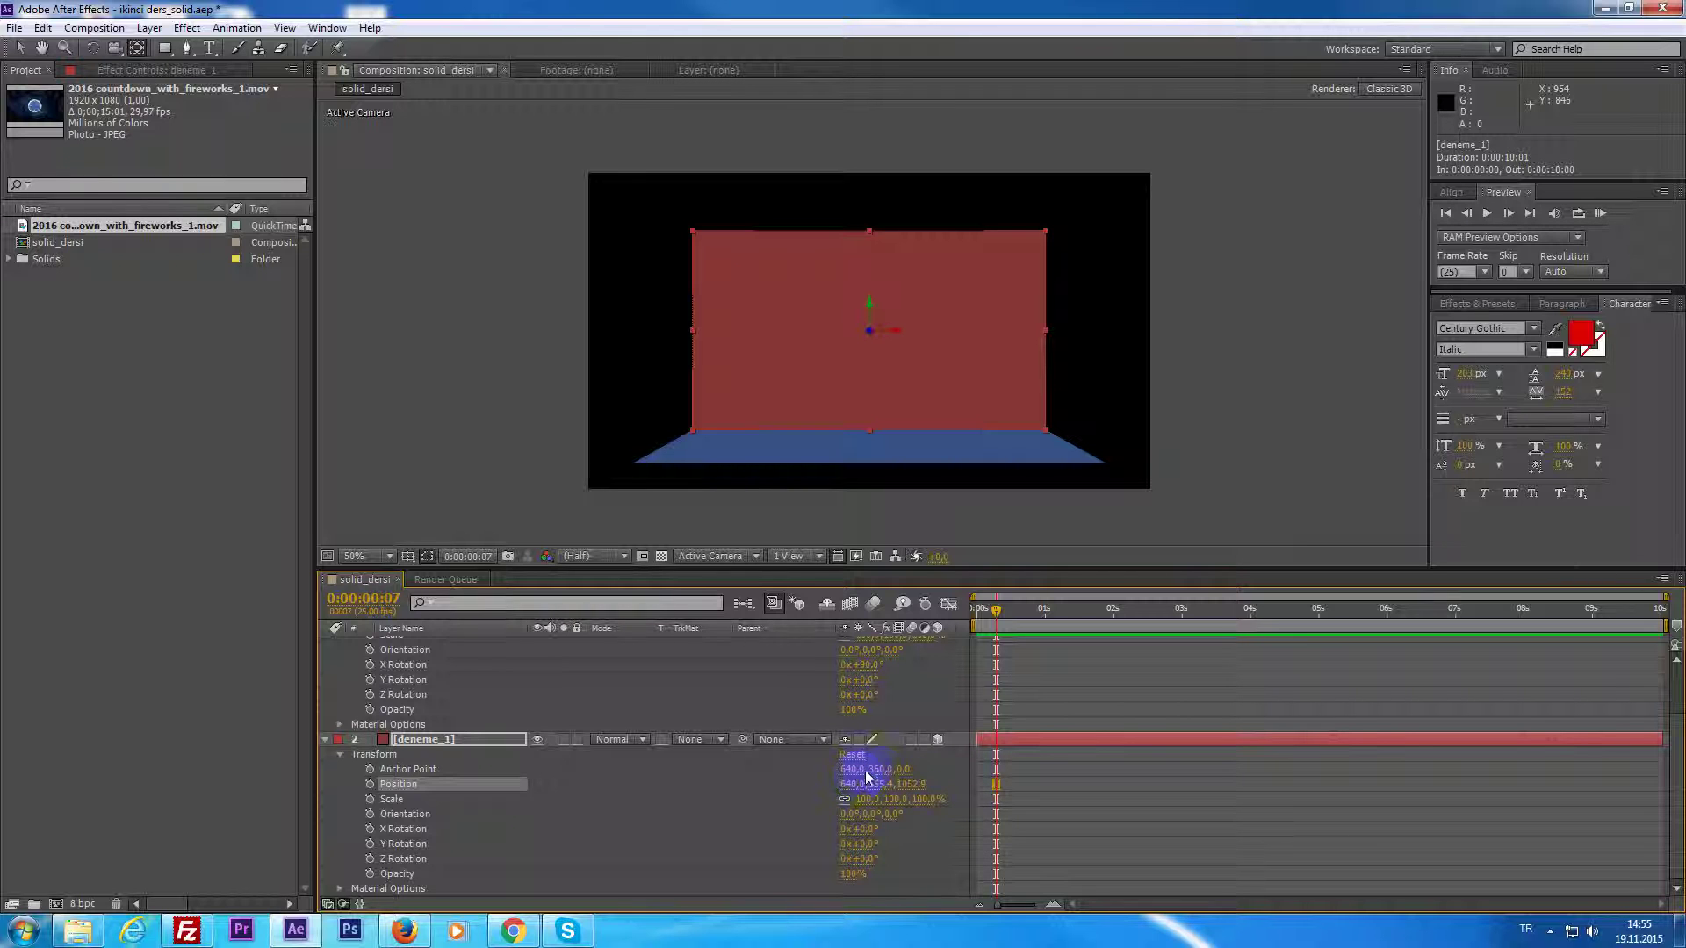
left_click_drag(889, 781, 886, 804)
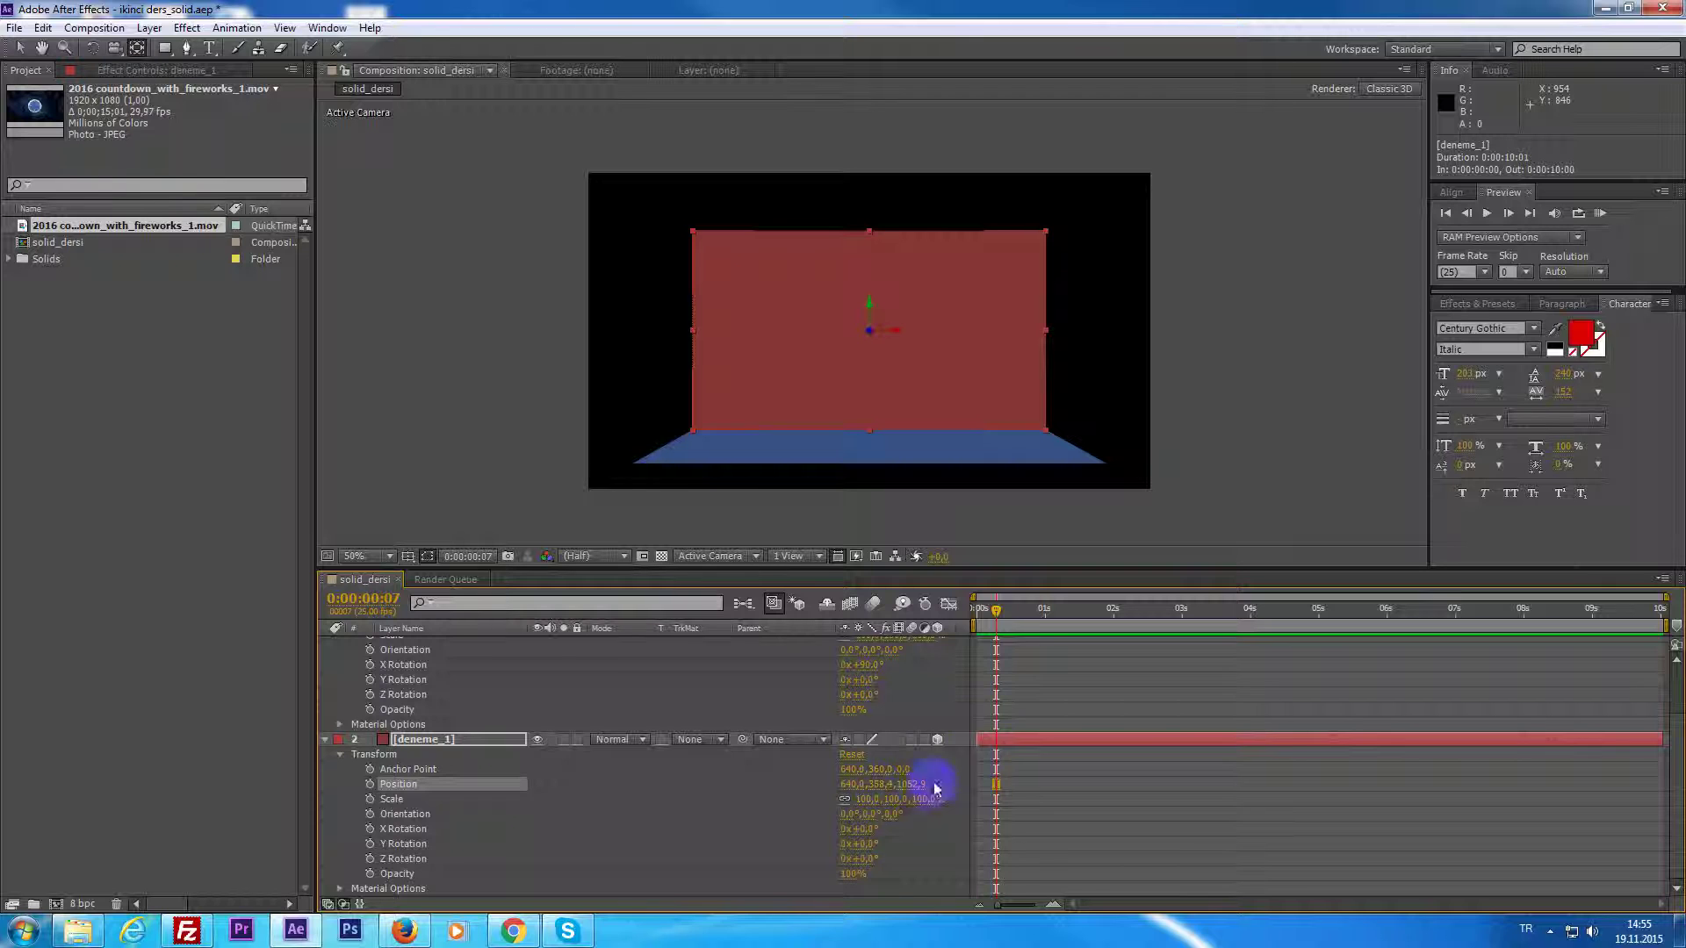
left_click_drag(996, 608, 948, 614)
left_click(859, 790)
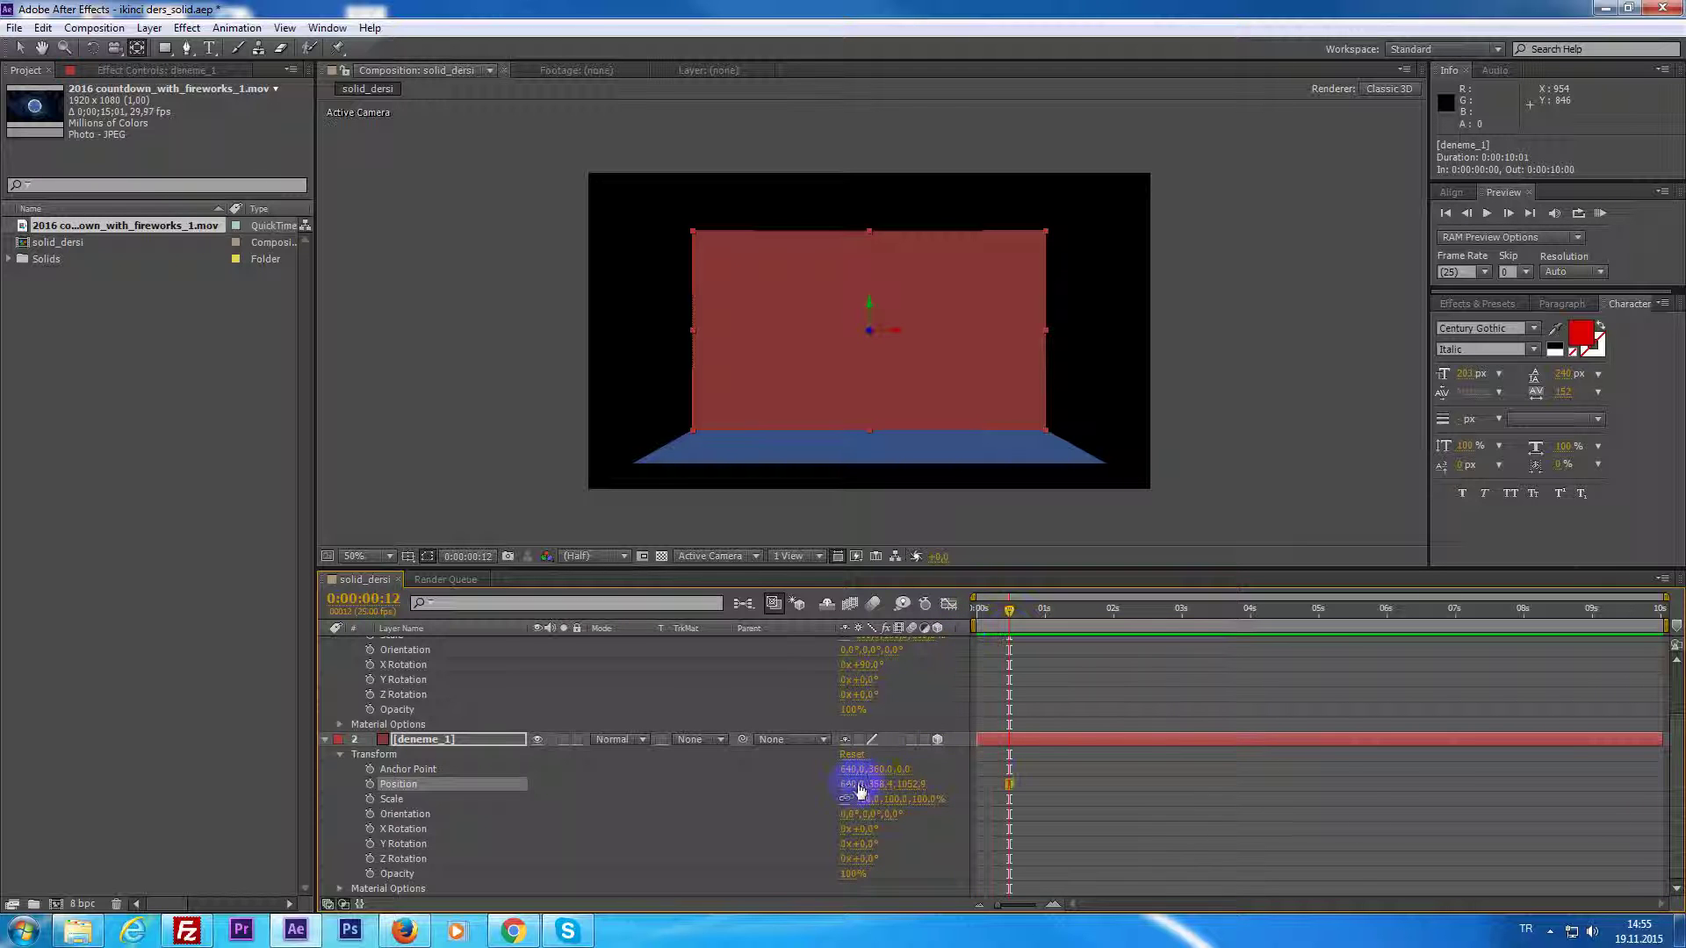
left_click_drag(867, 787, 1410, 849)
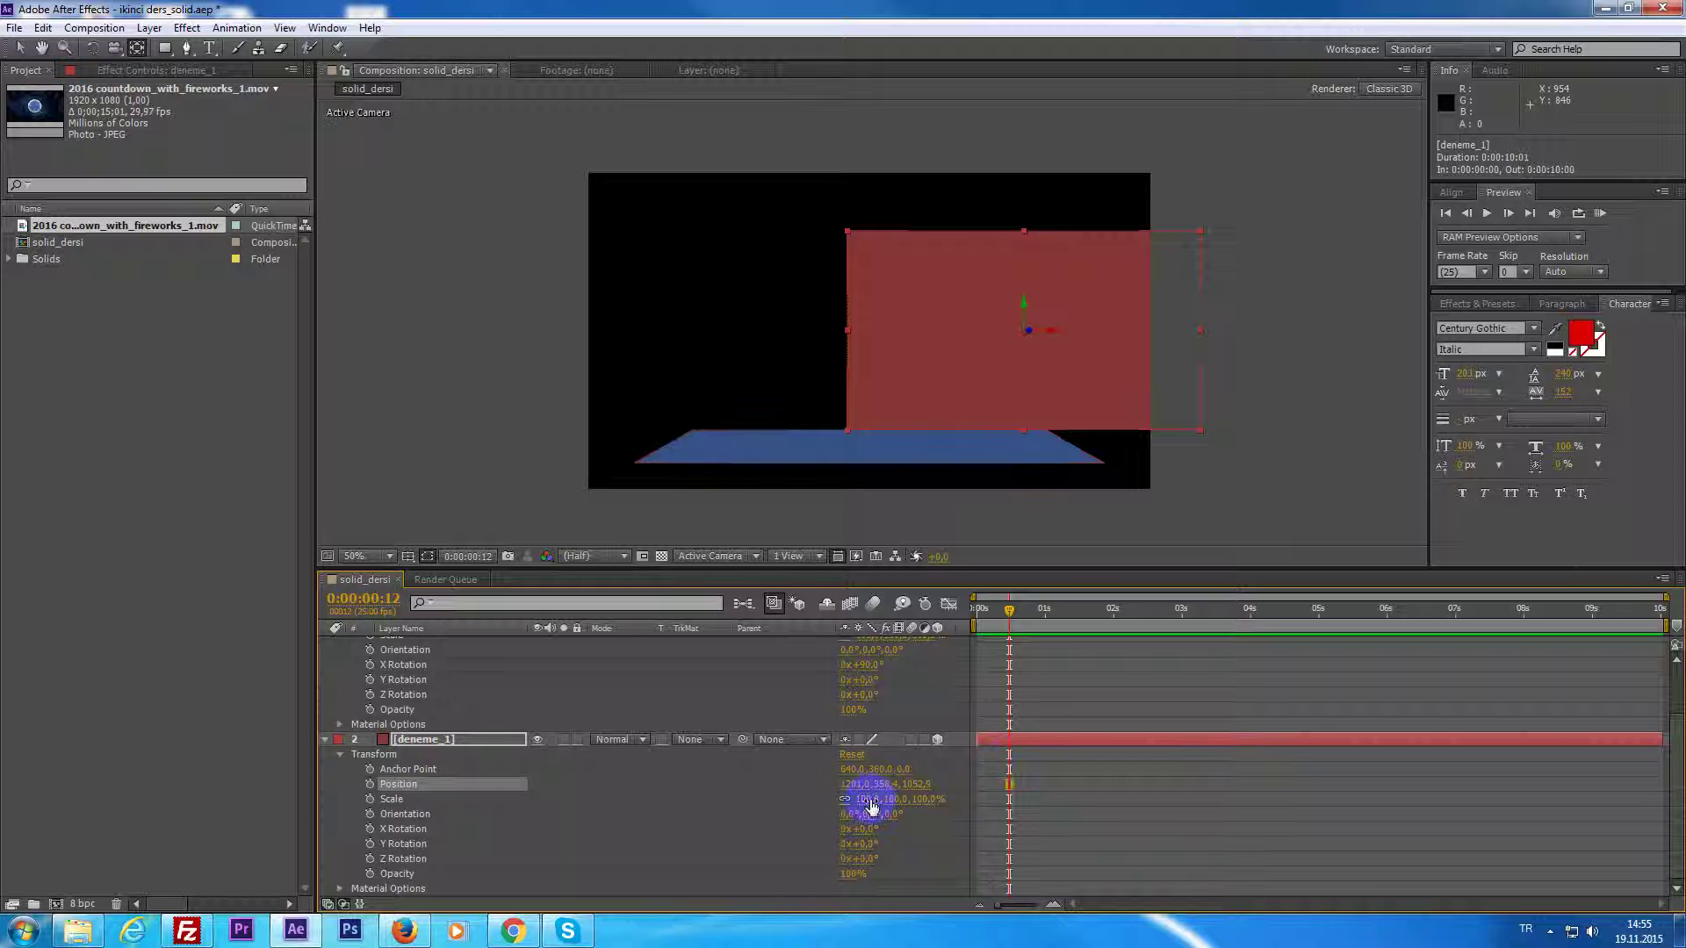
Raise Anchor Point X and Y to 900, then drag the solid back to frame centre.
left_click_drag(848, 775, 904, 784)
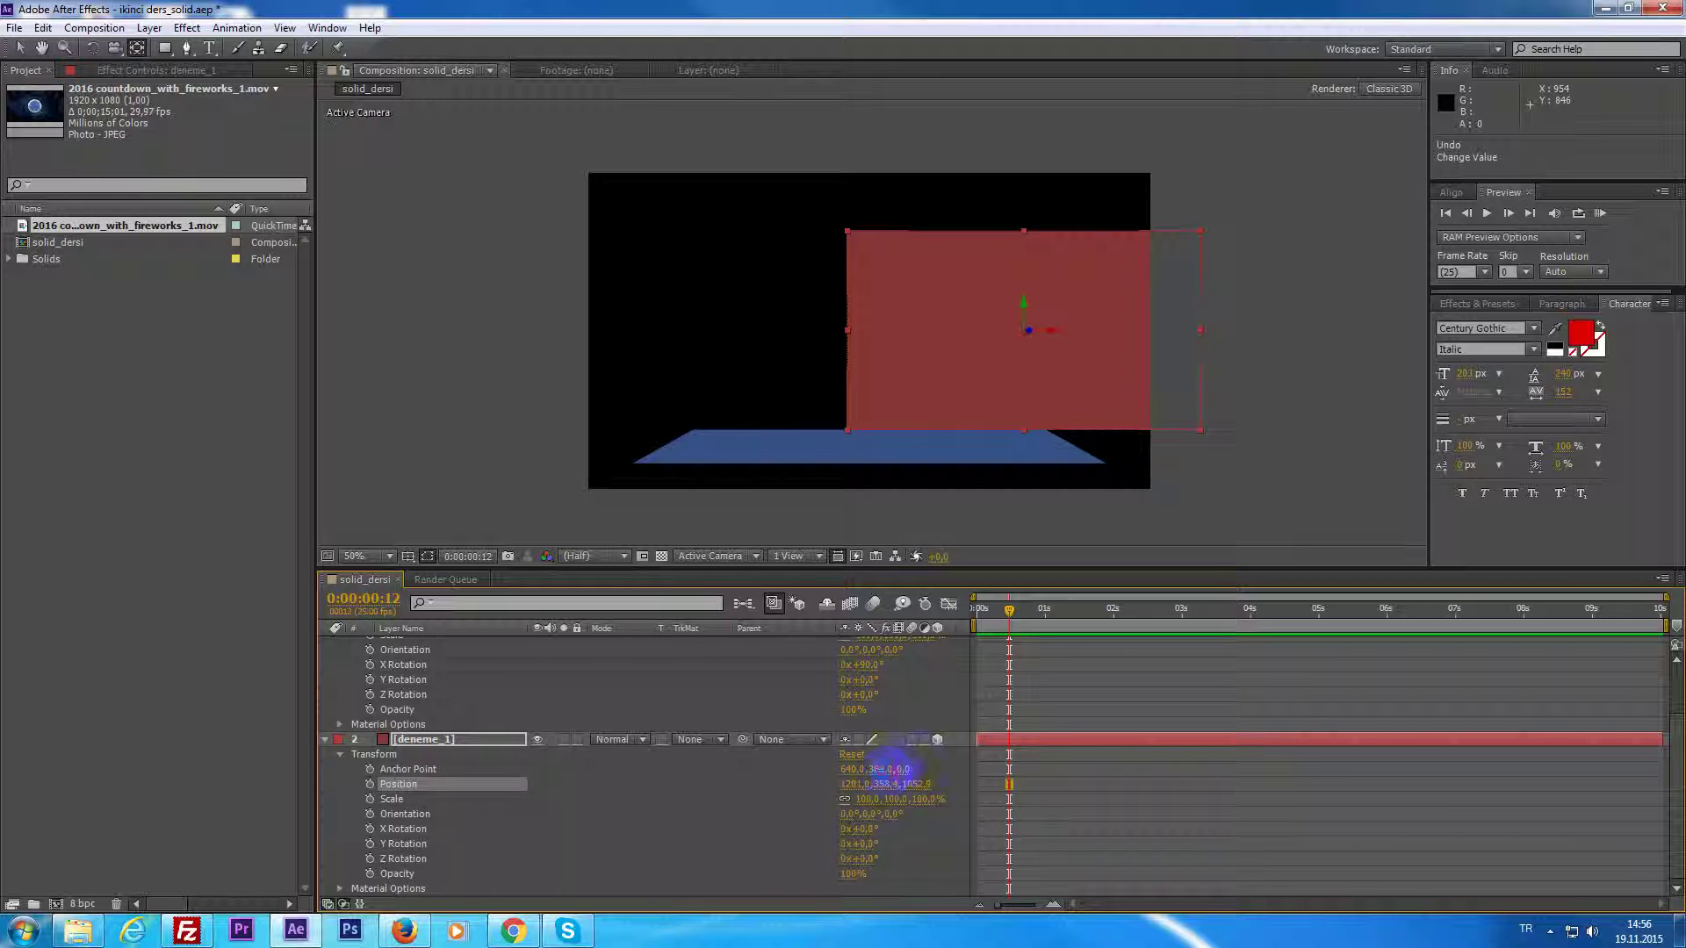
mouse_move(882, 769)
left_mouse_down()
mouse_move(1129, 786)
mouse_move(1009, 772)
left_mouse_up()
left_click_drag(850, 784, 1011, 679)
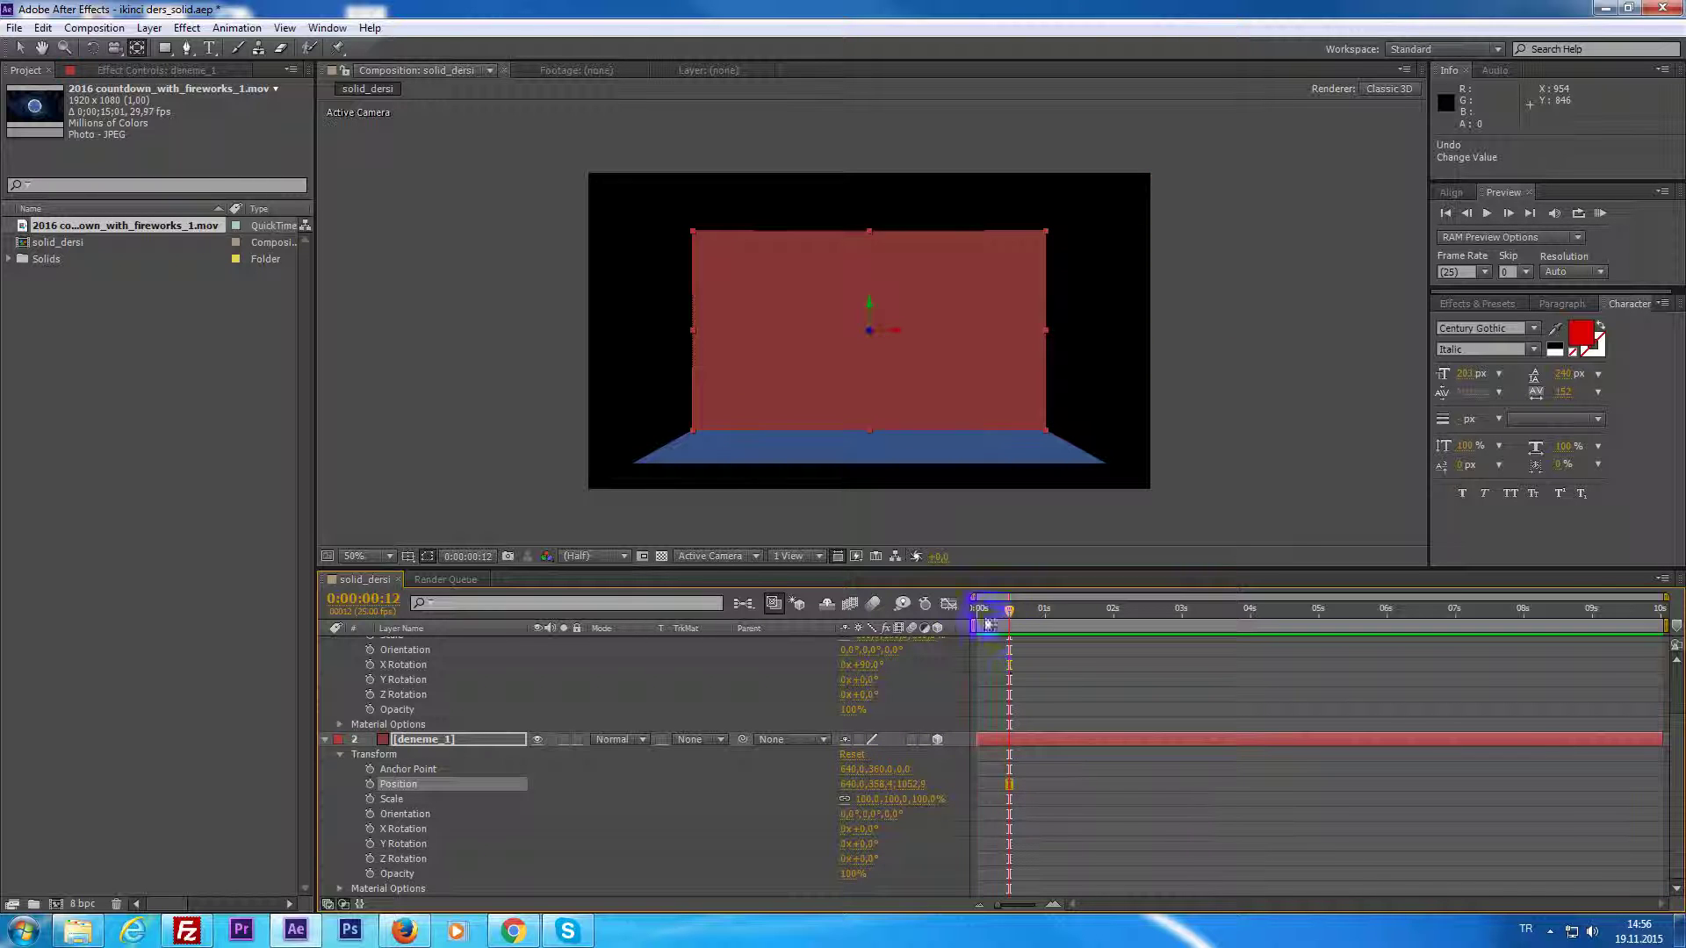
Keyframe Position at 0s and slide the solid right at 1:08.
left_click(982, 614)
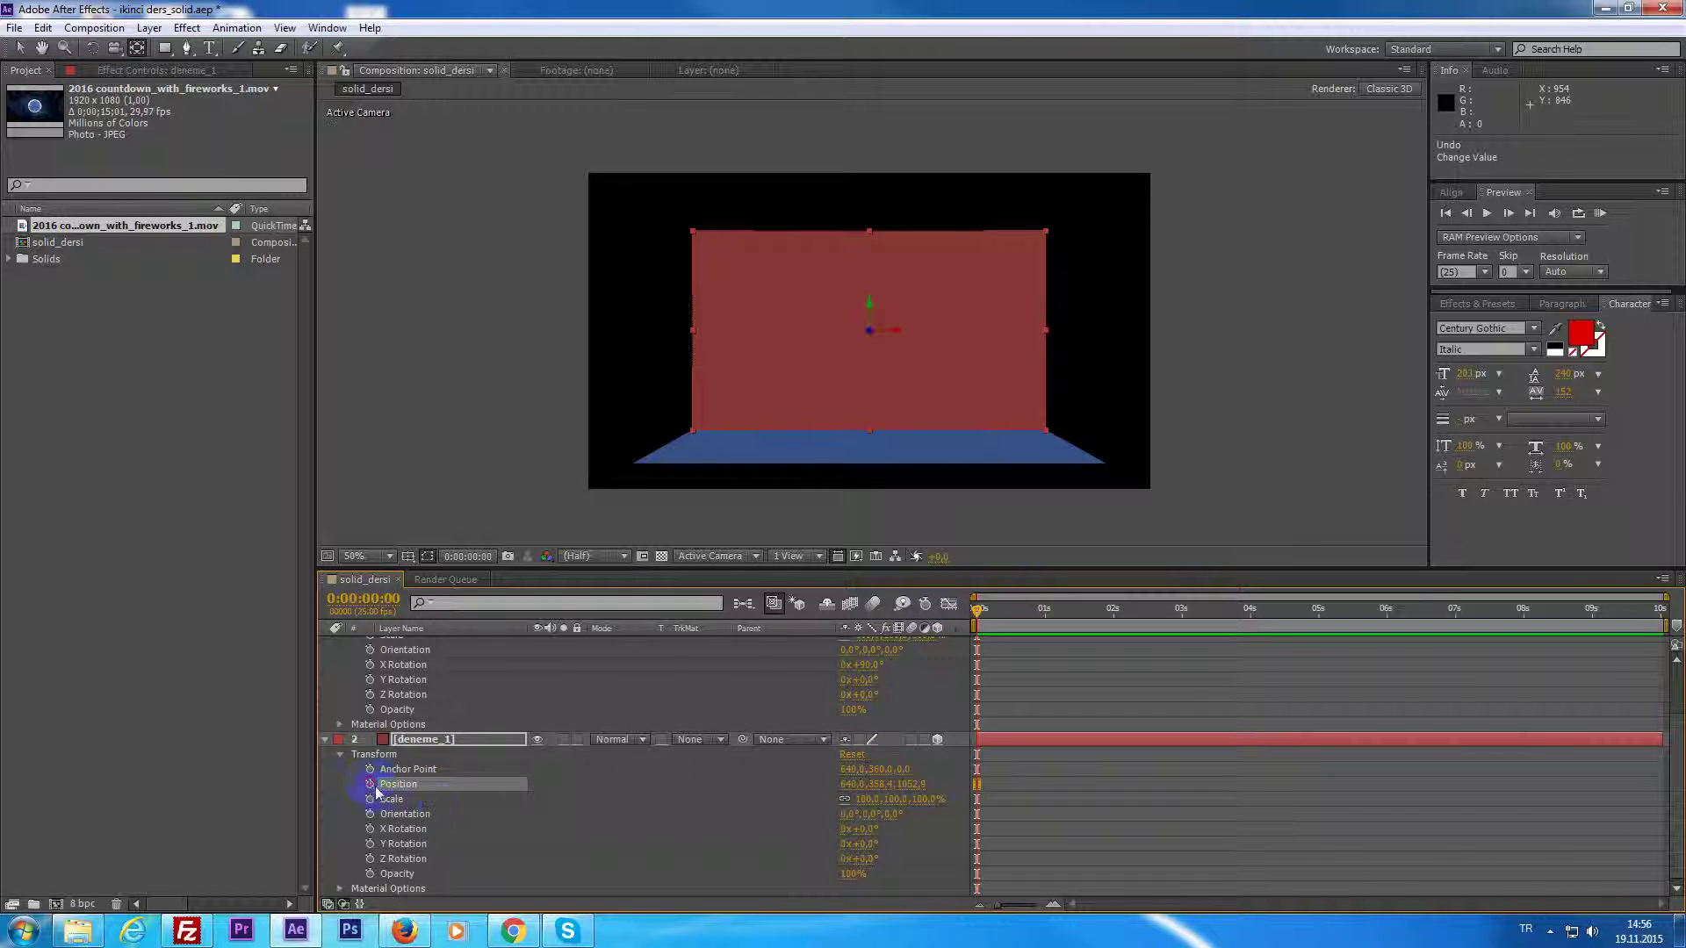
left_click(370, 785)
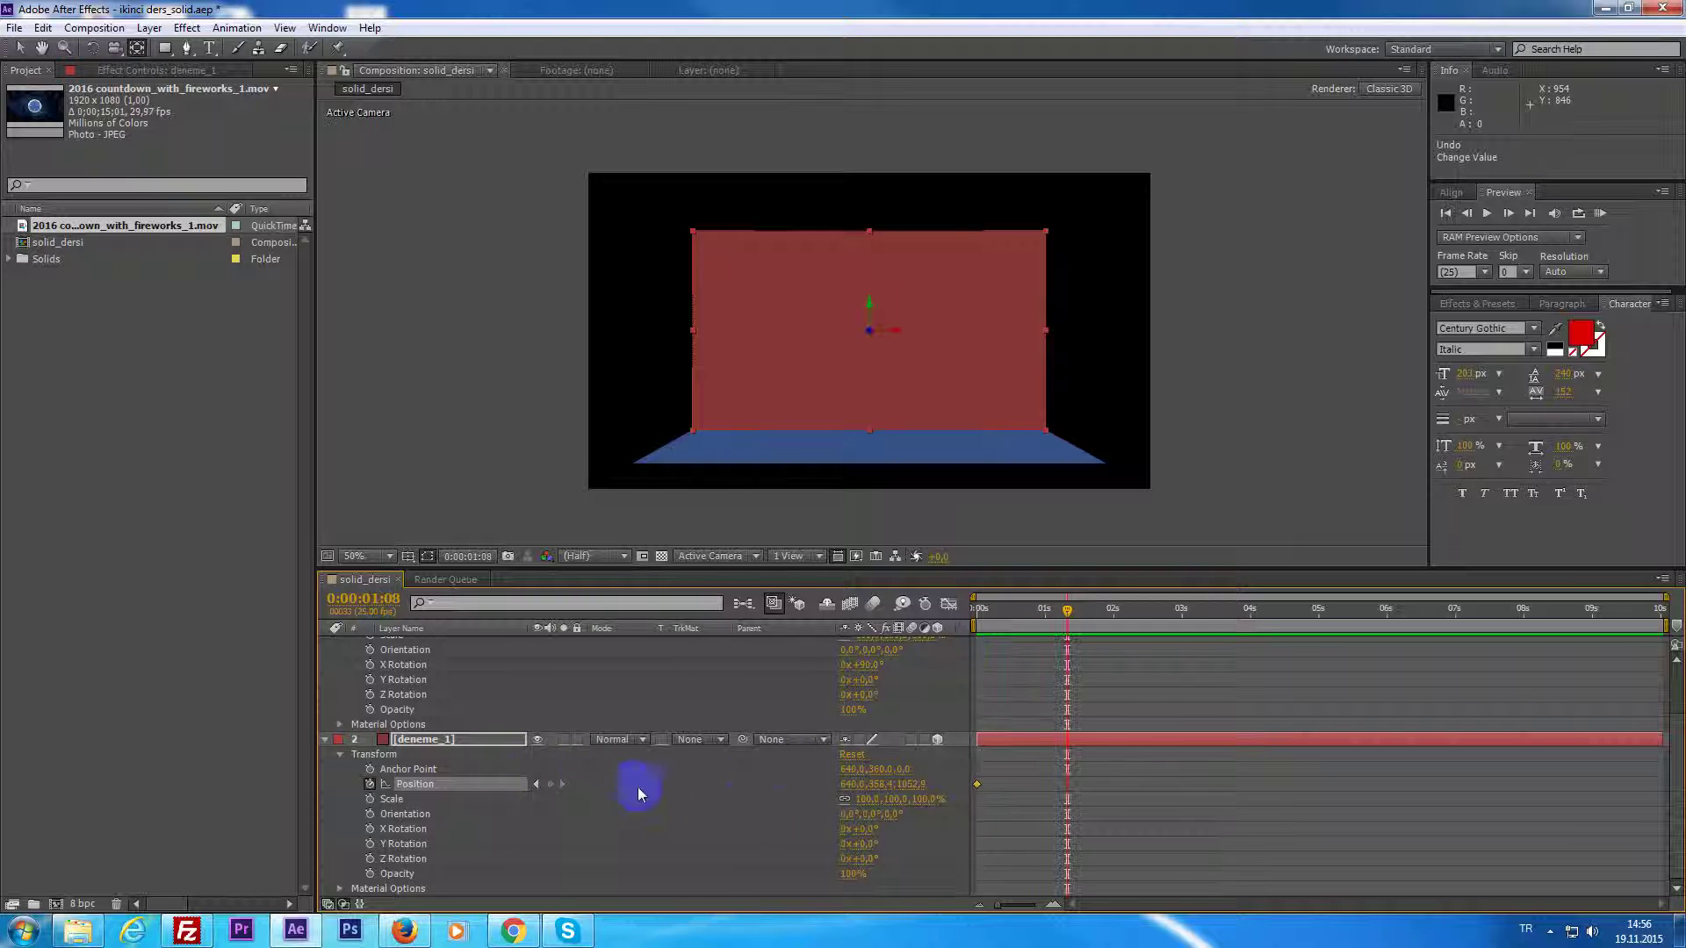
left_click_drag(846, 785, 781, 794)
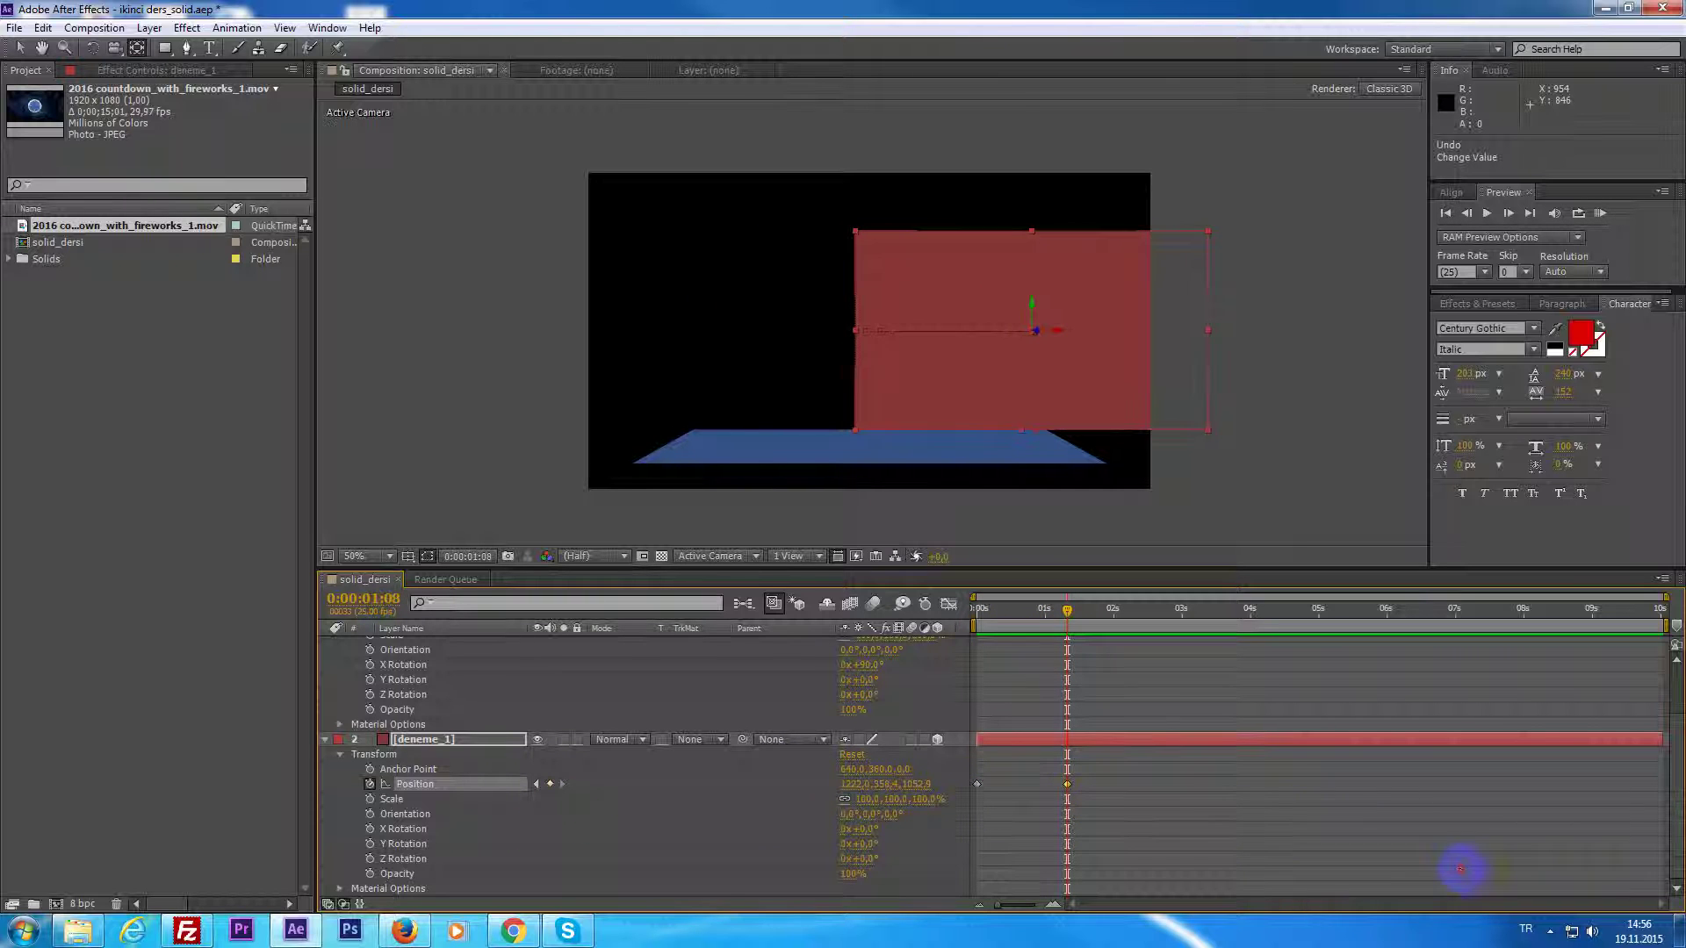
Keyframe Anchor Point to raise the solid, preview the animation, then undo that anchor keyframe.
left_click(369, 769)
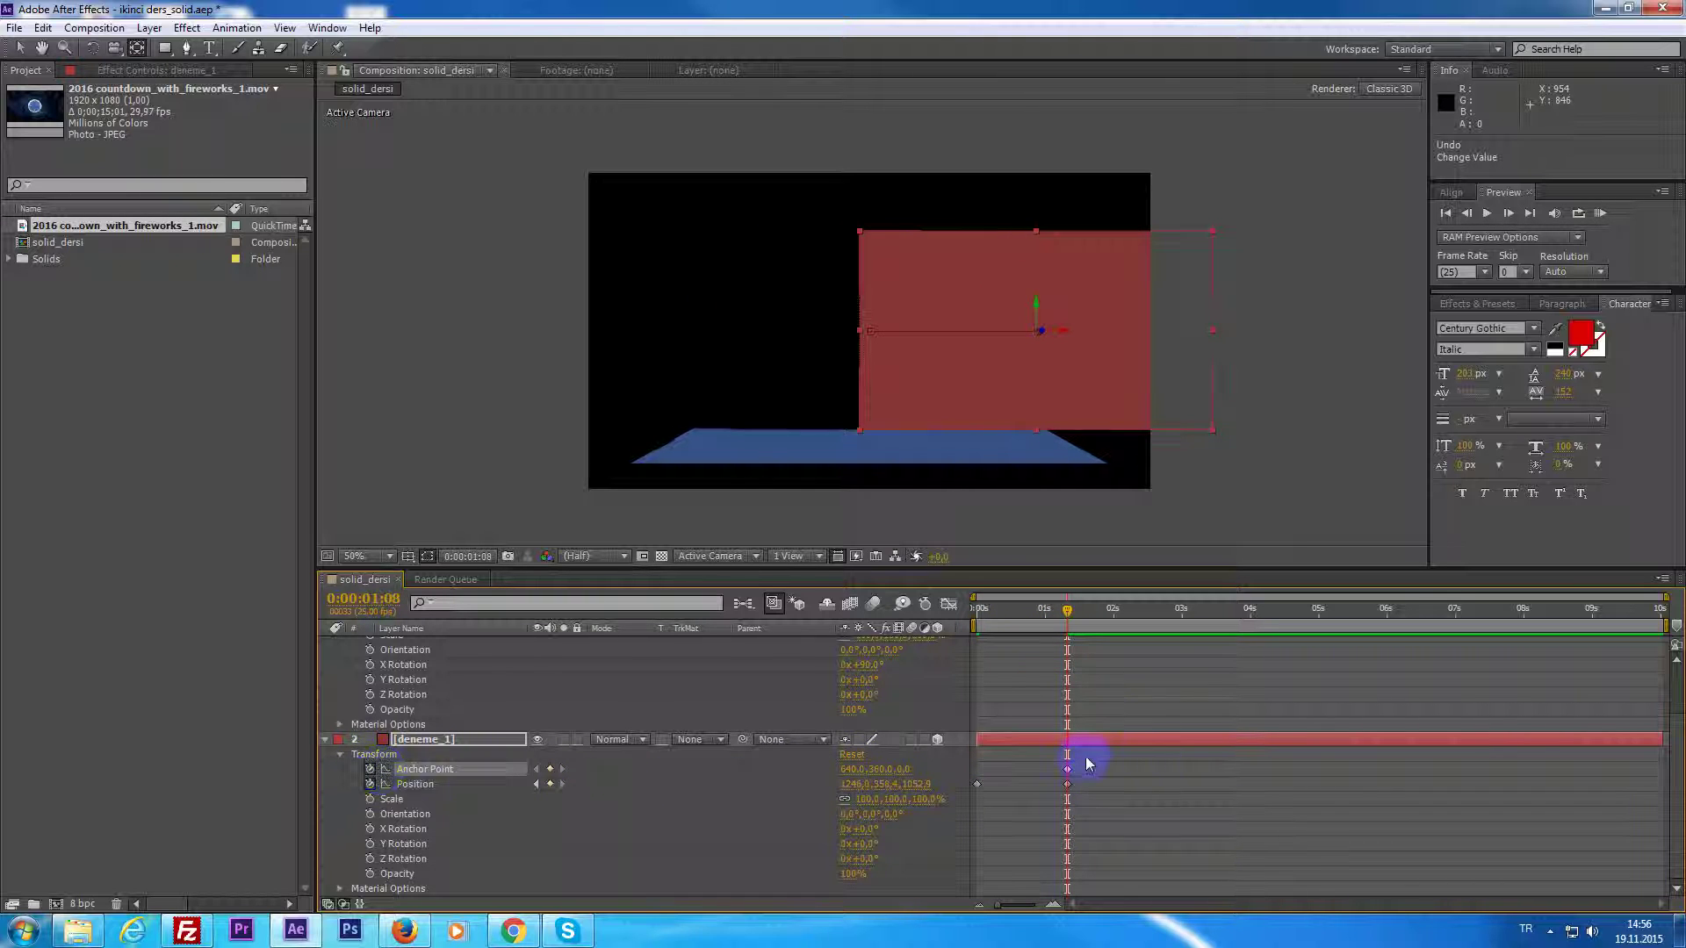
left_click(1068, 779)
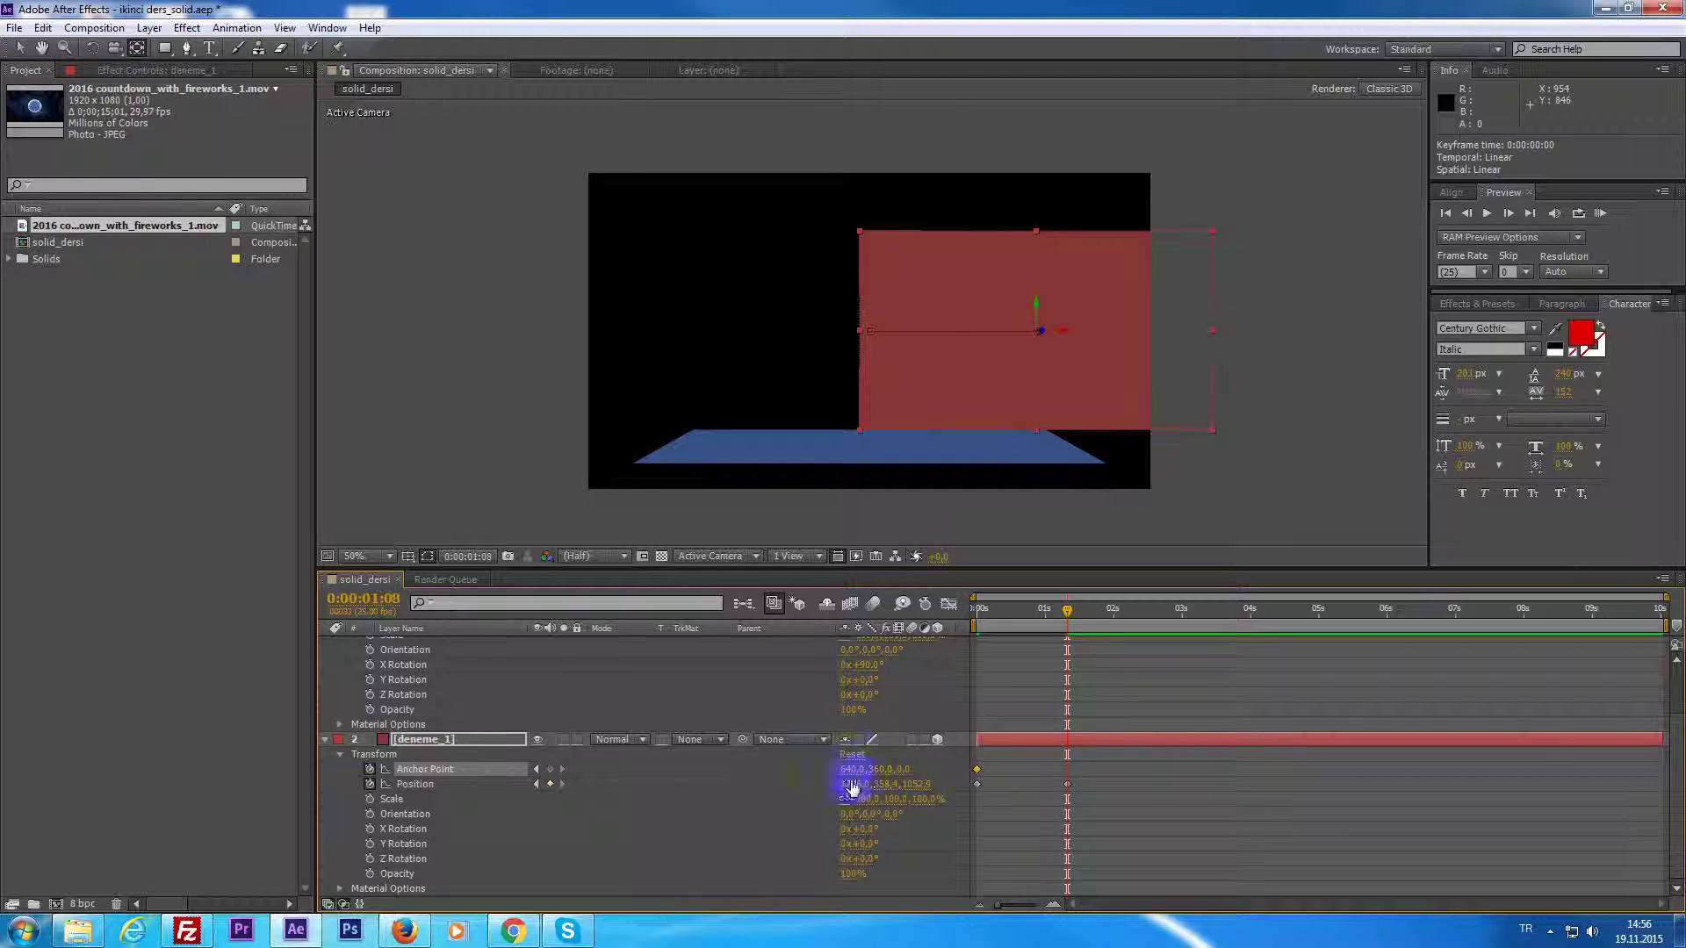
left_click_drag(869, 770, 1432, 810)
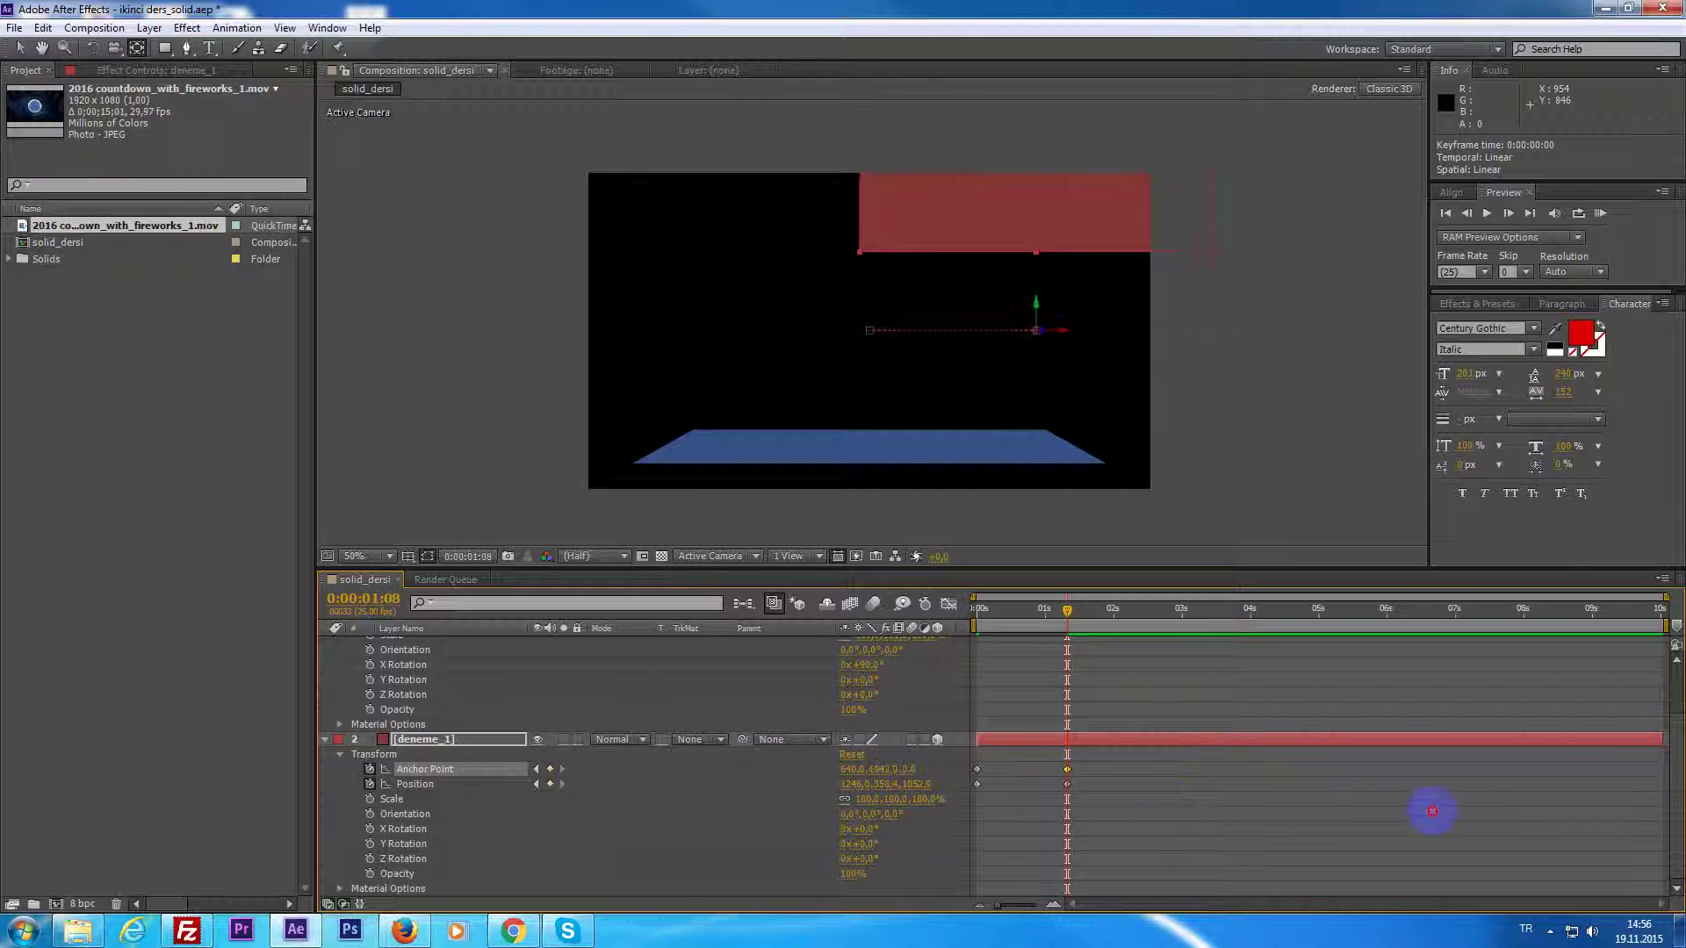
left_click_drag(1015, 609, 951, 654)
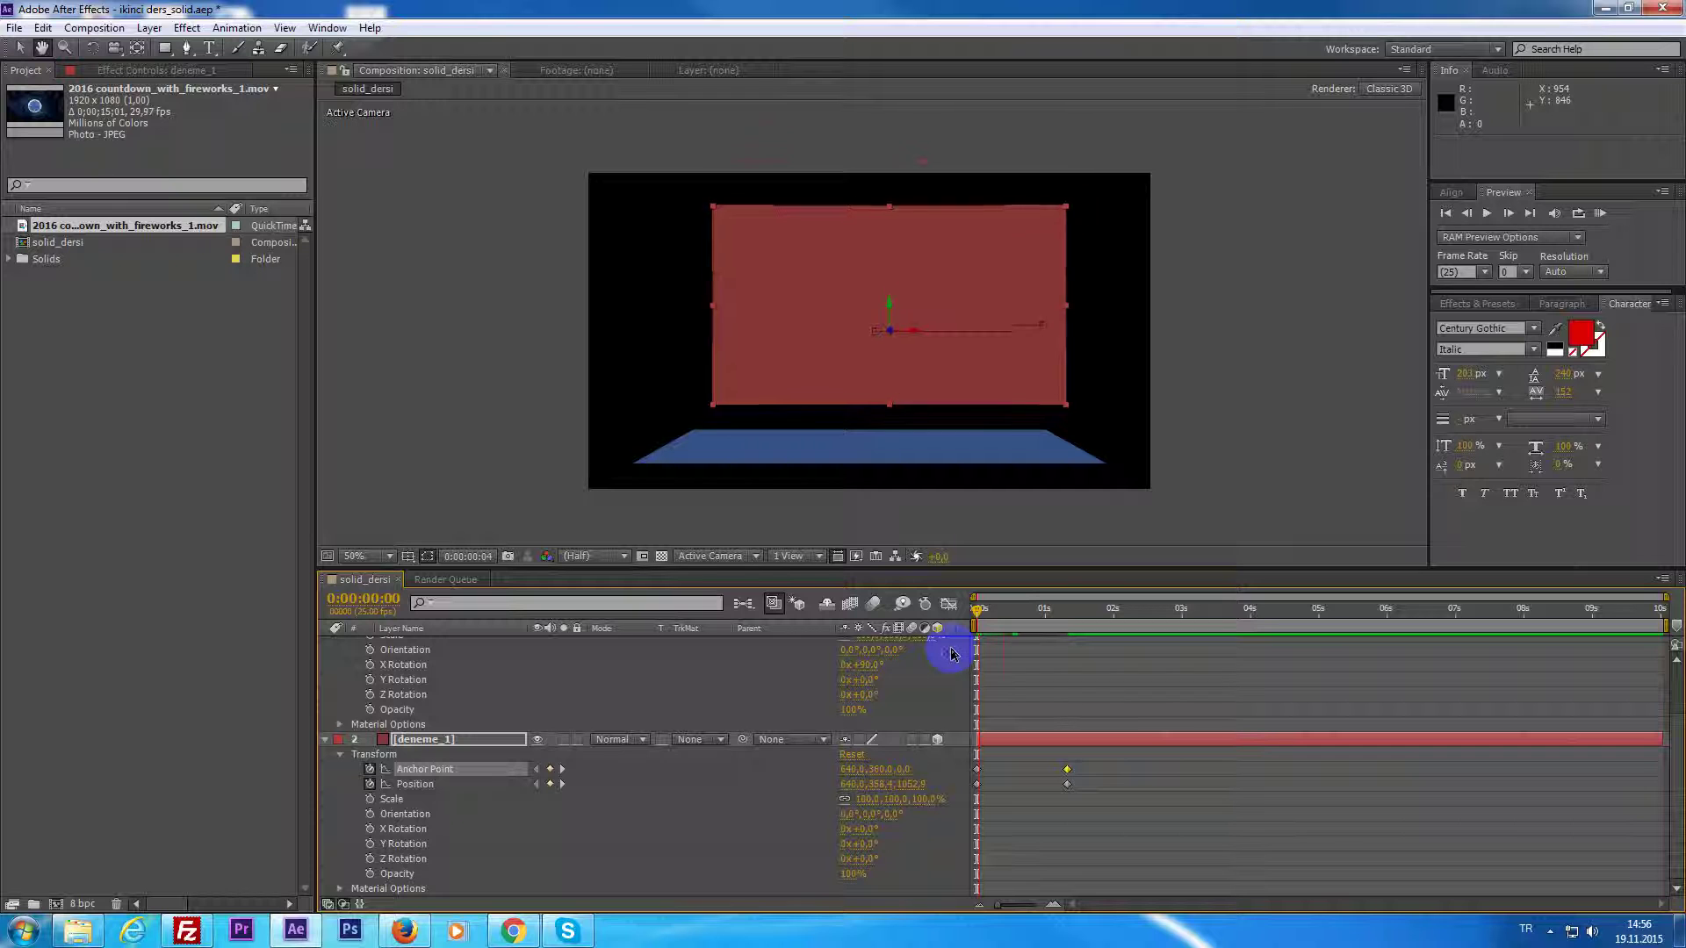
key("space")
left_click(1025, 610)
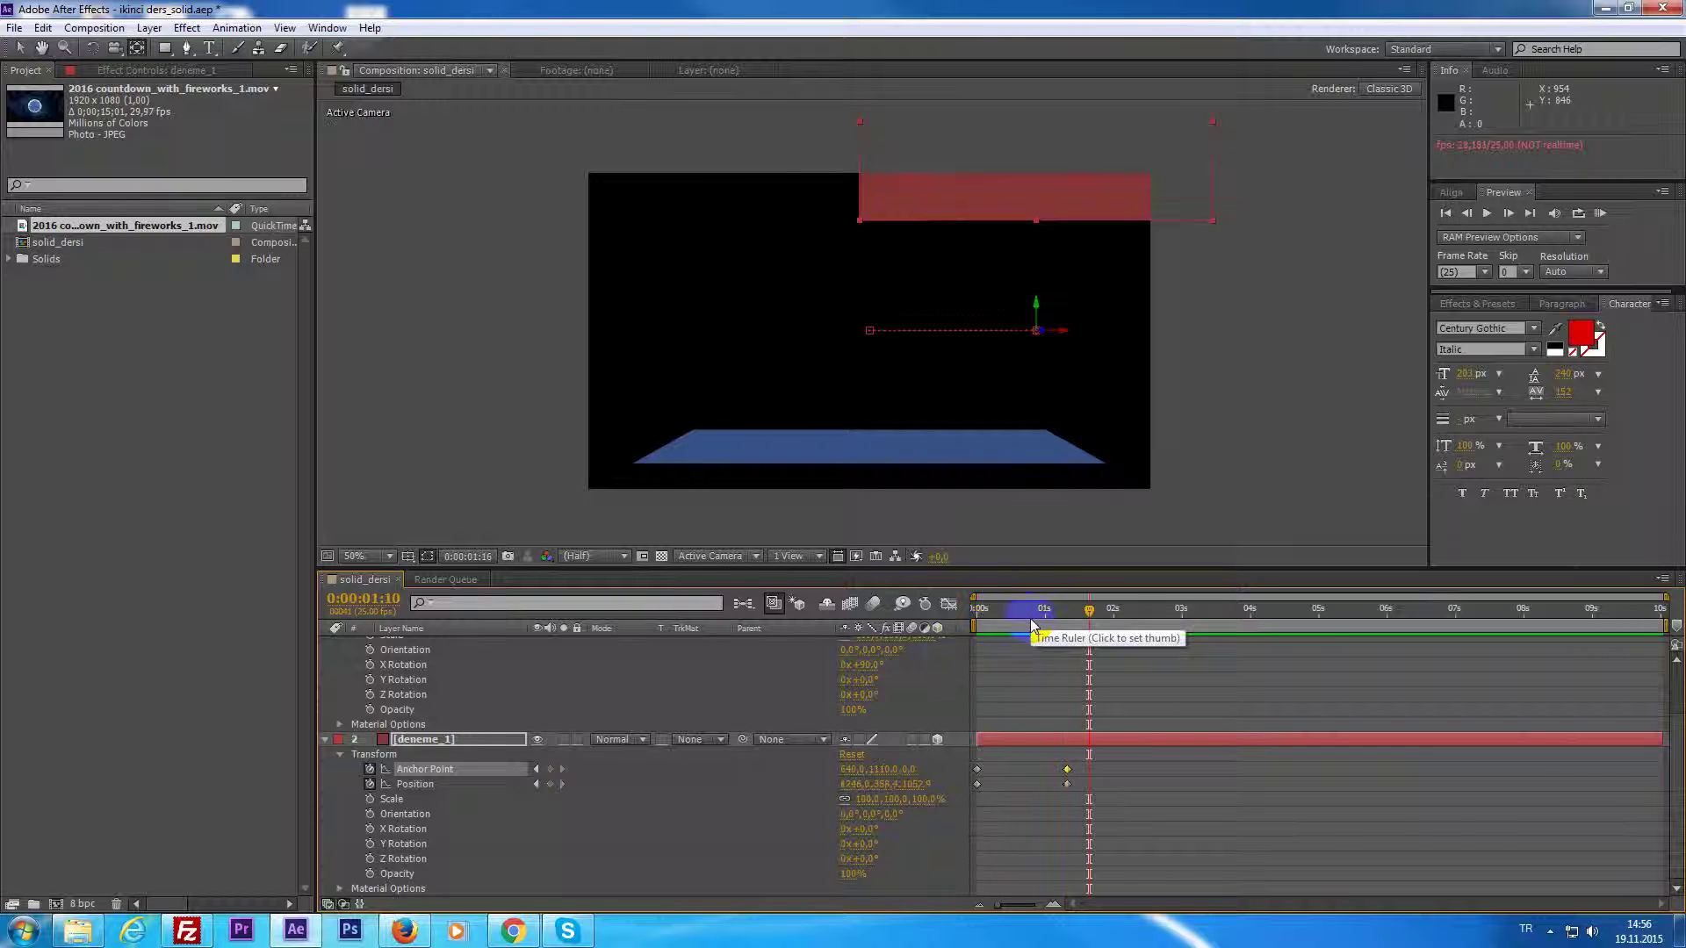
mouse_move(1031, 625)
left_mouse_down()
mouse_move(1016, 665)
mouse_move(968, 670)
left_mouse_up()
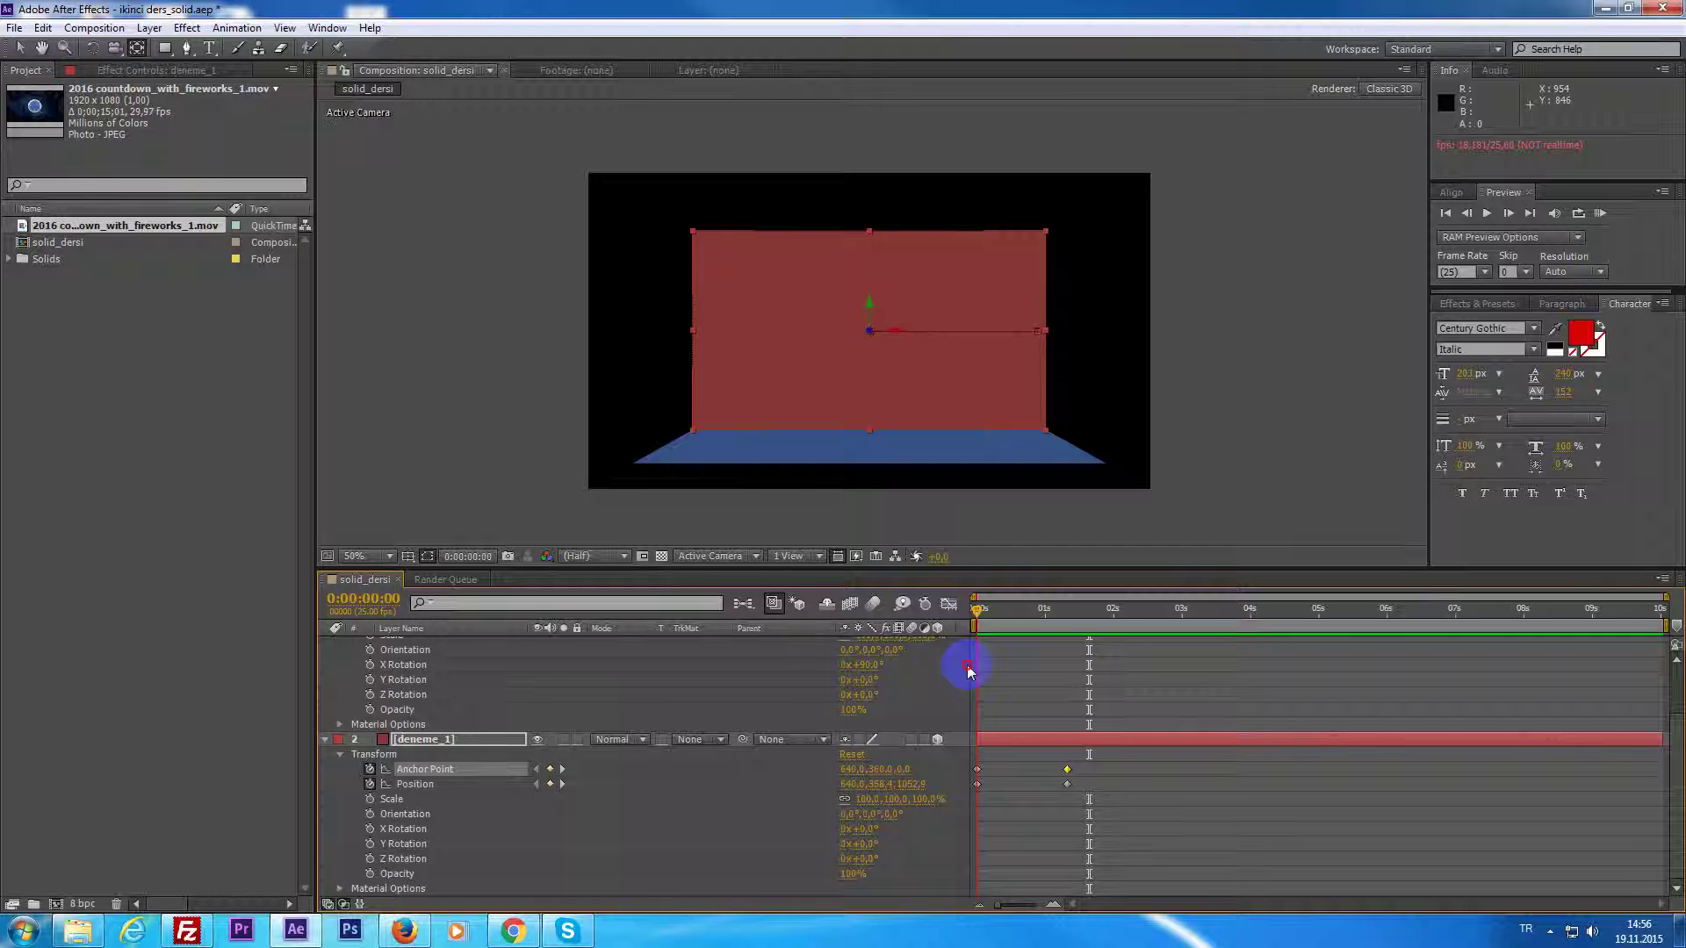
key("ctrl+z")
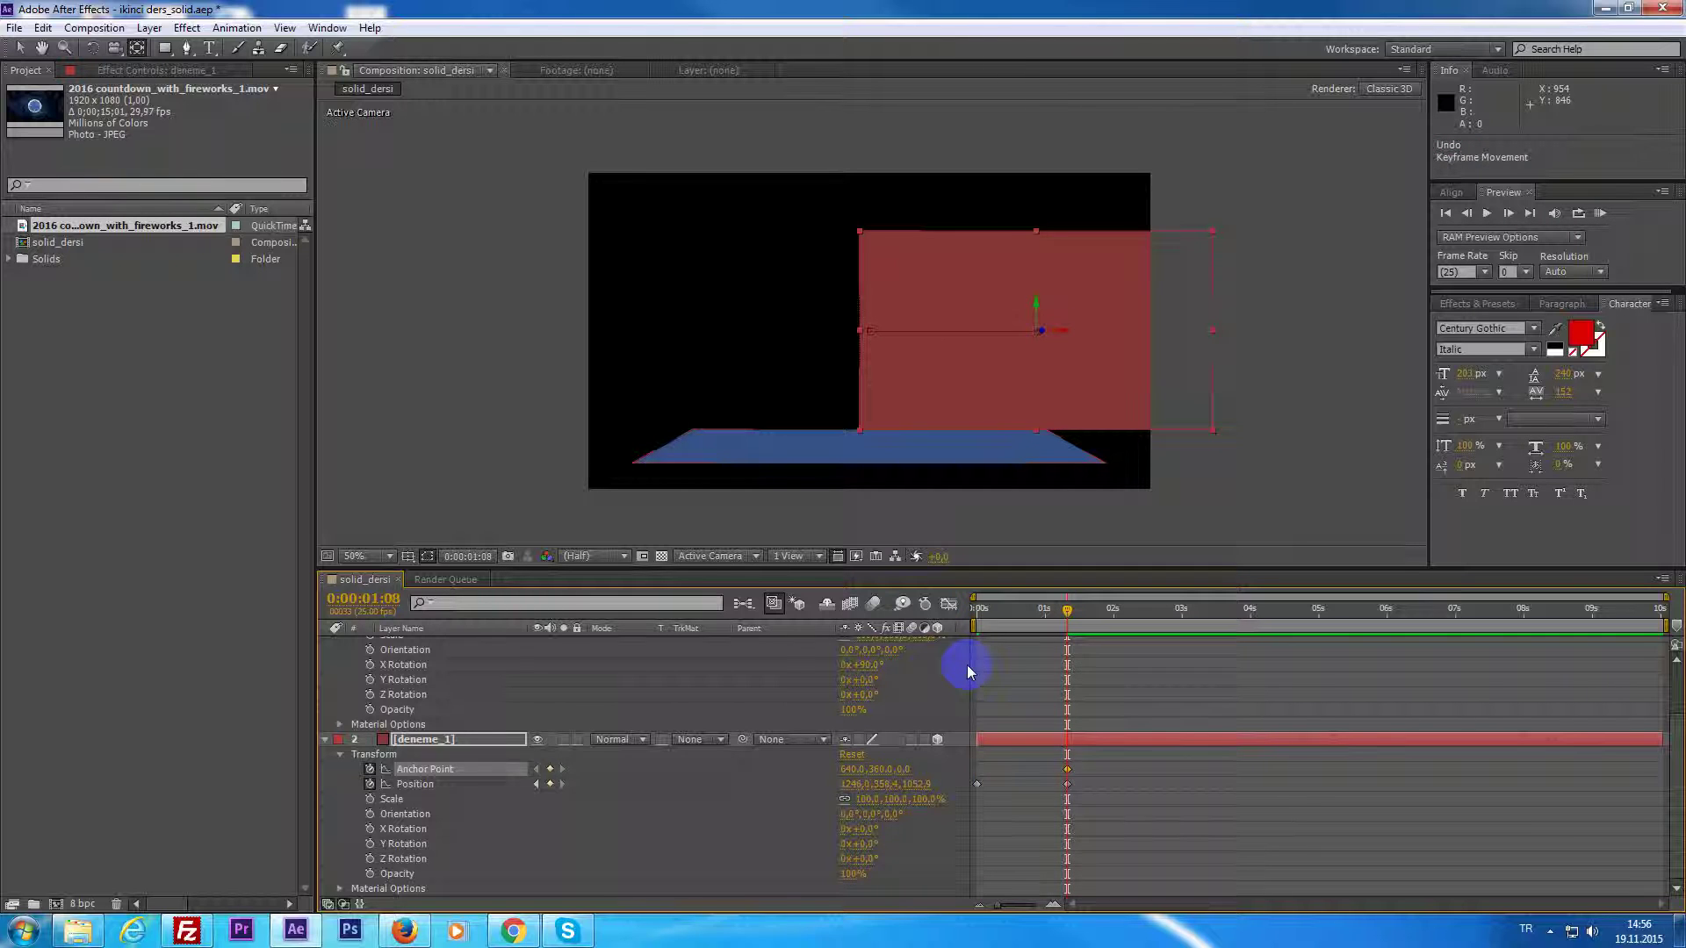
Undo the remaining Position keyframe animation on the red solid.
key("ctrl+z")
key("ctrl+z")
key("ctrl+z")
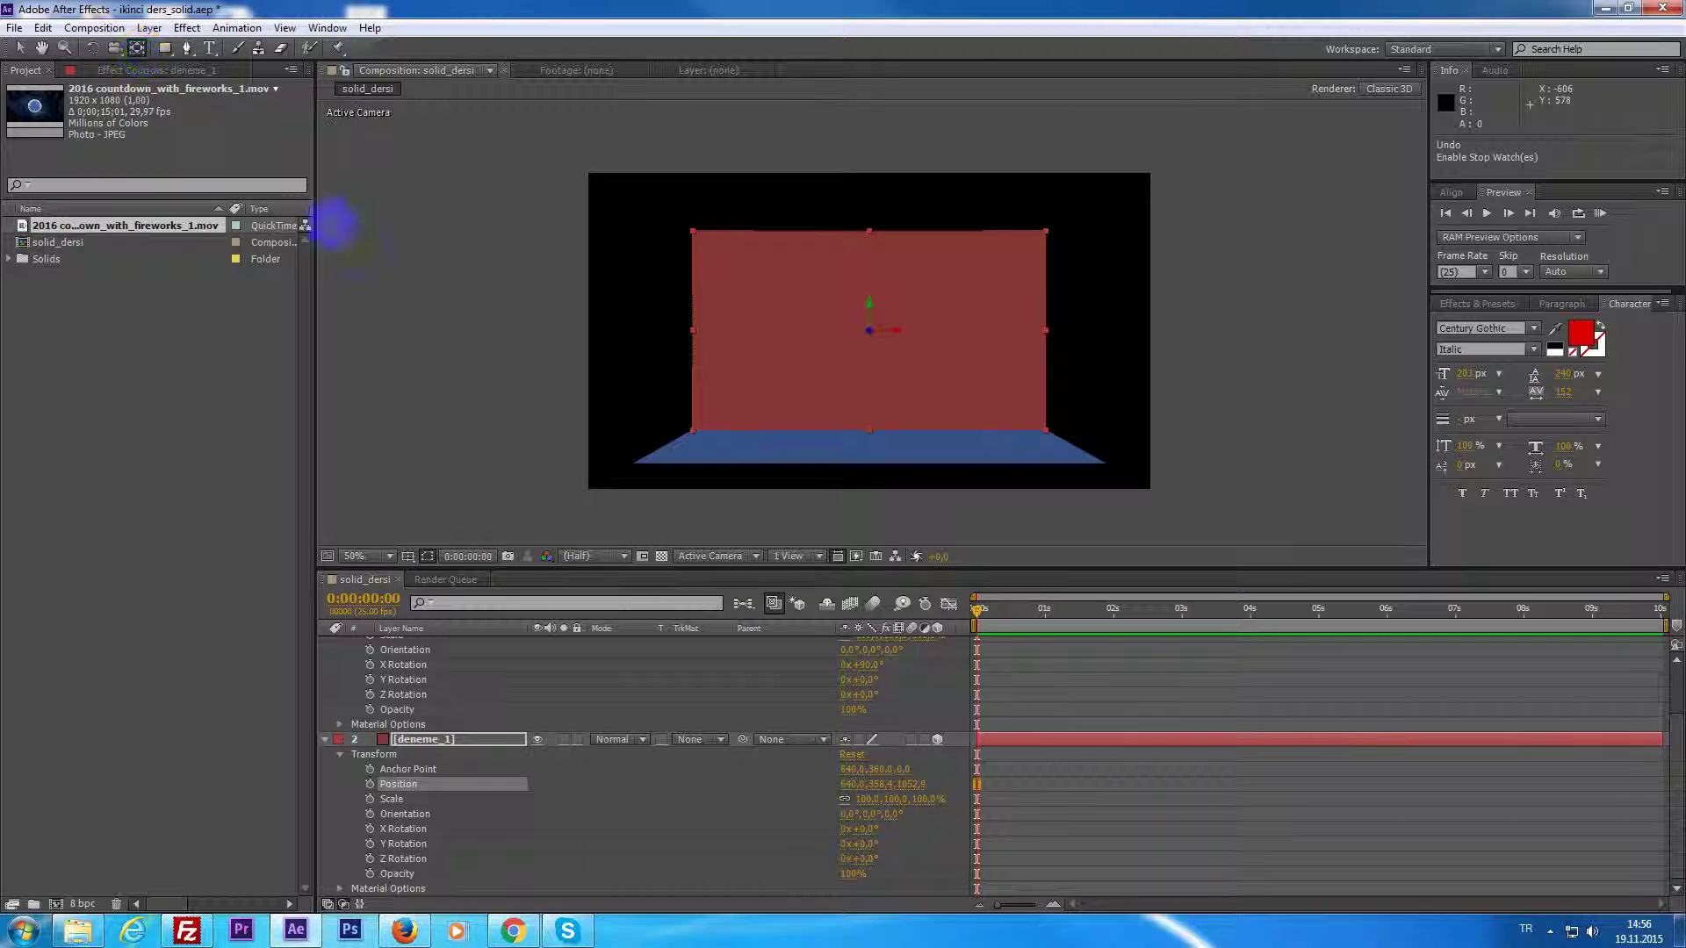
scroll(799, 707, "up", 2)
left_click(165, 48)
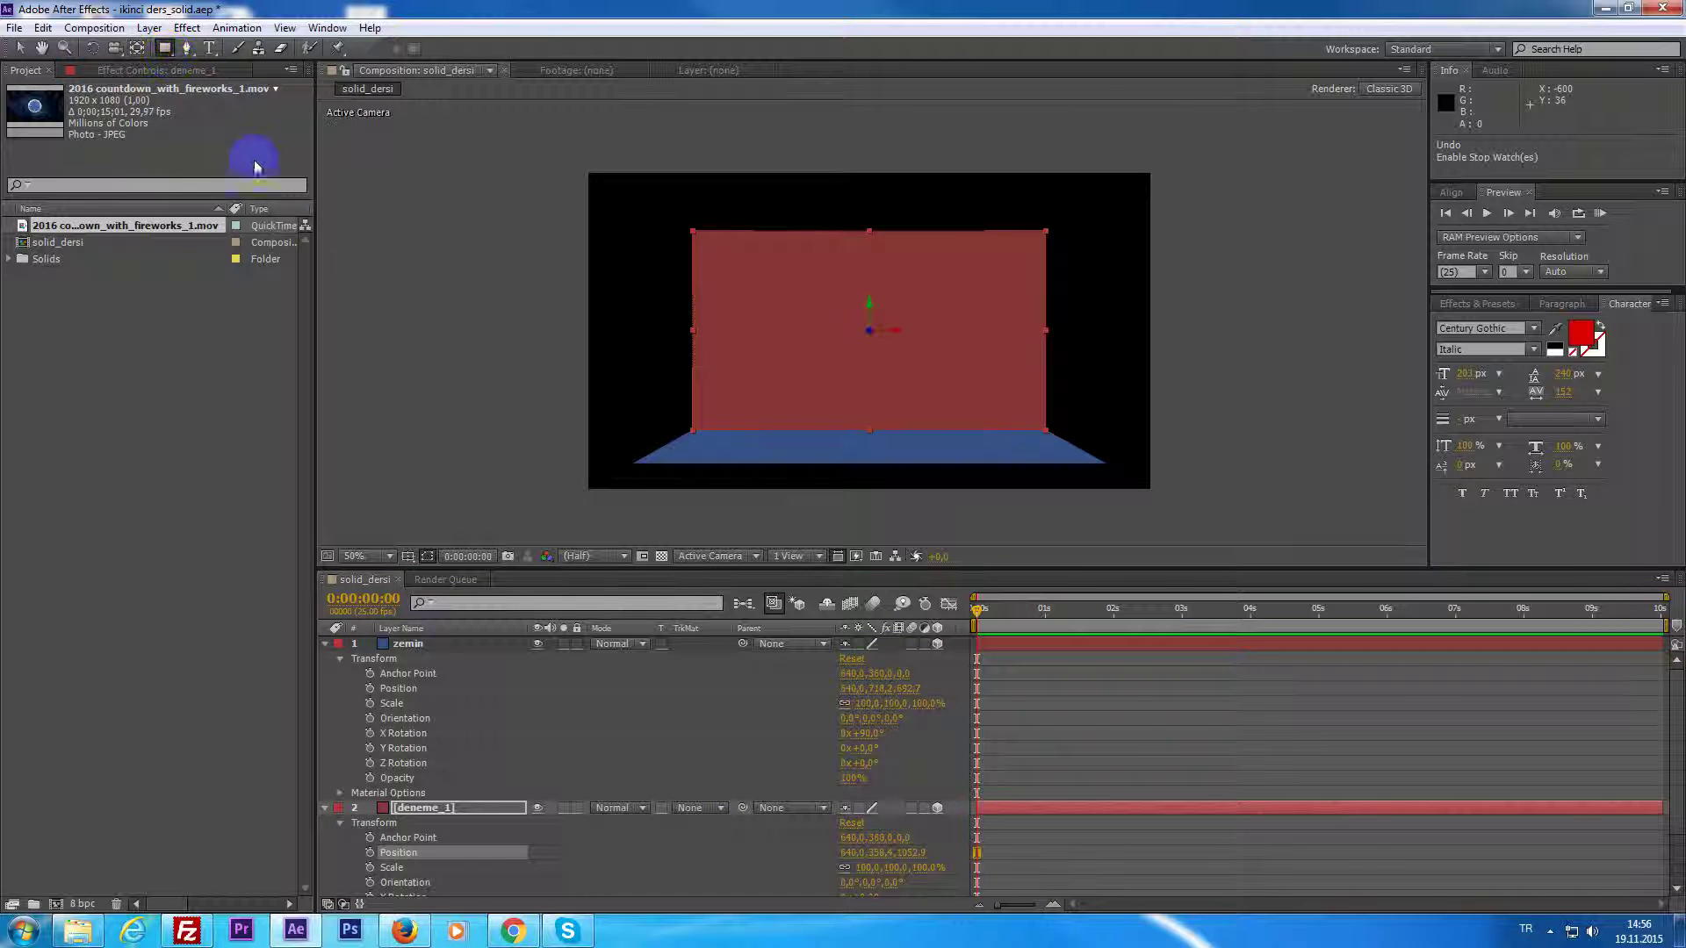
scroll(1054, 727, "down", 1)
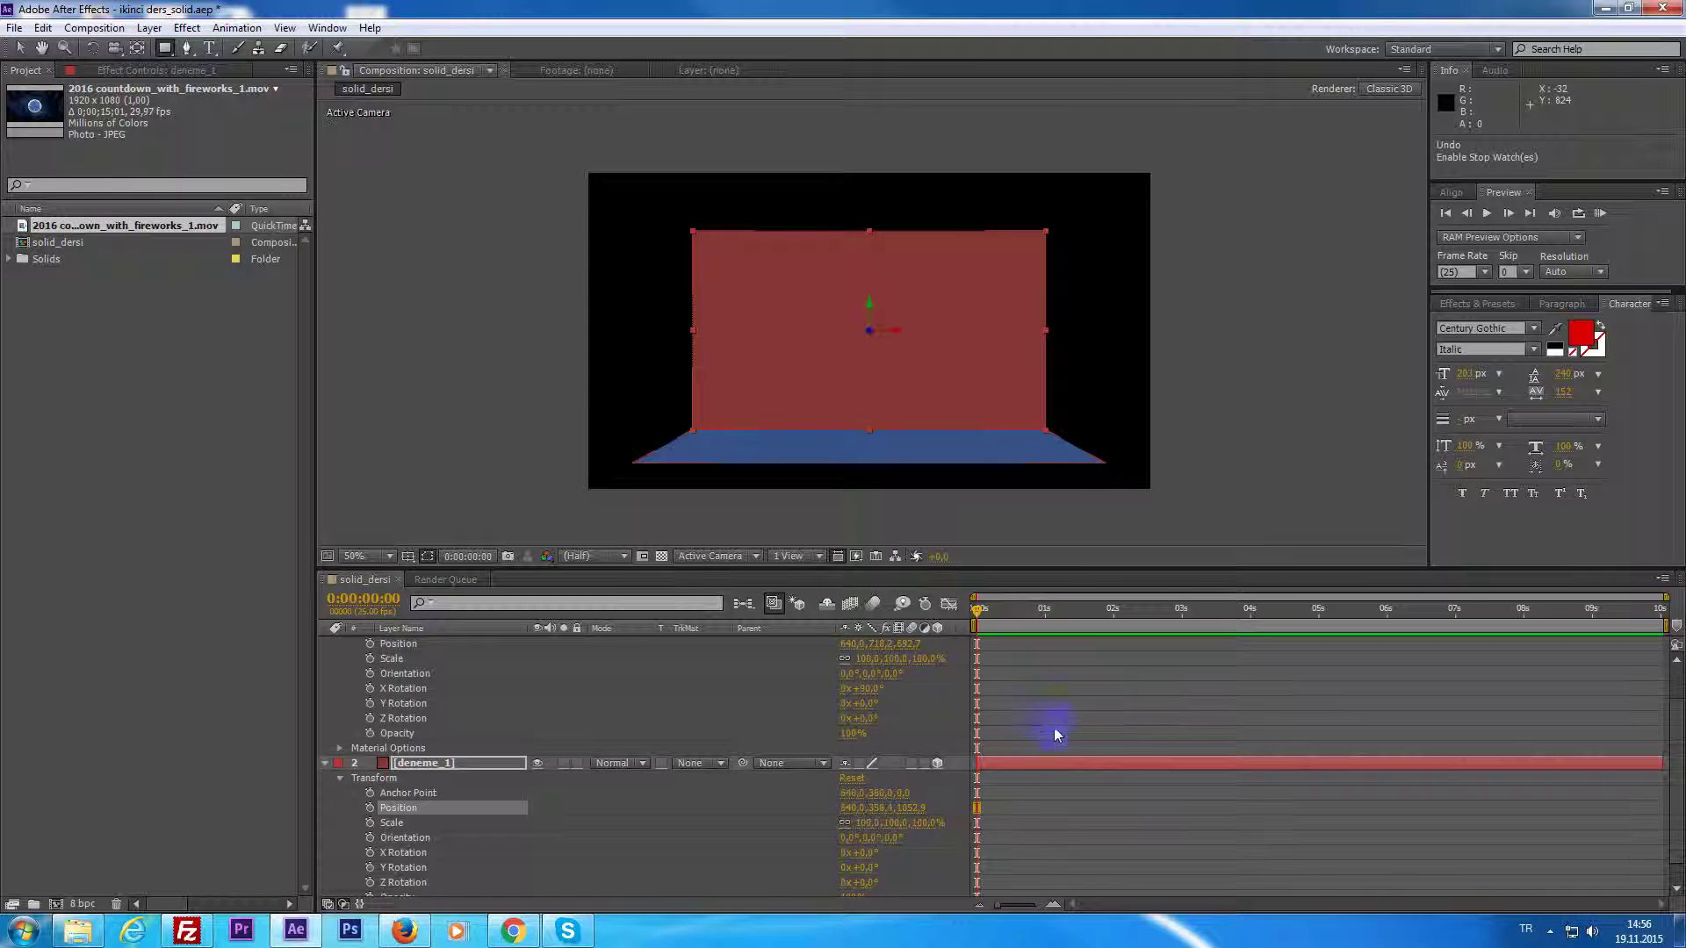
scroll(1055, 748, "up", 1)
Delete the blue zemin floor layer and reselect the deneme_1 solid.
left_click(1018, 815)
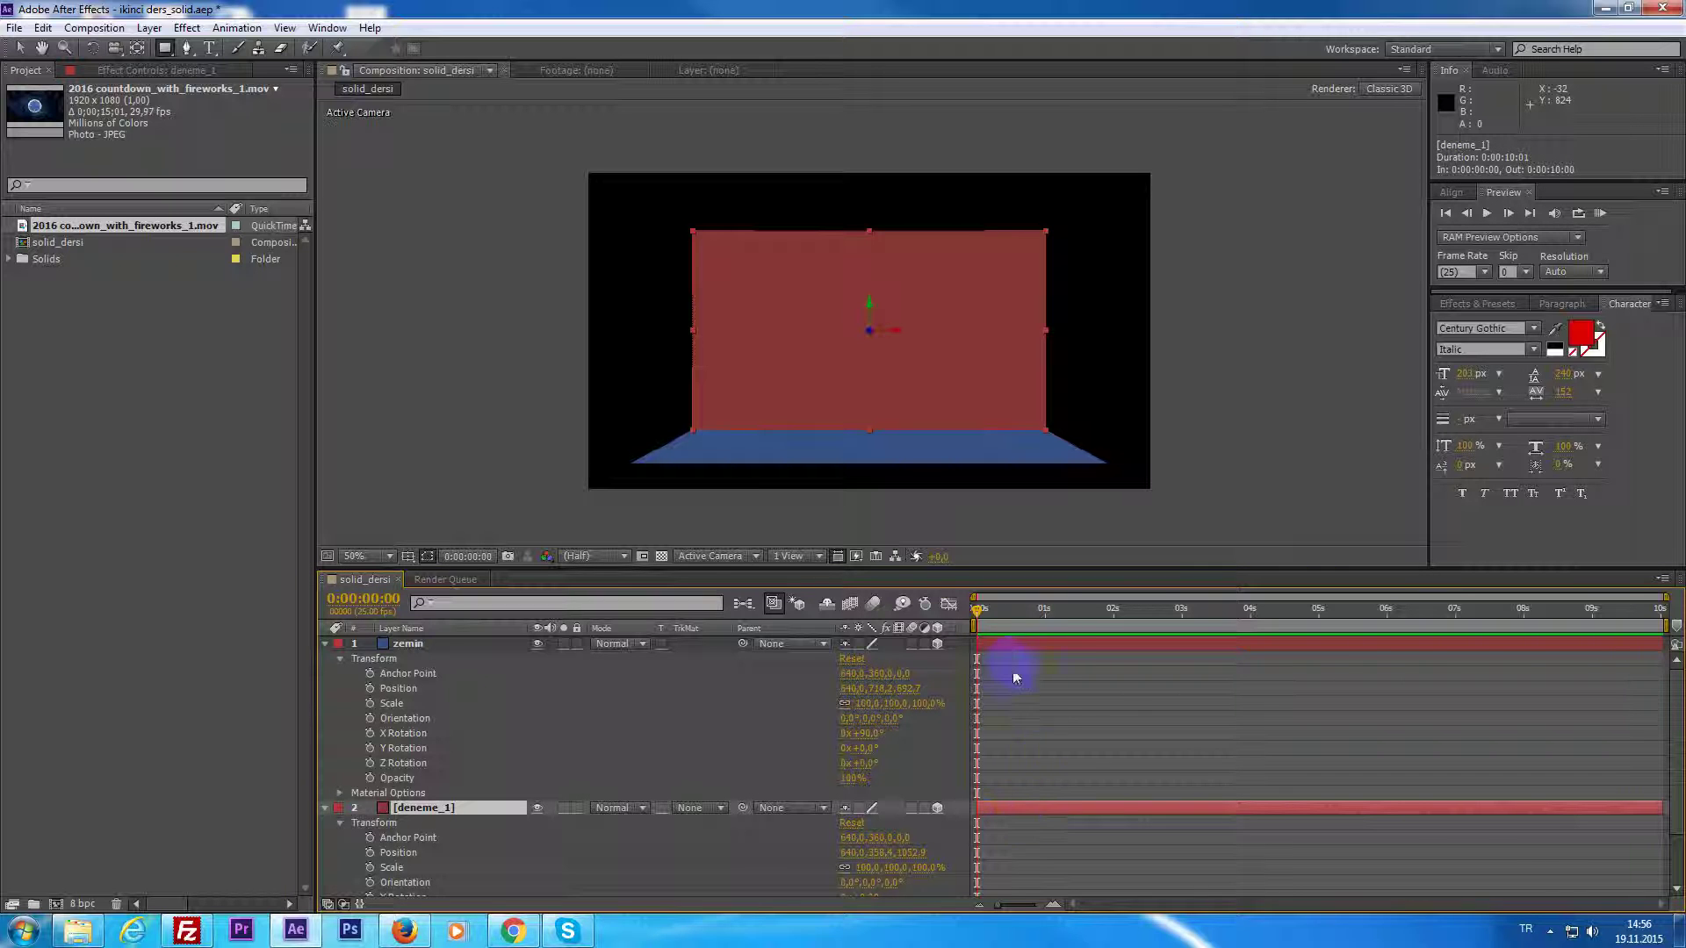
left_click(1029, 644)
key("Delete")
left_click(1043, 663)
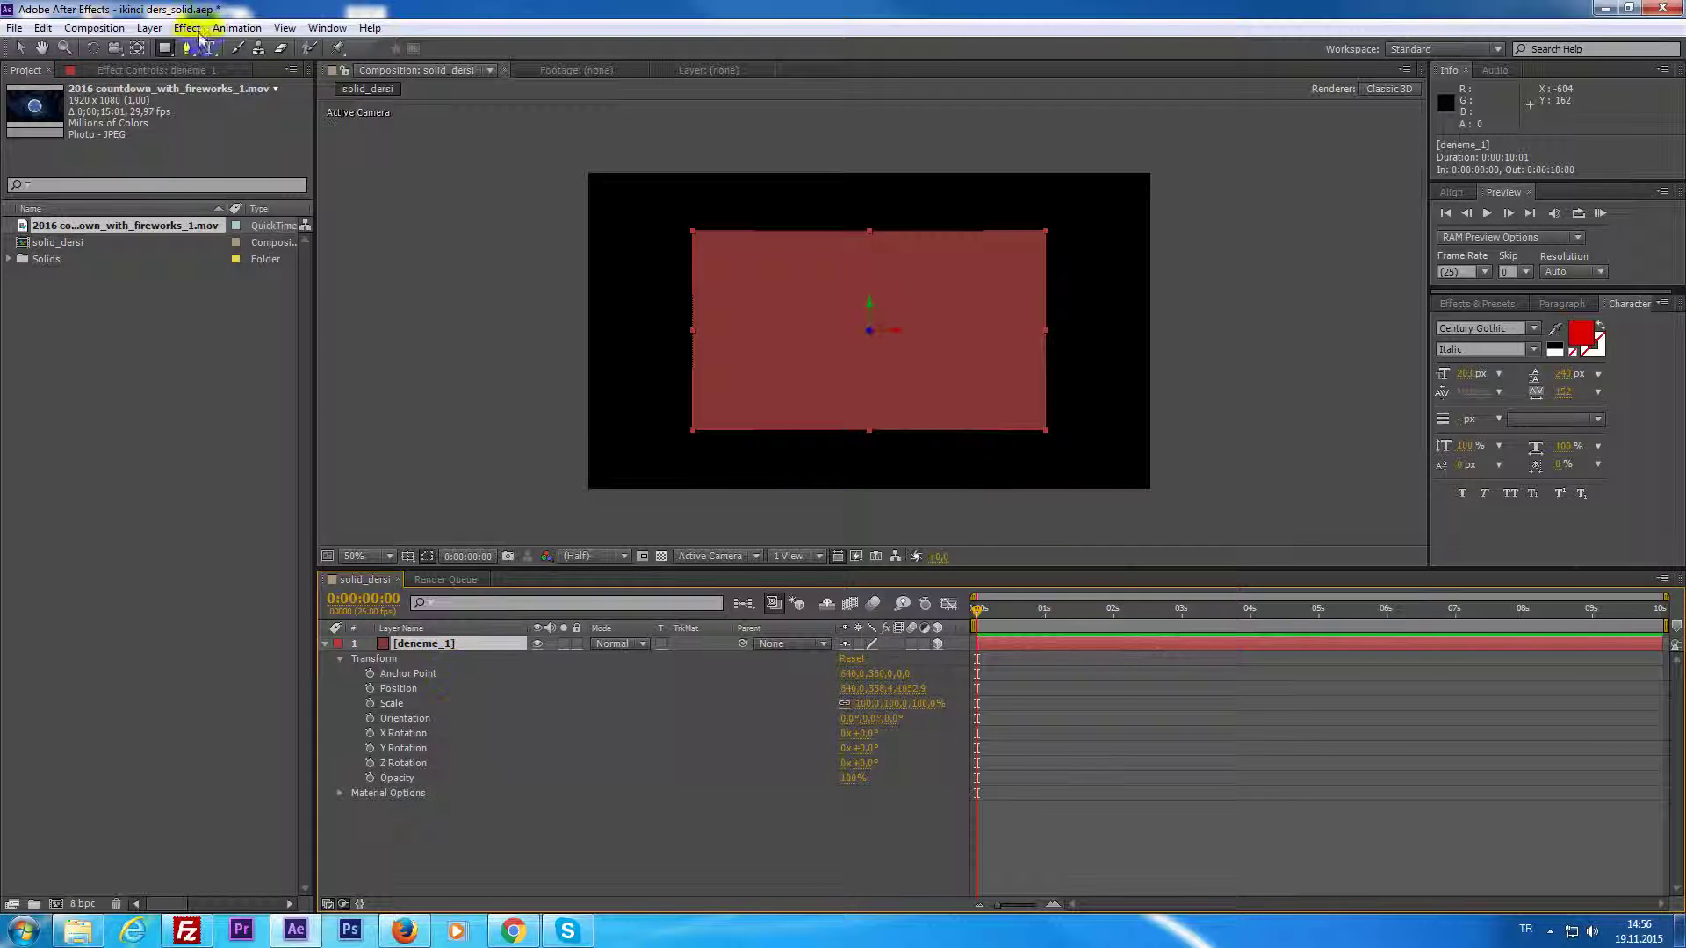
Reset the solid's Transform so the red solid fills the whole frame.
left_click(164, 49)
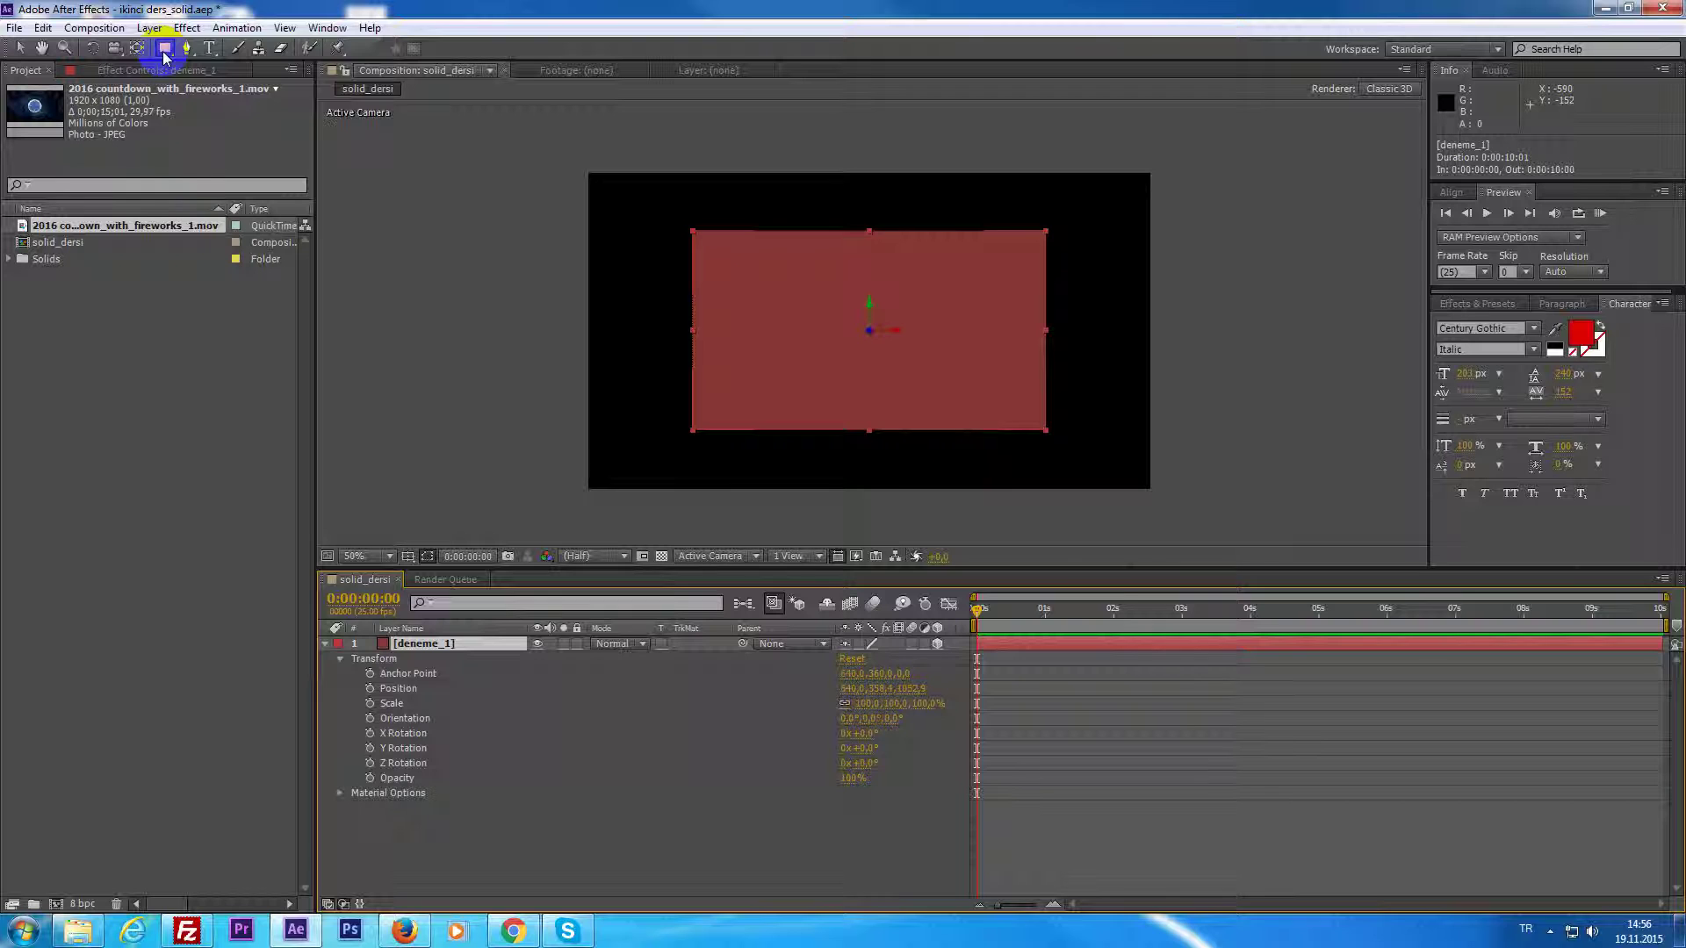
left_click(163, 53)
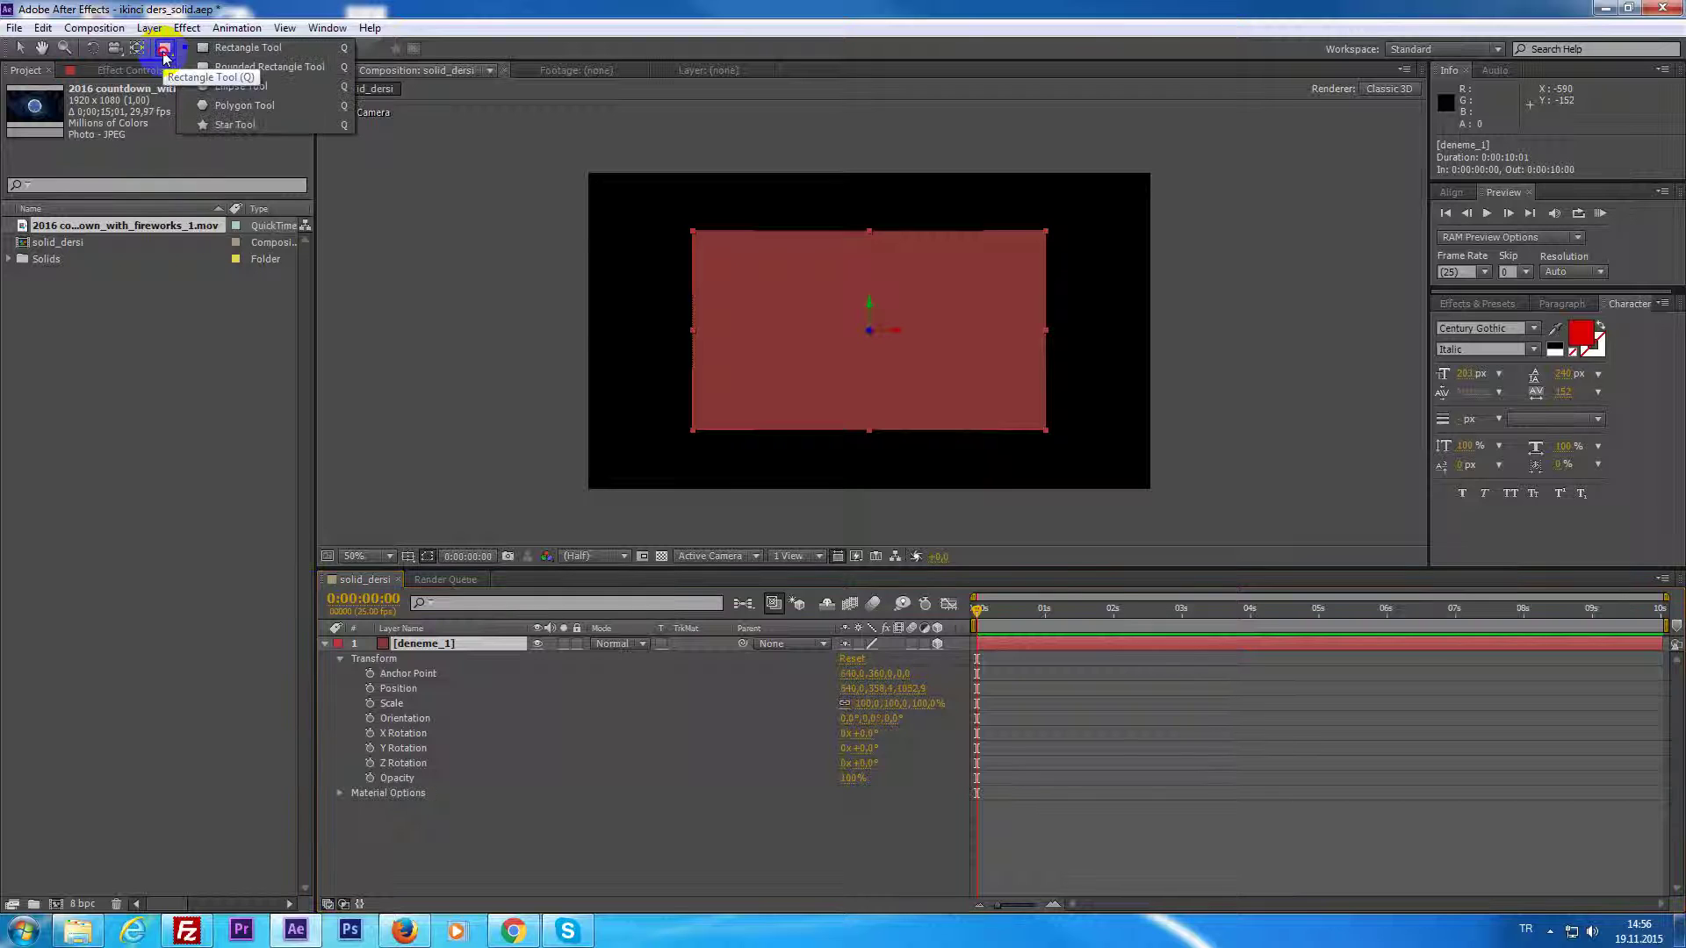
left_click(255, 104)
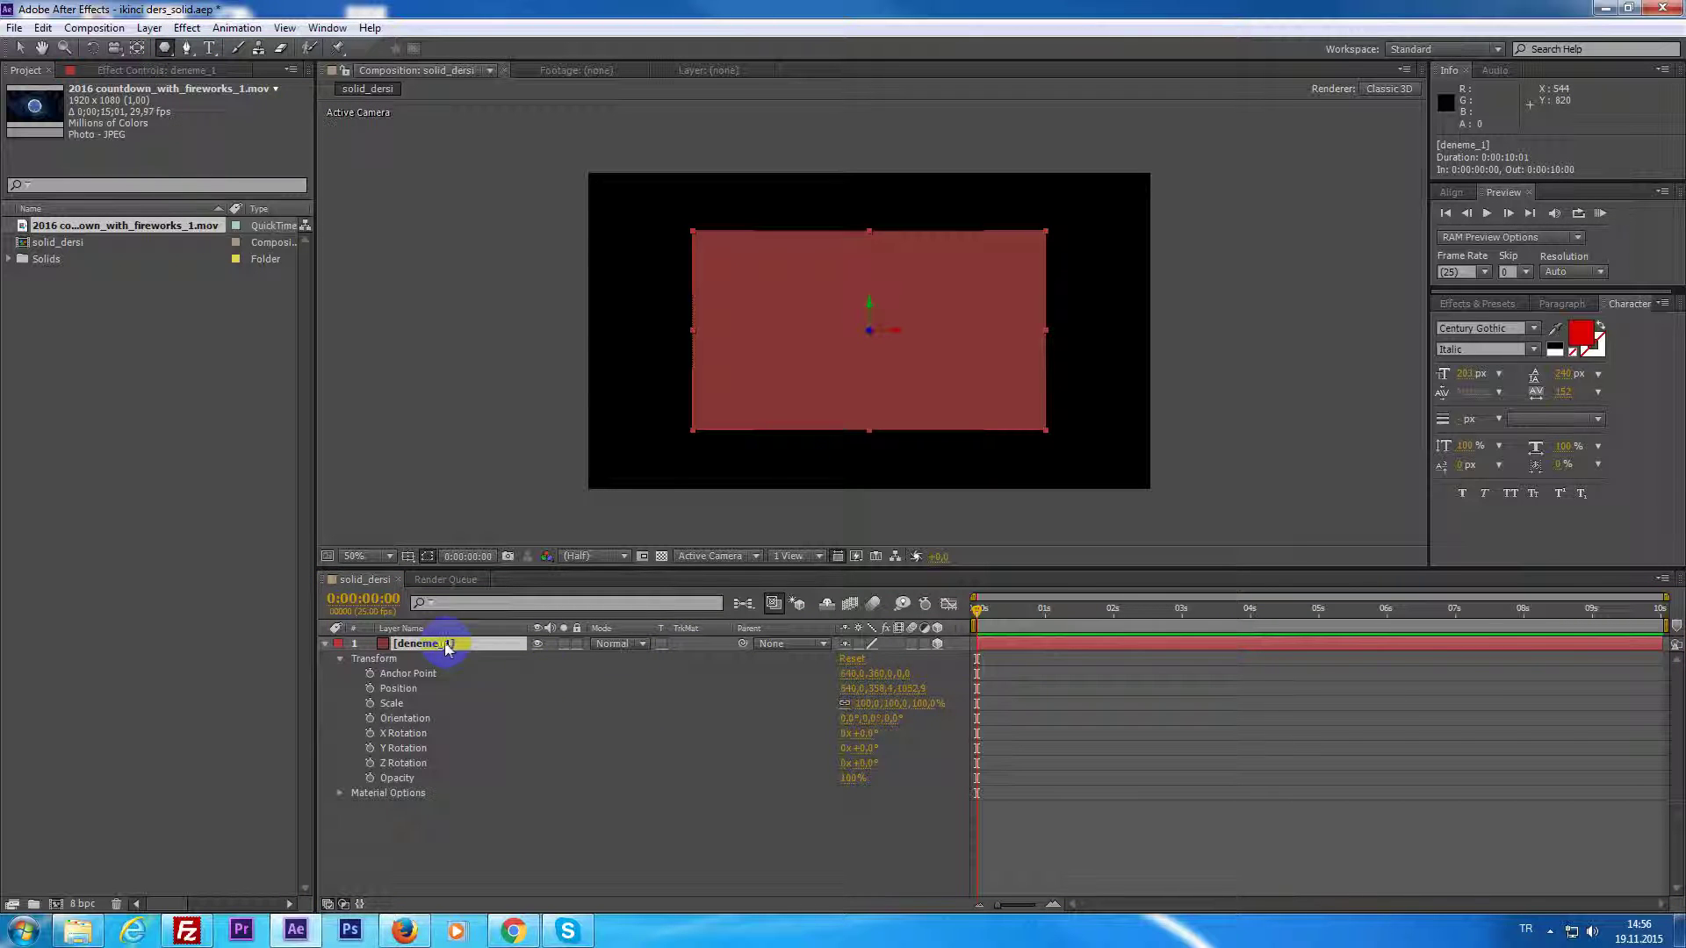
left_click(852, 658)
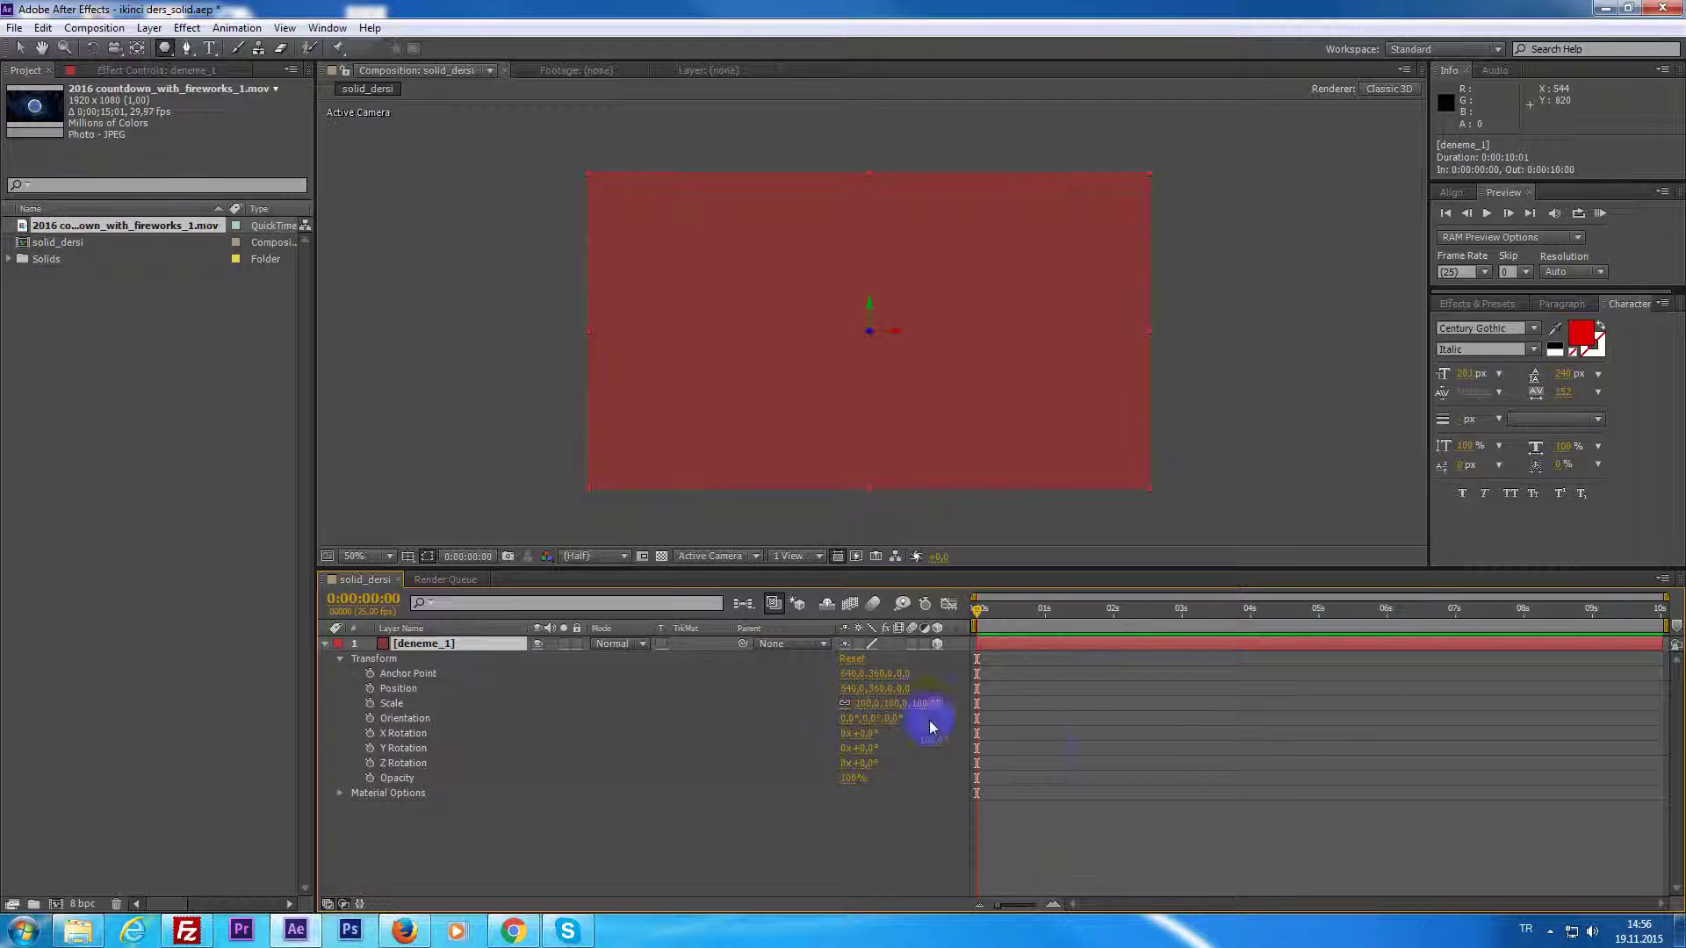
Draw a trial six-point Pen mask on the solid, then undo it.
left_click(170, 52)
left_click(205, 49)
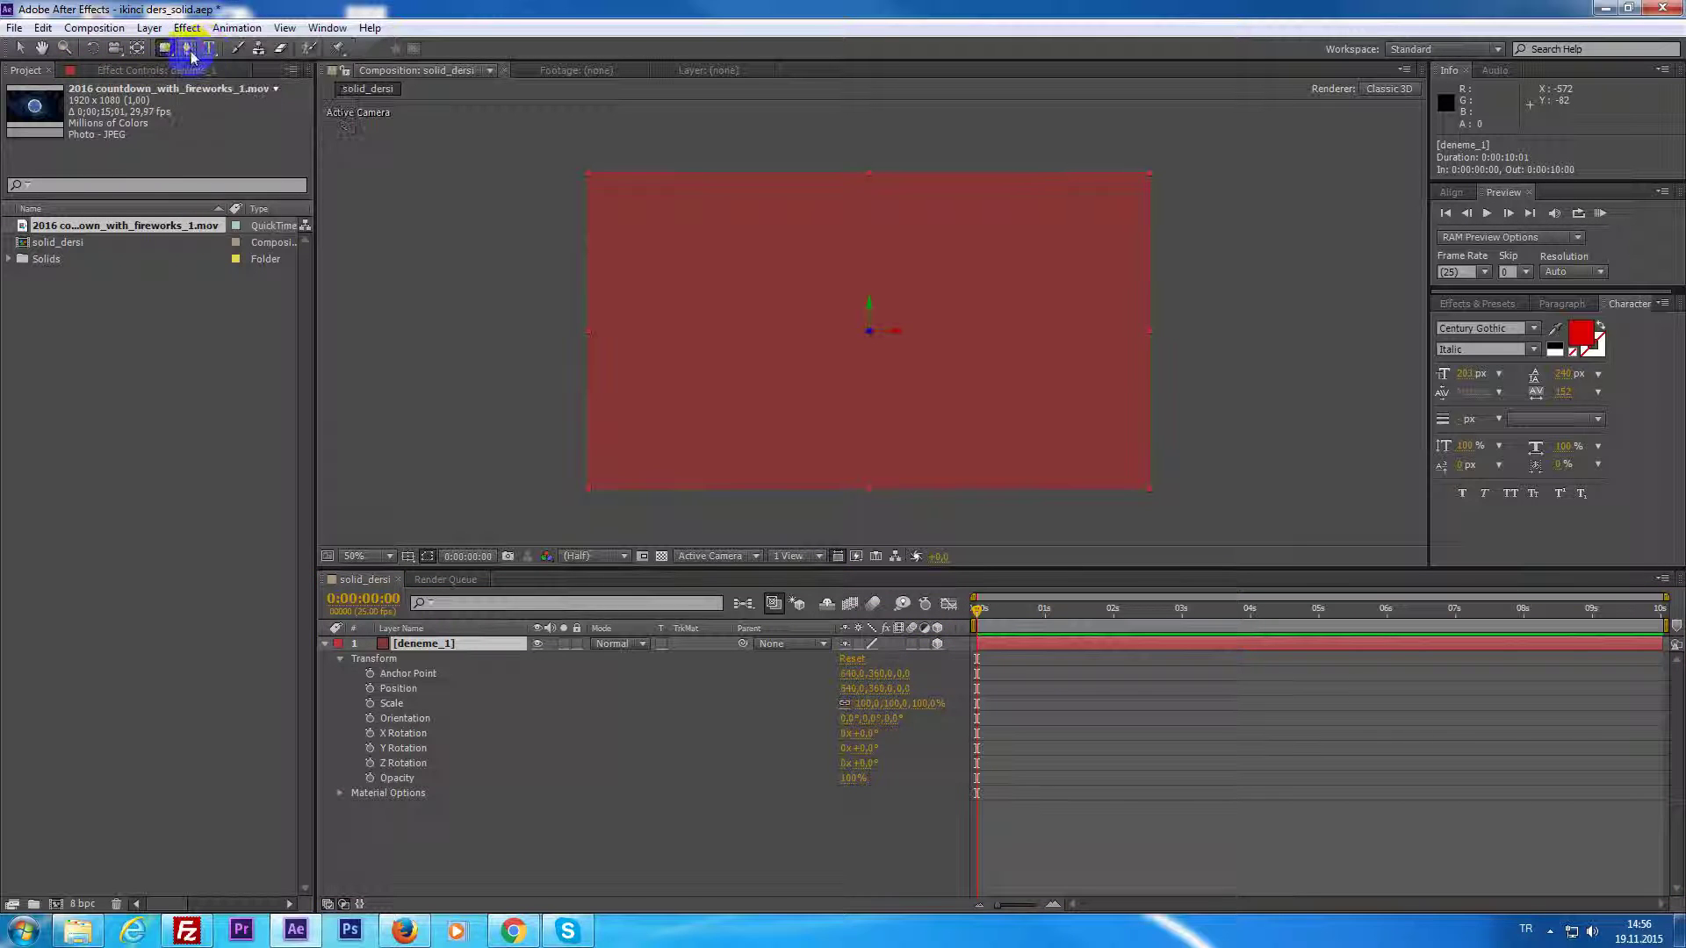
left_click(188, 51)
left_click(776, 261)
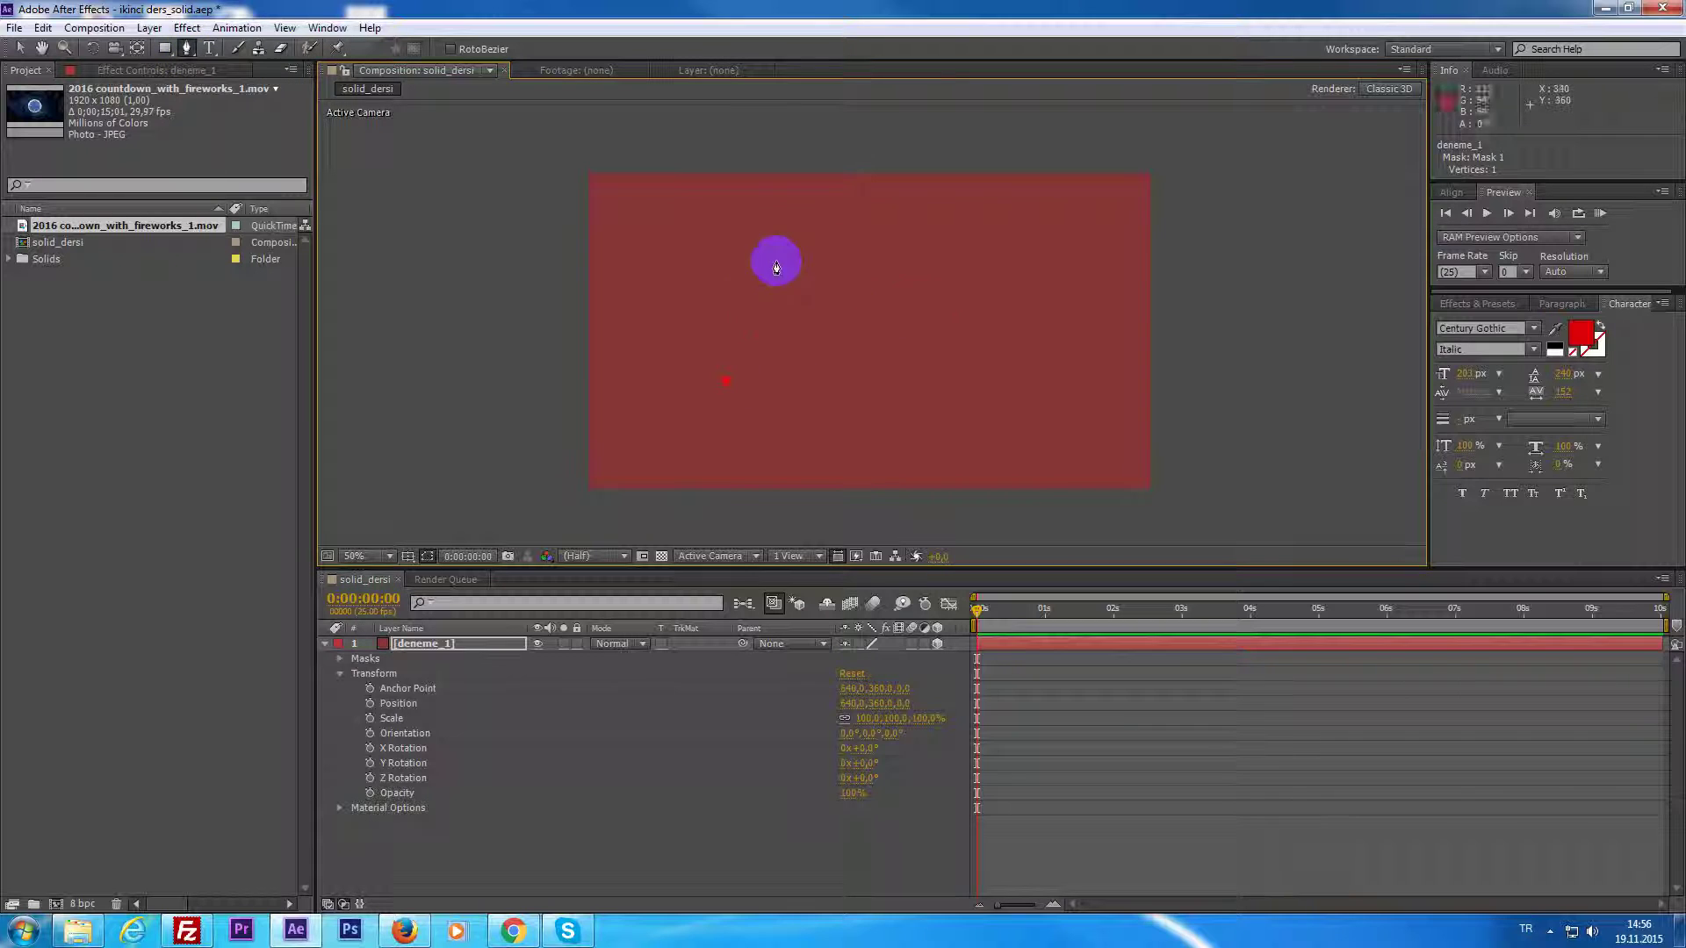
left_click(952, 308)
left_click(915, 404)
left_click(875, 413)
left_click(802, 419)
left_click(727, 386)
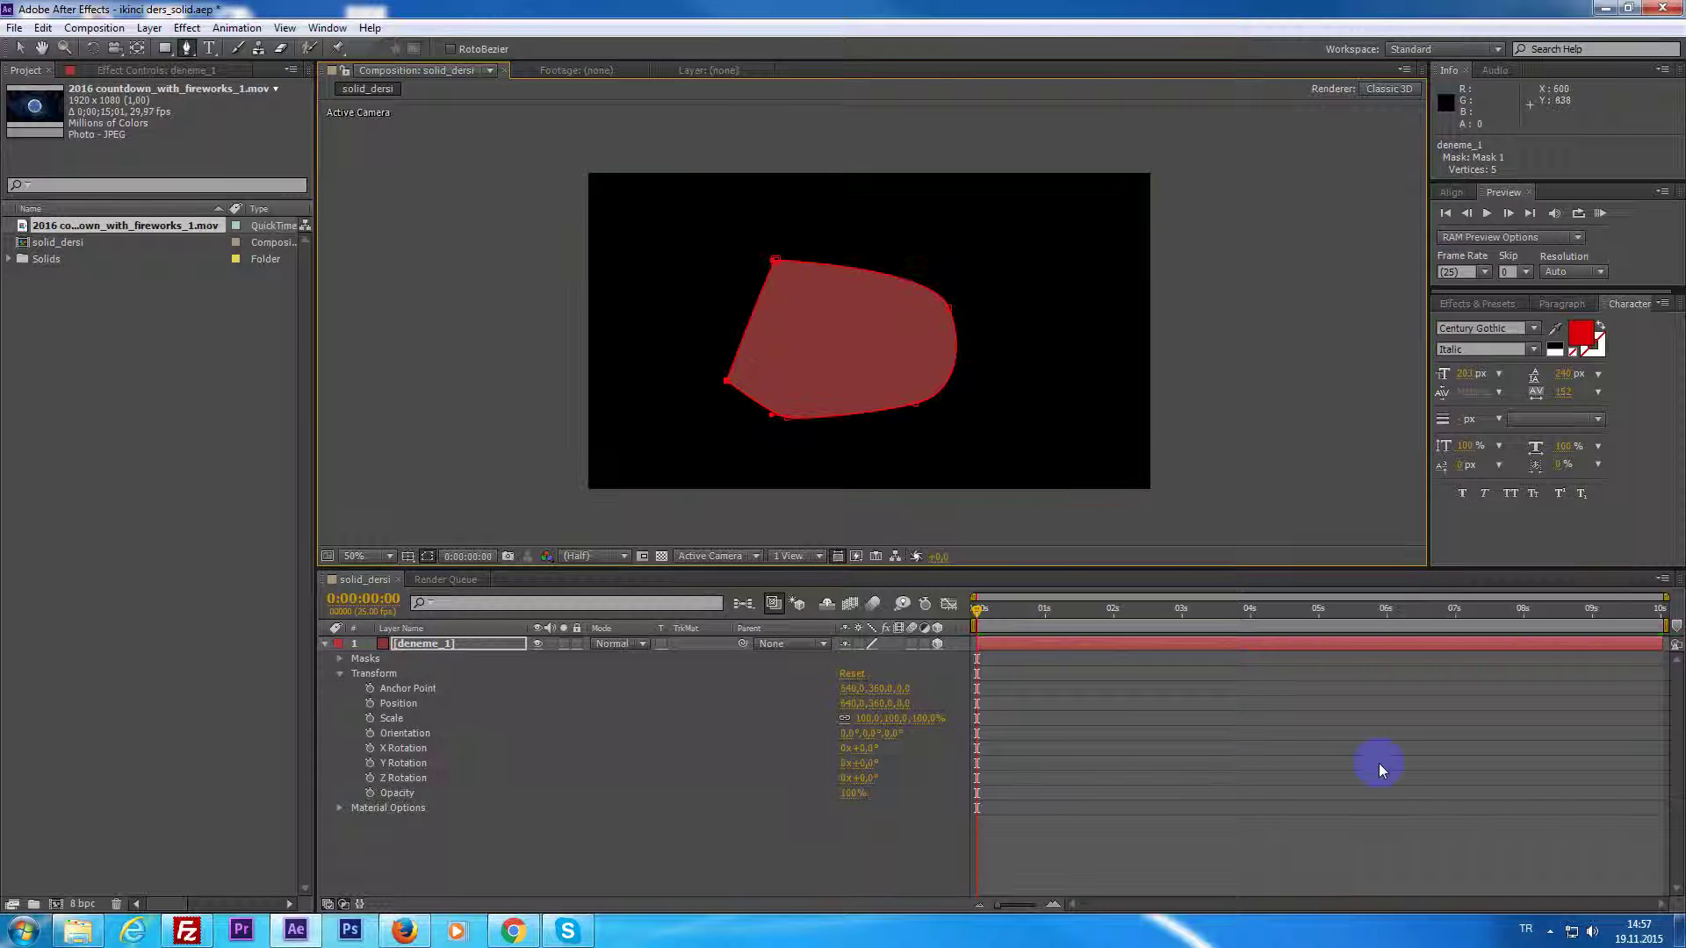
key("ctrl+z")
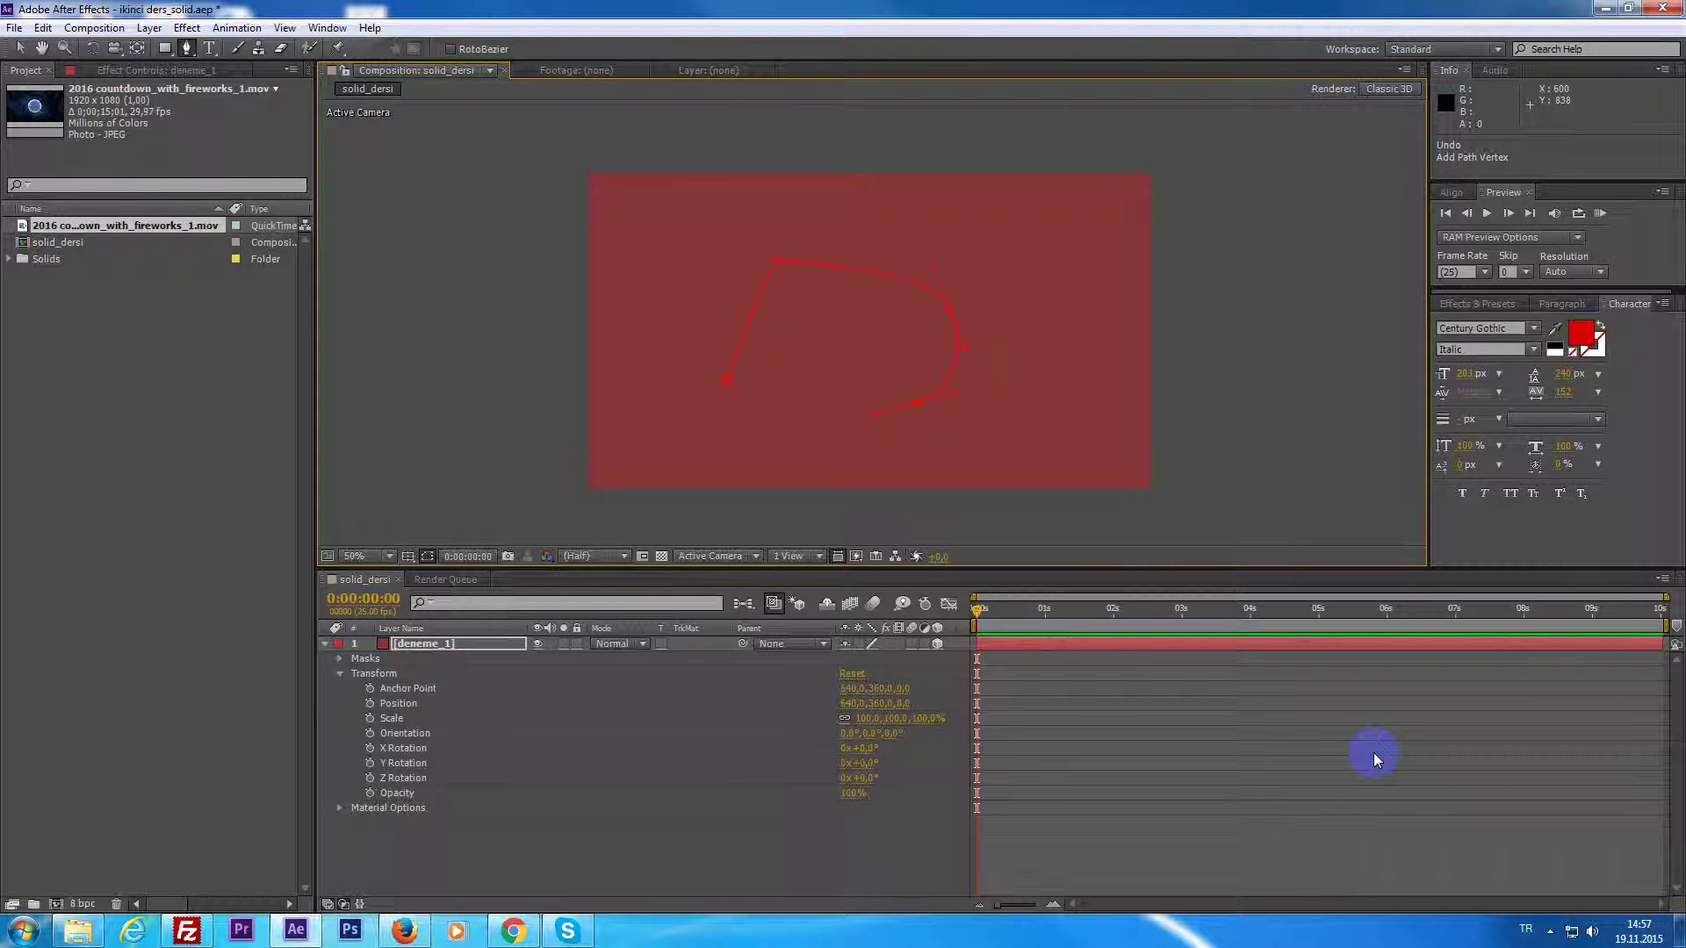
left_click(164, 48)
mouse_move(567, 235)
left_mouse_down()
mouse_move(932, 316)
mouse_move(929, 377)
left_mouse_up()
key("ctrl+z")
left_click(1012, 401)
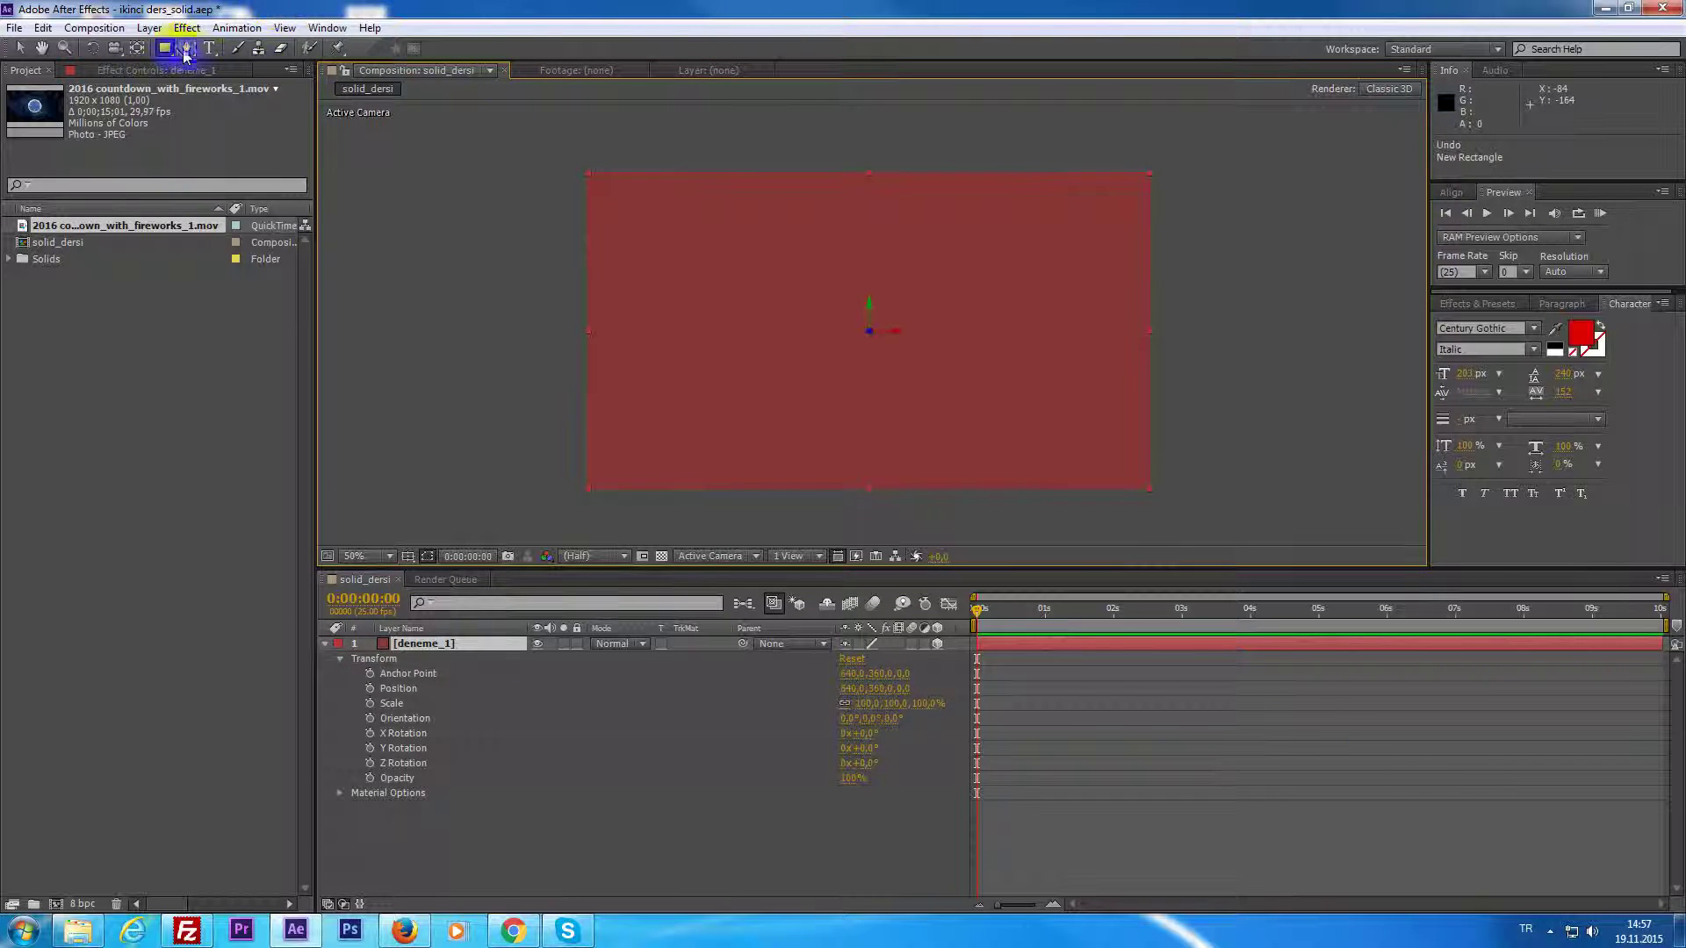
left_click_drag(164, 48, 233, 84)
left_click_drag(782, 272, 1021, 406)
key("ctrl+z")
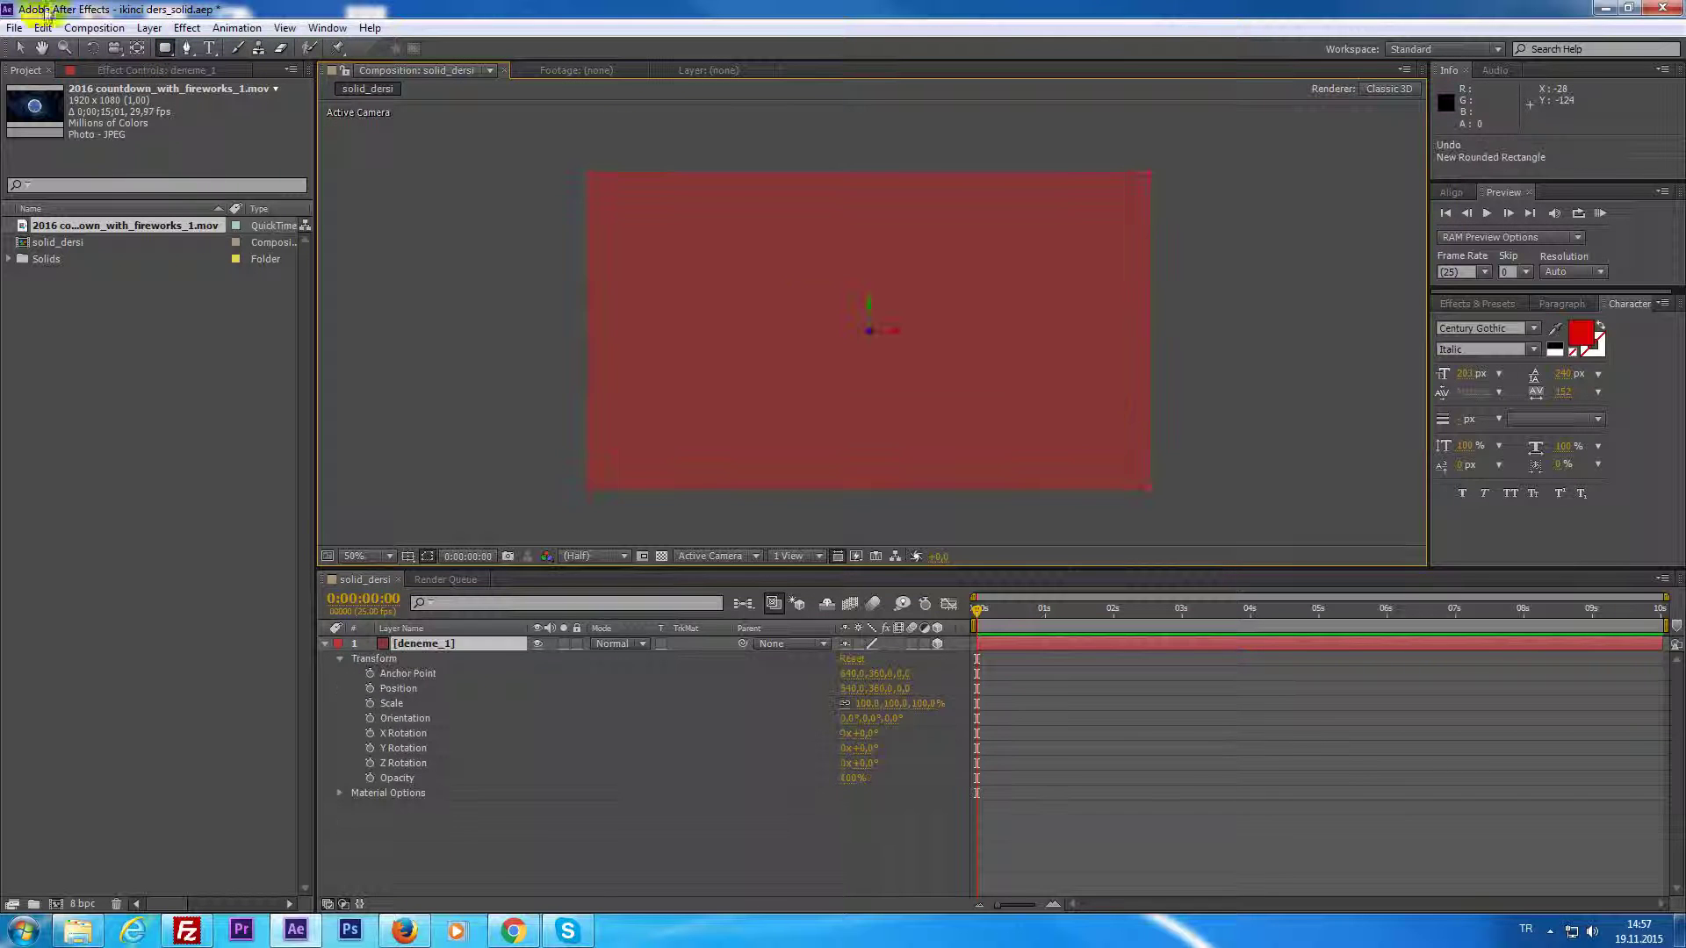
left_click_drag(164, 47, 236, 97)
left_click_drag(779, 273, 1088, 335)
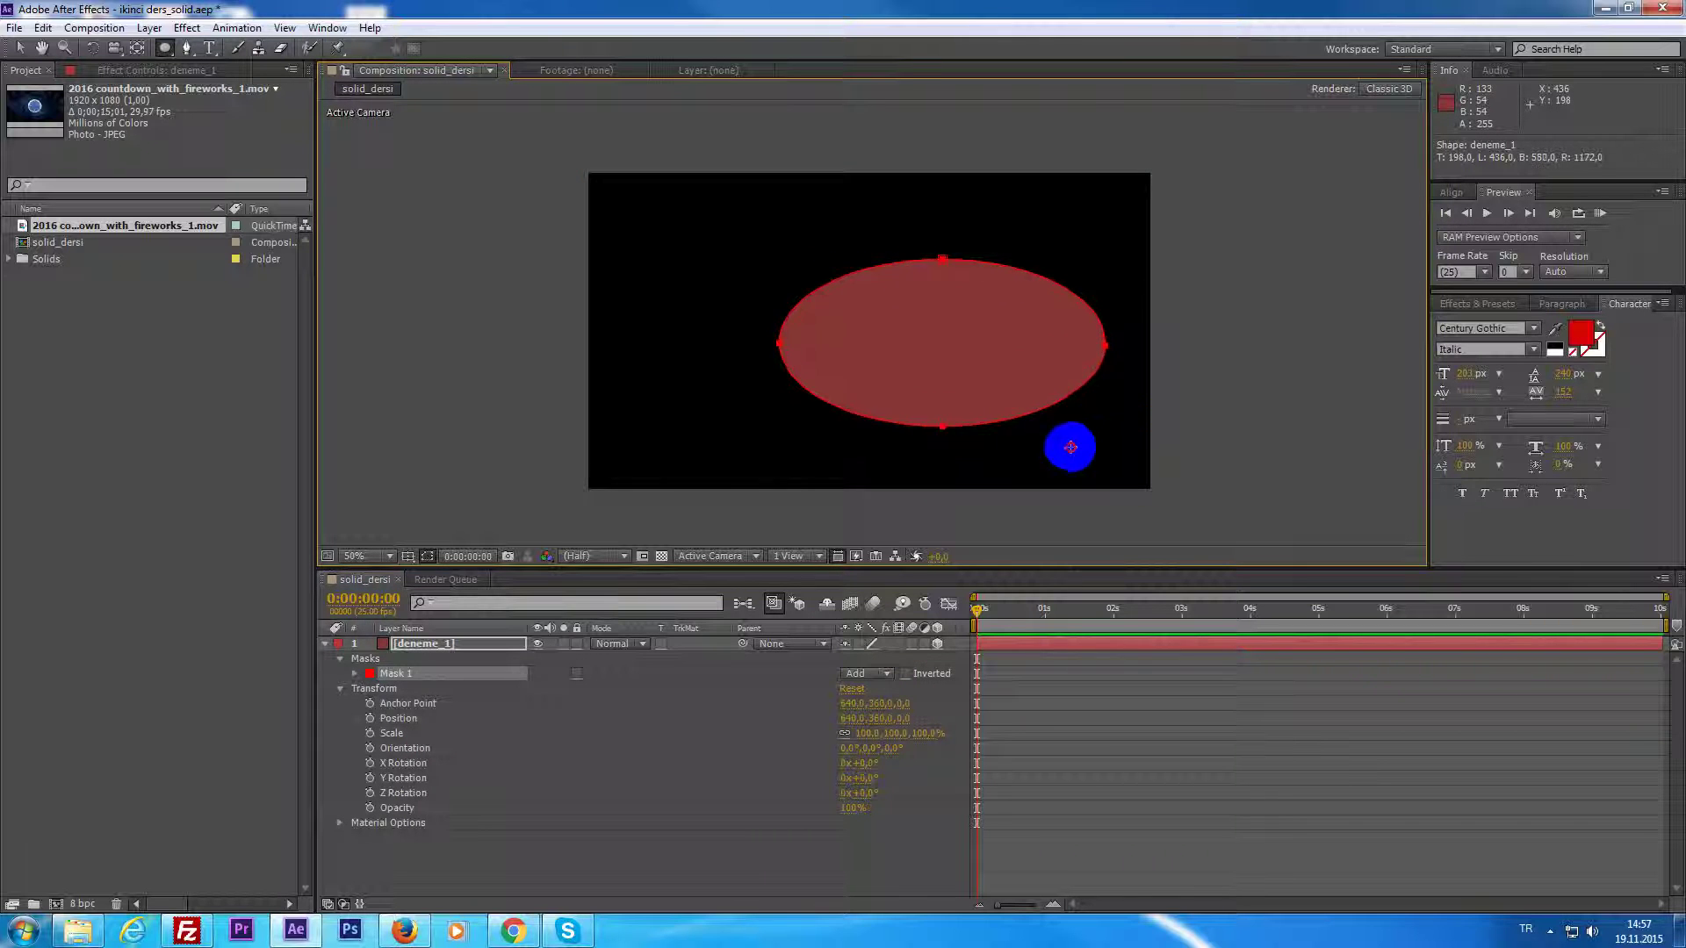
mouse_move(1087, 334)
left_mouse_down()
mouse_move(1067, 424)
mouse_move(1088, 449)
left_mouse_up()
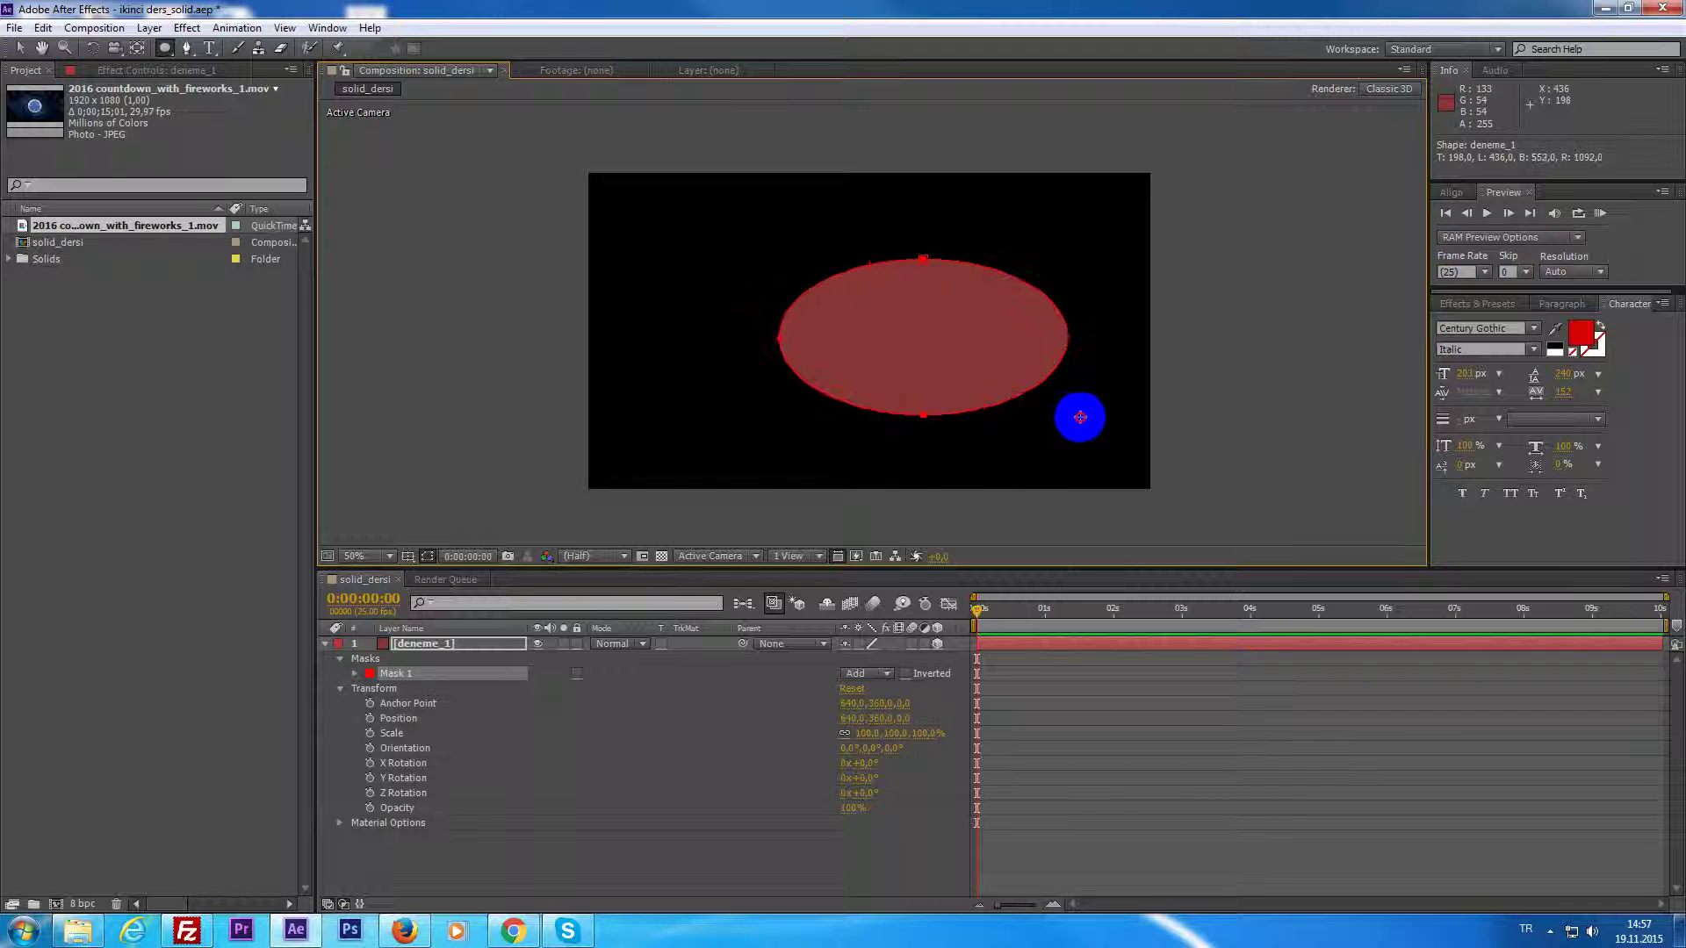
key("ctrl+z")
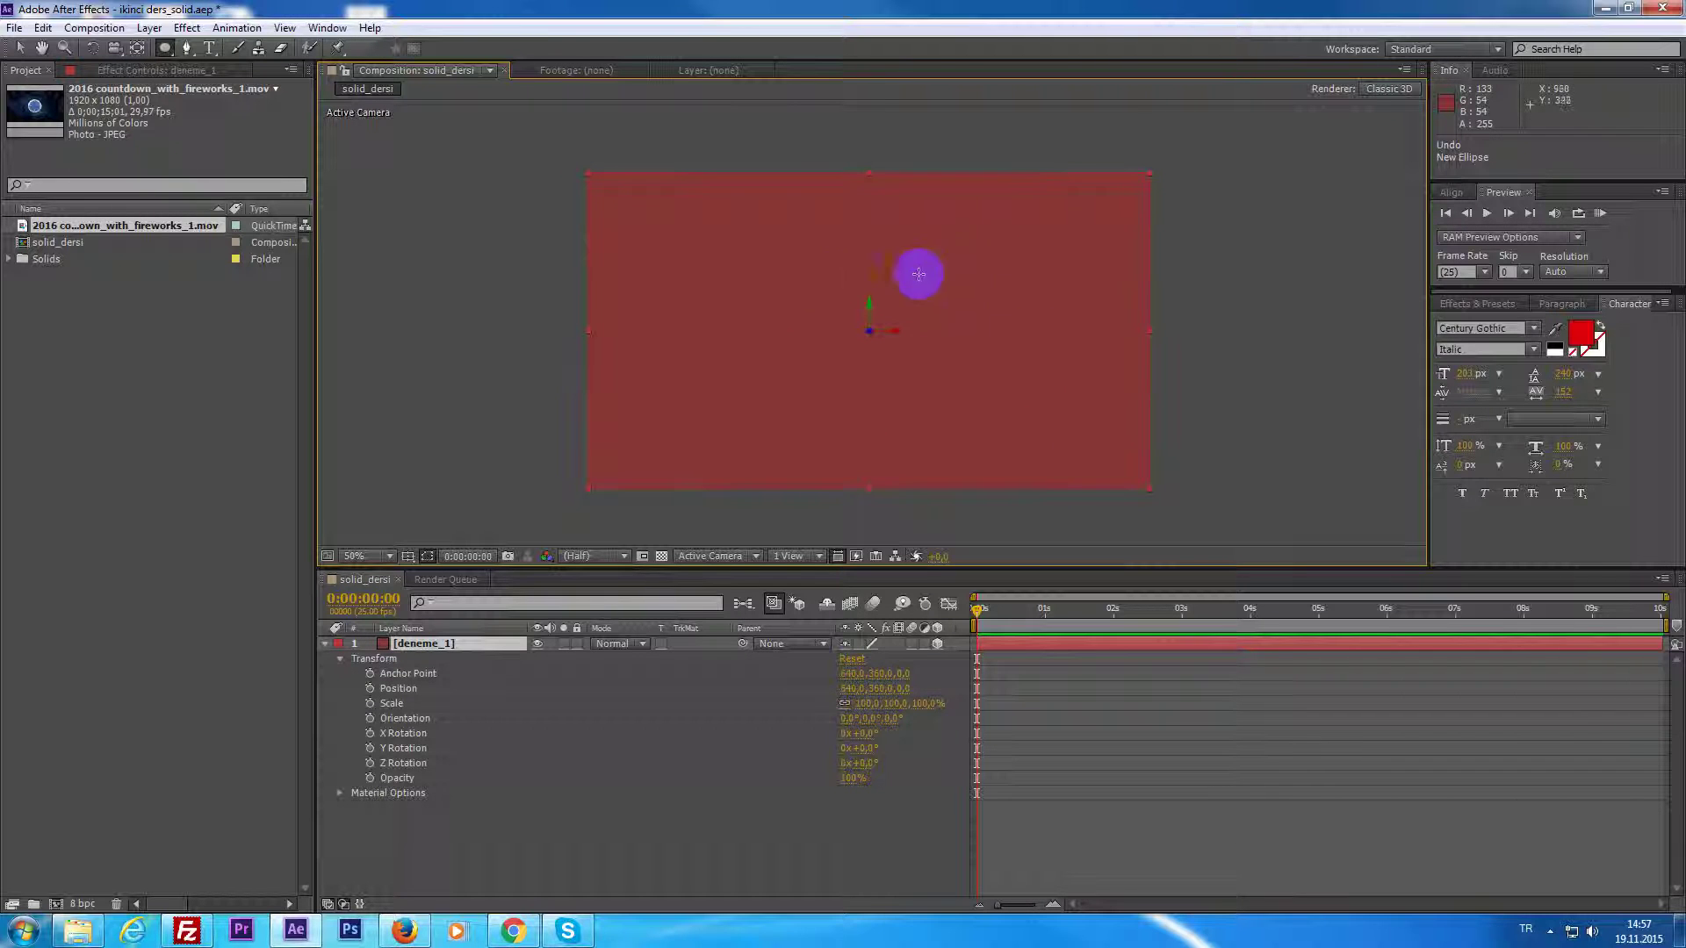
left_click_drag(794, 244, 1032, 429)
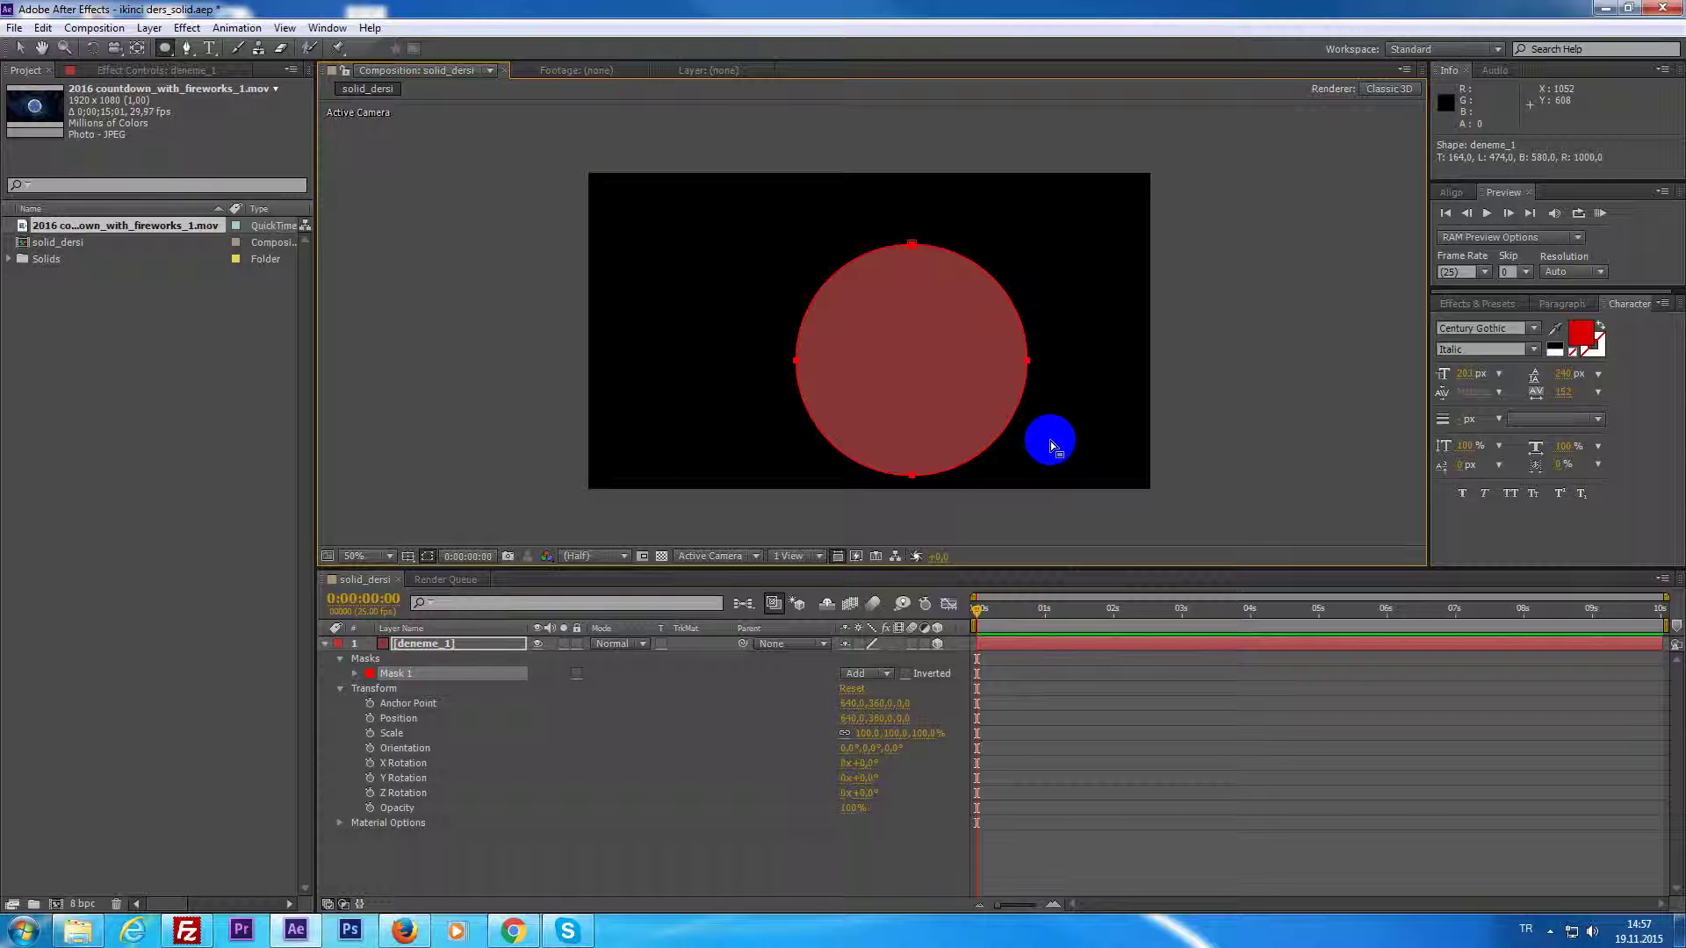
key("ctrl+z")
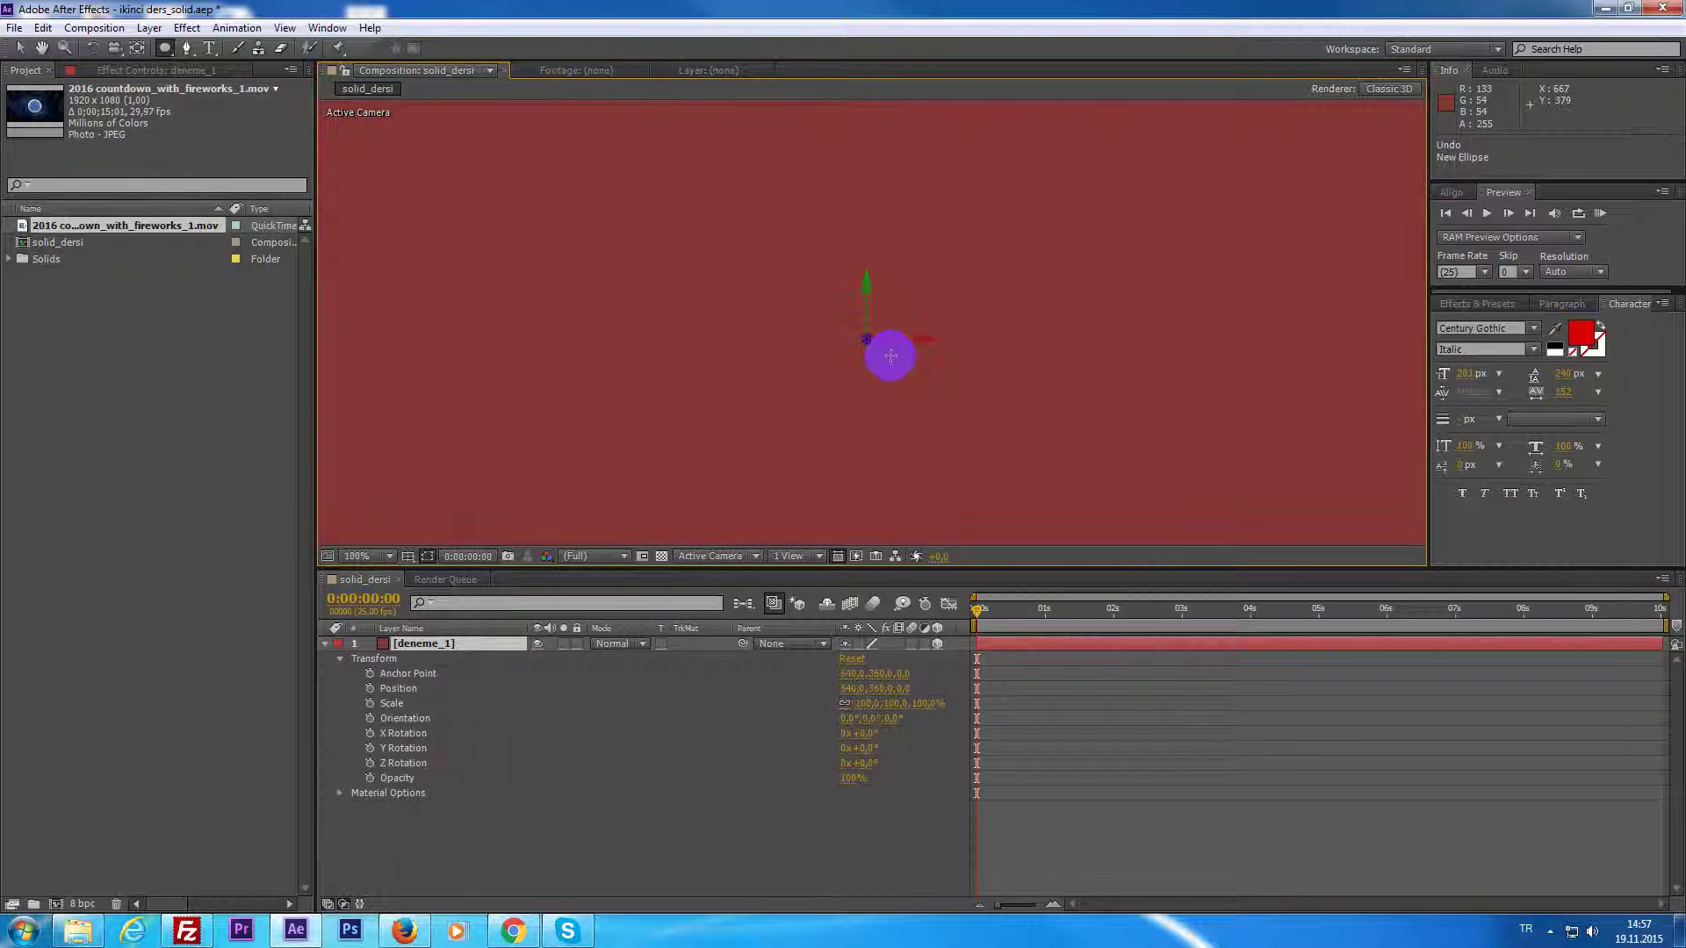
Drag out a large circular mask on the solid, zoom out, then undo the mask.
key("comma")
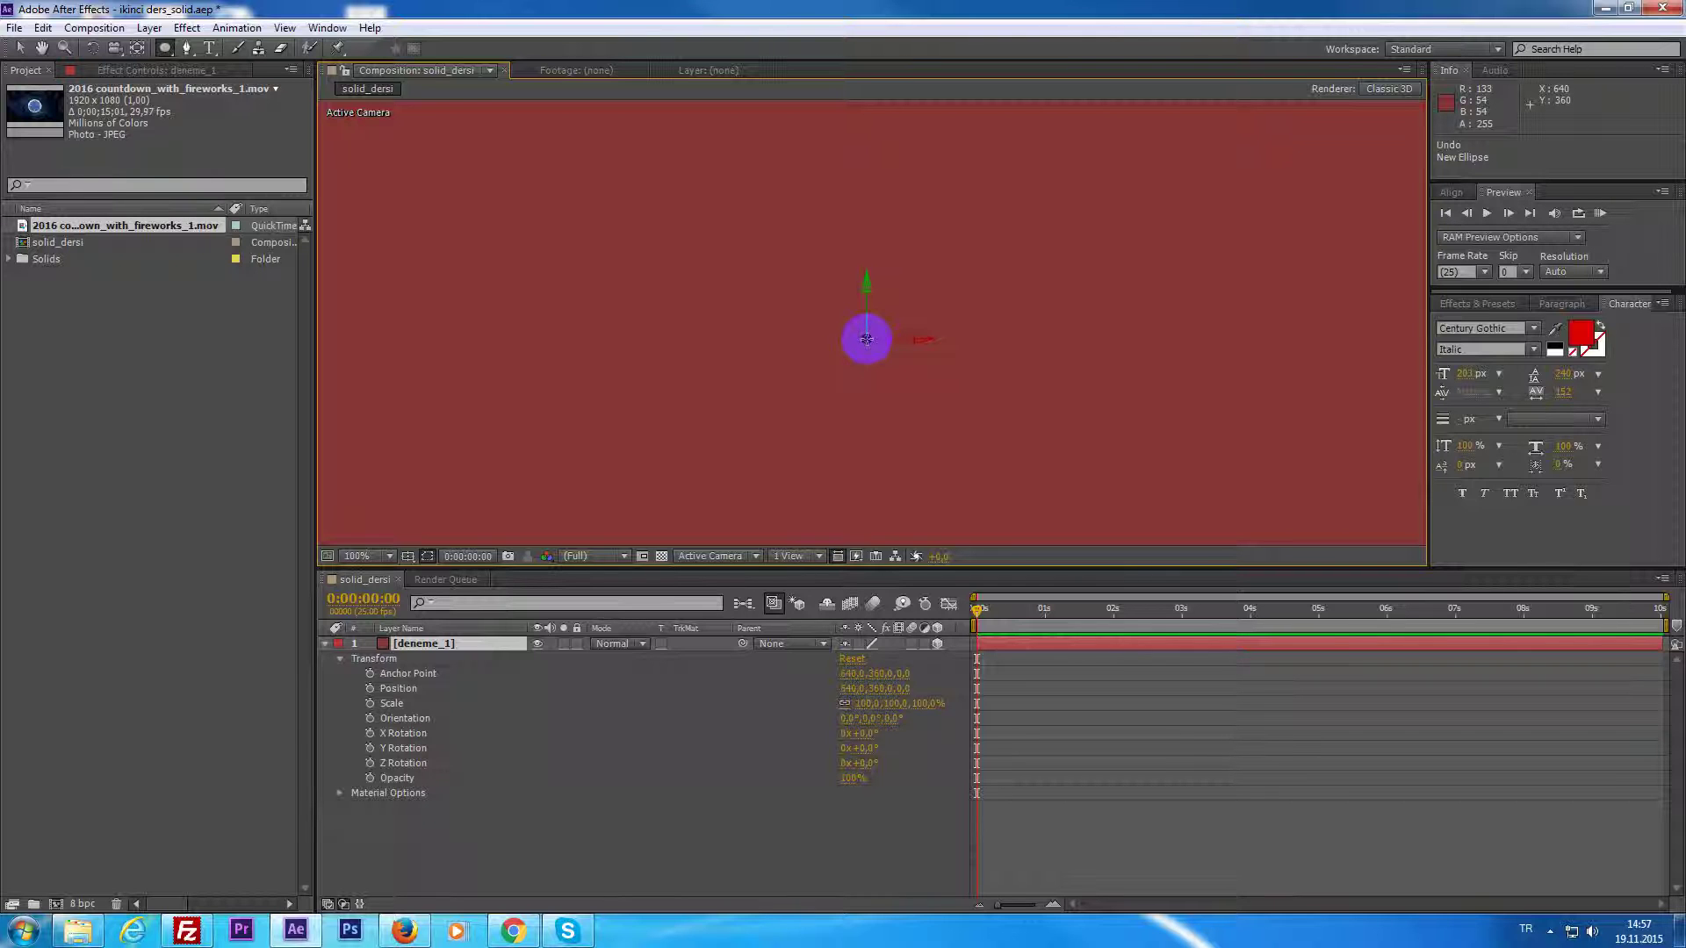
mouse_move(867, 339)
left_mouse_down()
mouse_move(1077, 564)
mouse_move(982, 440)
left_mouse_up()
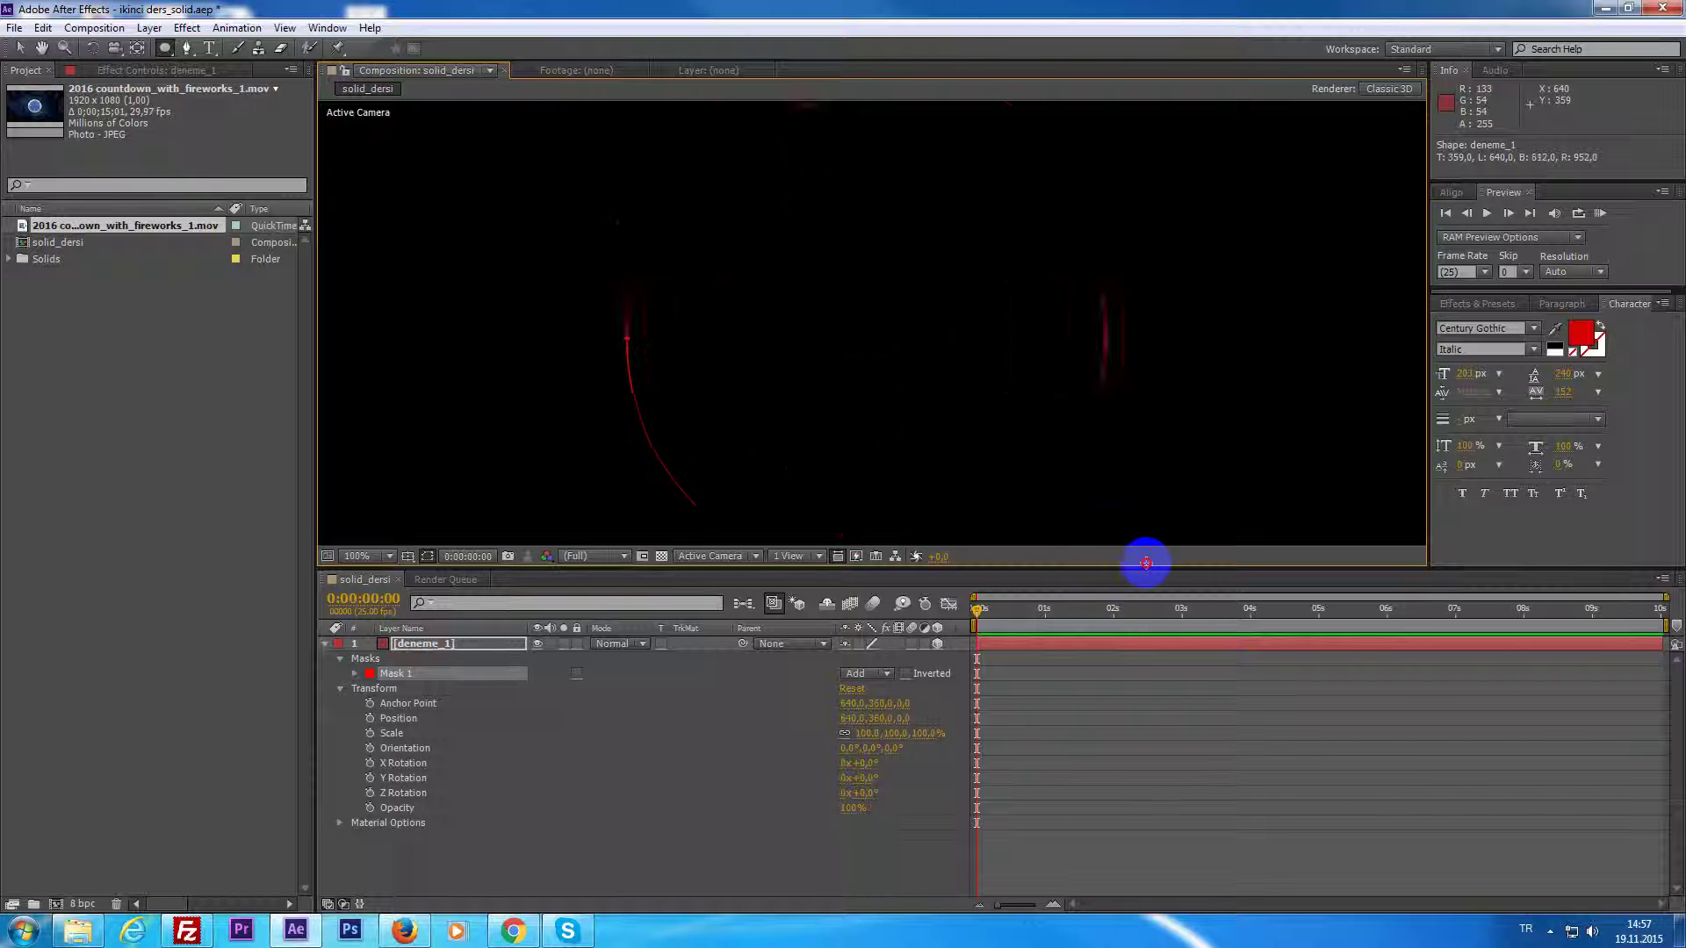
left_click_drag(982, 440, 1091, 504)
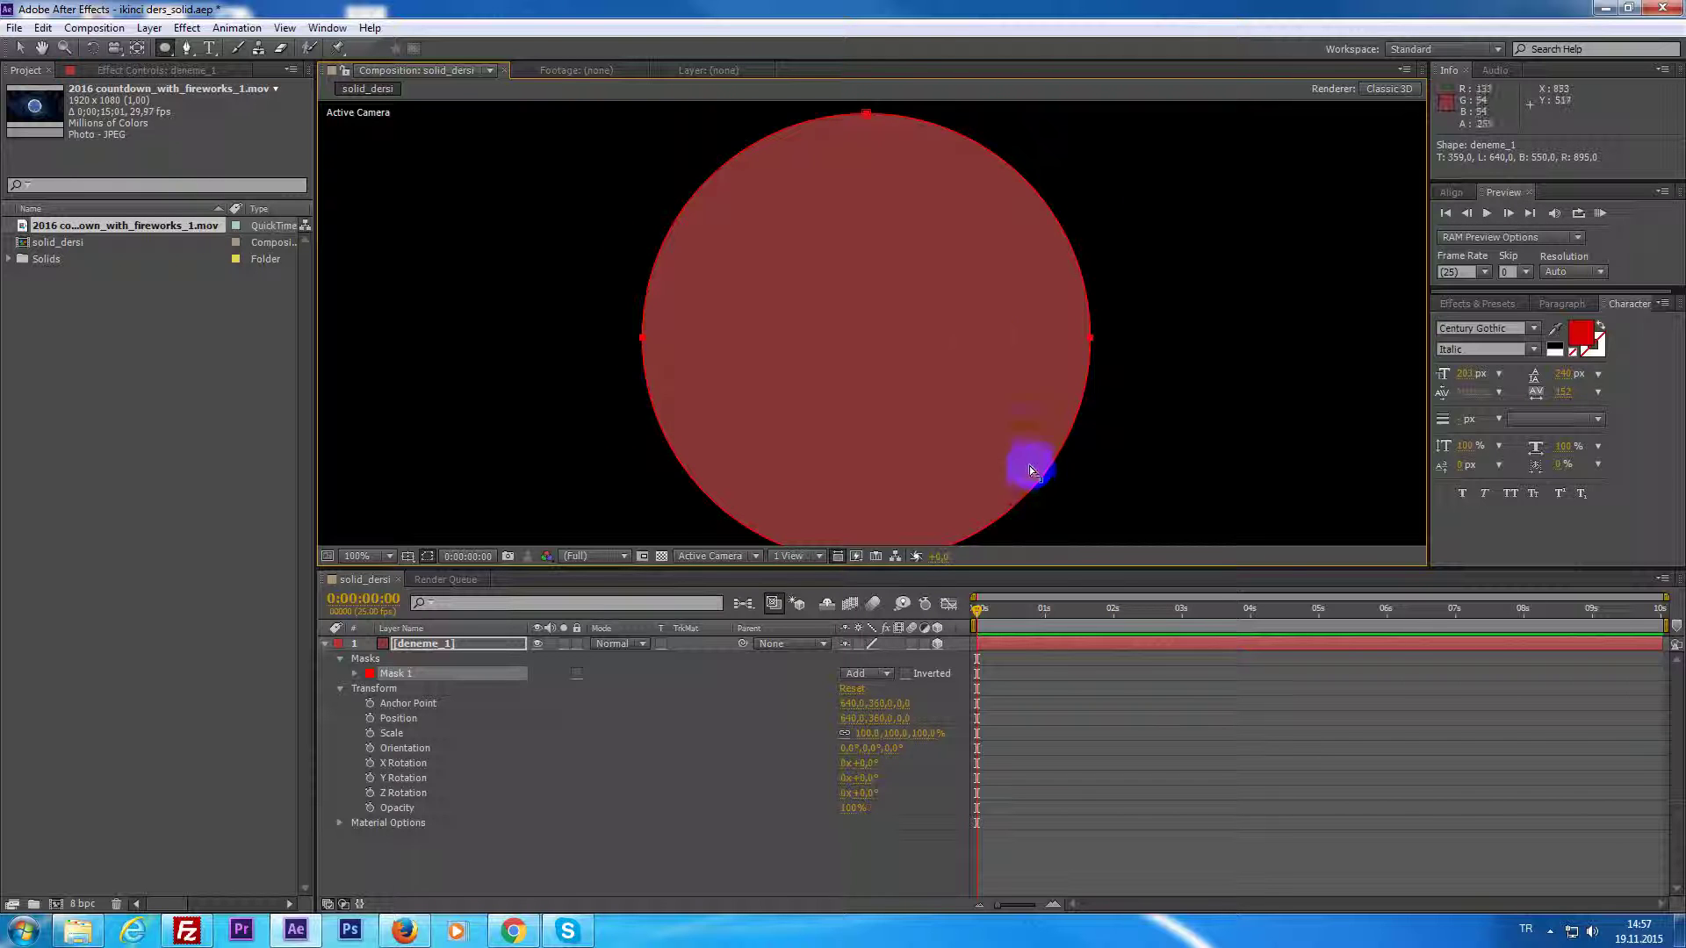
key("comma")
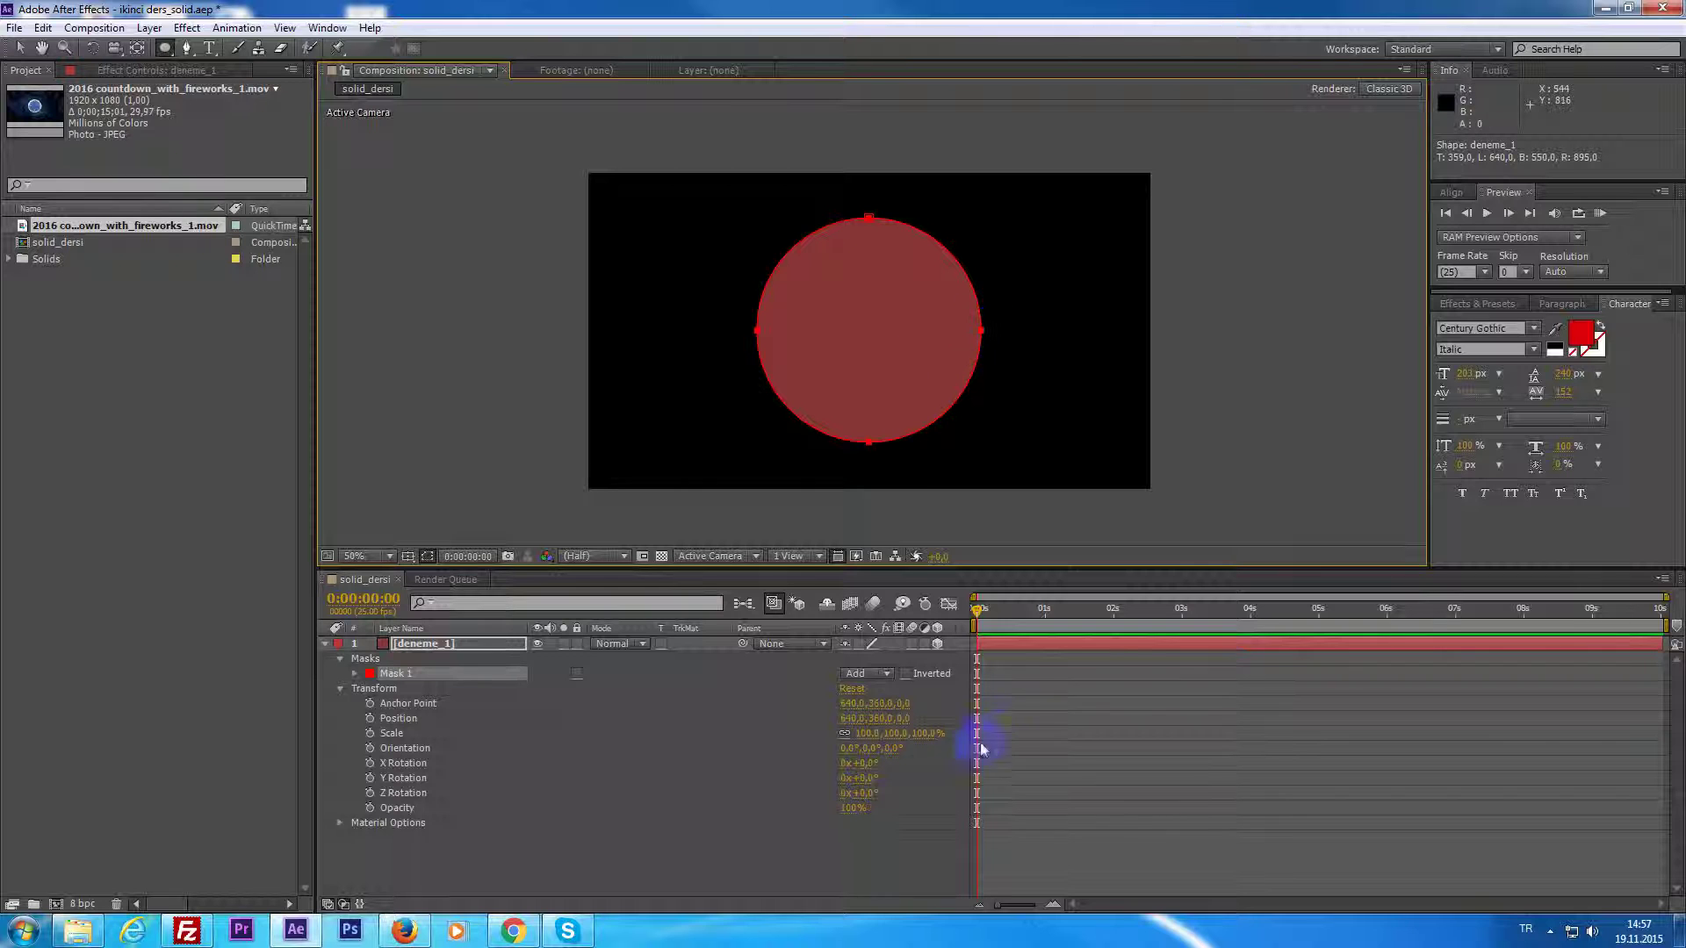
key("ctrl+z")
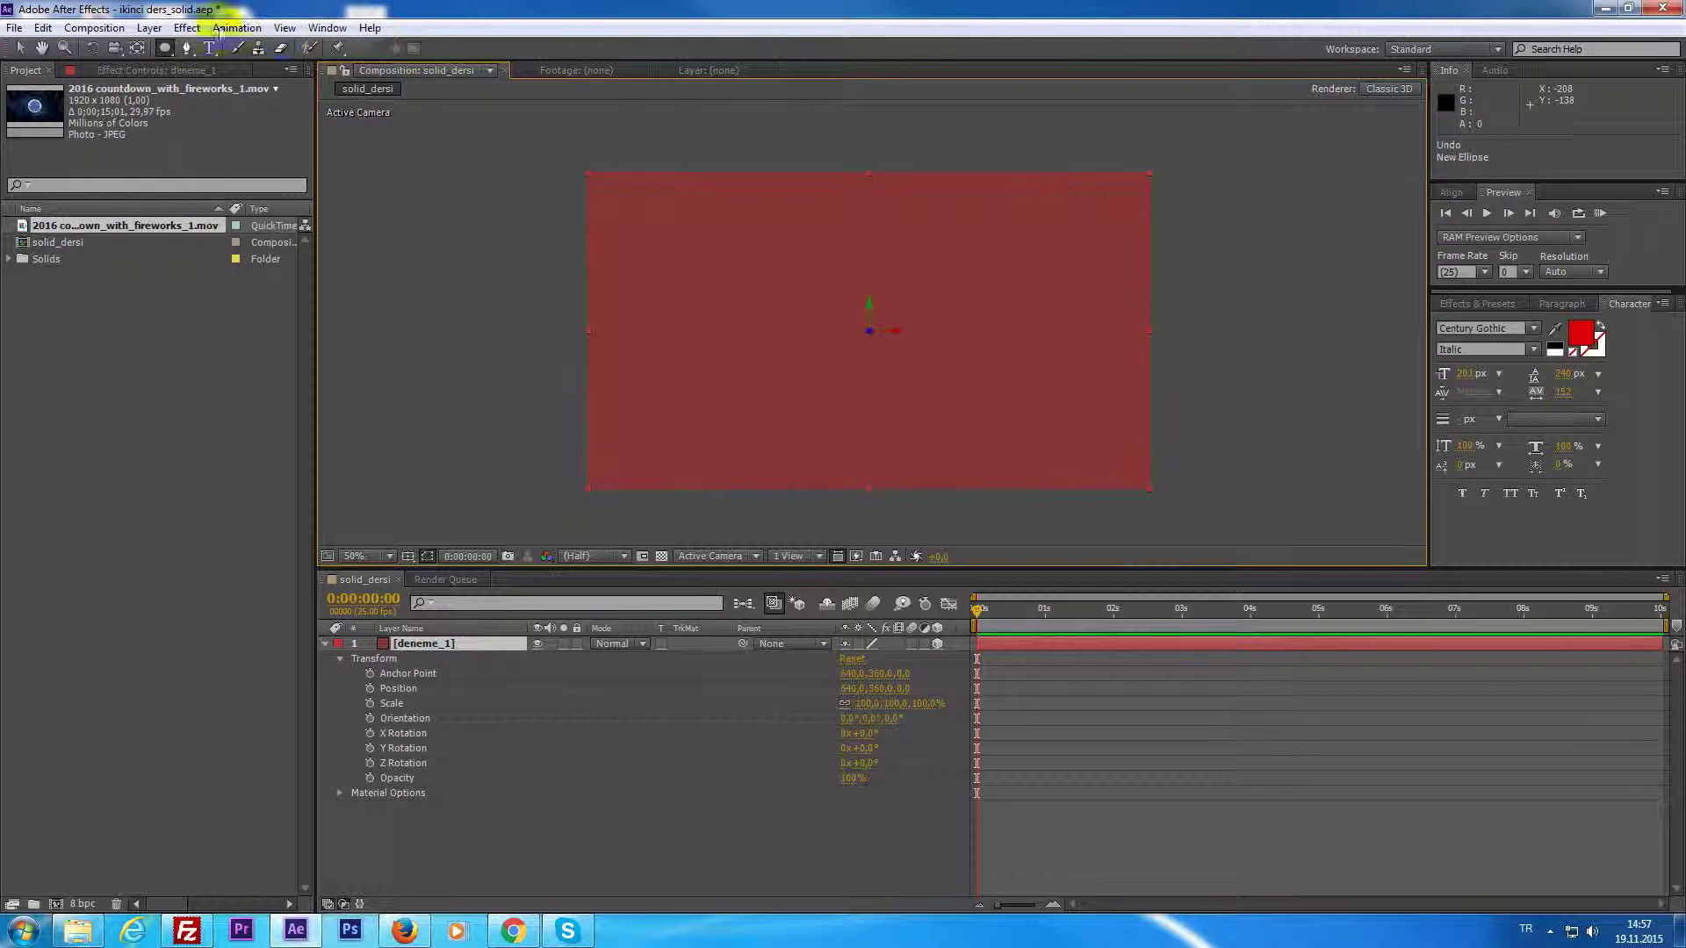
left_click_drag(165, 49, 182, 79)
left_click(244, 105)
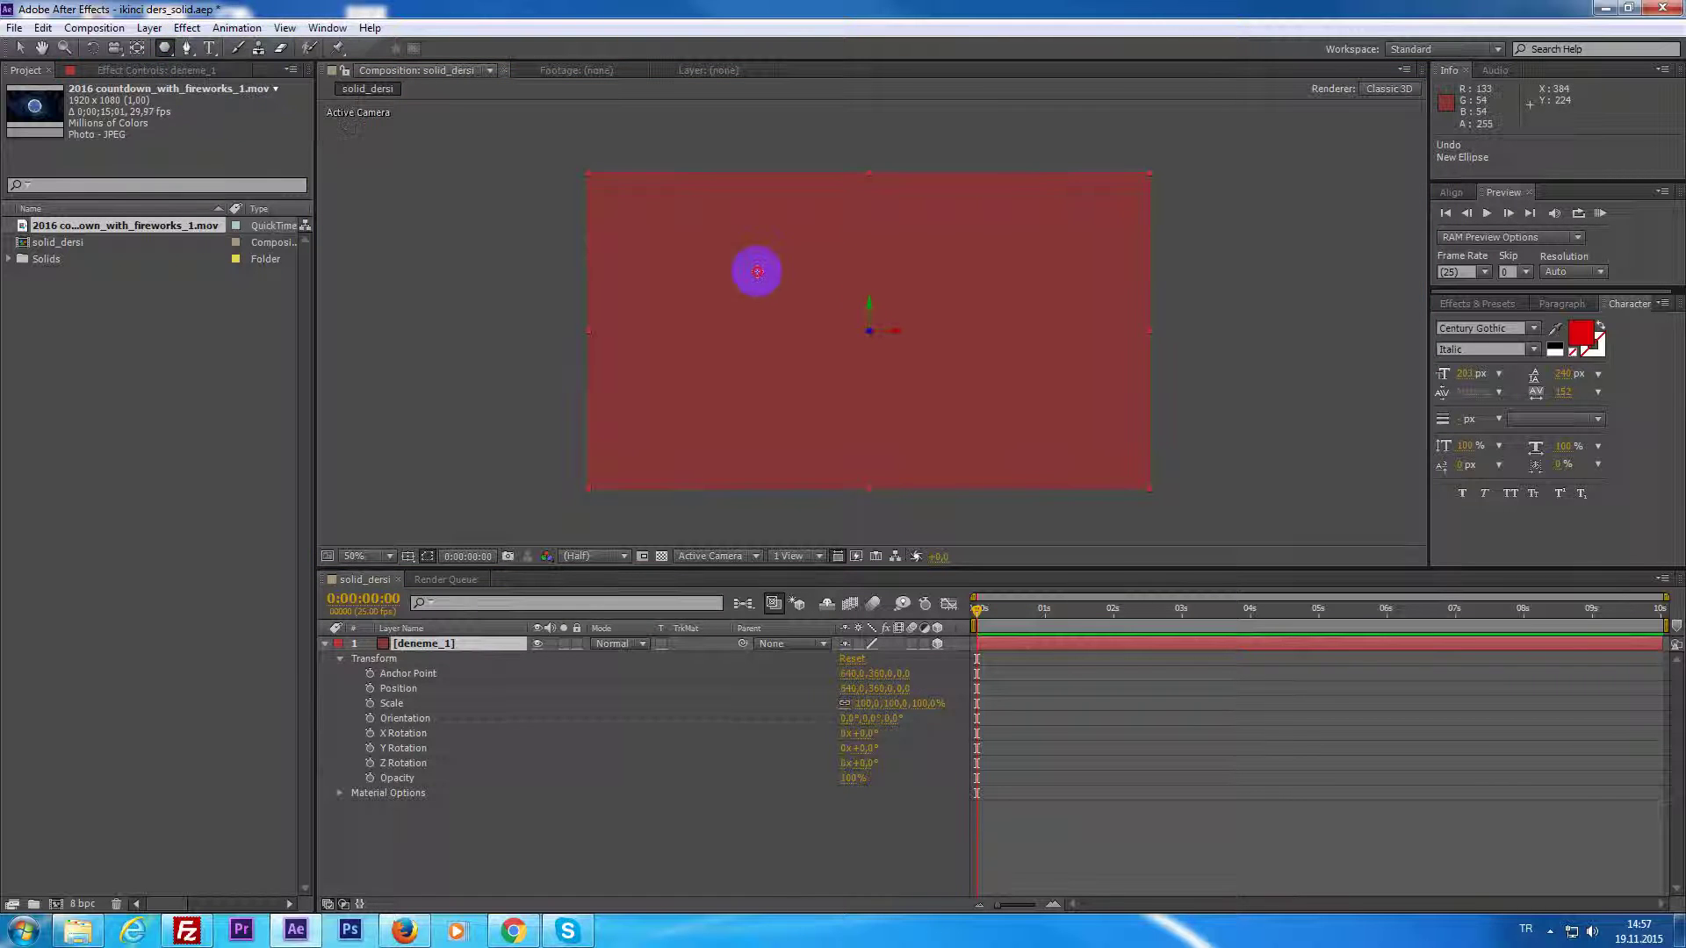
left_click_drag(751, 272, 841, 348)
key("ctrl+z")
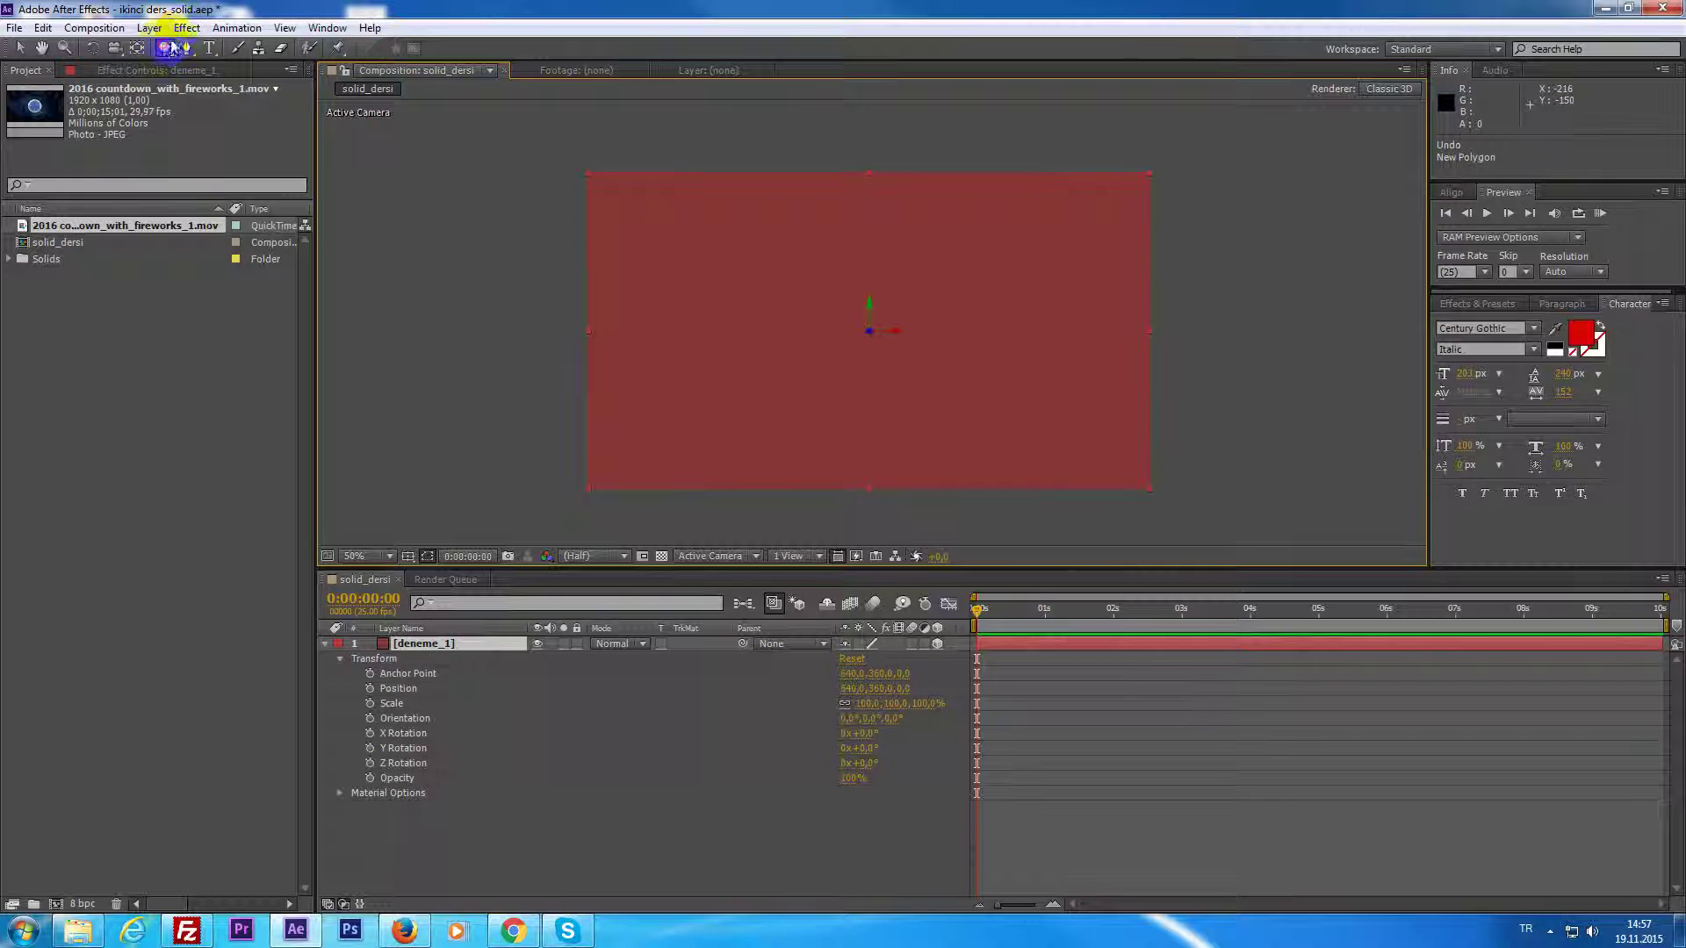
left_click_drag(165, 48, 234, 123)
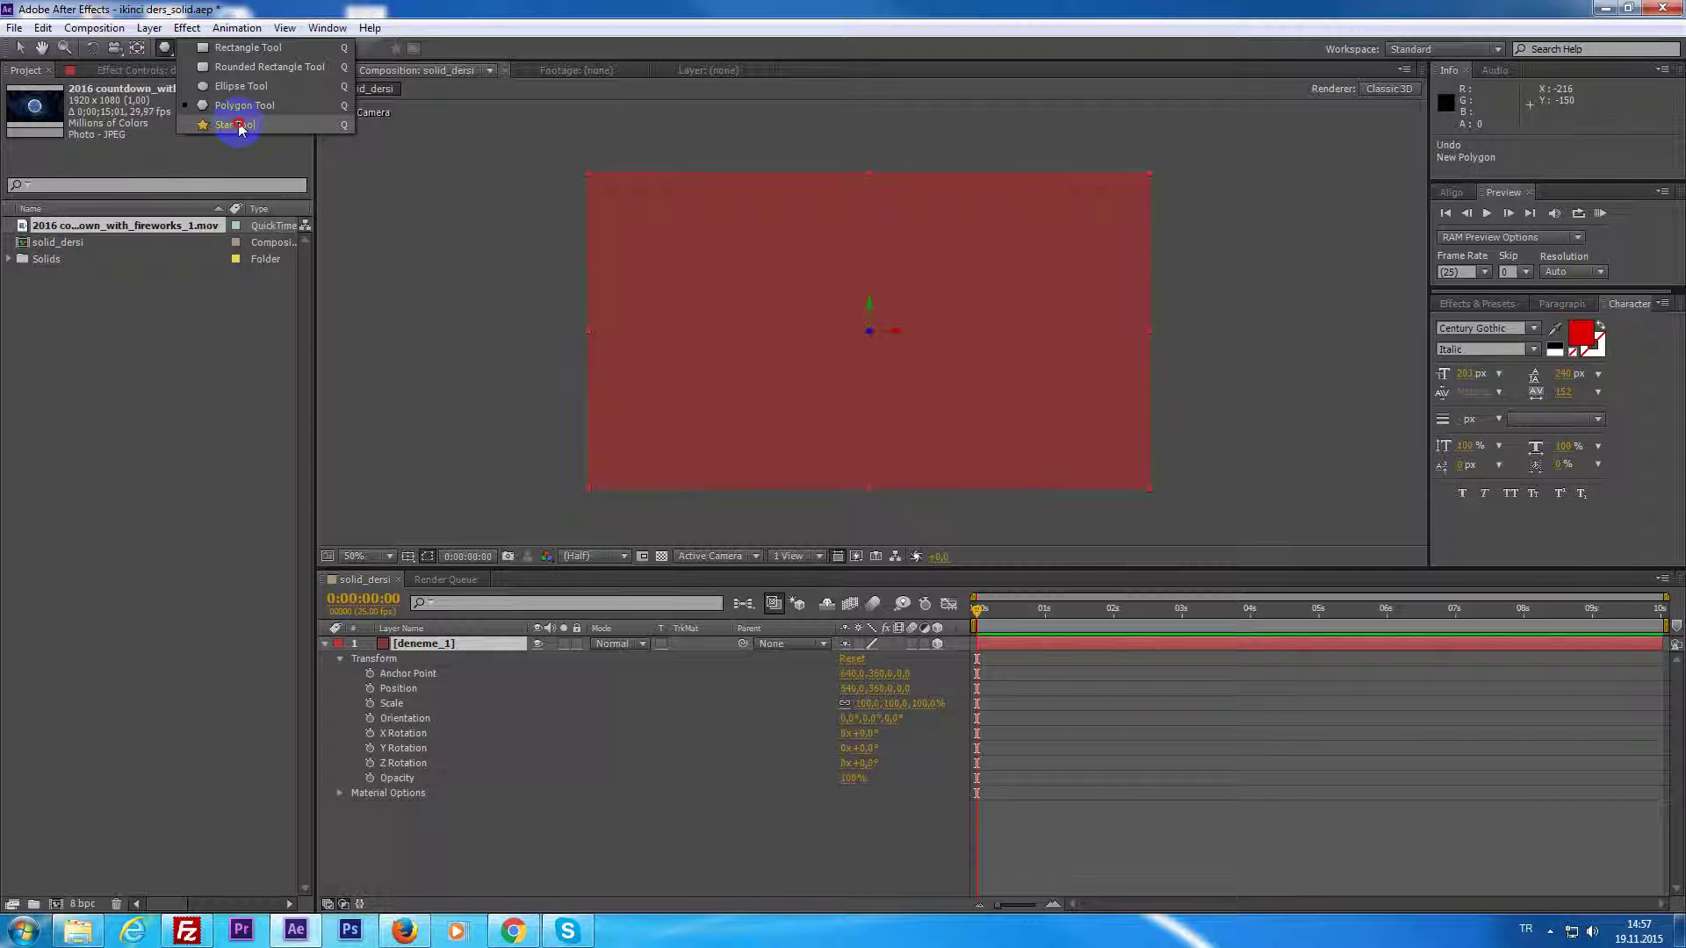
left_click_drag(776, 290, 892, 380)
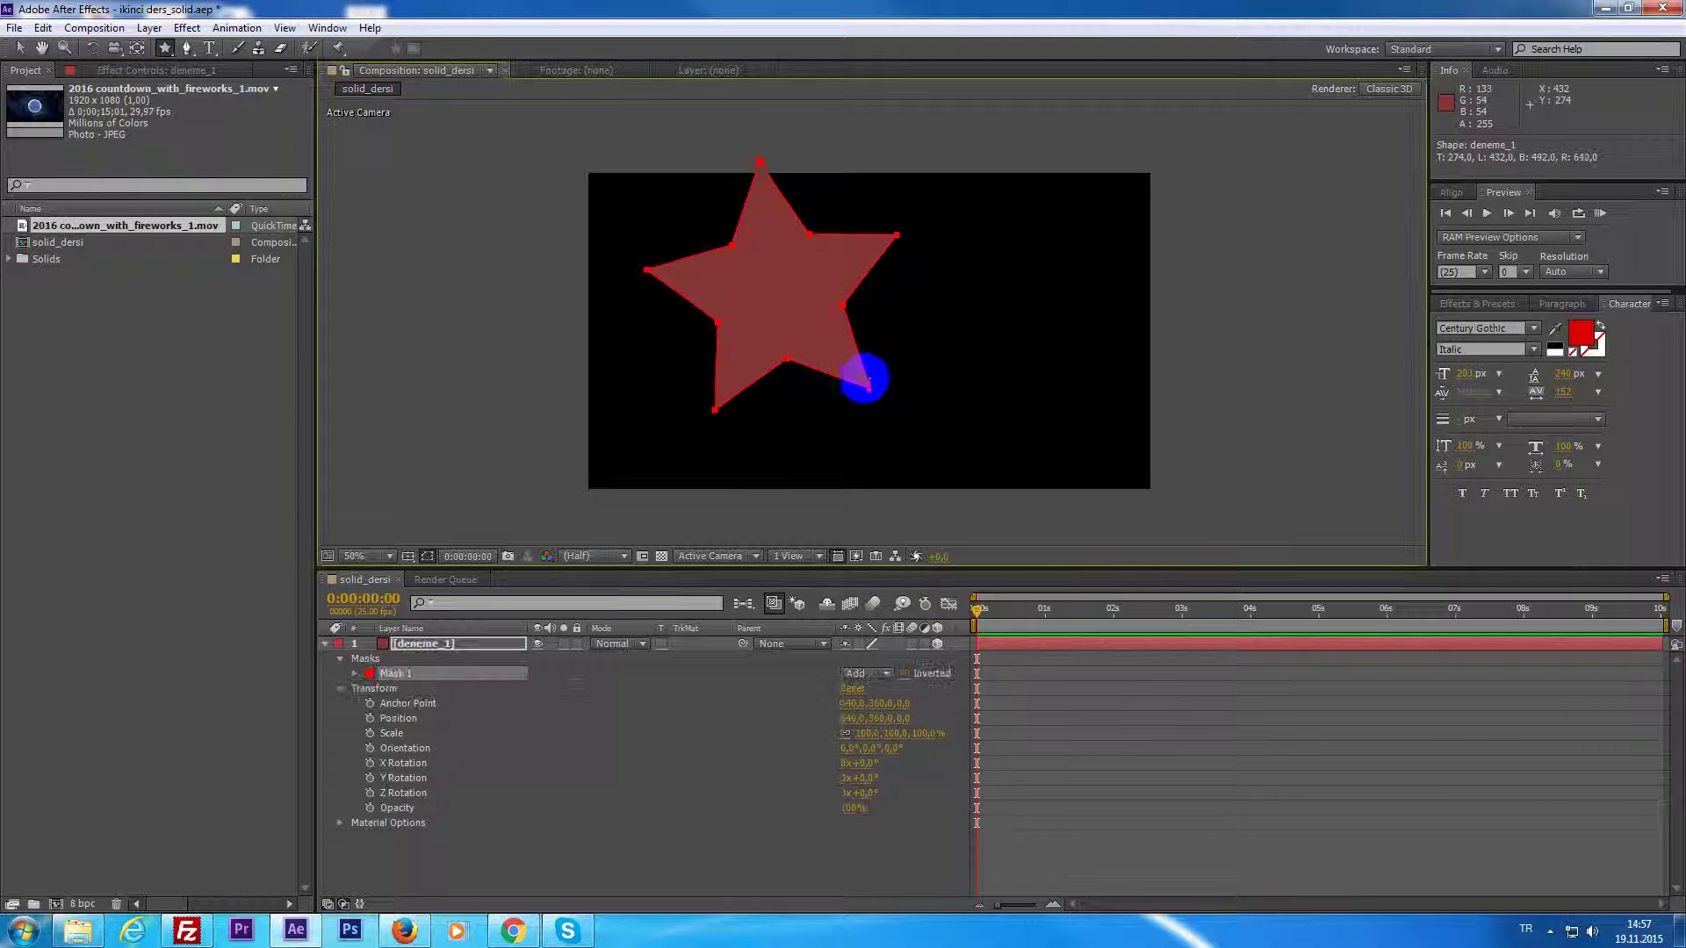
key("ctrl+z")
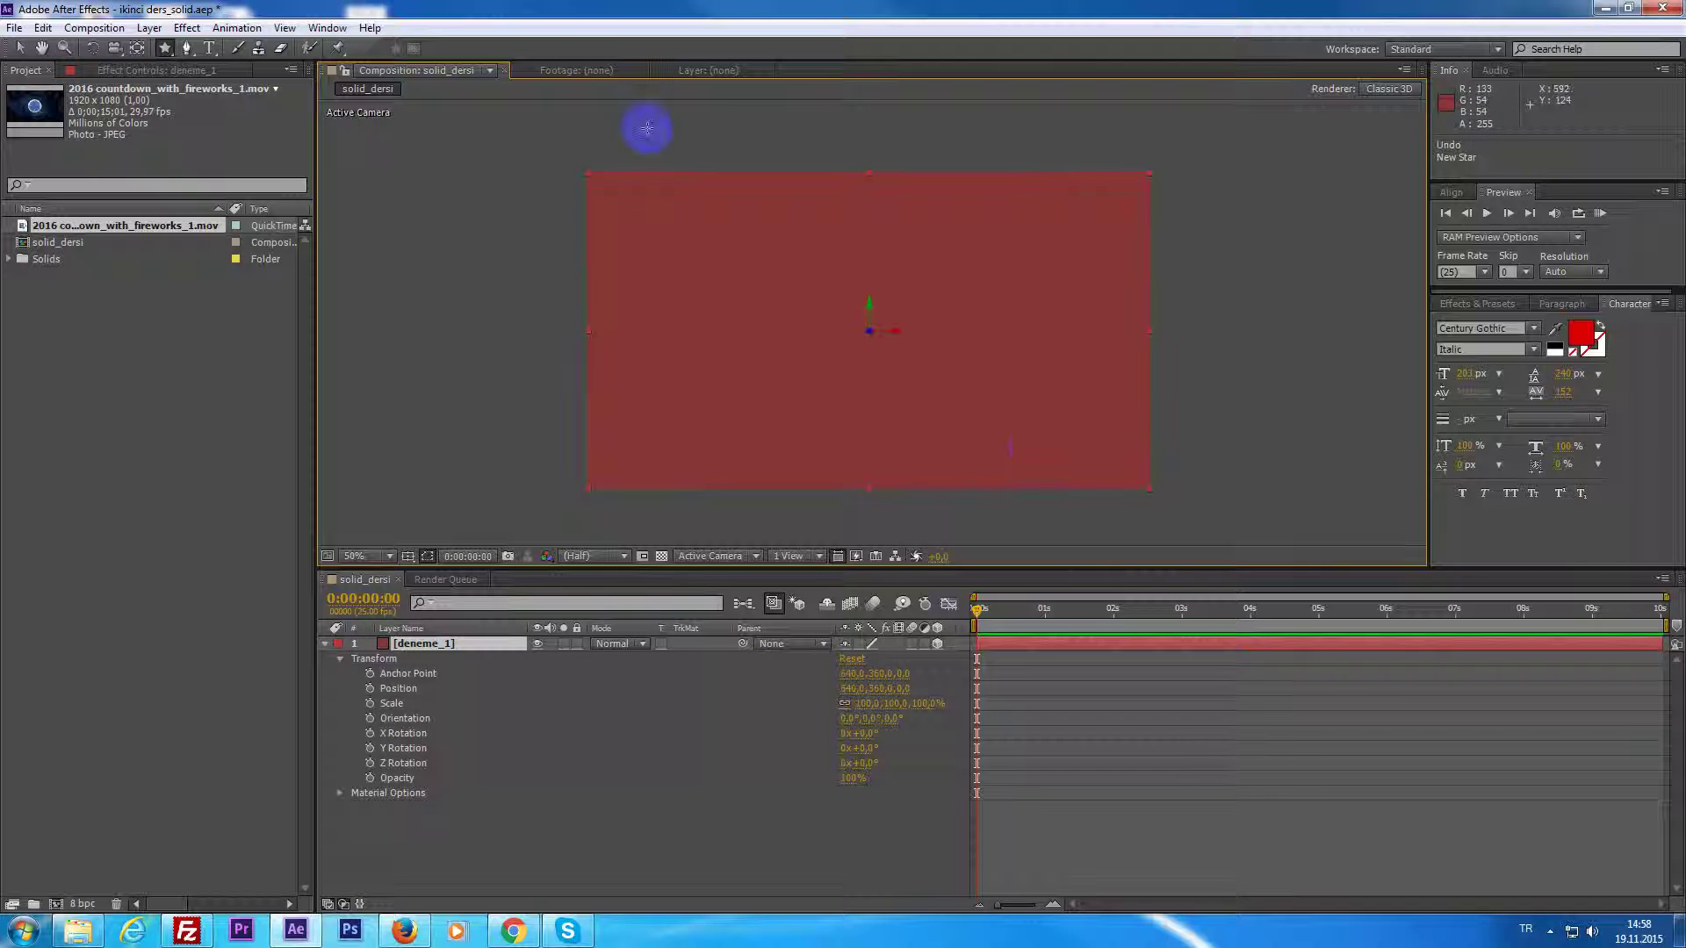
left_click(208, 48)
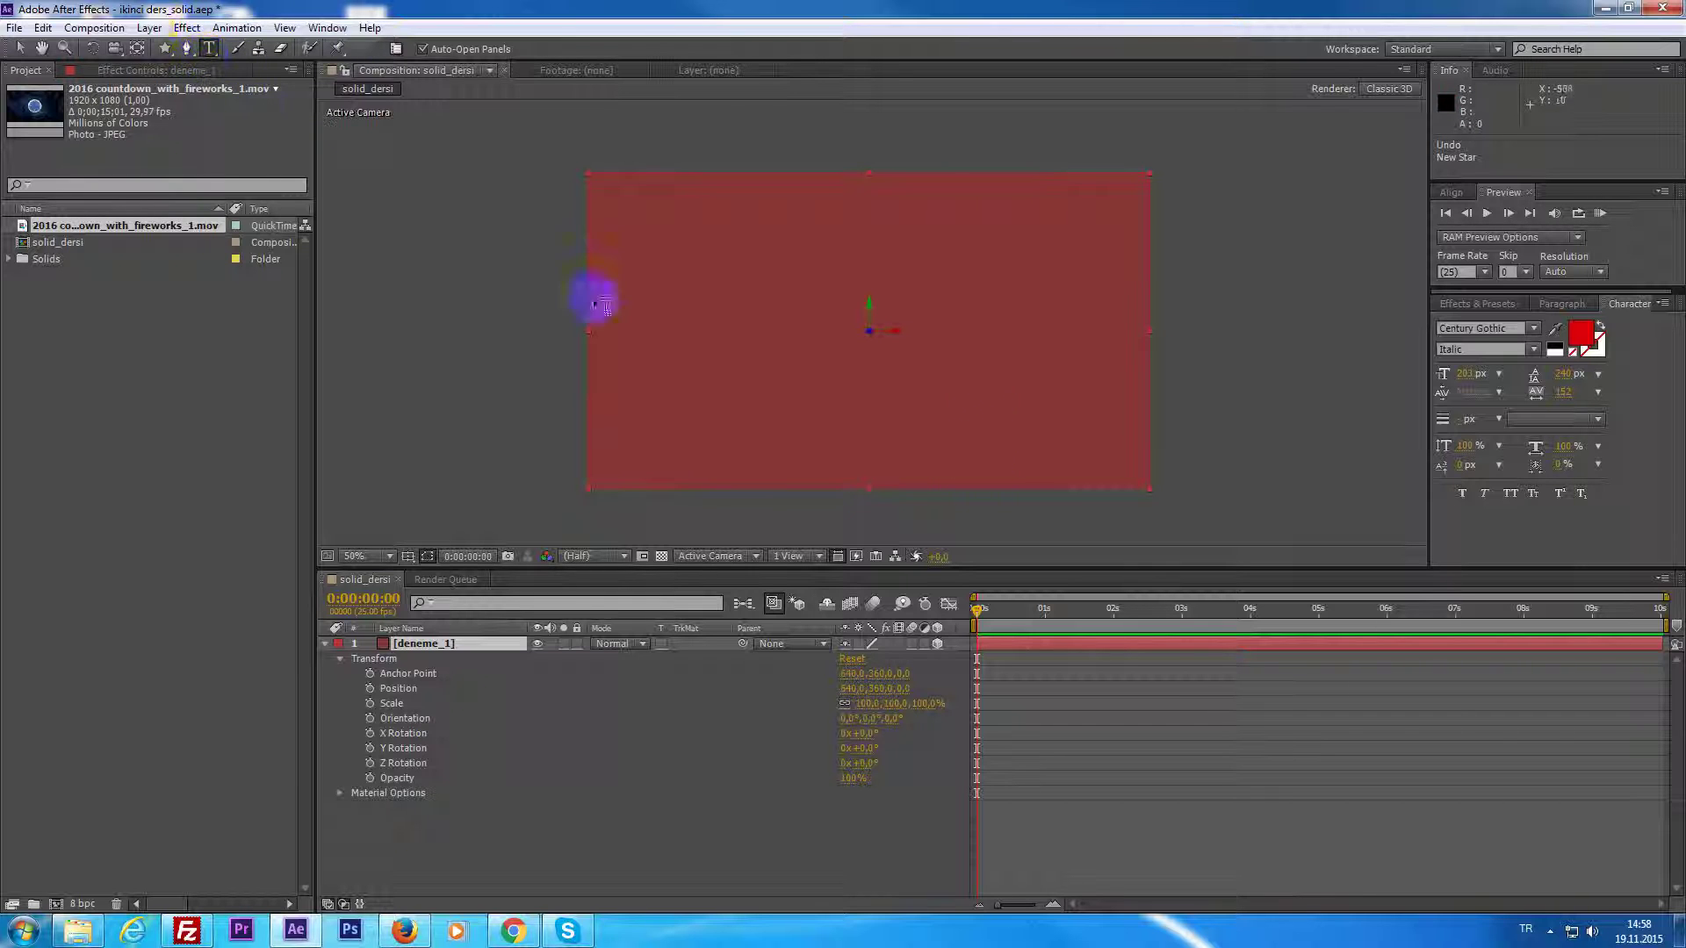
Create a 'Dad Medya' text layer with the Type tool and move it left.
left_click(165, 48)
left_click(979, 432)
left_click(703, 345)
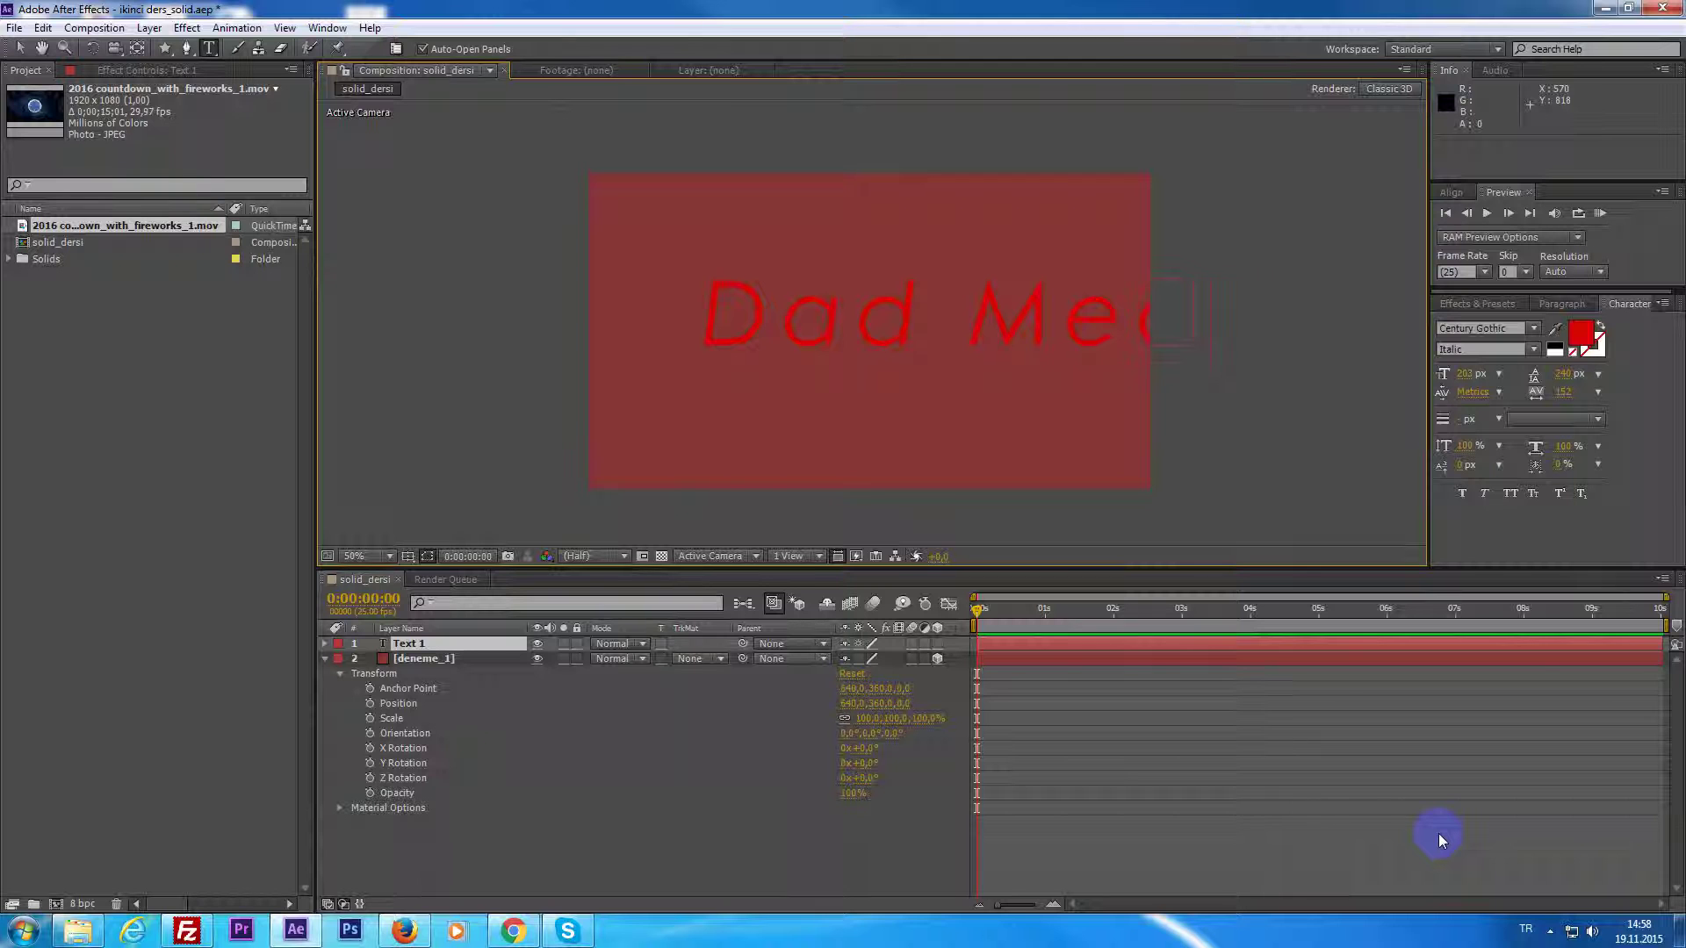
left_click(18, 48)
left_click_drag(972, 350, 904, 353)
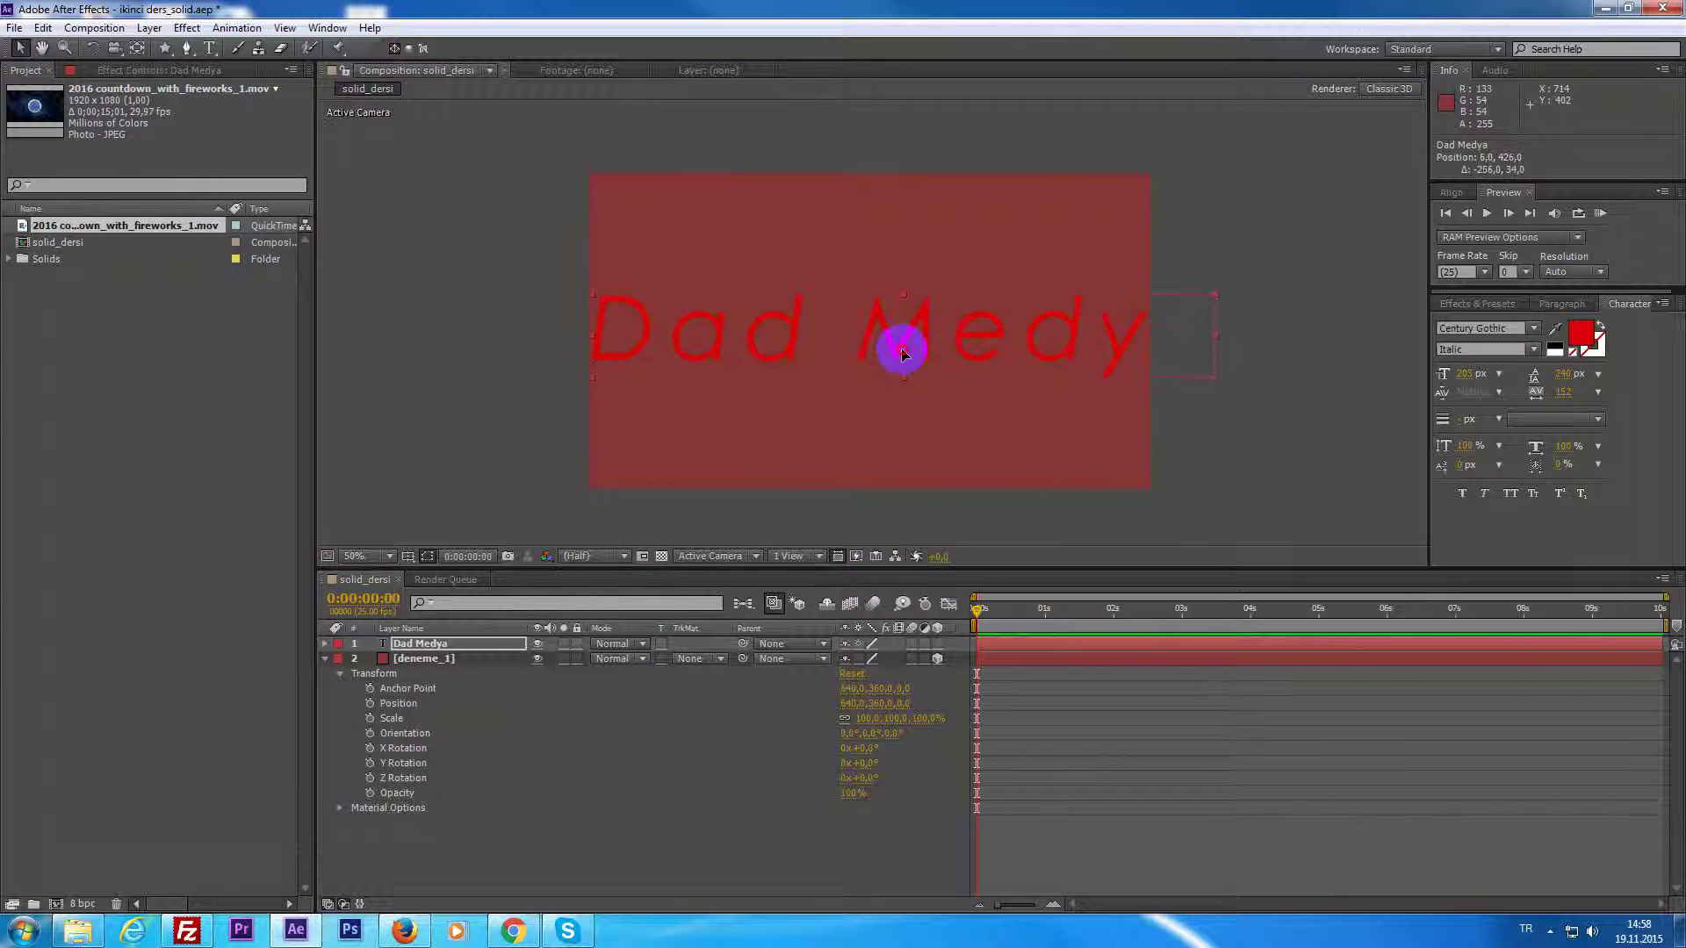
Shrink the font size, recentre the text over the solid, and give it a white fill.
left_click(1624, 304)
left_click_drag(1428, 288, 1382, 291)
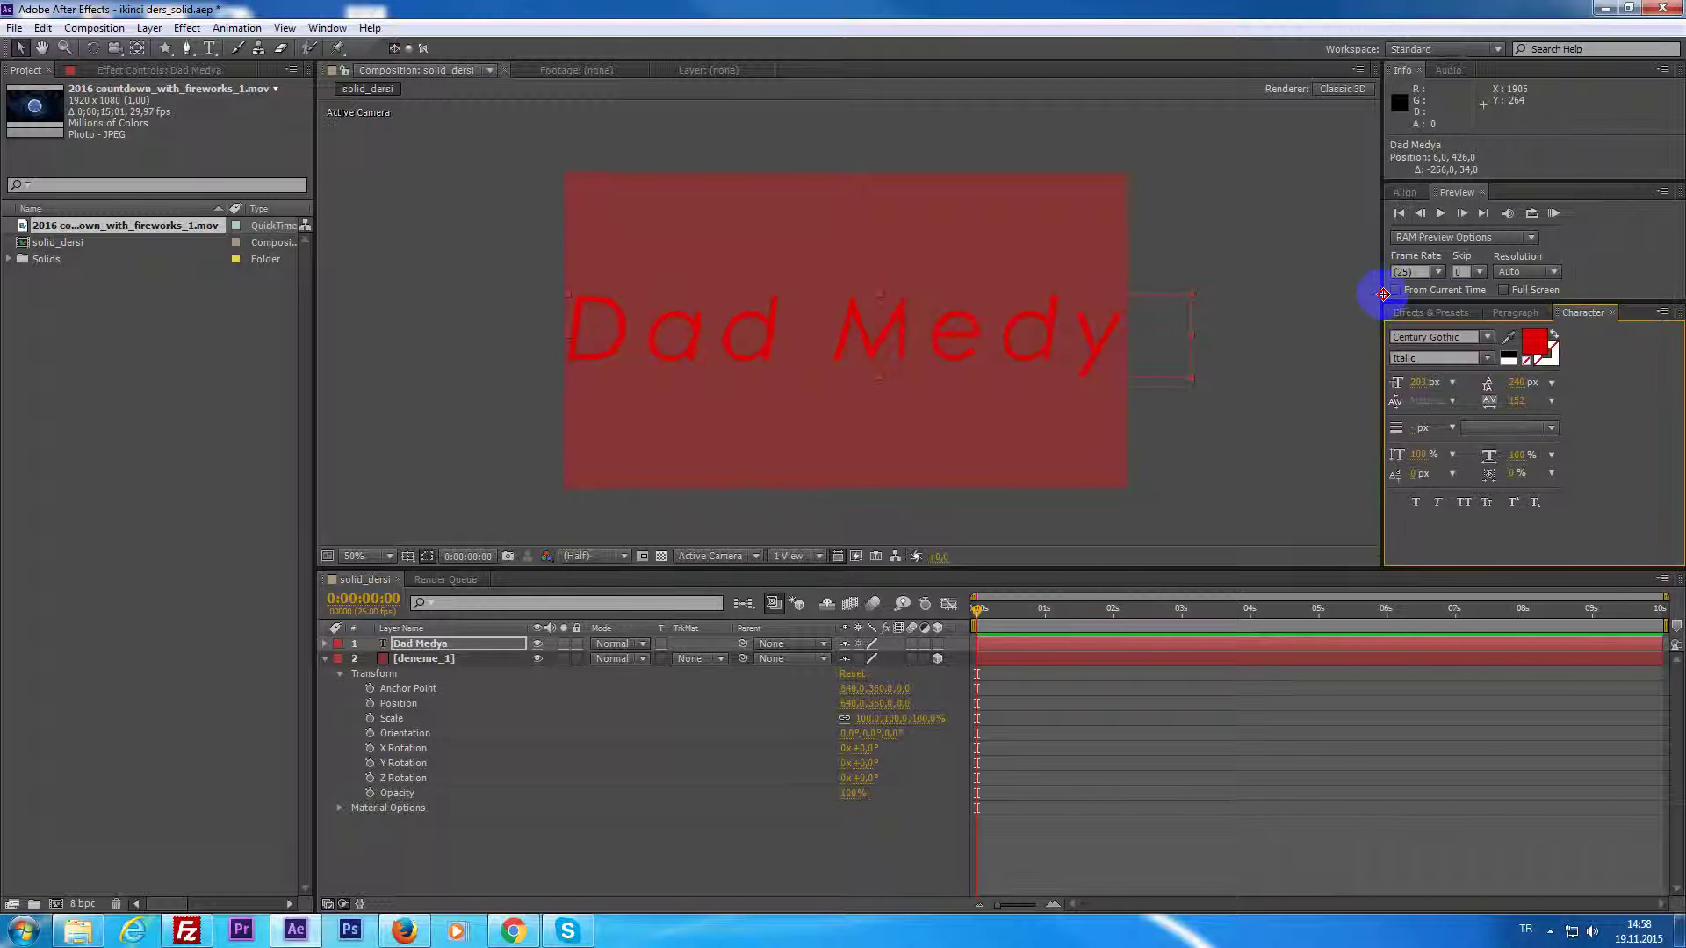
left_click_drag(1429, 387, 1399, 377)
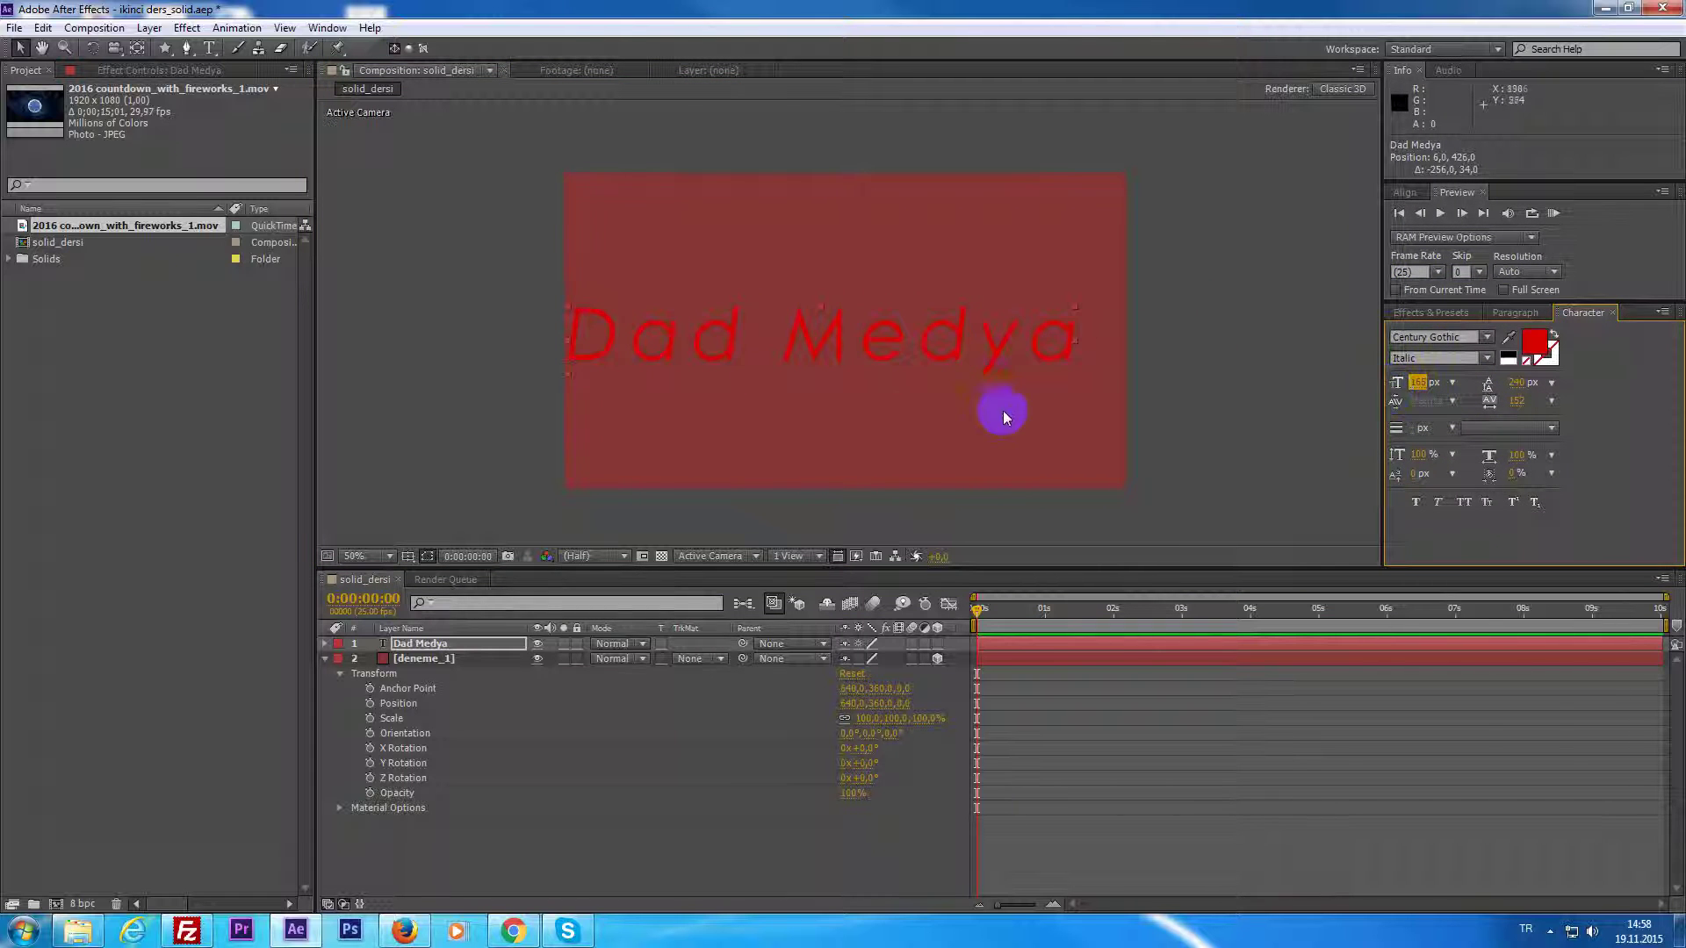
left_click_drag(836, 346, 863, 338)
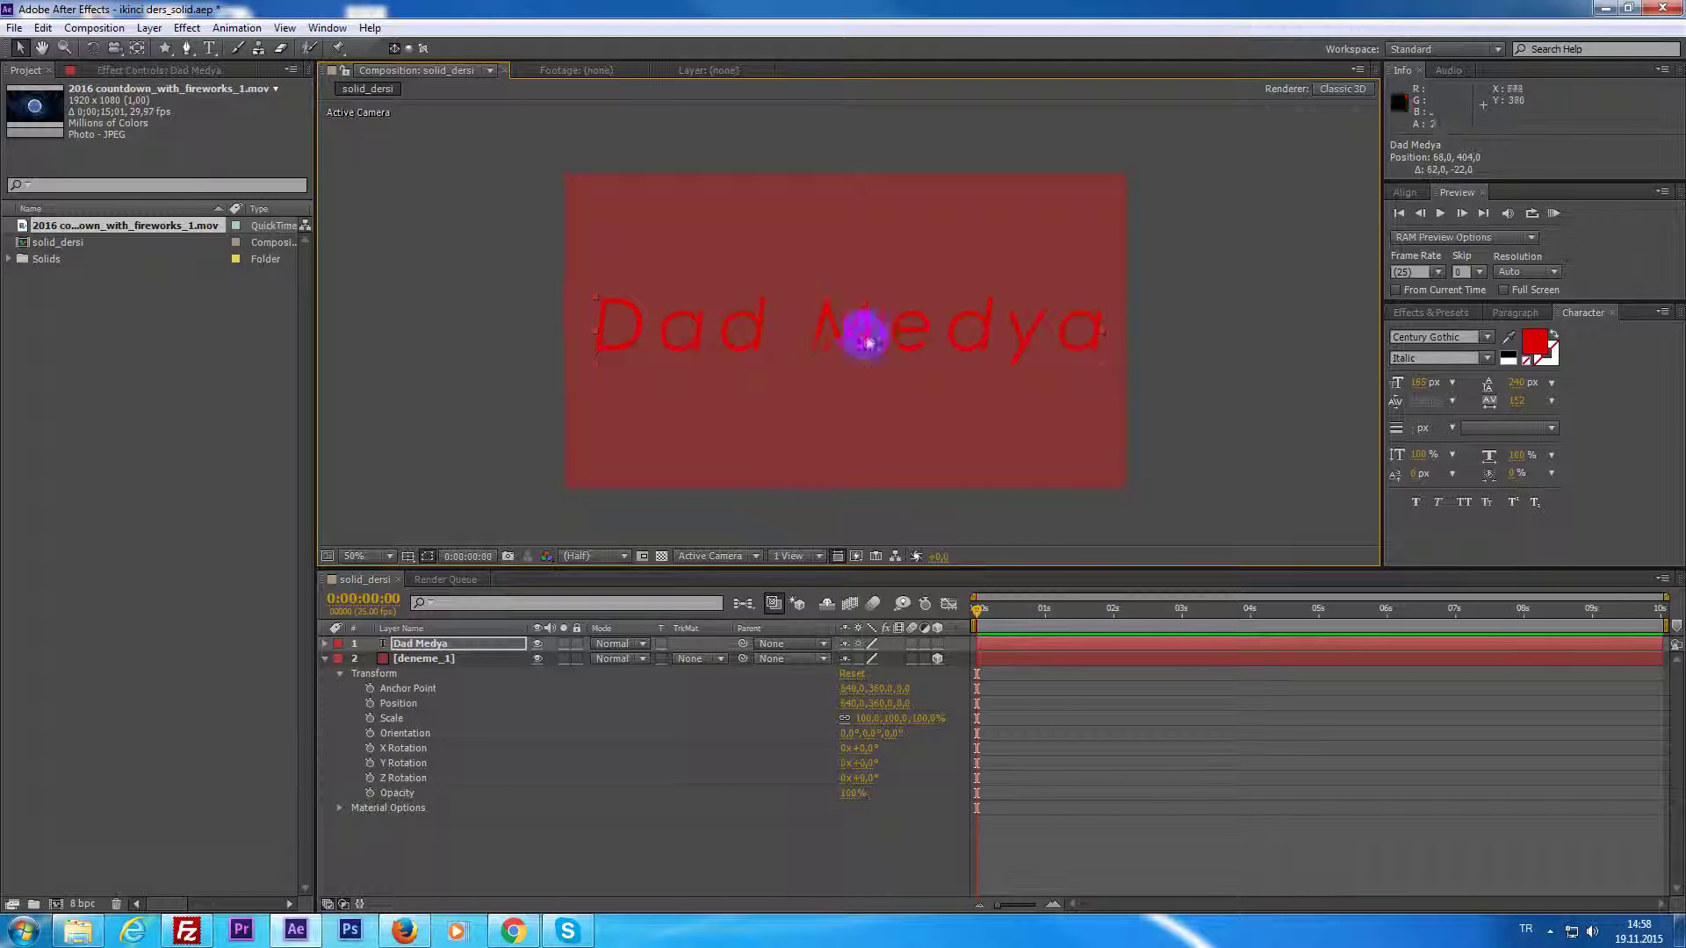
left_click(1534, 355)
left_click_drag(668, 611, 606, 548)
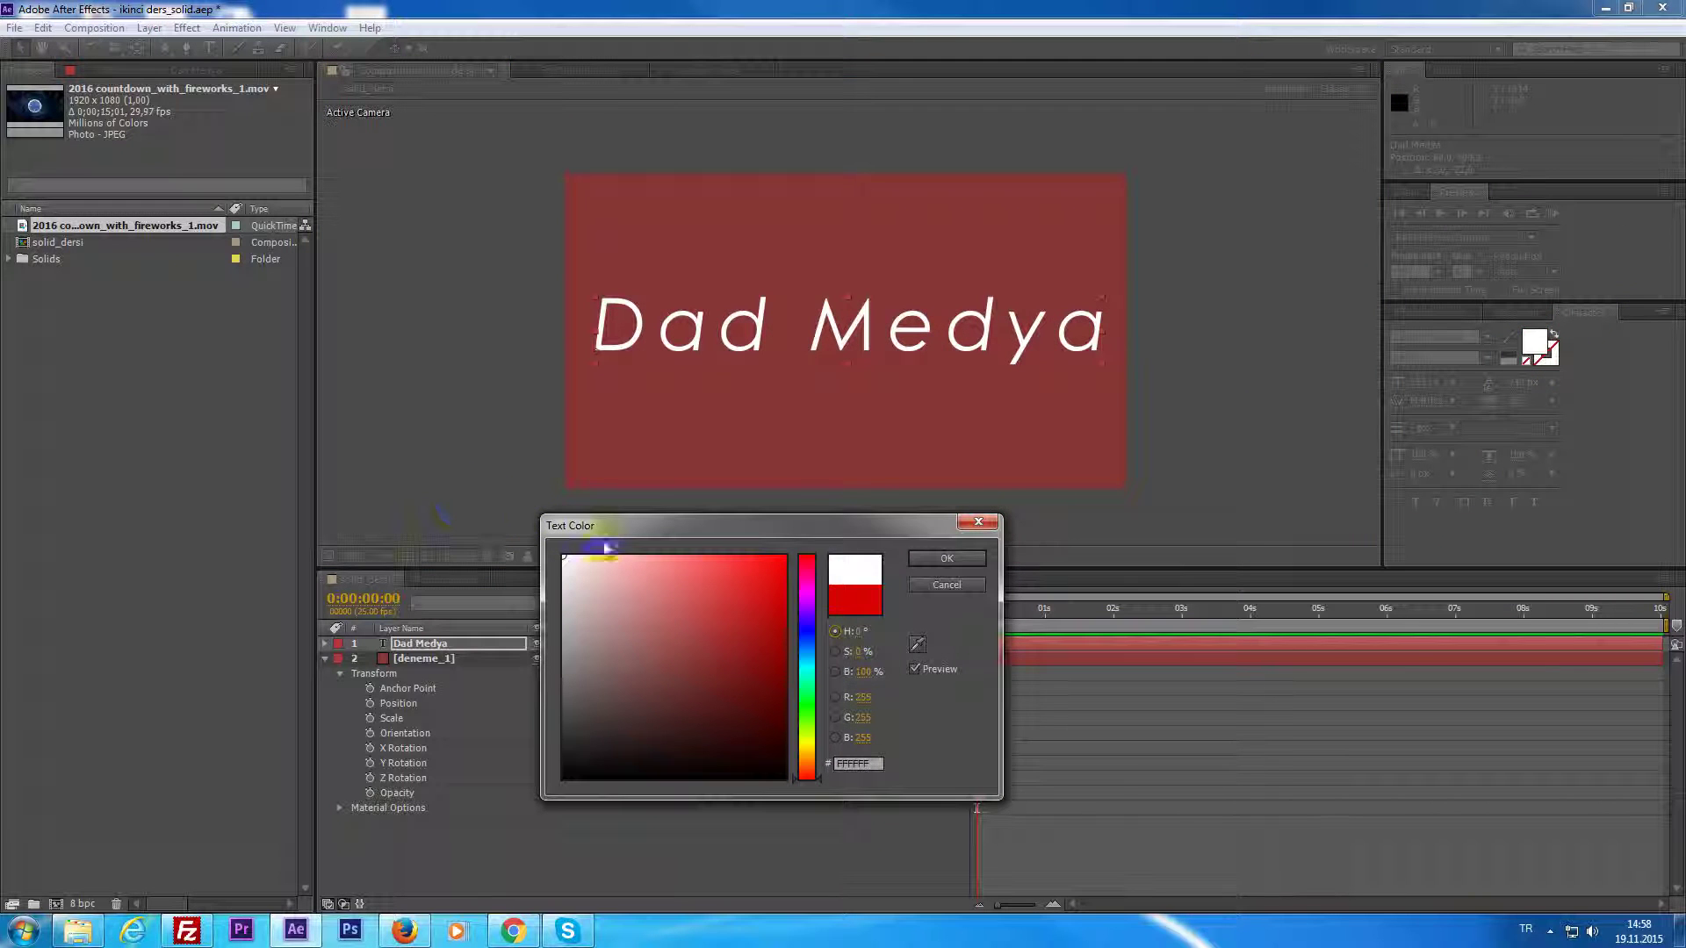
left_click(938, 560)
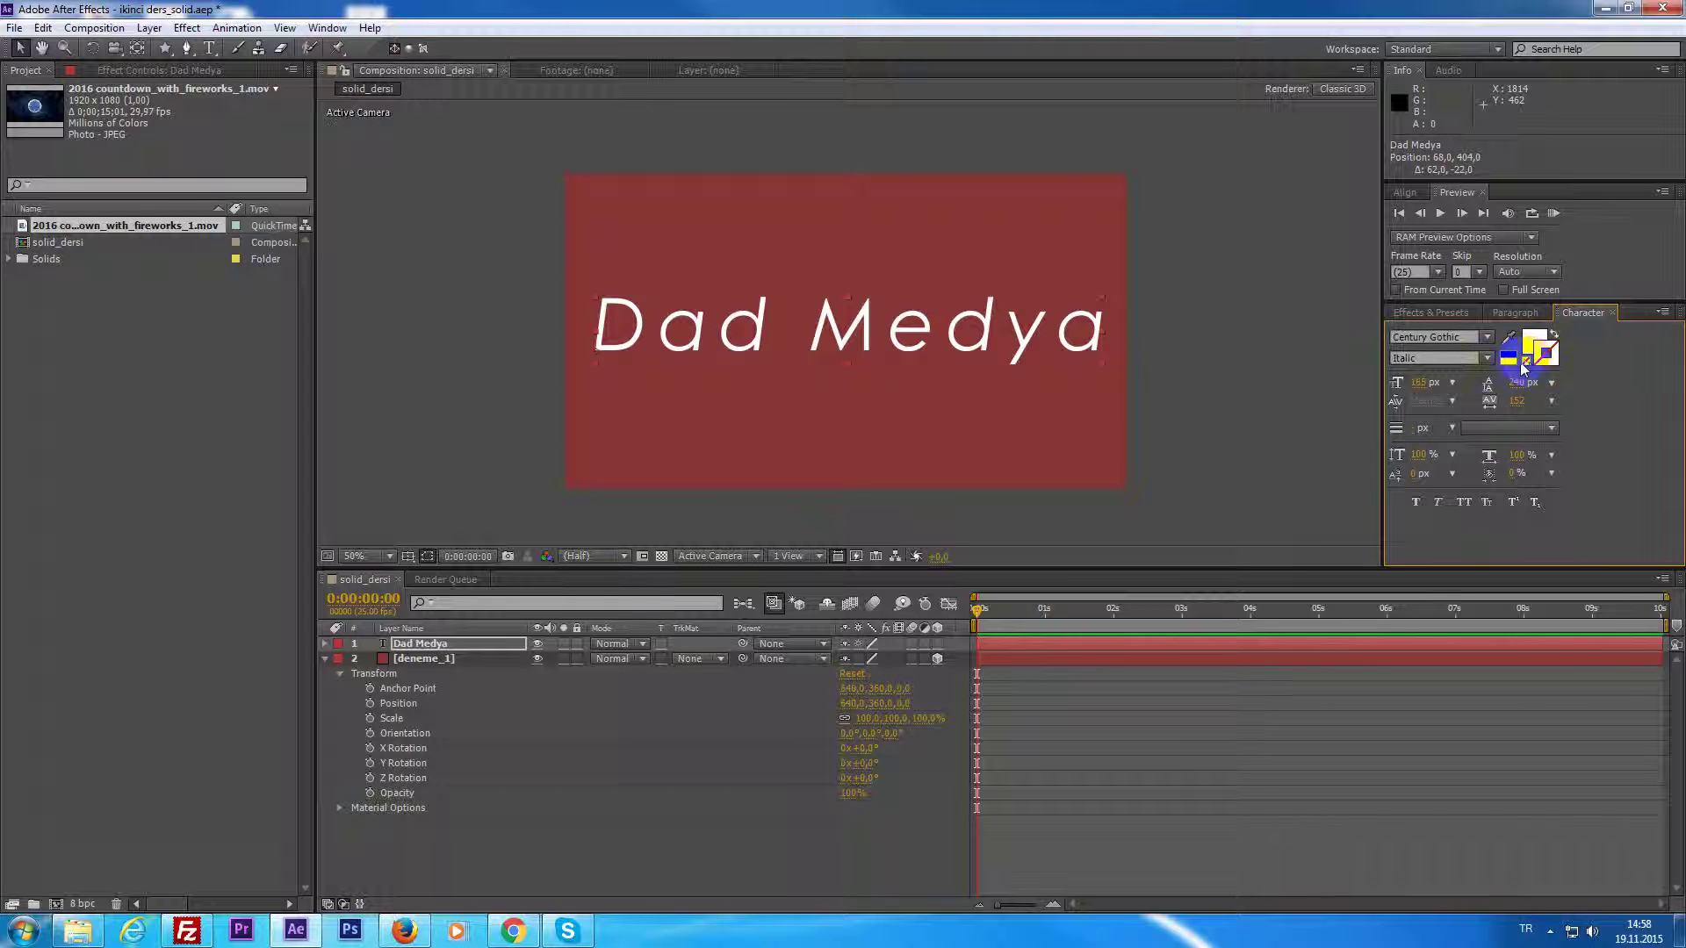
Add a 15 px near-black outline, set leading to 240 px, and widen tracking.
left_click(1549, 362)
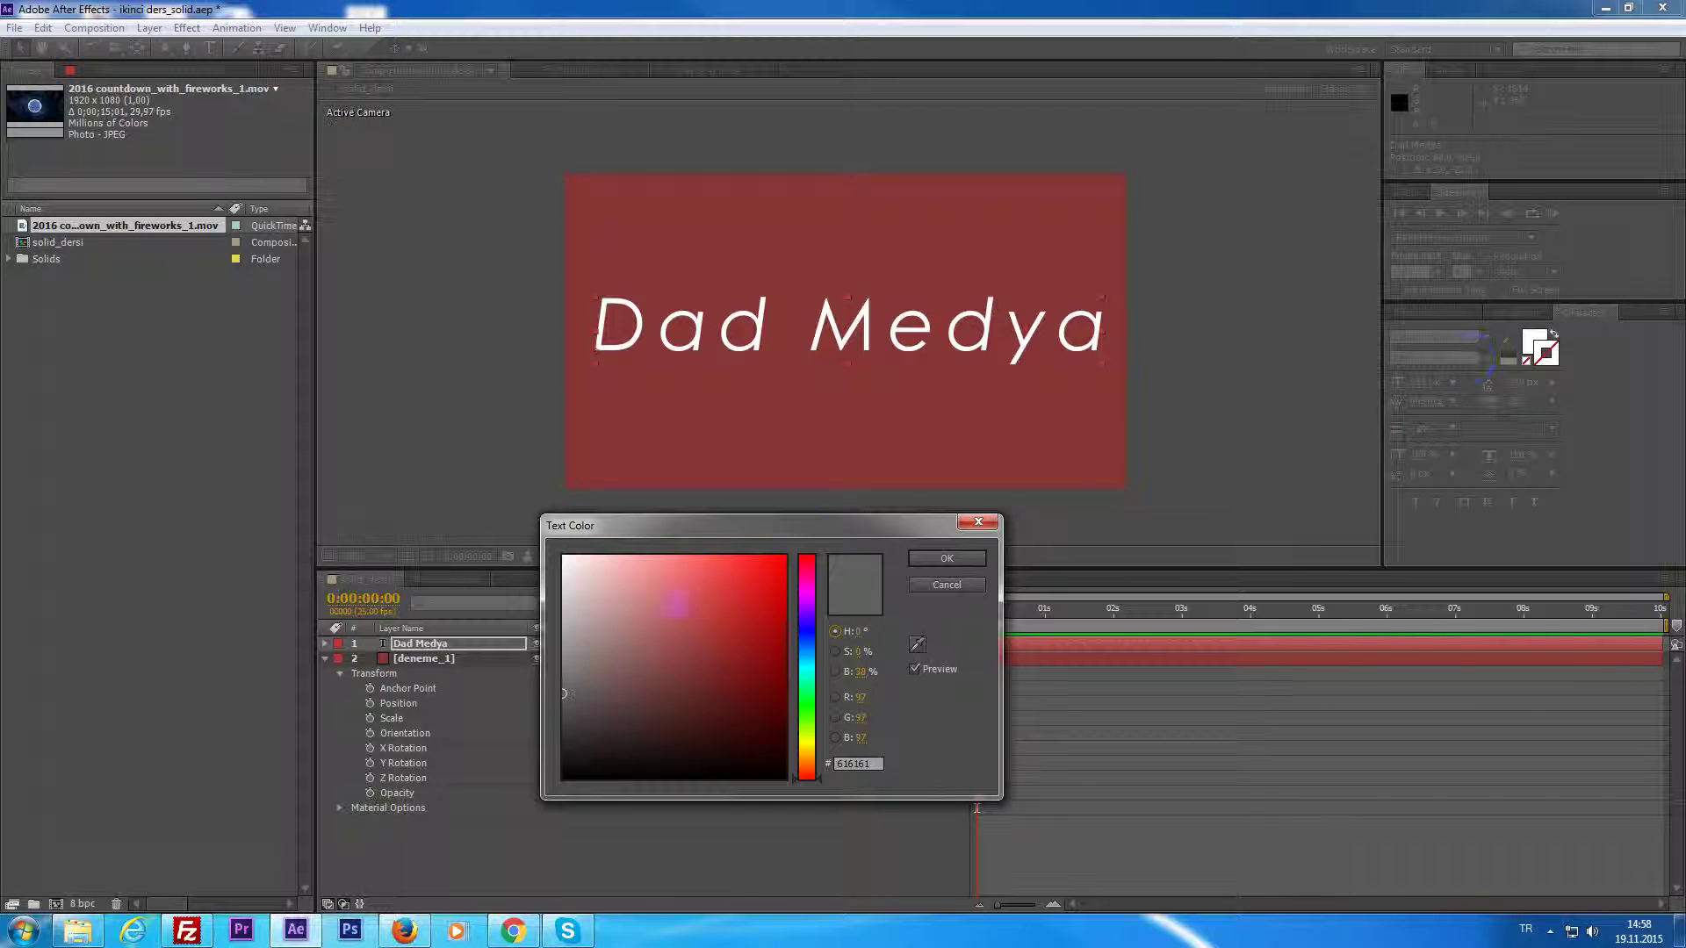
left_click(563, 775)
left_click(946, 559)
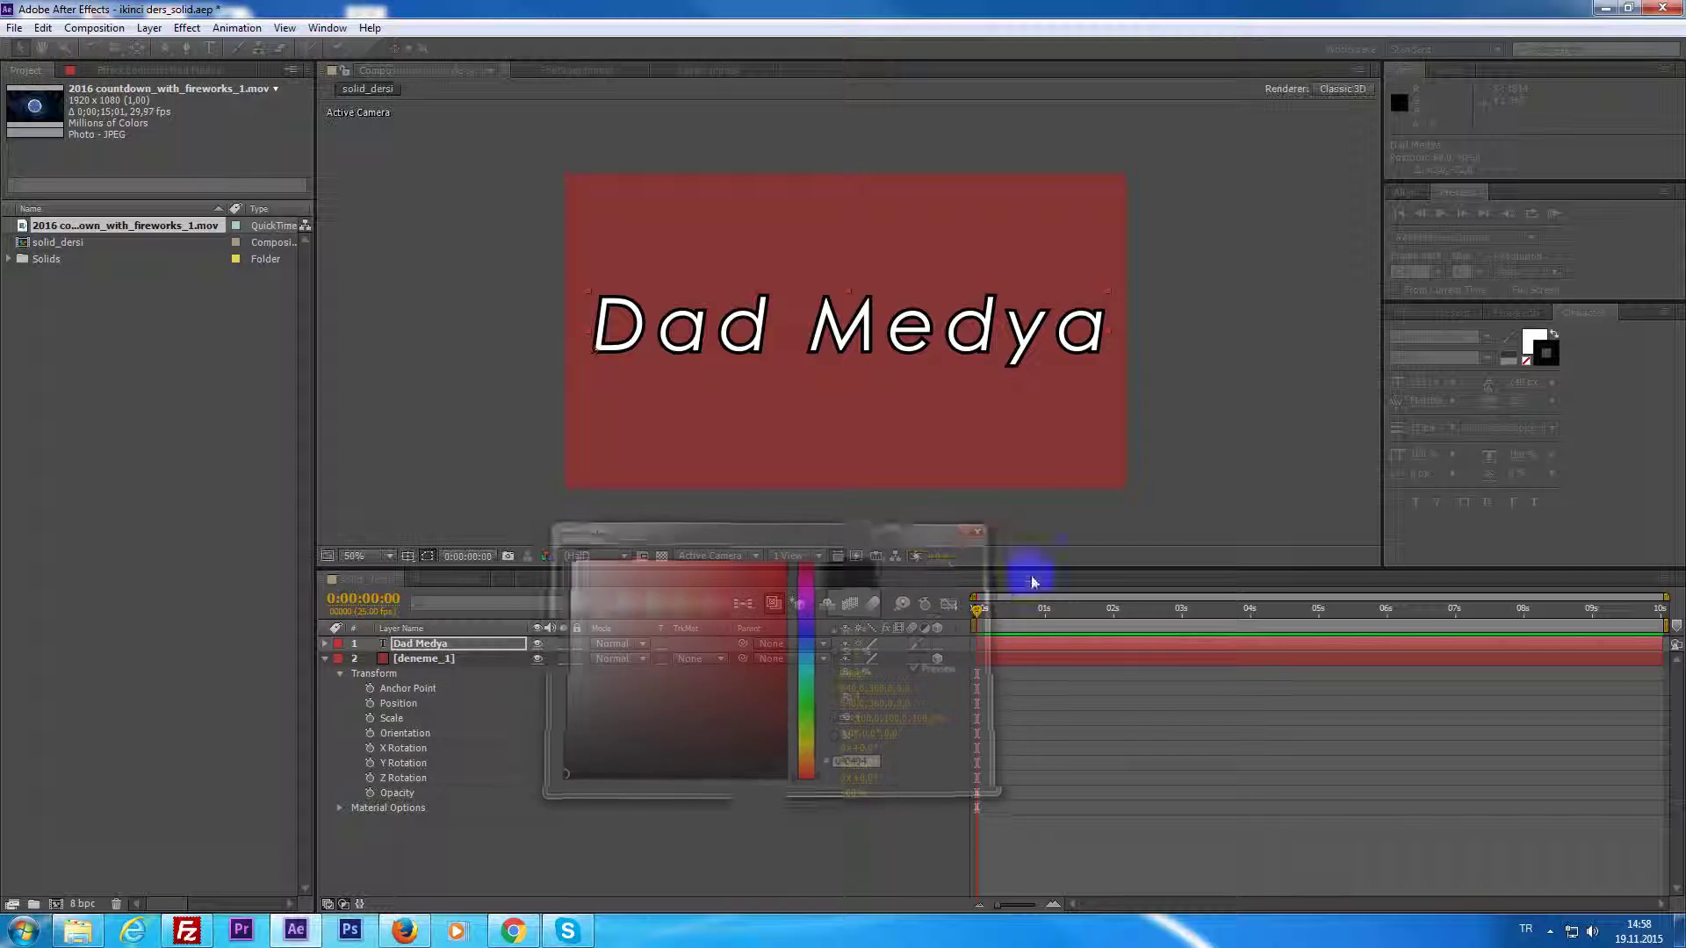
left_click_drag(1424, 387, 1443, 388)
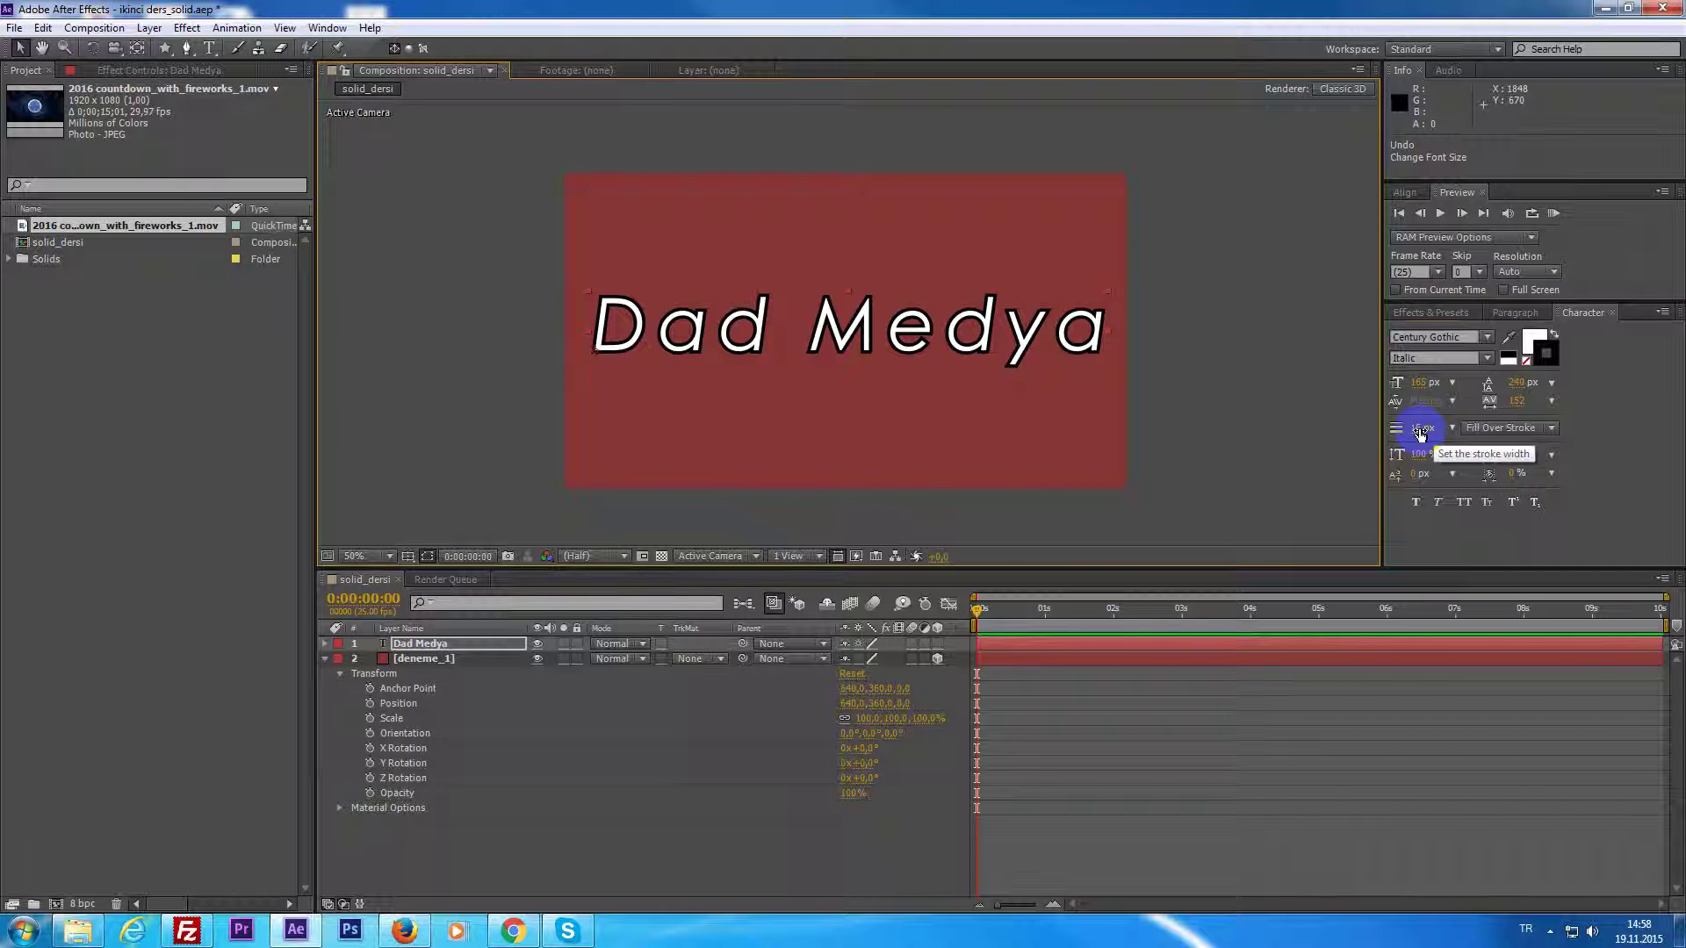
left_click_drag(1419, 433, 1498, 456)
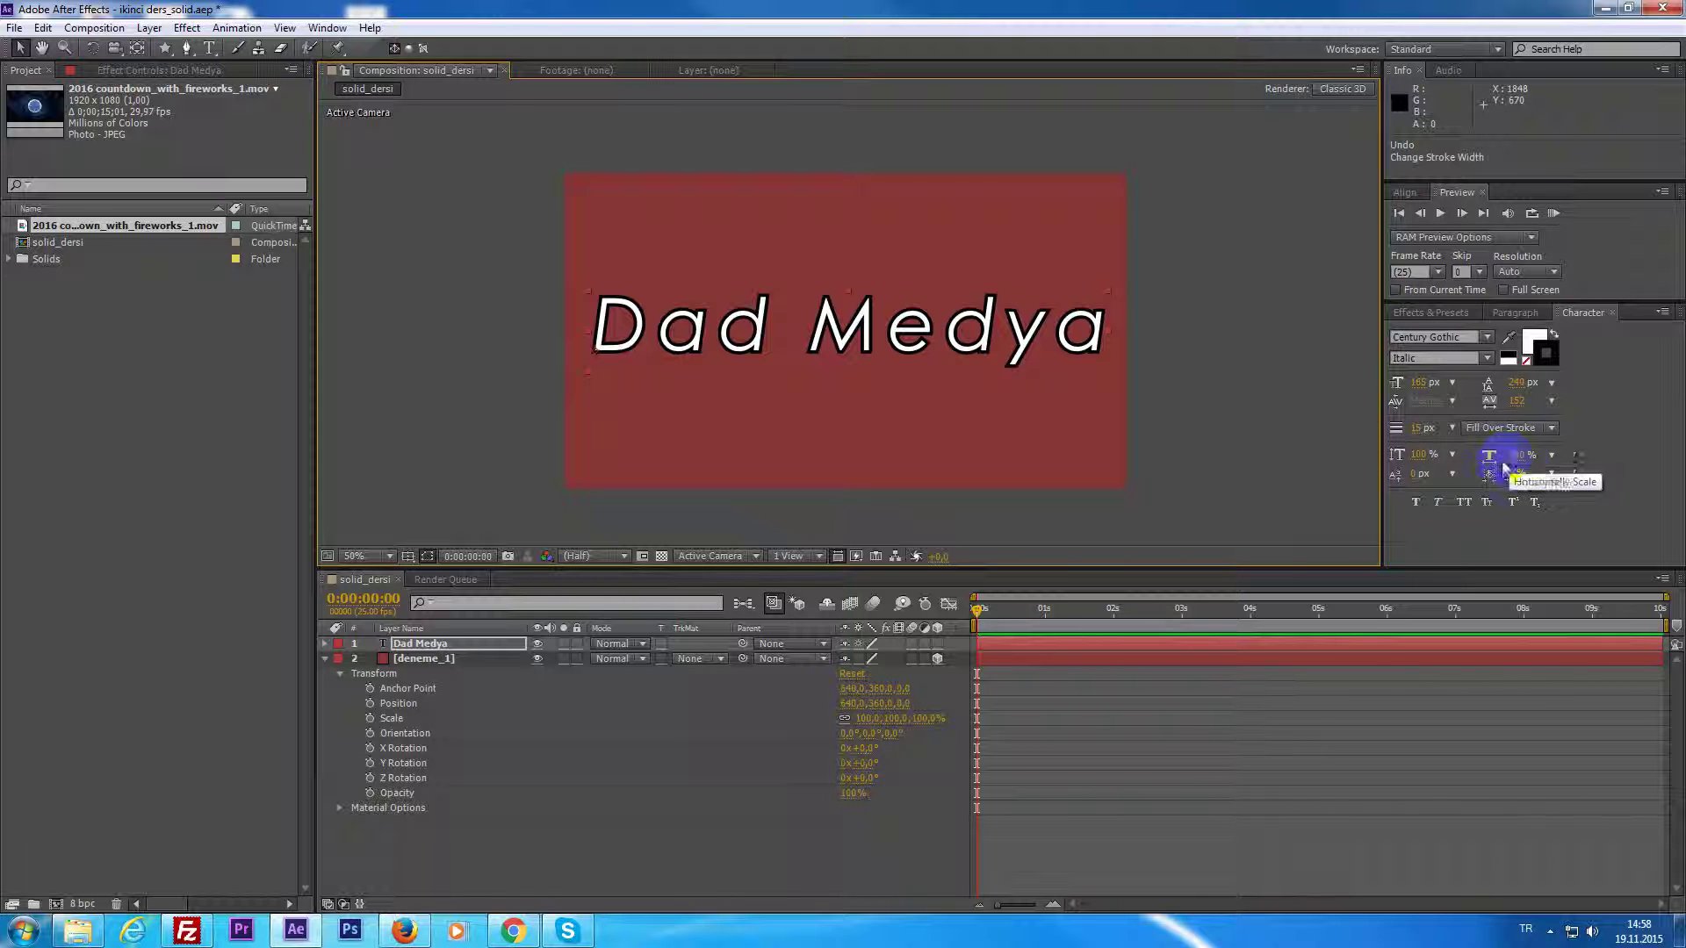
left_click(1524, 386)
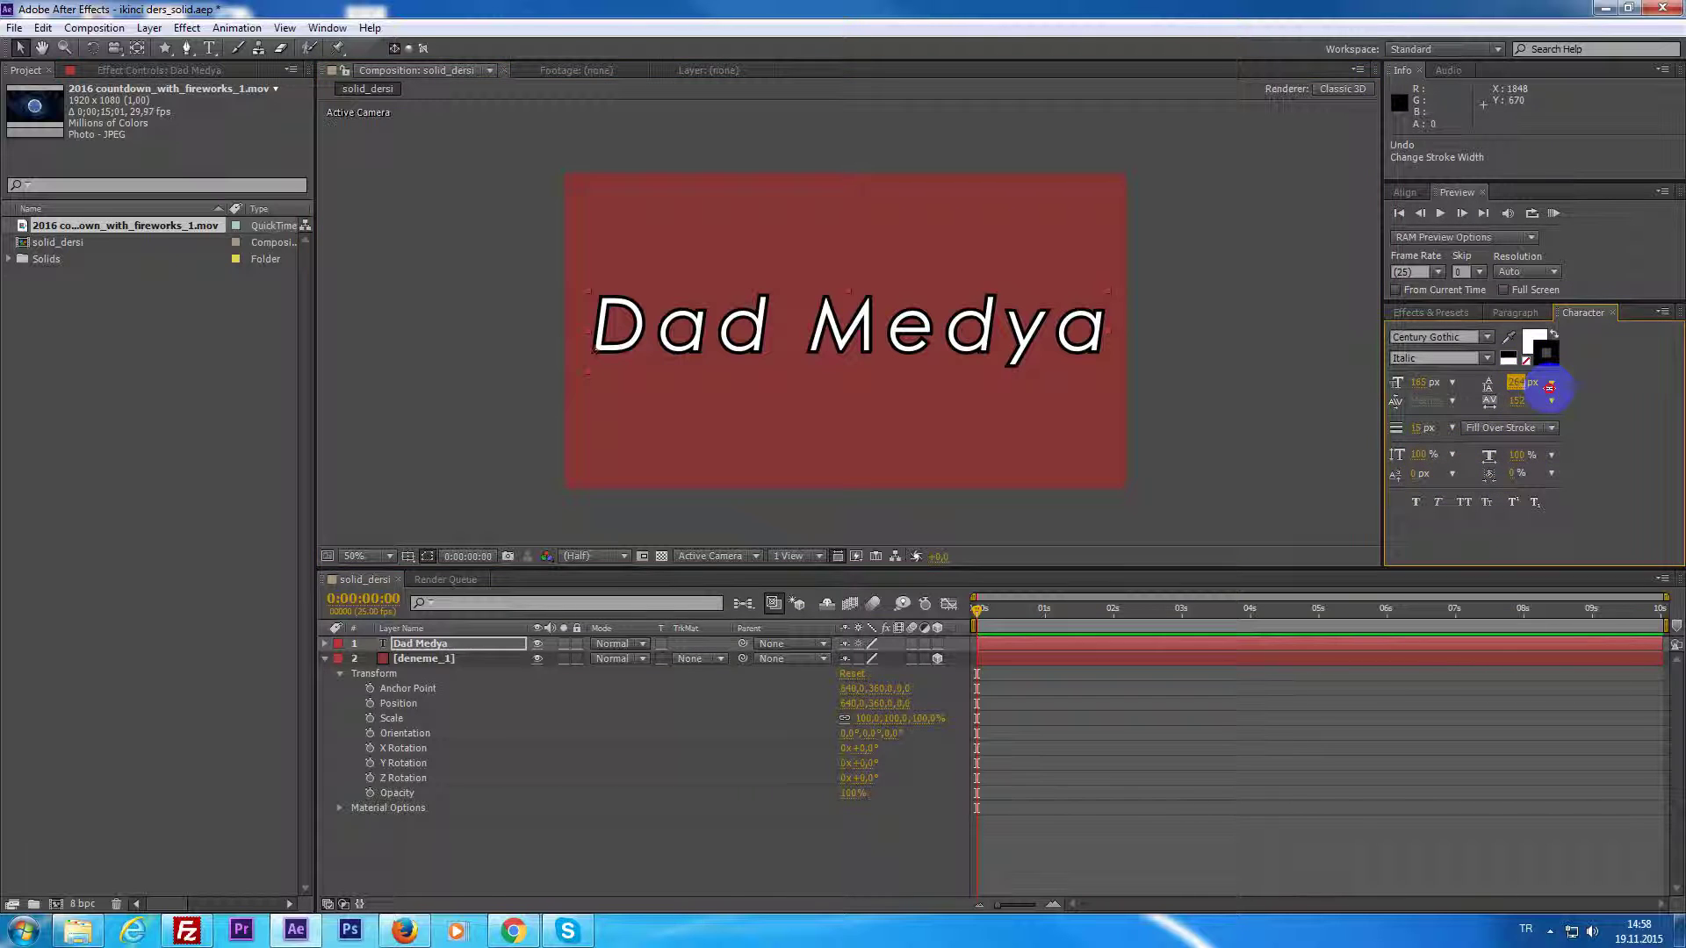
left_click(835, 331)
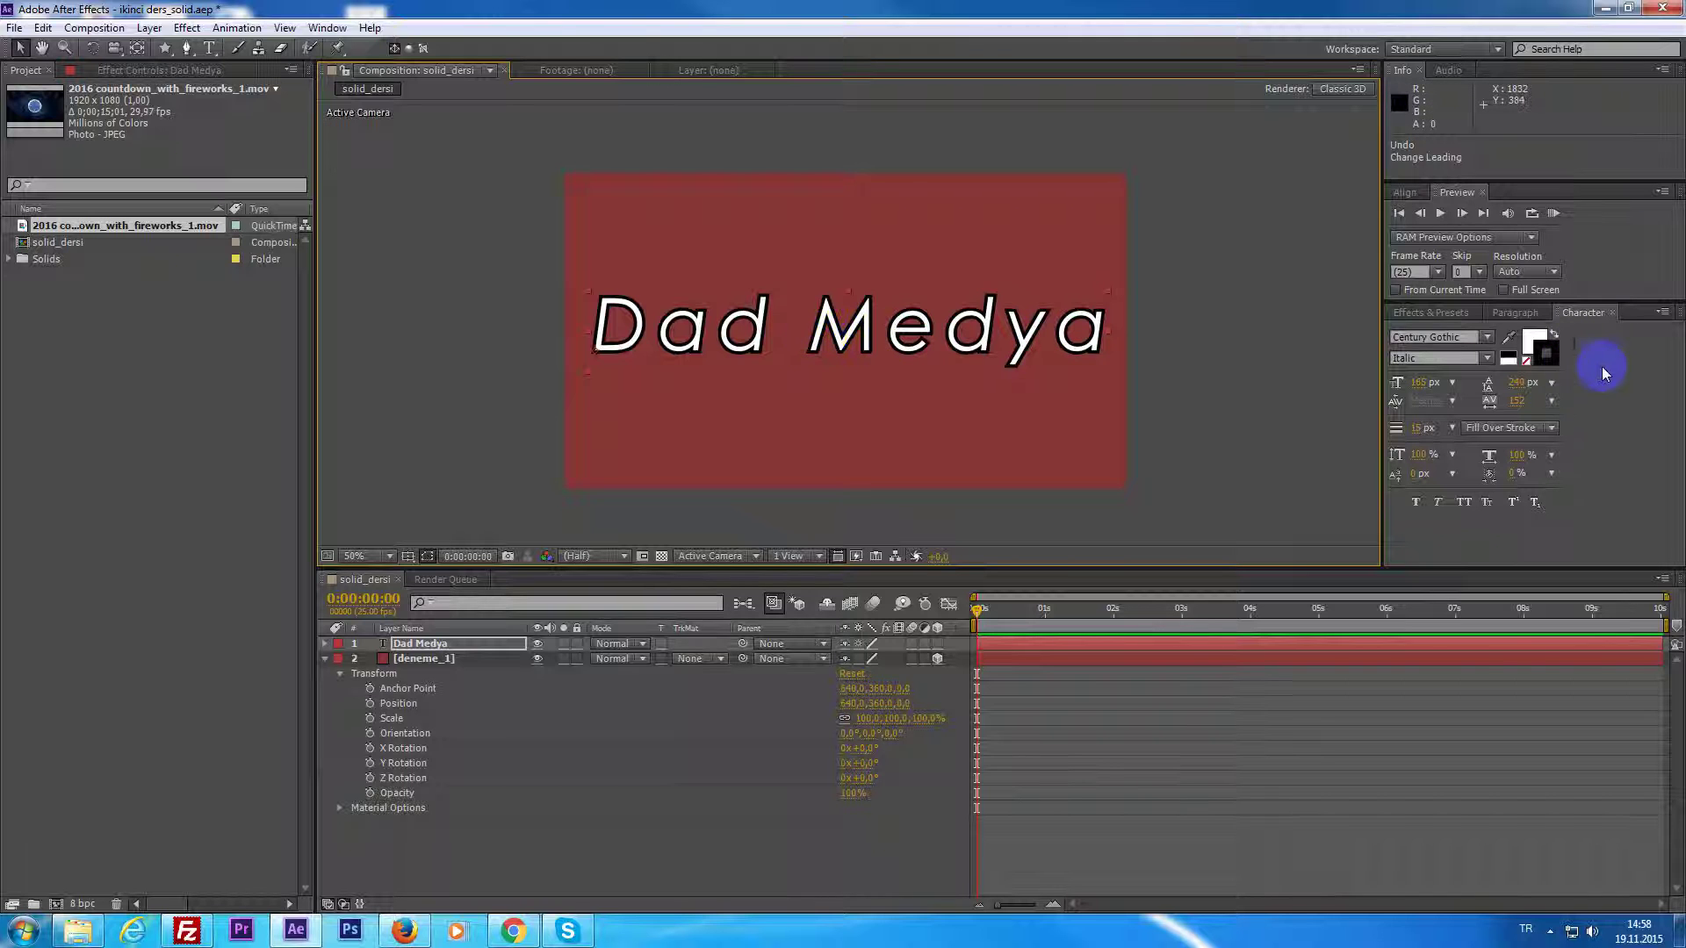
left_click_drag(1511, 403, 1672, 418)
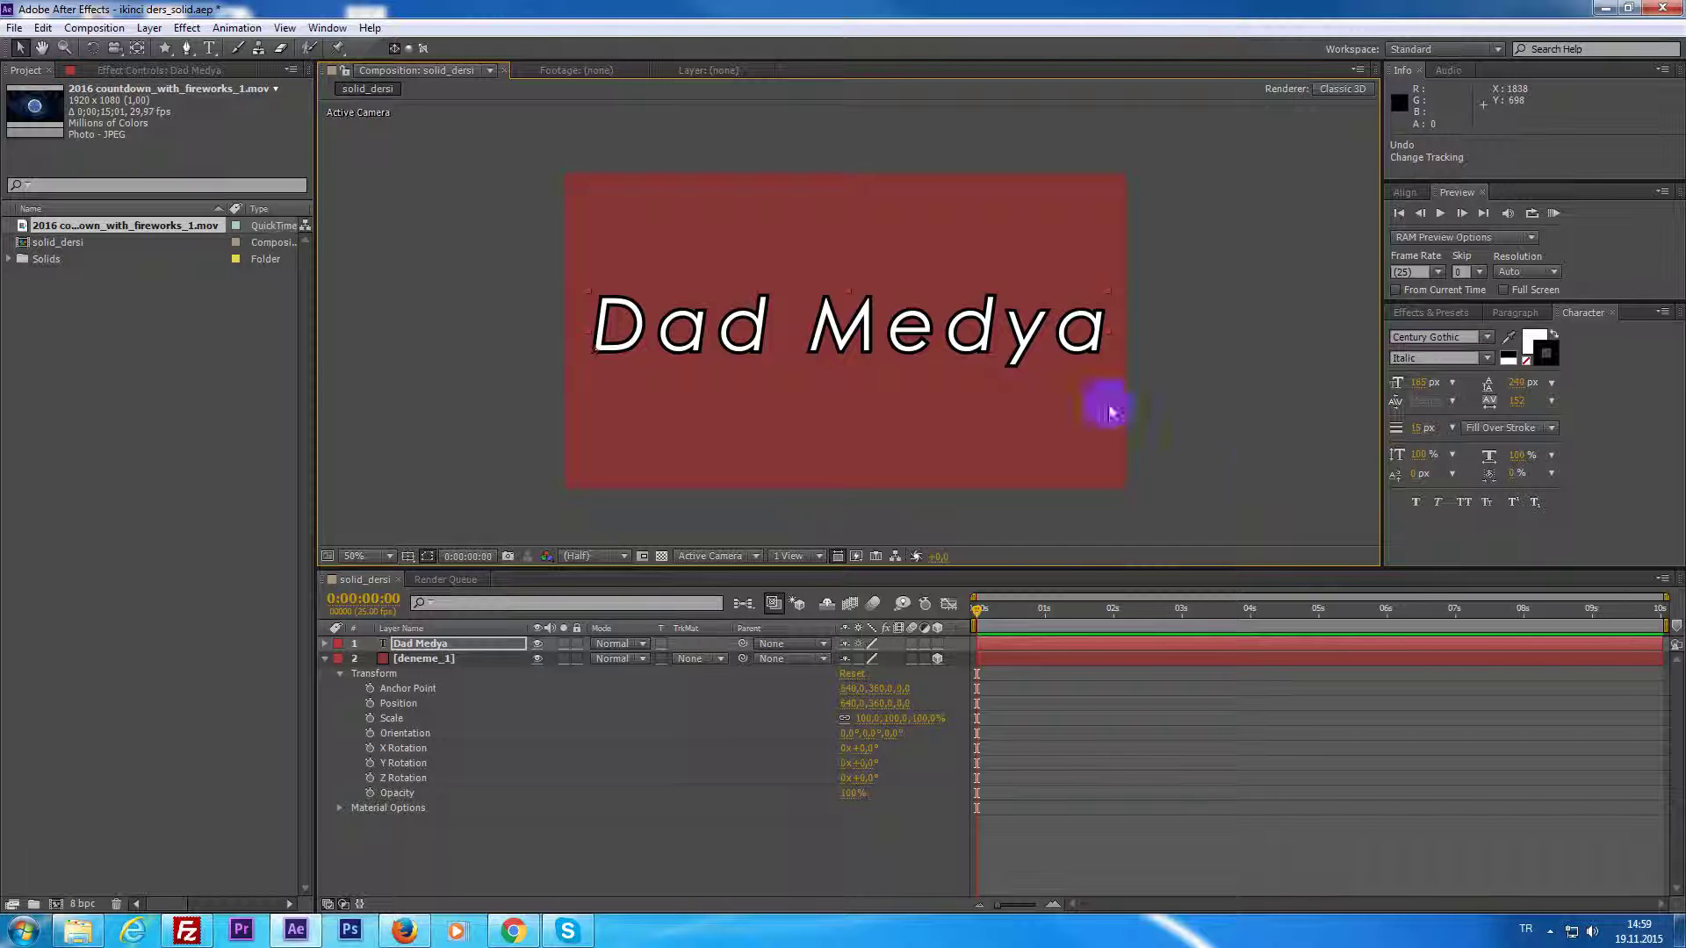
Try Bold and faux bold, then return the font to Italic without faux italic.
left_click(1433, 337)
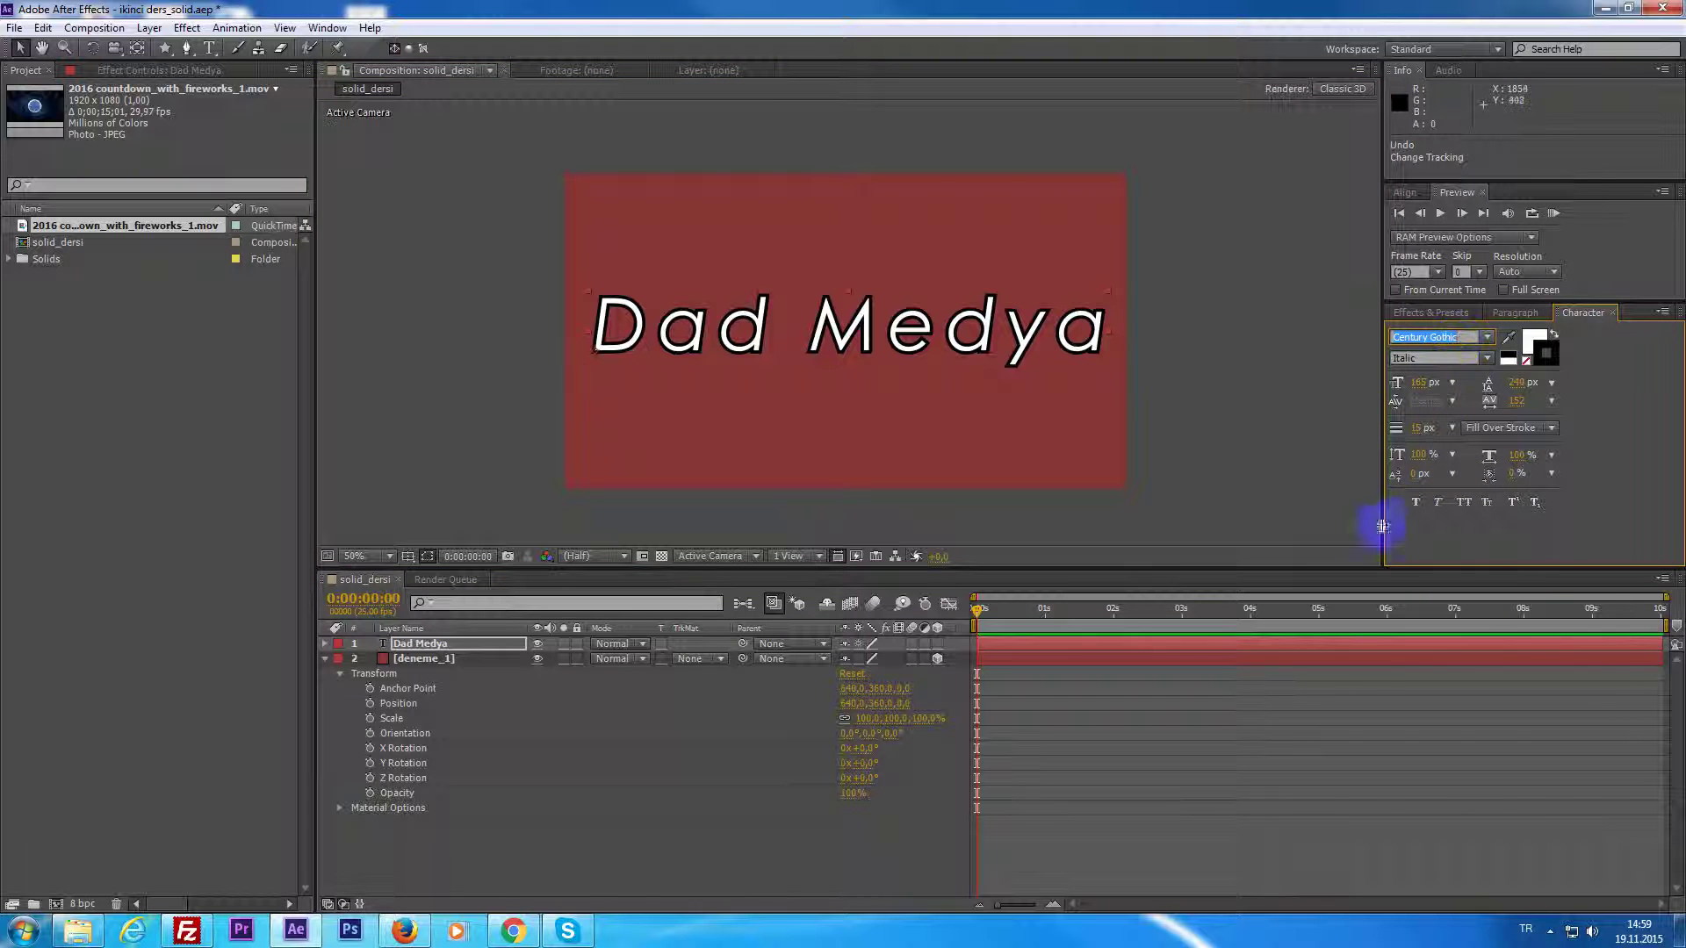
left_click(1486, 360)
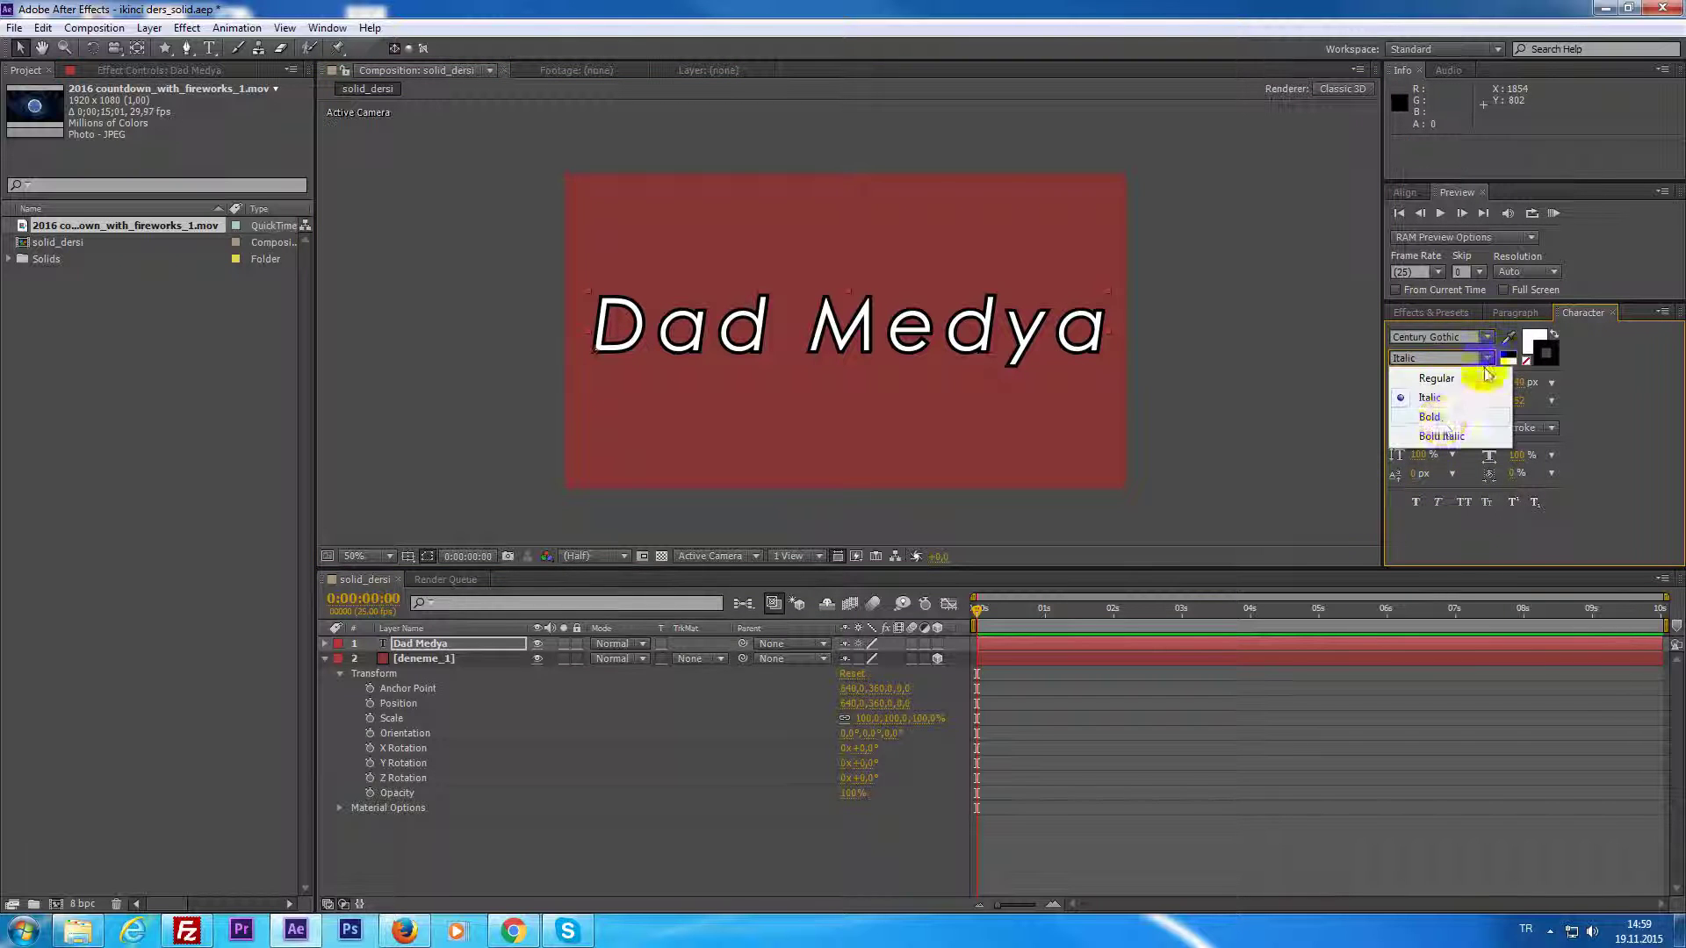
left_click(1440, 416)
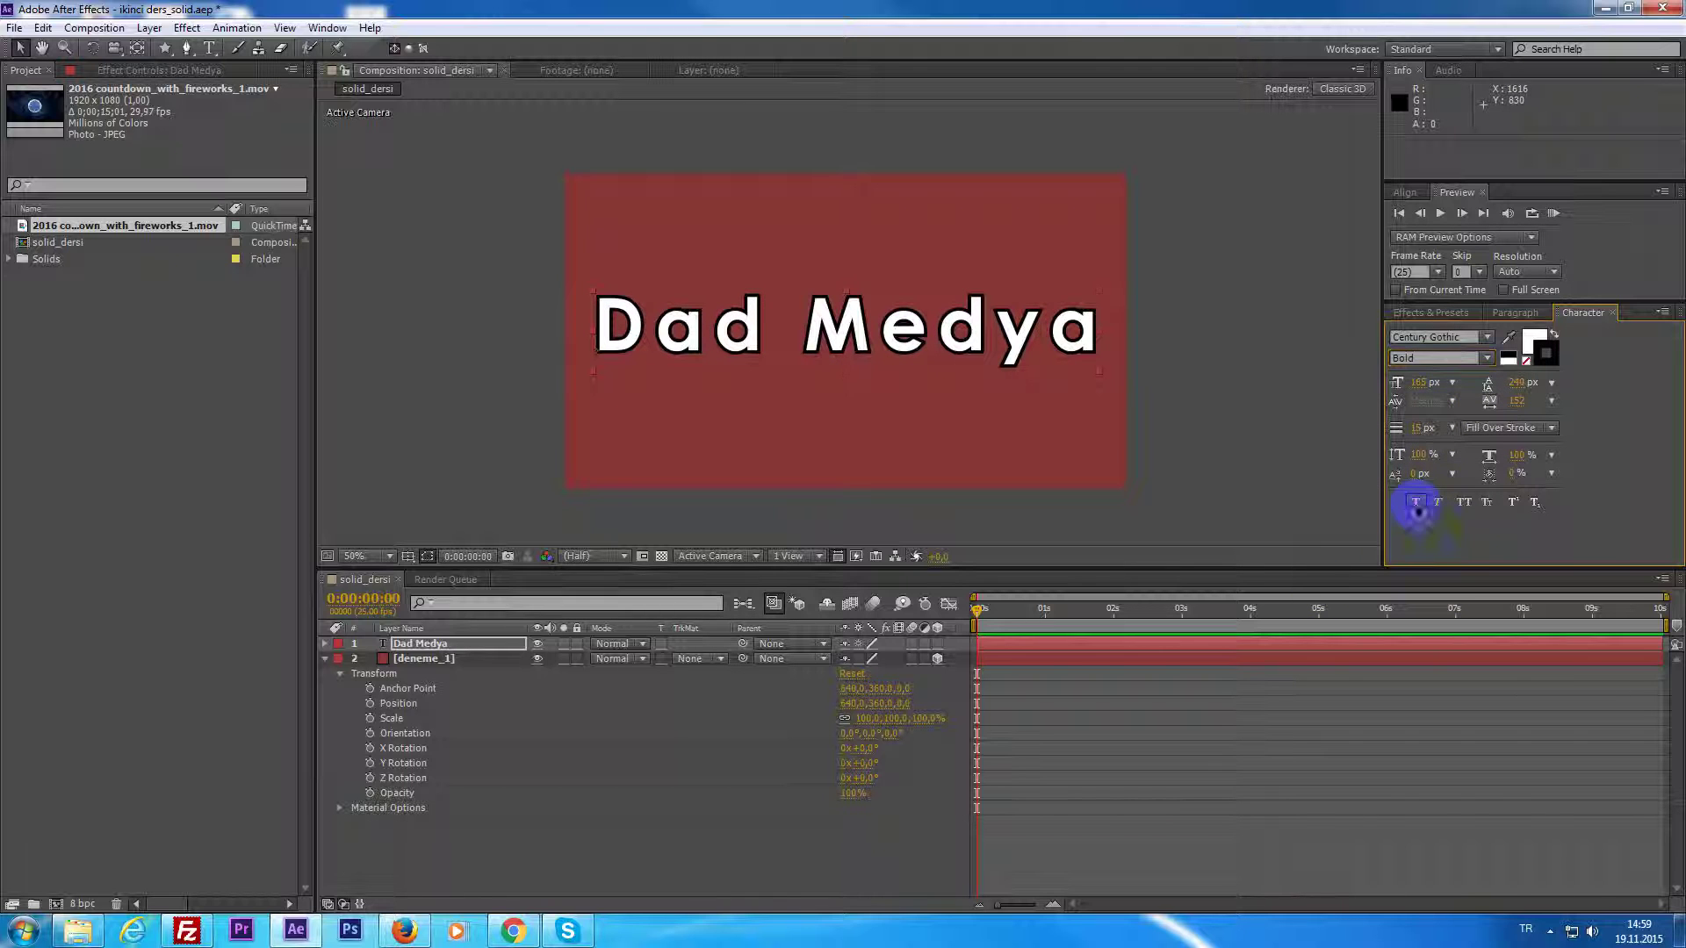
left_click(1416, 505)
left_click(1416, 506)
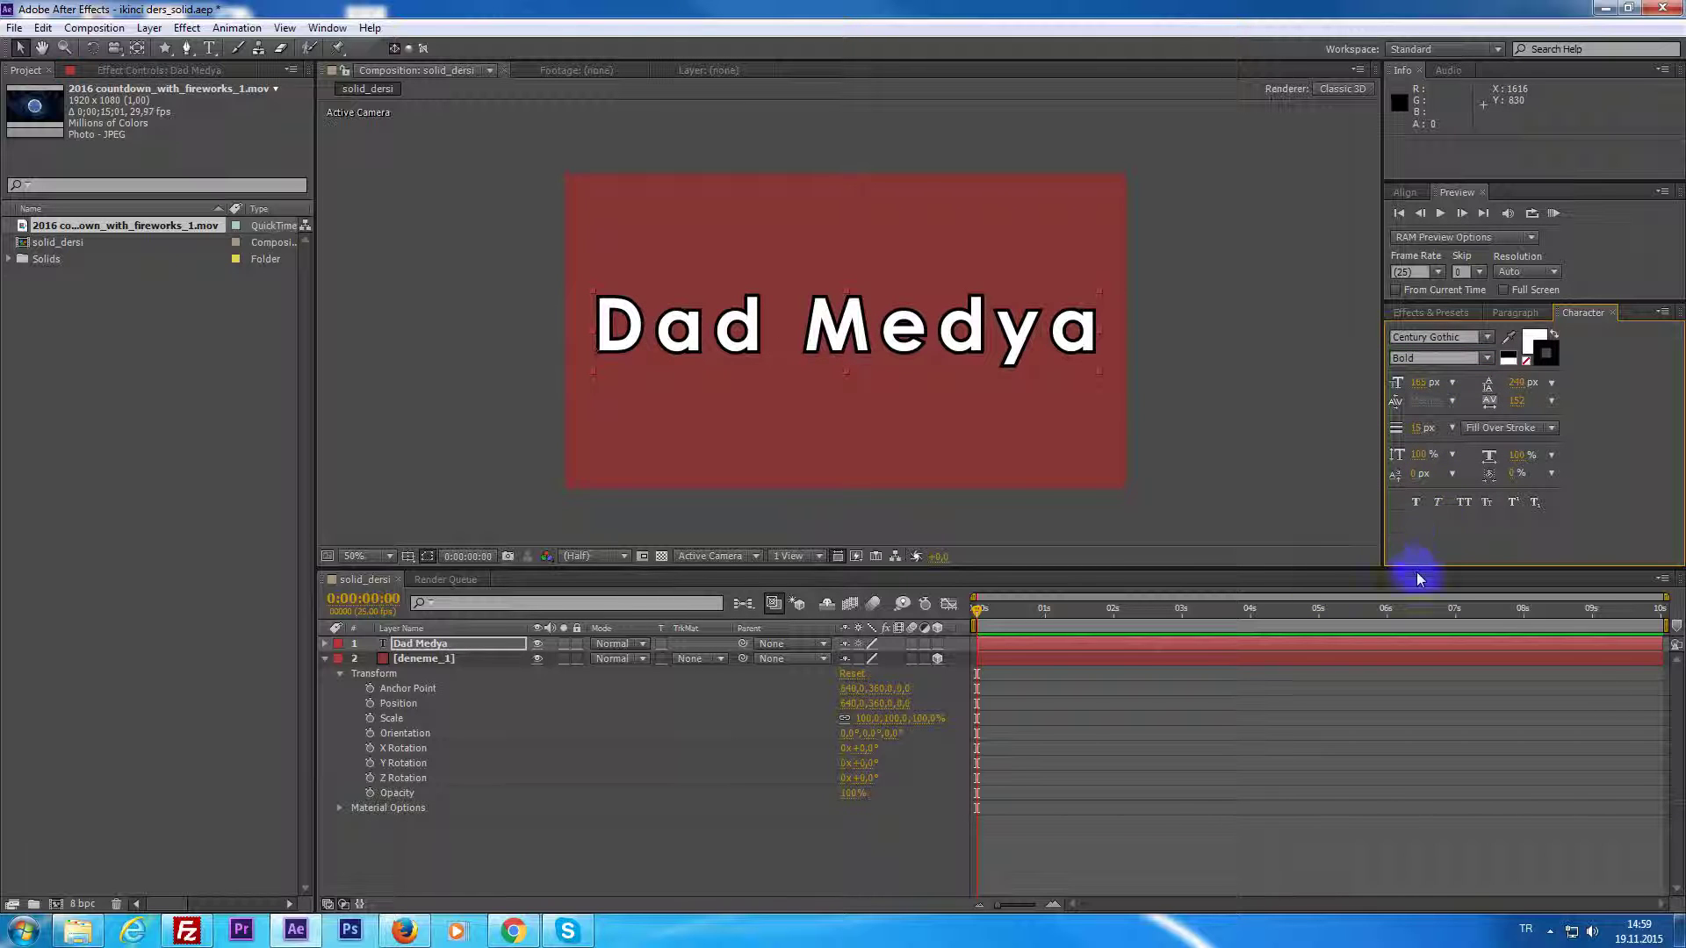
left_click(1487, 358)
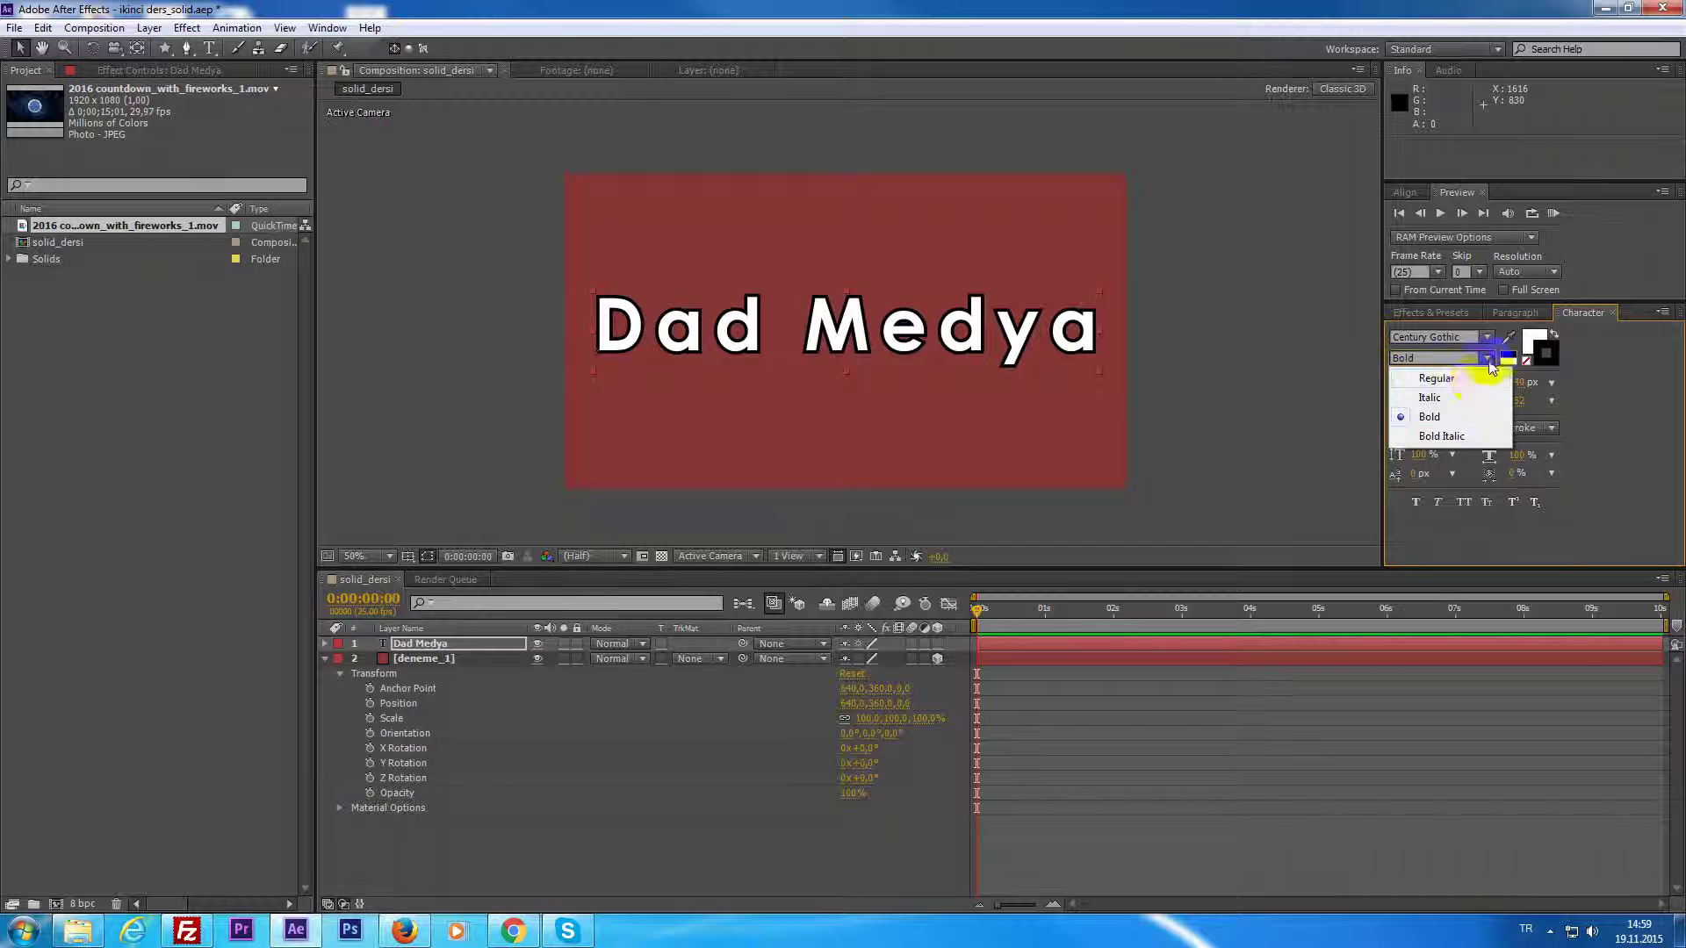
left_click(1429, 393)
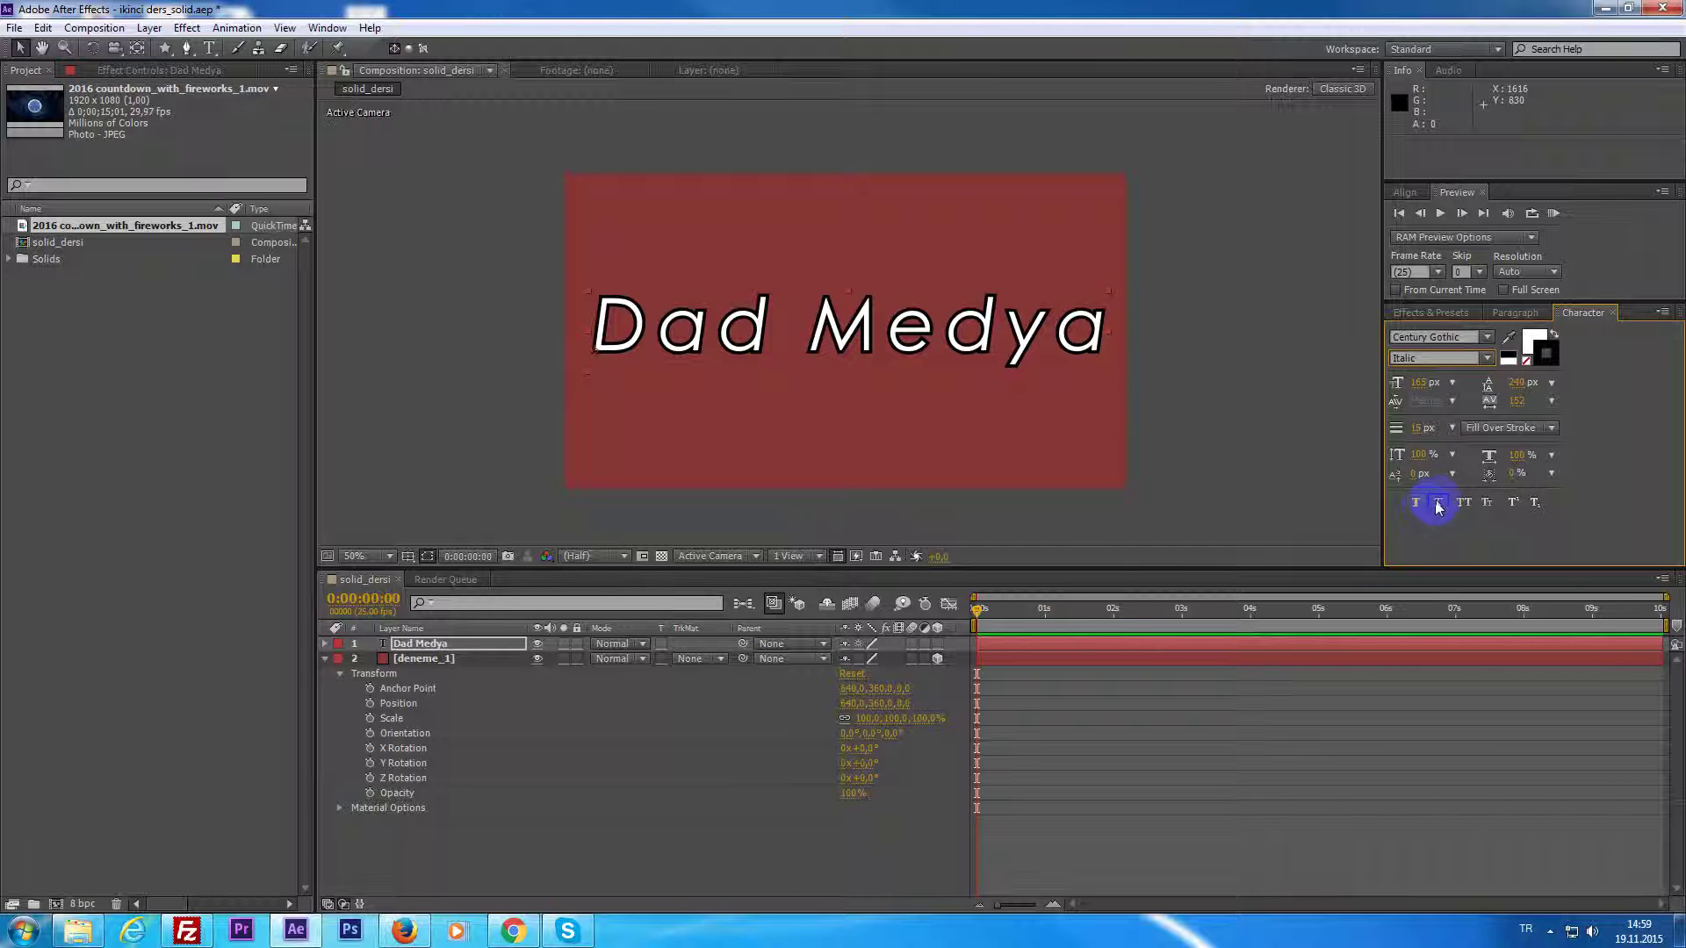
left_click(1438, 506)
key("ctrl+z")
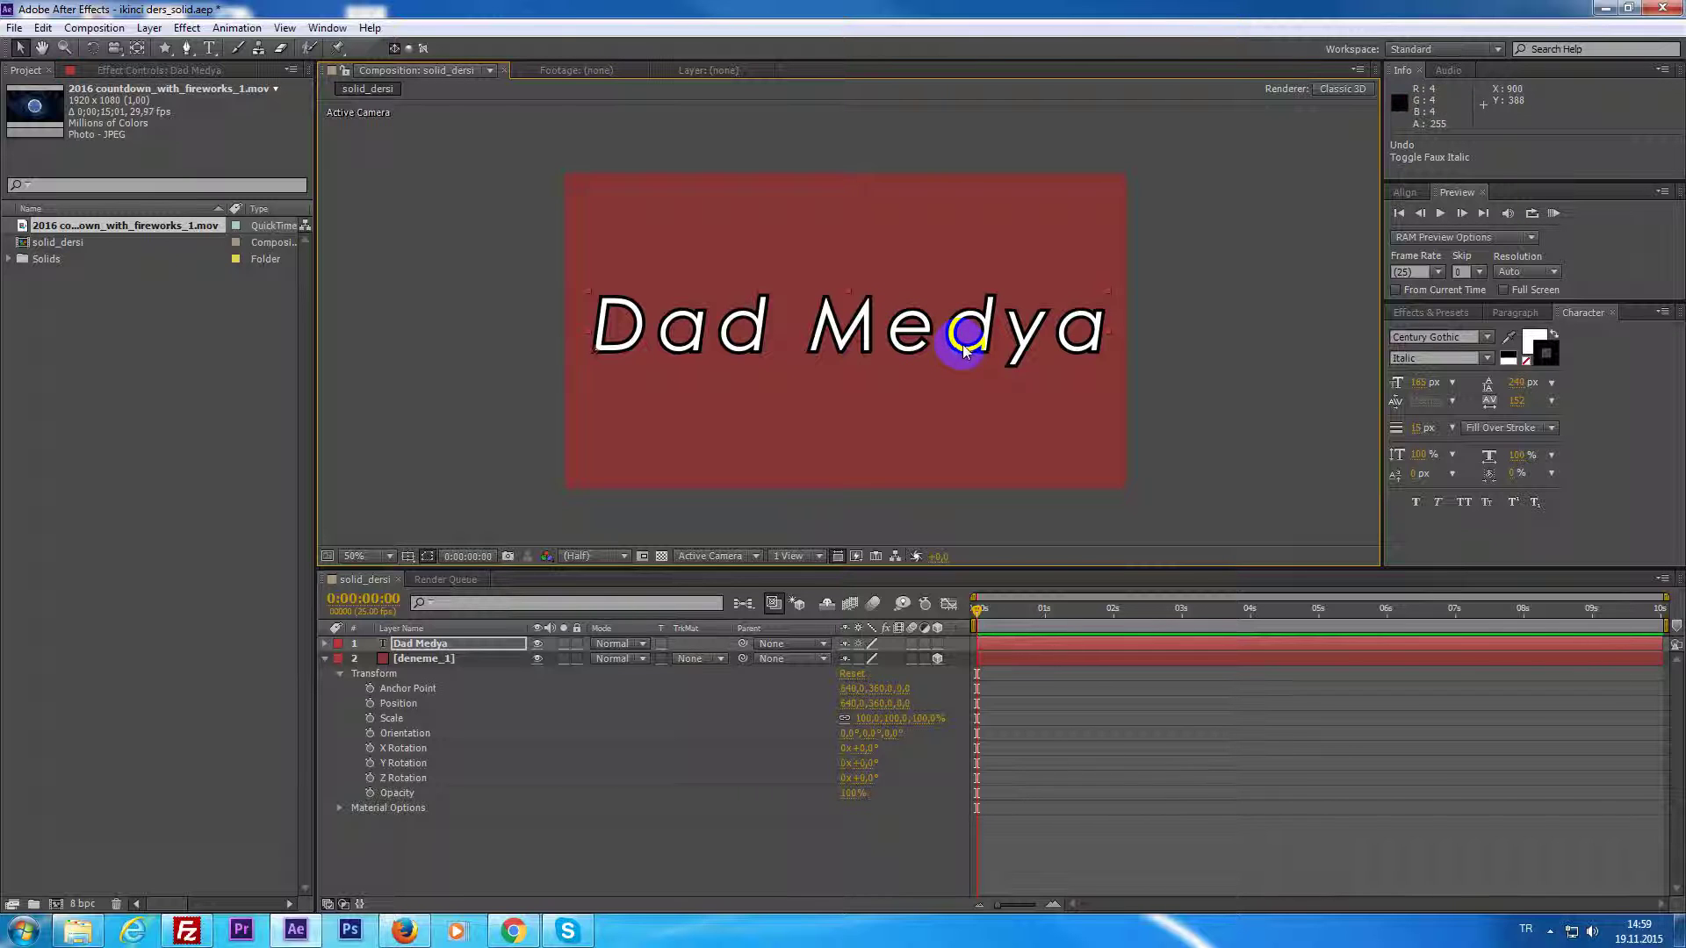
Toggle All Caps and Small Caps on and off, leaving normal mixed case.
left_click(1461, 503)
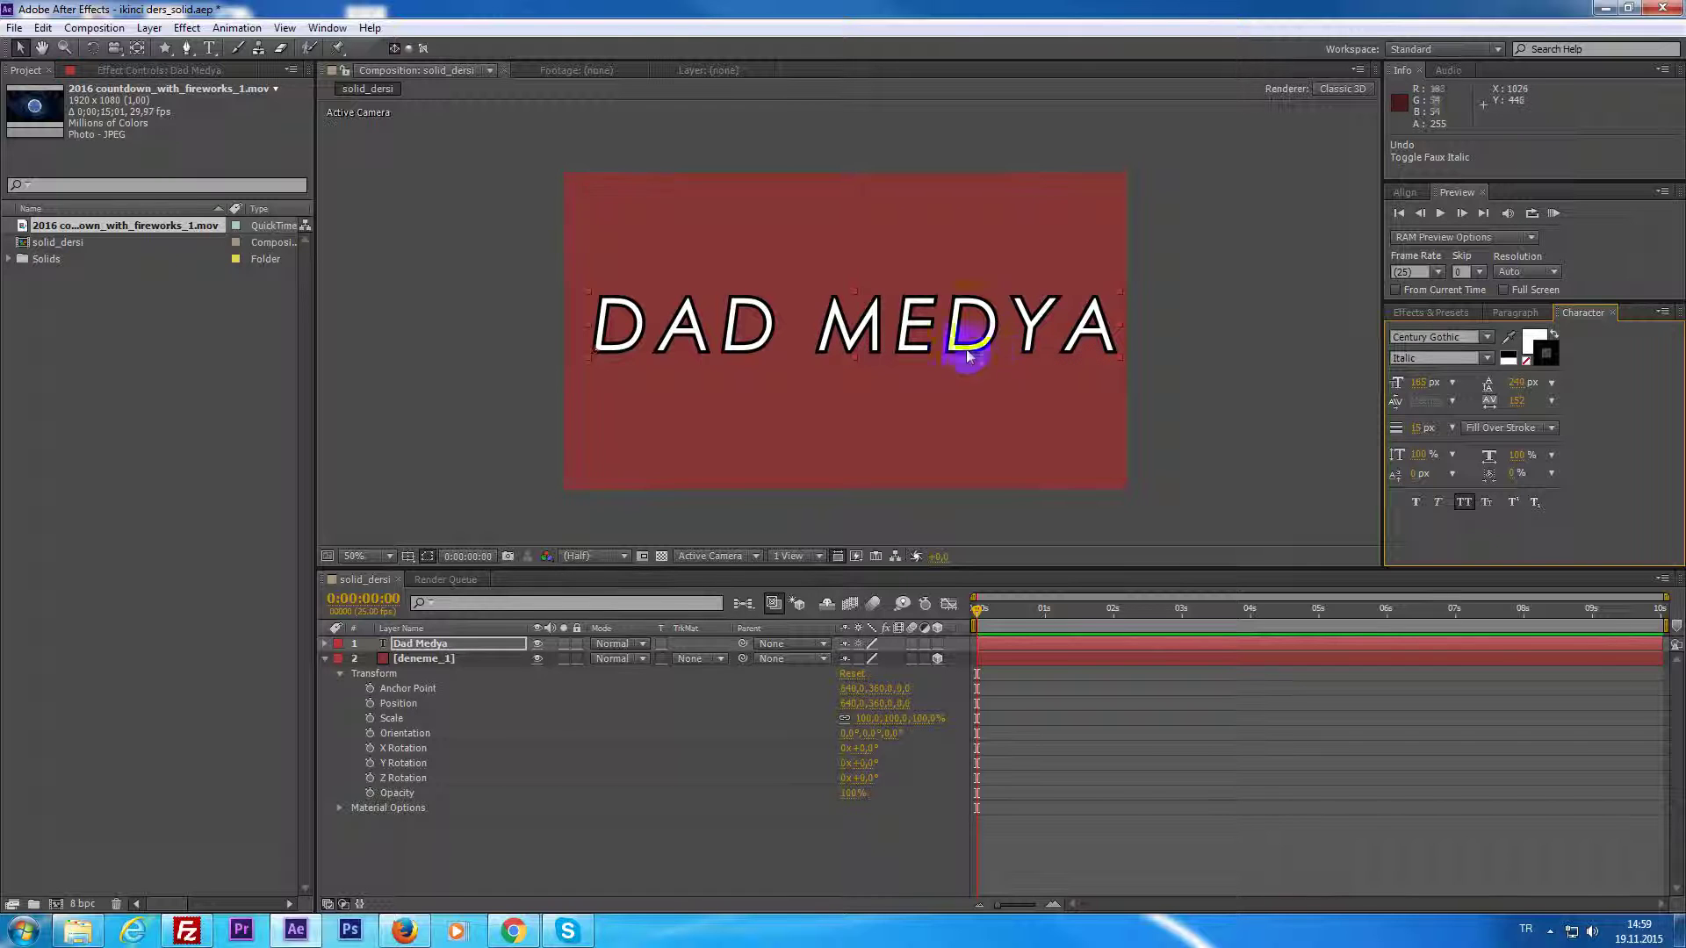
left_click(1463, 504)
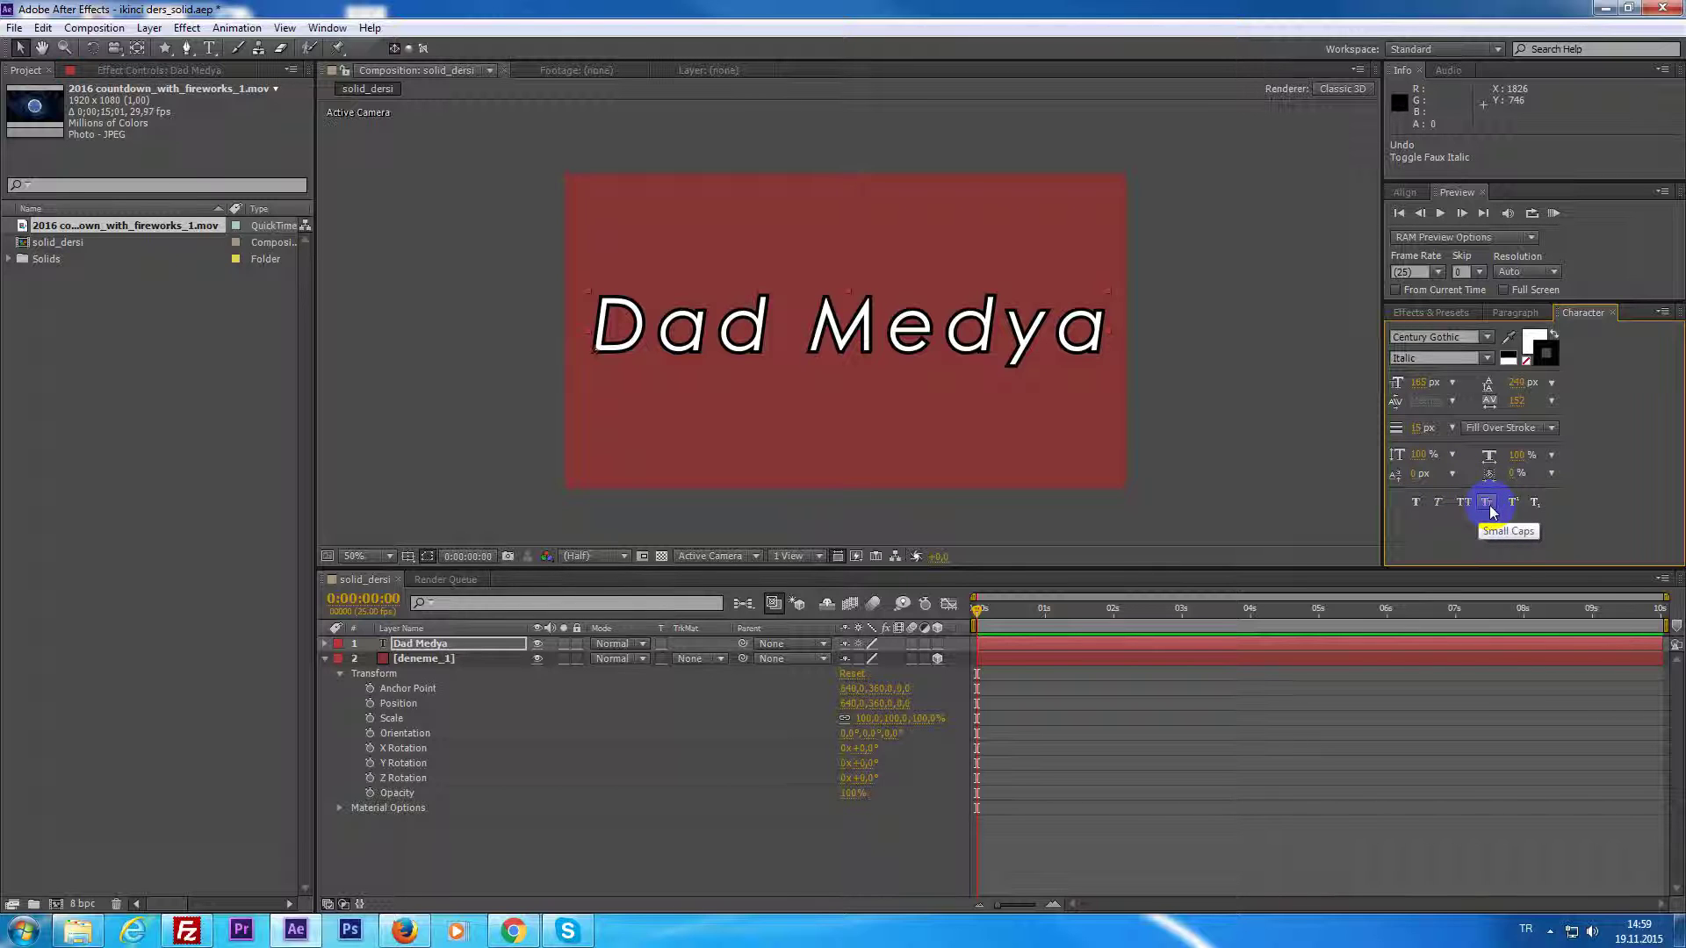
left_click(1487, 504)
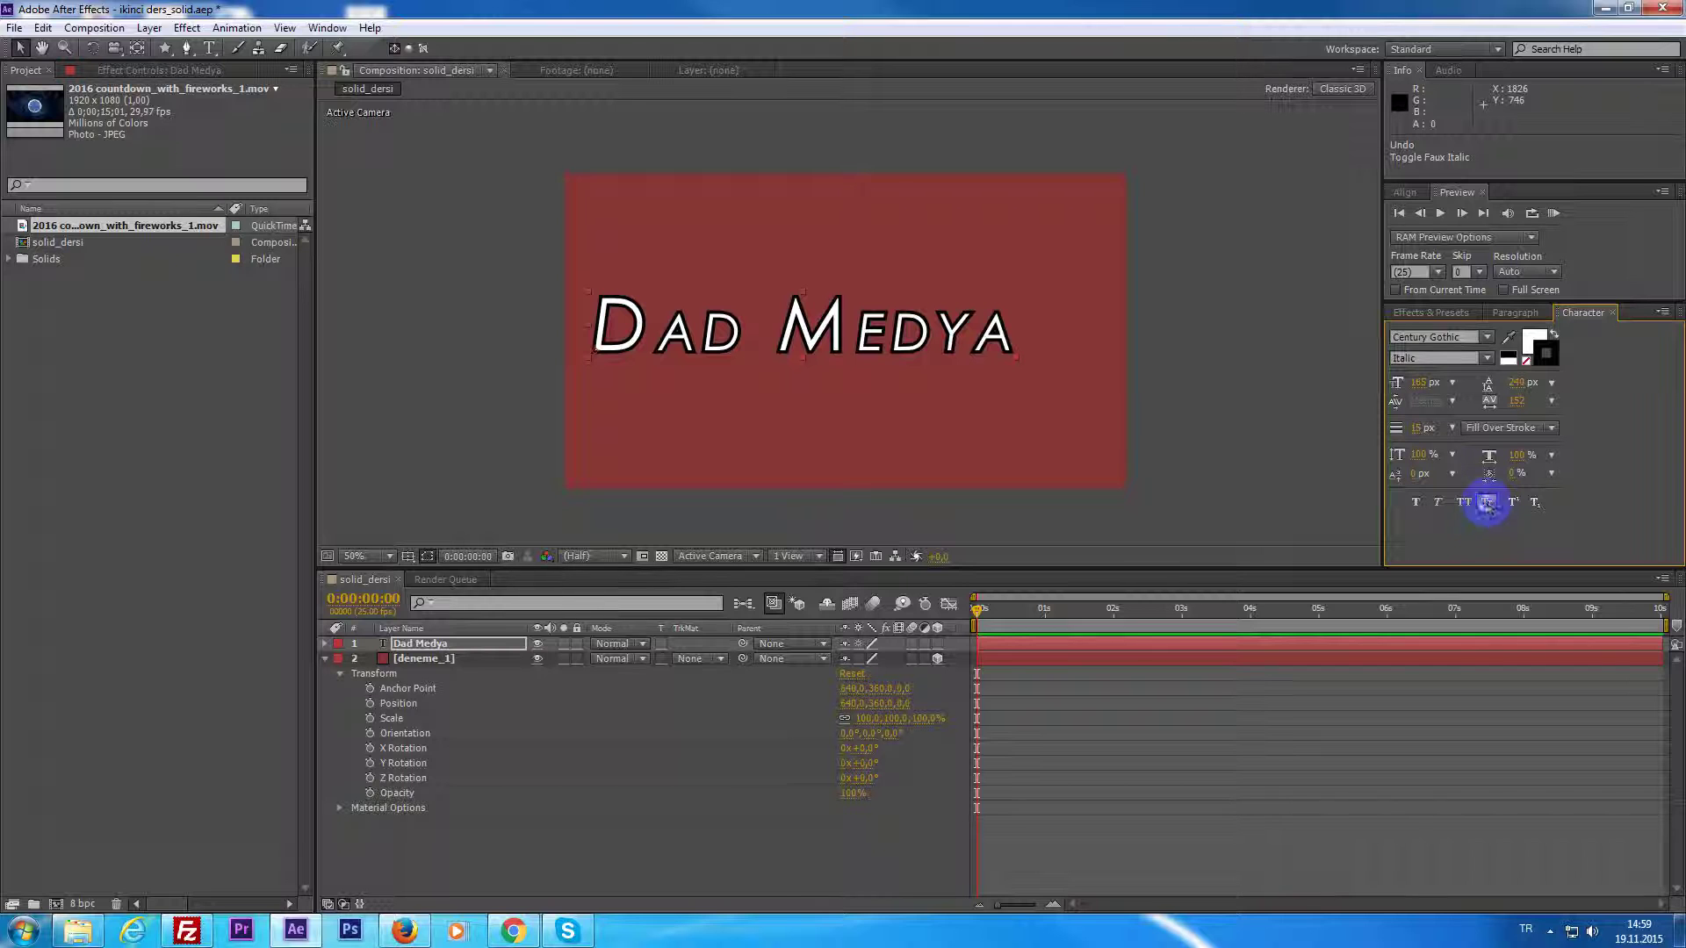
left_click(1487, 504)
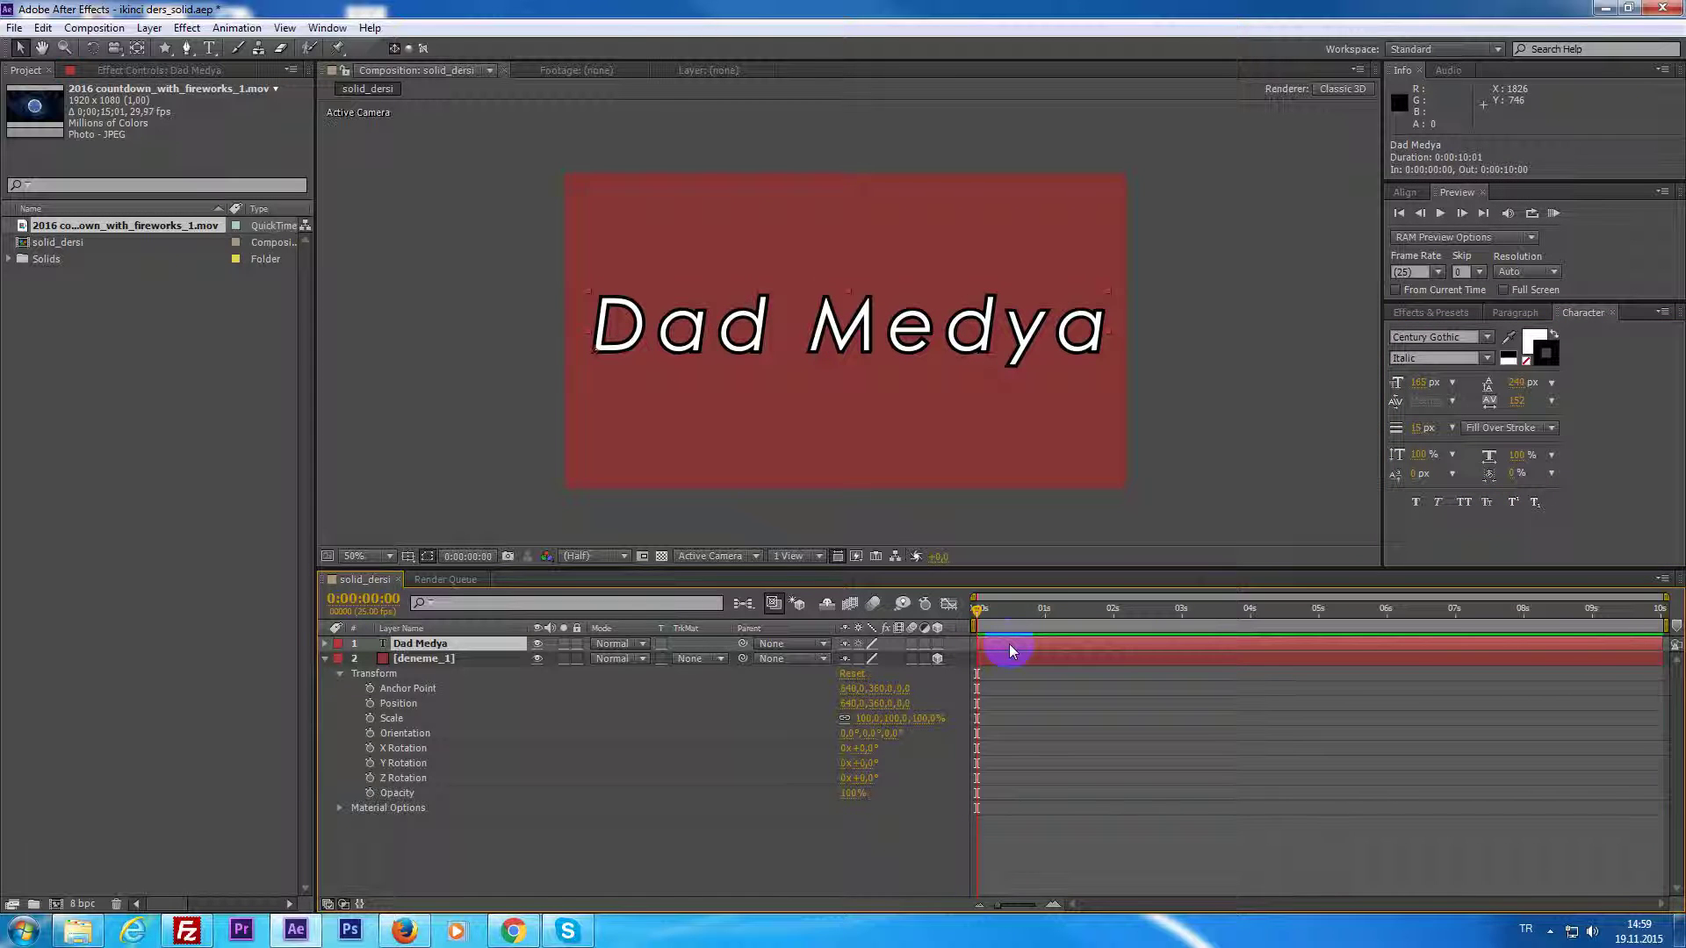
Change the title from 'Dad Medya' to 'Daf Medya' by replacing the final d with f.
key("ctrl+t")
left_click_drag(772, 365, 757, 329)
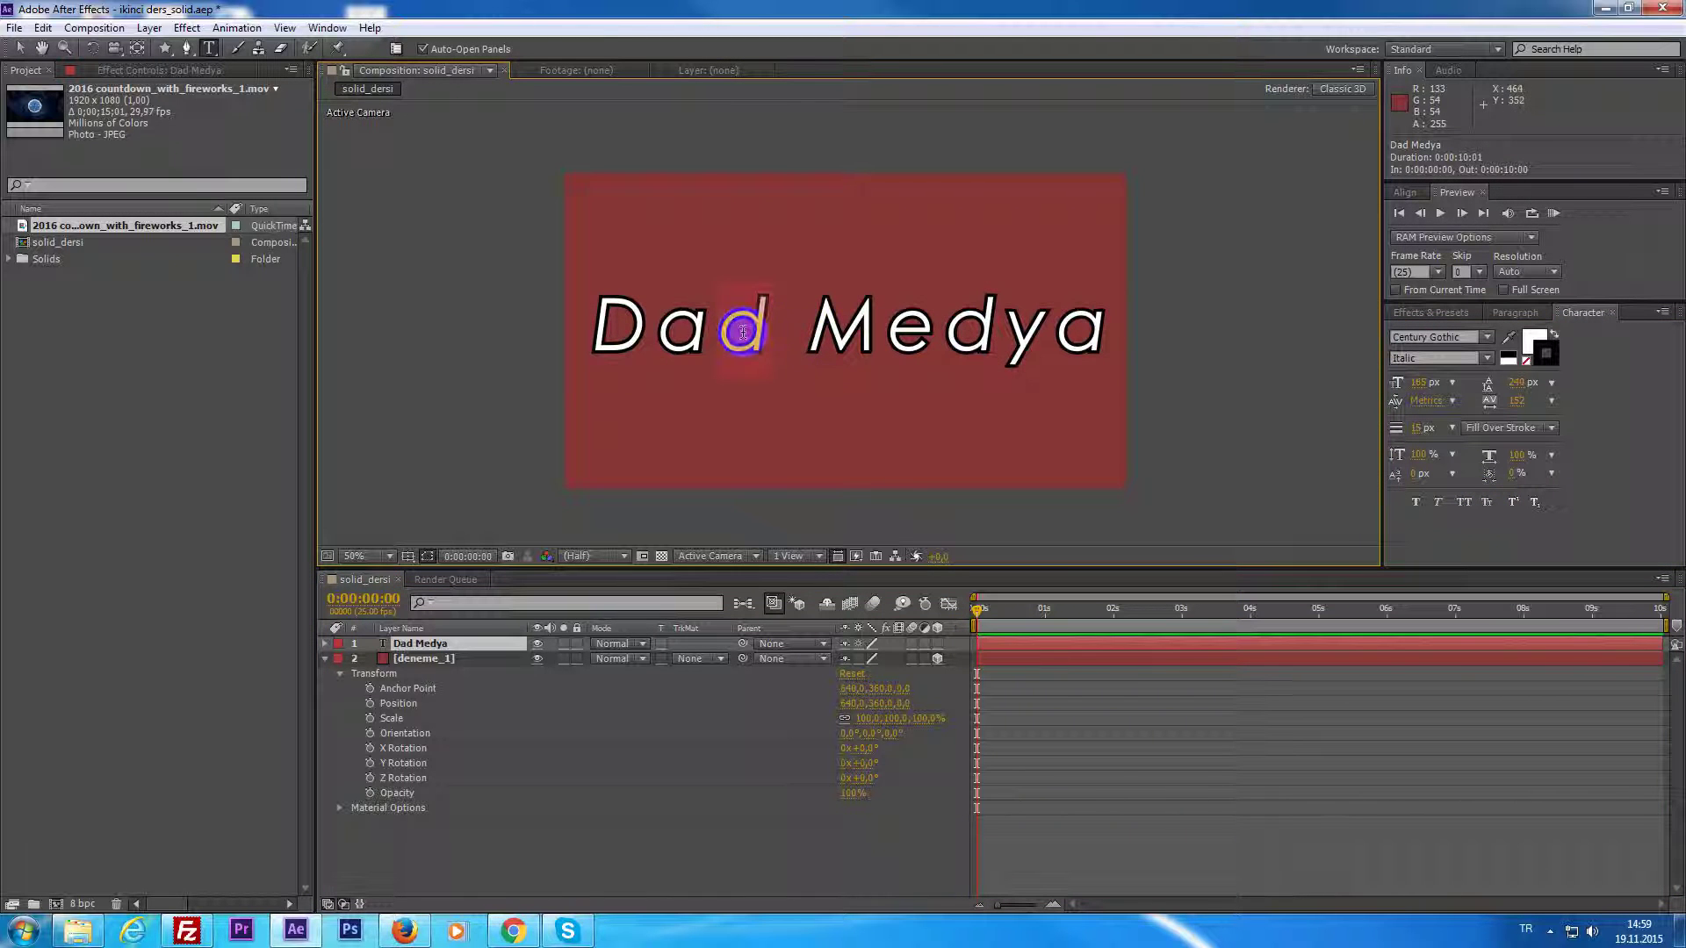
left_click(1038, 387)
type("f")
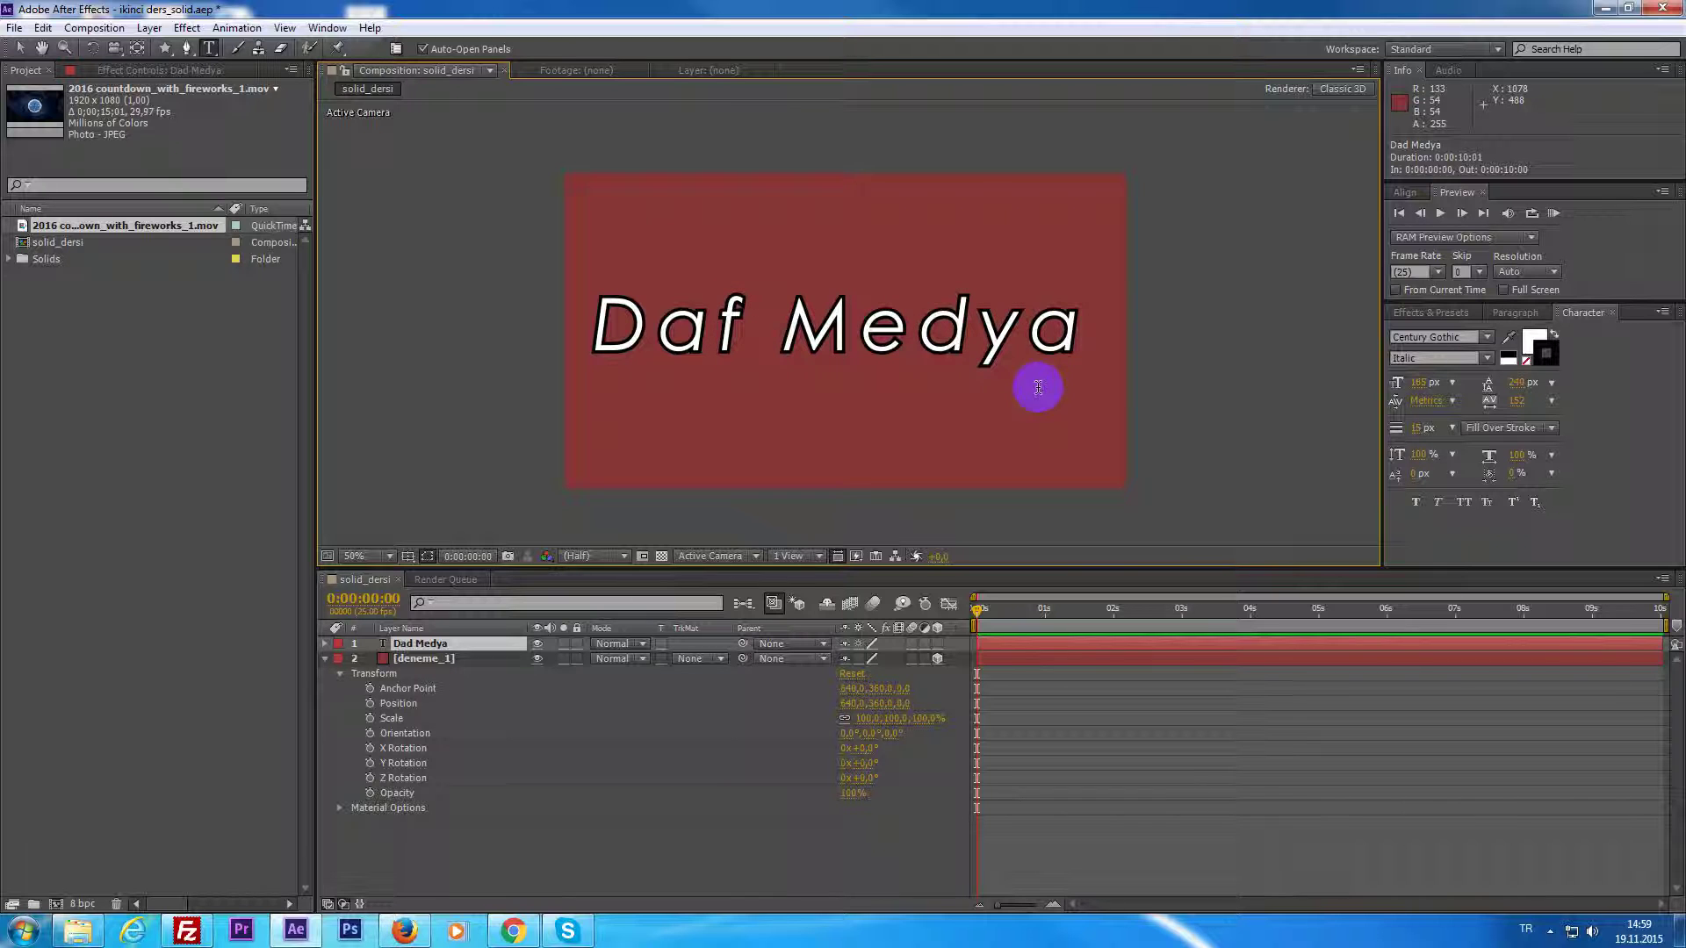
left_click(20, 47)
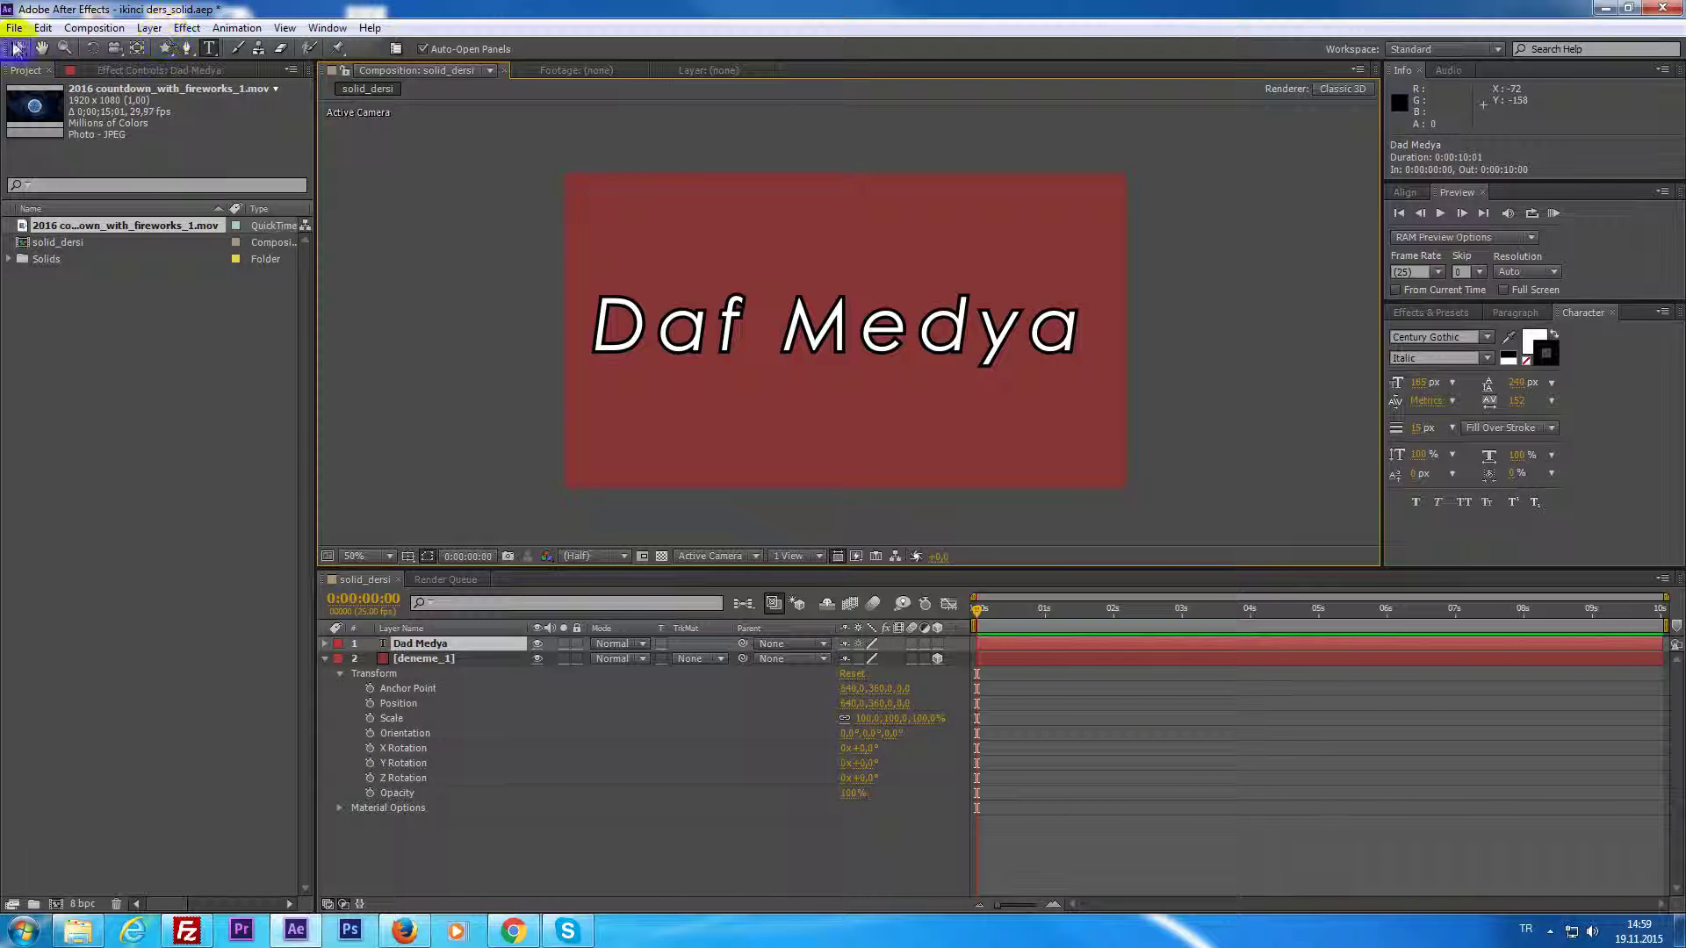
Set the Daf Medya title to Superscript, small caps off, and select all its text.
left_click(1488, 508)
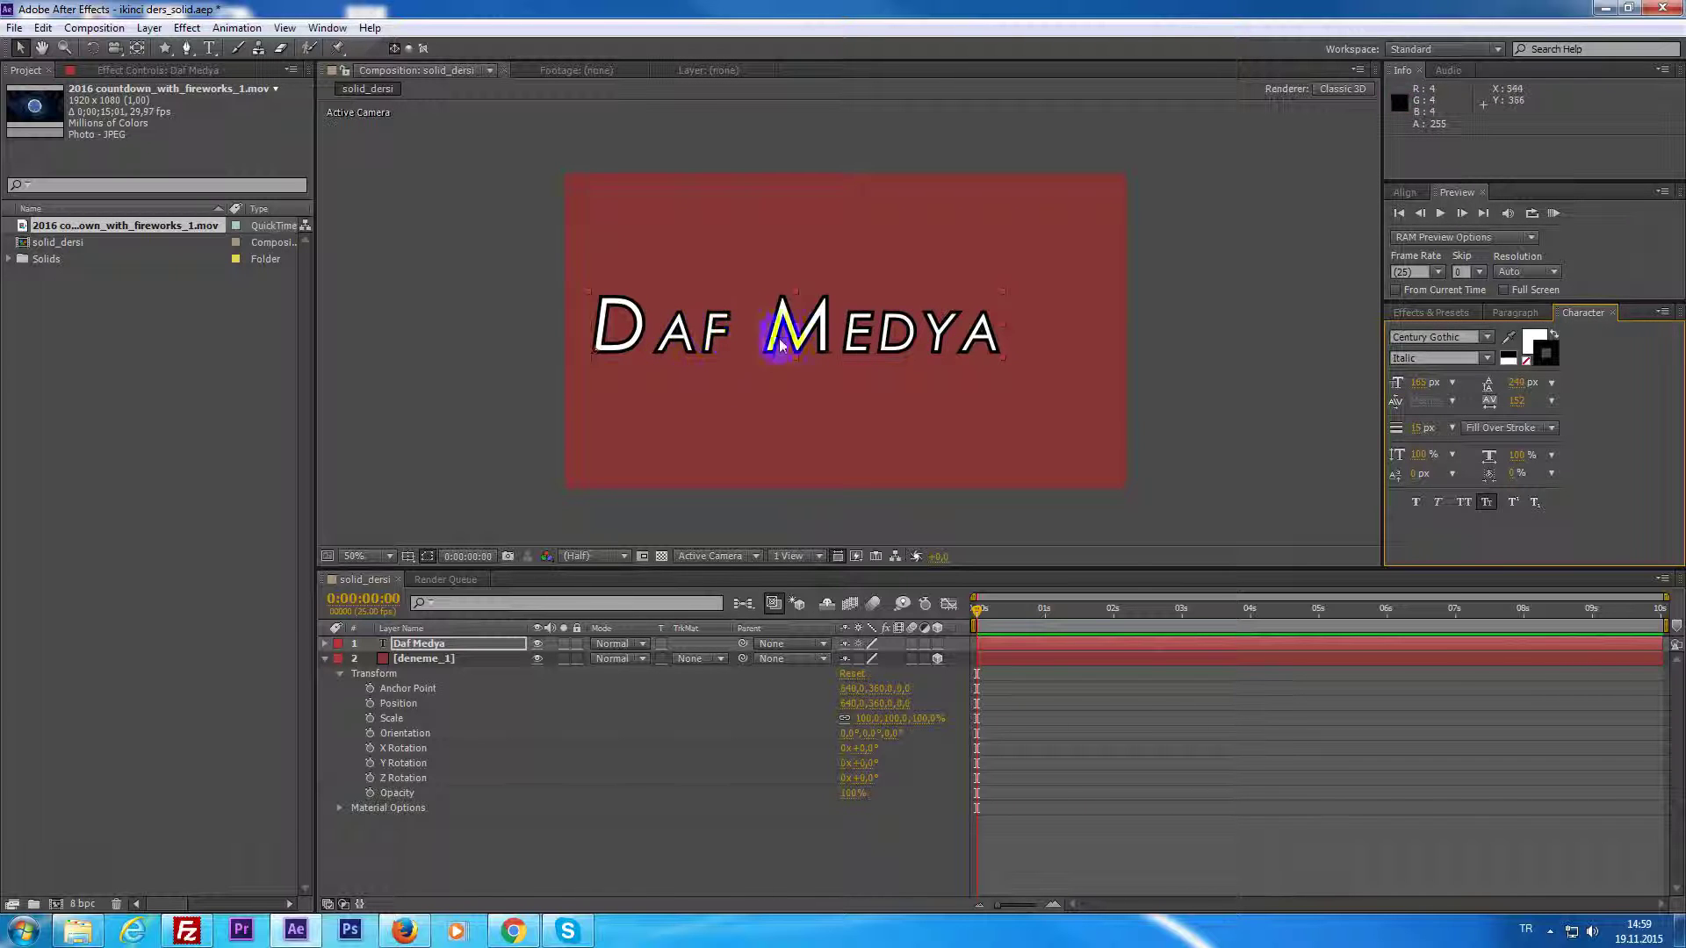
left_click(1513, 507)
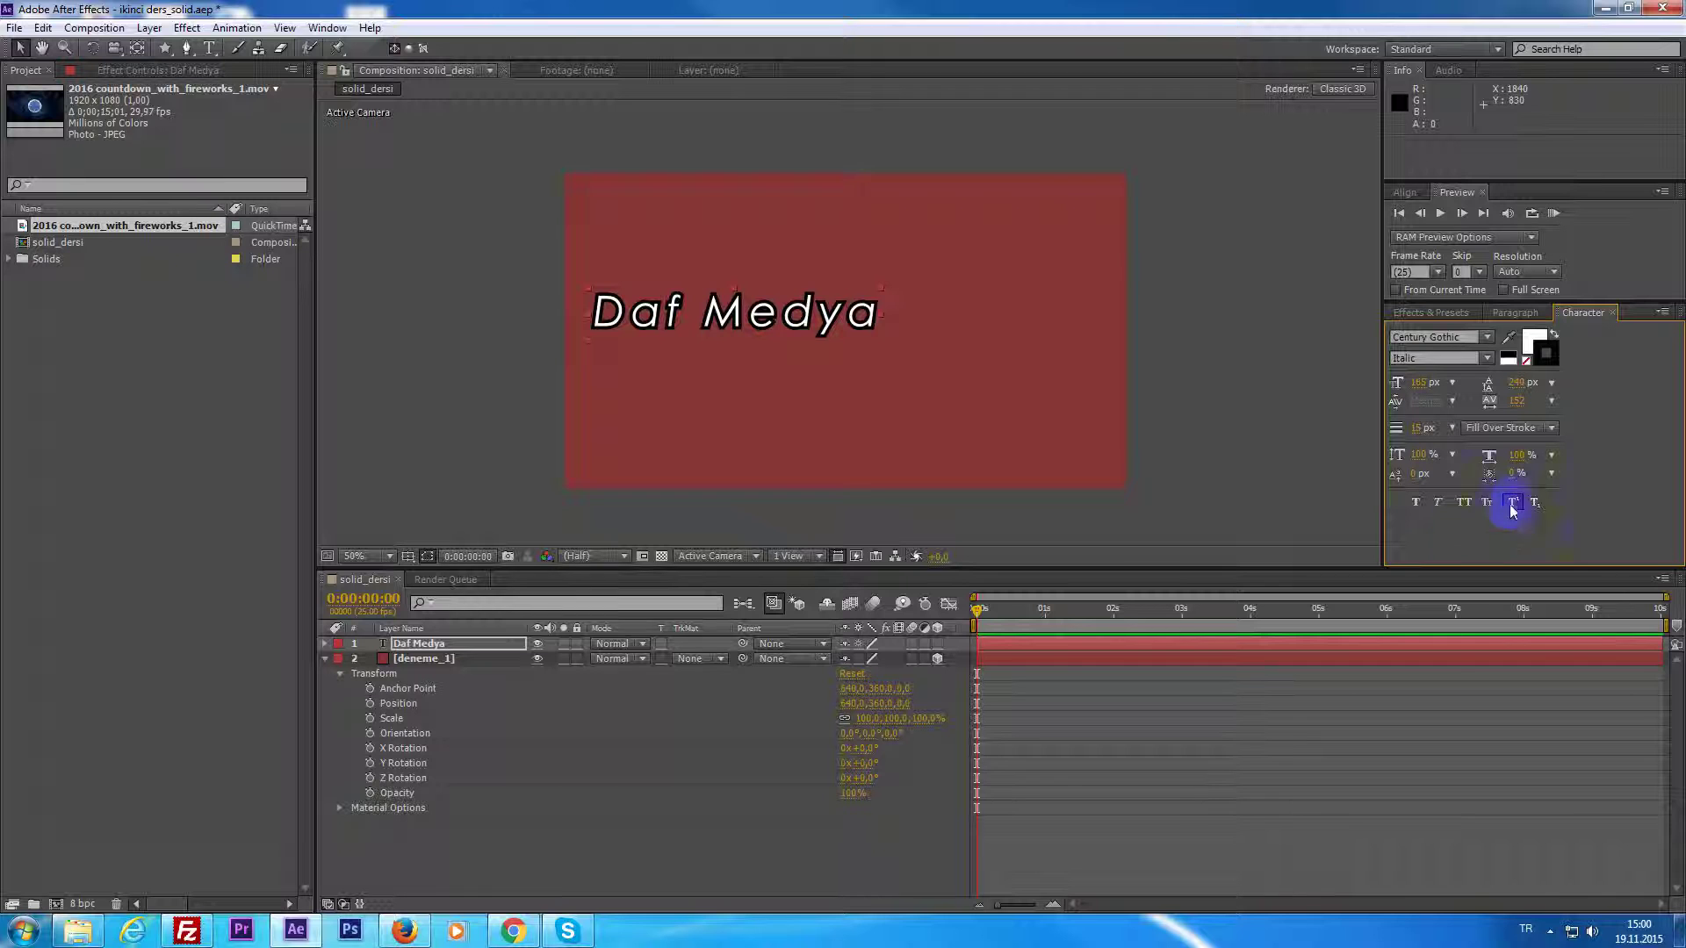
double_click(858, 308)
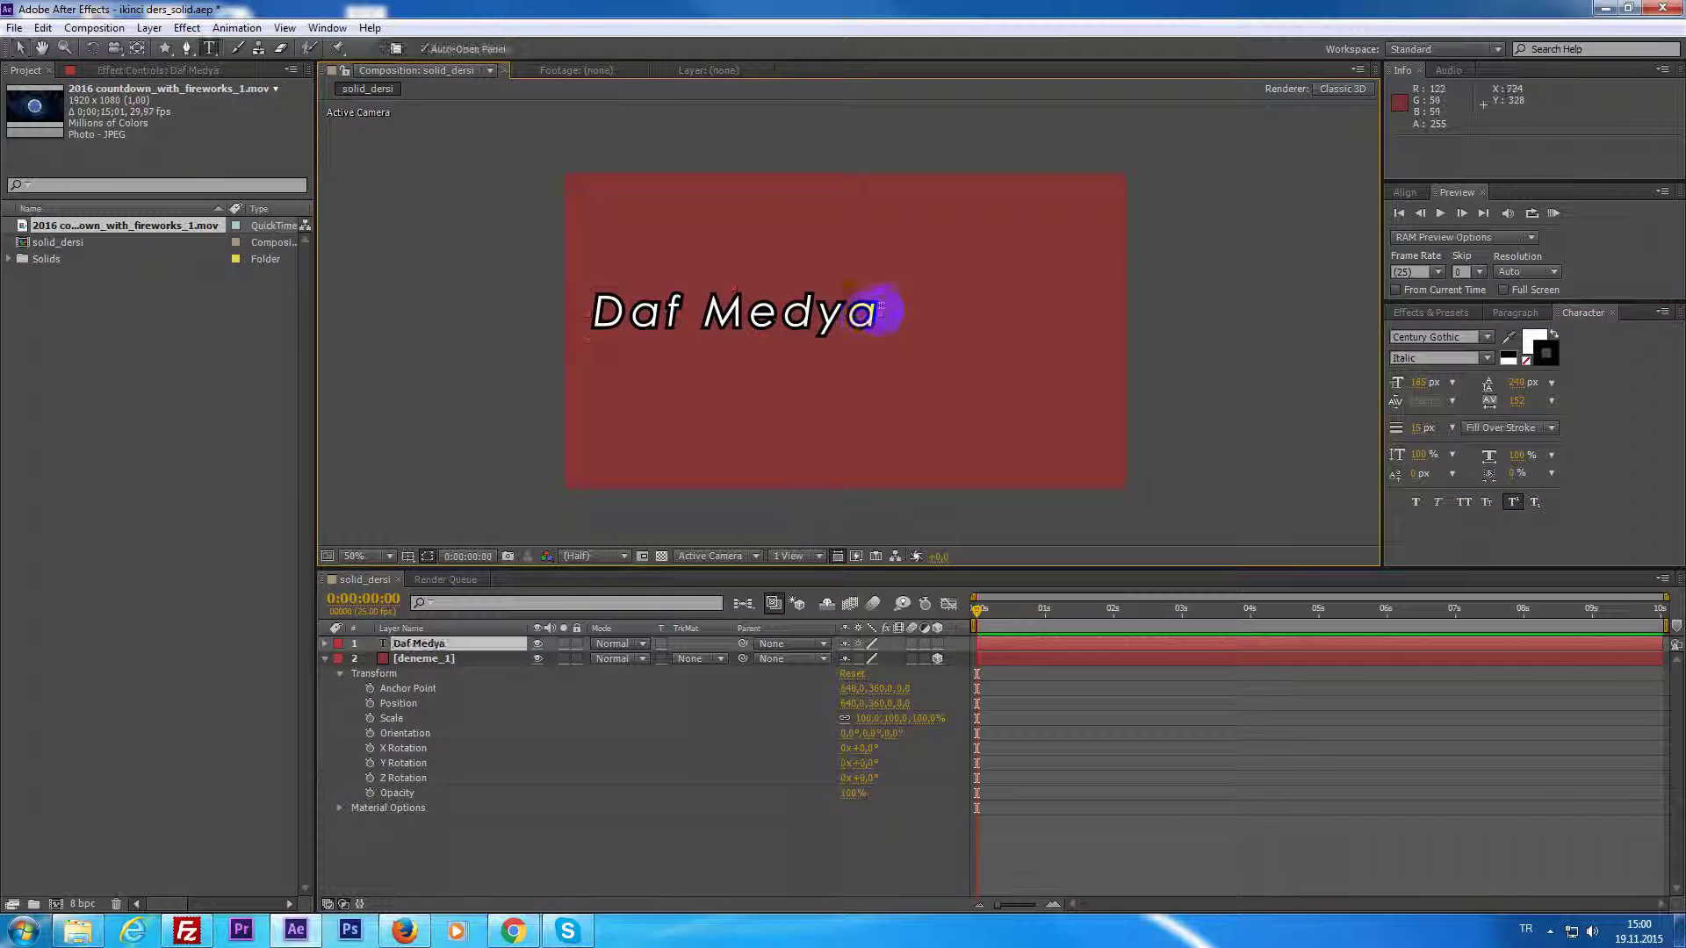
left_click_drag(914, 304, 461, 333)
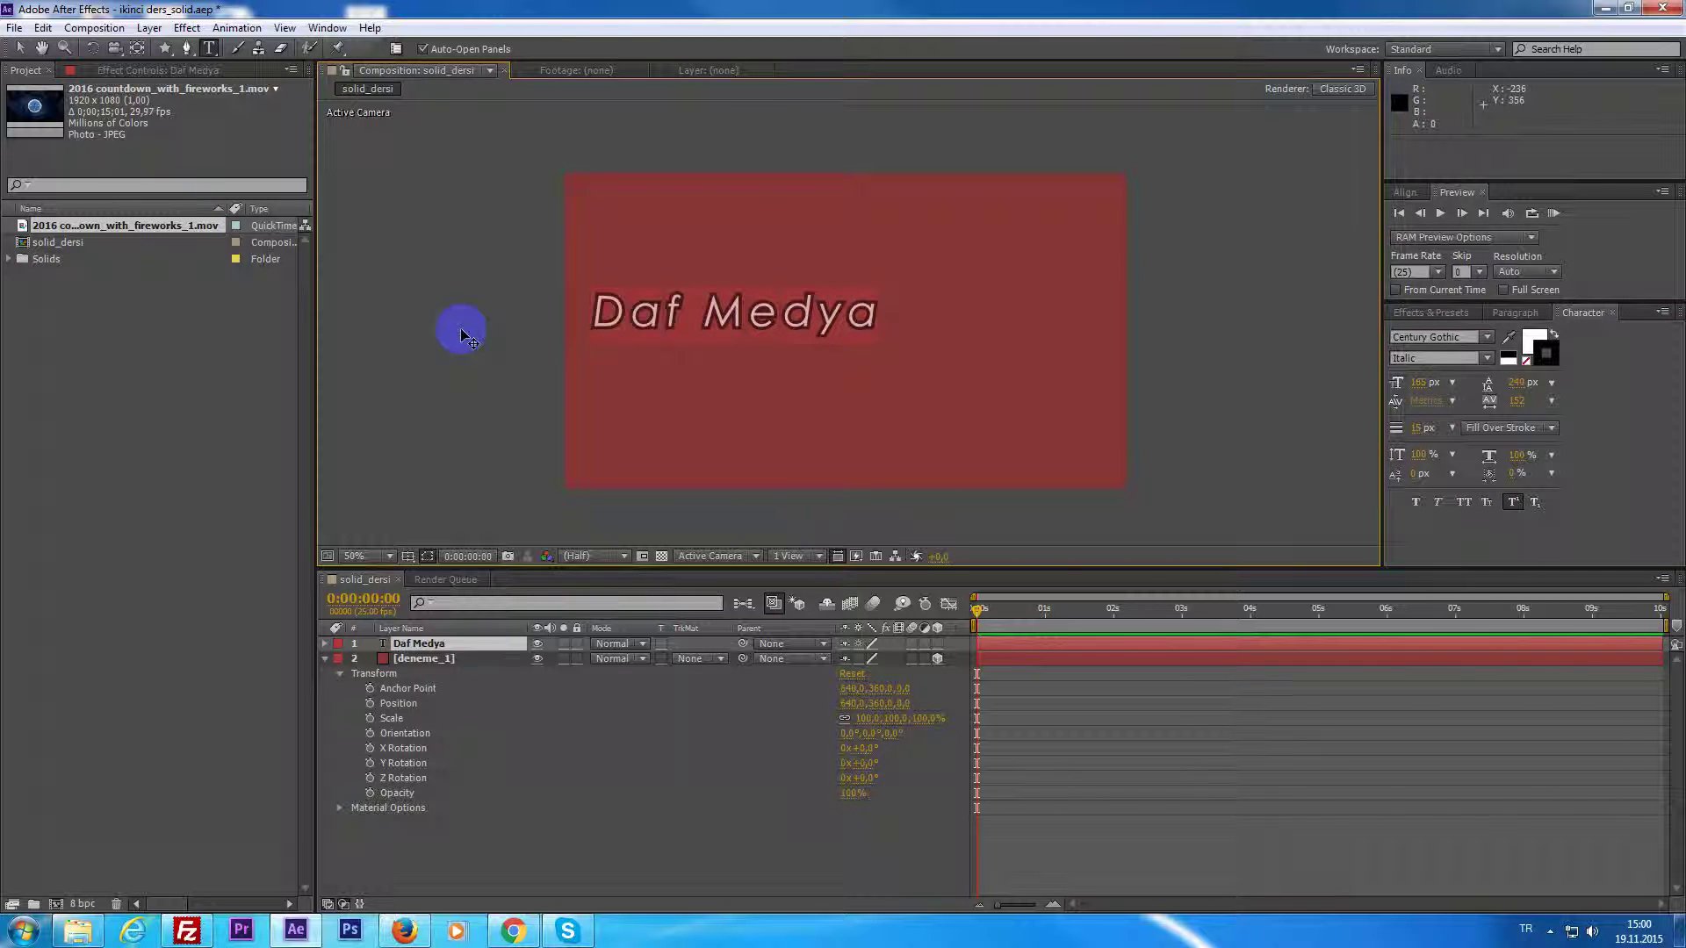
Change the text to 'M2' and make the 2 a superscript.
type("M2")
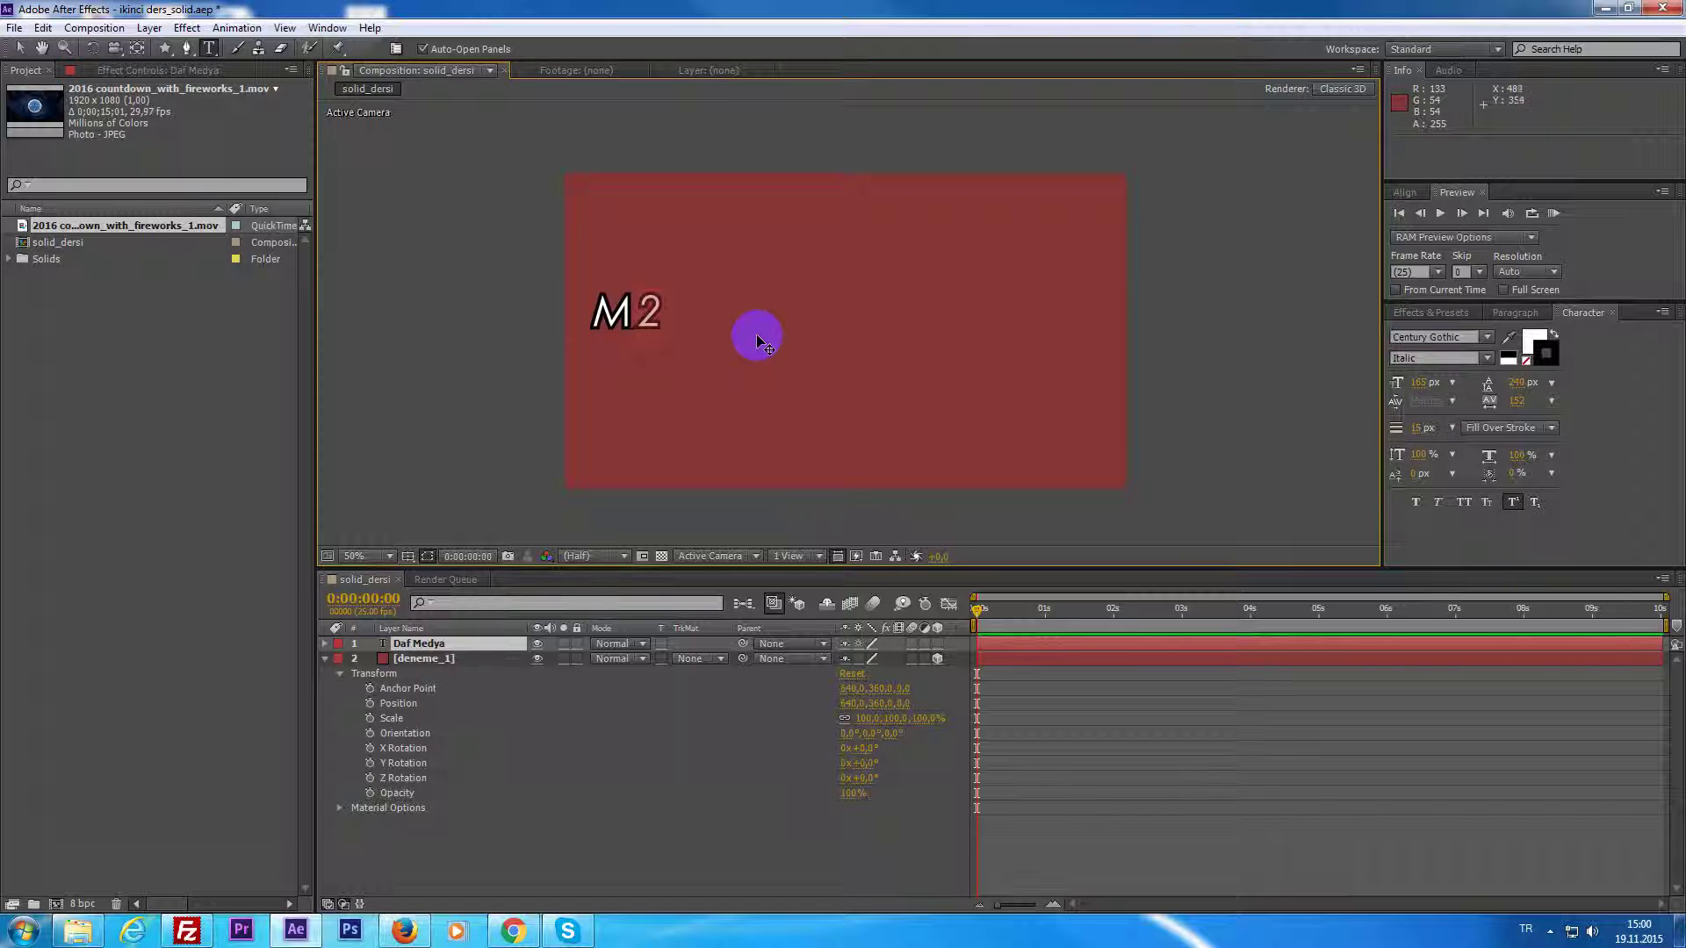
left_click_drag(689, 313, 565, 309)
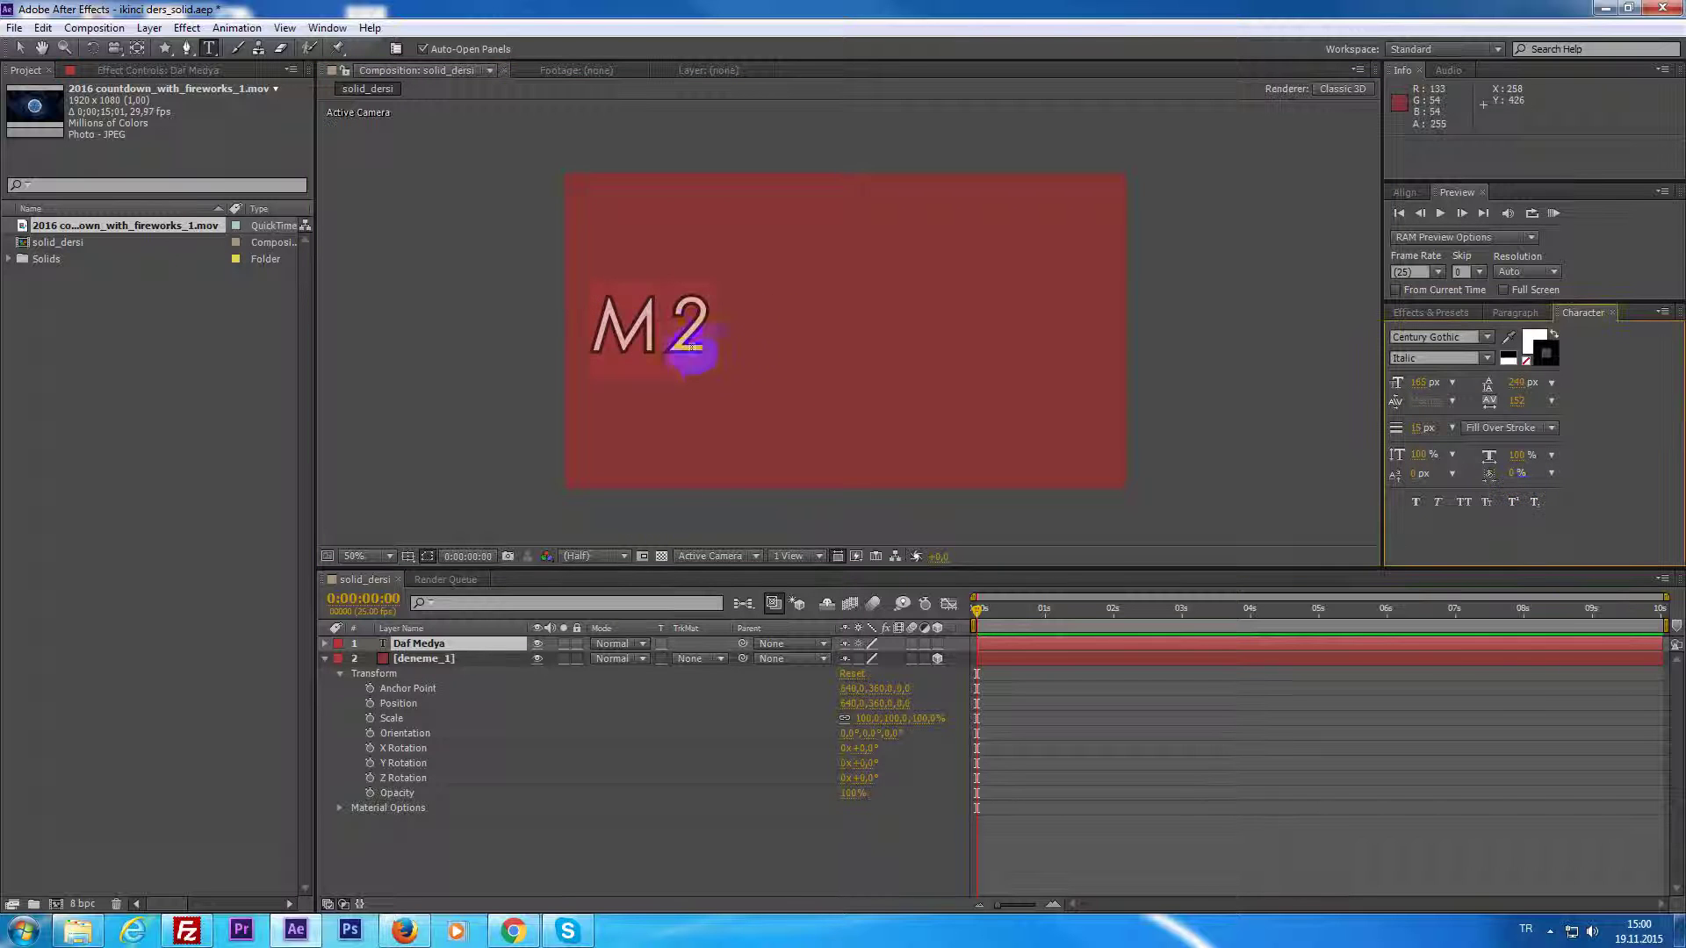
left_click_drag(711, 338, 671, 334)
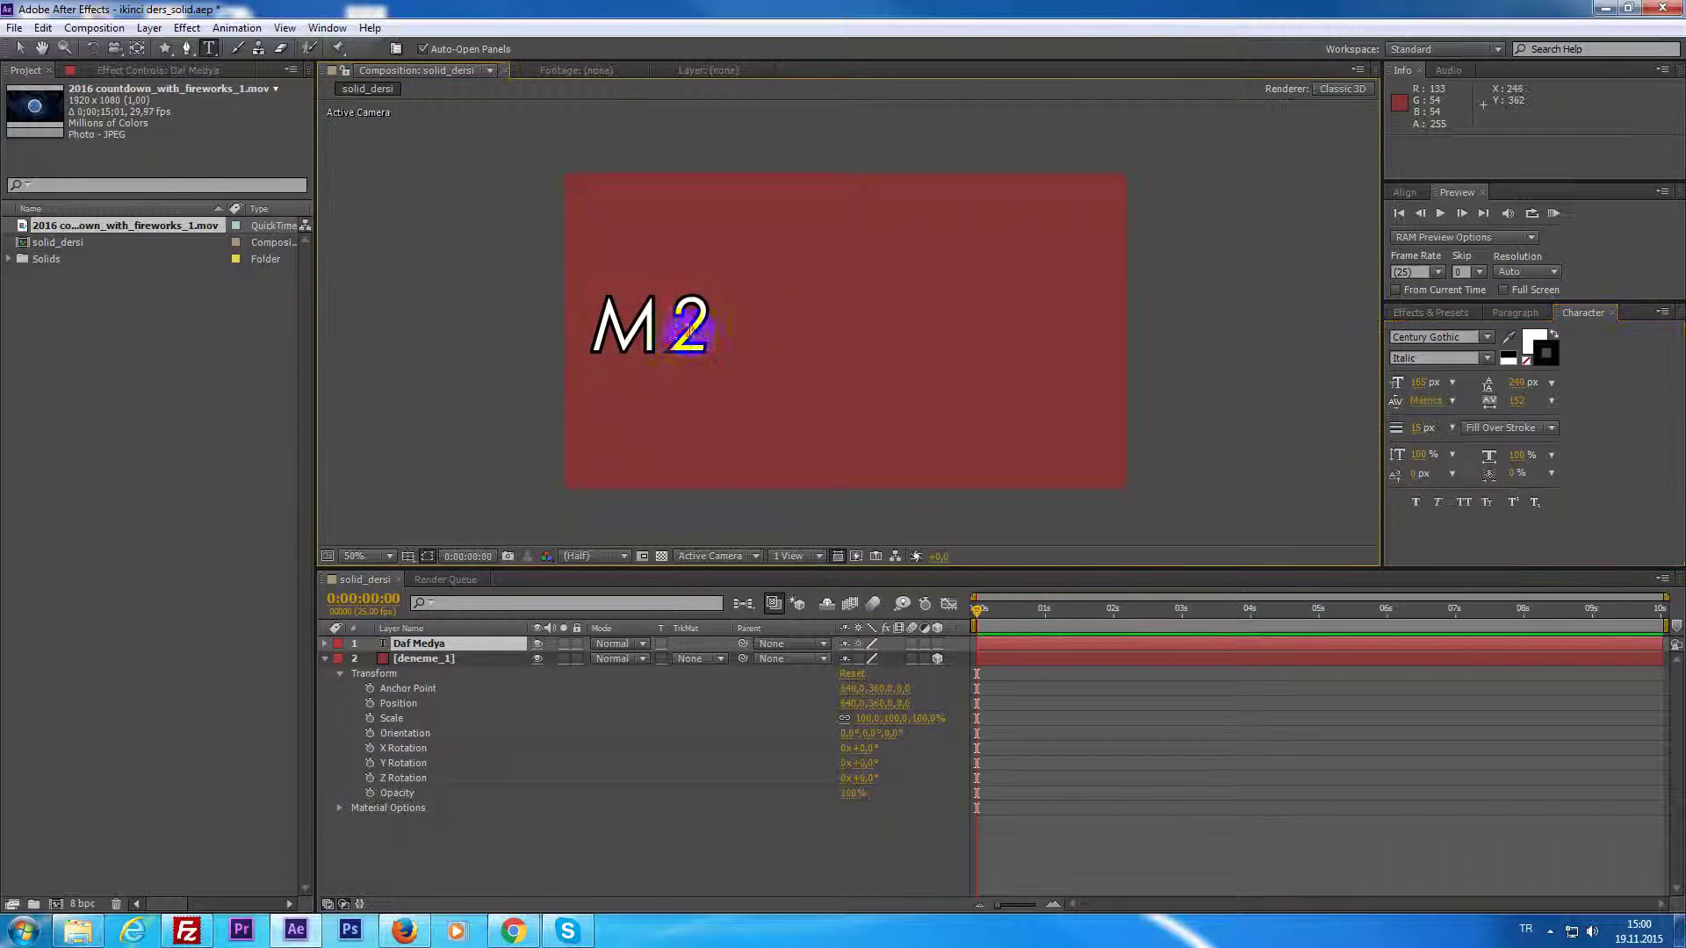
left_click(1513, 501)
left_click(19, 47)
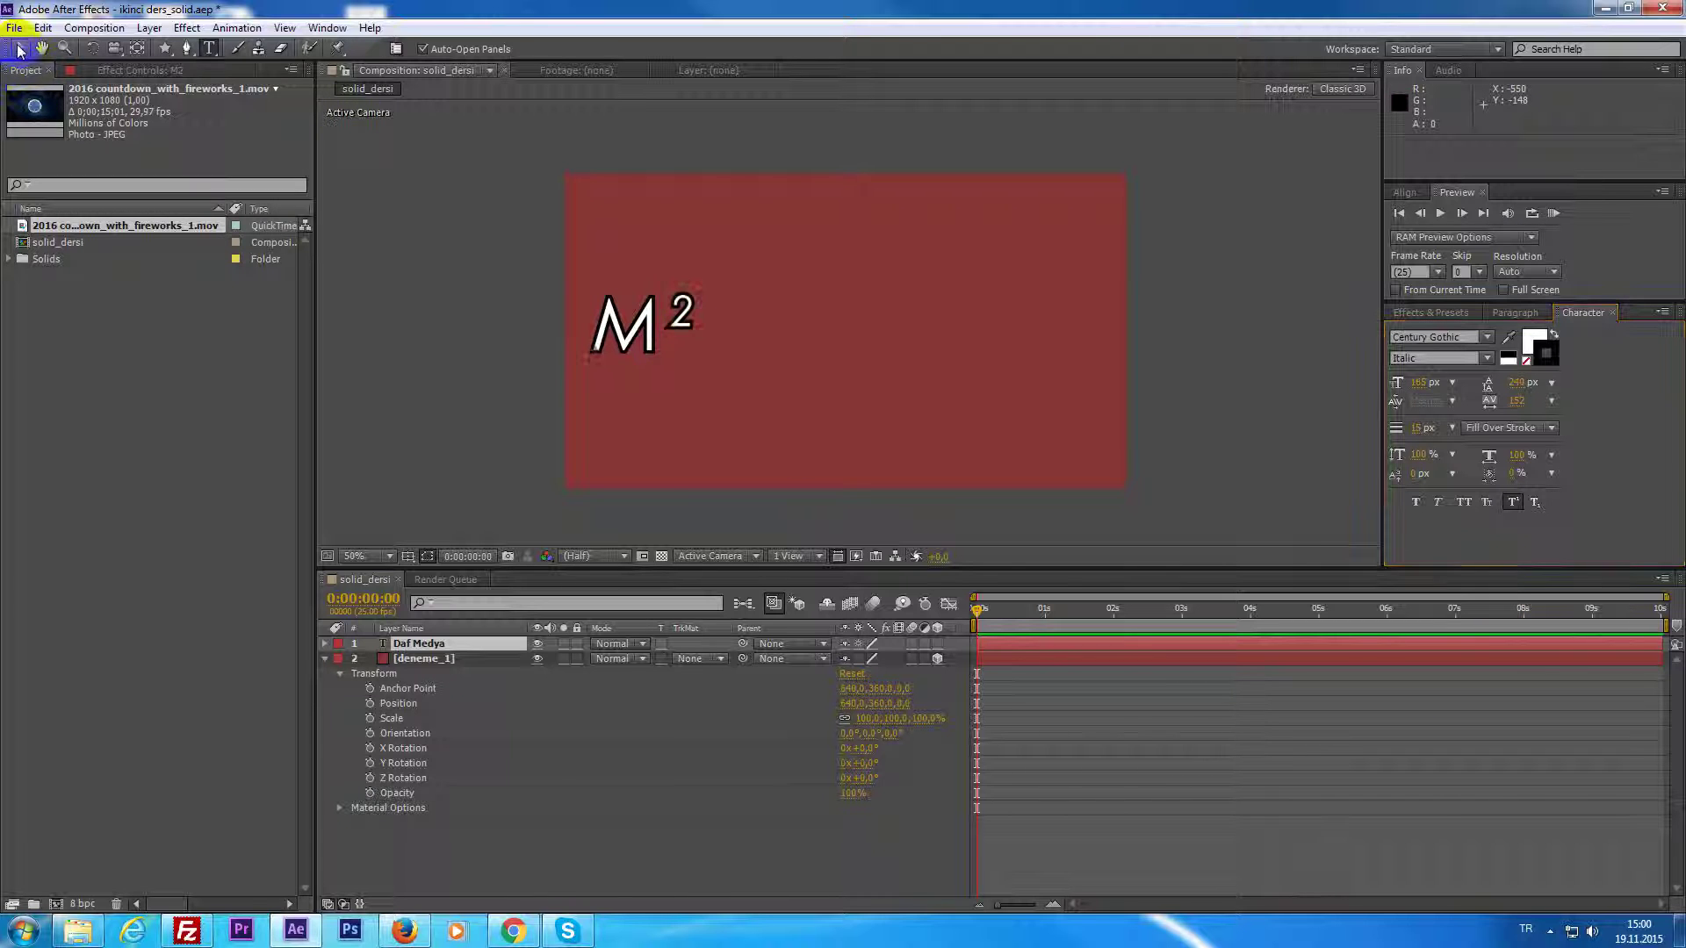
Move the M² text to the composition centre and reselect its layer.
left_click_drag(676, 324, 864, 365)
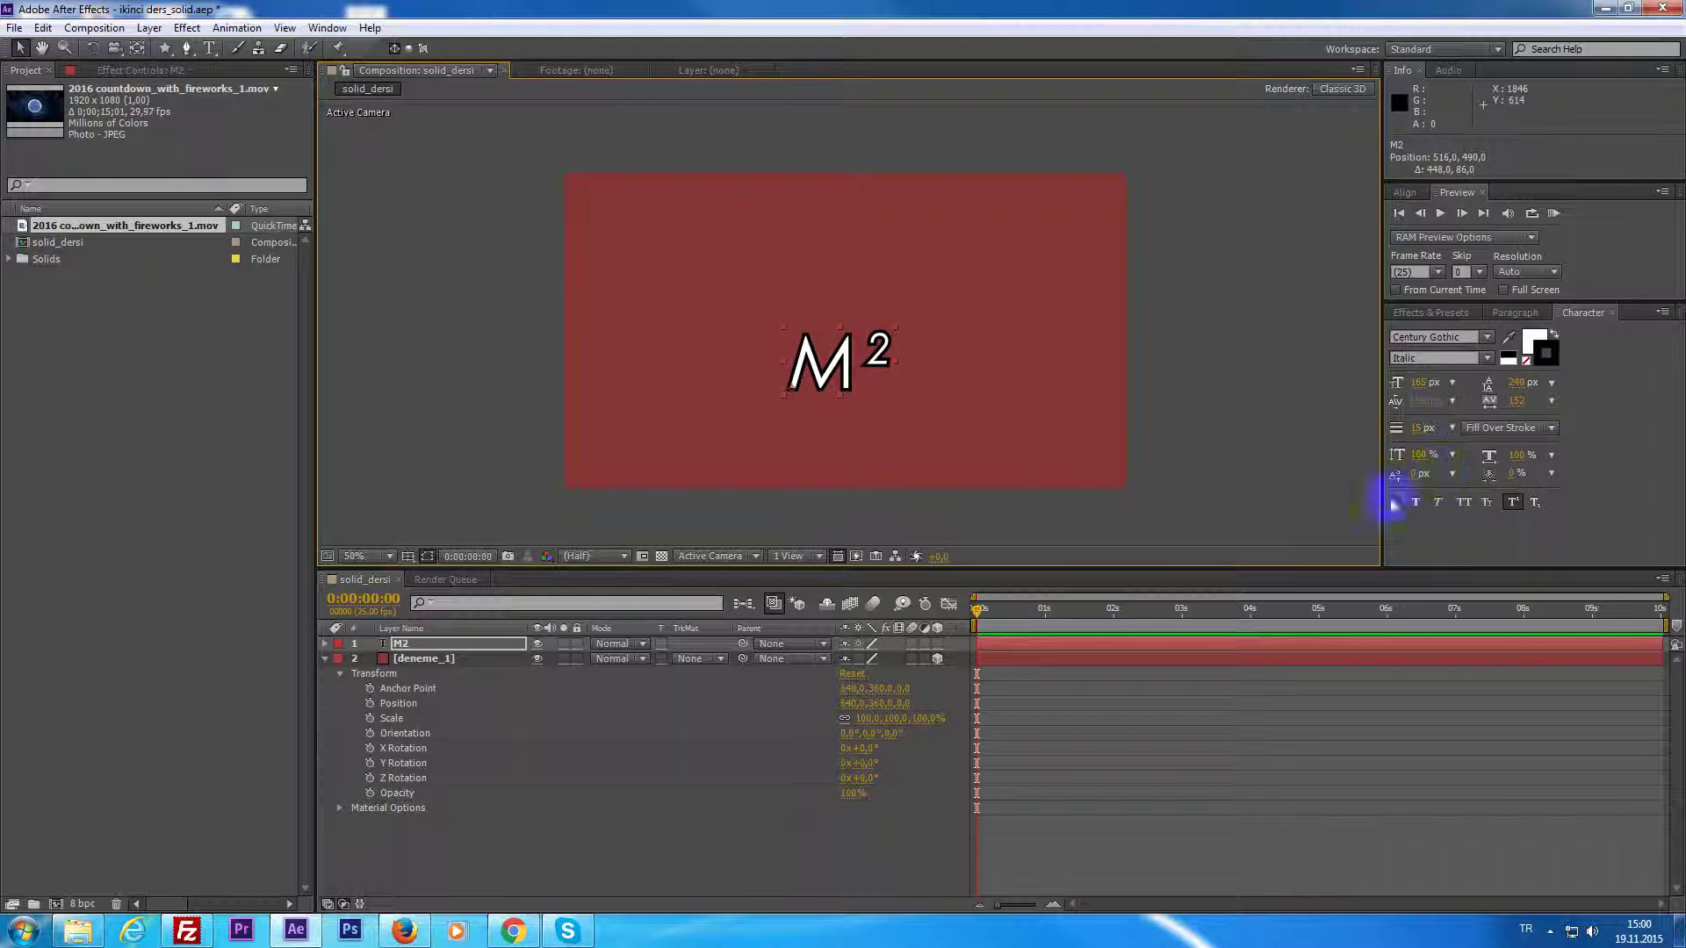
double_click(864, 358)
left_click(1051, 373)
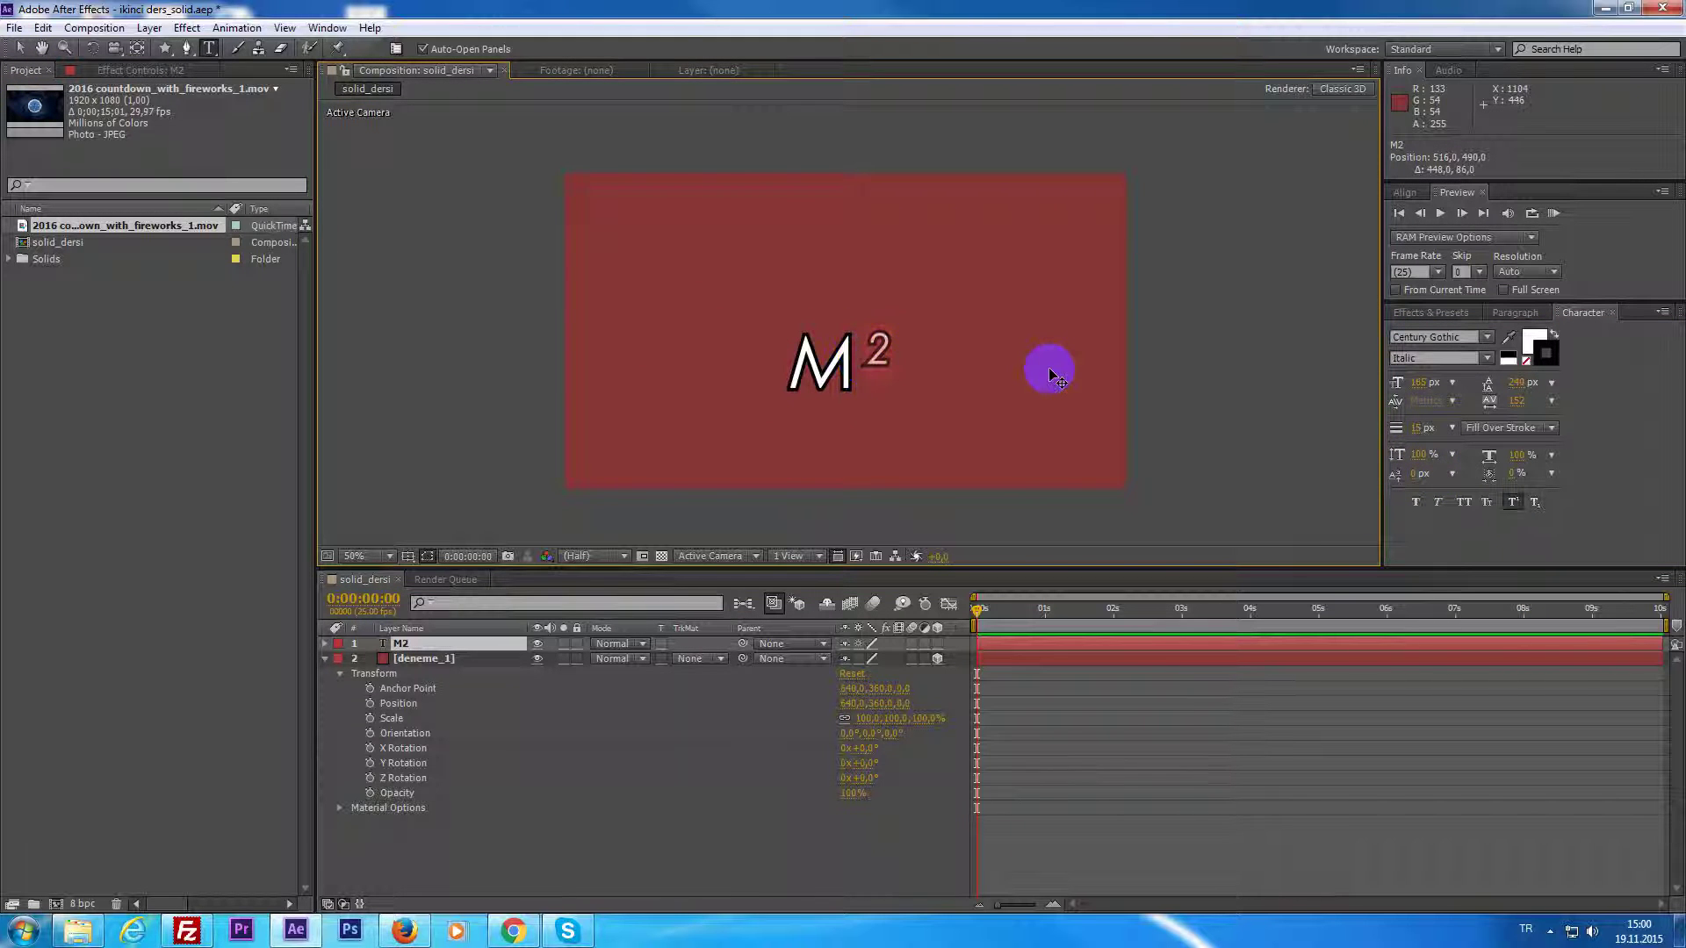
key("BackSpace")
left_click(1471, 545)
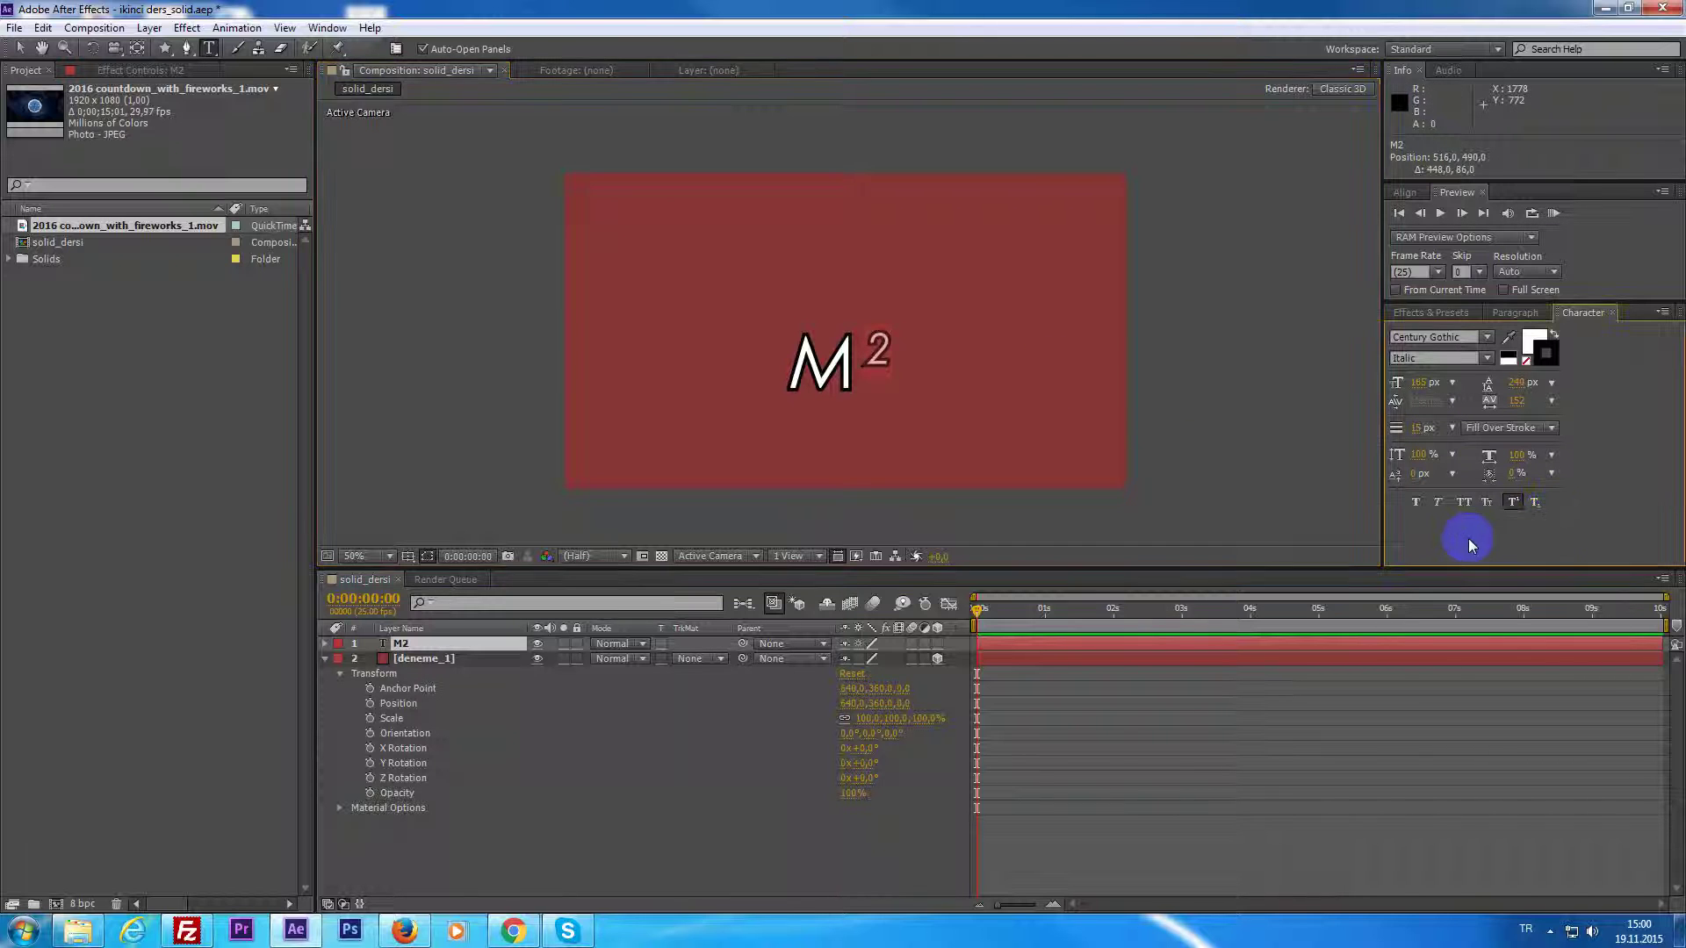
left_click(1126, 648)
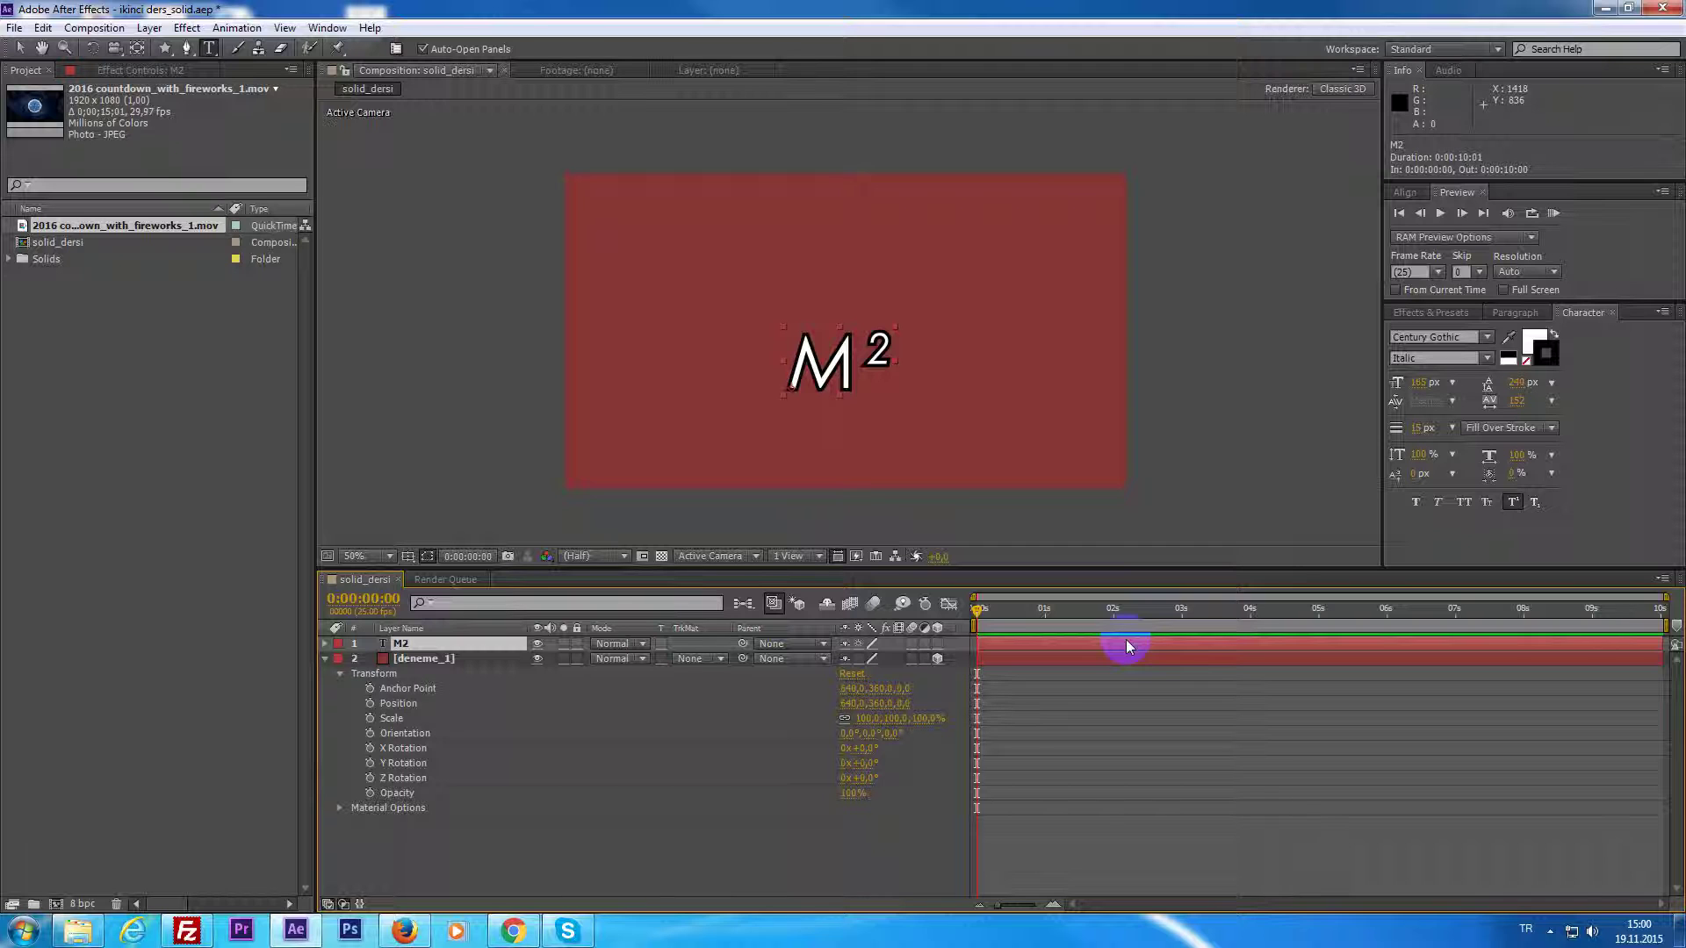
Switch the 2 in M2 from superscript to subscript in the Character panel.
left_click(1536, 506)
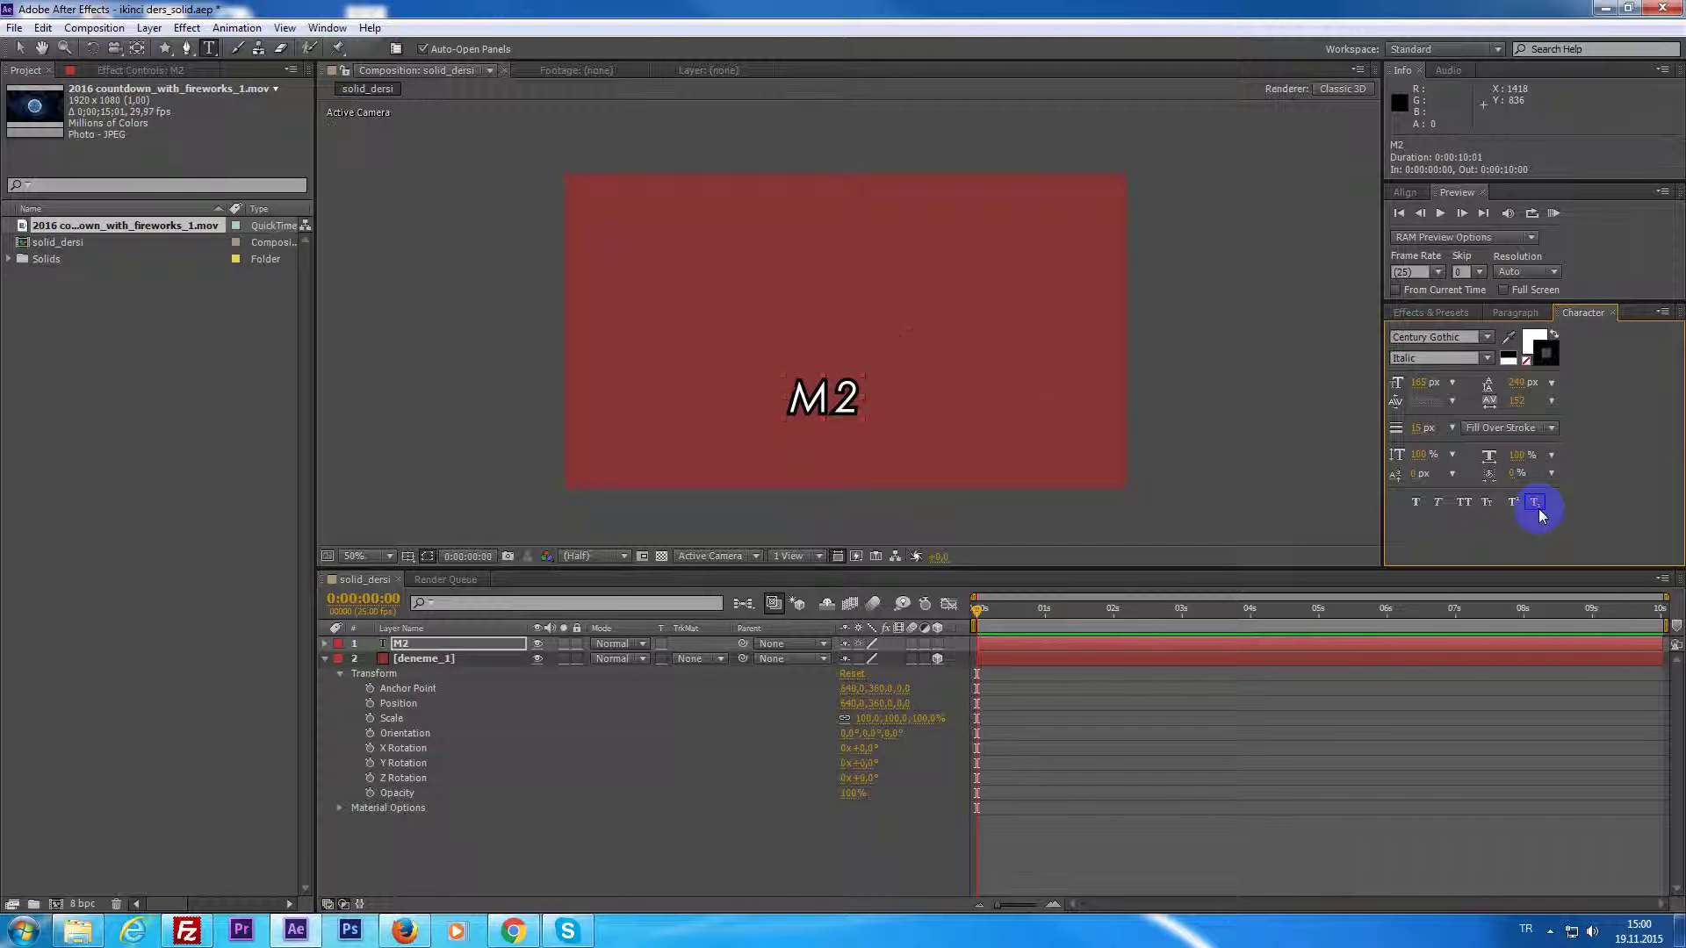
left_click(870, 365)
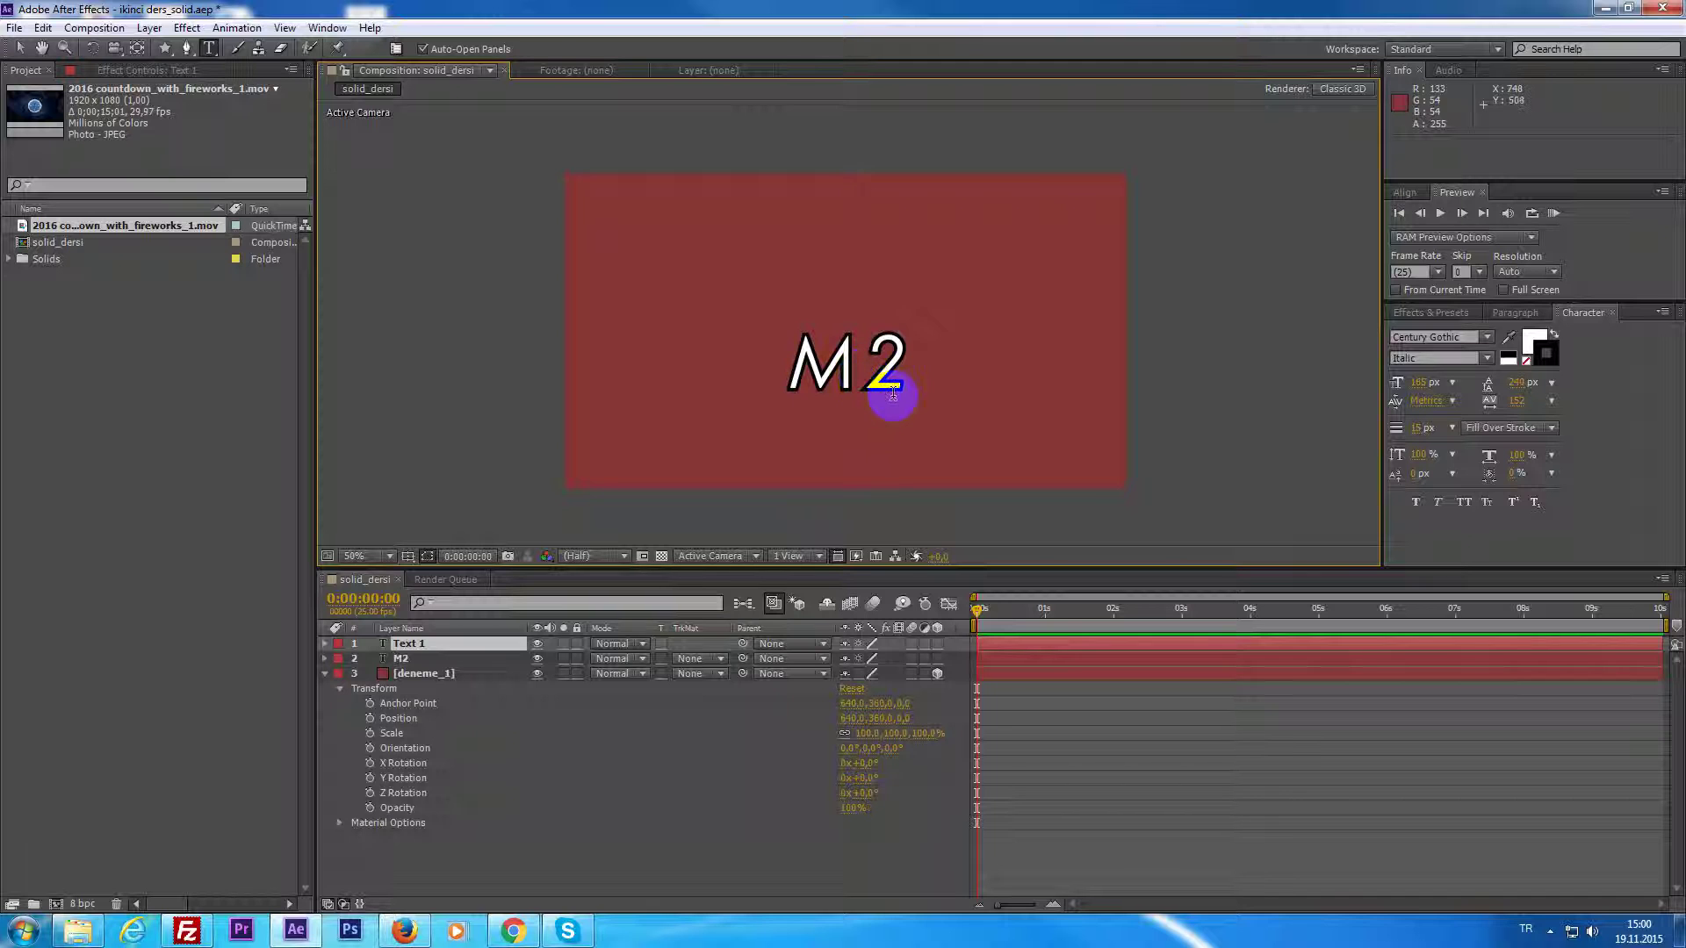
left_click(904, 404)
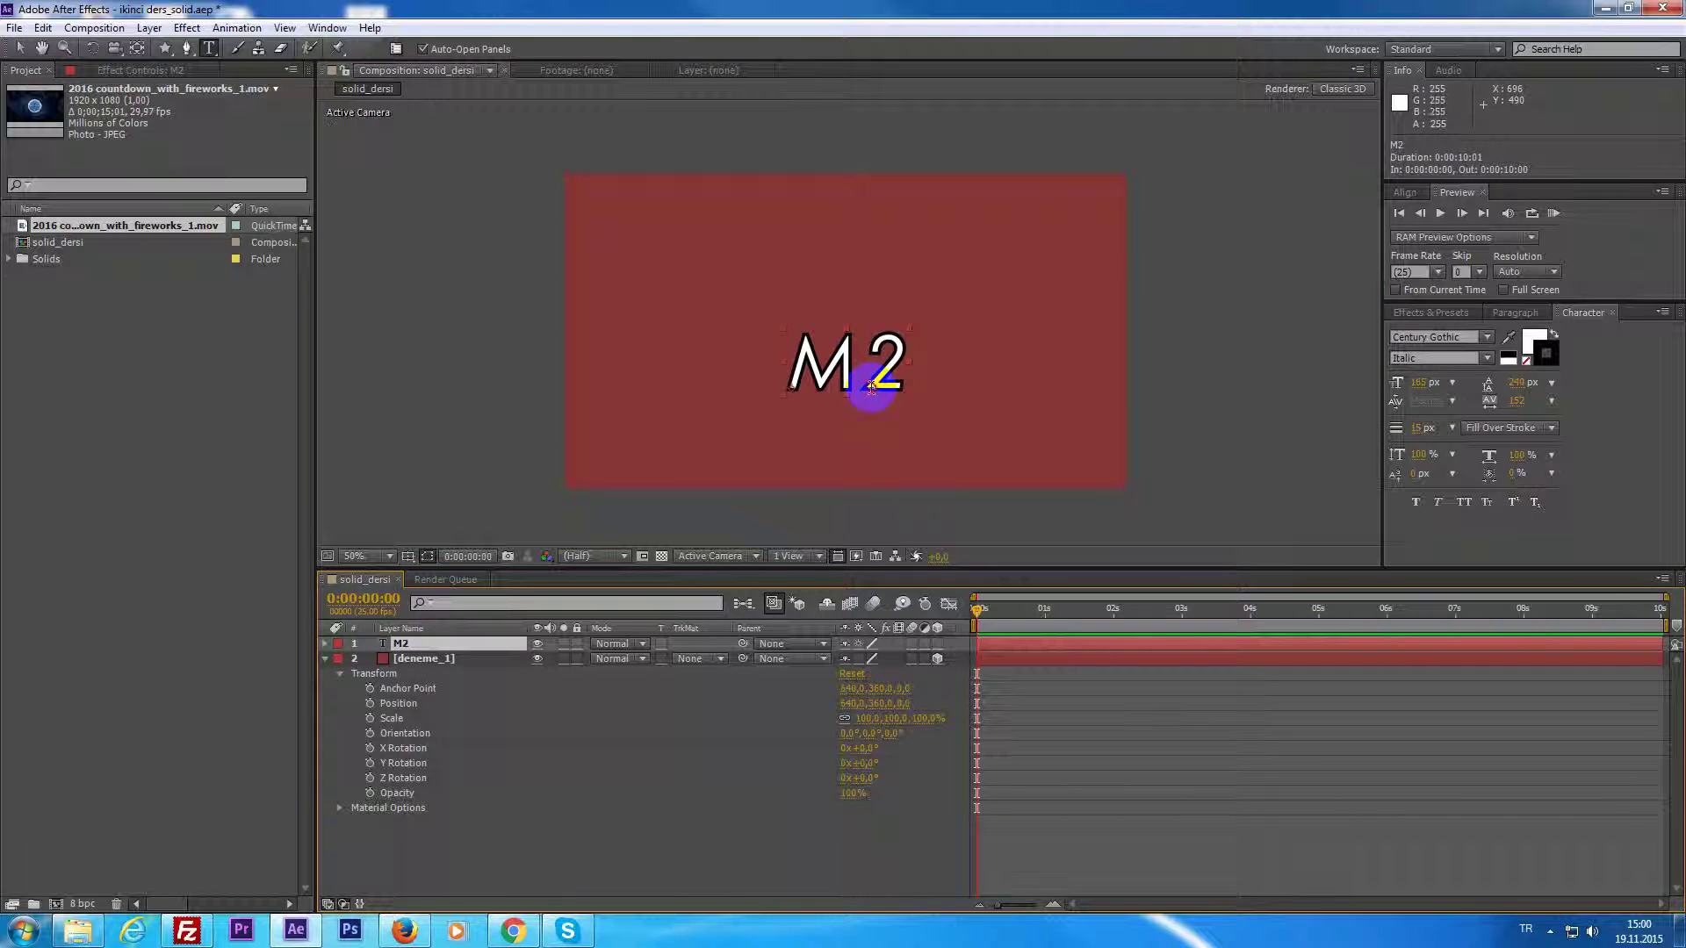
left_click_drag(873, 380, 909, 389)
left_click(1536, 508)
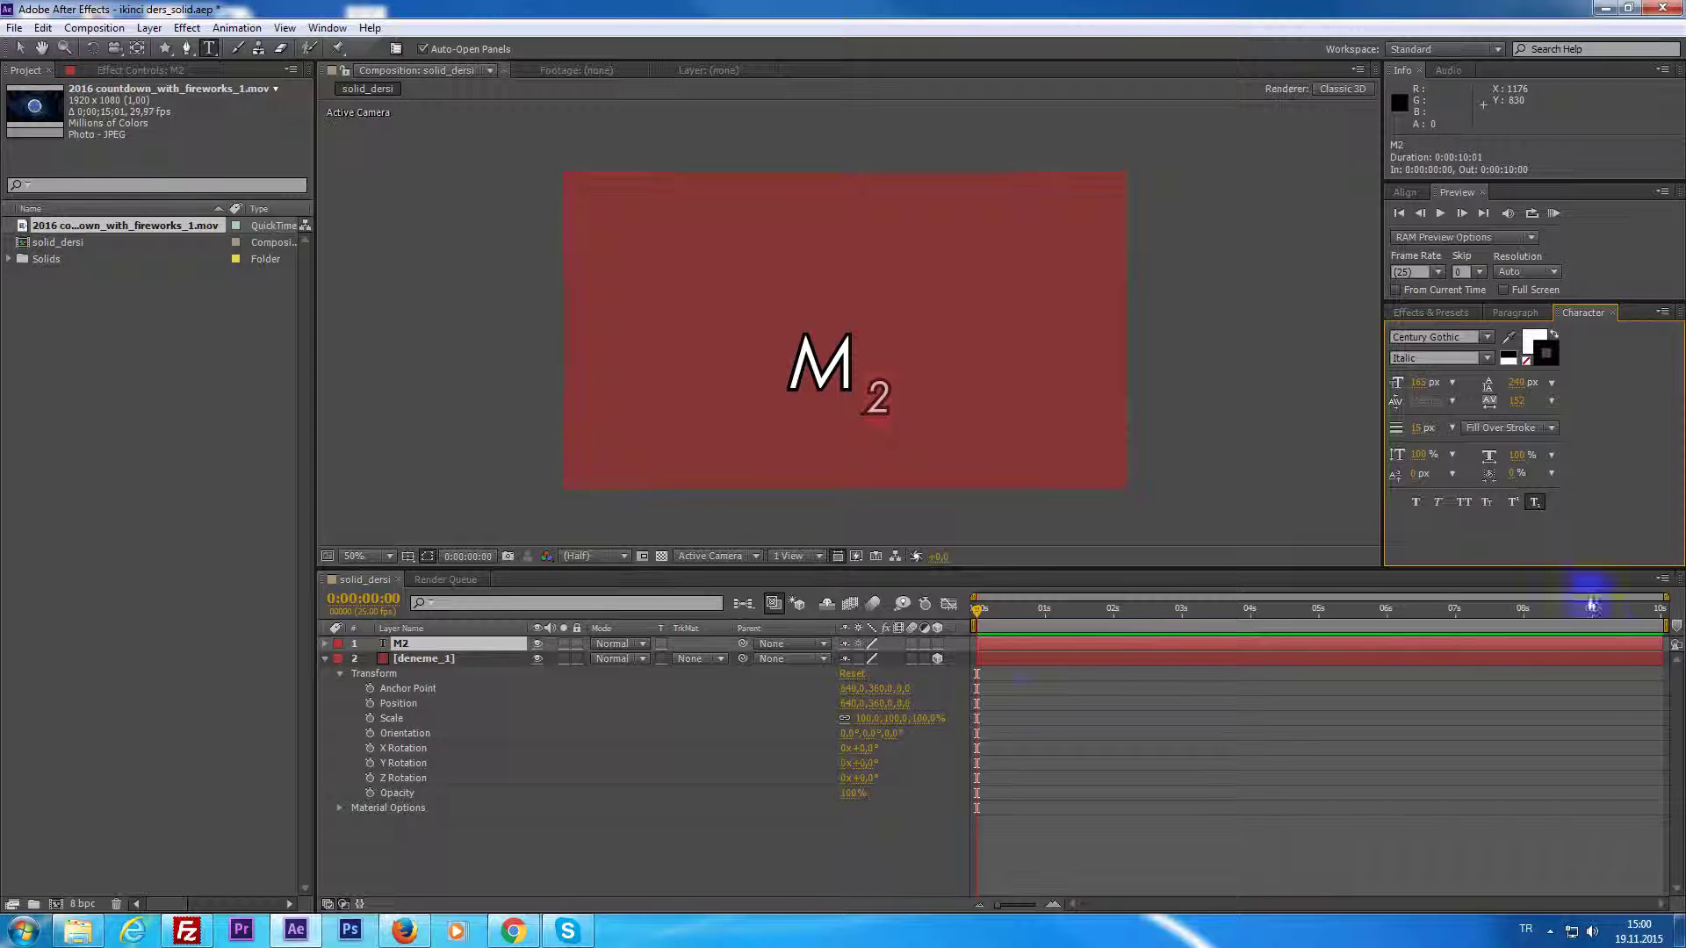
left_click(1009, 643)
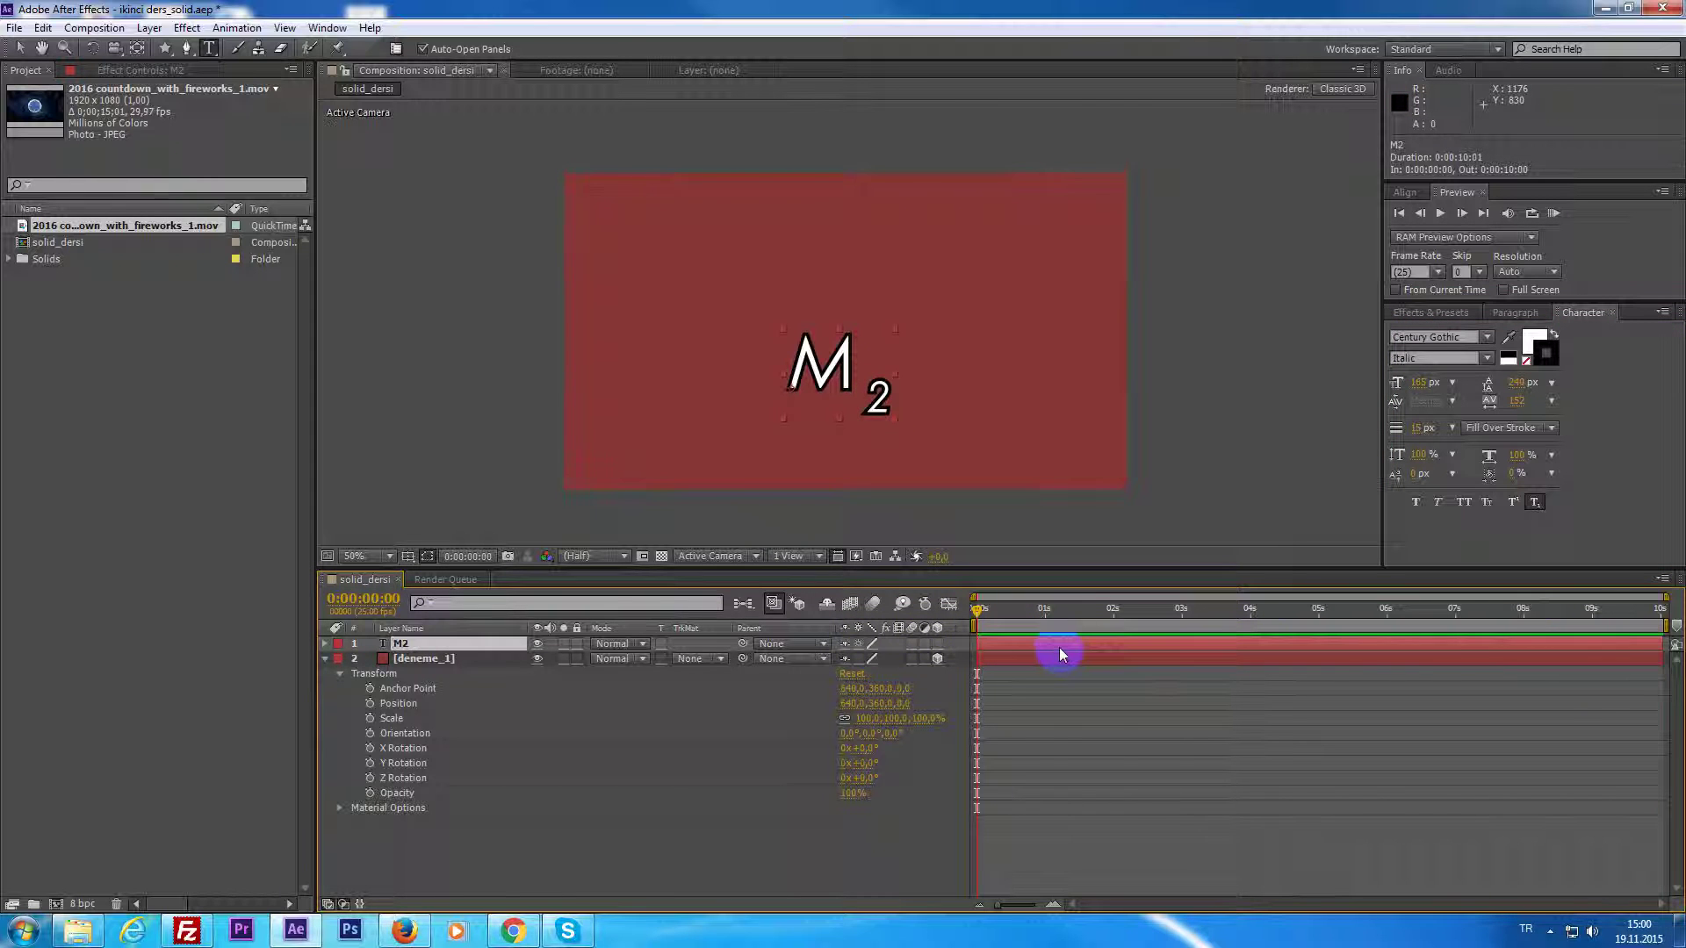
Delete the M2 layer, select the red deneme_1 solid, and switch to the Selection tool (V).
key("Delete")
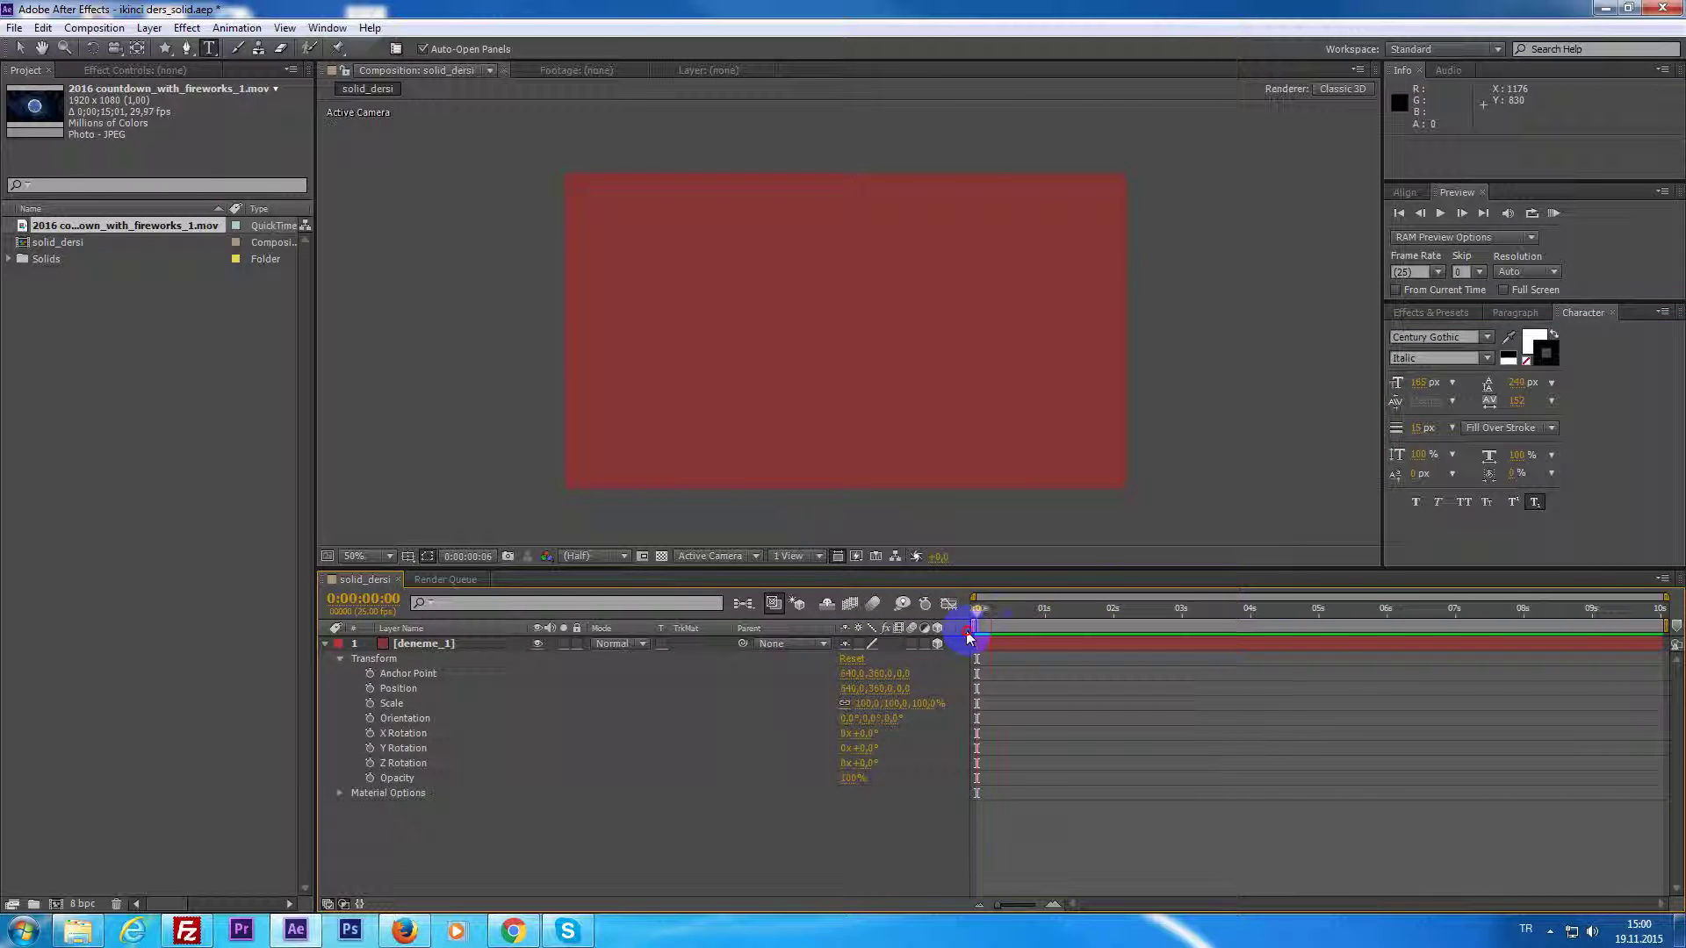
left_click(1018, 650)
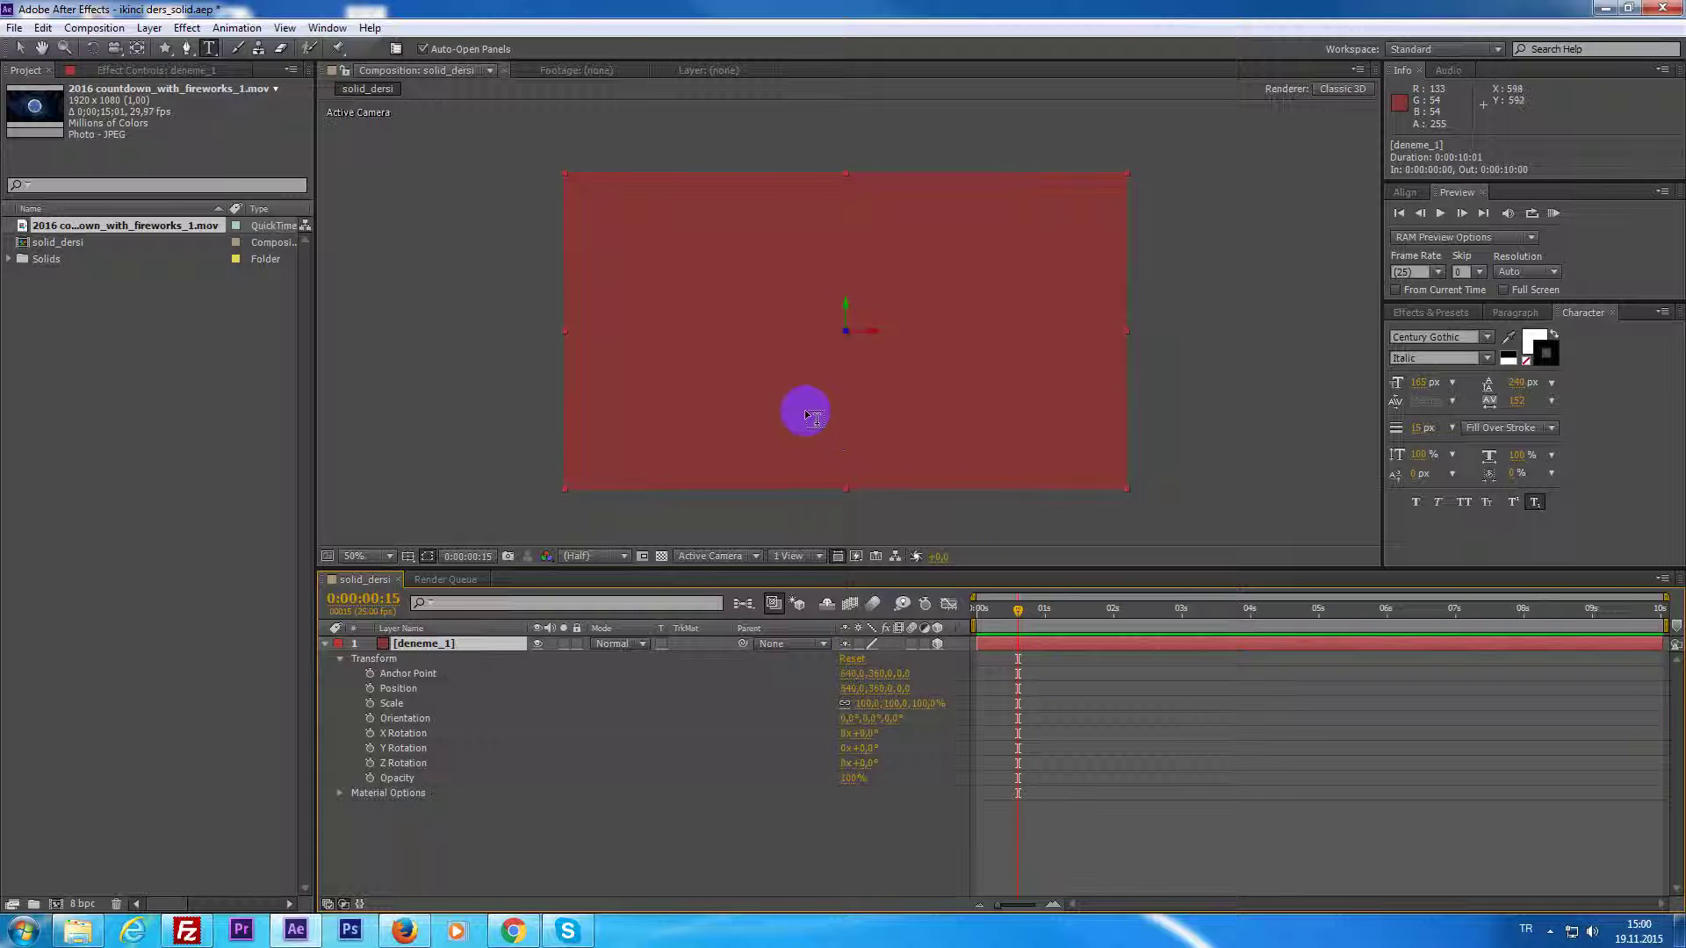
key("v")
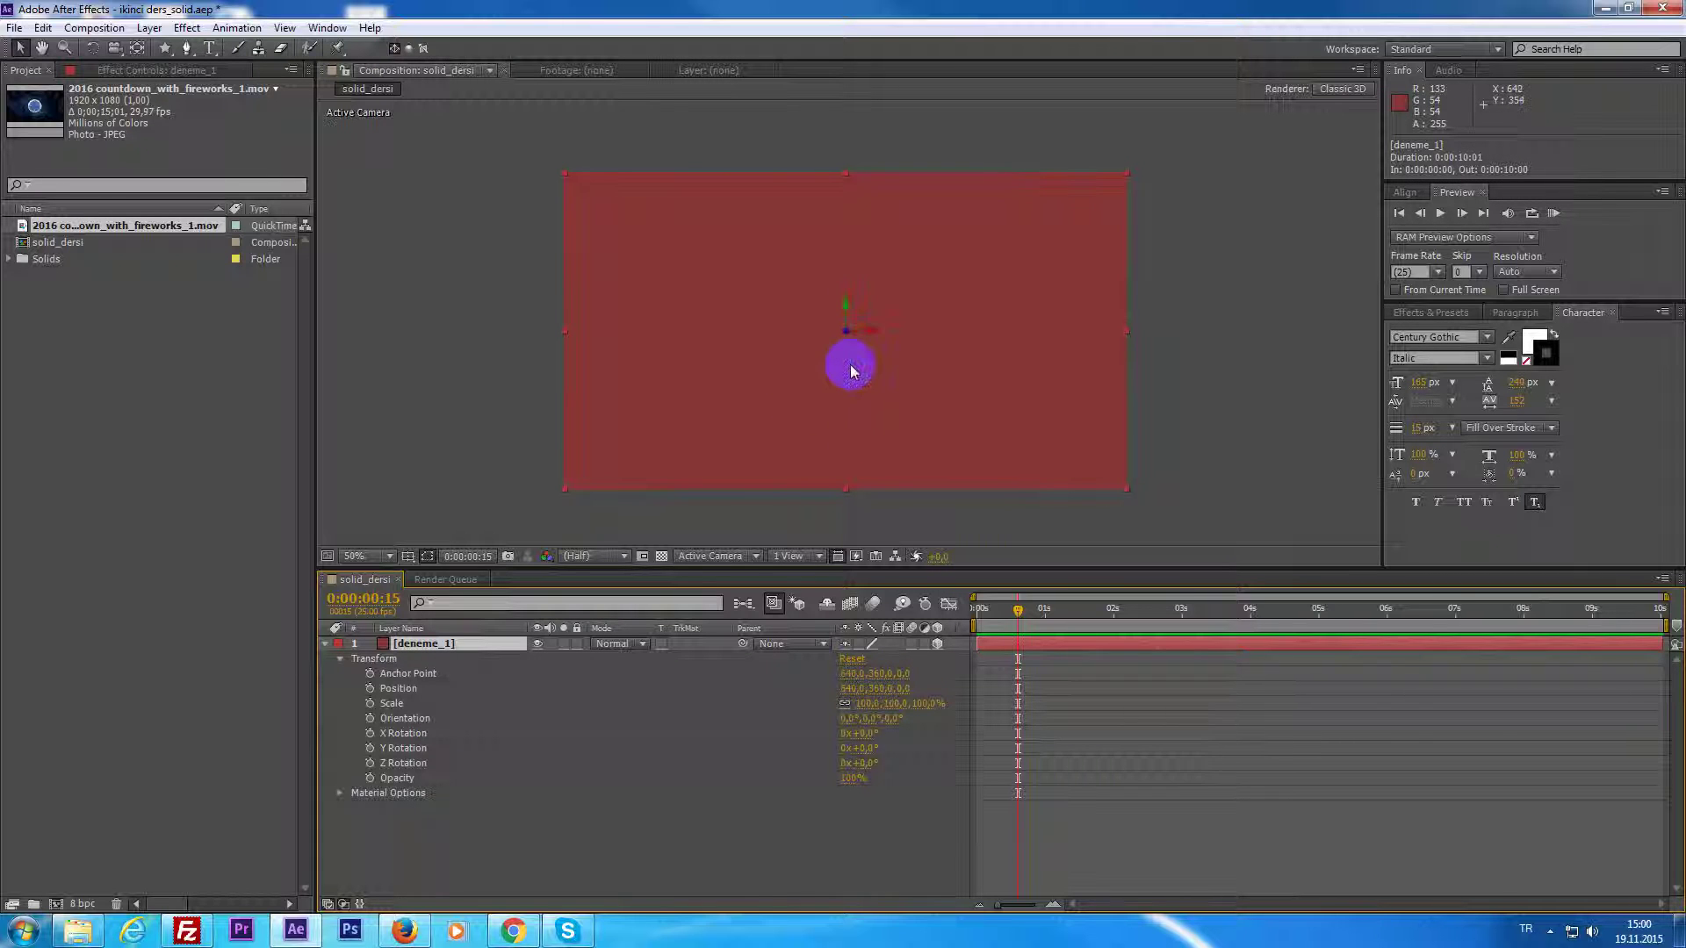
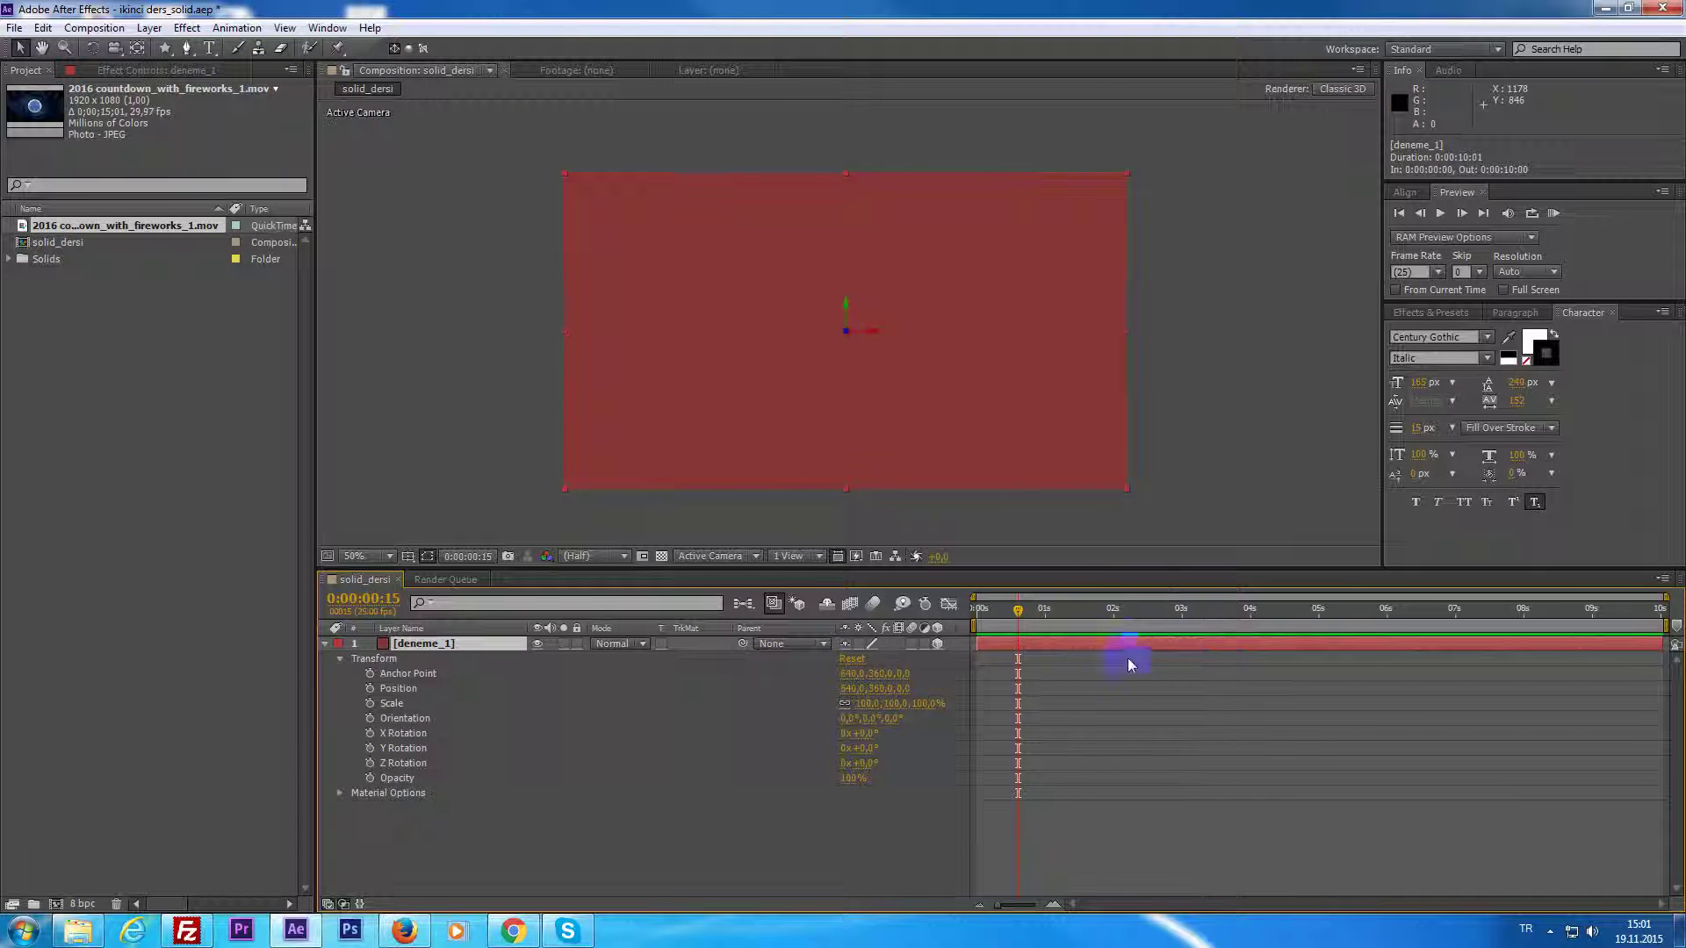
Scrub to about 2 seconds and select the red deneme_1 solid.
left_click_drag(1018, 607, 1103, 655)
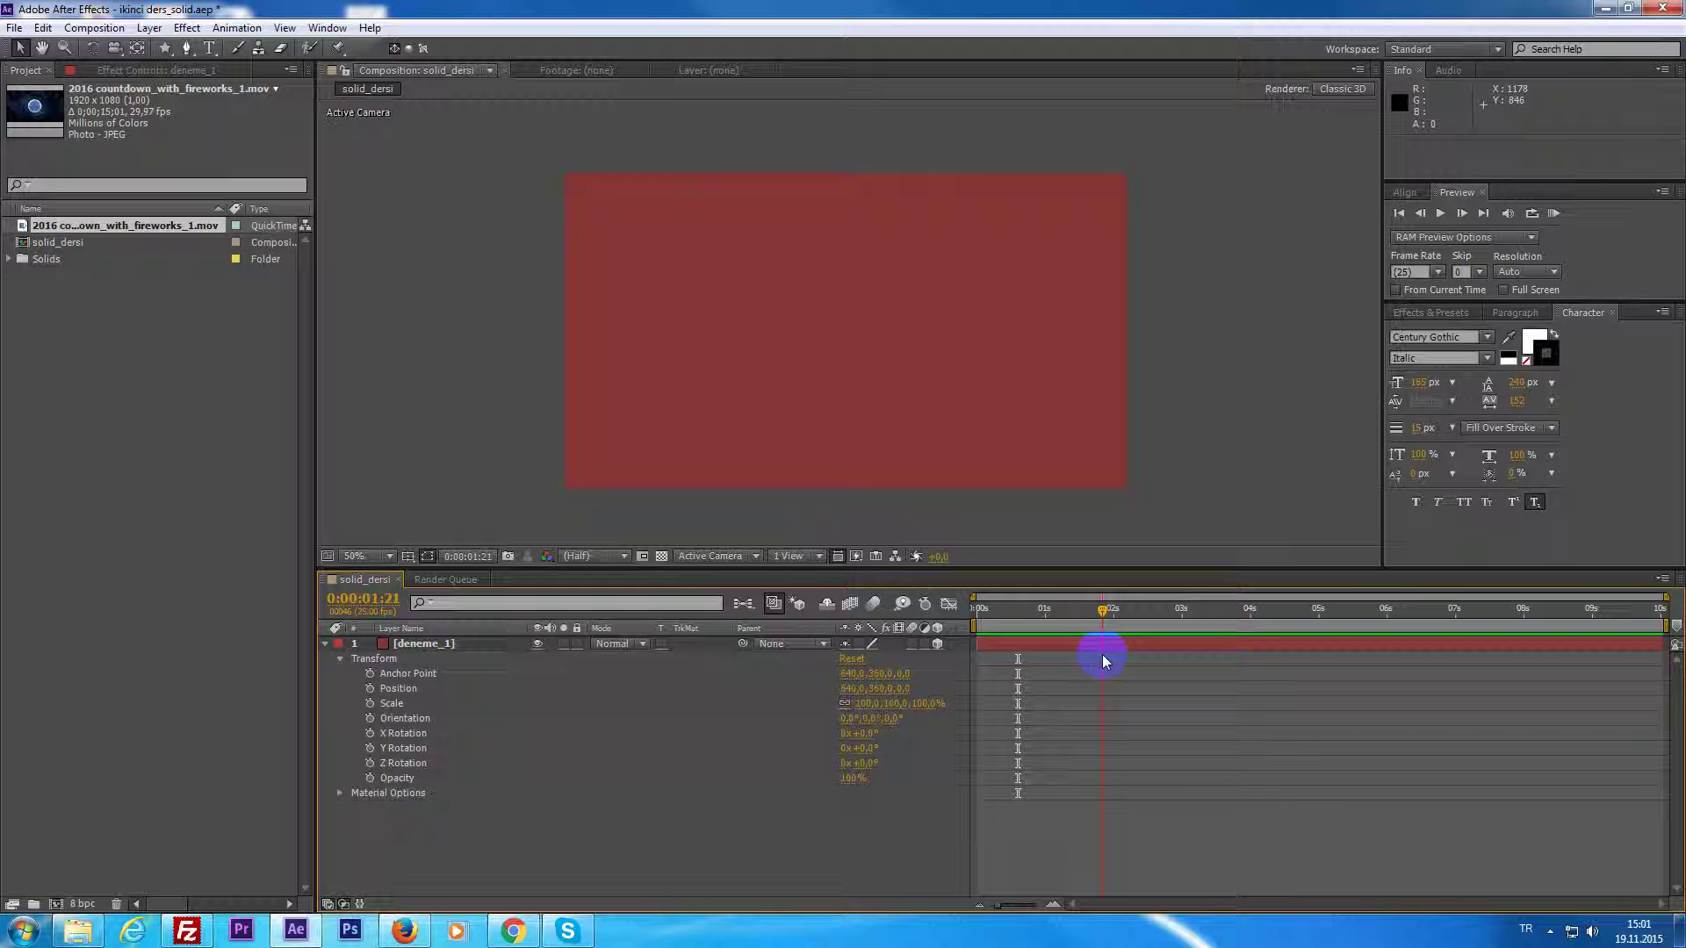
left_click(1054, 650)
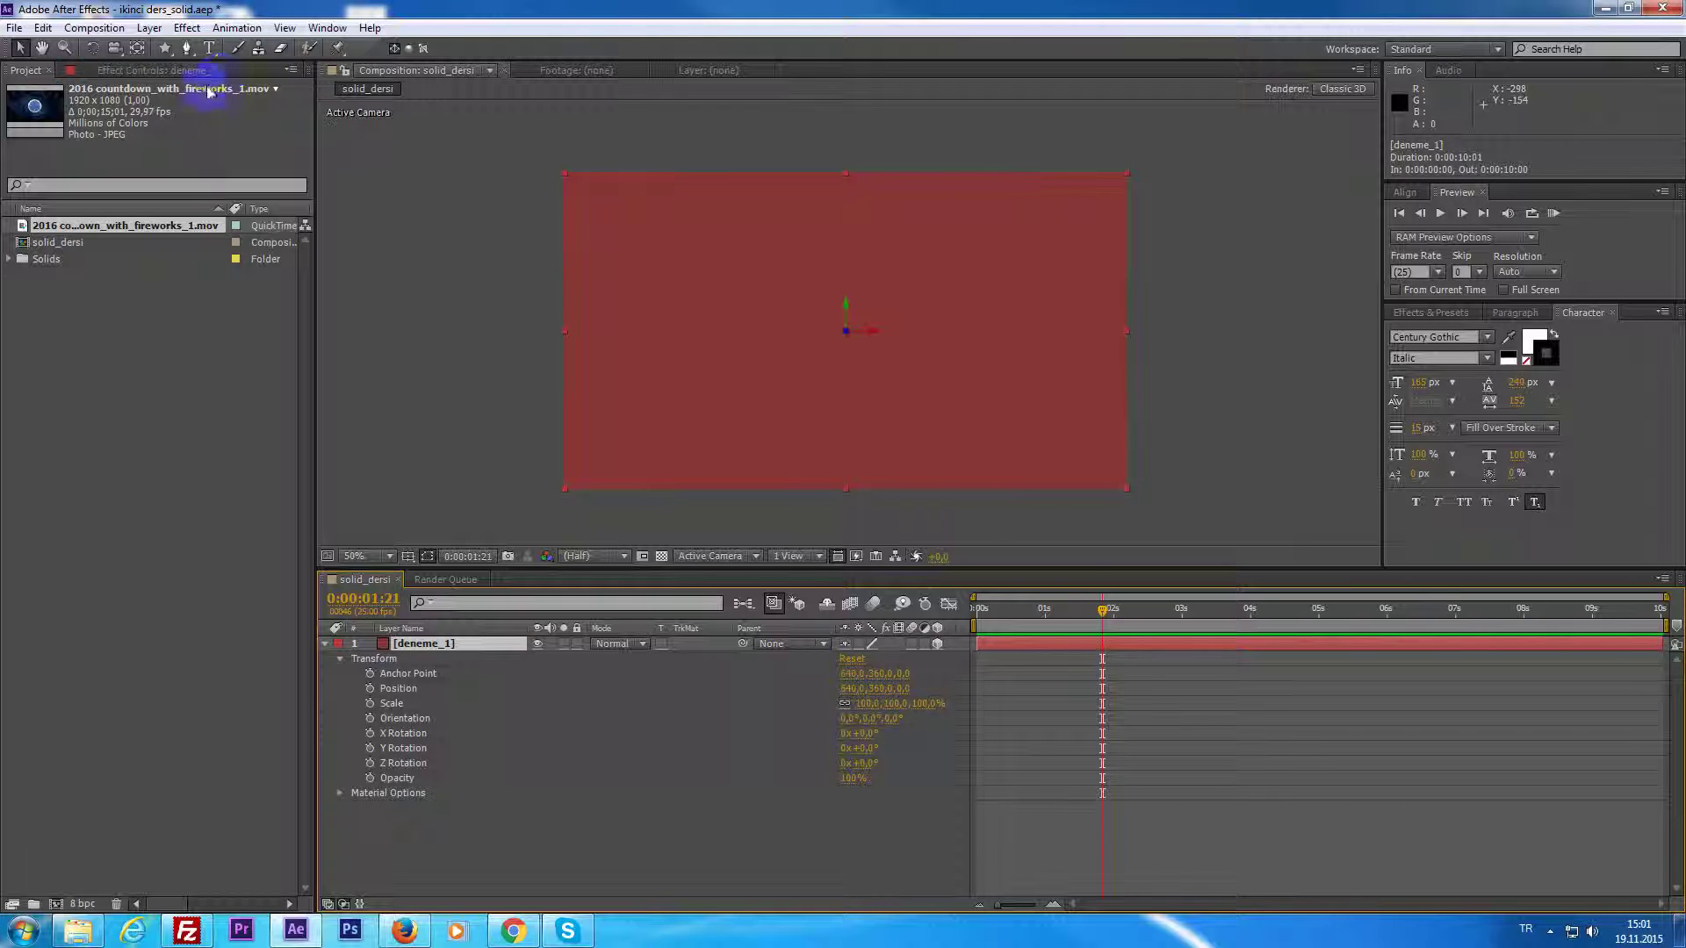
left_click(950, 409)
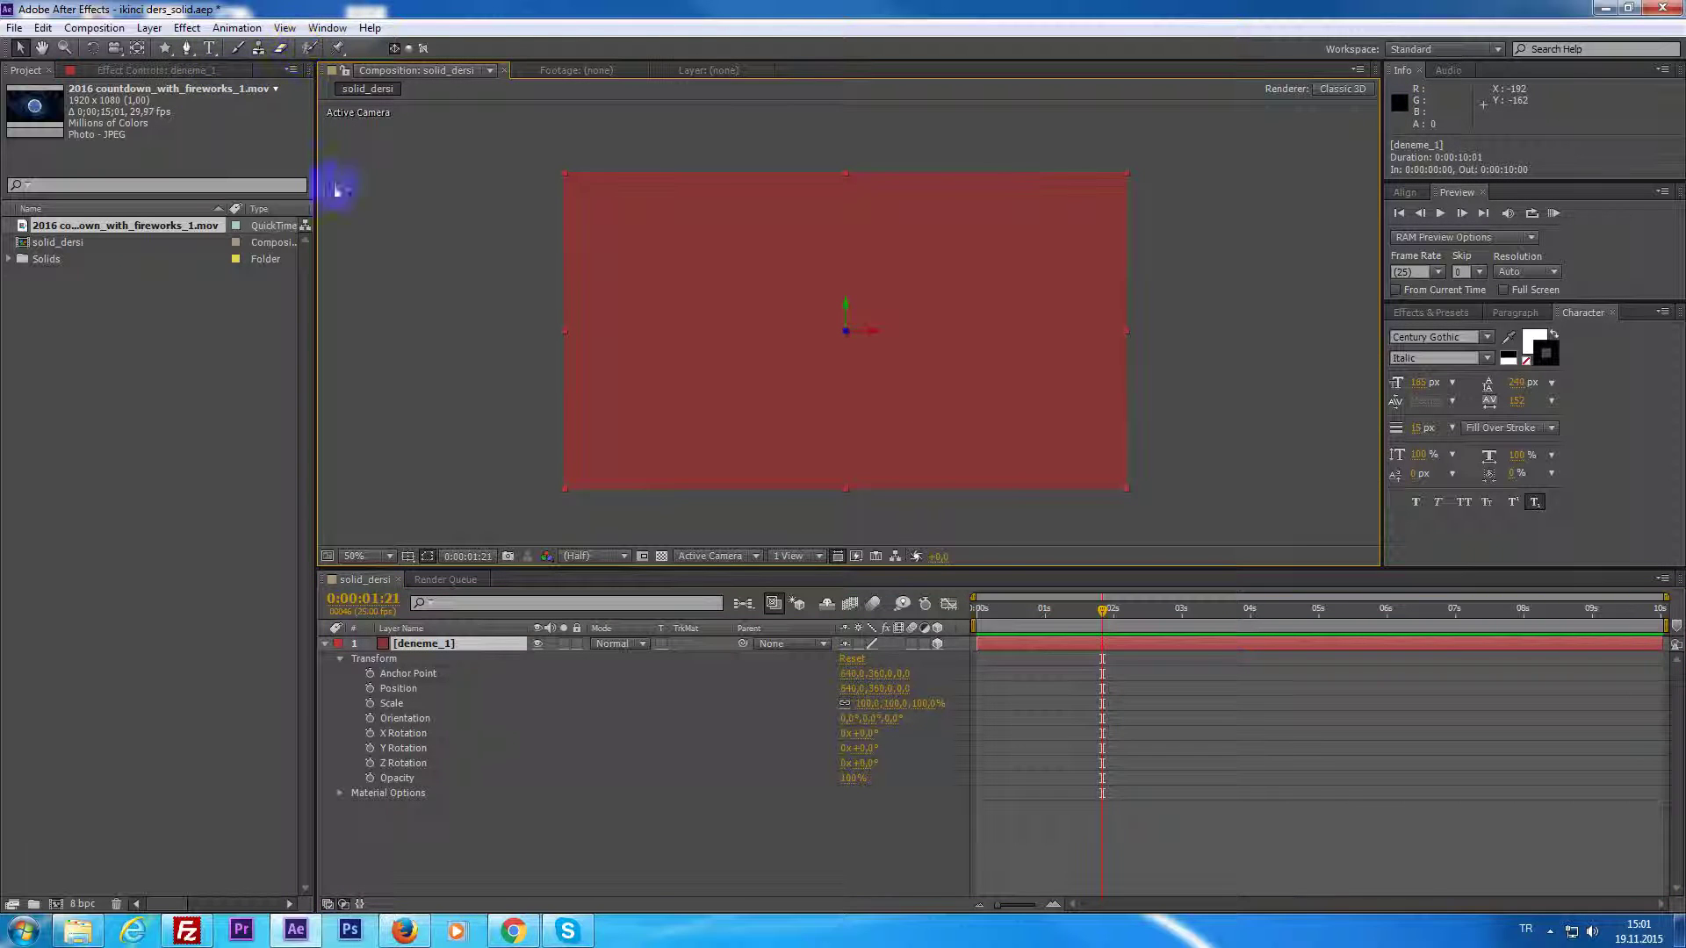
left_click_drag(1097, 647, 1113, 647)
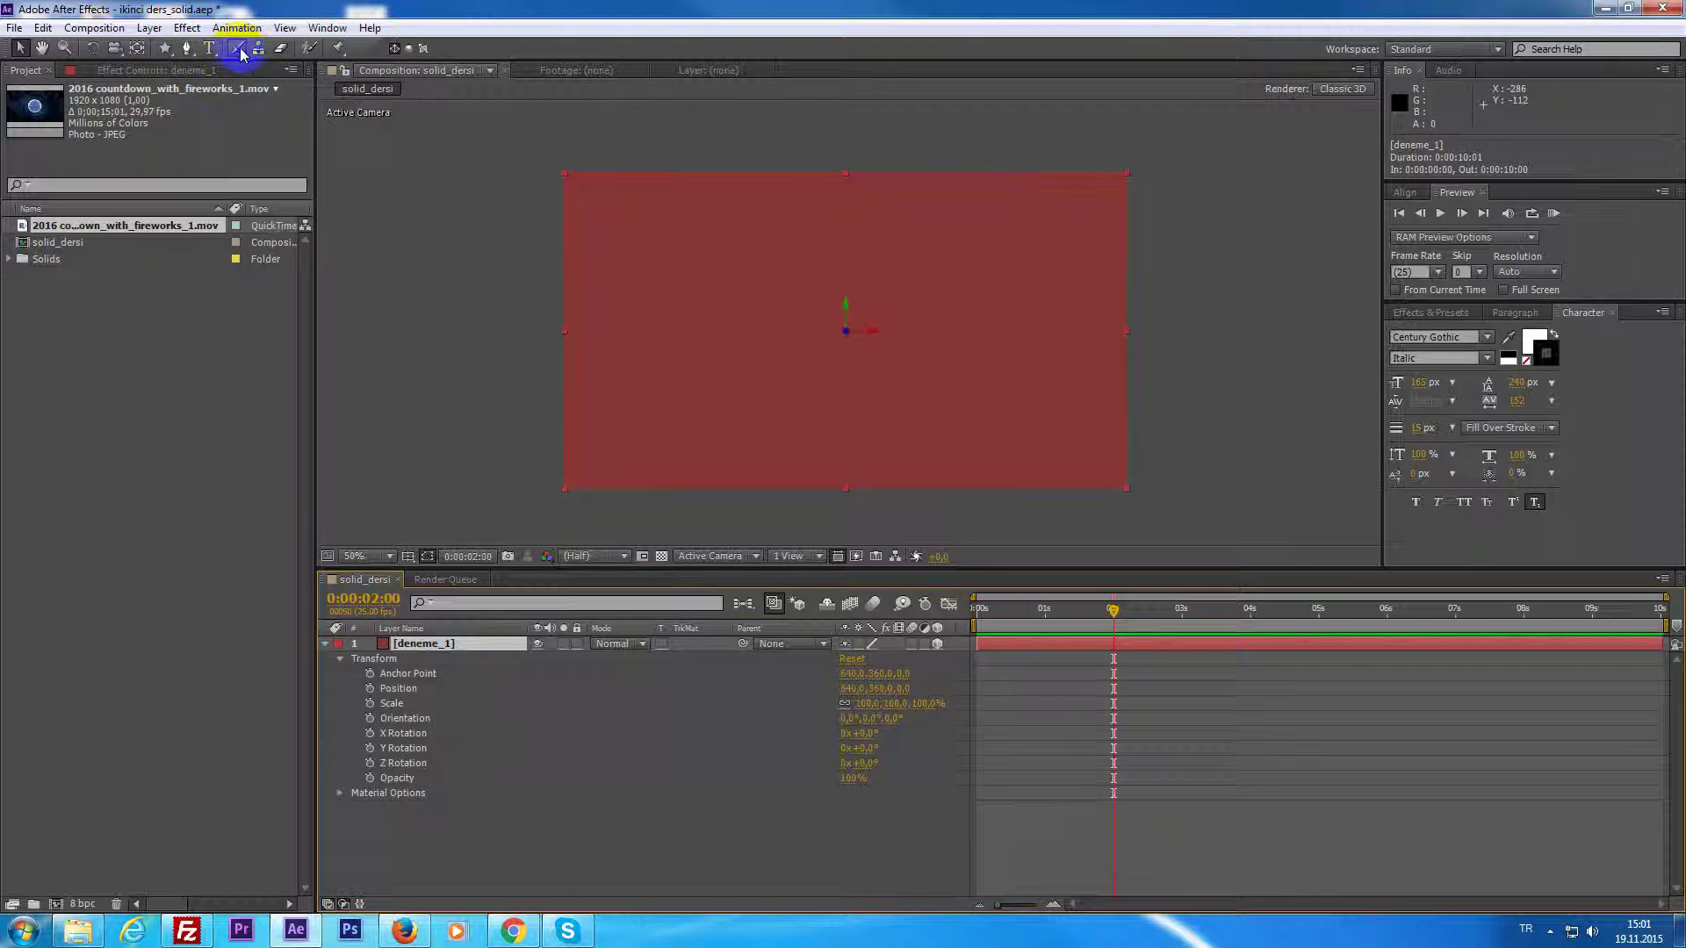
Try the Brush, Roto Brush and Pen tools, then return to the Selection tool.
left_click(239, 50)
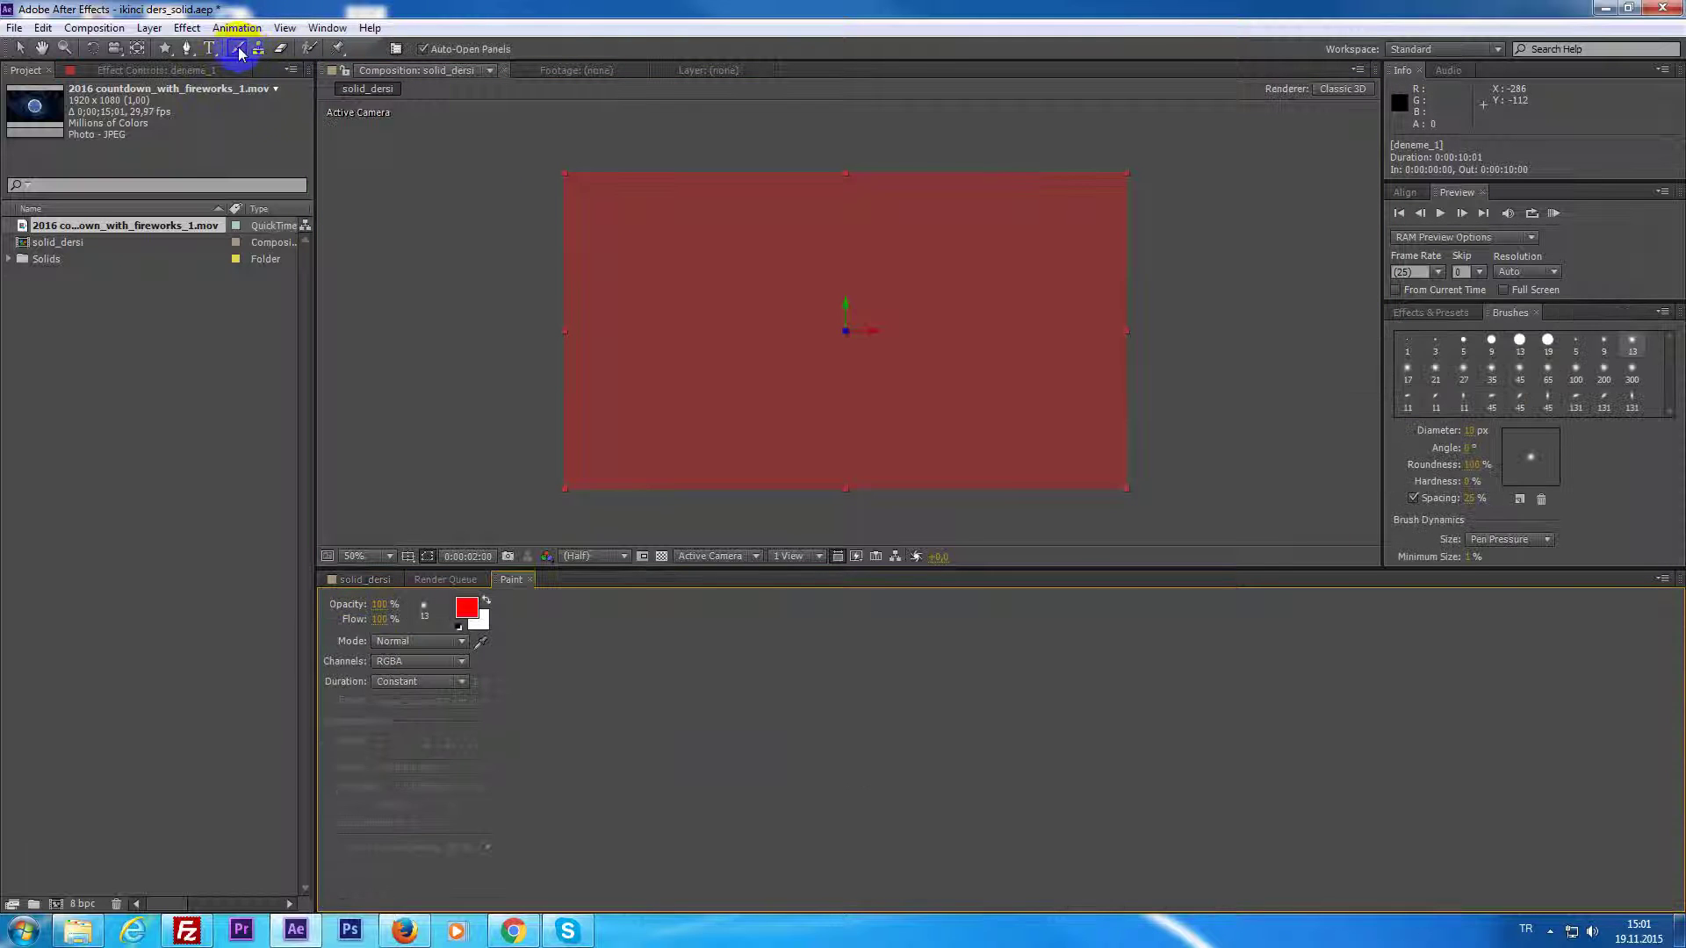
left_click(309, 50)
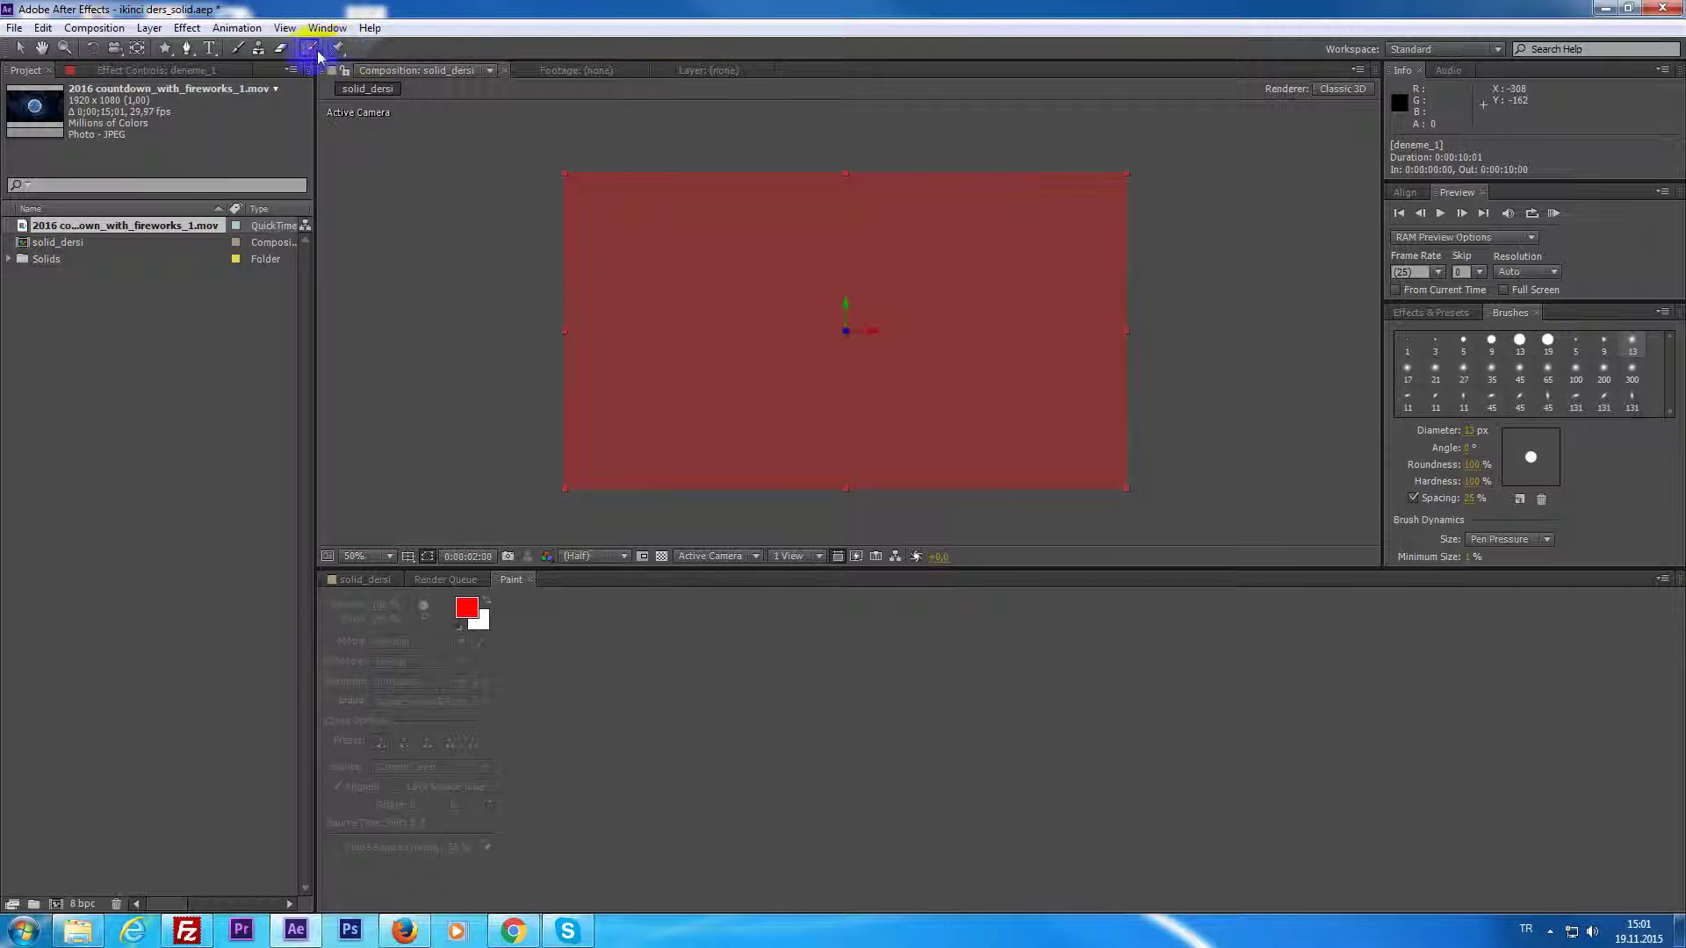
left_click(239, 48)
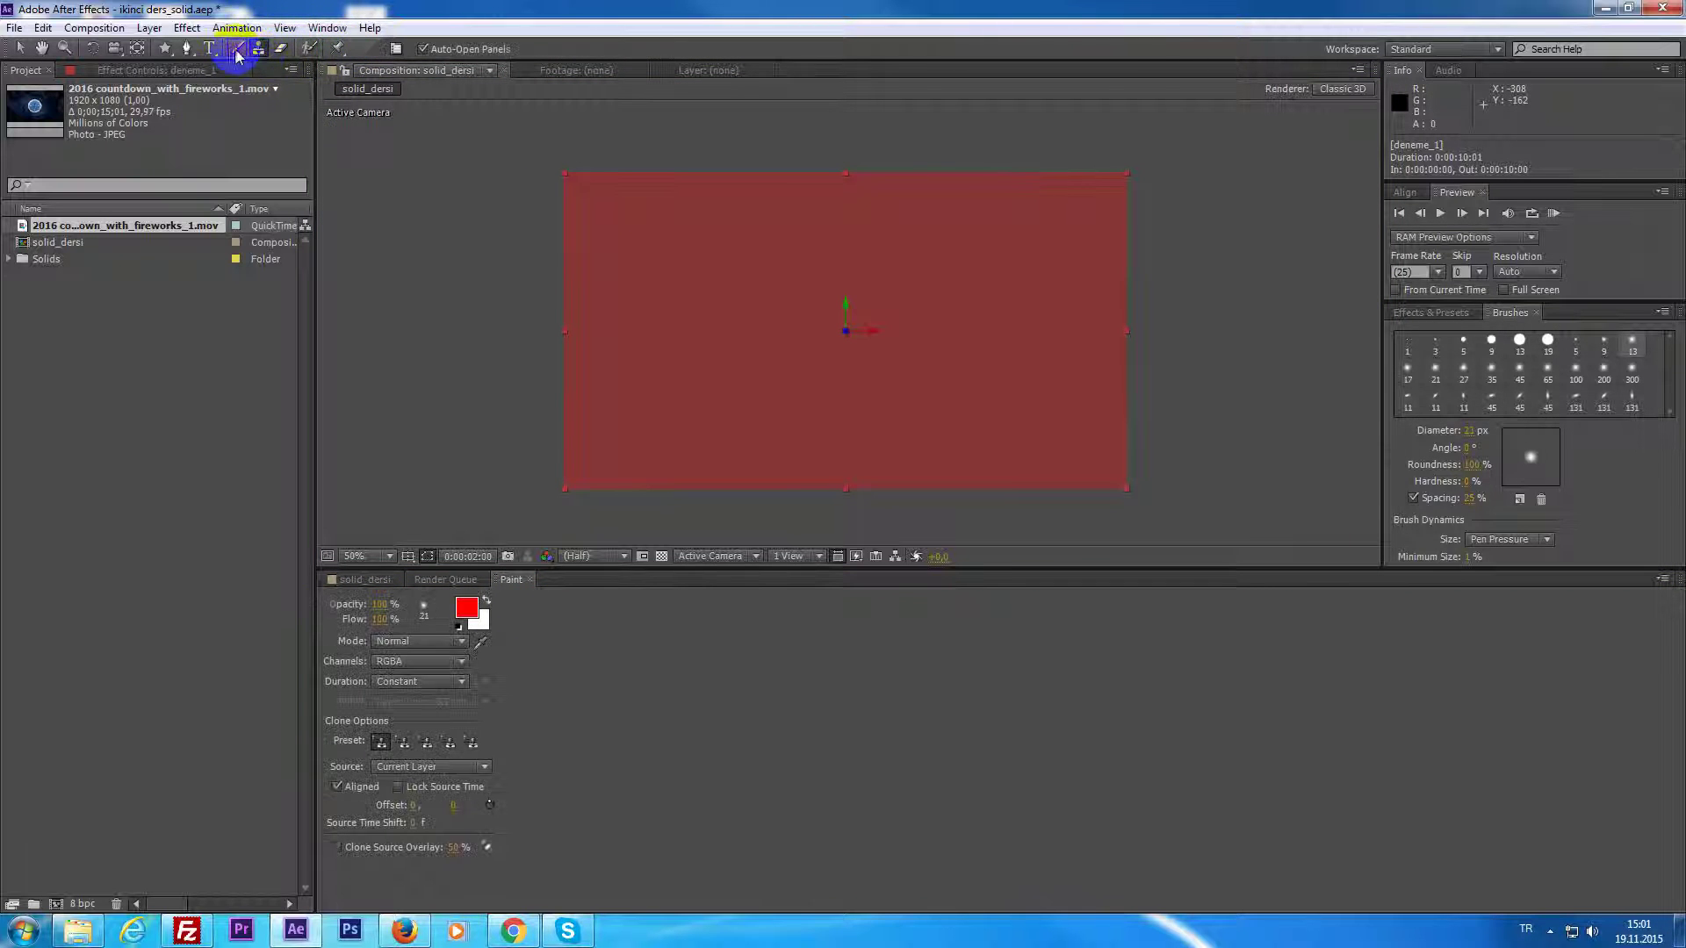
left_click(186, 48)
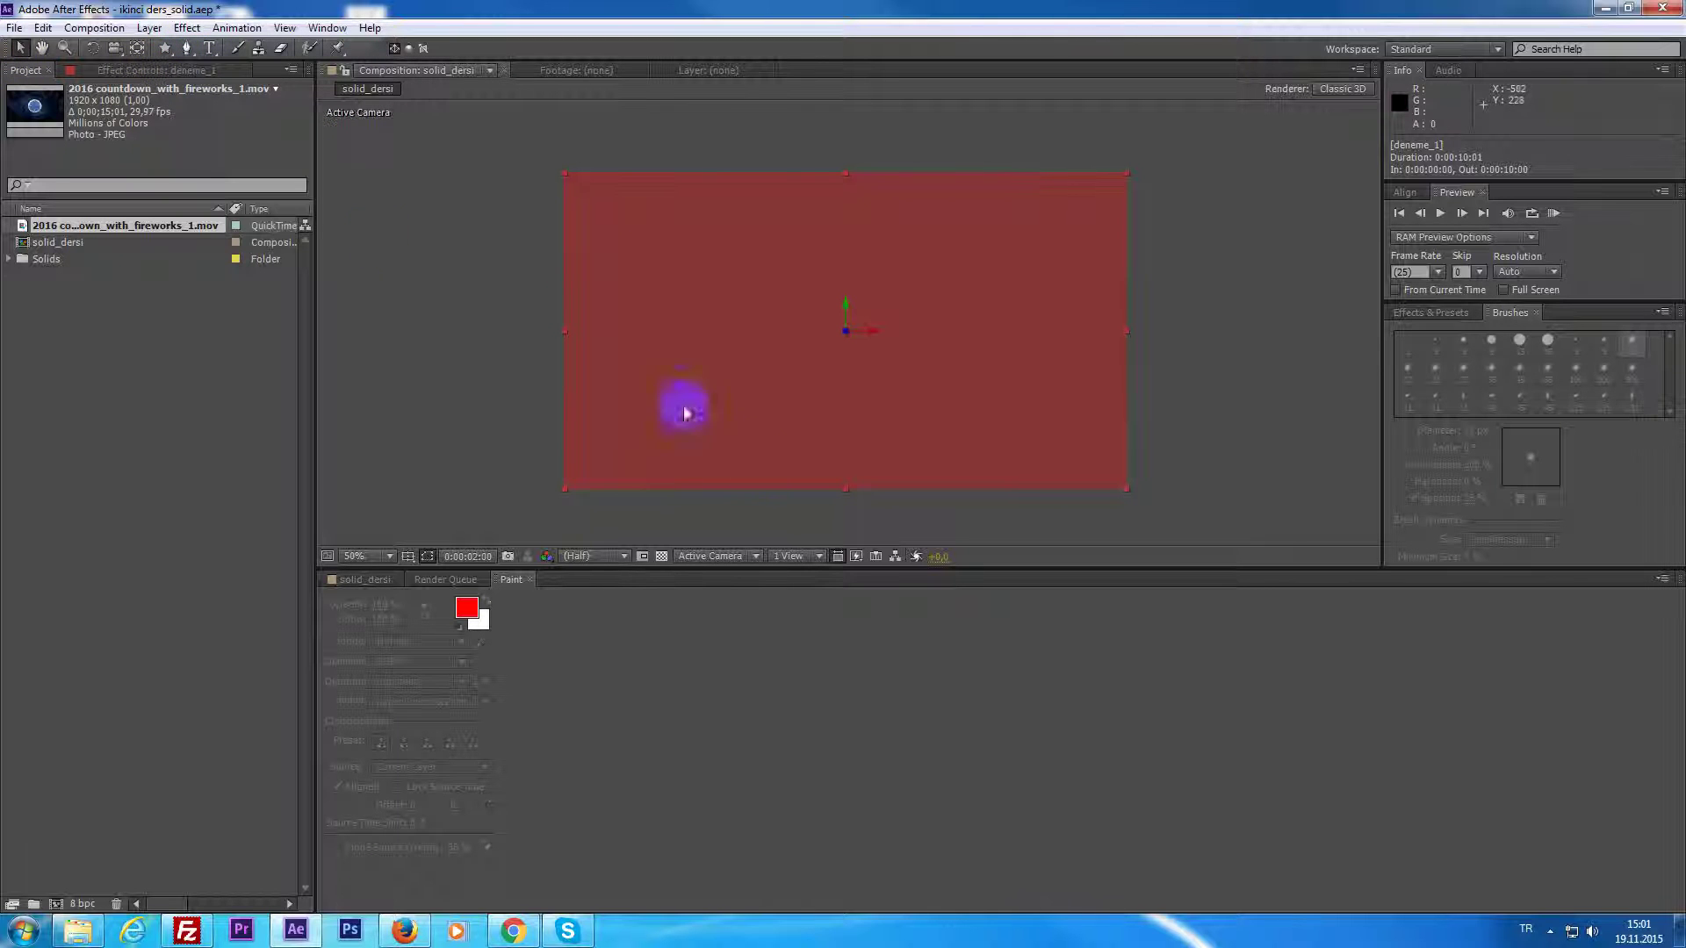
key("v")
Reselect the red solid, scrub the solid_dersi timeline from the start, and save with Ctrl+S.
left_click(365, 579)
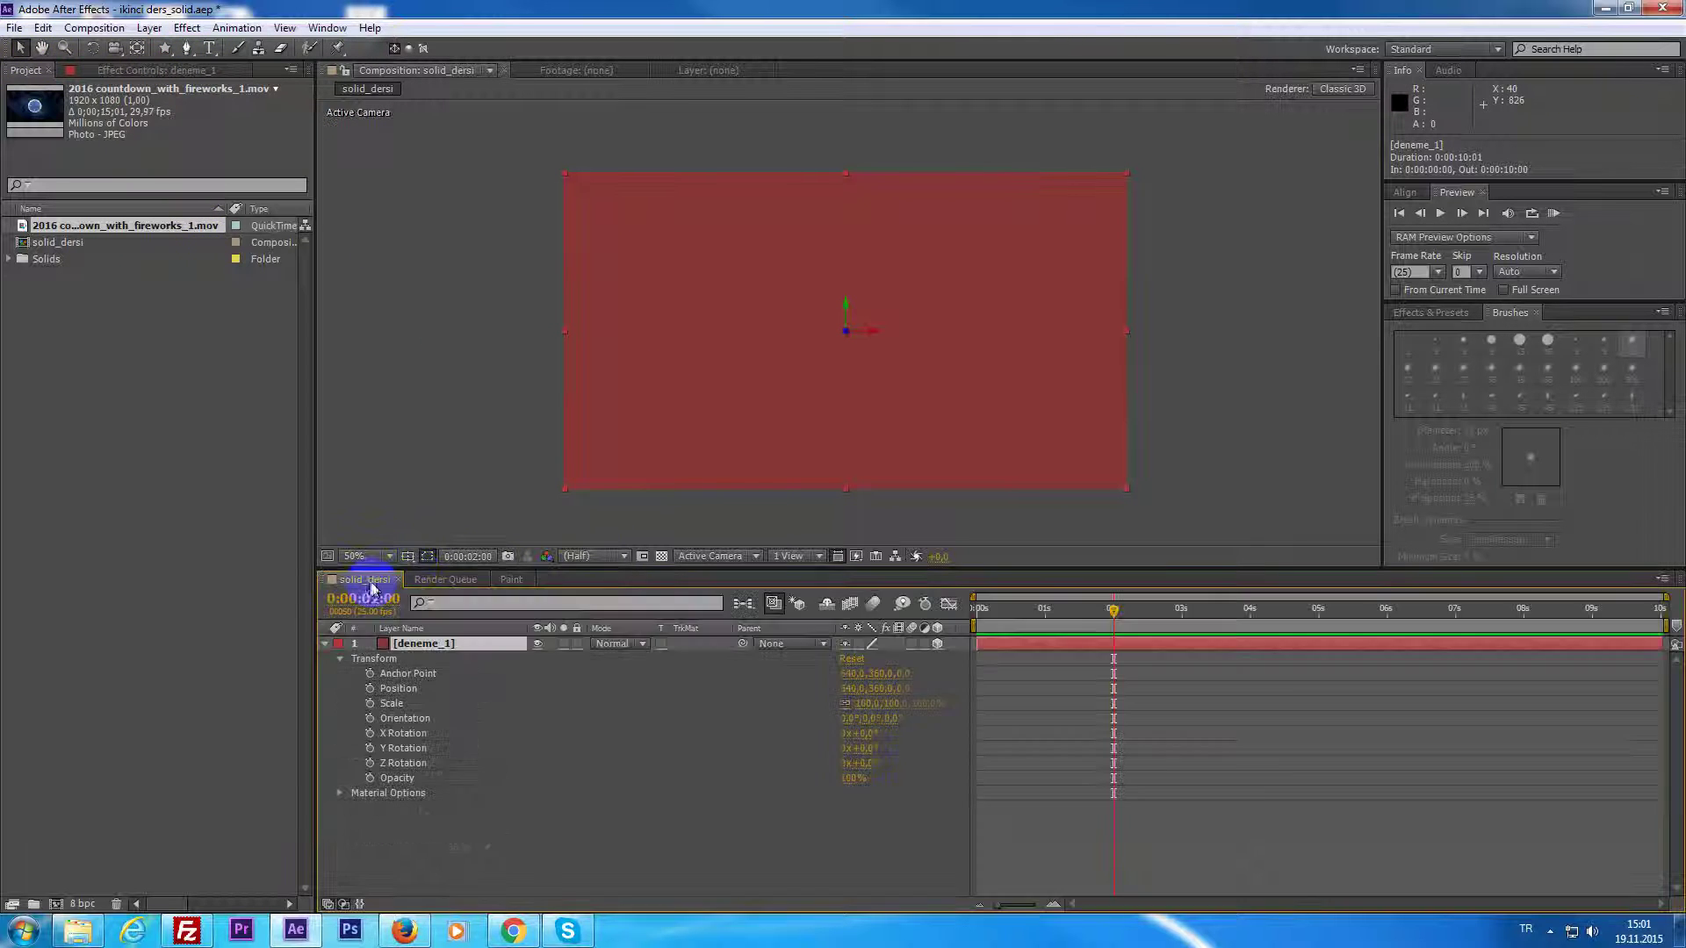
left_click(906, 432)
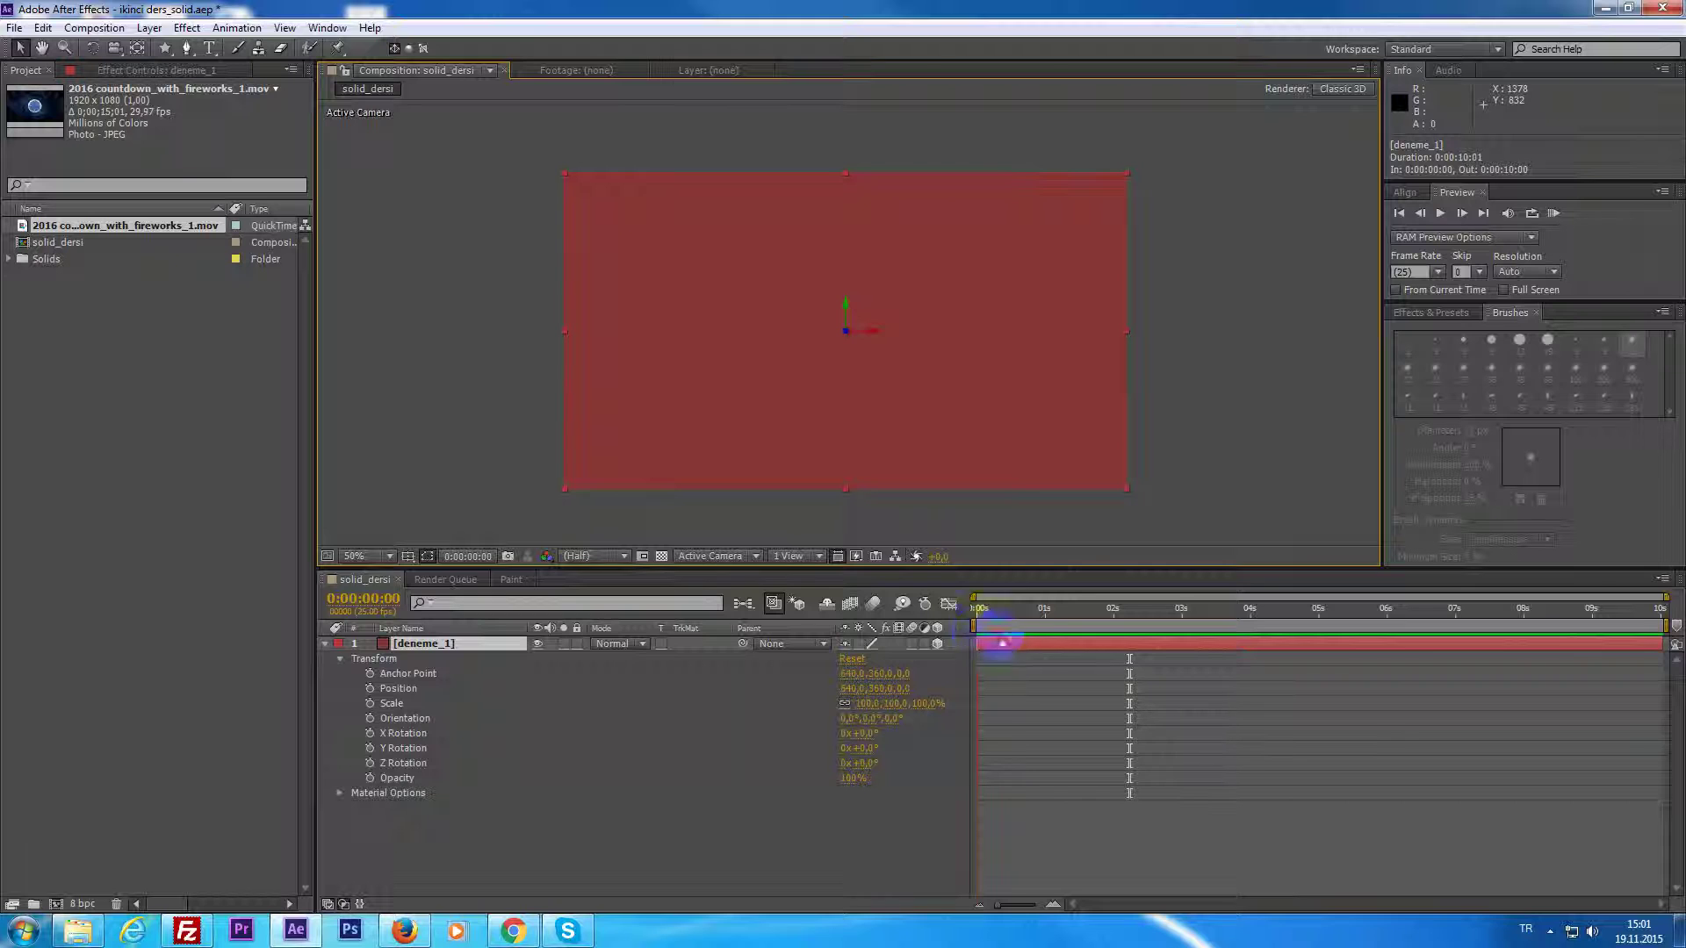
left_click(1025, 610)
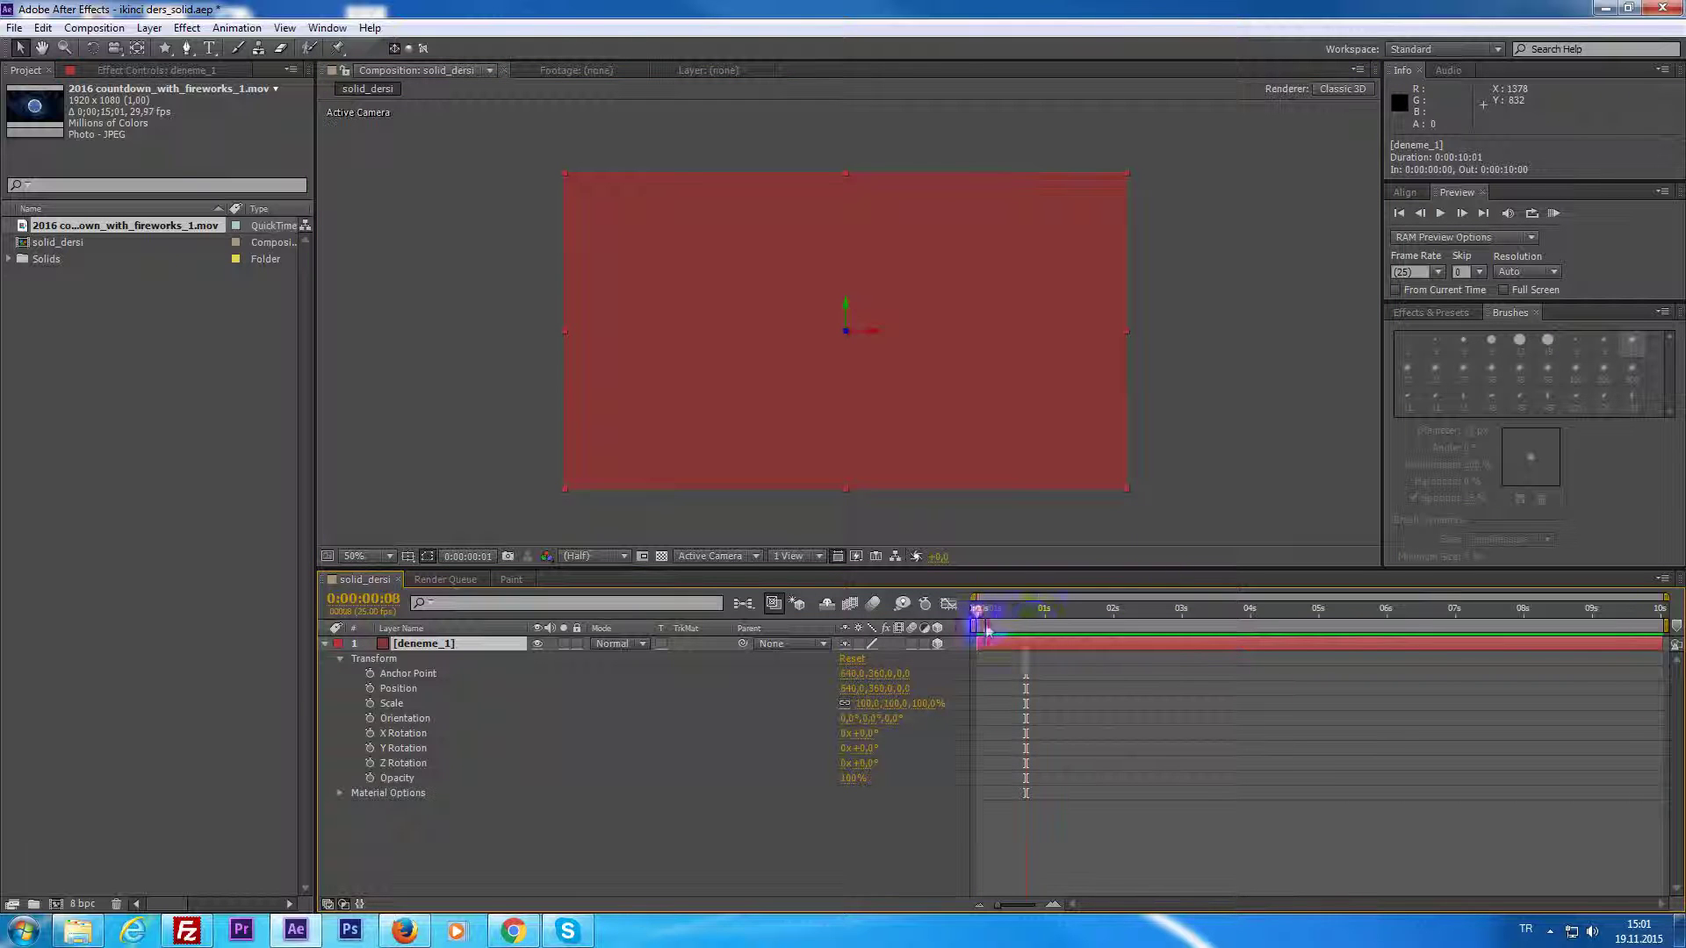
left_click_drag(987, 630, 1031, 639)
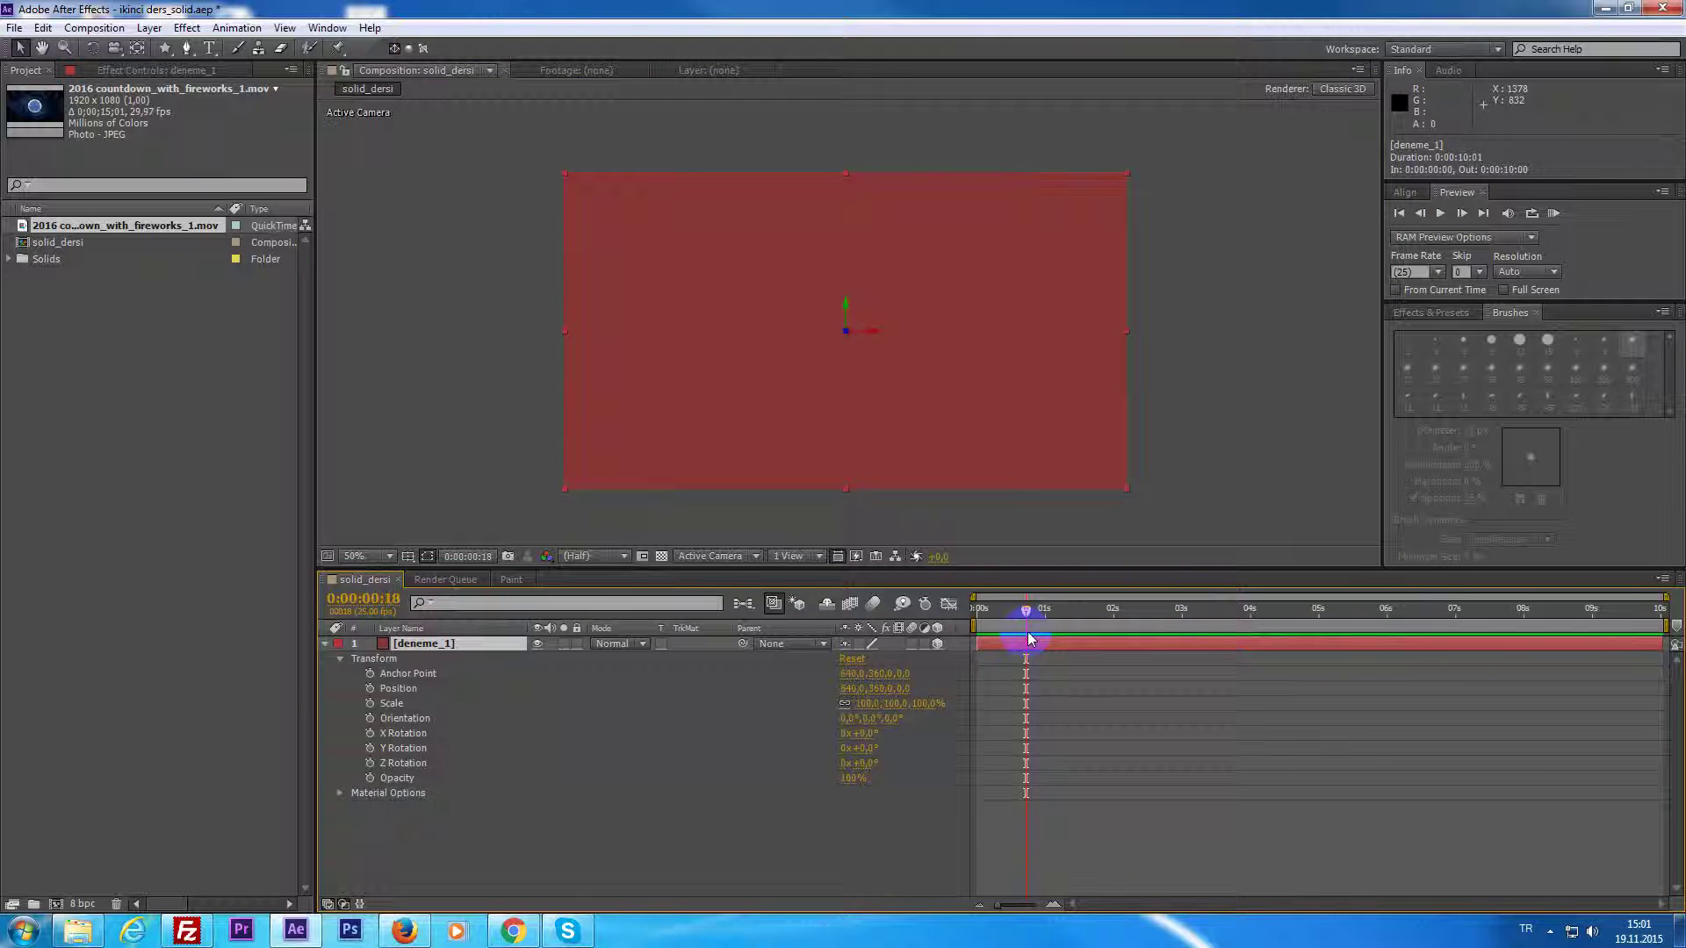
key("ctrl+s")
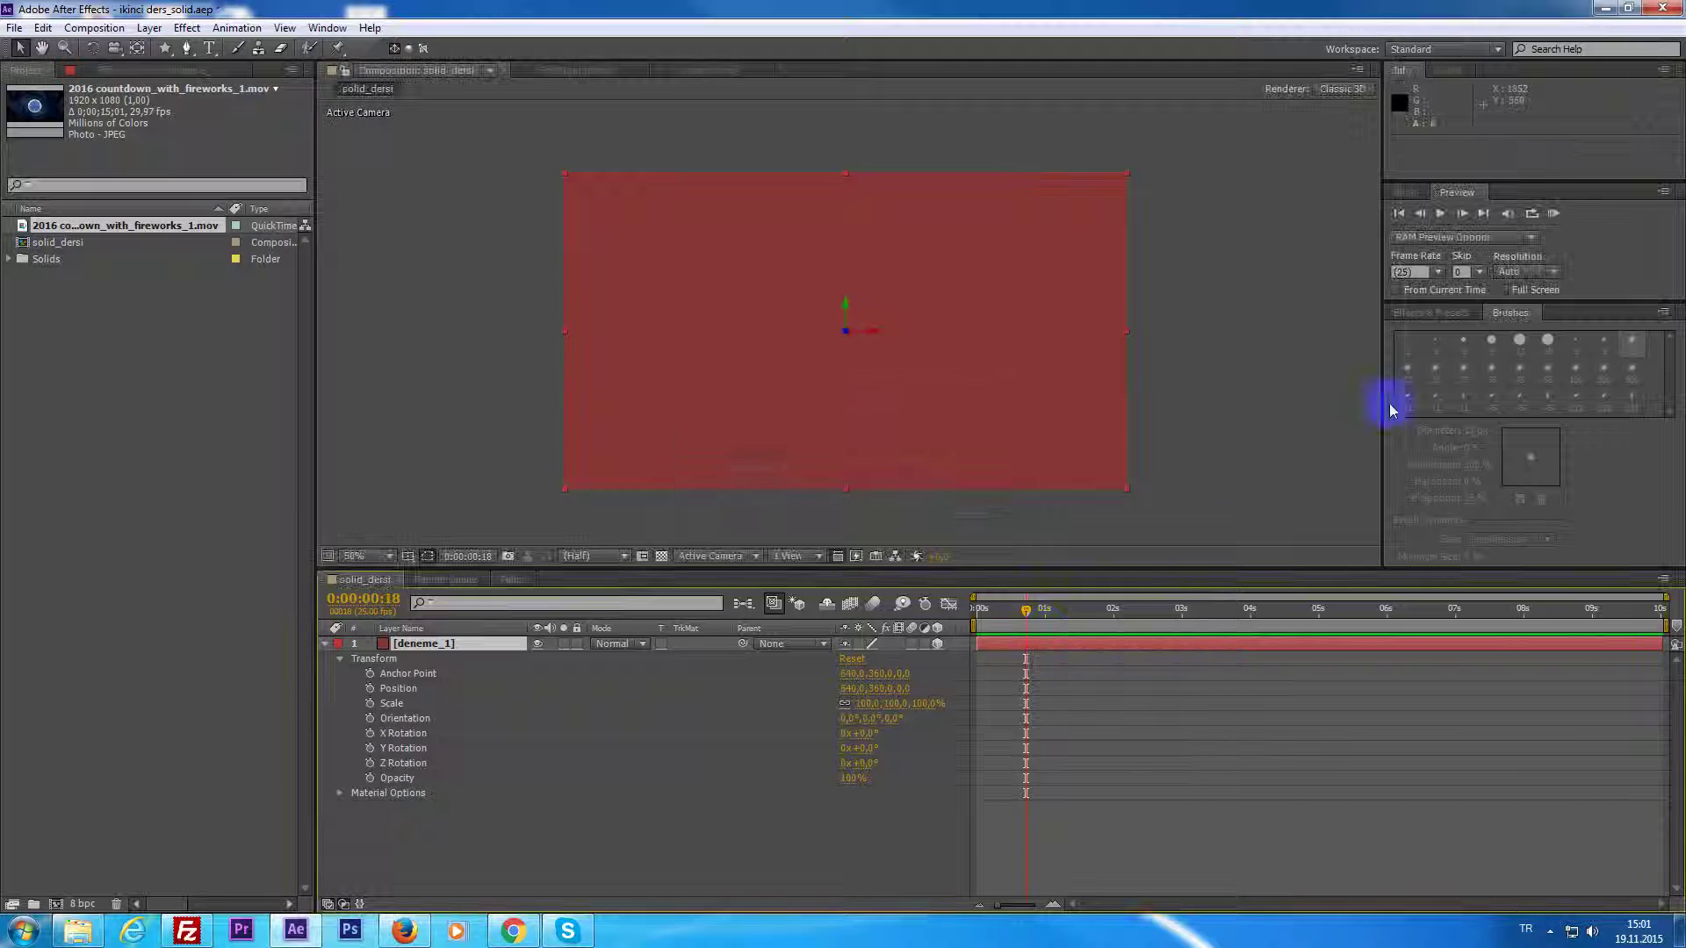
Apply the Animation Presets > Backgrounds > Apparition preset to deneme_1, preview it, then undo it.
left_click(1421, 316)
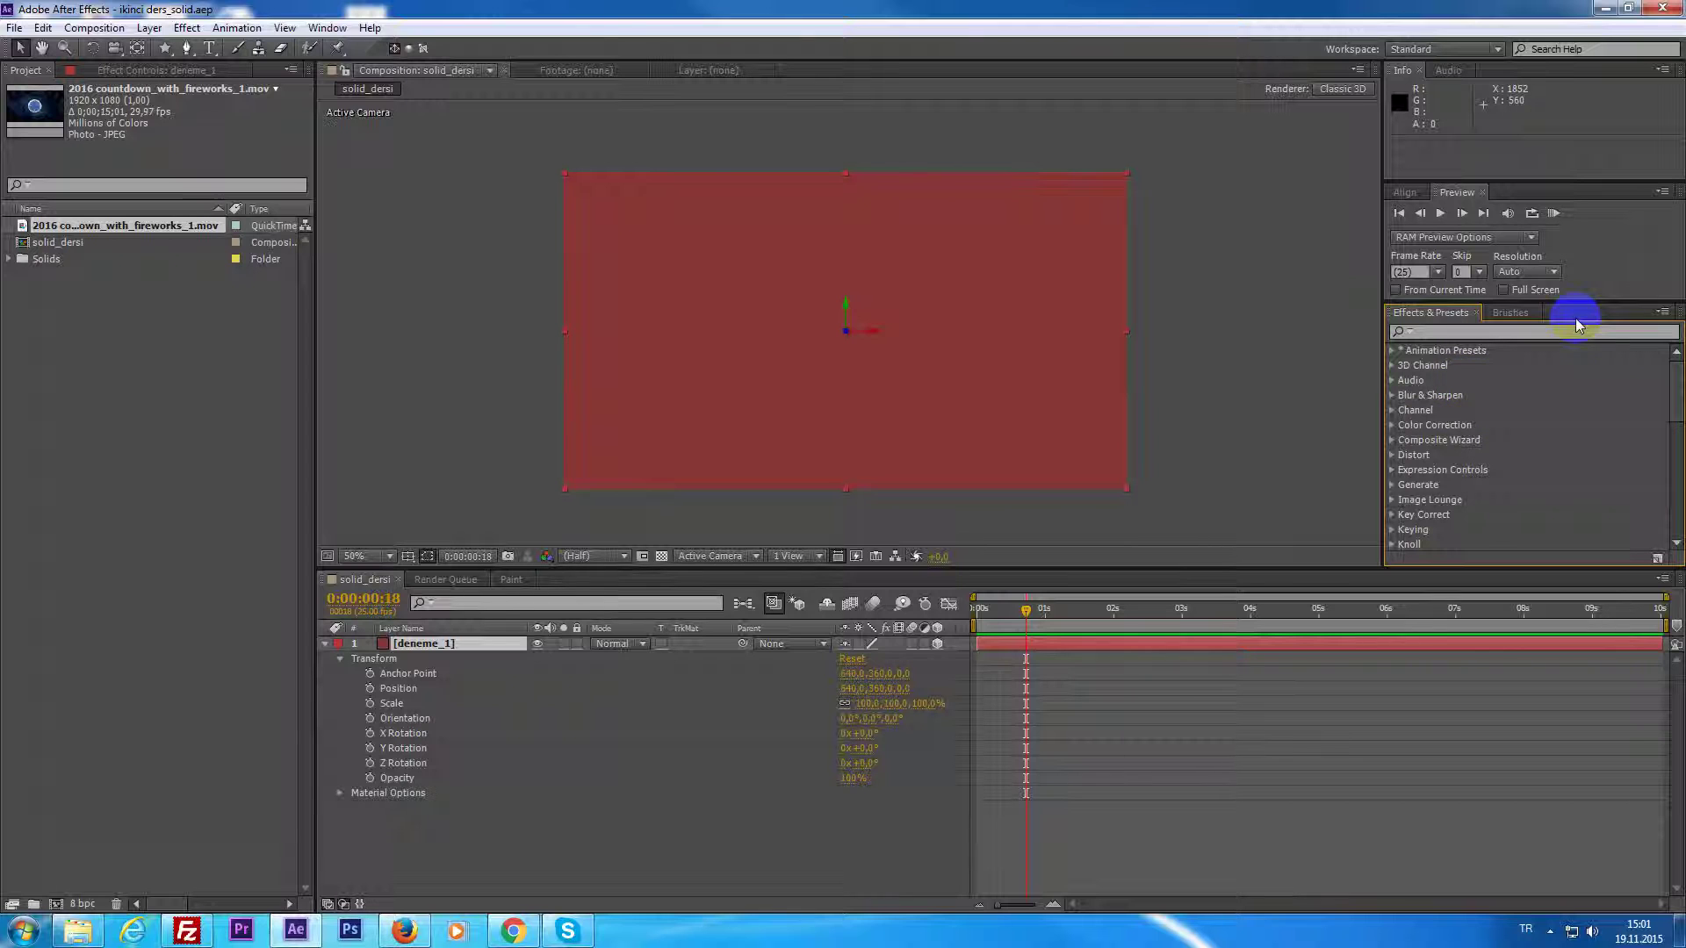
left_click(1440, 333)
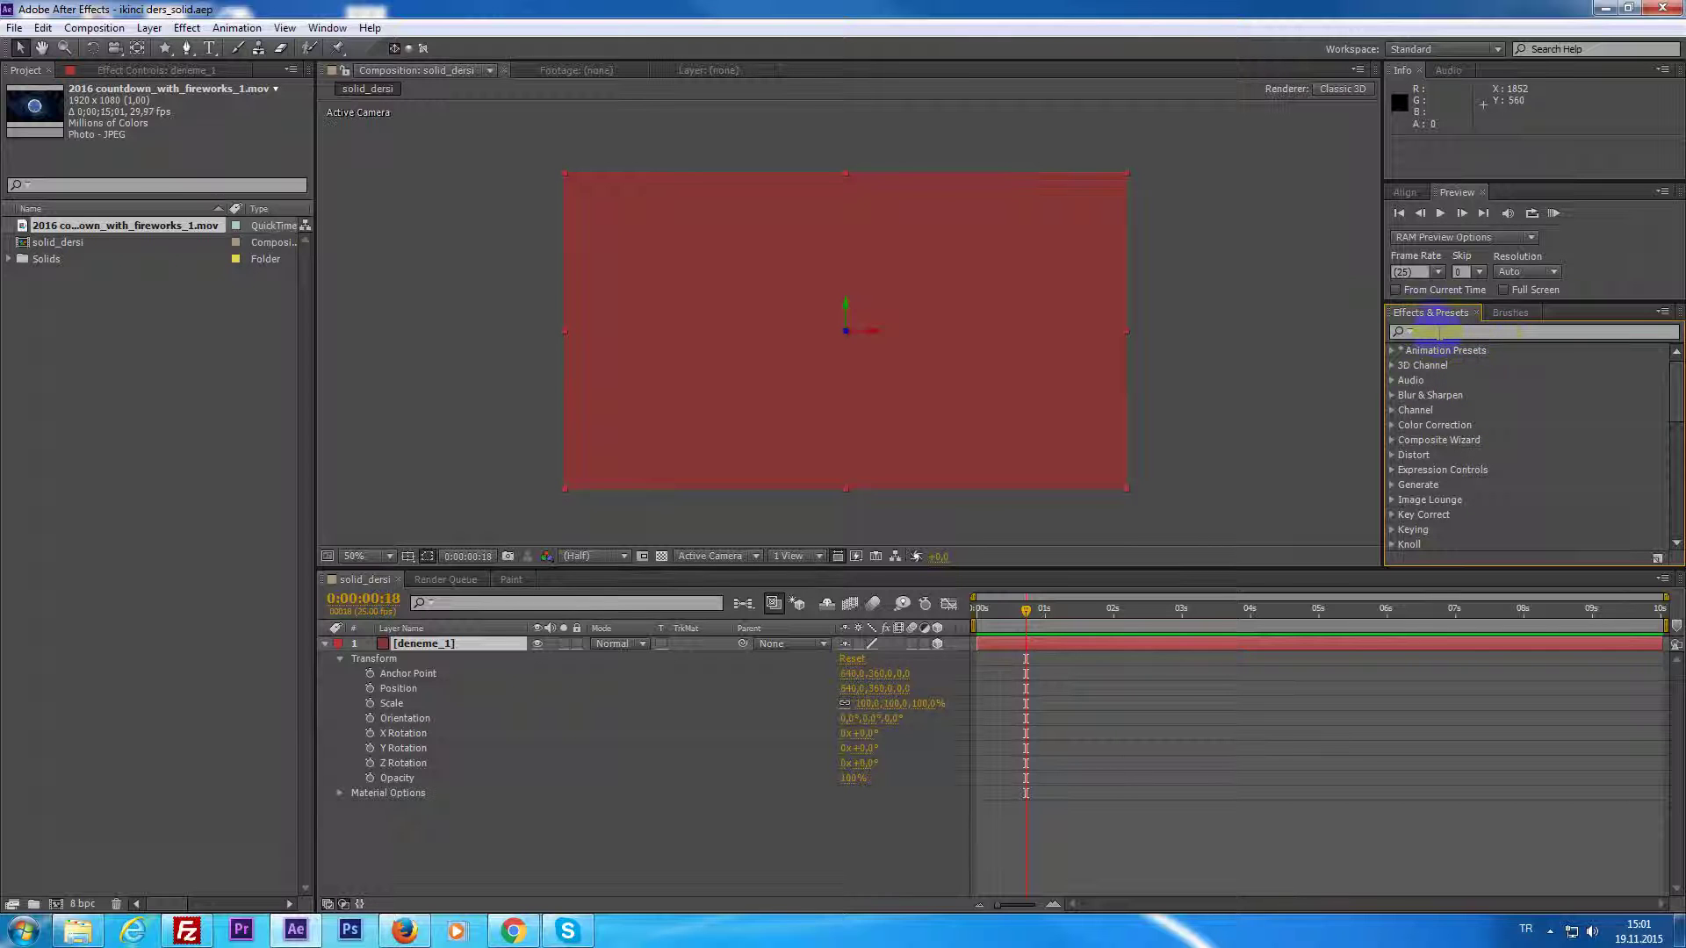
left_click(1391, 352)
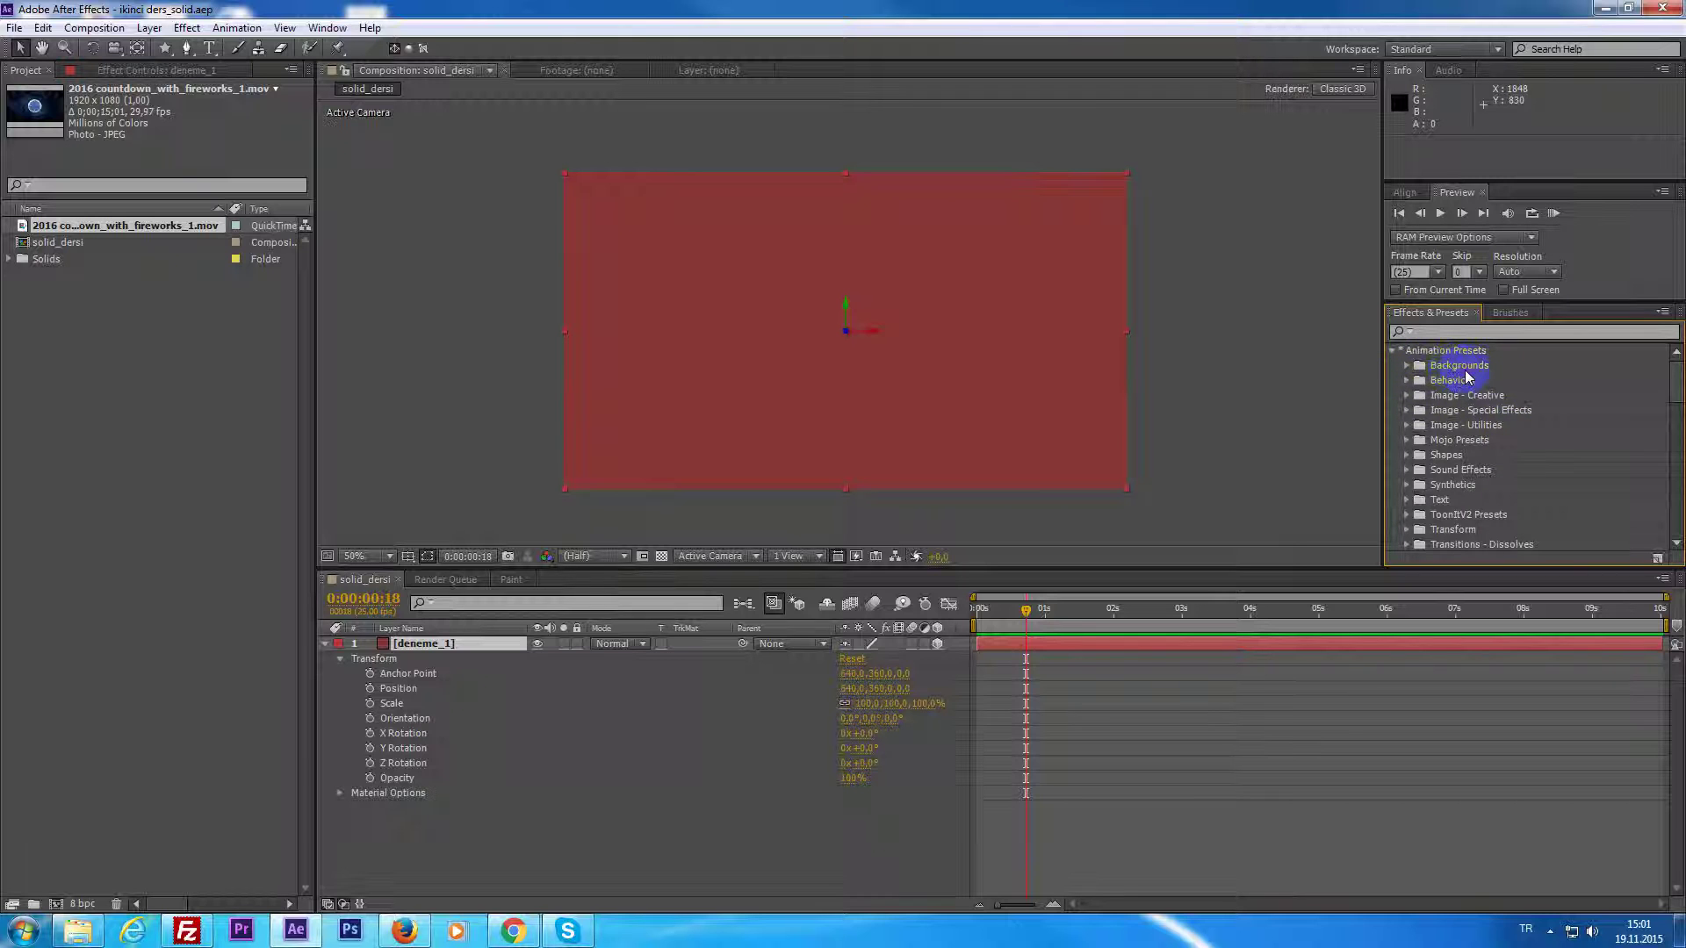
left_click(1407, 365)
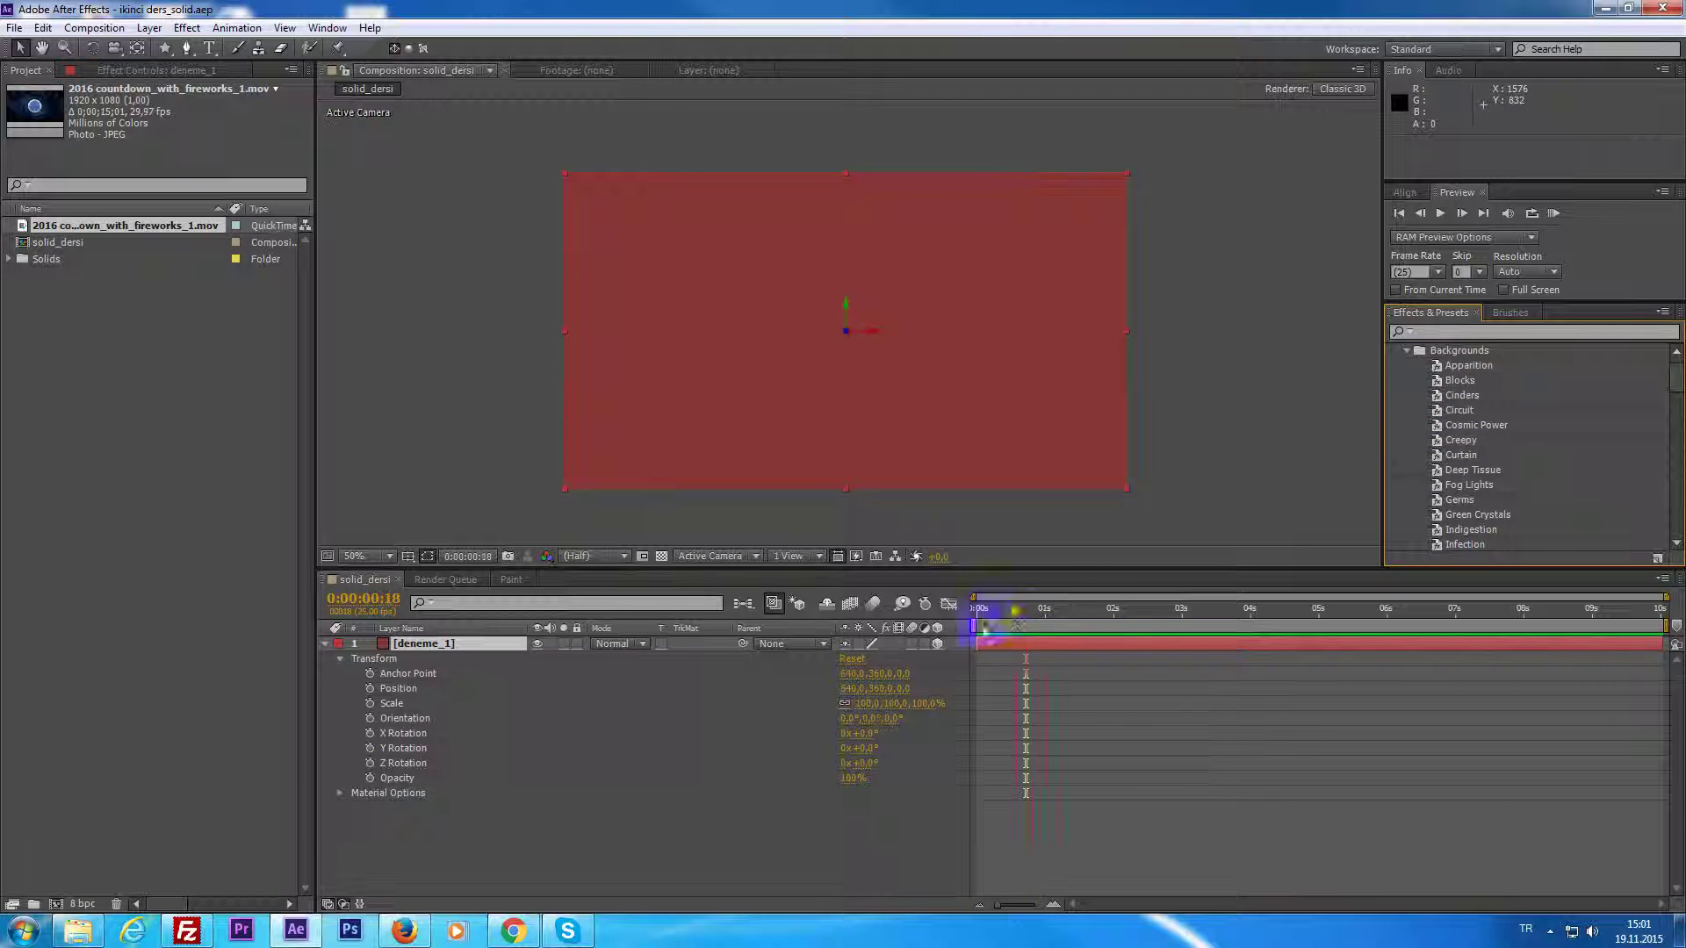
left_click(982, 624)
left_click(1463, 367)
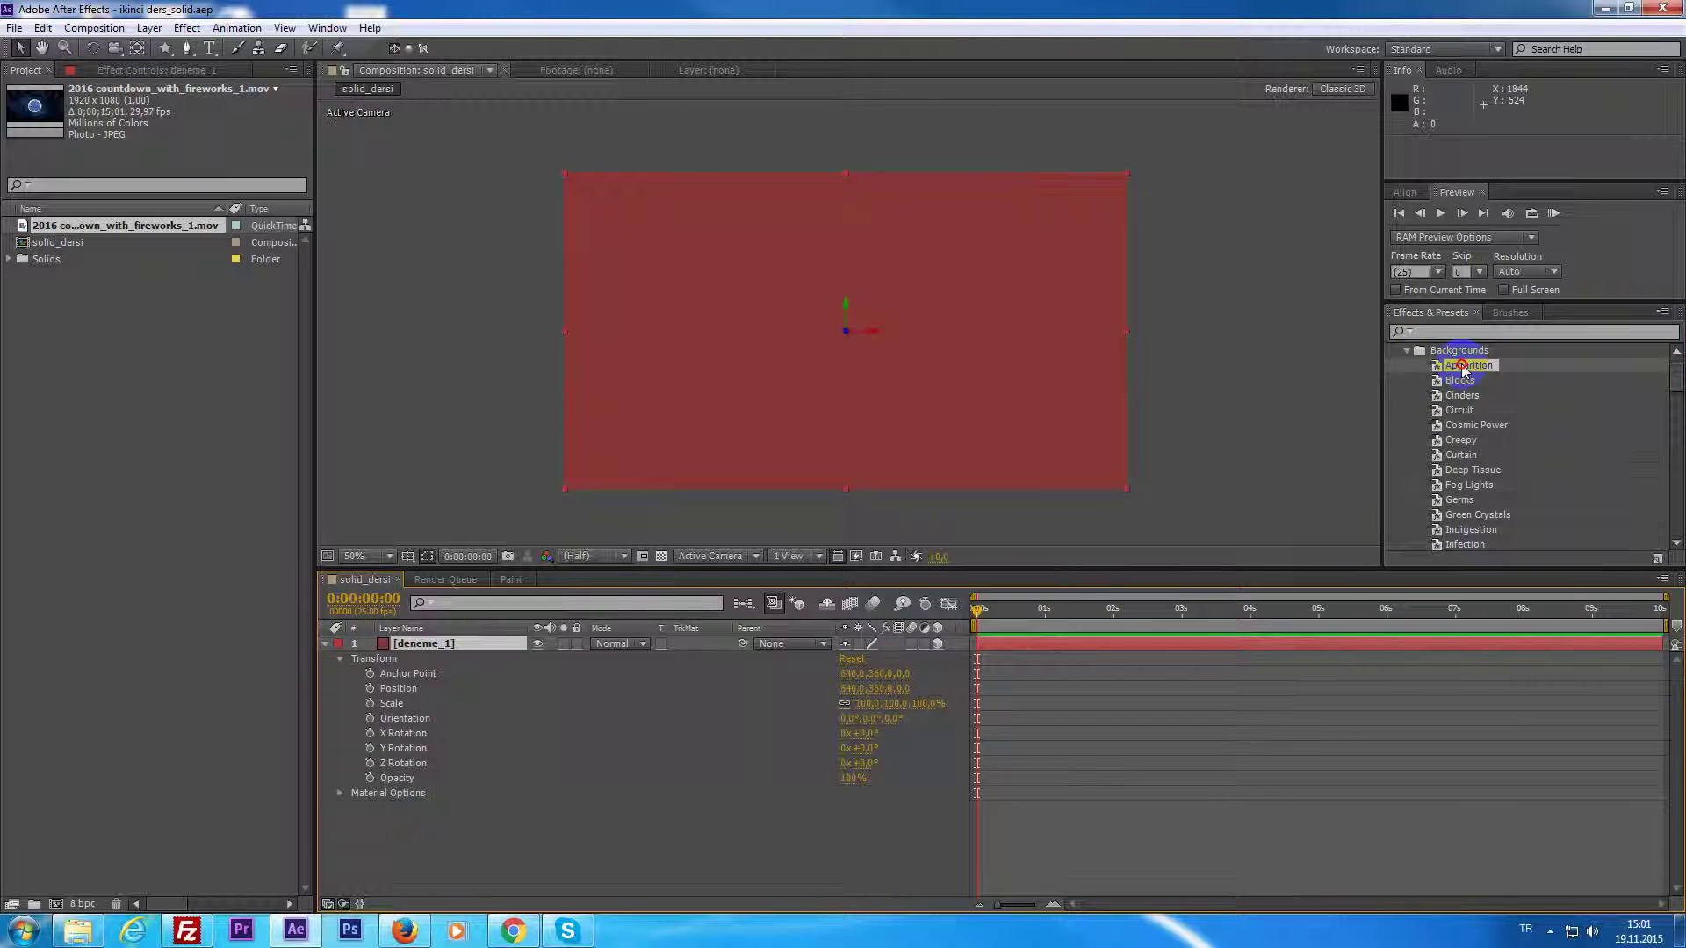
mouse_move(1463, 367)
left_mouse_down()
mouse_move(1009, 646)
mouse_move(1180, 636)
left_mouse_up()
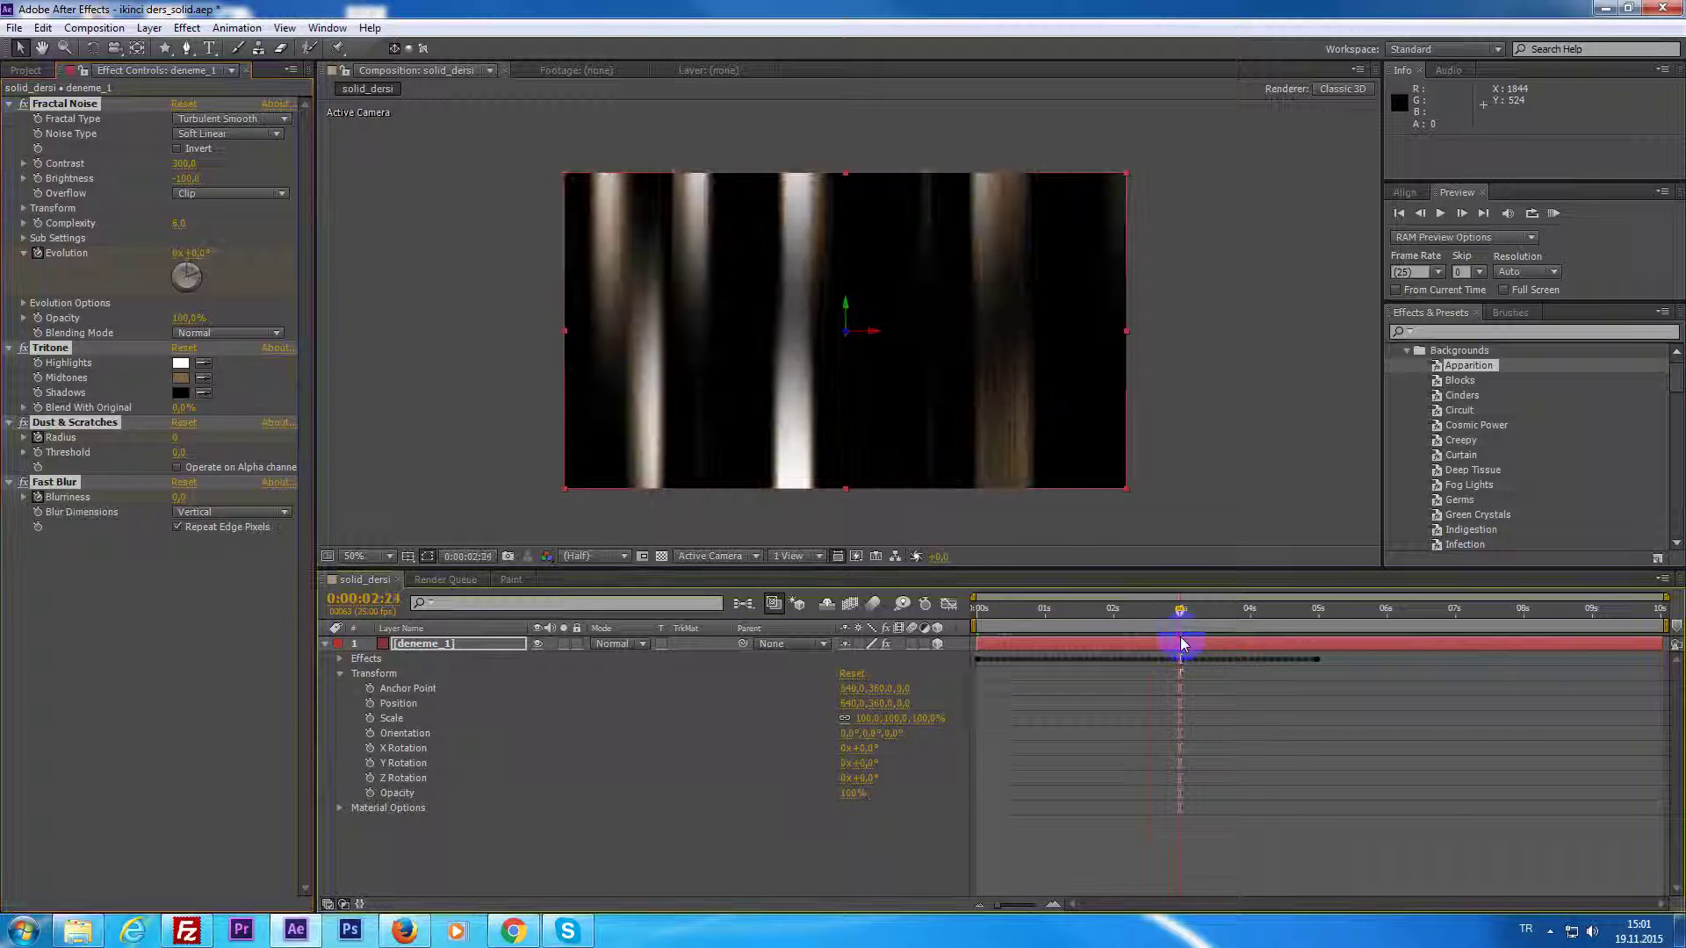
key("KP_0")
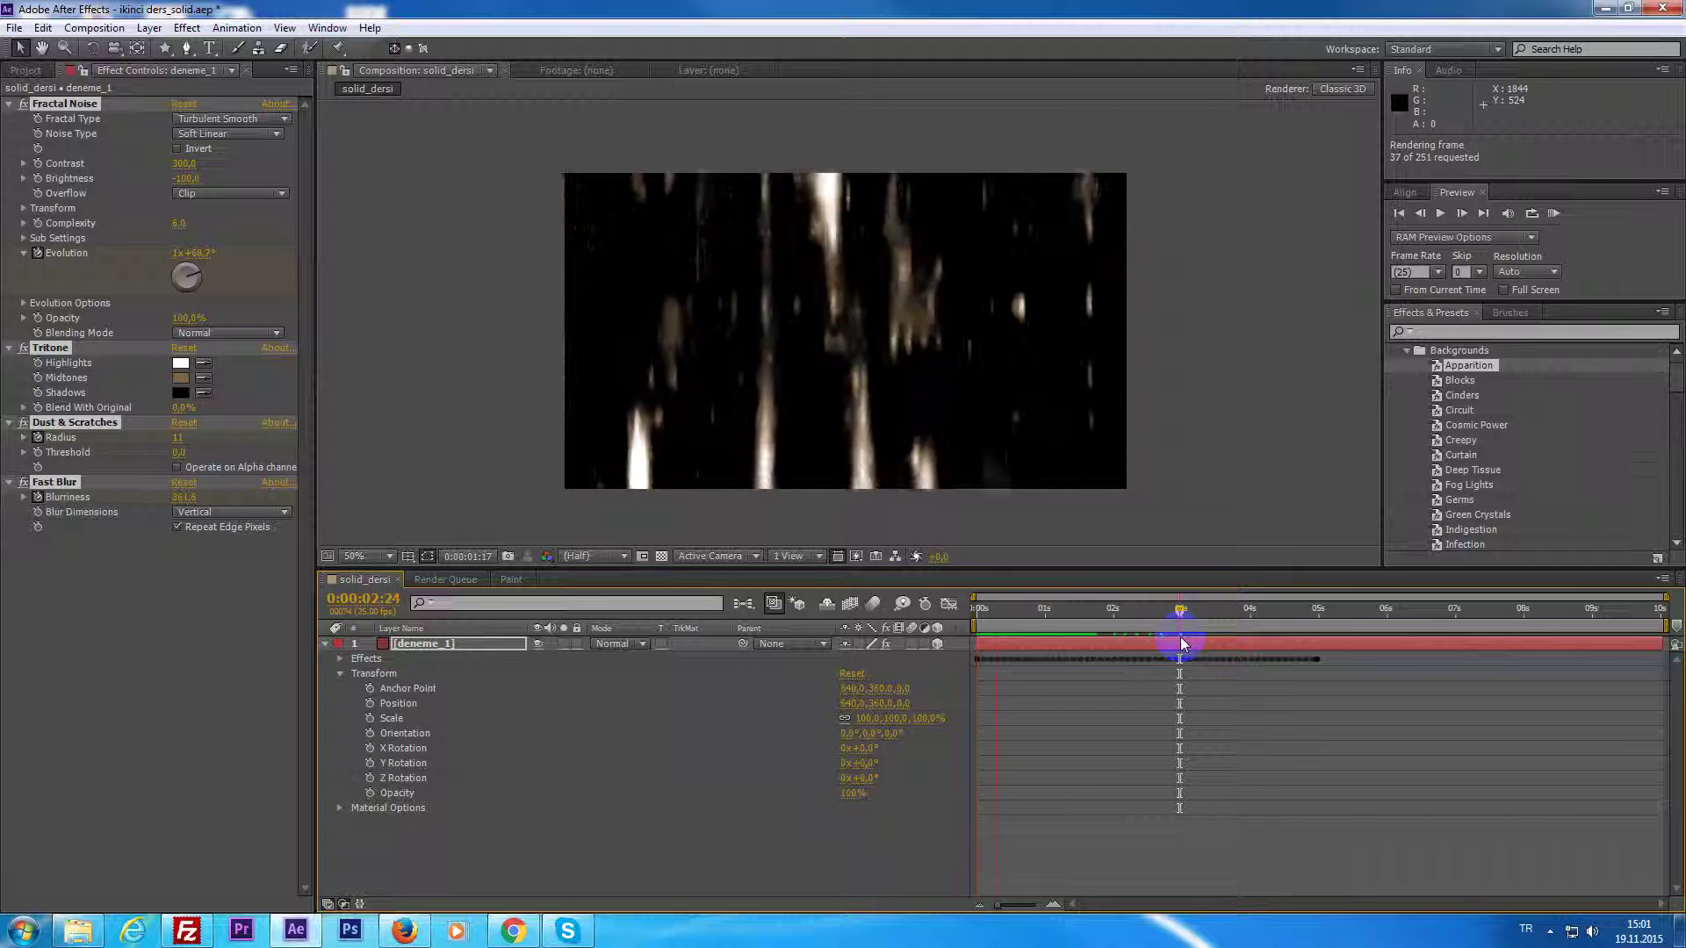
key("space")
key("ctrl+z")
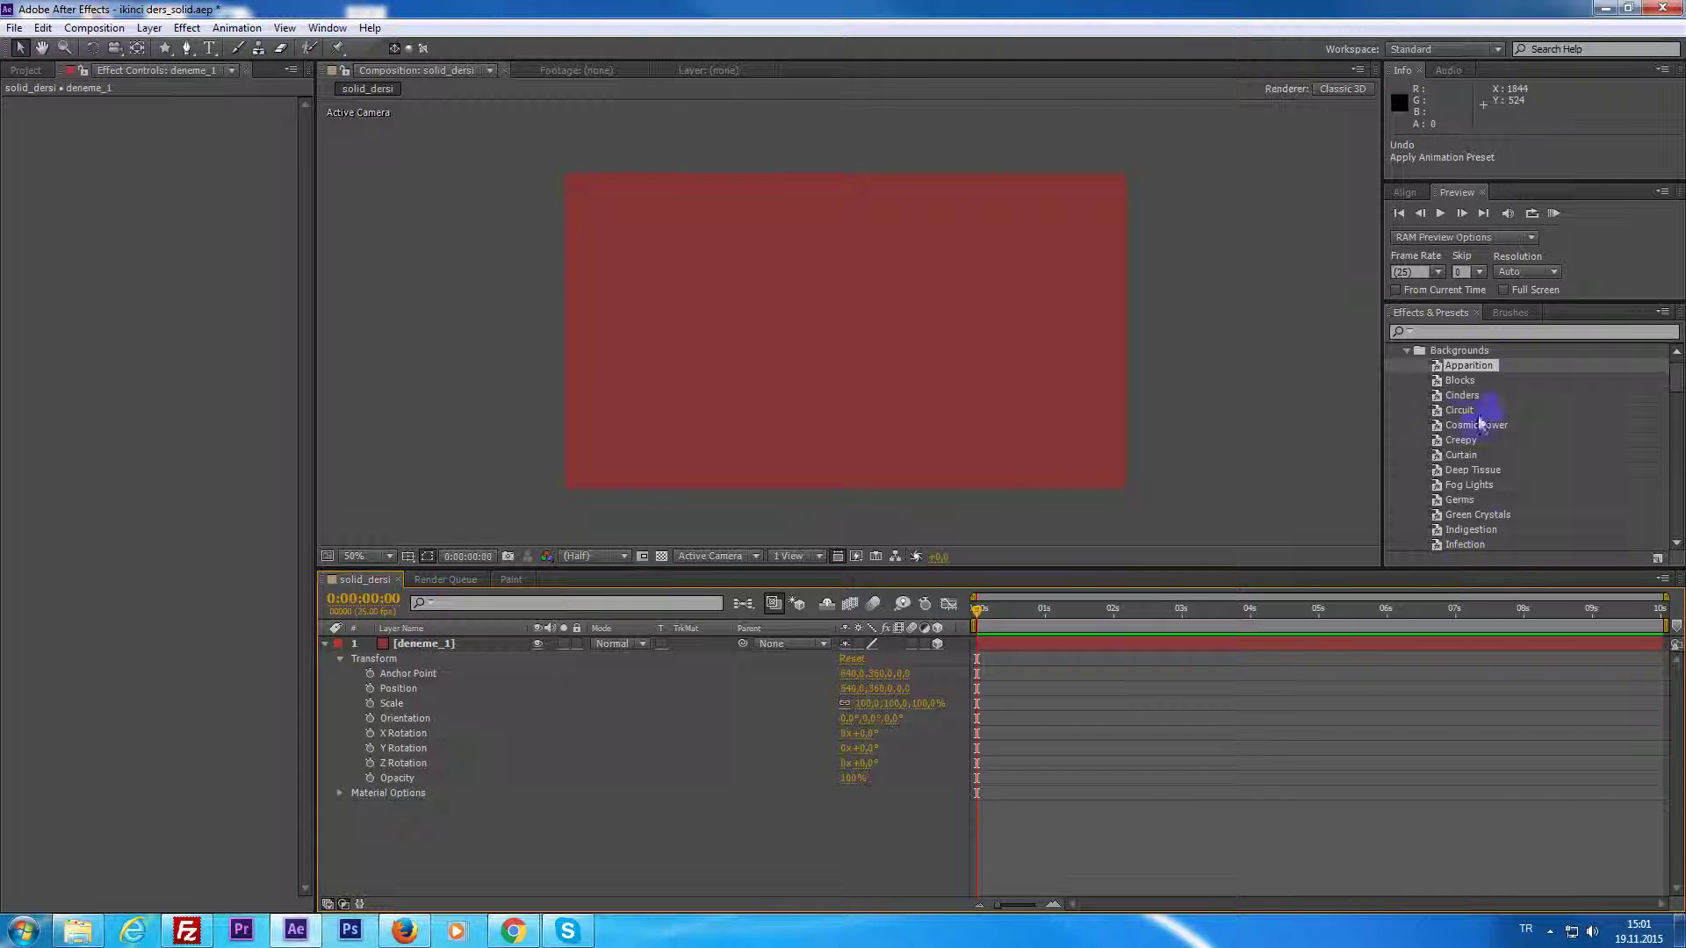
Apply and undo the Blocks preset, collapse the preset folders, and reselect deneme_1.
mouse_move(1465, 386)
left_mouse_down()
mouse_move(1010, 647)
mouse_move(1227, 639)
left_mouse_up()
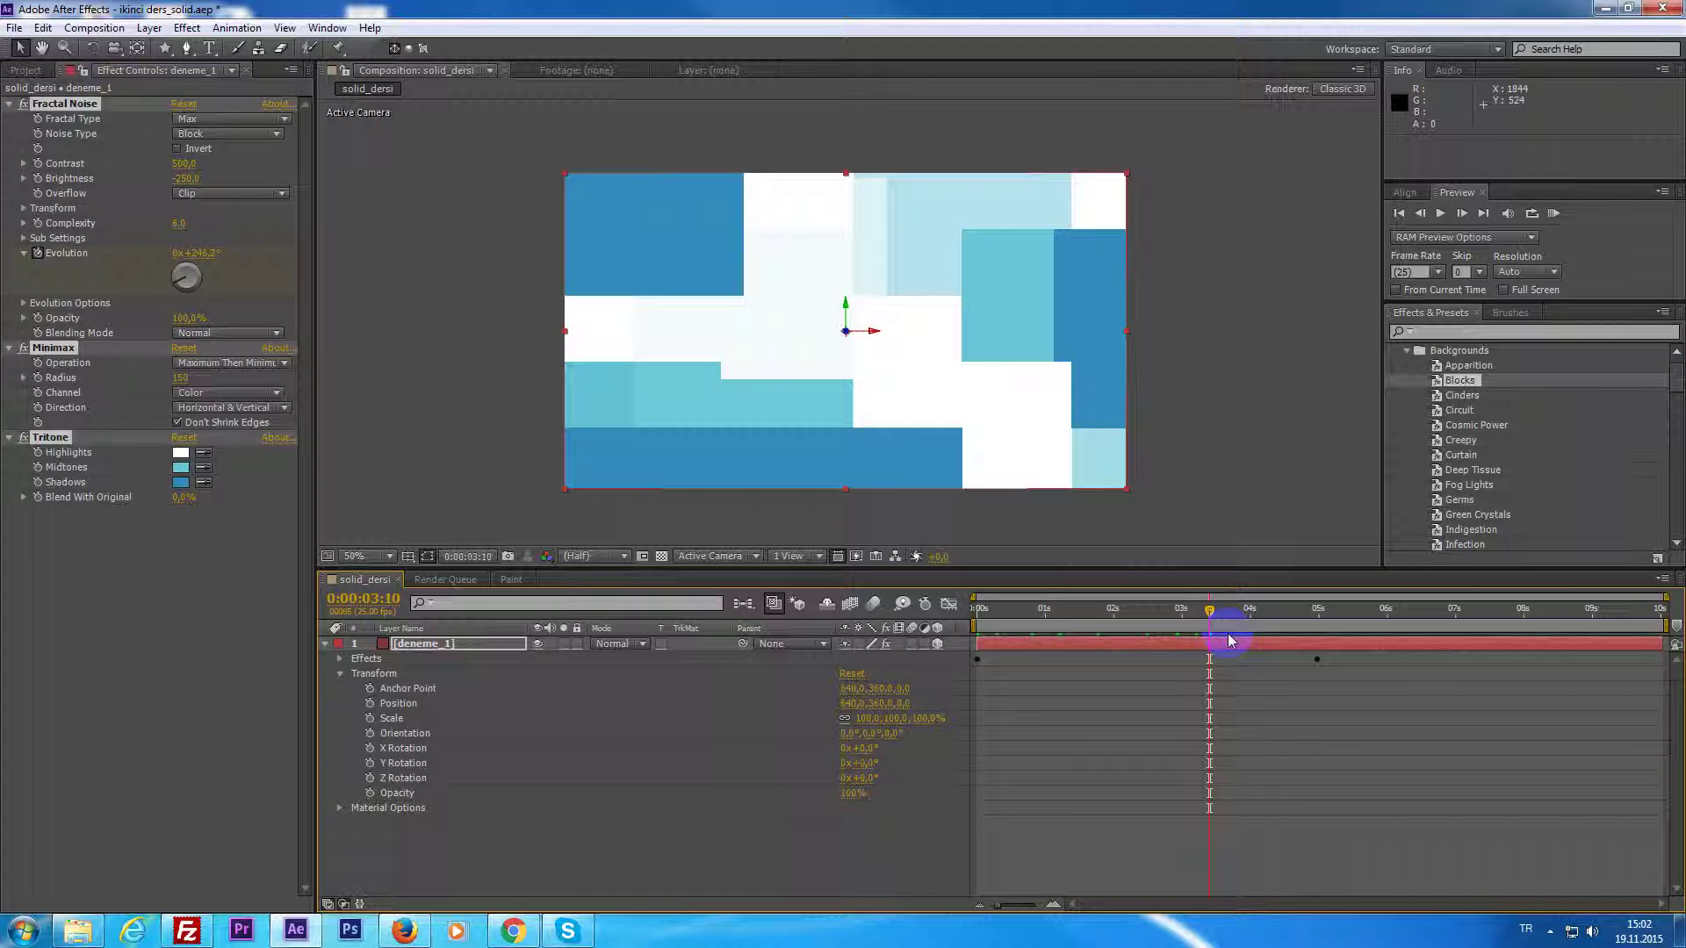
key("ctrl+z")
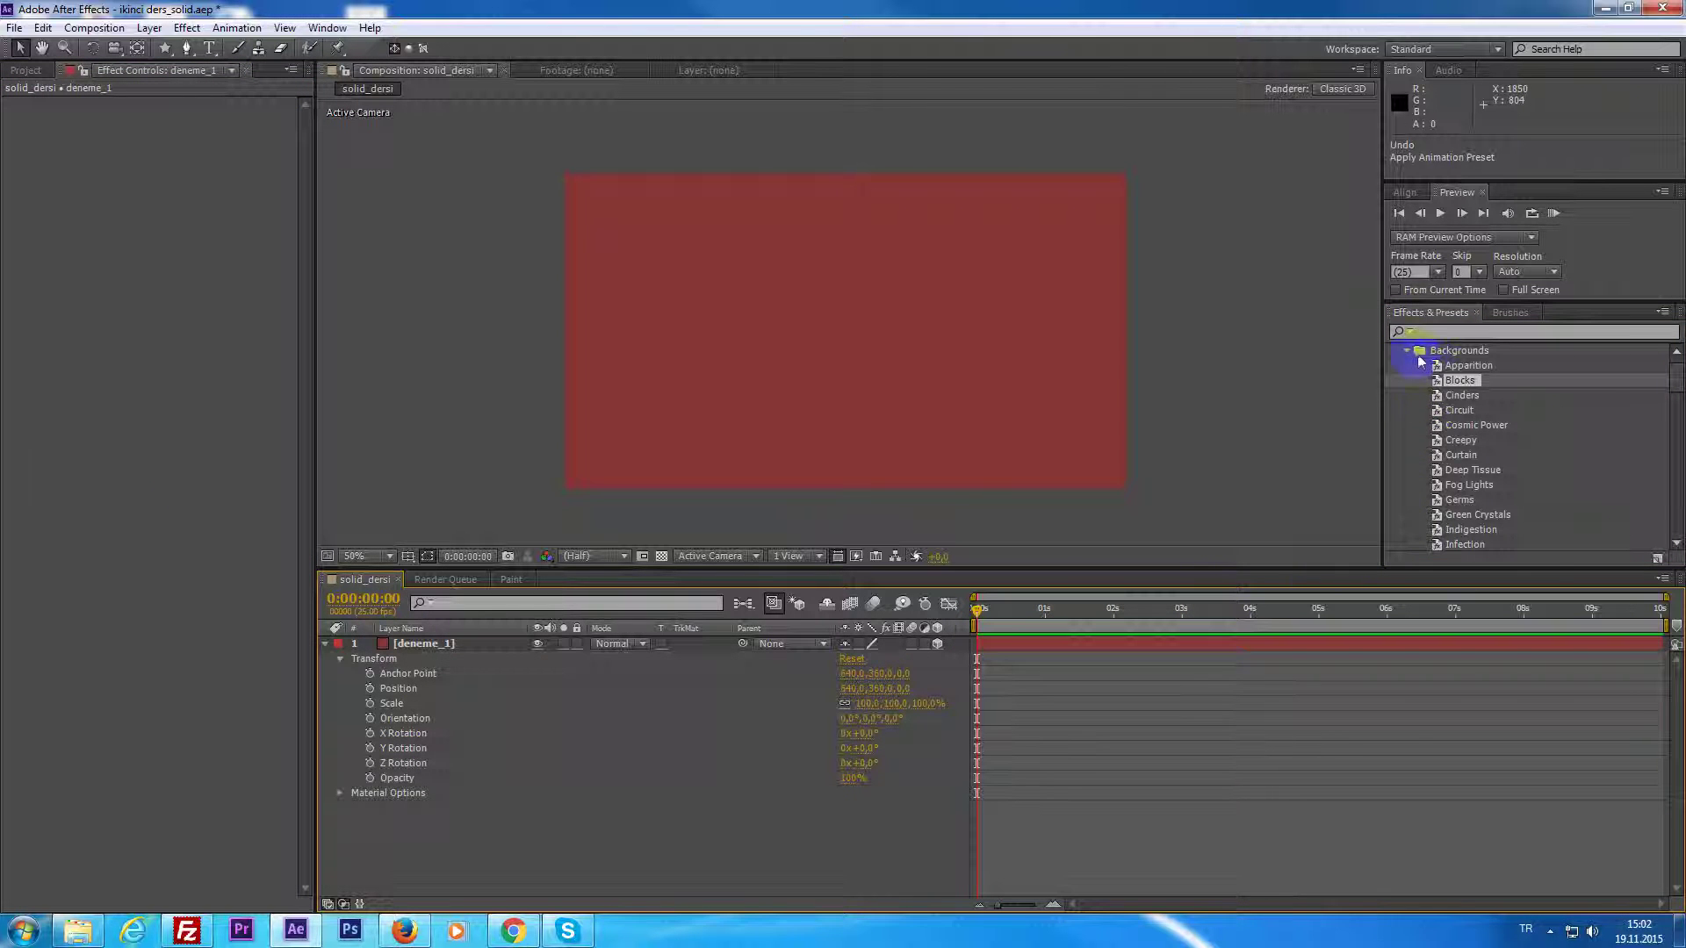
scroll(1482, 456, "down", 3)
scroll(1483, 459, "up", 3)
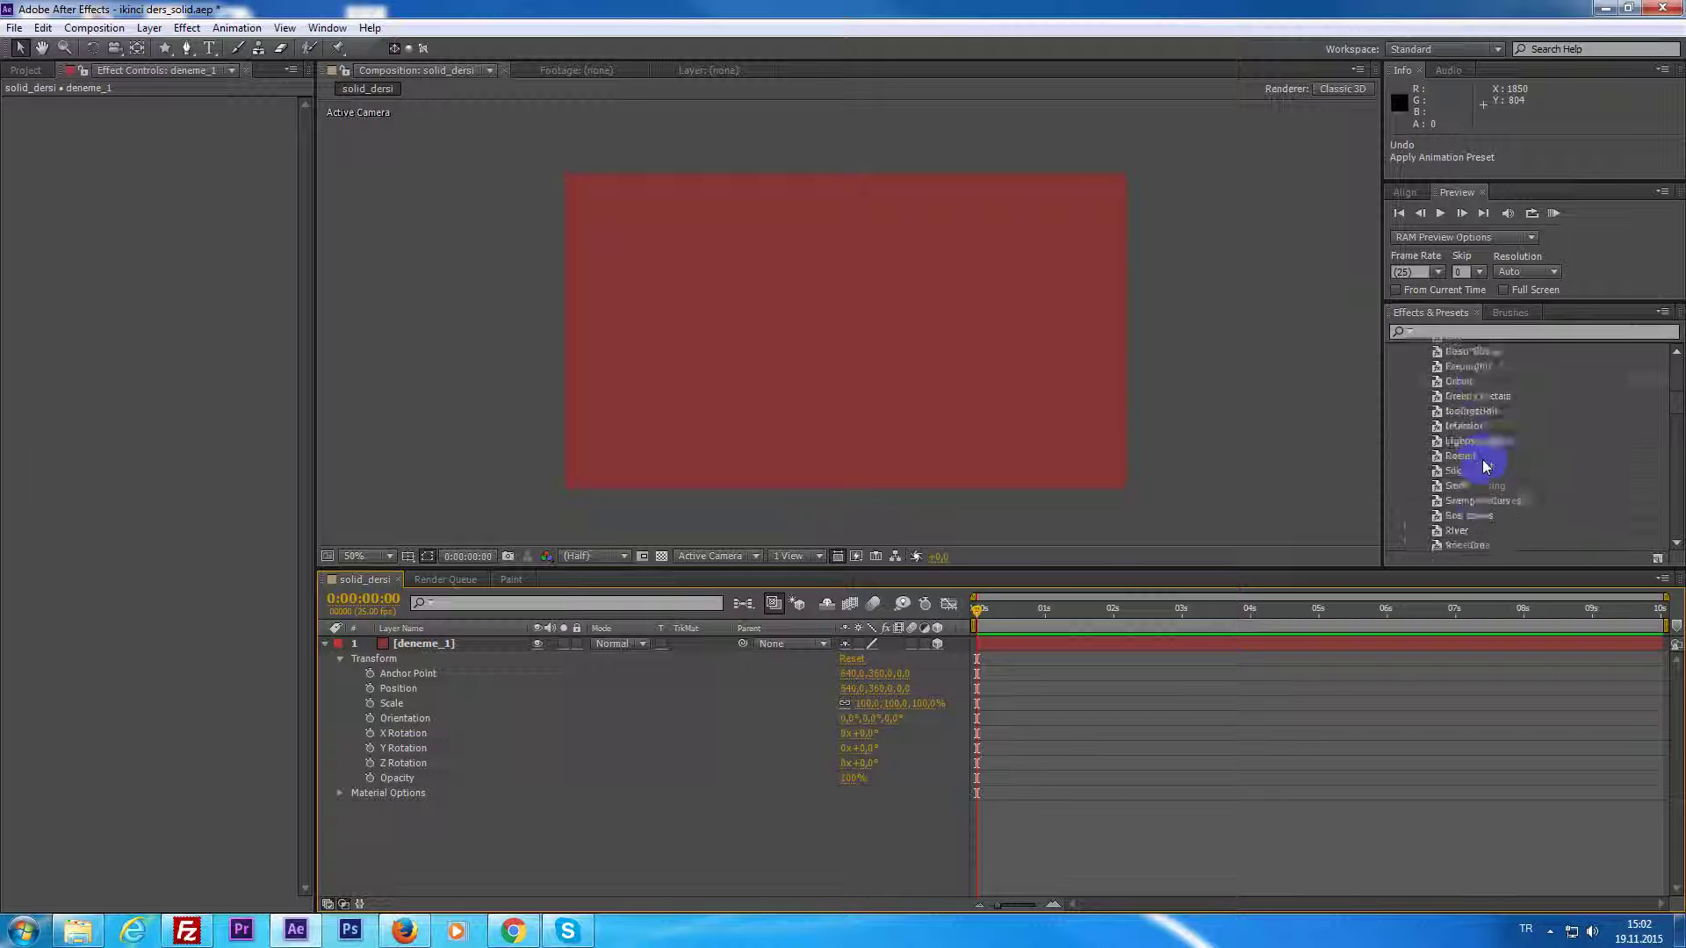
scroll(1484, 465, "up", 1)
left_click(1407, 367)
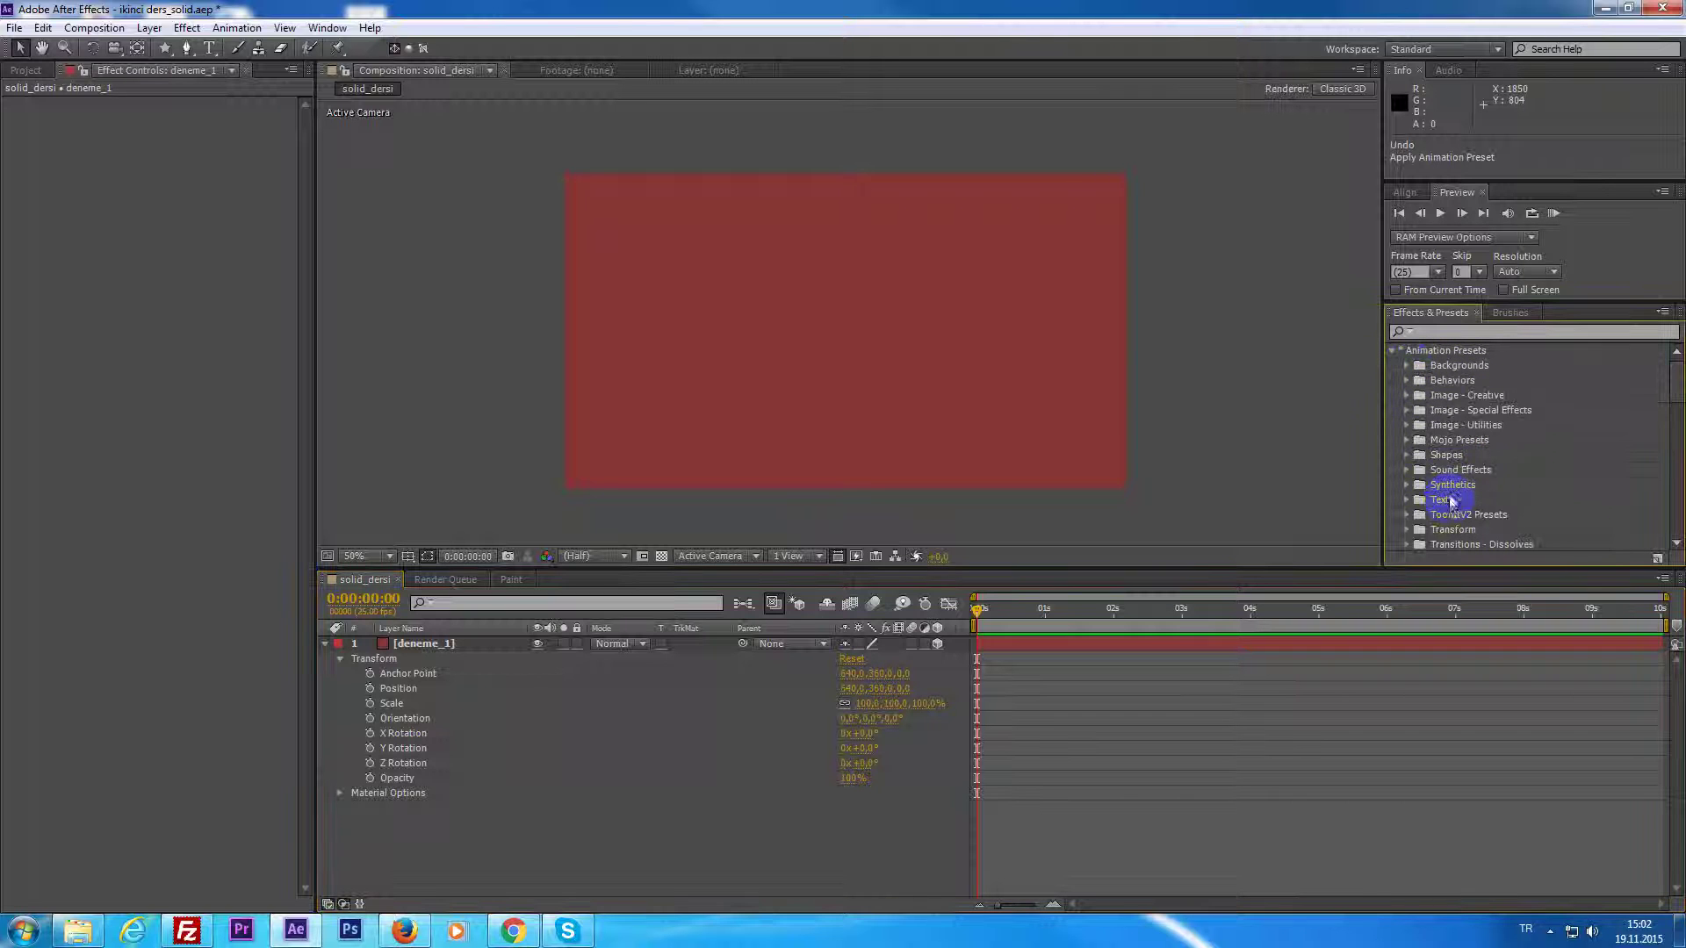
left_click(1393, 351)
left_click(1174, 641)
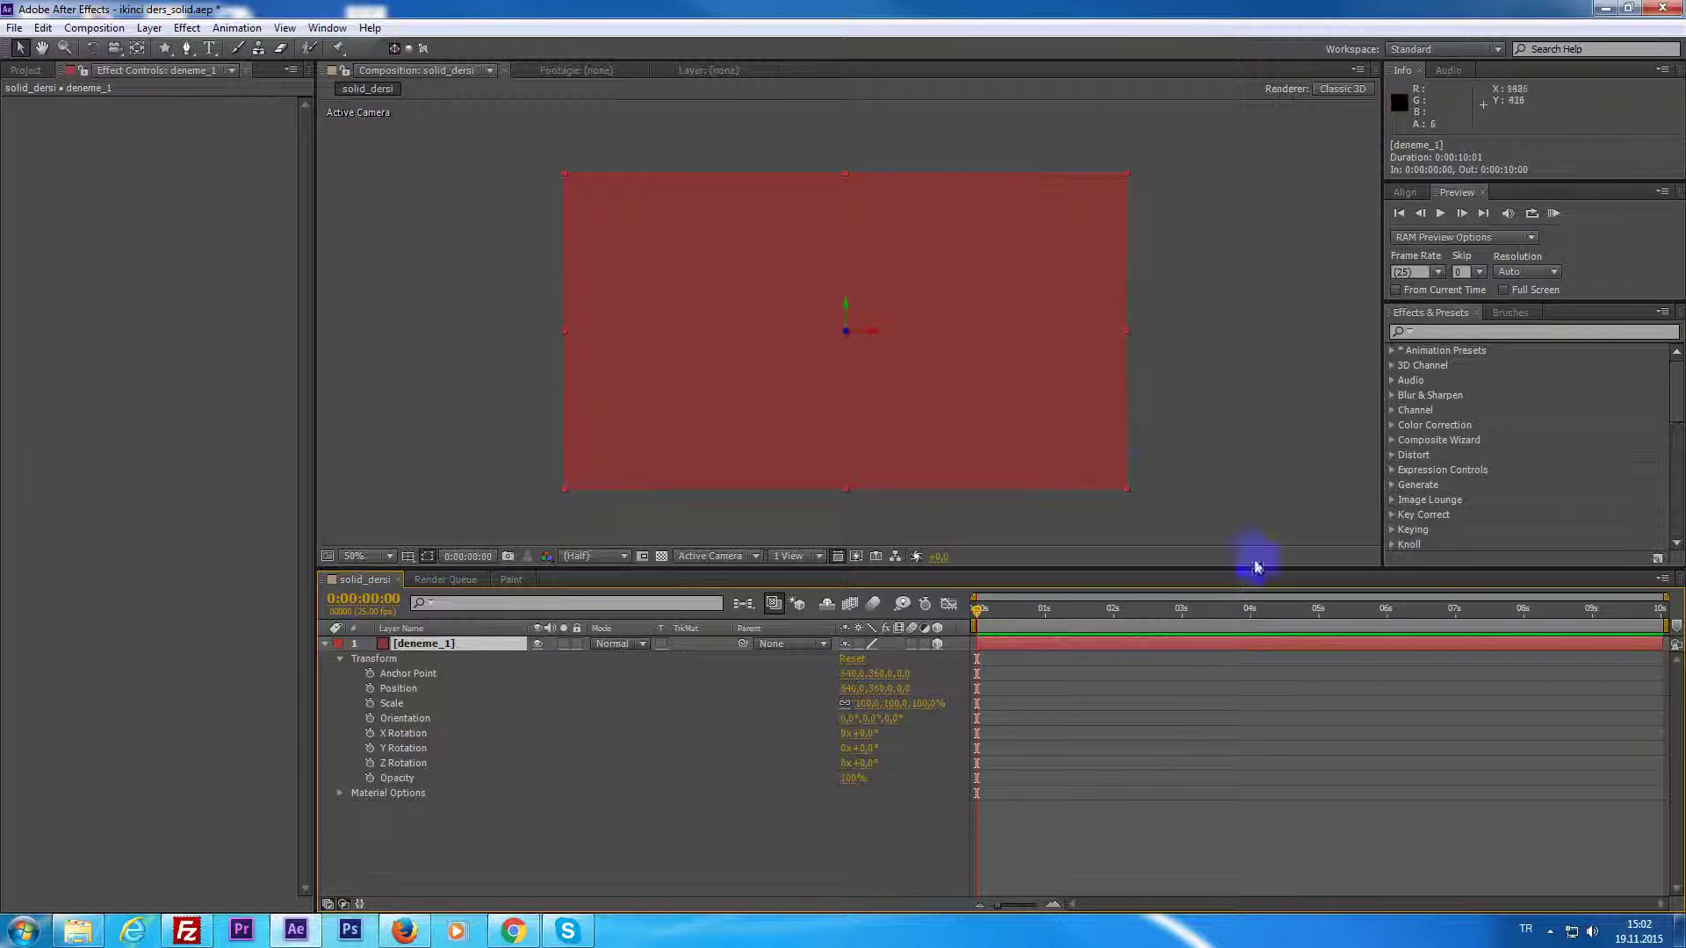
Search the Effects & Presets list for 'rain' and collapse the Animation Presets results.
left_click(1440, 332)
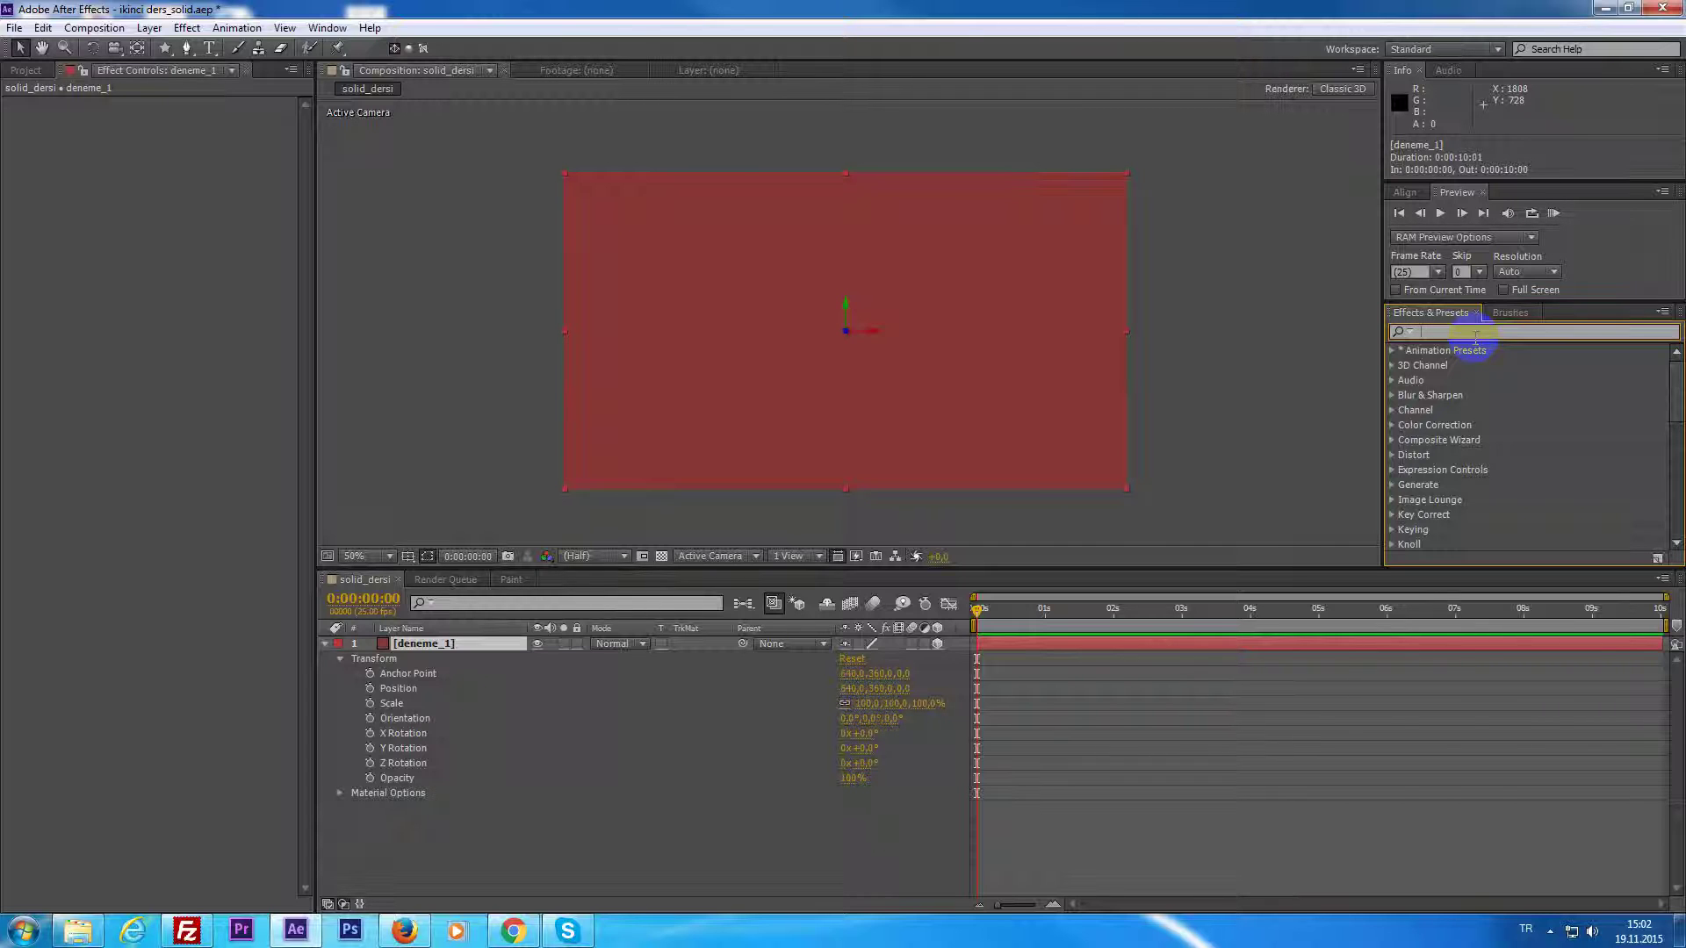
type("sn")
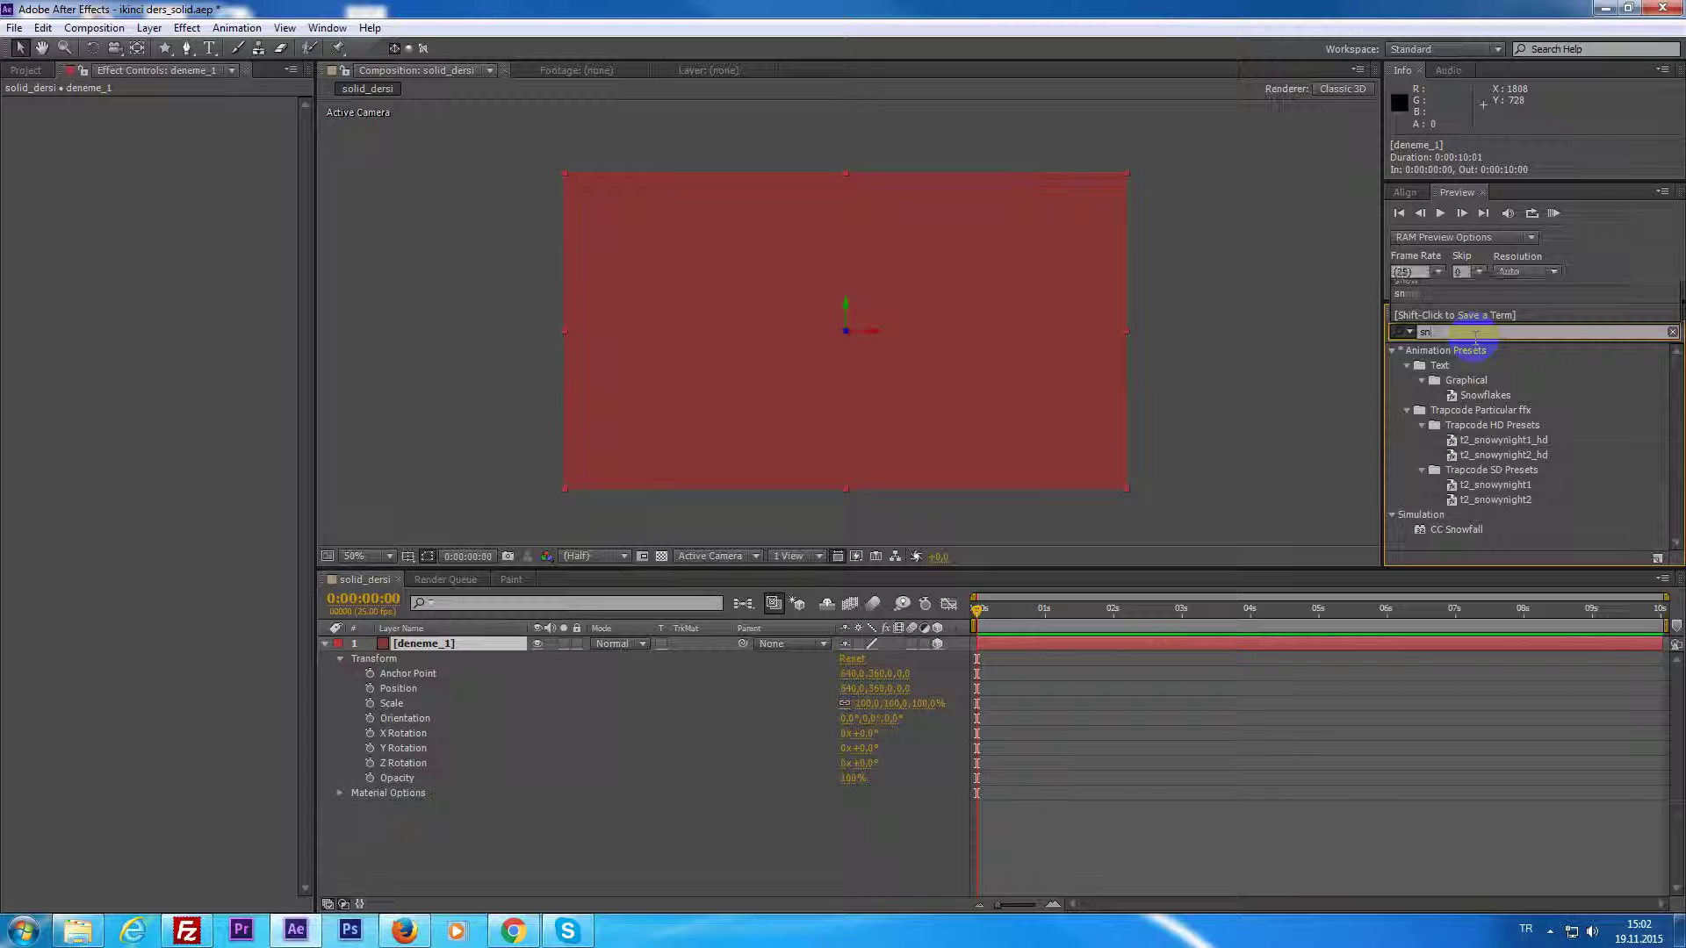
key("BackSpace")
key("BackSpace")
key("BackSpace")
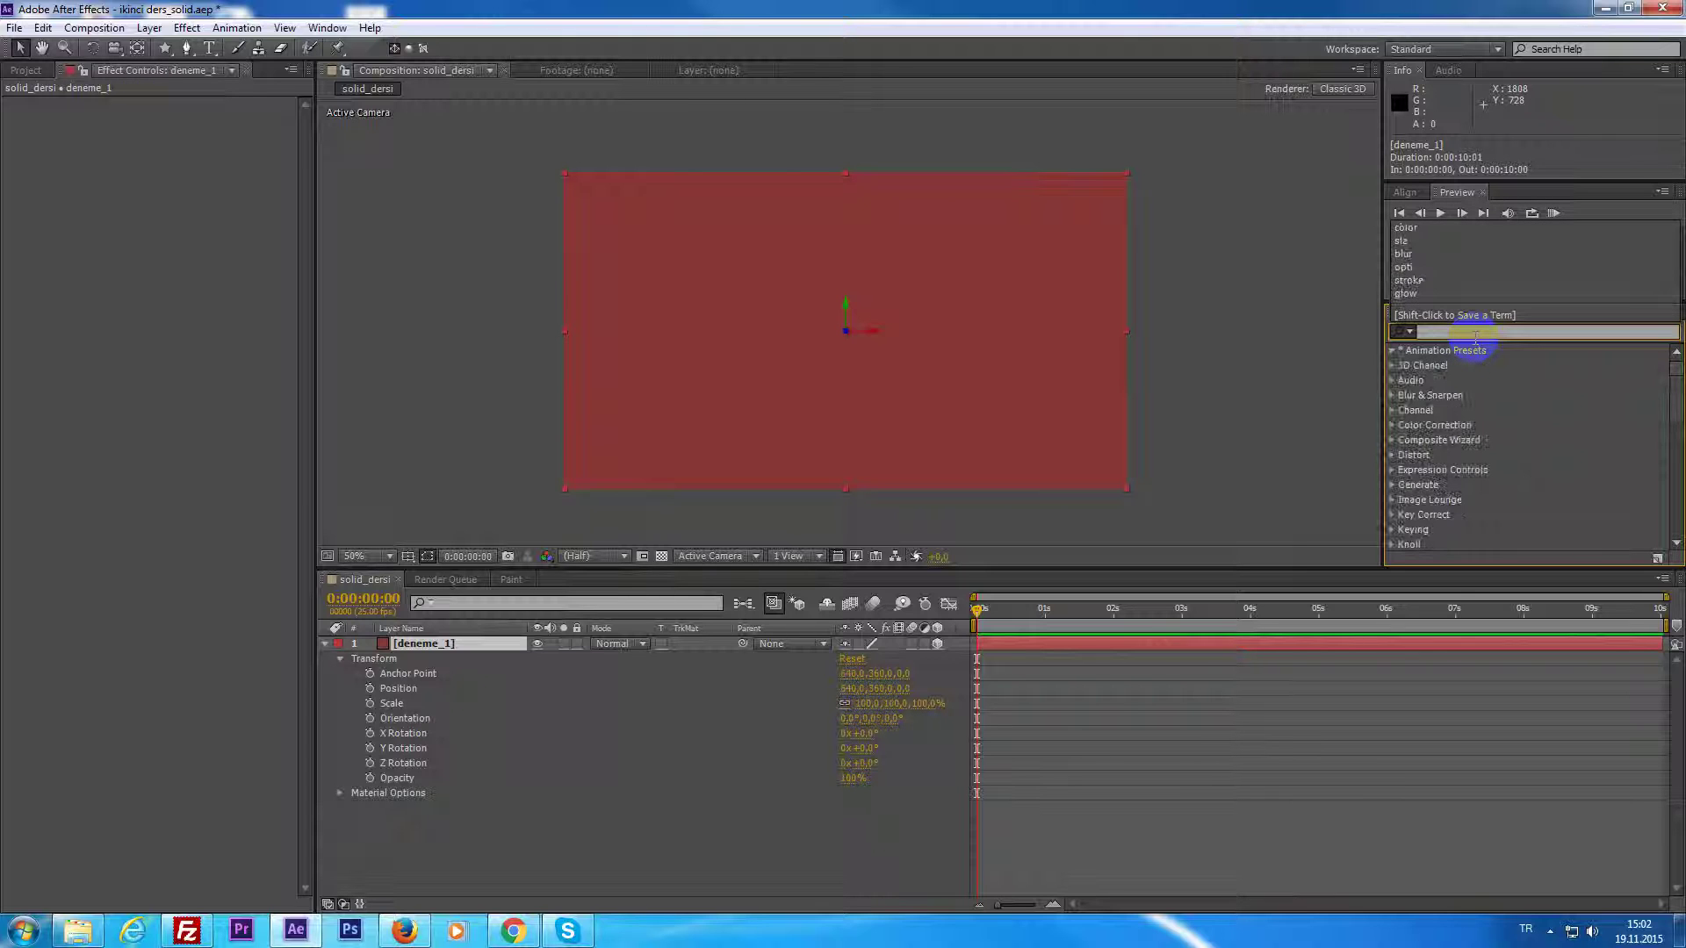
type("rain")
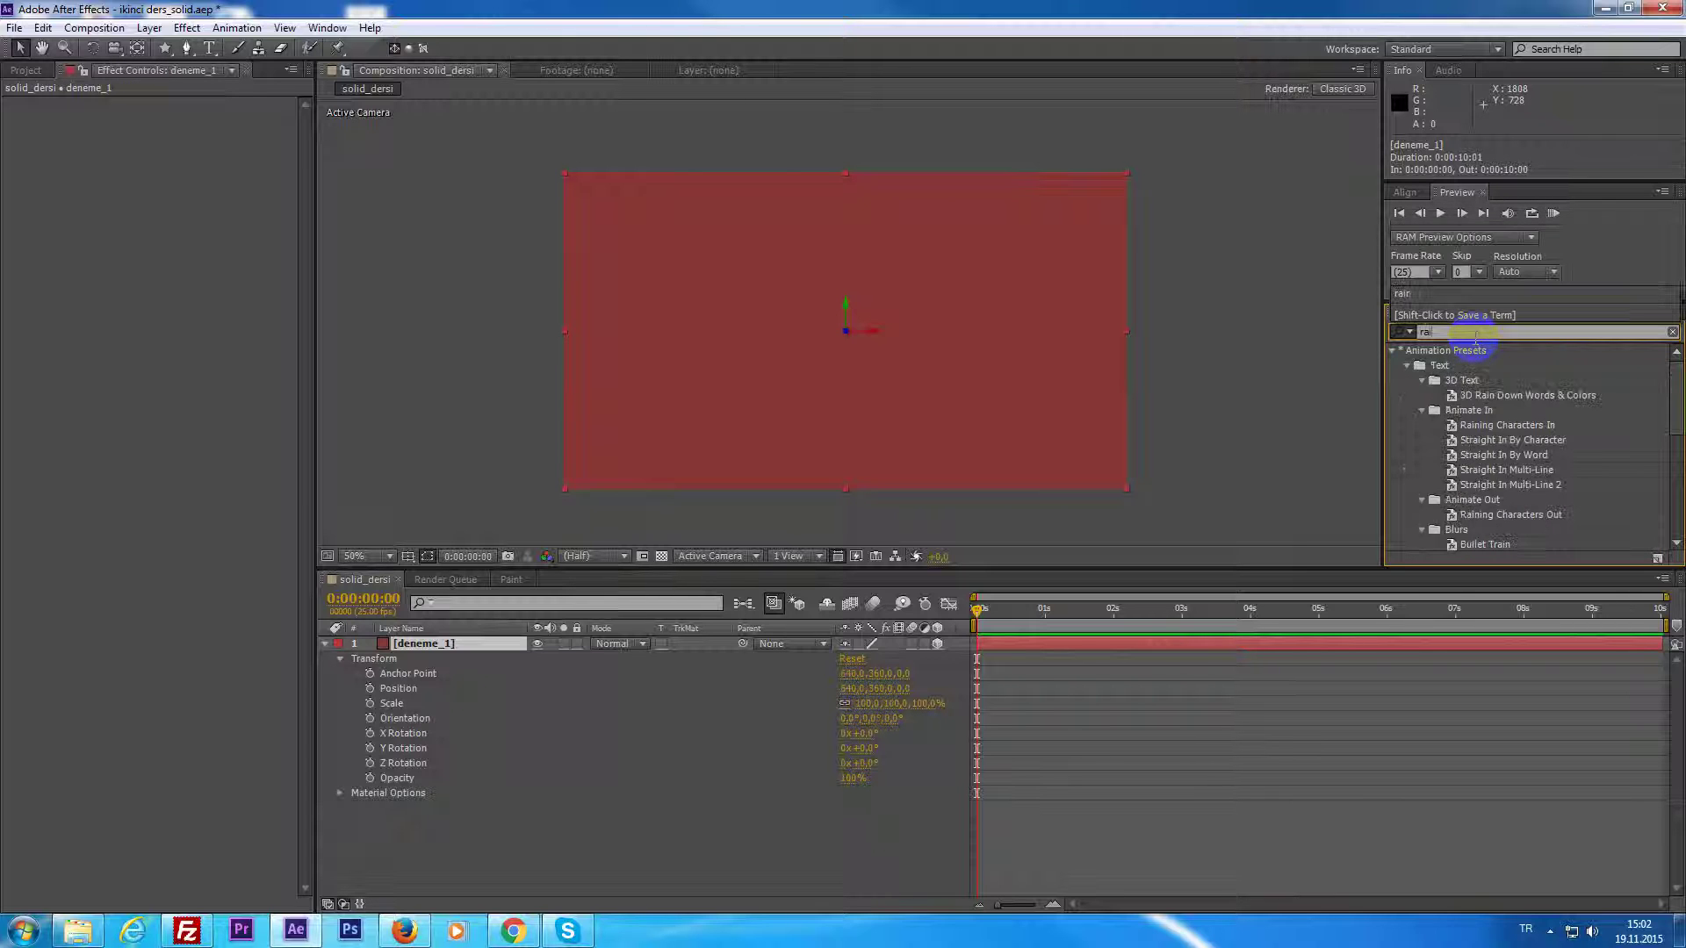
left_click(1391, 351)
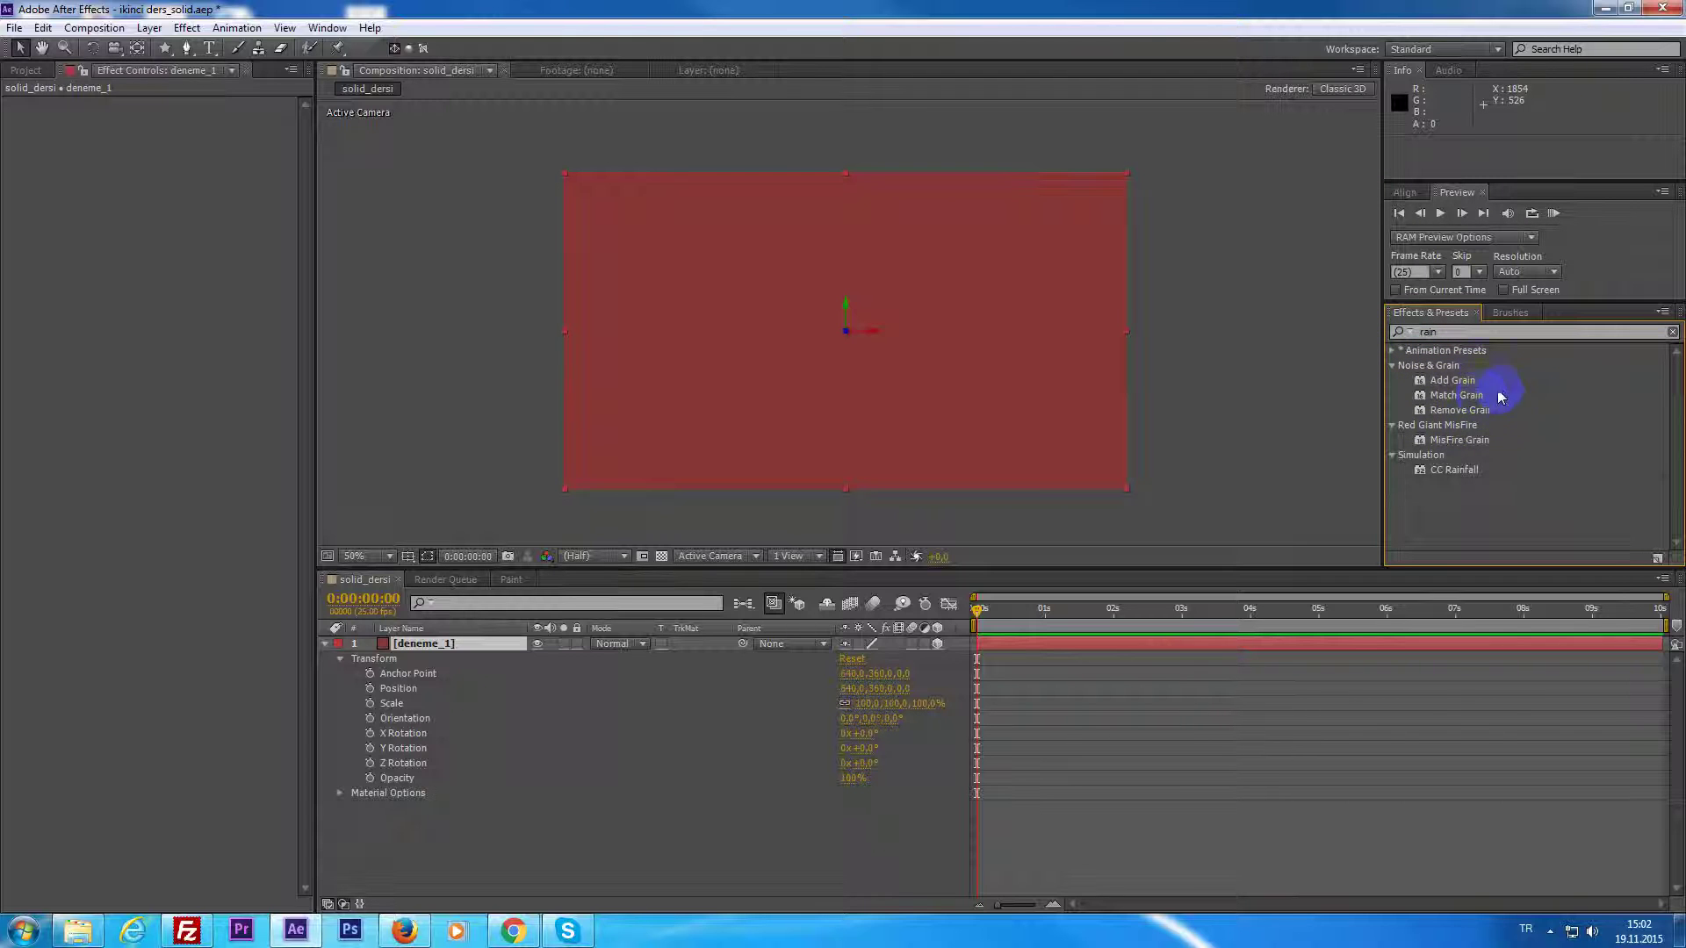
Apply CC Rainfall to deneme_1 in Lighten mode, turn off Composite With Original, and preview.
mouse_move(1454, 470)
left_mouse_down()
mouse_move(1442, 506)
mouse_move(1063, 644)
left_mouse_up()
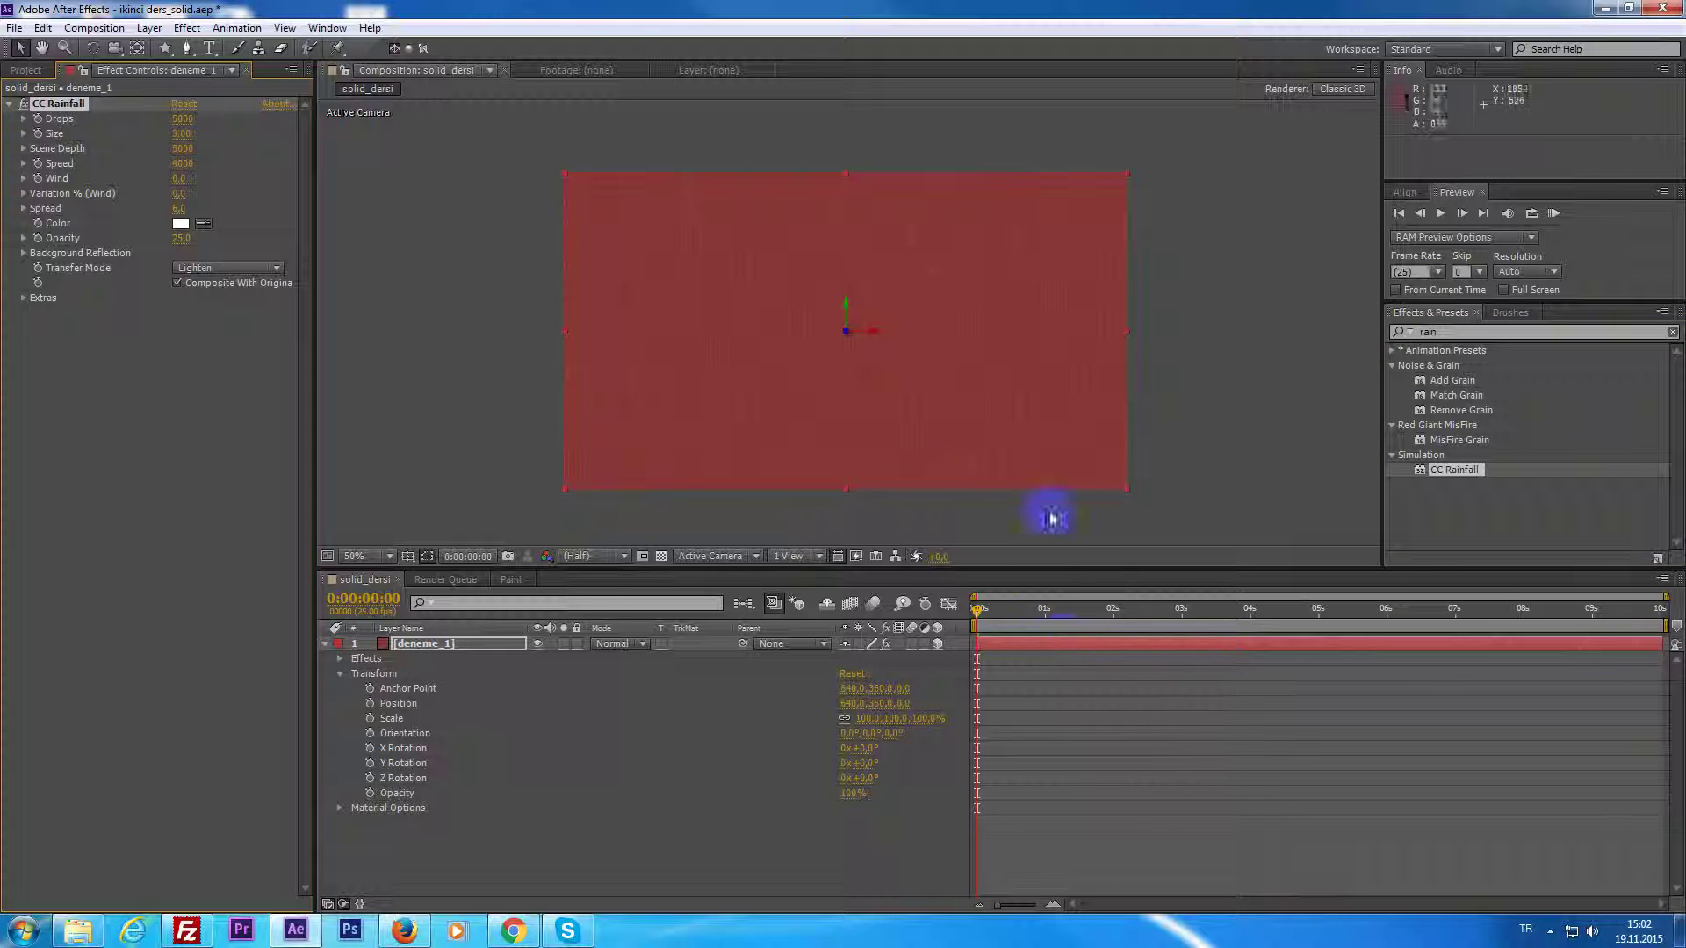
left_click(909, 607)
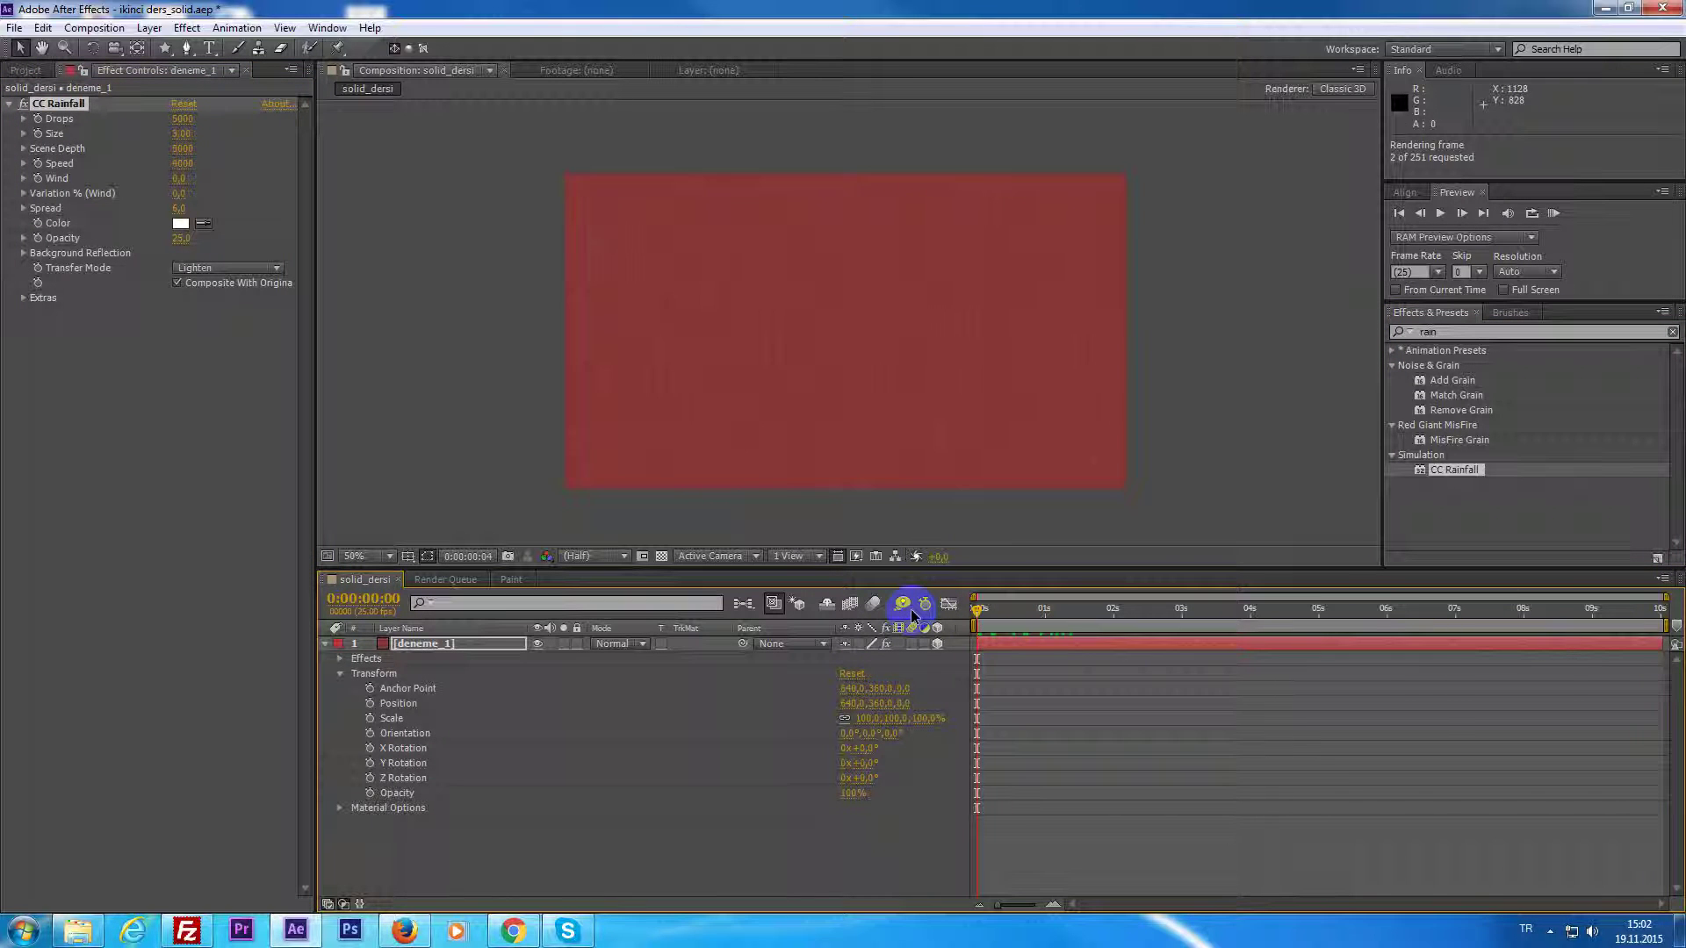
left_click(912, 609)
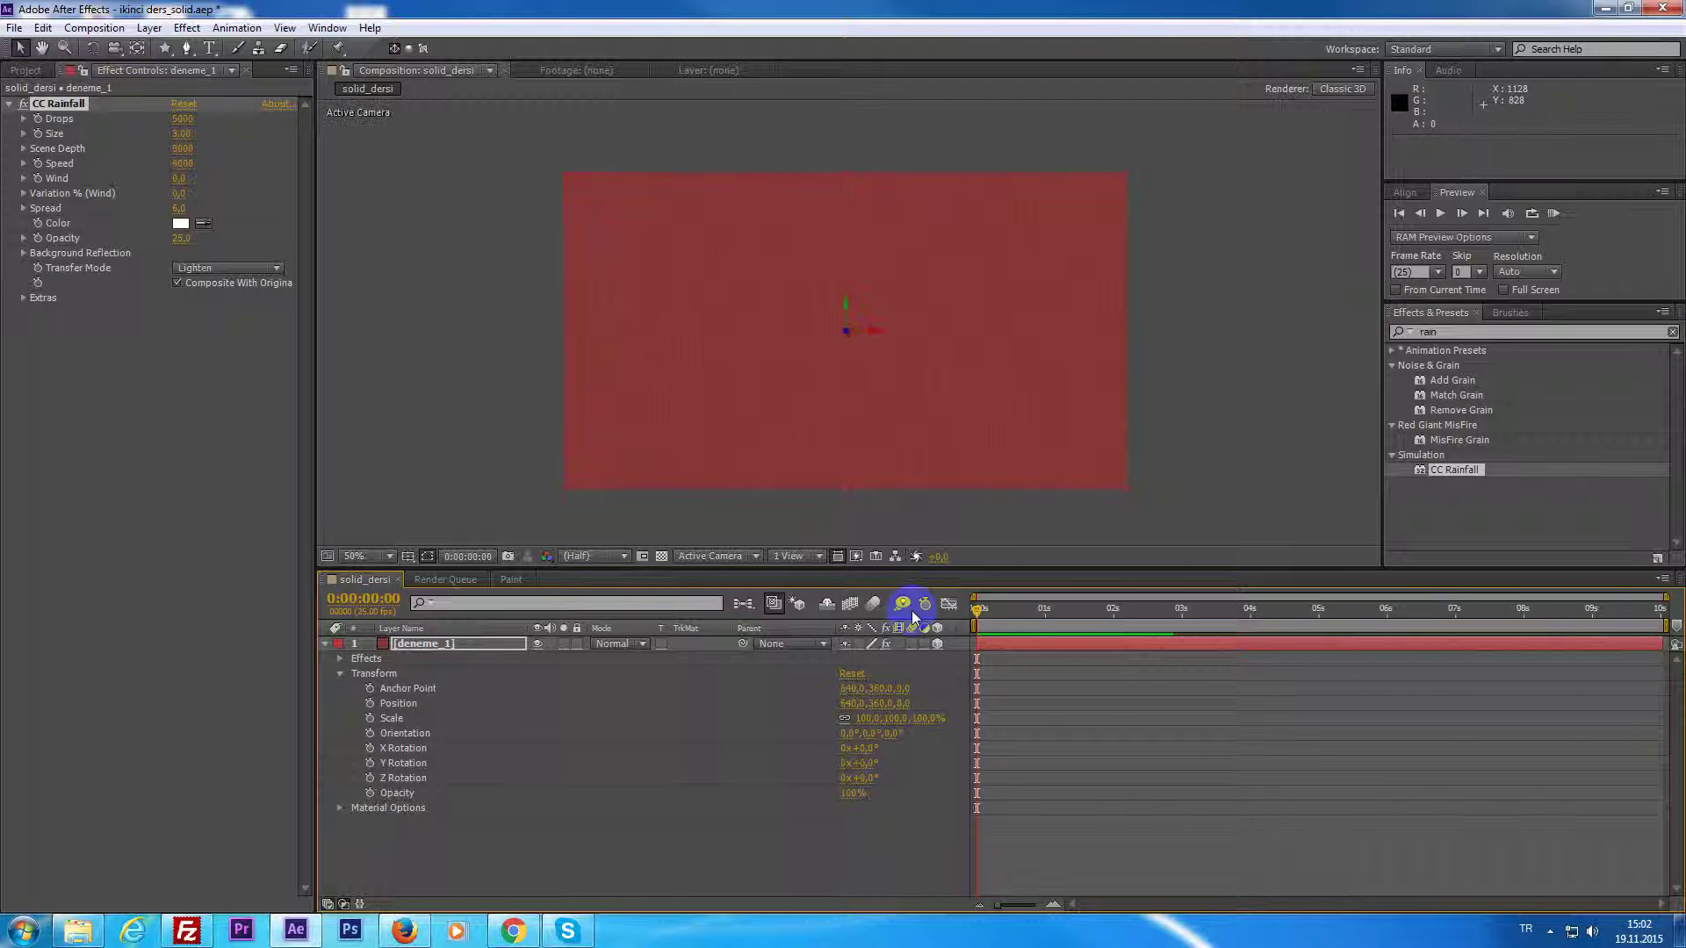
left_click(224, 268)
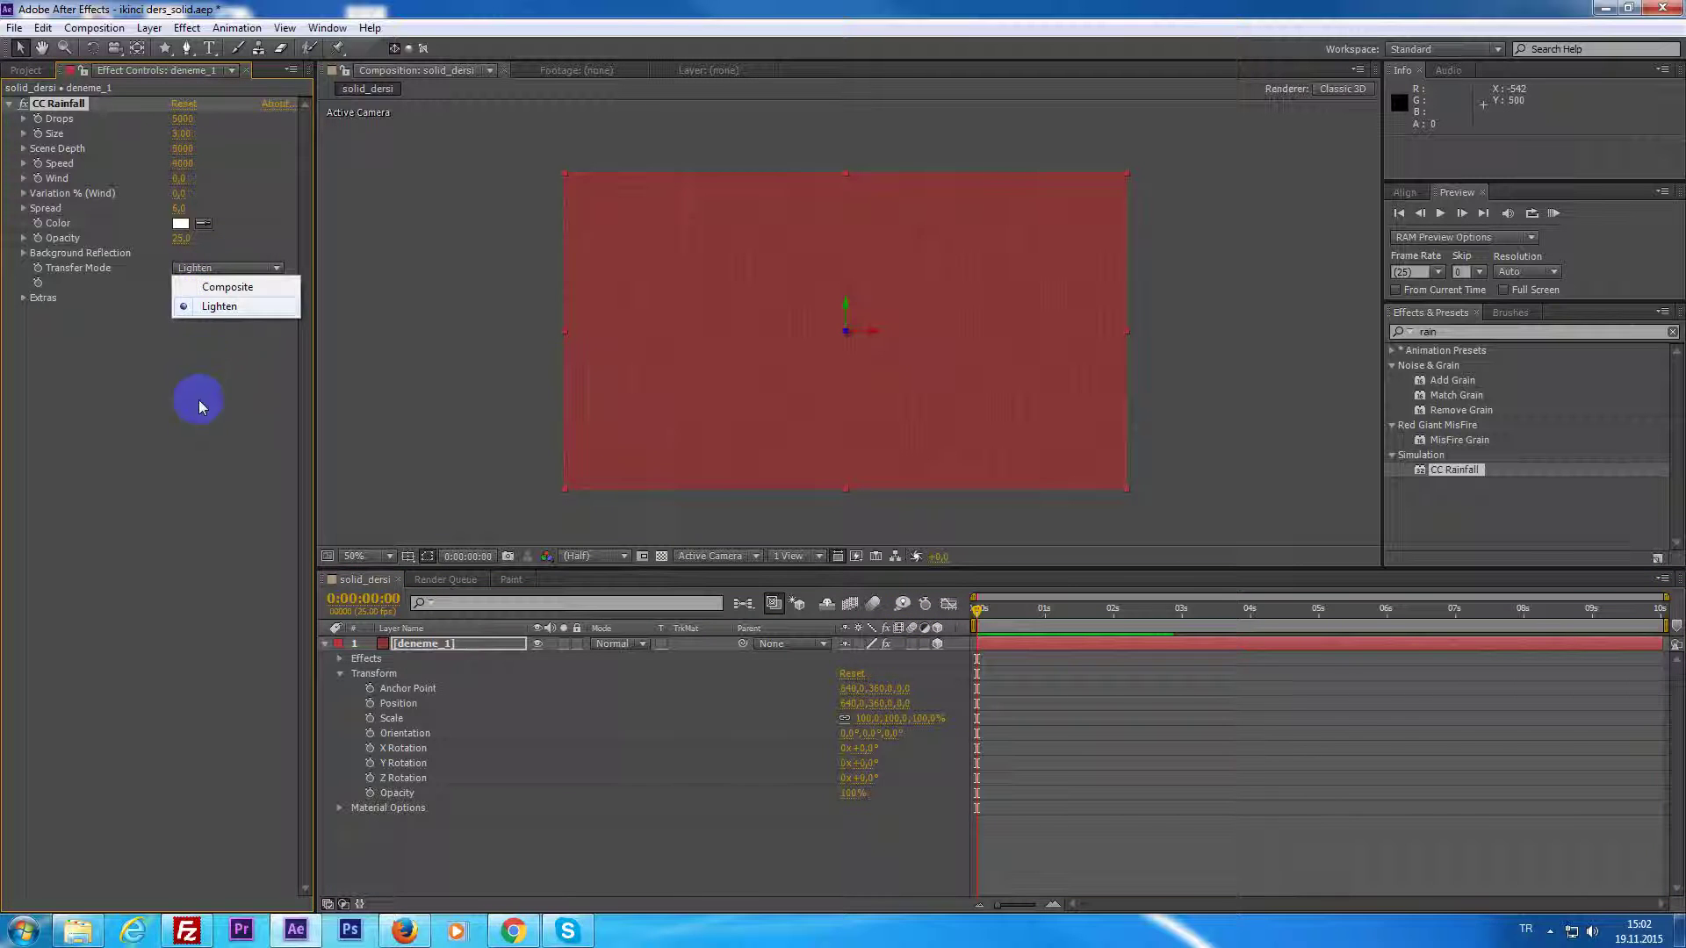
left_click(210, 400)
left_click(181, 225)
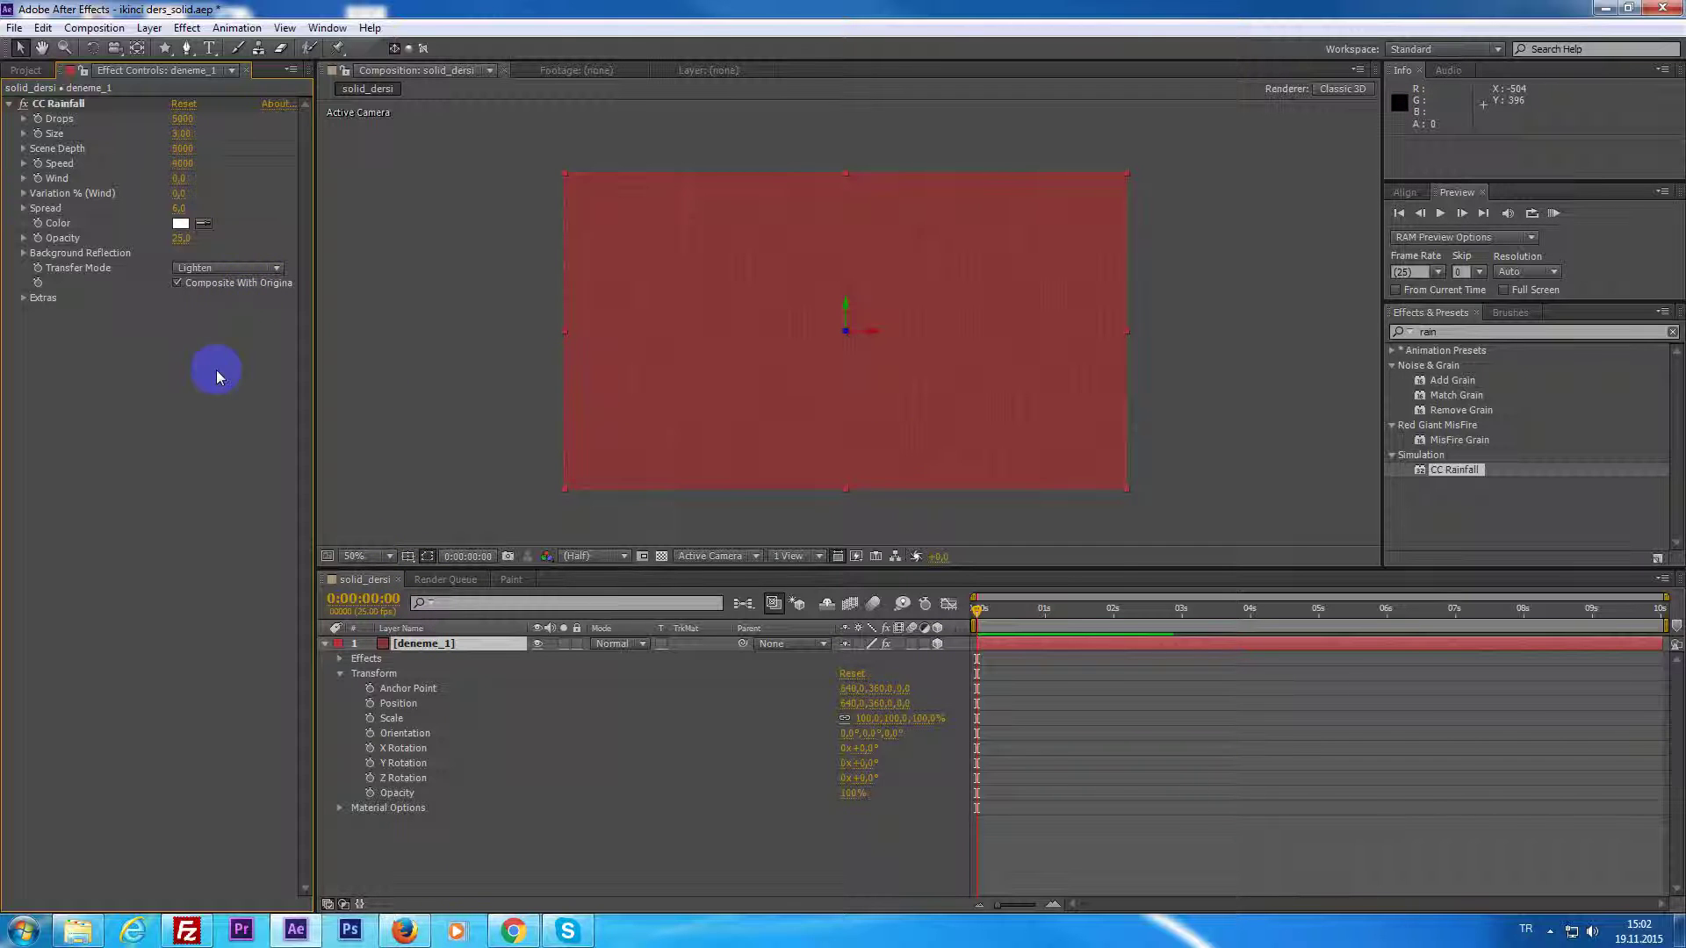
left_click(177, 282)
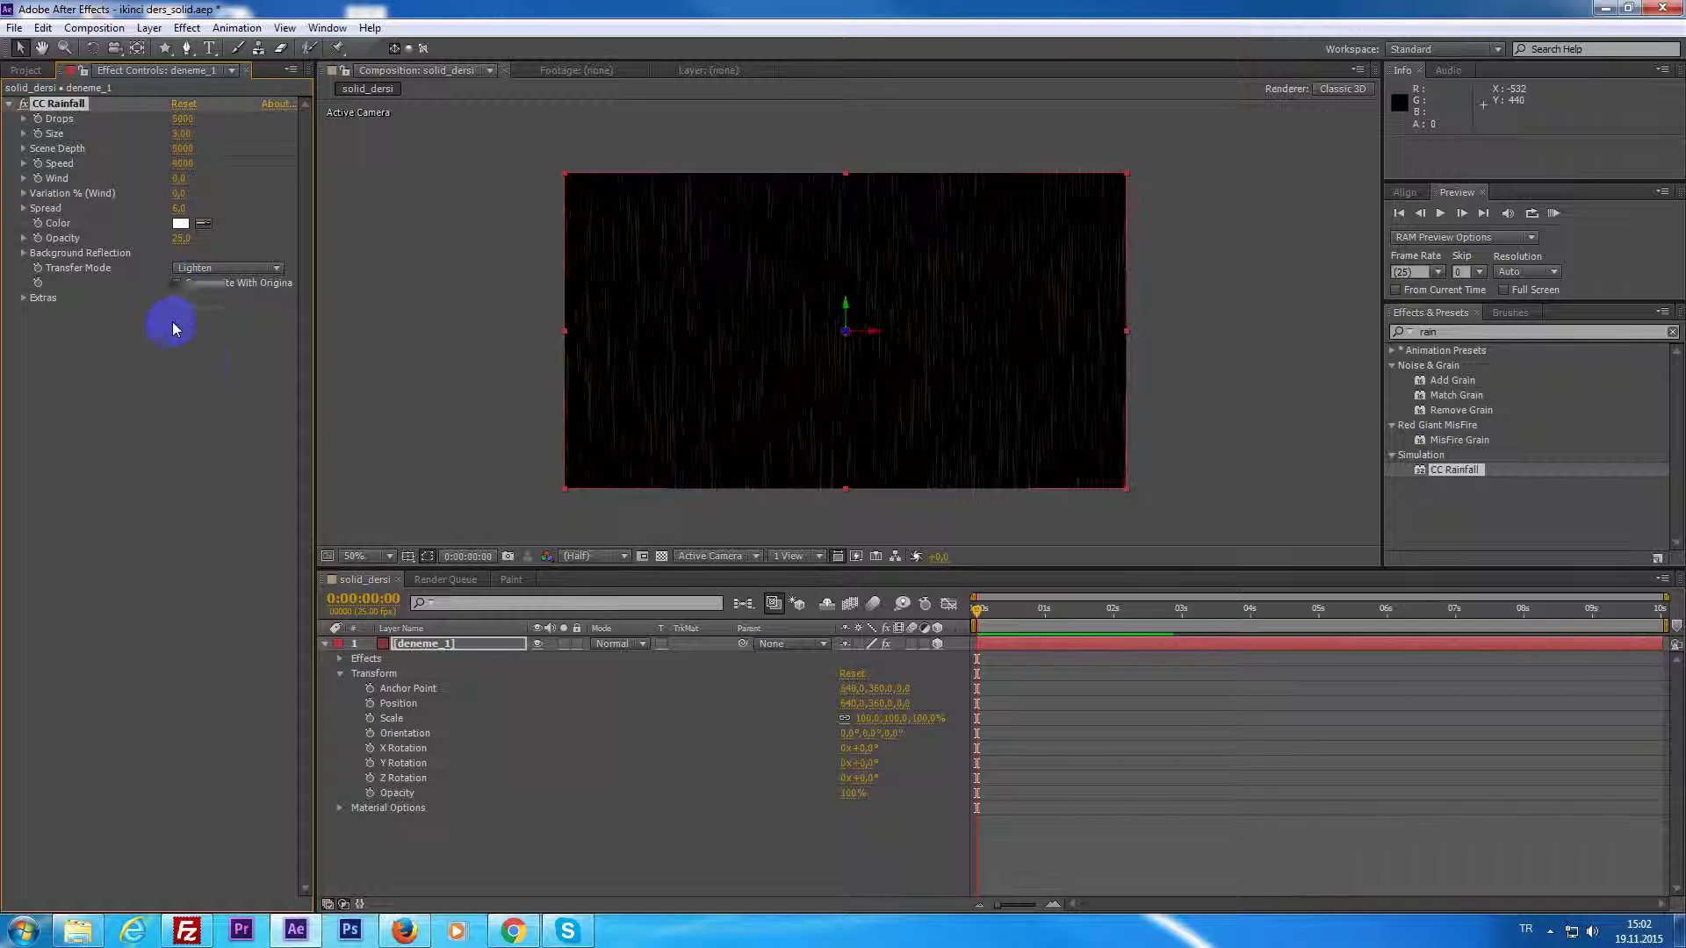
key("KP_0")
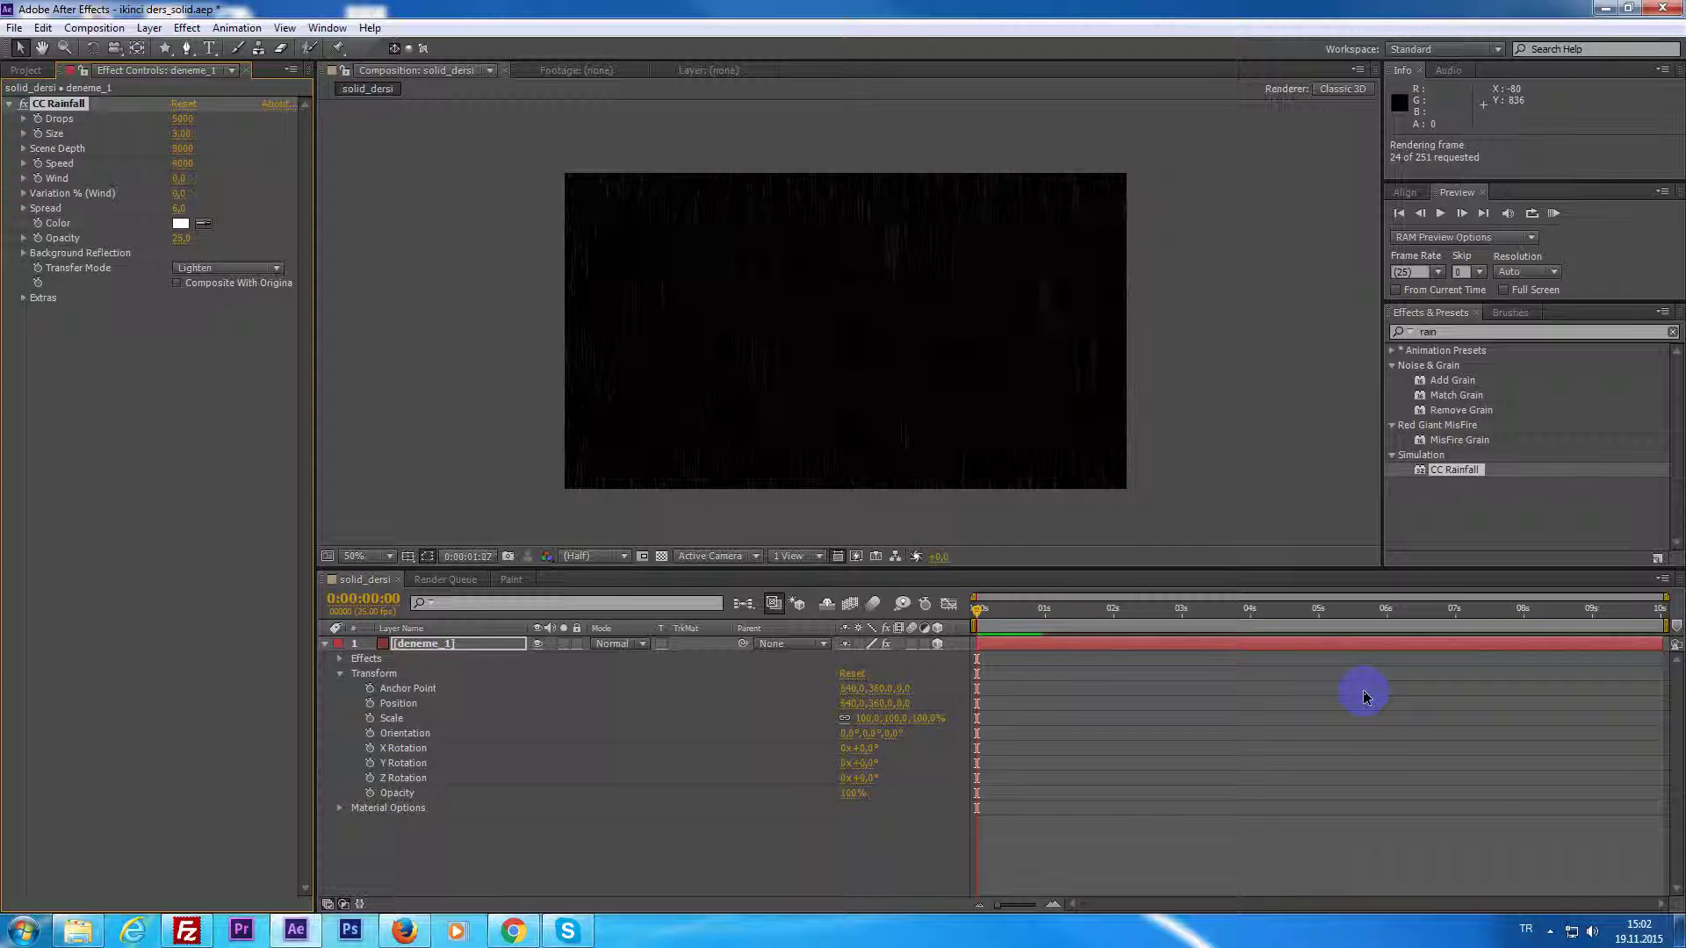
key("KP_0")
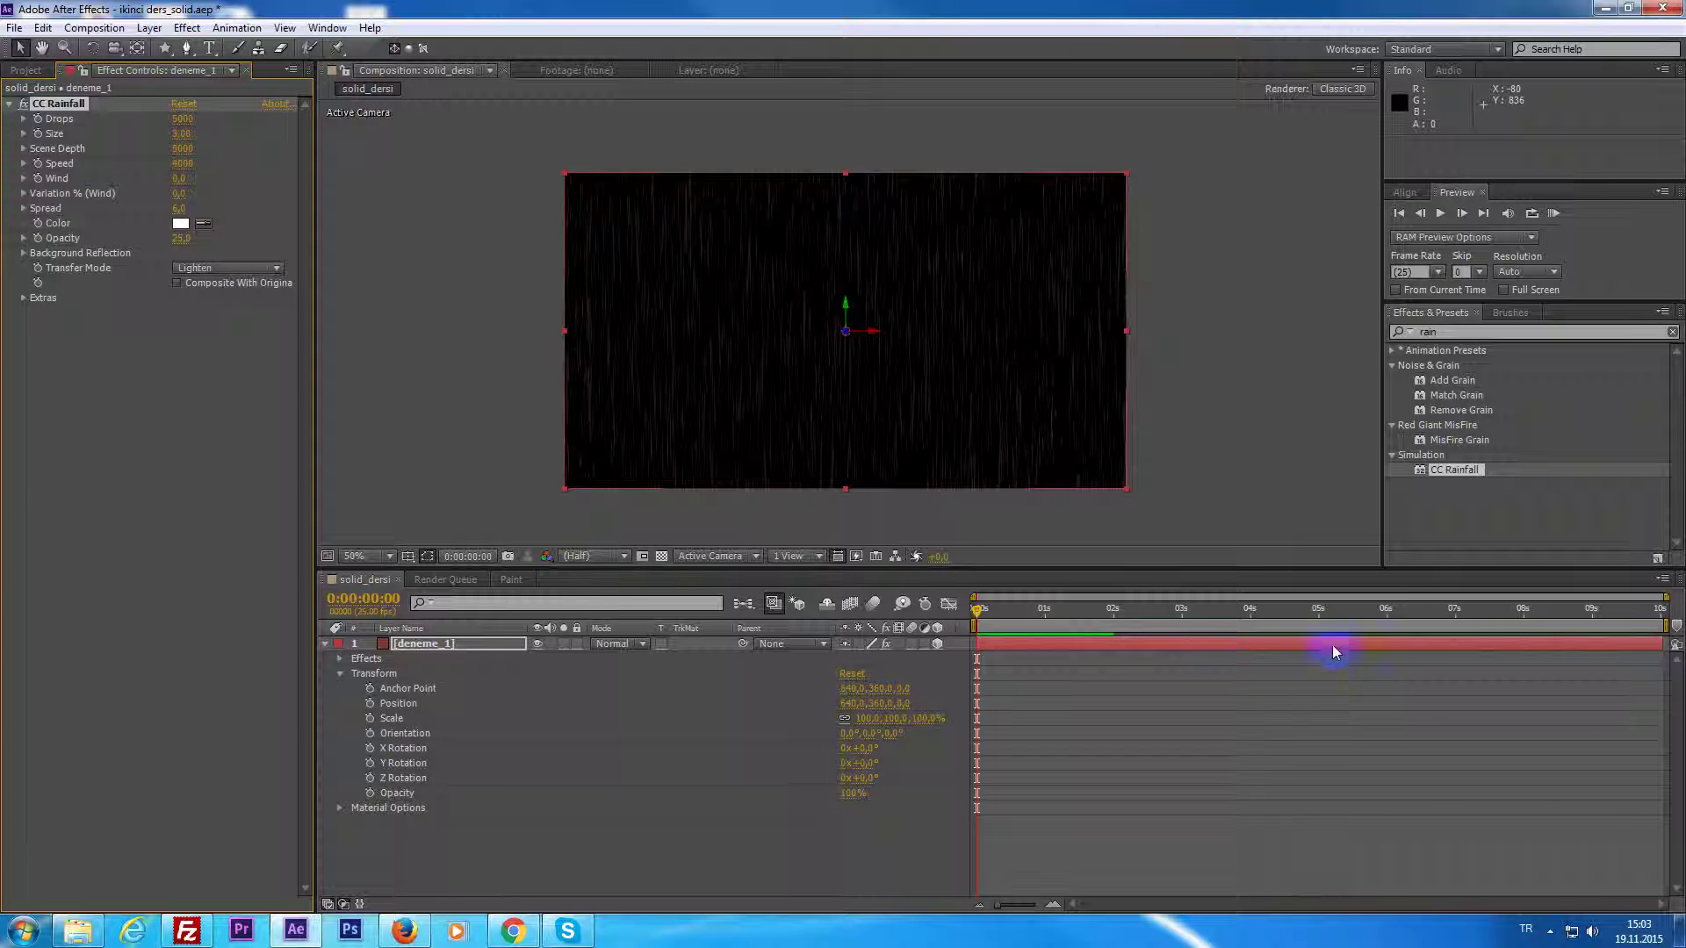
Try Composite transfer mode, keep the rain white, return to Lighten, expand Extras, and preview.
scroll(983, 345, "up", 2)
left_click_drag(737, 349, 918, 311)
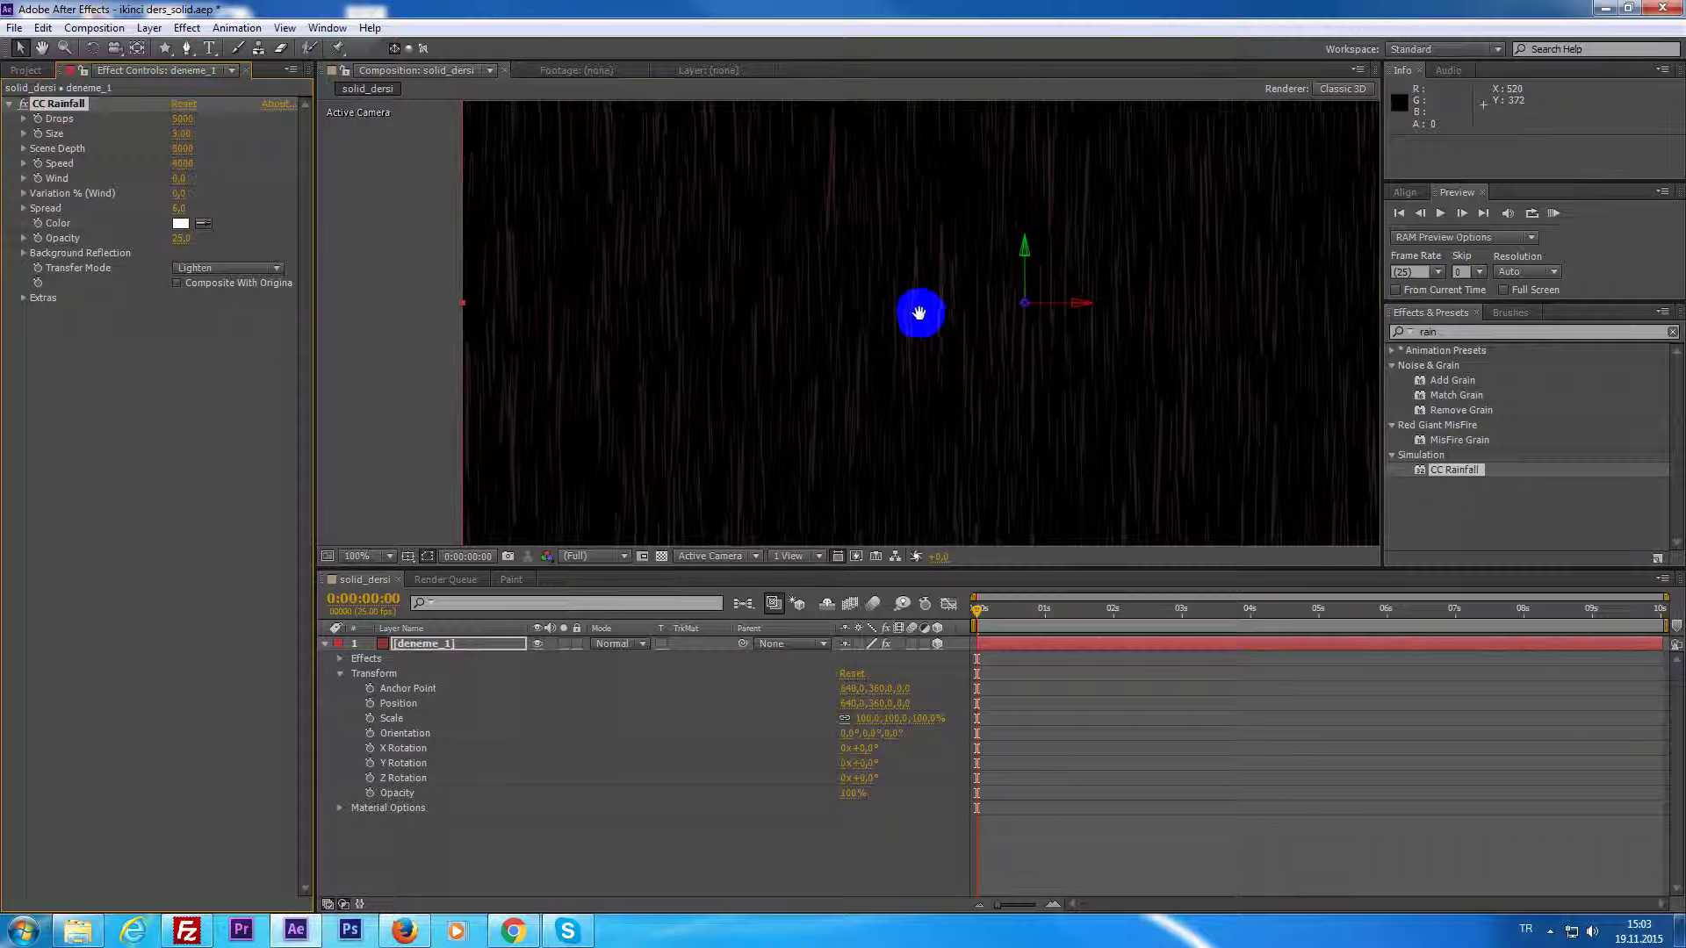
left_click(226, 268)
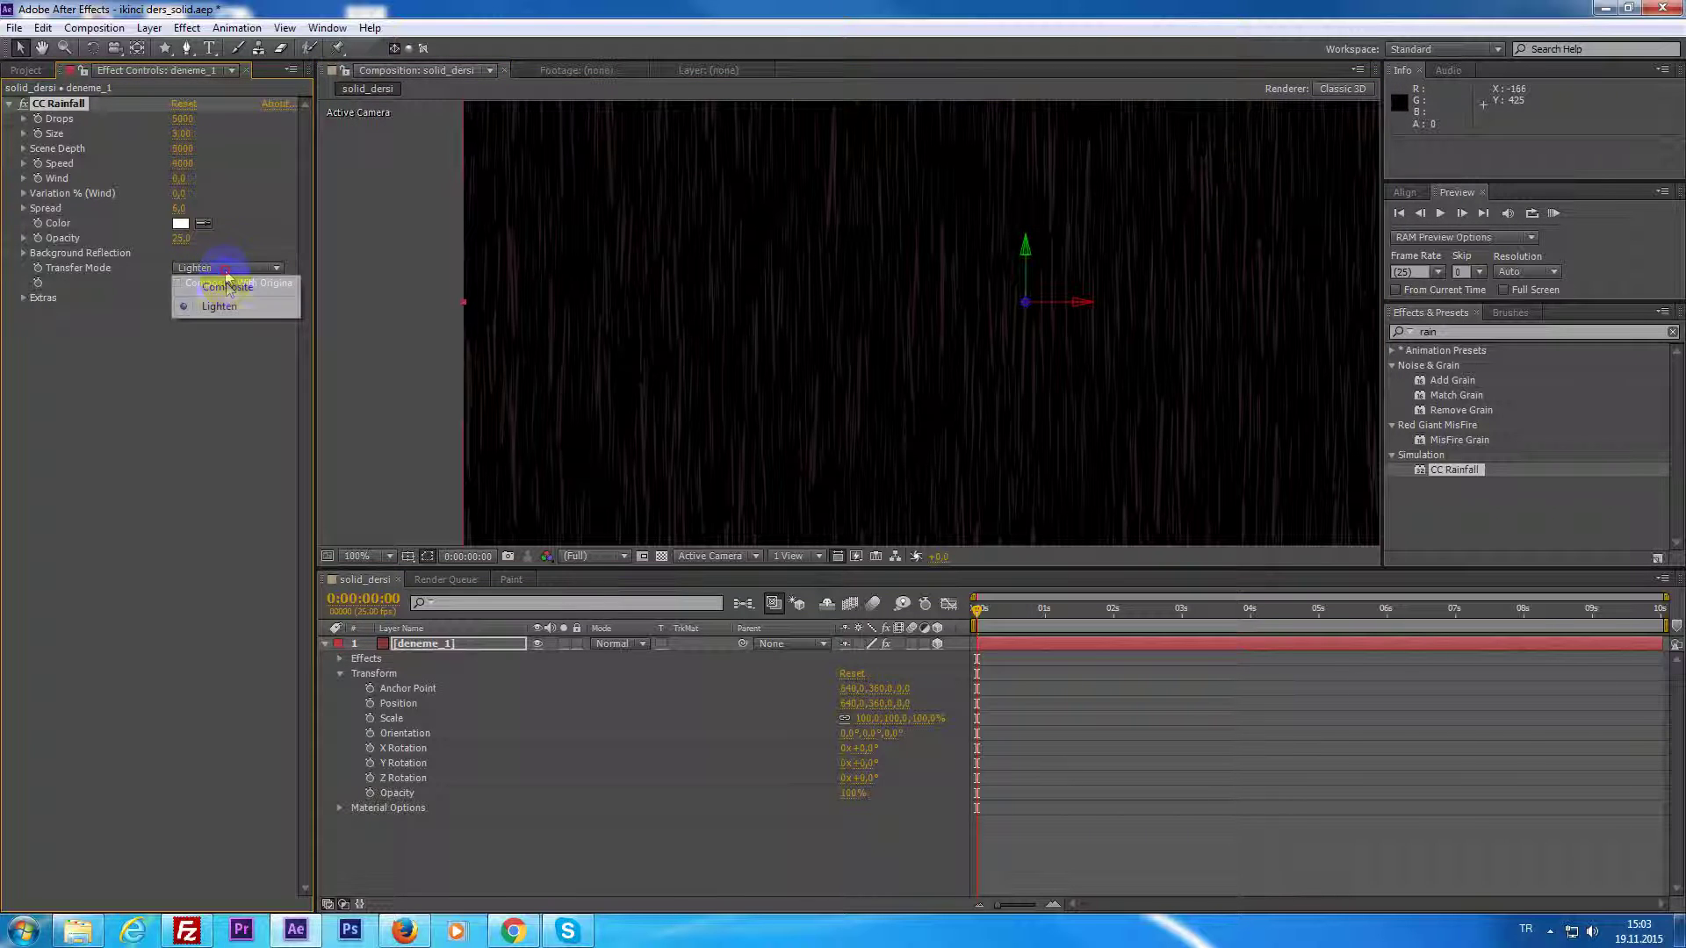
left_click(226, 286)
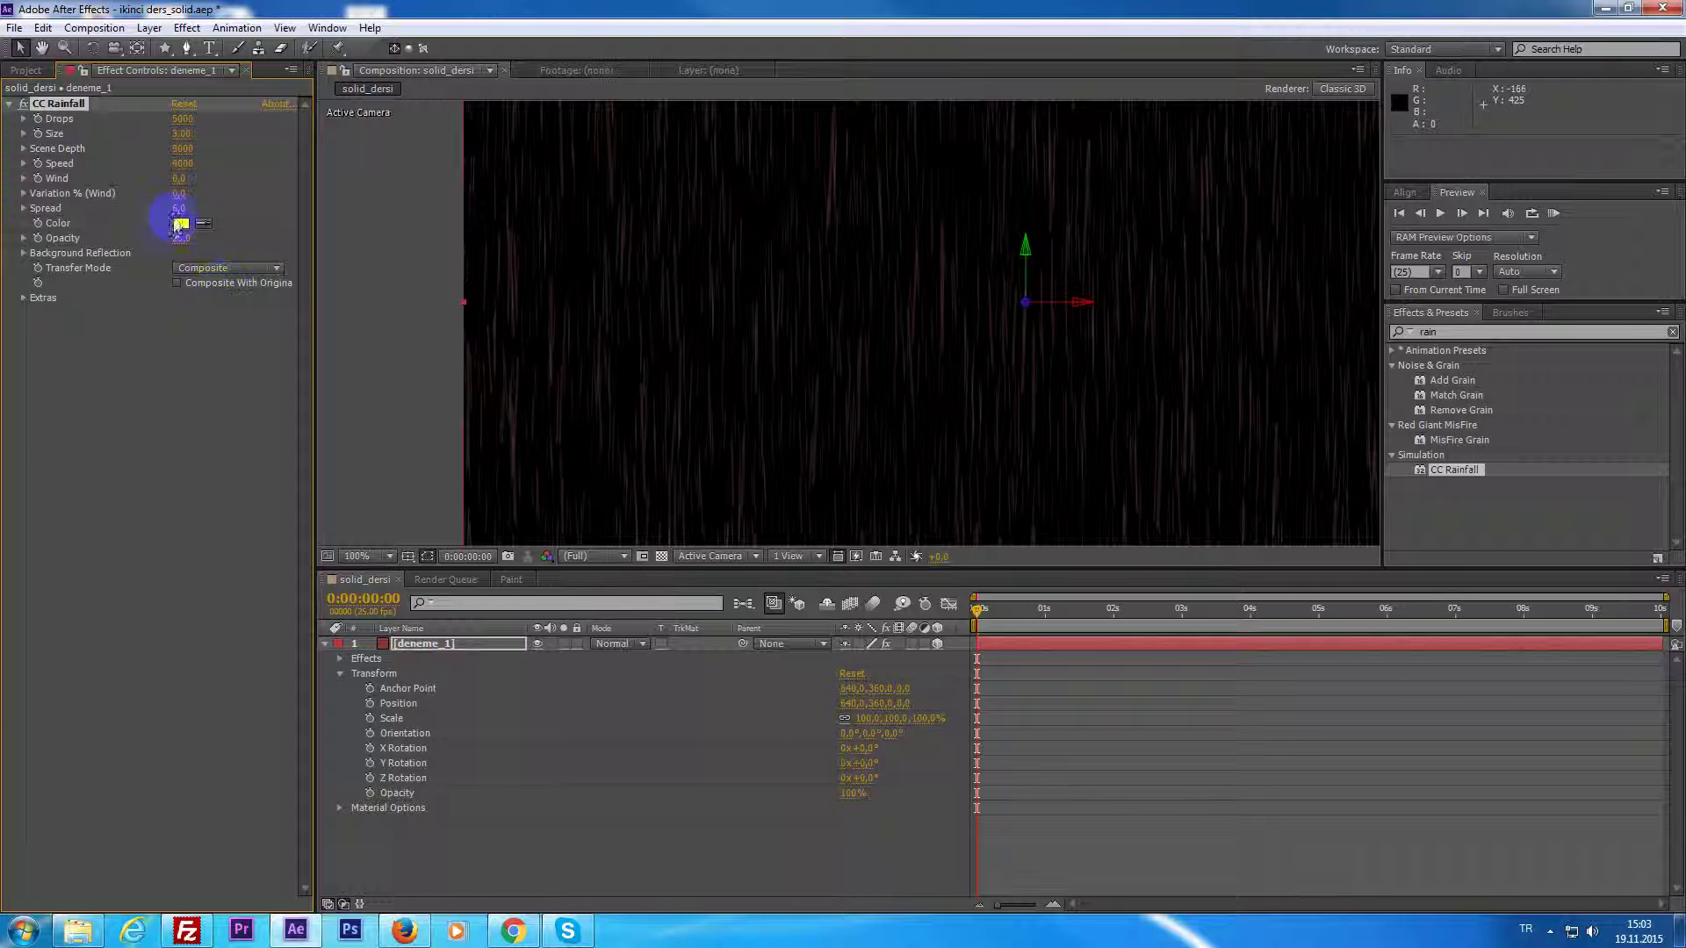
left_click(179, 224)
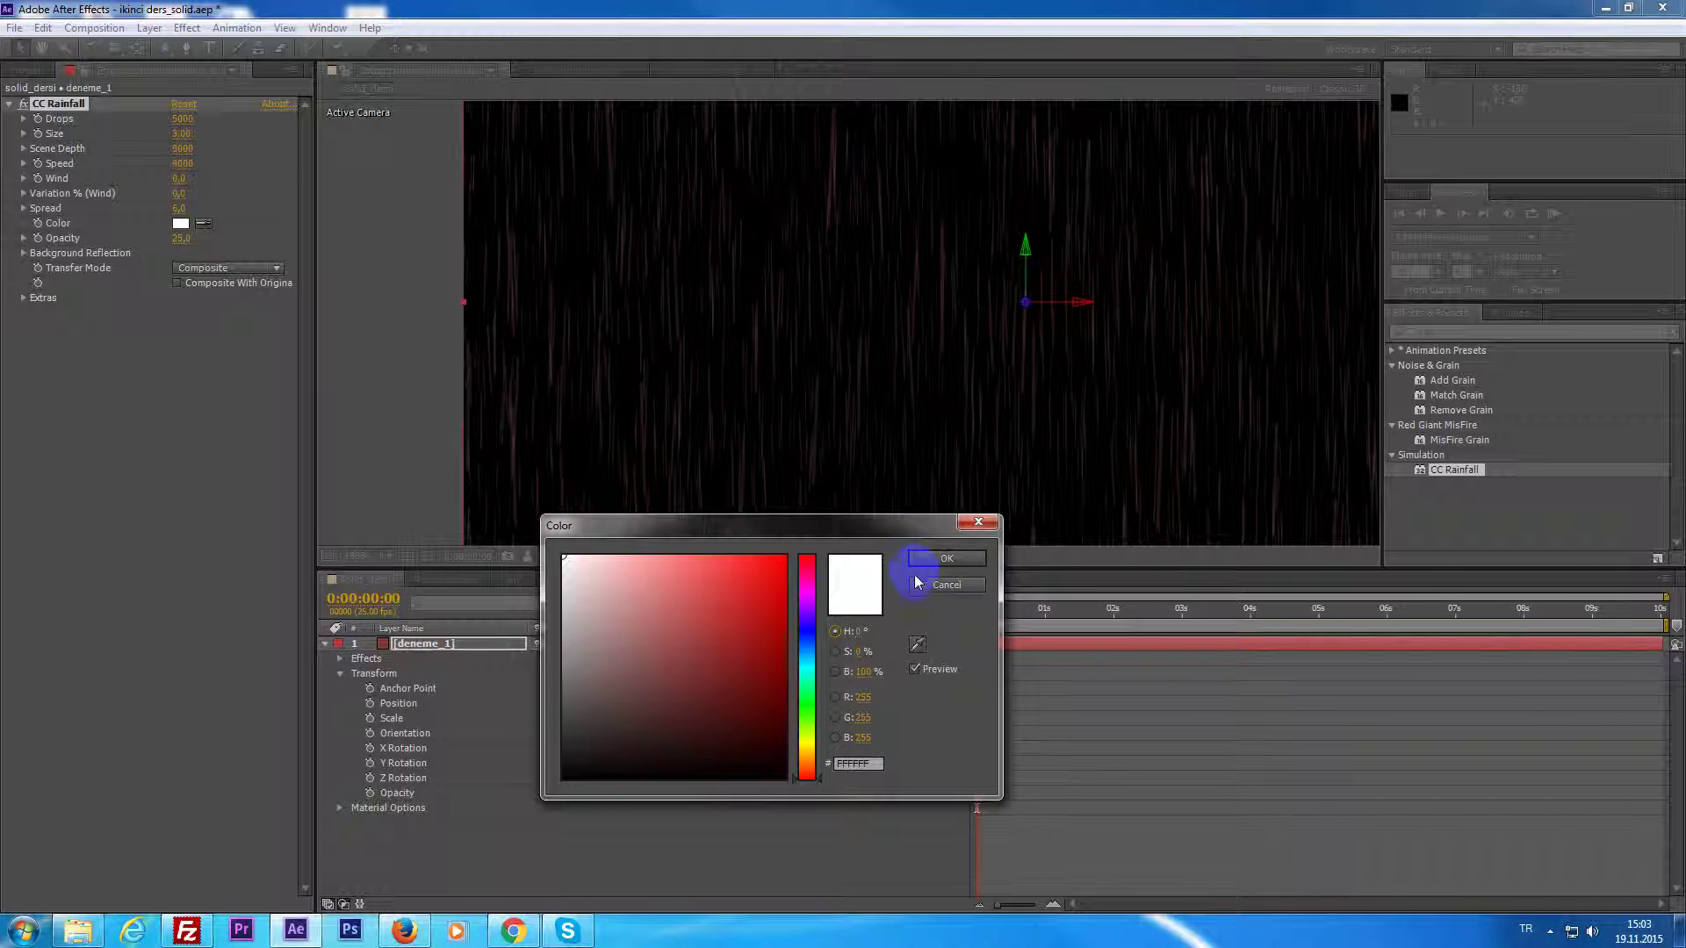
left_click(947, 558)
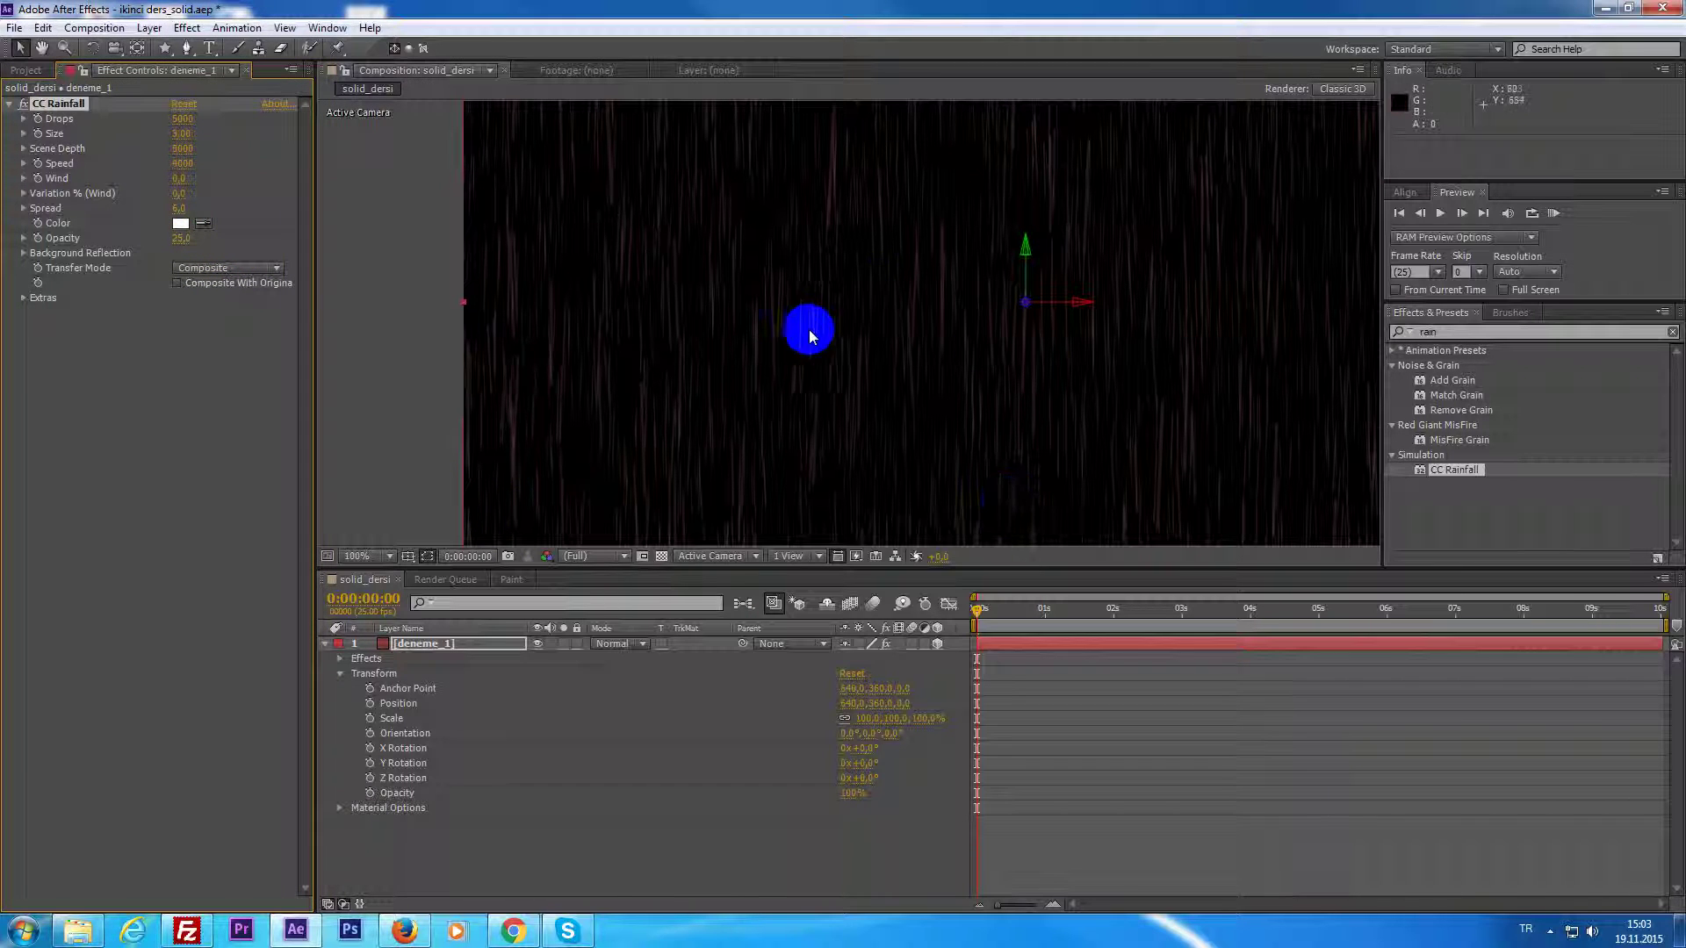
left_click(233, 271)
left_click(219, 306)
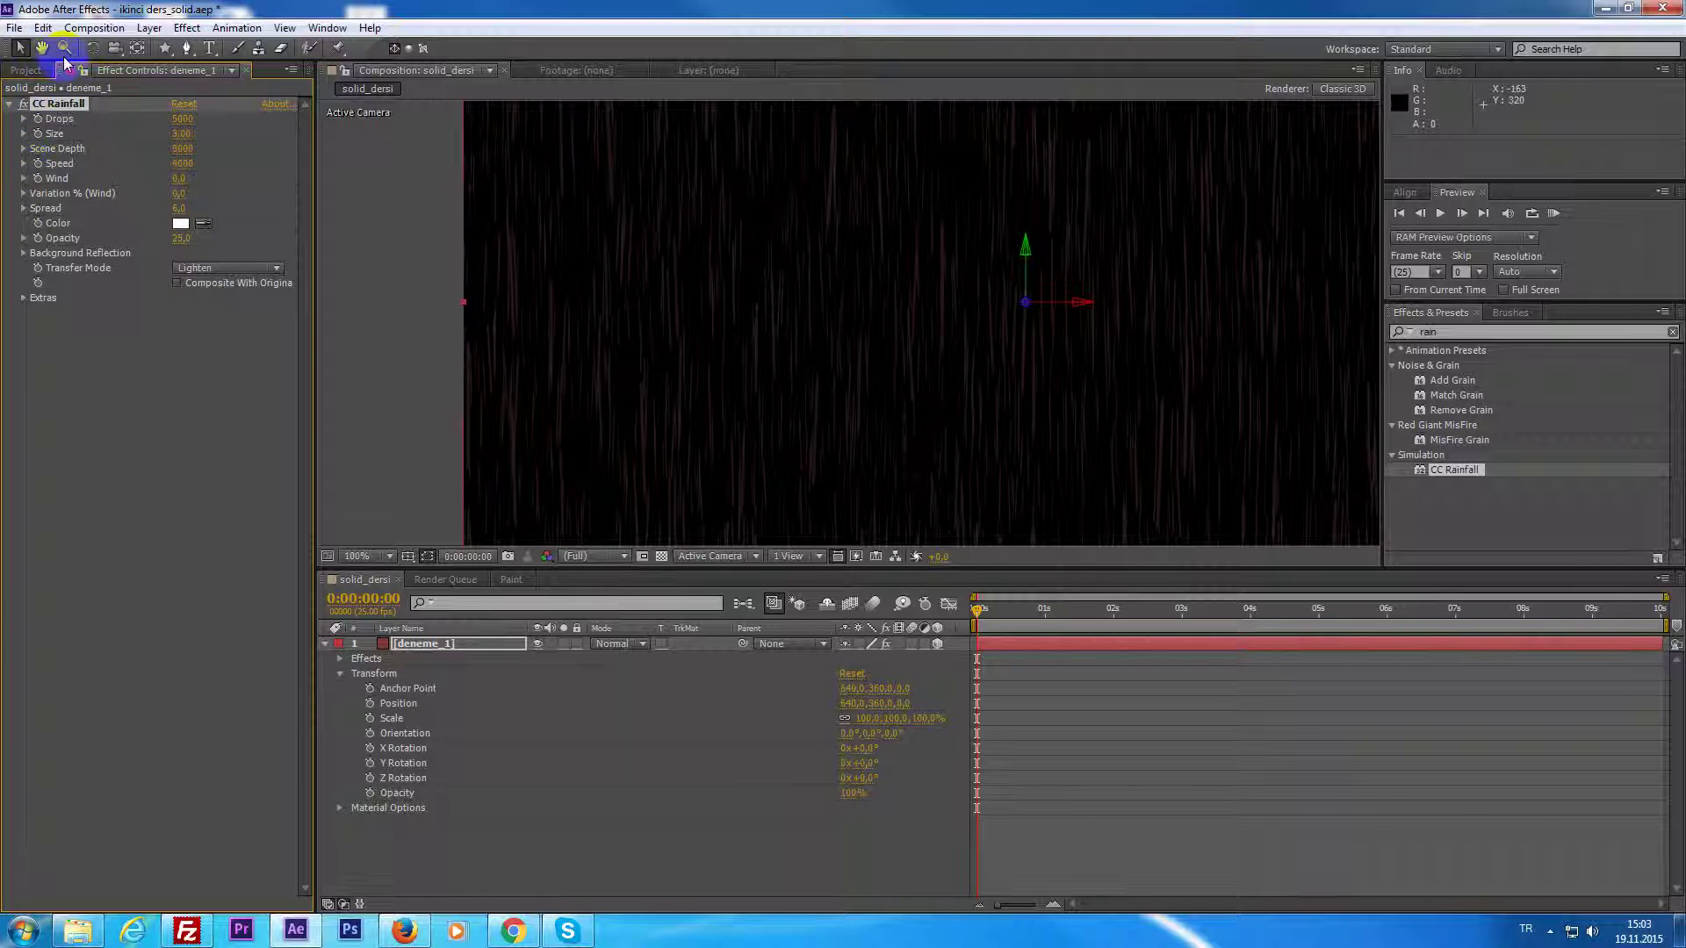
left_click(24, 299)
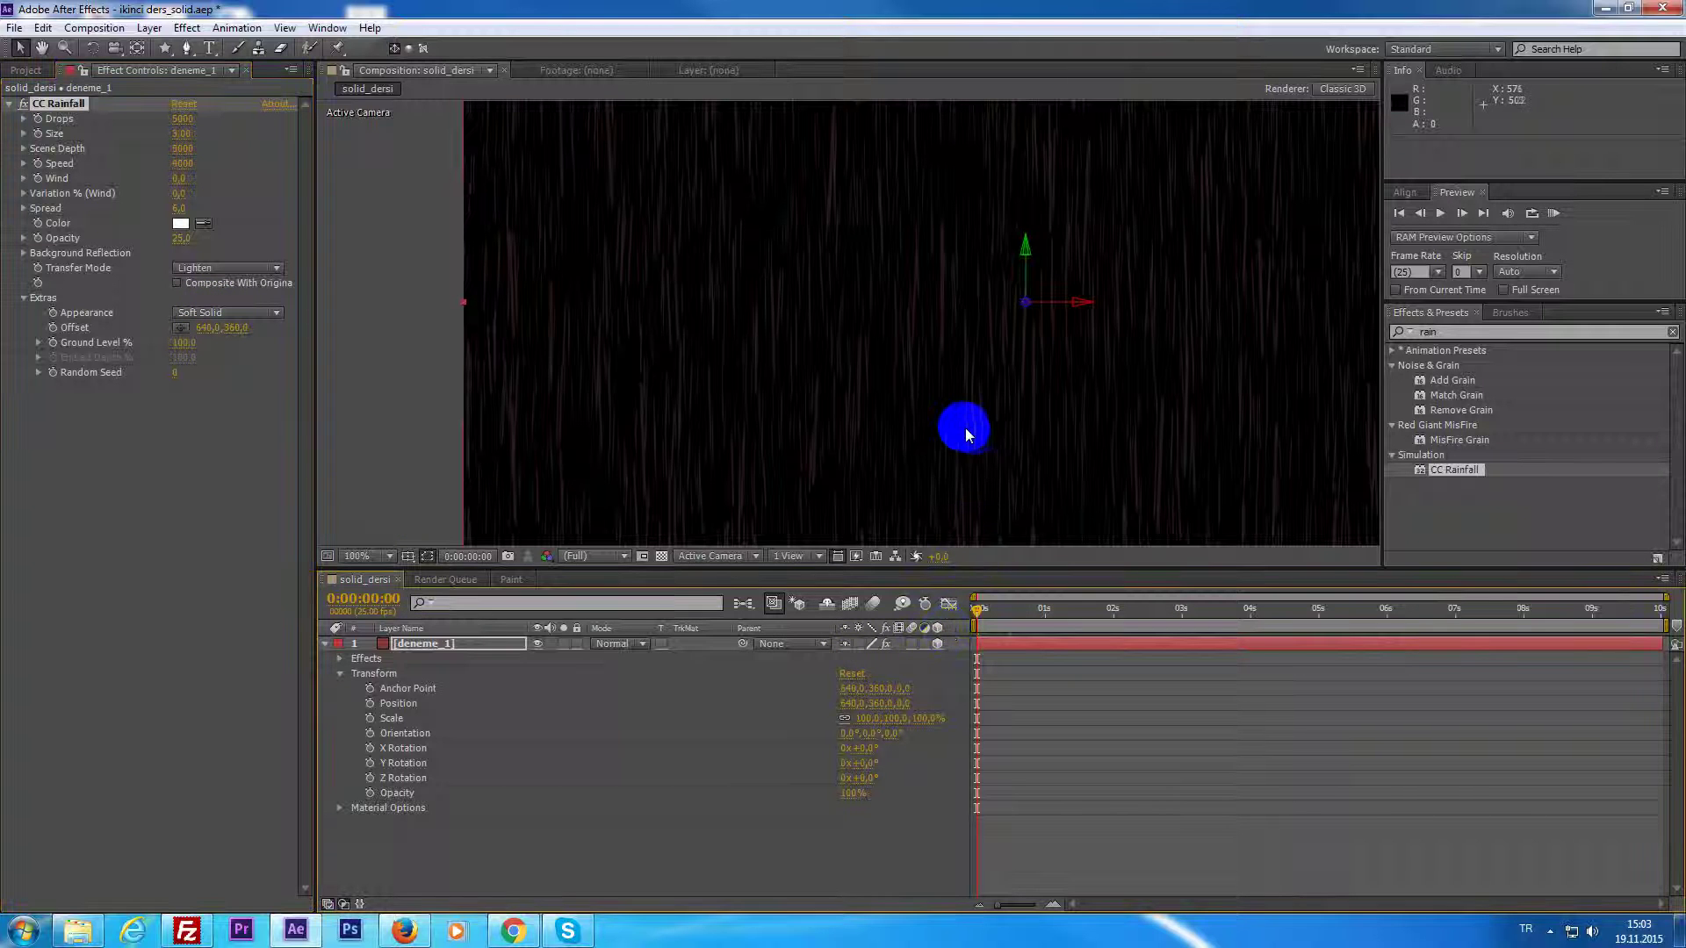
scroll(966, 428, "down", 2)
key("KP_0")
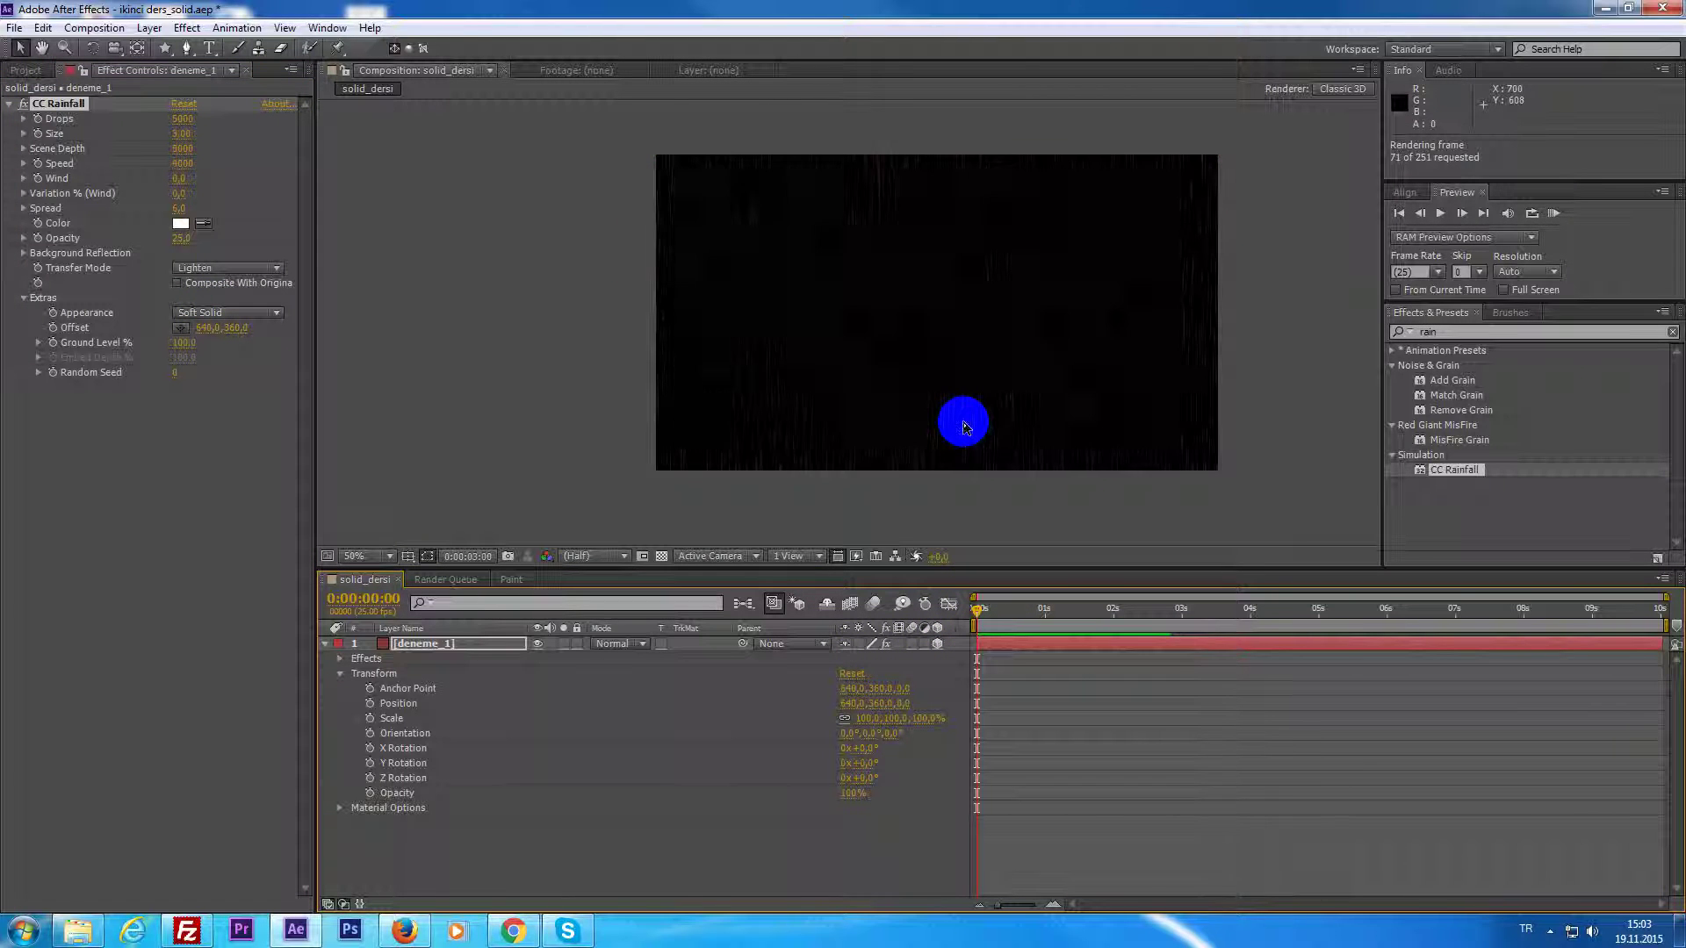
left_click(963, 428)
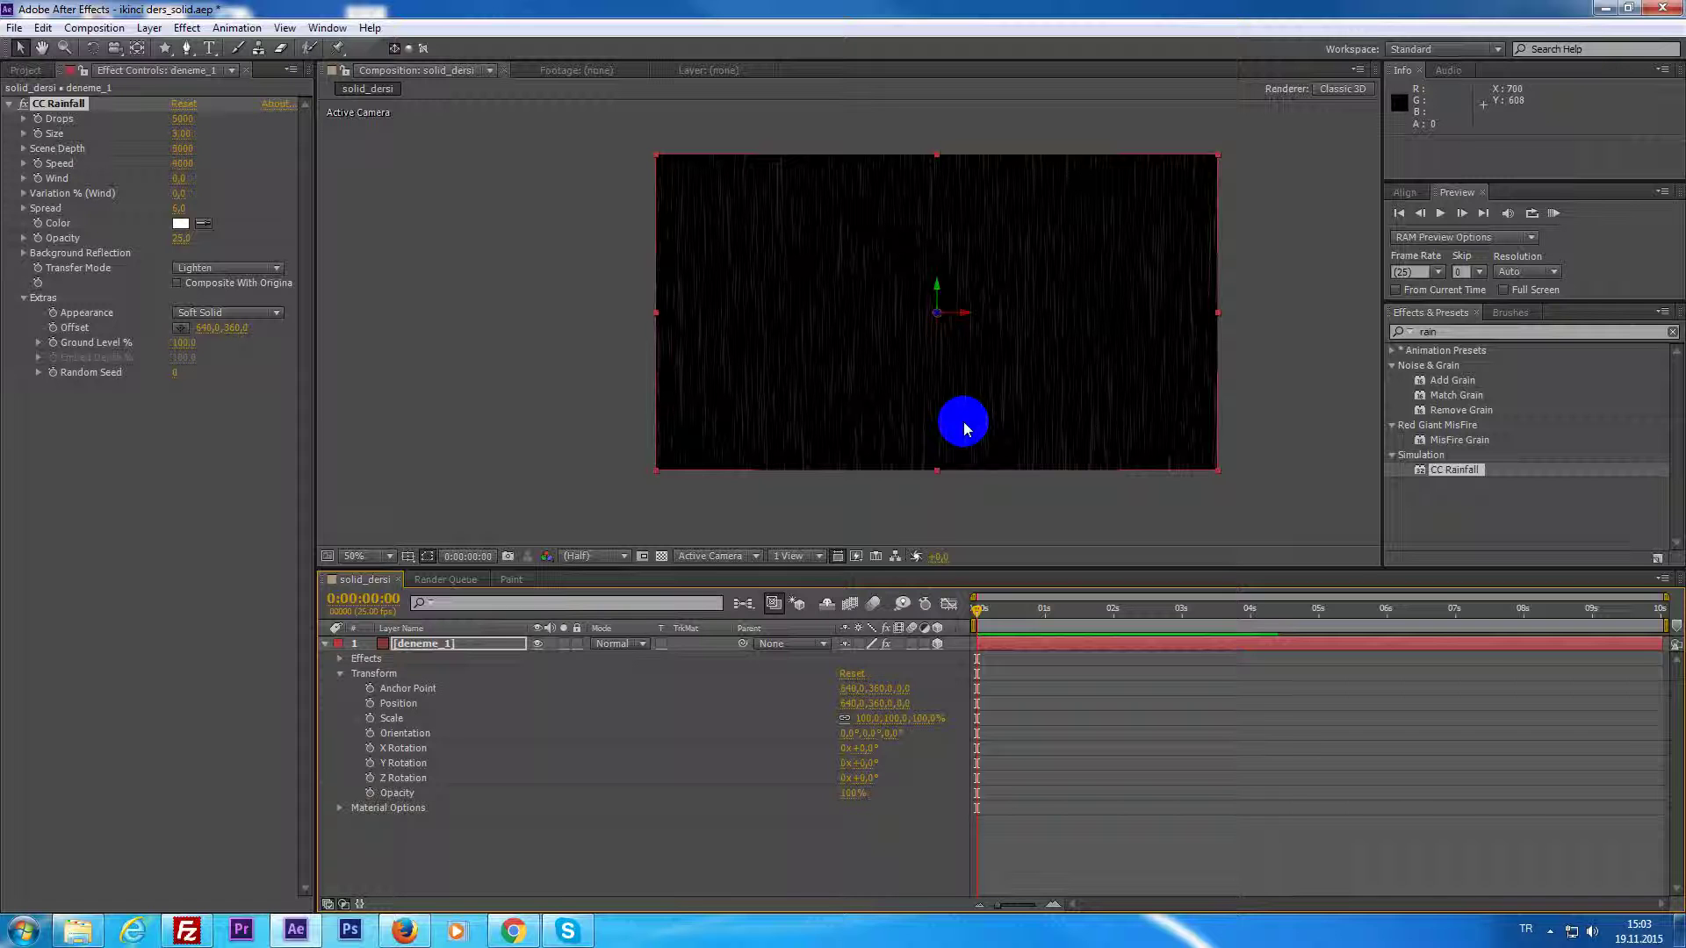
Change the deneme_1 solid colour from red to grey in Solid Settings, then go to 0:00:00:06.
key("ctrl+shift+y")
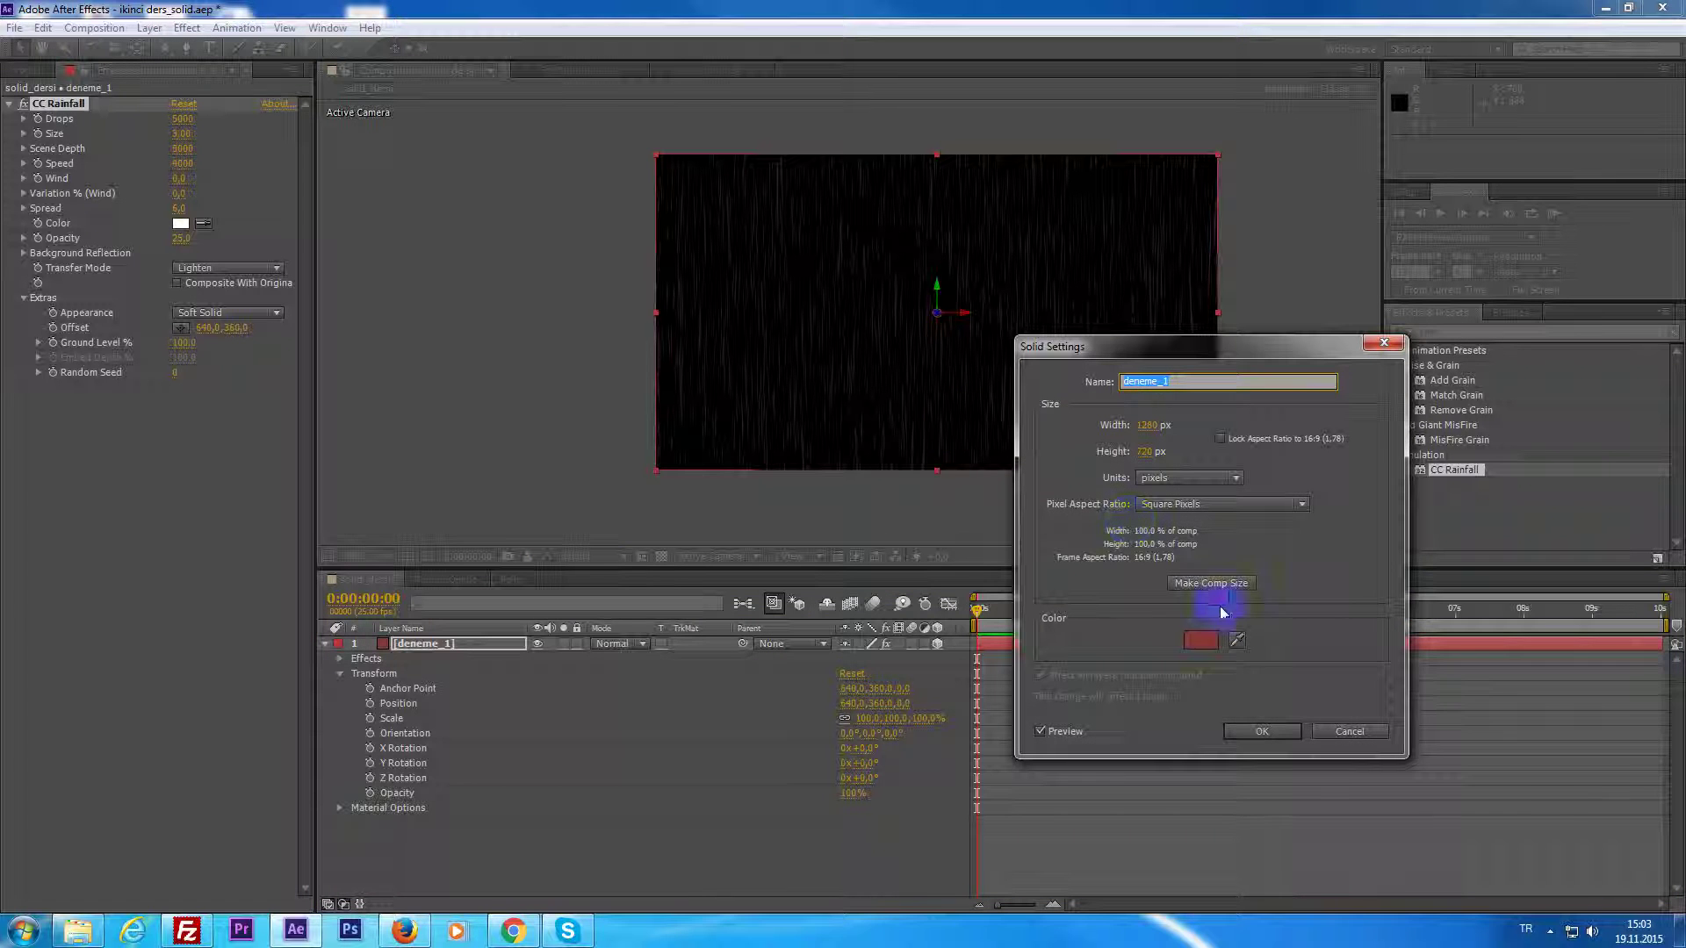
left_click(1237, 640)
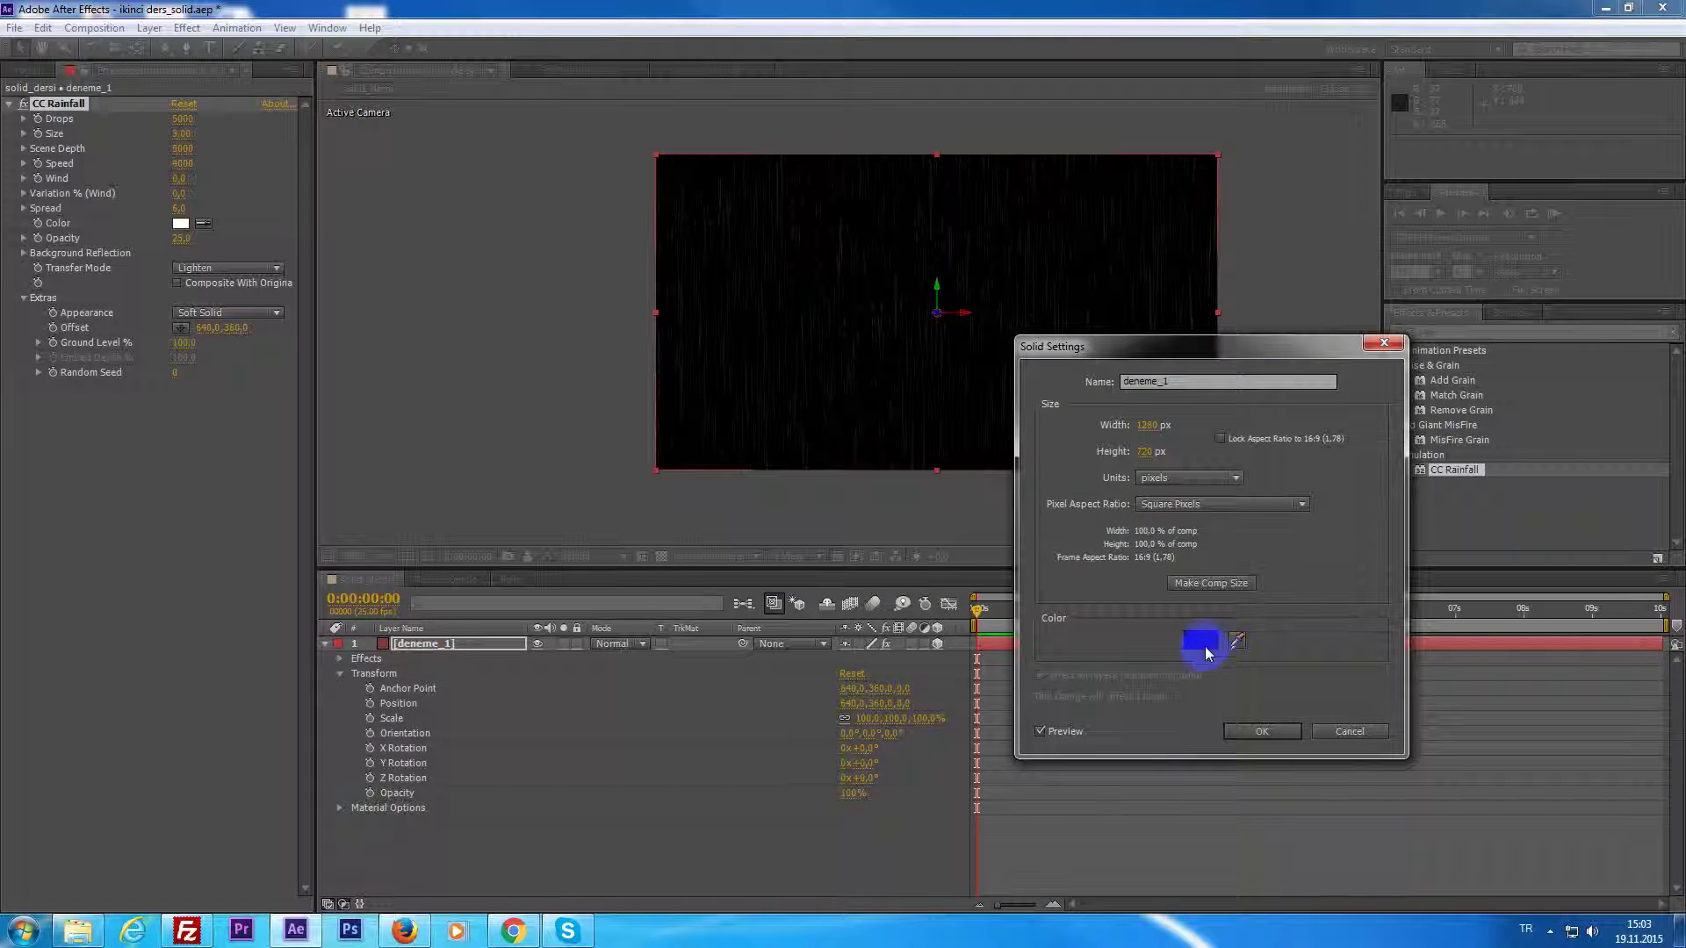
left_click(1201, 640)
left_click_drag(697, 603, 487, 522)
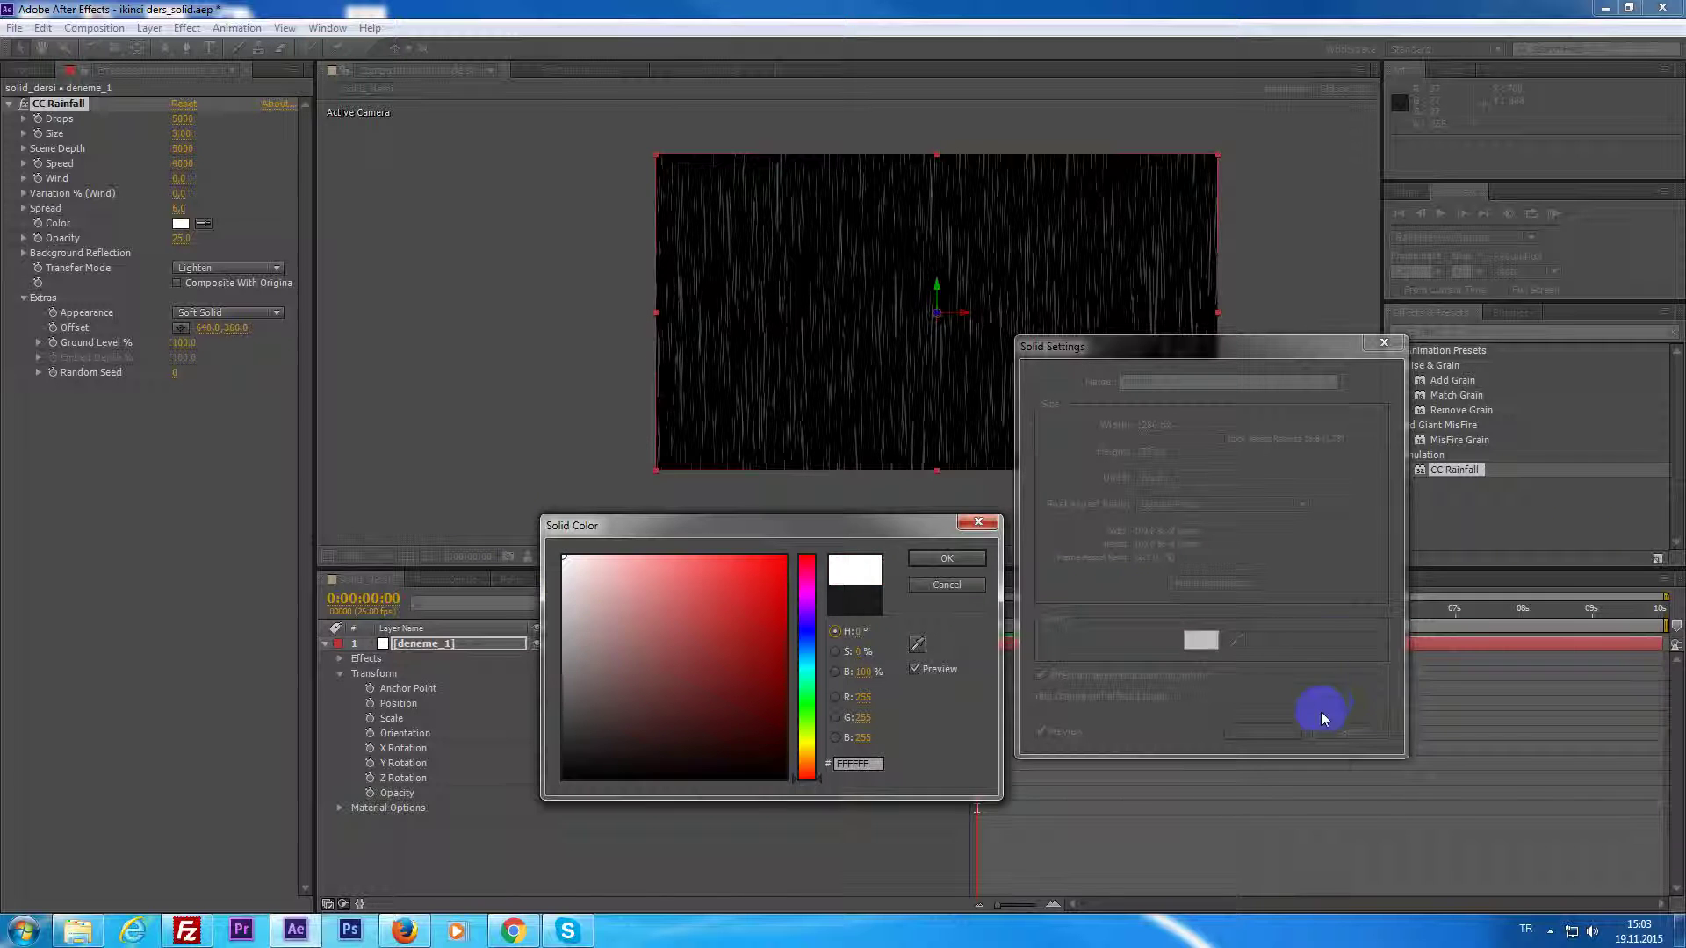
left_click(566, 658)
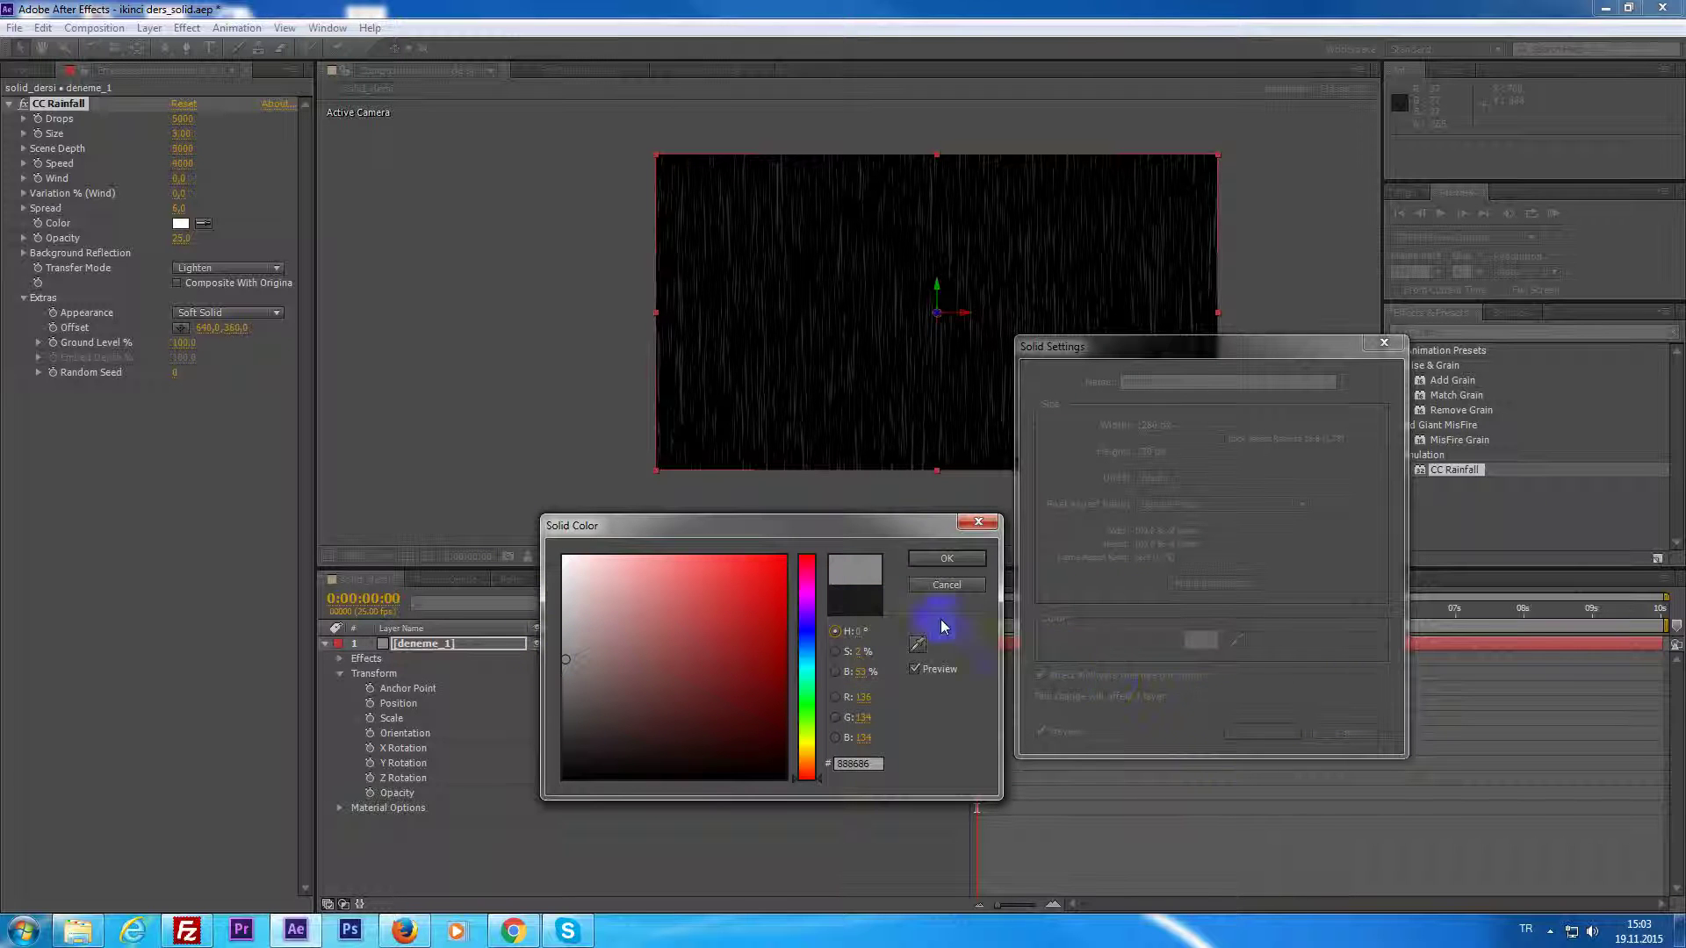
left_click(945, 560)
left_click(1268, 734)
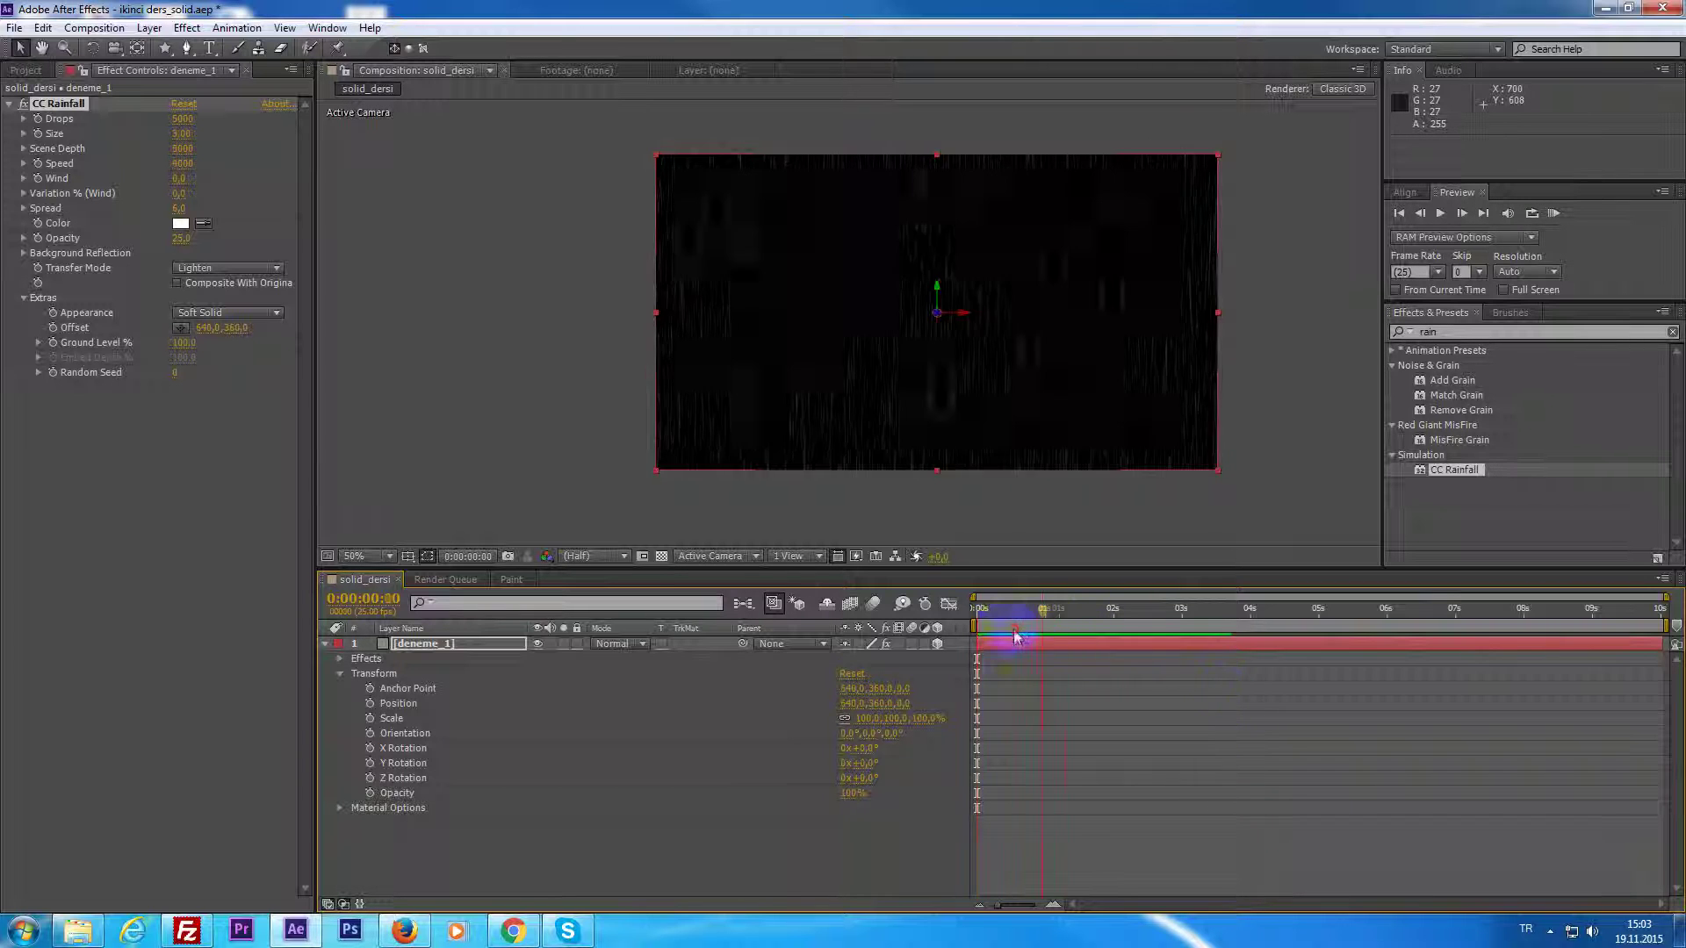
left_click_drag(977, 608, 993, 609)
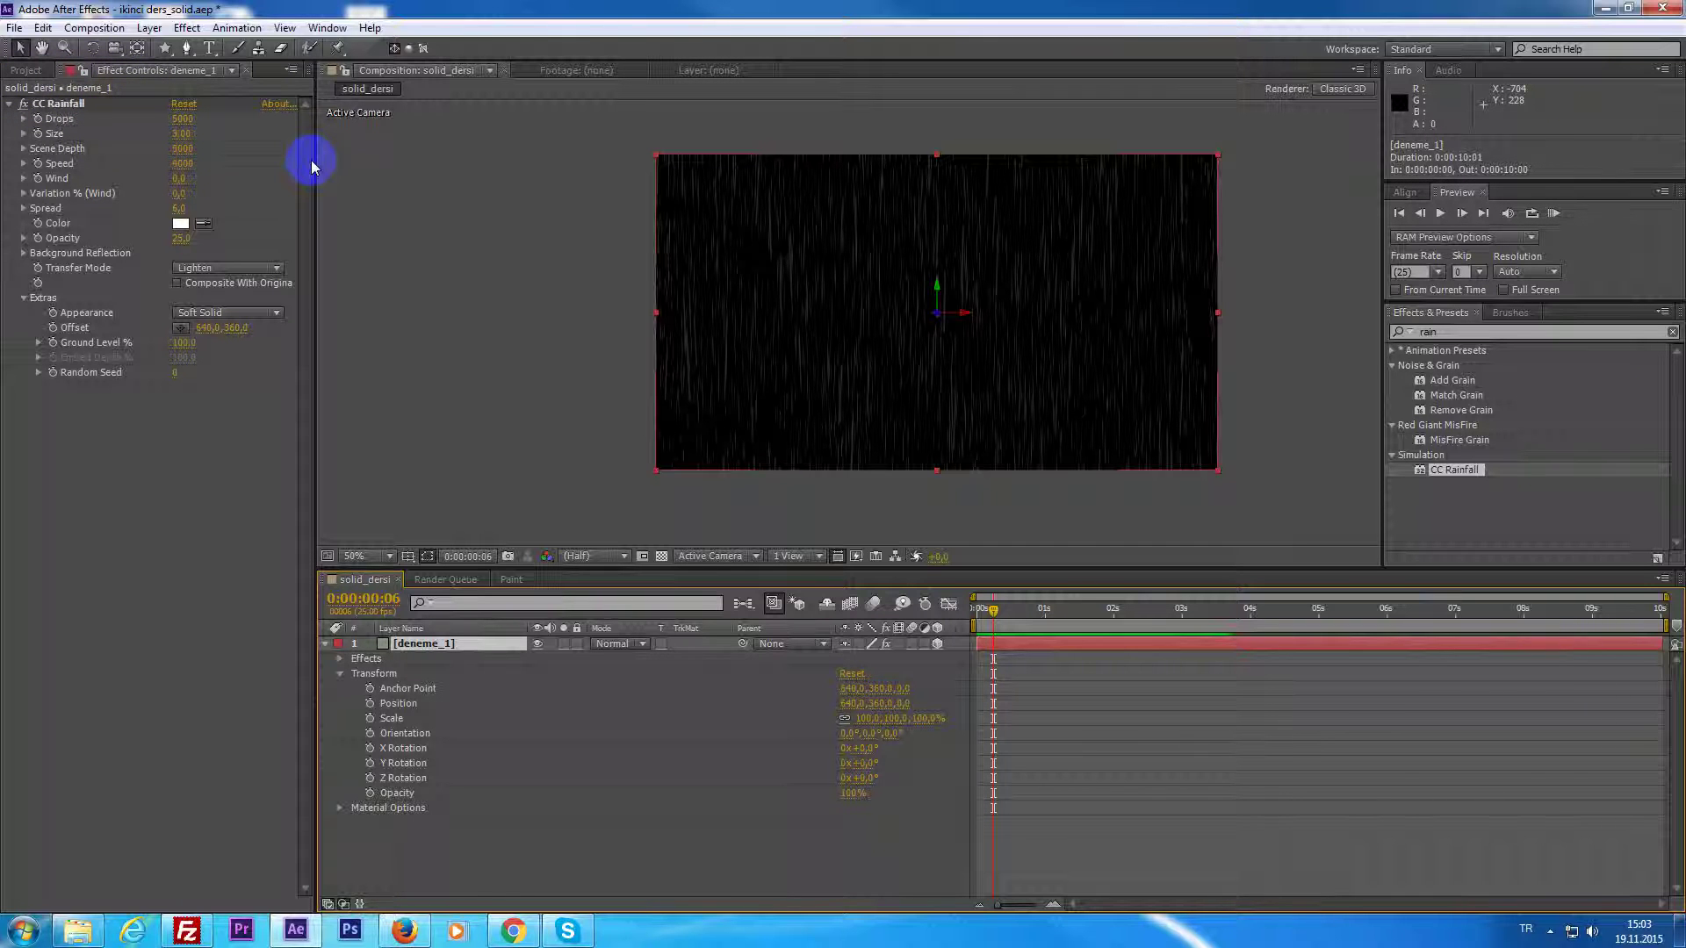
left_click(56, 105)
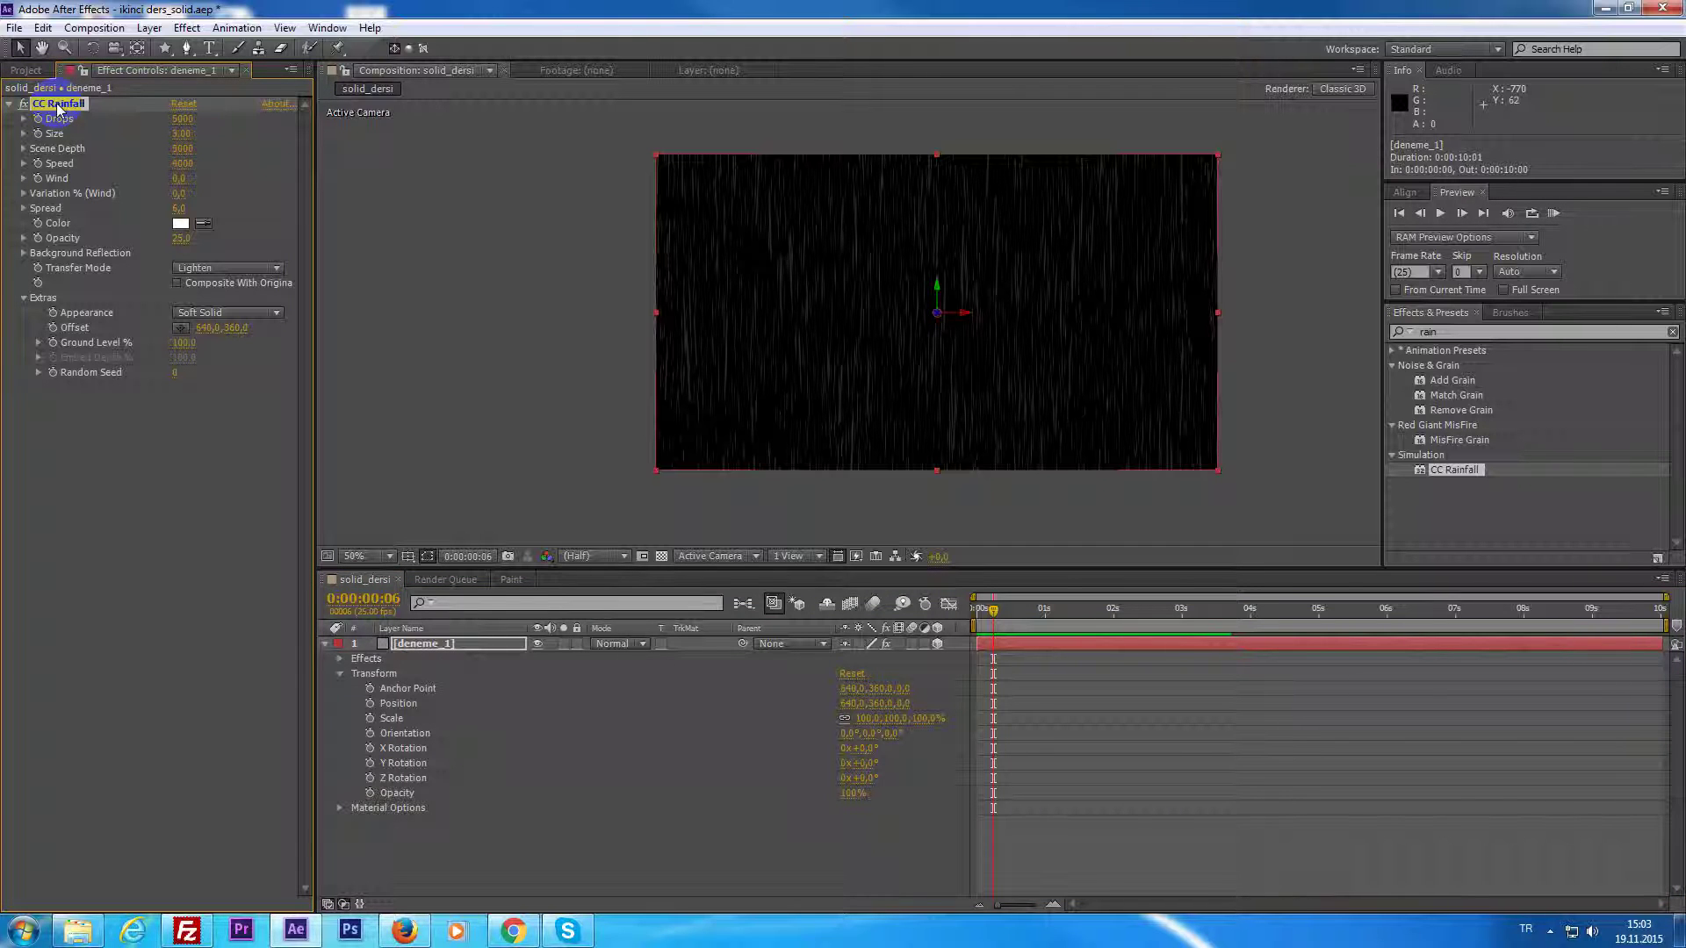
key("Delete")
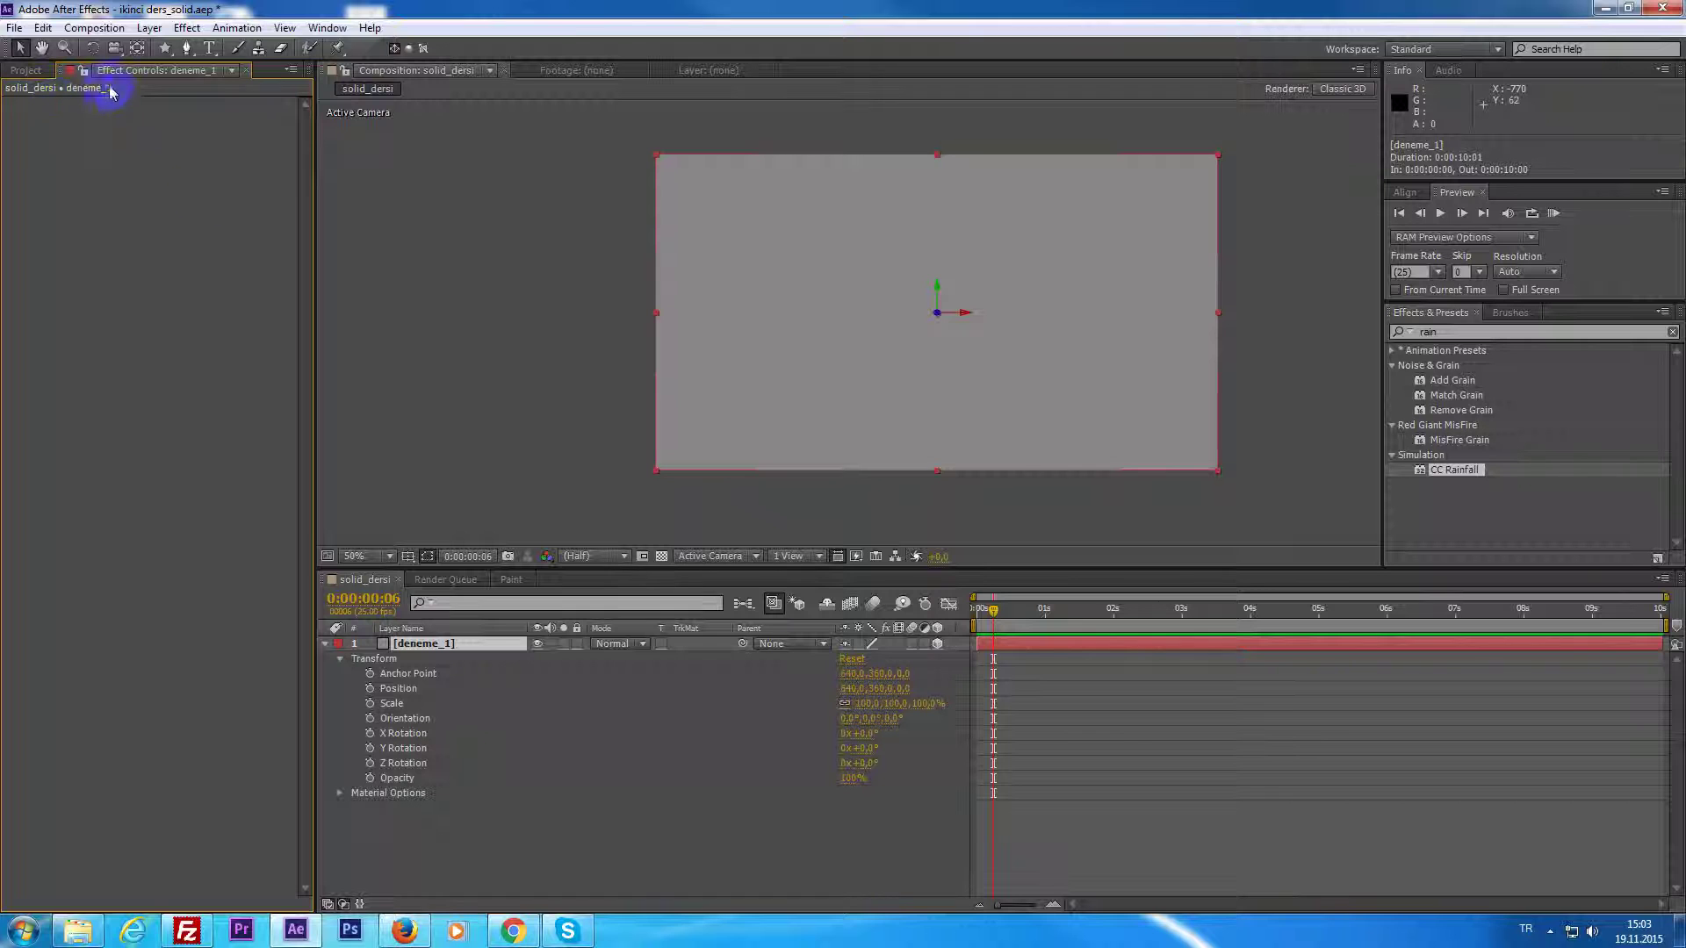
left_click(1029, 647)
key("ctrl+shift+y")
left_click_drag(1194, 347, 672, 391)
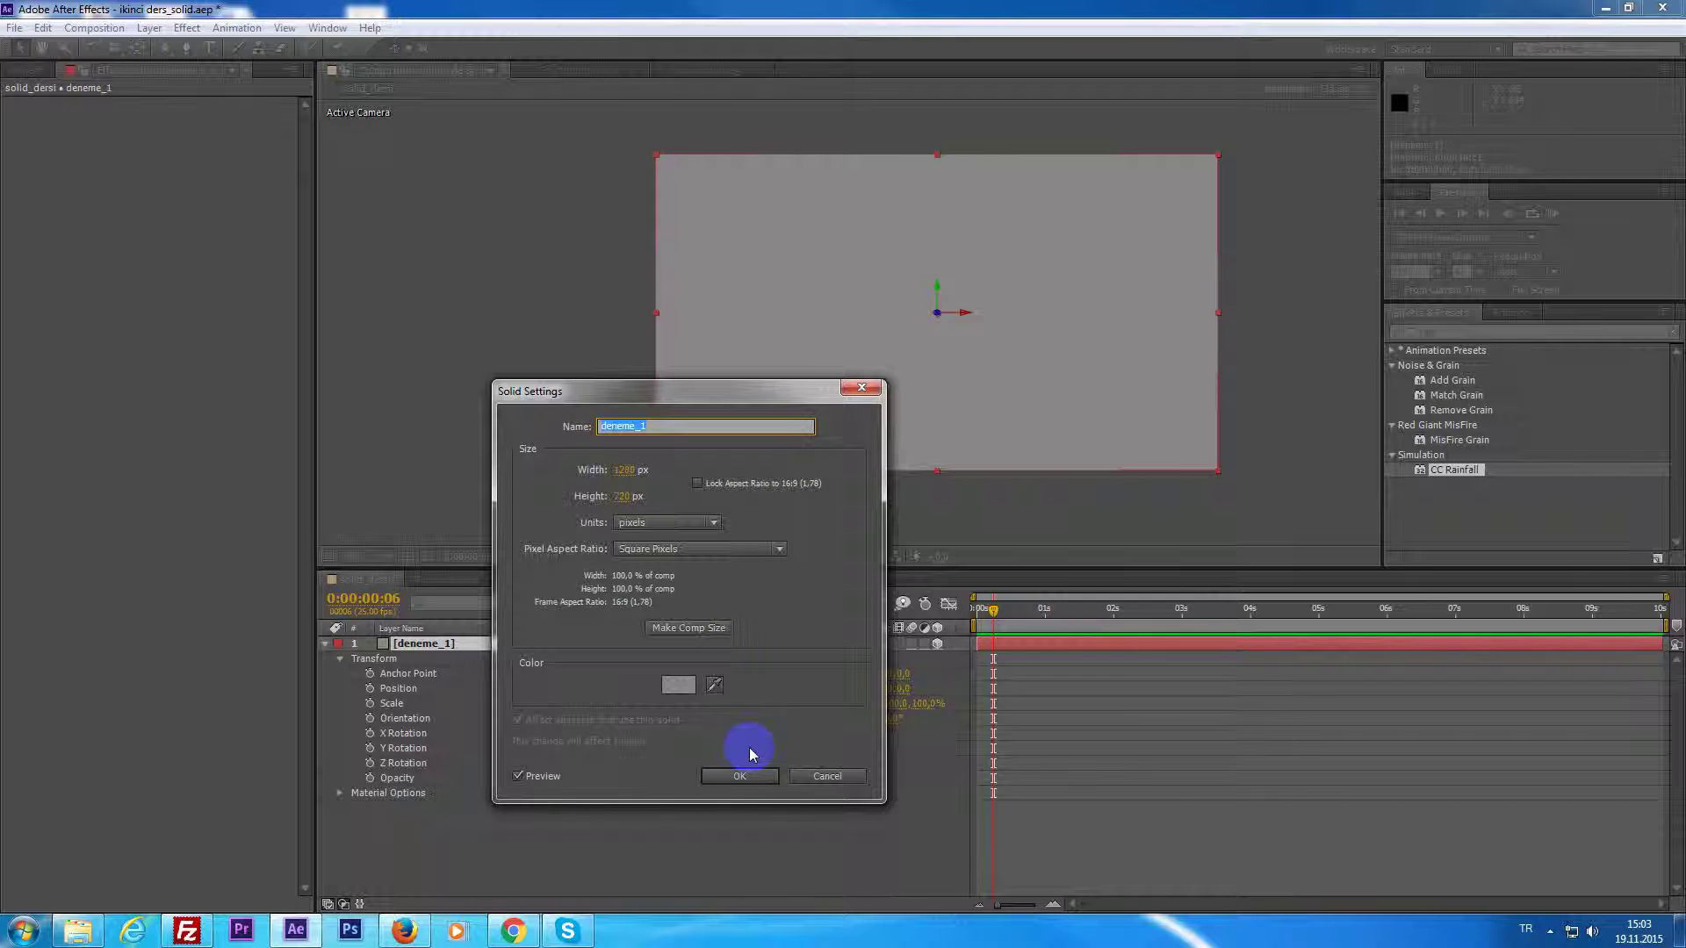
left_click(677, 684)
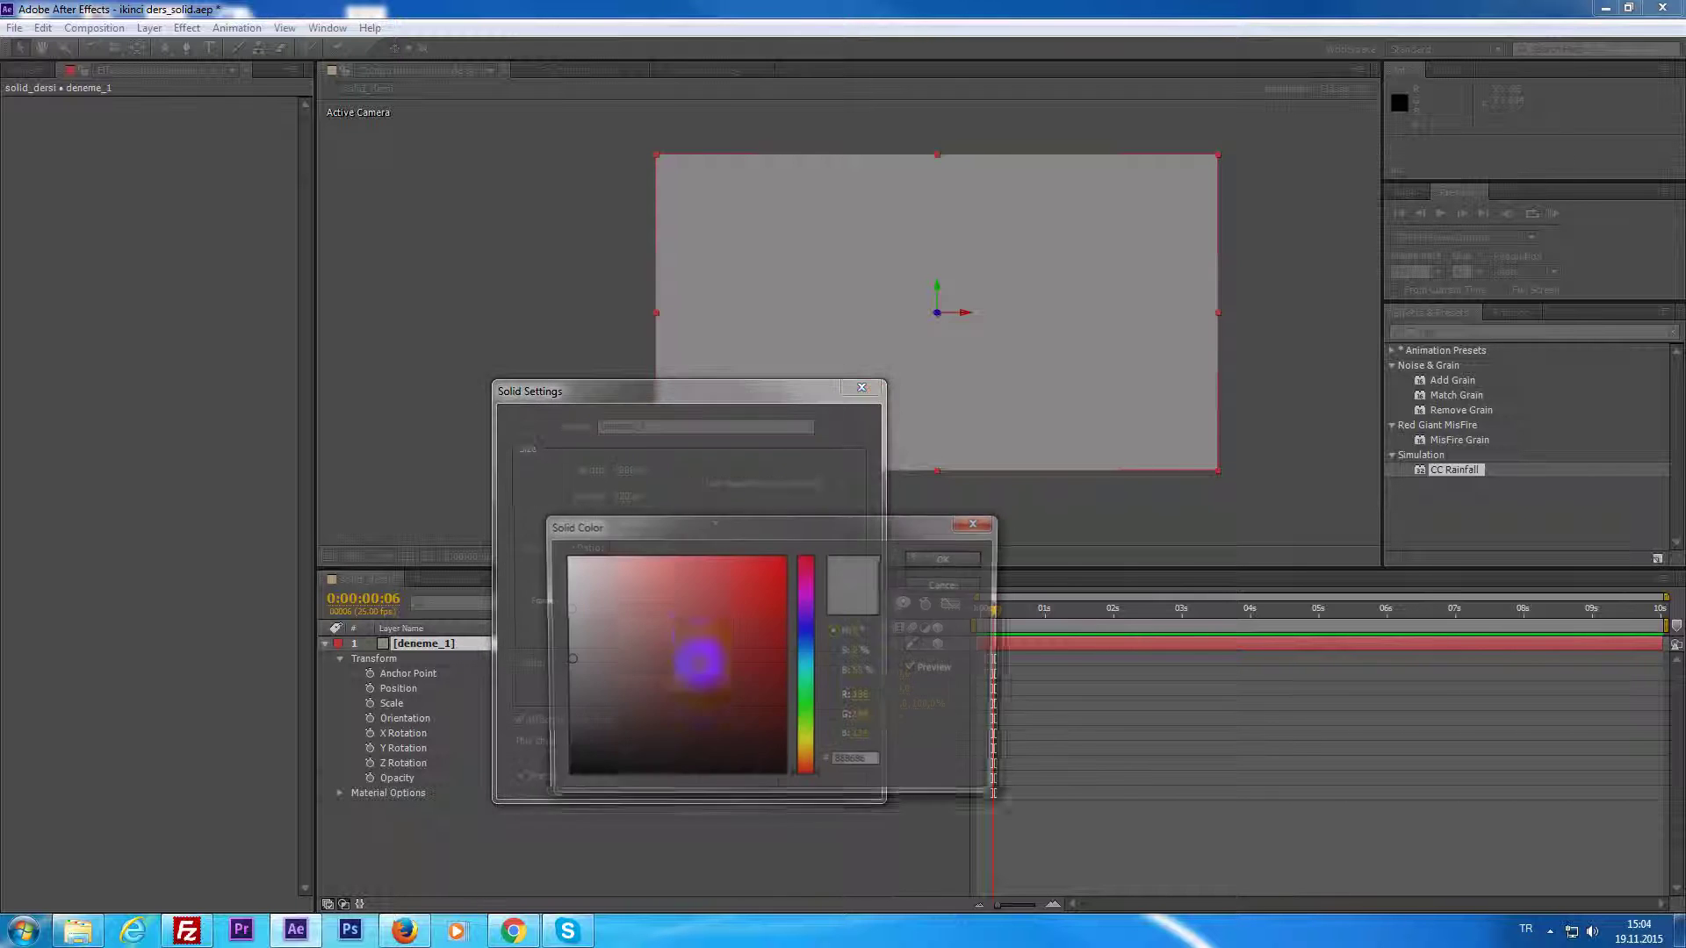
left_click_drag(756, 583, 737, 657)
left_click(946, 558)
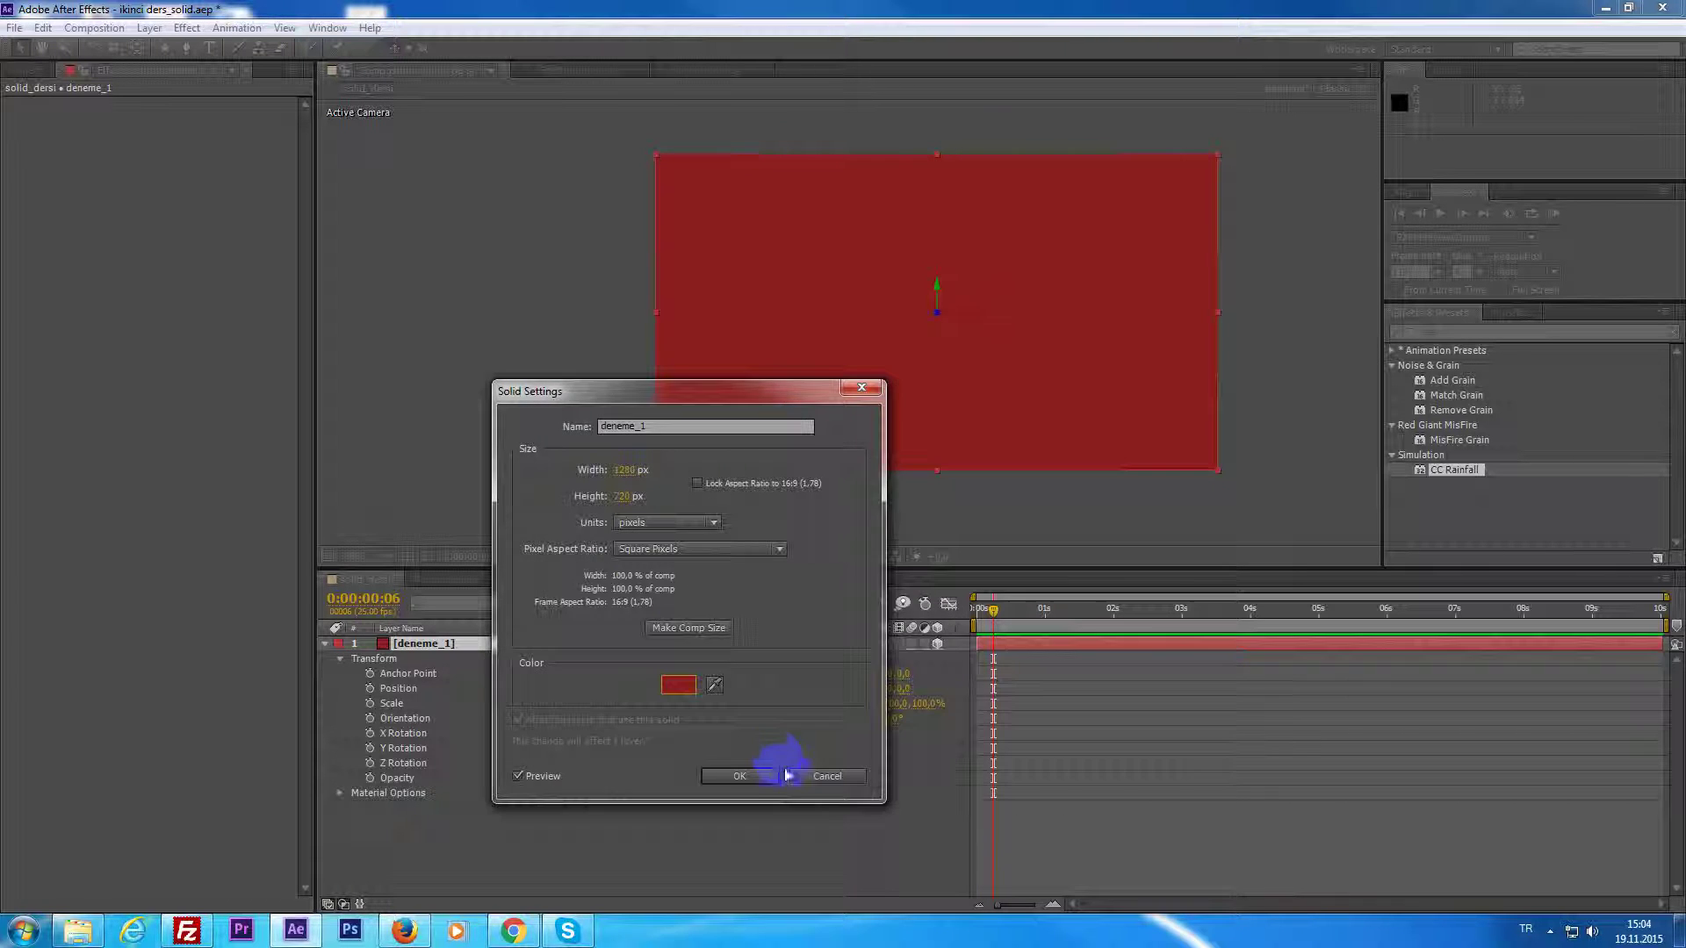
left_click(756, 779)
left_click_drag(993, 608, 1157, 609)
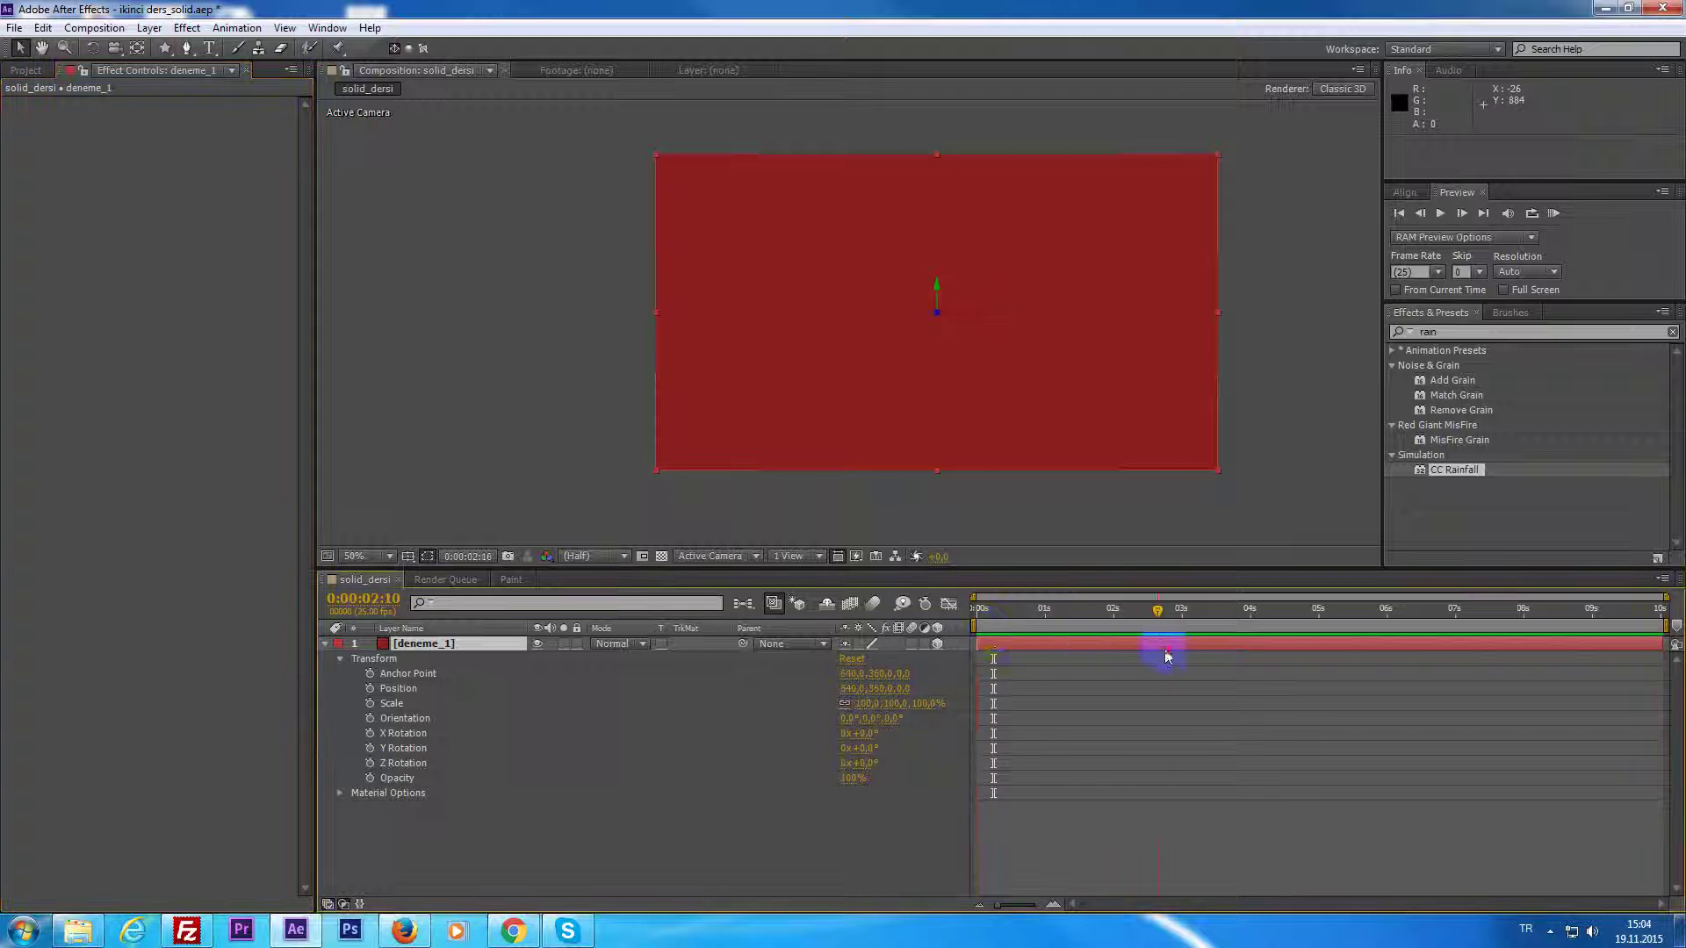
key("KP_0")
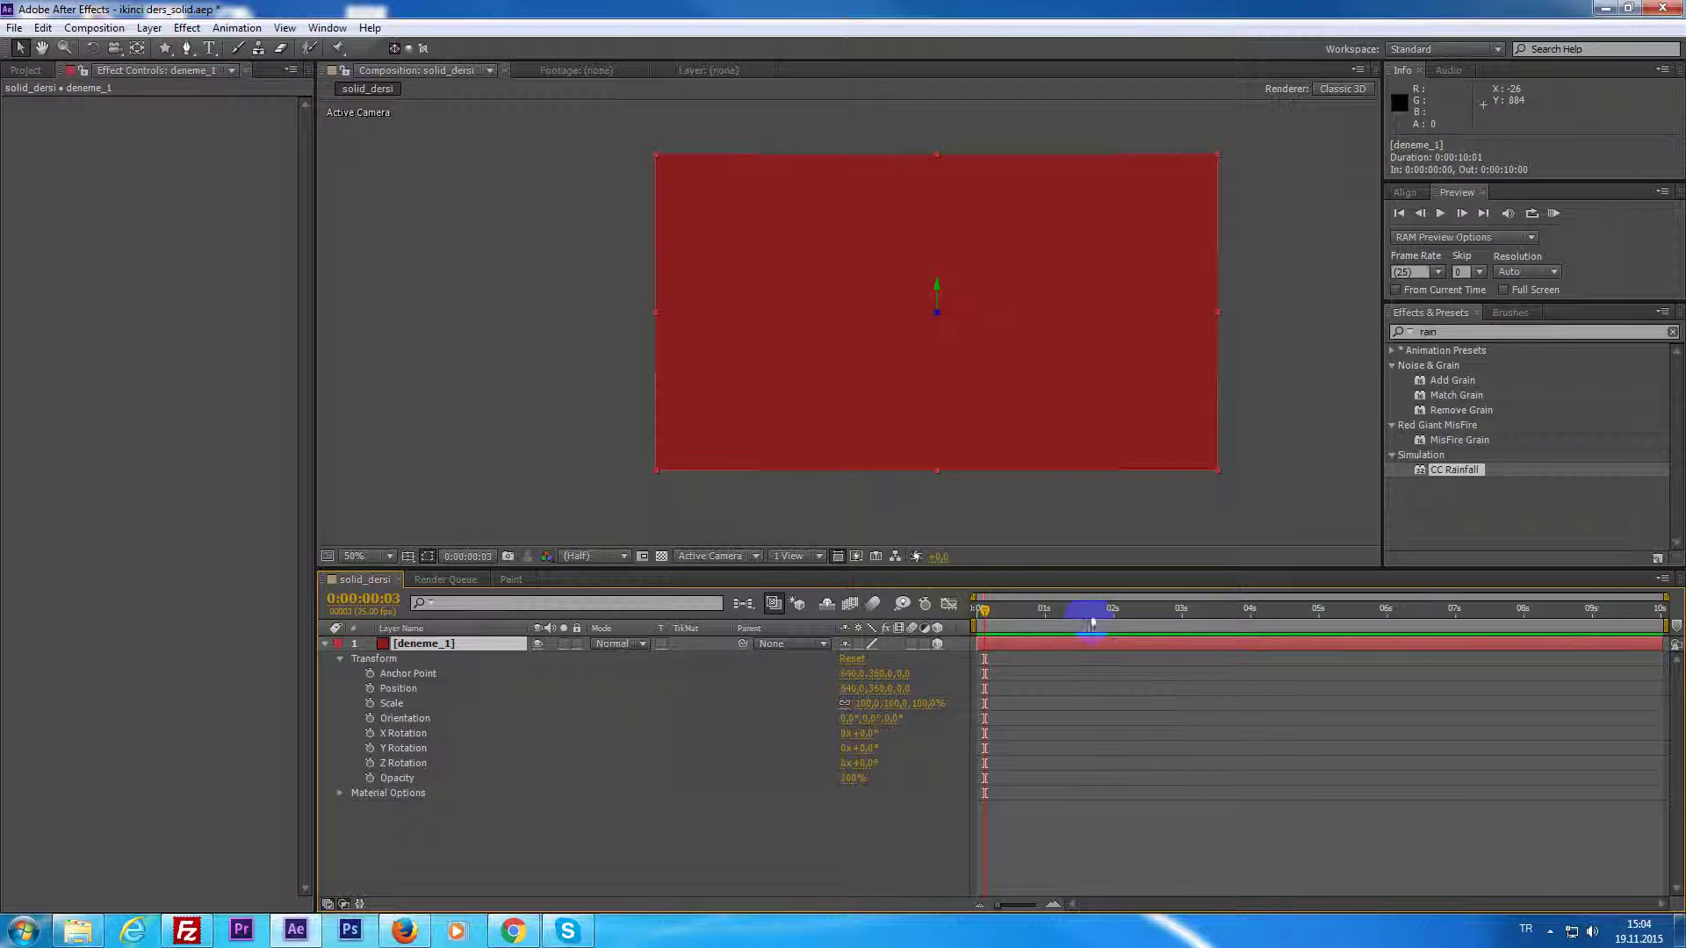
left_click(1171, 623)
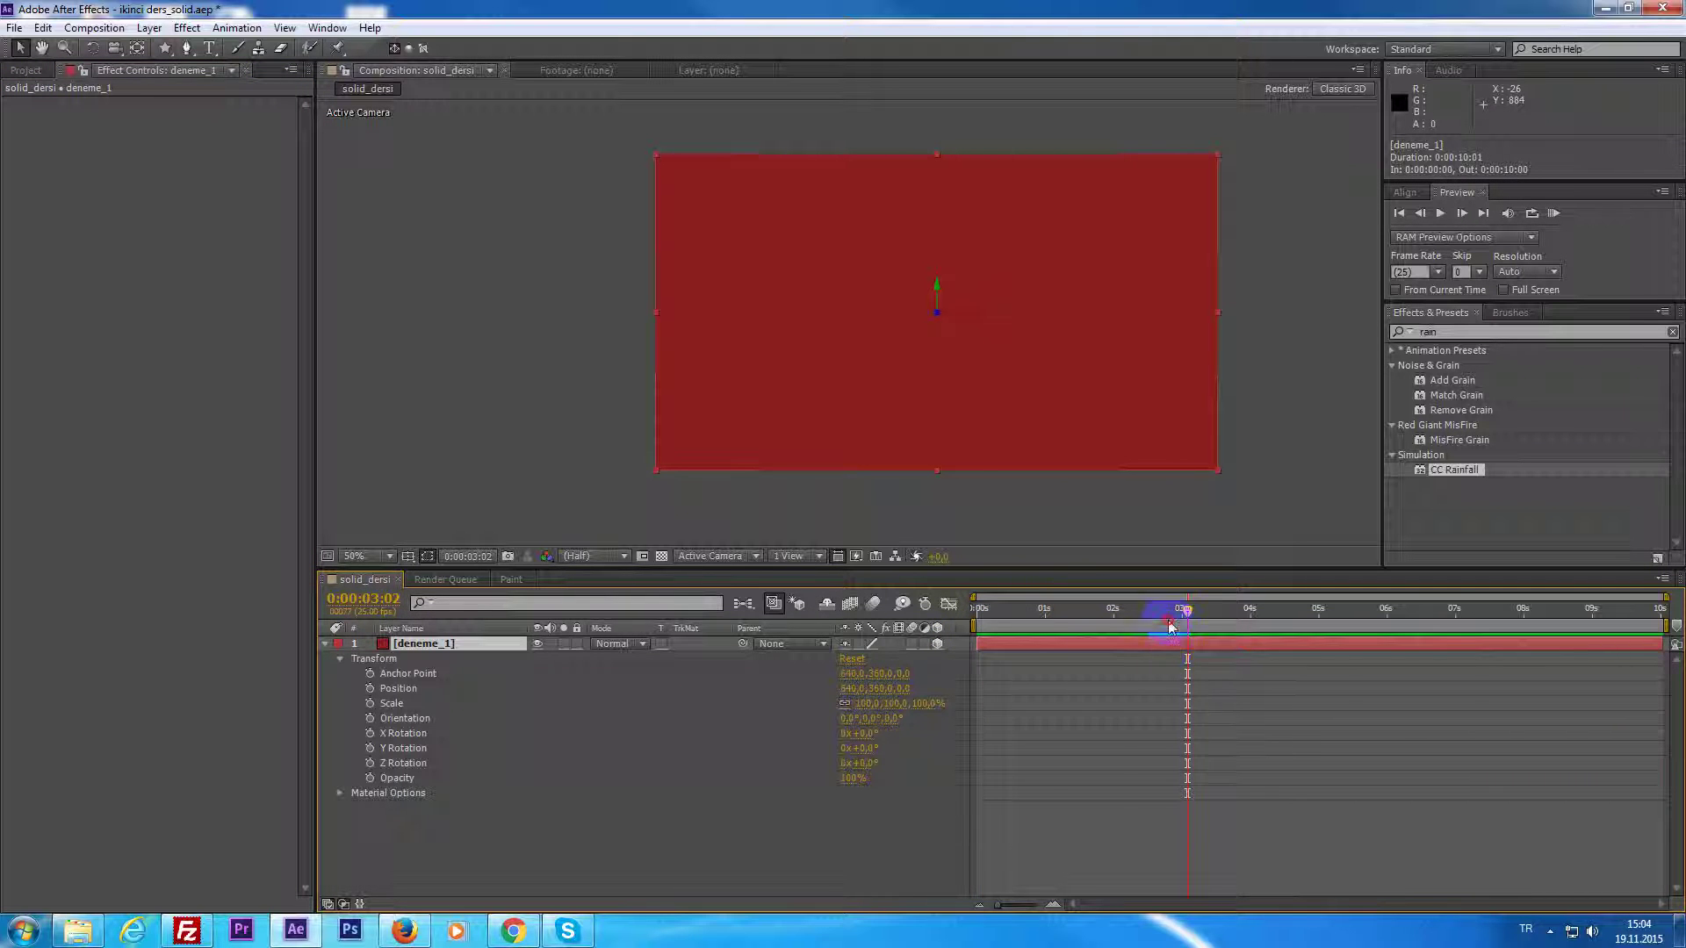
left_click(1080, 622)
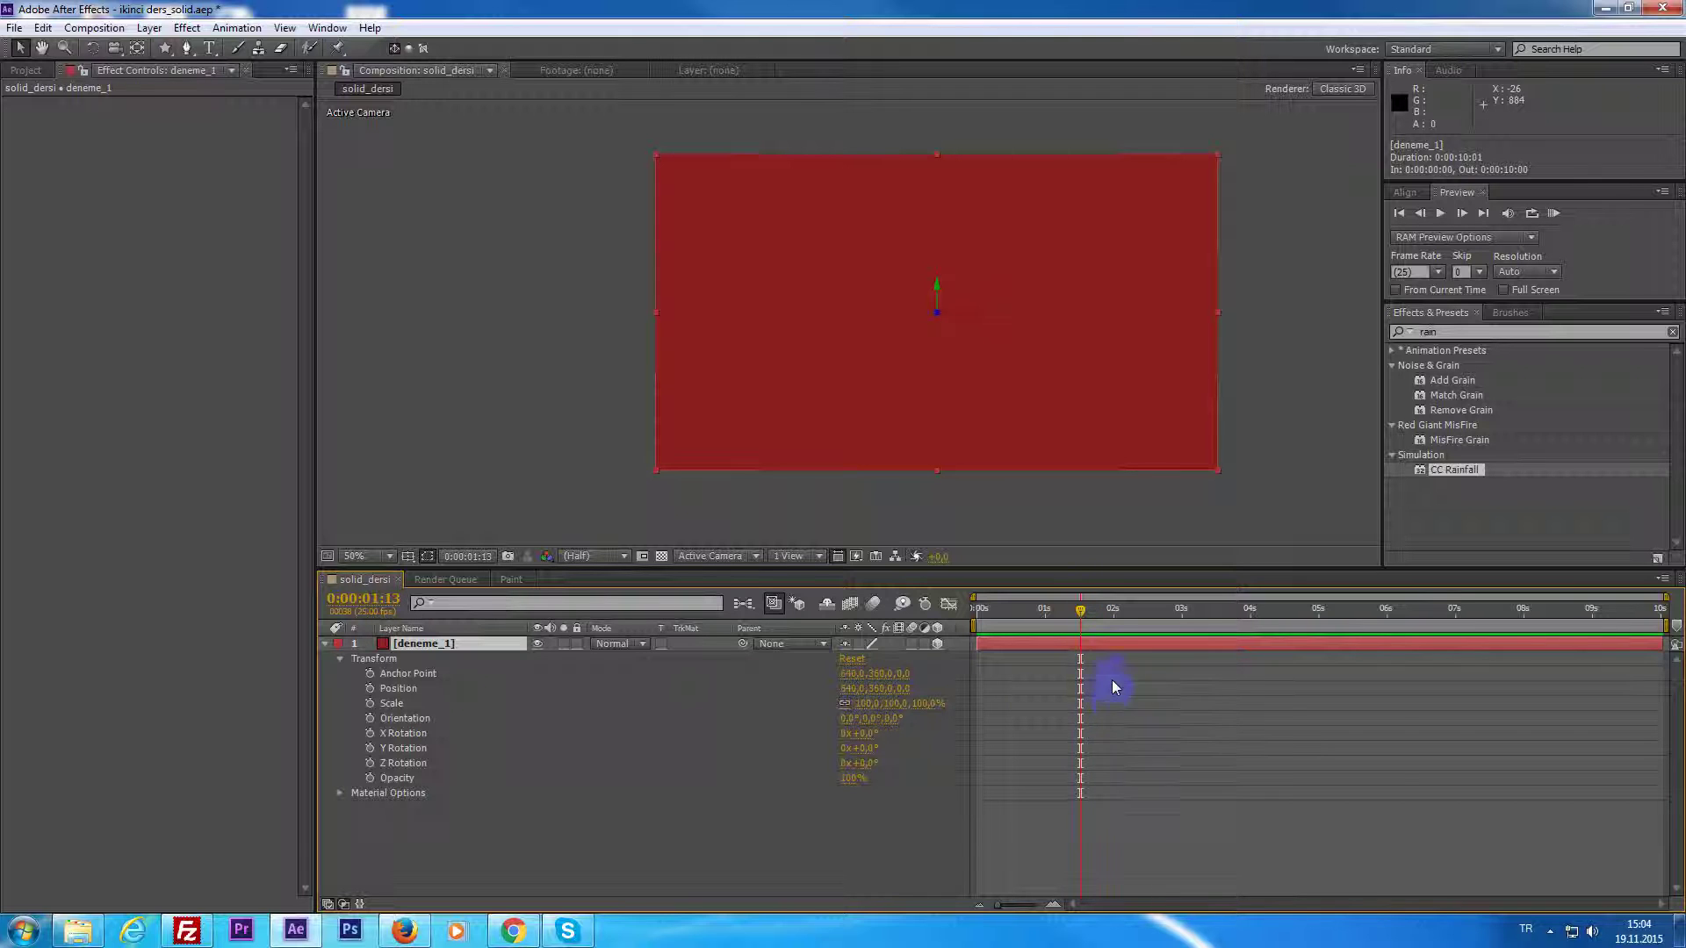
mouse_move(1113, 620)
left_mouse_down()
mouse_move(1264, 647)
mouse_move(1131, 639)
left_mouse_up()
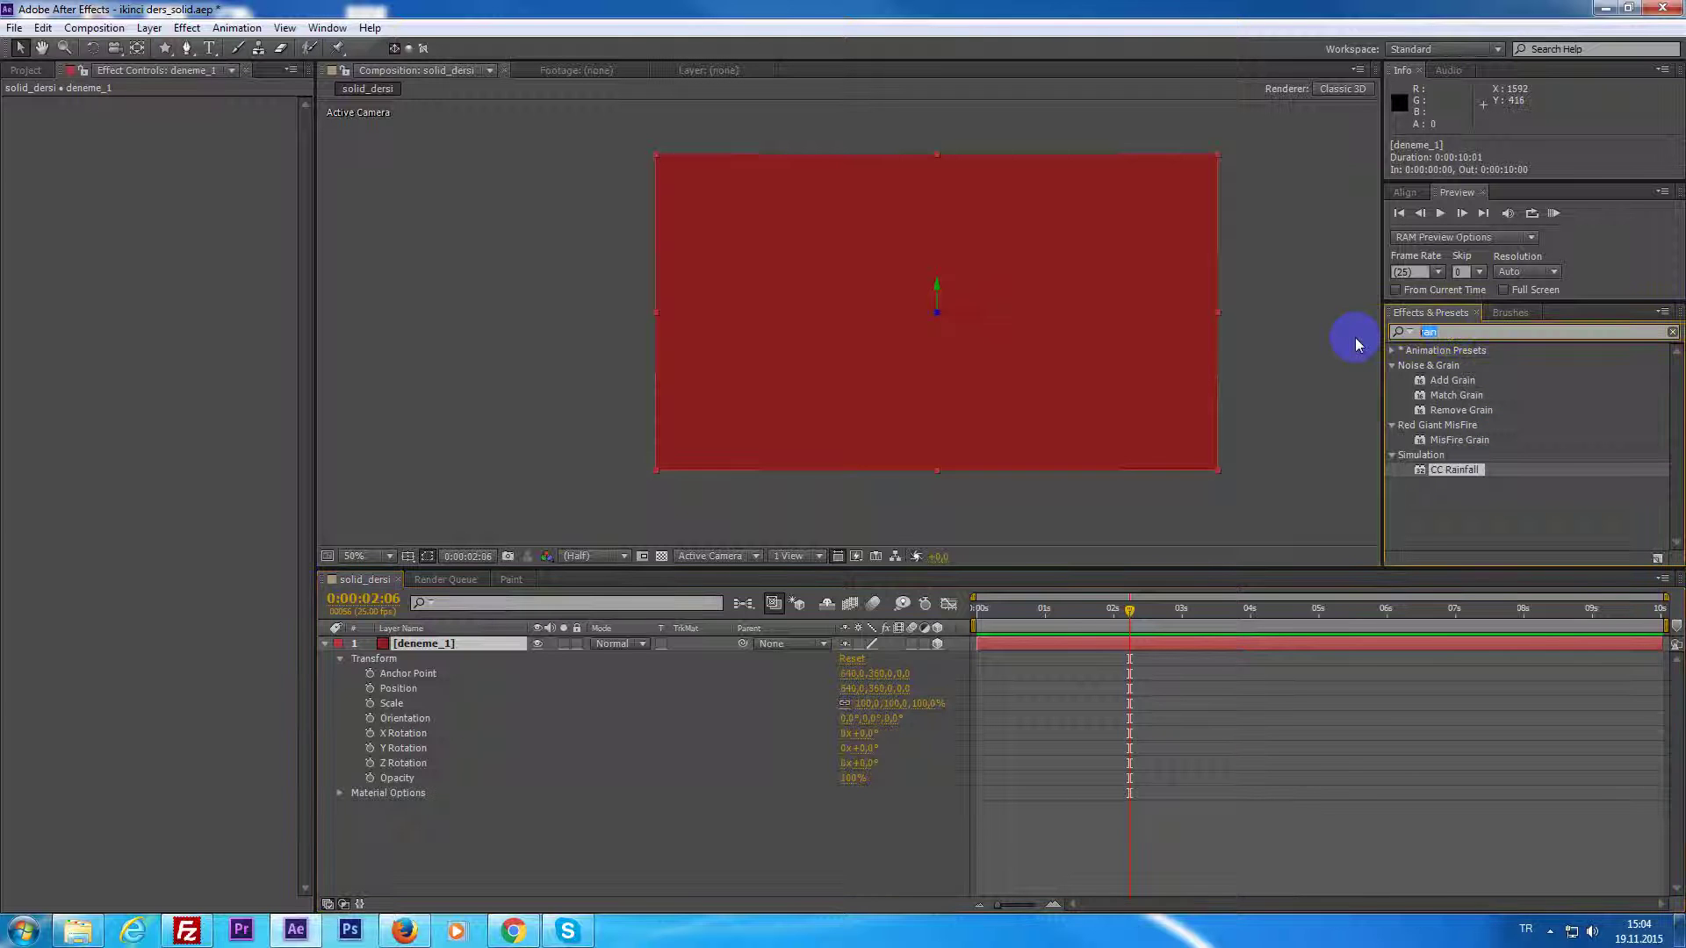
Clear the rain search and browse to the Animation Presets > Text > 3D Text presets.
key("BackSpace")
left_click(1409, 423)
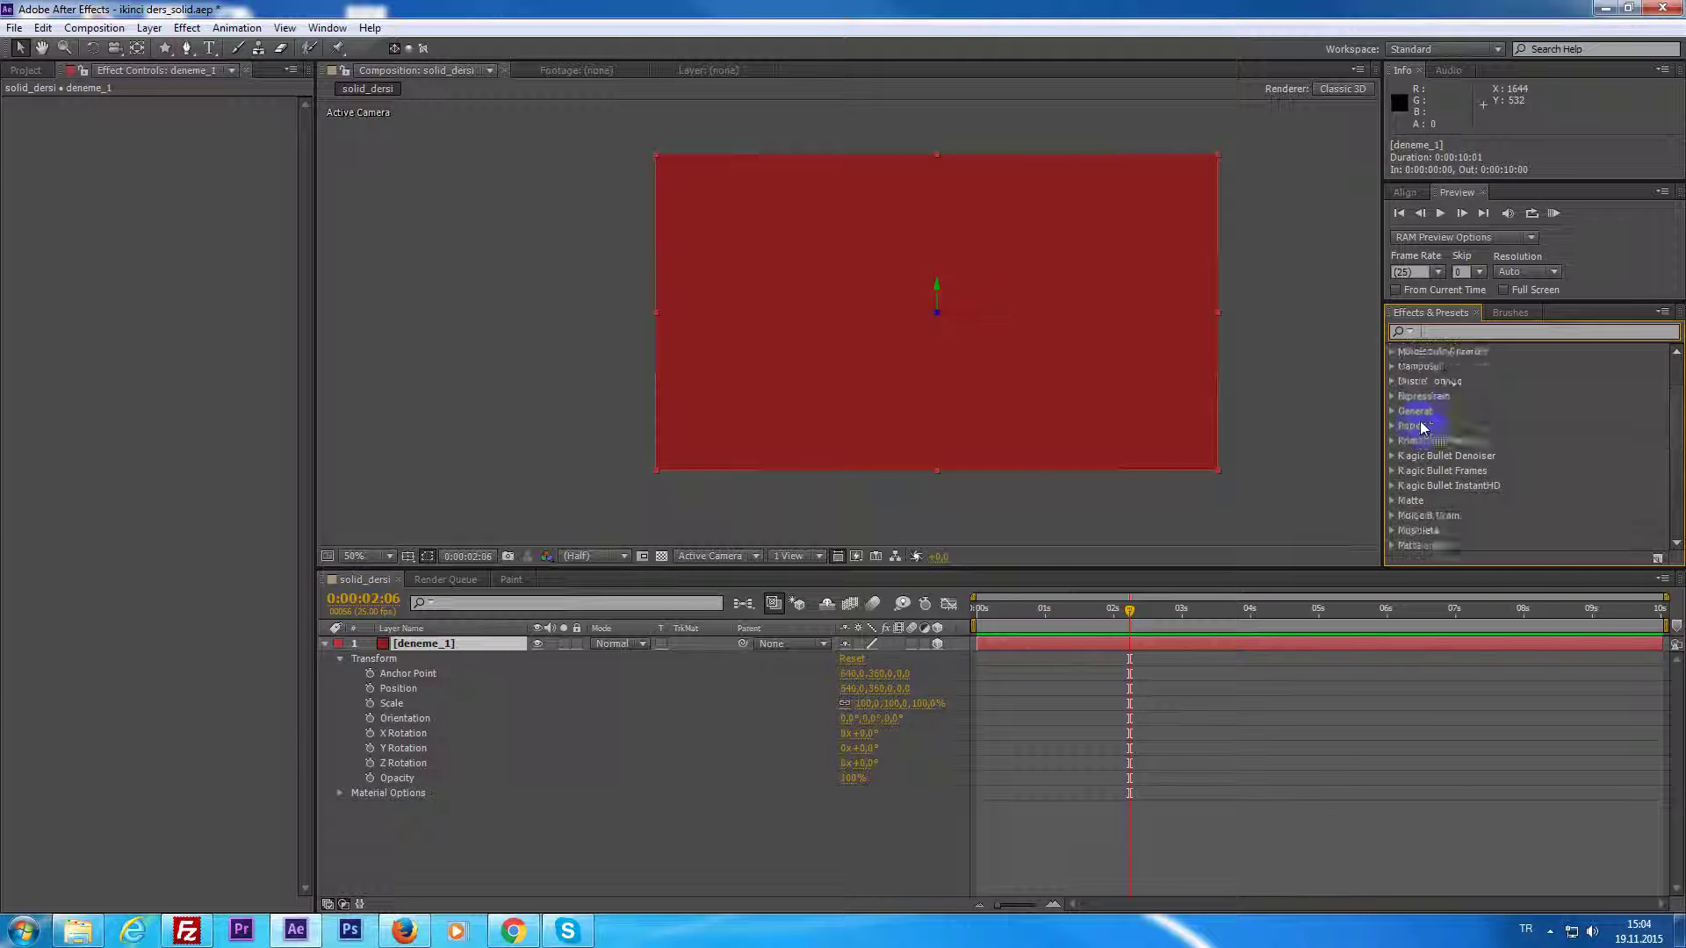
scroll(1431, 443, "down", 3)
scroll(1448, 461, "down", 5)
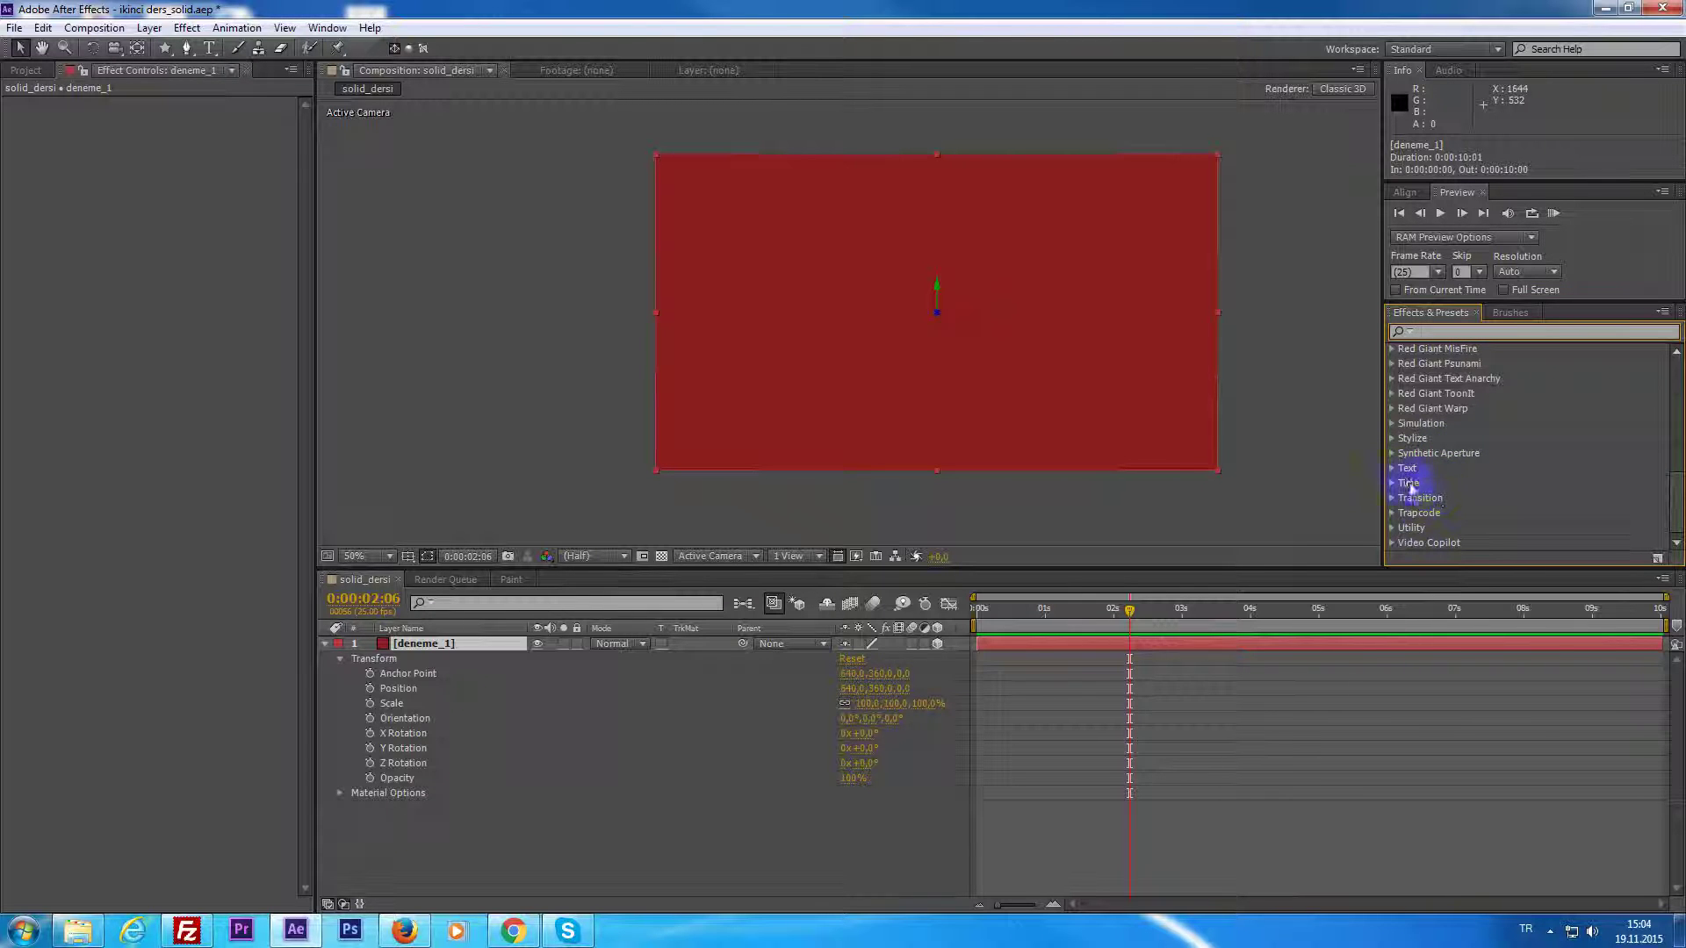
left_click(1391, 468)
scroll(1440, 491, "down", 2)
scroll(1440, 487, "up", 3)
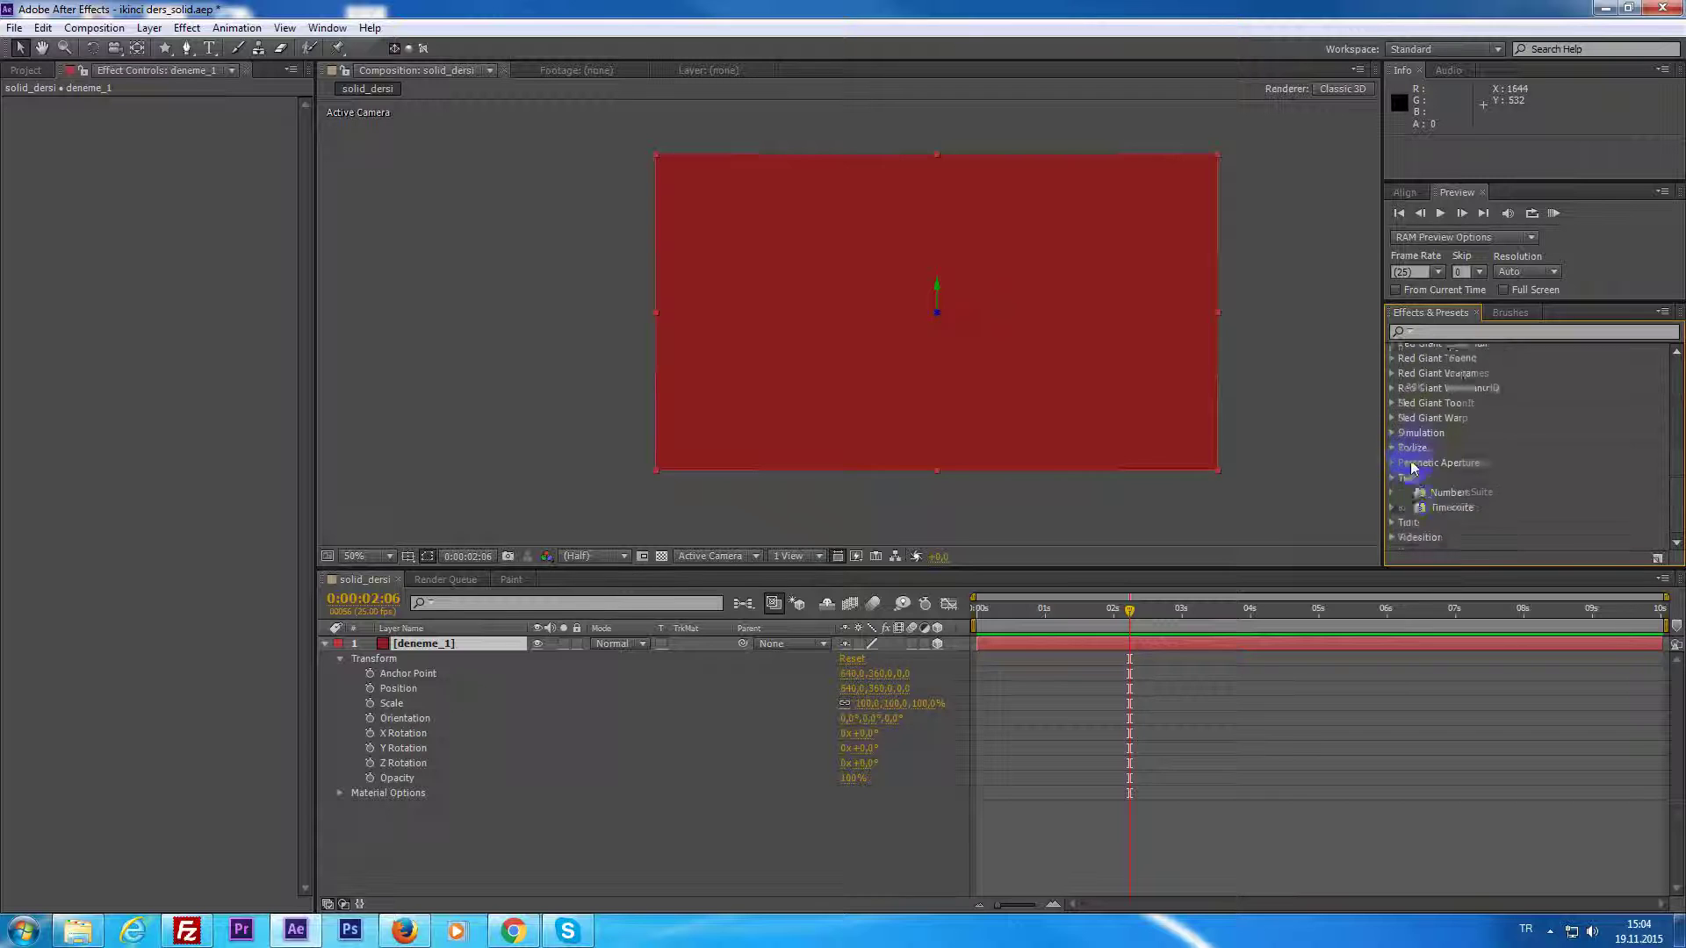
scroll(1422, 466, "up", 4)
scroll(1409, 421, "up", 3)
left_click(1391, 350)
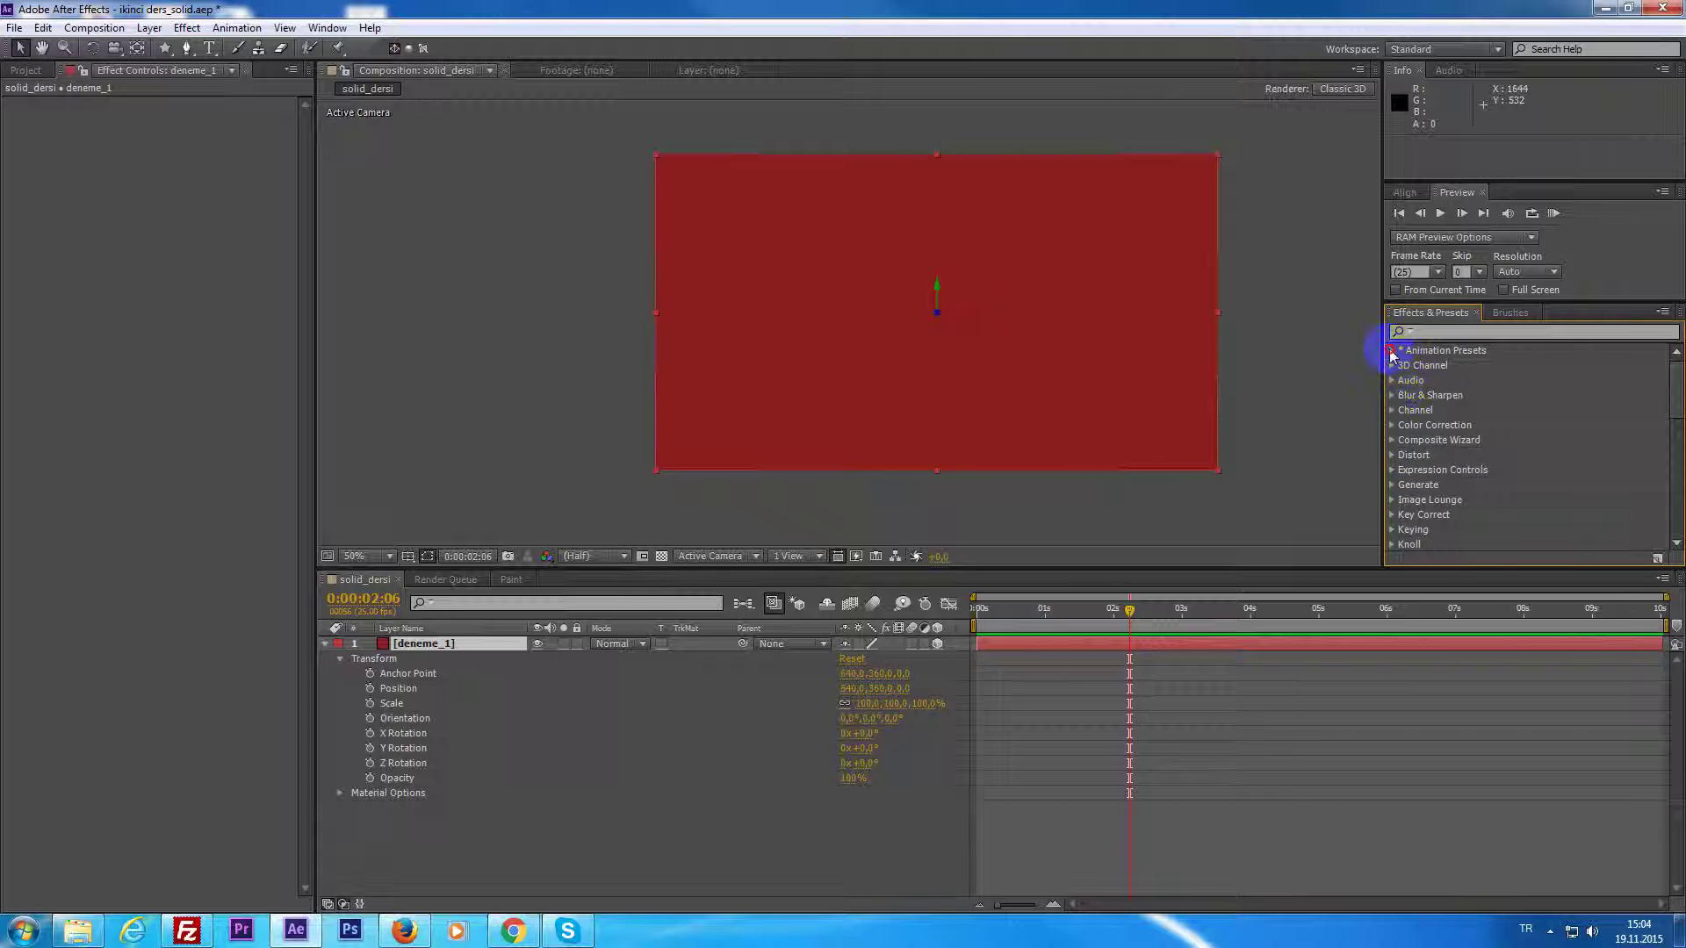
scroll(1427, 465, "down", 5)
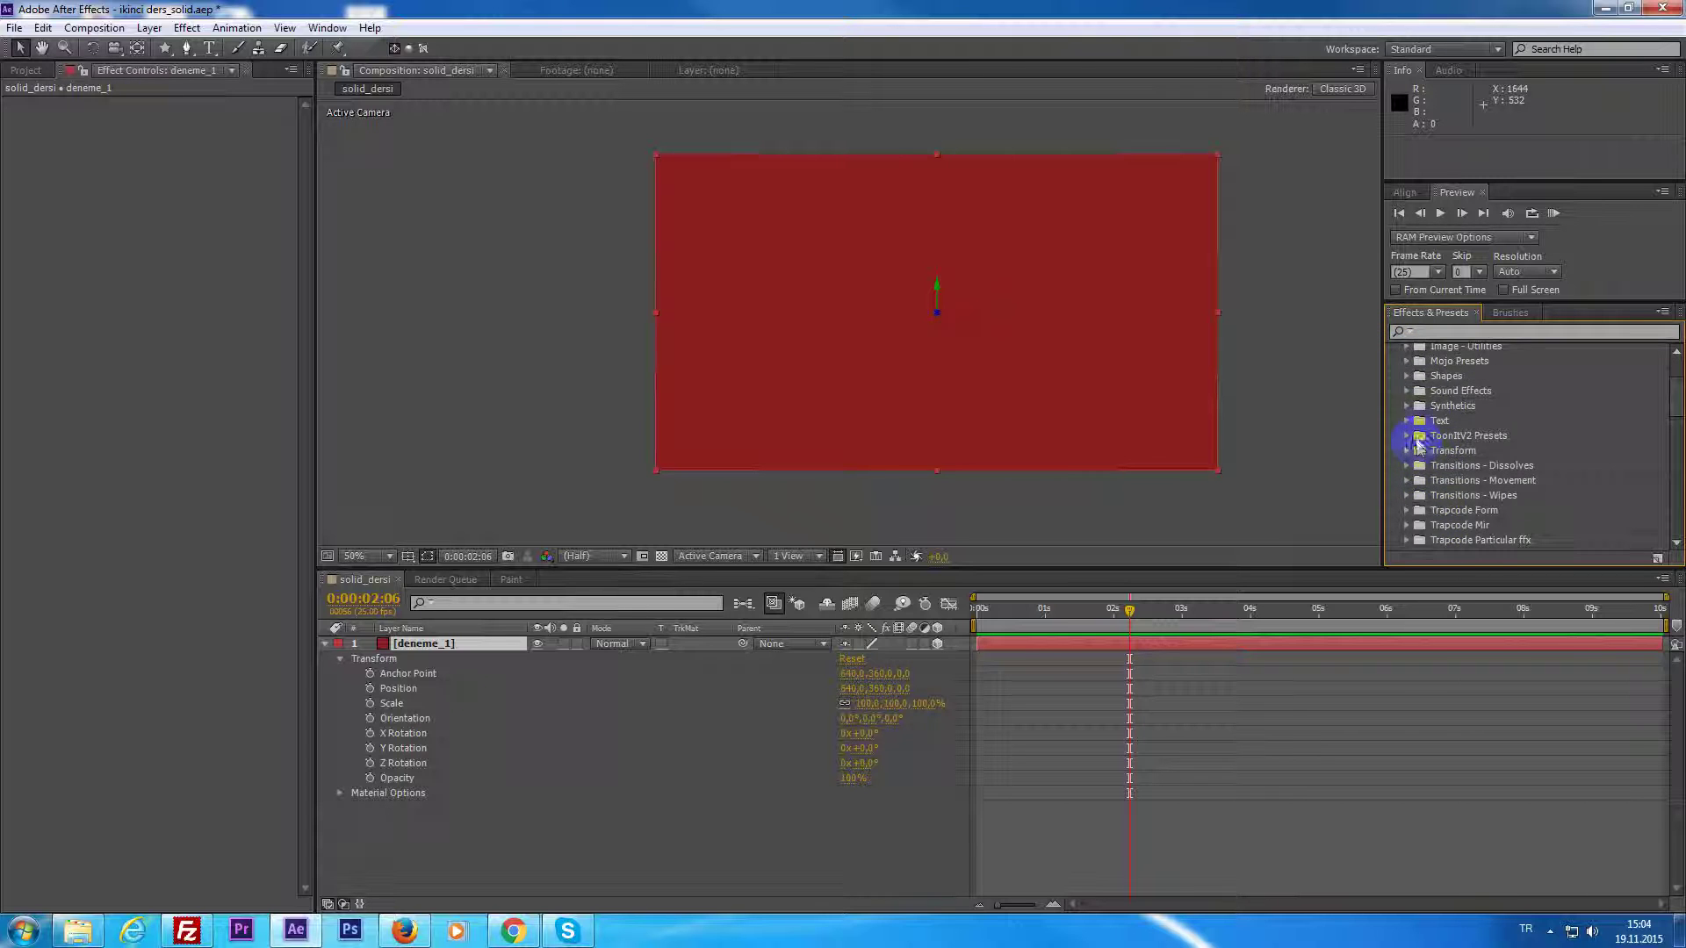
left_click(1407, 421)
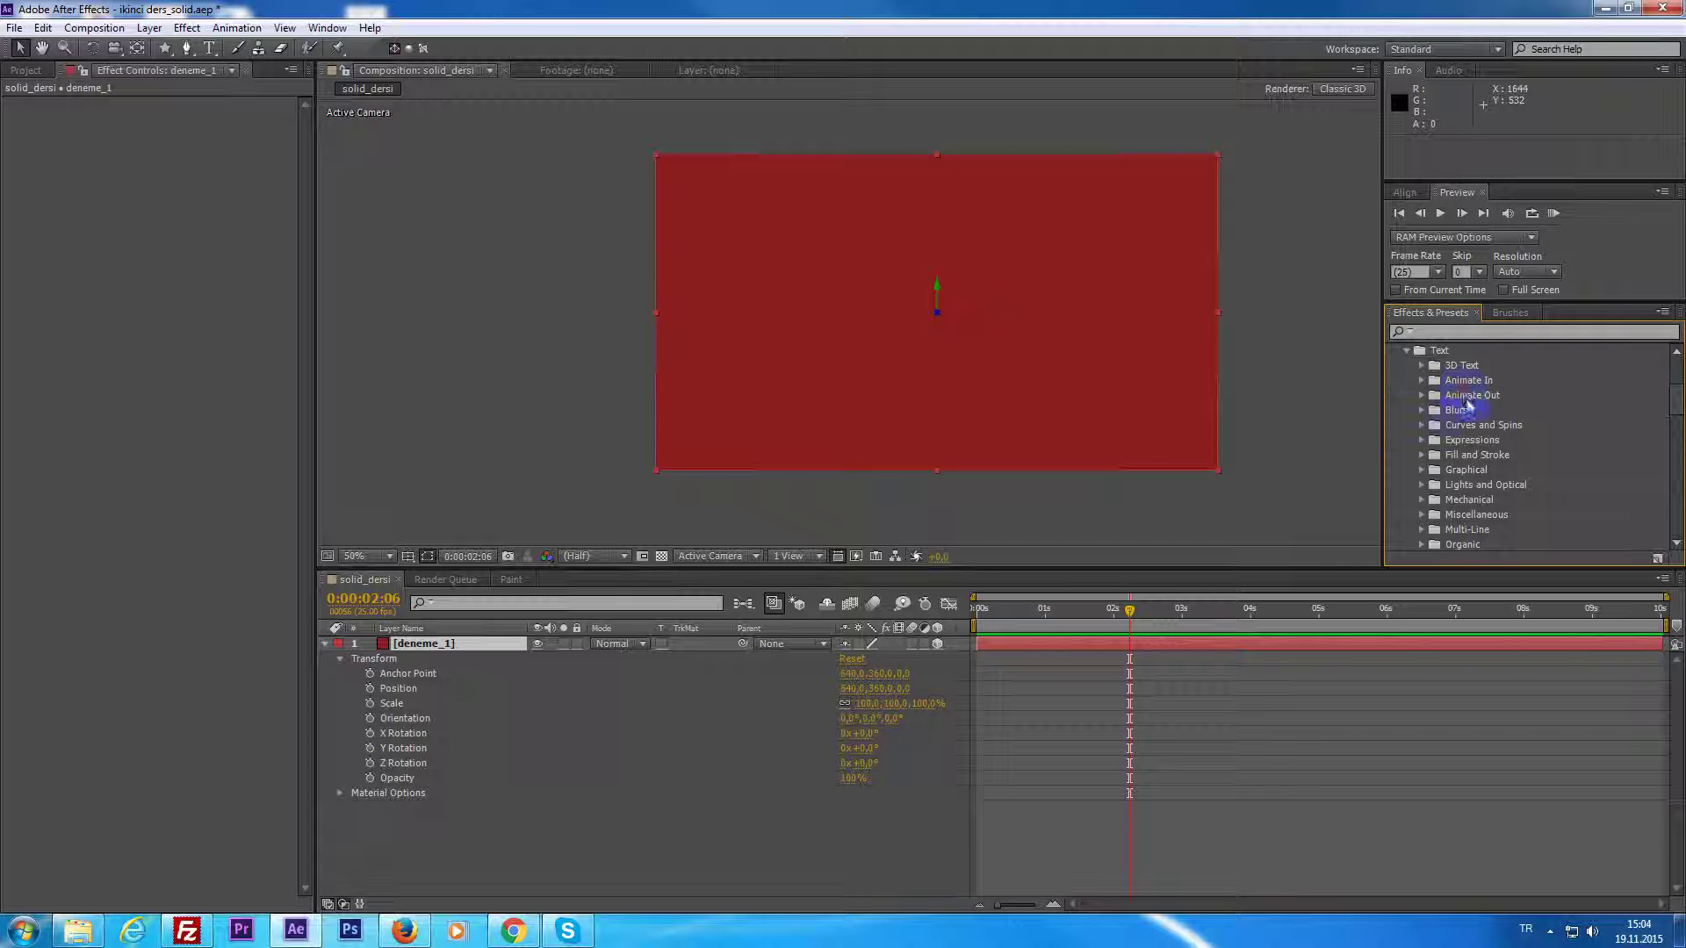
left_click(1422, 365)
Apply 3D Basic Position Z Typeon to deneme_1, play it, then undo it and collapse the folder.
left_click_drag(1519, 380, 1157, 644)
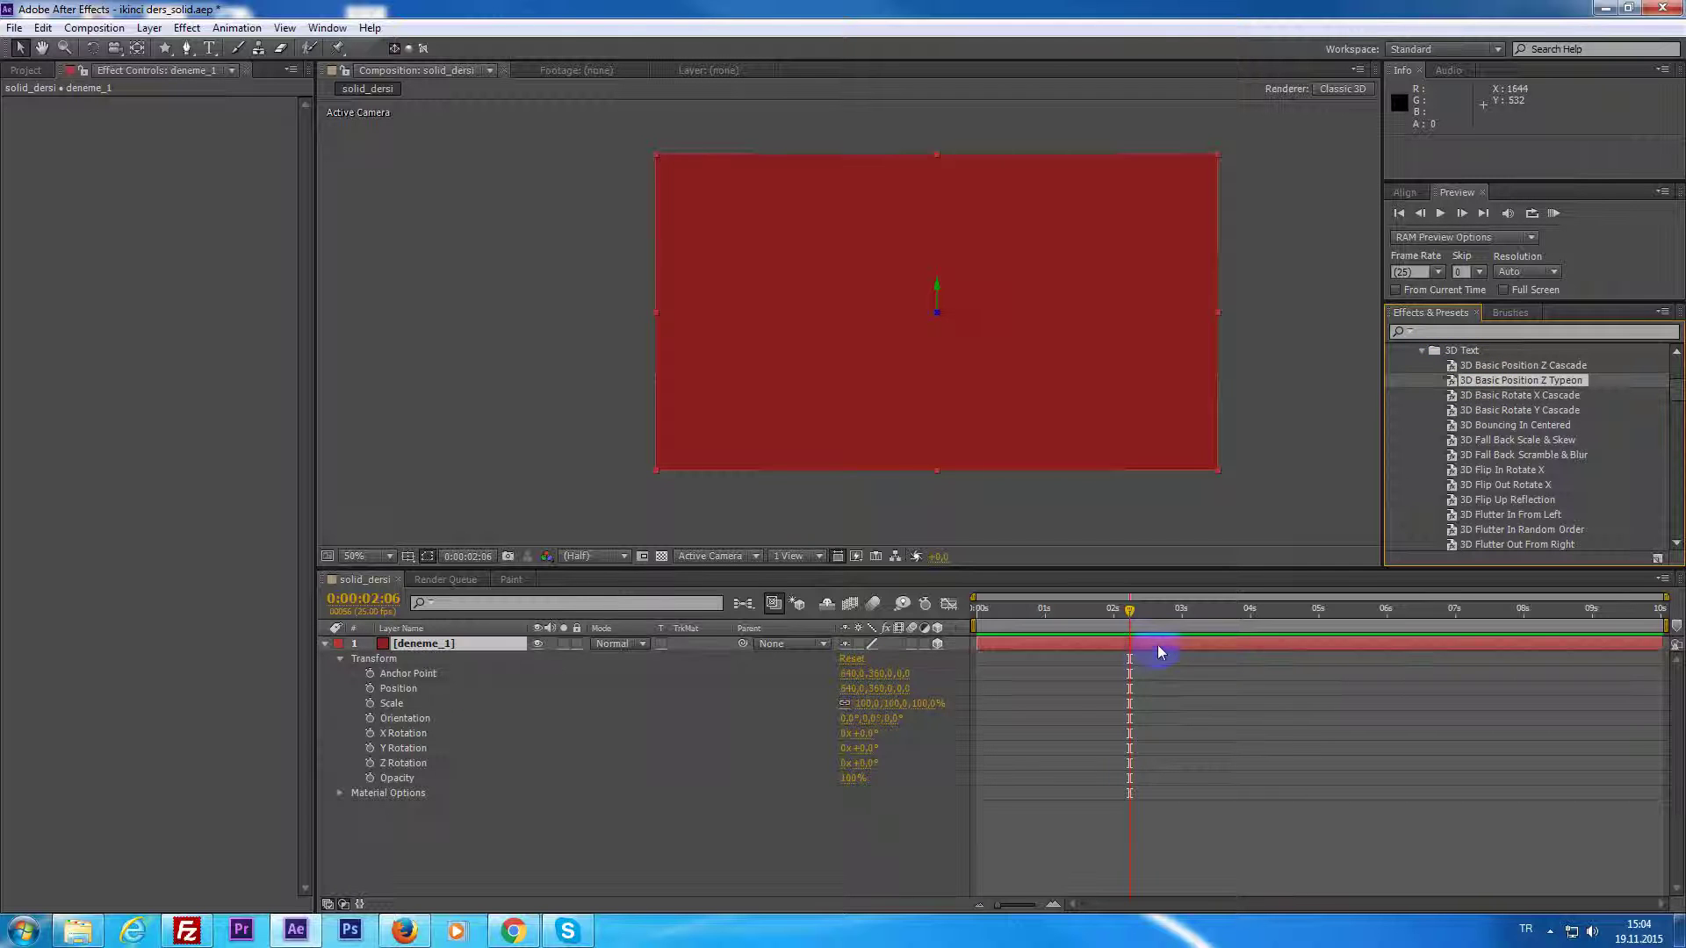
key("space")
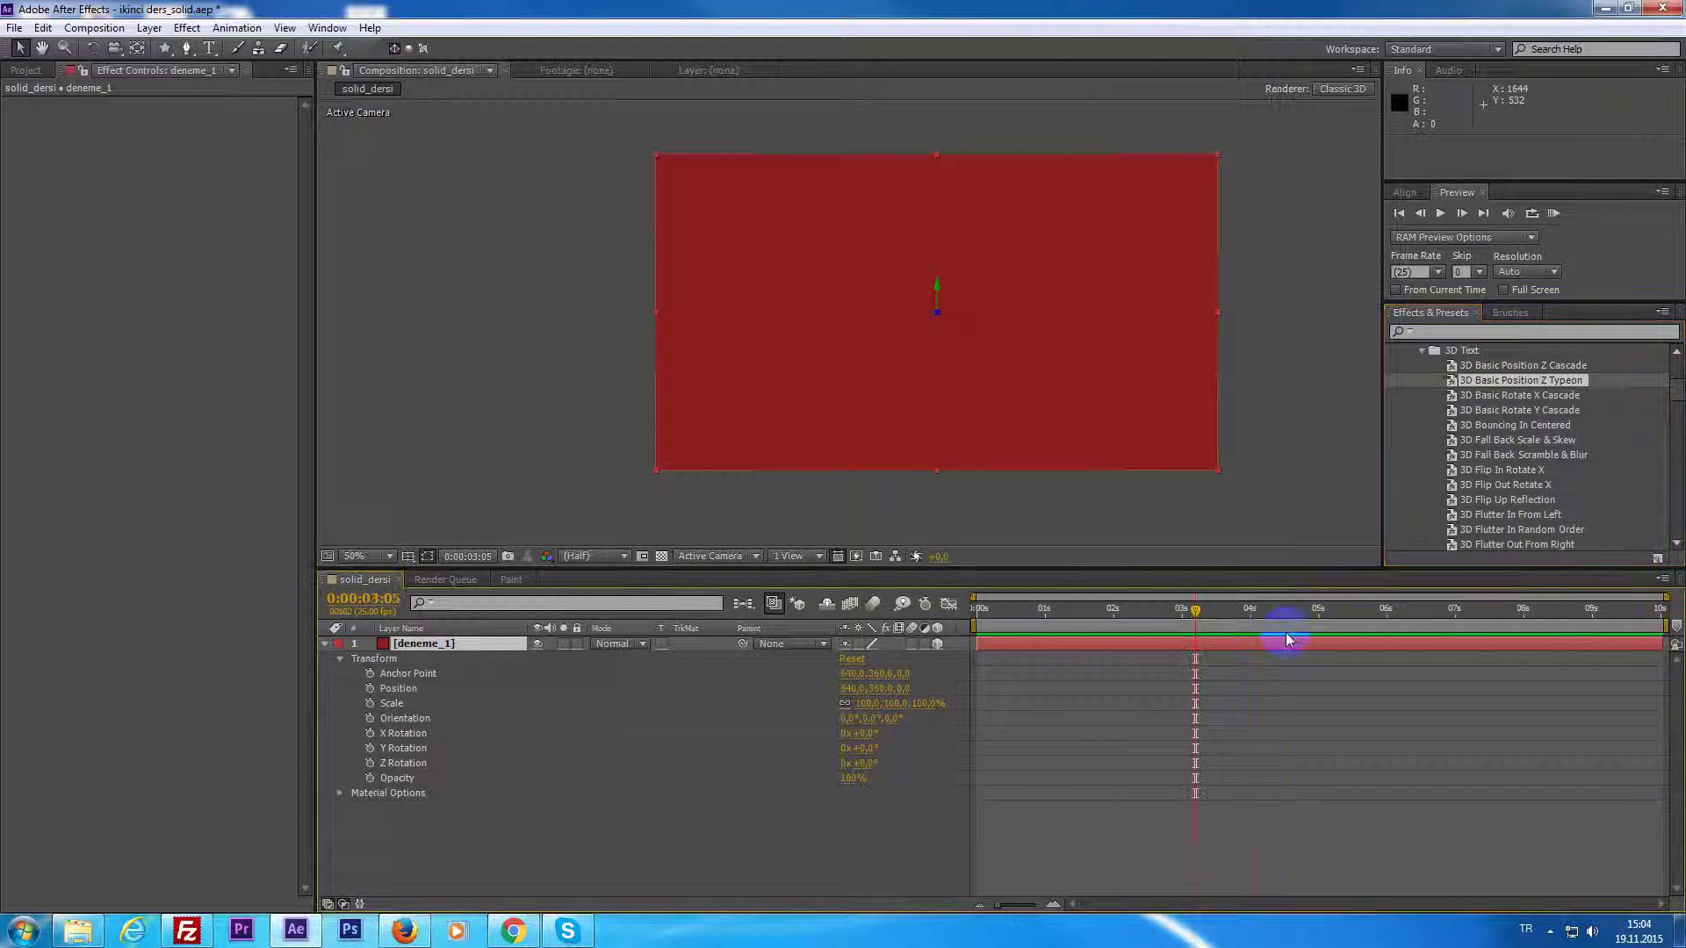
key("ctrl+z")
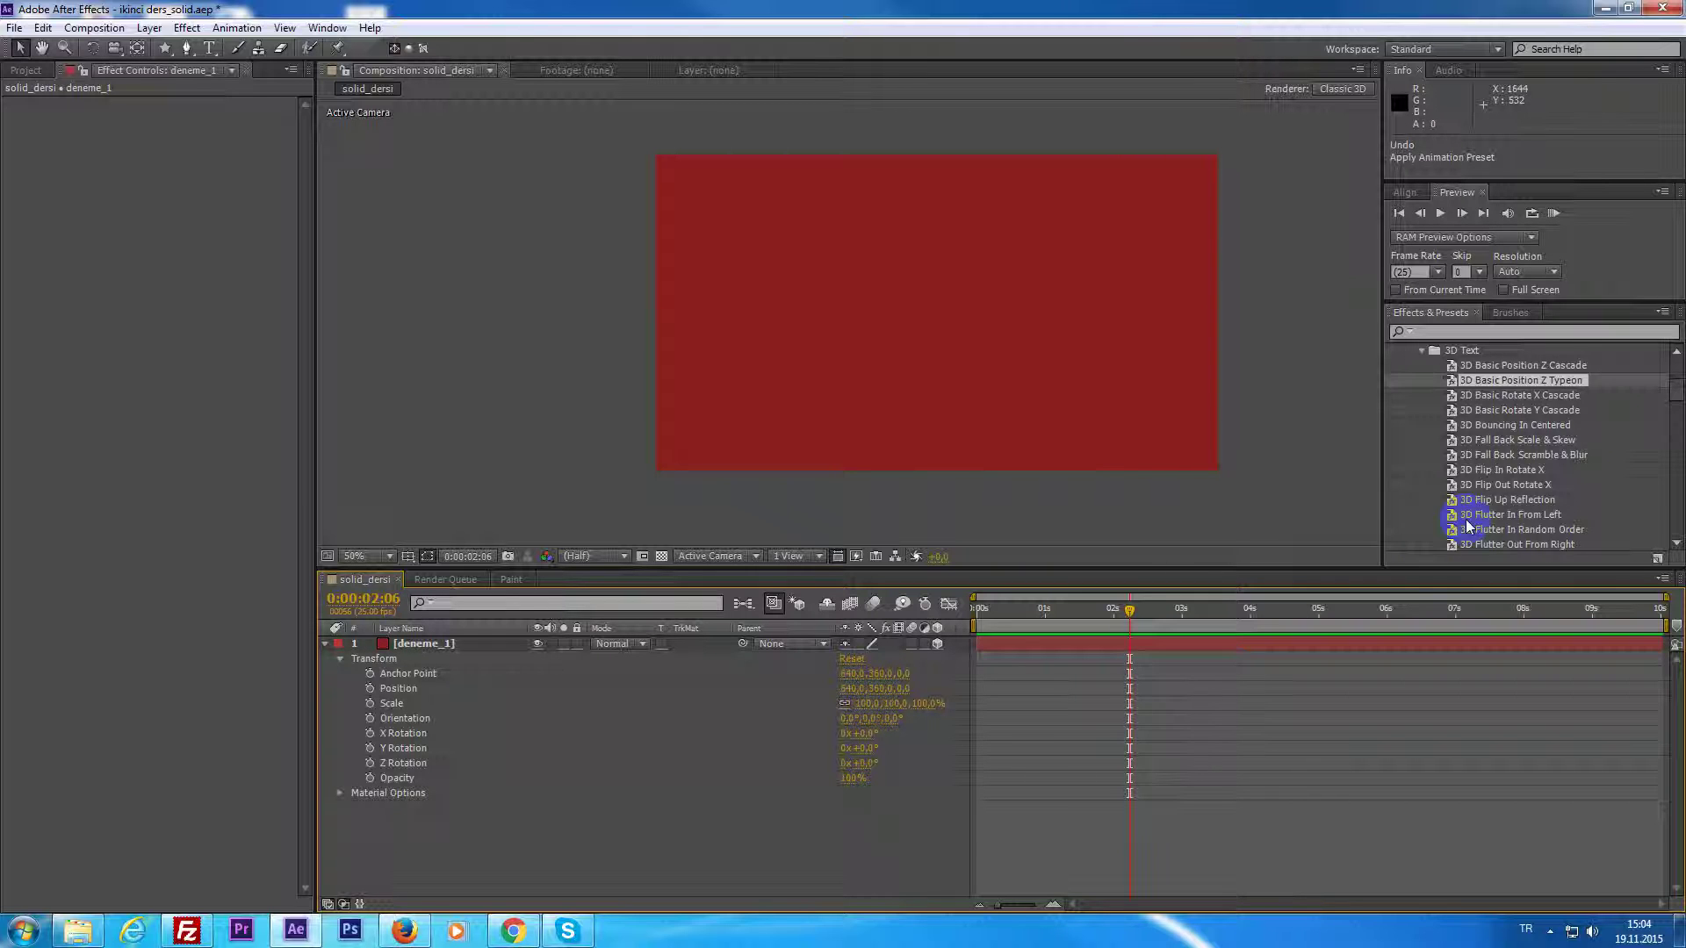
scroll(1439, 518, "up", 4)
left_click(1407, 499)
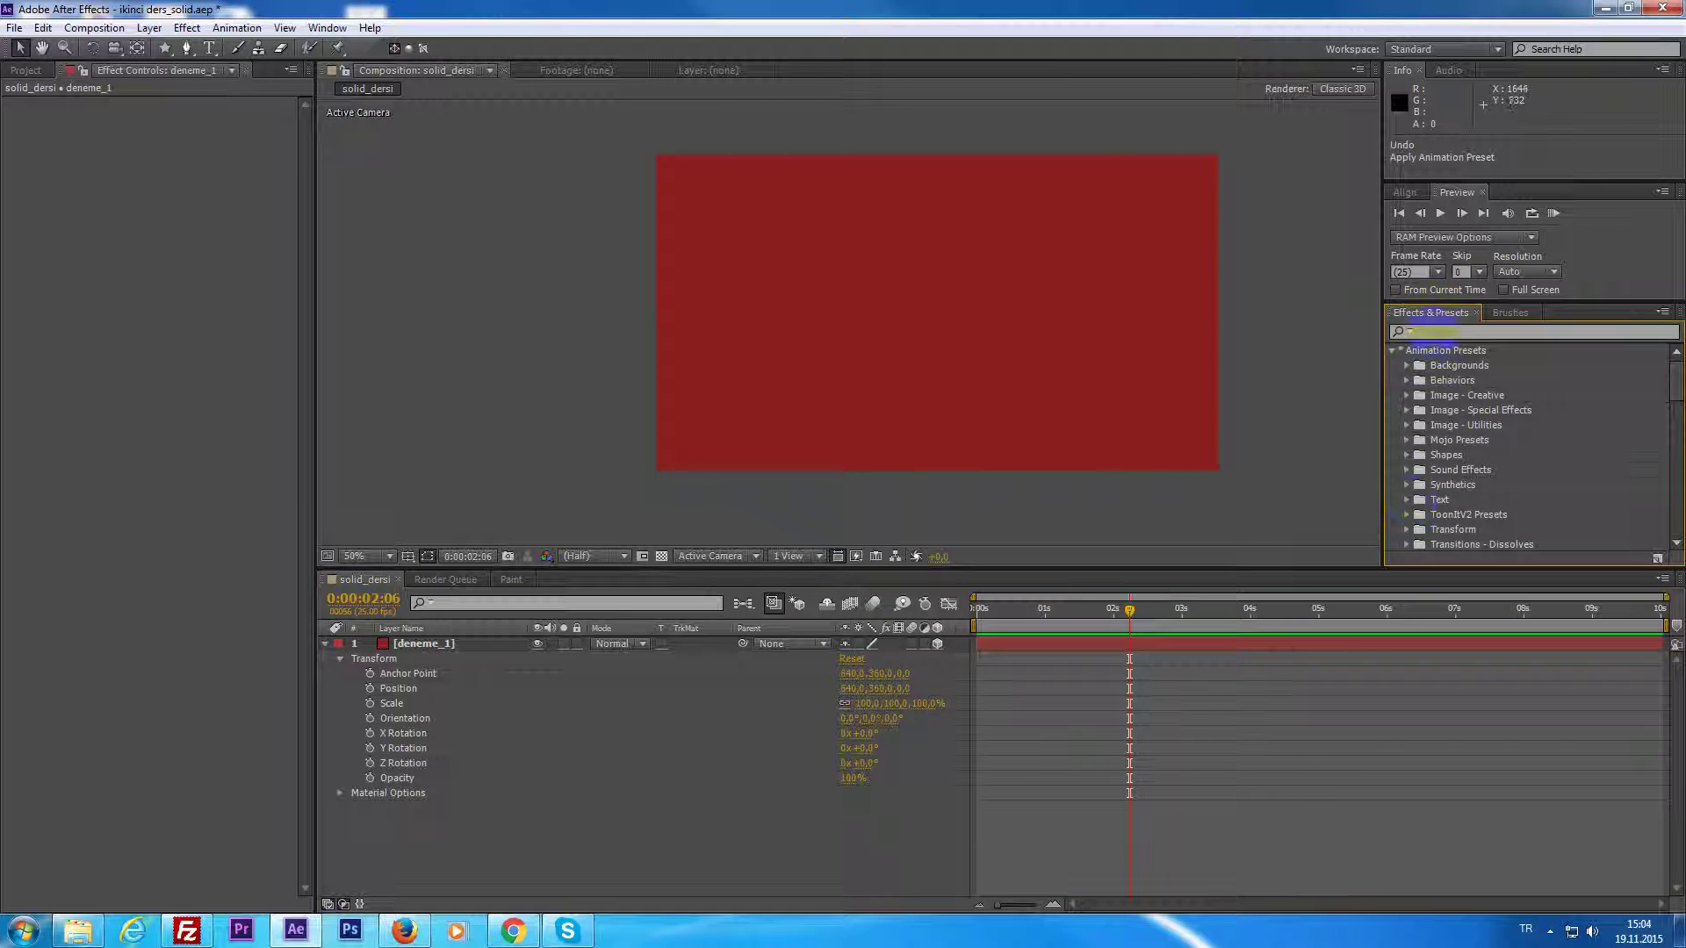
left_click(1431, 332)
Search 'parti', apply Particle Playground to deneme_1, and scrub through the particles at full size.
type("parti")
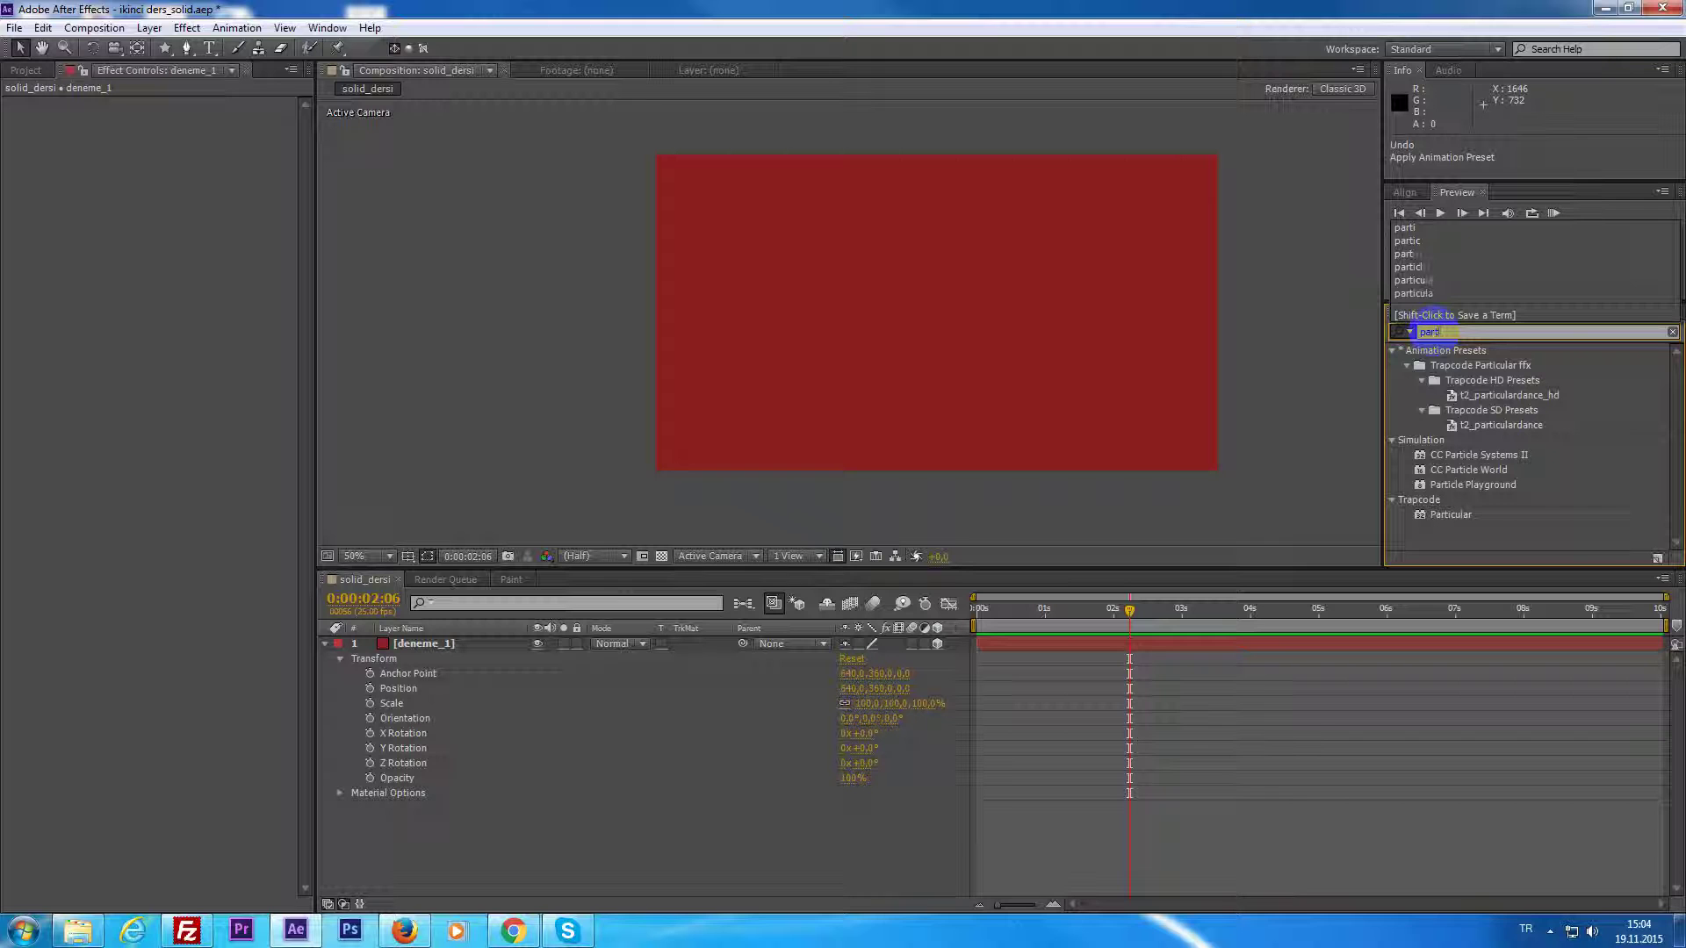
left_click(1480, 482)
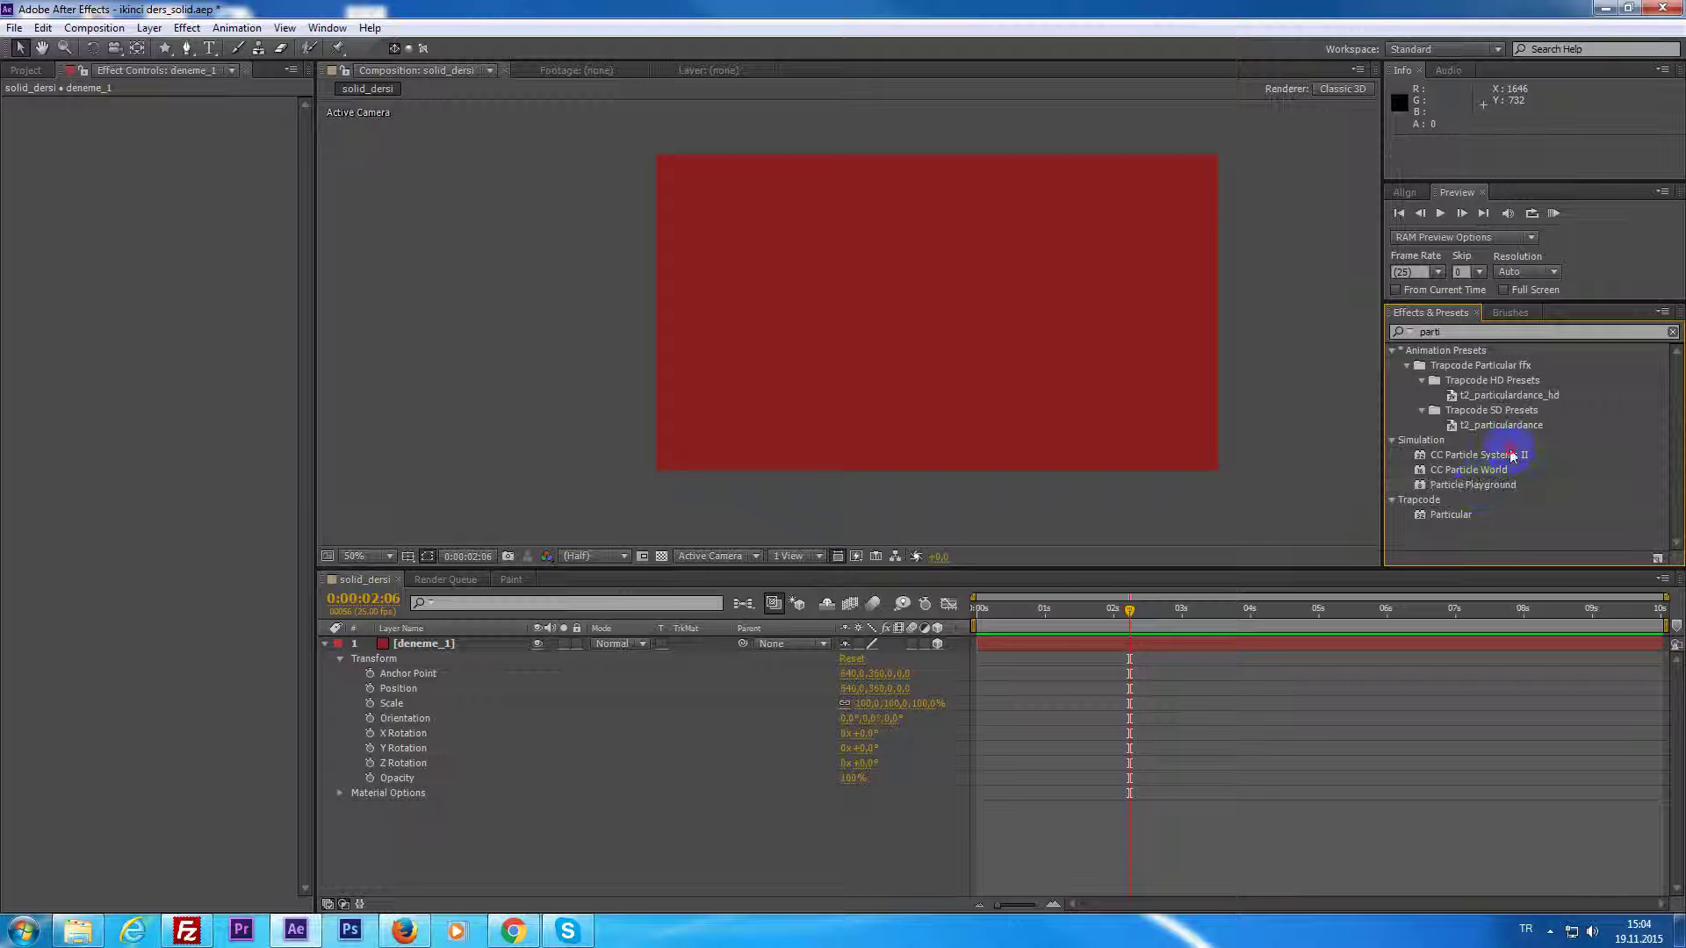
left_click(1470, 518)
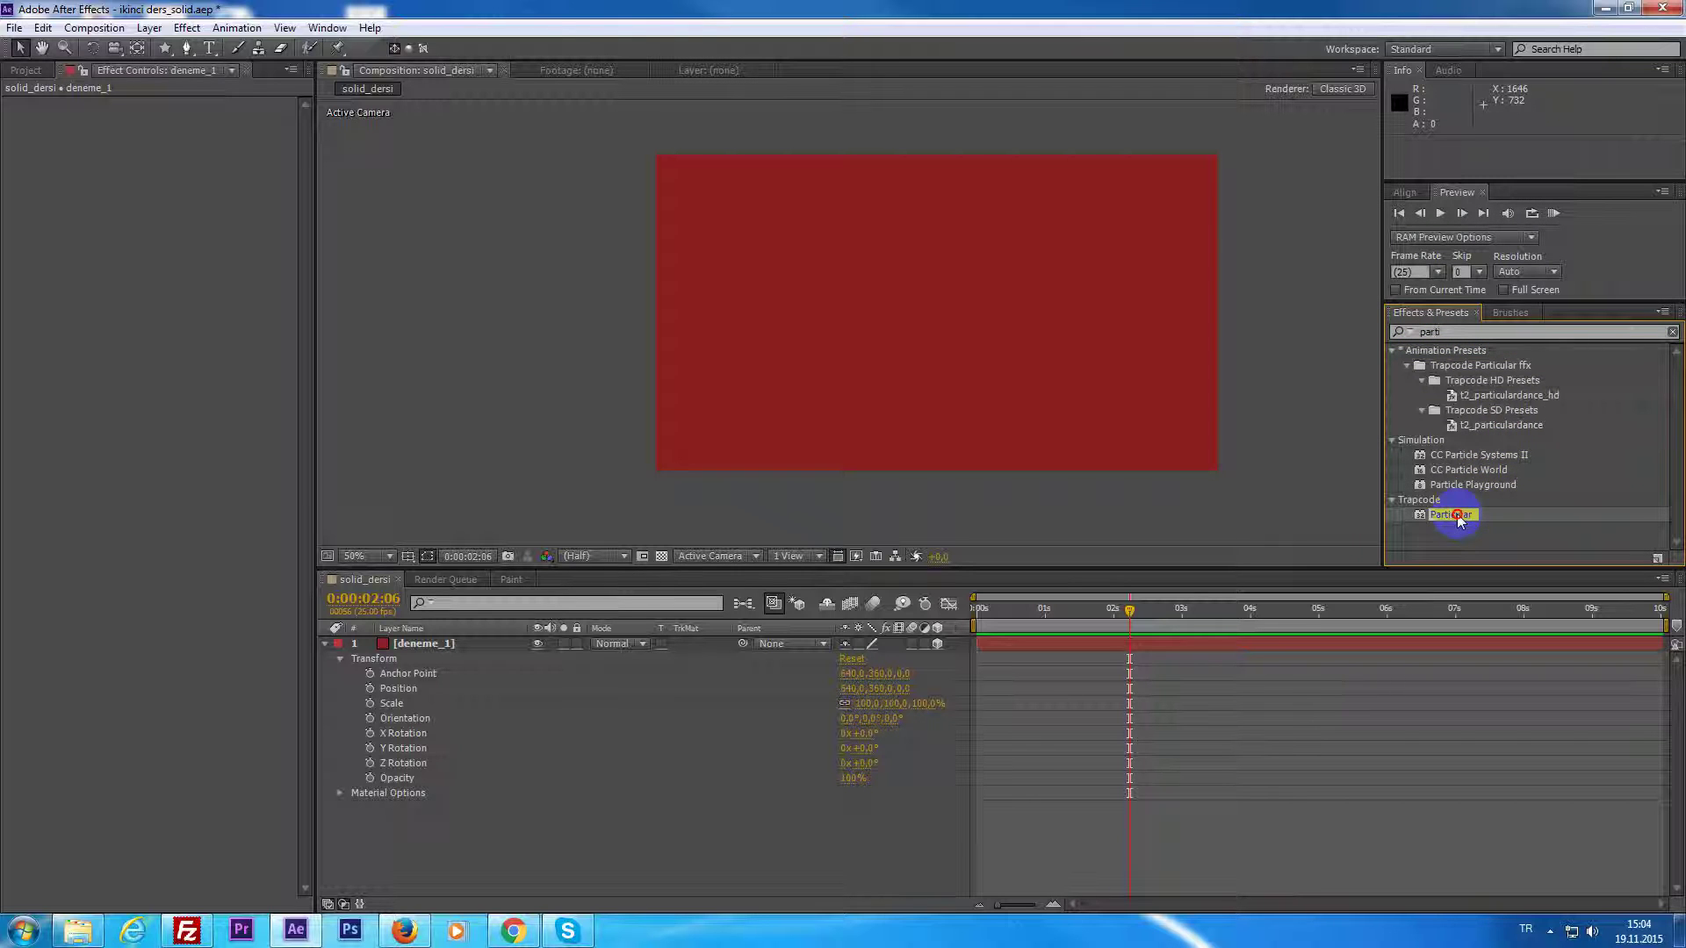
left_click(1490, 455)
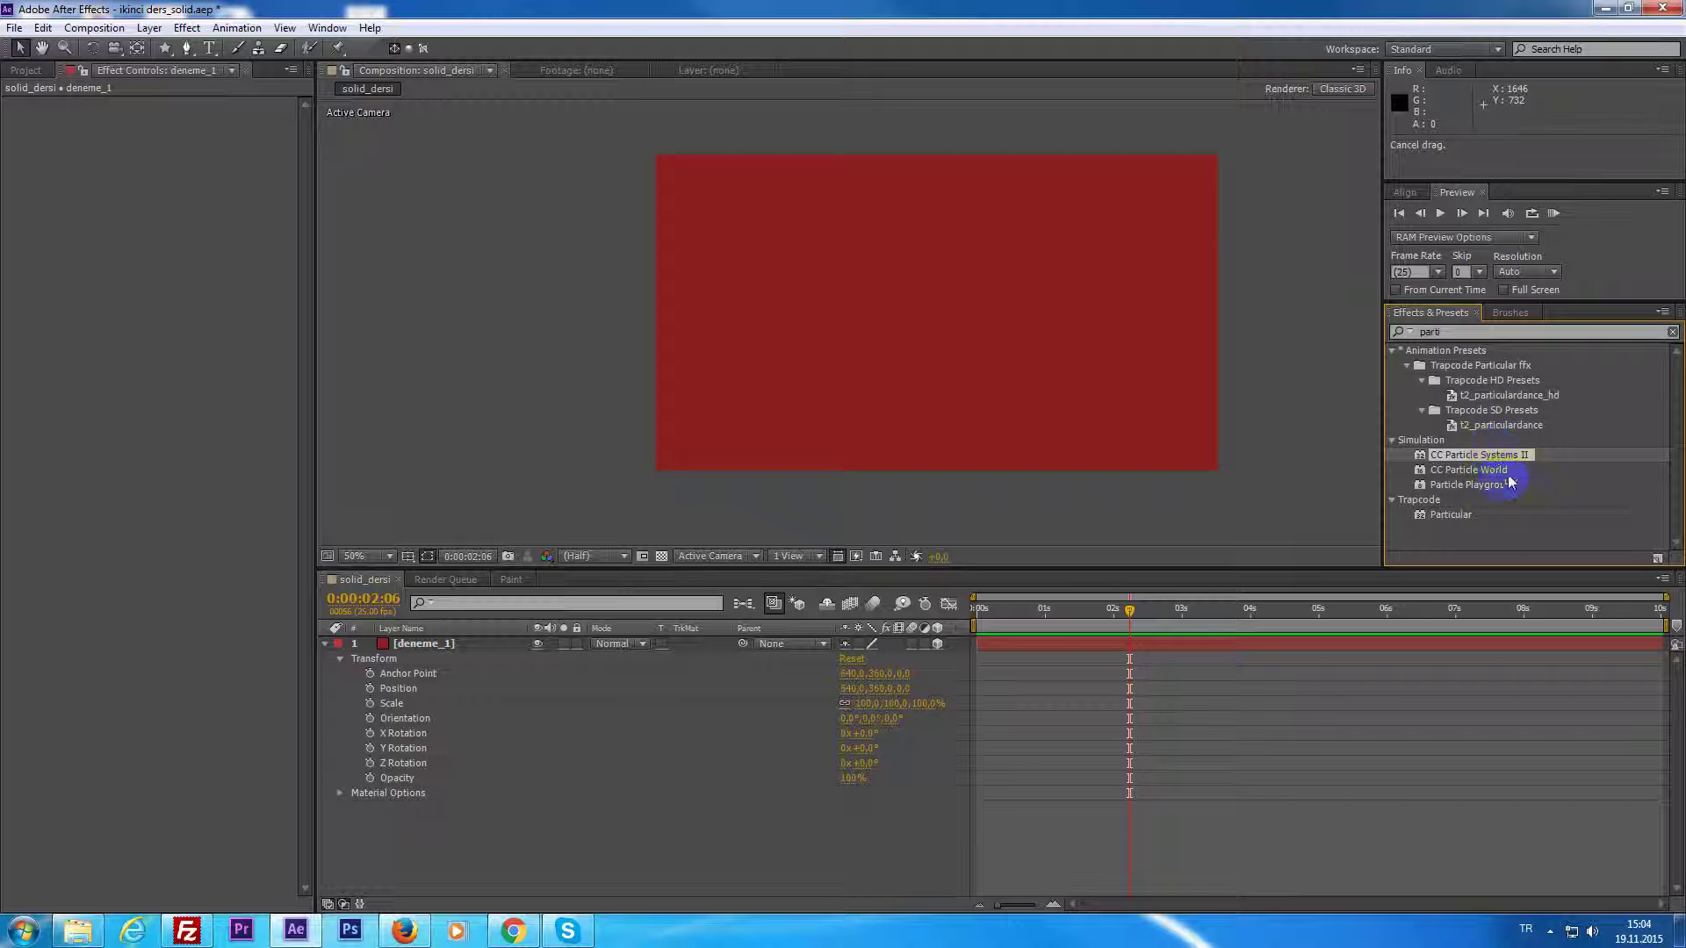
mouse_move(1509, 482)
left_mouse_down()
mouse_move(1049, 644)
mouse_move(1307, 641)
left_mouse_up()
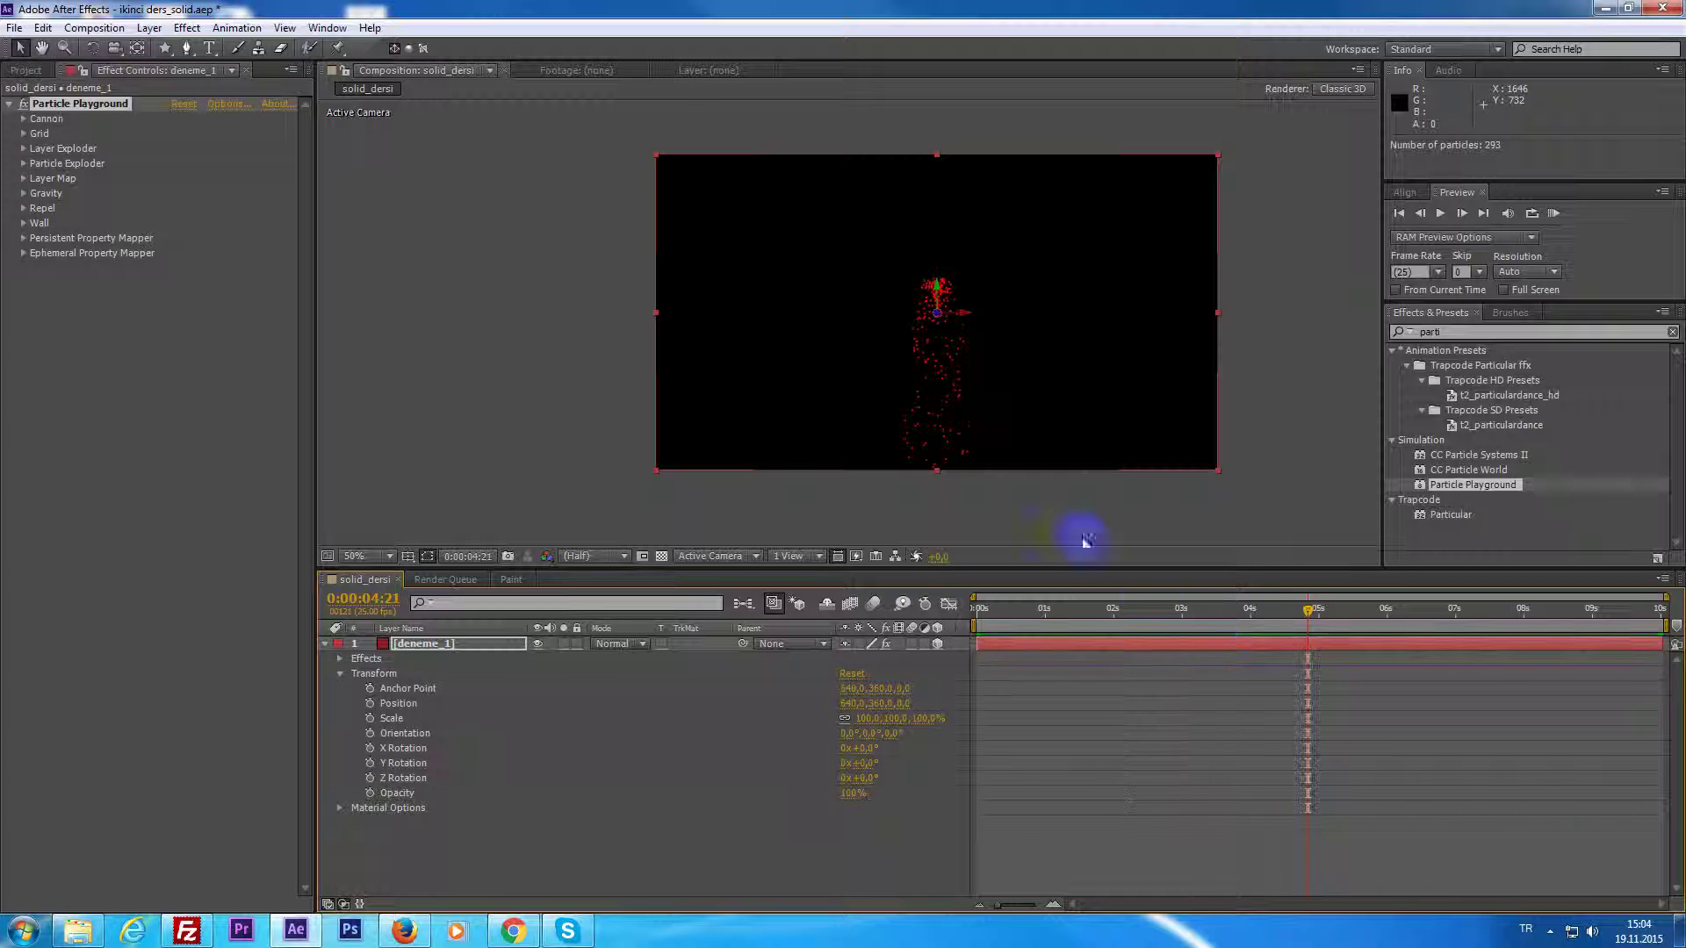
key("slash")
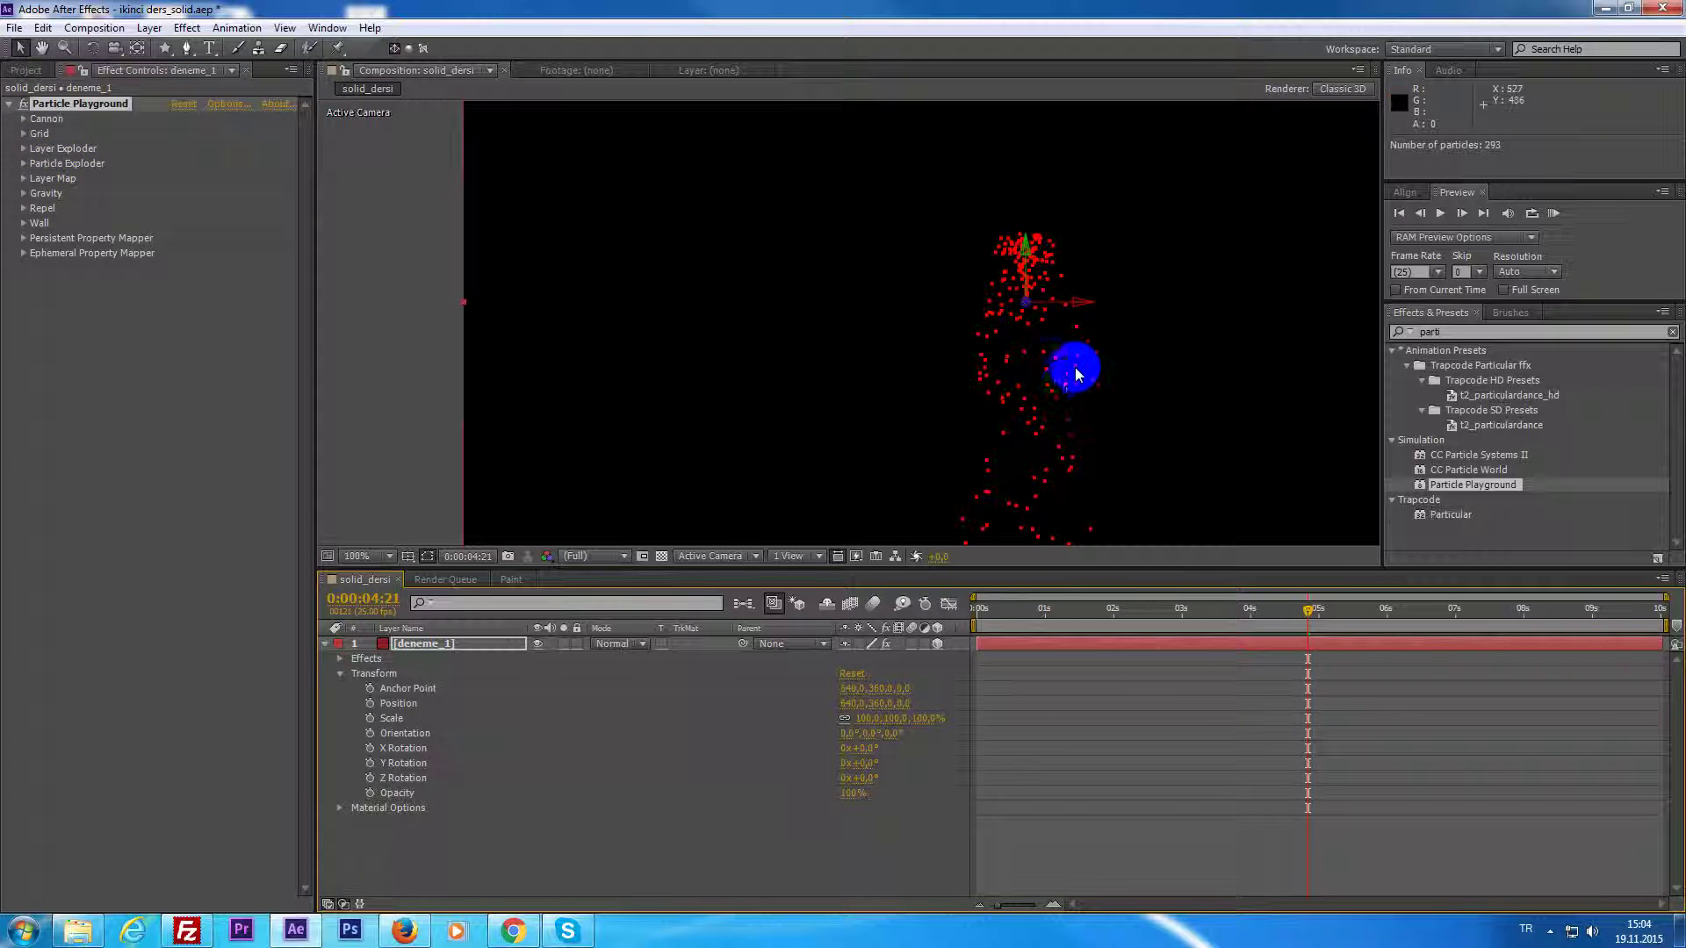
left_click_drag(1086, 637, 1177, 651)
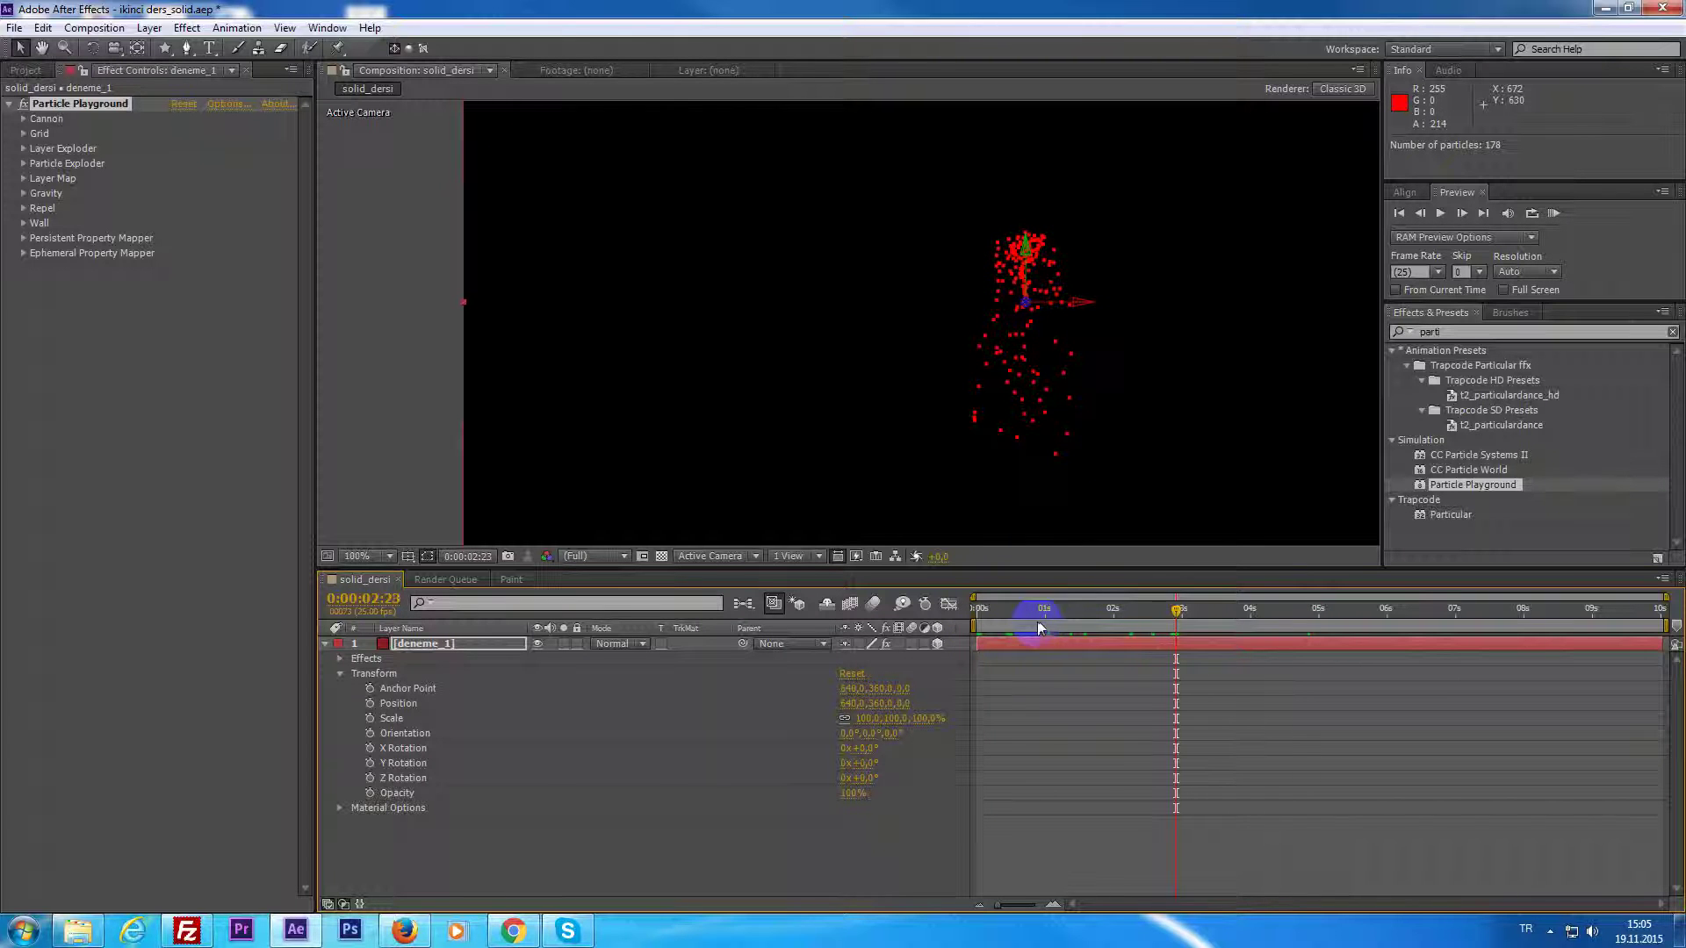
left_click_drag(1086, 637, 1268, 671)
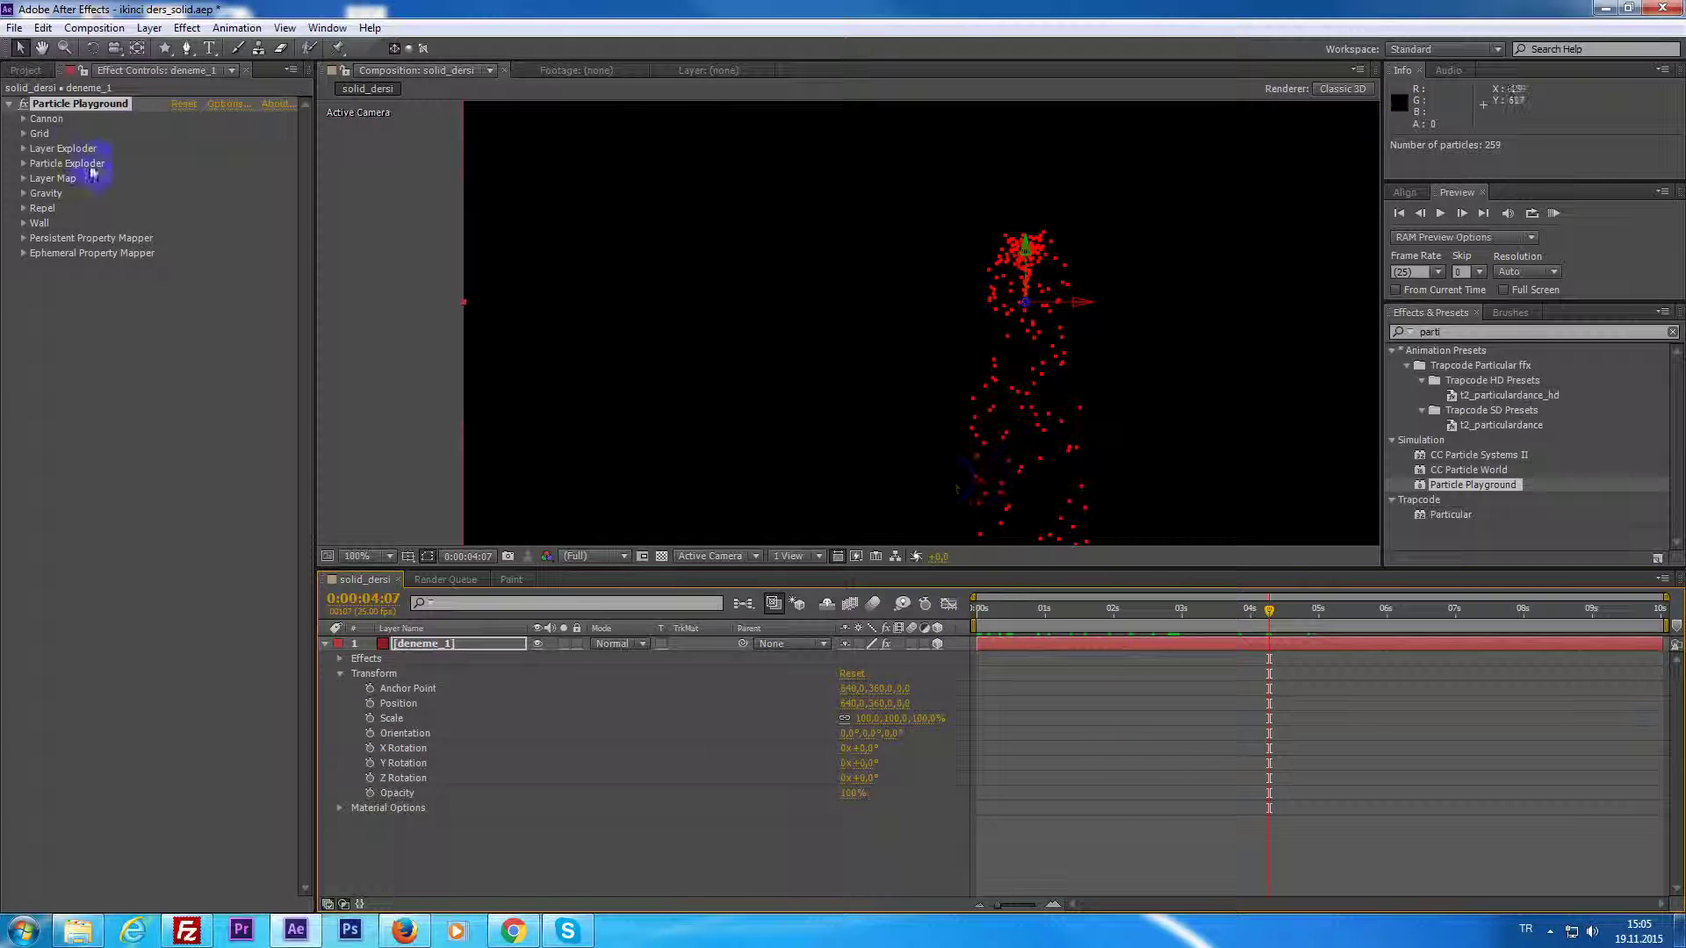
Set the Particle Playground Cannon colour to white and scrub from the start to watch particles emerge.
left_click(24, 119)
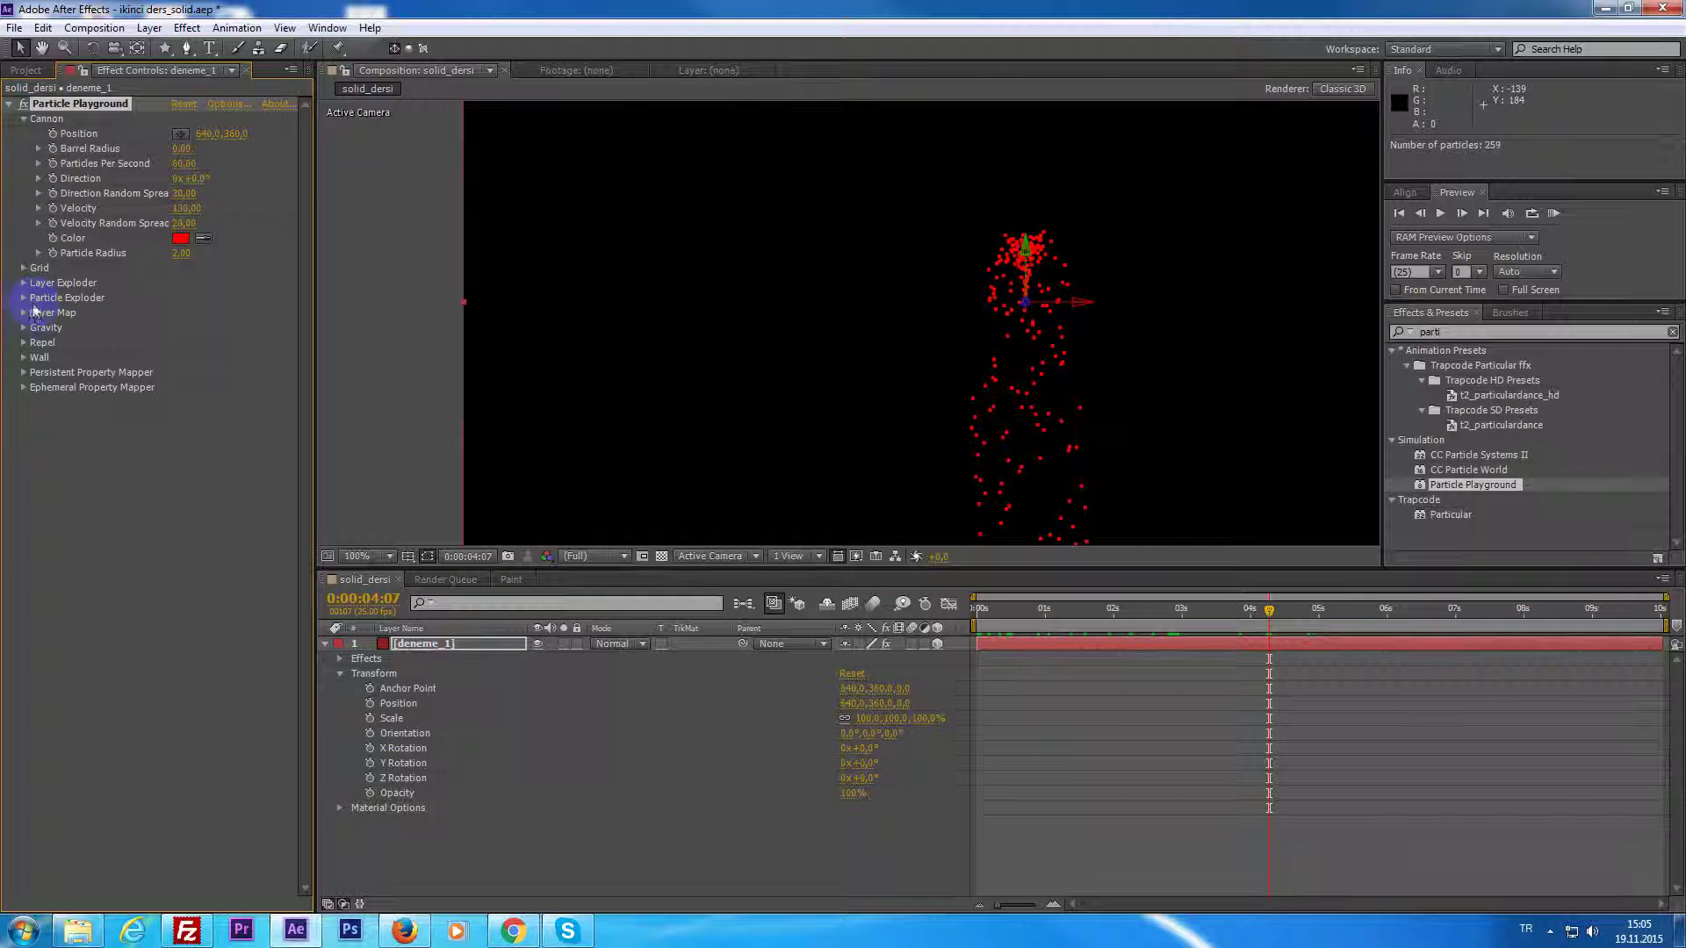
left_click(182, 239)
left_click_drag(583, 560, 509, 538)
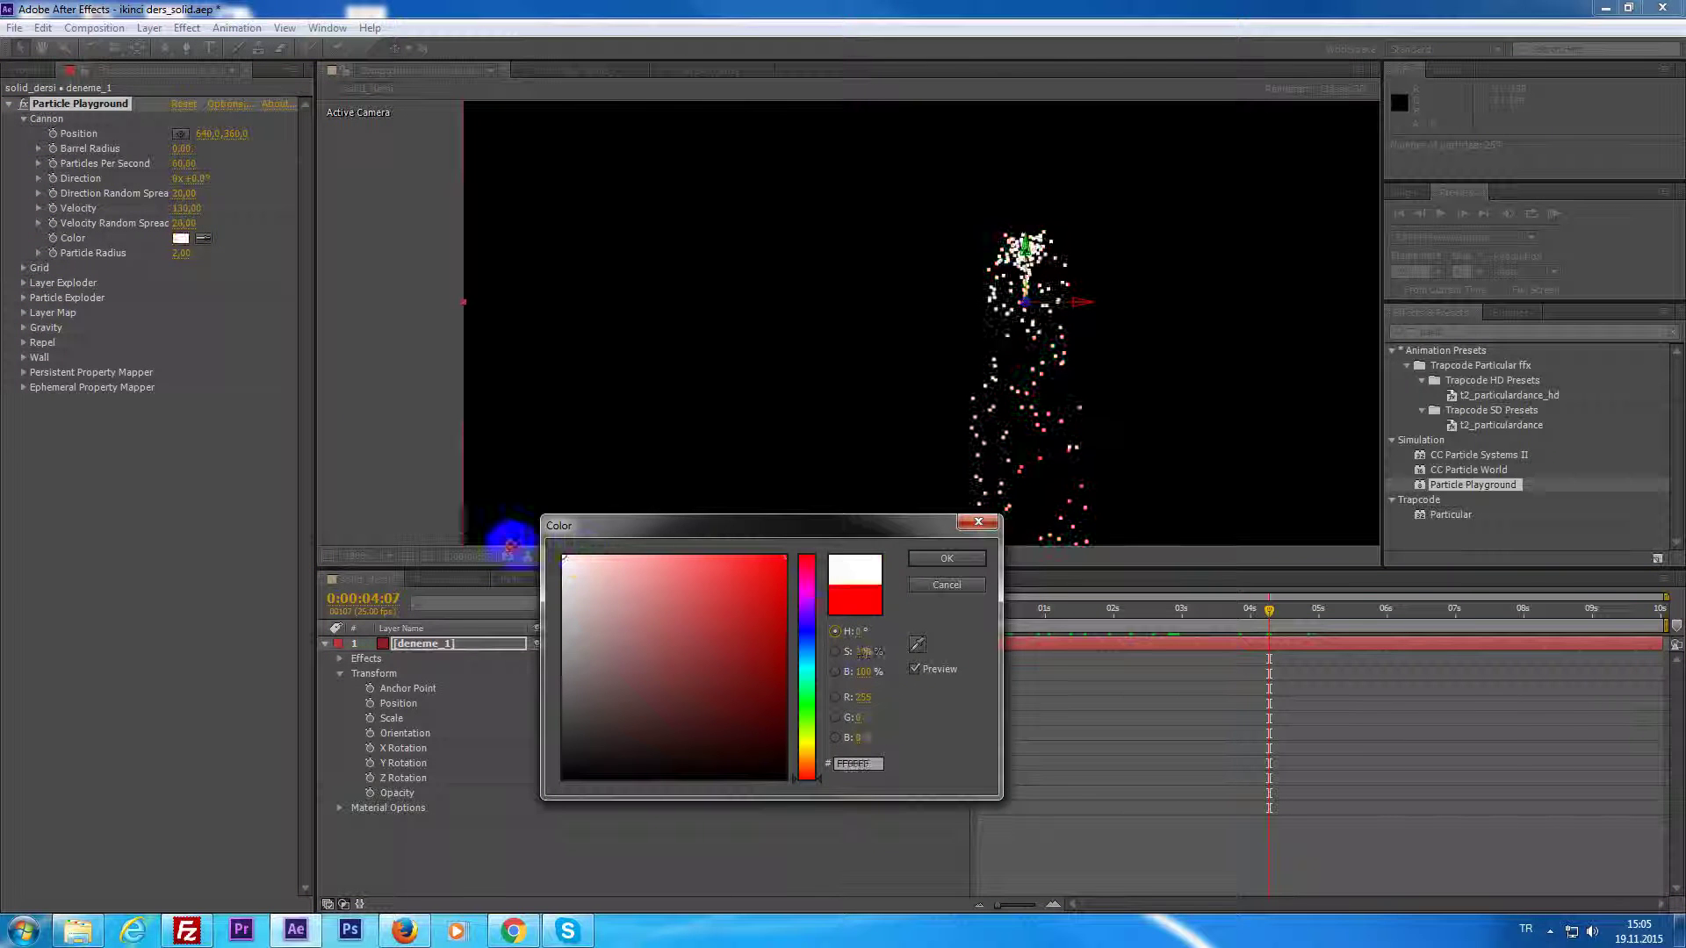
left_click(960, 563)
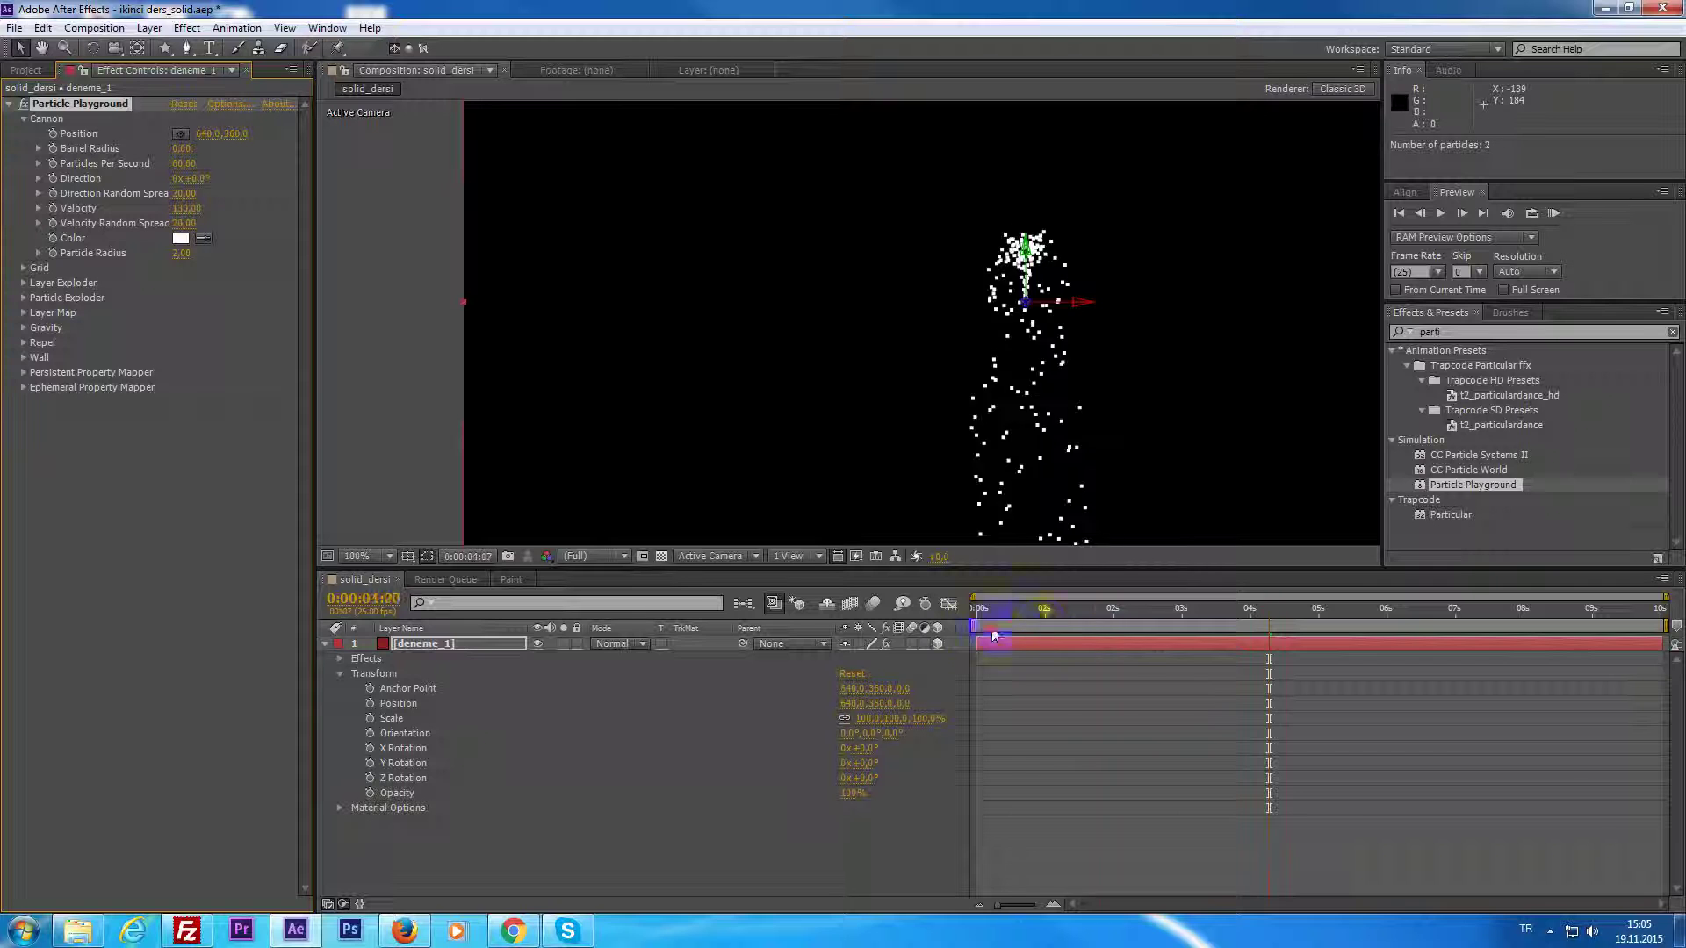
left_click_drag(985, 615, 1407, 683)
scroll(782, 319, "down", 2)
scroll(913, 366, "down", 2)
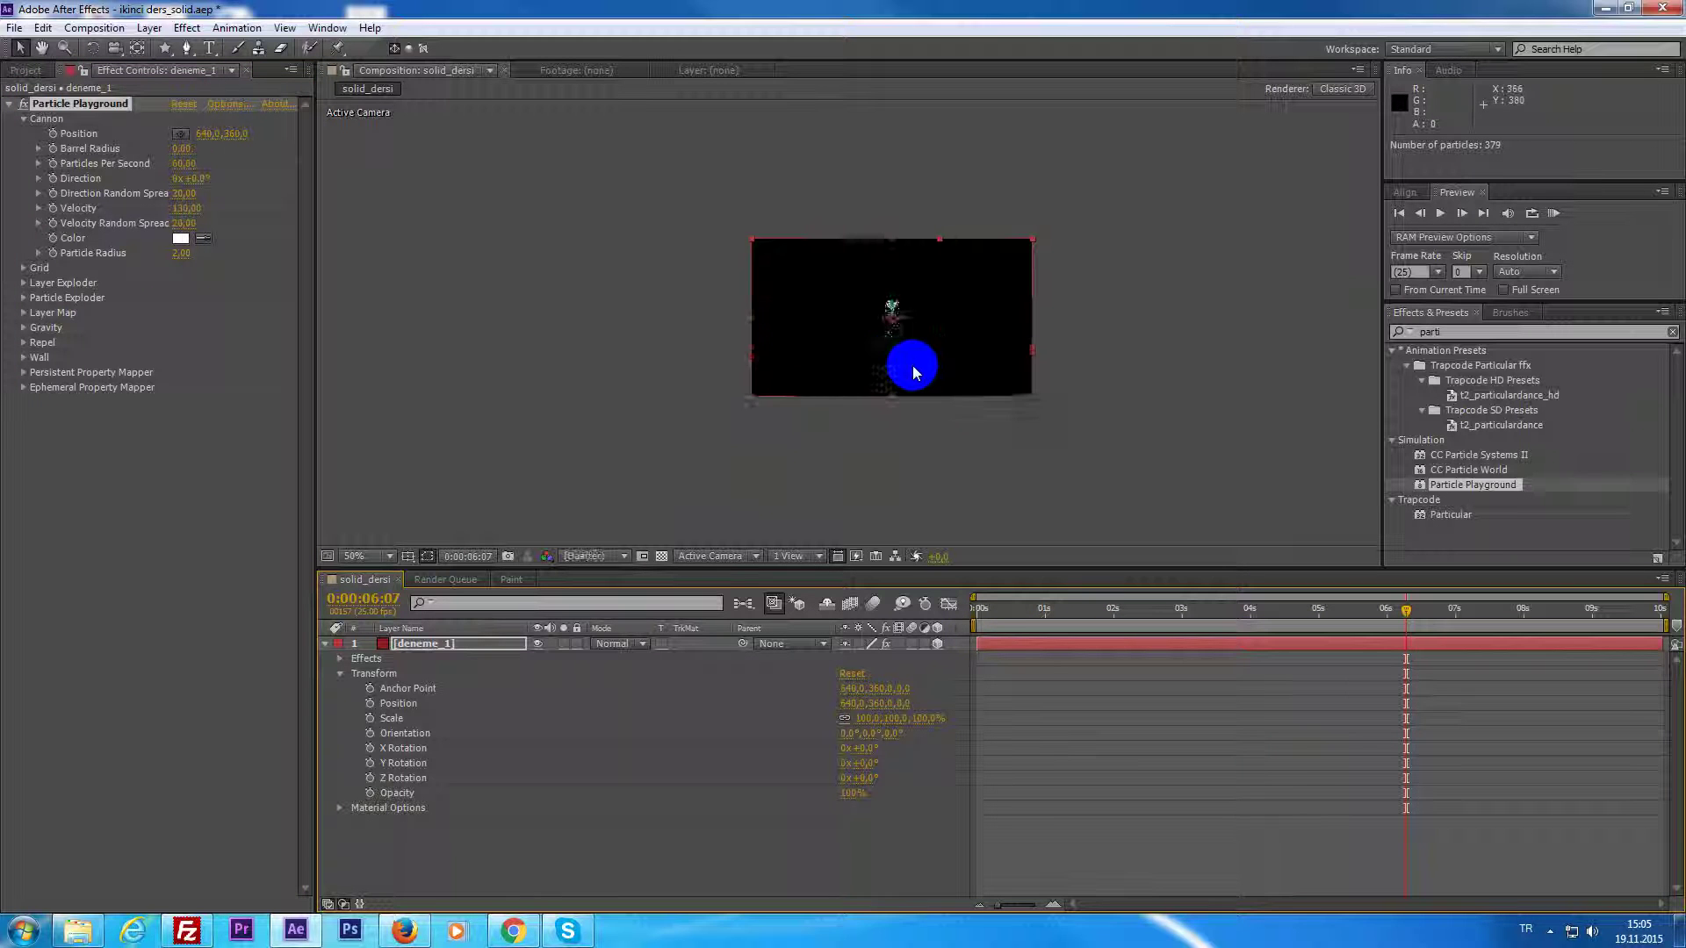
scroll(909, 377, "up", 2)
key("Home")
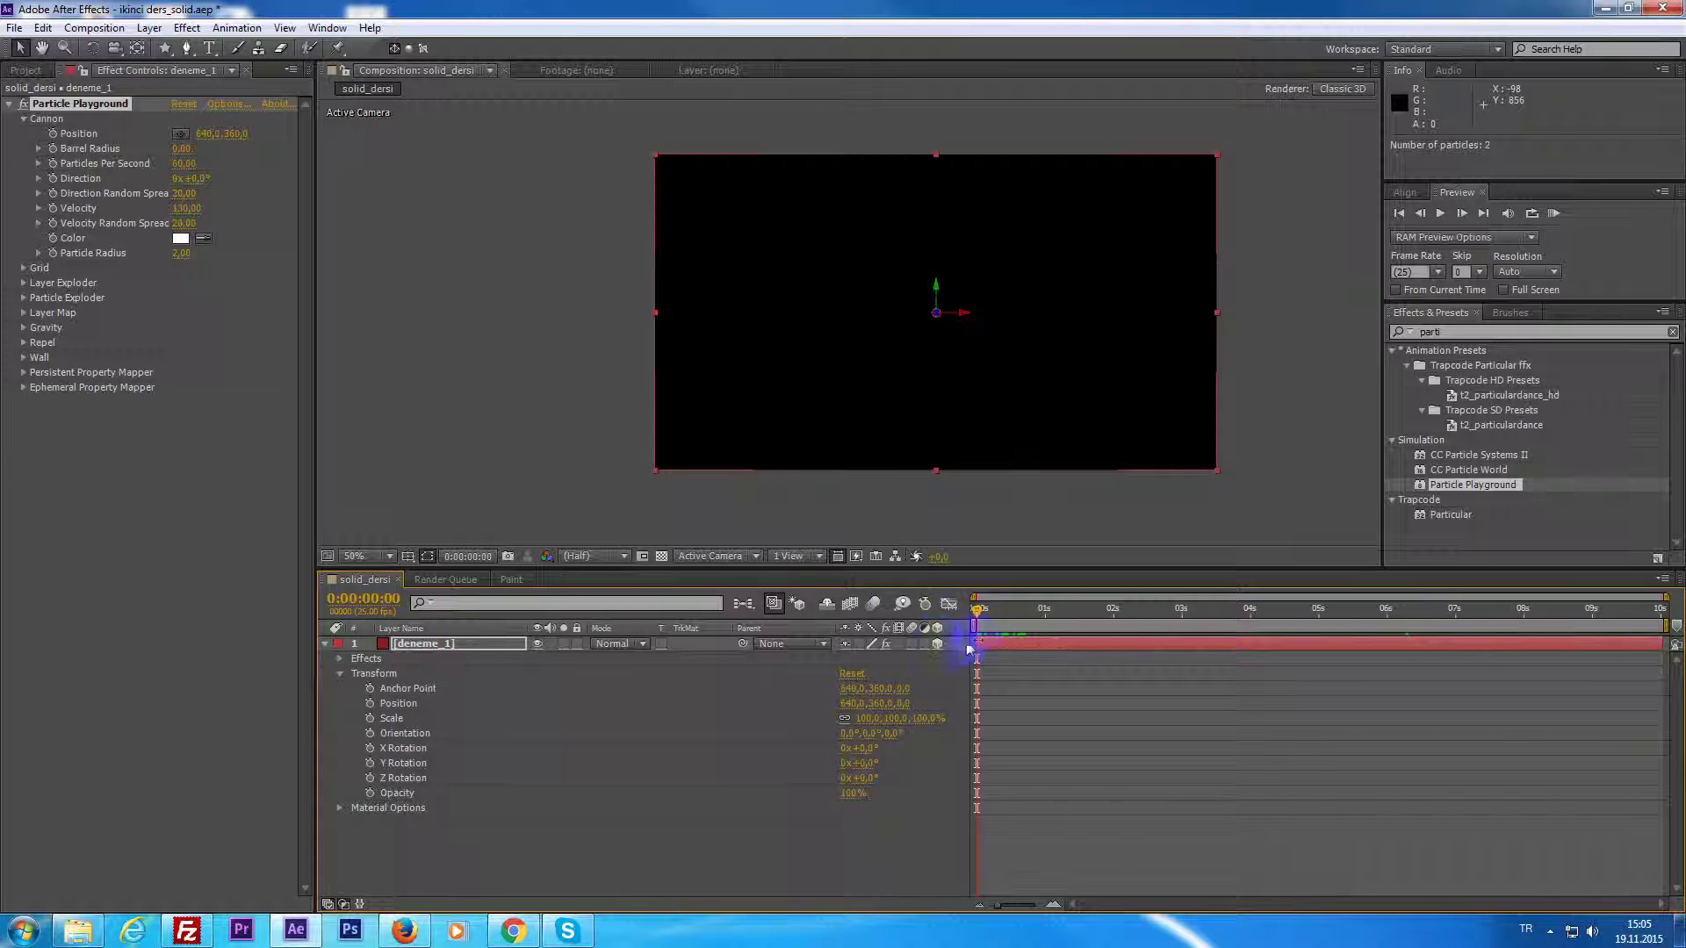
mouse_move(973, 609)
left_mouse_down()
mouse_move(1124, 666)
mouse_move(1291, 659)
left_mouse_up()
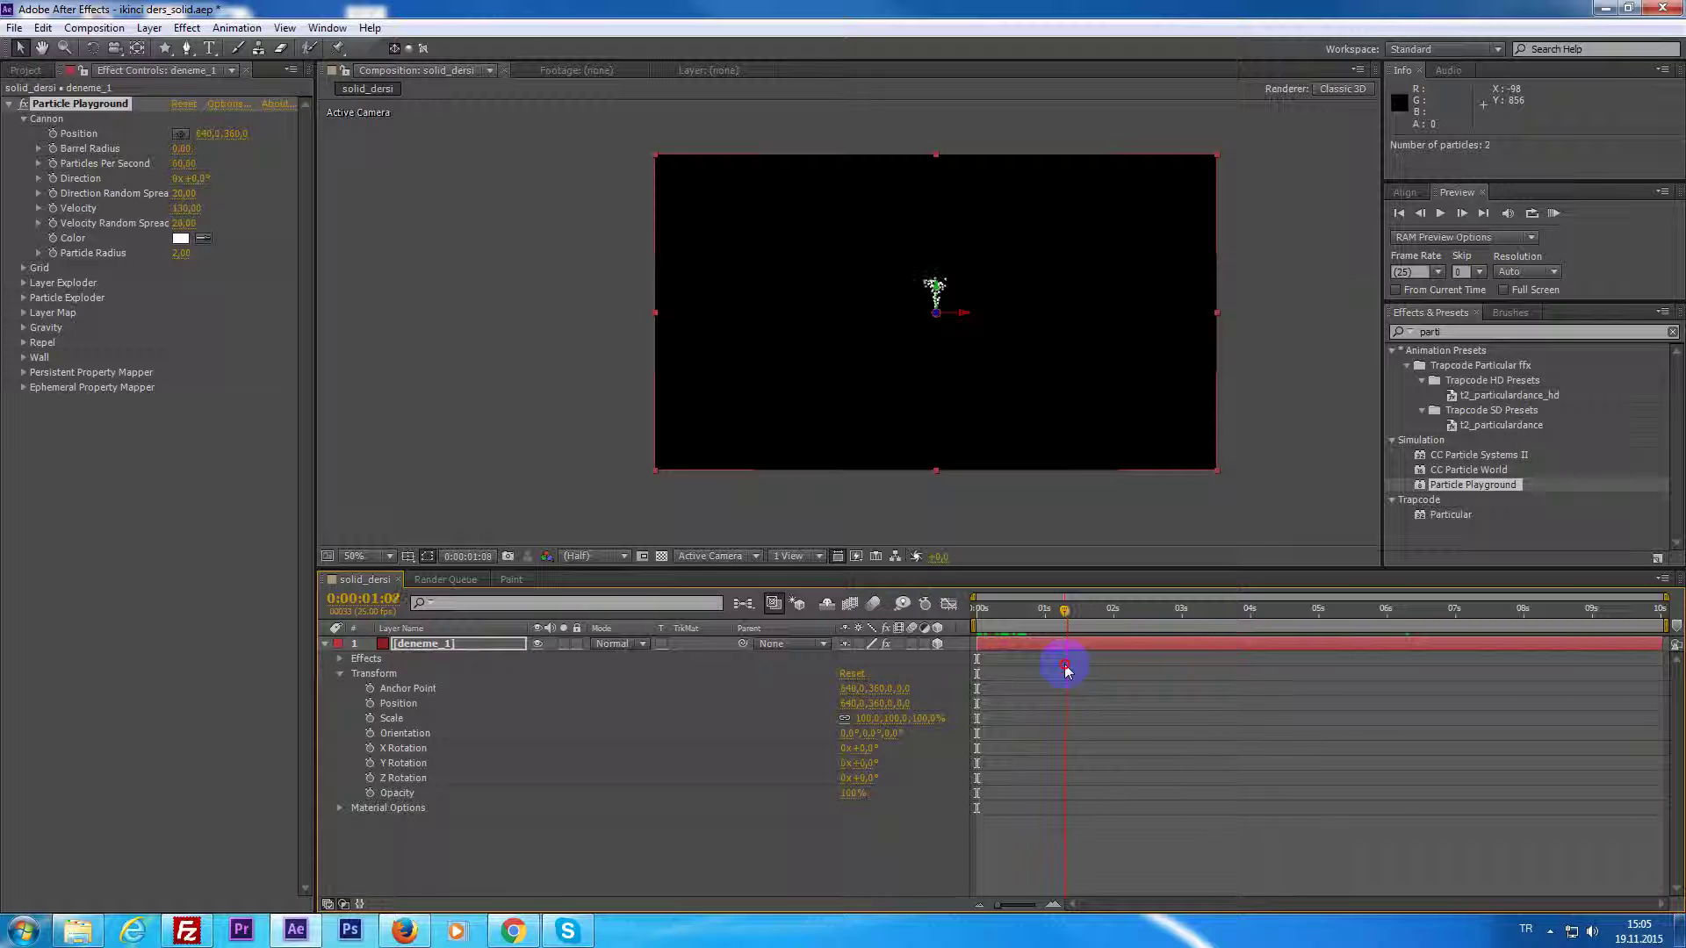